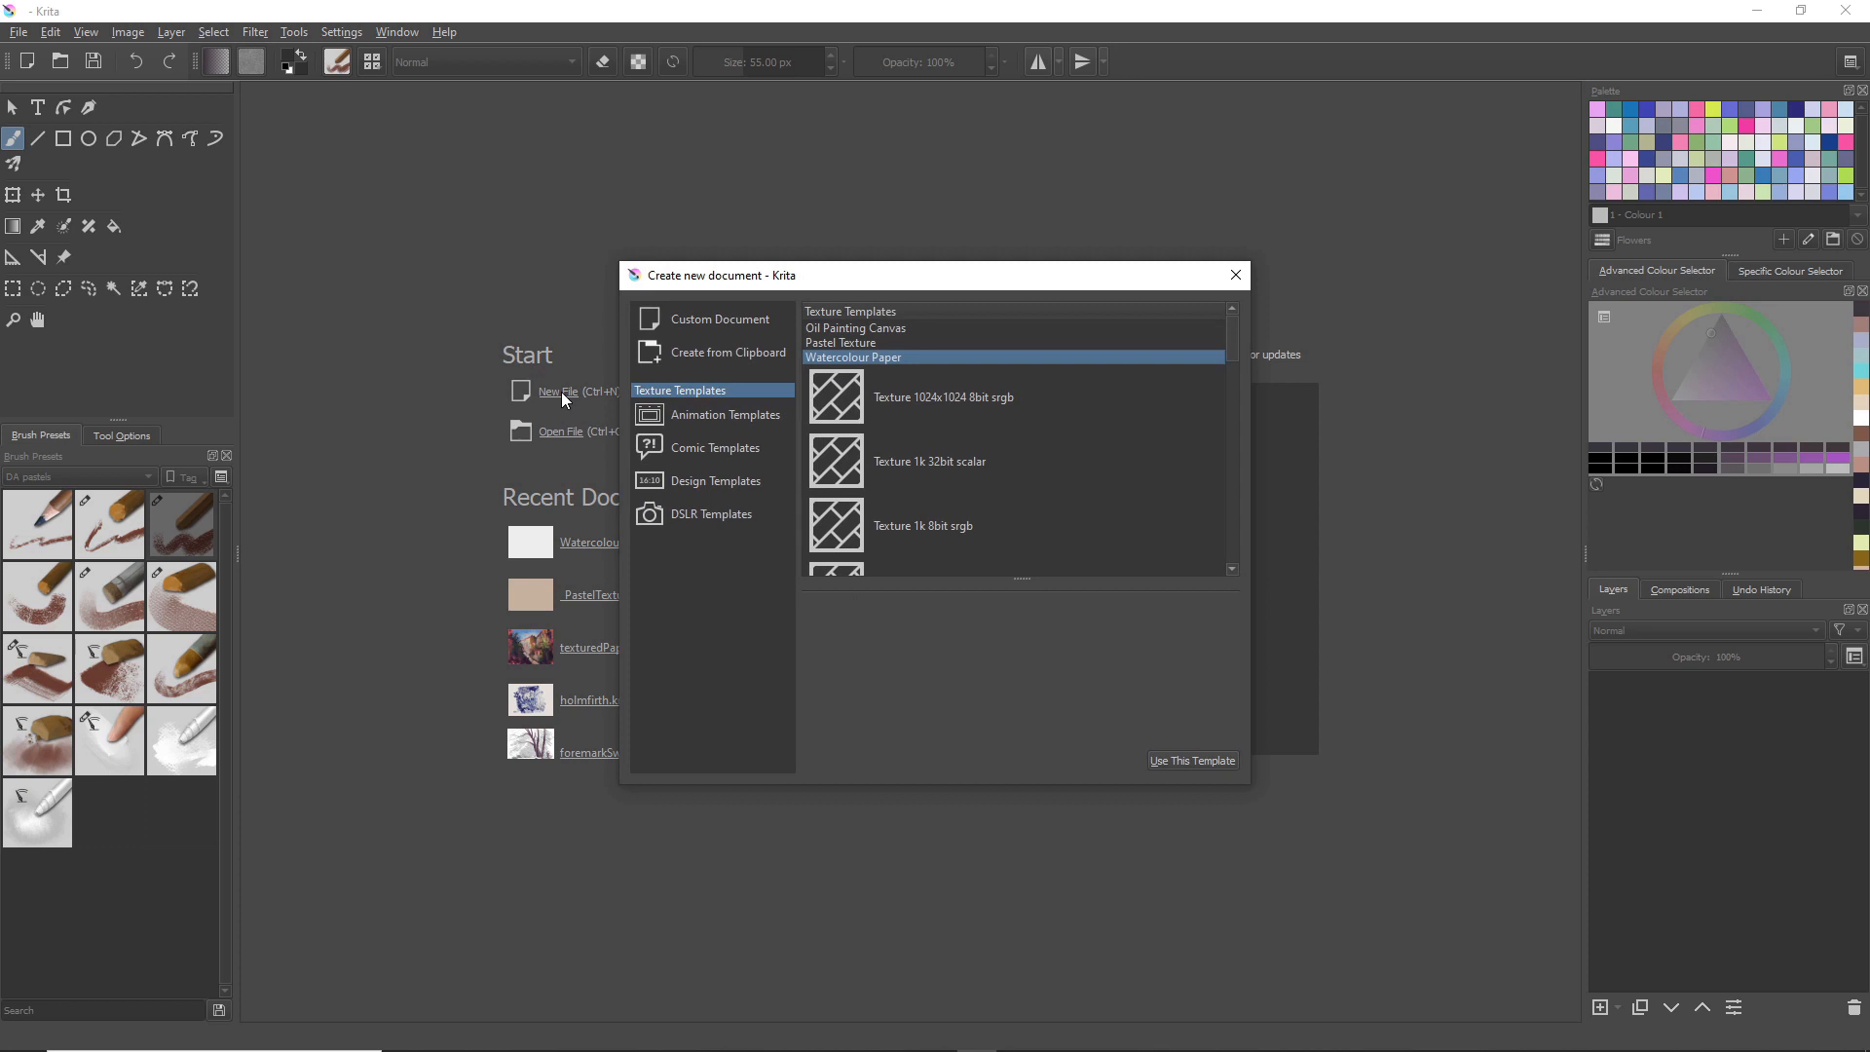
# Step: Create a new document from the Oil Painting Canvas texture template
pyautogui.click(887, 330)
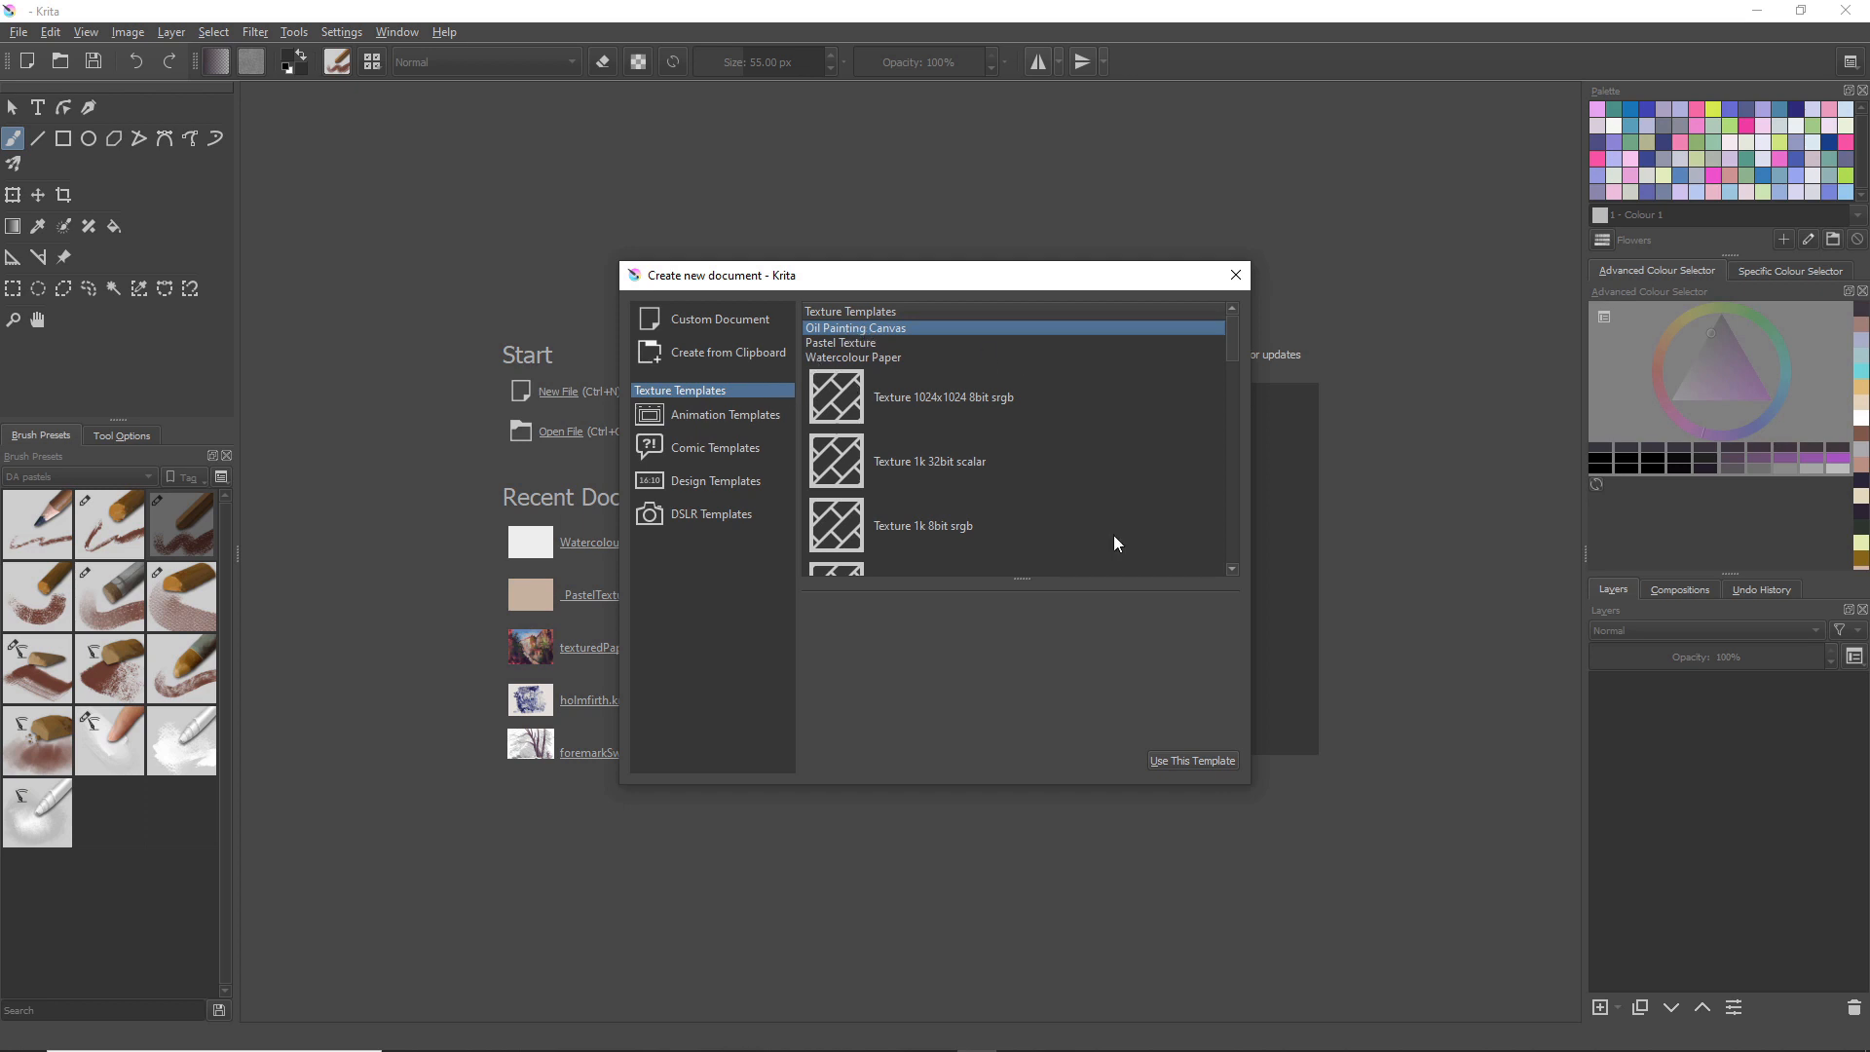
pyautogui.click(1176, 762)
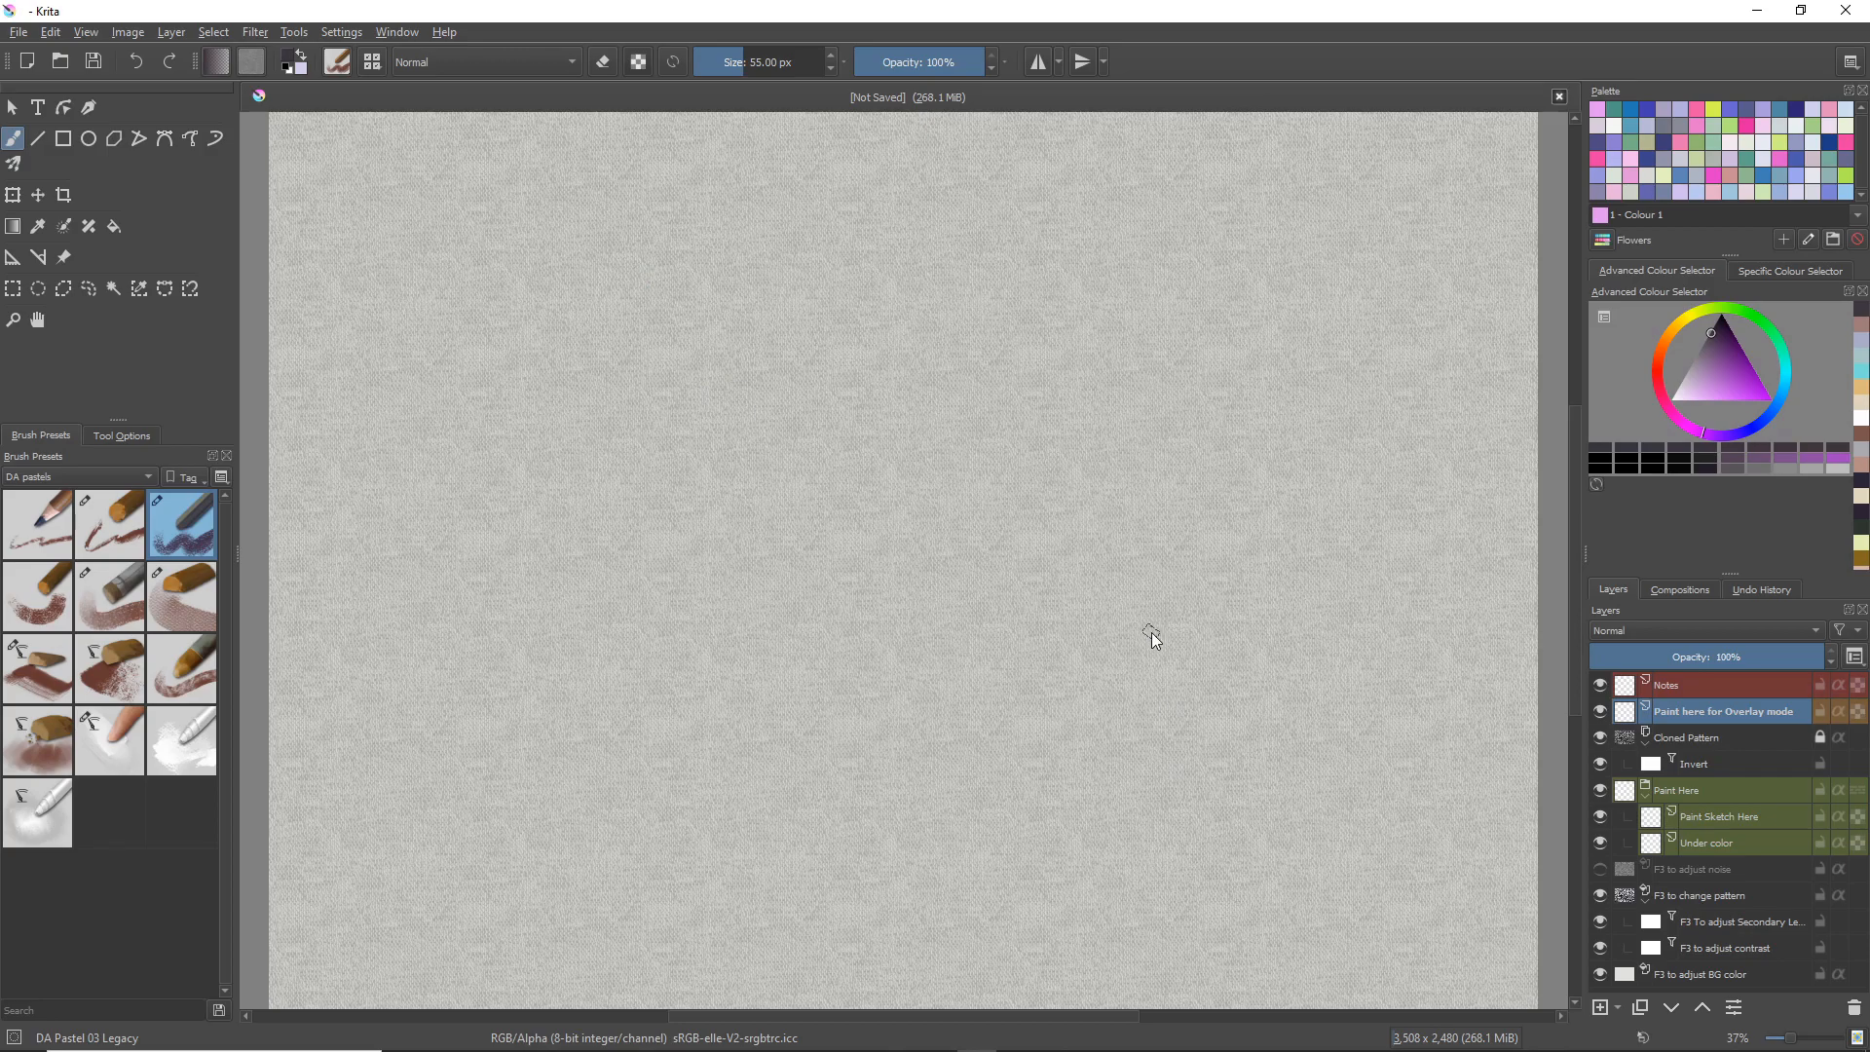
pyautogui.moveTo(1073, 560); pyautogui.dragTo(951, 559)
pyautogui.moveTo(1107, 494); pyautogui.dragTo(910, 614)
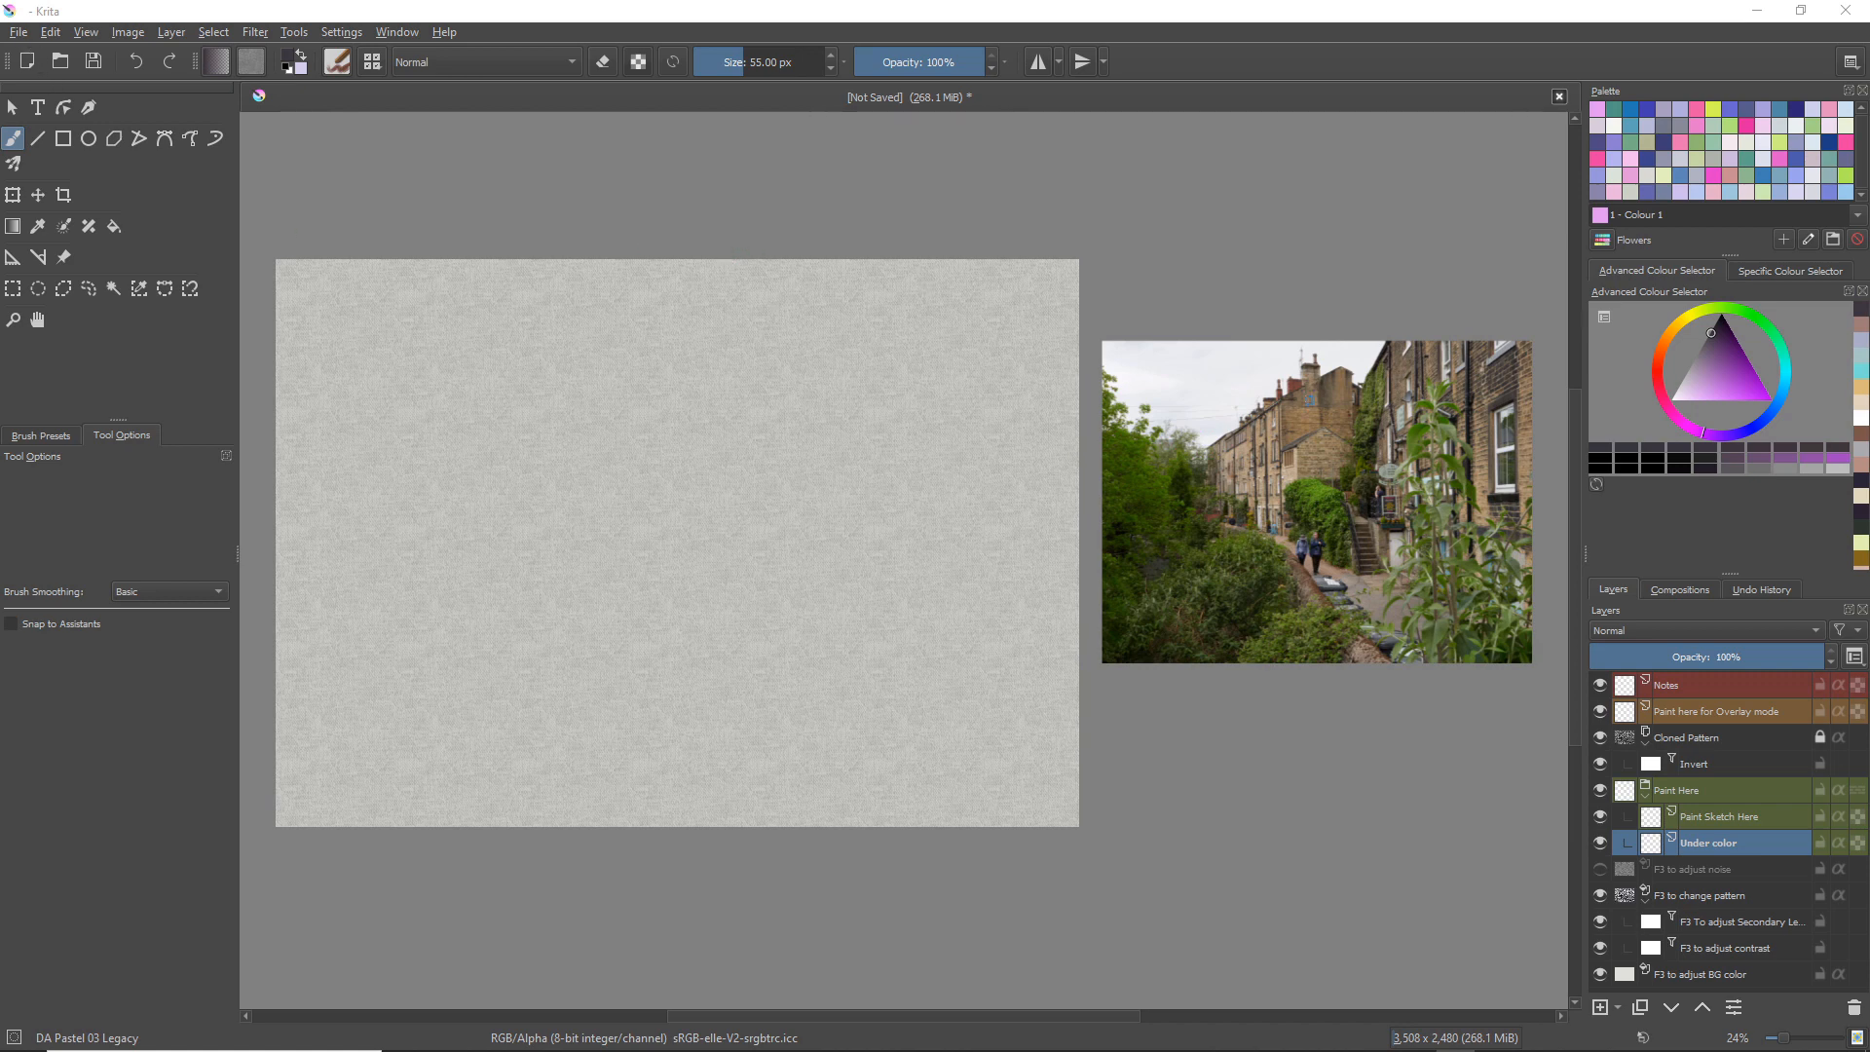
# Step: Paste the copied line sketch above the Under color layer and move it to the centre of the canvas
pyautogui.click(64, 34)
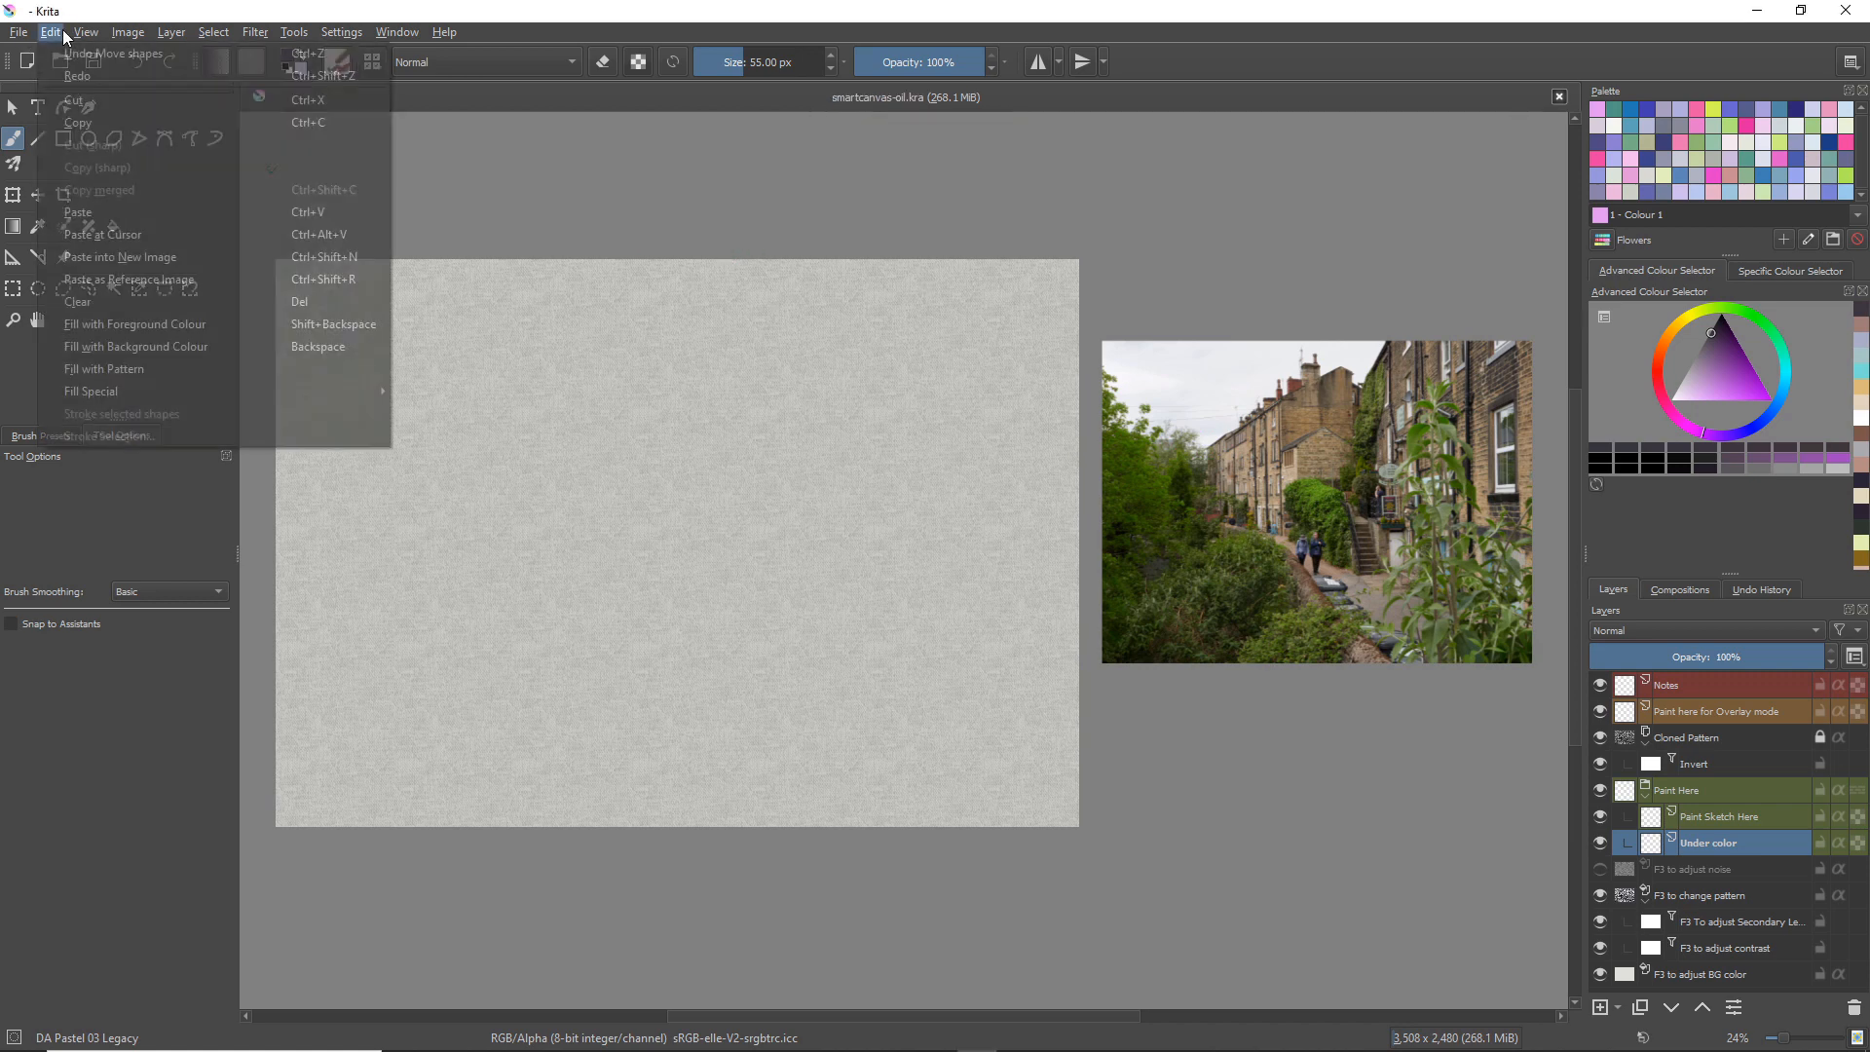
pyautogui.click(80, 211)
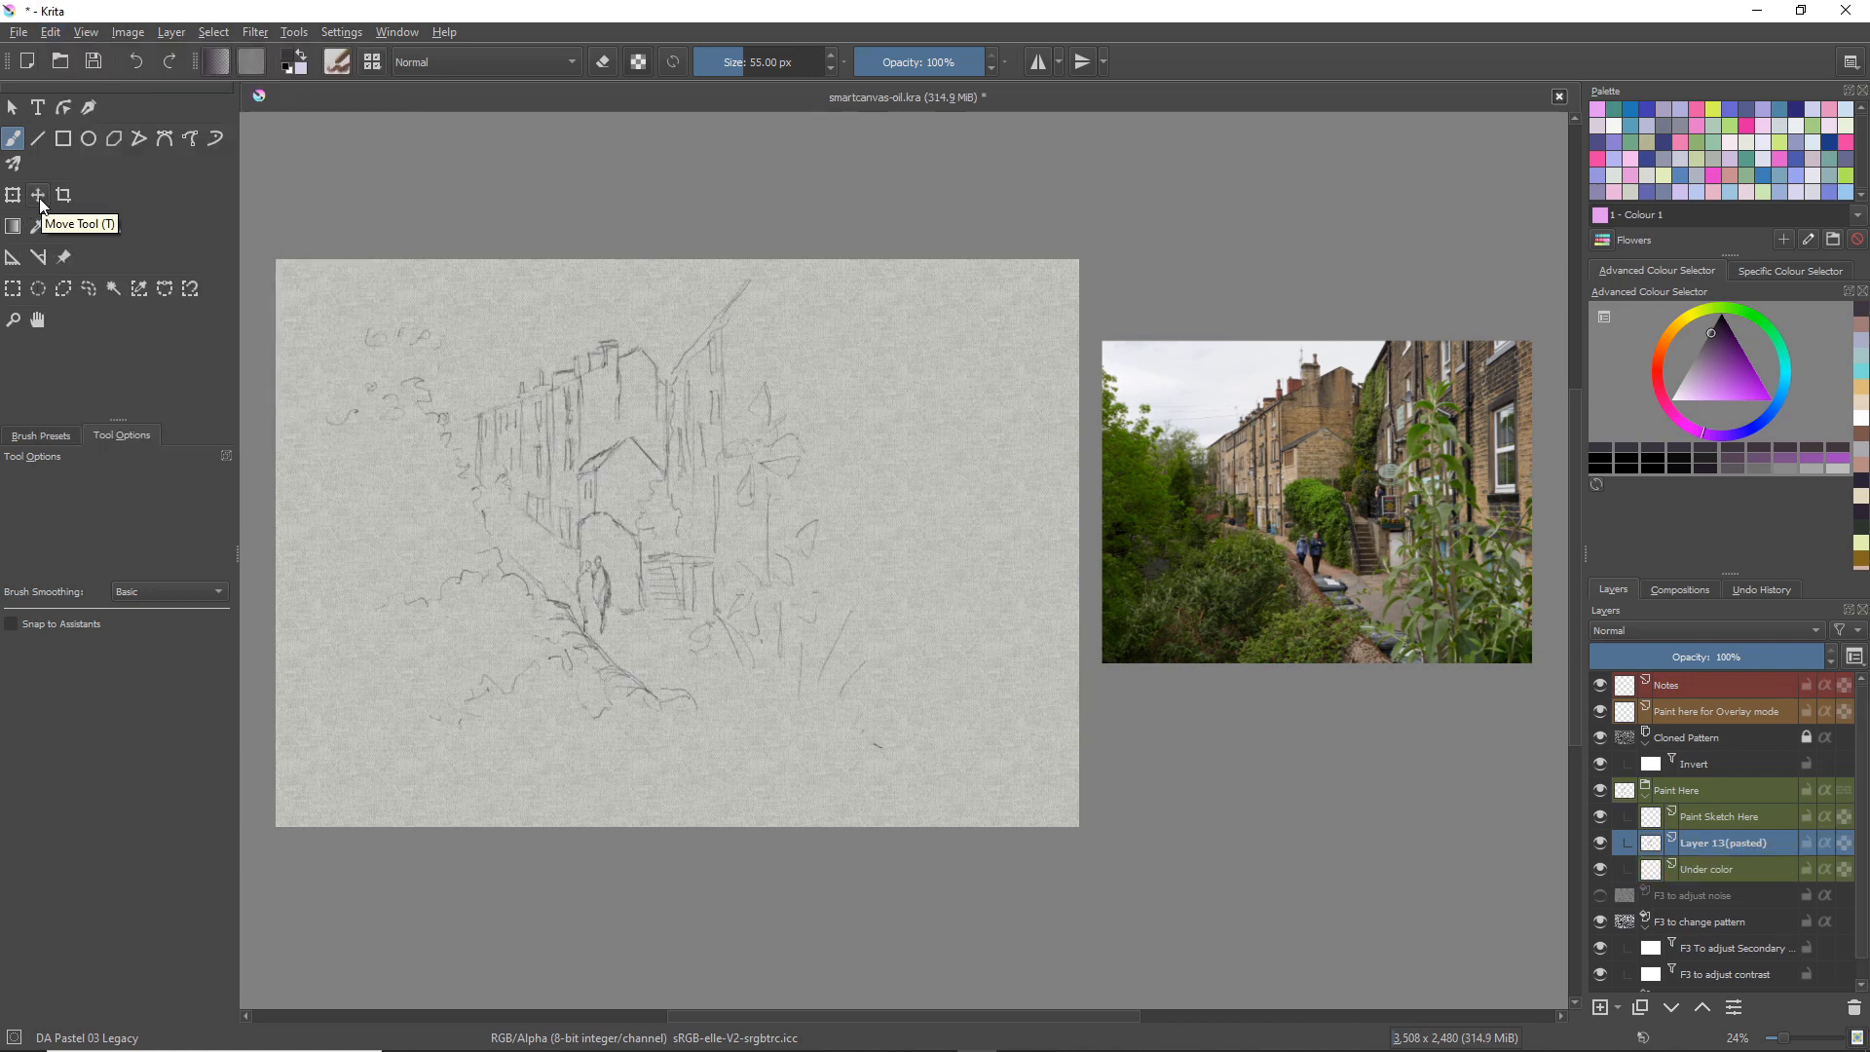
pyautogui.click(39, 197)
pyautogui.moveTo(609, 463); pyautogui.dragTo(699, 488)
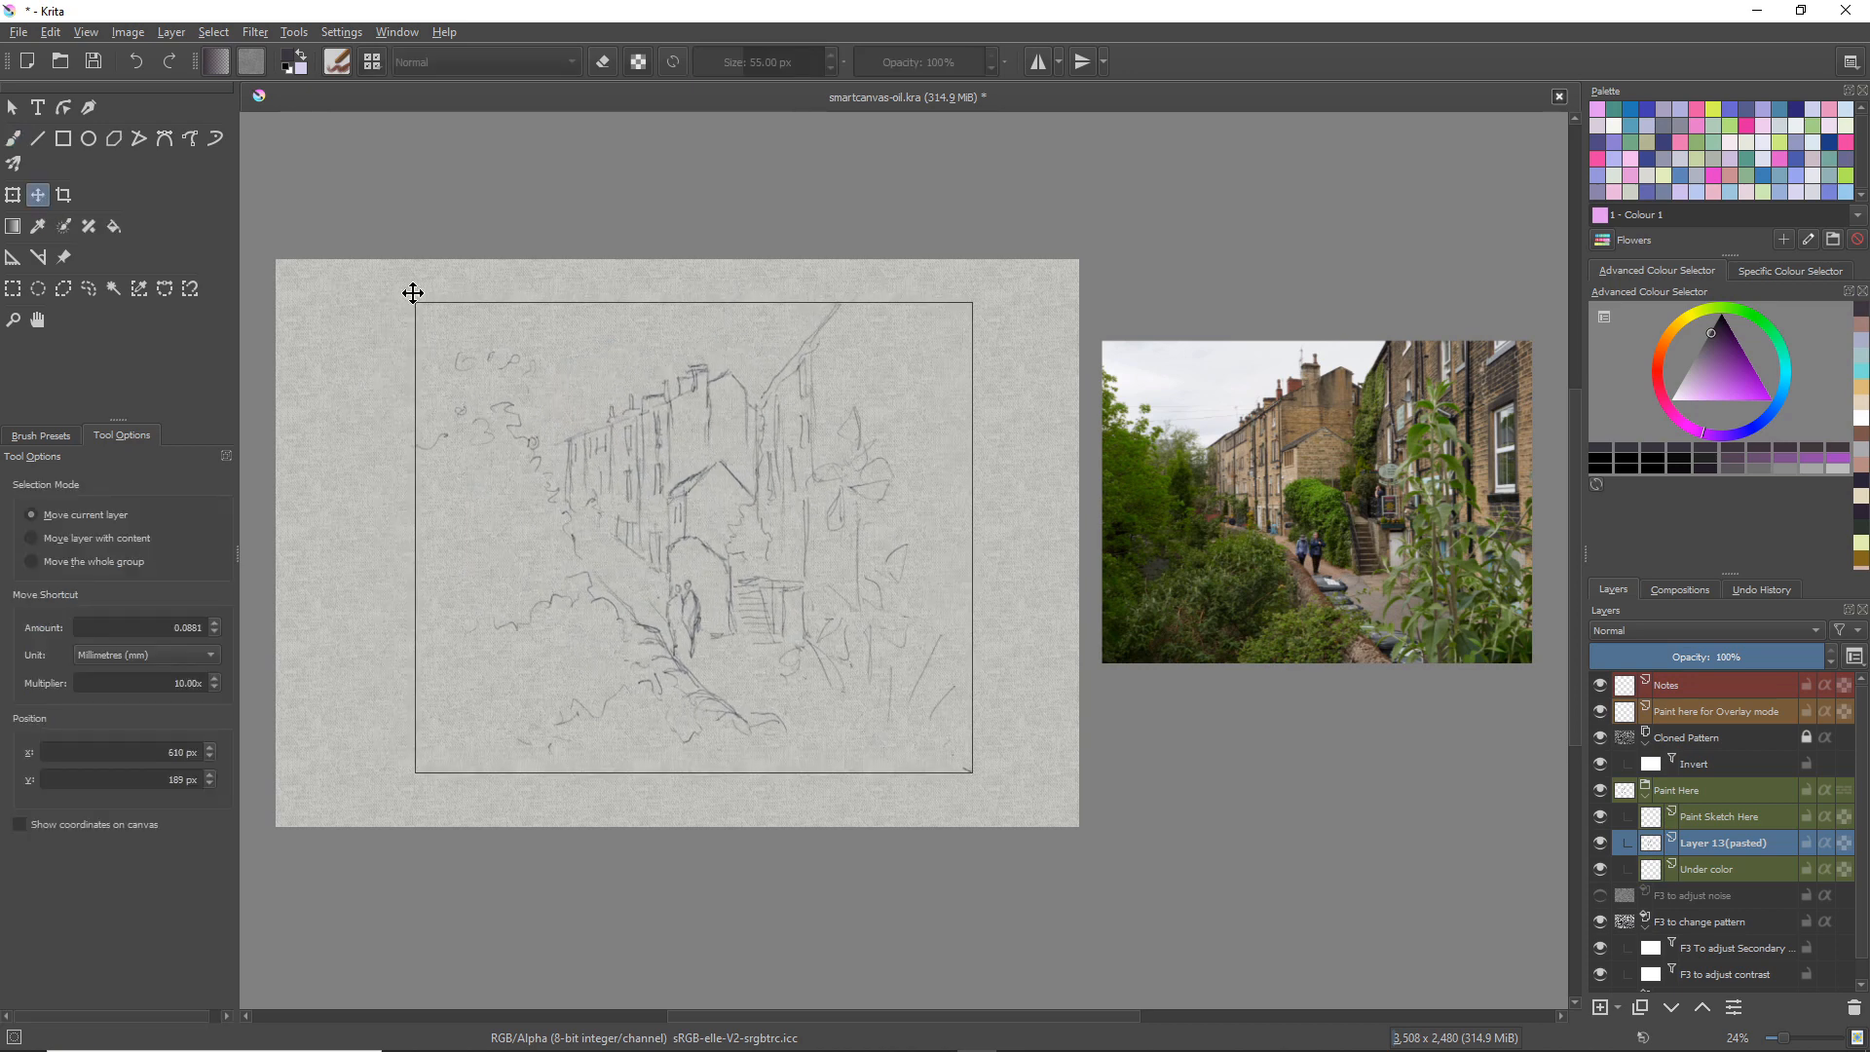
# Step: Scale the pasted sketch up from its corners until it fills the full height of the canvas
pyautogui.click(13, 195)
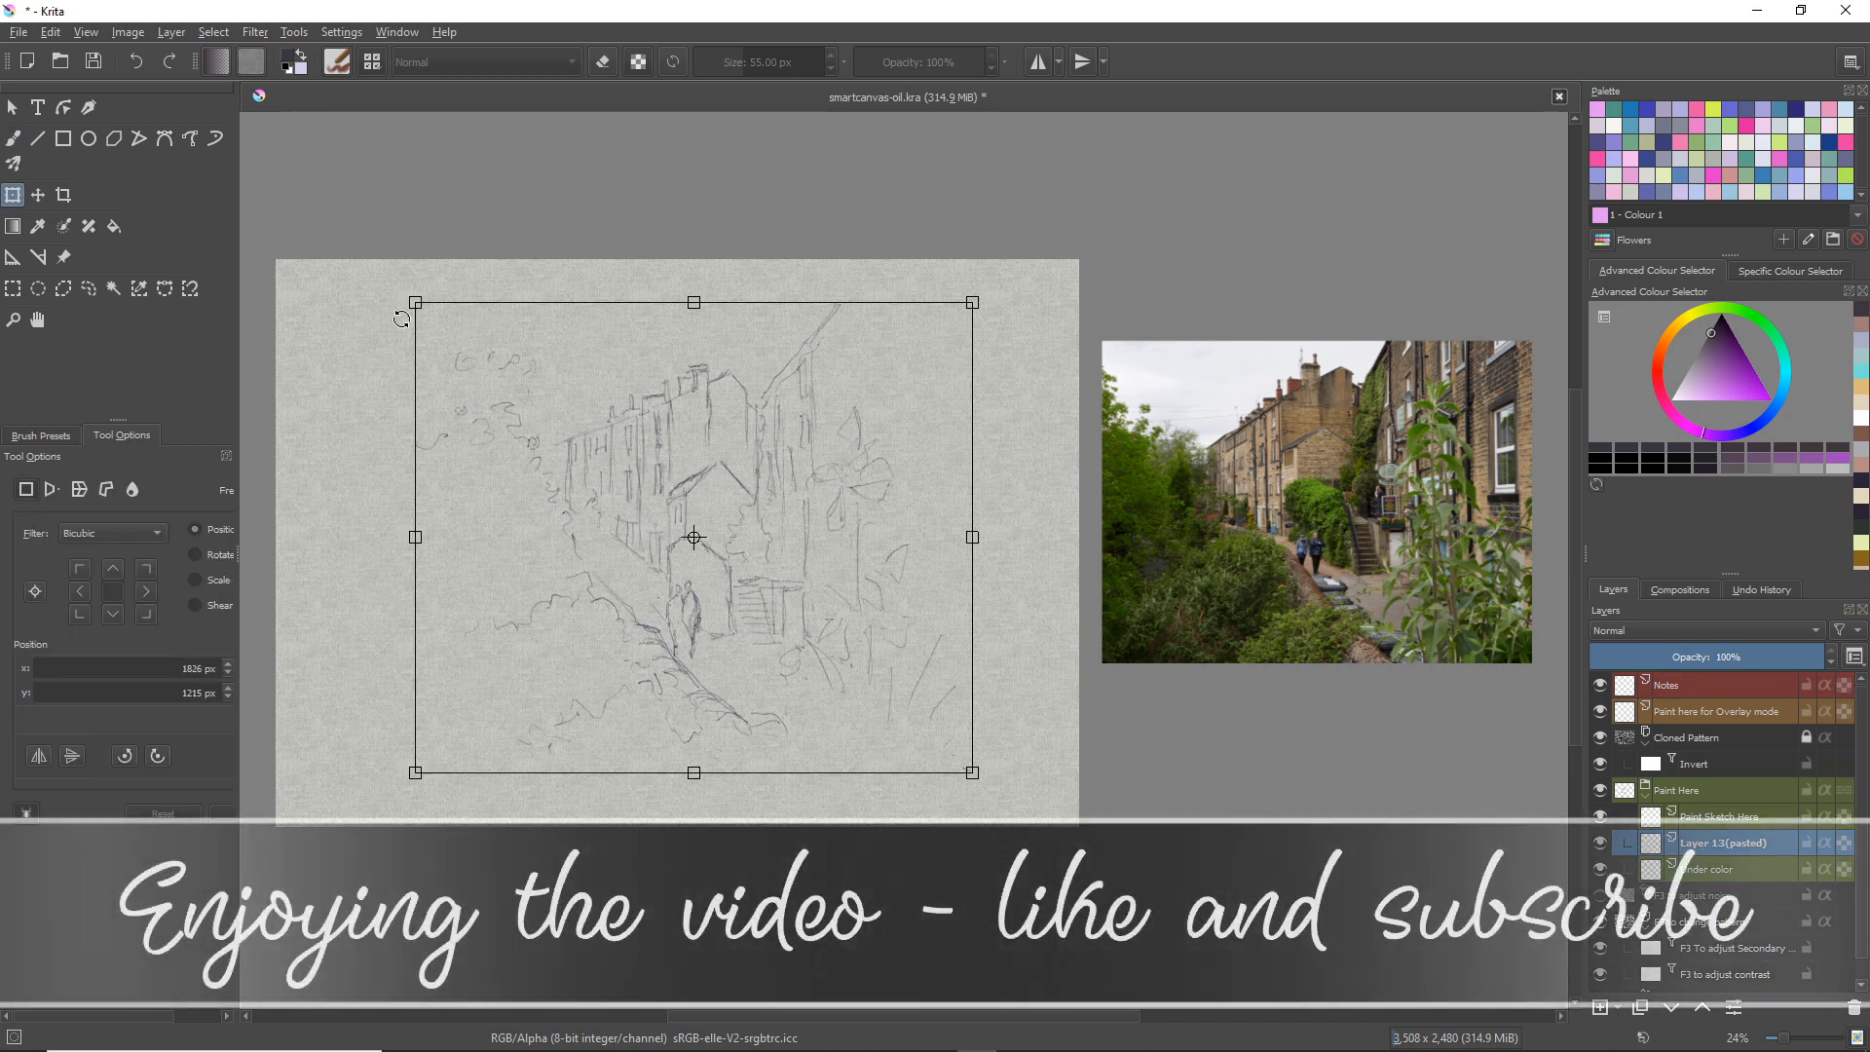
pyautogui.moveTo(416, 302); pyautogui.dragTo(345, 243)
pyautogui.moveTo(972, 772); pyautogui.dragTo(1045, 848)
pyautogui.moveTo(342, 244); pyautogui.dragTo(324, 230)
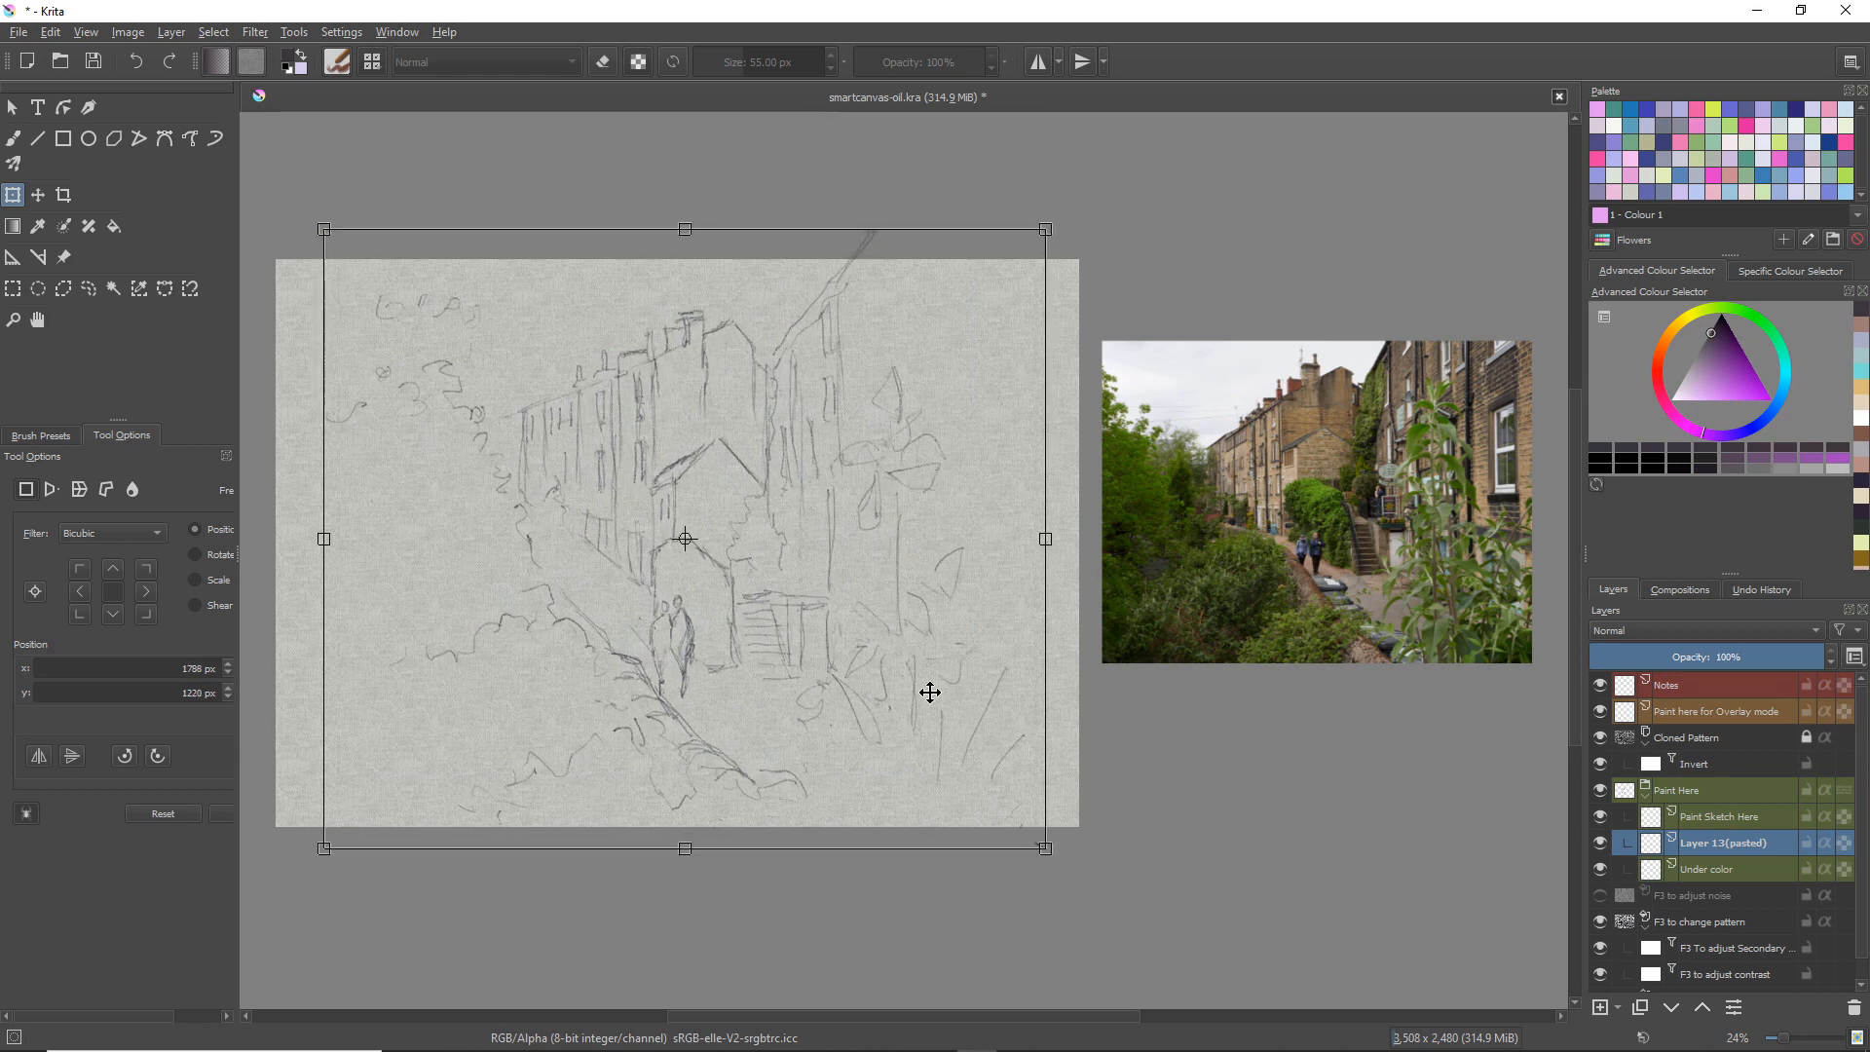
pyautogui.moveTo(1045, 847); pyautogui.dragTo(1055, 856)
pyautogui.moveTo(324, 229); pyautogui.dragTo(315, 224)
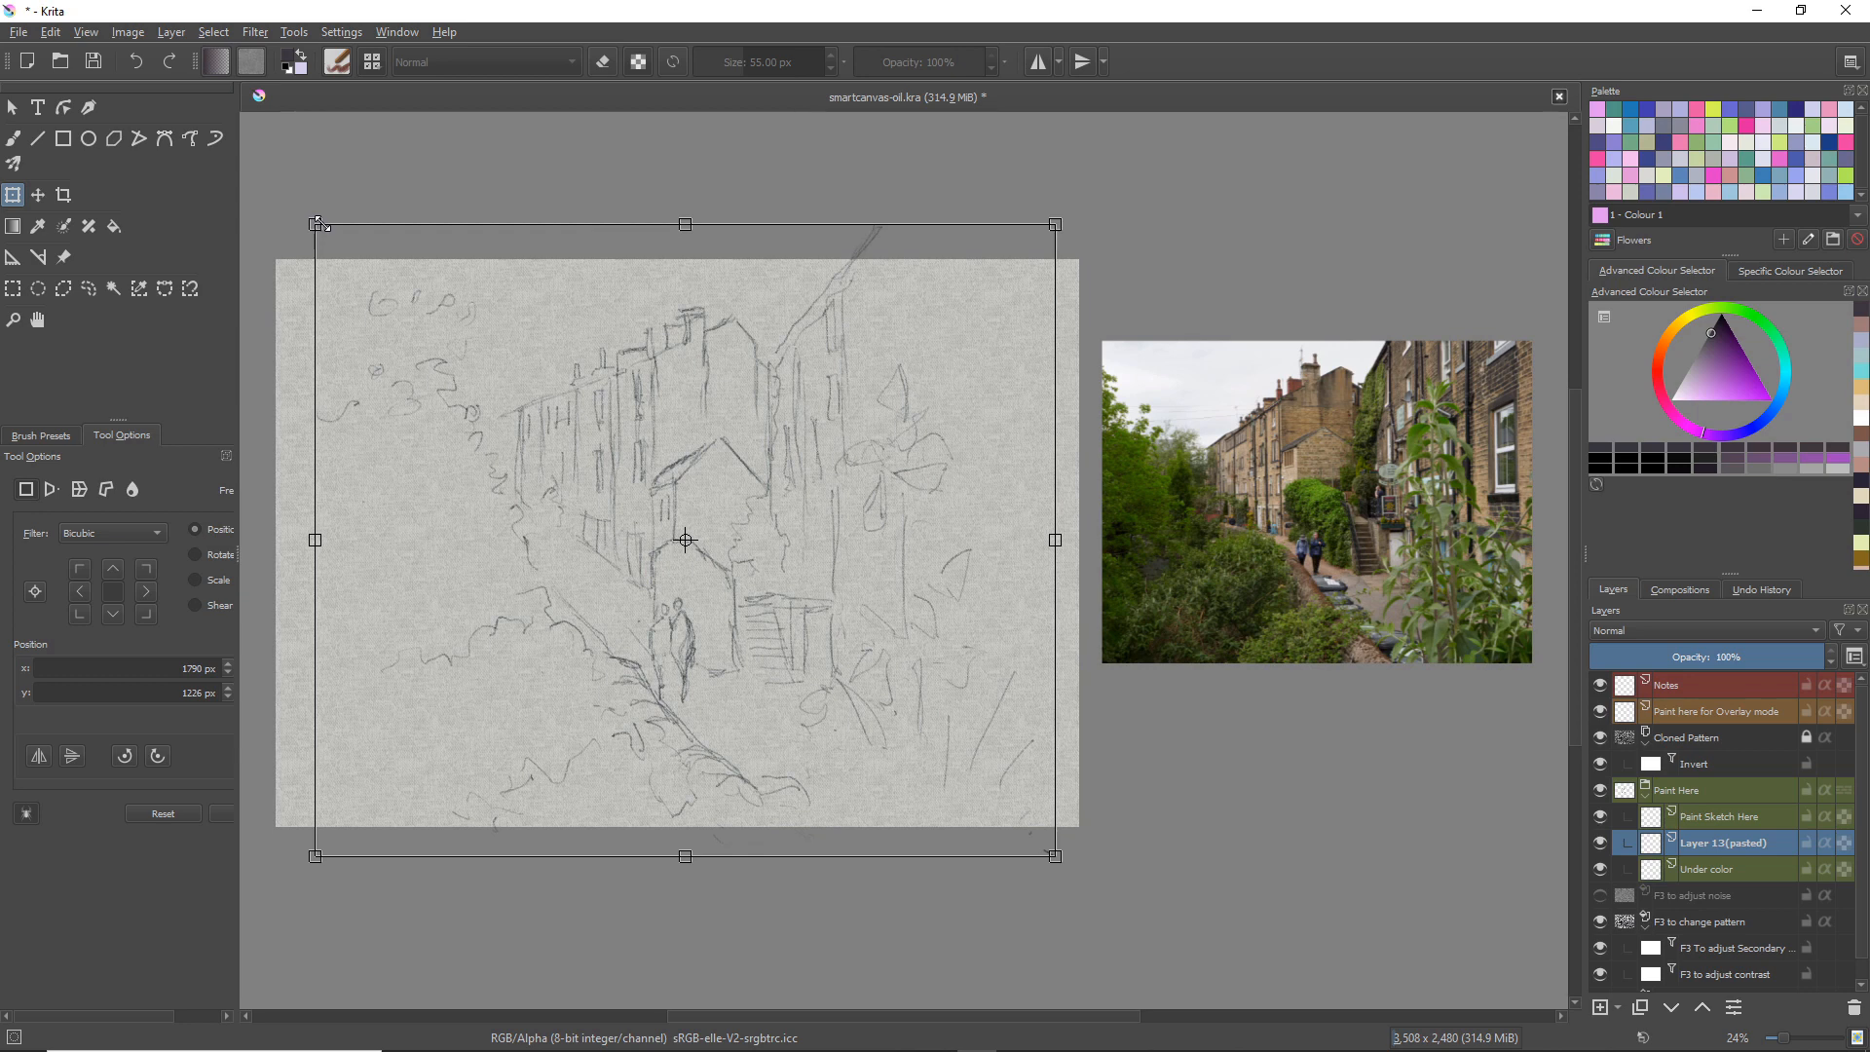
pyautogui.press('Return')
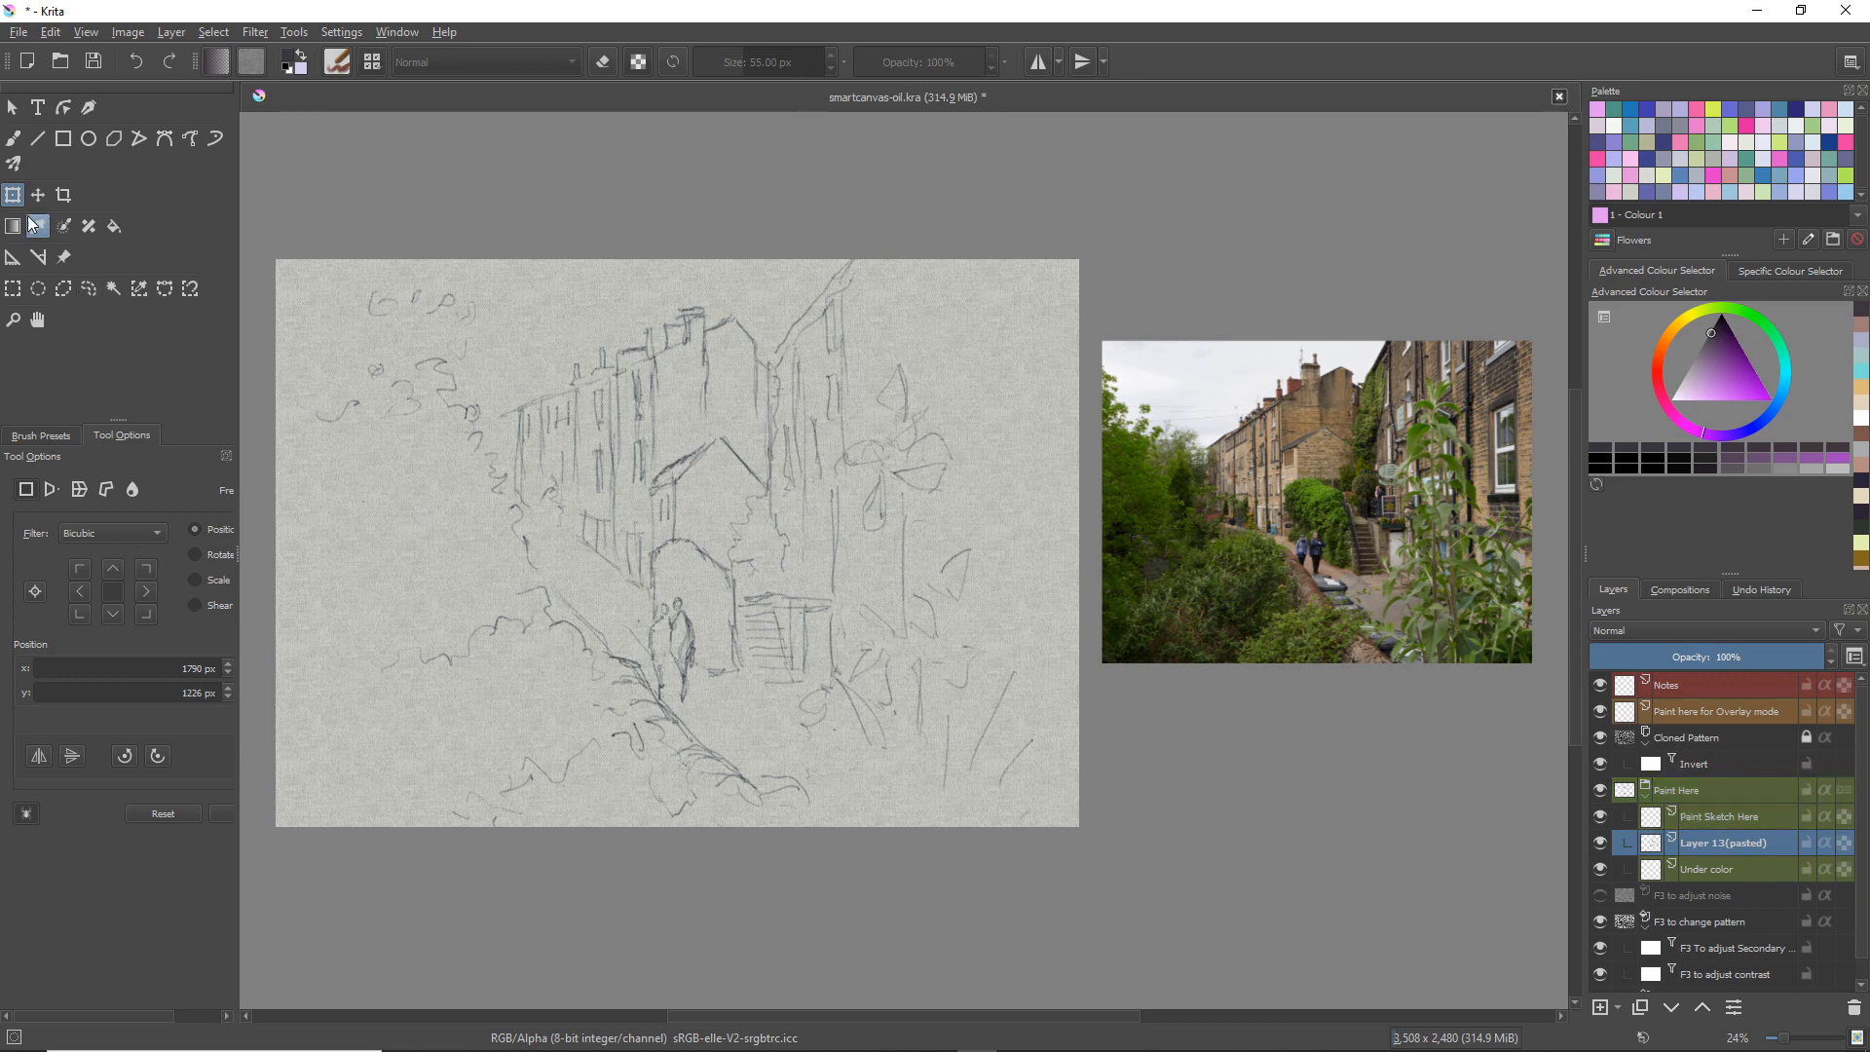
# Step: Set up the freehand brush with the DA Oil 13 Blocking preset from the DA_Oils tag and an orange colour
pyautogui.click(15, 140)
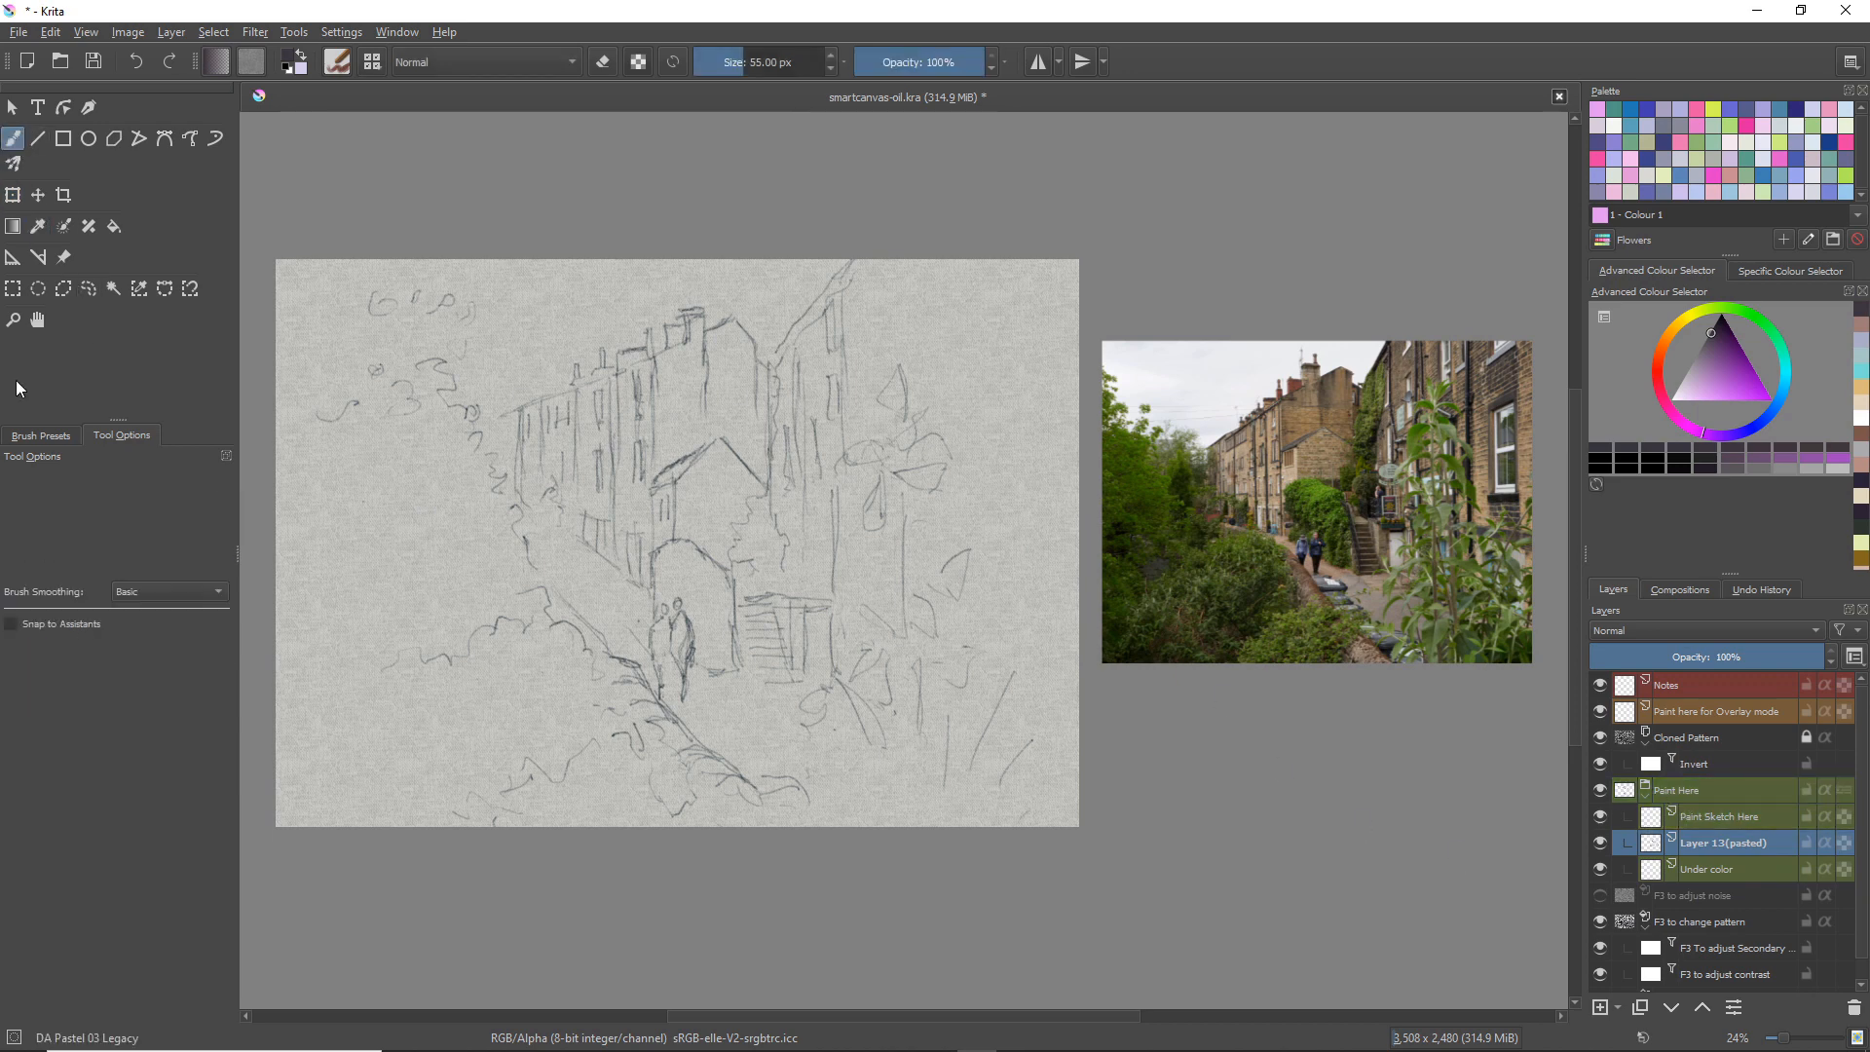
pyautogui.click(47, 438)
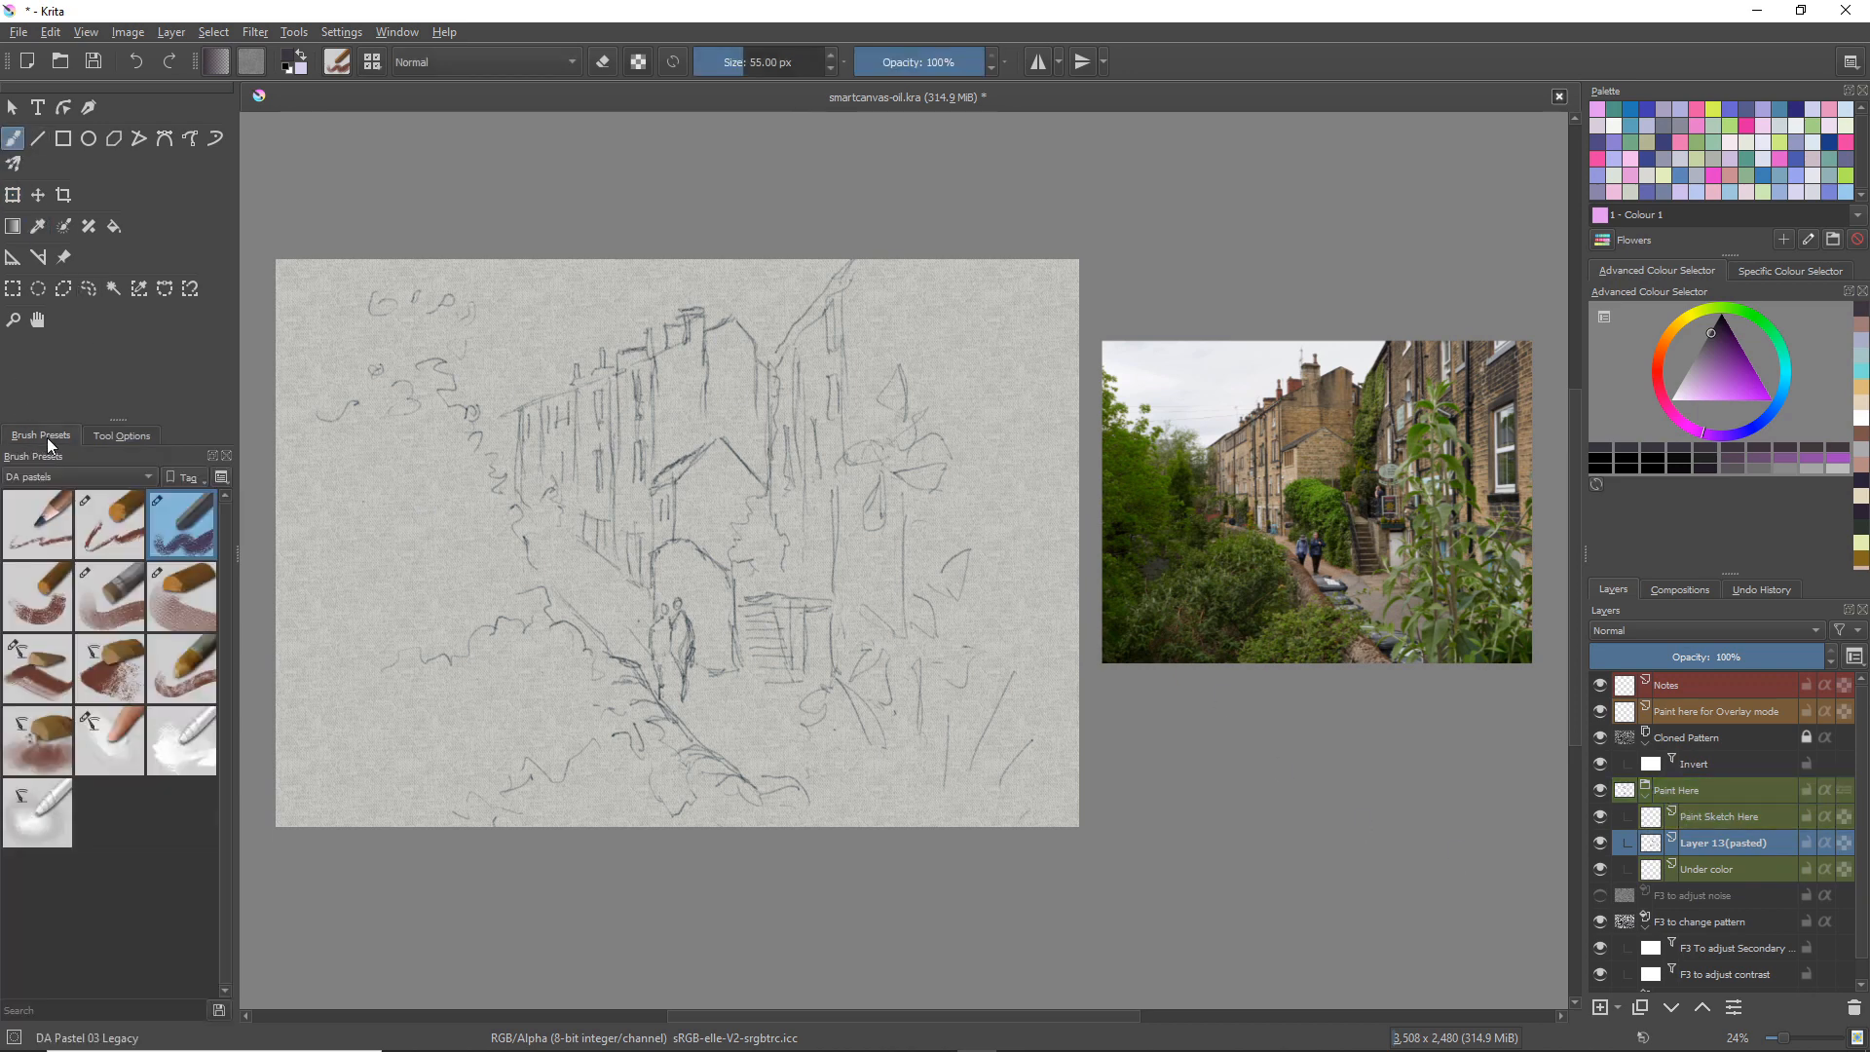
pyautogui.click(144, 476)
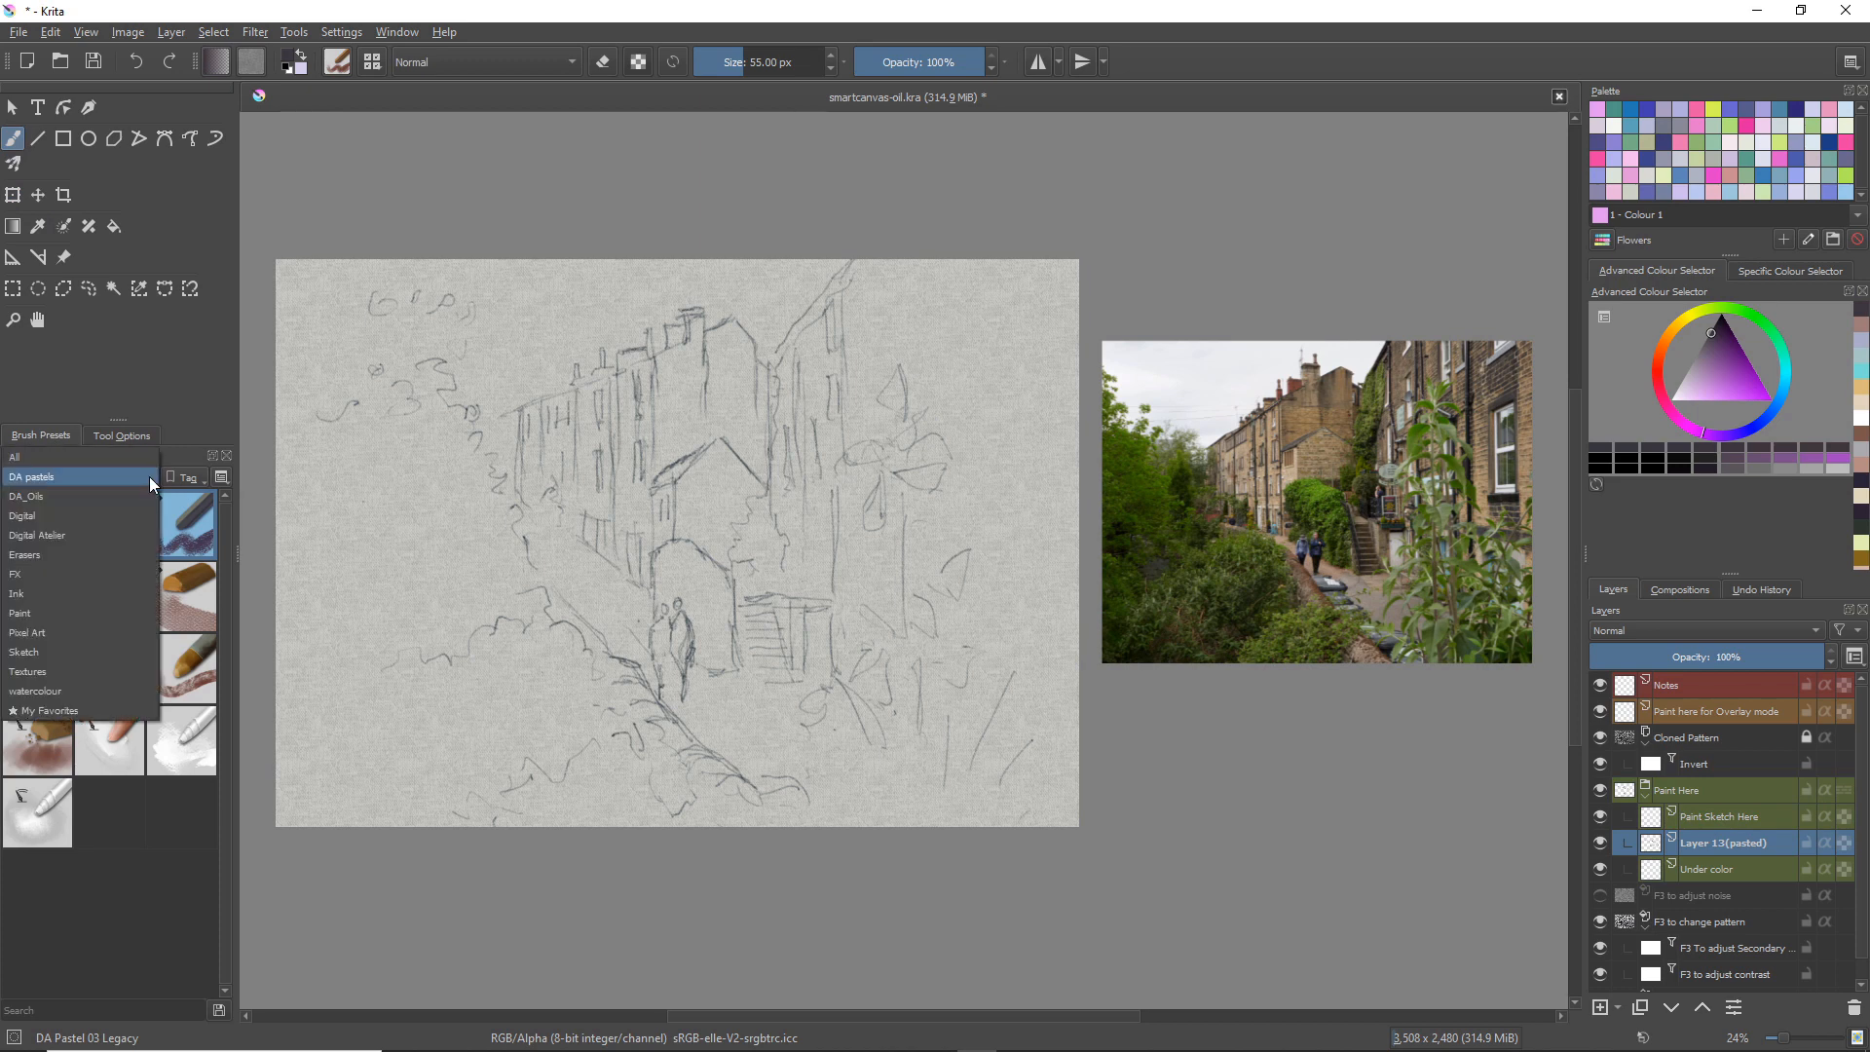
pyautogui.click(56, 495)
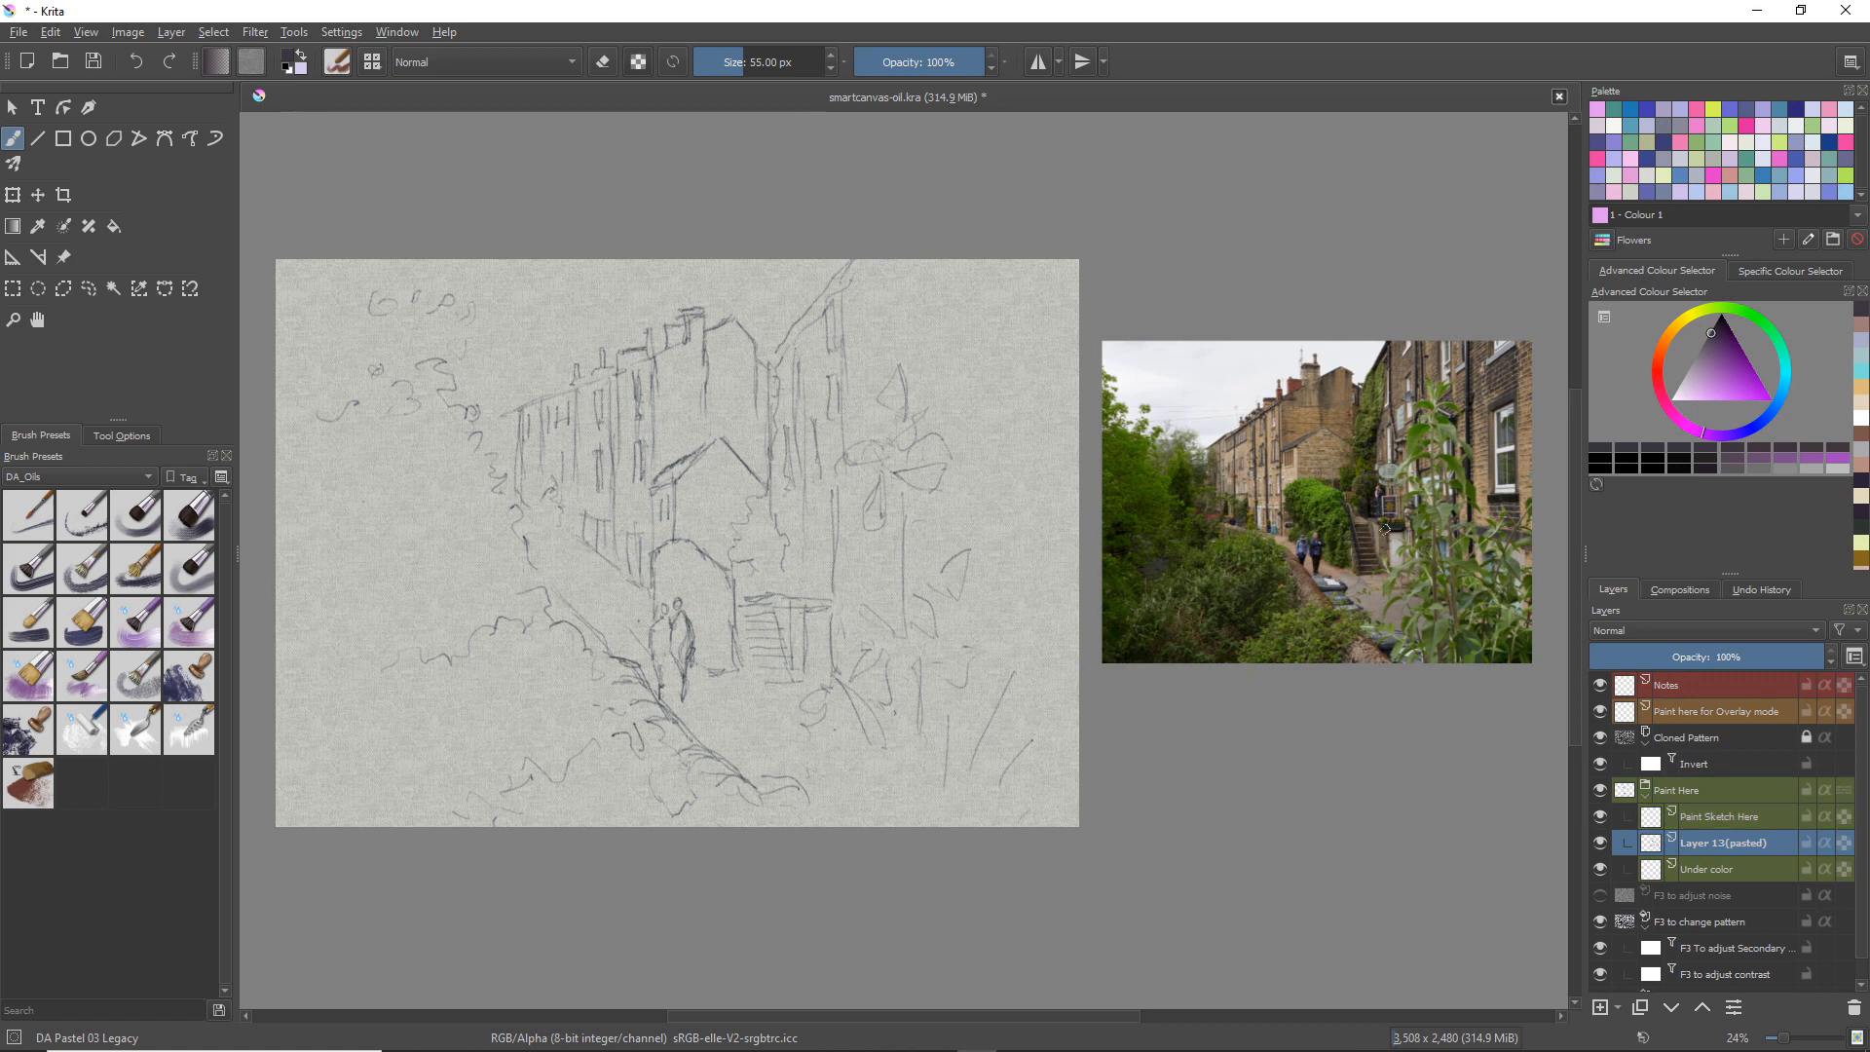
pyautogui.moveTo(1675, 347); pyautogui.dragTo(1738, 395)
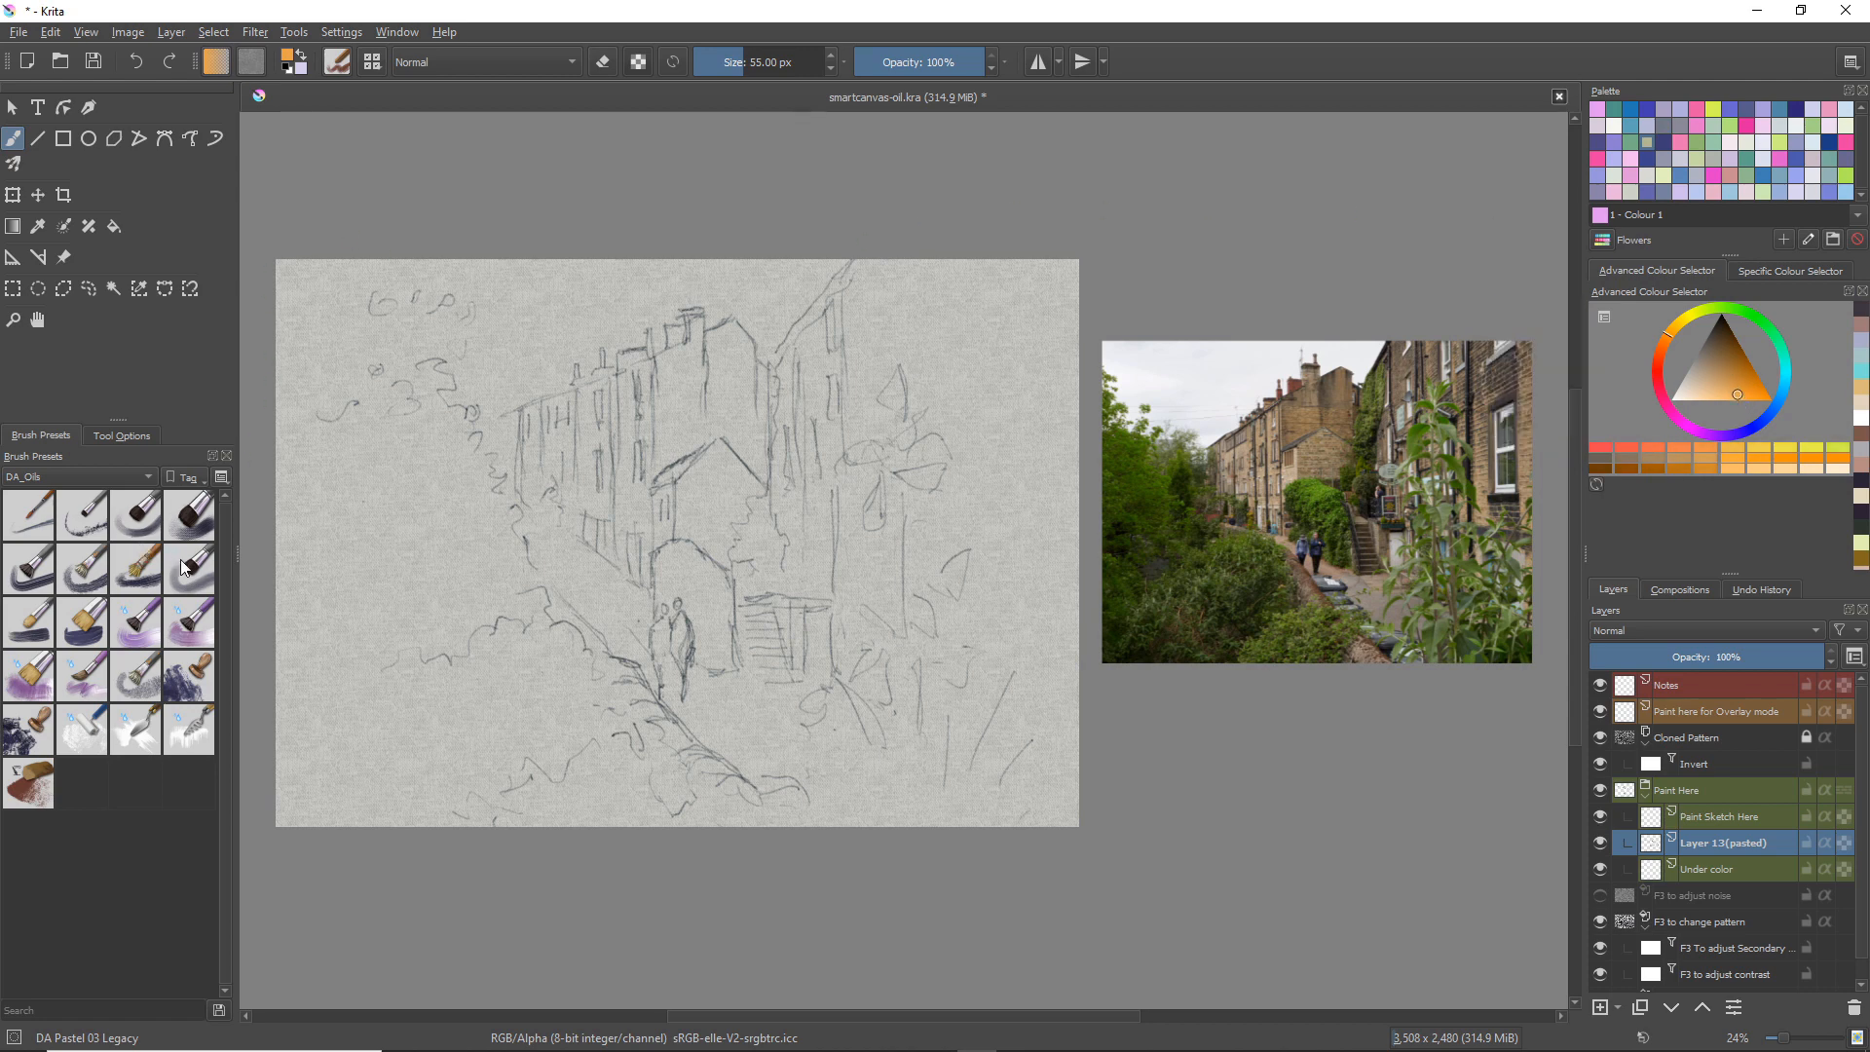
pyautogui.click(42, 691)
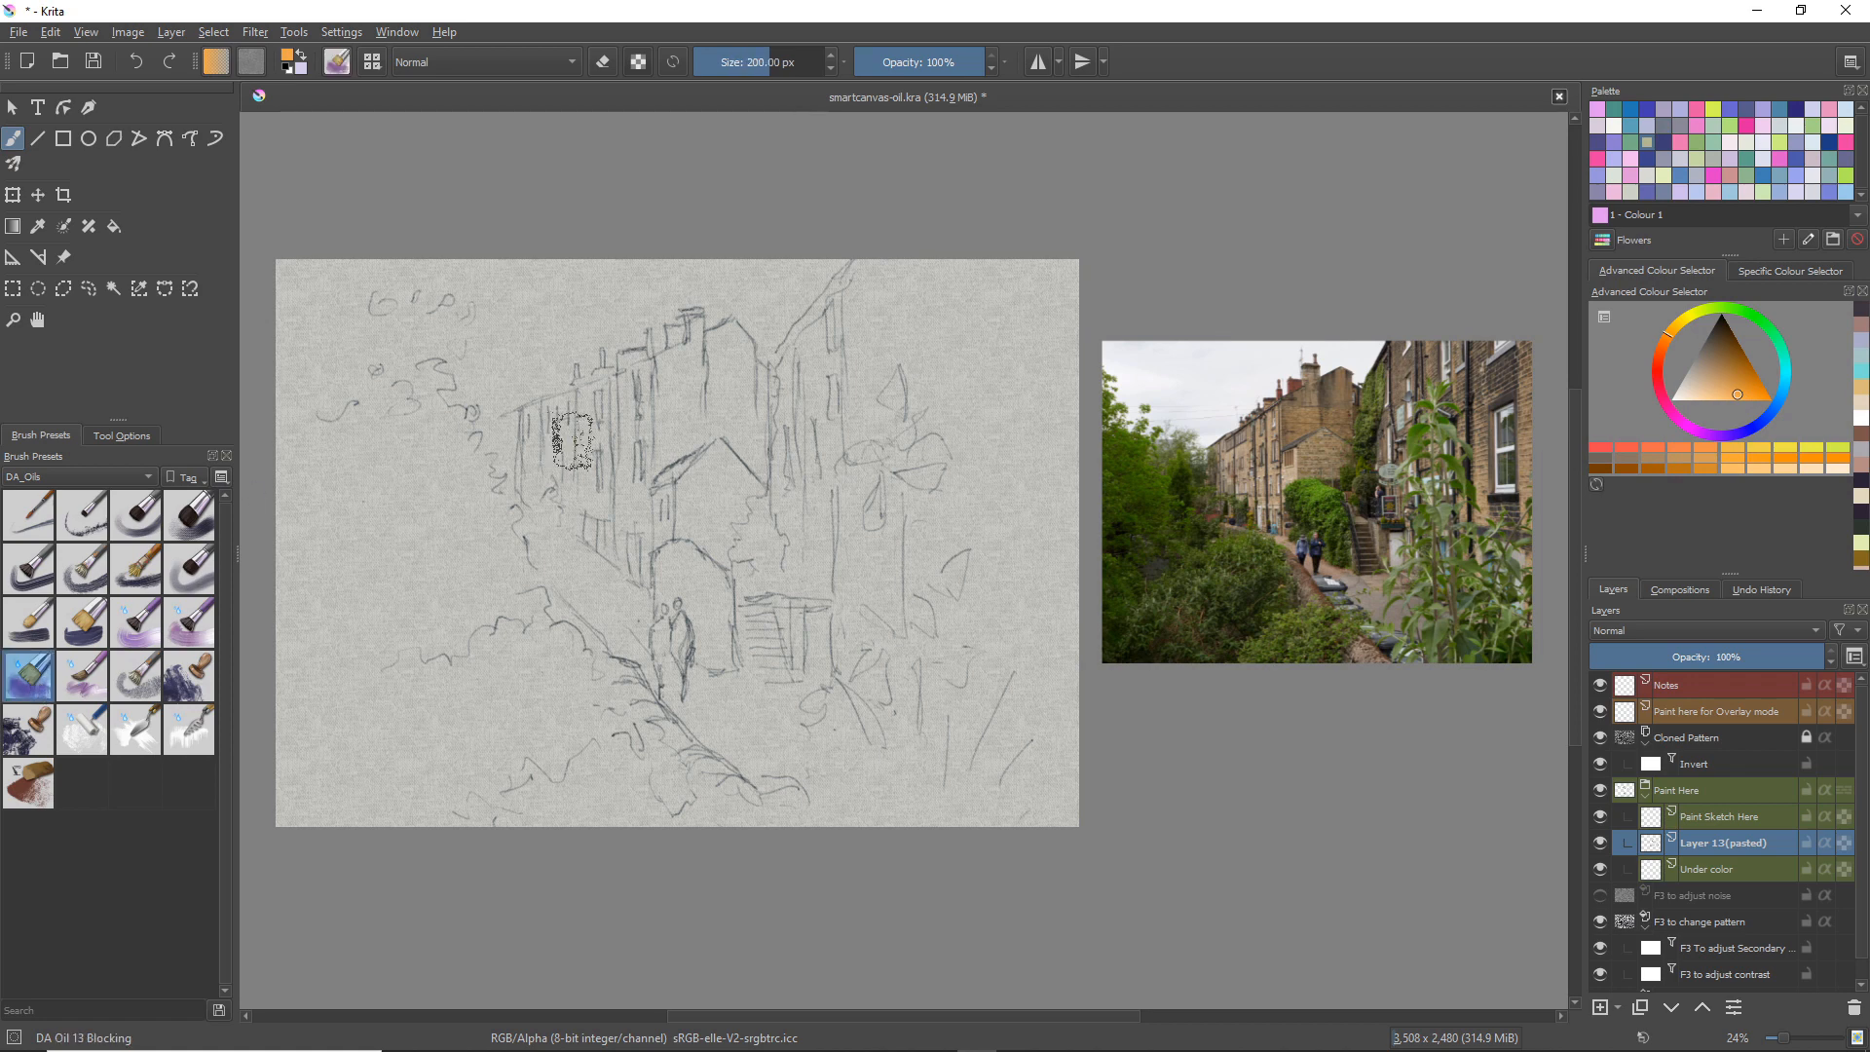
# Step: Try painting orange on the pasted sketch layer, placing it below Under color and above Paint Sketch Here
pyautogui.moveTo(847, 311)
pyautogui.mouseDown()
pyautogui.moveTo(873, 344)
pyautogui.moveTo(857, 316)
pyautogui.moveTo(826, 308)
pyautogui.moveTo(820, 328)
pyautogui.moveTo(872, 274)
pyautogui.moveTo(827, 296)
pyautogui.moveTo(847, 276)
pyautogui.moveTo(783, 358)
pyautogui.moveTo(828, 368)
pyautogui.moveTo(837, 328)
pyautogui.moveTo(793, 389)
pyautogui.moveTo(827, 371)
pyautogui.mouseUp()
pyautogui.moveTo(887, 316)
pyautogui.mouseDown()
pyautogui.moveTo(934, 320)
pyautogui.moveTo(910, 350)
pyautogui.moveTo(925, 370)
pyautogui.moveTo(971, 324)
pyautogui.mouseUp()
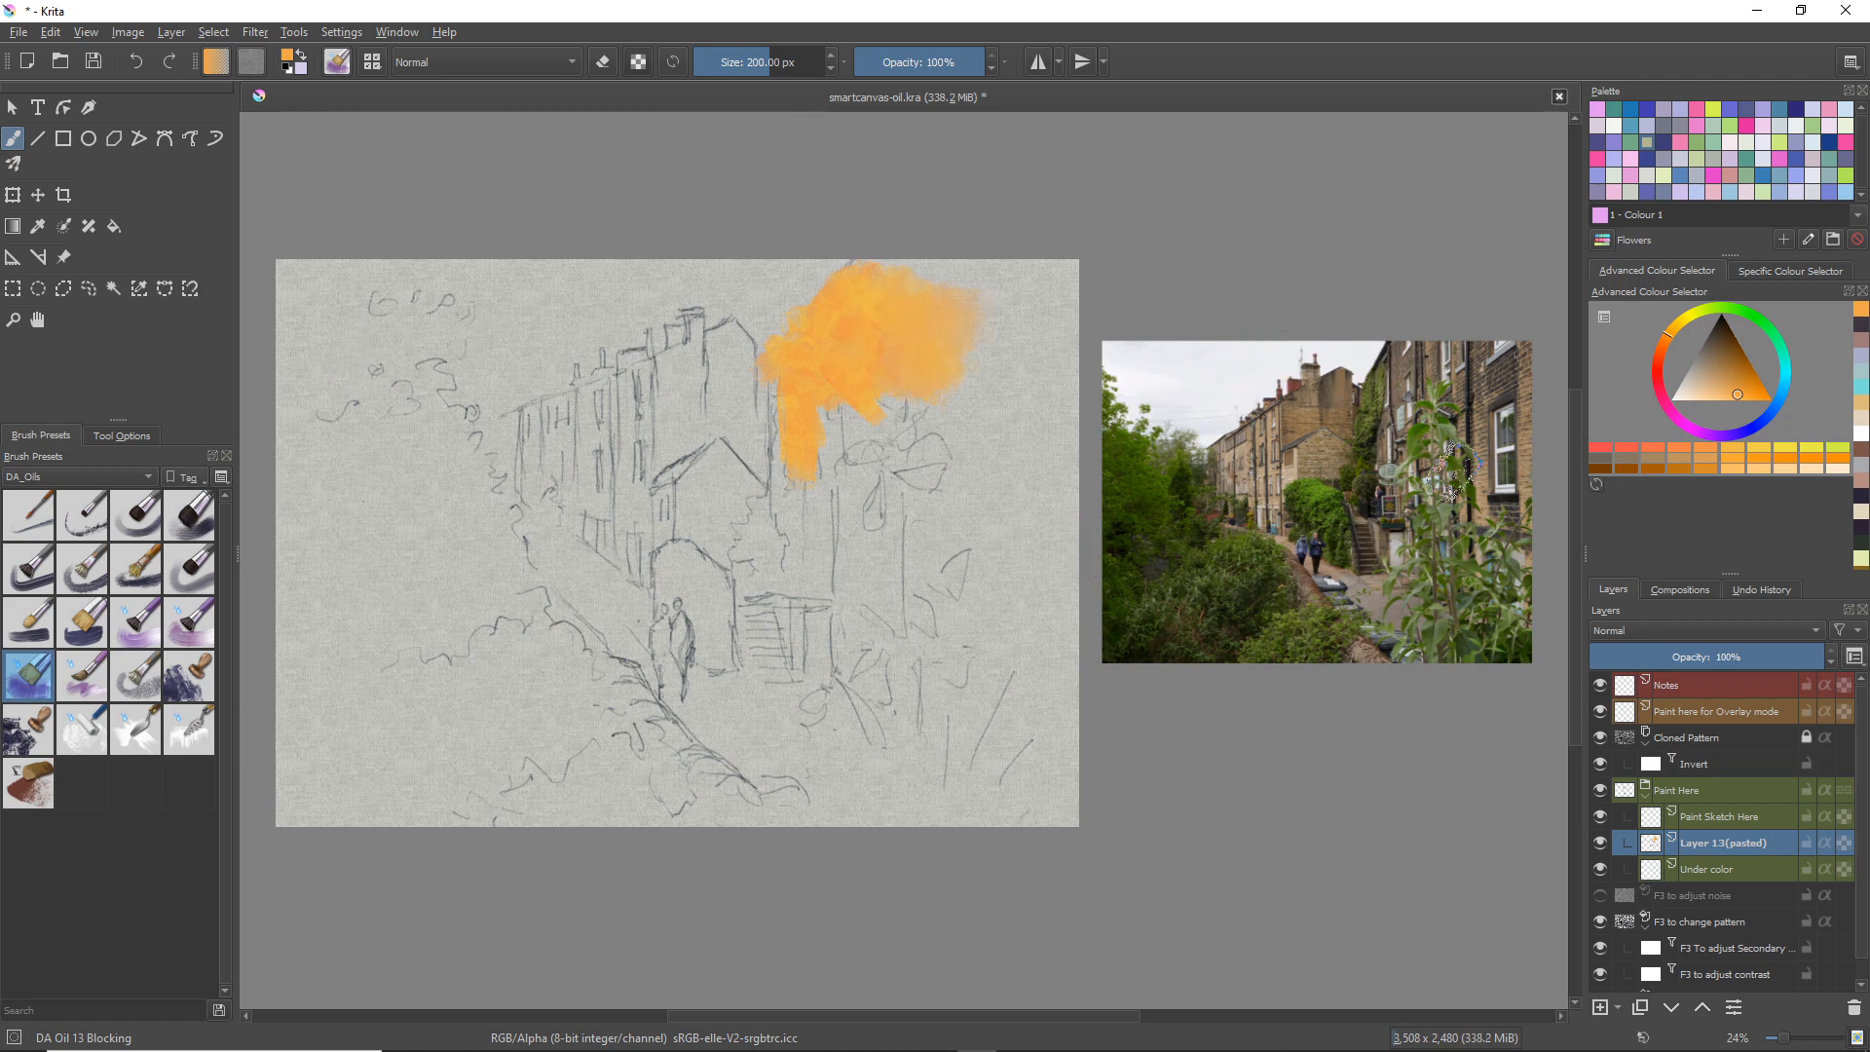
pyautogui.moveTo(1697, 845)
pyautogui.mouseDown()
pyautogui.moveTo(1695, 799)
pyautogui.moveTo(1648, 799)
pyautogui.mouseUp()
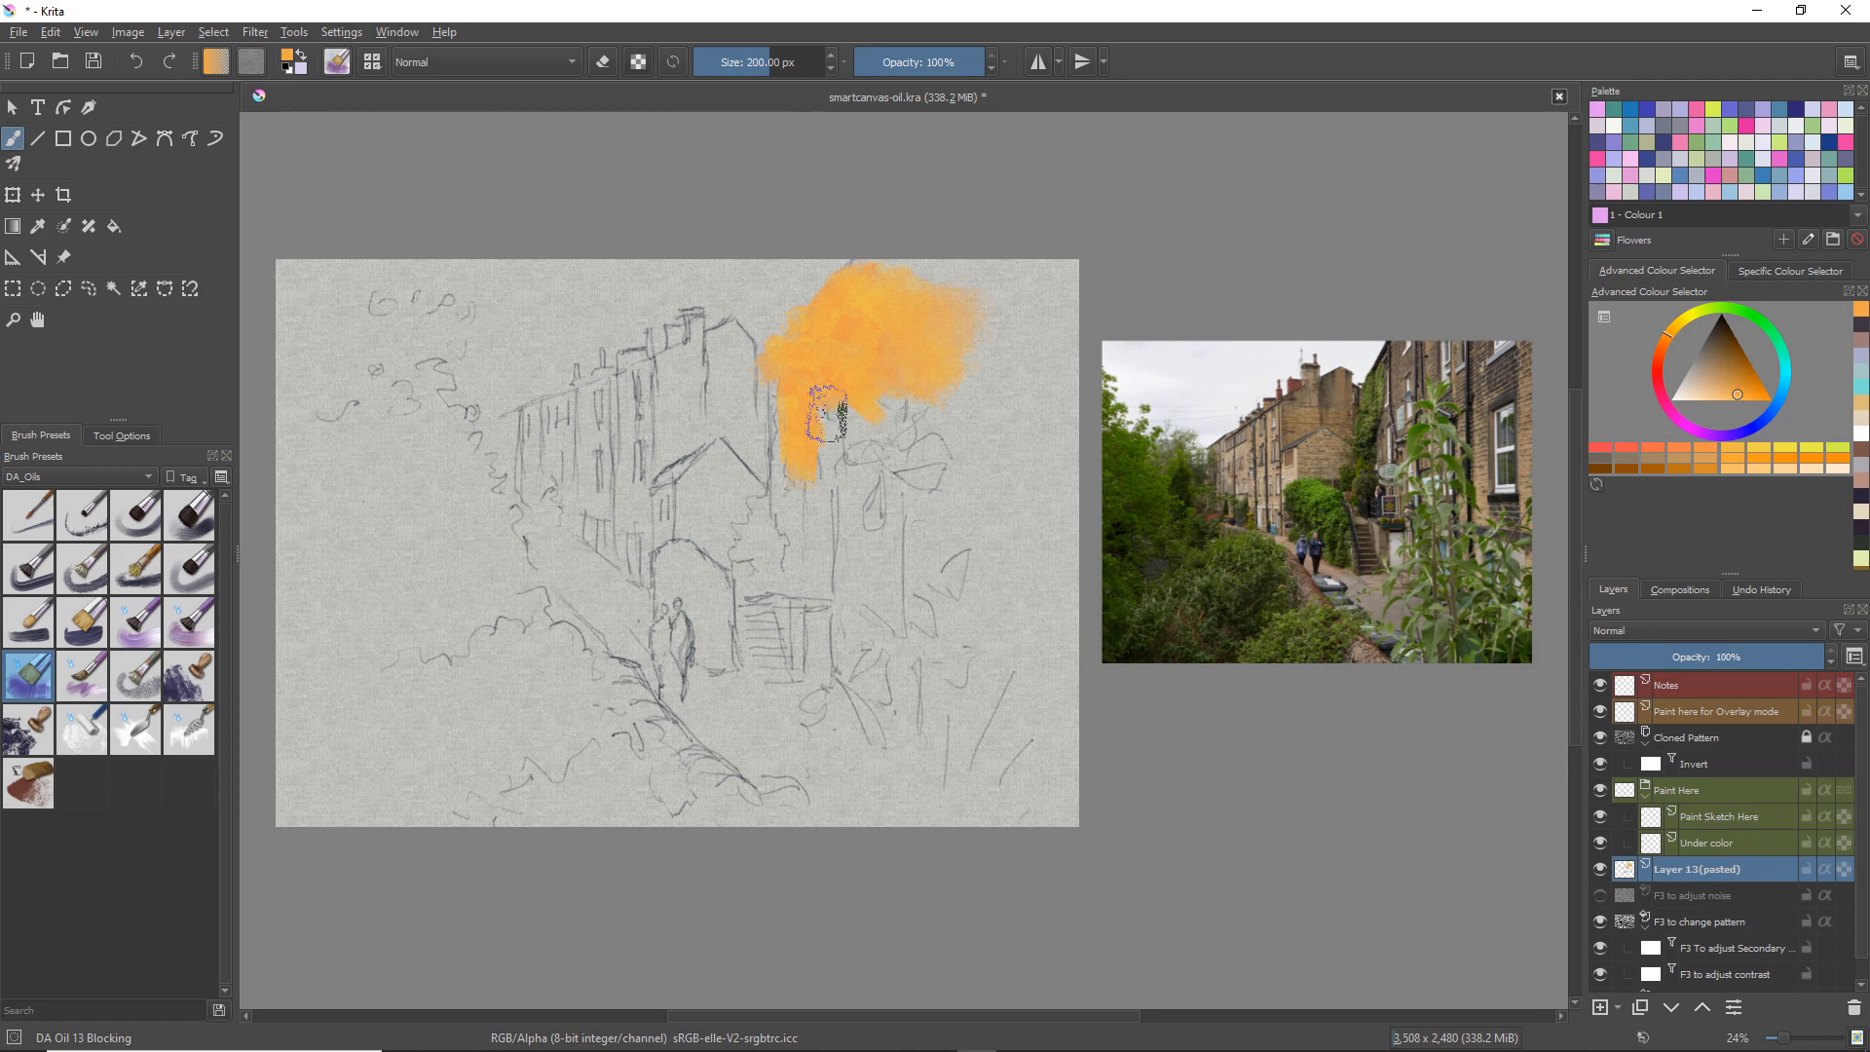
pyautogui.moveTo(1663, 869); pyautogui.dragTo(1638, 799)
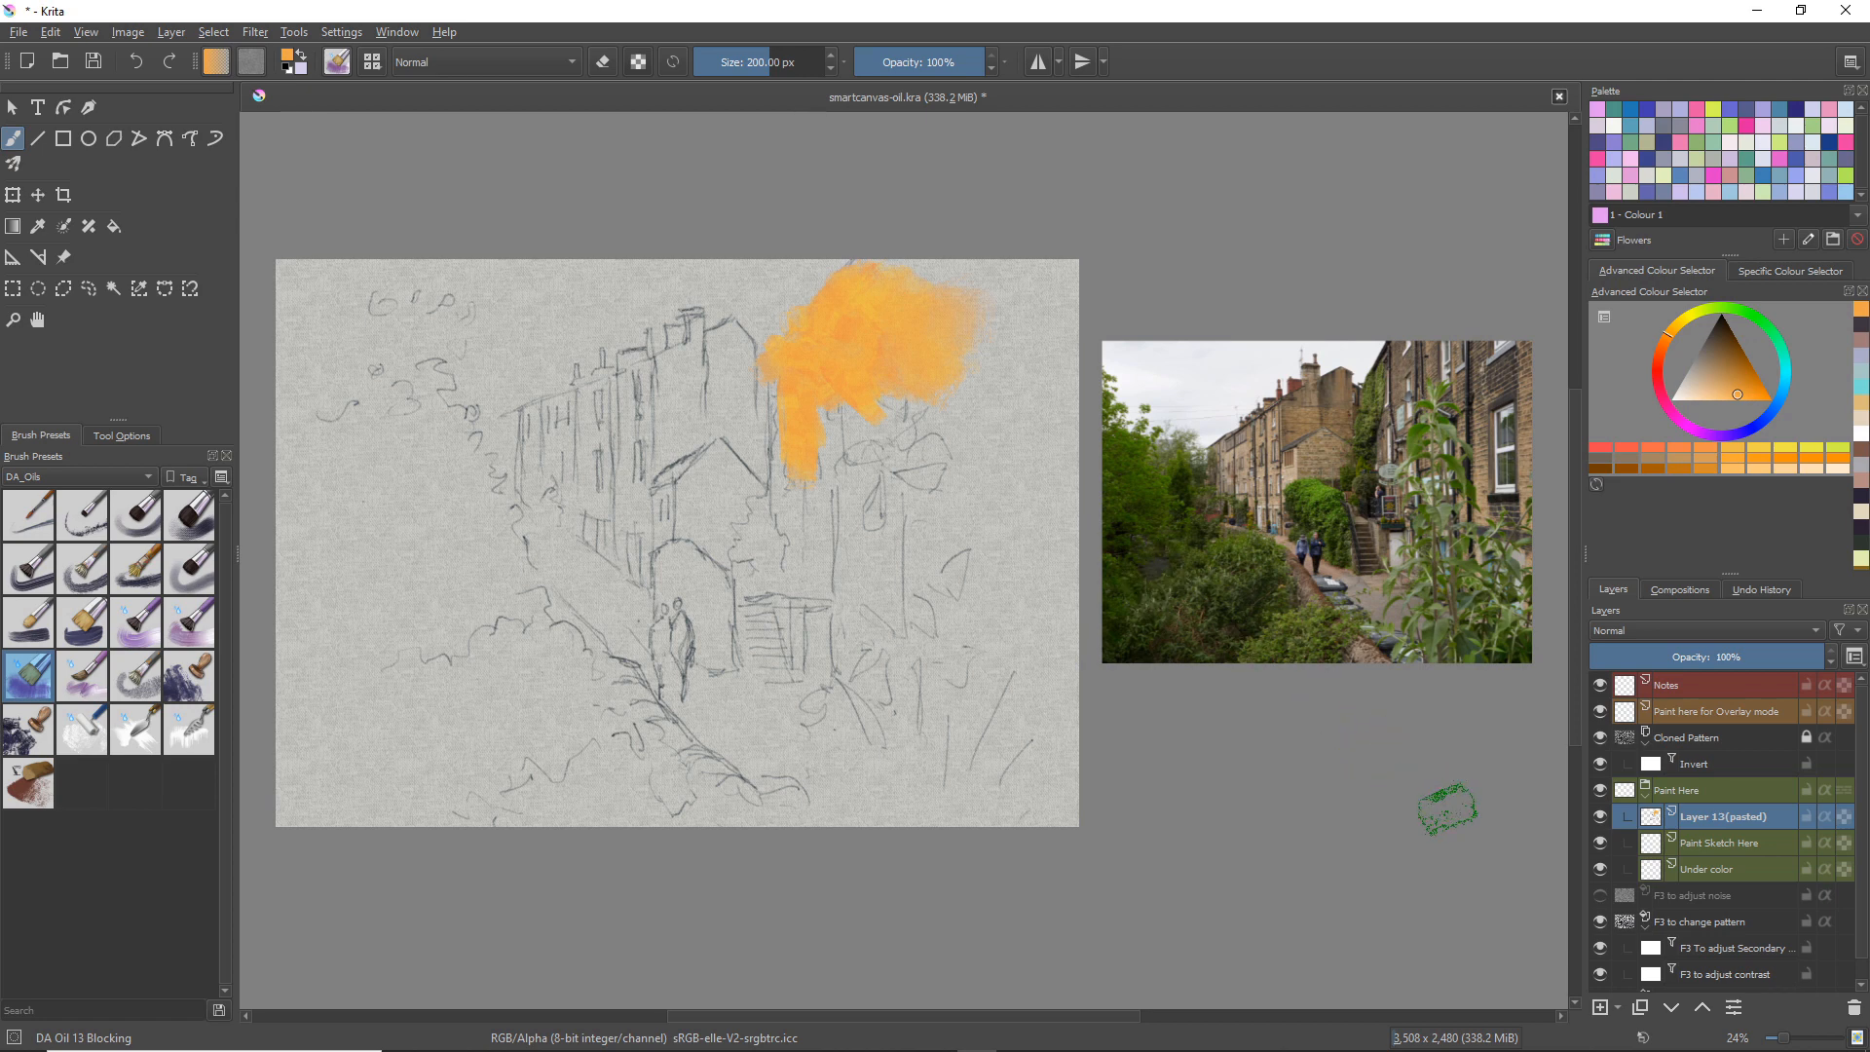
pyautogui.moveTo(1073, 505); pyautogui.dragTo(1031, 479)
pyautogui.moveTo(925, 421); pyautogui.dragTo(824, 409)
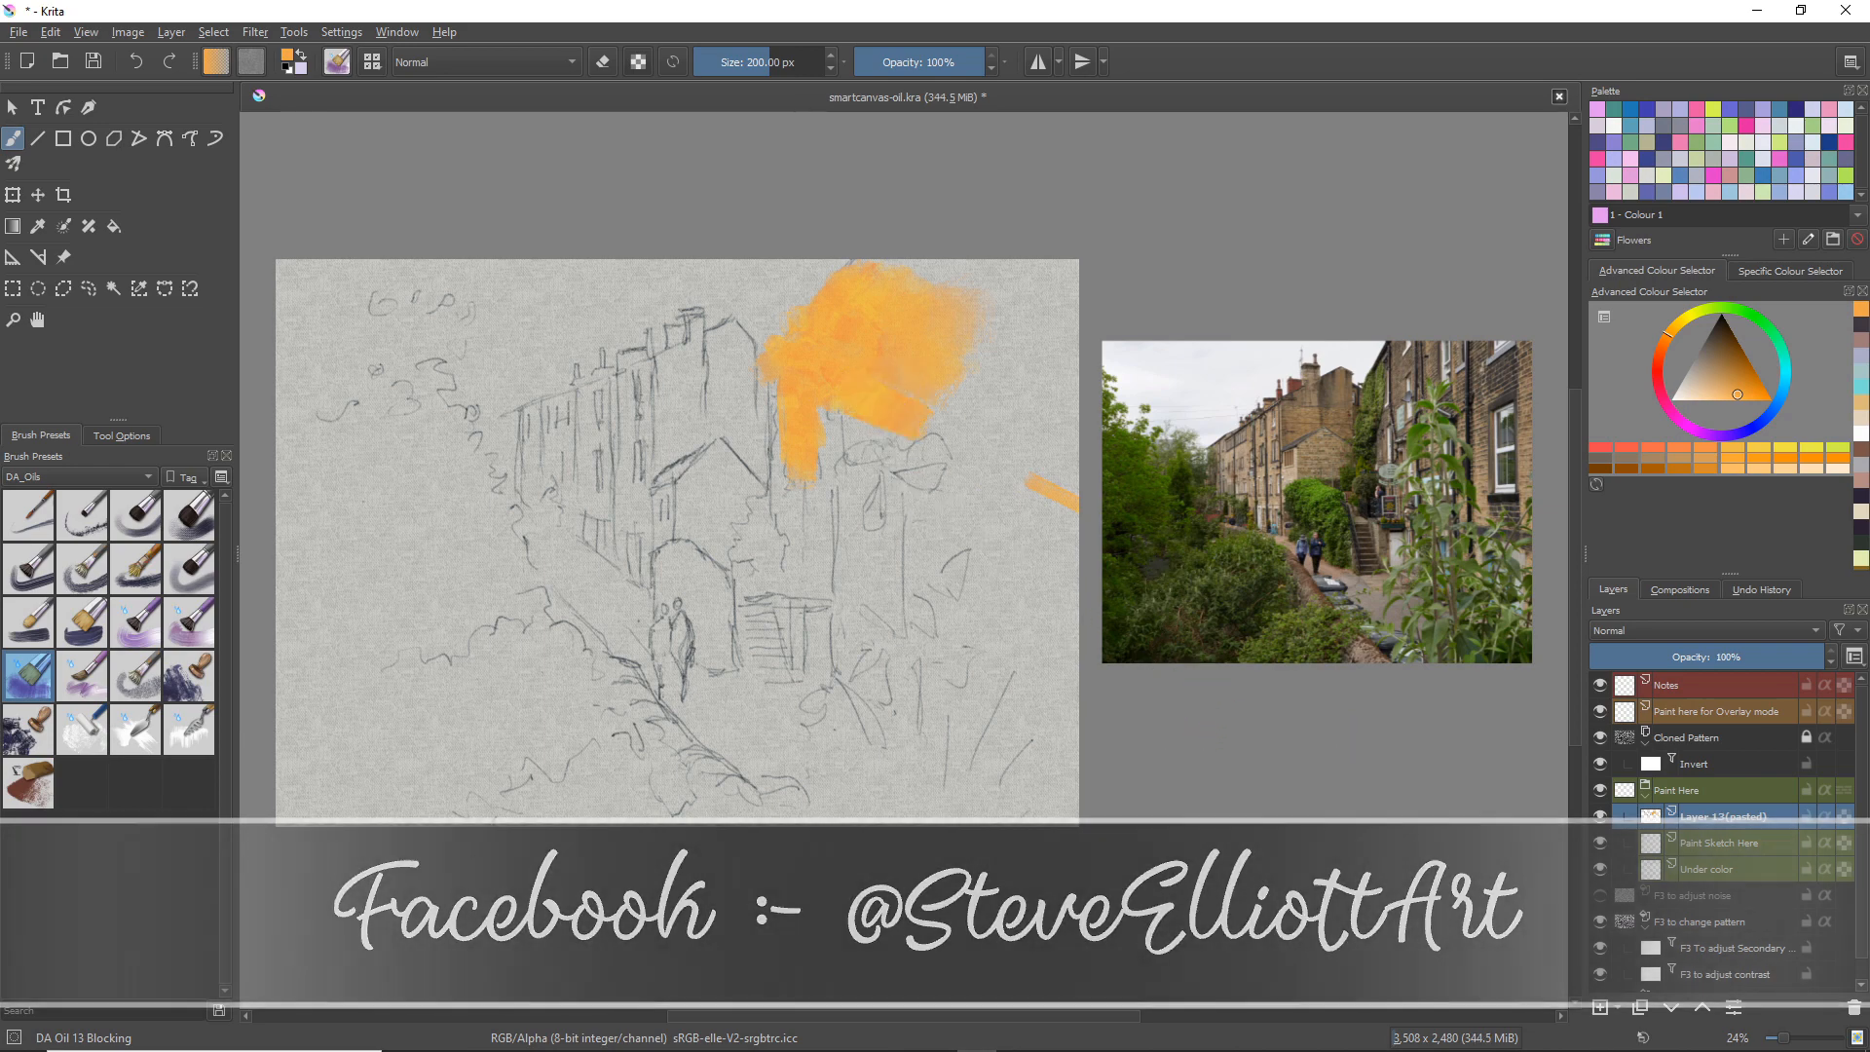
# Step: Undo the orange strokes and the layer moves made on the pasted sketch
pyautogui.hotkey('ctrl', 'pagedown')
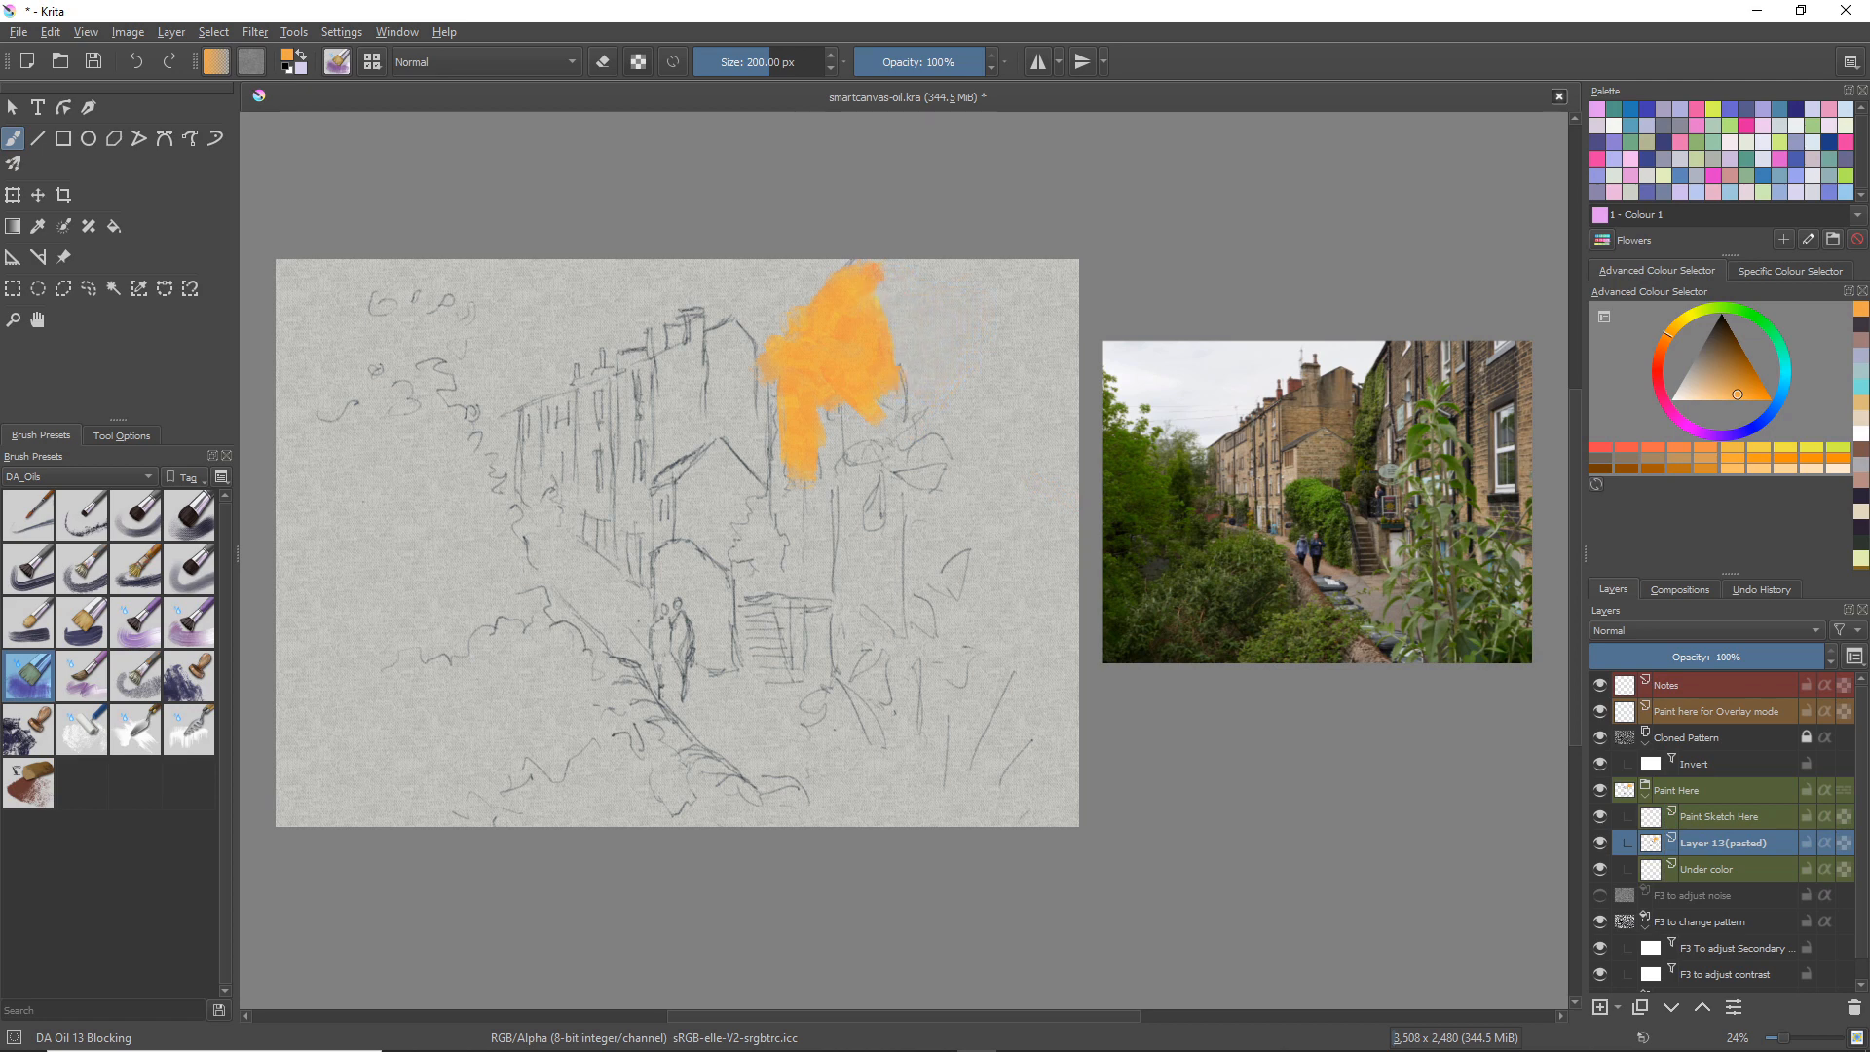
pyautogui.hotkey('ctrl', 'z')
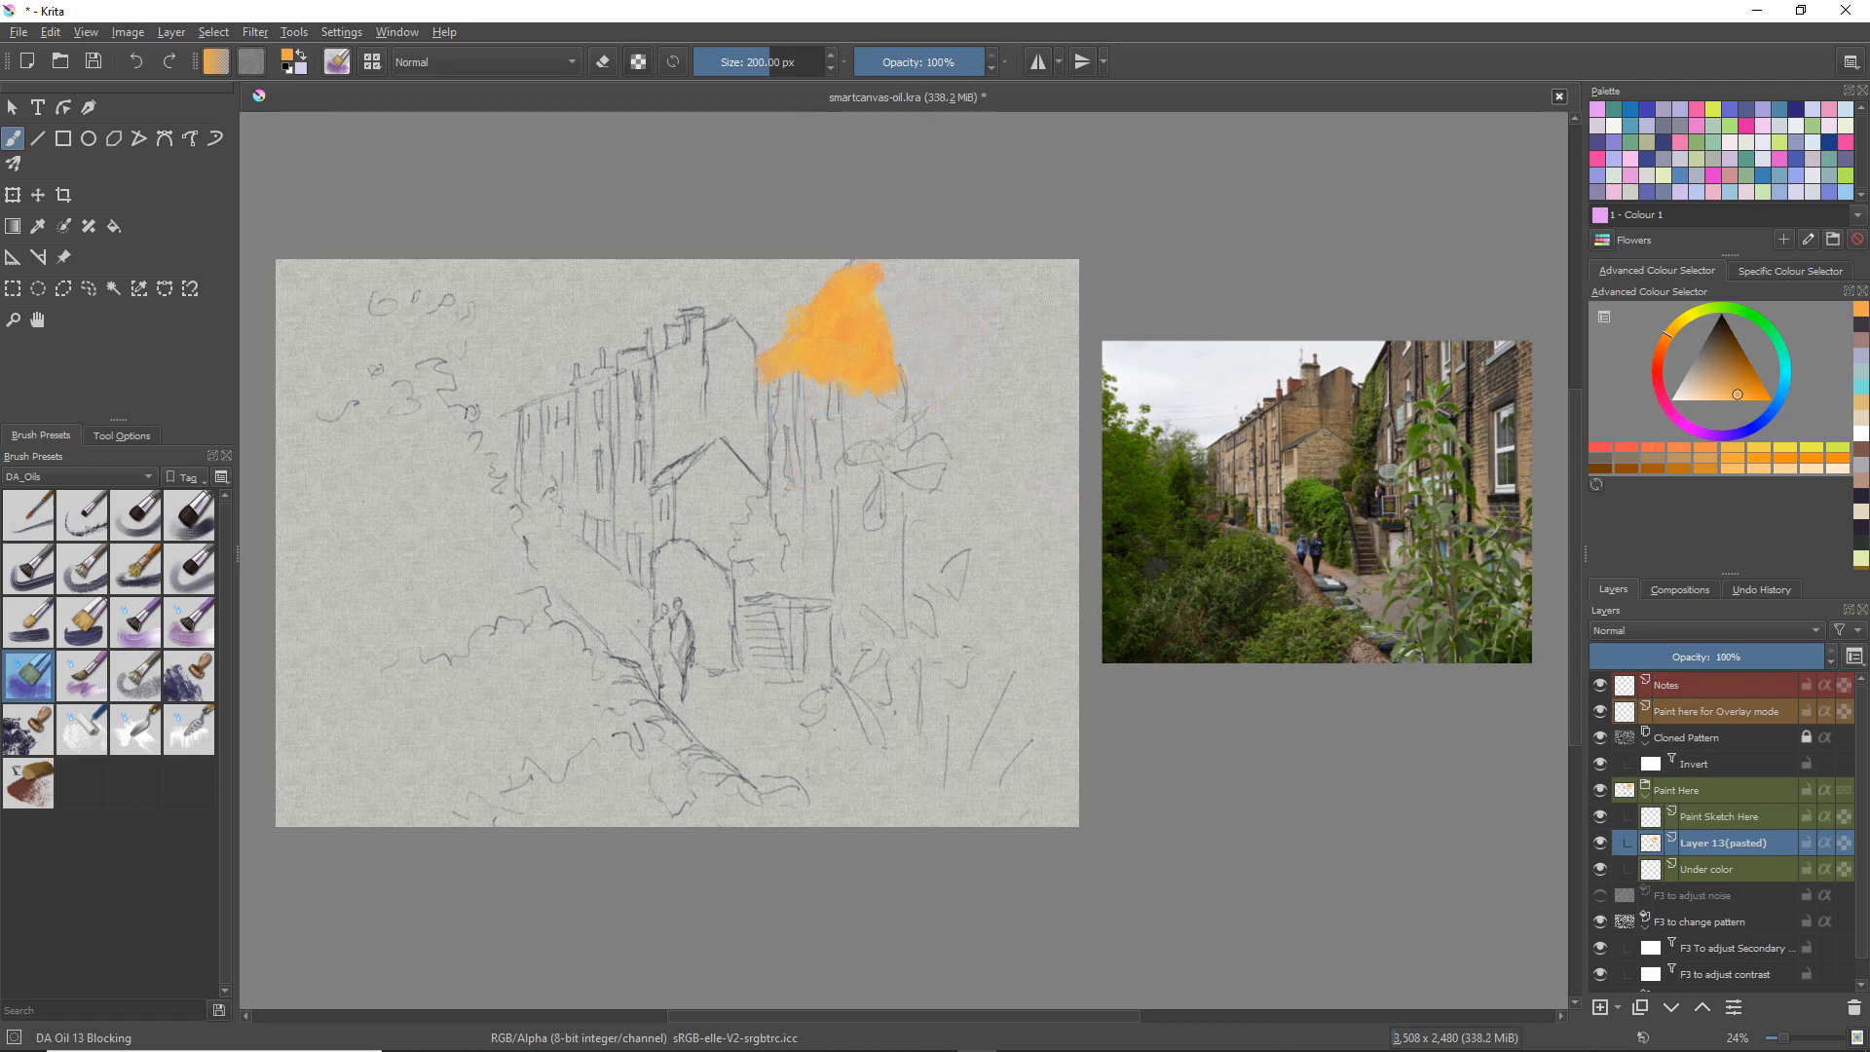
pyautogui.hotkey('ctrl', 'z')
pyautogui.hotkey('ctrl', 'z')
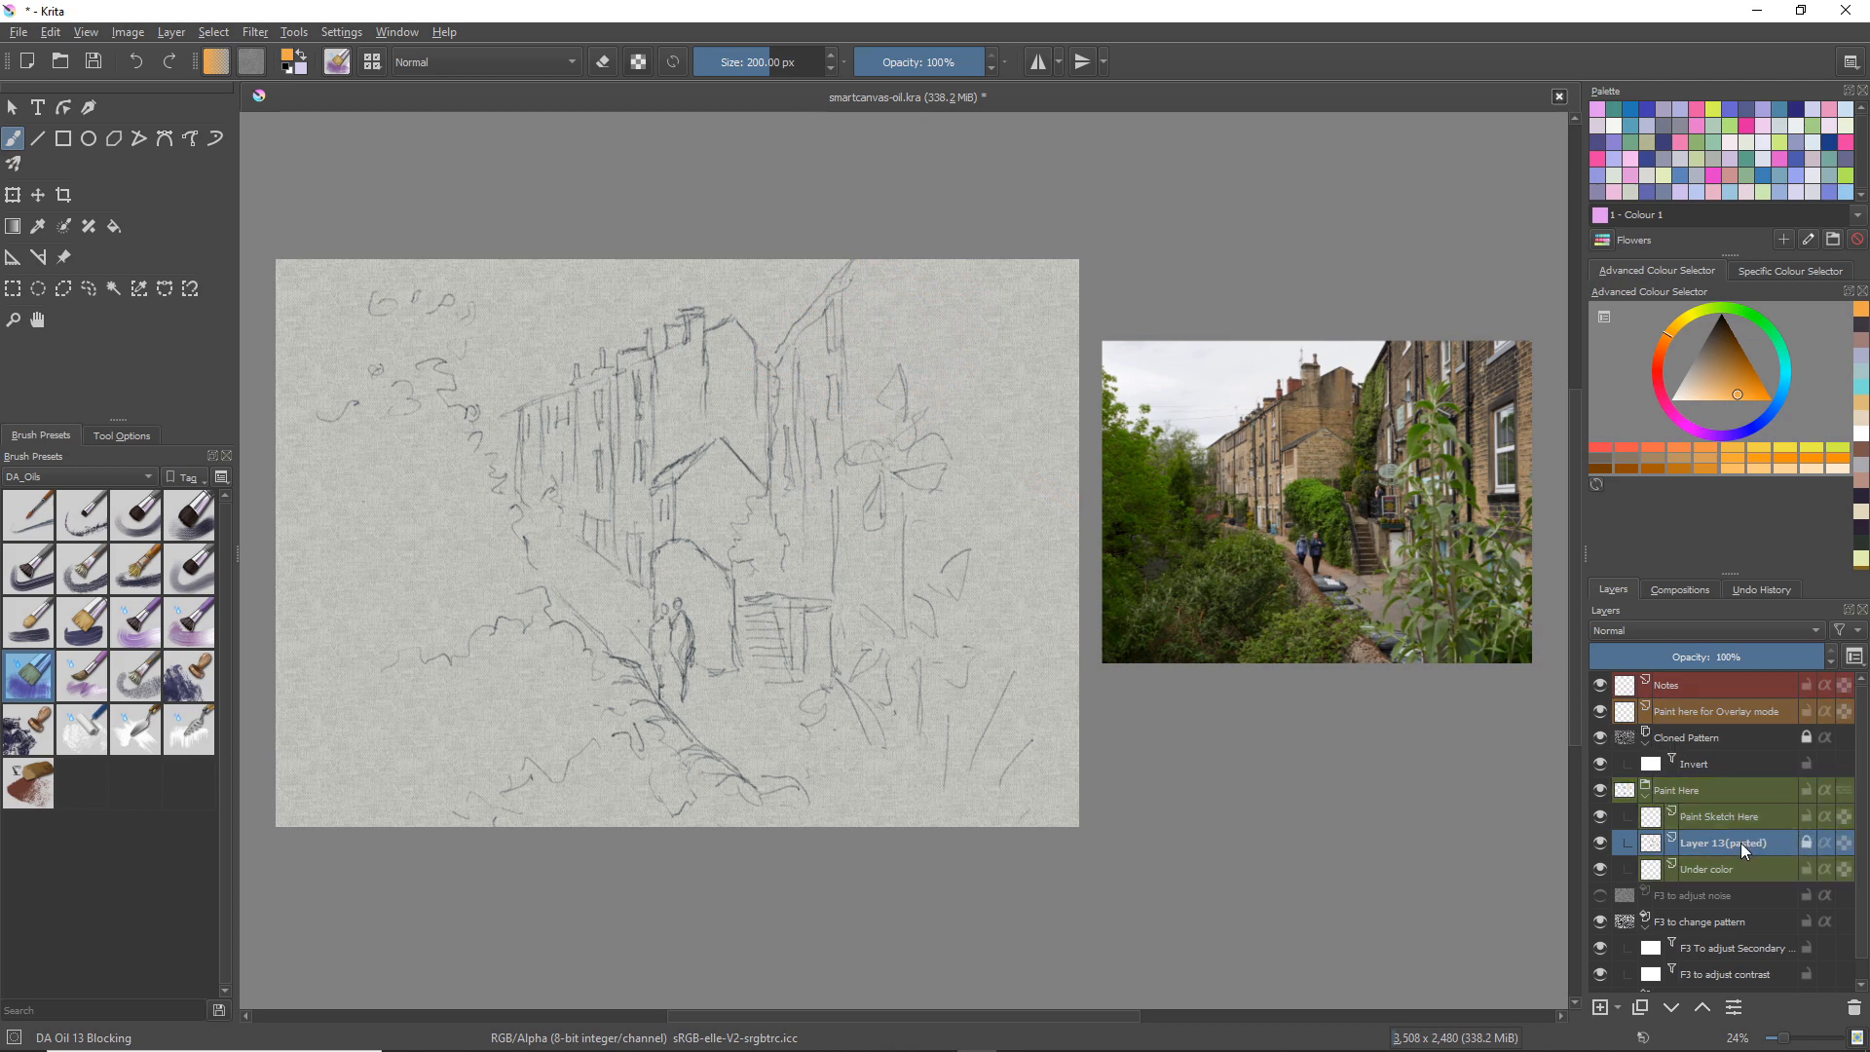
# Step: Move the locked sketch layer to the top of the Paint Here group and make Under color the active layer
pyautogui.moveTo(1739, 841); pyautogui.dragTo(1723, 805)
pyautogui.click(815, 323)
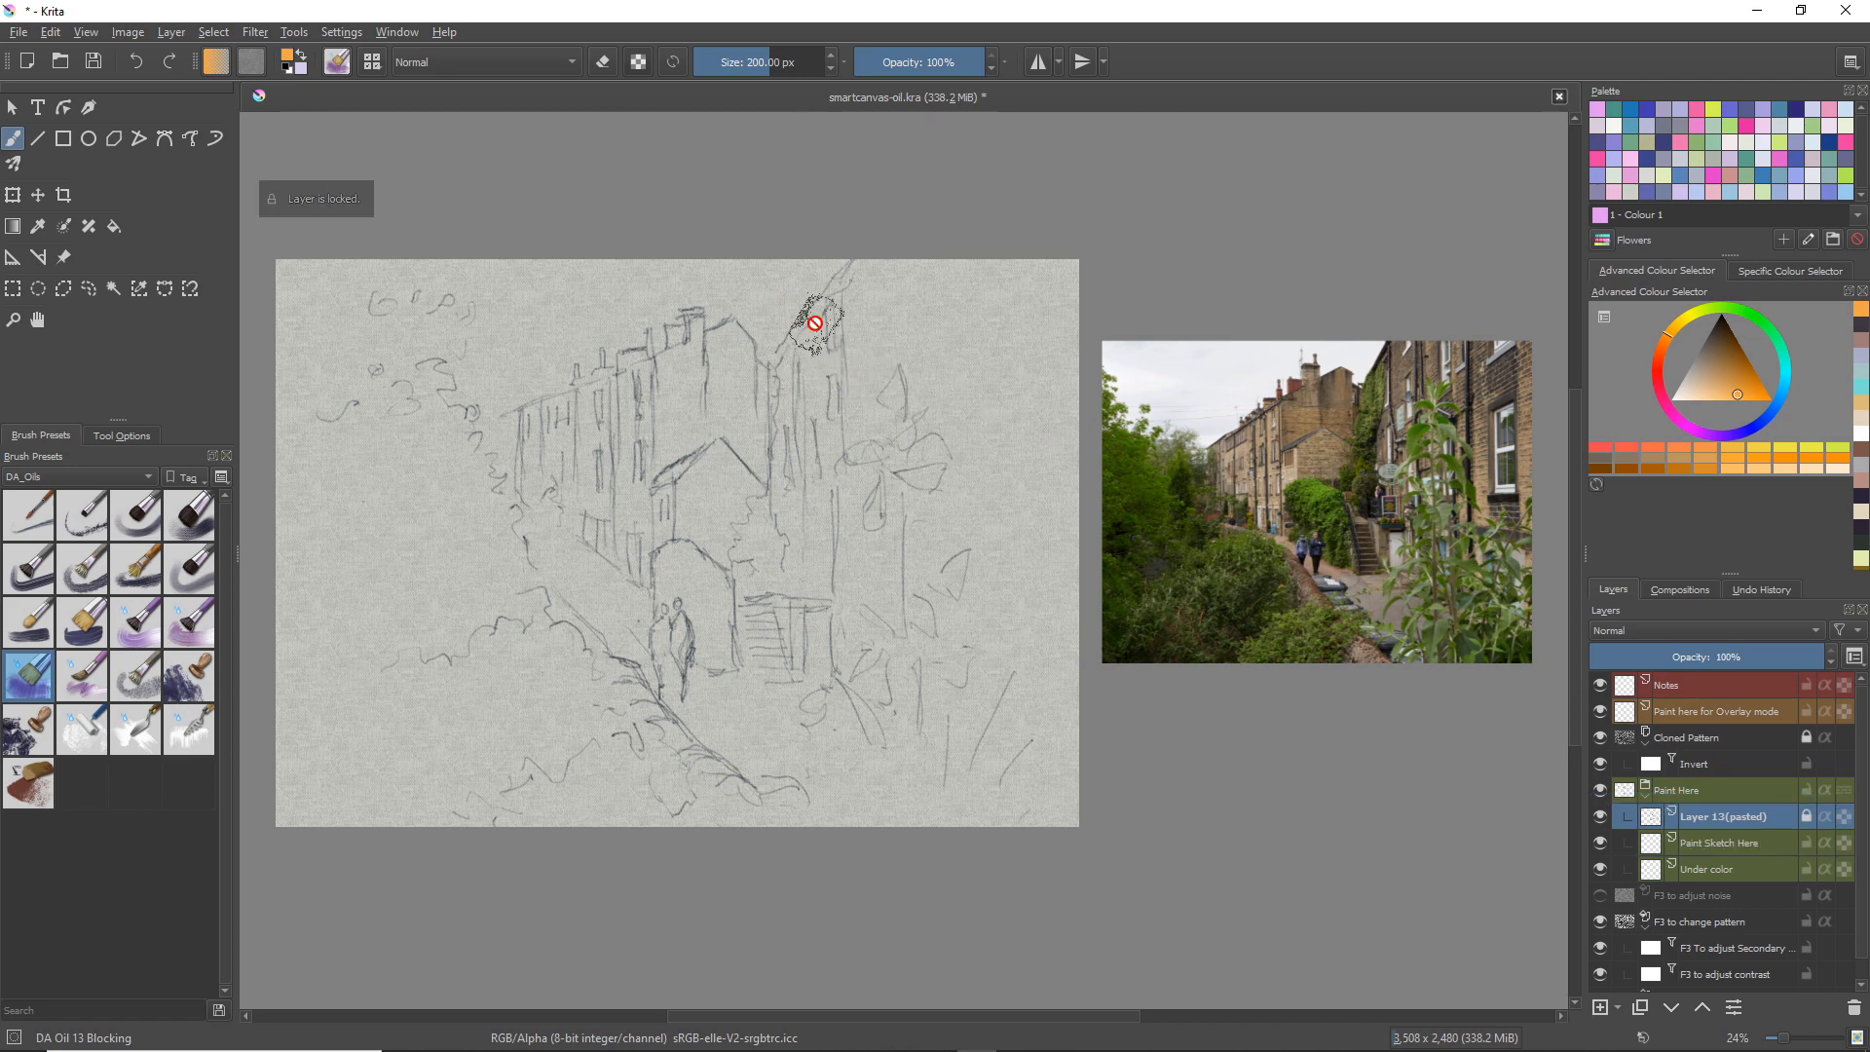
pyautogui.click(1703, 846)
pyautogui.click(1704, 868)
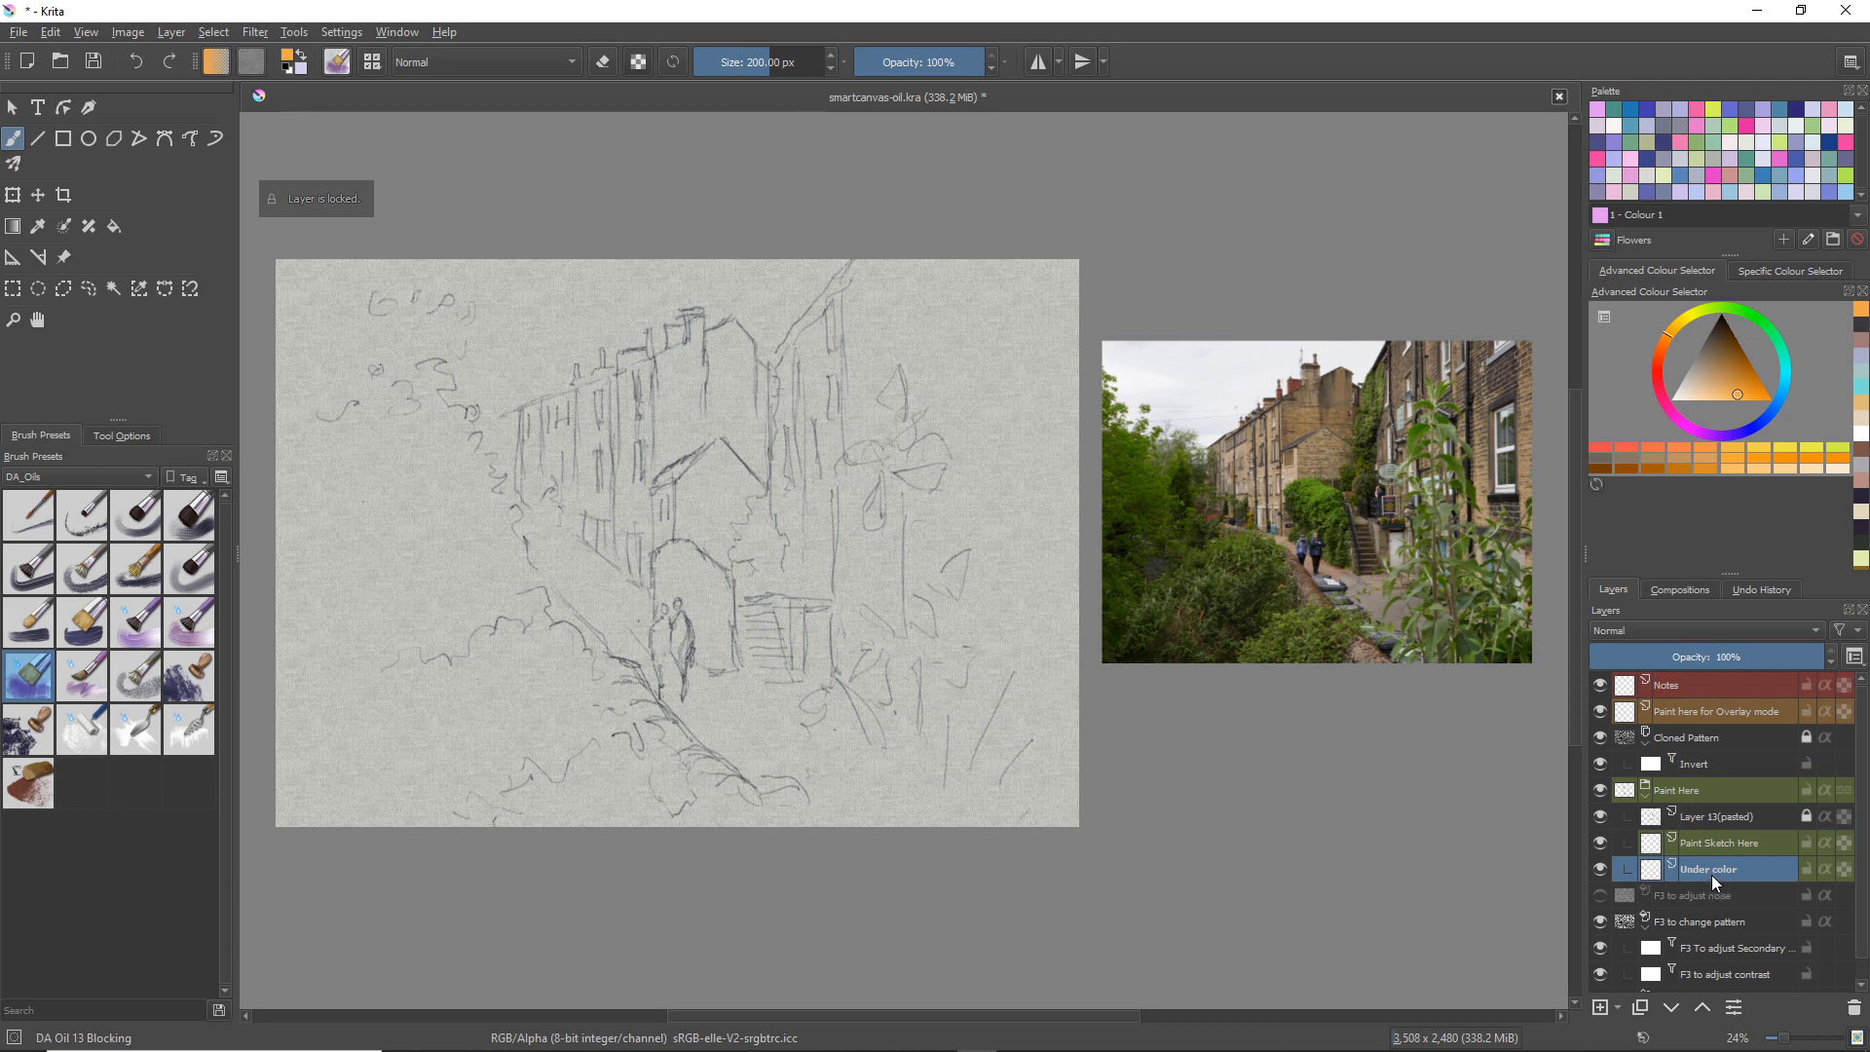
# Step: Block in orange on Under color beneath the sketch, covering the building and plants in the upper right of the canvas
pyautogui.moveTo(896, 358)
pyautogui.mouseDown()
pyautogui.moveTo(838, 310)
pyautogui.moveTo(779, 312)
pyautogui.moveTo(877, 389)
pyautogui.moveTo(880, 306)
pyautogui.moveTo(891, 453)
pyautogui.moveTo(940, 370)
pyautogui.moveTo(948, 304)
pyautogui.moveTo(906, 263)
pyautogui.moveTo(977, 495)
pyautogui.moveTo(905, 375)
pyautogui.moveTo(855, 375)
pyautogui.moveTo(962, 265)
pyautogui.moveTo(906, 438)
pyautogui.moveTo(813, 421)
pyautogui.moveTo(798, 395)
pyautogui.mouseUp()
pyautogui.scroll(6, 835, 406)
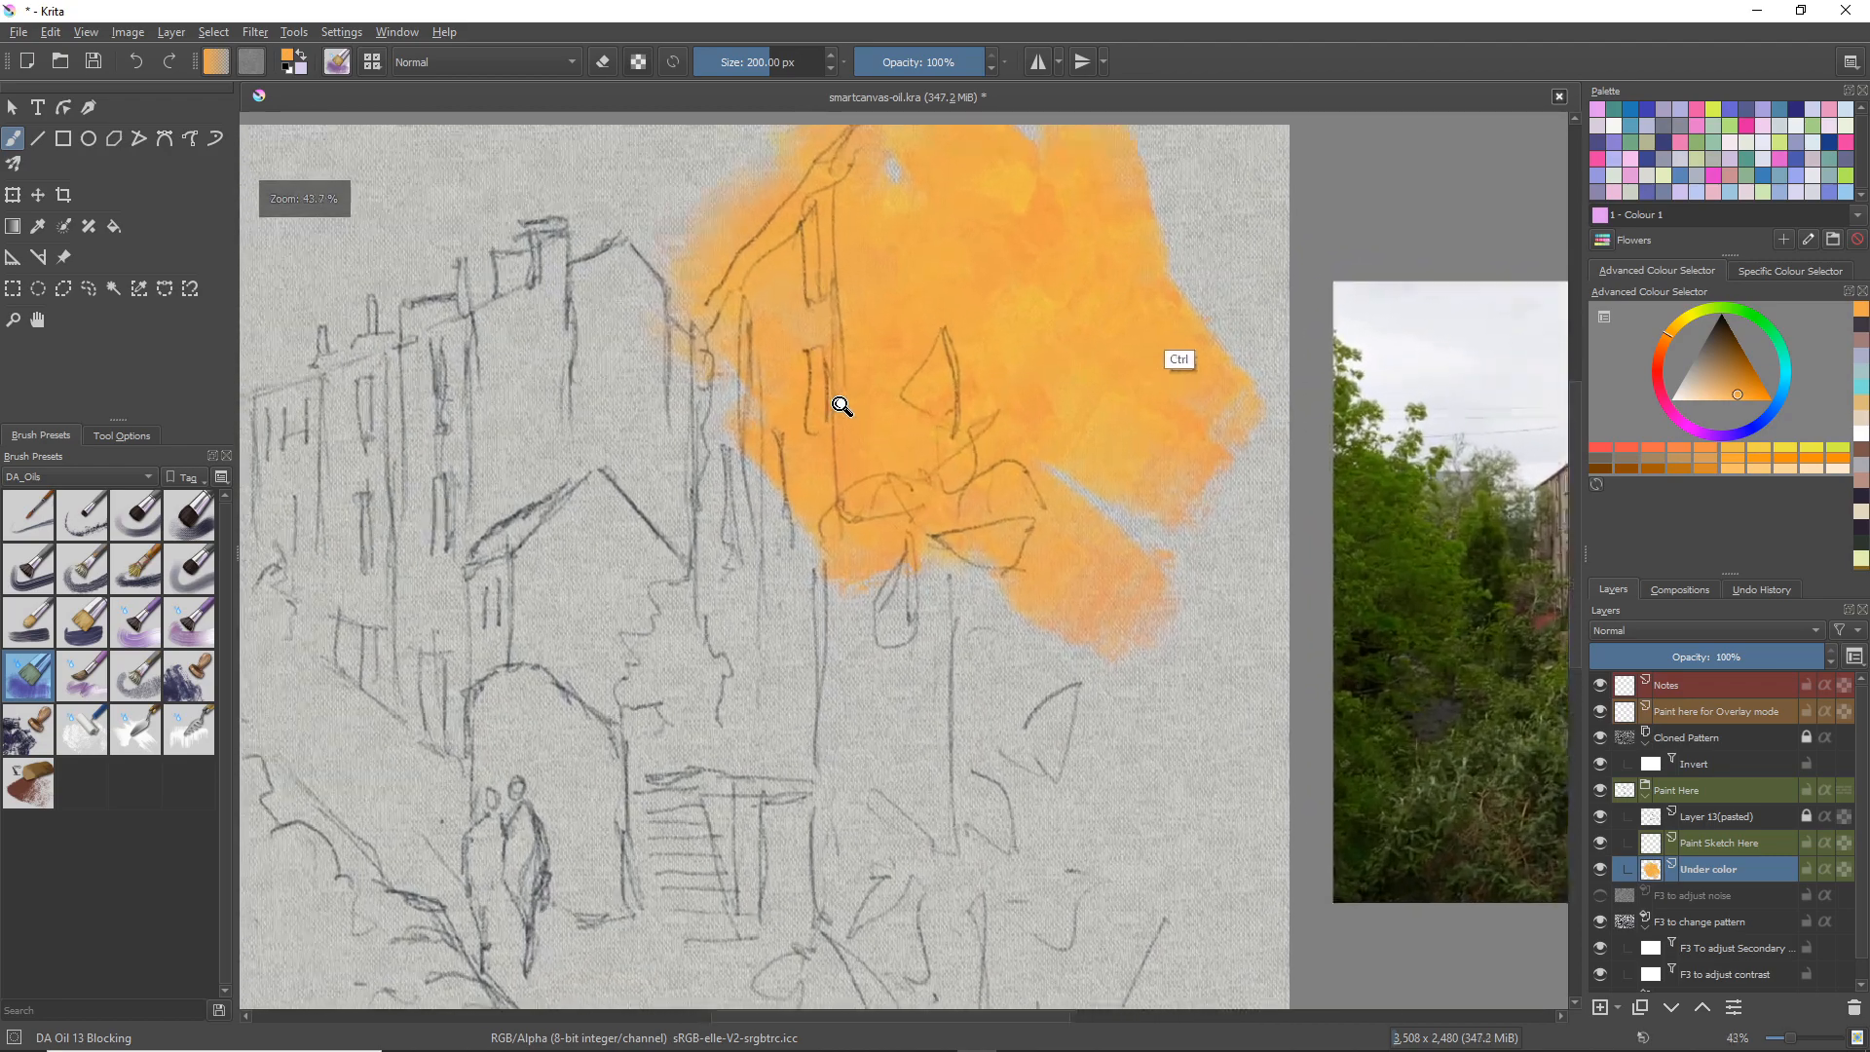
pyautogui.scroll(3, 1016, 466)
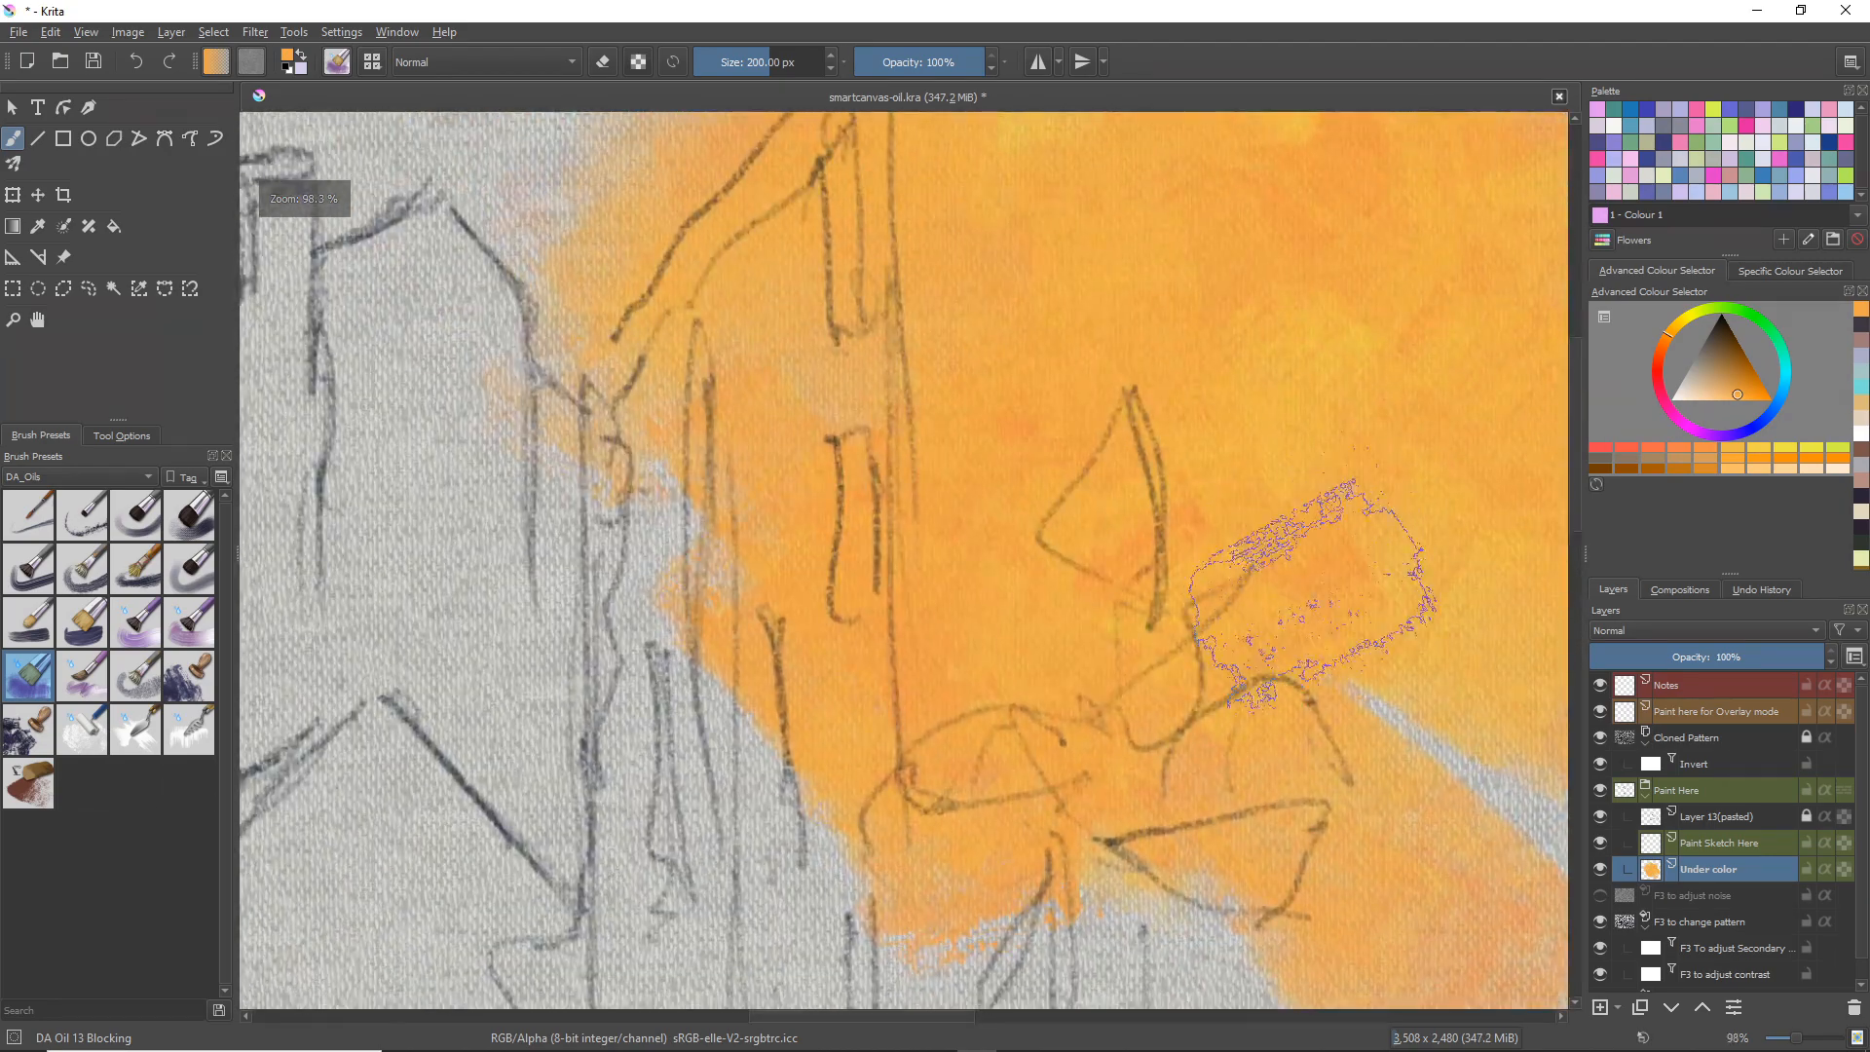
pyautogui.scroll(-6, 937, 548)
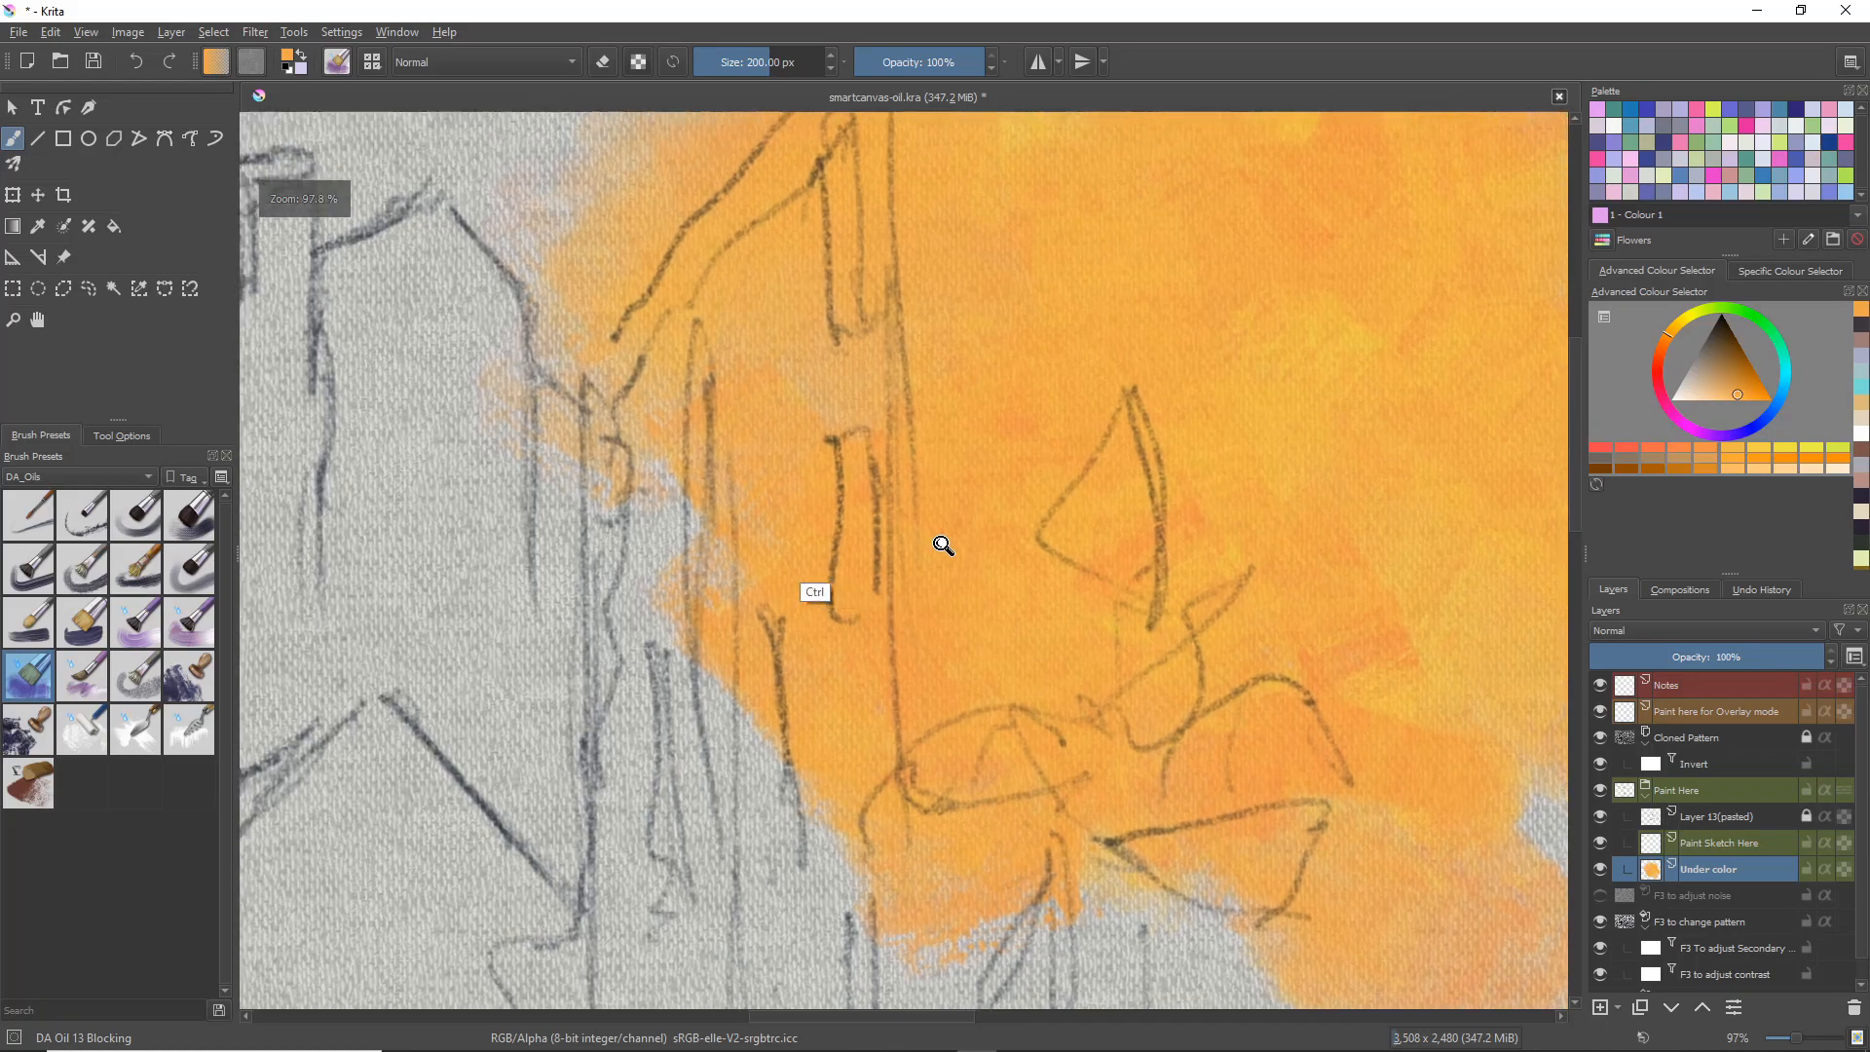
pyautogui.scroll(-3, 697, 647)
pyautogui.scroll(-3, 734, 496)
pyautogui.moveTo(857, 358)
pyautogui.mouseDown()
pyautogui.moveTo(850, 497)
pyautogui.moveTo(859, 394)
pyautogui.moveTo(873, 528)
pyautogui.moveTo(830, 380)
pyautogui.moveTo(831, 534)
pyautogui.moveTo(888, 496)
pyautogui.moveTo(905, 389)
pyautogui.mouseUp()
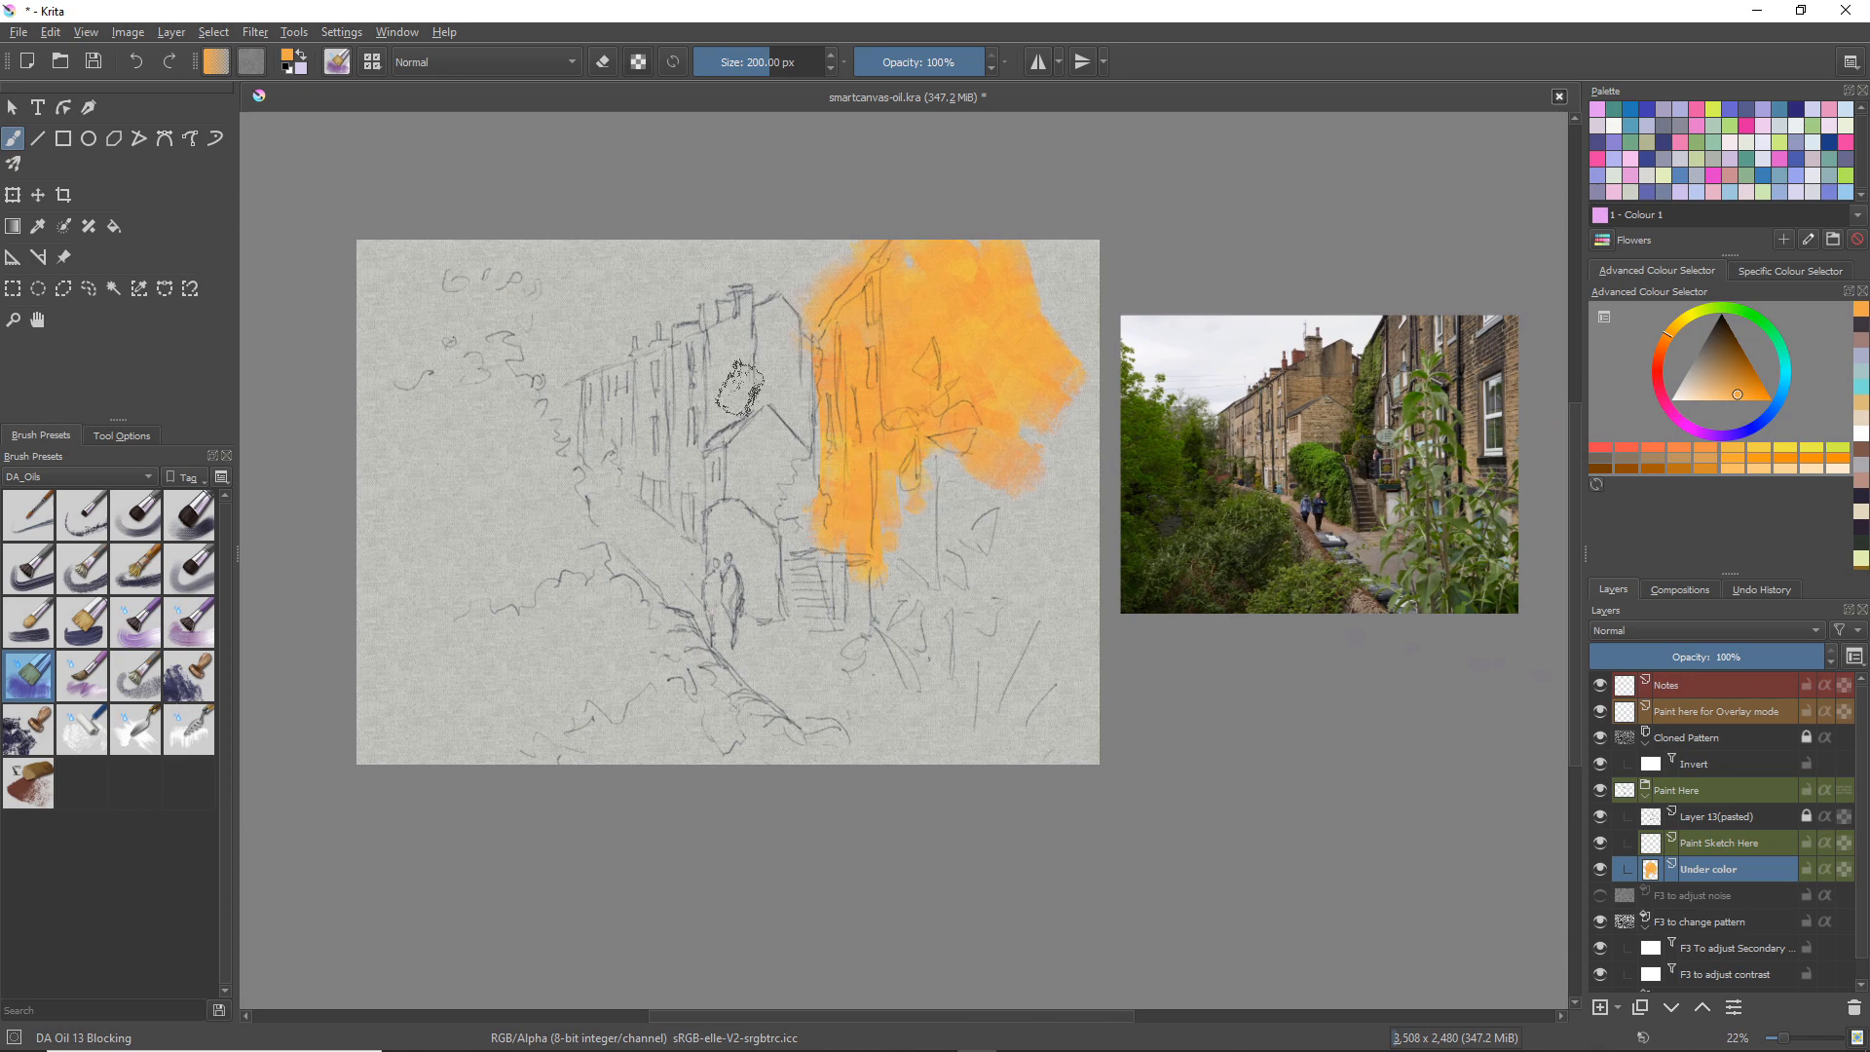
# Step: Fade the outer edges of the orange area towards the right side of the canvas with DA Oil 12 Color Fade
pyautogui.click(199, 641)
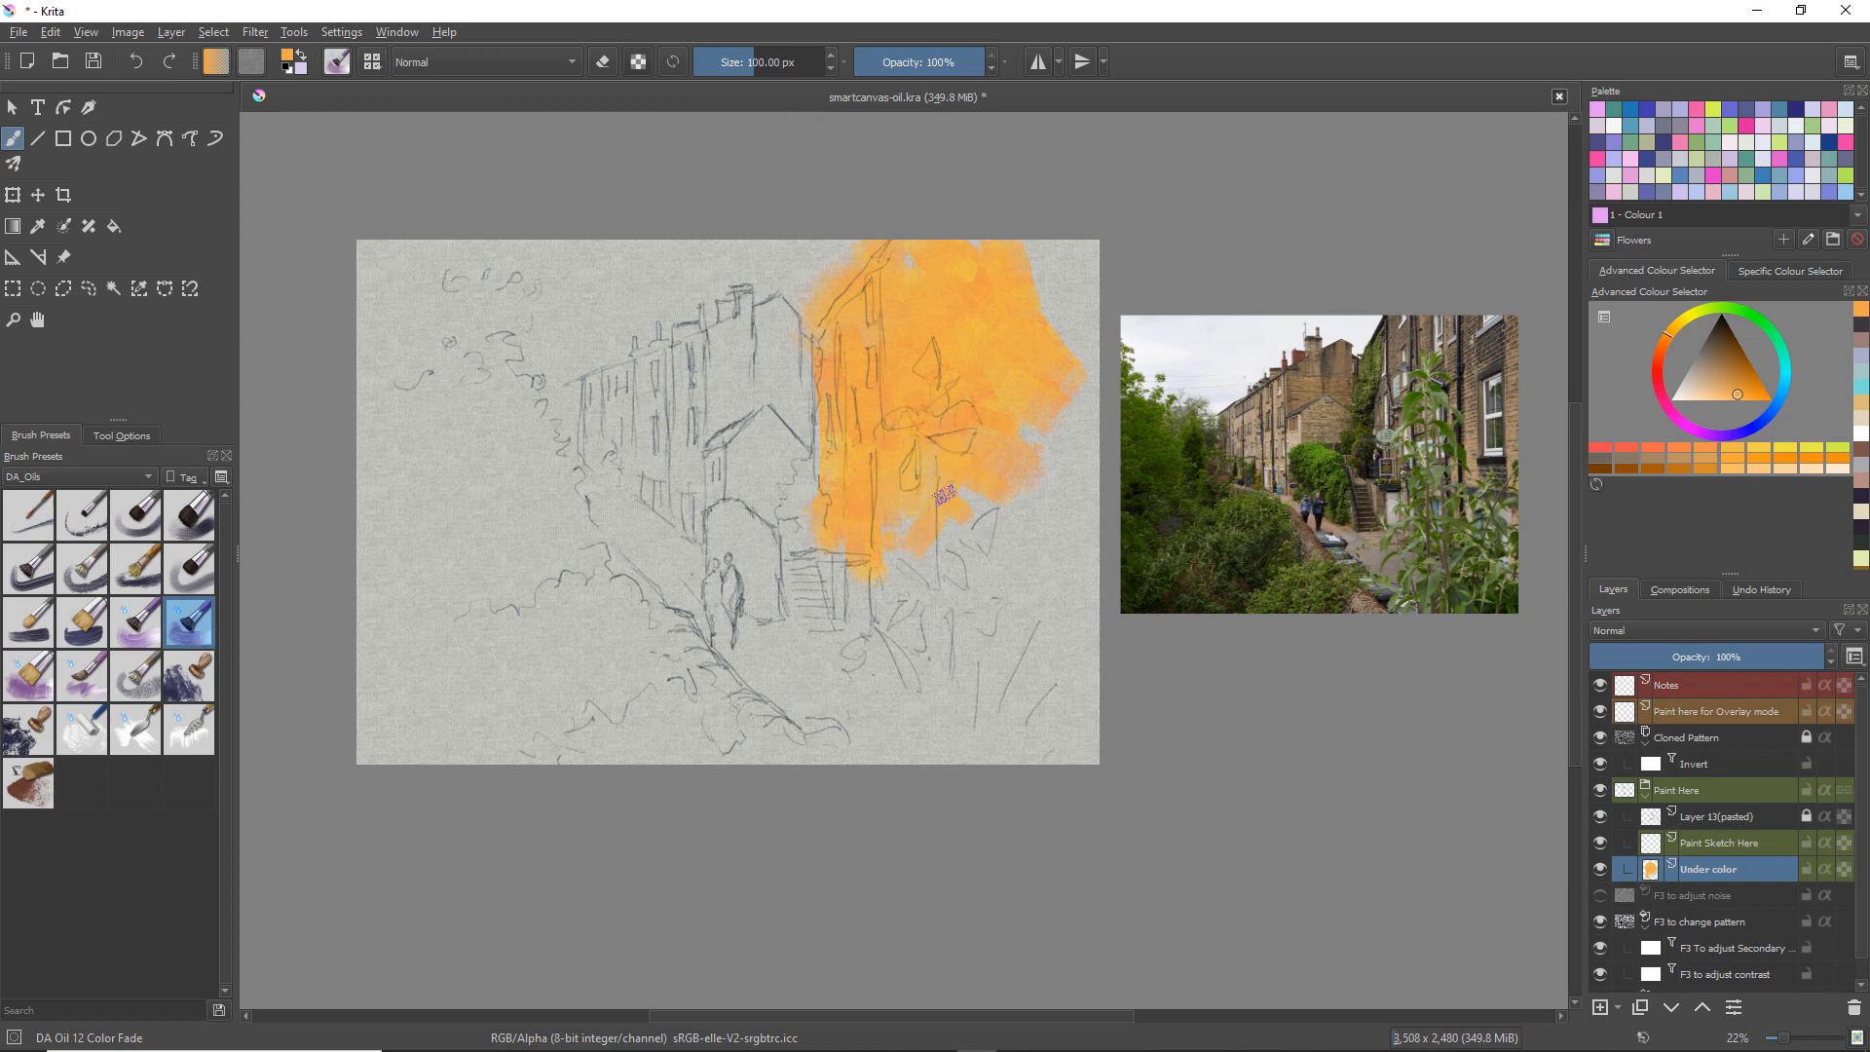
pyautogui.moveTo(952, 484)
pyautogui.mouseDown()
pyautogui.moveTo(1004, 583)
pyautogui.moveTo(990, 602)
pyautogui.moveTo(984, 482)
pyautogui.moveTo(1047, 546)
pyautogui.mouseUp()
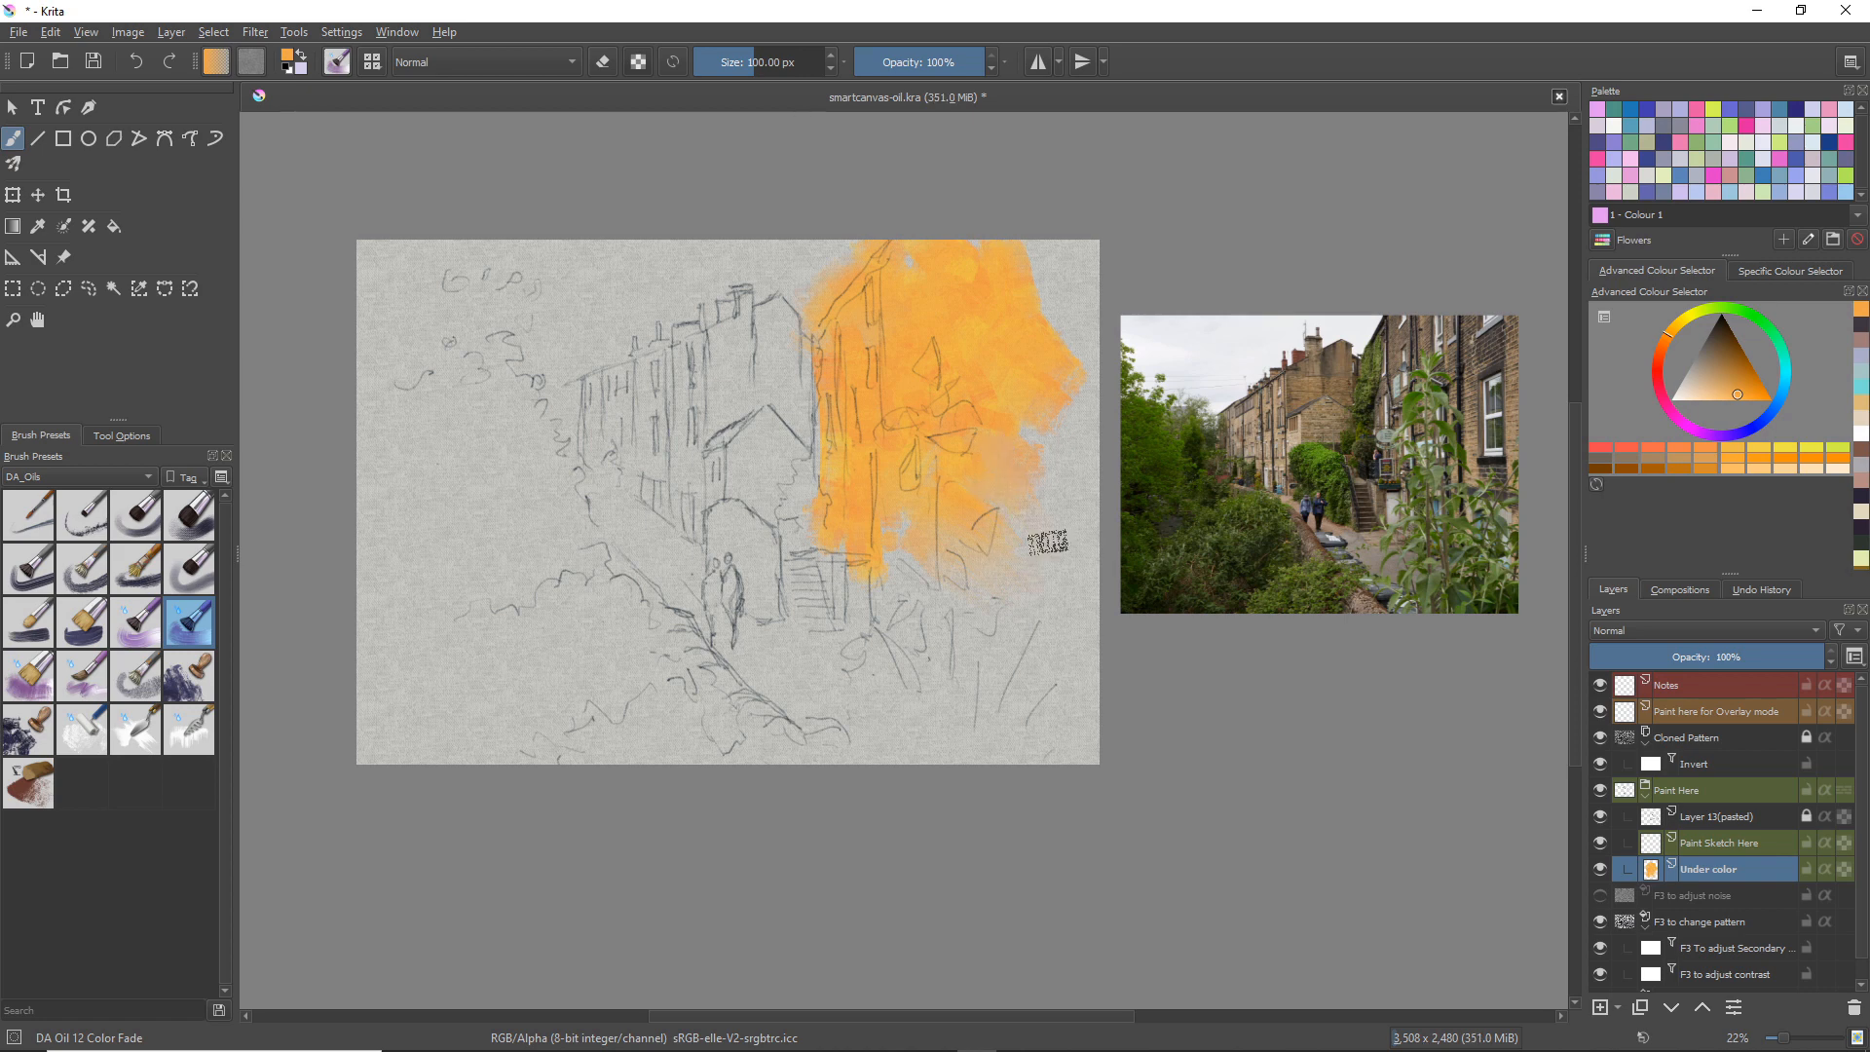
pyautogui.moveTo(1073, 285)
pyautogui.mouseDown()
pyautogui.moveTo(1005, 226)
pyautogui.moveTo(1104, 277)
pyautogui.moveTo(1014, 265)
pyautogui.moveTo(1076, 288)
pyautogui.mouseUp()
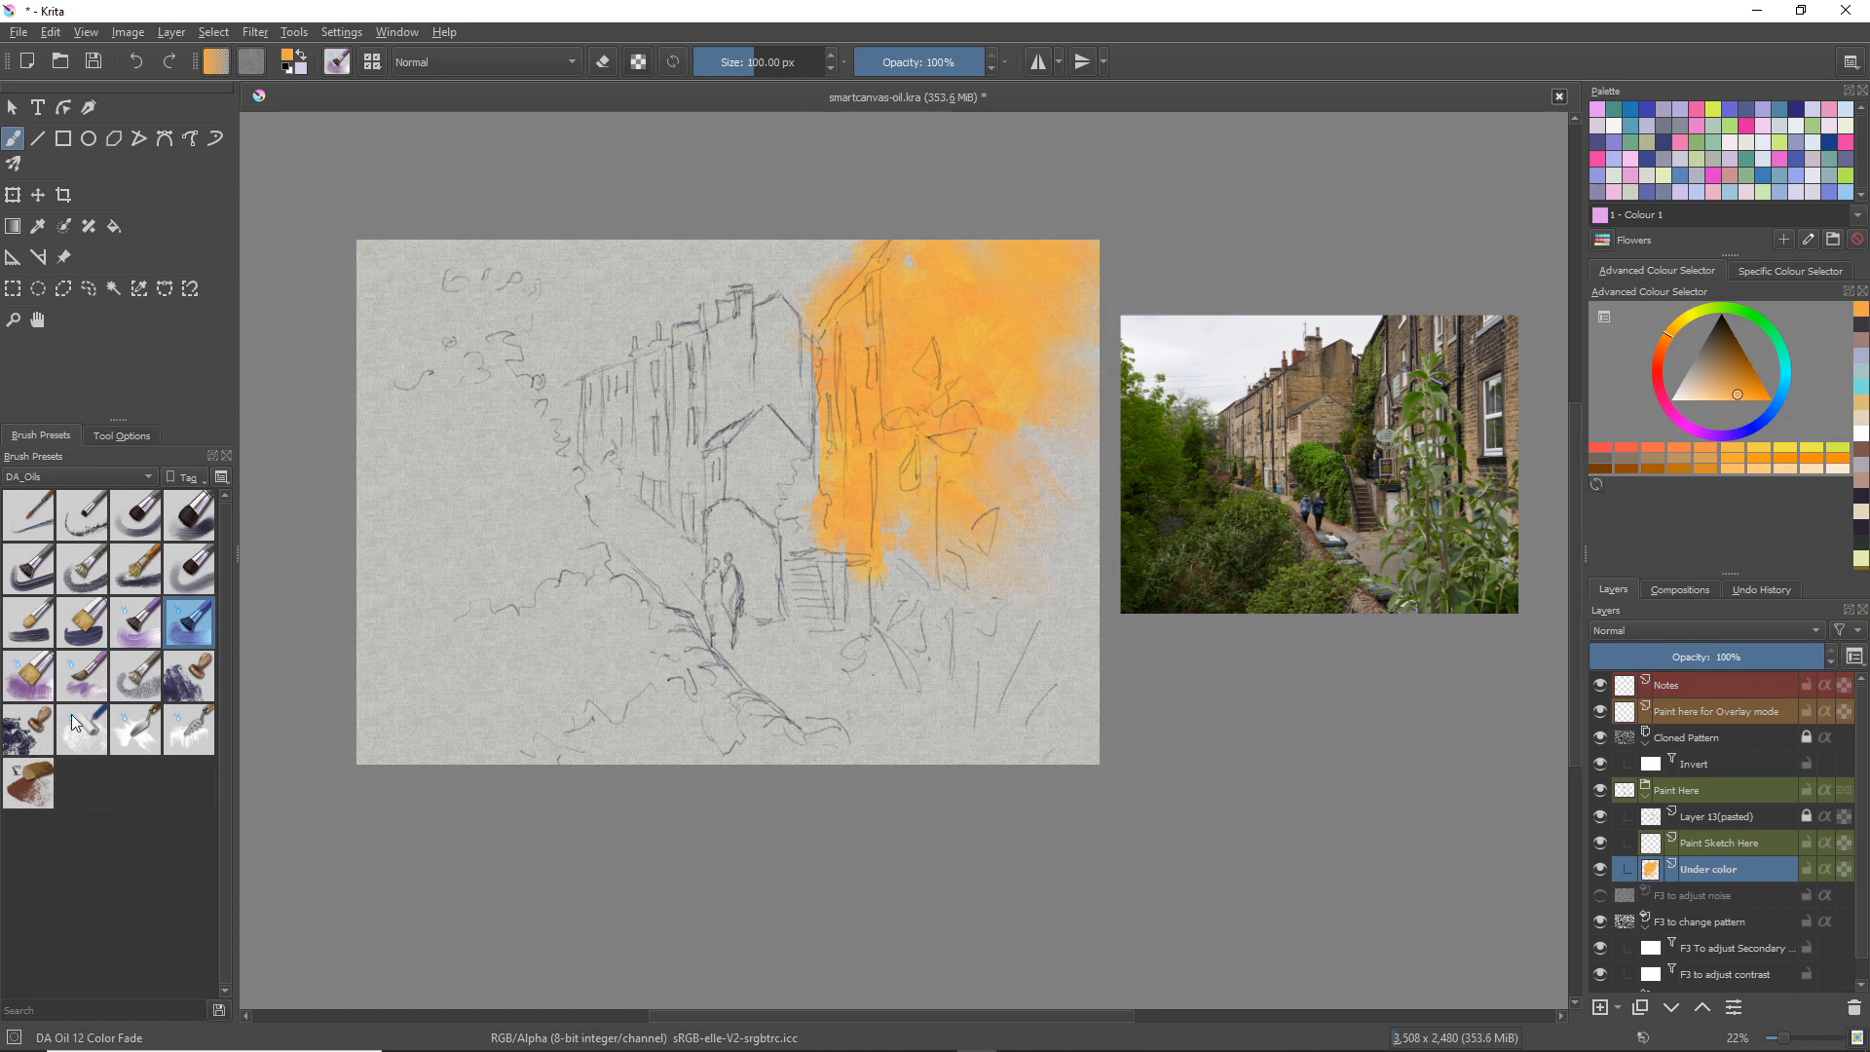
# Step: Paint rough orange patches over the lower-right plants and the middle houses with DA Oil 16 Rough Blocking
pyautogui.click(195, 684)
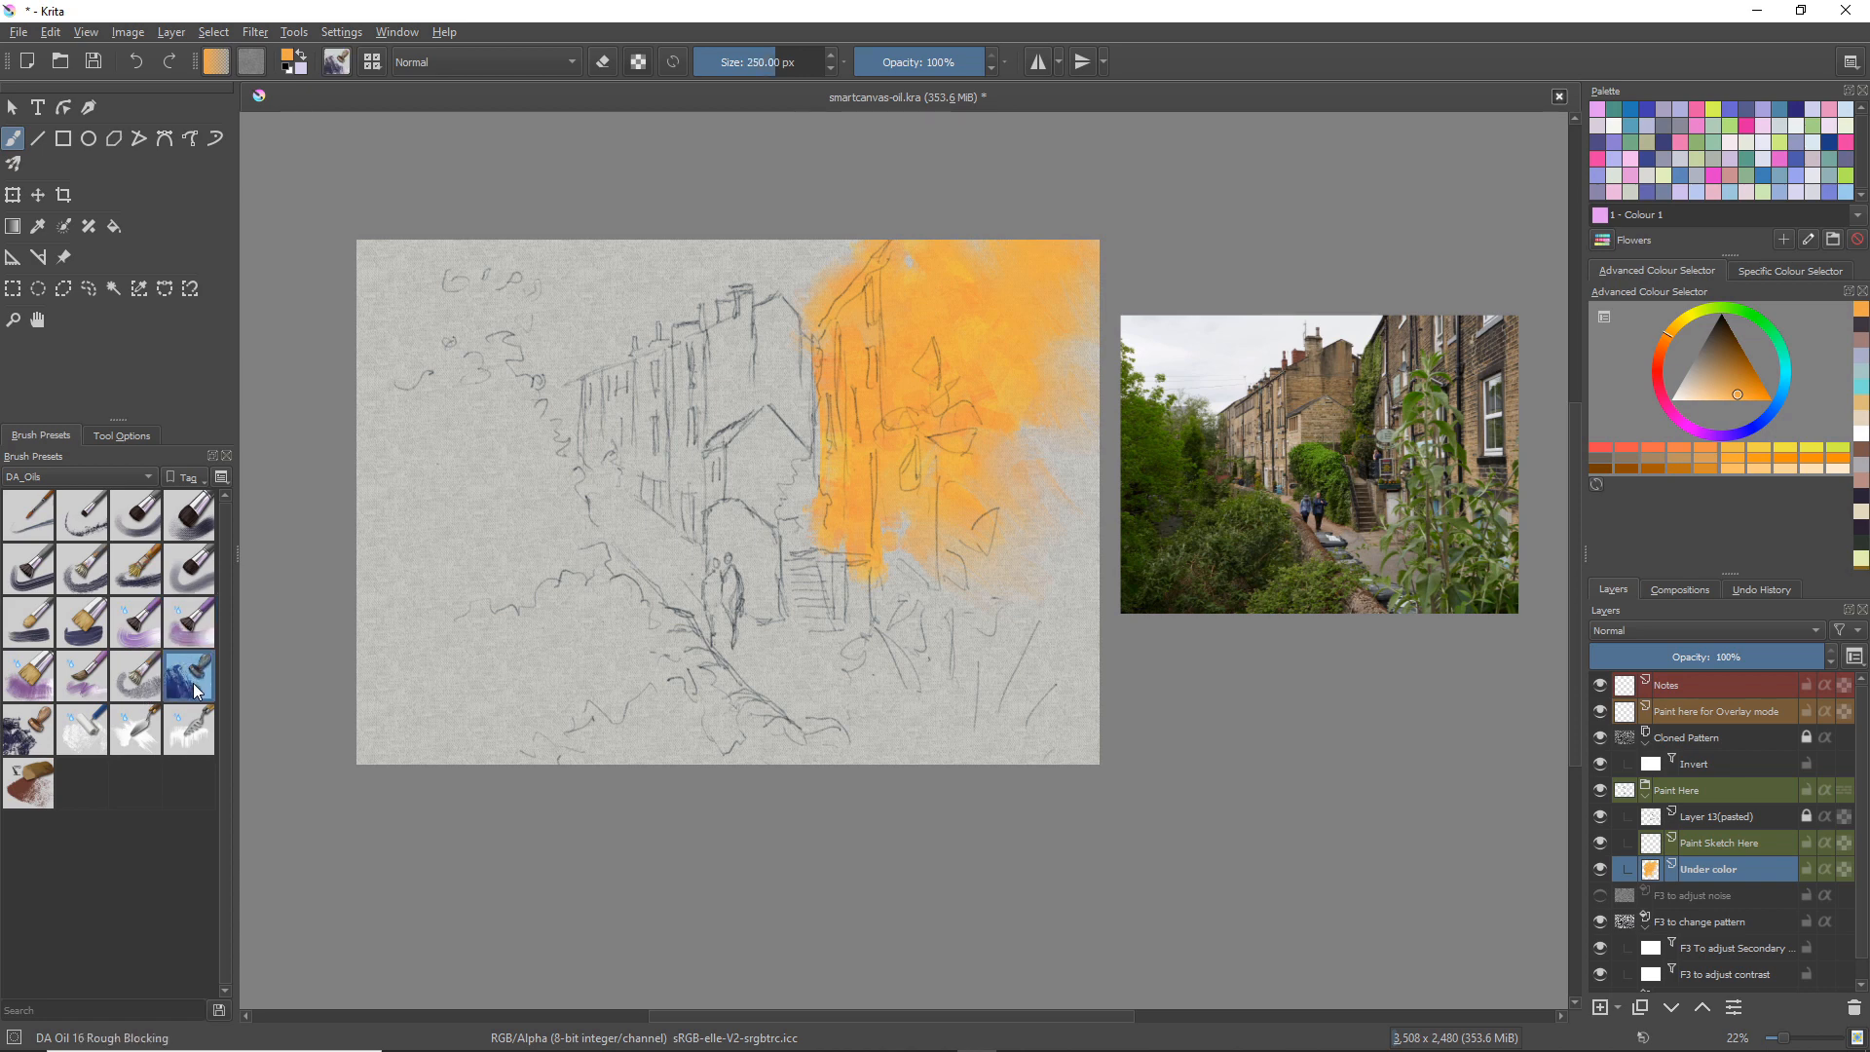
pyautogui.moveTo(914, 534)
pyautogui.mouseDown()
pyautogui.moveTo(917, 597)
pyautogui.moveTo(902, 555)
pyautogui.moveTo(918, 570)
pyautogui.moveTo(983, 550)
pyautogui.moveTo(1002, 636)
pyautogui.moveTo(1102, 635)
pyautogui.moveTo(1054, 550)
pyautogui.moveTo(1045, 564)
pyautogui.moveTo(963, 494)
pyautogui.mouseUp()
pyautogui.moveTo(760, 392)
pyautogui.mouseDown()
pyautogui.moveTo(770, 311)
pyautogui.moveTo(797, 404)
pyautogui.moveTo(809, 349)
pyautogui.moveTo(814, 461)
pyautogui.moveTo(773, 439)
pyautogui.moveTo(760, 381)
pyautogui.mouseUp()
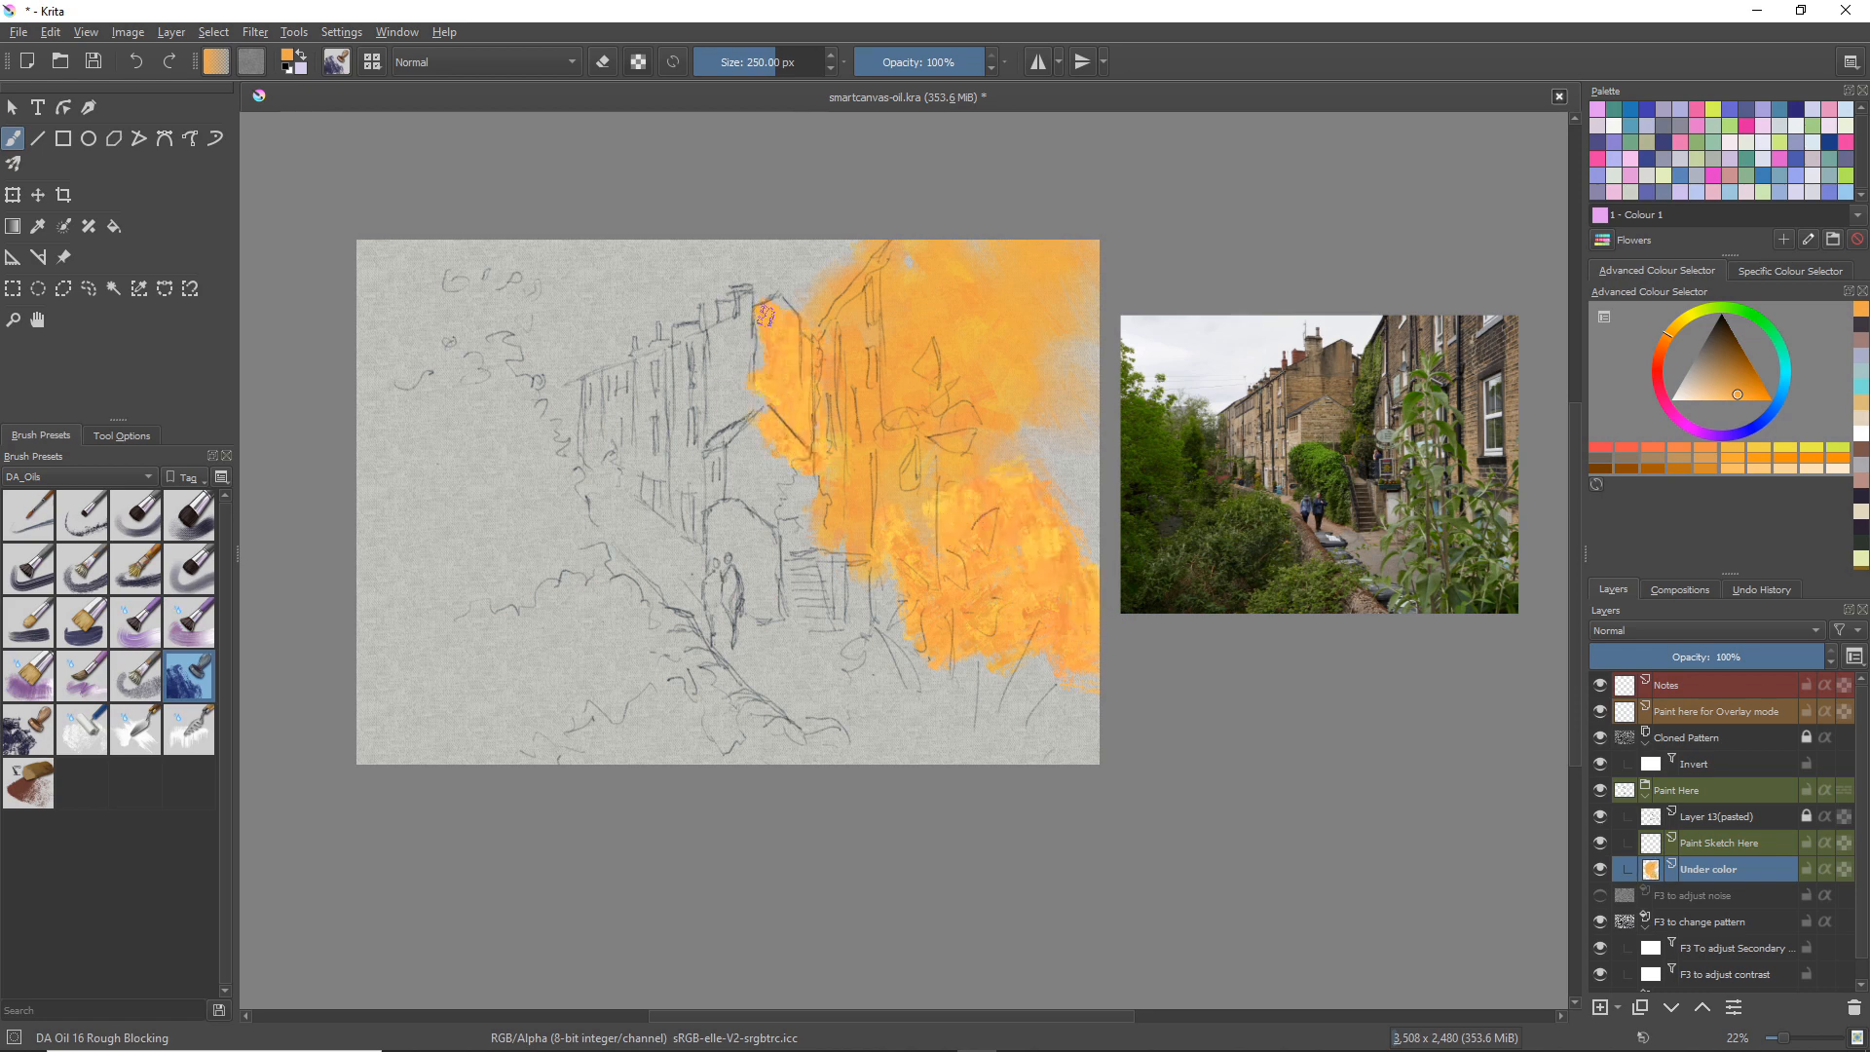
pyautogui.moveTo(772, 318)
pyautogui.mouseDown()
pyautogui.moveTo(717, 361)
pyautogui.moveTo(717, 428)
pyautogui.mouseUp()
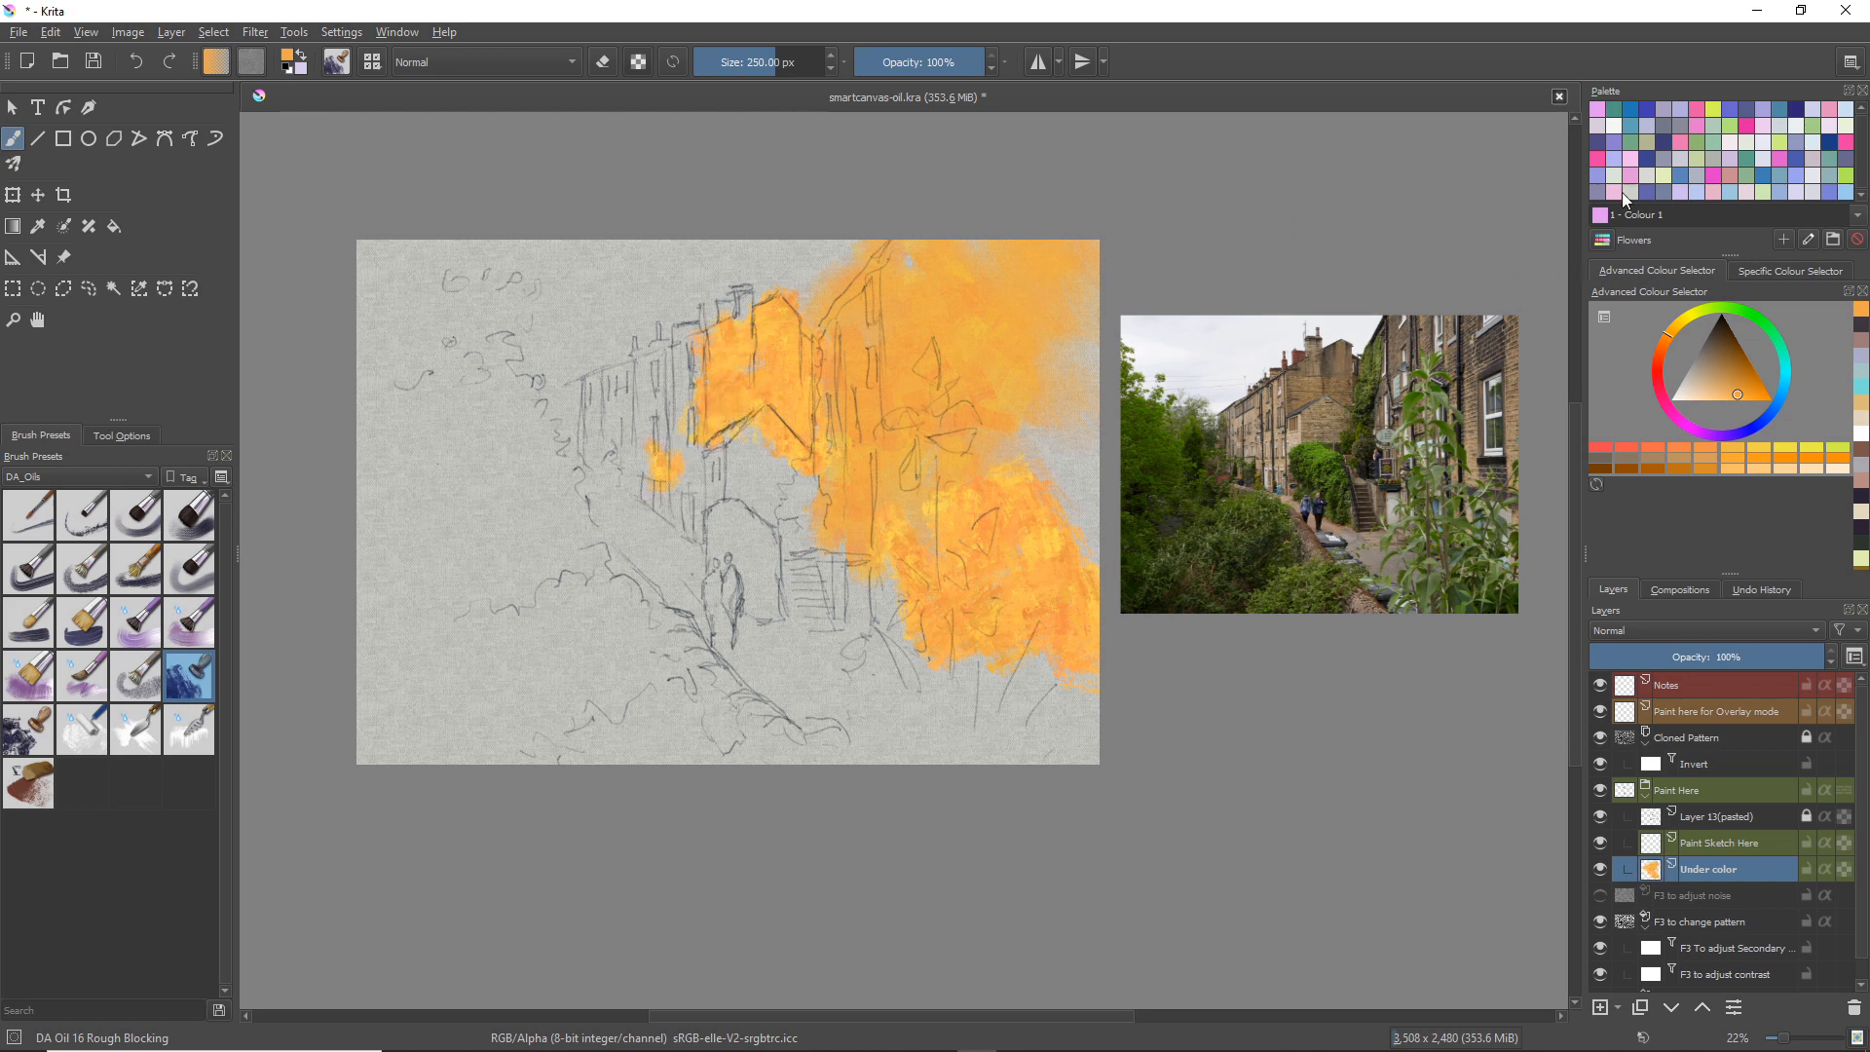
# Step: Block in the sky and the row of houses with muted light blue on Under color, working around the orange areas
pyautogui.click(1773, 411)
pyautogui.moveTo(1736, 384); pyautogui.dragTo(1697, 382)
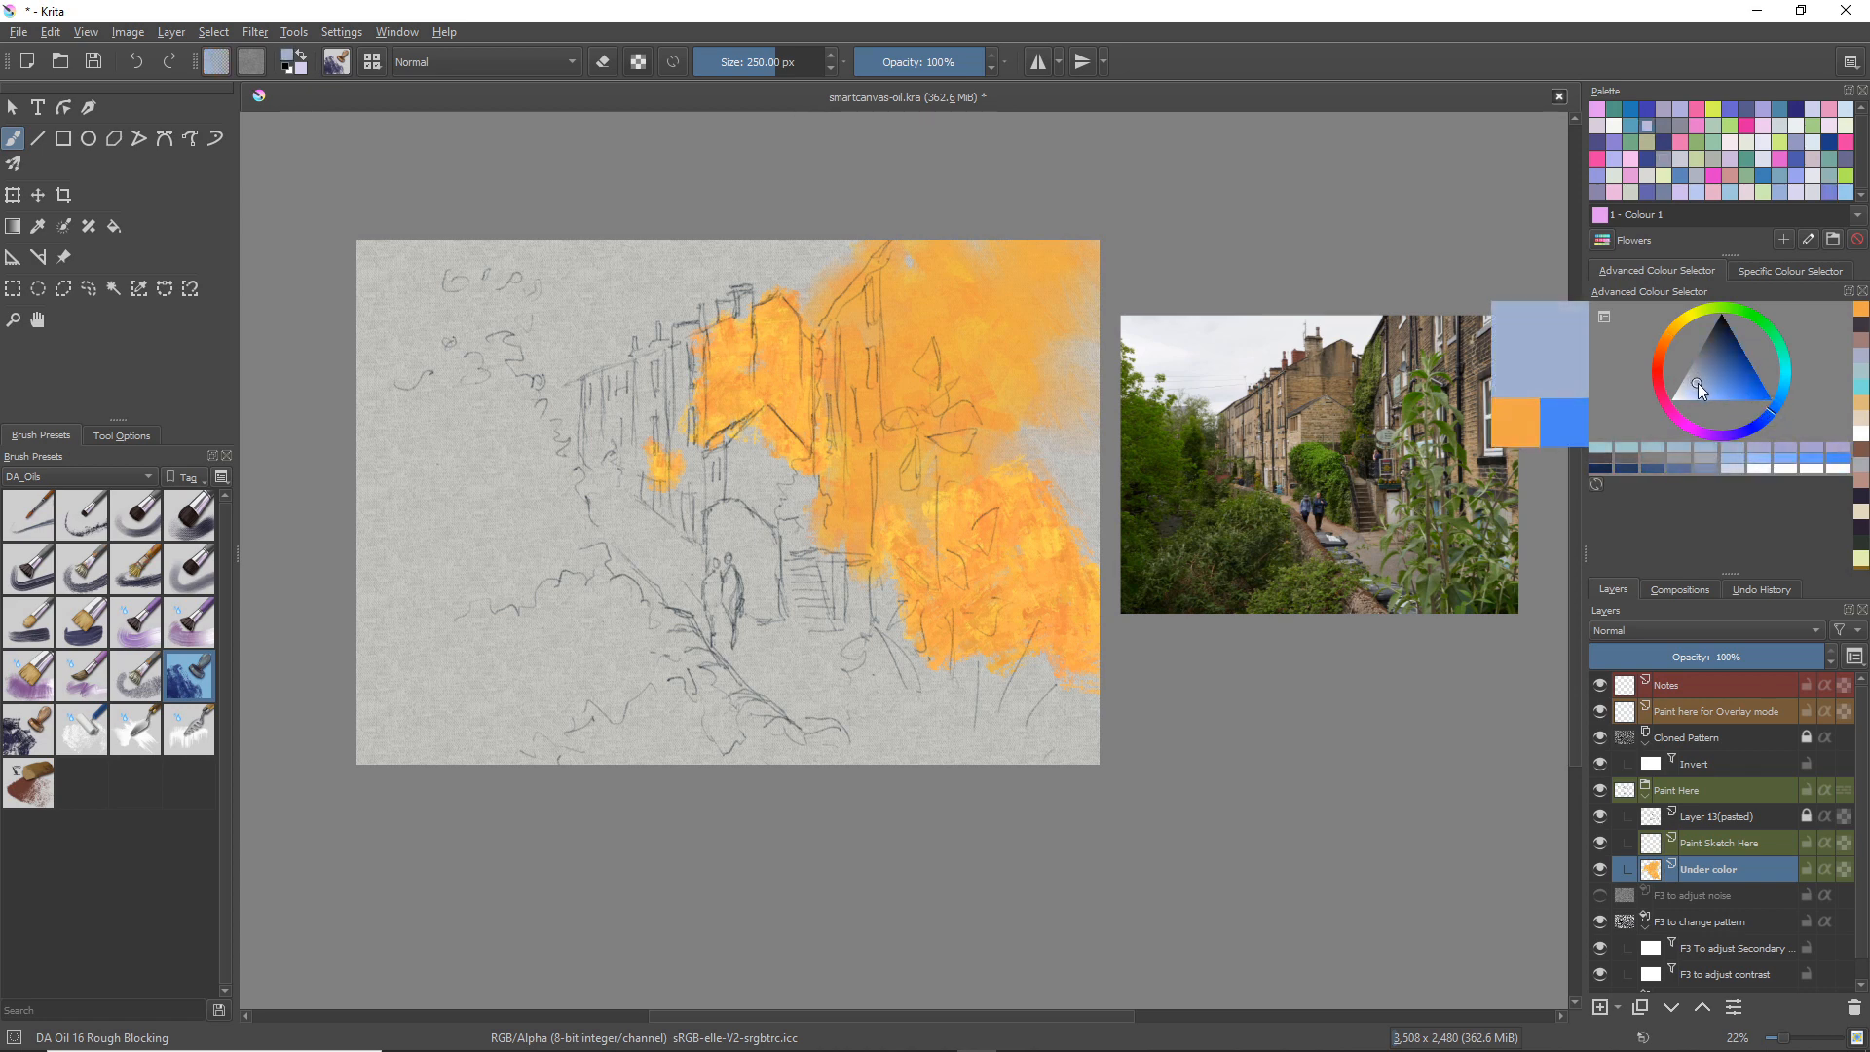
pyautogui.moveTo(753, 273)
pyautogui.mouseDown()
pyautogui.moveTo(853, 222)
pyautogui.moveTo(813, 293)
pyautogui.moveTo(716, 274)
pyautogui.moveTo(697, 348)
pyautogui.moveTo(680, 322)
pyautogui.moveTo(692, 362)
pyautogui.moveTo(665, 332)
pyautogui.moveTo(557, 349)
pyautogui.moveTo(599, 458)
pyautogui.mouseUp()
pyautogui.moveTo(728, 448)
pyautogui.mouseDown()
pyautogui.moveTo(730, 501)
pyautogui.moveTo(672, 477)
pyautogui.moveTo(618, 331)
pyautogui.moveTo(511, 283)
pyautogui.moveTo(733, 224)
pyautogui.moveTo(680, 273)
pyautogui.moveTo(576, 261)
pyautogui.moveTo(779, 241)
pyautogui.moveTo(854, 309)
pyautogui.moveTo(867, 244)
pyautogui.moveTo(877, 321)
pyautogui.moveTo(952, 259)
pyautogui.mouseUp()
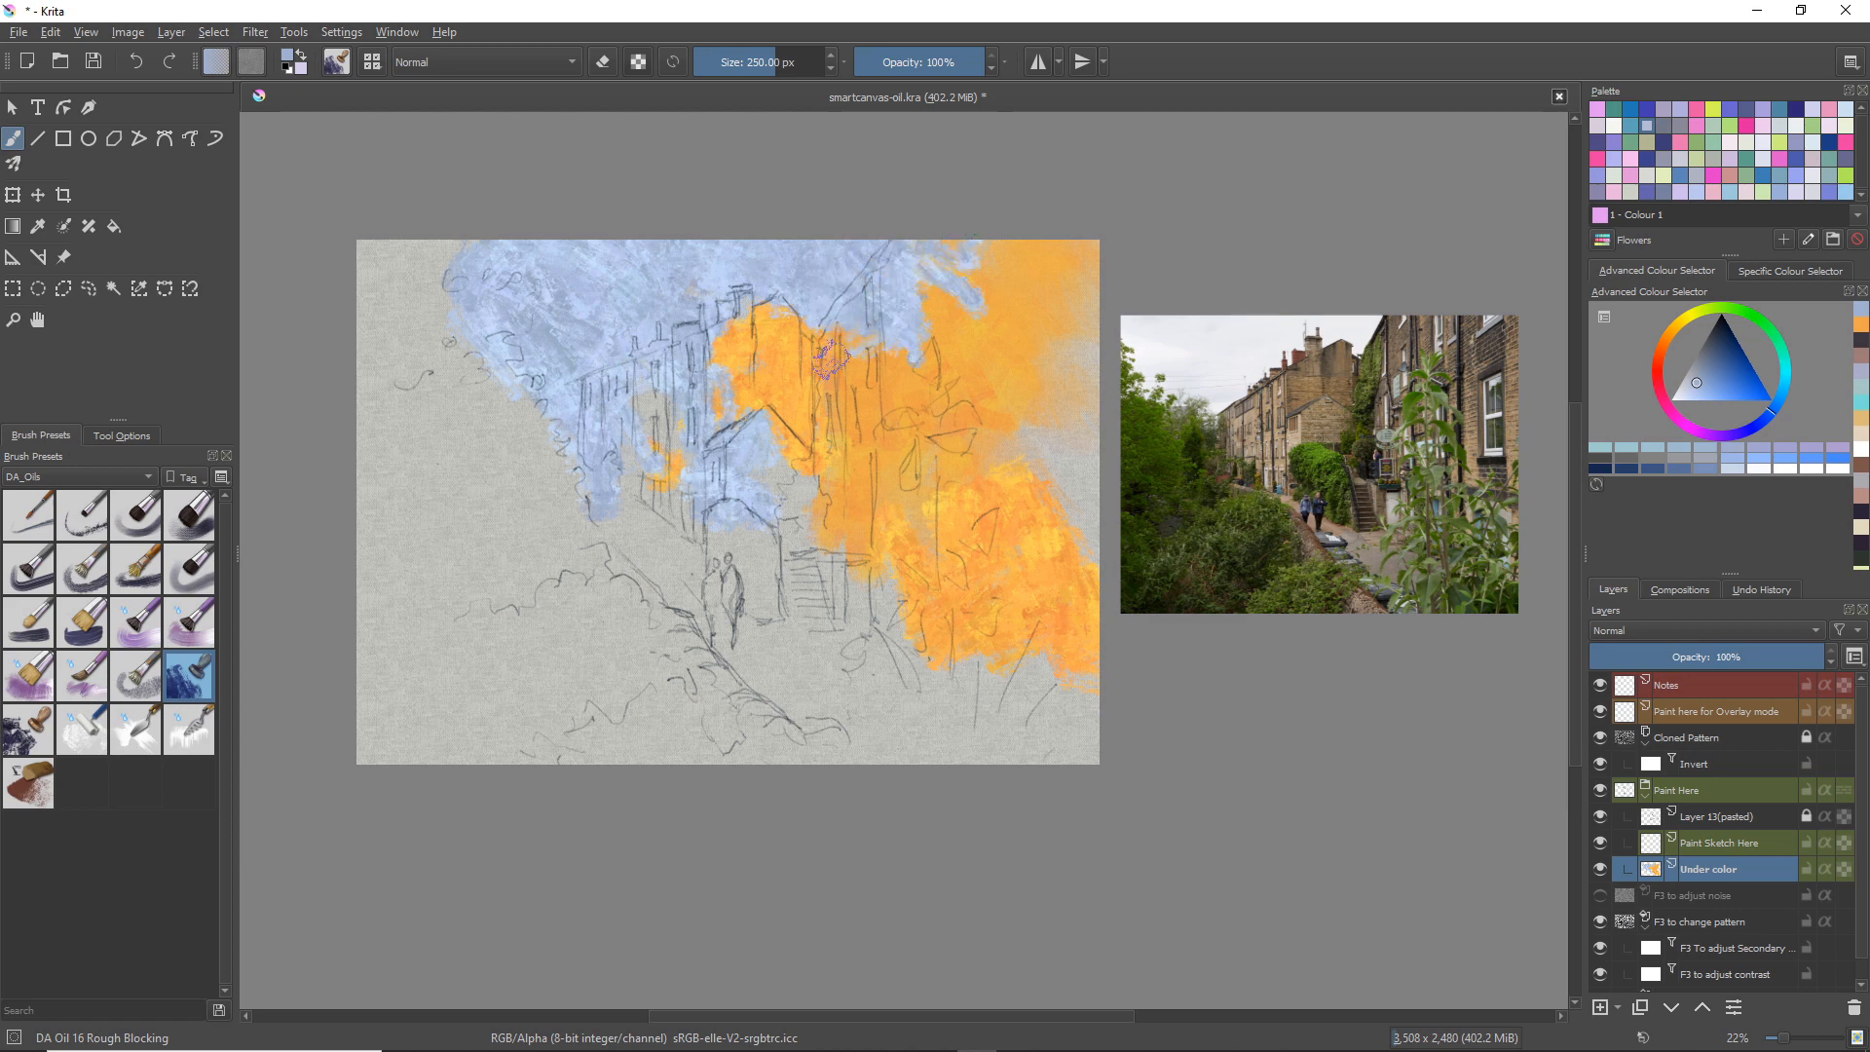
pyautogui.moveTo(539, 471); pyautogui.dragTo(567, 468)
pyautogui.moveTo(488, 342)
pyautogui.mouseDown()
pyautogui.moveTo(527, 477)
pyautogui.moveTo(565, 519)
pyautogui.mouseUp()
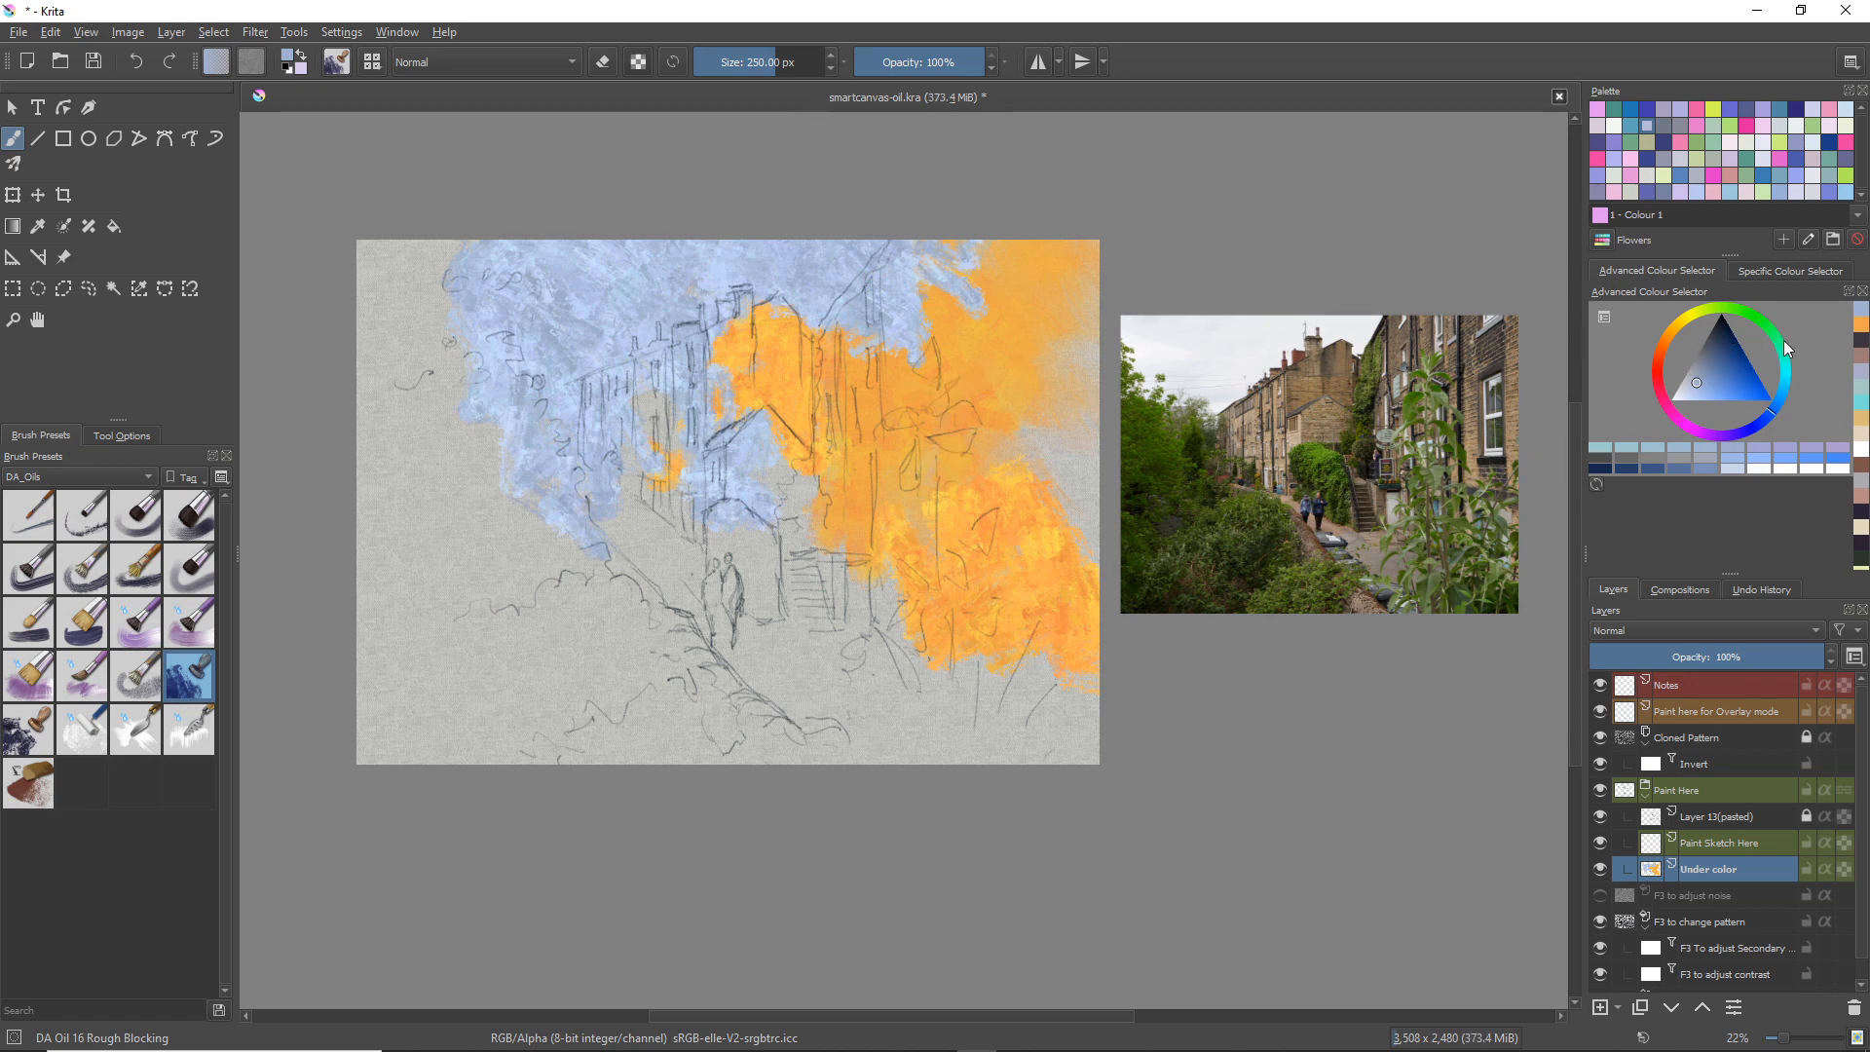
# Step: Block in orange over the path, the figures and the foliage below the houses using DA Oil 16 Rough Blocking
pyautogui.click(1862, 325)
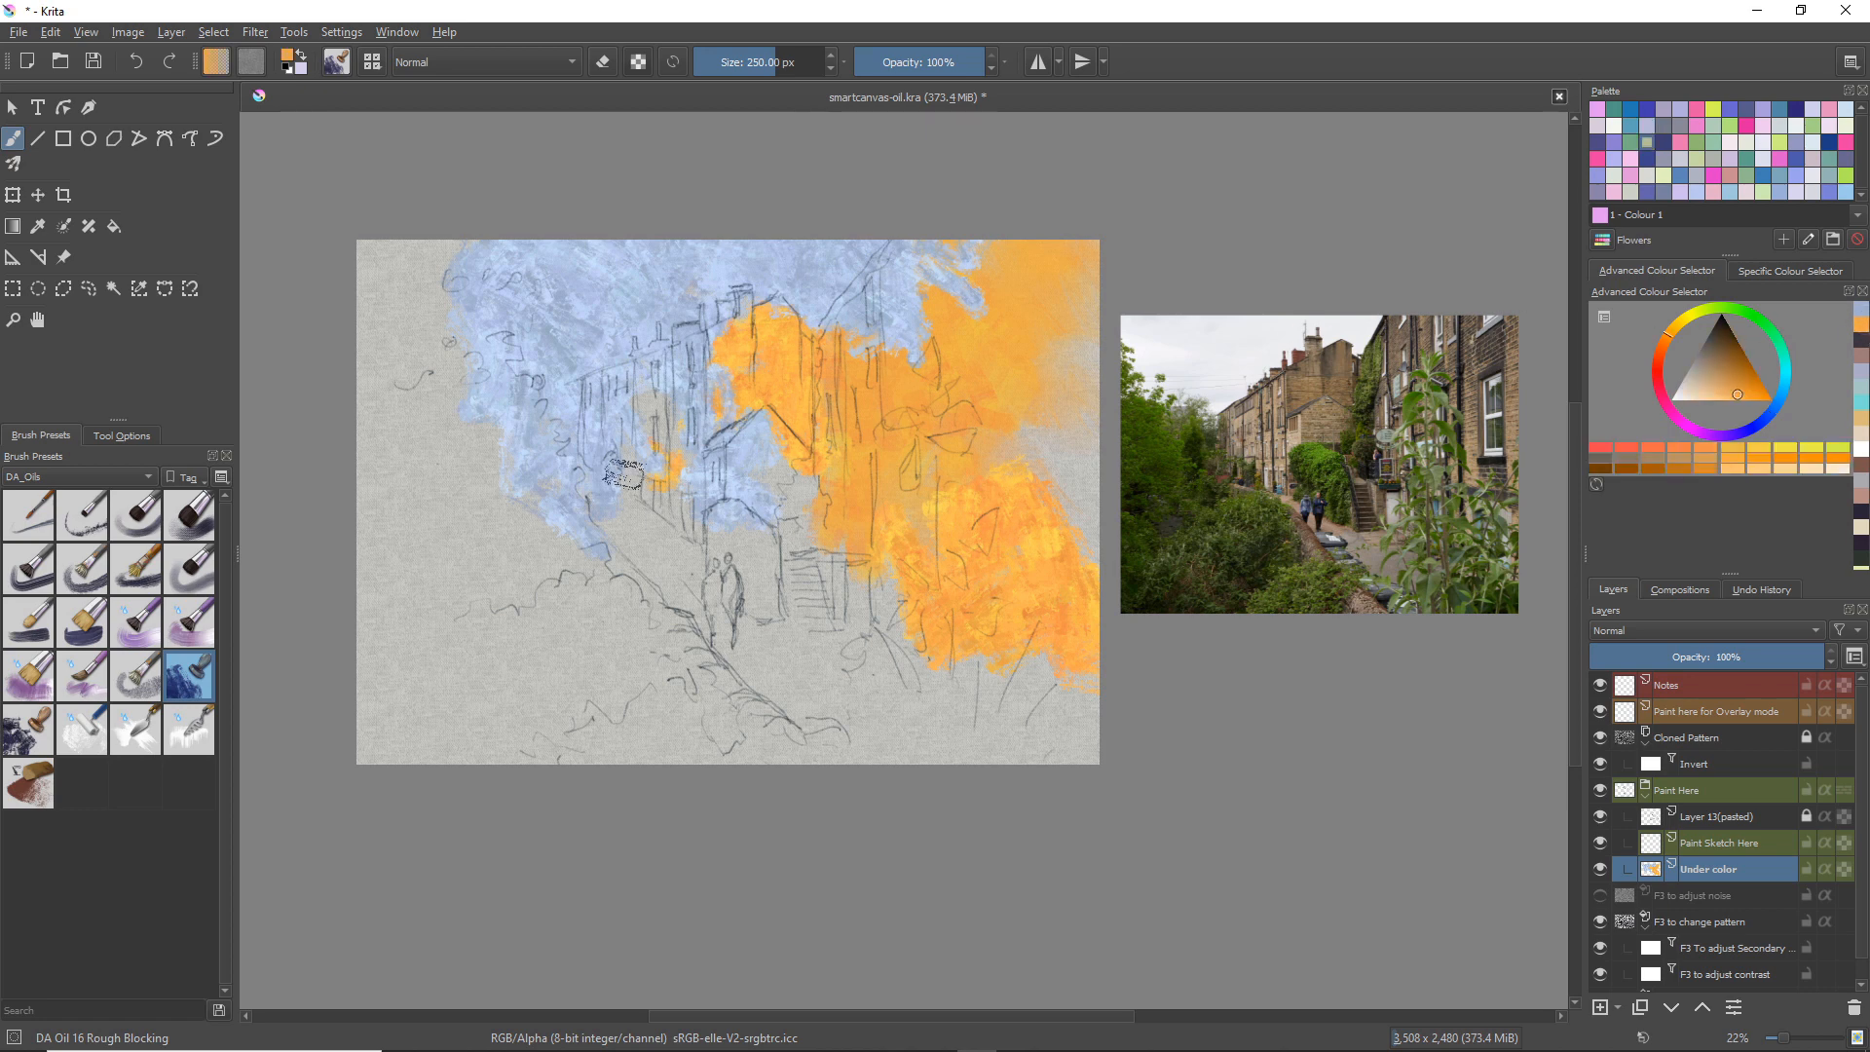
pyautogui.moveTo(608, 452)
pyautogui.mouseDown()
pyautogui.moveTo(670, 573)
pyautogui.moveTo(746, 540)
pyautogui.moveTo(763, 603)
pyautogui.moveTo(748, 651)
pyautogui.mouseUp()
pyautogui.moveTo(784, 548)
pyautogui.mouseDown()
pyautogui.moveTo(854, 636)
pyautogui.moveTo(870, 563)
pyautogui.moveTo(943, 657)
pyautogui.moveTo(936, 708)
pyautogui.moveTo(790, 641)
pyautogui.moveTo(658, 659)
pyautogui.moveTo(611, 582)
pyautogui.moveTo(634, 594)
pyautogui.moveTo(630, 627)
pyautogui.moveTo(567, 517)
pyautogui.mouseUp()
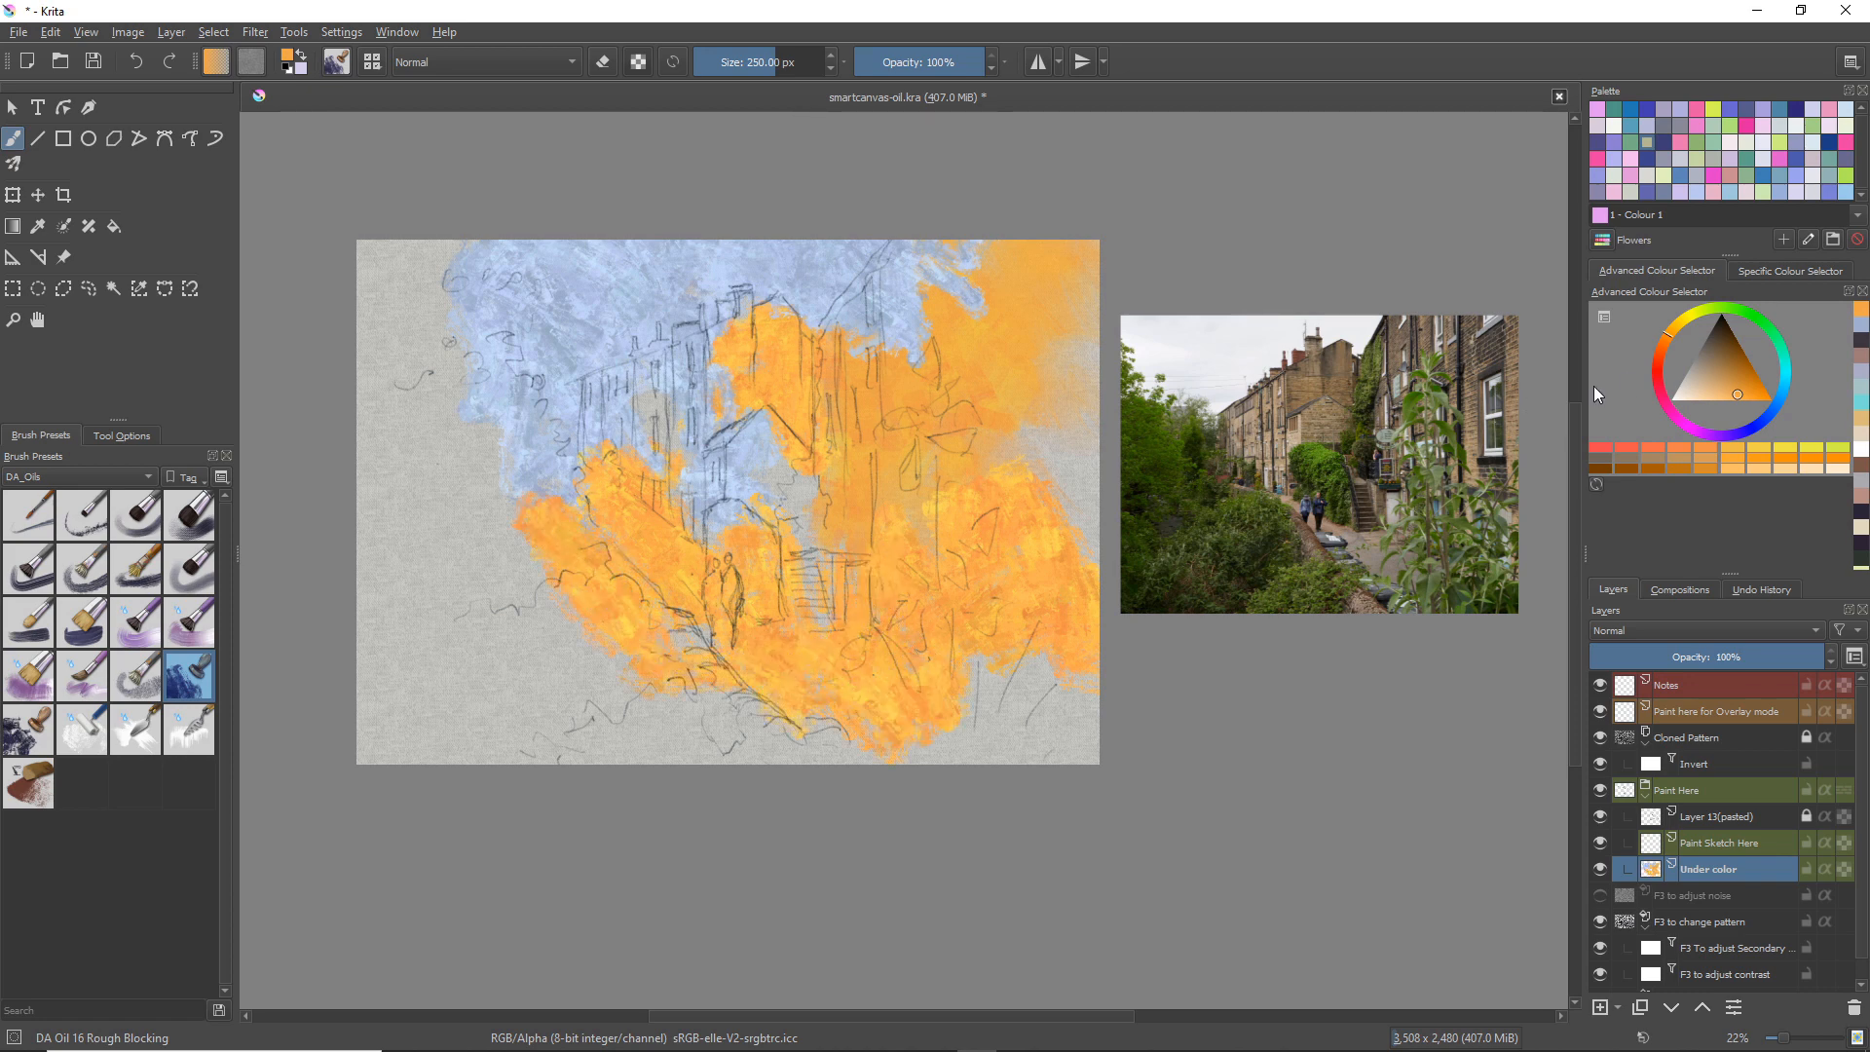
pyautogui.moveTo(1767, 405)
pyautogui.mouseDown()
pyautogui.moveTo(1716, 385)
pyautogui.moveTo(1778, 396)
pyautogui.mouseUp()
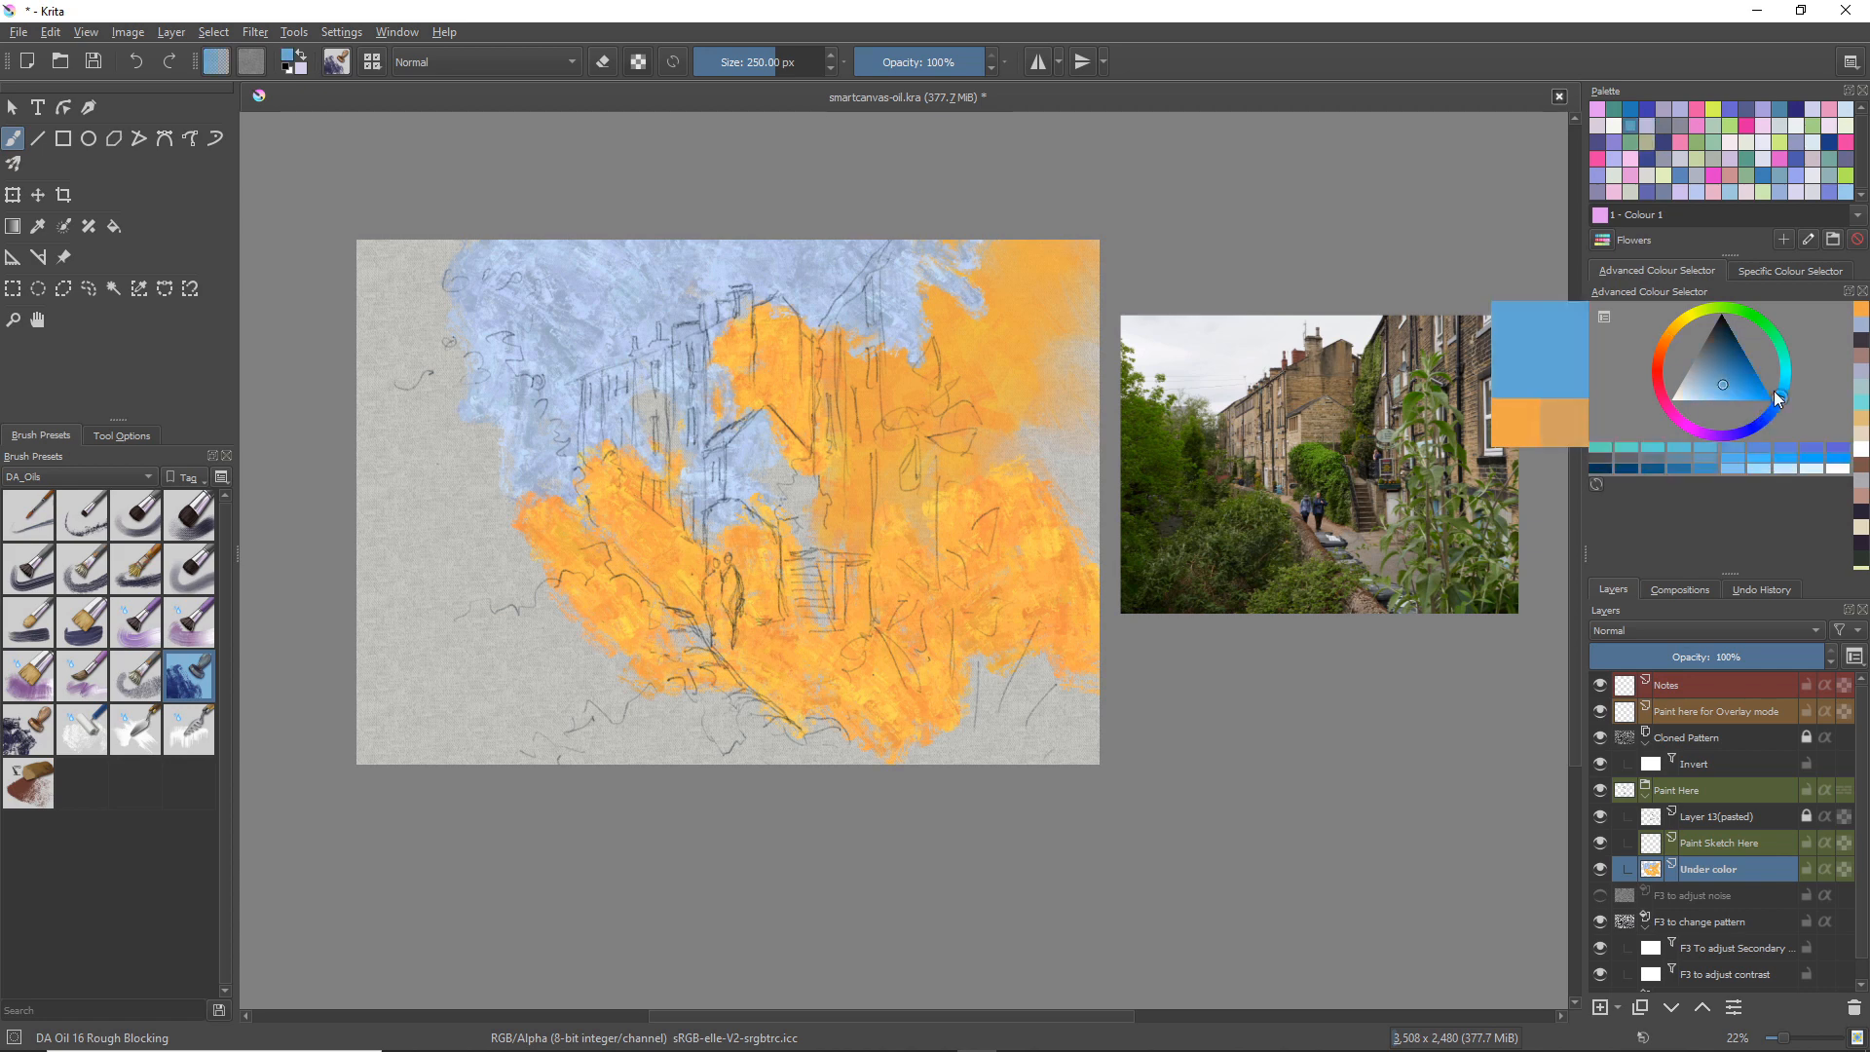
pyautogui.moveTo(898, 505); pyautogui.dragTo(937, 575)
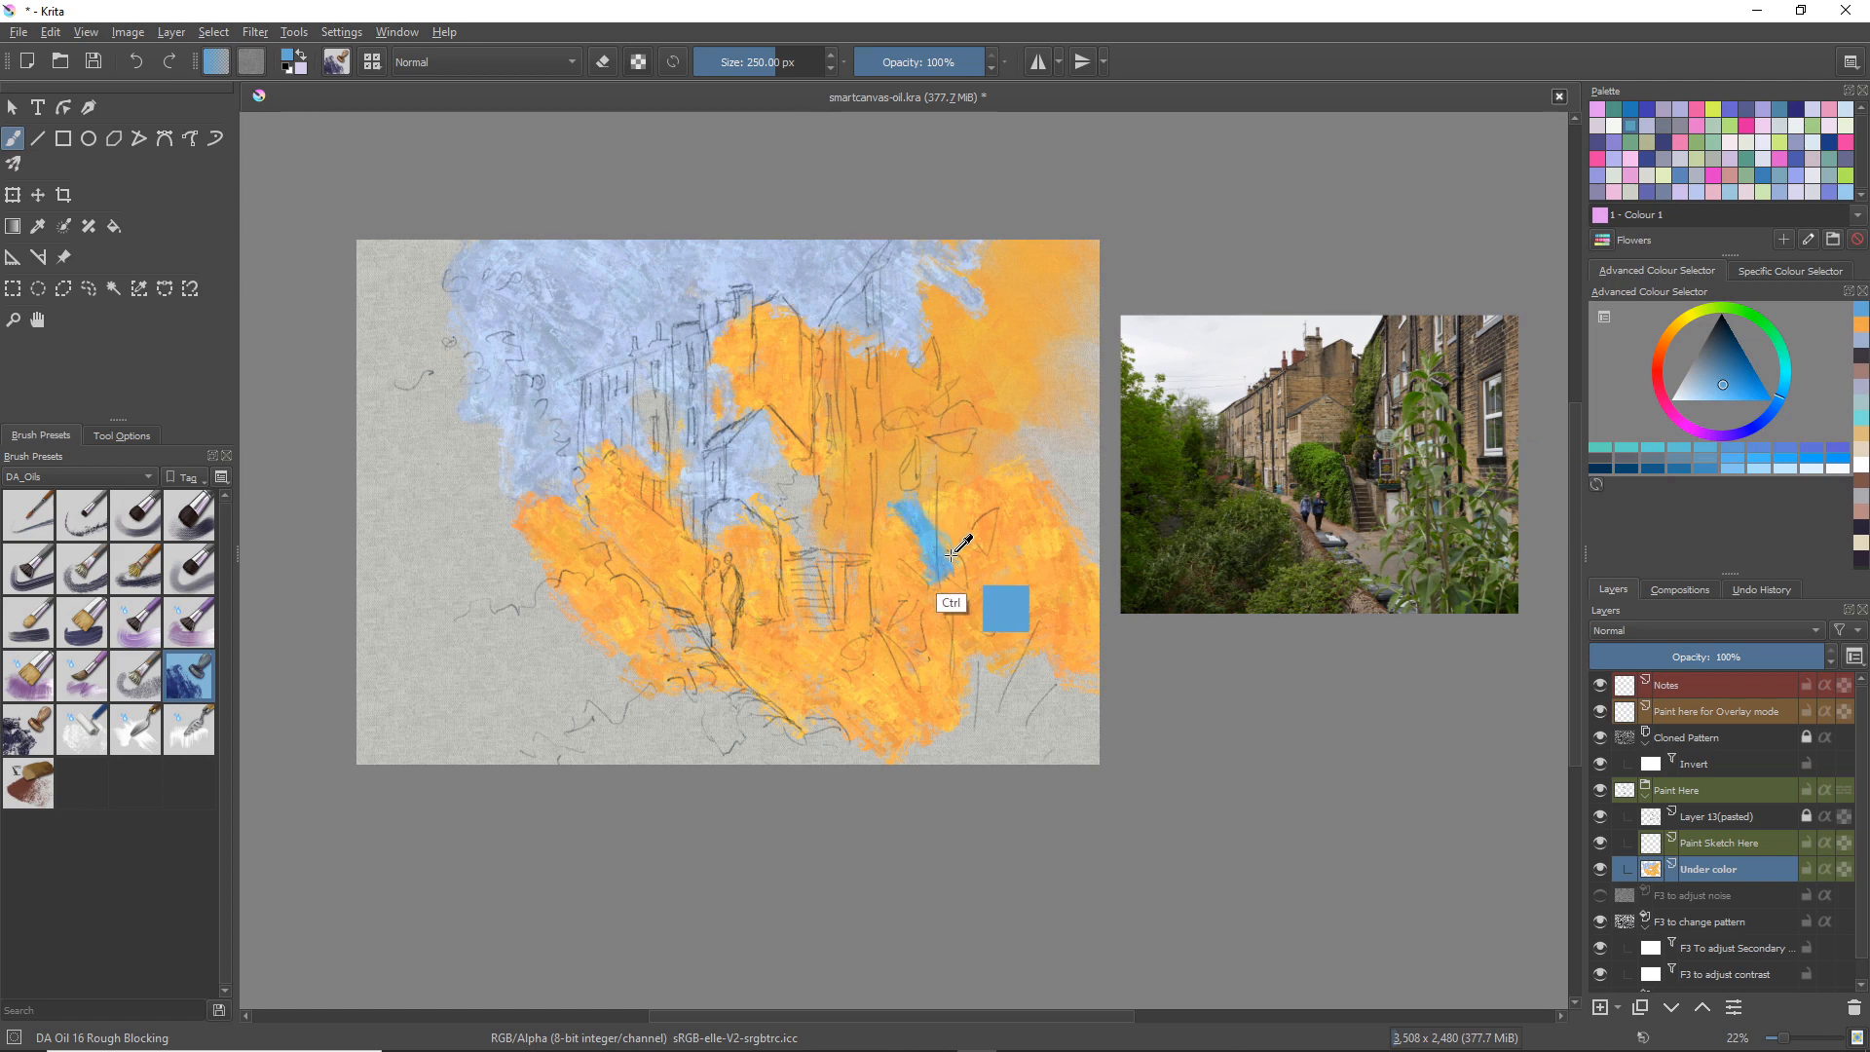
pyautogui.hotkey('ctrl', 'z')
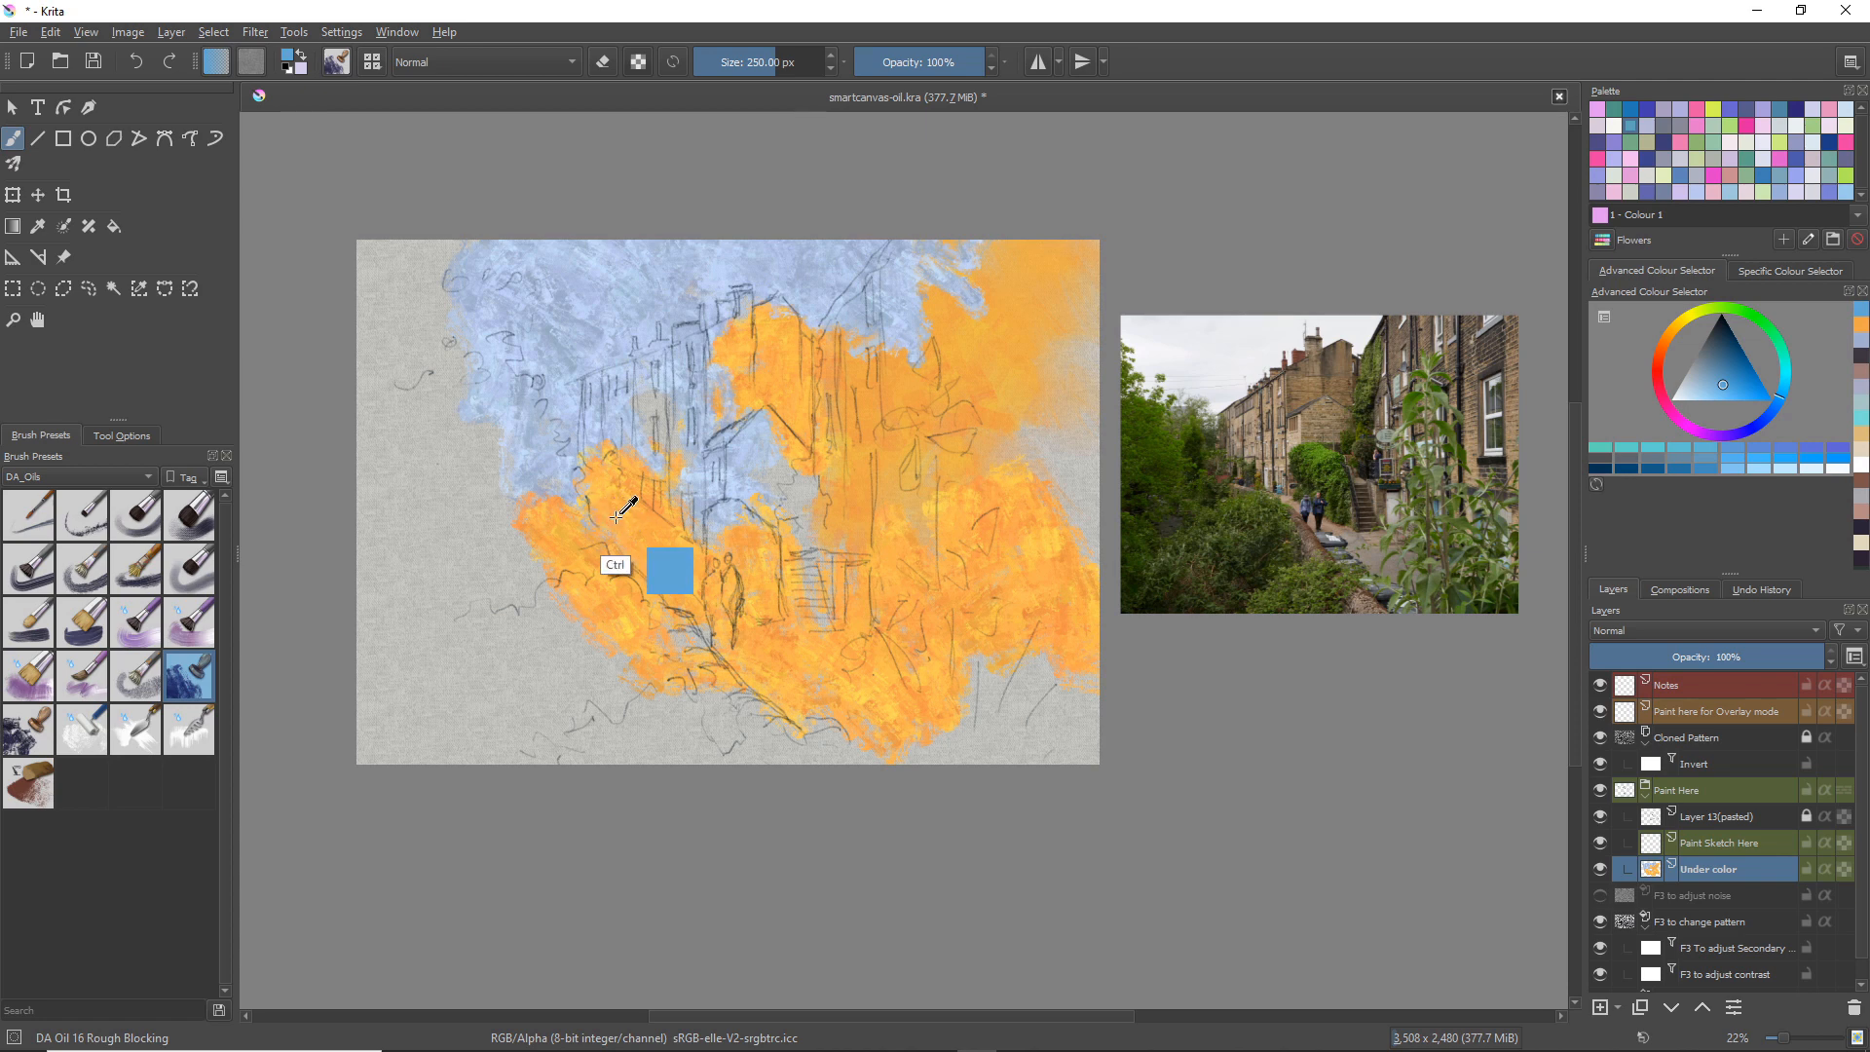
# Step: Paint pale cream-orange over the sky, houses and left-hand foliage, with lighter patches over the orange in the lower right
pyautogui.keyDown('ctrl'); pyautogui.click(618, 560); pyautogui.keyUp('ctrl')
pyautogui.moveTo(584, 570)
pyautogui.mouseDown()
pyautogui.moveTo(498, 491)
pyautogui.moveTo(467, 448)
pyautogui.moveTo(553, 394)
pyautogui.moveTo(575, 508)
pyautogui.moveTo(482, 361)
pyautogui.moveTo(528, 361)
pyautogui.moveTo(507, 307)
pyautogui.moveTo(526, 314)
pyautogui.moveTo(540, 394)
pyautogui.moveTo(466, 333)
pyautogui.moveTo(493, 299)
pyautogui.moveTo(460, 329)
pyautogui.moveTo(464, 391)
pyautogui.moveTo(418, 348)
pyautogui.moveTo(505, 261)
pyautogui.moveTo(487, 217)
pyautogui.moveTo(575, 342)
pyautogui.moveTo(538, 396)
pyautogui.moveTo(639, 329)
pyautogui.moveTo(621, 248)
pyautogui.moveTo(573, 225)
pyautogui.moveTo(658, 305)
pyautogui.moveTo(648, 341)
pyautogui.moveTo(498, 326)
pyautogui.moveTo(627, 360)
pyautogui.moveTo(684, 348)
pyautogui.moveTo(710, 383)
pyautogui.moveTo(586, 376)
pyautogui.moveTo(563, 410)
pyautogui.moveTo(689, 476)
pyautogui.moveTo(722, 388)
pyautogui.moveTo(710, 337)
pyautogui.moveTo(741, 448)
pyautogui.moveTo(771, 438)
pyautogui.moveTo(806, 493)
pyautogui.moveTo(732, 468)
pyautogui.moveTo(740, 541)
pyautogui.moveTo(681, 531)
pyautogui.moveTo(713, 261)
pyautogui.moveTo(903, 342)
pyautogui.moveTo(976, 287)
pyautogui.moveTo(420, 402)
pyautogui.moveTo(504, 588)
pyautogui.moveTo(435, 493)
pyautogui.moveTo(541, 590)
pyautogui.moveTo(482, 505)
pyautogui.moveTo(546, 539)
pyautogui.moveTo(492, 624)
pyautogui.moveTo(404, 410)
pyautogui.moveTo(678, 614)
pyautogui.moveTo(799, 594)
pyautogui.mouseUp()
pyautogui.rightClick(498, 453)
pyautogui.click(592, 272)
pyautogui.moveTo(980, 469)
pyautogui.mouseDown()
pyautogui.moveTo(967, 513)
pyautogui.moveTo(1020, 620)
pyautogui.moveTo(853, 629)
pyautogui.moveTo(812, 666)
pyautogui.moveTo(799, 712)
pyautogui.mouseUp()
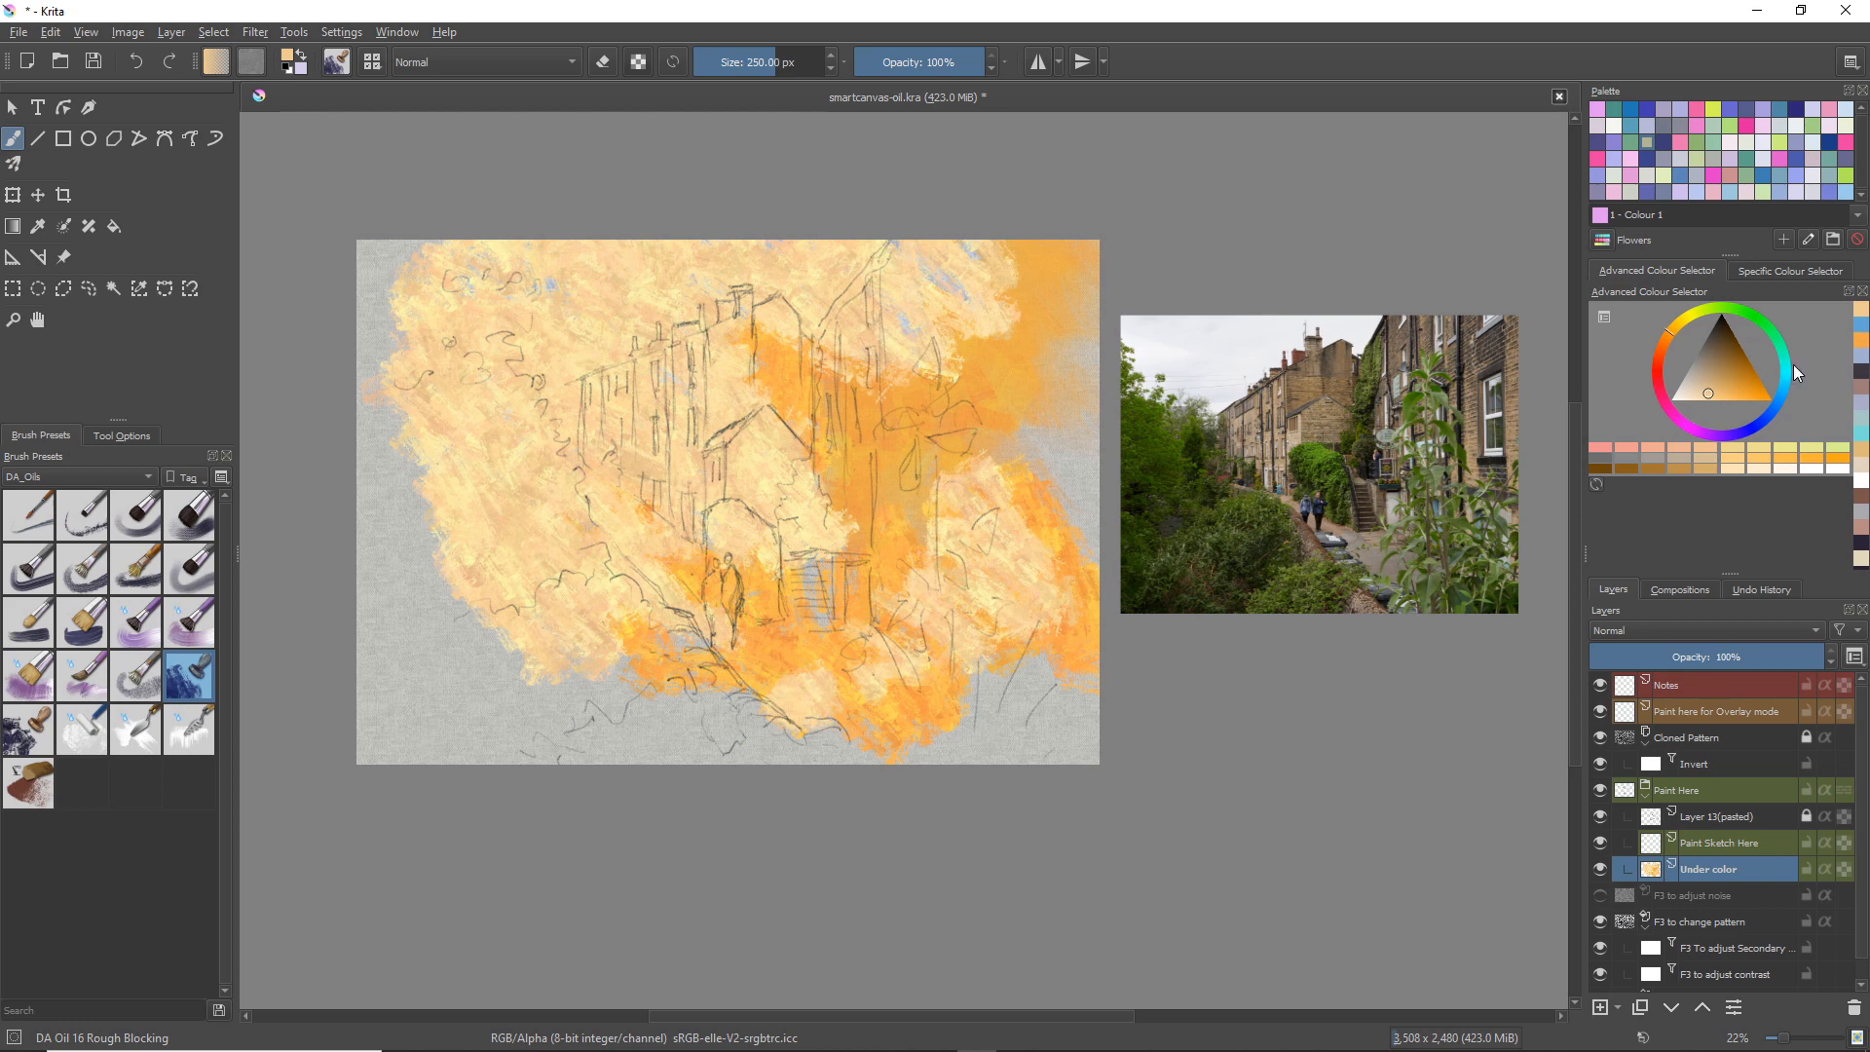
# Step: Block in light blue over the foliage along the left, bottom and right edges, leaving the houses and path warm
pyautogui.click(1777, 412)
pyautogui.moveTo(974, 596)
pyautogui.mouseDown()
pyautogui.moveTo(973, 700)
pyautogui.moveTo(885, 717)
pyautogui.moveTo(1018, 626)
pyautogui.moveTo(1053, 556)
pyautogui.moveTo(1031, 449)
pyautogui.moveTo(1094, 448)
pyautogui.moveTo(1132, 346)
pyautogui.mouseUp()
pyautogui.moveTo(831, 700)
pyautogui.mouseDown()
pyautogui.moveTo(675, 646)
pyautogui.moveTo(738, 732)
pyautogui.moveTo(798, 769)
pyautogui.moveTo(662, 705)
pyautogui.moveTo(565, 702)
pyautogui.moveTo(542, 595)
pyautogui.moveTo(579, 568)
pyautogui.moveTo(507, 433)
pyautogui.moveTo(501, 380)
pyautogui.moveTo(420, 341)
pyautogui.moveTo(434, 496)
pyautogui.moveTo(417, 571)
pyautogui.moveTo(468, 651)
pyautogui.moveTo(587, 750)
pyautogui.moveTo(398, 743)
pyautogui.moveTo(491, 706)
pyautogui.moveTo(388, 436)
pyautogui.moveTo(443, 310)
pyautogui.mouseUp()
pyautogui.moveTo(371, 508)
pyautogui.mouseDown()
pyautogui.moveTo(440, 641)
pyautogui.moveTo(553, 754)
pyautogui.moveTo(644, 741)
pyautogui.moveTo(684, 772)
pyautogui.moveTo(631, 702)
pyautogui.moveTo(770, 745)
pyautogui.moveTo(974, 753)
pyautogui.moveTo(1014, 672)
pyautogui.moveTo(1084, 742)
pyautogui.moveTo(892, 742)
pyautogui.mouseUp()
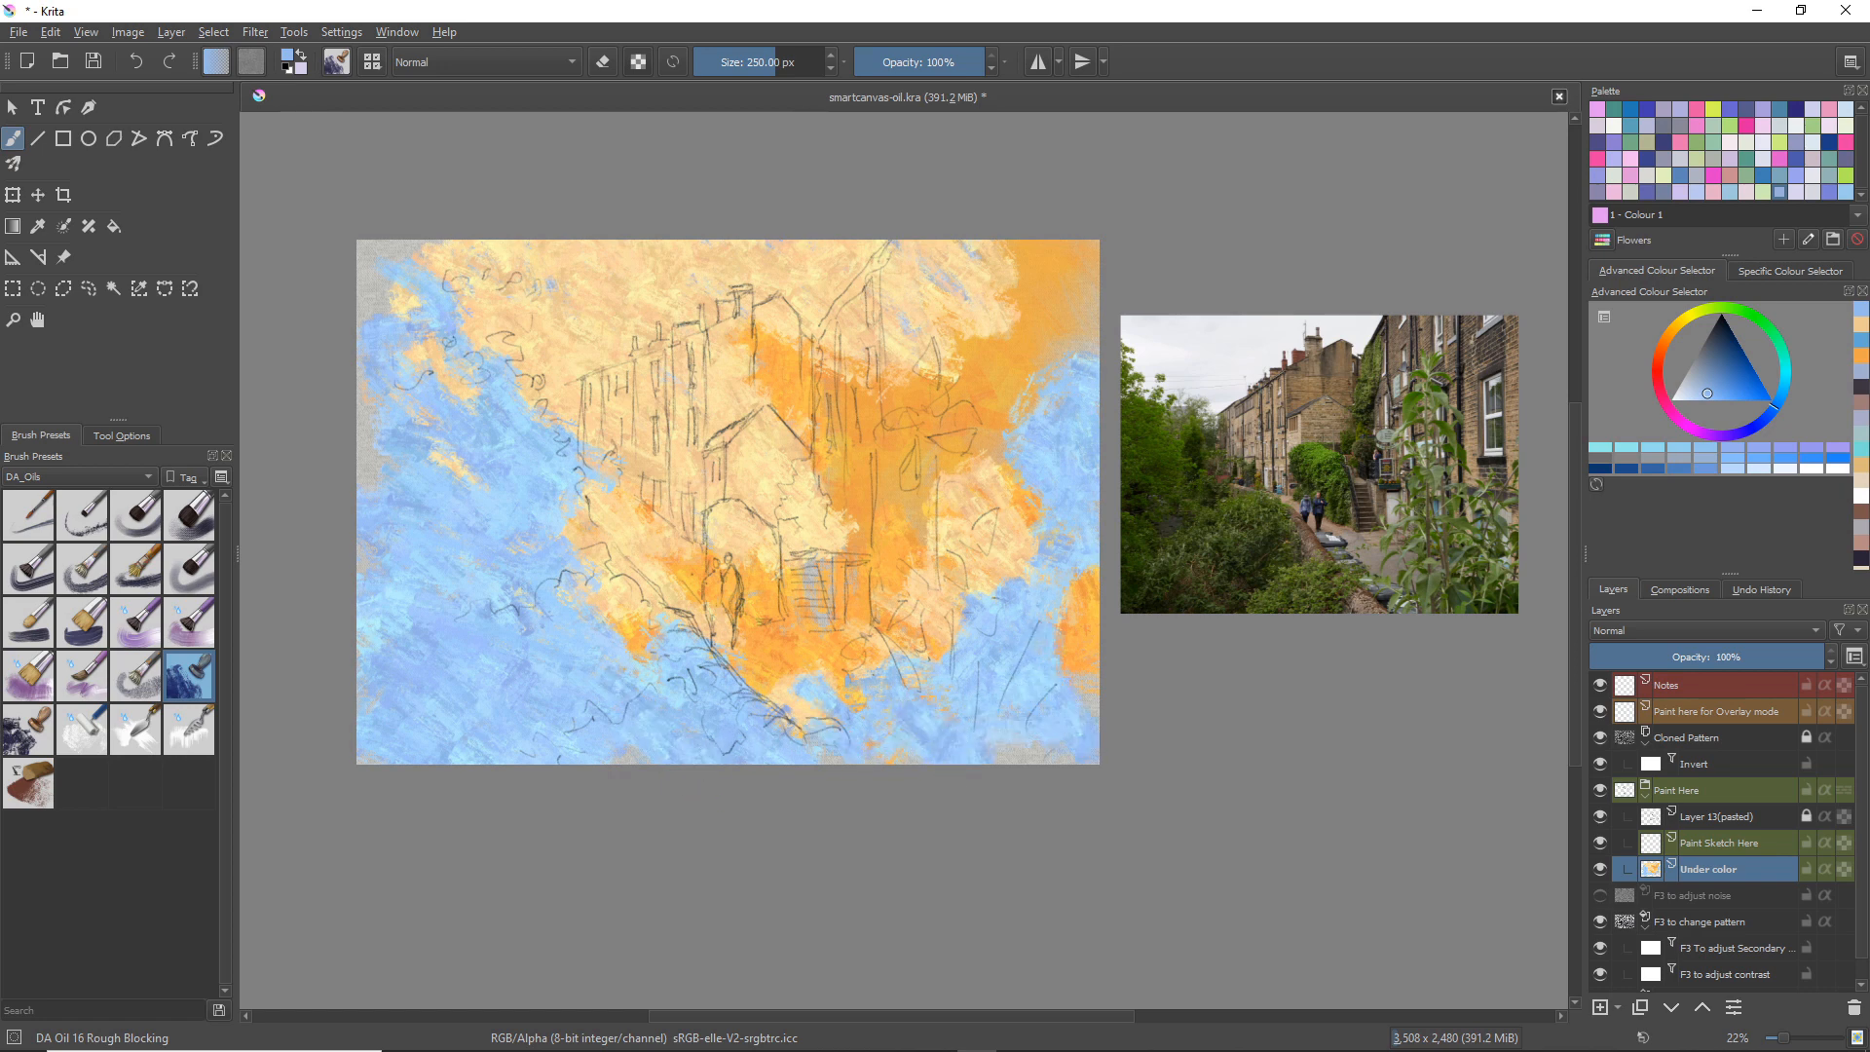
pyautogui.moveTo(1014, 579)
pyautogui.mouseDown()
pyautogui.moveTo(1108, 627)
pyautogui.moveTo(1114, 612)
pyautogui.moveTo(1075, 571)
pyautogui.moveTo(1039, 684)
pyautogui.mouseUp()
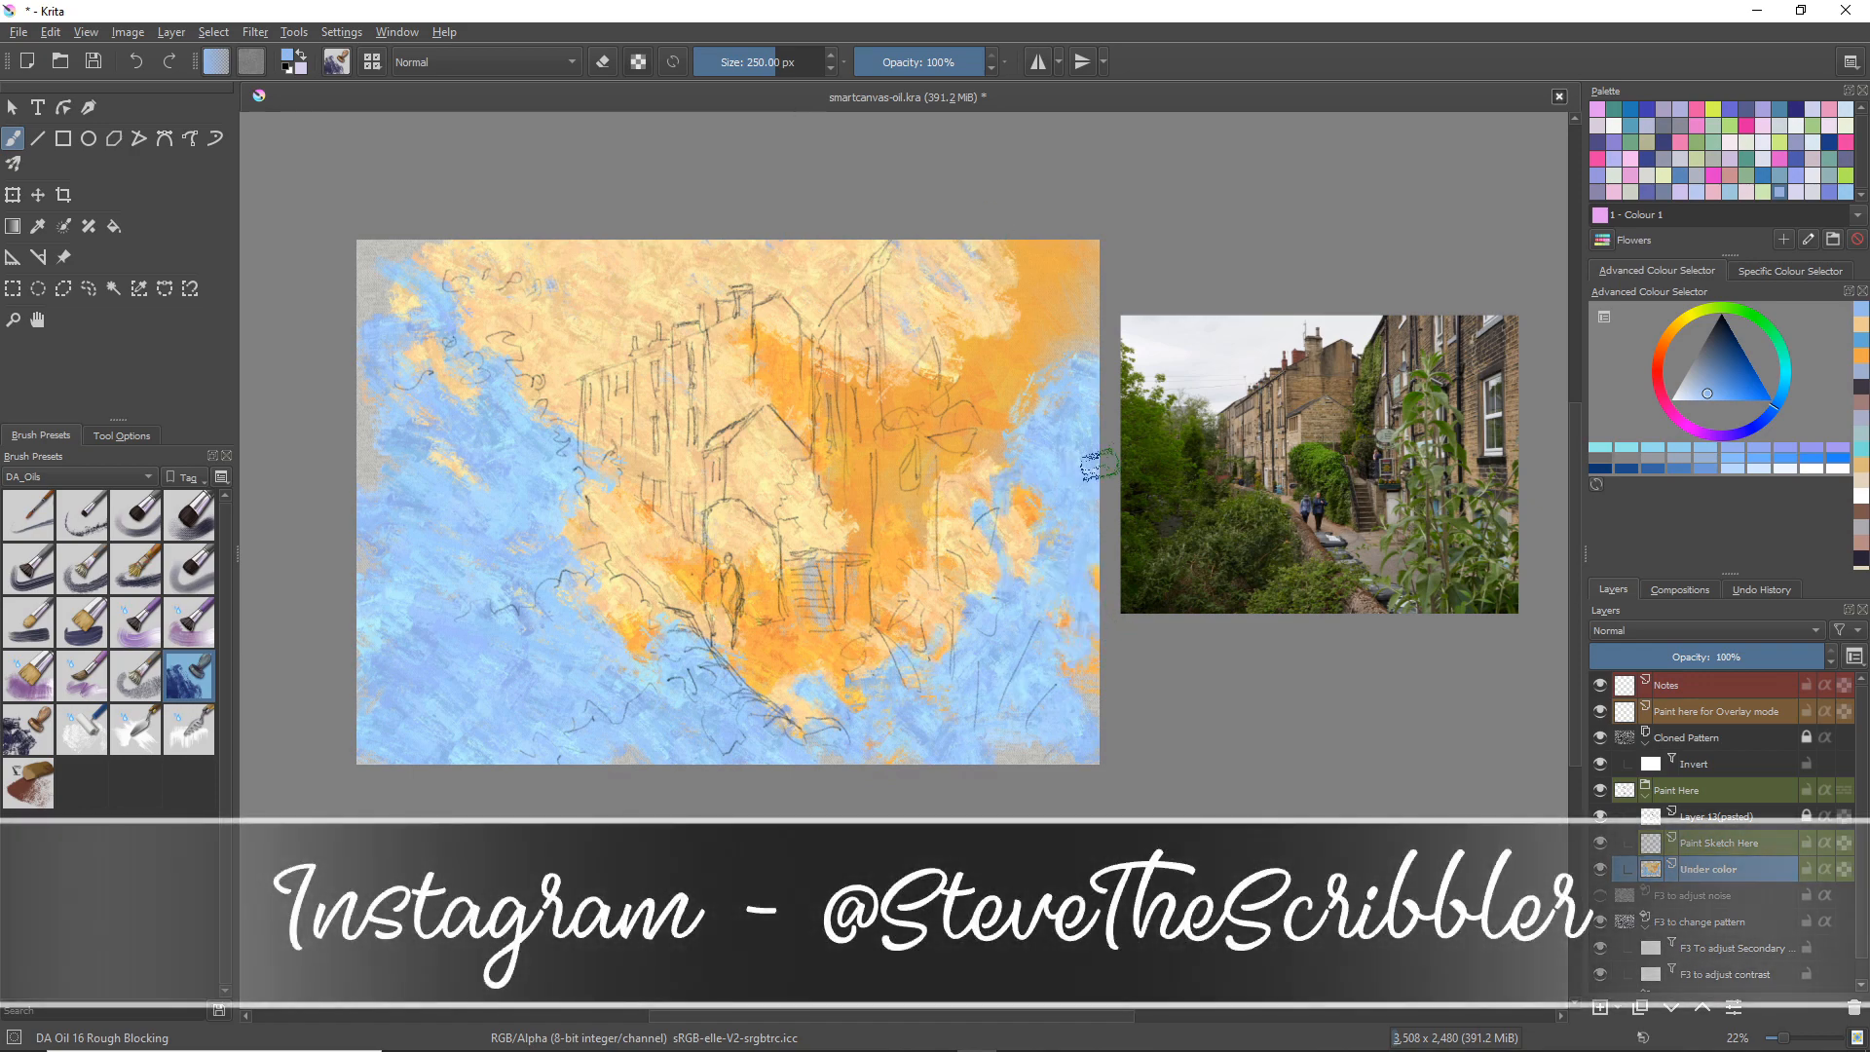
# Step: Check how far the Under color paint extends beyond the canvas edges with the Transform tool
pyautogui.click(12, 195)
pyautogui.moveTo(1162, 508); pyautogui.dragTo(1156, 508)
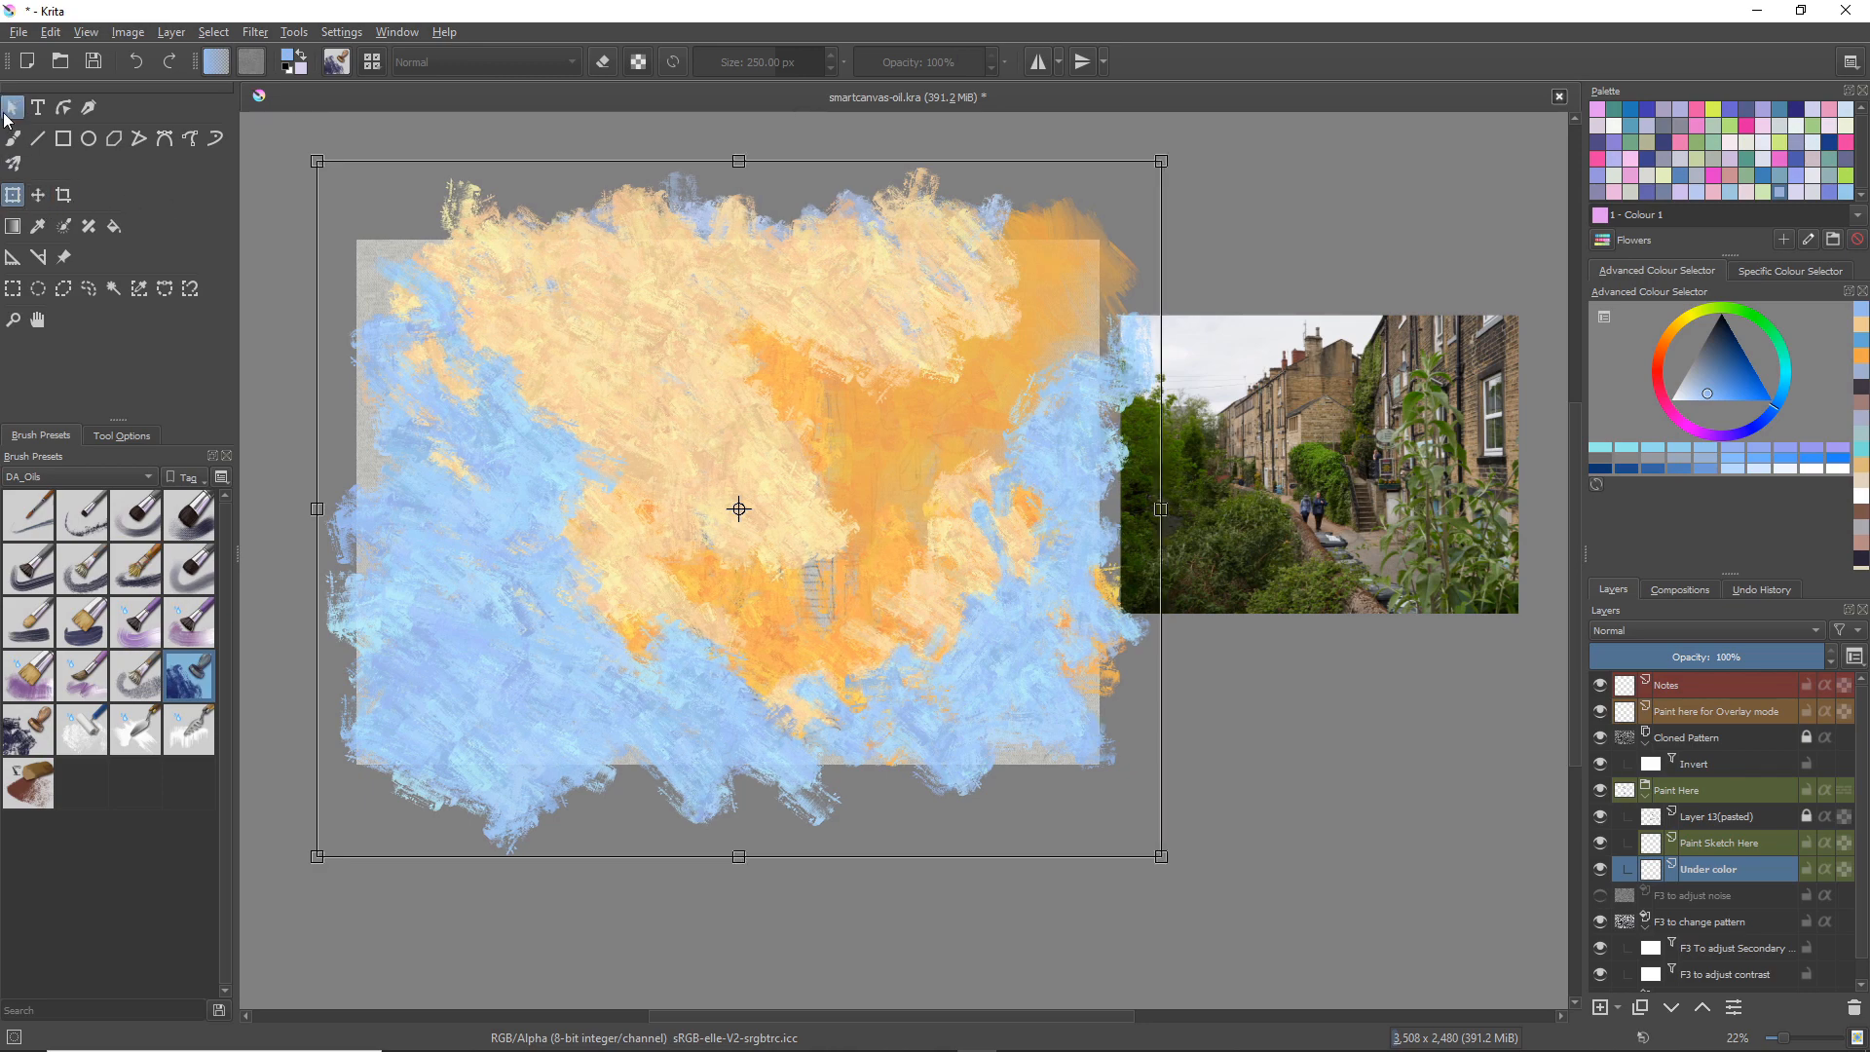
pyautogui.click(9, 111)
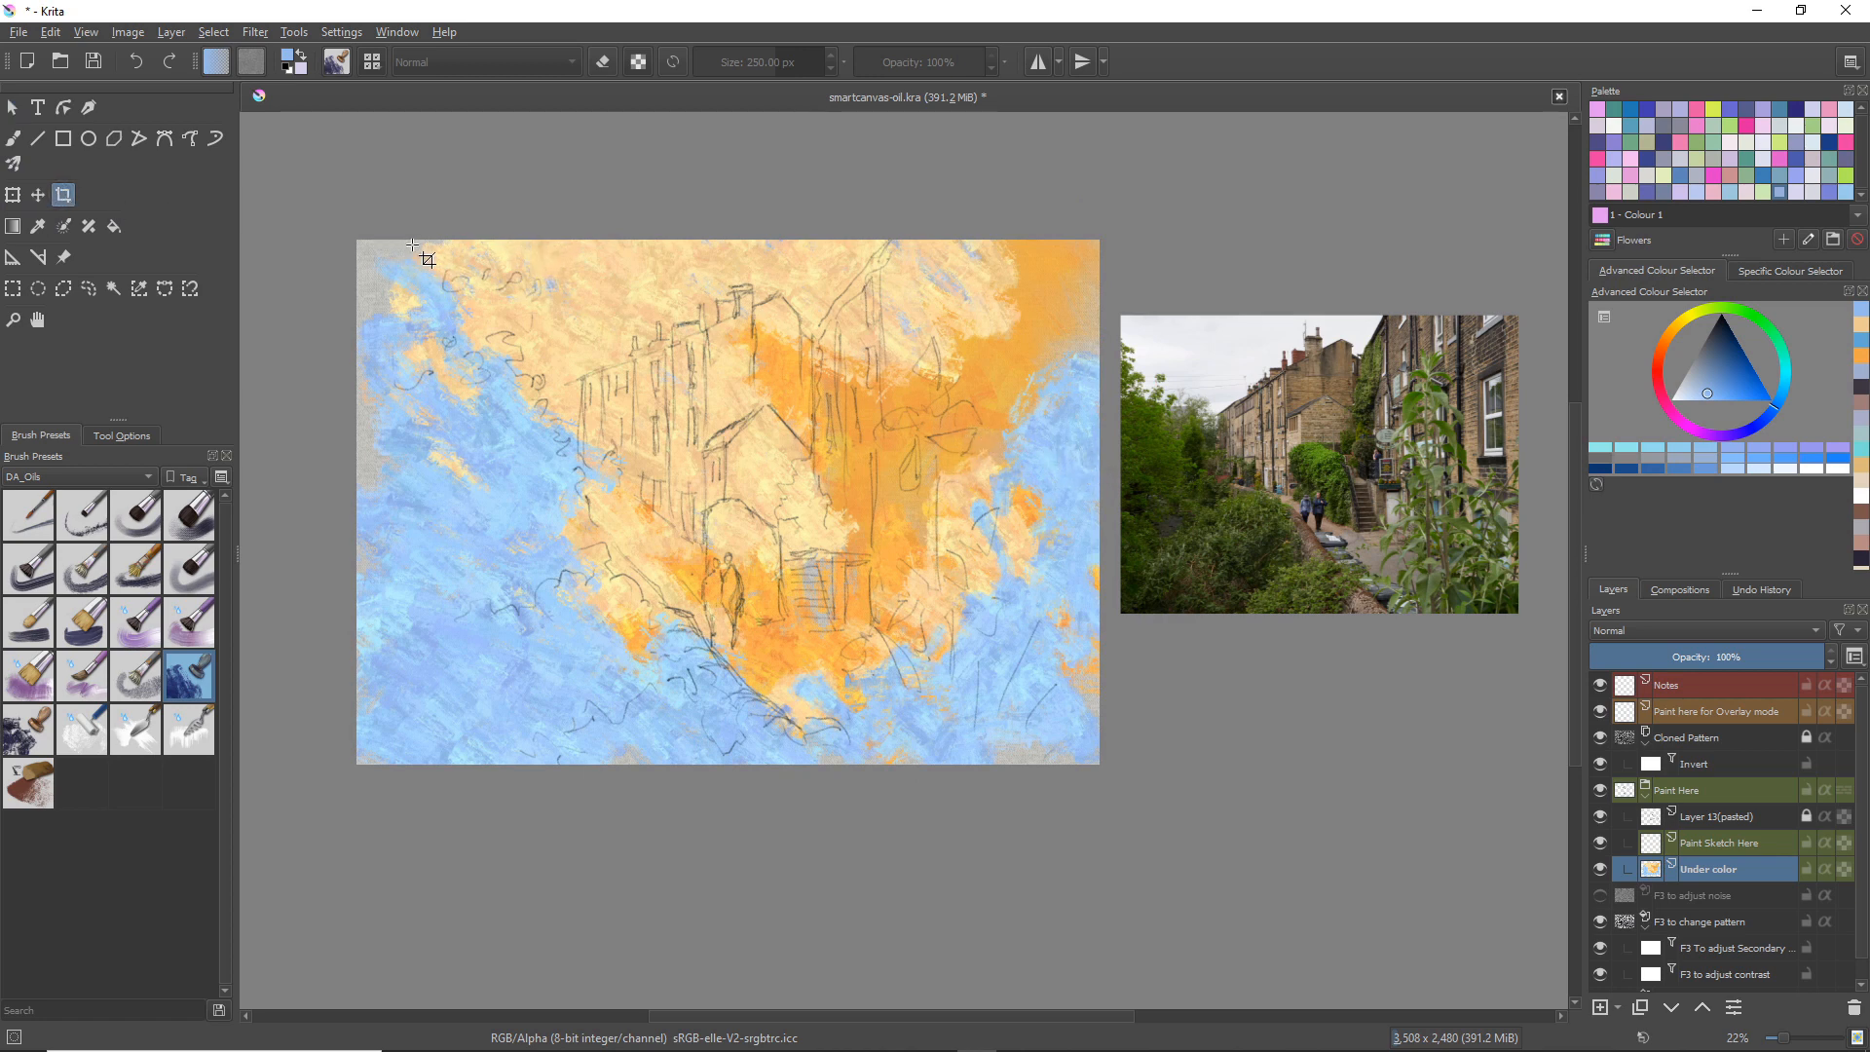
# Step: Try cropping the canvas slightly, mainly along its right and bottom edges, and undo the crop
pyautogui.moveTo(386, 244); pyautogui.dragTo(378, 245)
pyautogui.moveTo(605, 294); pyautogui.dragTo(1011, 722)
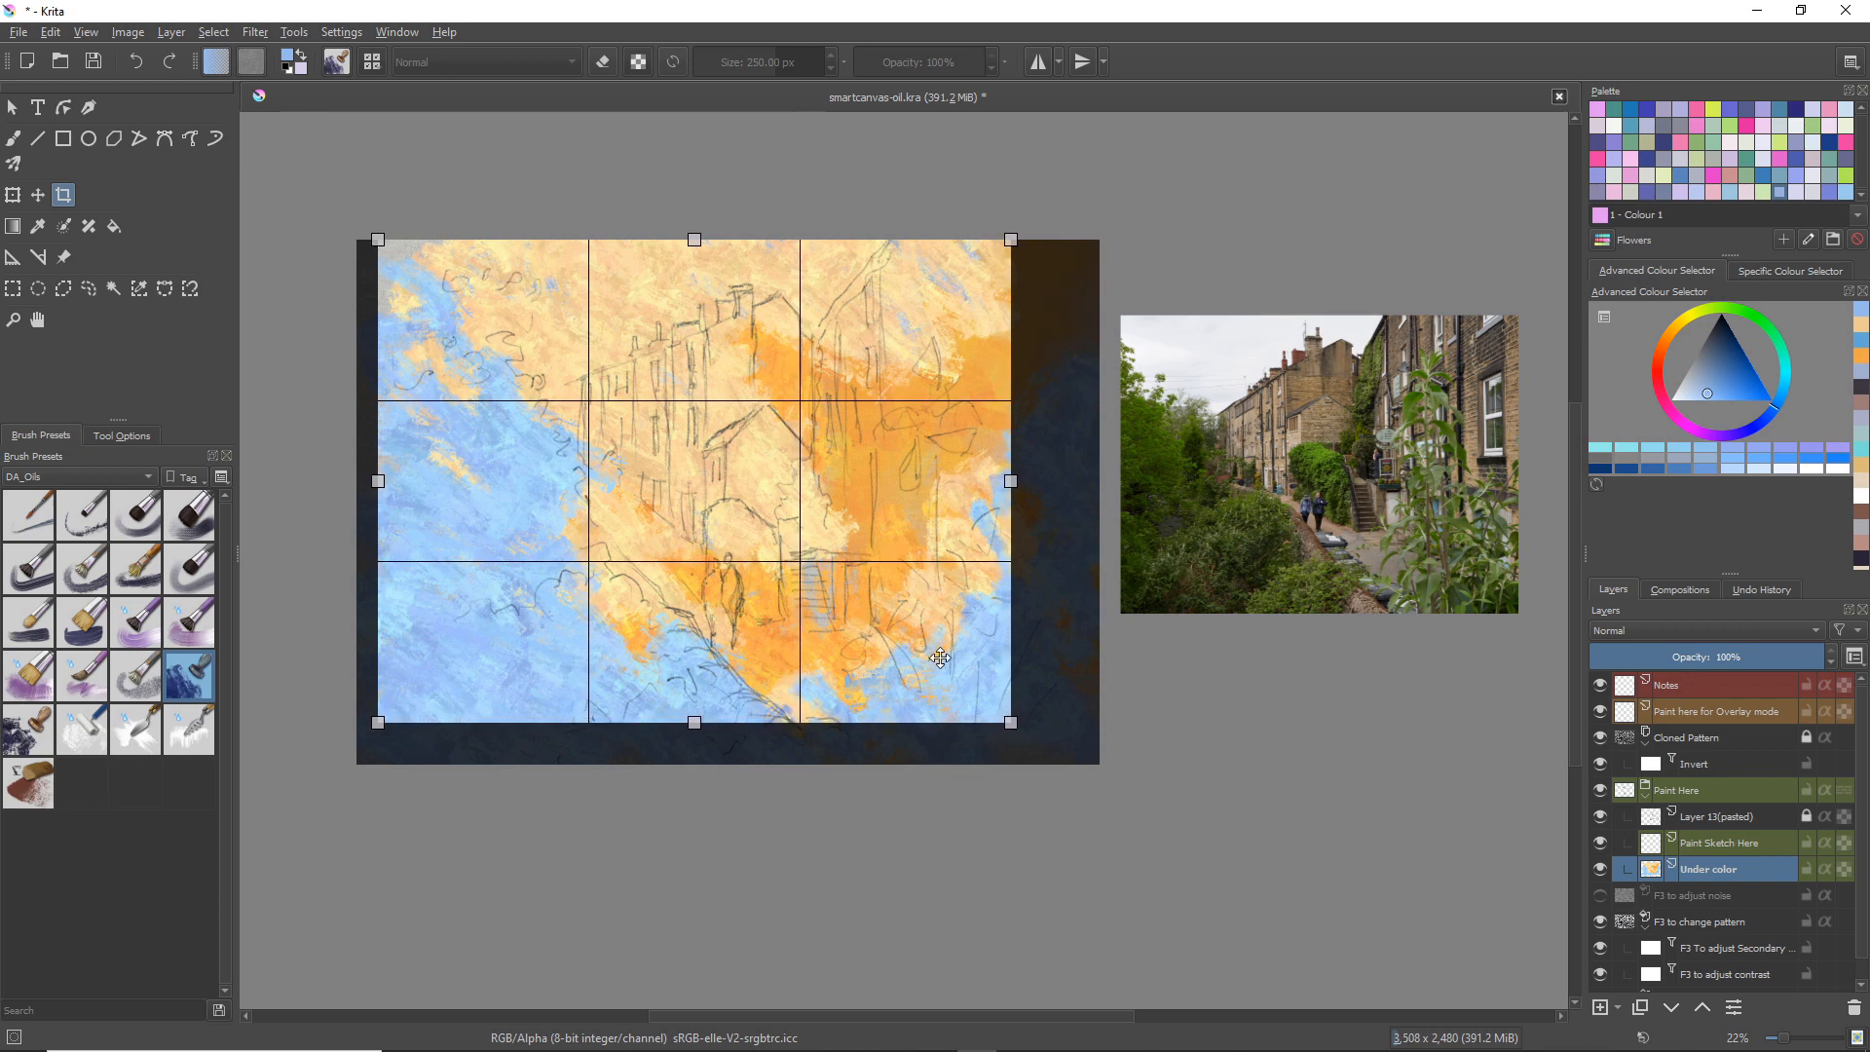
pyautogui.press('Escape')
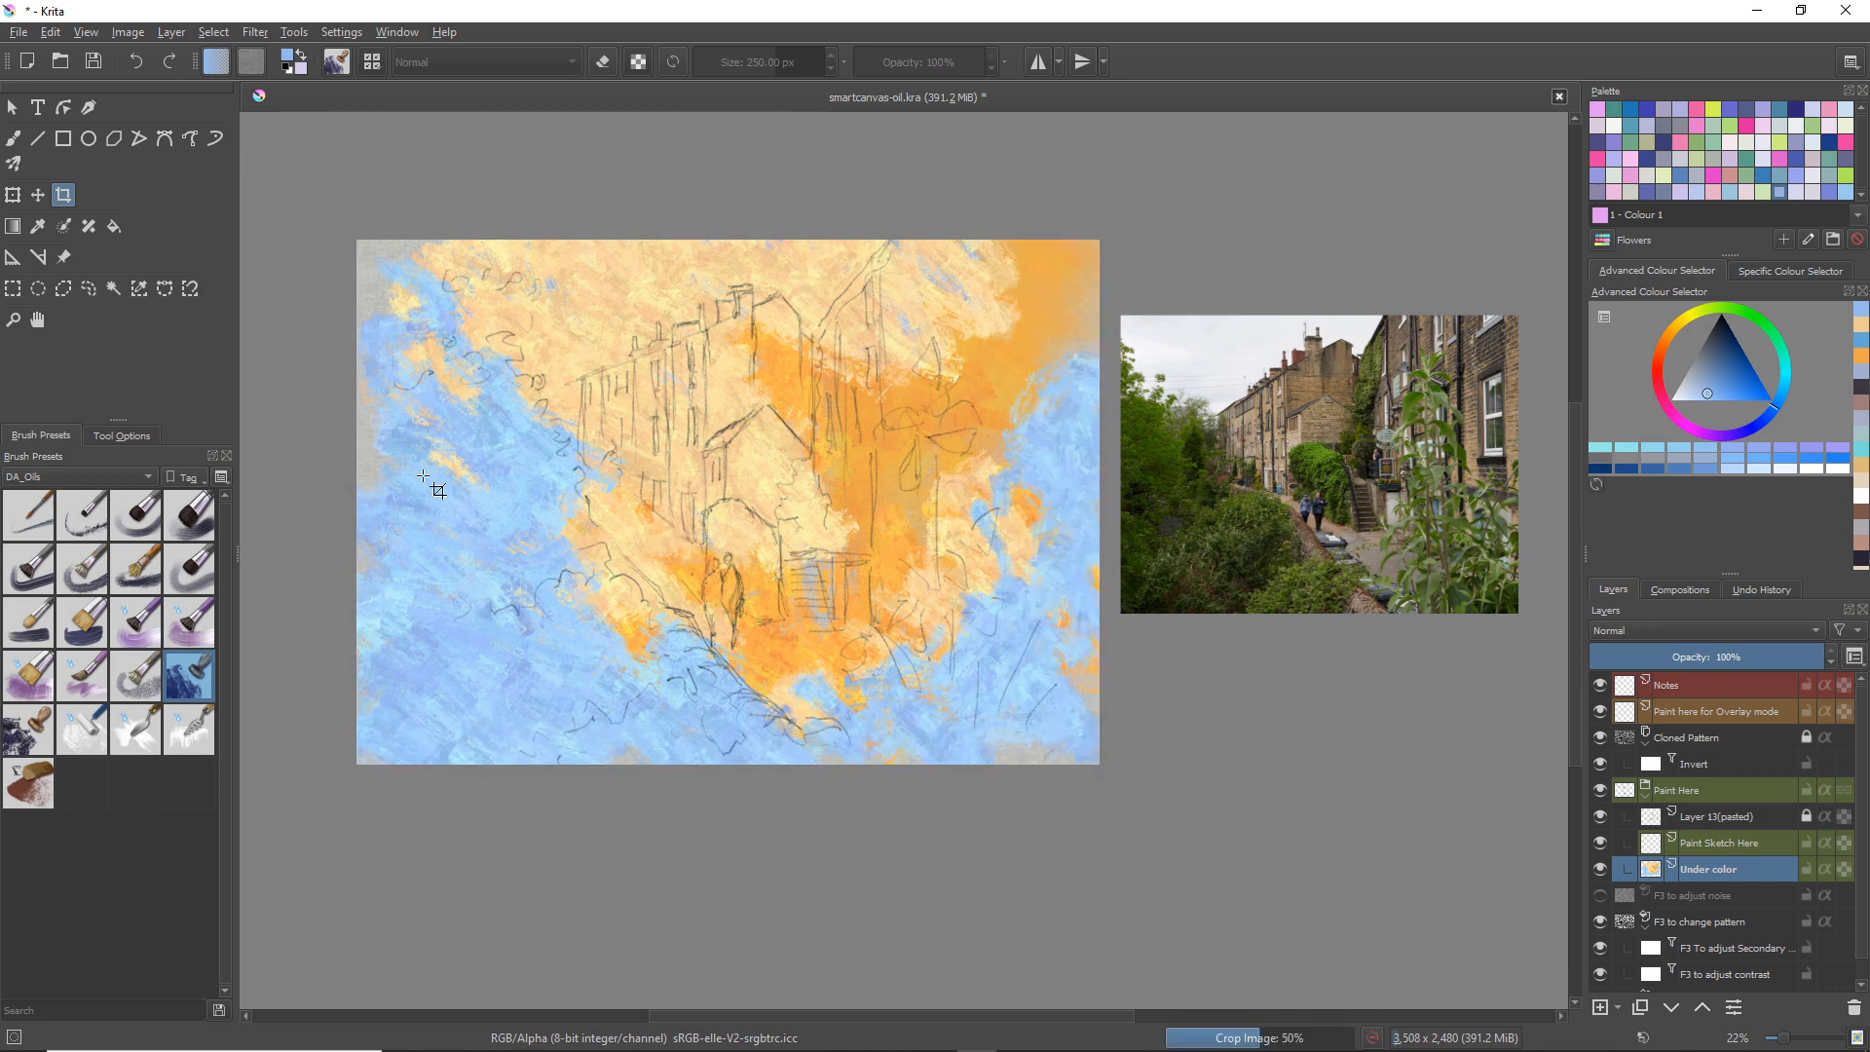
pyautogui.moveTo(535, 413); pyautogui.dragTo(526, 451)
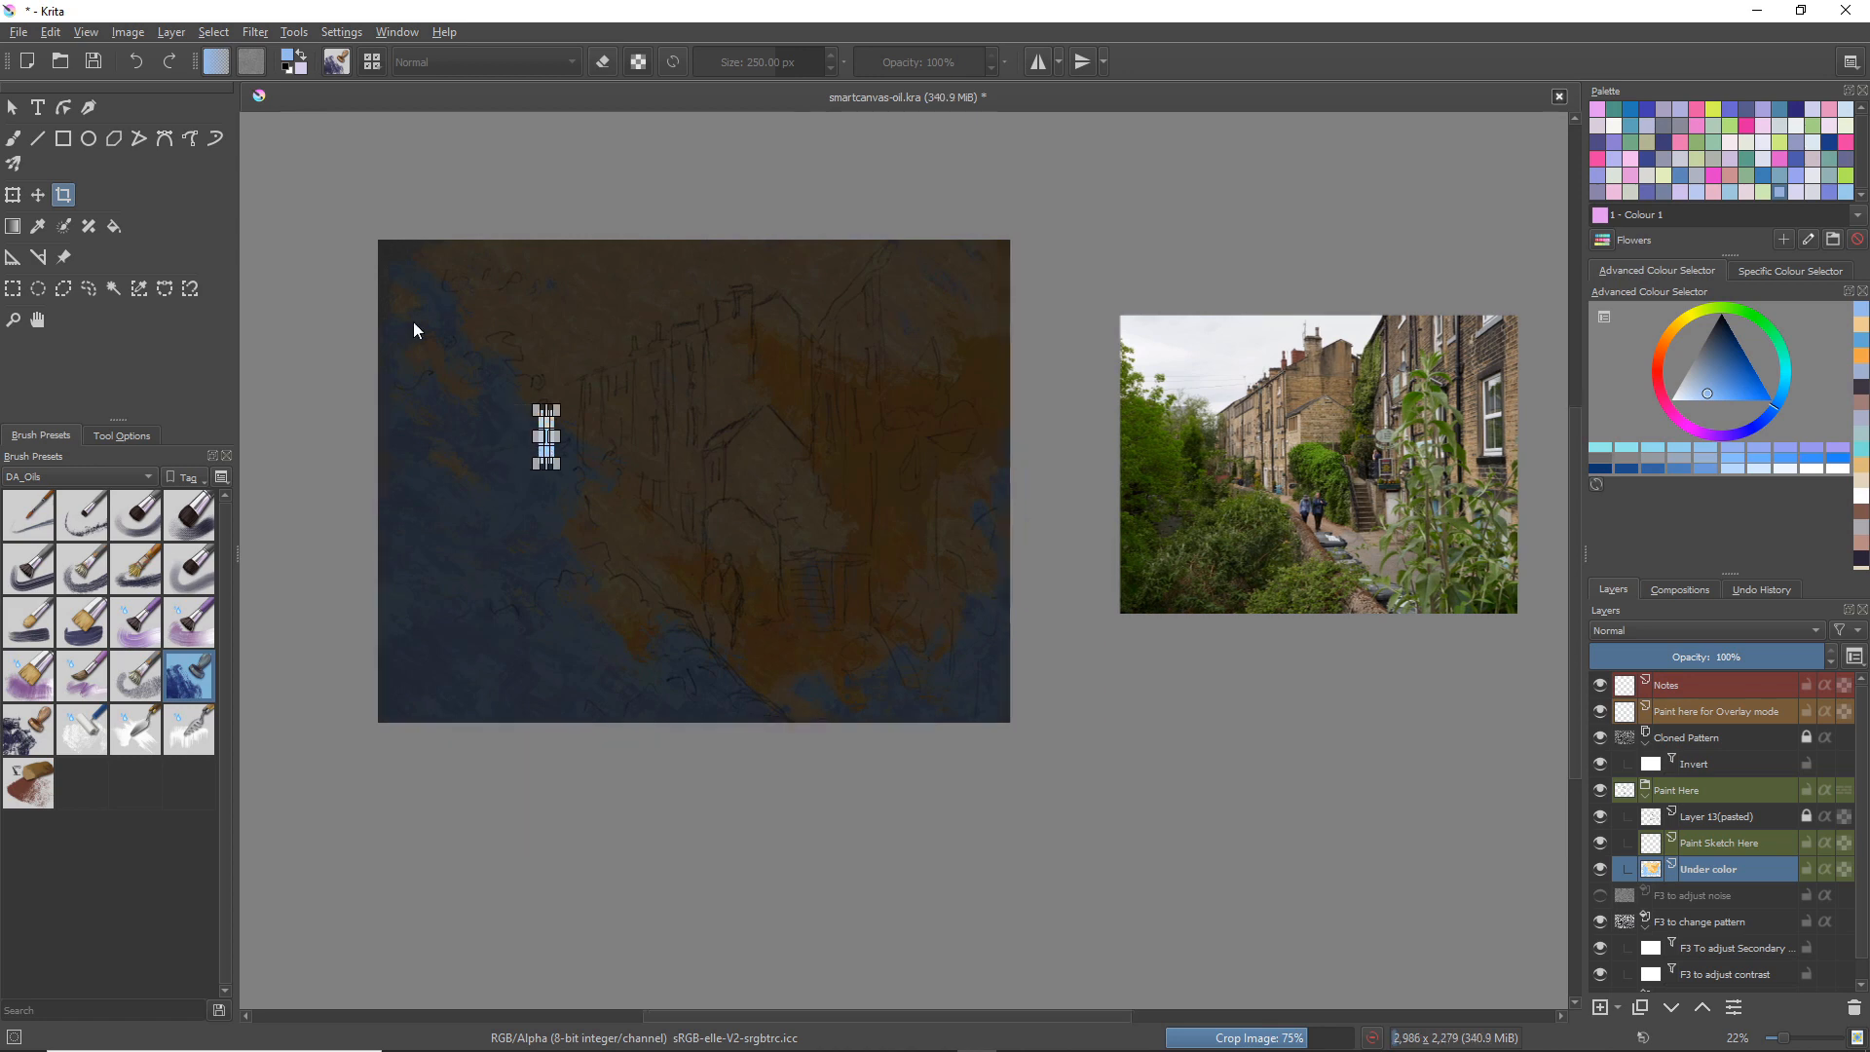
pyautogui.click(49, 33)
pyautogui.click(79, 55)
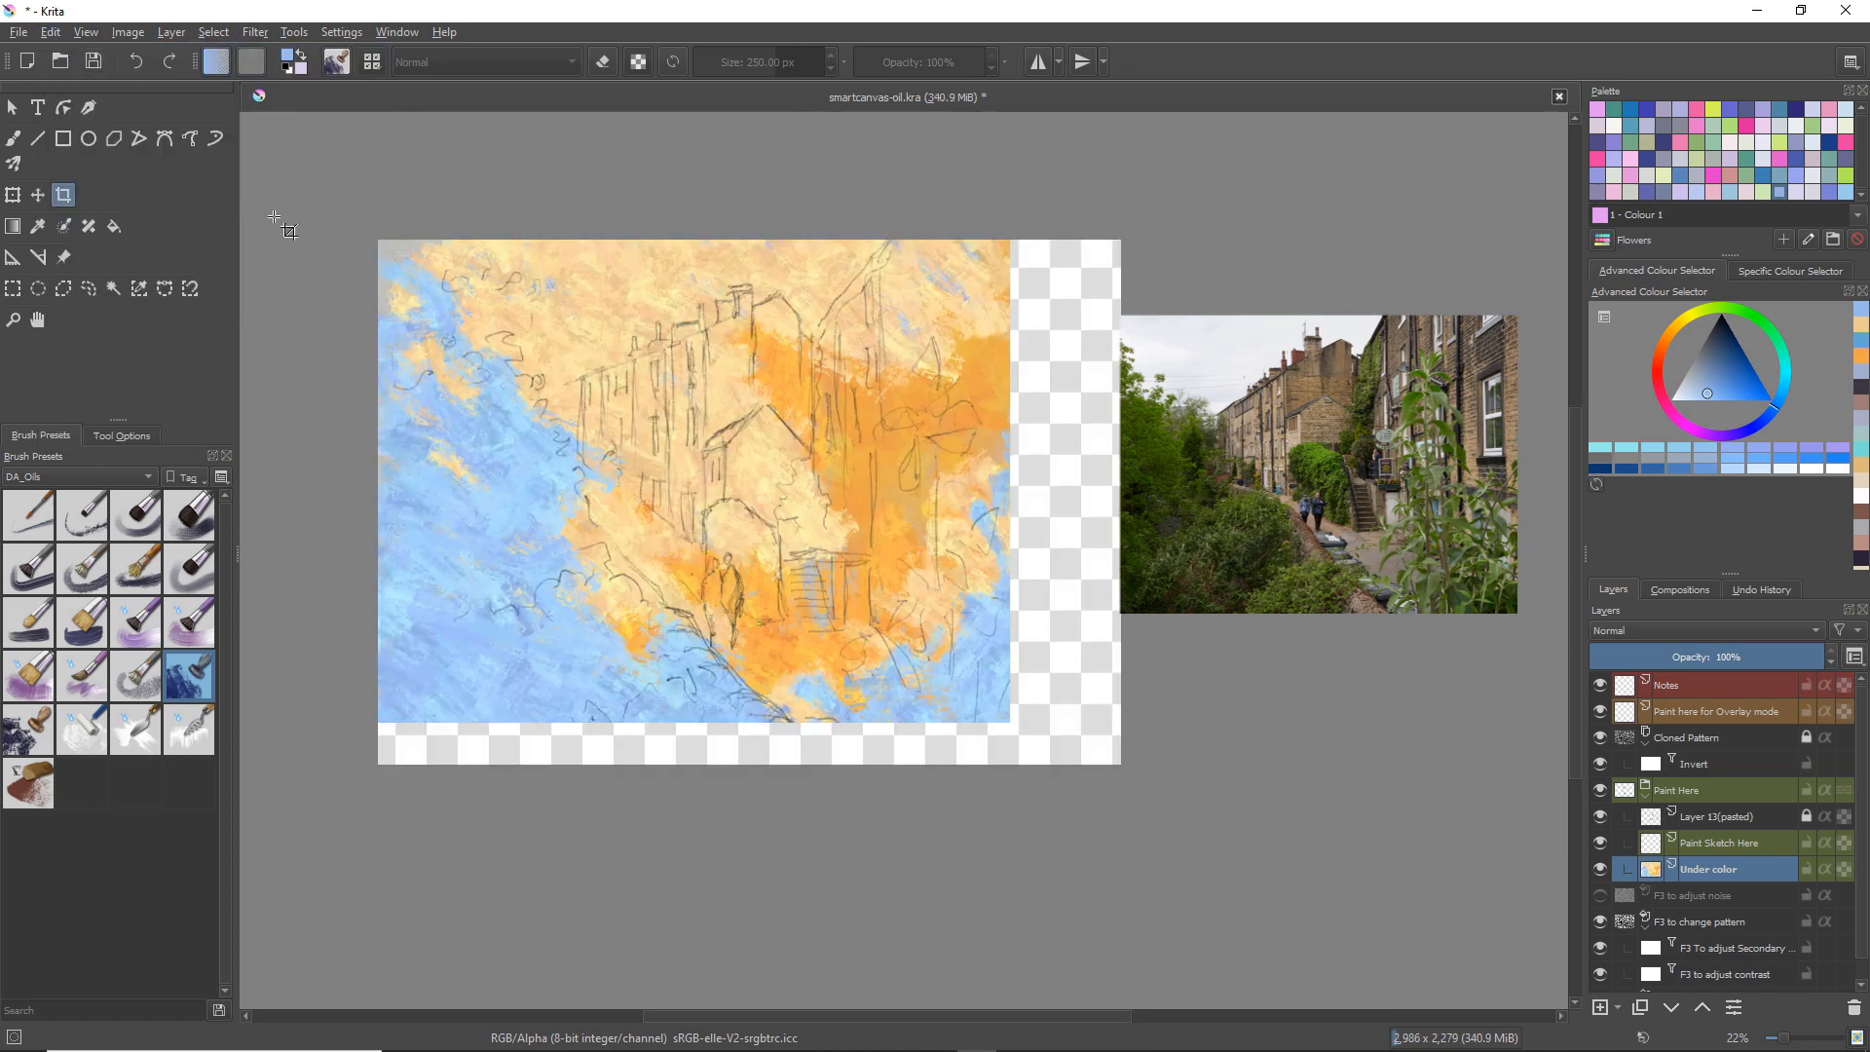
pyautogui.click(714, 397)
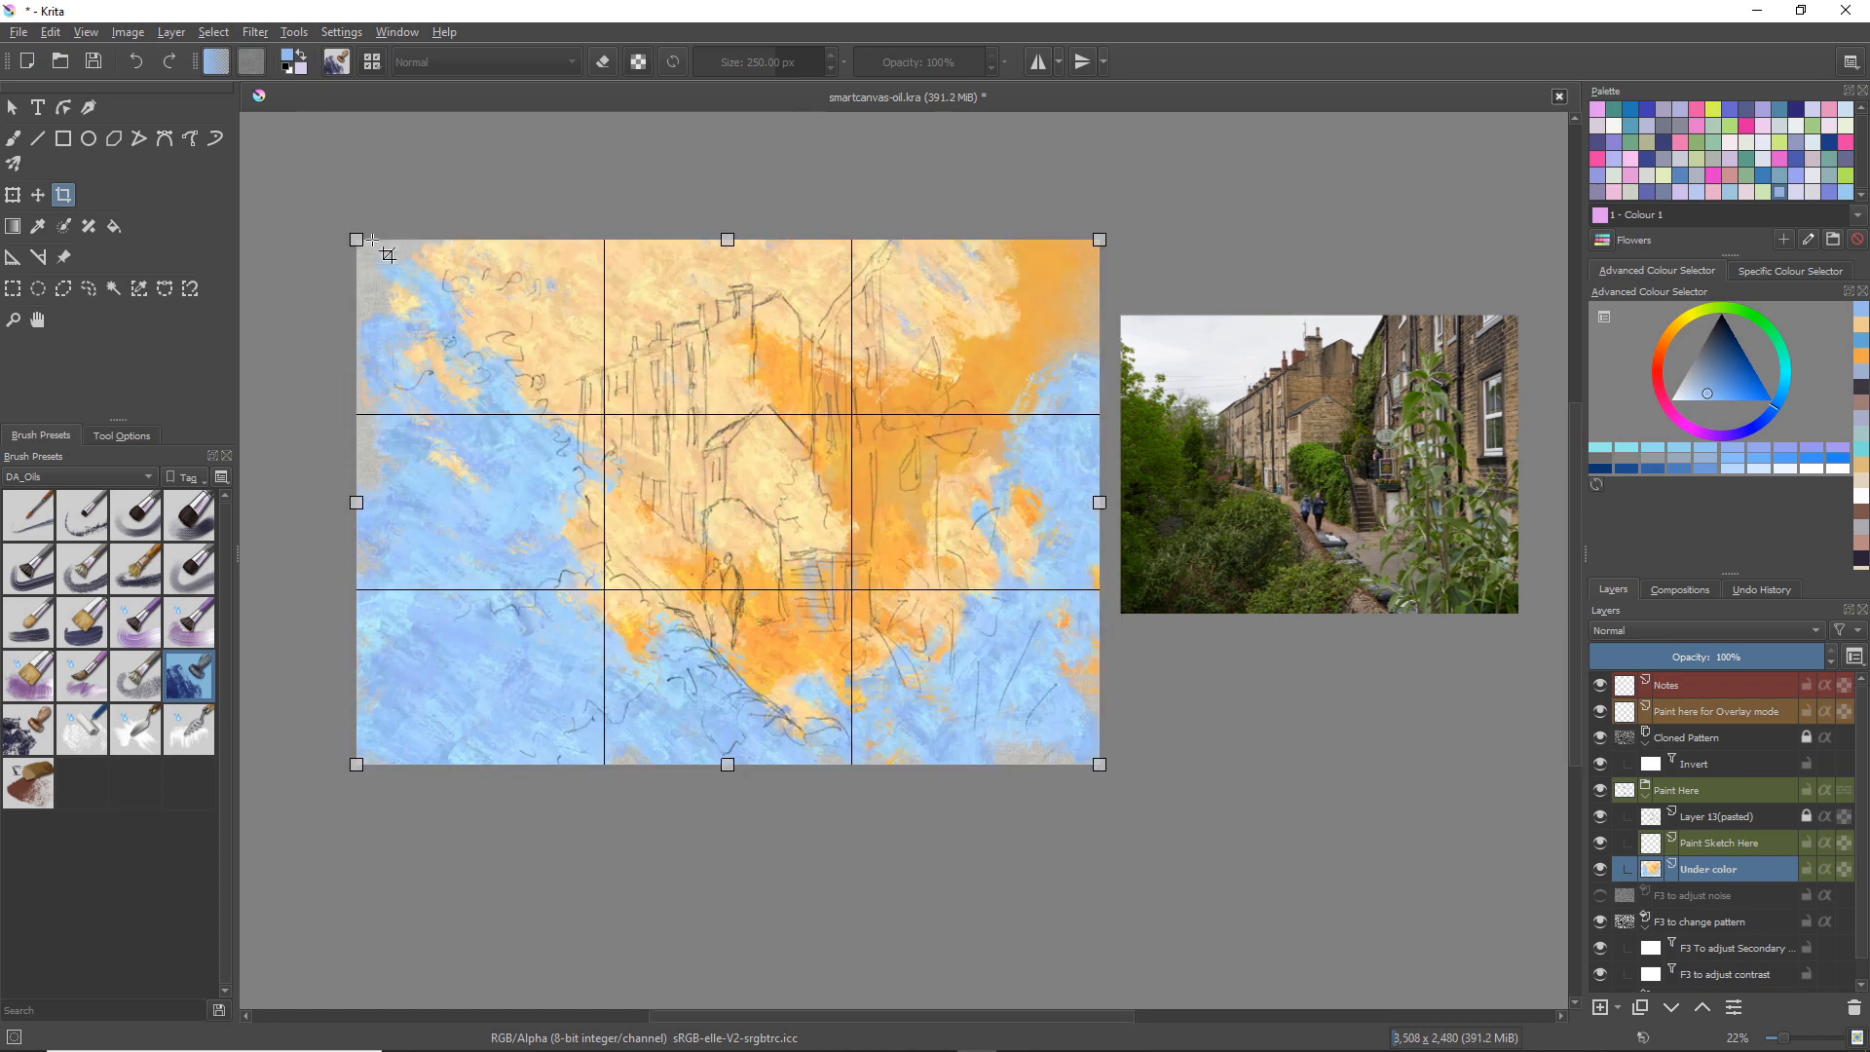
# Step: Return to the Freehand Brush and dab light blue over the tall plant in front of the right-hand building
pyautogui.click(13, 110)
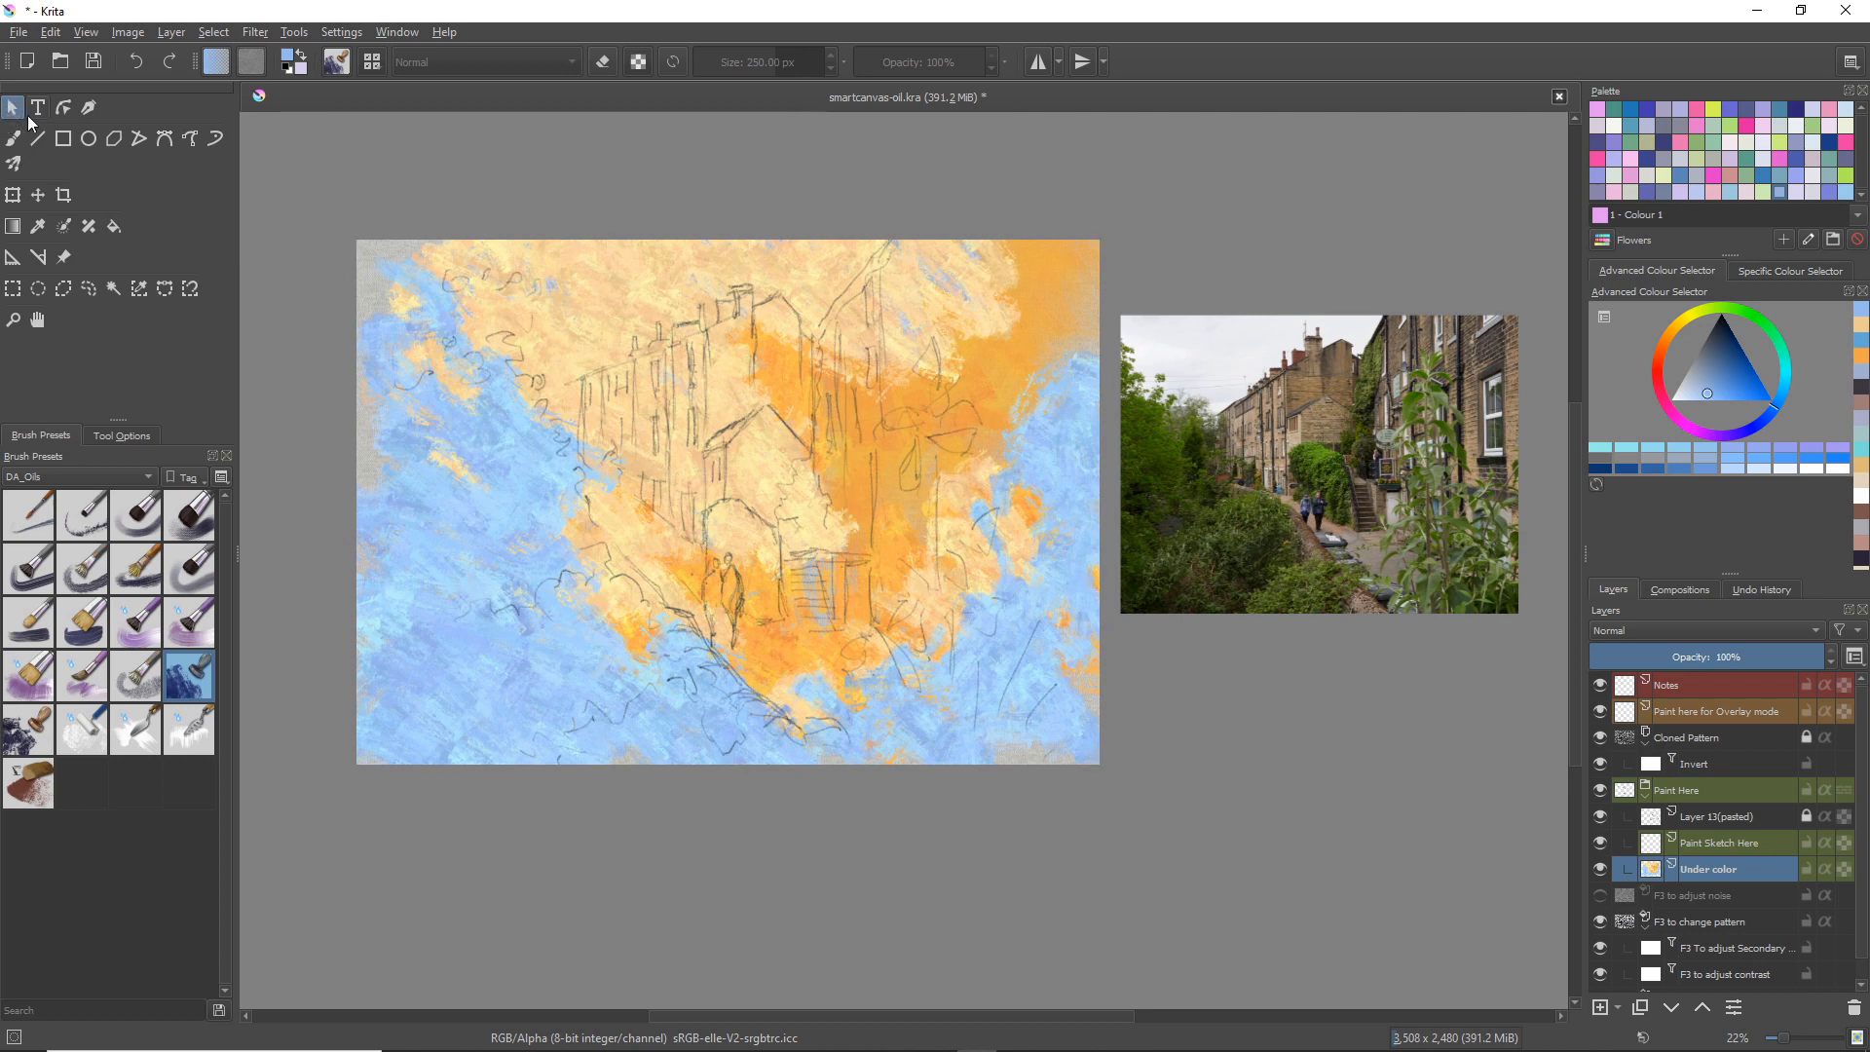
pyautogui.click(13, 138)
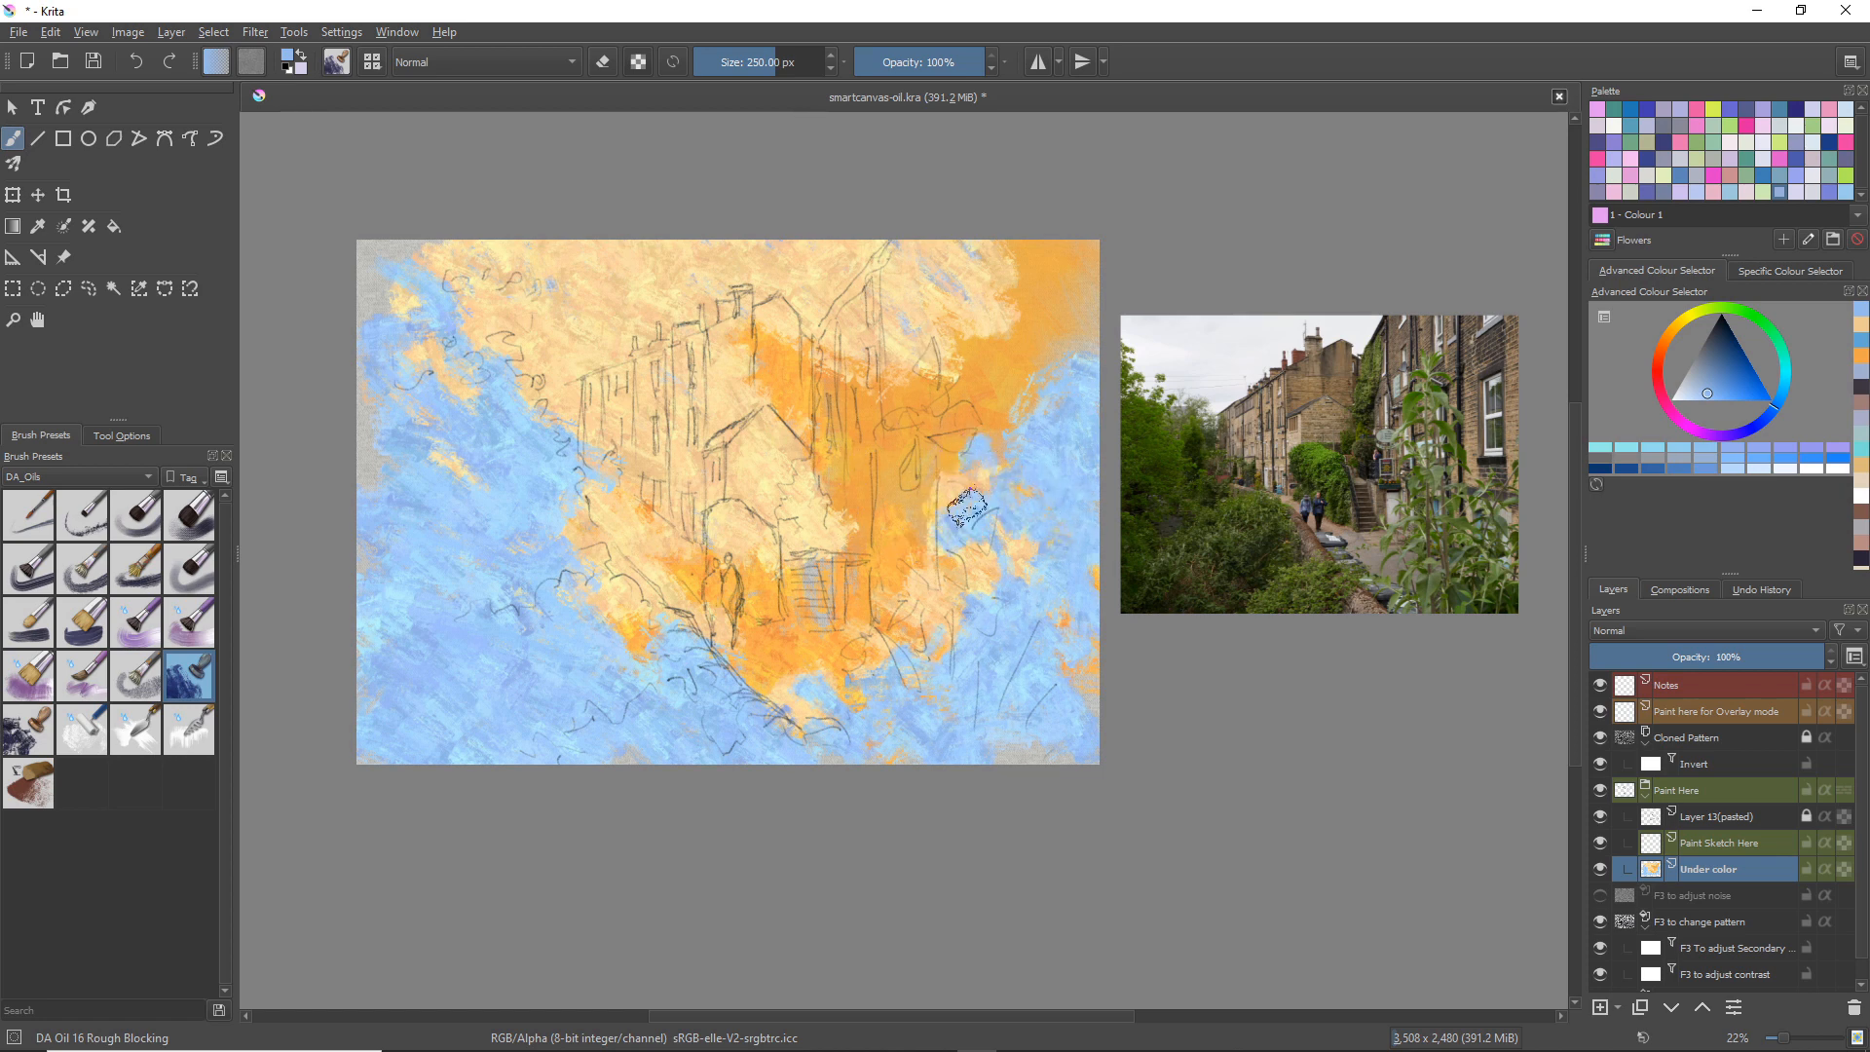
pyautogui.moveTo(953, 443)
pyautogui.mouseDown()
pyautogui.moveTo(929, 364)
pyautogui.moveTo(902, 435)
pyautogui.moveTo(956, 531)
pyautogui.mouseUp()
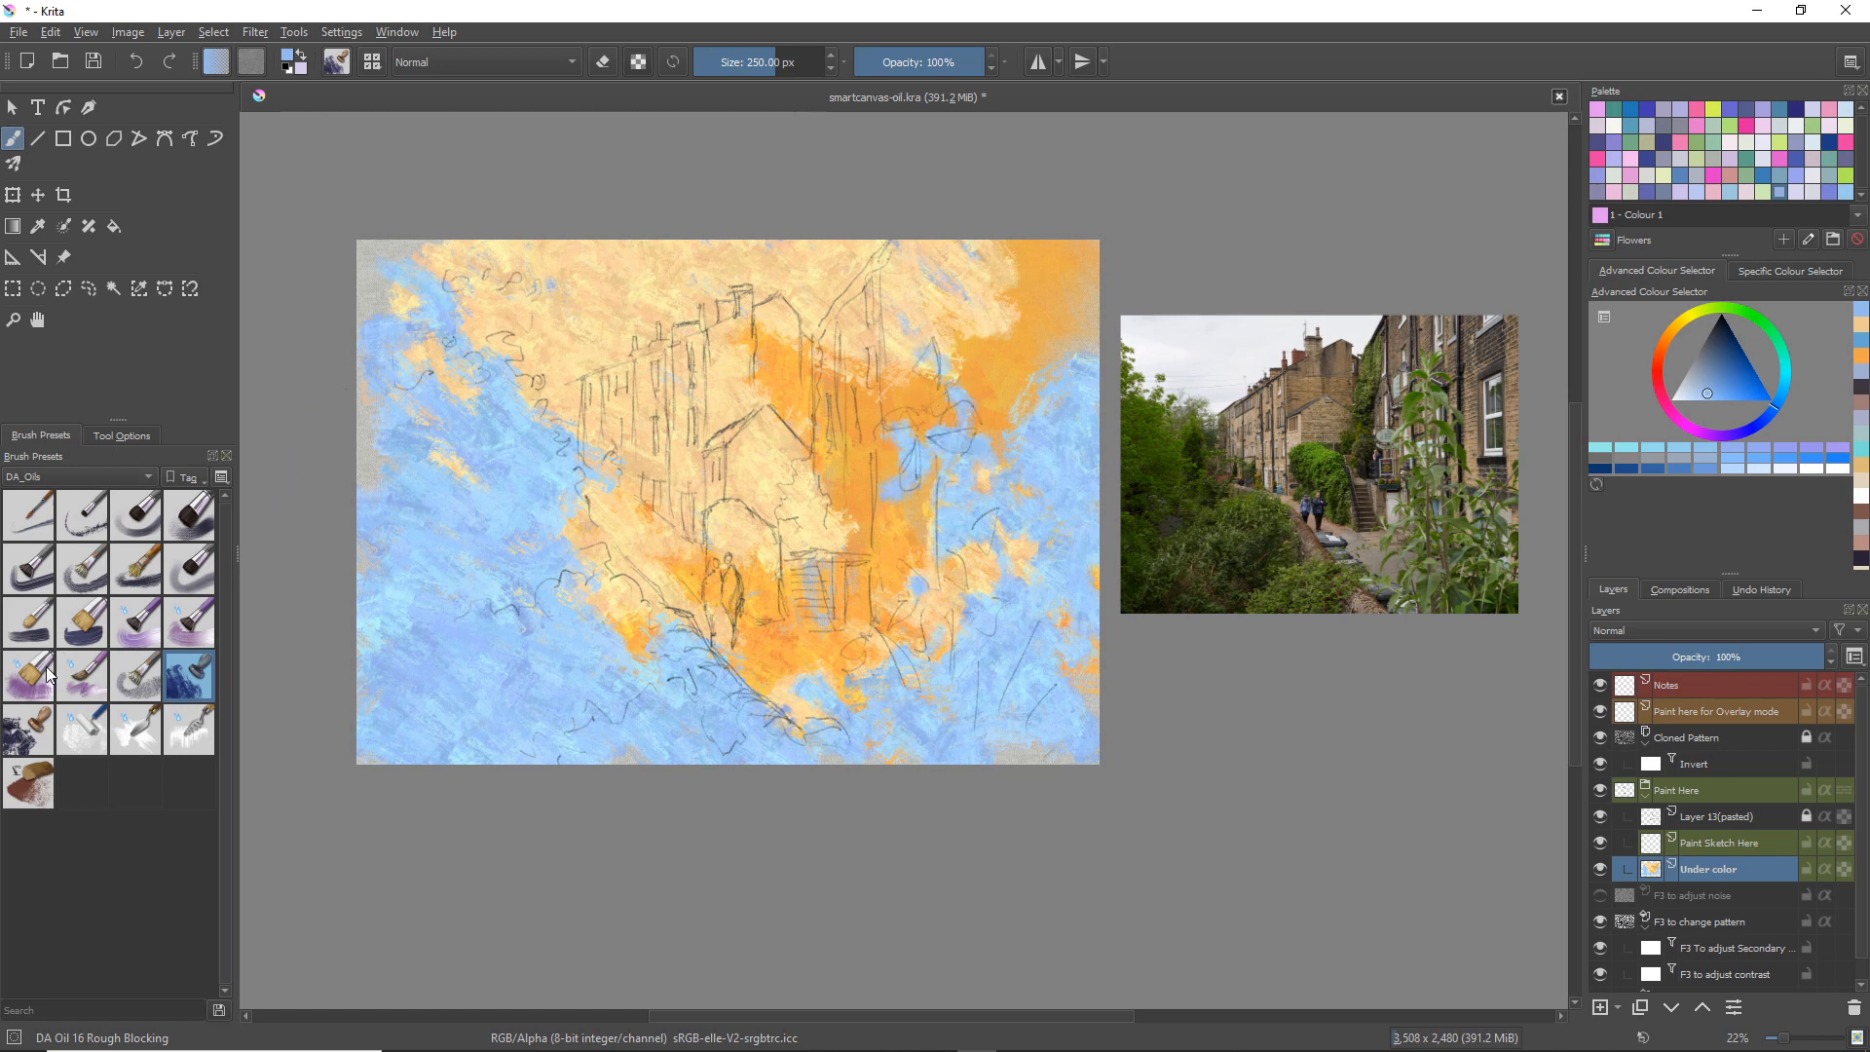
# Step: Smear the boundaries between the blue and orange areas and the bare left-hand corners with DA Oil 19 Palette Knife
pyautogui.click(135, 728)
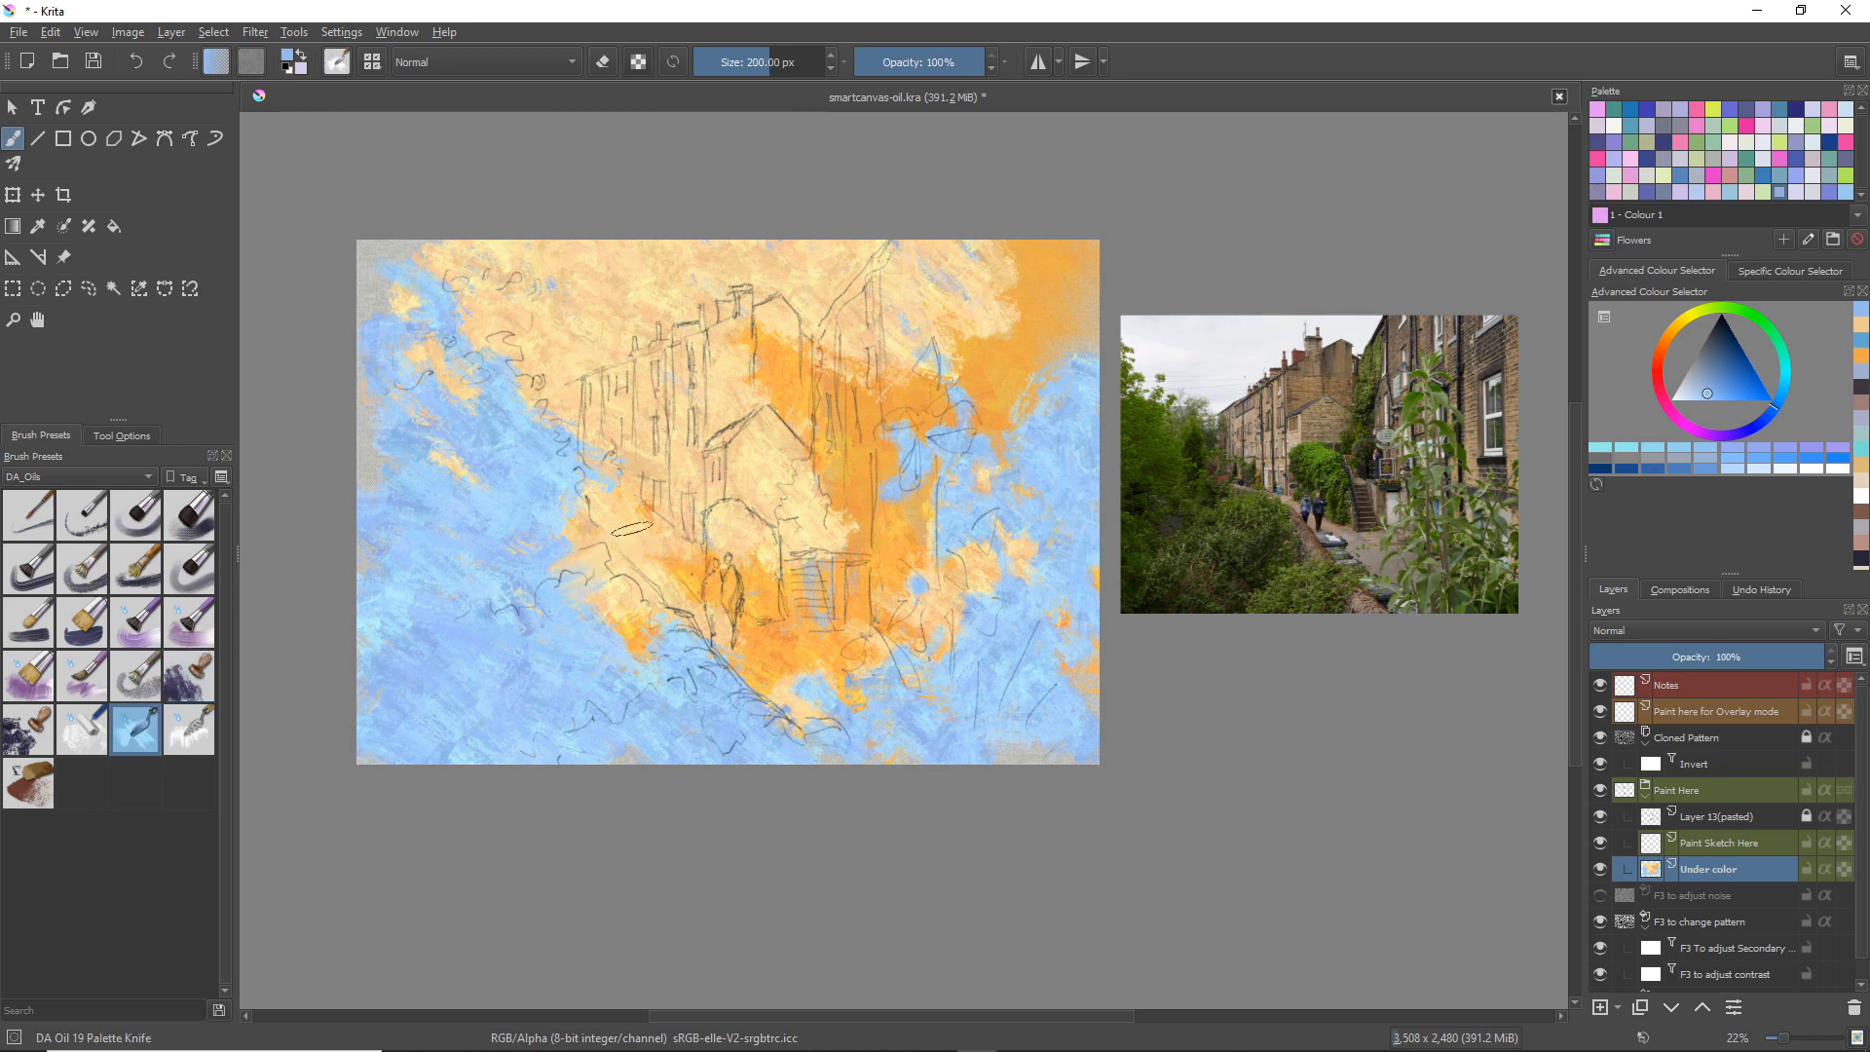
pyautogui.moveTo(516, 401); pyautogui.dragTo(558, 462)
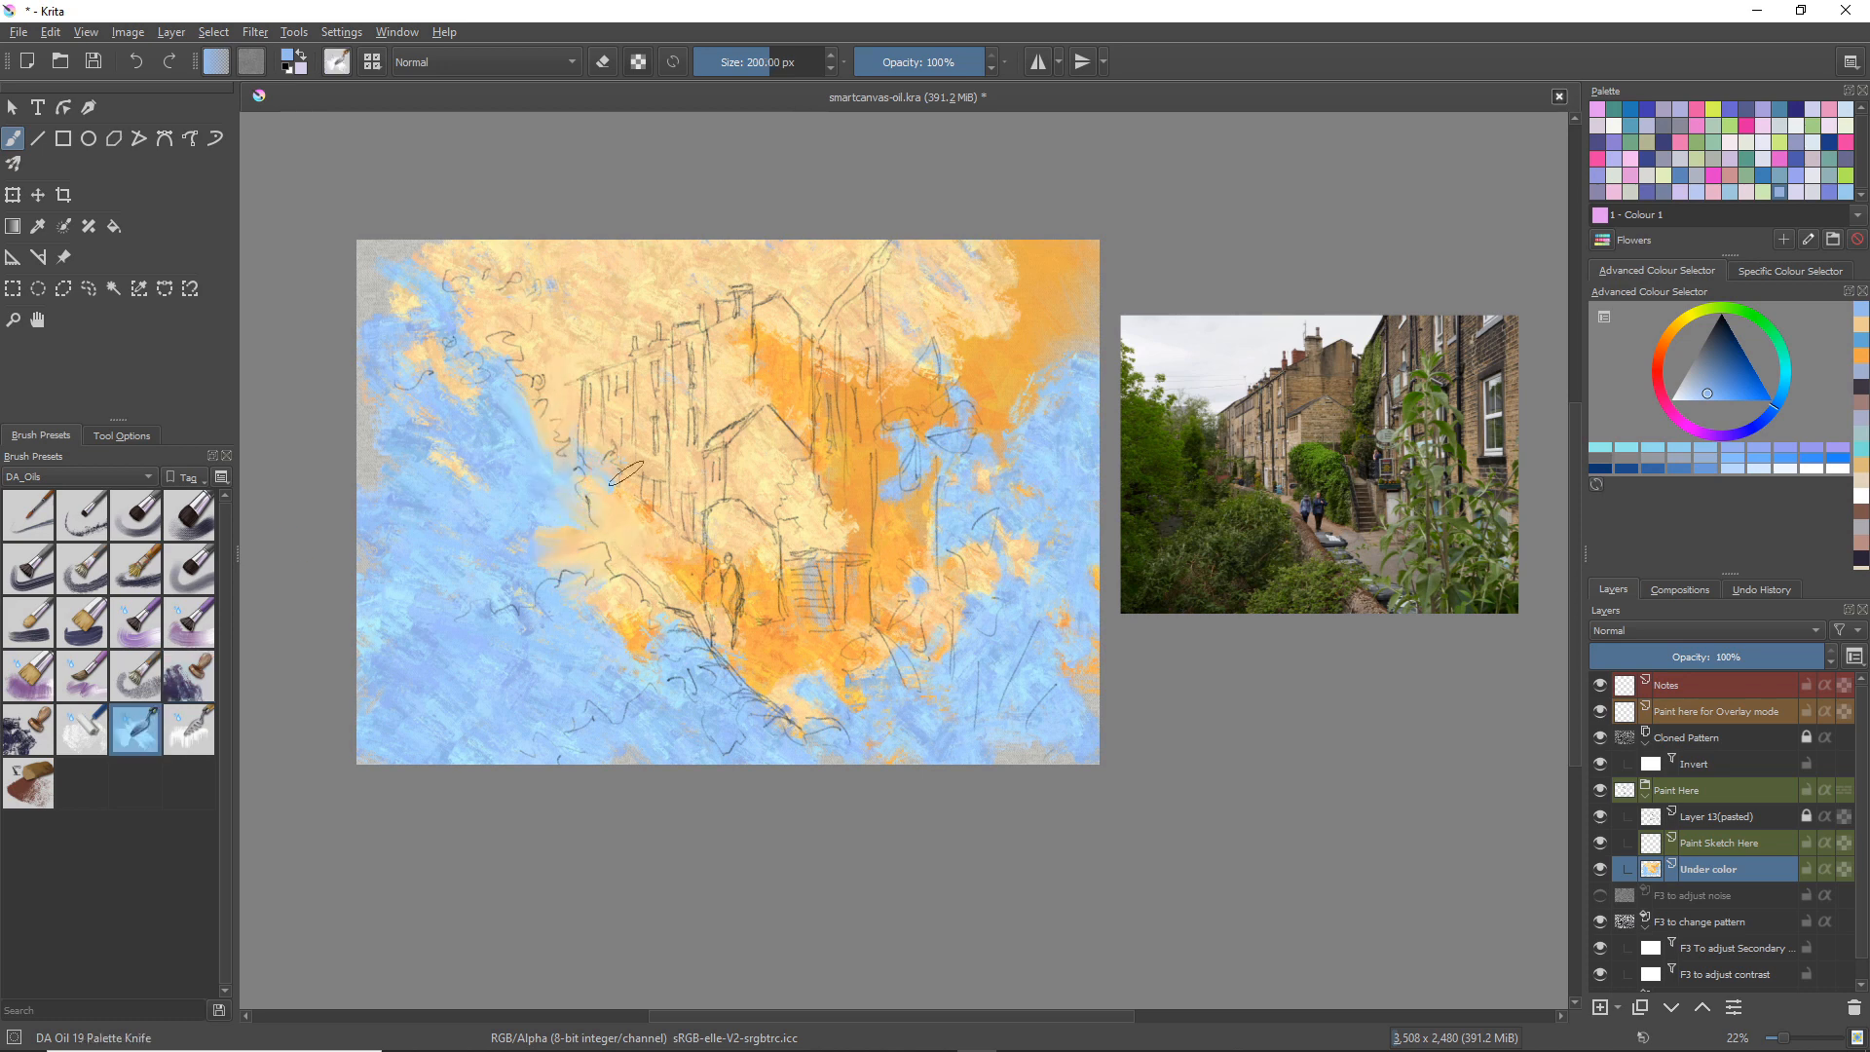
pyautogui.moveTo(444, 343); pyautogui.dragTo(358, 247)
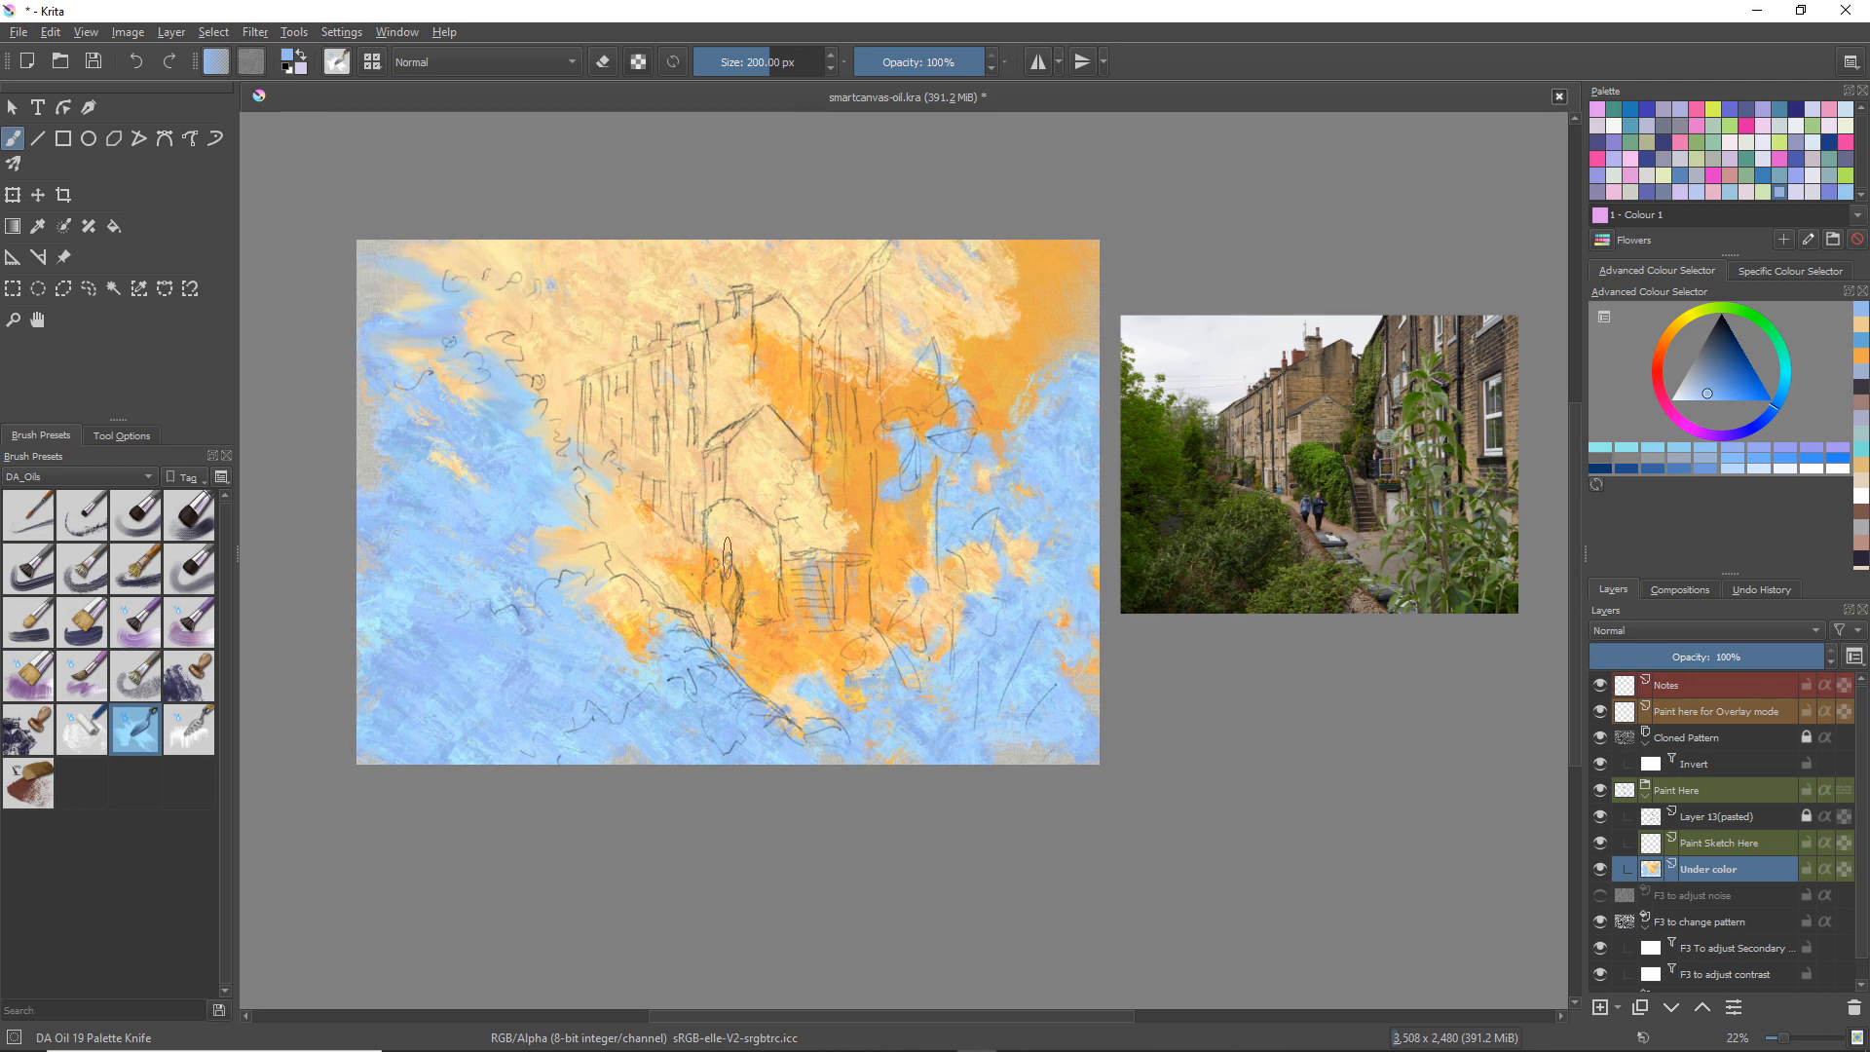
pyautogui.moveTo(888, 644)
pyautogui.mouseDown()
pyautogui.moveTo(895, 542)
pyautogui.moveTo(955, 565)
pyautogui.mouseUp()
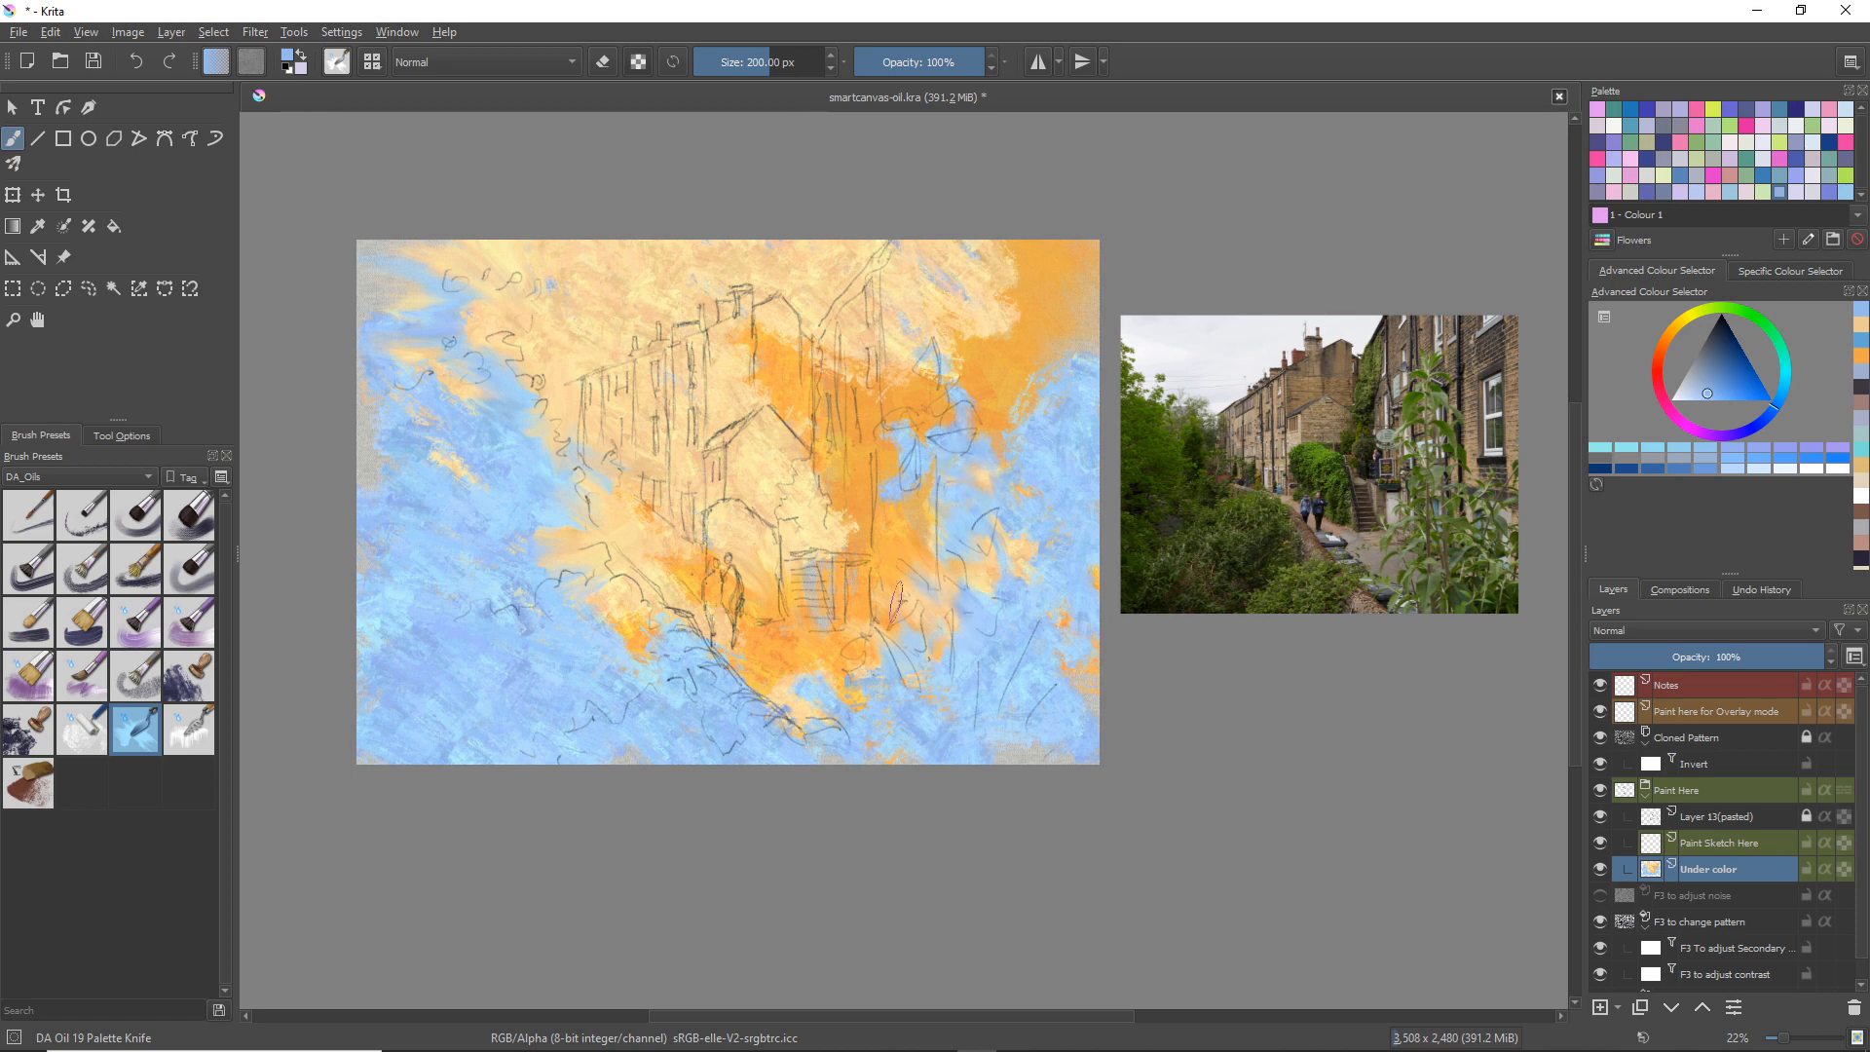
pyautogui.moveTo(853, 683); pyautogui.dragTo(801, 733)
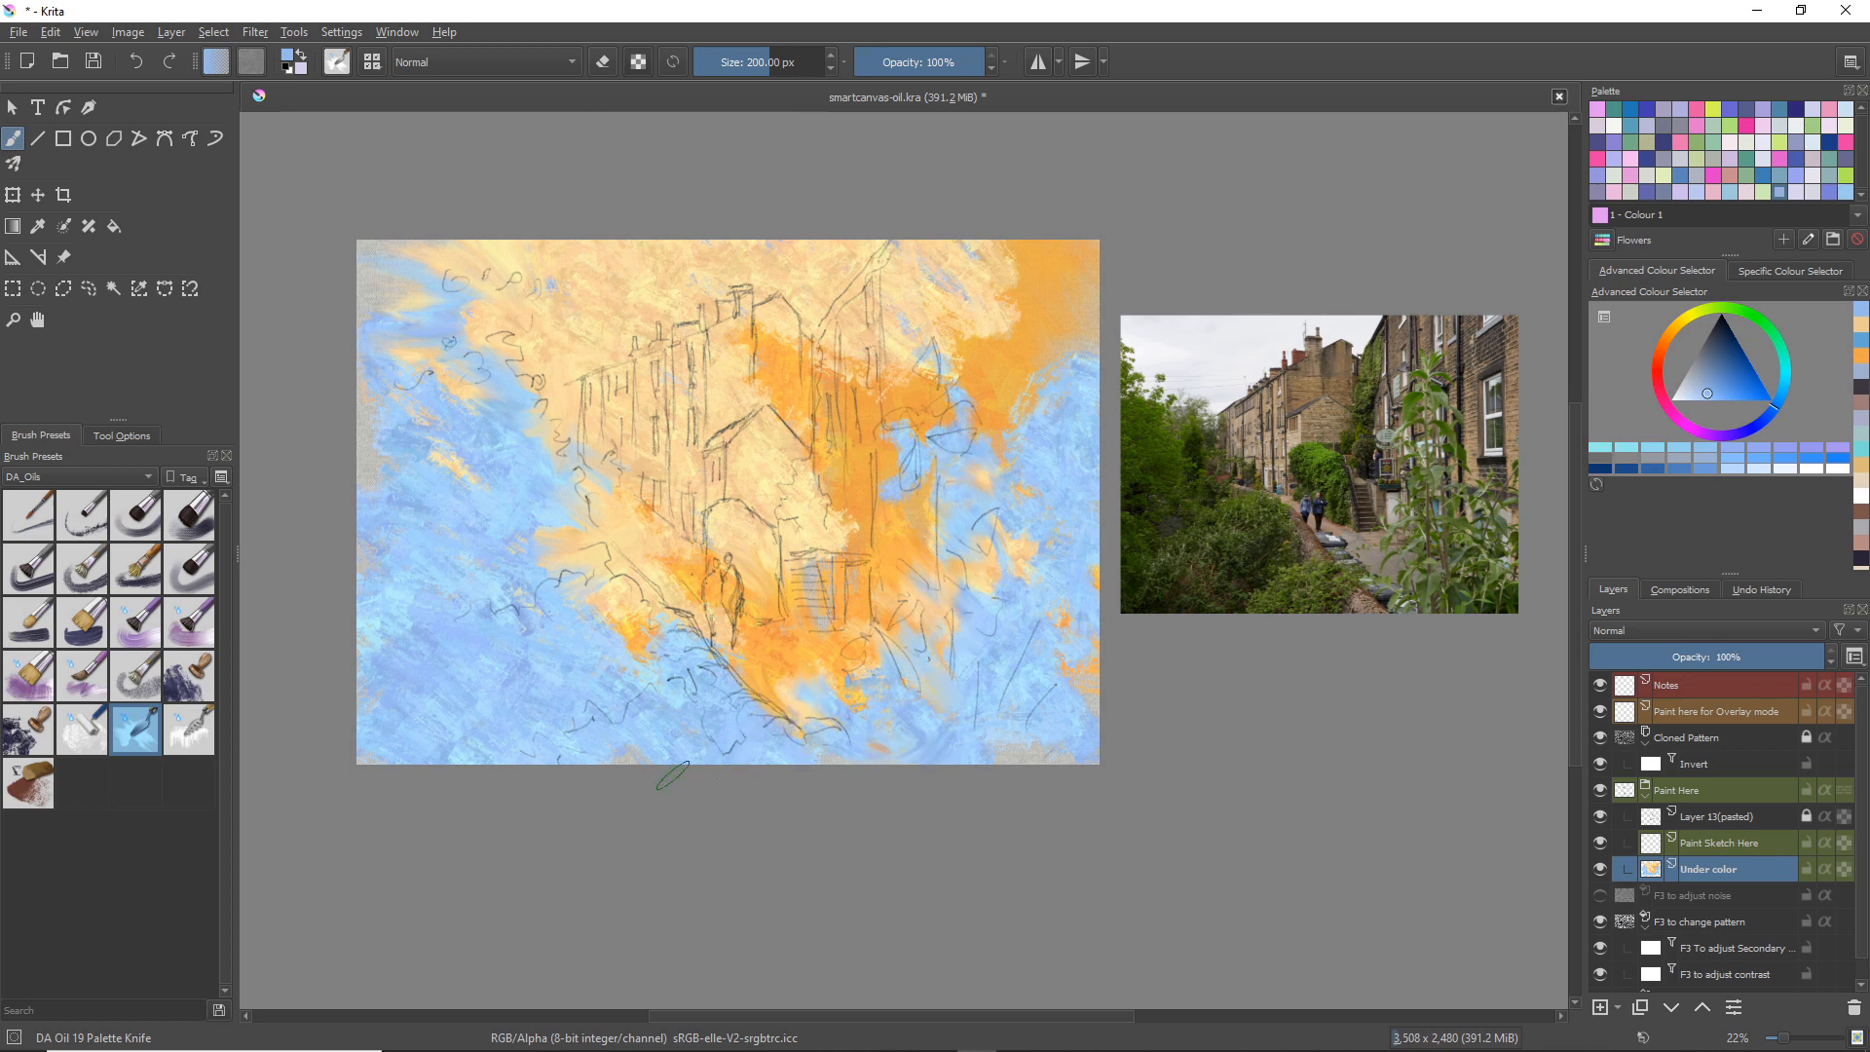
pyautogui.moveTo(611, 609); pyautogui.dragTo(660, 688)
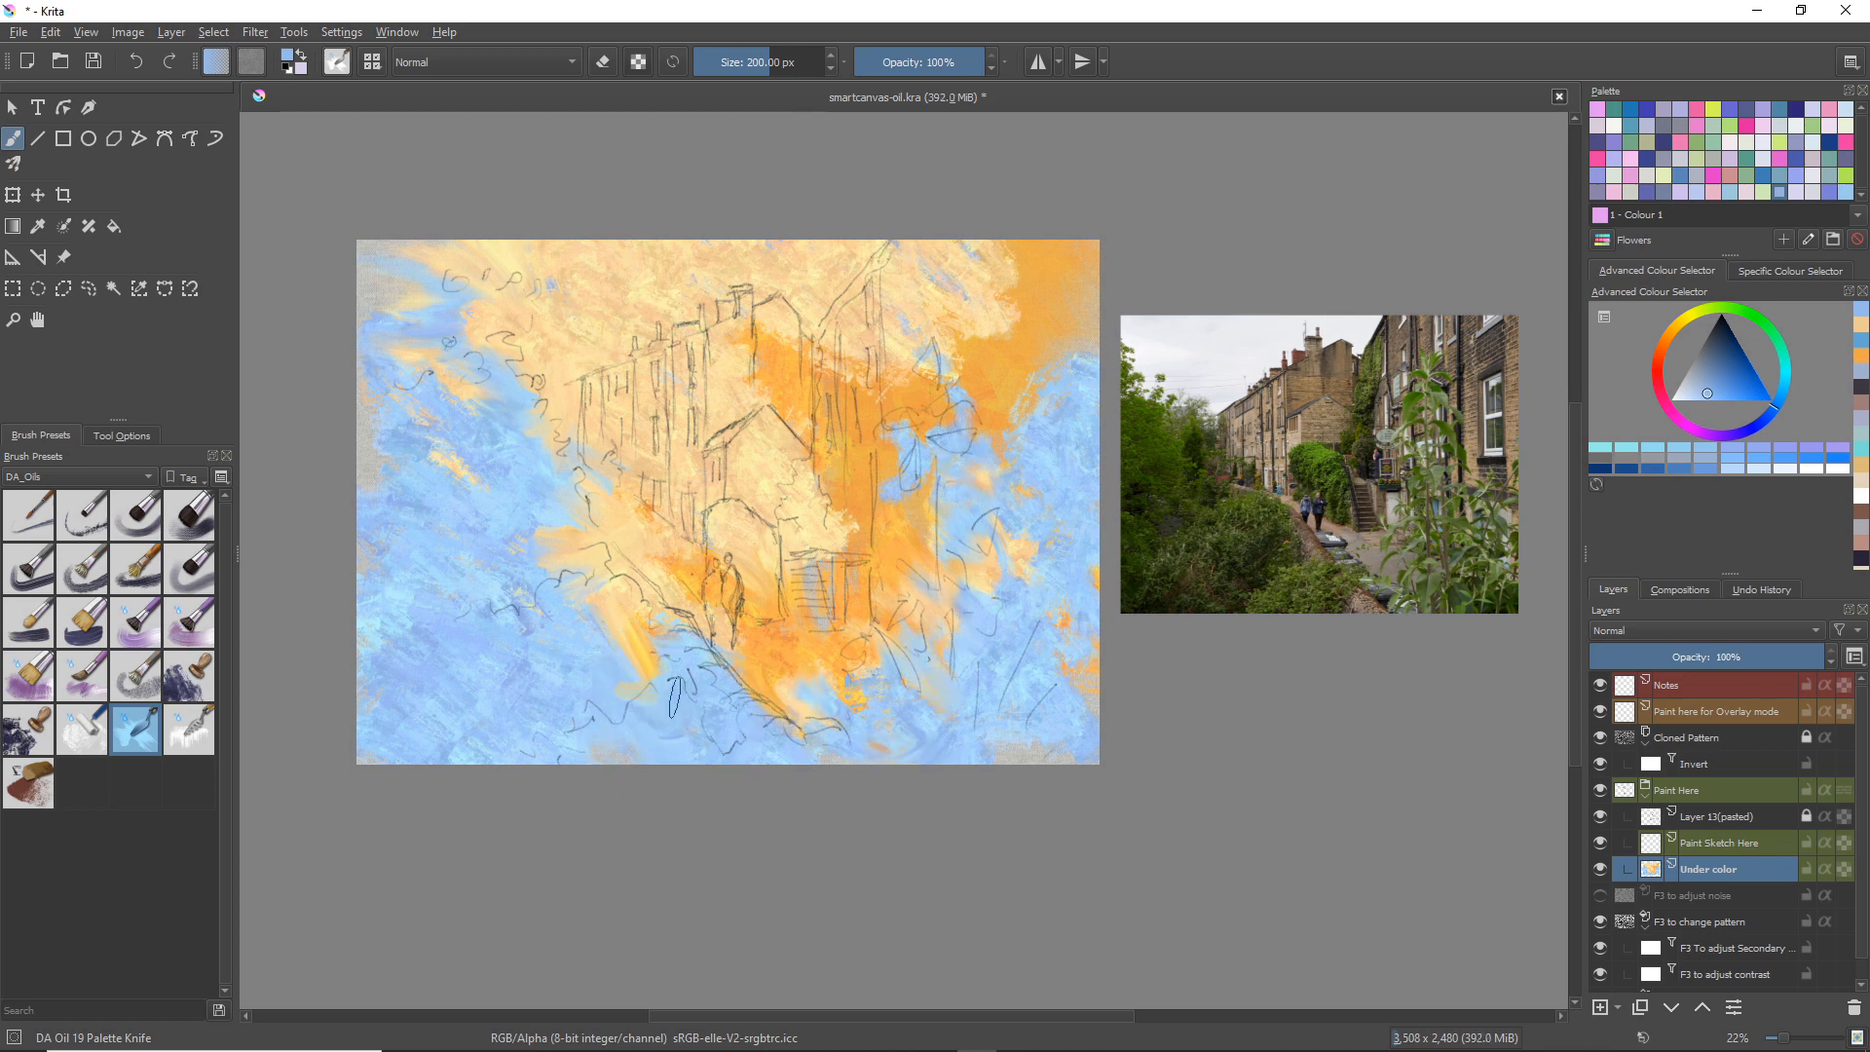
pyautogui.moveTo(594, 602); pyautogui.dragTo(617, 725)
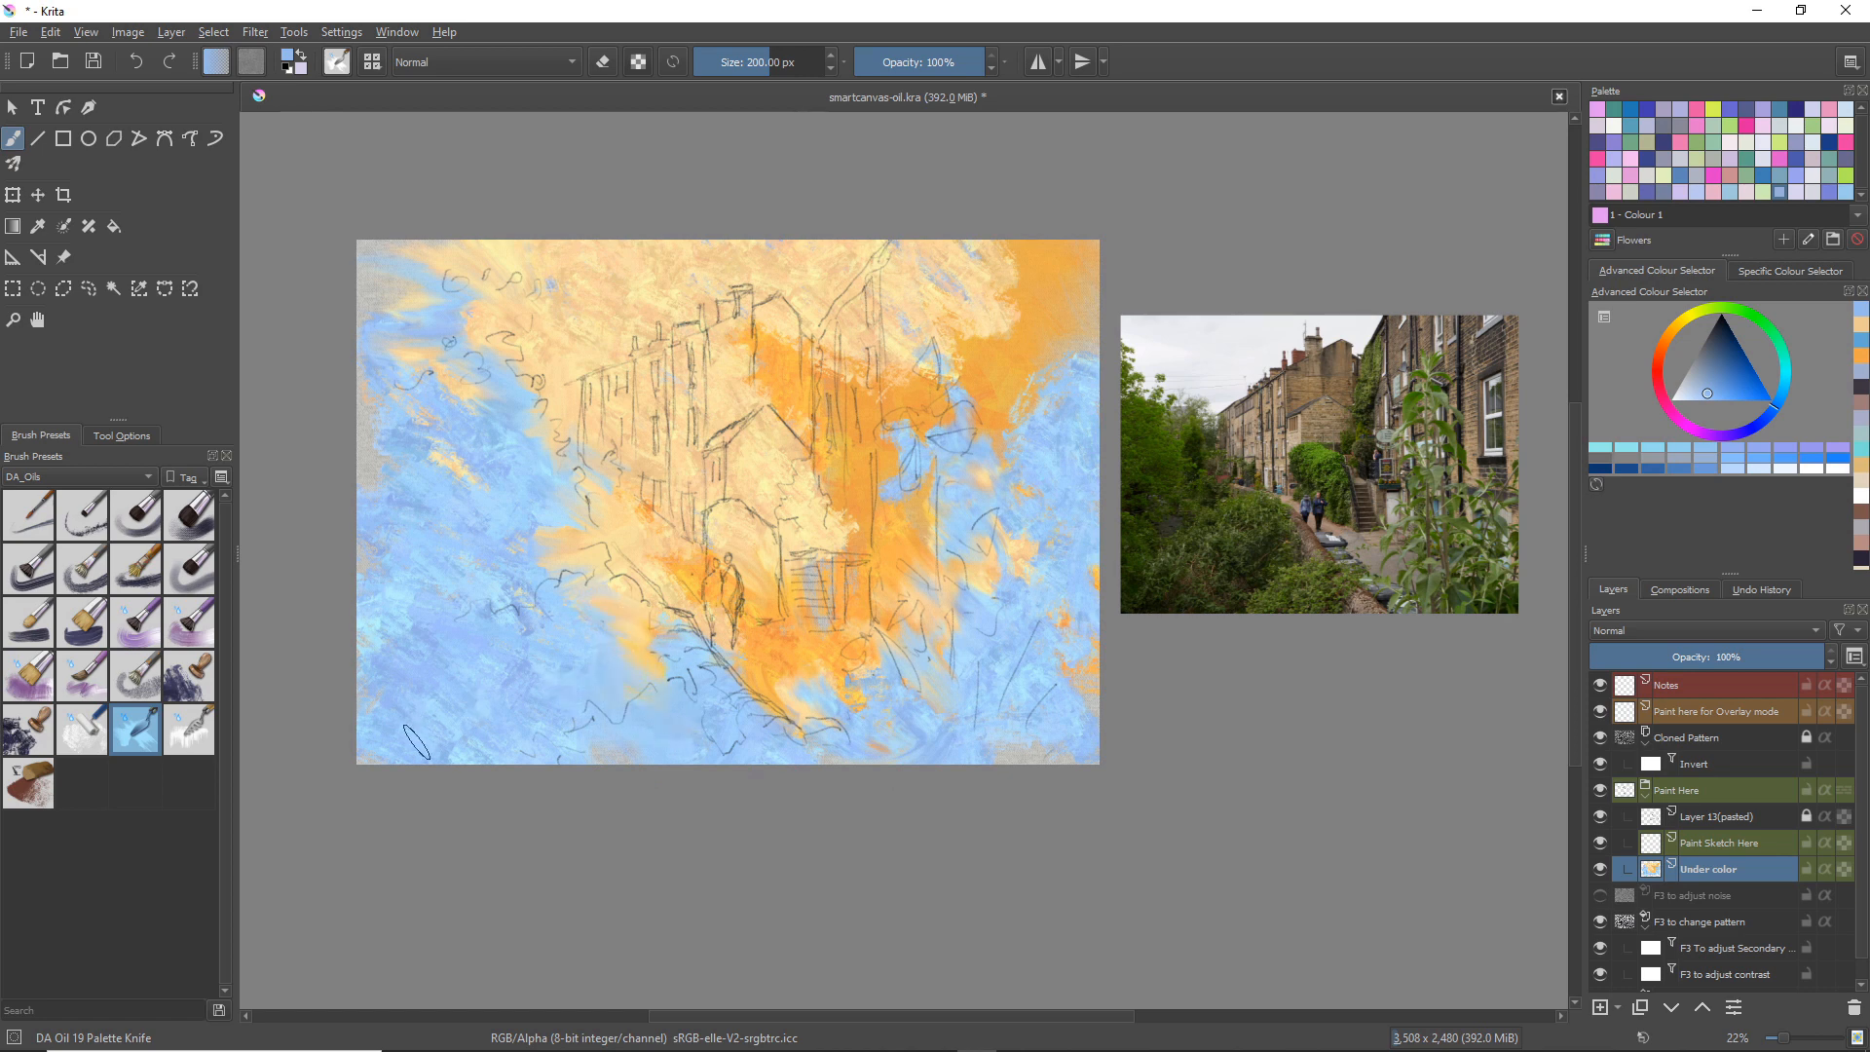
pyautogui.moveTo(360, 711)
pyautogui.mouseDown()
pyautogui.moveTo(407, 692)
pyautogui.moveTo(365, 584)
pyautogui.mouseUp()
pyautogui.rightClick(380, 409)
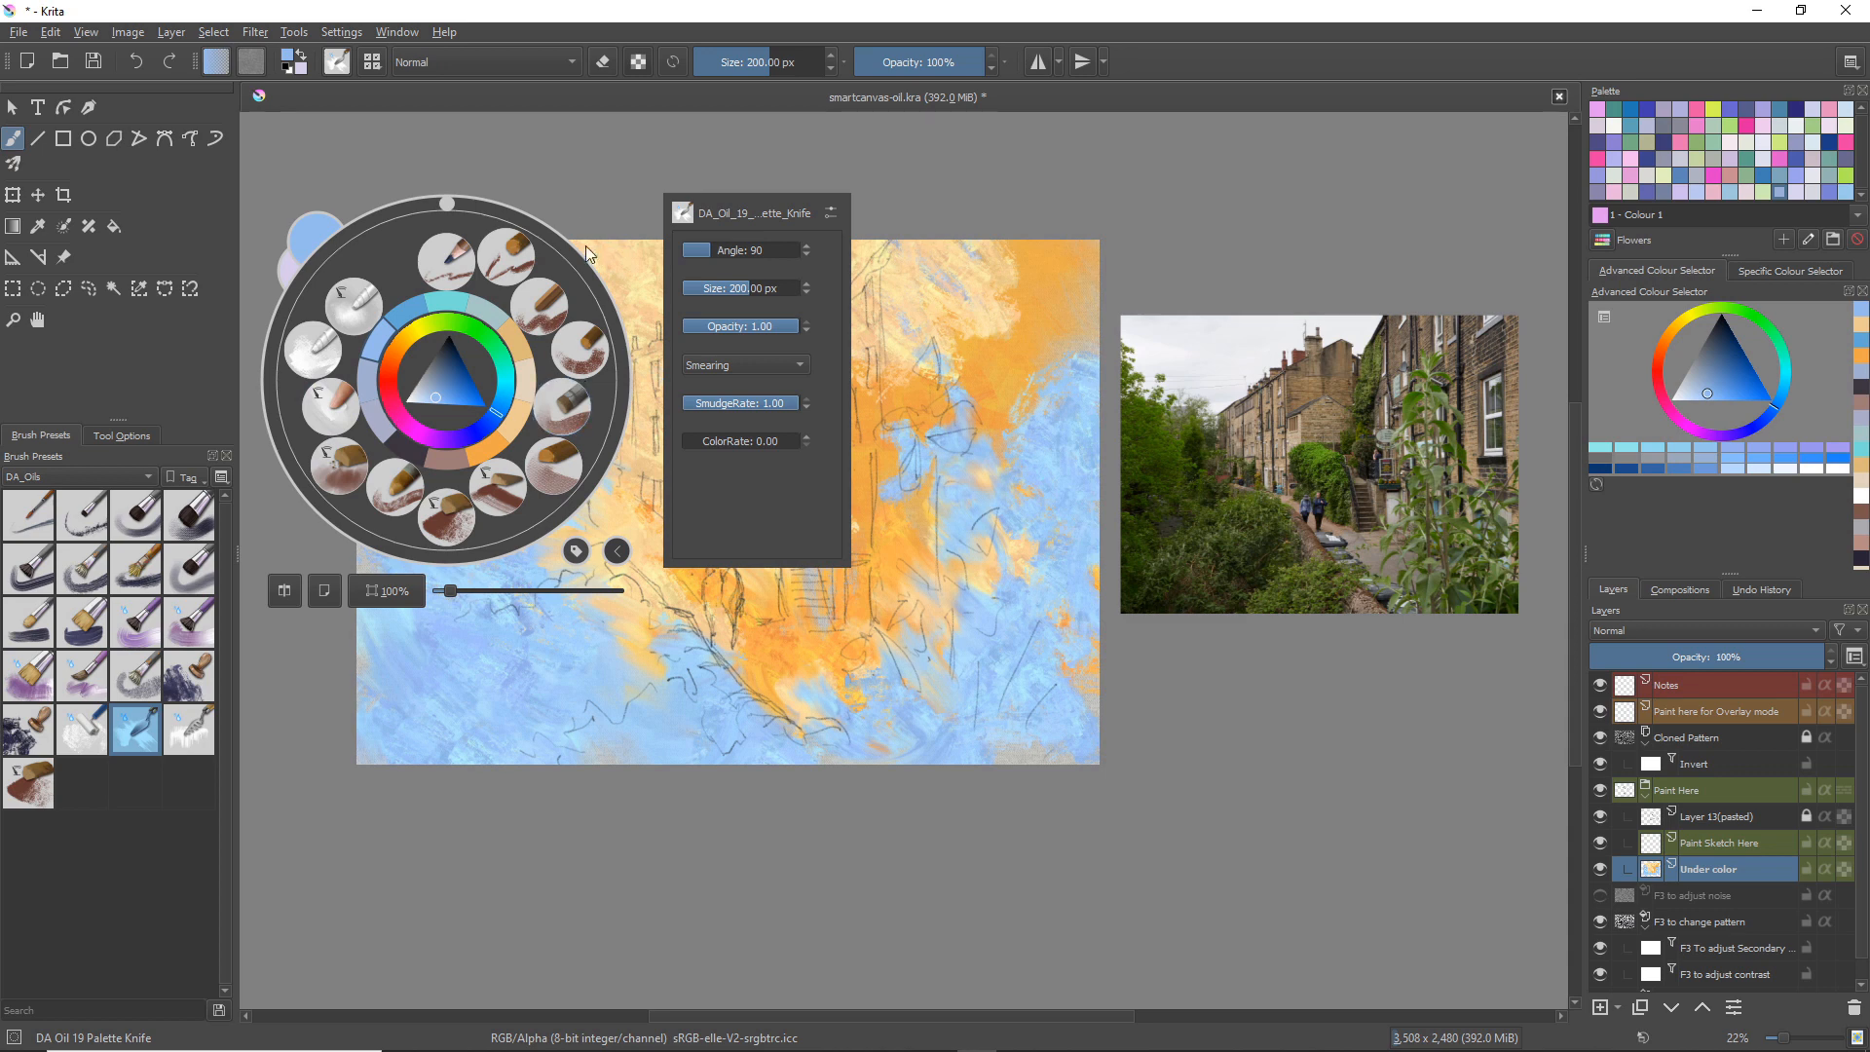
pyautogui.click(547, 181)
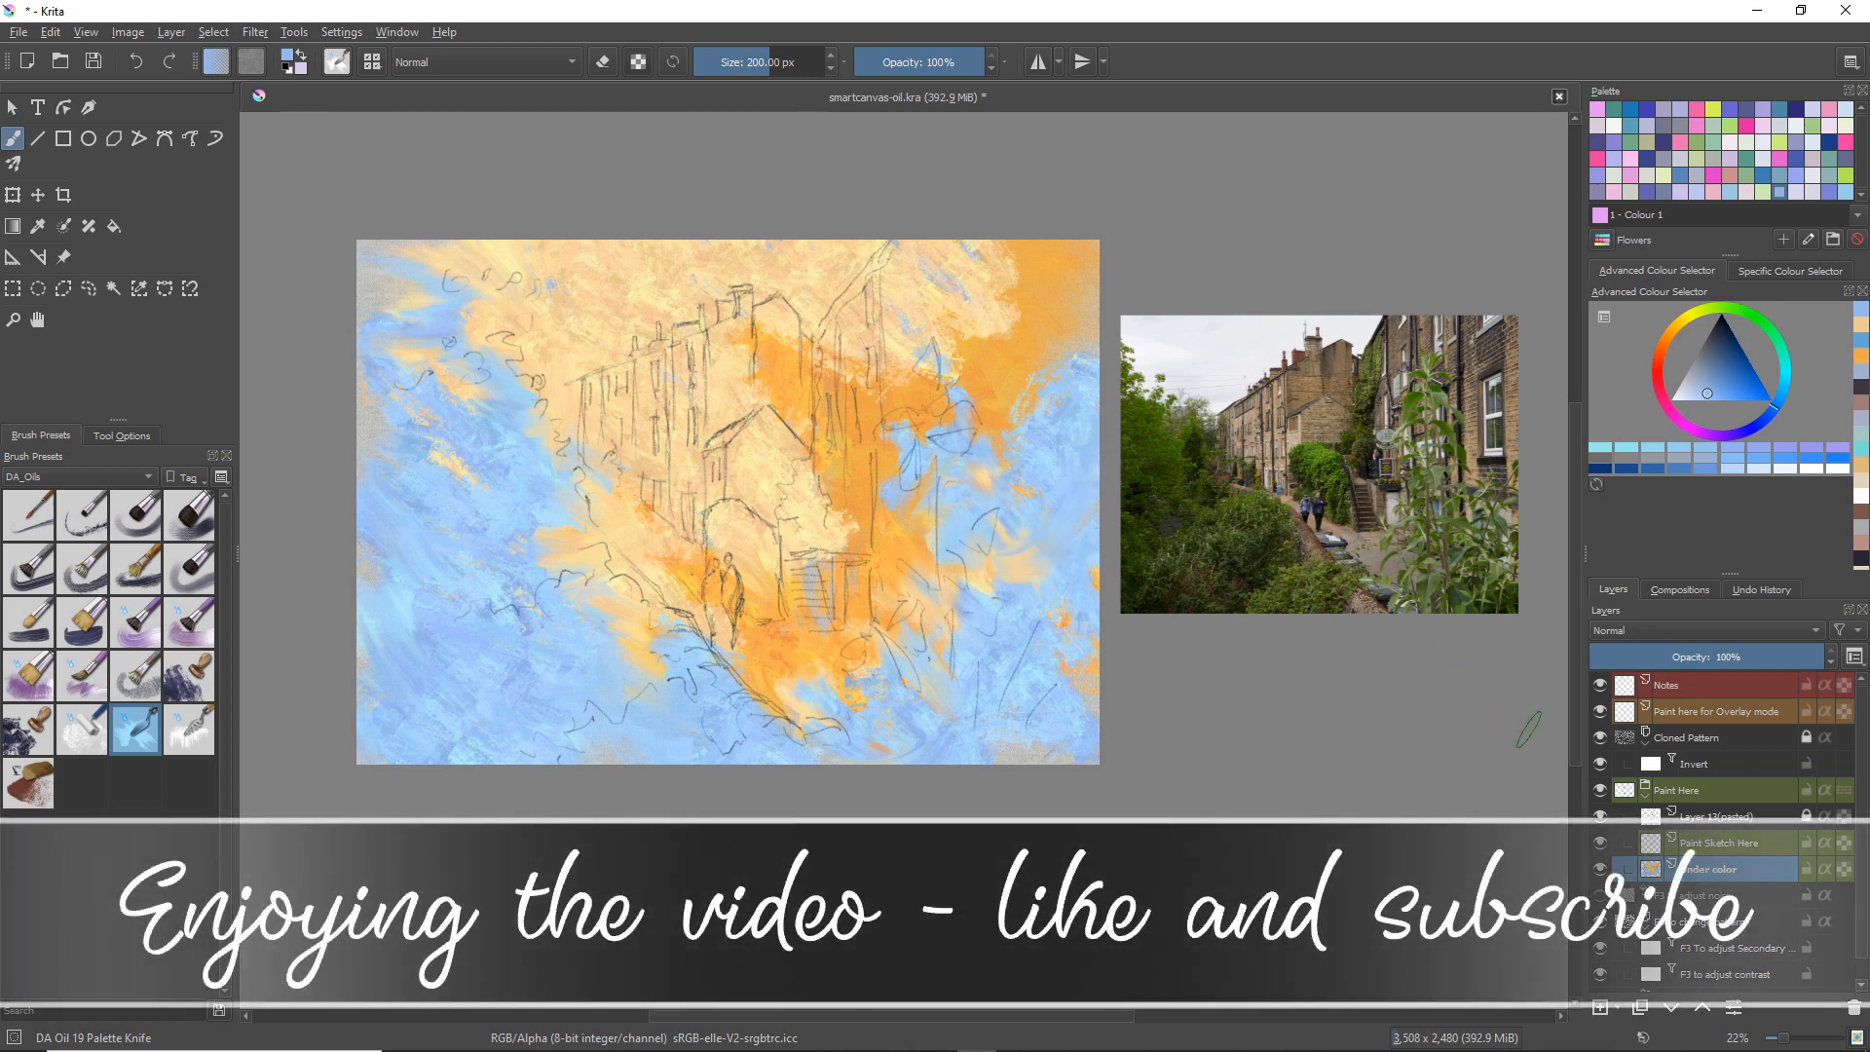
# Step: On the Paint Sketch Here layer, paint a pale grey-blue sky patch between the two roofs with DA Oil 04 Fine bristles
pyautogui.click(1701, 821)
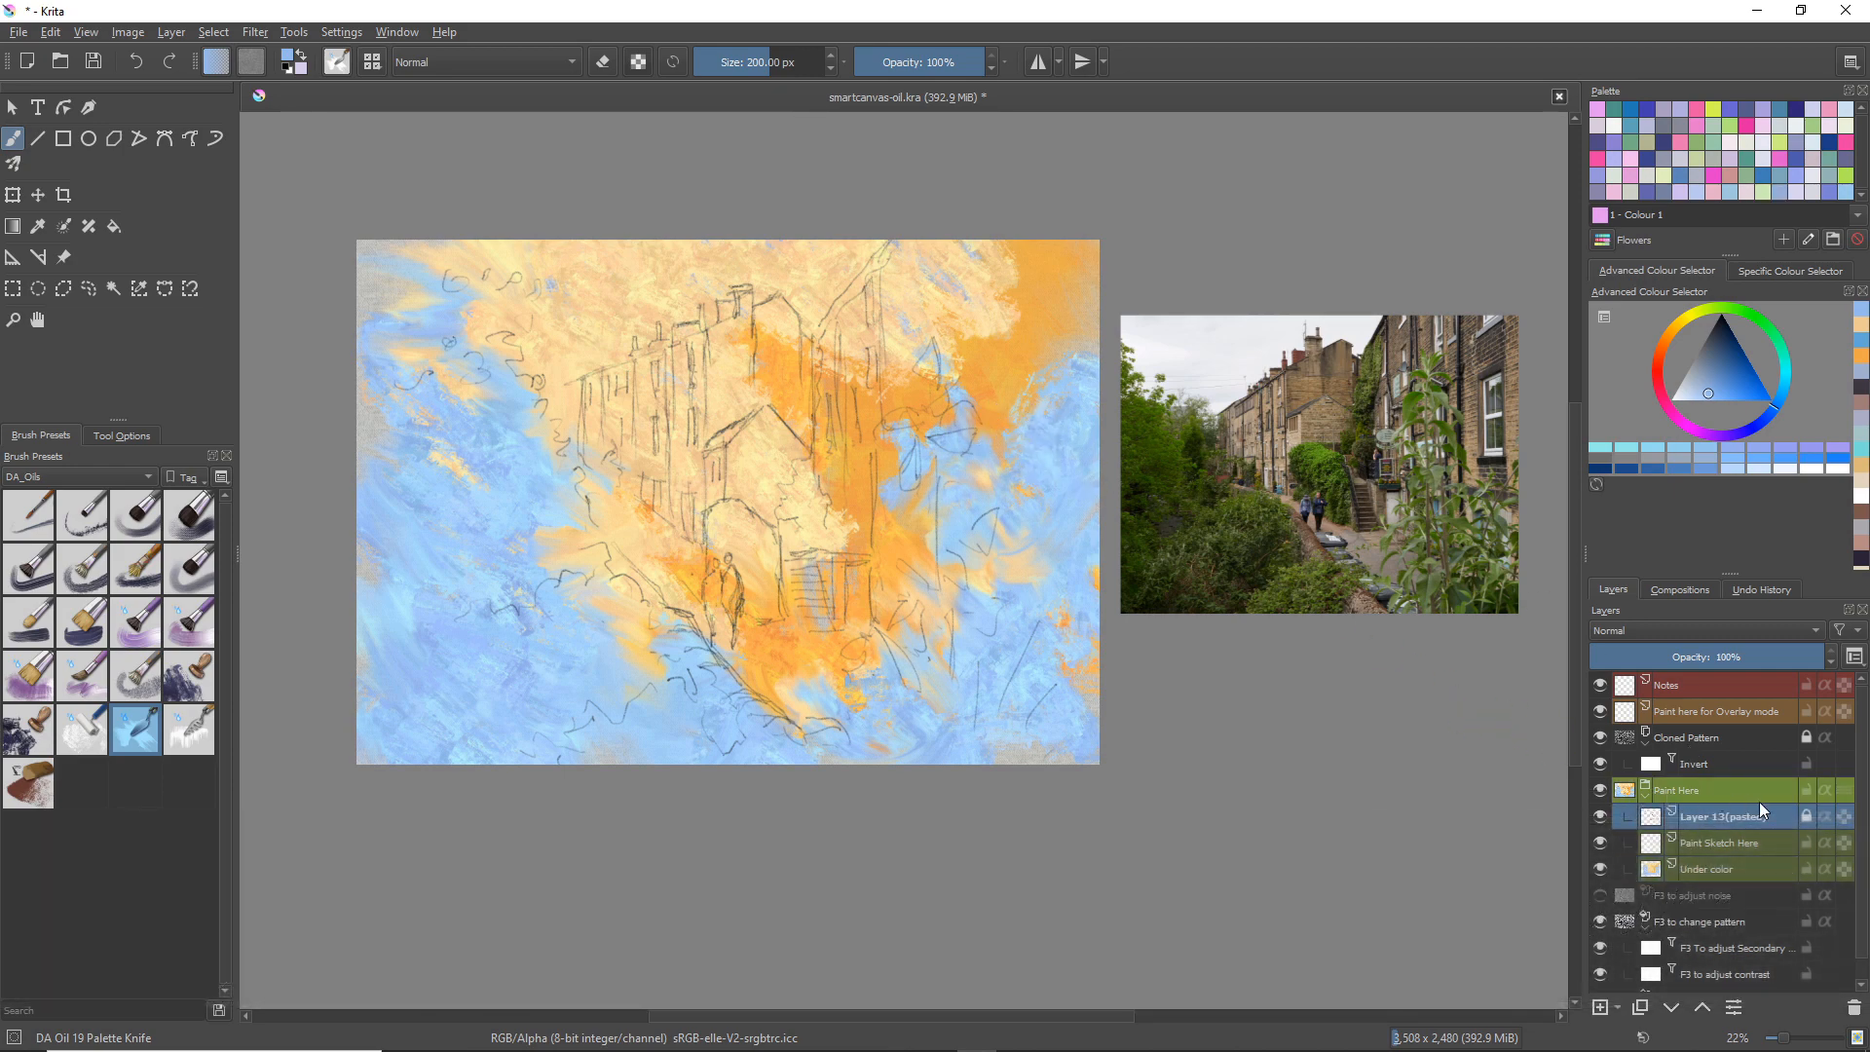
pyautogui.click(1724, 844)
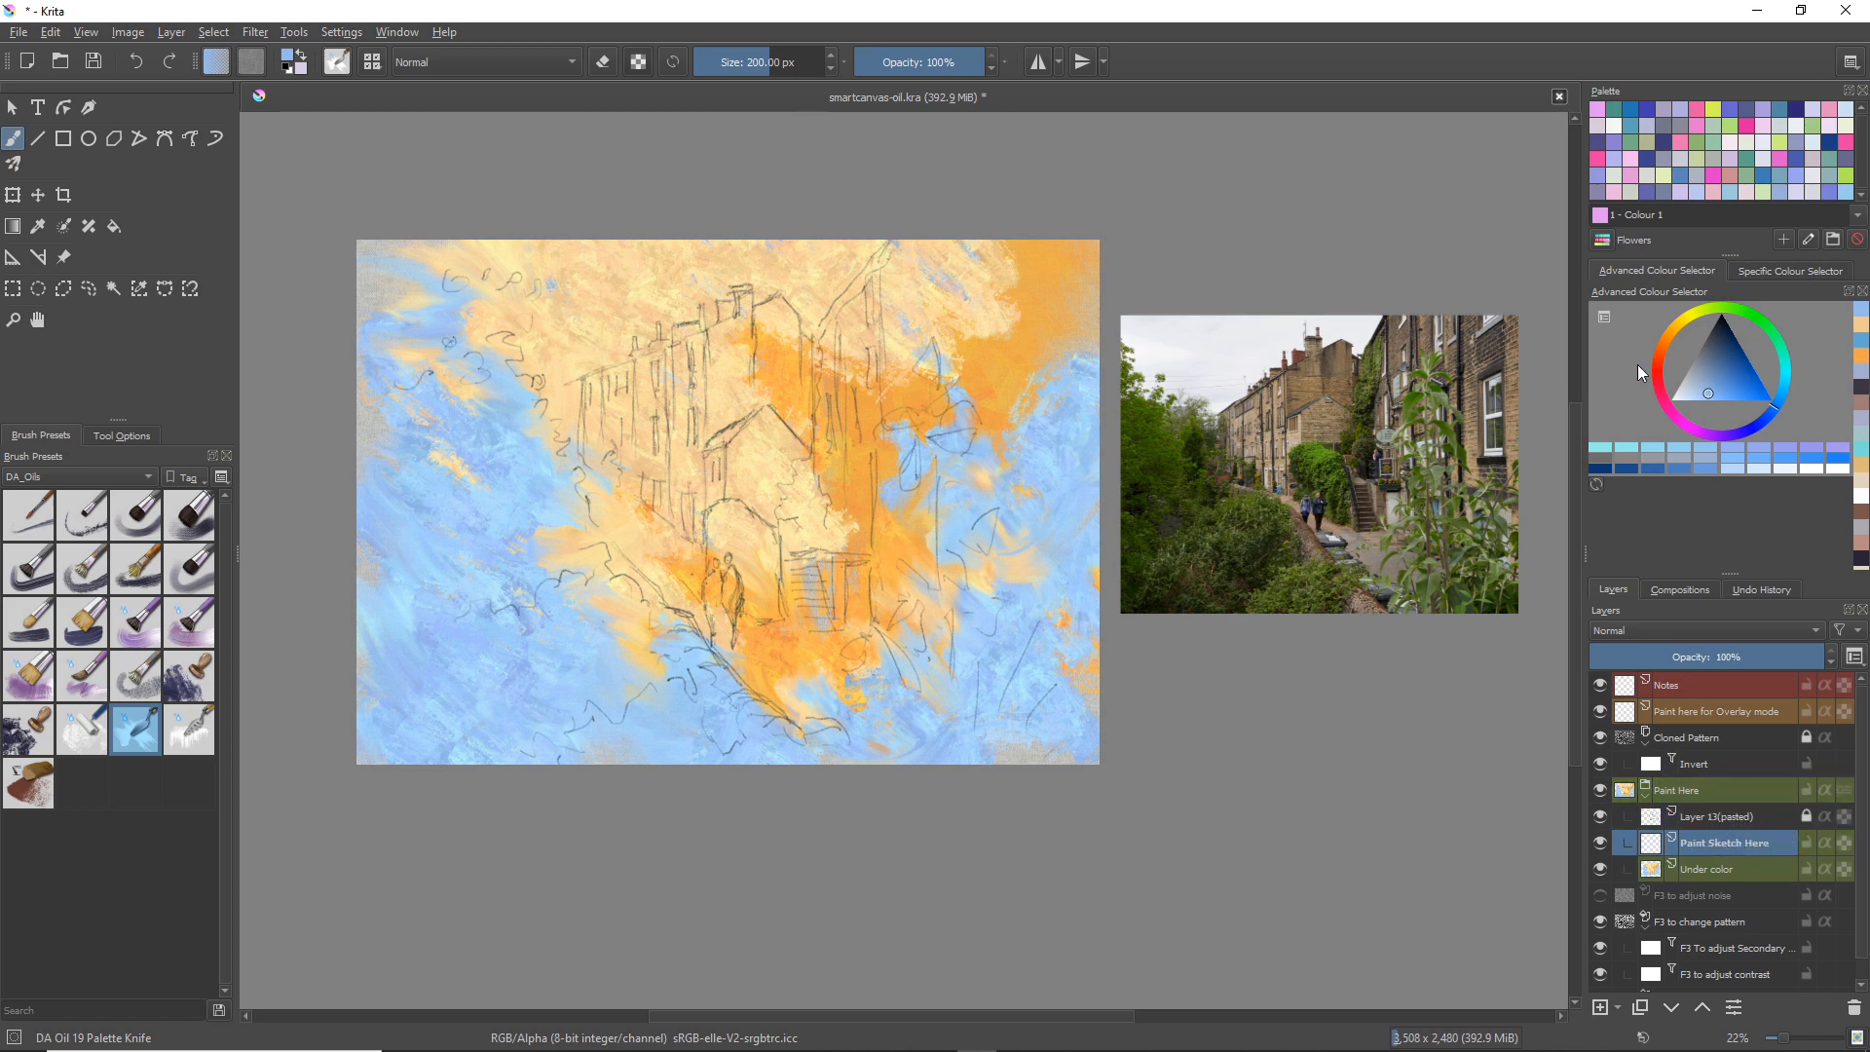
pyautogui.click(1686, 386)
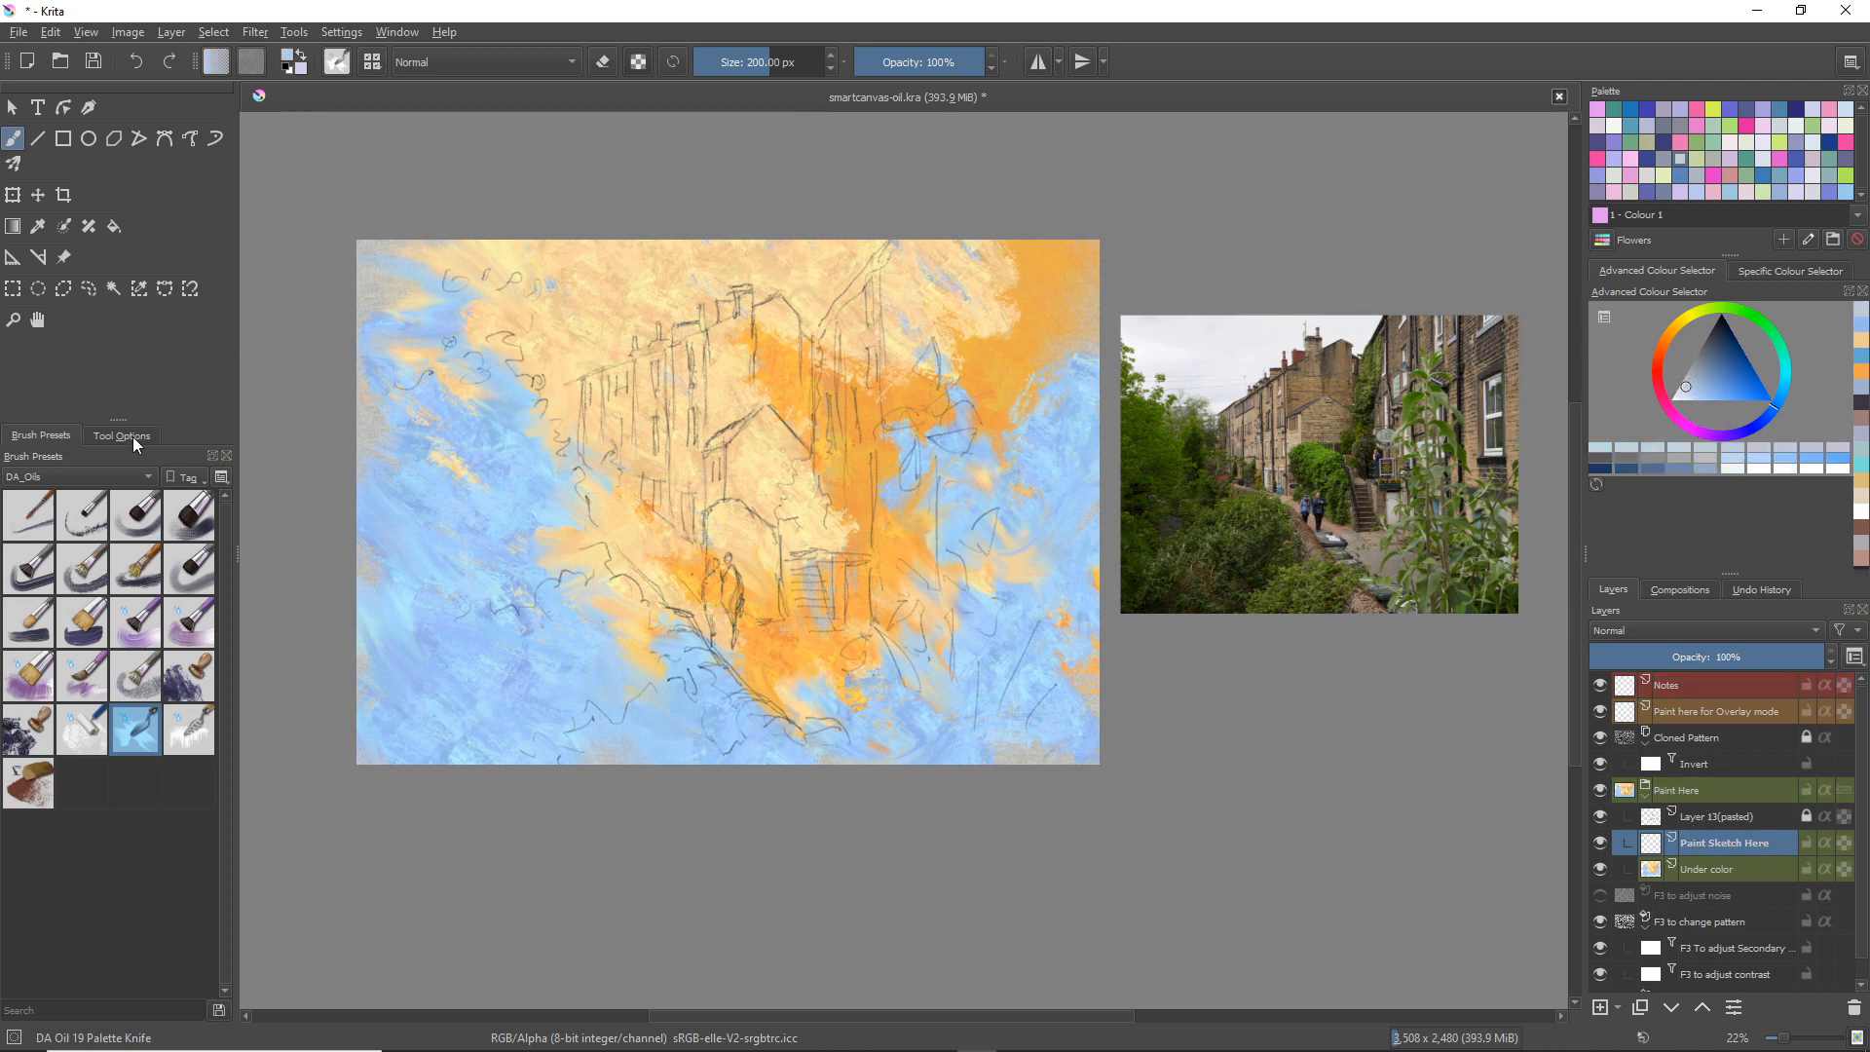
pyautogui.click(196, 517)
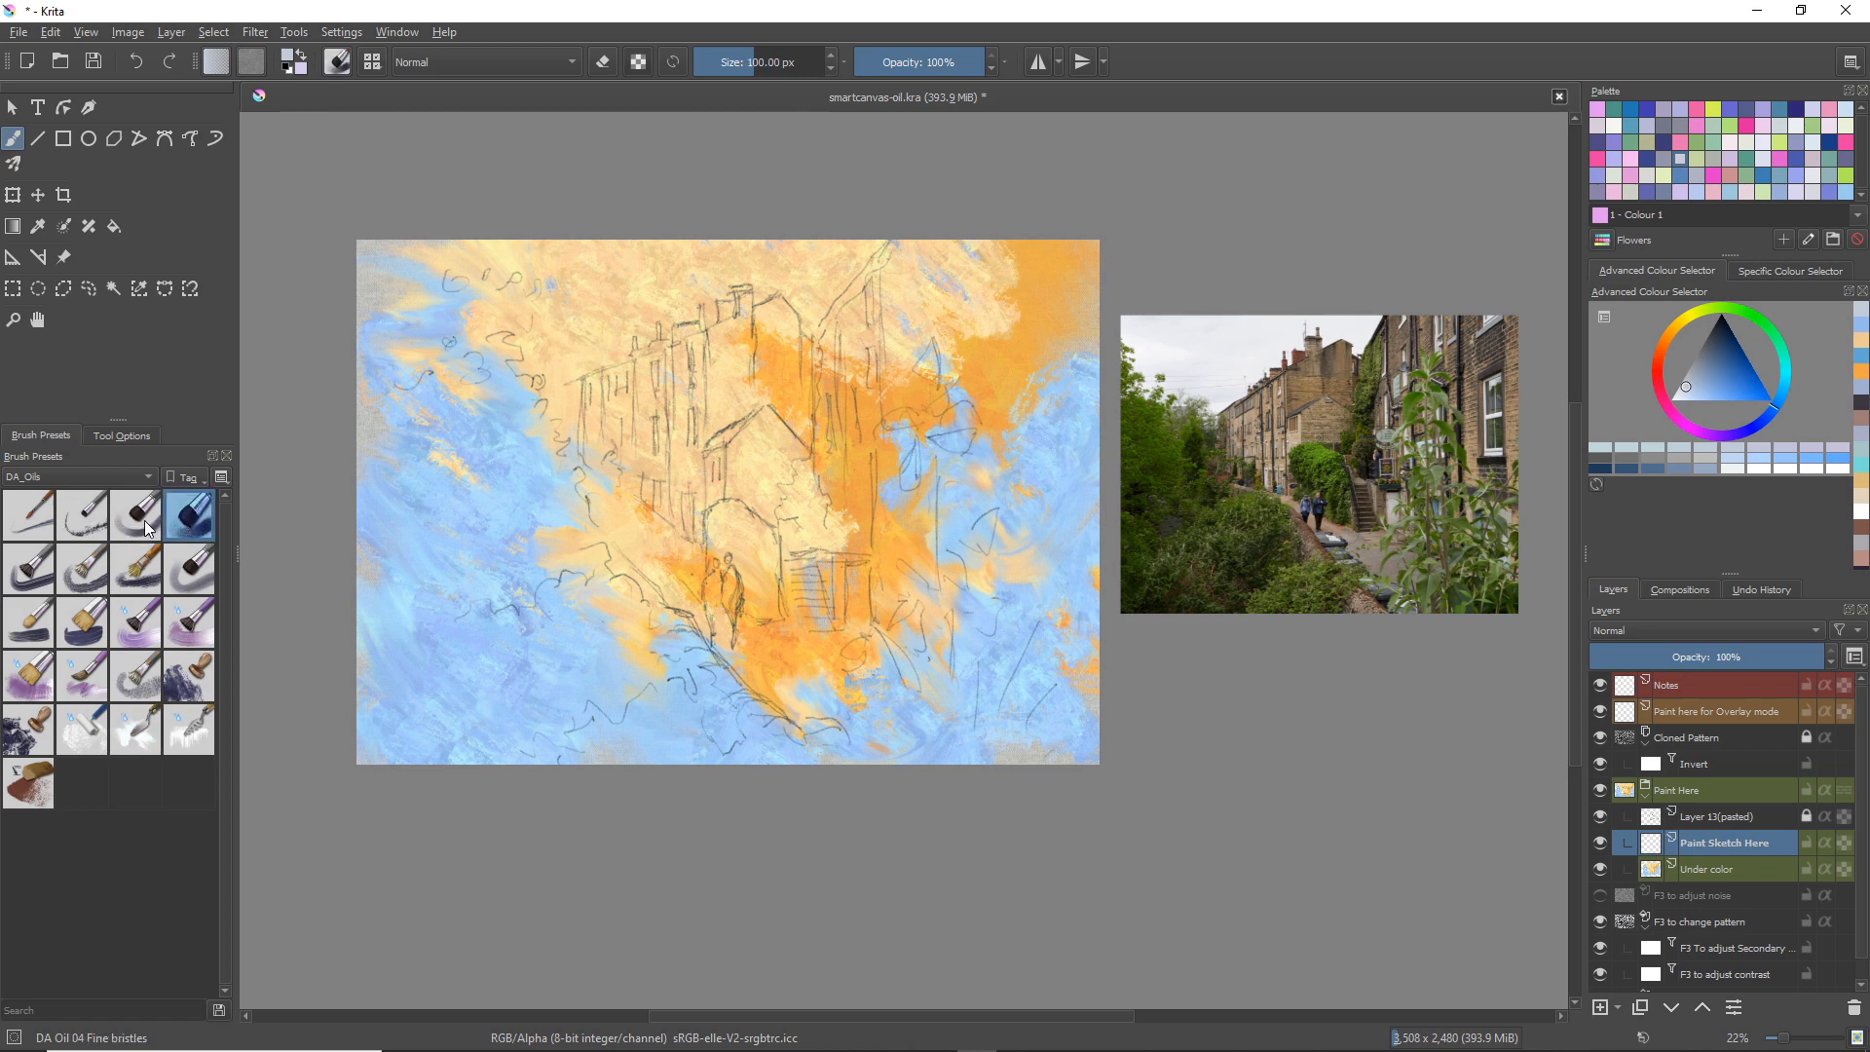
pyautogui.moveTo(774, 256); pyautogui.dragTo(817, 306)
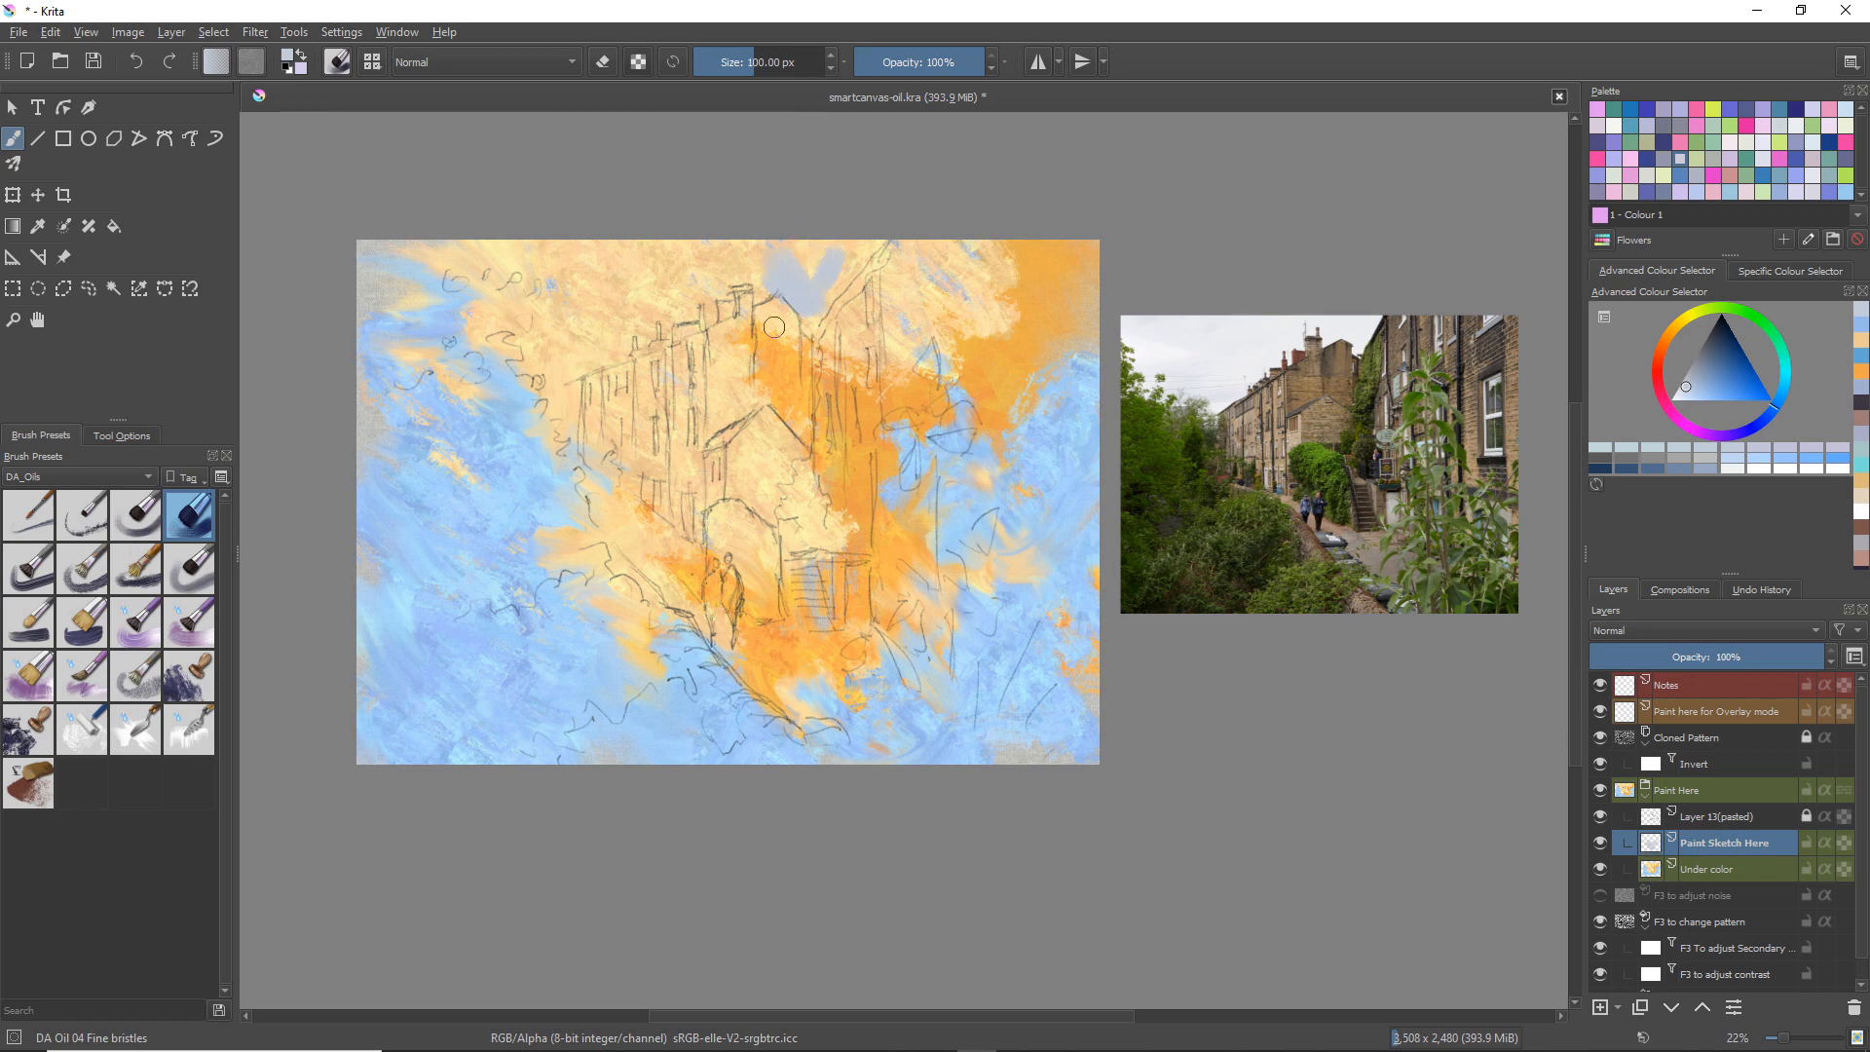
# Step: Extend the grey-blue sky between the rooflines up to the canvas edge with DA Oil 08 Diluted
pyautogui.click(194, 570)
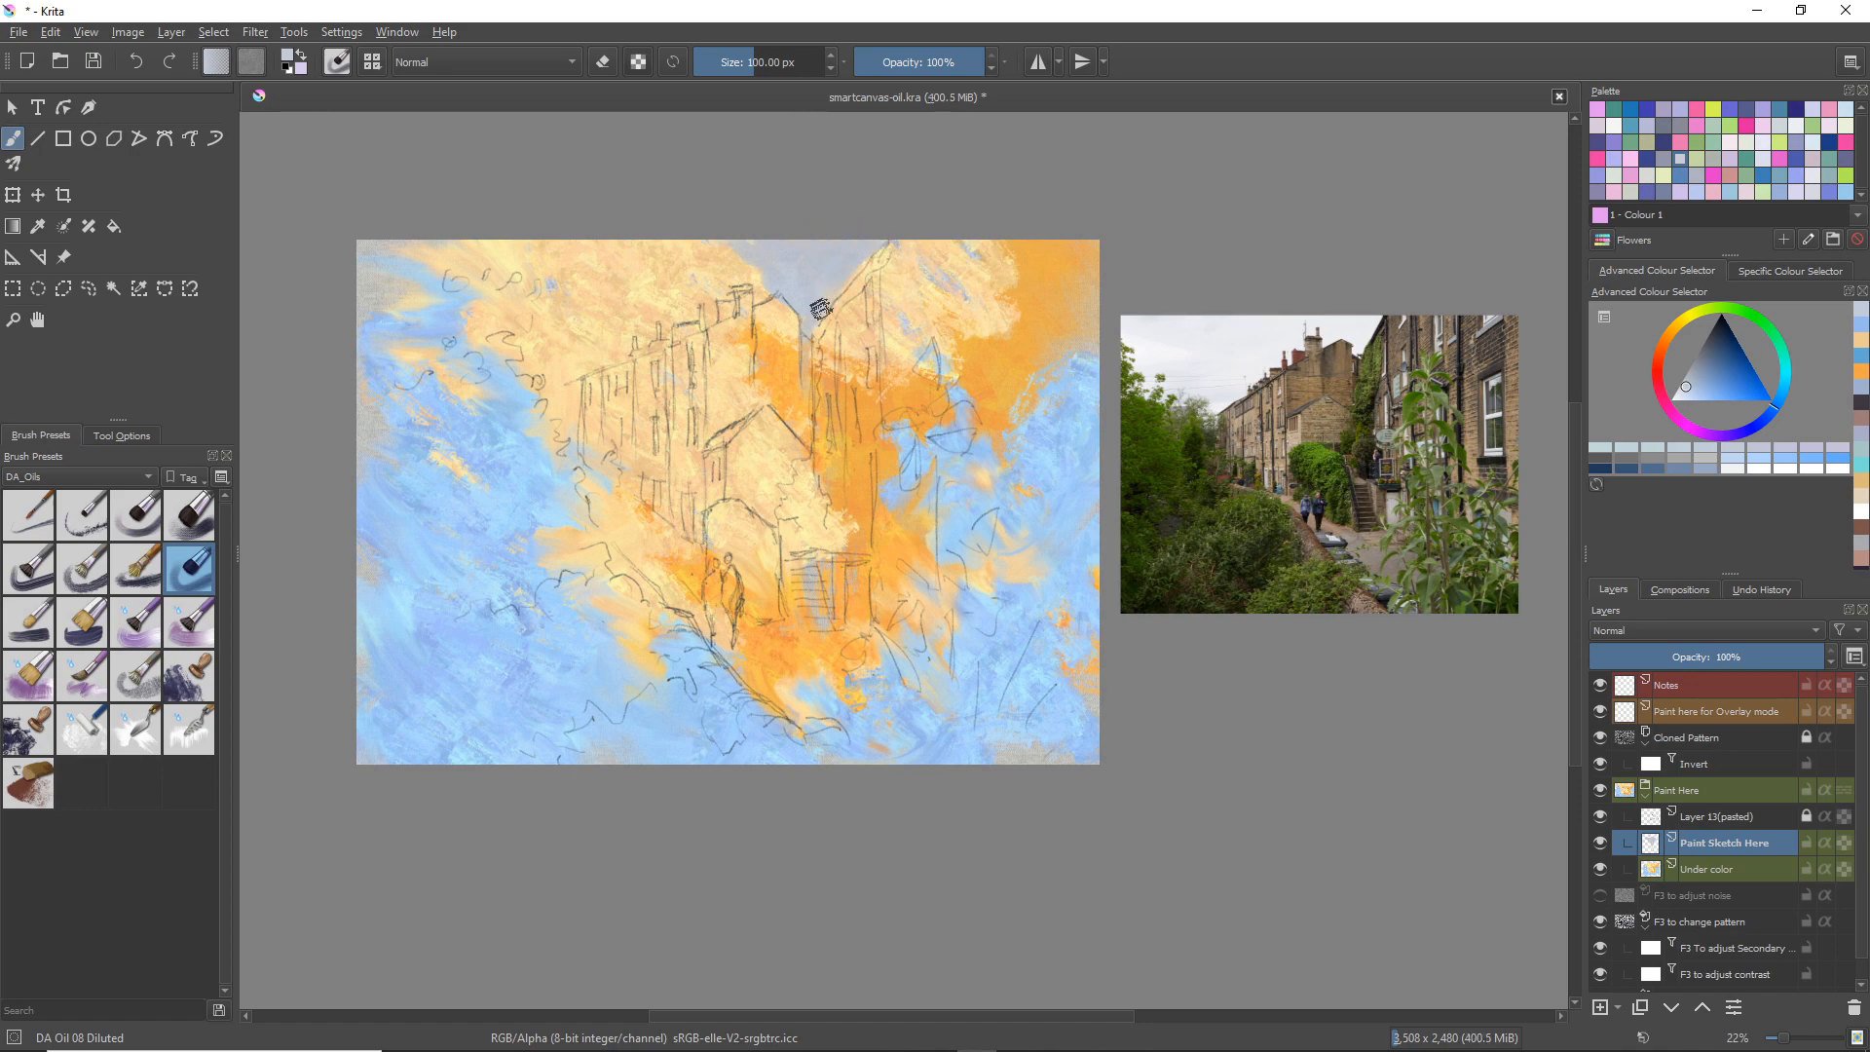
pyautogui.scroll(6, 773, 234)
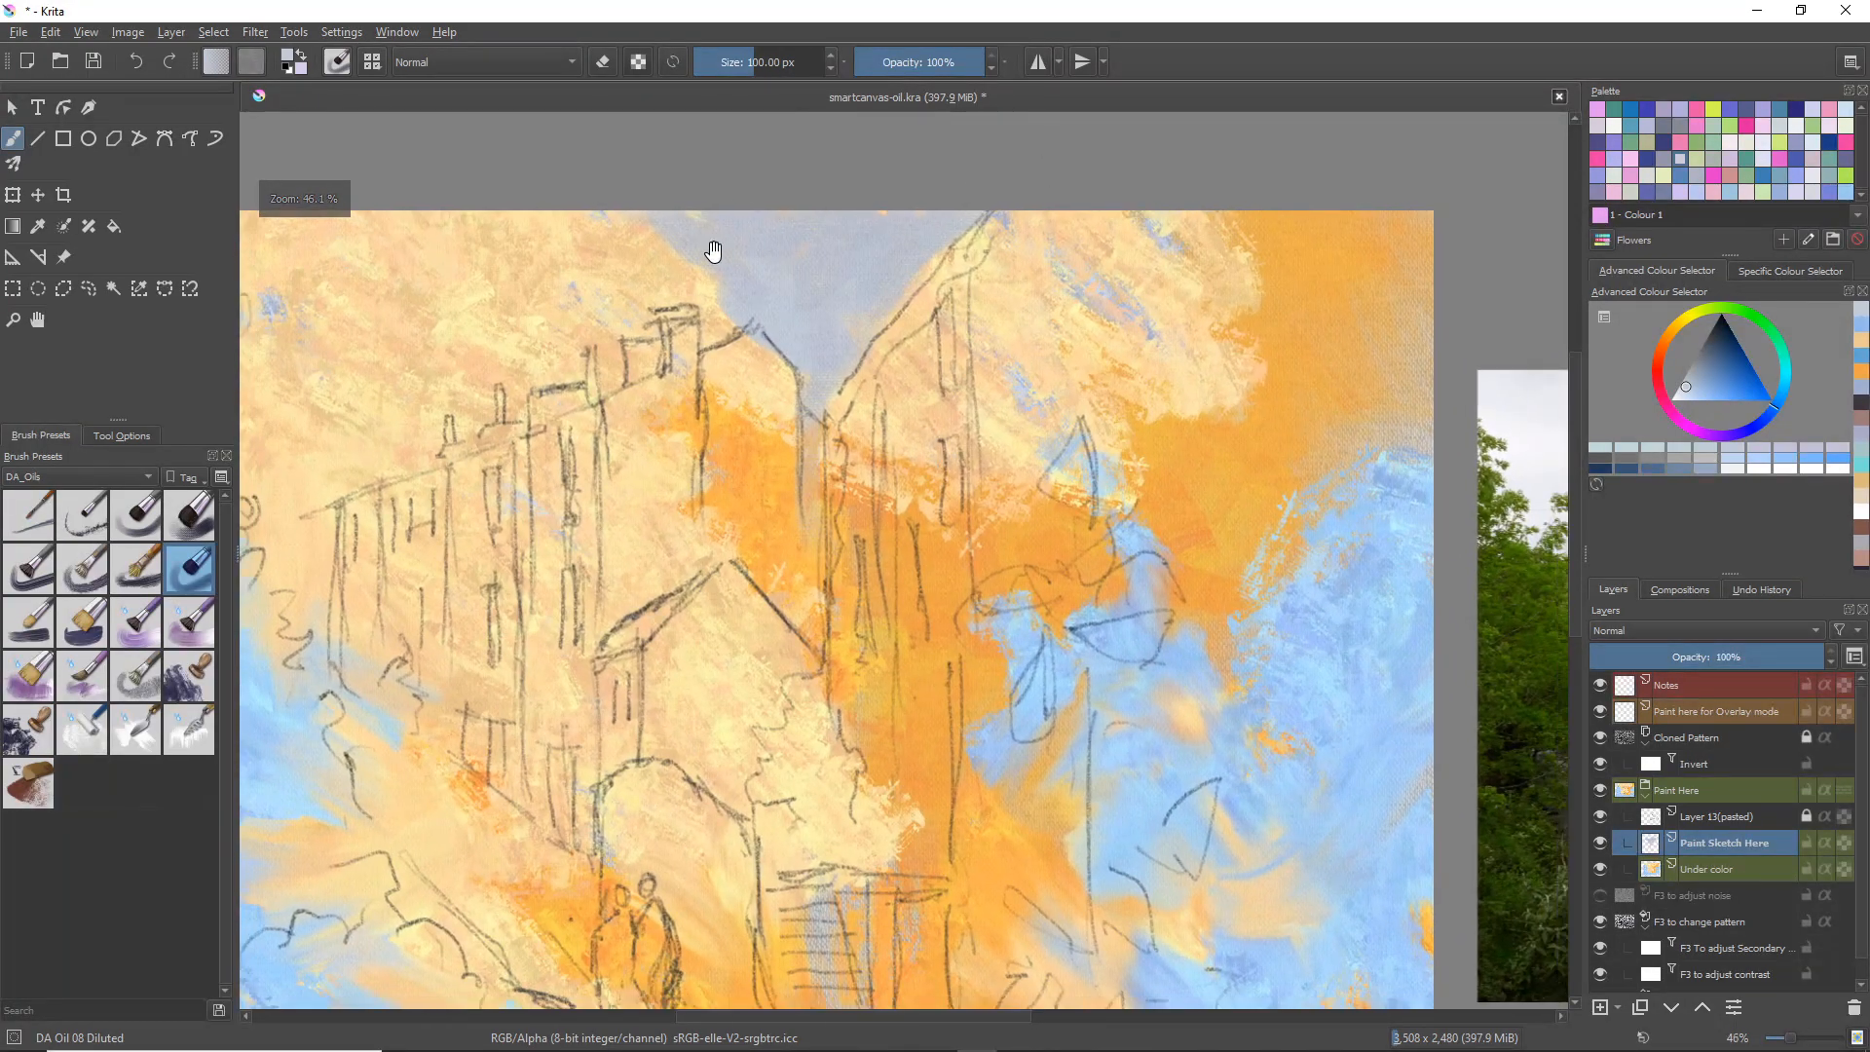
pyautogui.moveTo(714, 251); pyautogui.dragTo(600, 289)
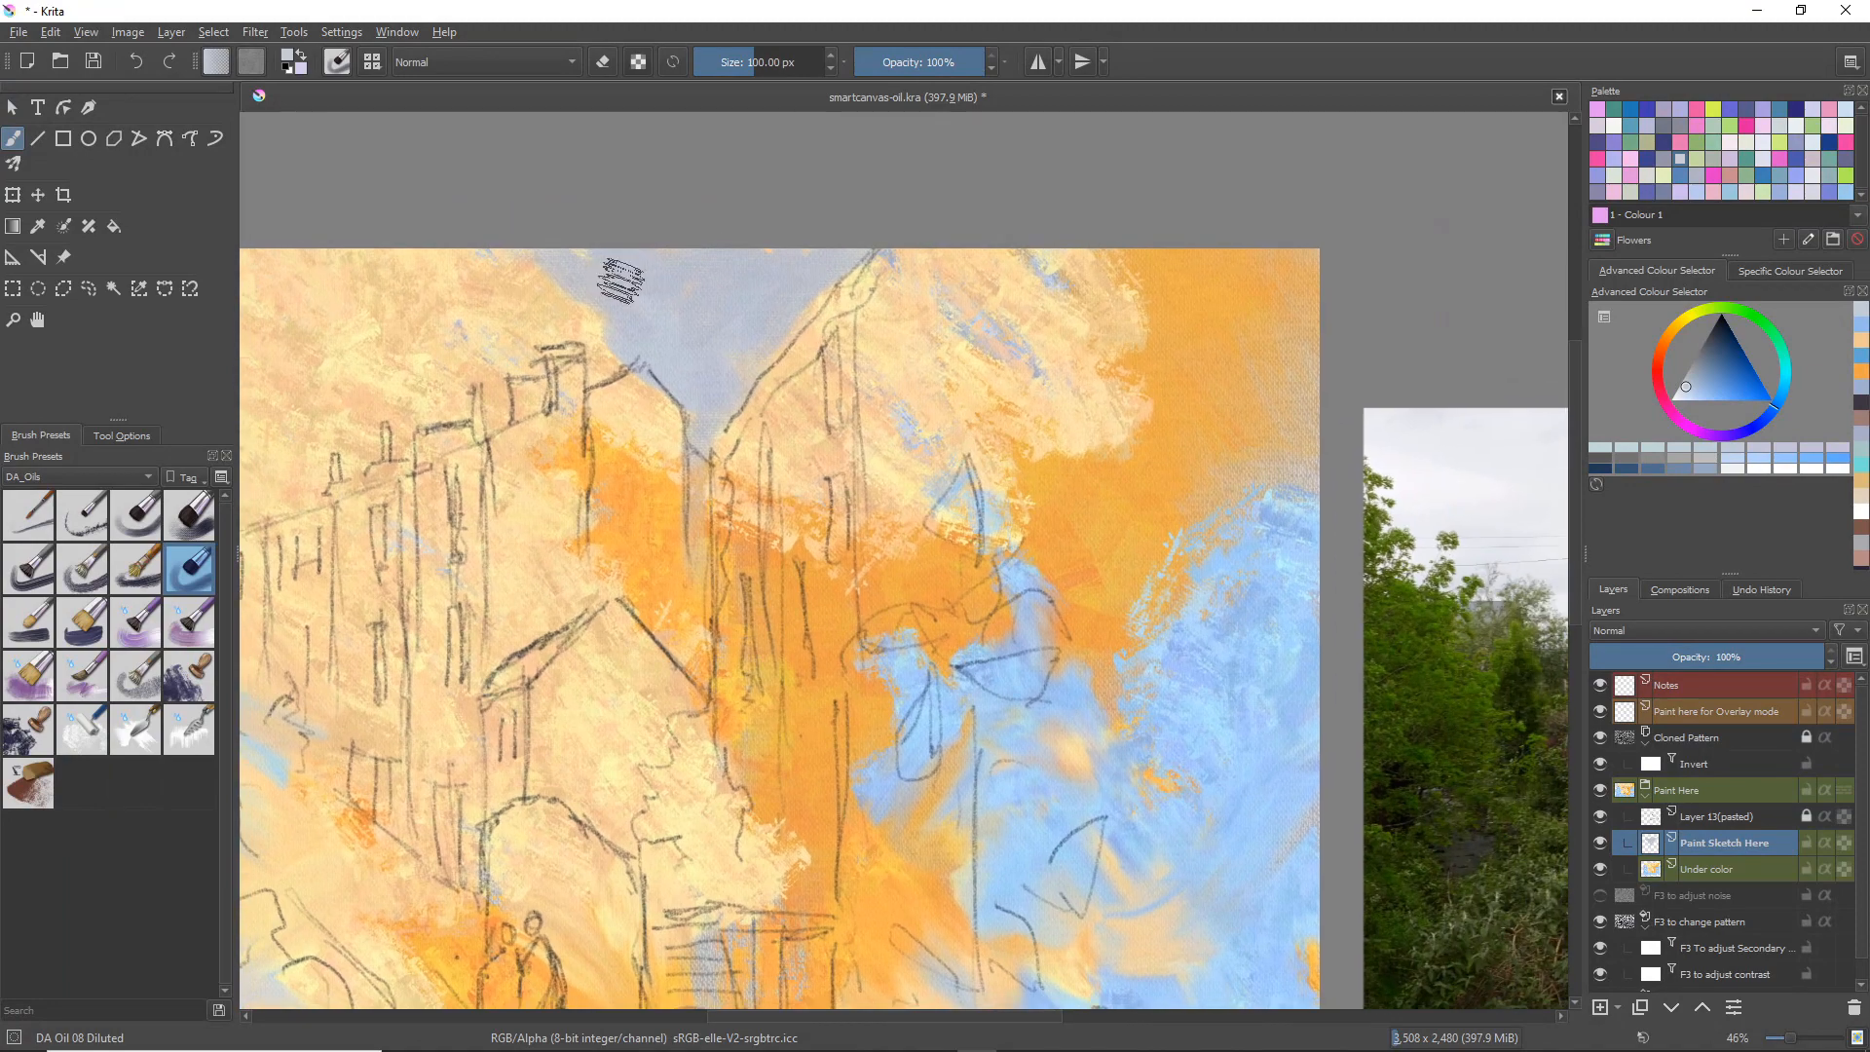
pyautogui.scroll(1, 530, 305)
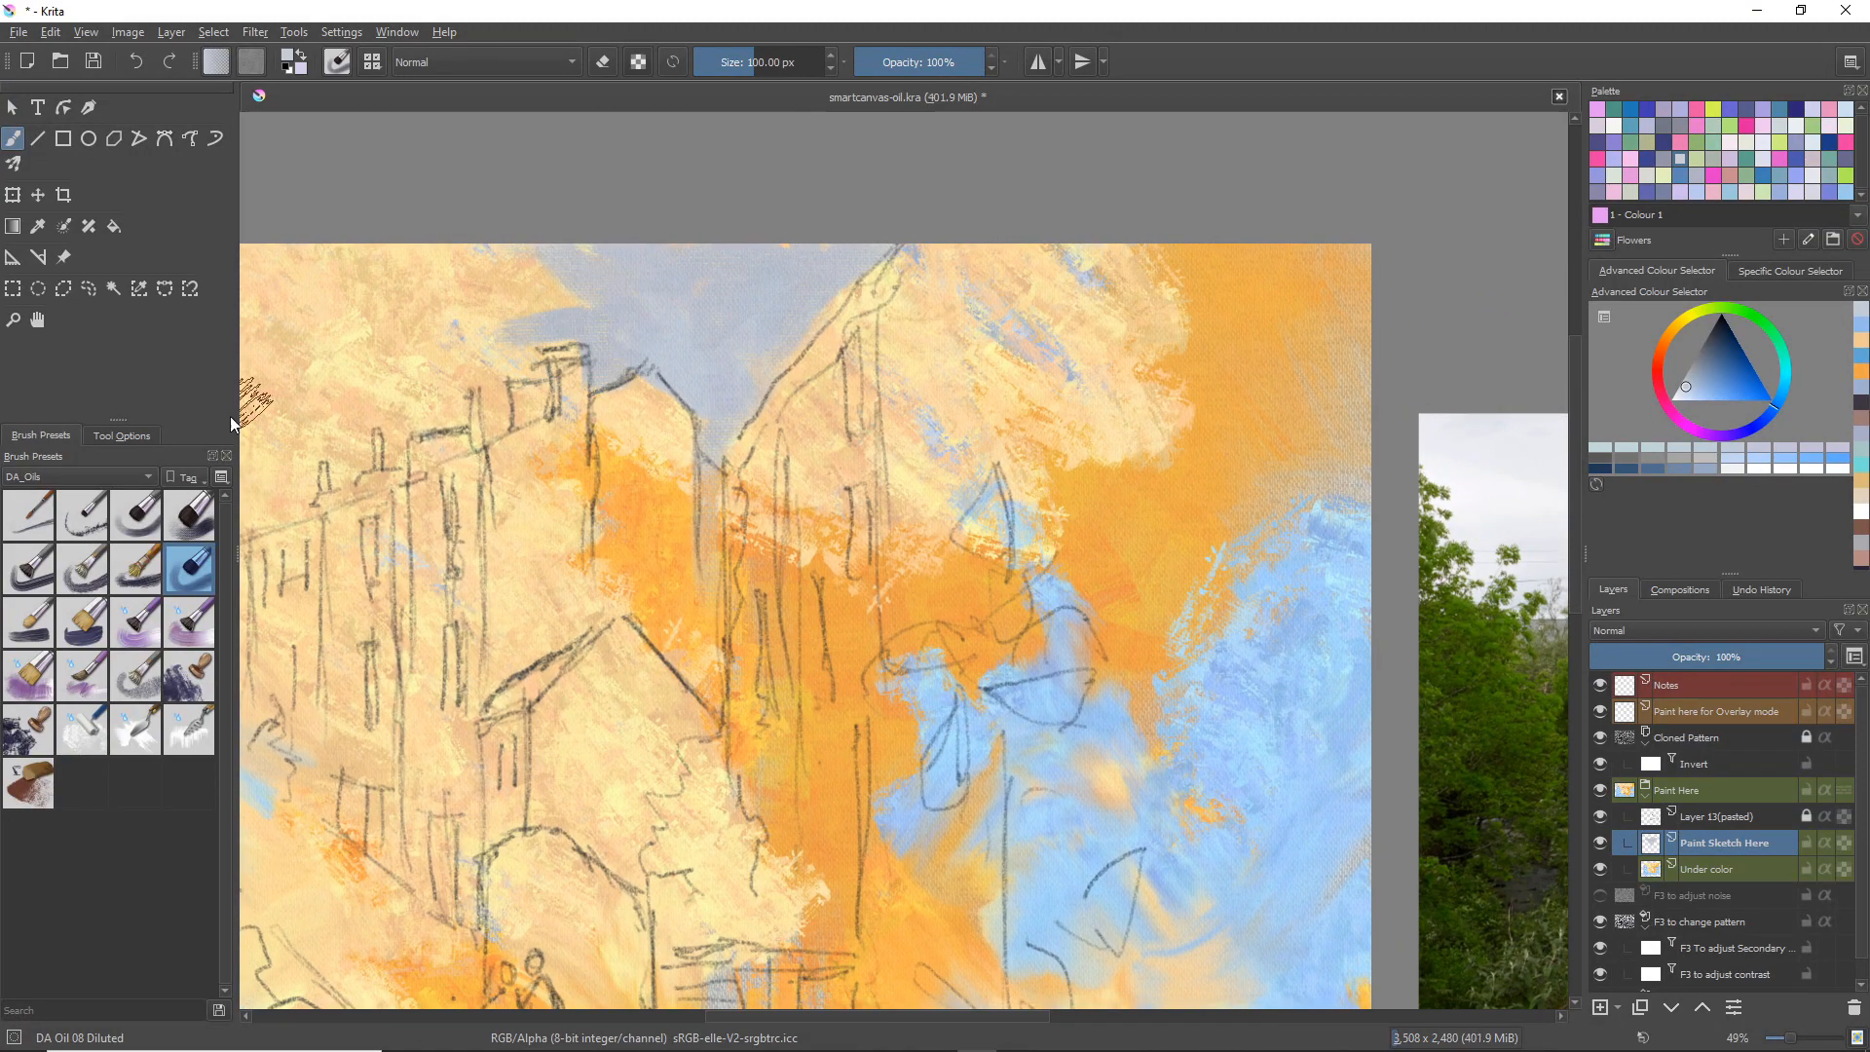
# Step: Brush the grey-blue sky above and beside the left-hand terrace with DA Oil 10 Filbert Dense, following its chimneys and roofline
pyautogui.click(83, 632)
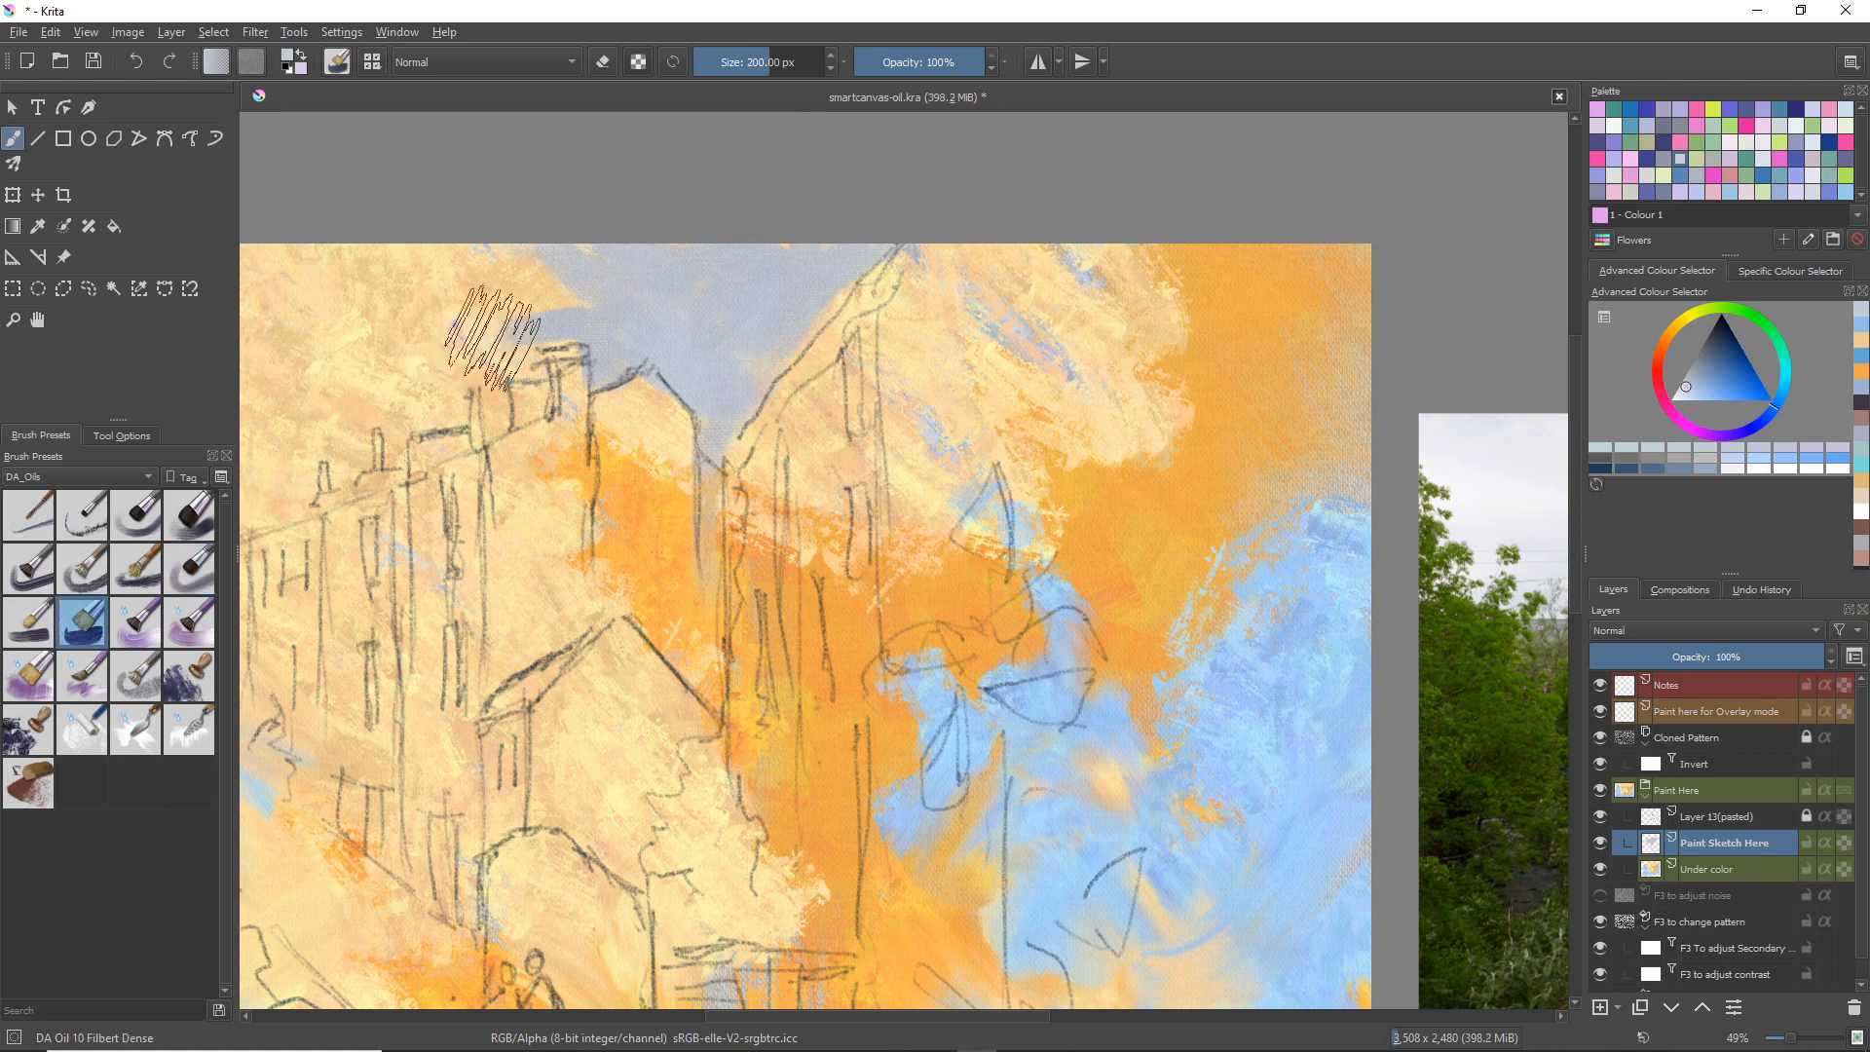
pyautogui.moveTo(429, 292)
pyautogui.mouseDown()
pyautogui.moveTo(439, 255)
pyautogui.moveTo(546, 219)
pyautogui.moveTo(545, 259)
pyautogui.moveTo(638, 261)
pyautogui.moveTo(599, 284)
pyautogui.moveTo(635, 295)
pyautogui.moveTo(466, 355)
pyautogui.moveTo(600, 324)
pyautogui.moveTo(463, 350)
pyautogui.moveTo(529, 342)
pyautogui.moveTo(528, 376)
pyautogui.moveTo(478, 361)
pyautogui.moveTo(501, 438)
pyautogui.moveTo(469, 360)
pyautogui.moveTo(381, 382)
pyautogui.moveTo(424, 375)
pyautogui.moveTo(334, 360)
pyautogui.moveTo(426, 414)
pyautogui.moveTo(458, 382)
pyautogui.moveTo(443, 397)
pyautogui.moveTo(462, 411)
pyautogui.moveTo(408, 425)
pyautogui.moveTo(394, 403)
pyautogui.moveTo(394, 462)
pyautogui.moveTo(395, 407)
pyautogui.moveTo(367, 416)
pyautogui.moveTo(345, 292)
pyautogui.moveTo(489, 305)
pyautogui.moveTo(480, 271)
pyautogui.moveTo(653, 292)
pyautogui.moveTo(569, 317)
pyautogui.moveTo(334, 243)
pyautogui.mouseUp()
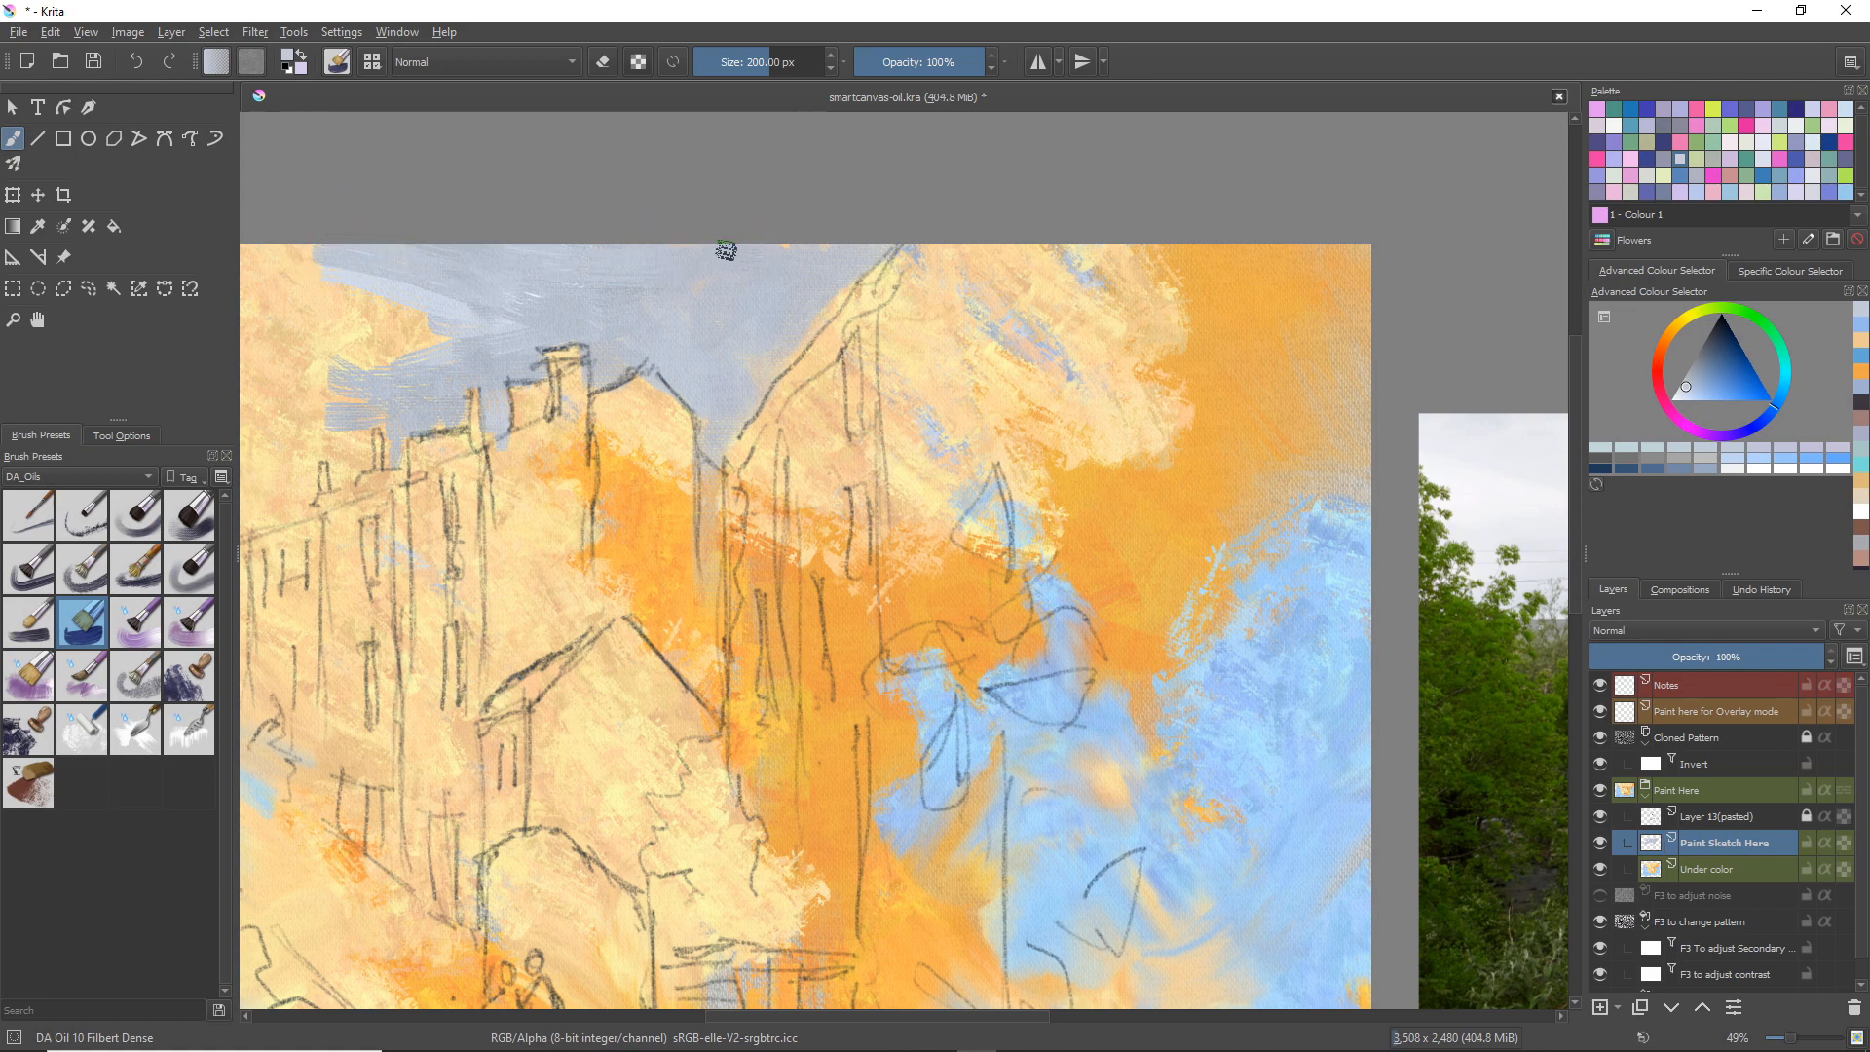
pyautogui.moveTo(297, 331)
pyautogui.mouseDown()
pyautogui.moveTo(452, 337)
pyautogui.moveTo(265, 258)
pyautogui.moveTo(327, 266)
pyautogui.moveTo(304, 229)
pyautogui.moveTo(346, 385)
pyautogui.moveTo(313, 455)
pyautogui.moveTo(396, 397)
pyautogui.moveTo(352, 493)
pyautogui.mouseUp()
pyautogui.moveTo(261, 530); pyautogui.dragTo(666, 484)
pyautogui.moveTo(573, 362); pyautogui.dragTo(581, 470)
pyautogui.moveTo(592, 368)
pyautogui.mouseDown()
pyautogui.moveTo(594, 455)
pyautogui.moveTo(595, 365)
pyautogui.moveTo(602, 447)
pyautogui.moveTo(609, 382)
pyautogui.moveTo(614, 452)
pyautogui.moveTo(550, 389)
pyautogui.moveTo(623, 375)
pyautogui.mouseUp()
pyautogui.moveTo(643, 310)
pyautogui.mouseDown()
pyautogui.moveTo(548, 251)
pyautogui.moveTo(567, 237)
pyautogui.moveTo(689, 270)
pyautogui.moveTo(548, 263)
pyautogui.moveTo(509, 316)
pyautogui.moveTo(521, 326)
pyautogui.moveTo(468, 267)
pyautogui.moveTo(612, 263)
pyautogui.moveTo(623, 292)
pyautogui.moveTo(582, 284)
pyautogui.moveTo(588, 313)
pyautogui.moveTo(542, 310)
pyautogui.moveTo(488, 348)
pyautogui.moveTo(618, 348)
pyautogui.moveTo(705, 307)
pyautogui.moveTo(659, 288)
pyautogui.moveTo(664, 253)
pyautogui.moveTo(693, 291)
pyautogui.moveTo(667, 334)
pyautogui.moveTo(645, 315)
pyautogui.moveTo(694, 329)
pyautogui.mouseUp()
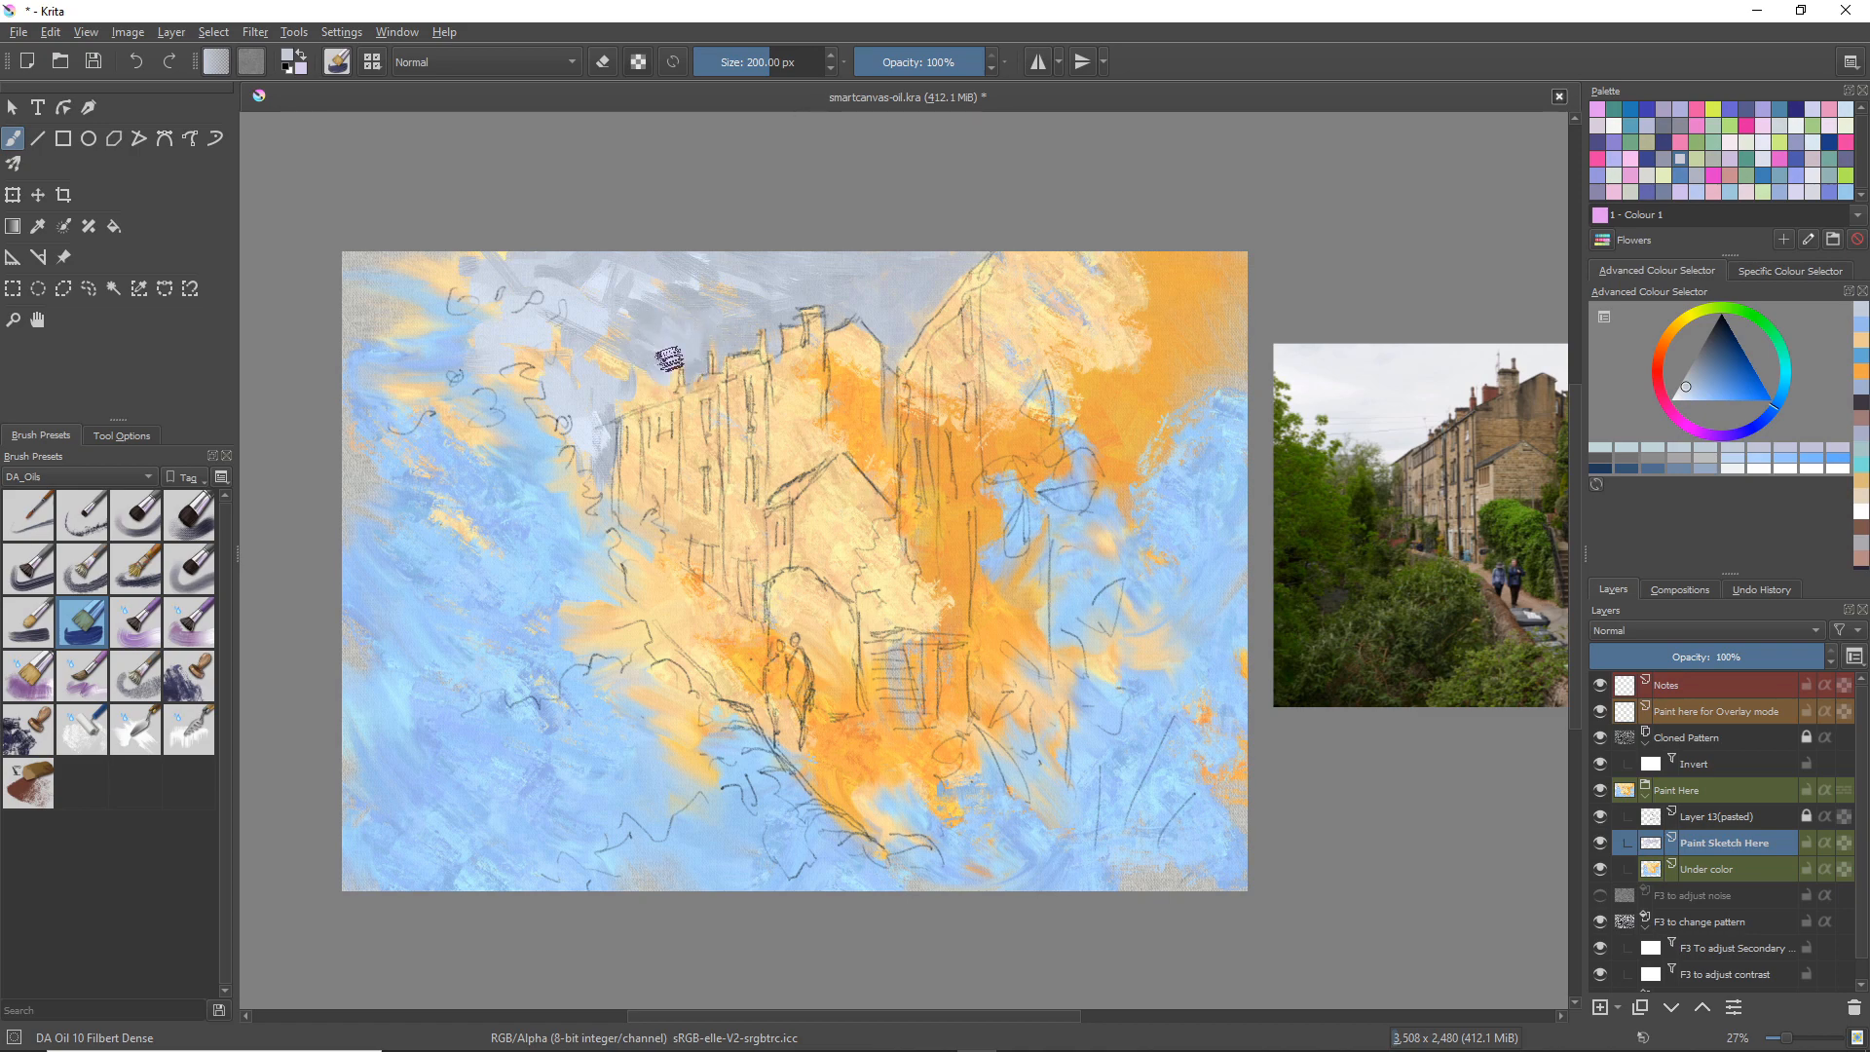
pyautogui.moveTo(665, 389)
pyautogui.mouseDown()
pyautogui.moveTo(608, 409)
pyautogui.moveTo(600, 348)
pyautogui.moveTo(625, 387)
pyautogui.moveTo(560, 336)
pyautogui.moveTo(620, 331)
pyautogui.moveTo(635, 310)
pyautogui.moveTo(511, 421)
pyautogui.mouseUp()
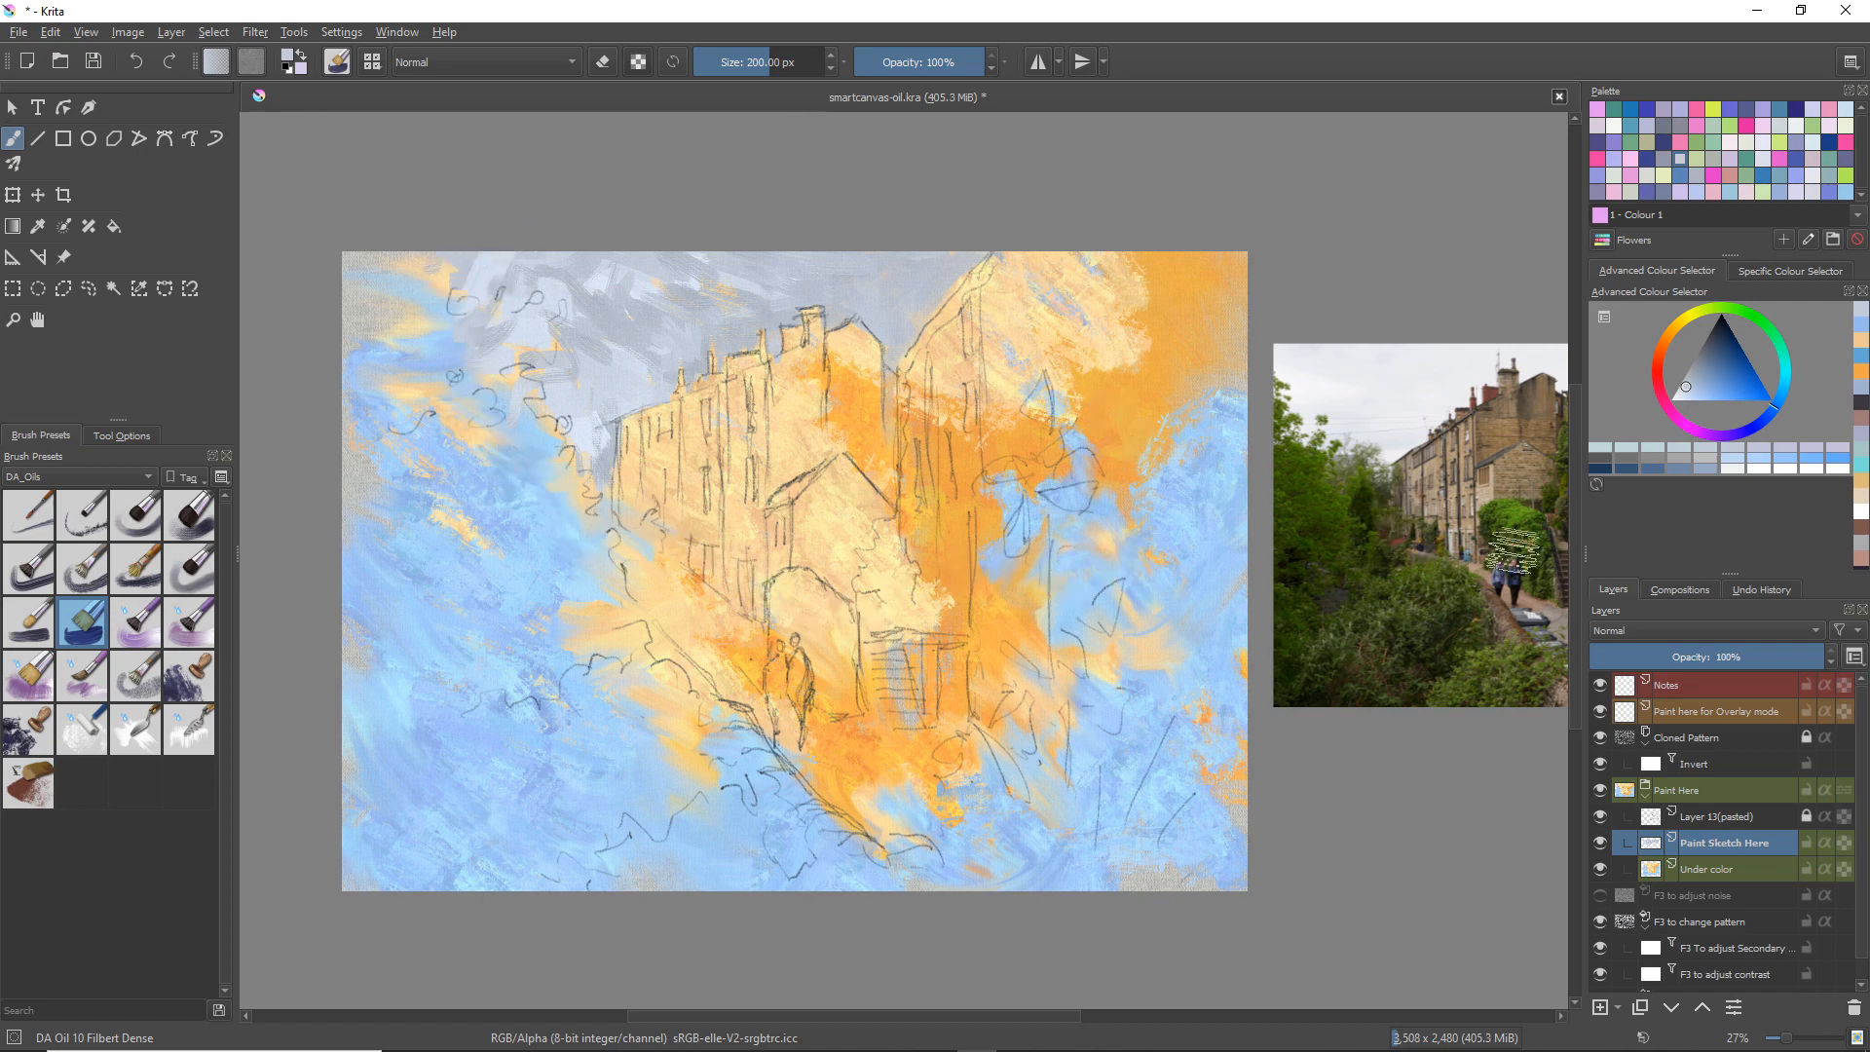
# Step: Choose a dark muted green and block in the upper part of the tree to the left of the terrace
pyautogui.click(1710, 366)
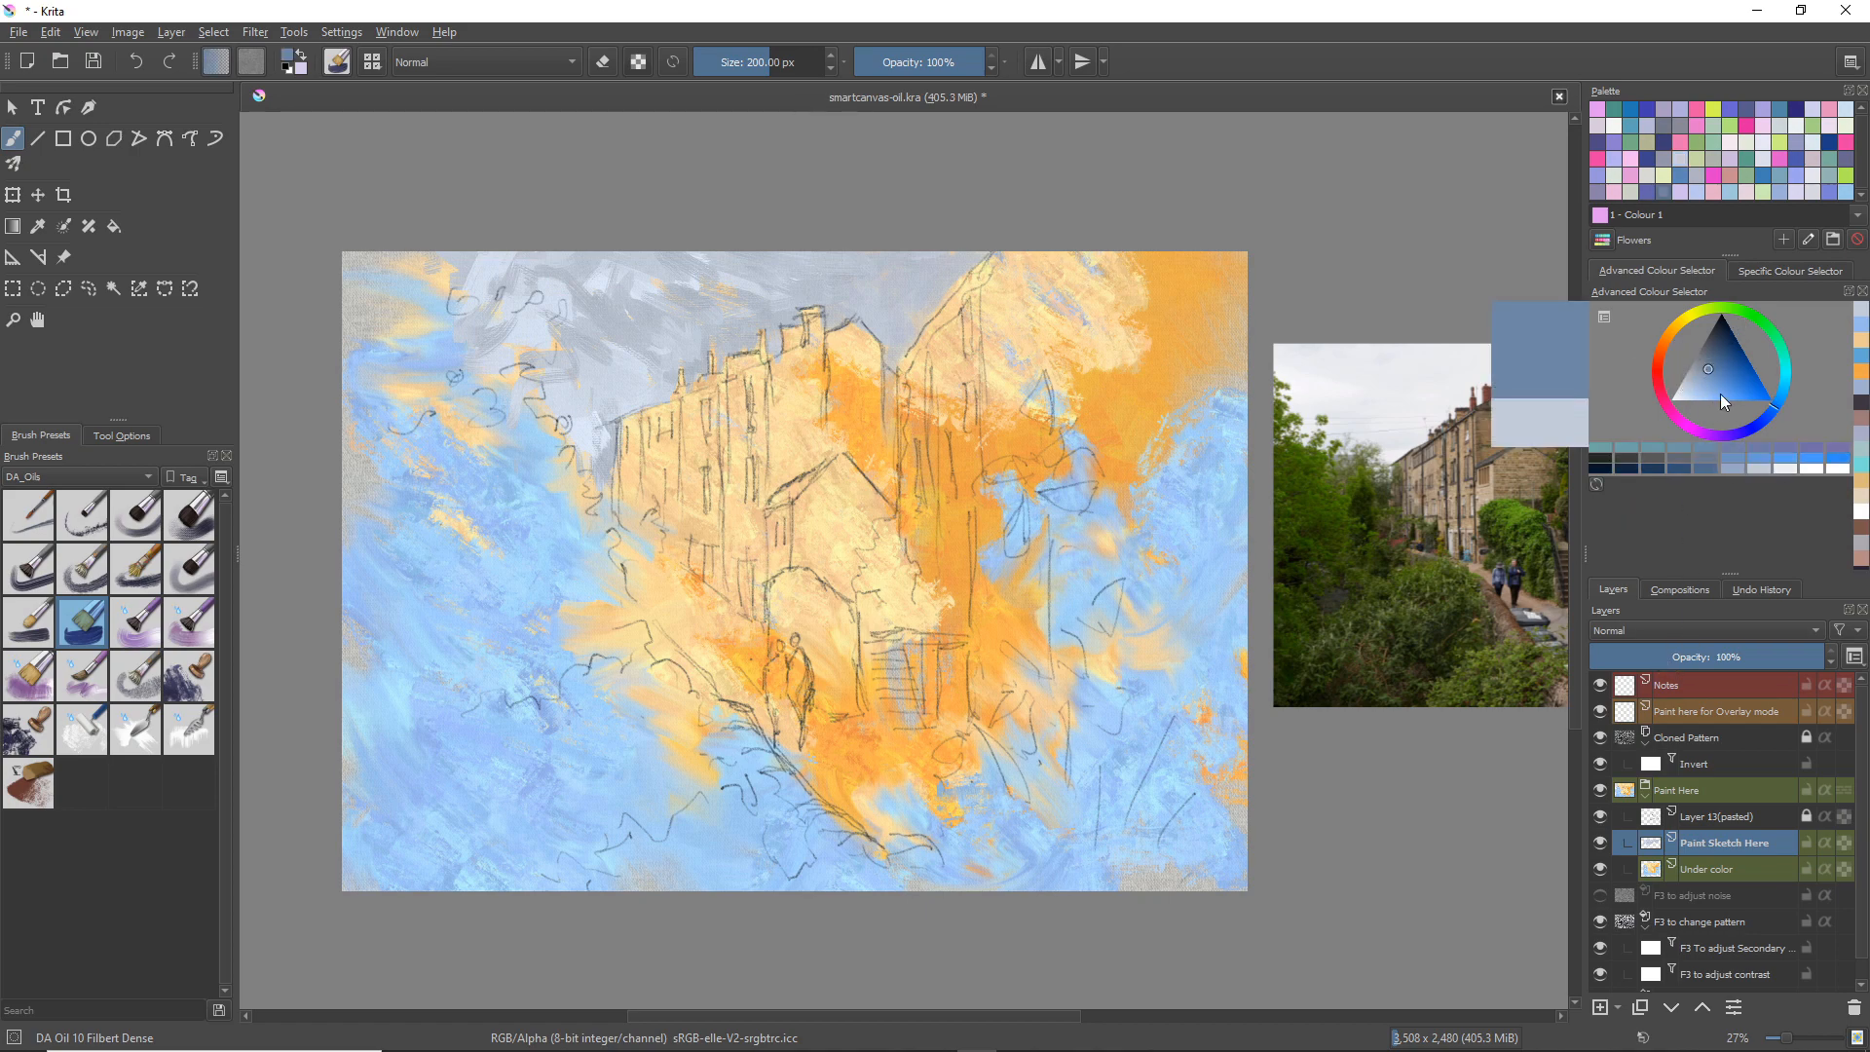
pyautogui.moveTo(1732, 364); pyautogui.dragTo(1768, 335)
pyautogui.click(1715, 339)
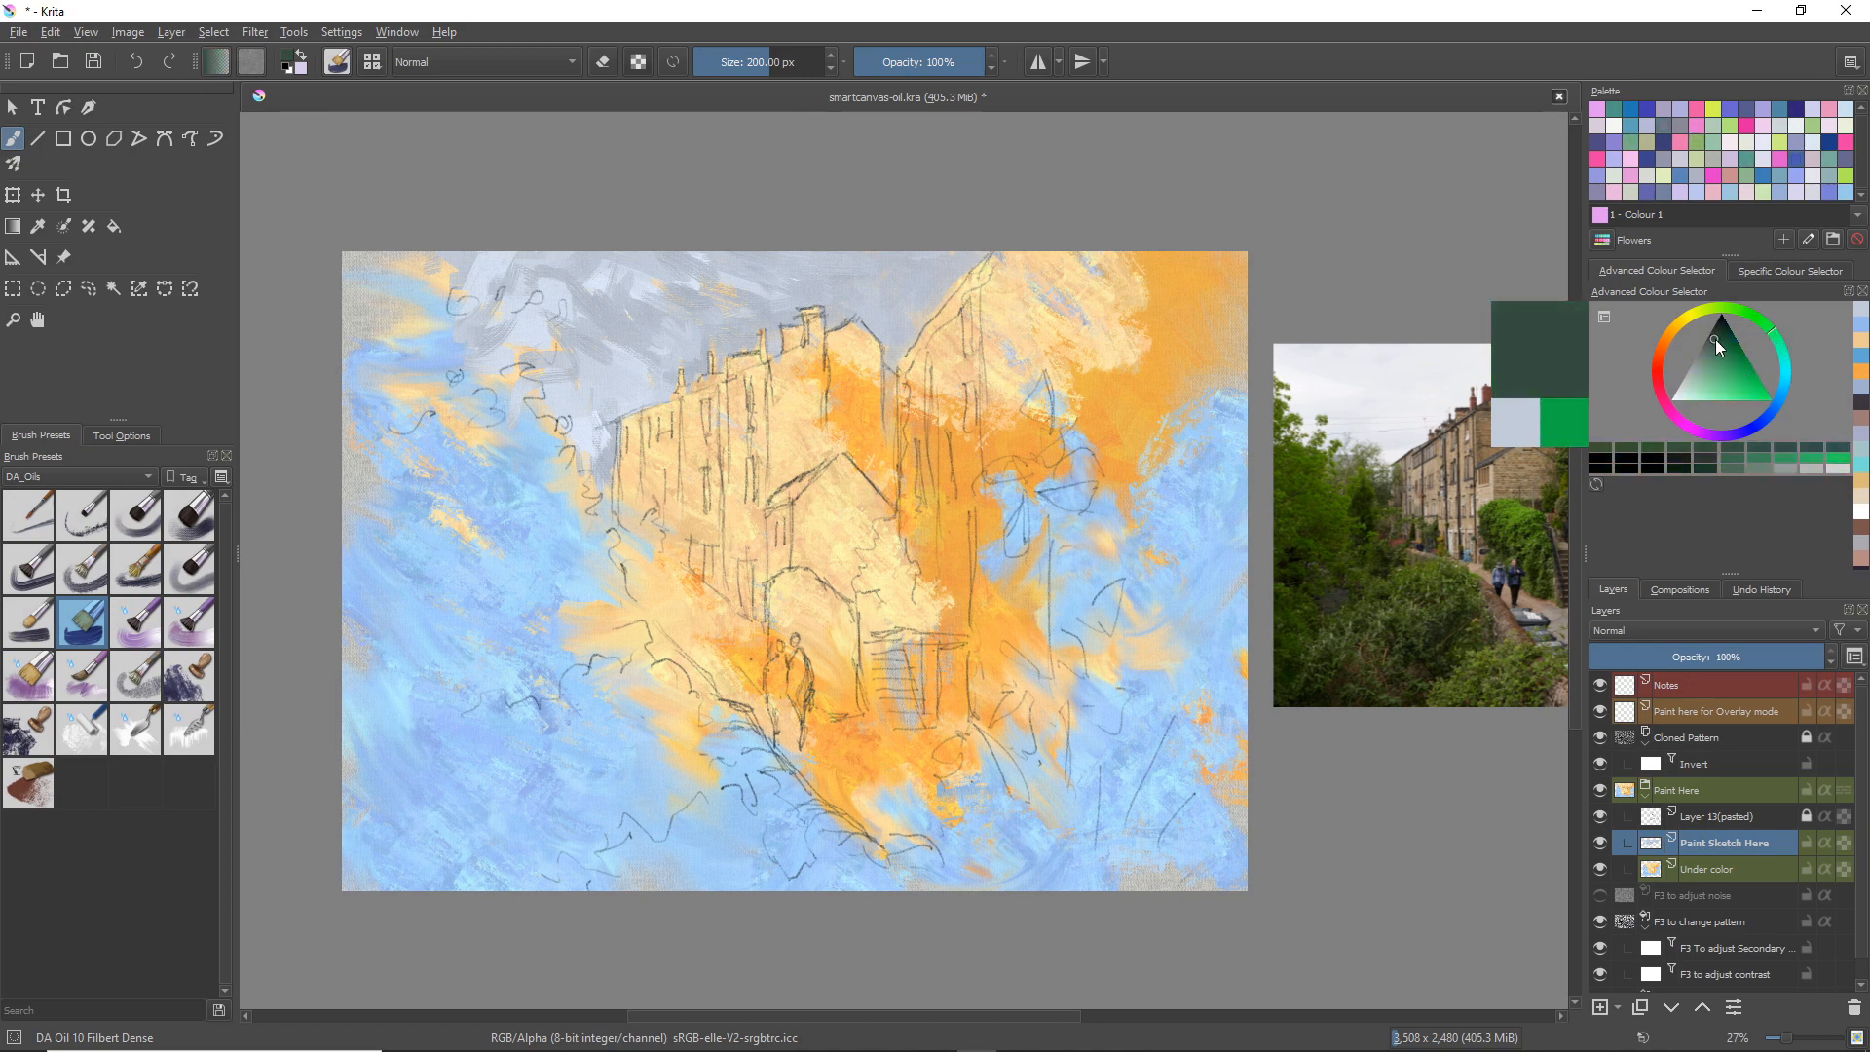
pyautogui.moveTo(491, 424)
pyautogui.mouseDown()
pyautogui.moveTo(536, 385)
pyautogui.moveTo(536, 431)
pyautogui.moveTo(568, 419)
pyautogui.moveTo(562, 461)
pyautogui.moveTo(582, 464)
pyautogui.moveTo(507, 398)
pyautogui.moveTo(515, 349)
pyautogui.moveTo(507, 366)
pyautogui.moveTo(446, 339)
pyautogui.moveTo(464, 346)
pyautogui.moveTo(461, 324)
pyautogui.moveTo(500, 292)
pyautogui.moveTo(565, 364)
pyautogui.moveTo(604, 363)
pyautogui.moveTo(572, 433)
pyautogui.moveTo(457, 331)
pyautogui.moveTo(402, 249)
pyautogui.moveTo(467, 300)
pyautogui.moveTo(406, 339)
pyautogui.moveTo(472, 418)
pyautogui.moveTo(468, 383)
pyautogui.moveTo(536, 444)
pyautogui.moveTo(458, 429)
pyautogui.moveTo(511, 439)
pyautogui.moveTo(423, 350)
pyautogui.moveTo(451, 410)
pyautogui.moveTo(399, 280)
pyautogui.moveTo(404, 303)
pyautogui.moveTo(446, 293)
pyautogui.moveTo(429, 256)
pyautogui.moveTo(380, 254)
pyautogui.moveTo(397, 321)
pyautogui.moveTo(374, 369)
pyautogui.moveTo(356, 321)
pyautogui.mouseUp()
pyautogui.moveTo(514, 521)
pyautogui.mouseDown()
pyautogui.moveTo(589, 463)
pyautogui.moveTo(577, 526)
pyautogui.mouseUp()
pyautogui.rightClick(531, 497)
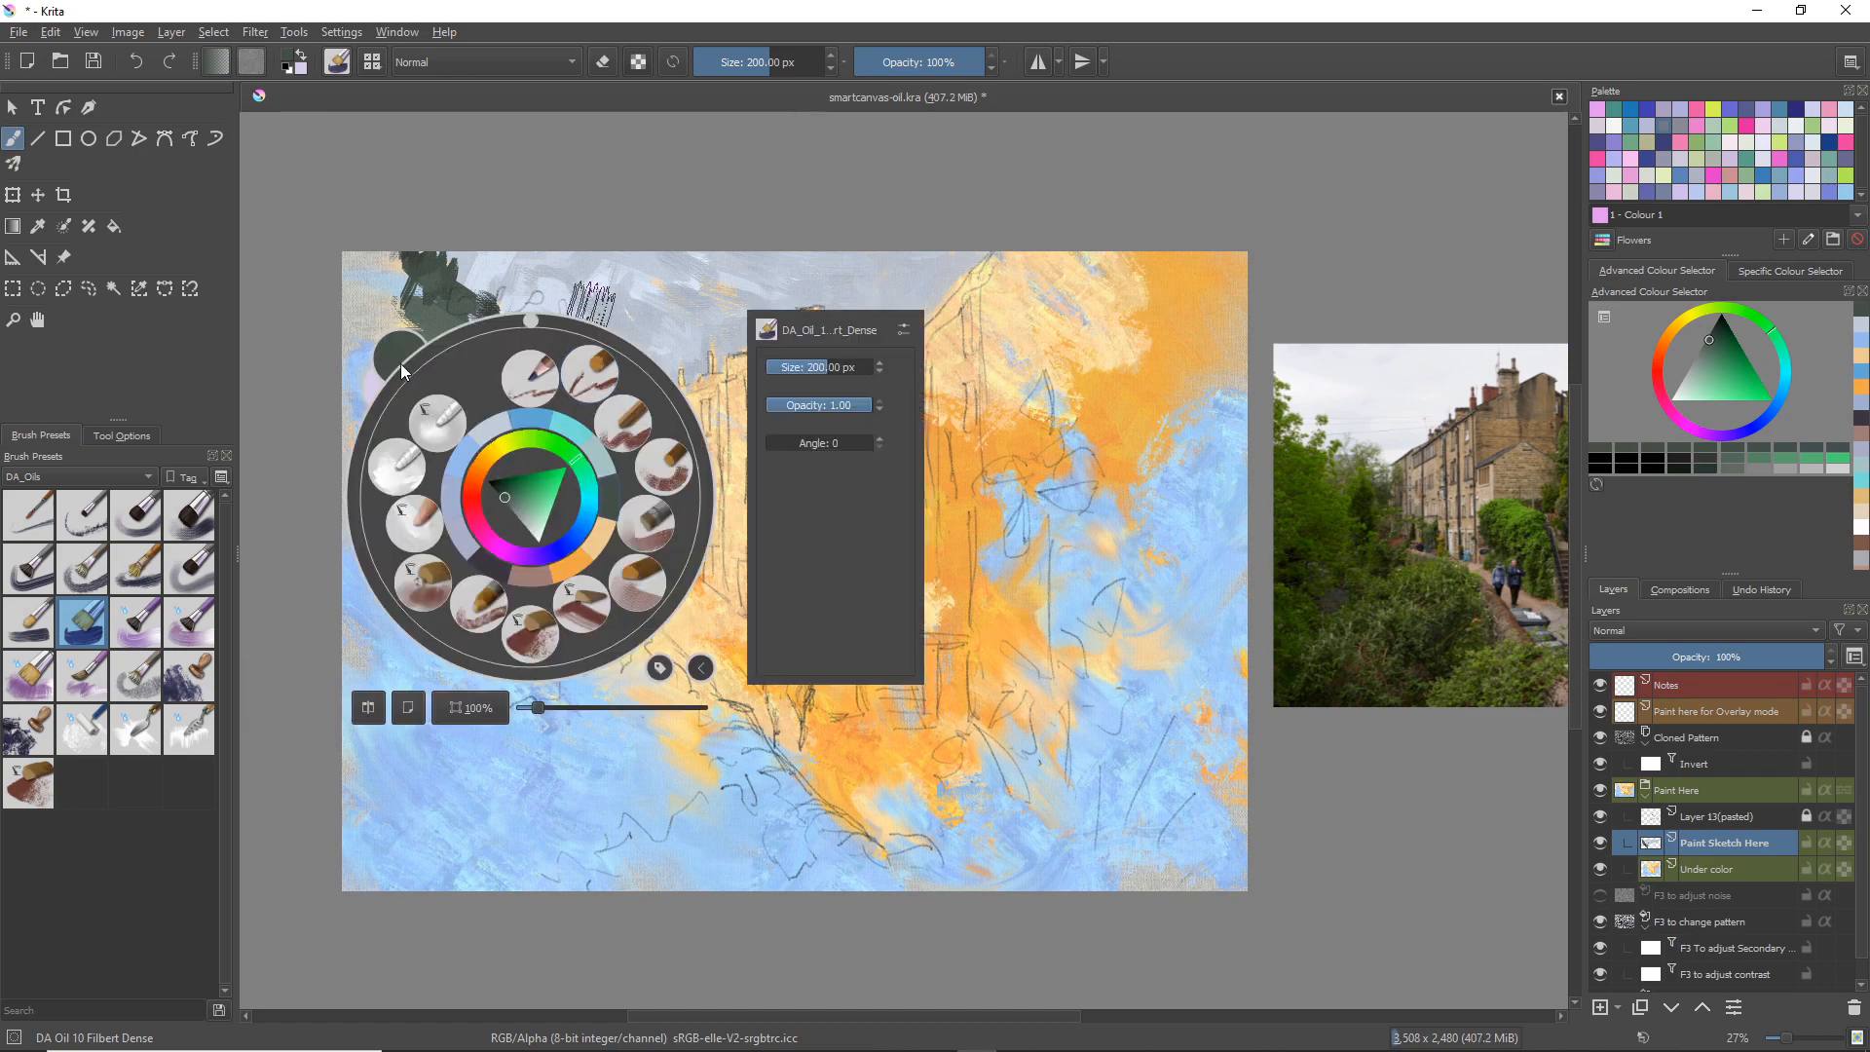
pyautogui.moveTo(341, 407)
pyautogui.mouseDown()
pyautogui.moveTo(483, 455)
pyautogui.moveTo(473, 492)
pyautogui.moveTo(531, 482)
pyautogui.moveTo(565, 549)
pyautogui.moveTo(572, 533)
pyautogui.moveTo(520, 554)
pyautogui.moveTo(507, 501)
pyautogui.moveTo(503, 542)
pyautogui.moveTo(473, 462)
pyautogui.moveTo(499, 448)
pyautogui.moveTo(478, 469)
pyautogui.moveTo(433, 439)
pyautogui.mouseUp()
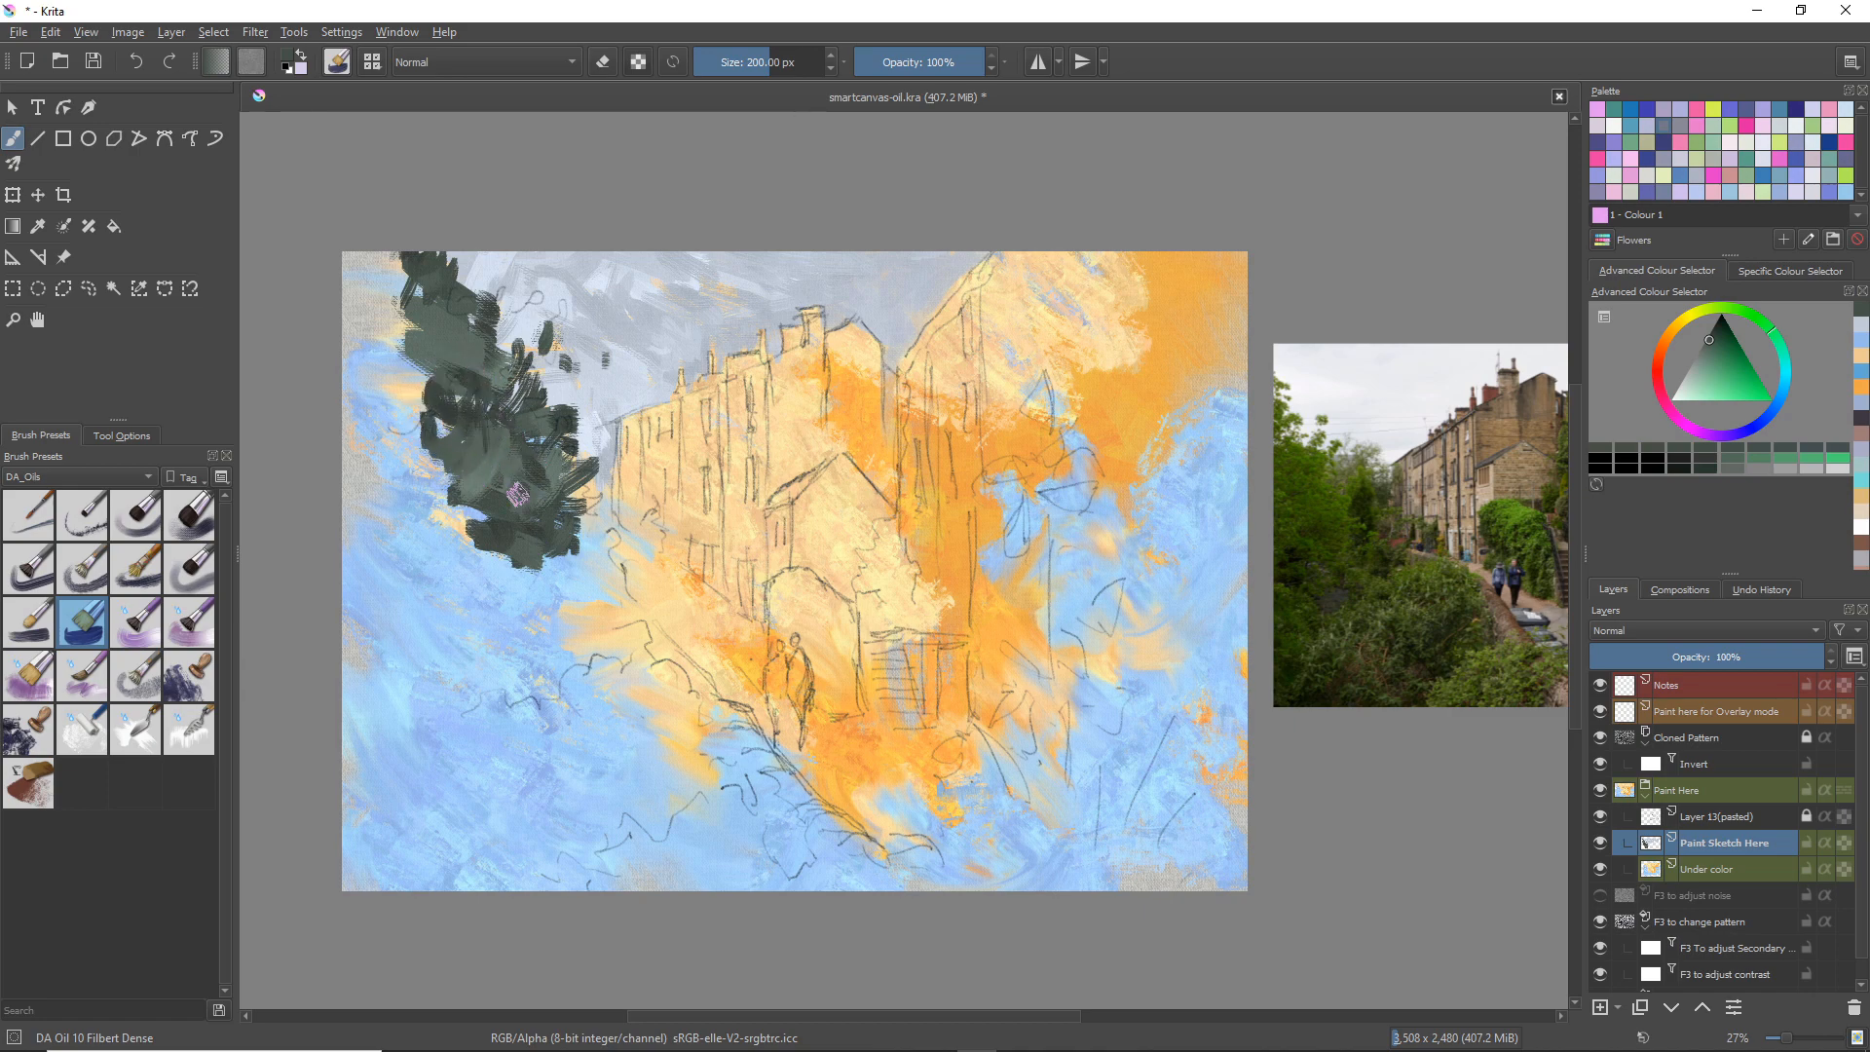
pyautogui.moveTo(568, 509)
pyautogui.mouseDown()
pyautogui.moveTo(598, 521)
pyautogui.moveTo(601, 561)
pyautogui.mouseUp()
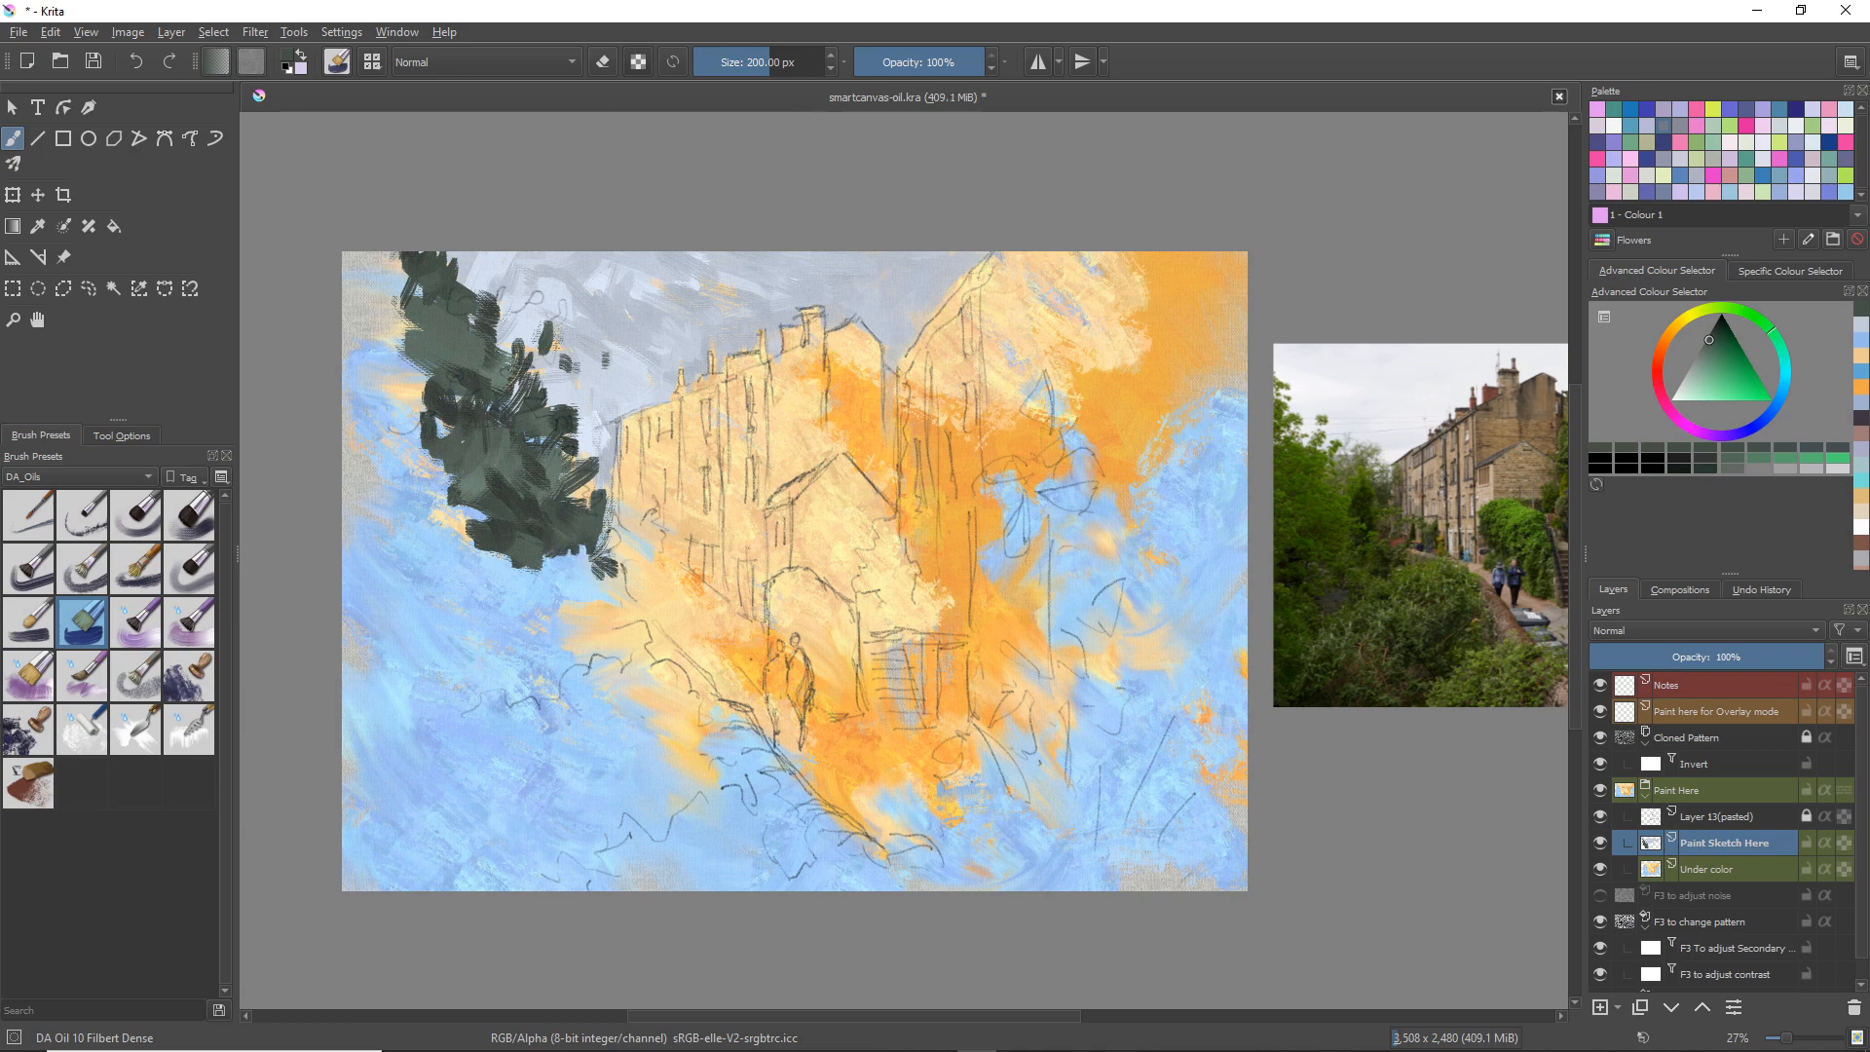
# Step: Fill the rest of the left-hand tree and the bushes below it with dark green strokes down to the canvas's lower edge
pyautogui.moveTo(524, 611)
pyautogui.mouseDown()
pyautogui.moveTo(577, 657)
pyautogui.moveTo(556, 606)
pyautogui.moveTo(611, 606)
pyautogui.moveTo(565, 550)
pyautogui.moveTo(635, 630)
pyautogui.moveTo(619, 558)
pyautogui.moveTo(651, 579)
pyautogui.moveTo(653, 628)
pyautogui.moveTo(687, 648)
pyautogui.moveTo(593, 625)
pyautogui.moveTo(568, 575)
pyautogui.moveTo(609, 576)
pyautogui.moveTo(687, 679)
pyautogui.moveTo(443, 594)
pyautogui.moveTo(544, 703)
pyautogui.moveTo(360, 711)
pyautogui.moveTo(425, 550)
pyautogui.moveTo(538, 576)
pyautogui.moveTo(421, 460)
pyautogui.moveTo(414, 479)
pyautogui.moveTo(476, 556)
pyautogui.moveTo(339, 558)
pyautogui.moveTo(421, 672)
pyautogui.moveTo(363, 670)
pyautogui.moveTo(346, 631)
pyautogui.moveTo(389, 435)
pyautogui.moveTo(448, 448)
pyautogui.moveTo(366, 366)
pyautogui.moveTo(331, 424)
pyautogui.mouseUp()
pyautogui.moveTo(511, 751)
pyautogui.mouseDown()
pyautogui.moveTo(567, 728)
pyautogui.moveTo(647, 738)
pyautogui.moveTo(636, 679)
pyautogui.moveTo(652, 669)
pyautogui.moveTo(687, 711)
pyautogui.moveTo(664, 656)
pyautogui.moveTo(697, 755)
pyautogui.moveTo(654, 719)
pyautogui.moveTo(709, 760)
pyautogui.moveTo(674, 802)
pyautogui.moveTo(650, 782)
pyautogui.moveTo(662, 818)
pyautogui.moveTo(641, 819)
pyautogui.moveTo(729, 785)
pyautogui.moveTo(670, 737)
pyautogui.moveTo(665, 706)
pyautogui.moveTo(695, 730)
pyautogui.moveTo(633, 726)
pyautogui.moveTo(593, 767)
pyautogui.moveTo(606, 794)
pyautogui.moveTo(562, 781)
pyautogui.moveTo(552, 811)
pyautogui.moveTo(504, 795)
pyautogui.moveTo(495, 836)
pyautogui.moveTo(467, 842)
pyautogui.moveTo(531, 831)
pyautogui.mouseUp()
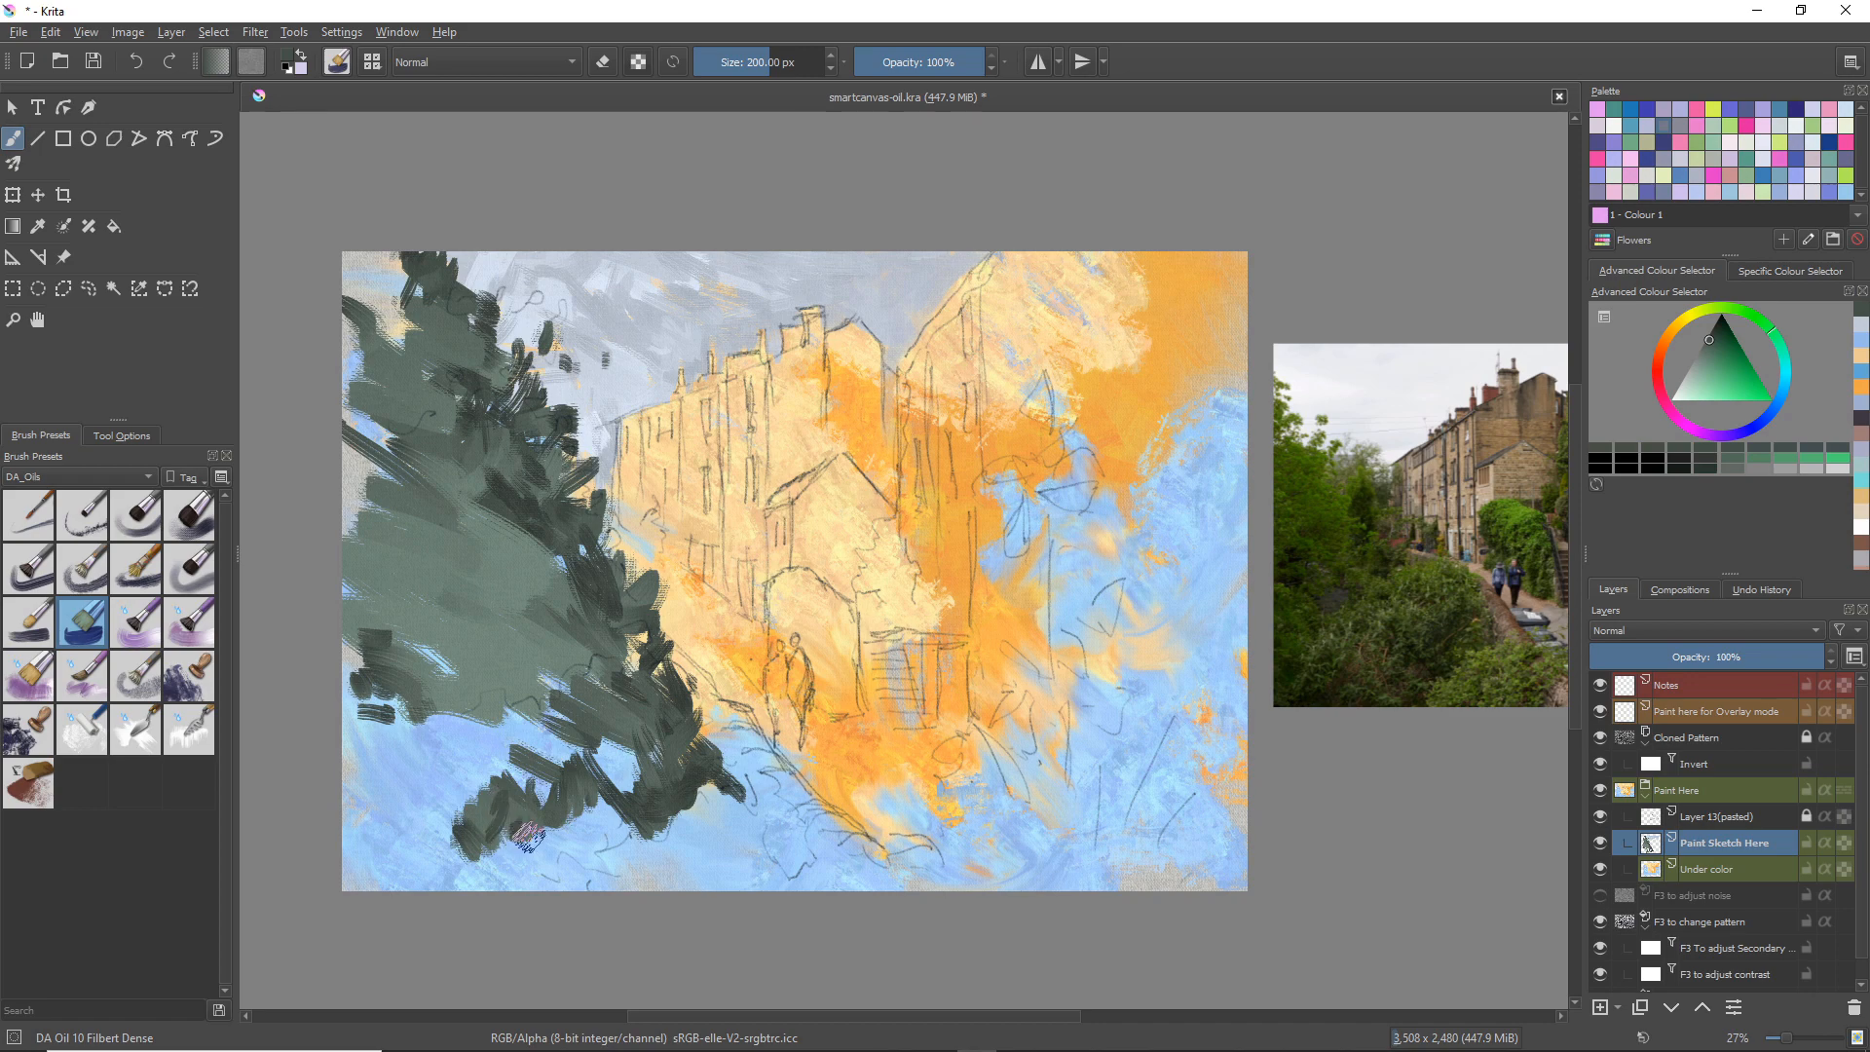
pyautogui.moveTo(638, 794)
pyautogui.mouseDown()
pyautogui.moveTo(553, 689)
pyautogui.moveTo(555, 747)
pyautogui.moveTo(487, 695)
pyautogui.moveTo(451, 721)
pyautogui.moveTo(471, 817)
pyautogui.moveTo(406, 814)
pyautogui.moveTo(425, 860)
pyautogui.moveTo(385, 857)
pyautogui.moveTo(377, 774)
pyautogui.moveTo(435, 799)
pyautogui.moveTo(342, 787)
pyautogui.moveTo(357, 878)
pyautogui.moveTo(367, 842)
pyautogui.moveTo(439, 850)
pyautogui.mouseUp()
pyautogui.moveTo(573, 840)
pyautogui.mouseDown()
pyautogui.moveTo(650, 846)
pyautogui.moveTo(616, 825)
pyautogui.moveTo(567, 854)
pyautogui.moveTo(430, 856)
pyautogui.moveTo(580, 882)
pyautogui.moveTo(732, 810)
pyautogui.moveTo(748, 842)
pyautogui.moveTo(704, 824)
pyautogui.moveTo(671, 850)
pyautogui.moveTo(720, 845)
pyautogui.moveTo(720, 818)
pyautogui.moveTo(768, 881)
pyautogui.moveTo(633, 900)
pyautogui.moveTo(660, 825)
pyautogui.moveTo(640, 823)
pyautogui.moveTo(697, 858)
pyautogui.moveTo(516, 891)
pyautogui.mouseUp()
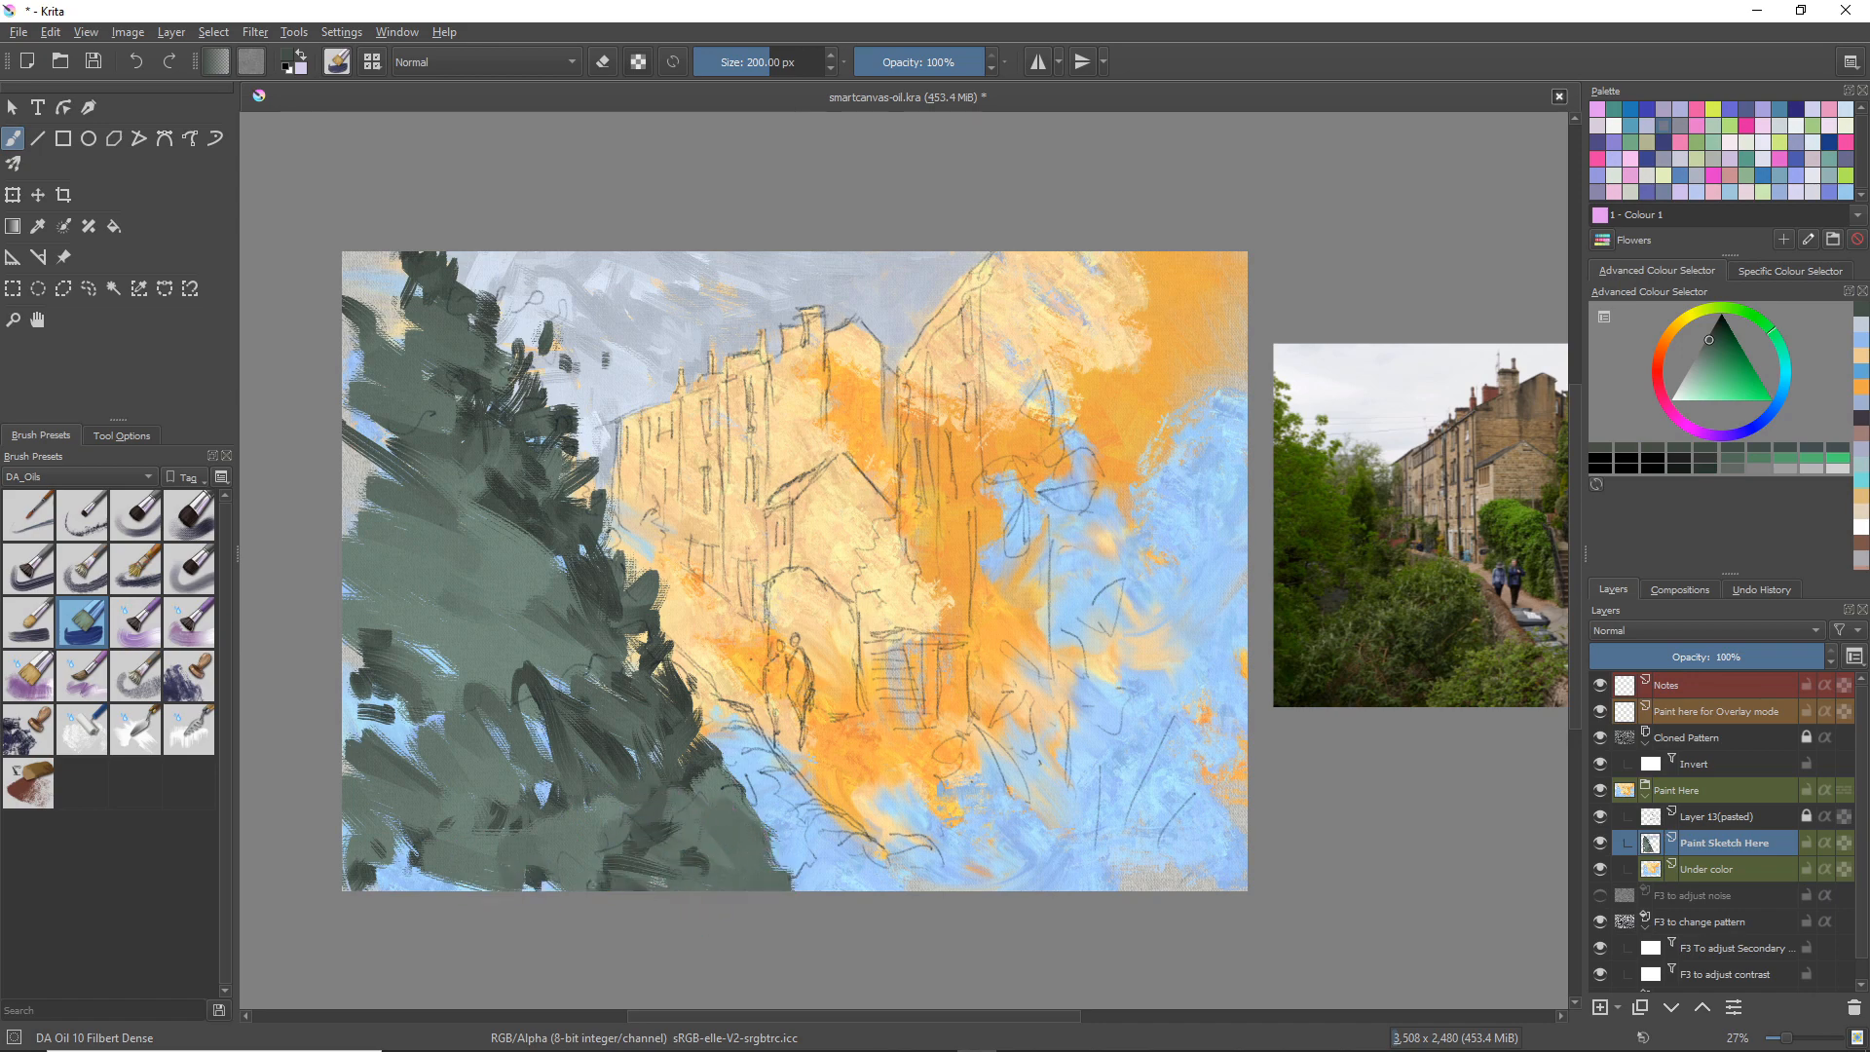
pyautogui.moveTo(573, 598); pyautogui.dragTo(529, 655)
# Step: Trim the tree's edge beside the terrace and path with sampled cream, and touch it up with sampled dark green
pyautogui.keyDown('ctrl'); pyautogui.click(667, 658); pyautogui.keyUp('ctrl')
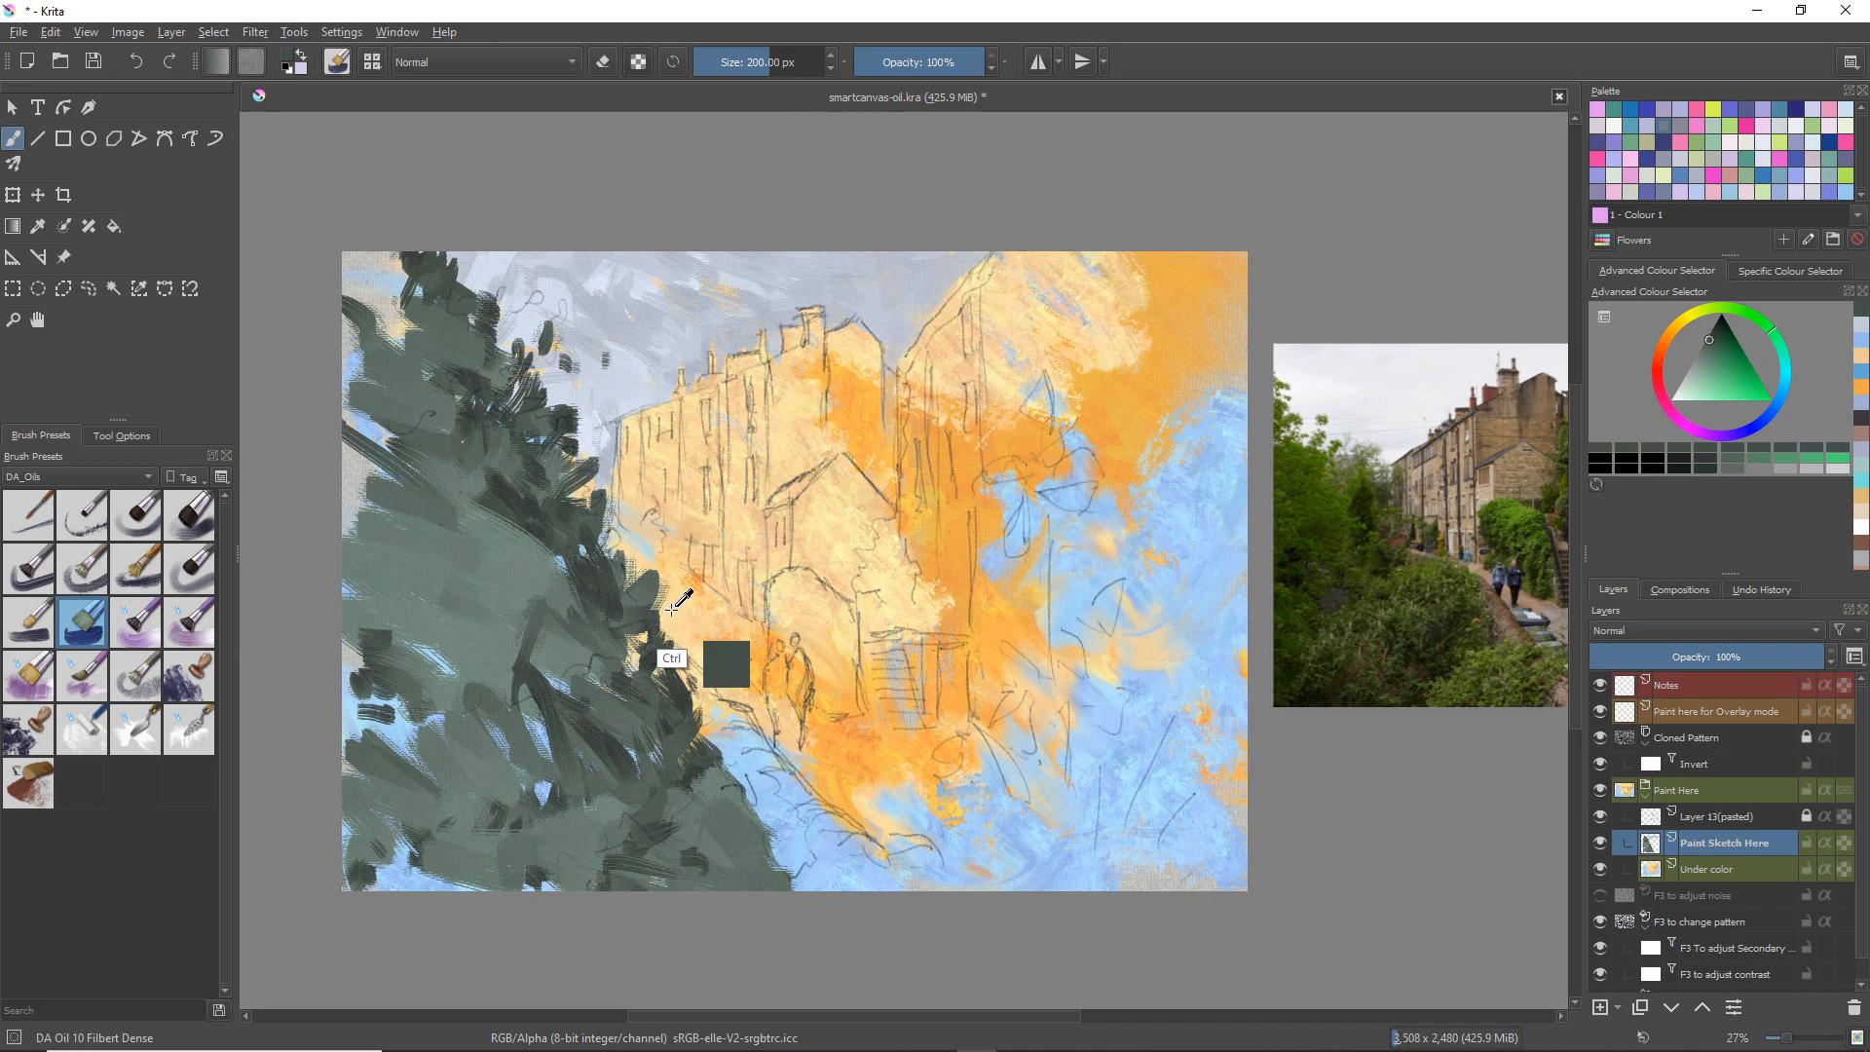
pyautogui.moveTo(627, 638)
pyautogui.mouseDown()
pyautogui.moveTo(600, 638)
pyautogui.moveTo(705, 652)
pyautogui.moveTo(672, 664)
pyautogui.moveTo(710, 723)
pyautogui.moveTo(650, 693)
pyautogui.mouseUp()
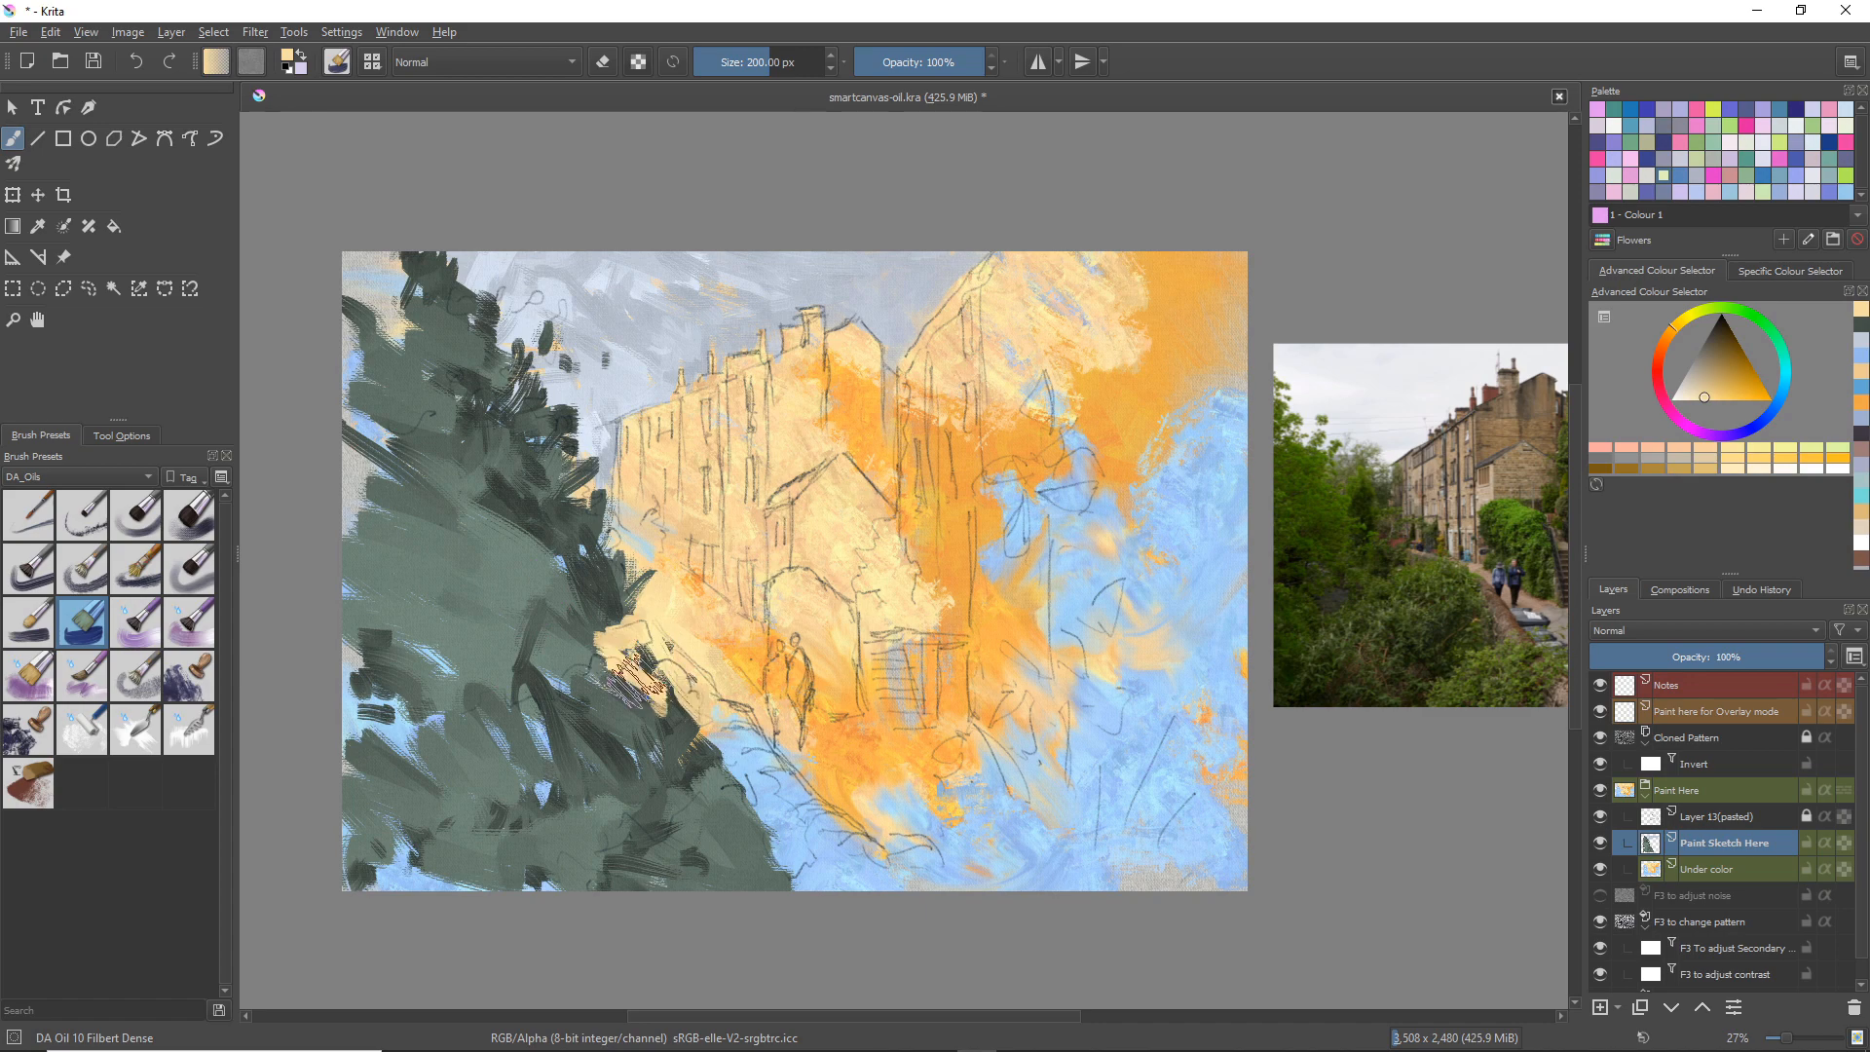
pyautogui.moveTo(594, 514)
pyautogui.mouseDown()
pyautogui.moveTo(581, 558)
pyautogui.moveTo(610, 553)
pyautogui.moveTo(574, 504)
pyautogui.moveTo(583, 480)
pyautogui.moveTo(595, 527)
pyautogui.moveTo(612, 511)
pyautogui.moveTo(651, 538)
pyautogui.mouseUp()
pyautogui.moveTo(589, 469); pyautogui.dragTo(584, 498)
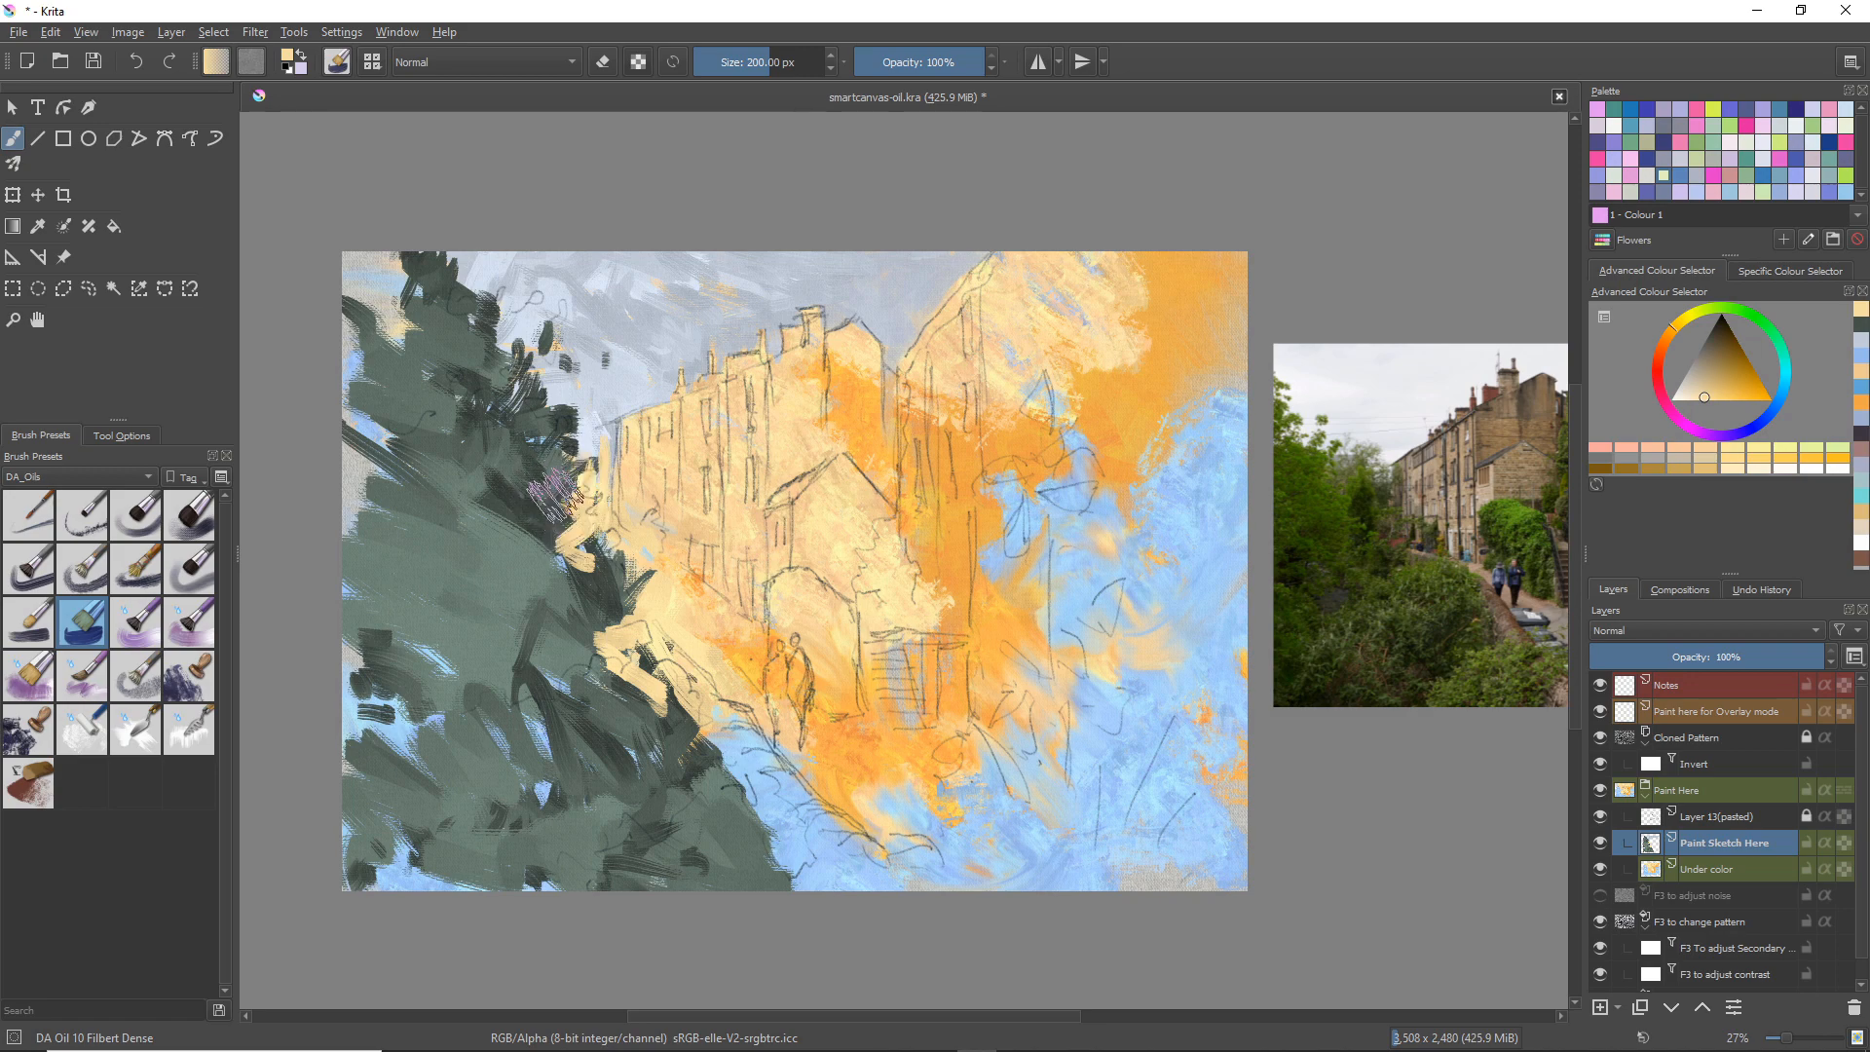
pyautogui.keyDown('ctrl'); pyautogui.click(543, 537); pyautogui.keyUp('ctrl')
pyautogui.moveTo(590, 467); pyautogui.dragTo(582, 498)
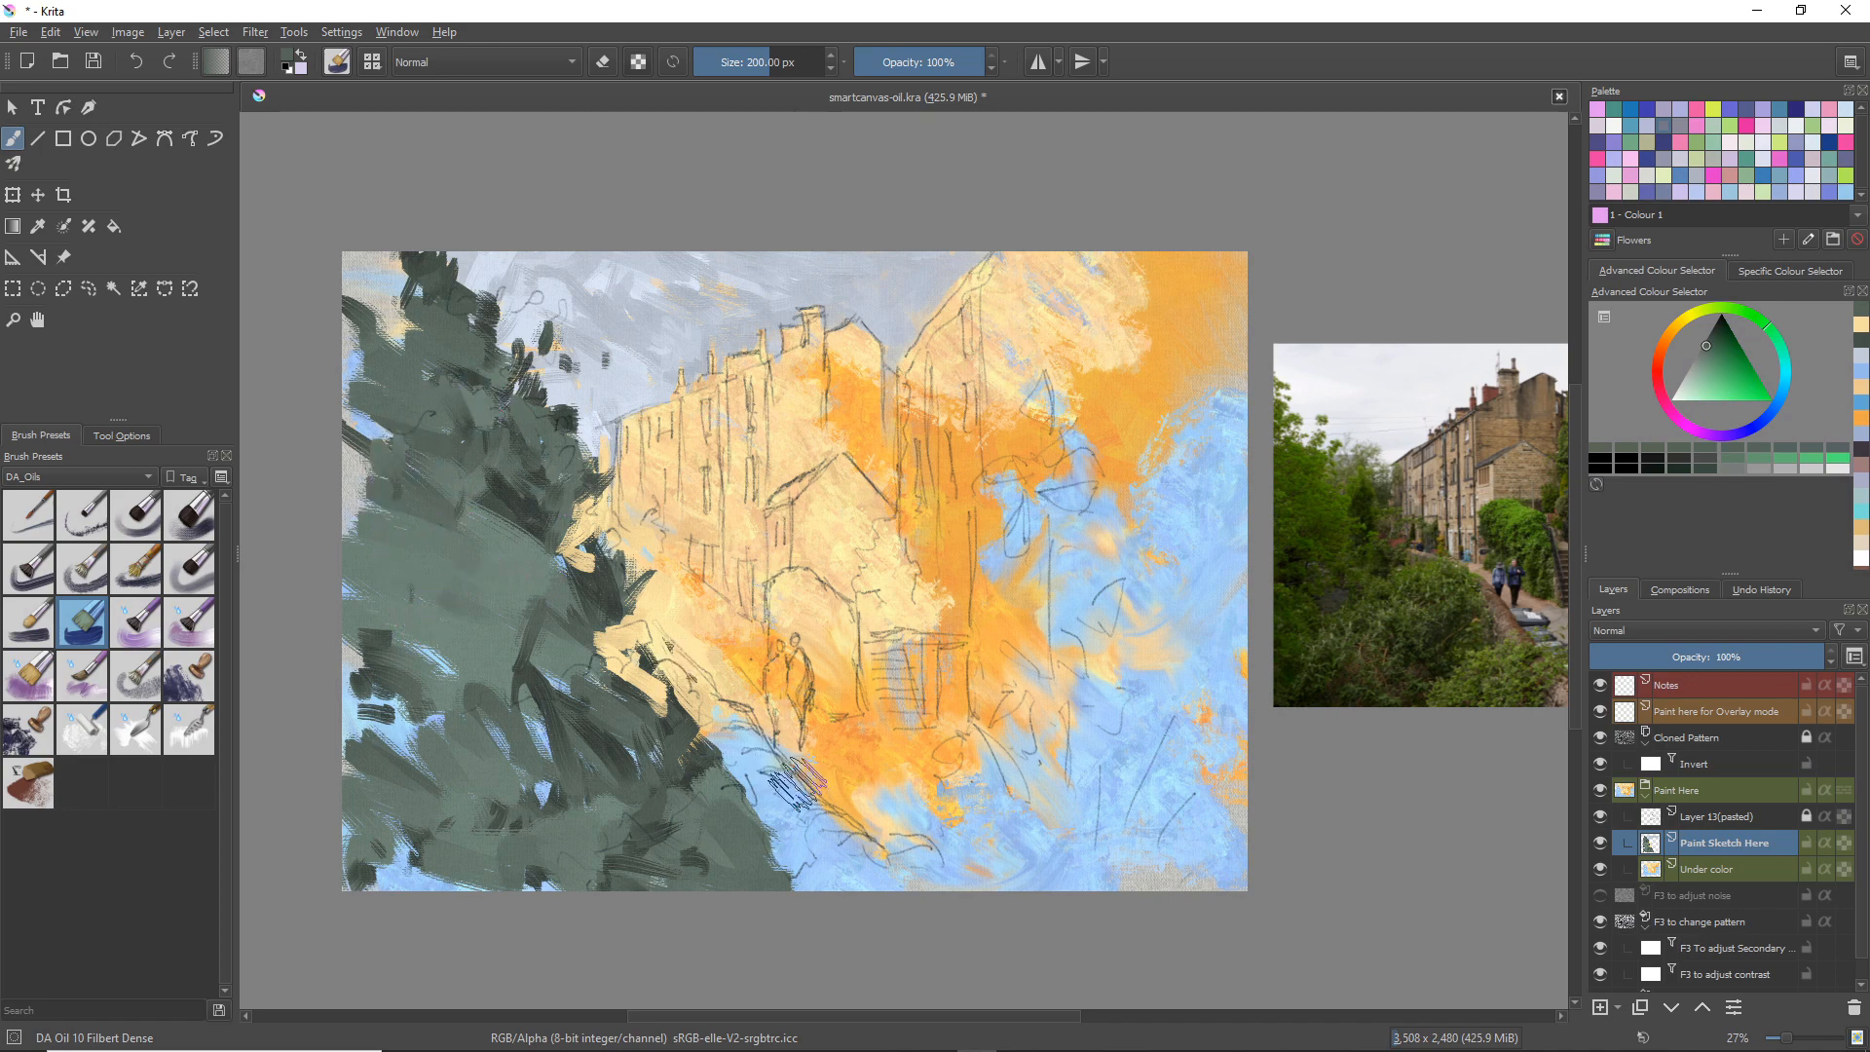
# Step: Paint dark green bushes in the right foreground and add a few leaf strokes for the tall plant
pyautogui.moveTo(986, 699)
pyautogui.mouseDown()
pyautogui.moveTo(1043, 769)
pyautogui.moveTo(1001, 708)
pyautogui.moveTo(1042, 737)
pyautogui.moveTo(1000, 780)
pyautogui.moveTo(1010, 834)
pyautogui.moveTo(922, 817)
pyautogui.moveTo(887, 774)
pyautogui.moveTo(870, 785)
pyautogui.moveTo(894, 832)
pyautogui.mouseUp()
pyautogui.moveTo(802, 772)
pyautogui.mouseDown()
pyautogui.moveTo(837, 732)
pyautogui.moveTo(873, 800)
pyautogui.moveTo(912, 785)
pyautogui.moveTo(931, 741)
pyautogui.moveTo(892, 769)
pyautogui.mouseUp()
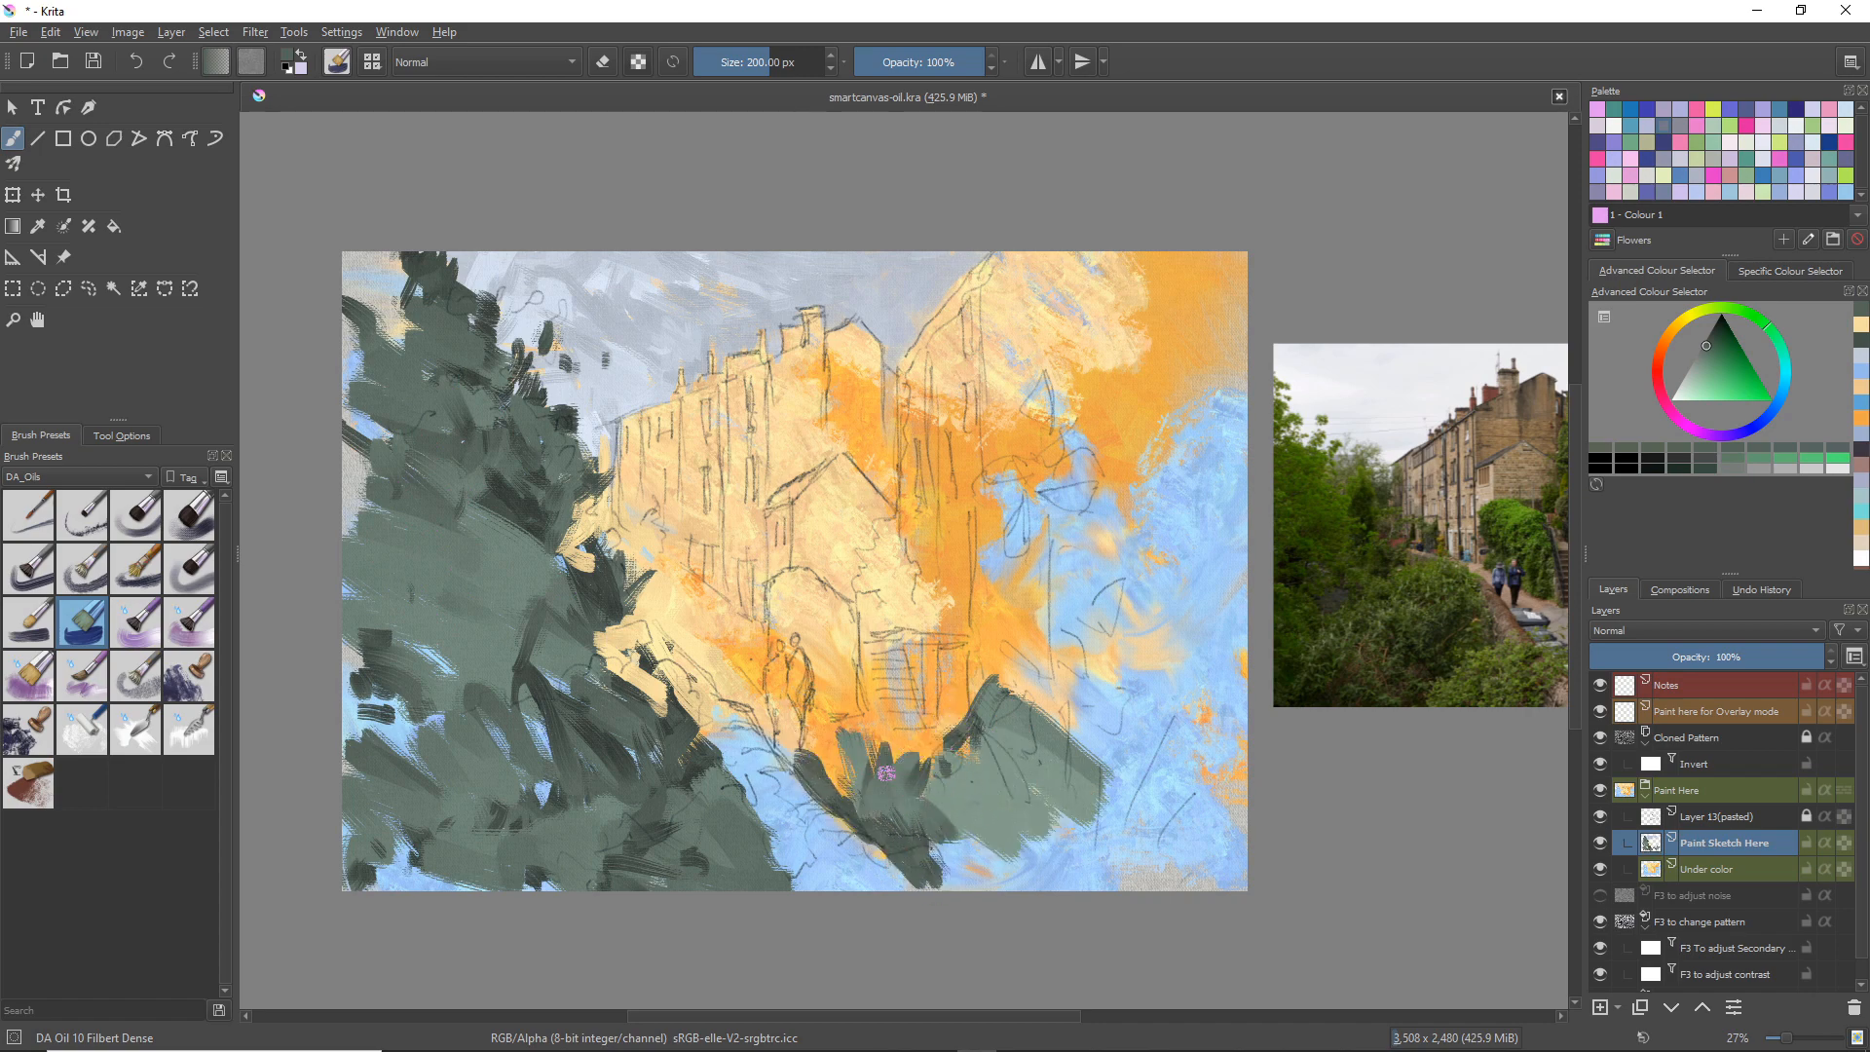
pyautogui.moveTo(1003, 682)
pyautogui.mouseDown()
pyautogui.moveTo(1061, 662)
pyautogui.moveTo(1101, 681)
pyautogui.moveTo(1129, 633)
pyautogui.mouseUp()
pyautogui.moveTo(1115, 472)
pyautogui.mouseDown()
pyautogui.moveTo(1165, 551)
pyautogui.moveTo(1144, 509)
pyautogui.moveTo(1171, 477)
pyautogui.moveTo(1191, 516)
pyautogui.mouseUp()
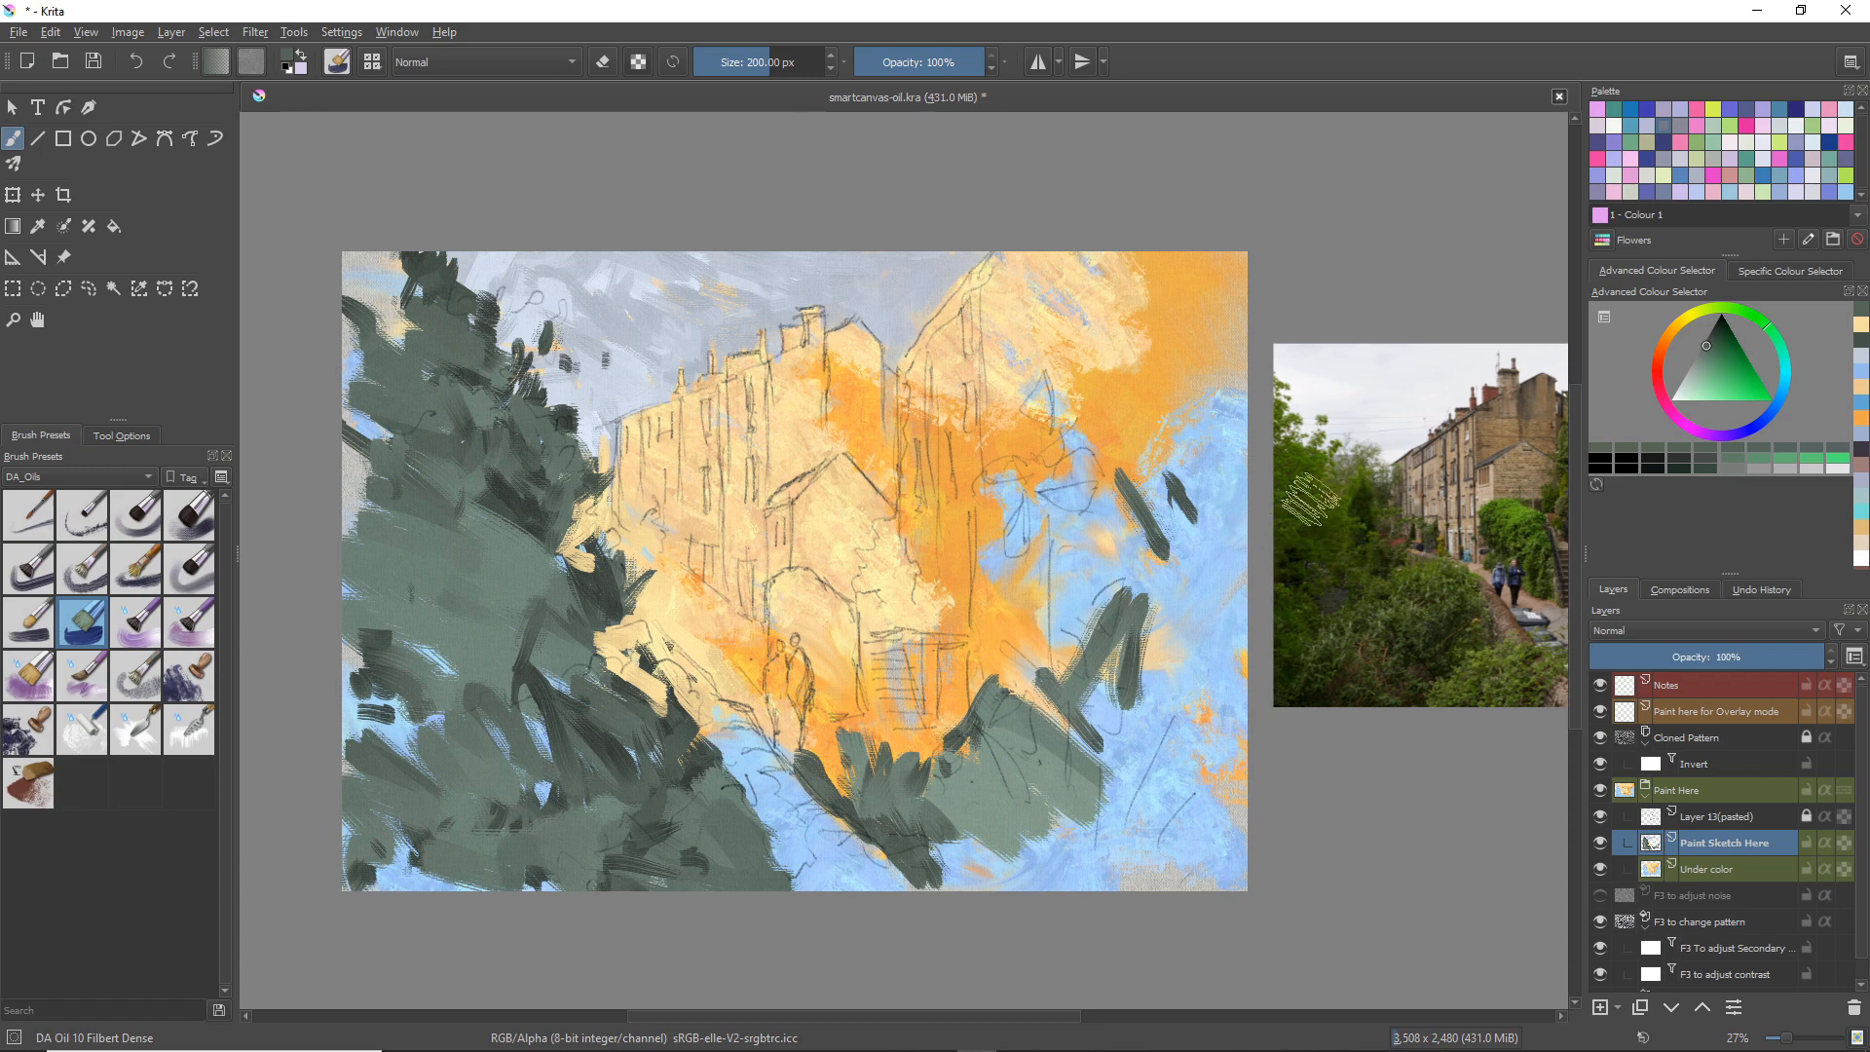
# Step: Choose a light grey and dab it over the tall plant's leaves, the building walls and the upper edge of the left-hand tree
pyautogui.moveTo(940, 609); pyautogui.dragTo(856, 639)
pyautogui.rightClick(950, 487)
pyautogui.click(703, 318)
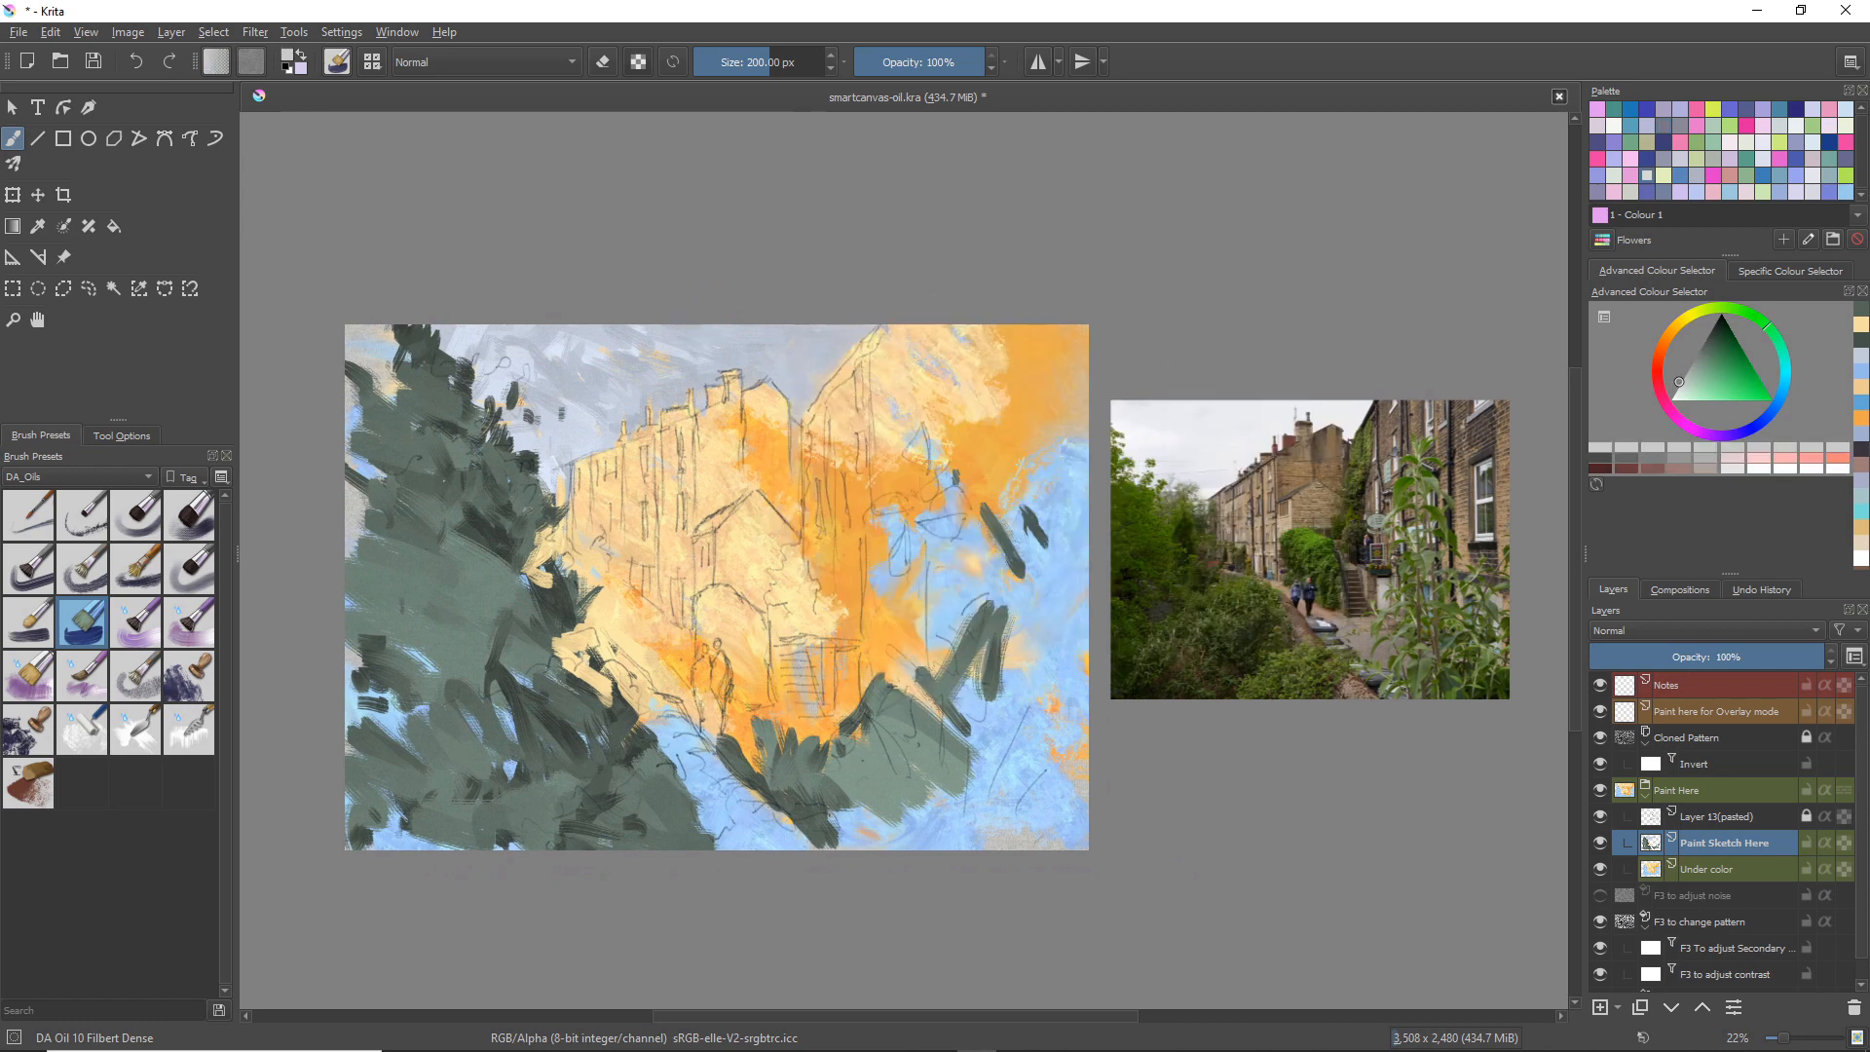
pyautogui.moveTo(954, 516); pyautogui.dragTo(940, 524)
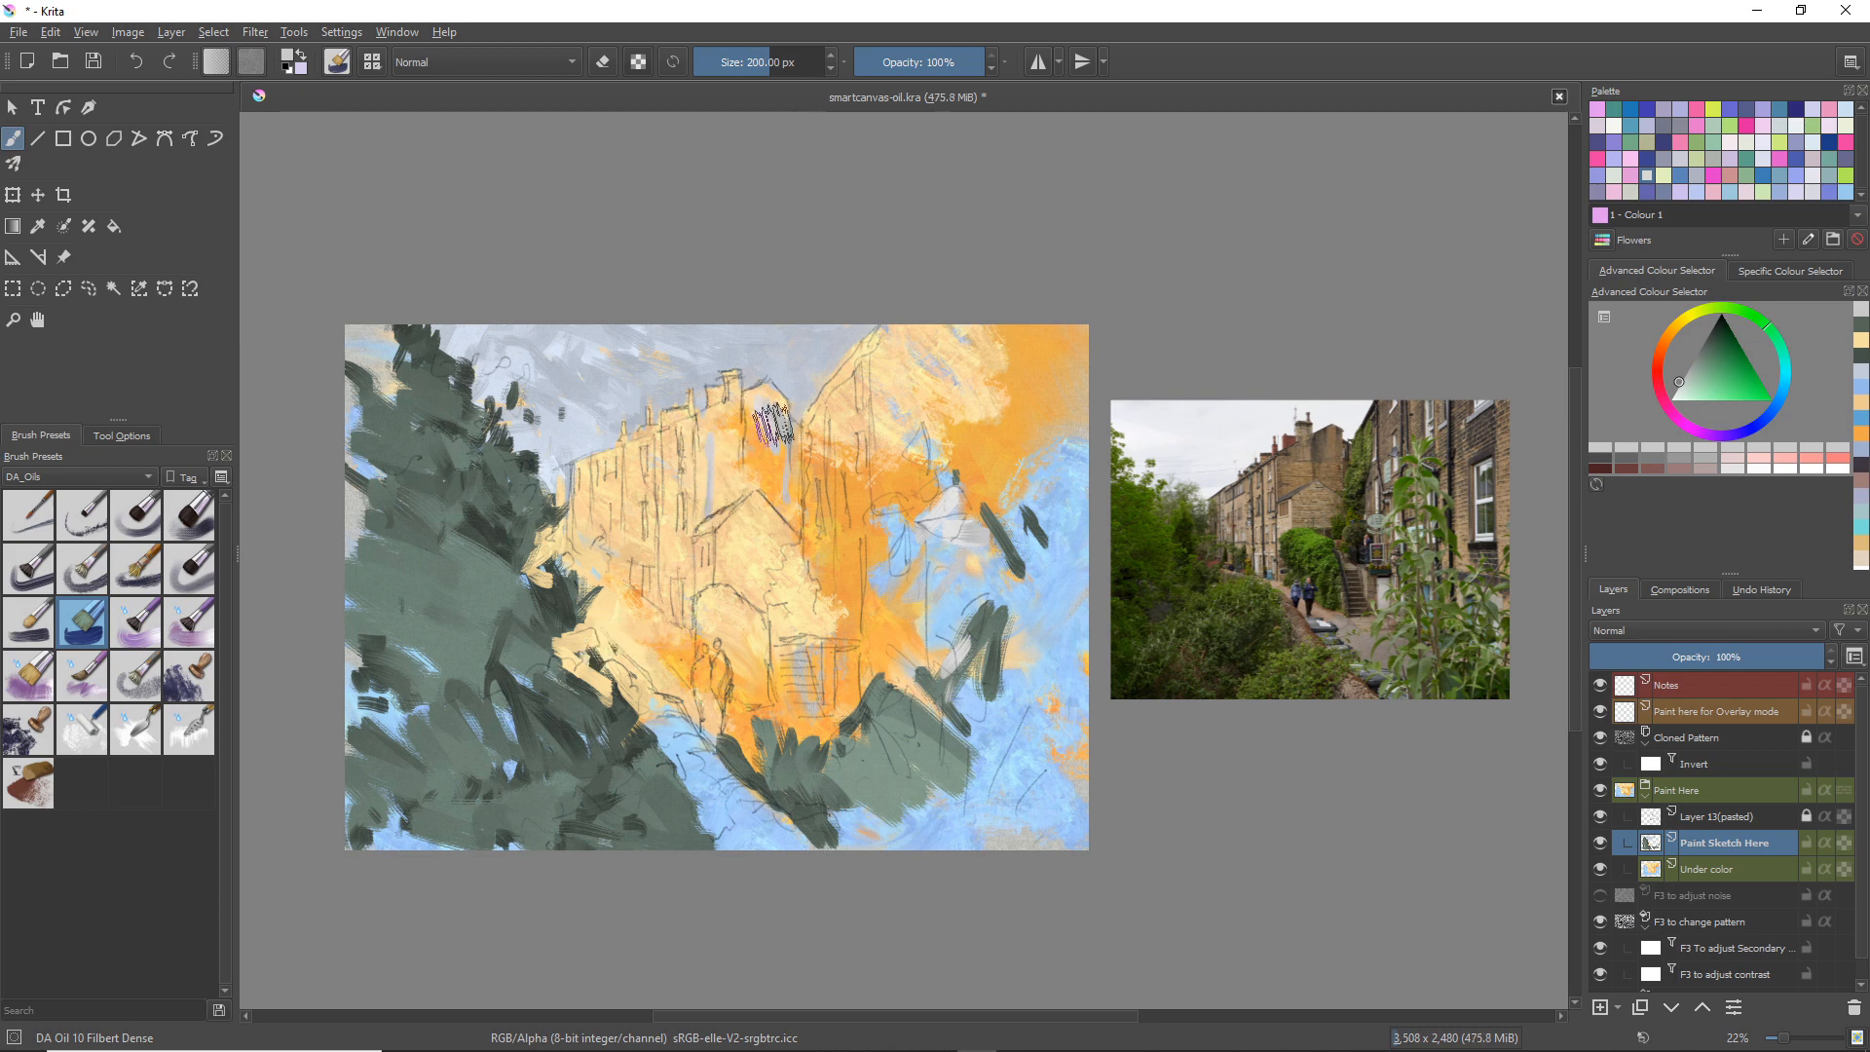
pyautogui.moveTo(795, 421); pyautogui.dragTo(788, 518)
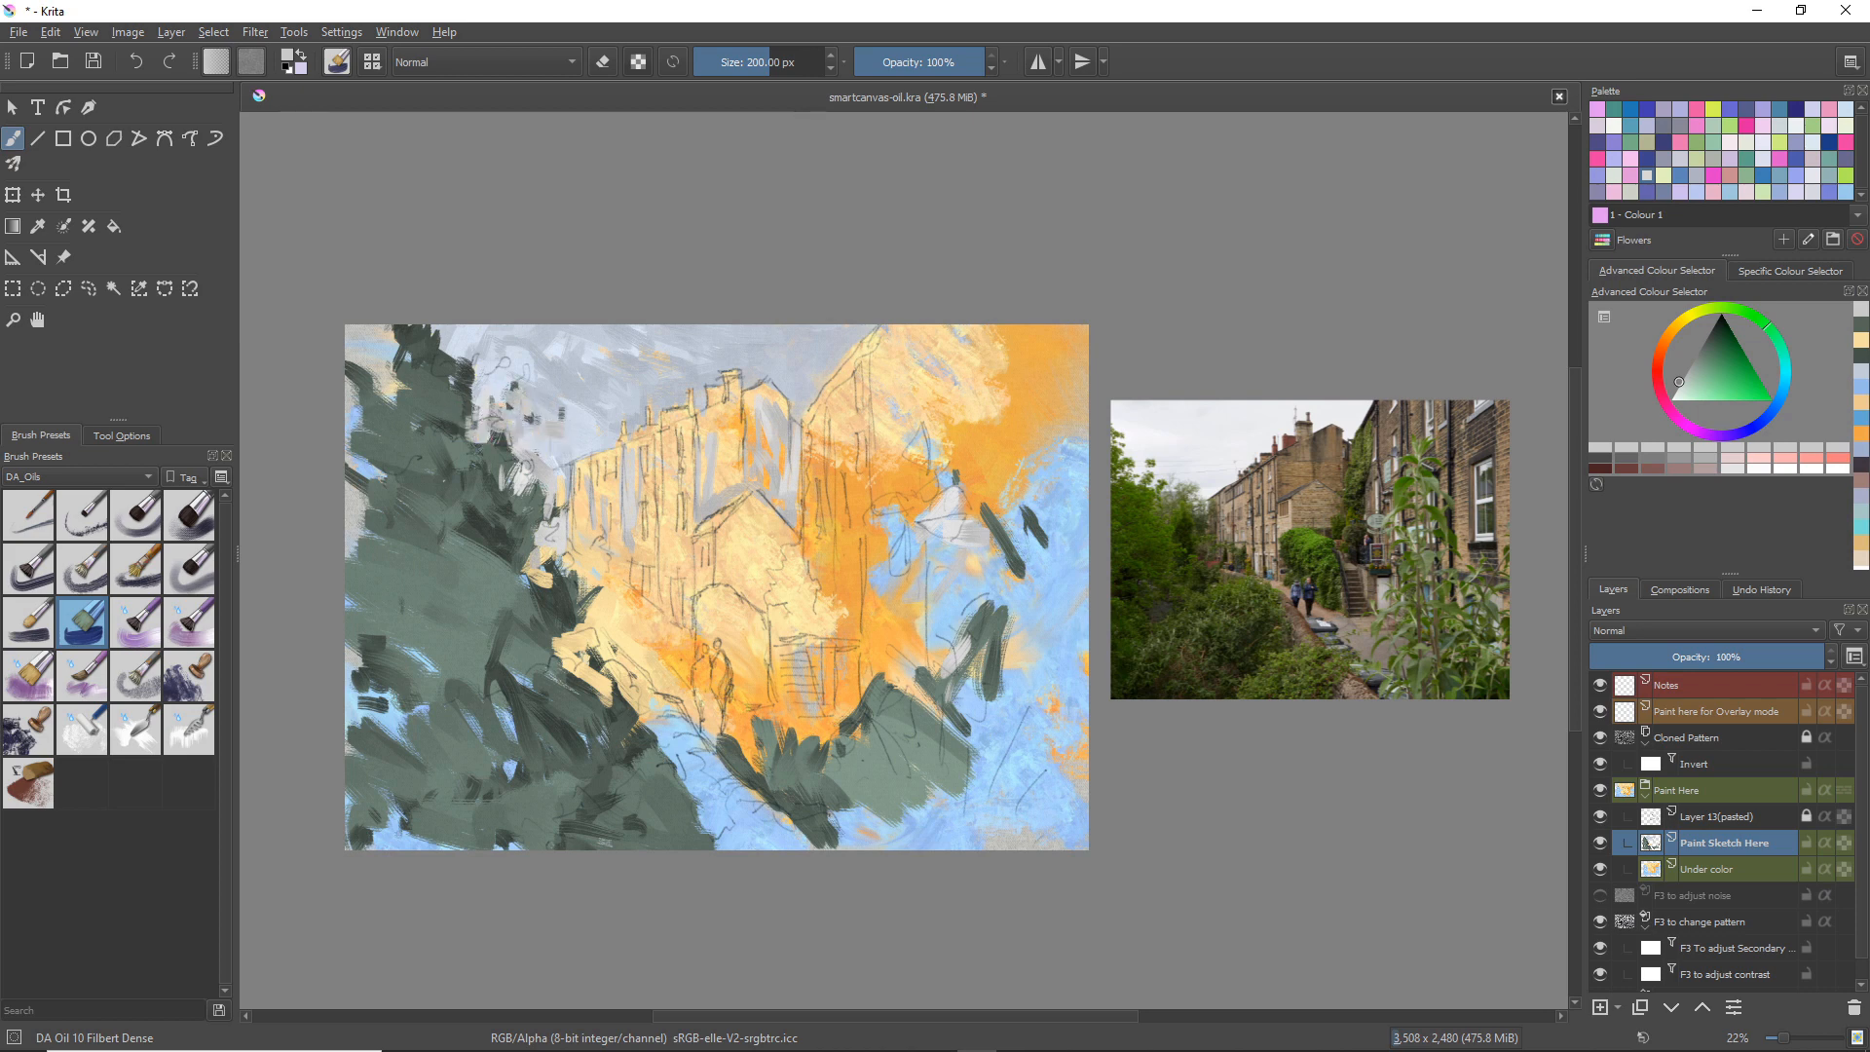
pyautogui.click(450, 466)
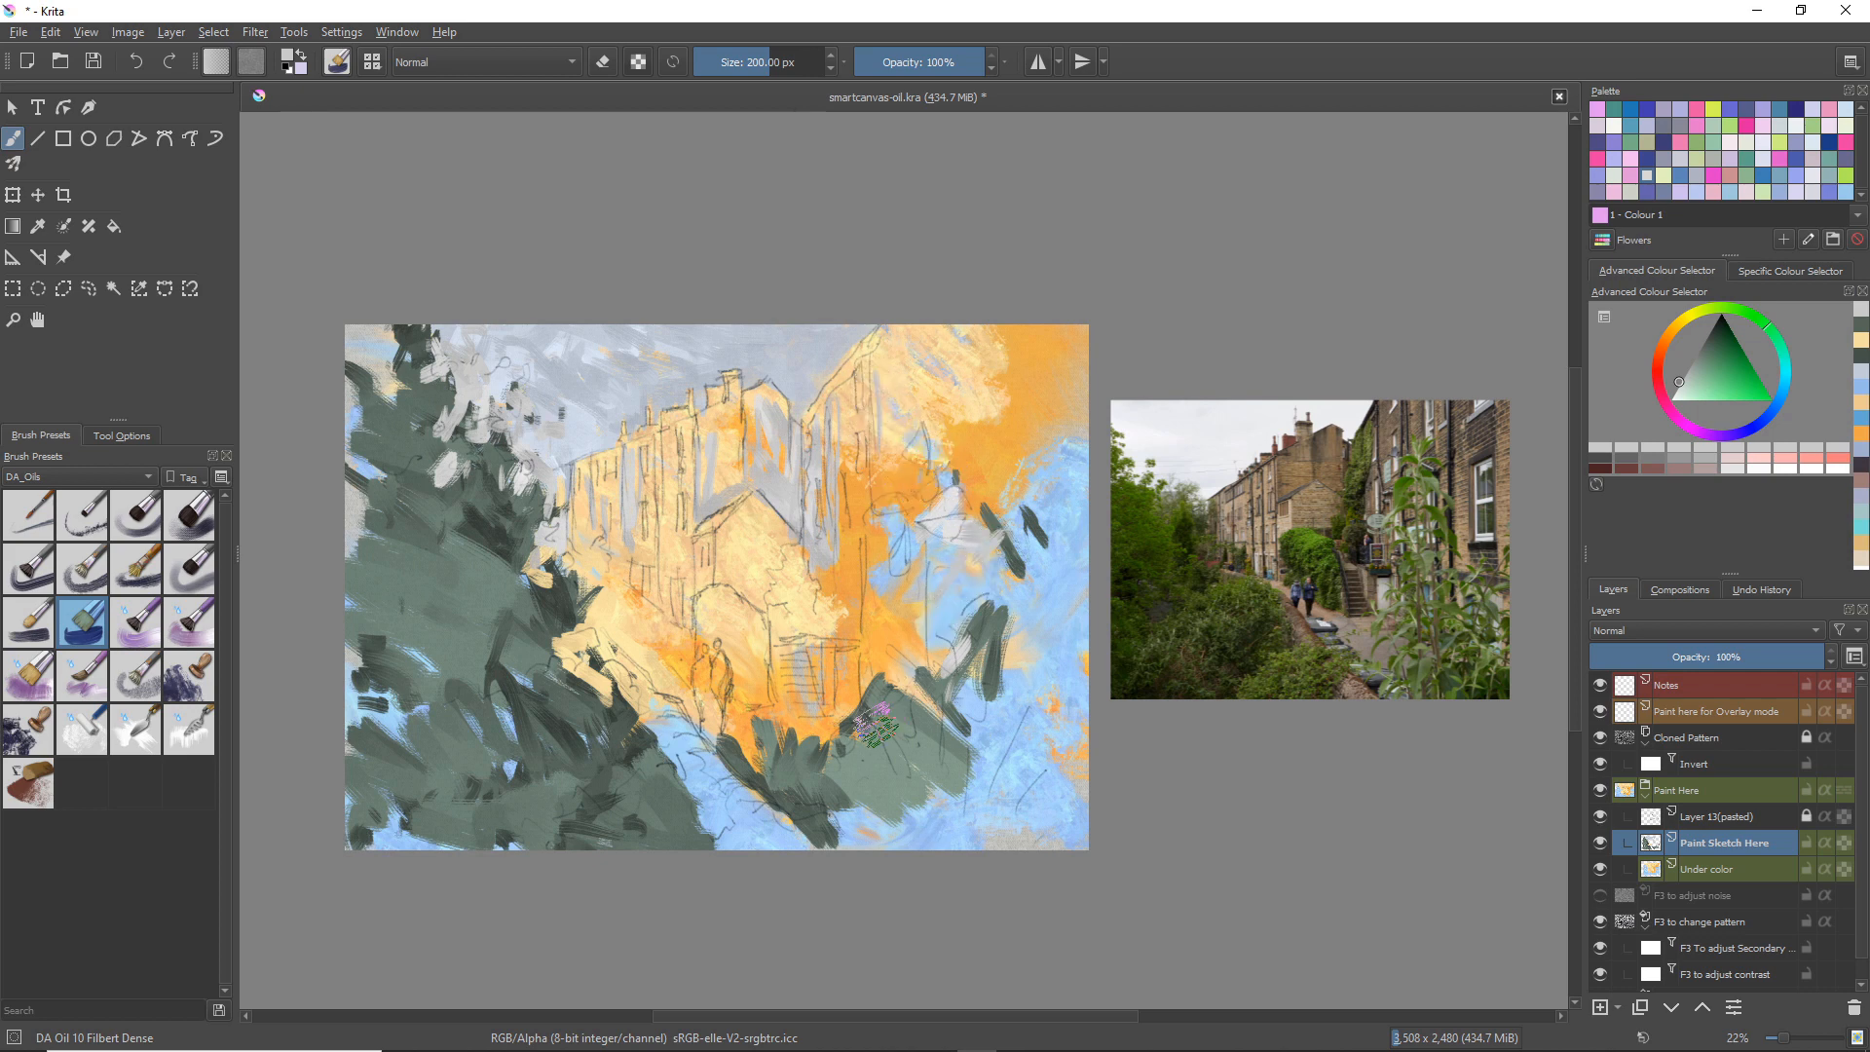
# Step: Sample dark green from the foreground bushes and paint long leaf strokes along the tall plant on the right
pyautogui.keyDown('ctrl'); pyautogui.click(935, 677); pyautogui.keyUp('ctrl')
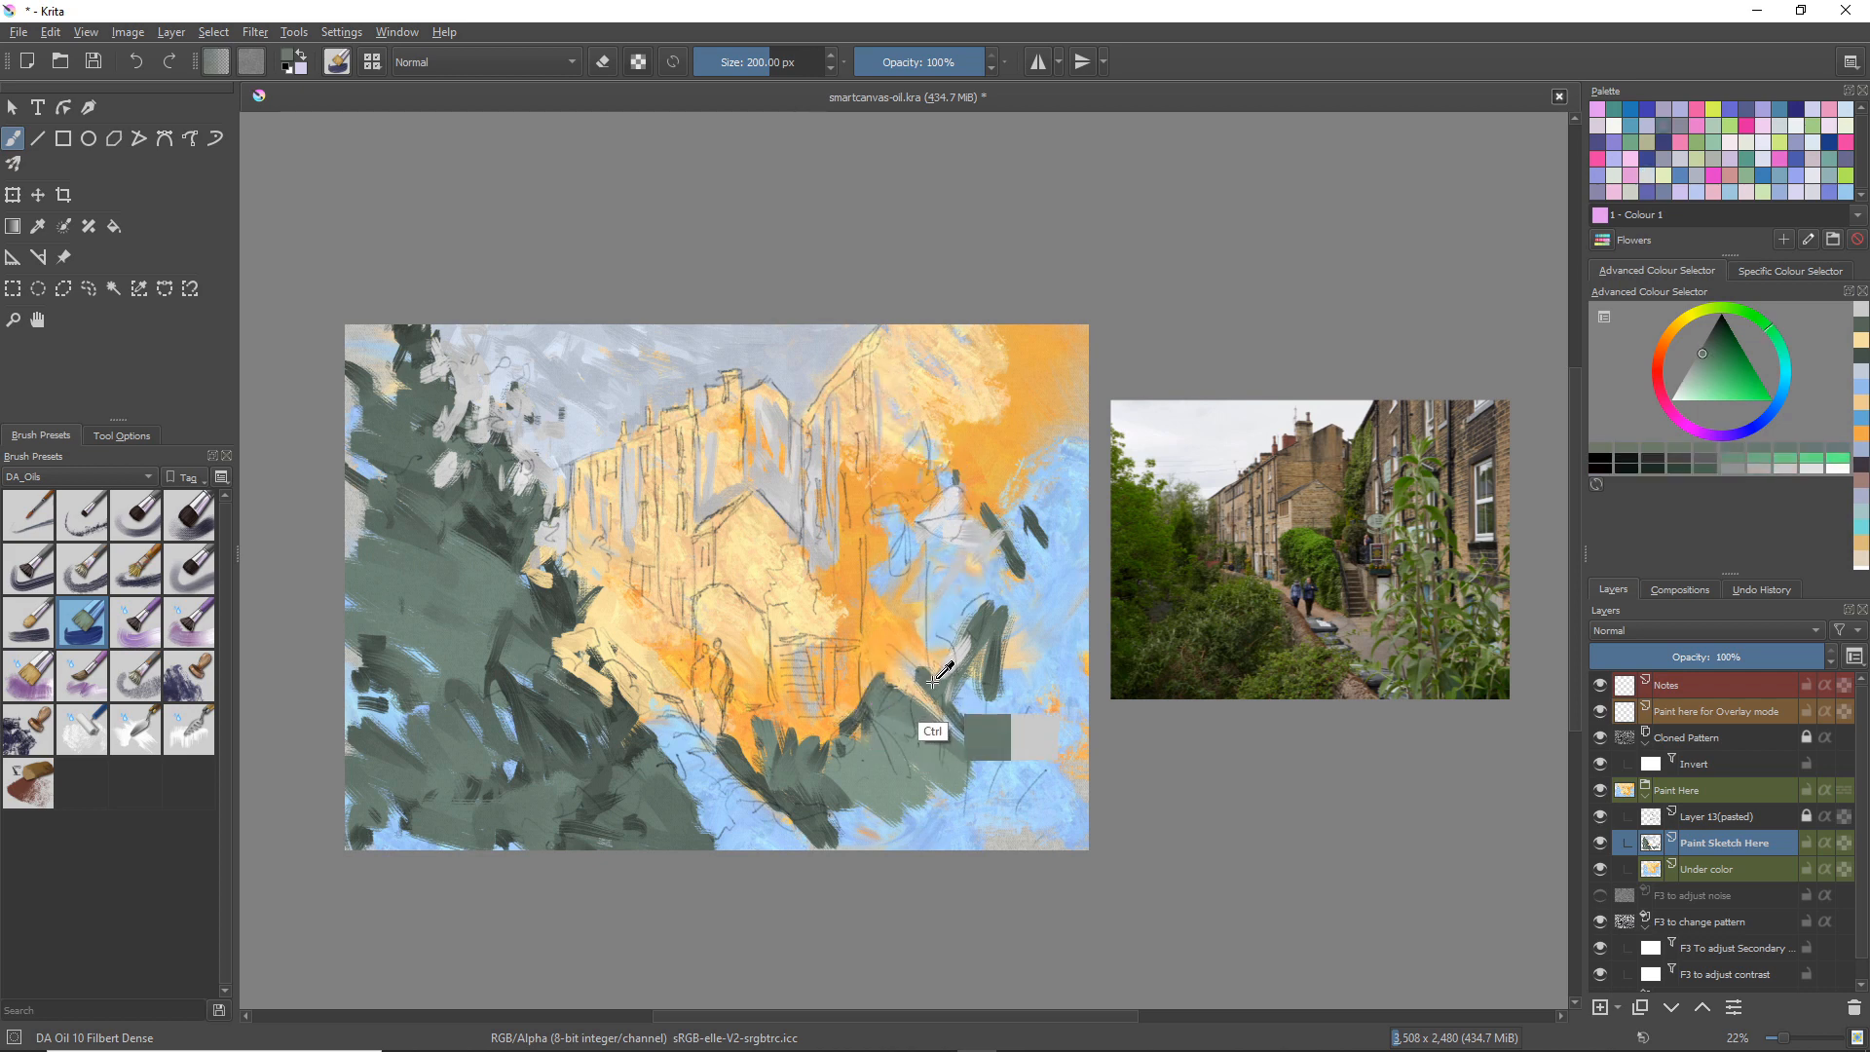
pyautogui.moveTo(987, 538)
pyautogui.mouseDown()
pyautogui.moveTo(1005, 579)
pyautogui.moveTo(943, 655)
pyautogui.mouseUp()
pyautogui.moveTo(901, 526)
pyautogui.mouseDown()
pyautogui.moveTo(947, 679)
pyautogui.moveTo(925, 657)
pyautogui.moveTo(940, 612)
pyautogui.moveTo(986, 600)
pyautogui.moveTo(1021, 690)
pyautogui.moveTo(1040, 602)
pyautogui.moveTo(1025, 693)
pyautogui.moveTo(981, 624)
pyautogui.moveTo(986, 777)
pyautogui.mouseUp()
pyautogui.moveTo(959, 687); pyautogui.dragTo(926, 628)
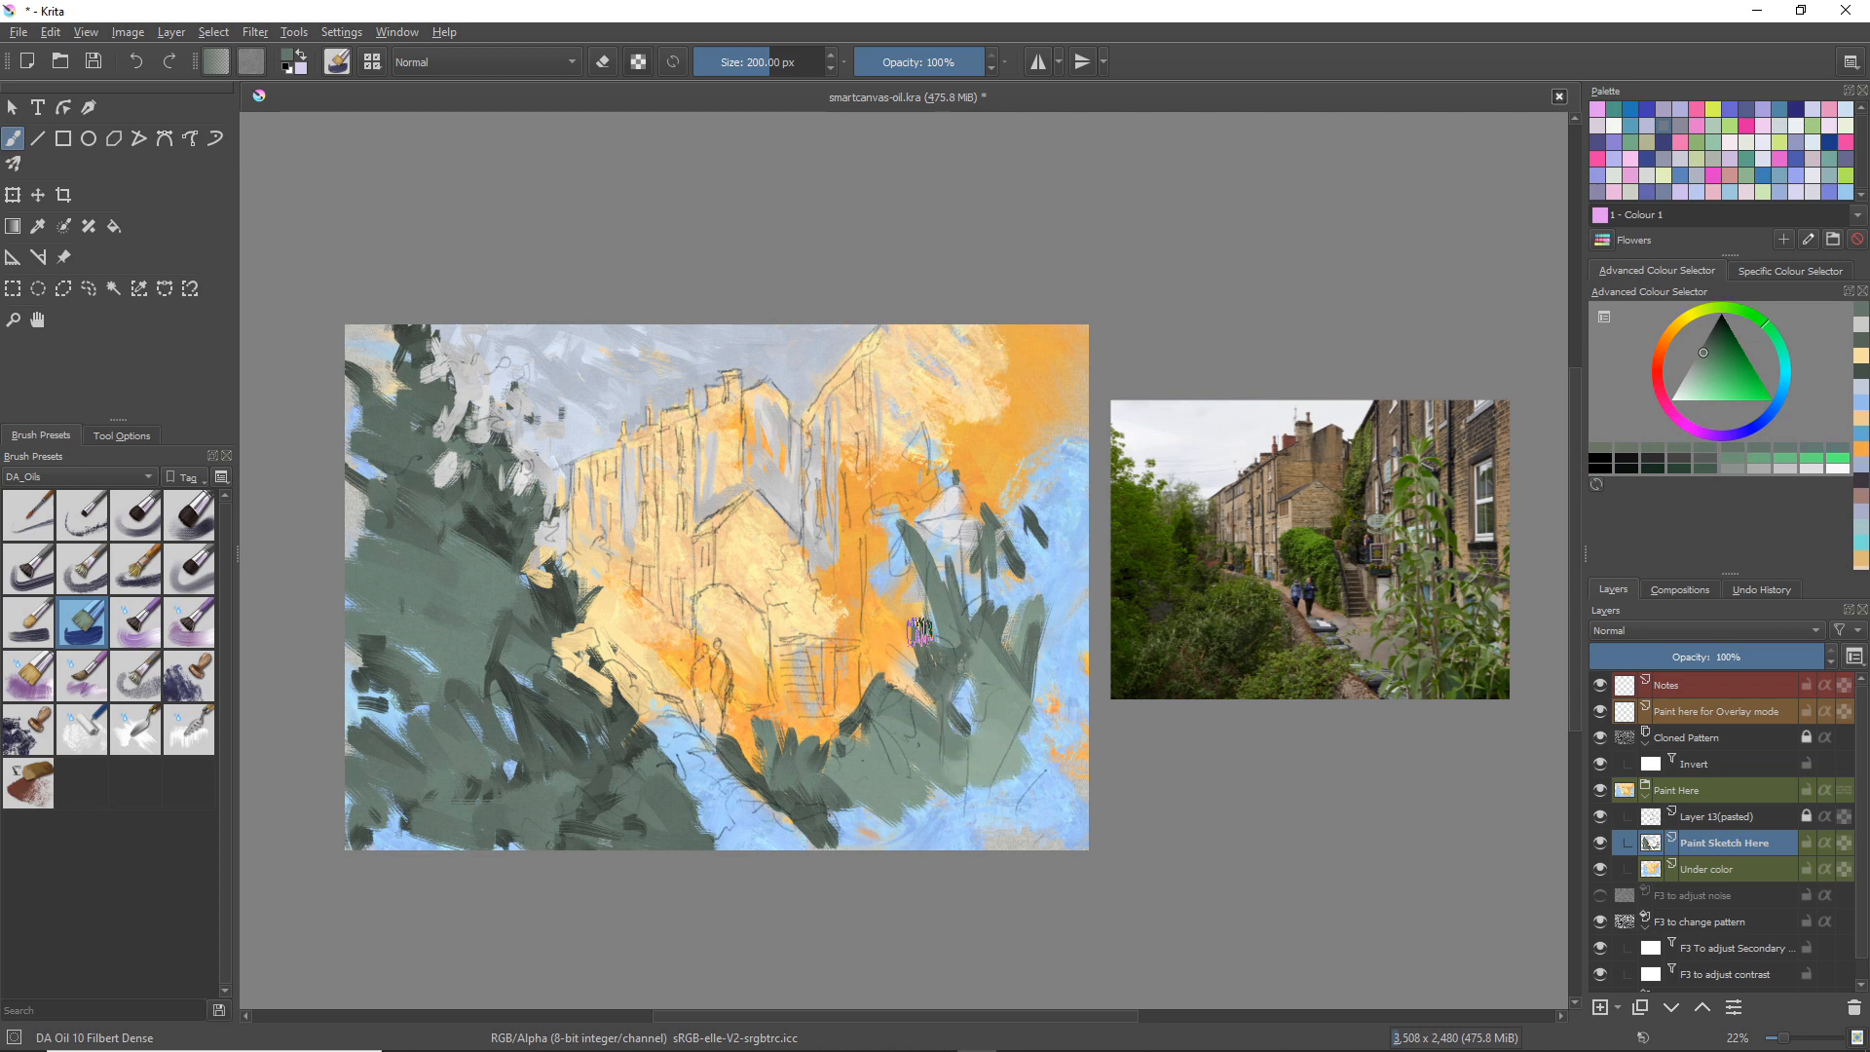
# Step: Choose a lighter grey-green and dab highlights over the right foreground foliage and the lower left bushes
pyautogui.click(1687, 374)
pyautogui.moveTo(1012, 672)
pyautogui.mouseDown()
pyautogui.moveTo(1039, 636)
pyautogui.moveTo(1075, 667)
pyautogui.moveTo(1022, 741)
pyautogui.moveTo(1045, 782)
pyautogui.moveTo(987, 744)
pyautogui.moveTo(991, 789)
pyautogui.moveTo(993, 668)
pyautogui.moveTo(962, 723)
pyautogui.moveTo(962, 663)
pyautogui.moveTo(1013, 670)
pyautogui.mouseUp()
pyautogui.moveTo(978, 749); pyautogui.dragTo(837, 828)
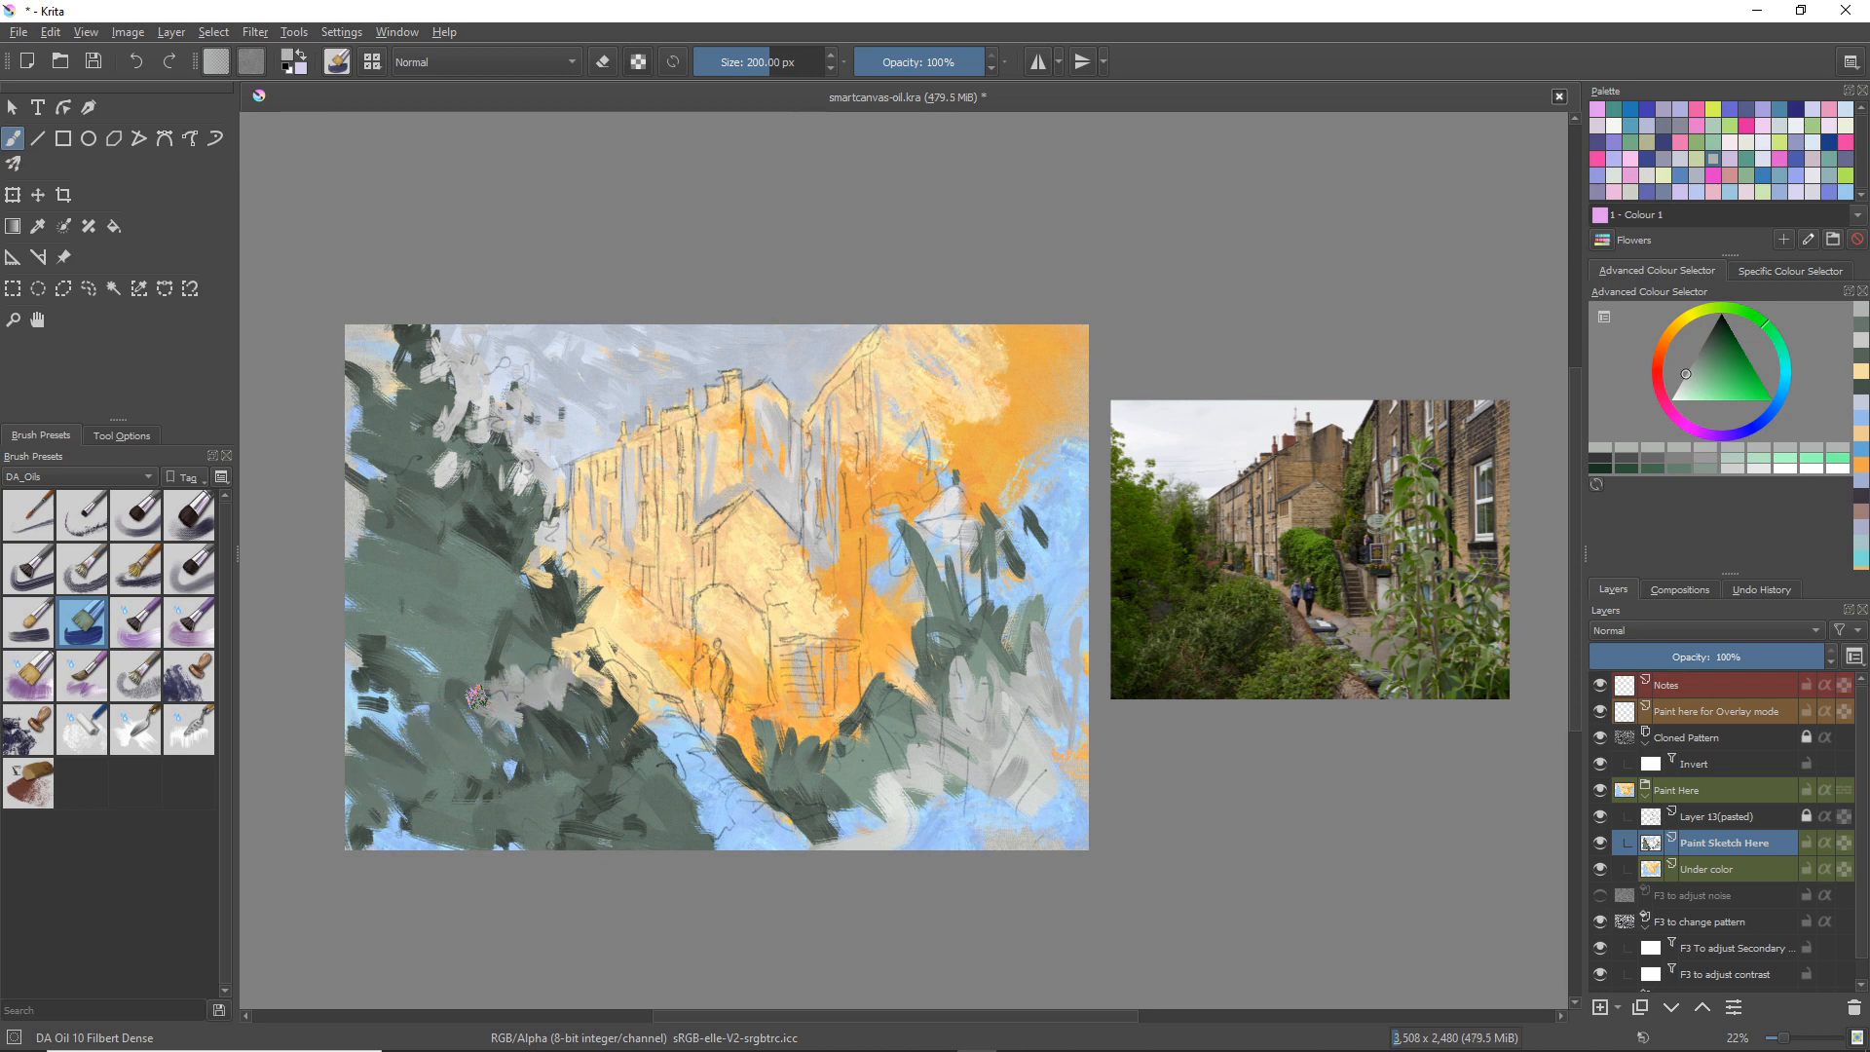
pyautogui.moveTo(516, 703); pyautogui.dragTo(541, 700)
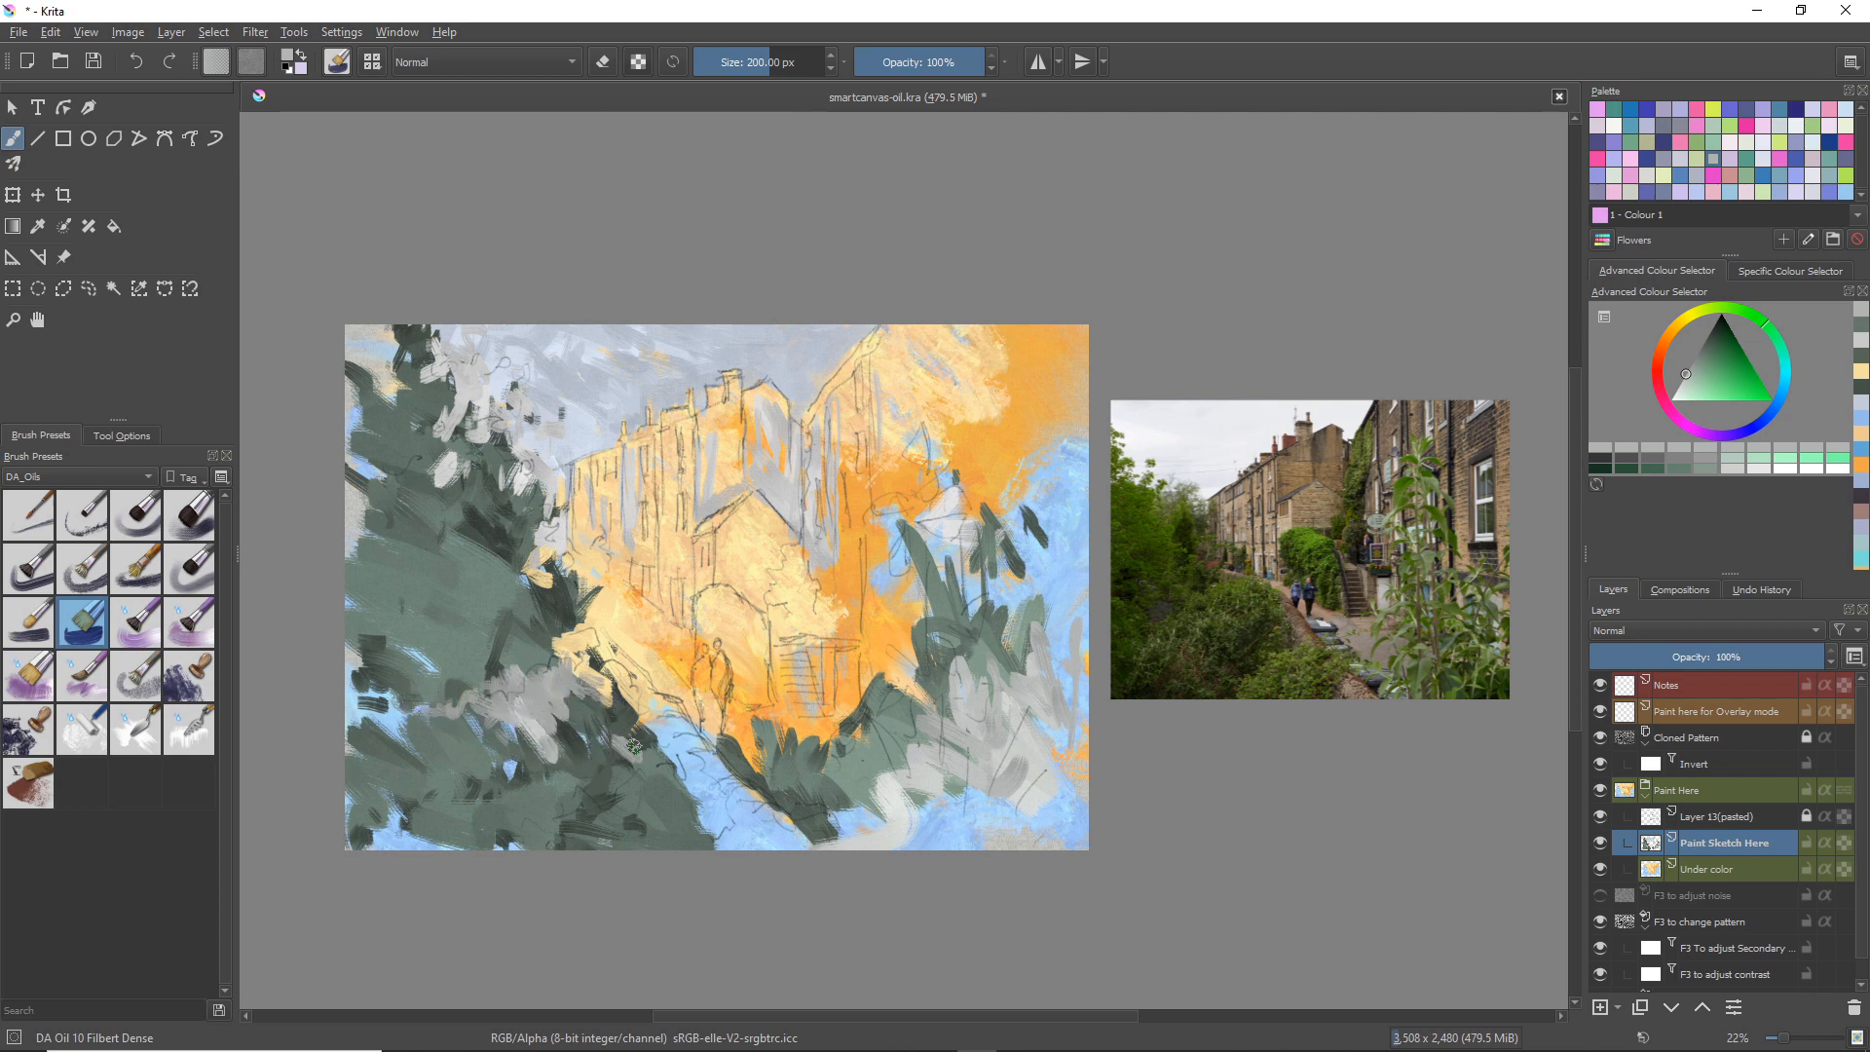
pyautogui.moveTo(614, 758); pyautogui.dragTo(584, 784)
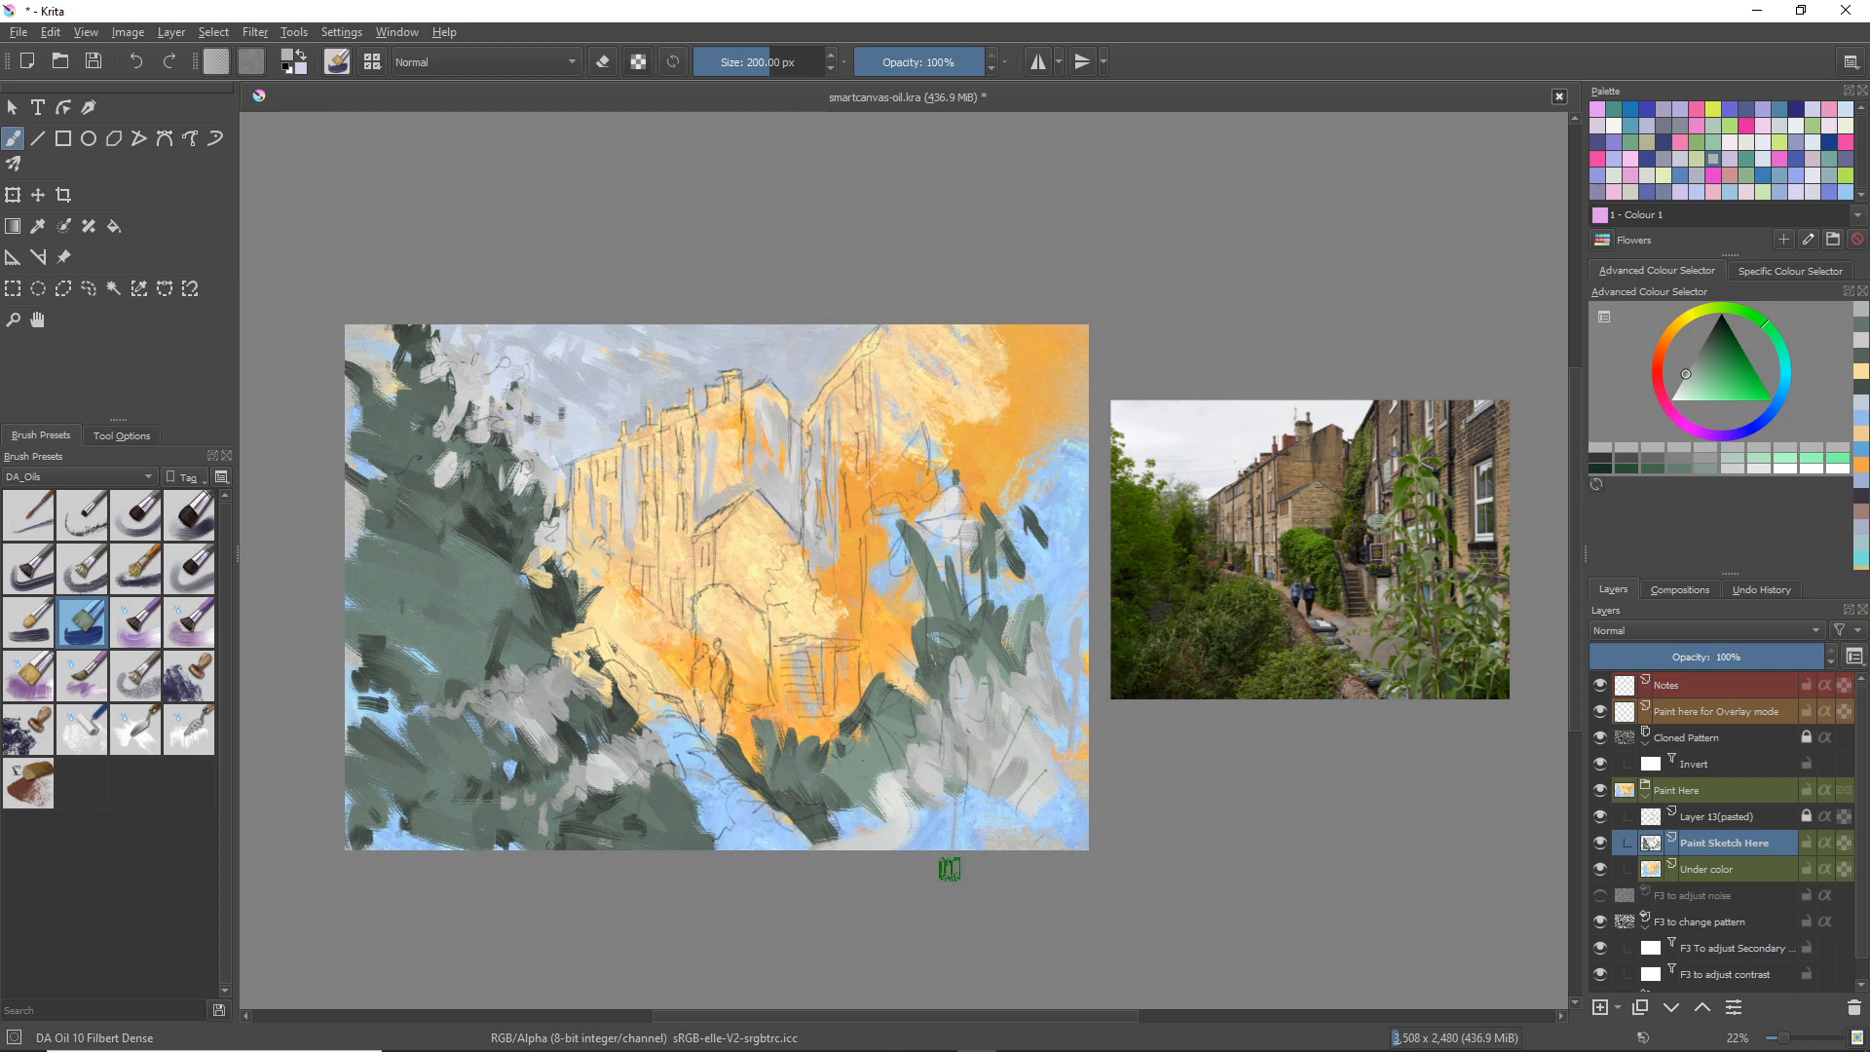
# Step: Dab light grey over the lower right foreground, choose a darker grey-green and paint looping leaf strokes across it
pyautogui.moveTo(973, 824)
pyautogui.mouseDown()
pyautogui.moveTo(996, 793)
pyautogui.moveTo(874, 816)
pyautogui.moveTo(850, 858)
pyautogui.moveTo(821, 814)
pyautogui.moveTo(874, 807)
pyautogui.moveTo(808, 816)
pyautogui.moveTo(945, 713)
pyautogui.mouseUp()
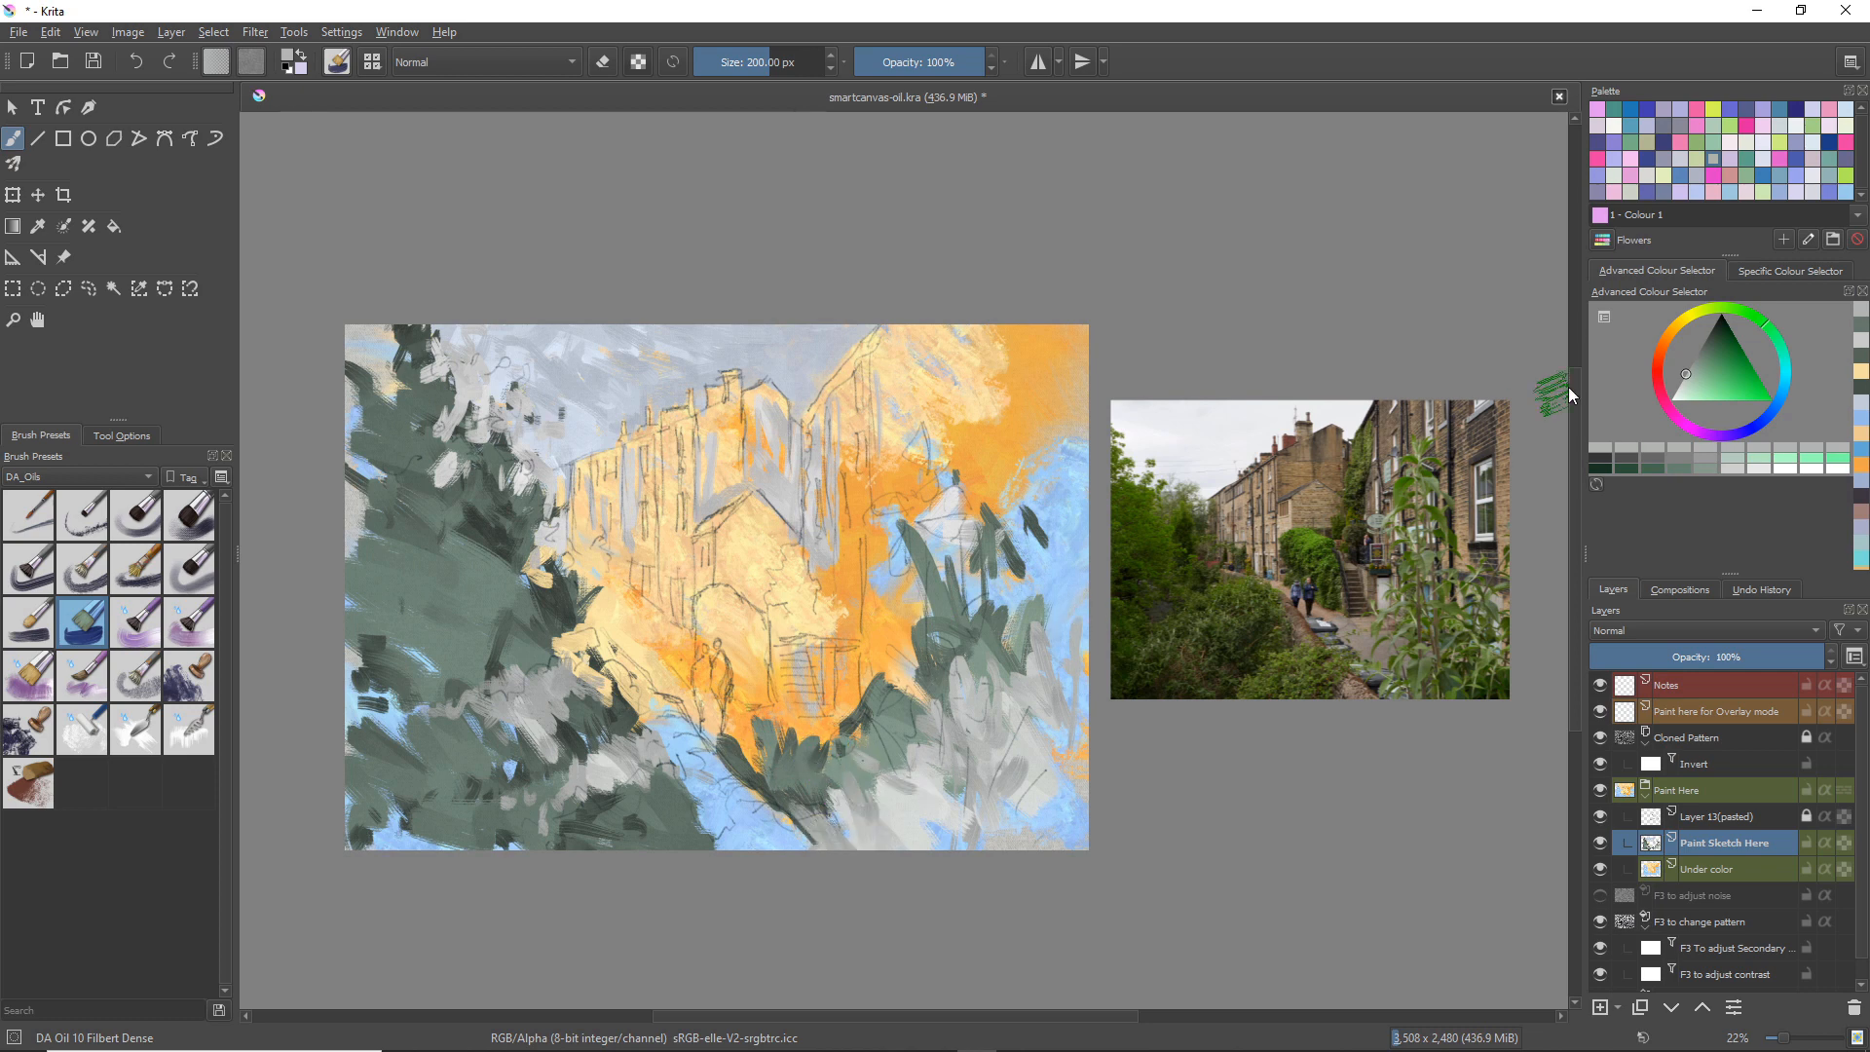
pyautogui.click(1706, 345)
pyautogui.moveTo(1044, 645)
pyautogui.mouseDown()
pyautogui.moveTo(1042, 724)
pyautogui.moveTo(1077, 720)
pyautogui.moveTo(1022, 696)
pyautogui.moveTo(1103, 814)
pyautogui.moveTo(1072, 778)
pyautogui.moveTo(985, 854)
pyautogui.moveTo(1010, 732)
pyautogui.moveTo(1010, 825)
pyautogui.moveTo(1084, 812)
pyautogui.moveTo(1065, 861)
pyautogui.moveTo(1077, 812)
pyautogui.moveTo(977, 782)
pyautogui.moveTo(954, 730)
pyautogui.moveTo(927, 793)
pyautogui.moveTo(935, 849)
pyautogui.moveTo(842, 828)
pyautogui.mouseUp()
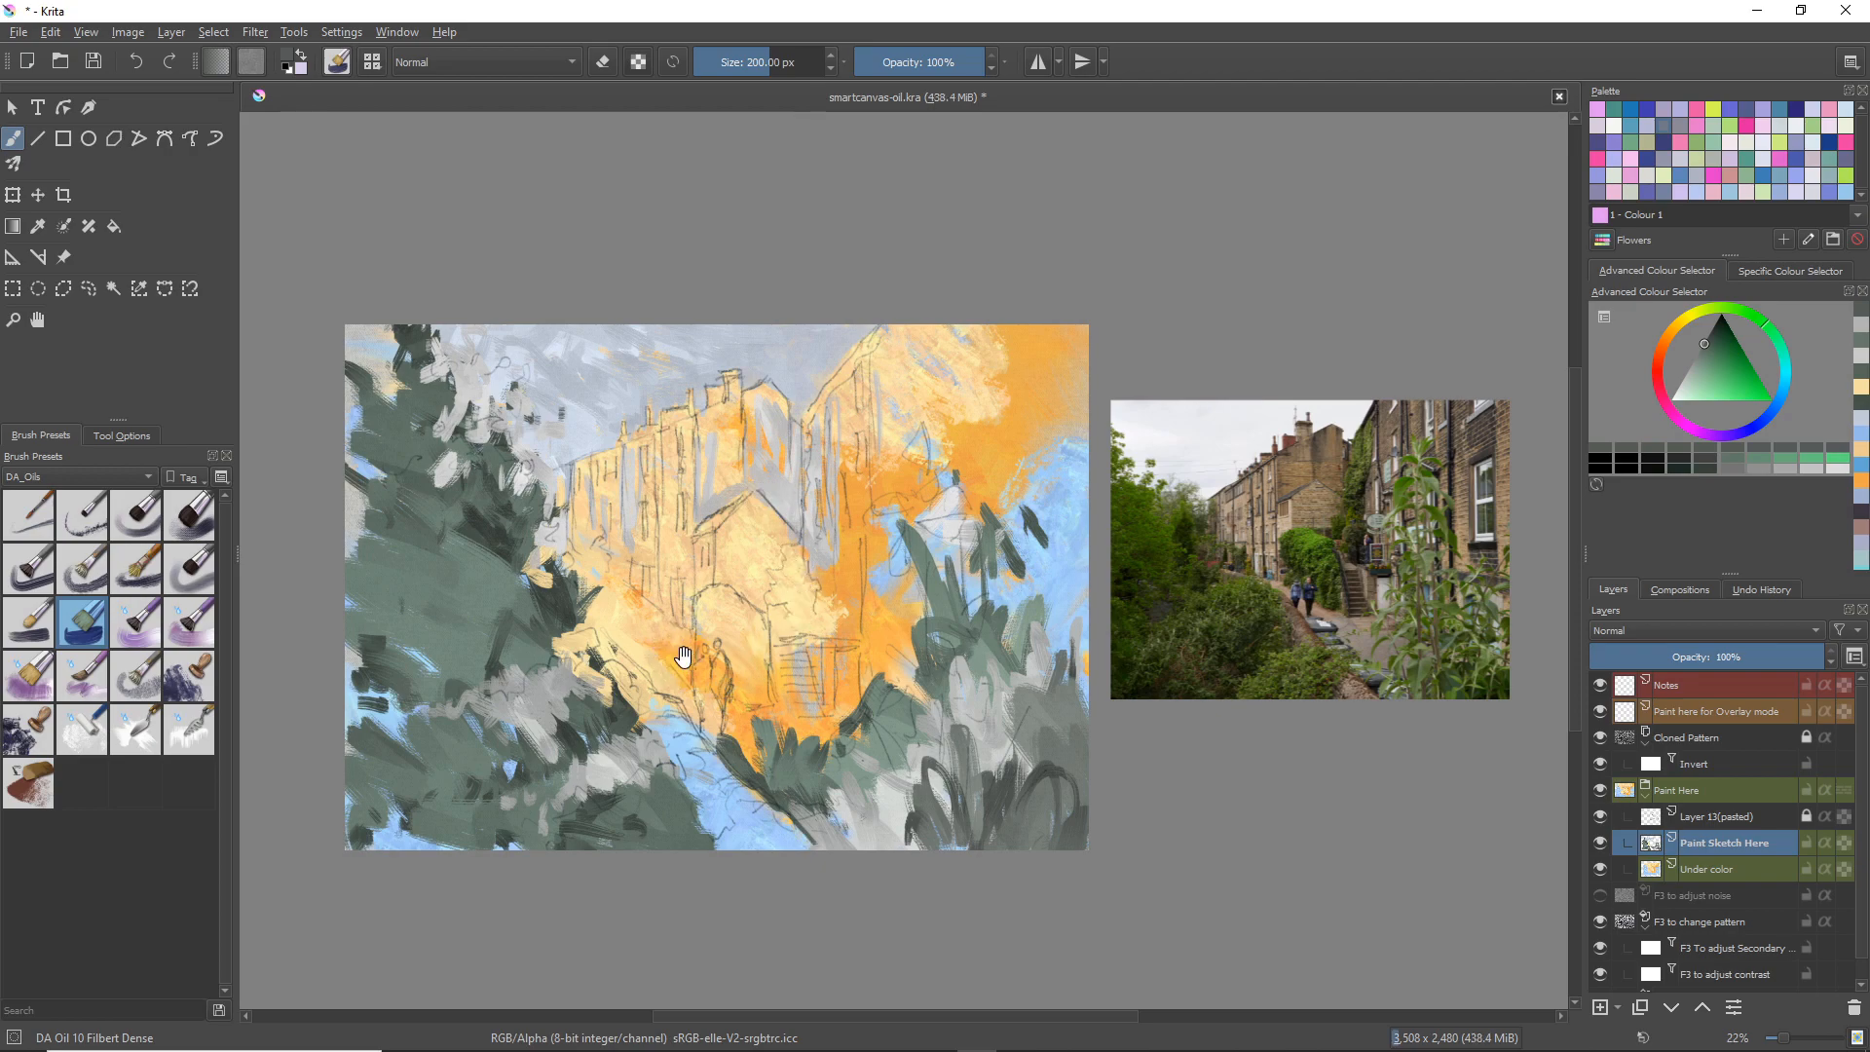
# Step: Paint dark grey-green curled leaf strokes on the tall plant near the picture's right edge
pyautogui.scroll(8, 687, 677)
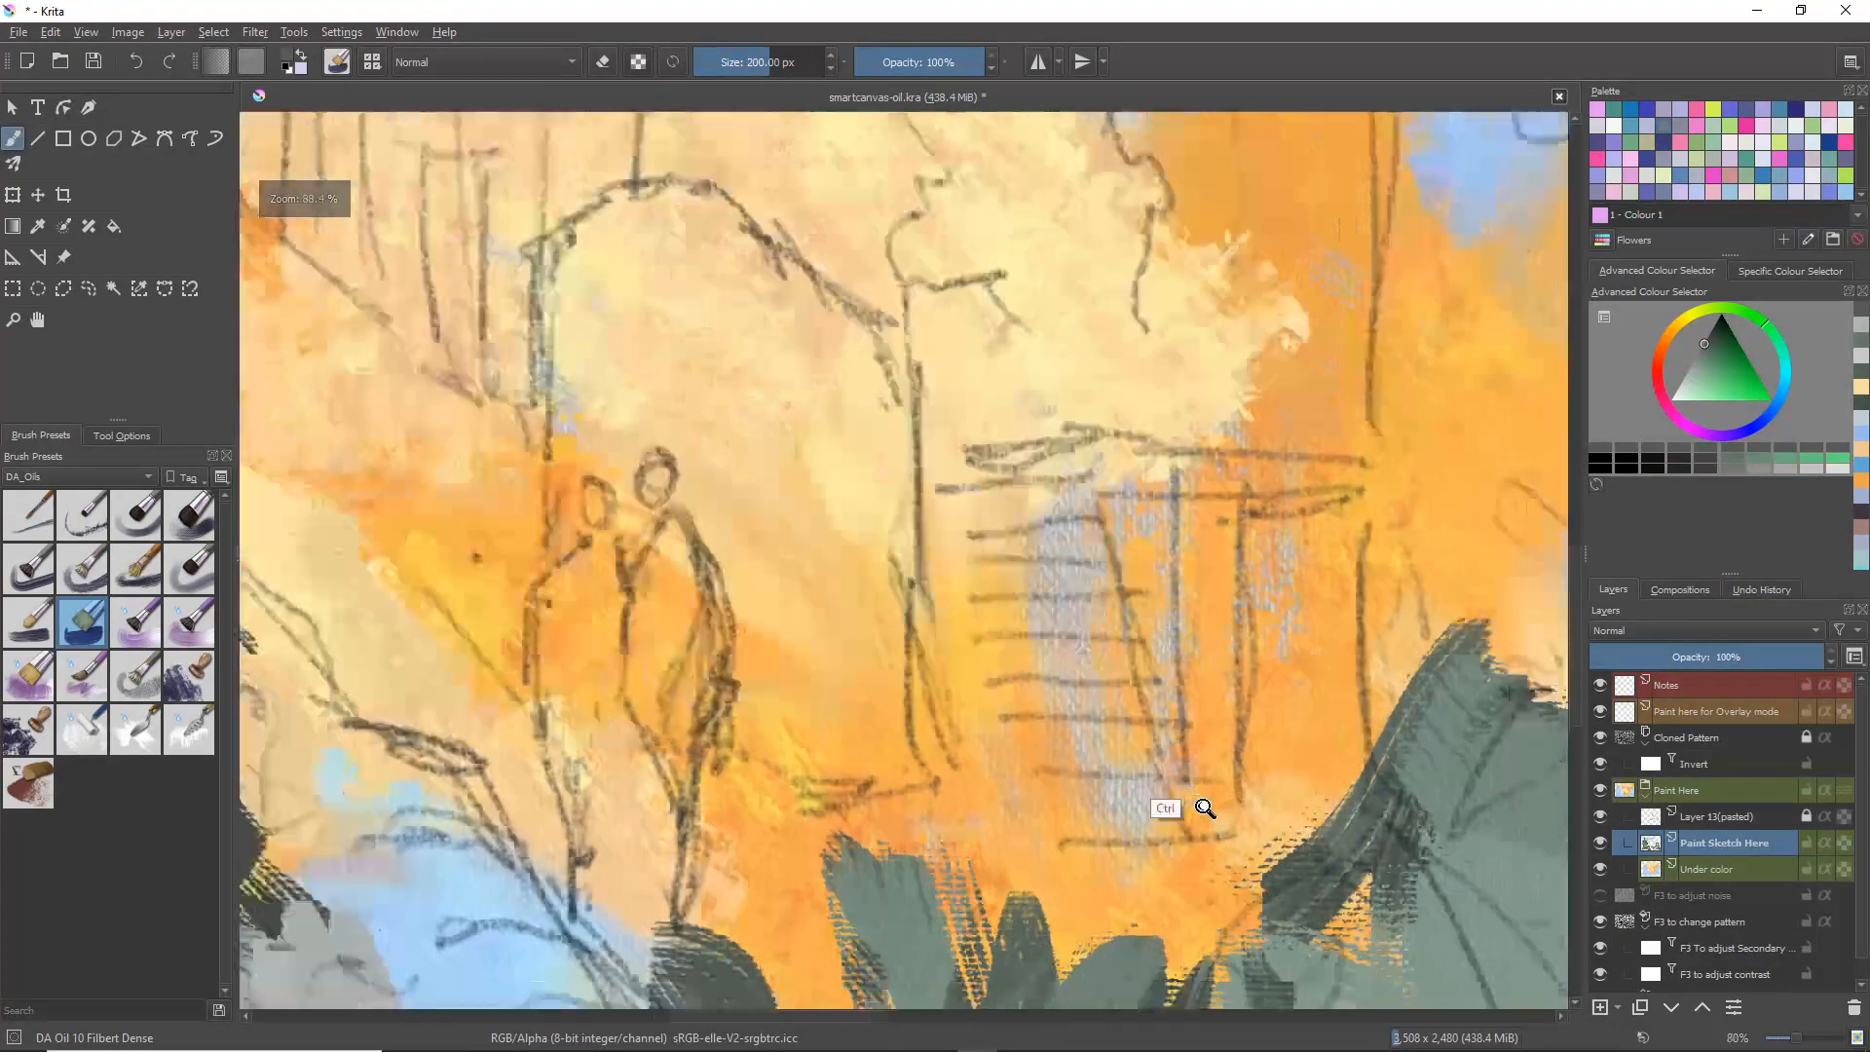
pyautogui.scroll(-8, 1204, 809)
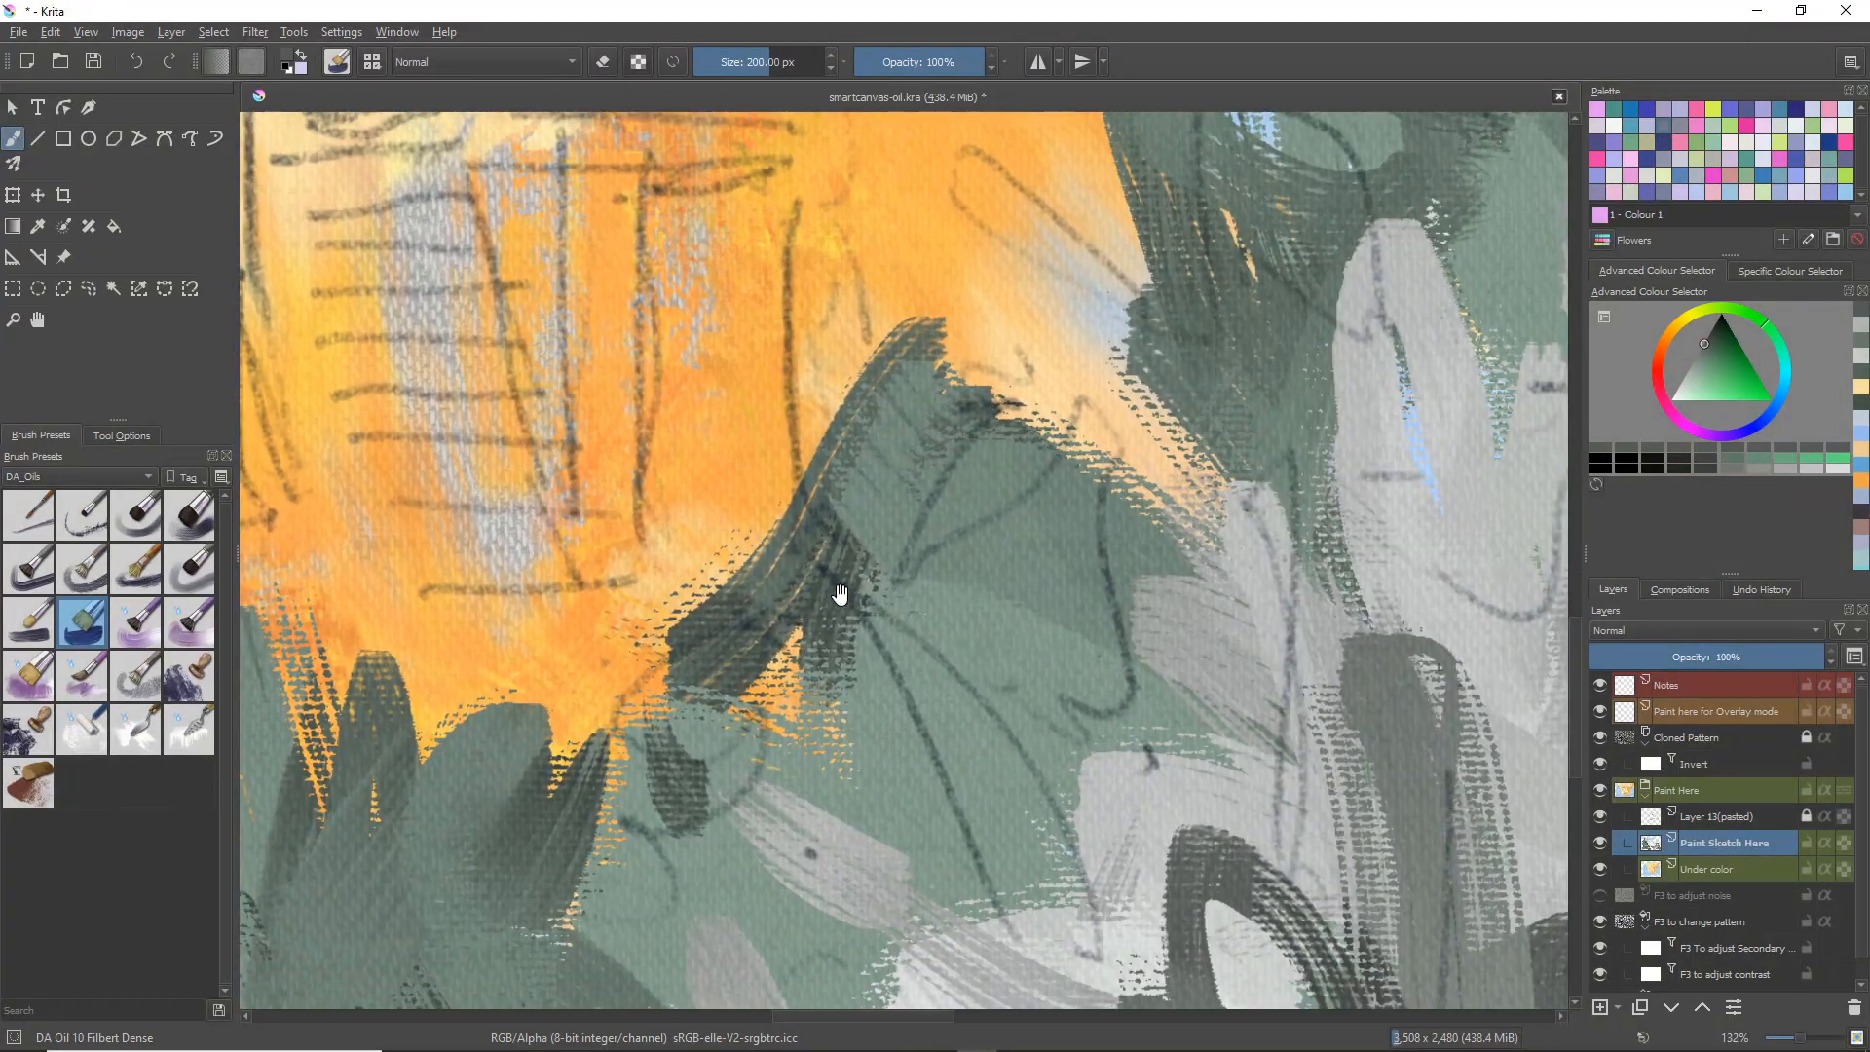
pyautogui.scroll(-5, 881, 659)
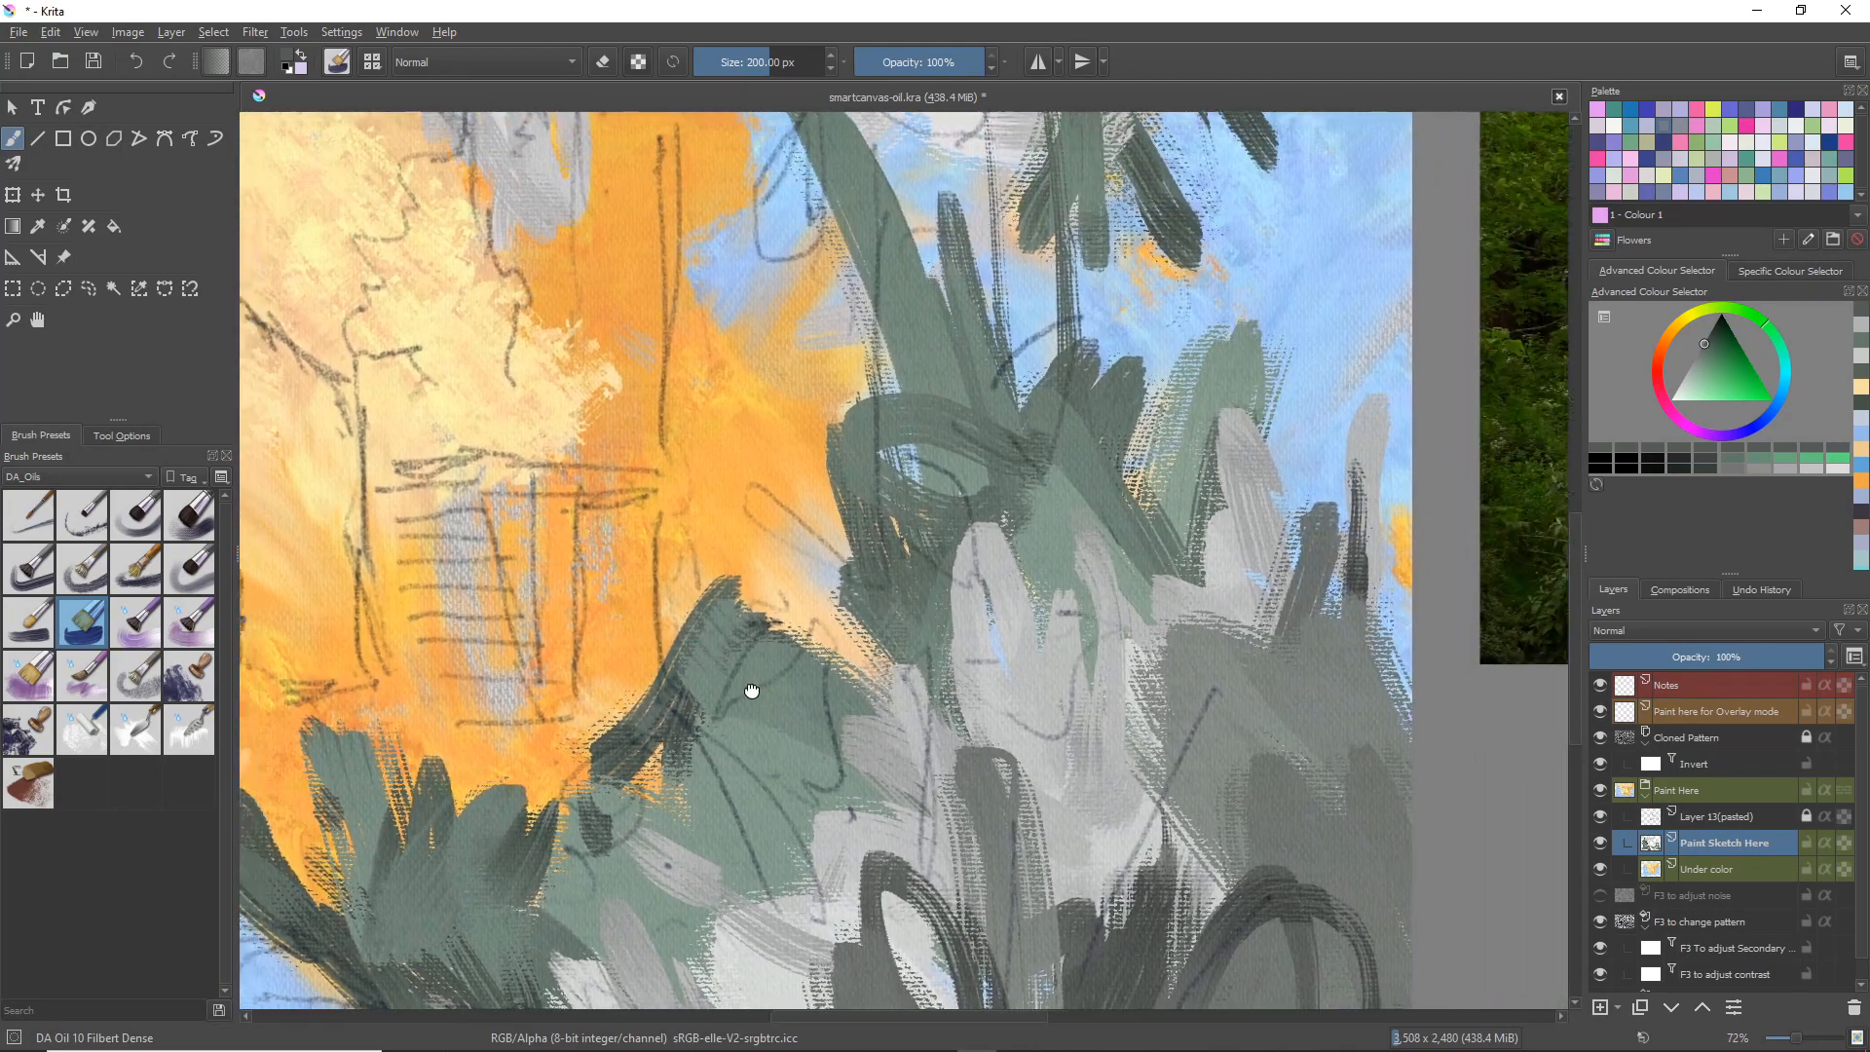
pyautogui.scroll(-6, 926, 616)
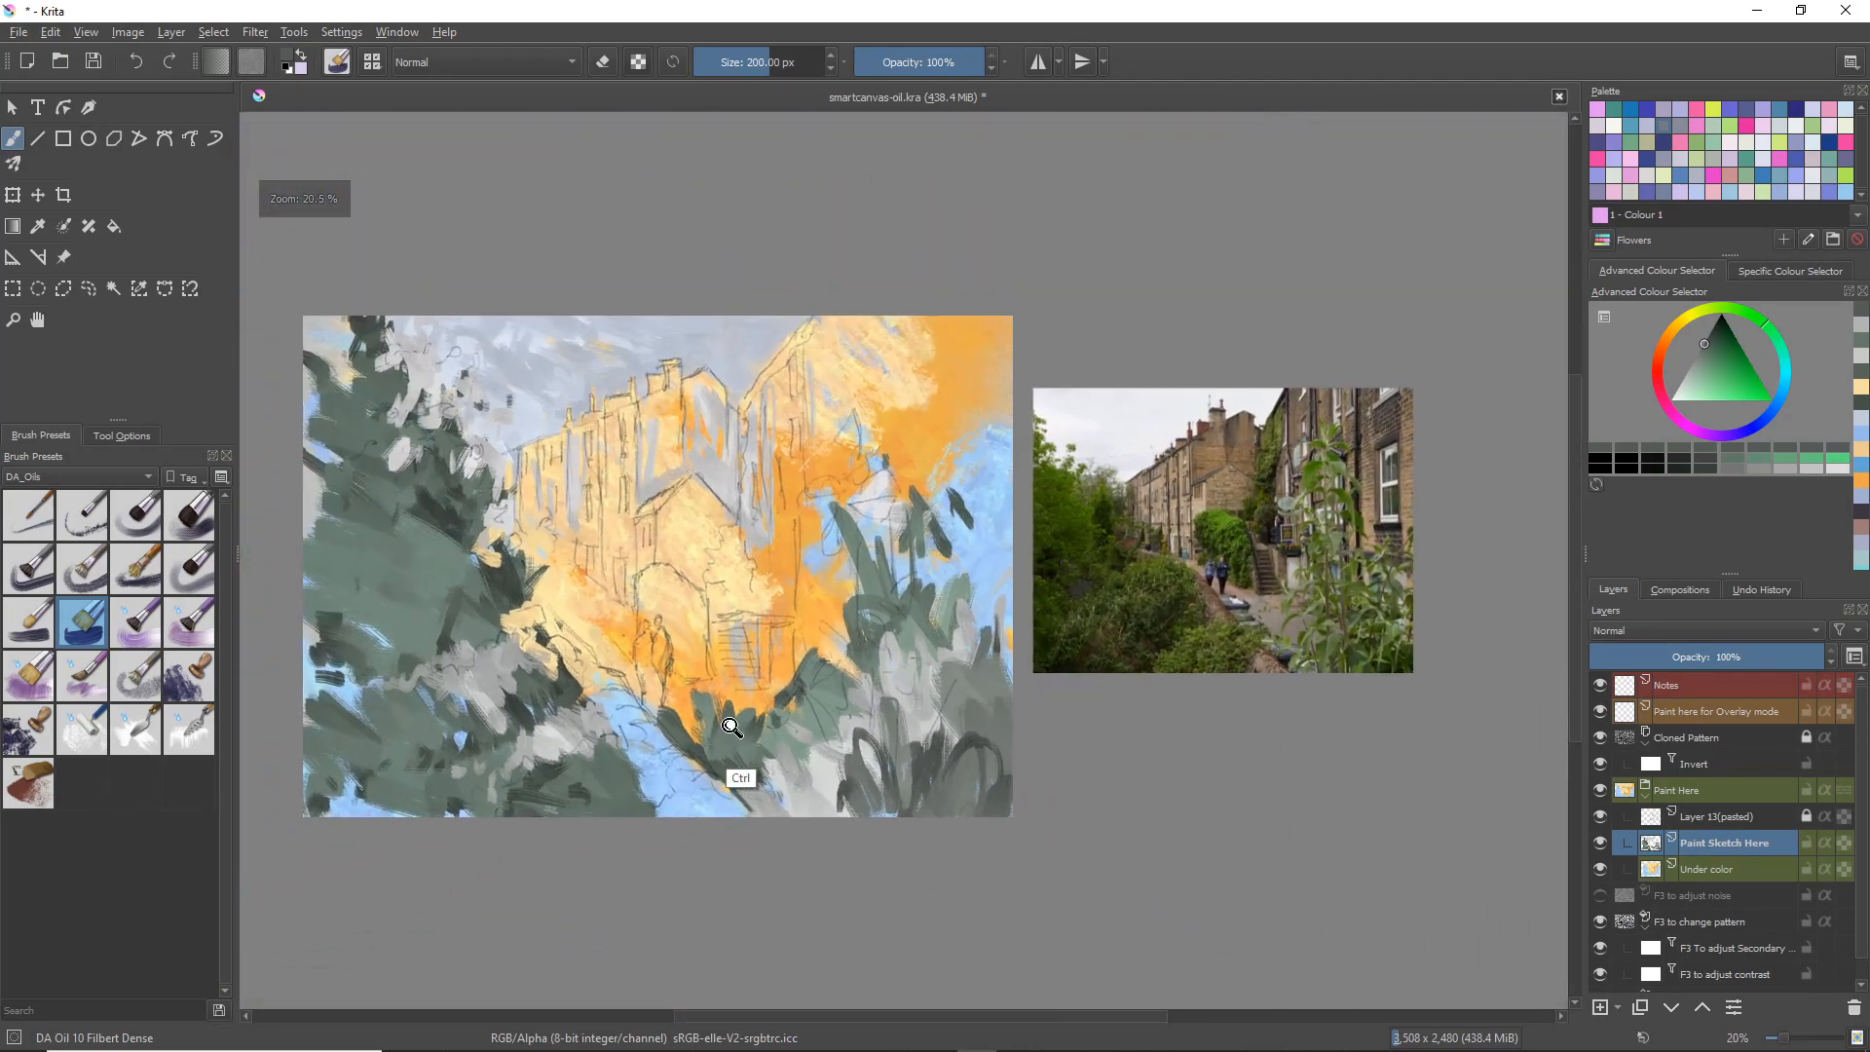
pyautogui.moveTo(708, 681); pyautogui.dragTo(728, 672)
pyautogui.moveTo(792, 685); pyautogui.dragTo(798, 679)
pyautogui.scroll(-1, 797, 679)
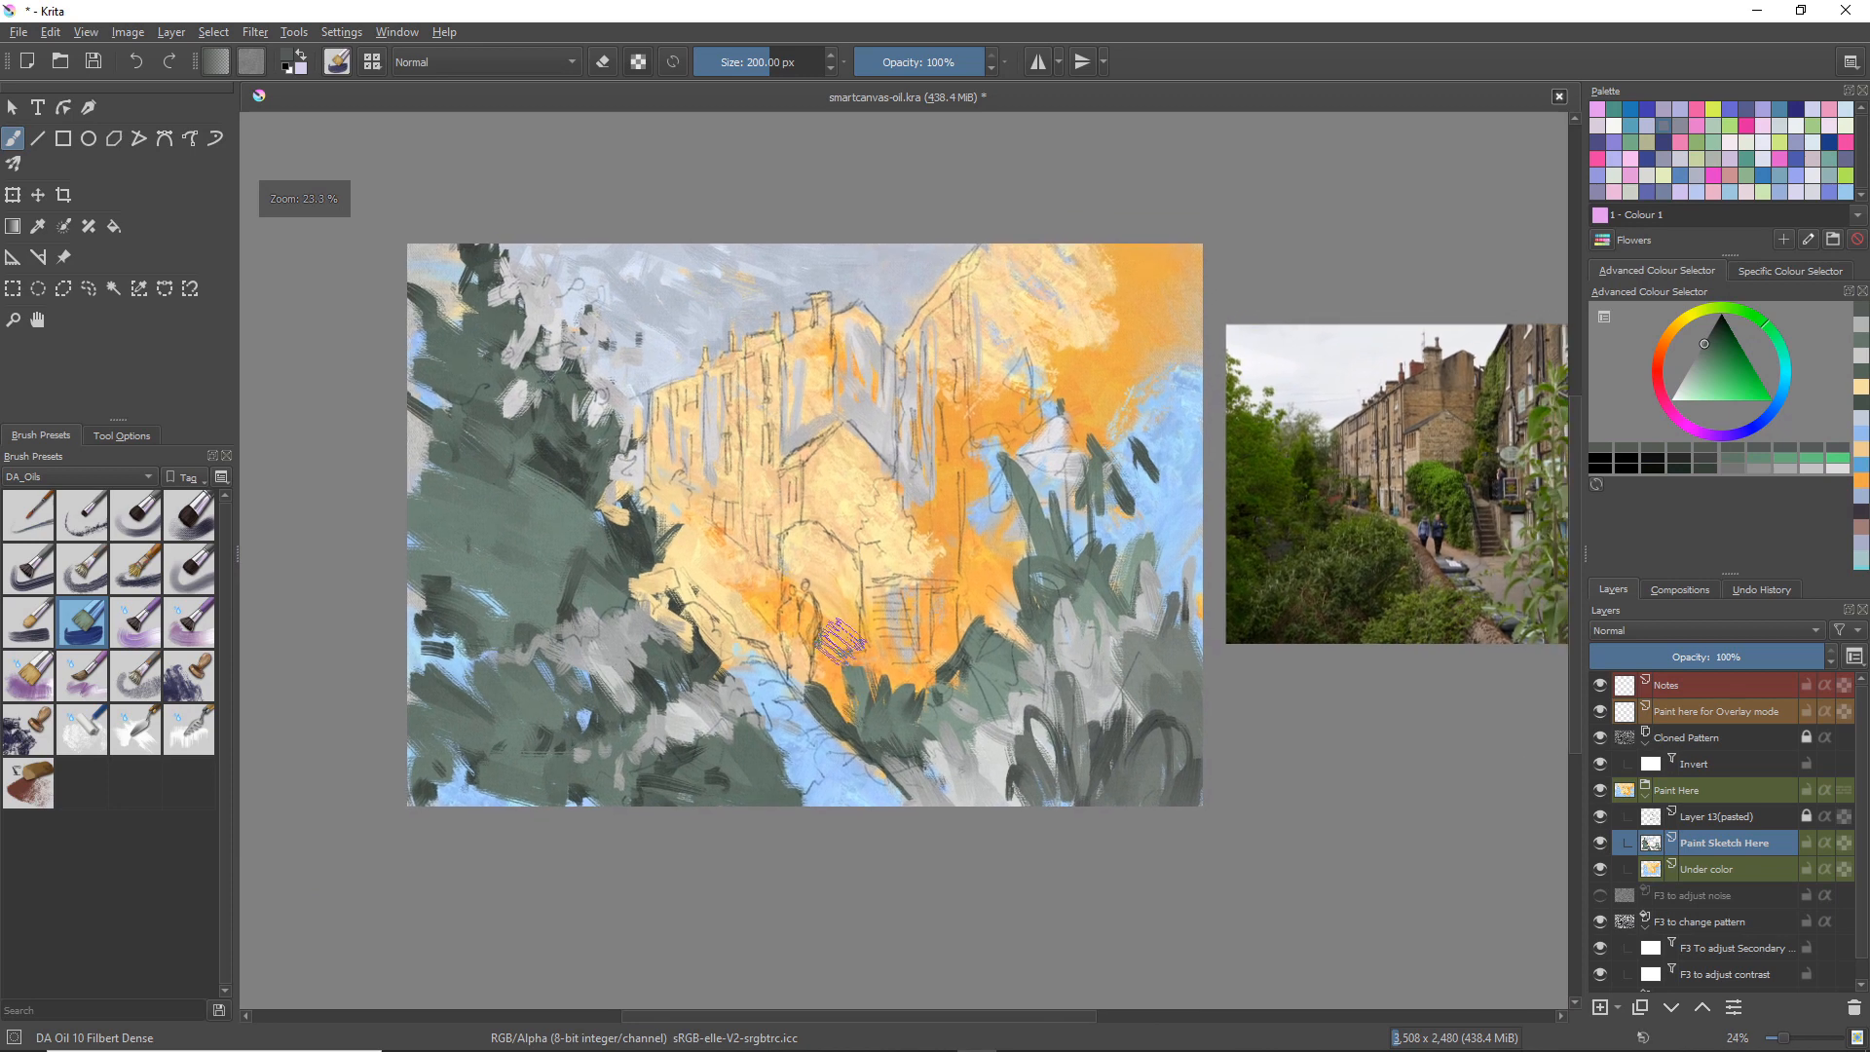
pyautogui.scroll(-1, 922, 609)
pyautogui.moveTo(922, 608); pyautogui.dragTo(898, 619)
pyautogui.moveTo(1054, 546)
pyautogui.mouseDown()
pyautogui.moveTo(1082, 492)
pyautogui.moveTo(1117, 611)
pyautogui.moveTo(1135, 572)
pyautogui.moveTo(1146, 593)
pyautogui.moveTo(1143, 633)
pyautogui.moveTo(1110, 623)
pyautogui.moveTo(1152, 554)
pyautogui.moveTo(1115, 518)
pyautogui.moveTo(1089, 548)
pyautogui.moveTo(1098, 464)
pyautogui.moveTo(1128, 490)
pyautogui.mouseUp()
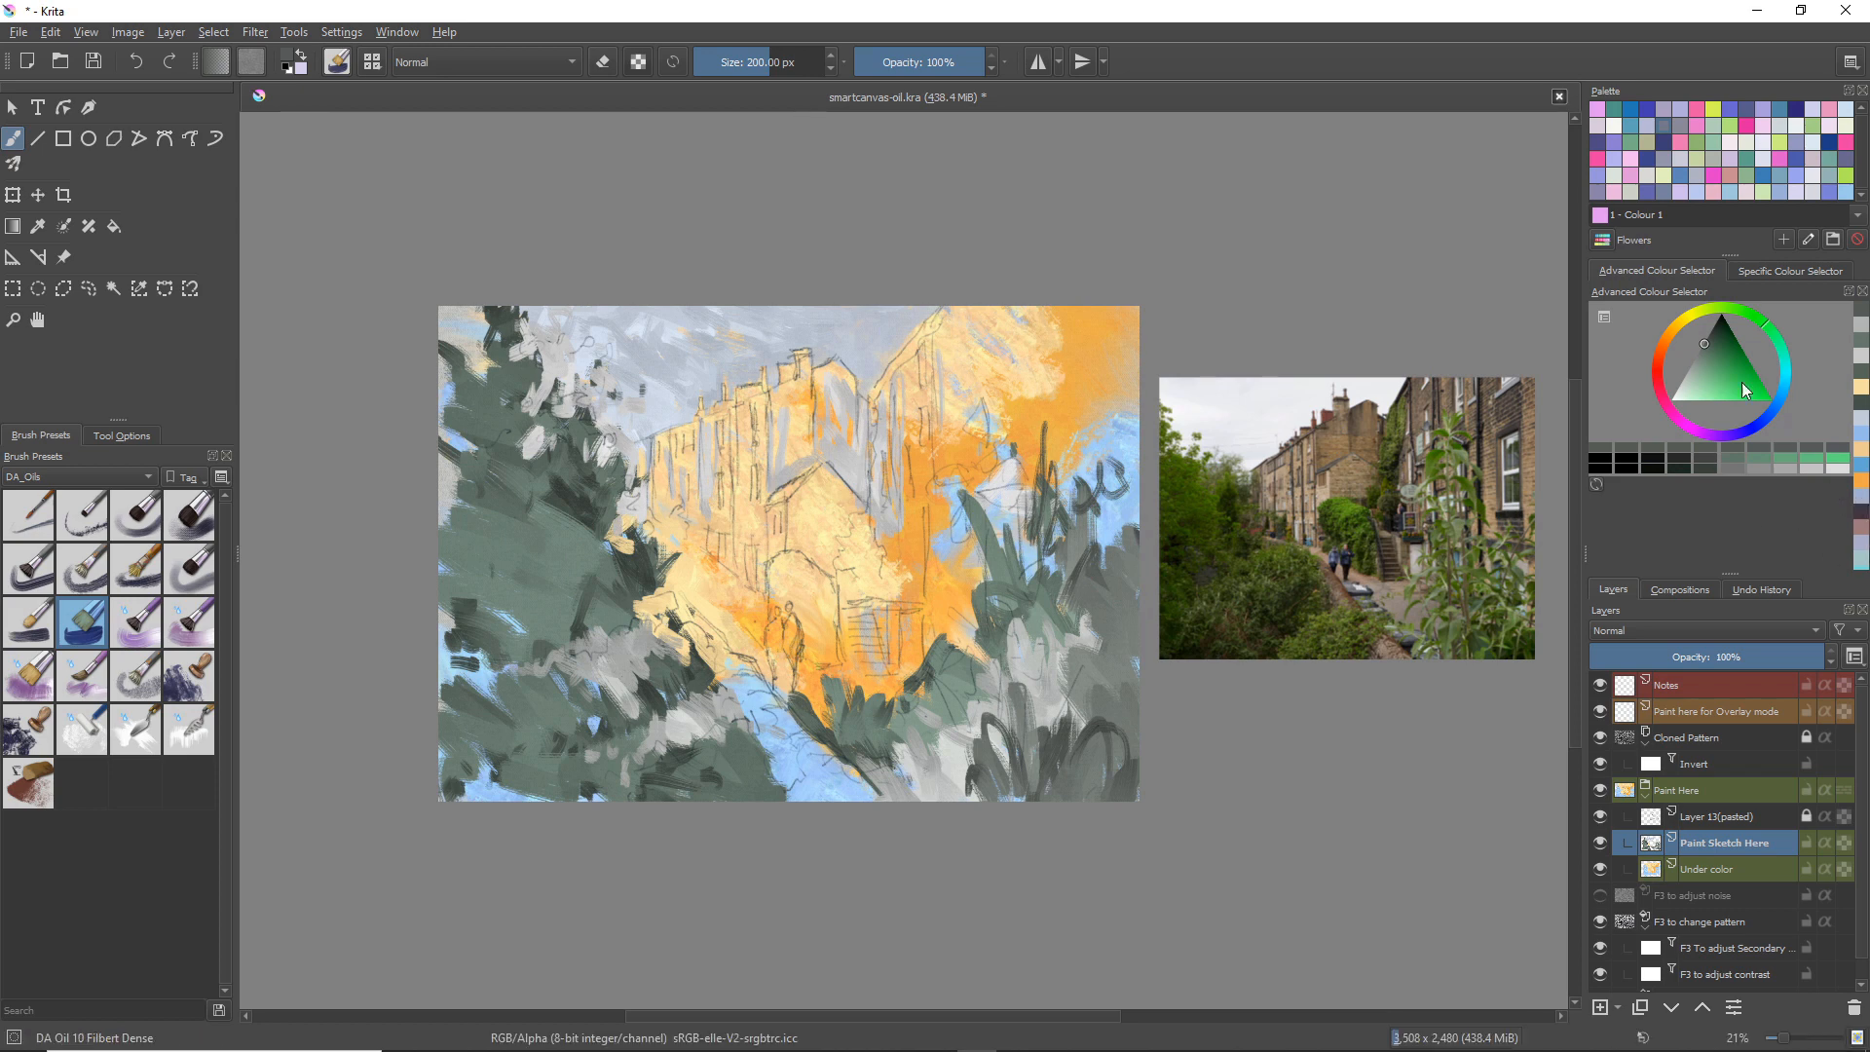
# Step: Pick the recent orange, mute it to a grey-brown and block in the wall of the nearest house on the right
pyautogui.click(1861, 486)
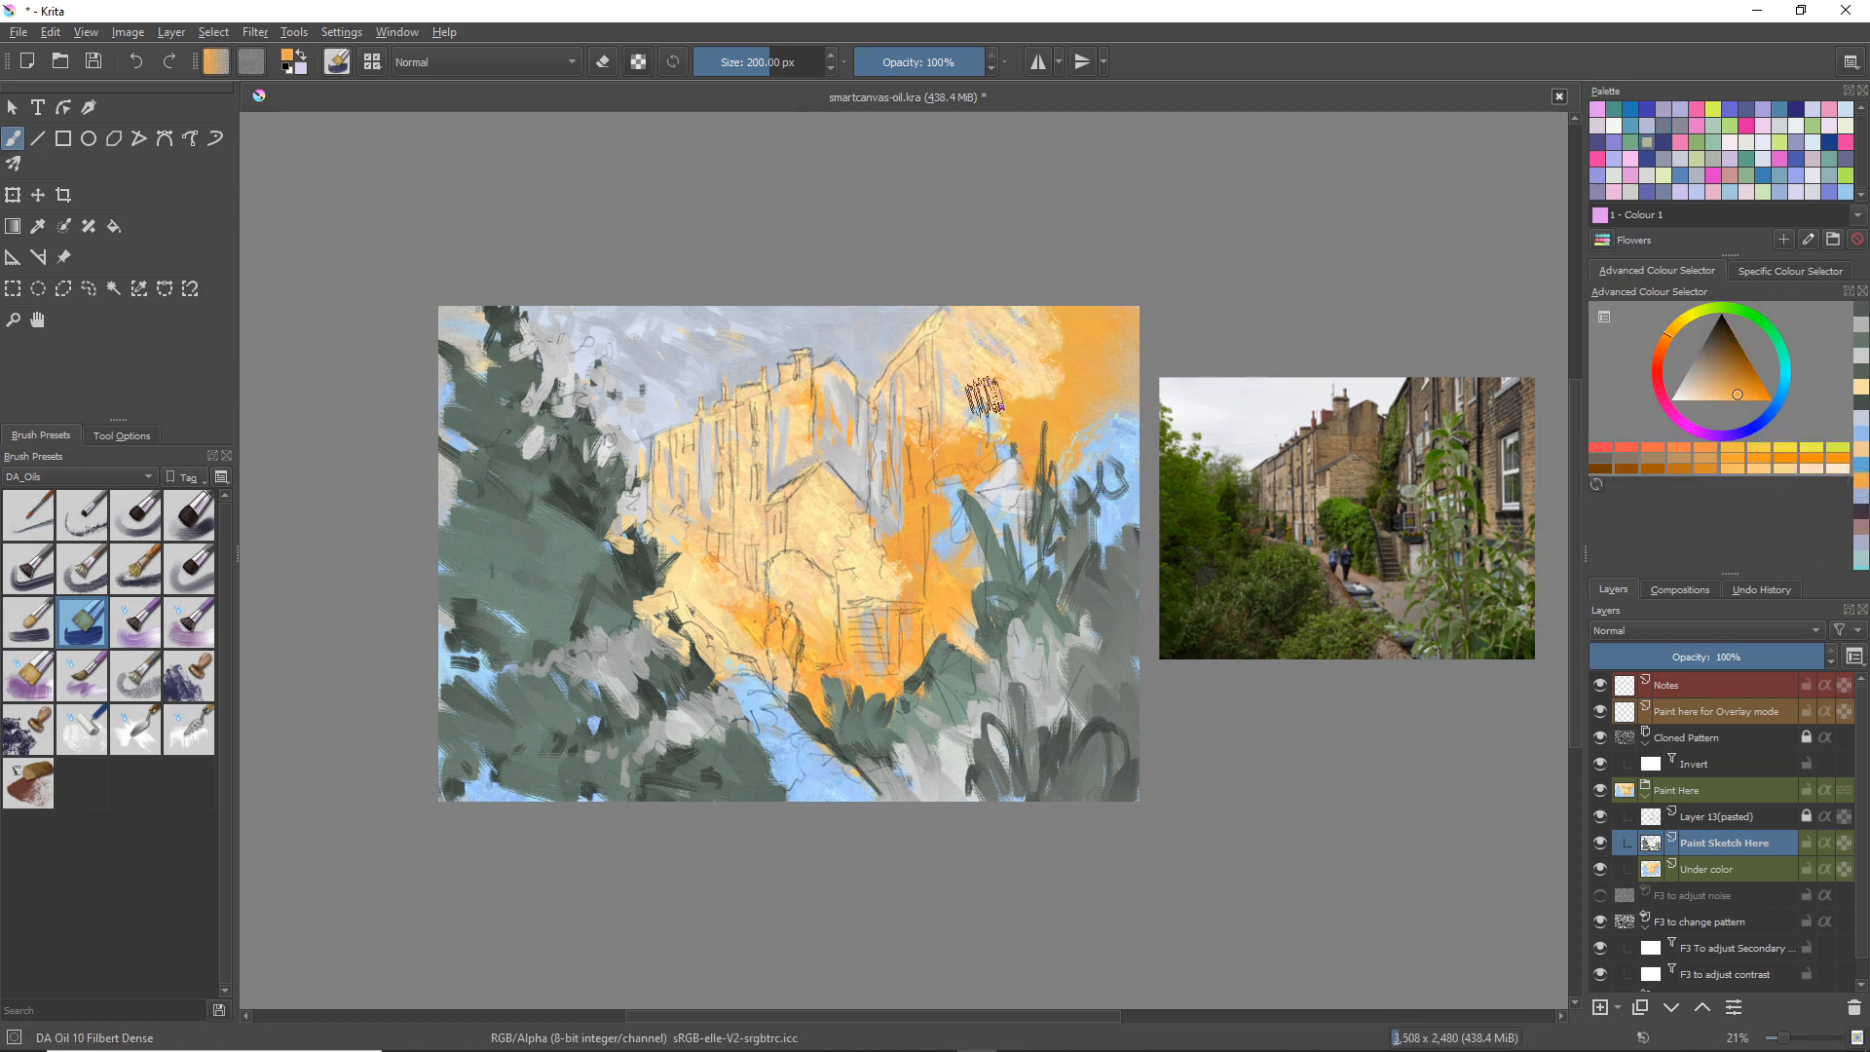
pyautogui.moveTo(1714, 368); pyautogui.dragTo(1697, 359)
pyautogui.moveTo(1135, 375)
pyautogui.mouseDown()
pyautogui.moveTo(1122, 460)
pyautogui.moveTo(1058, 430)
pyautogui.moveTo(1075, 472)
pyautogui.moveTo(1098, 445)
pyautogui.moveTo(1134, 487)
pyautogui.moveTo(1127, 530)
pyautogui.moveTo(1098, 522)
pyautogui.moveTo(1083, 587)
pyautogui.moveTo(1060, 508)
pyautogui.mouseUp()
pyautogui.moveTo(1048, 292)
pyautogui.mouseDown()
pyautogui.moveTo(1061, 357)
pyautogui.moveTo(1073, 305)
pyautogui.moveTo(1115, 303)
pyautogui.moveTo(1125, 274)
pyautogui.moveTo(1128, 431)
pyautogui.moveTo(1149, 352)
pyautogui.moveTo(1064, 308)
pyautogui.moveTo(1042, 312)
pyautogui.moveTo(1051, 340)
pyautogui.moveTo(1074, 316)
pyautogui.moveTo(1095, 344)
pyautogui.moveTo(1016, 296)
pyautogui.moveTo(1067, 322)
pyautogui.moveTo(996, 322)
pyautogui.moveTo(969, 289)
pyautogui.moveTo(898, 365)
pyautogui.mouseUp()
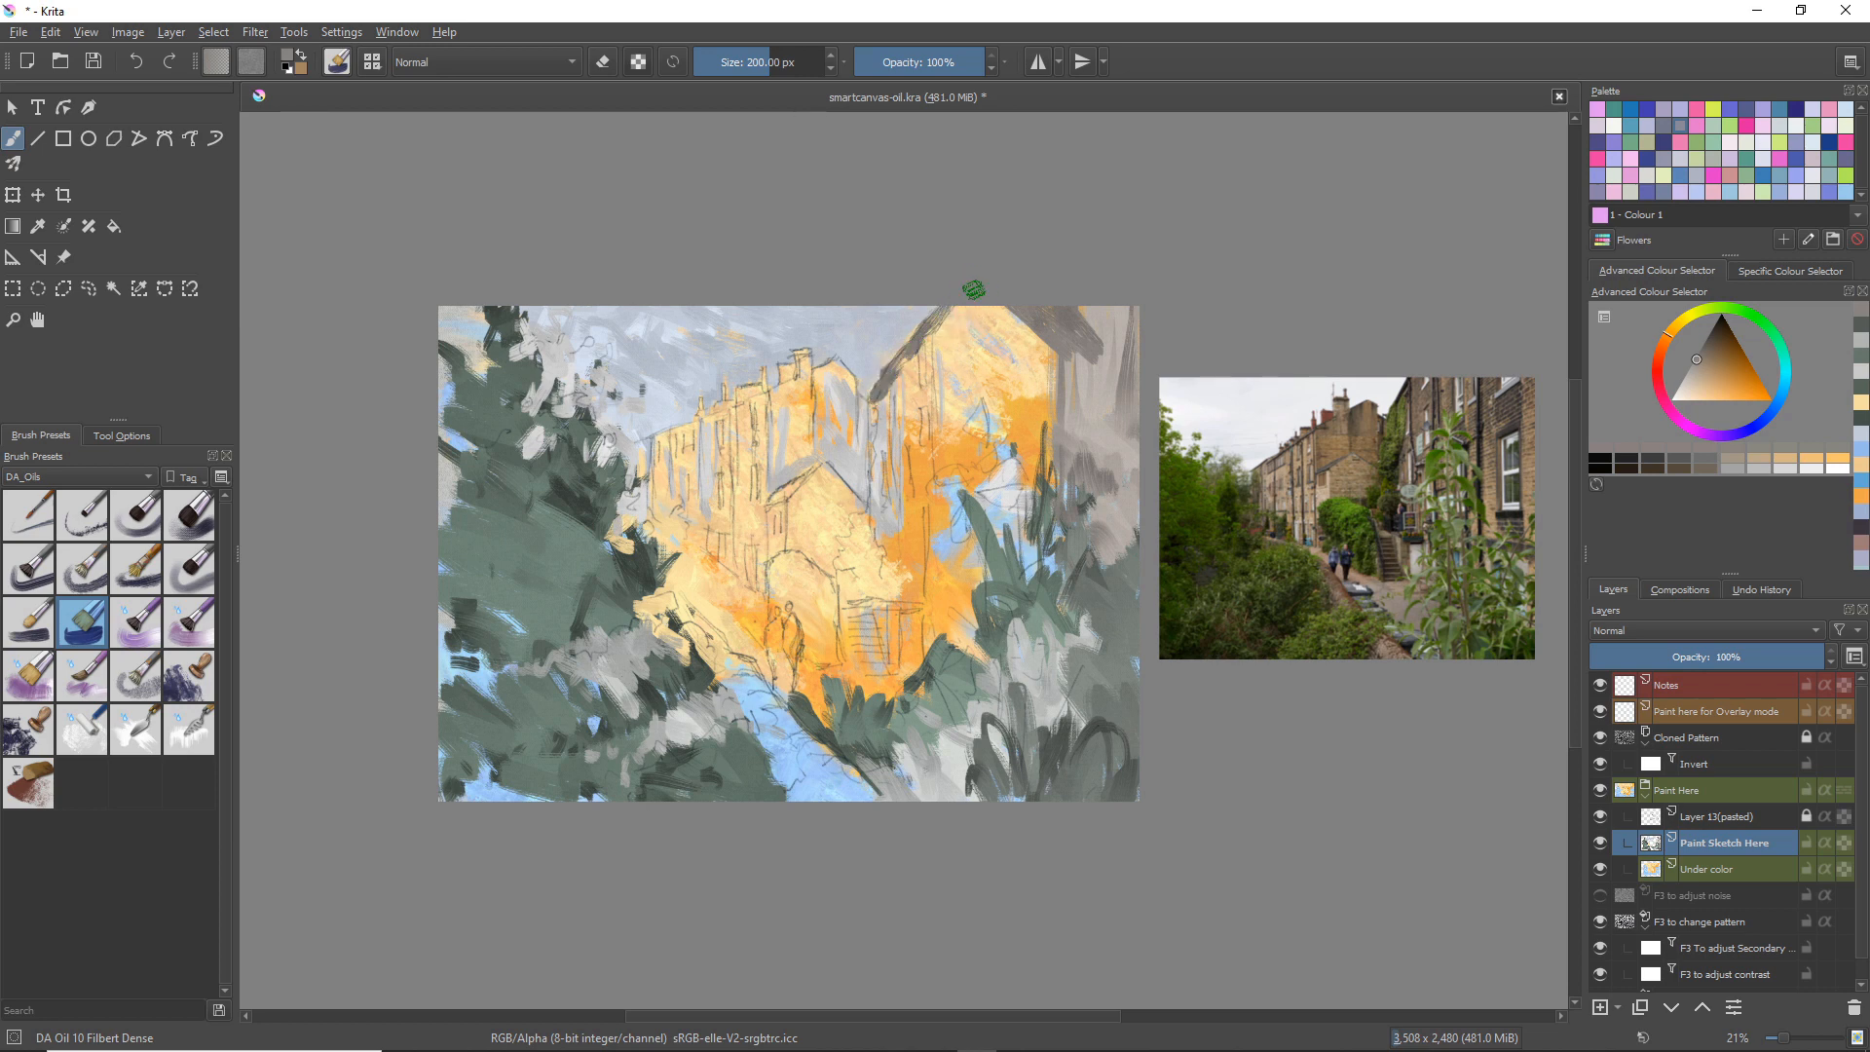
pyautogui.moveTo(1013, 366)
pyautogui.mouseDown()
pyautogui.moveTo(1025, 328)
pyautogui.moveTo(1053, 386)
pyautogui.moveTo(1049, 306)
pyautogui.moveTo(1056, 407)
pyautogui.moveTo(1072, 296)
pyautogui.moveTo(1087, 308)
pyautogui.moveTo(1054, 359)
pyautogui.mouseUp()
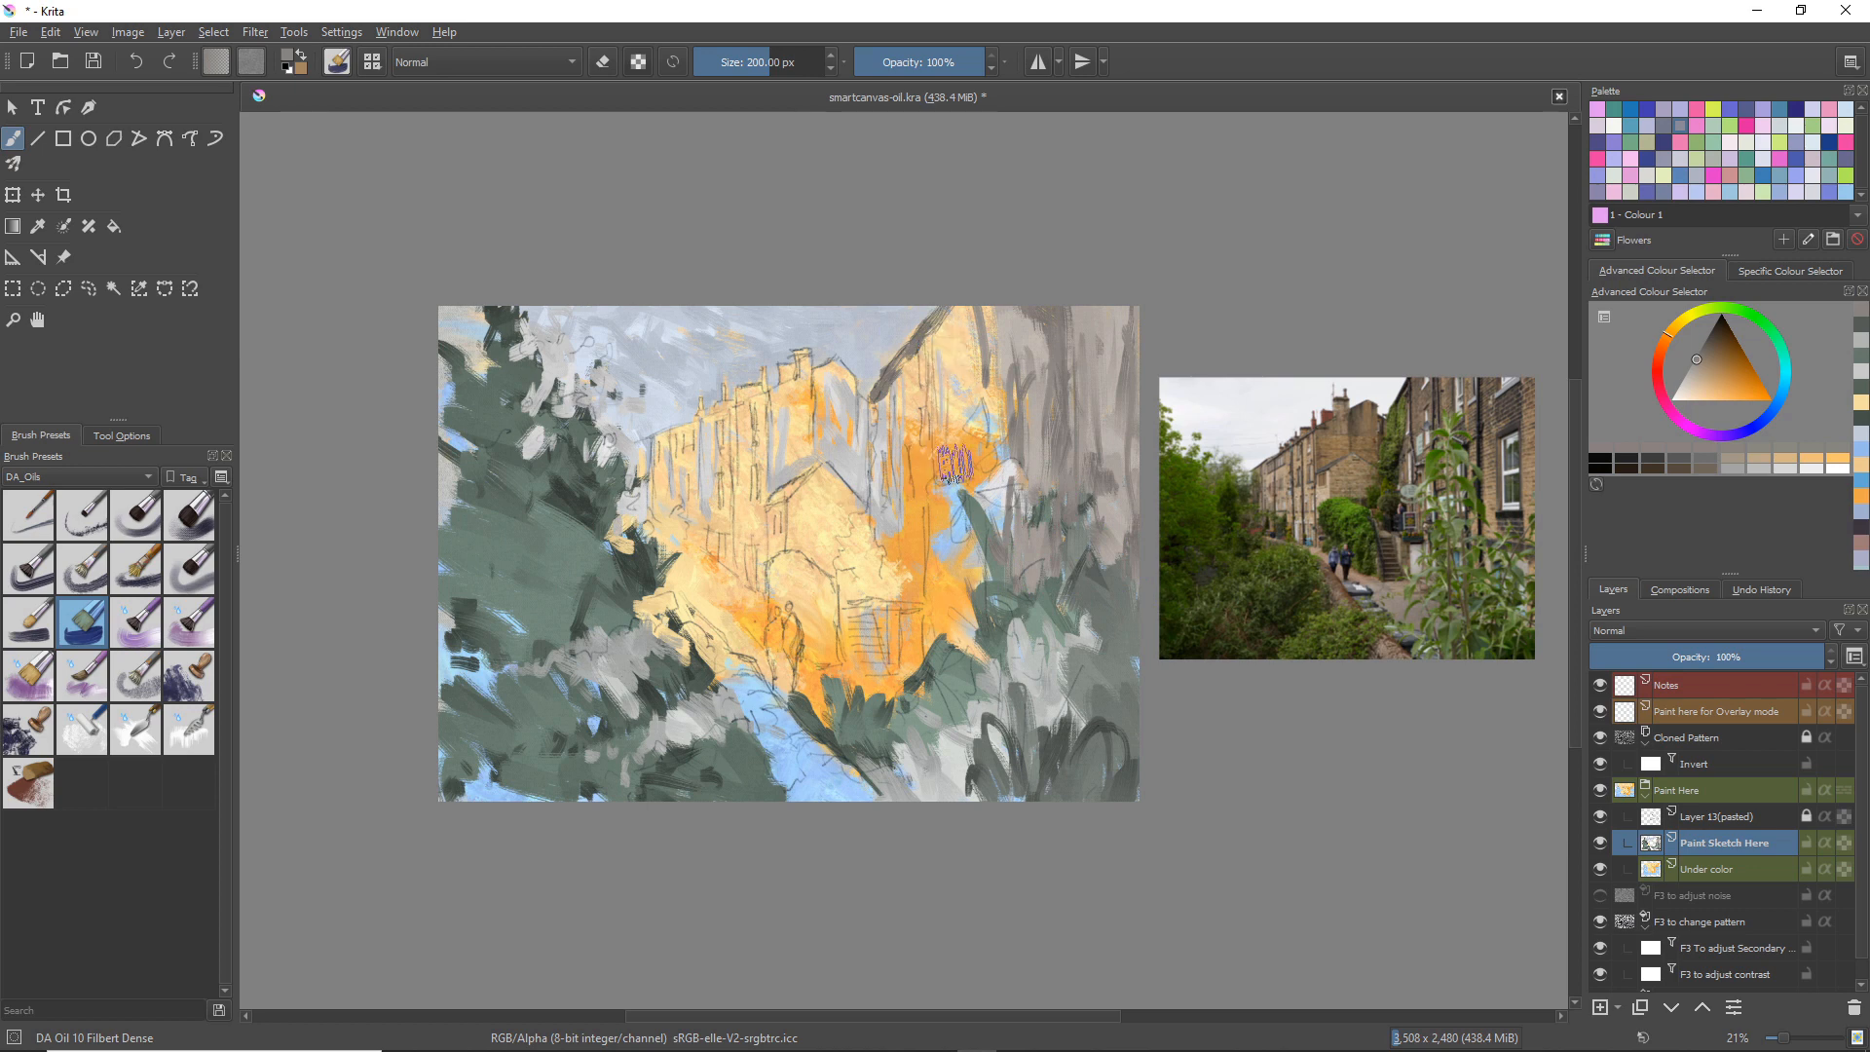
# Step: Choose a warmer light brown and block in the tall building beside the right-hand house, down to the steps
pyautogui.click(1707, 369)
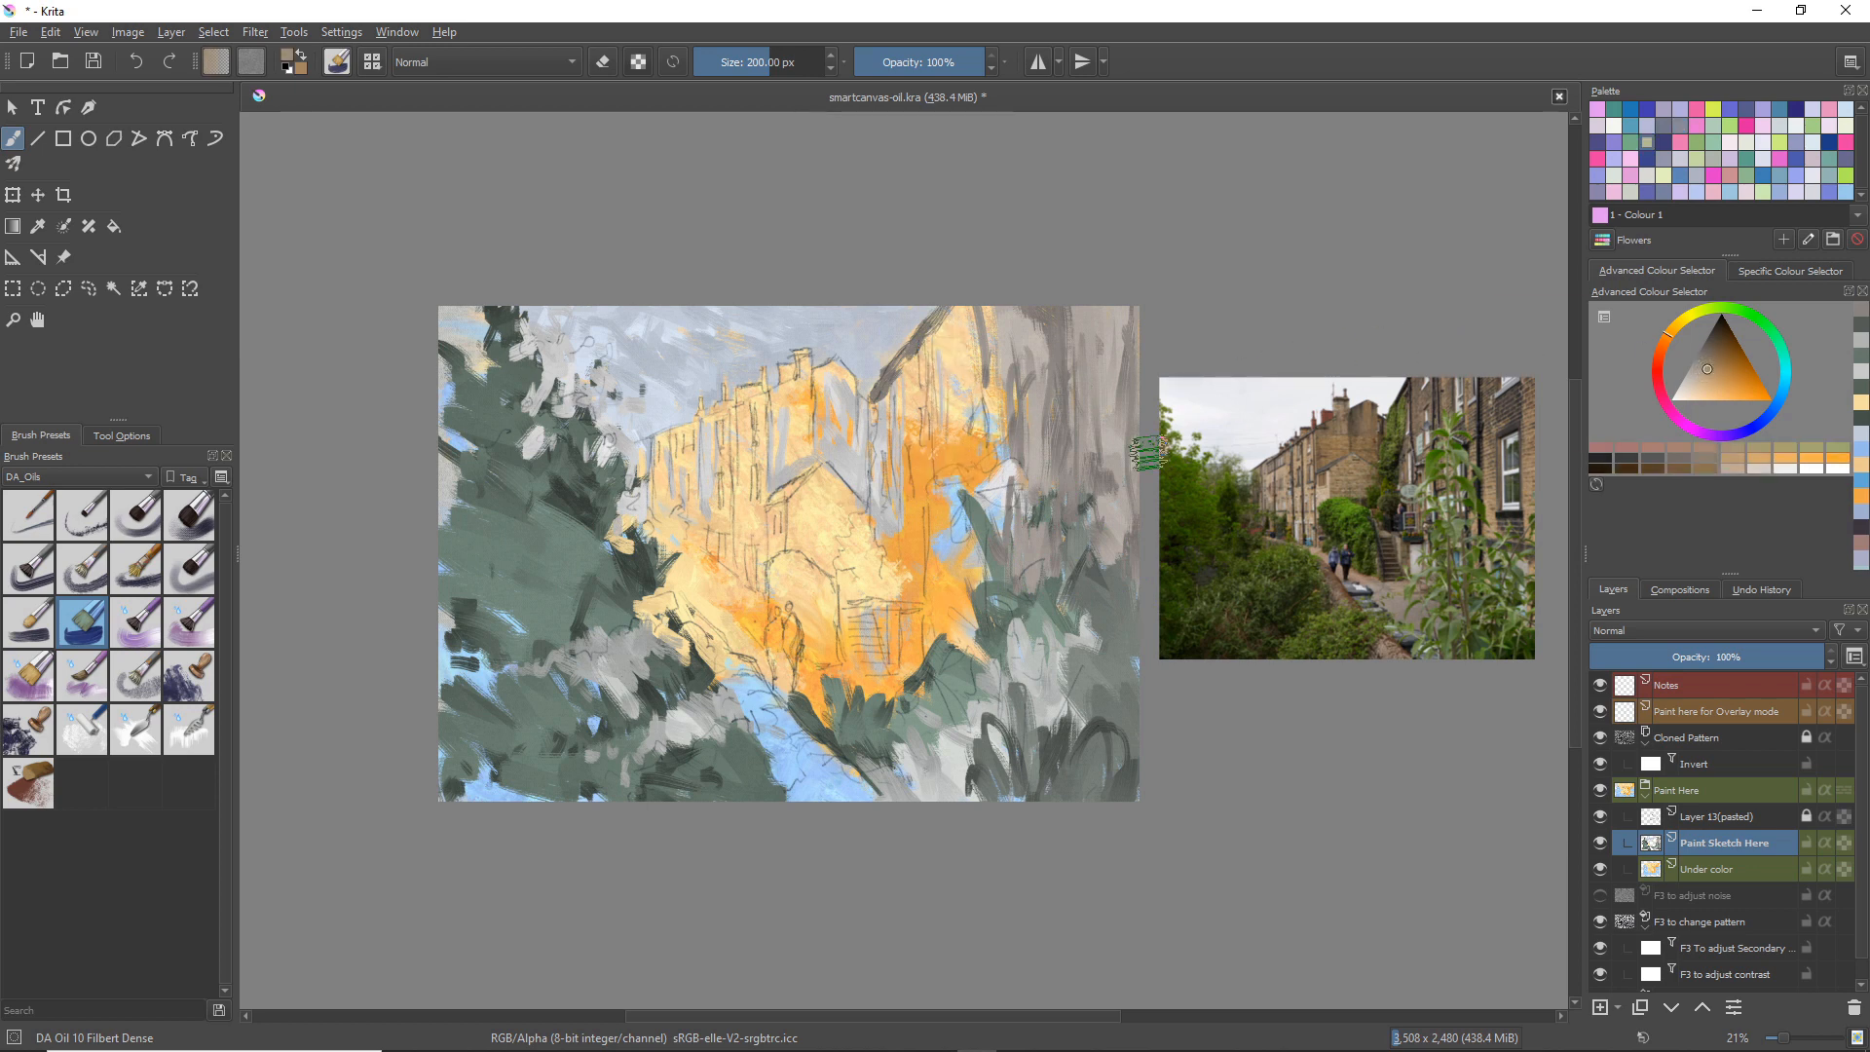
pyautogui.moveTo(979, 417)
pyautogui.mouseDown()
pyautogui.moveTo(986, 301)
pyautogui.moveTo(969, 373)
pyautogui.moveTo(970, 312)
pyautogui.moveTo(932, 356)
pyautogui.moveTo(934, 328)
pyautogui.moveTo(967, 313)
pyautogui.moveTo(915, 368)
pyautogui.moveTo(908, 421)
pyautogui.moveTo(902, 378)
pyautogui.moveTo(902, 475)
pyautogui.moveTo(894, 397)
pyautogui.moveTo(903, 453)
pyautogui.moveTo(932, 370)
pyautogui.moveTo(939, 437)
pyautogui.moveTo(950, 350)
pyautogui.moveTo(965, 454)
pyautogui.moveTo(977, 473)
pyautogui.moveTo(983, 438)
pyautogui.moveTo(1002, 463)
pyautogui.moveTo(1013, 403)
pyautogui.moveTo(965, 361)
pyautogui.moveTo(997, 448)
pyautogui.moveTo(943, 449)
pyautogui.moveTo(921, 474)
pyautogui.moveTo(927, 490)
pyautogui.moveTo(967, 468)
pyautogui.moveTo(985, 489)
pyautogui.moveTo(935, 442)
pyautogui.moveTo(939, 479)
pyautogui.moveTo(914, 433)
pyautogui.moveTo(938, 482)
pyautogui.mouseUp()
pyautogui.moveTo(941, 551)
pyautogui.mouseDown()
pyautogui.moveTo(949, 594)
pyautogui.moveTo(969, 561)
pyautogui.mouseUp()
pyautogui.moveTo(965, 635)
pyautogui.mouseDown()
pyautogui.moveTo(959, 581)
pyautogui.moveTo(929, 578)
pyautogui.mouseUp()
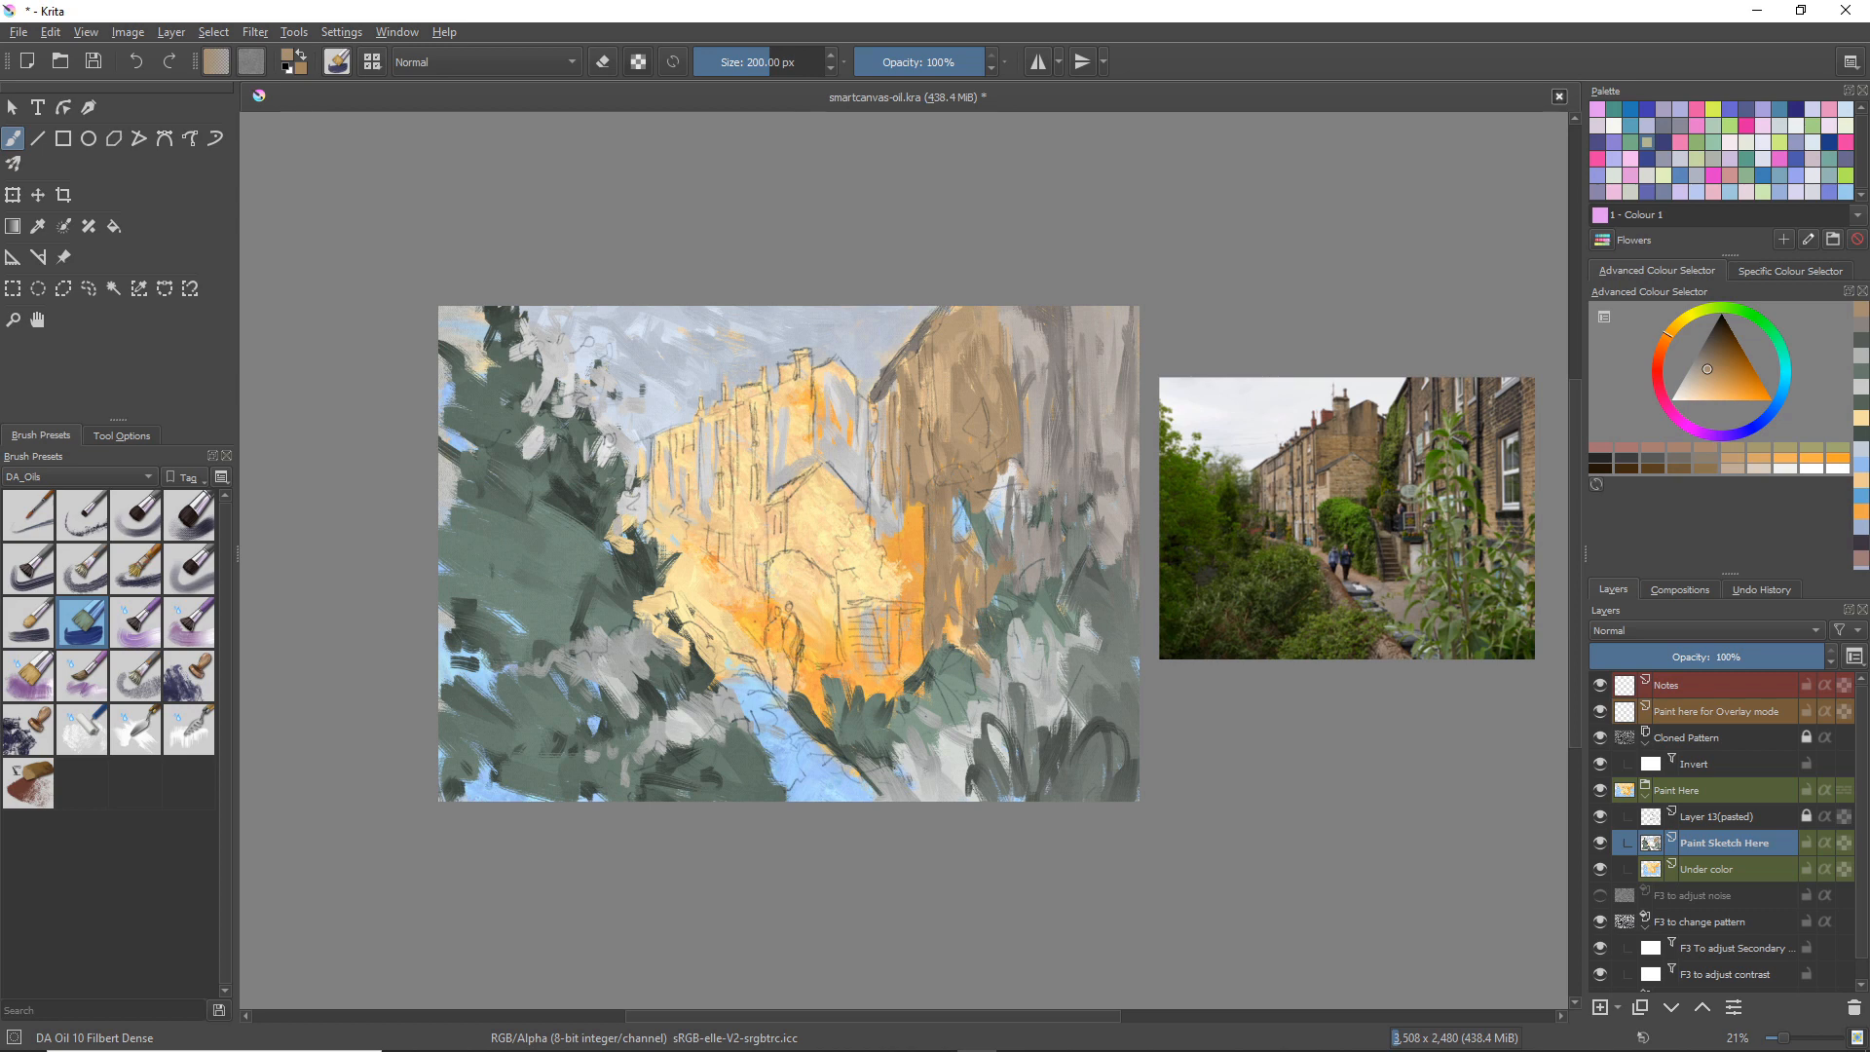
pyautogui.moveTo(896, 504); pyautogui.dragTo(892, 580)
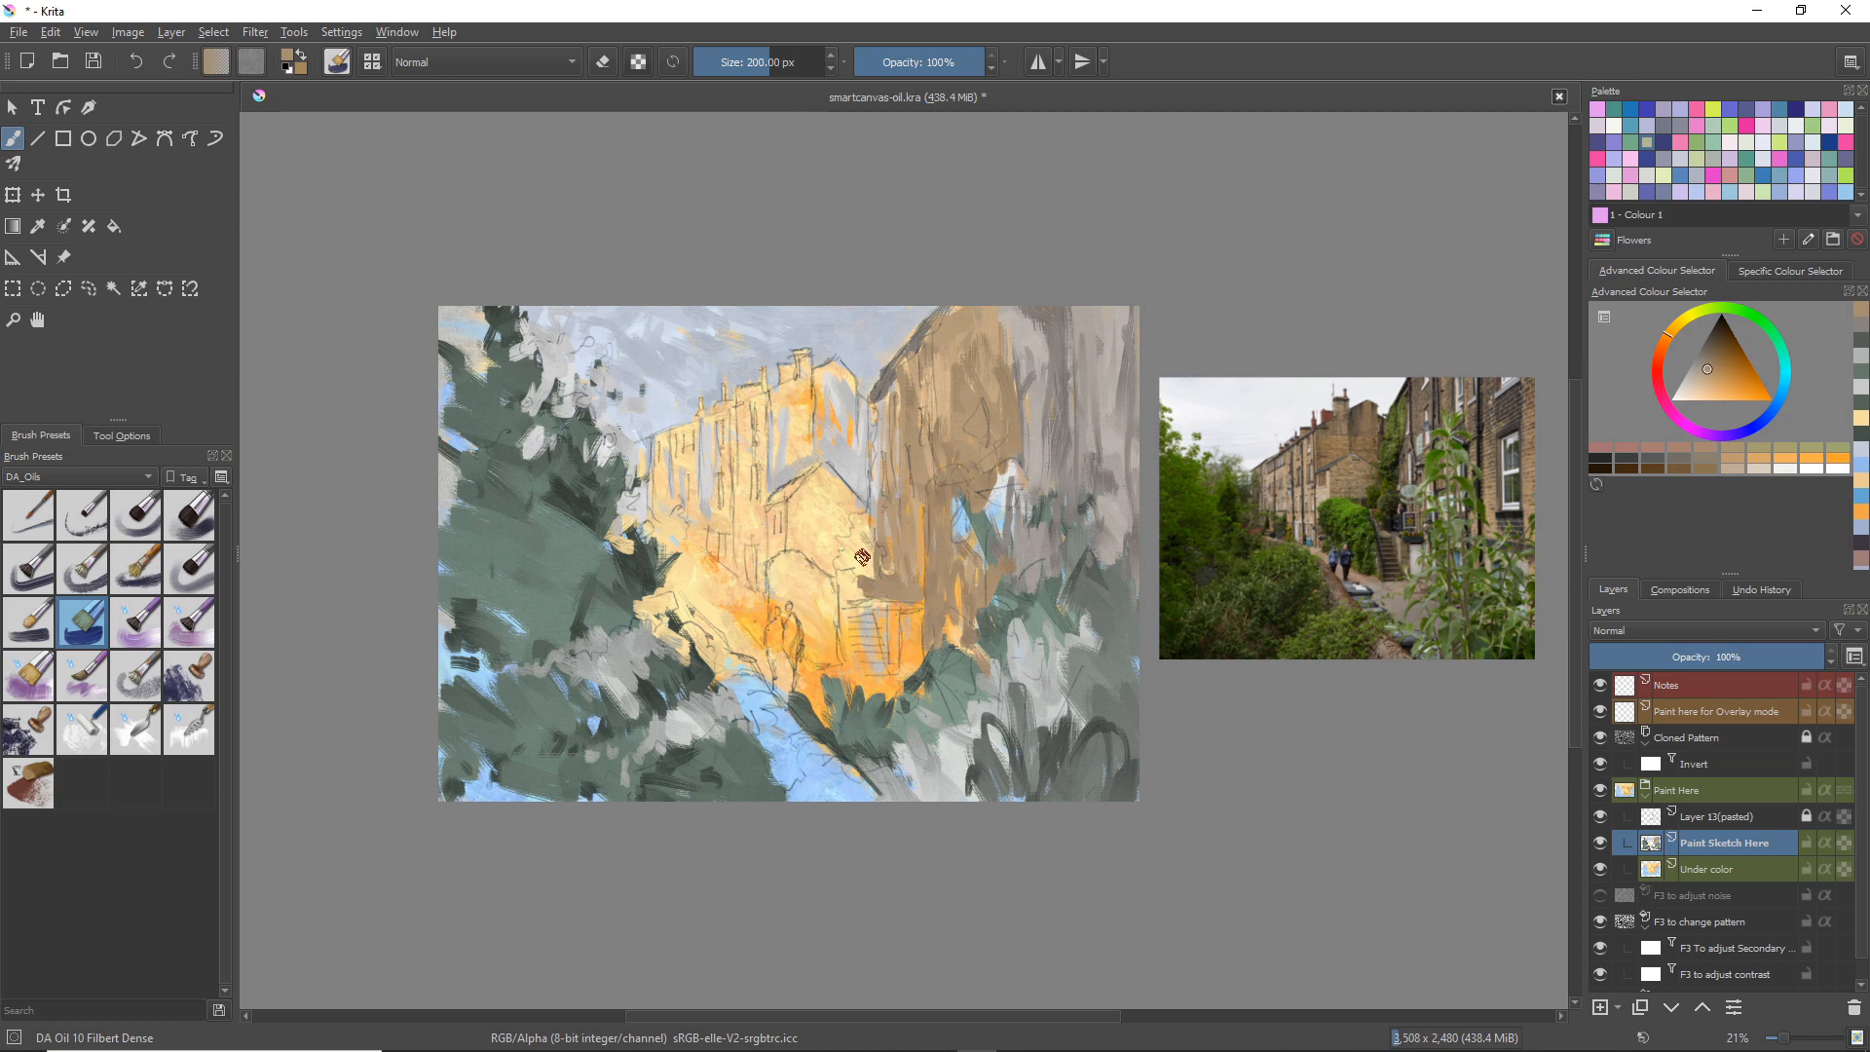
# Step: Sample grey-green from the left tree and paint the climbing ivy between the buildings and the bush beside the steps
pyautogui.press('ctrl')
pyautogui.keyDown('ctrl'); pyautogui.click(534, 534); pyautogui.keyUp('ctrl')
pyautogui.moveTo(870, 516); pyautogui.dragTo(850, 565)
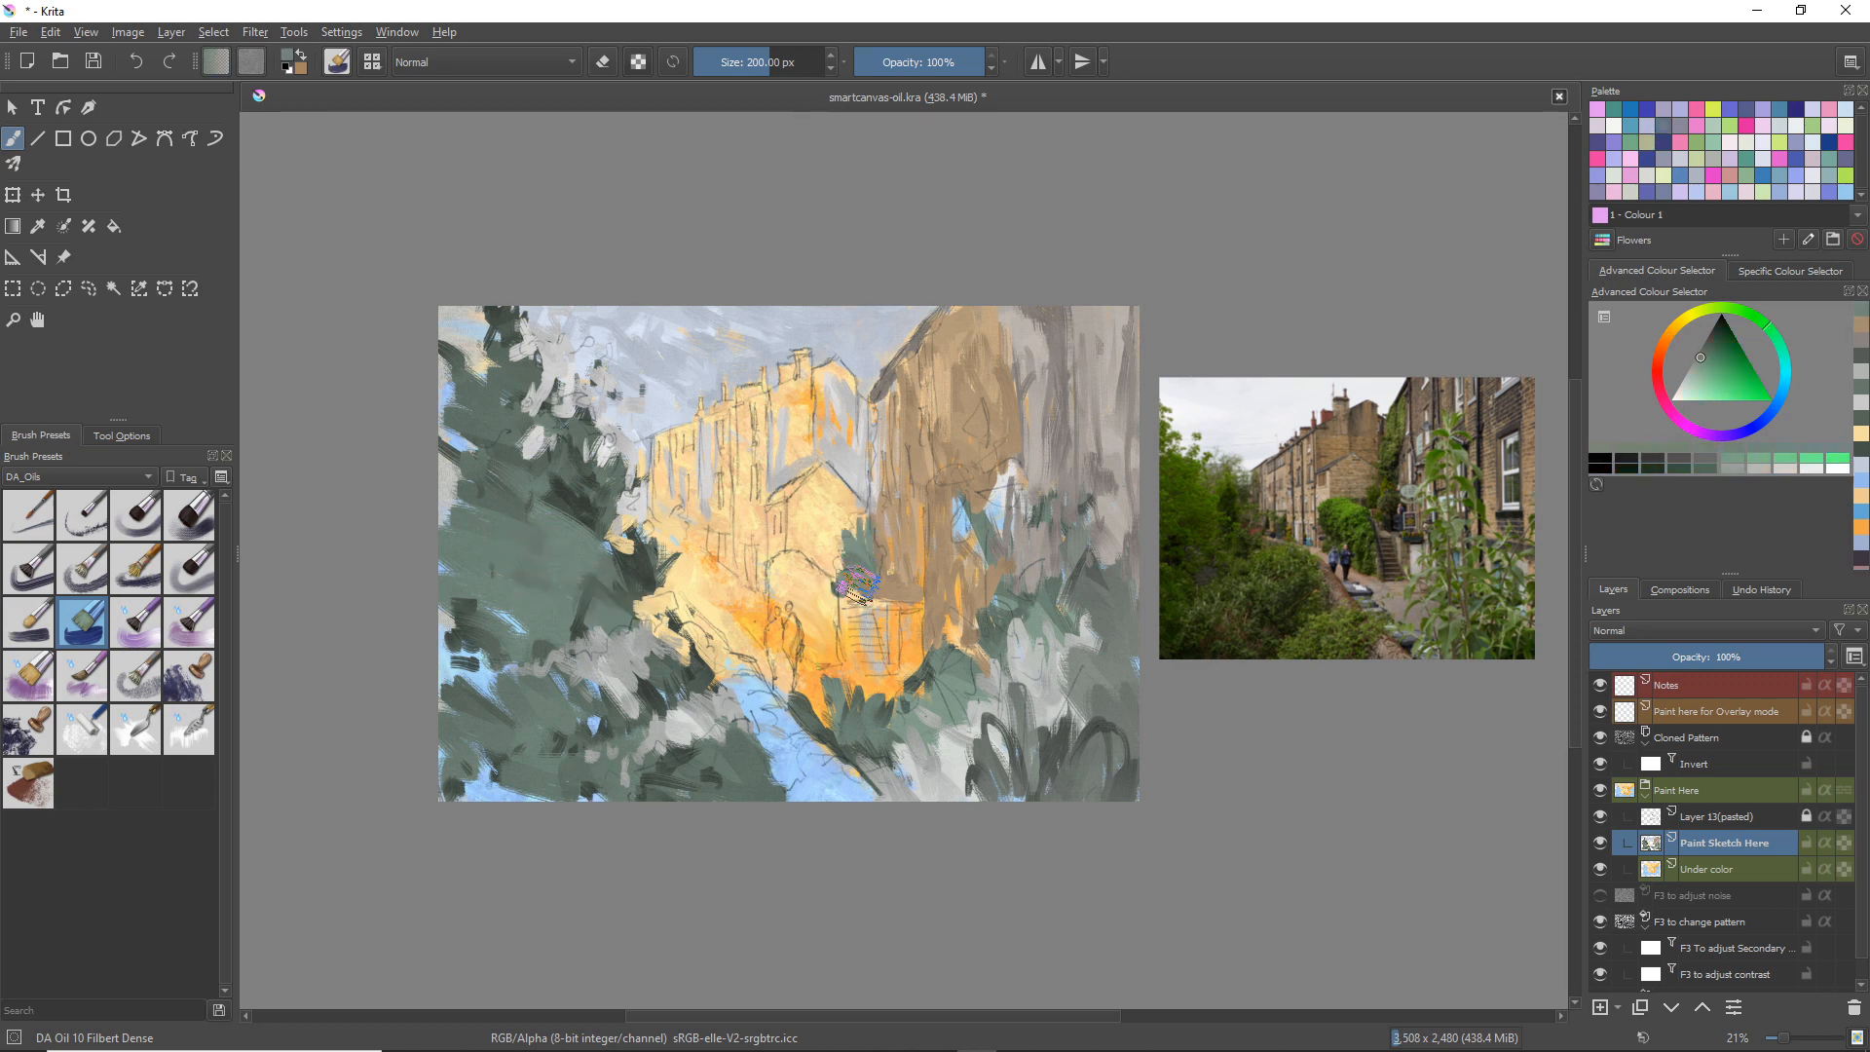
pyautogui.moveTo(872, 446); pyautogui.dragTo(868, 431)
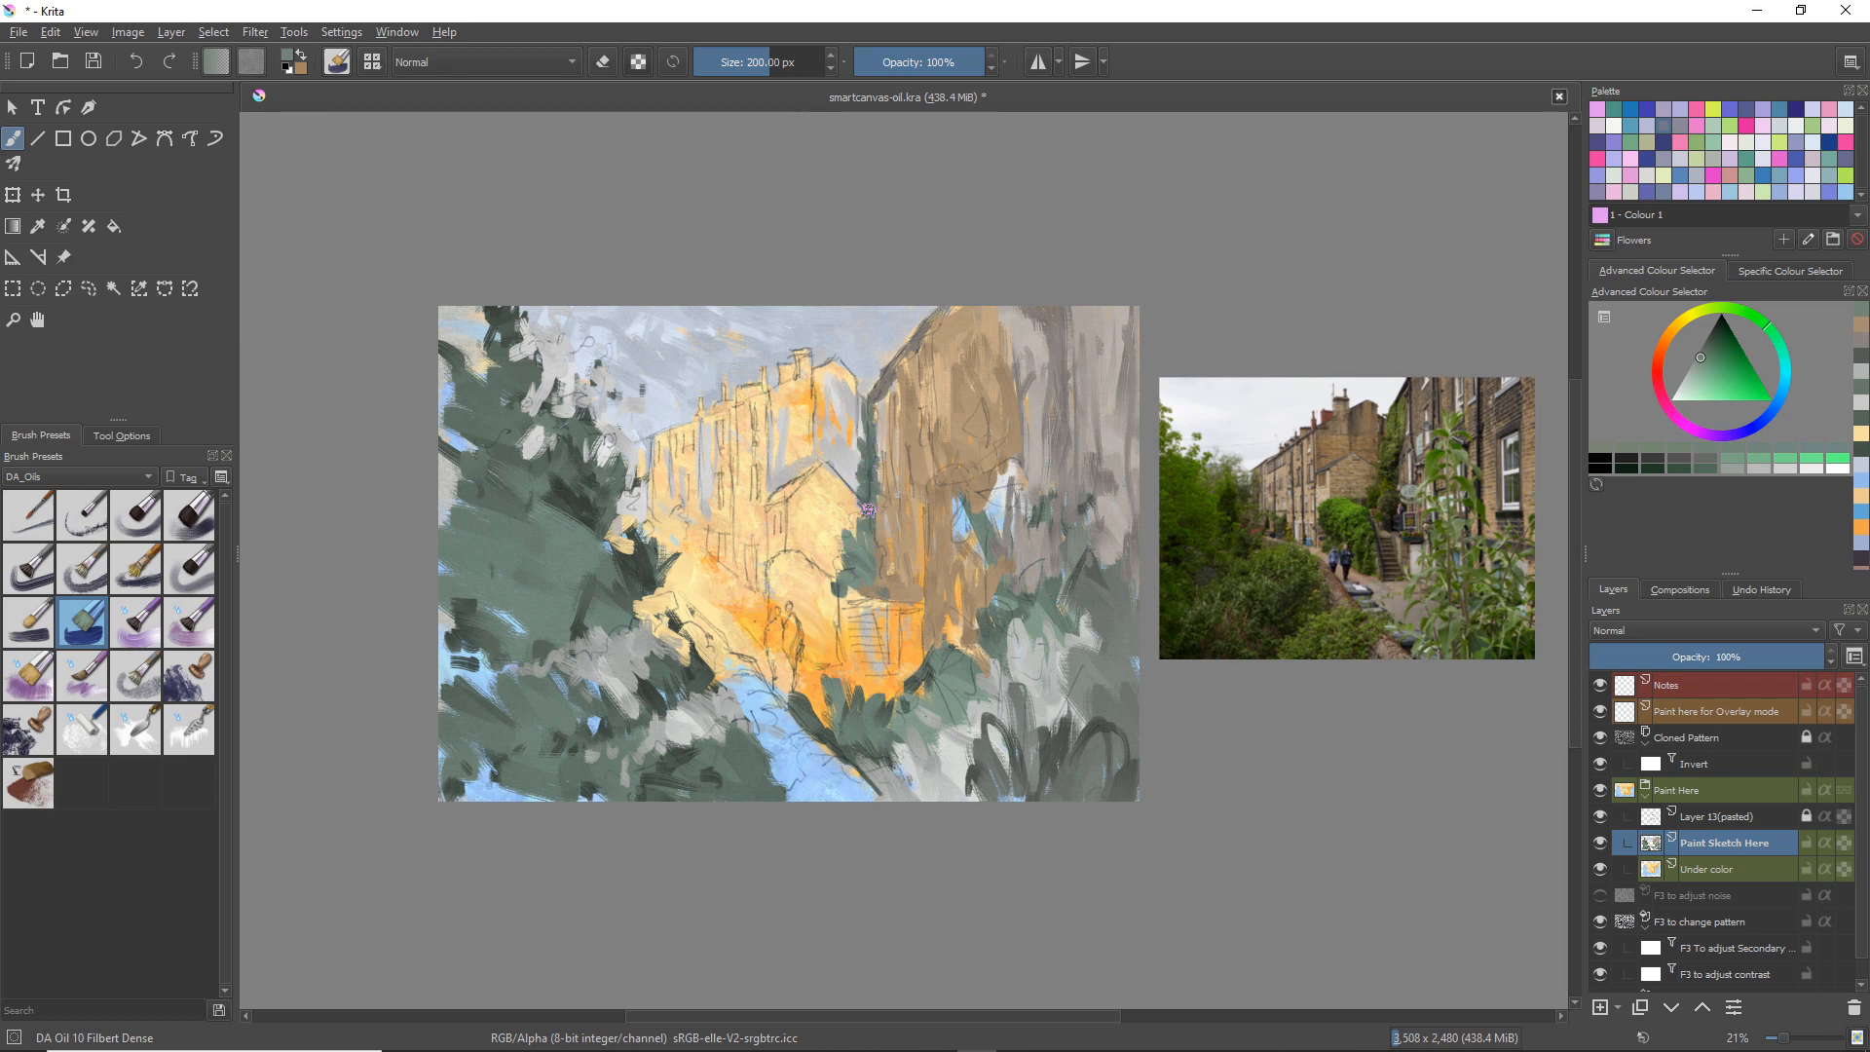
pyautogui.moveTo(867, 583)
pyautogui.mouseDown()
pyautogui.moveTo(793, 570)
pyautogui.moveTo(834, 584)
pyautogui.moveTo(833, 668)
pyautogui.mouseUp()
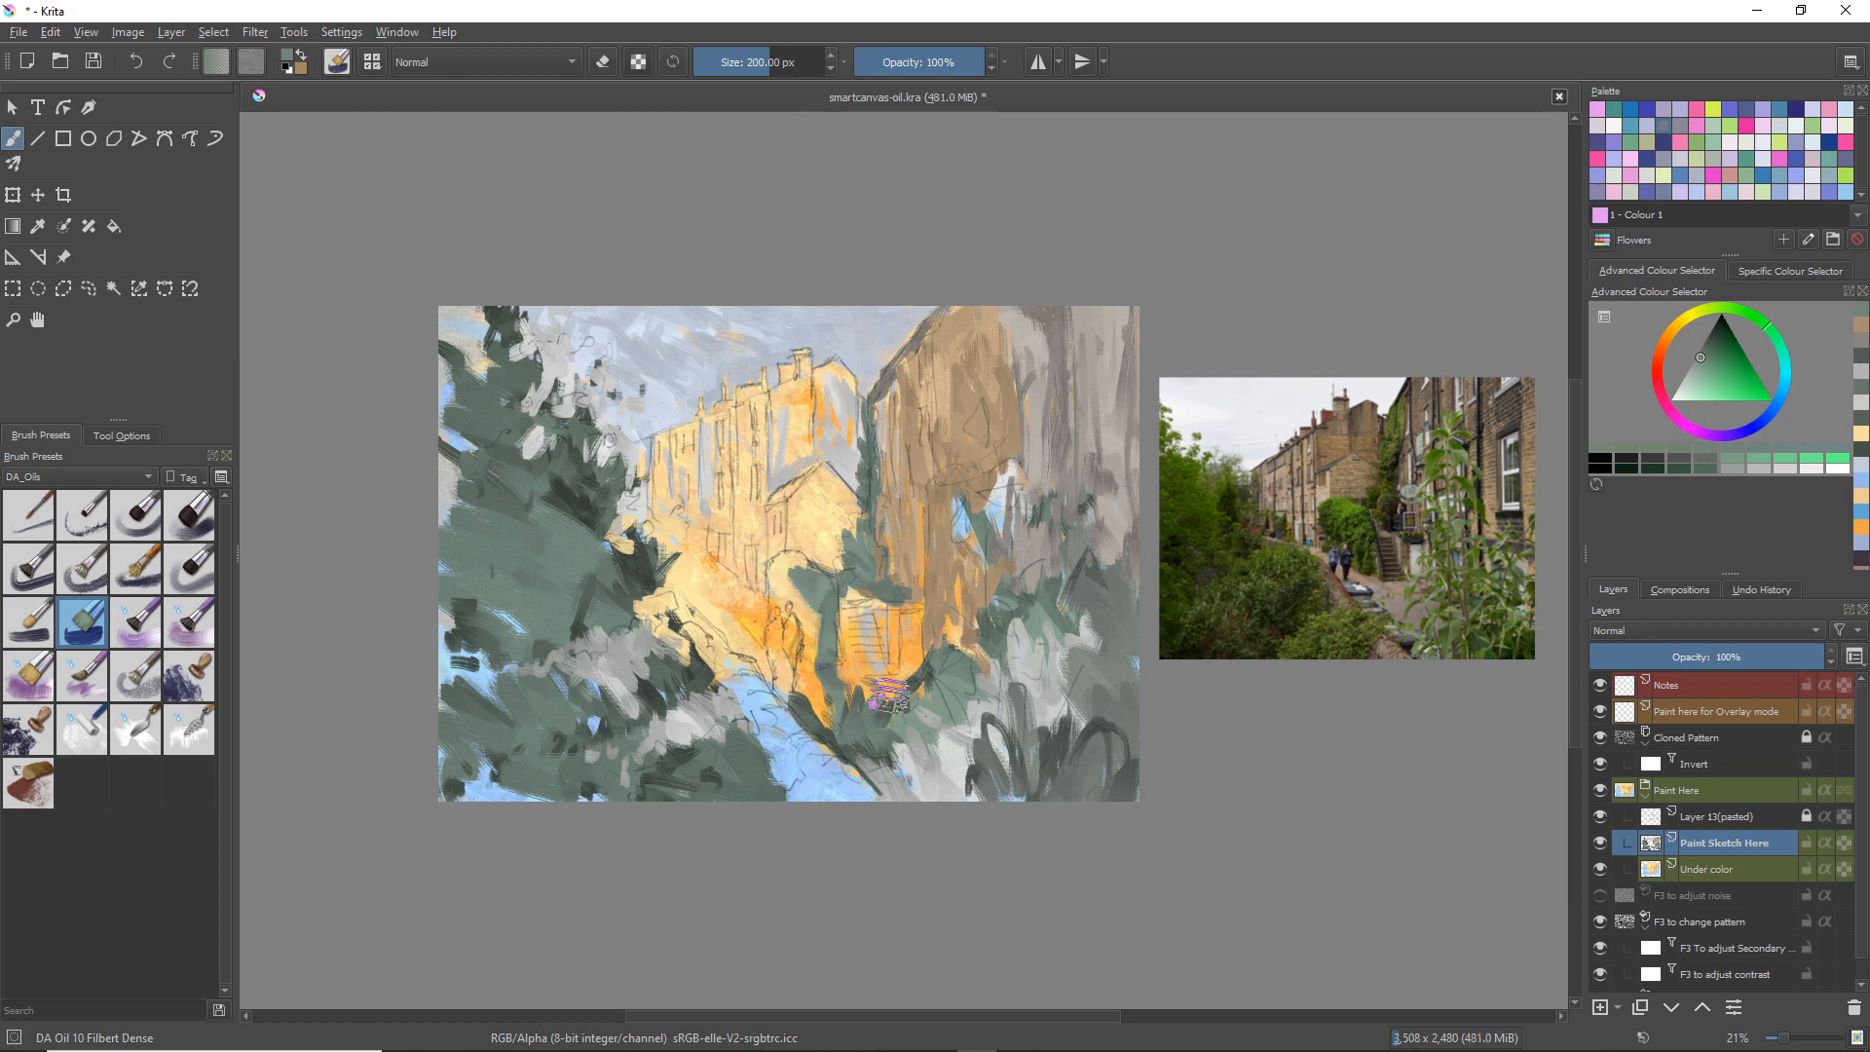
pyautogui.moveTo(806, 604); pyautogui.dragTo(811, 652)
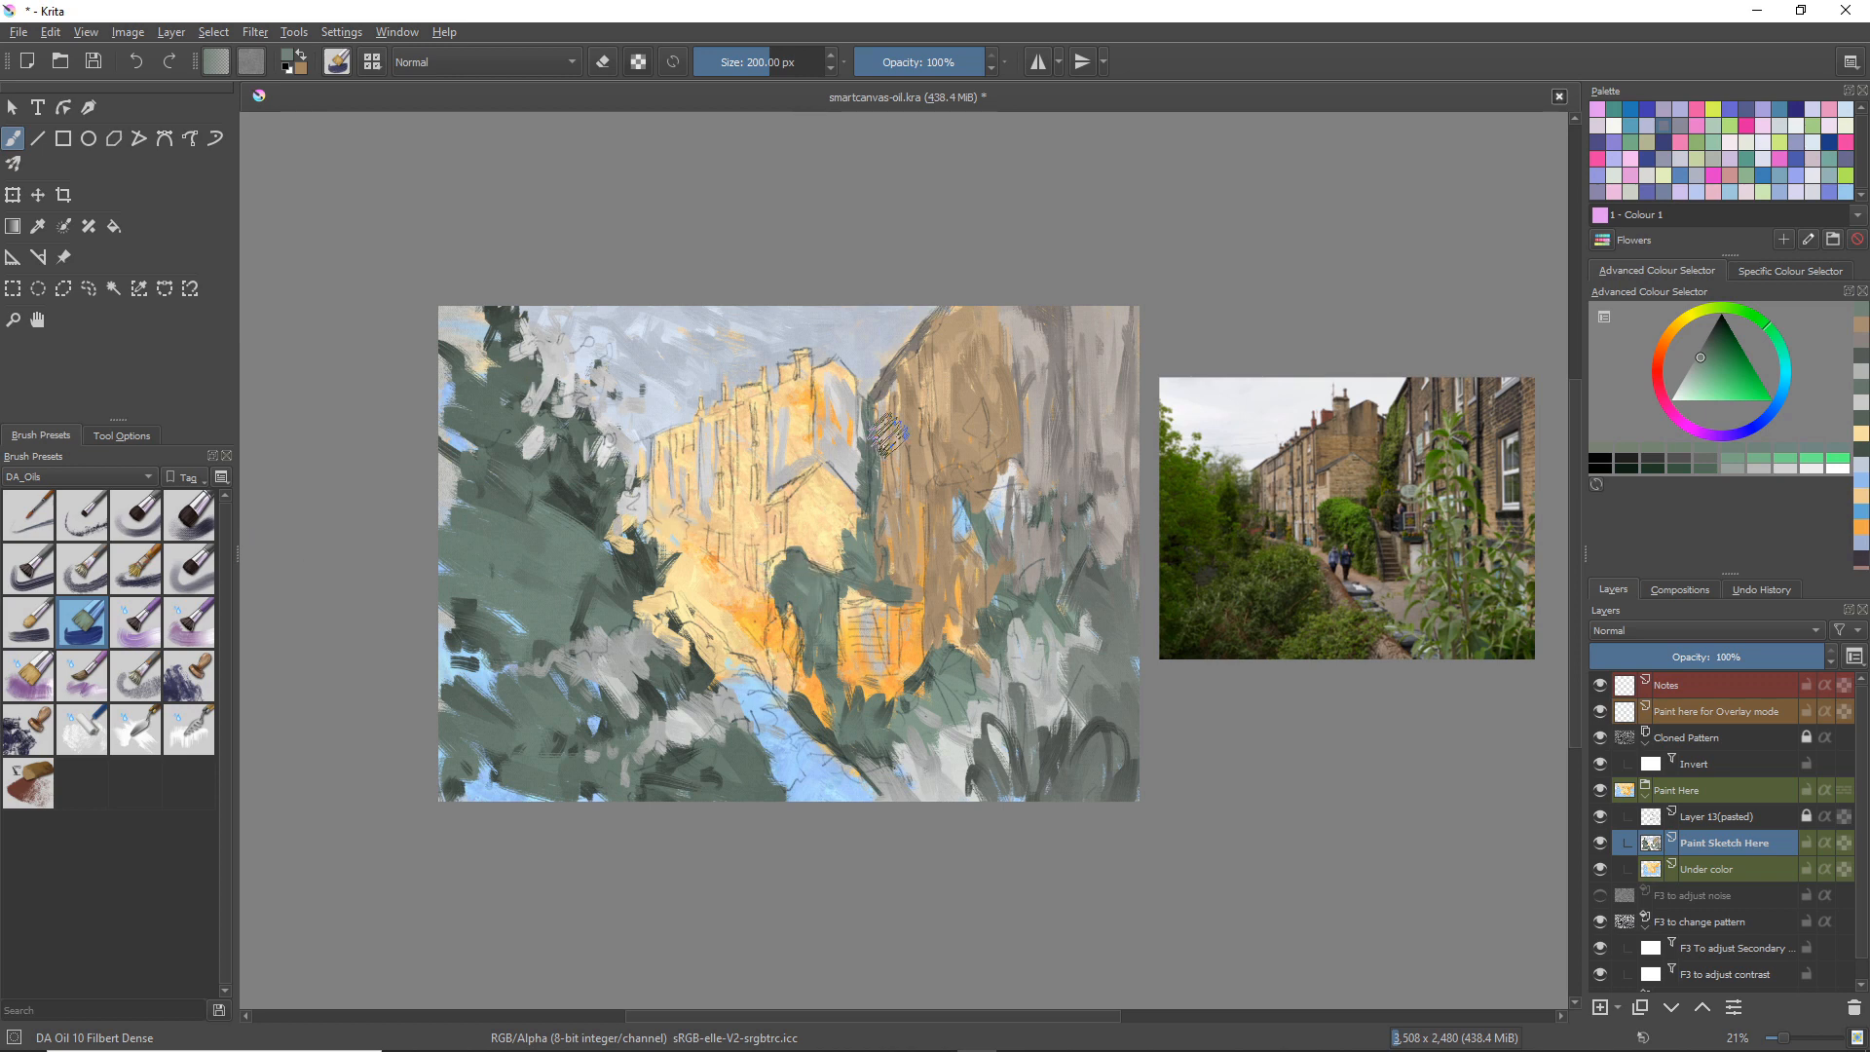
# Step: Sample an off-white from the canvas and add light strokes beside the steps, on the terrace walls and along the brown building's edge
pyautogui.keyDown('ctrl'); pyautogui.click(1008, 501); pyautogui.keyUp('ctrl')
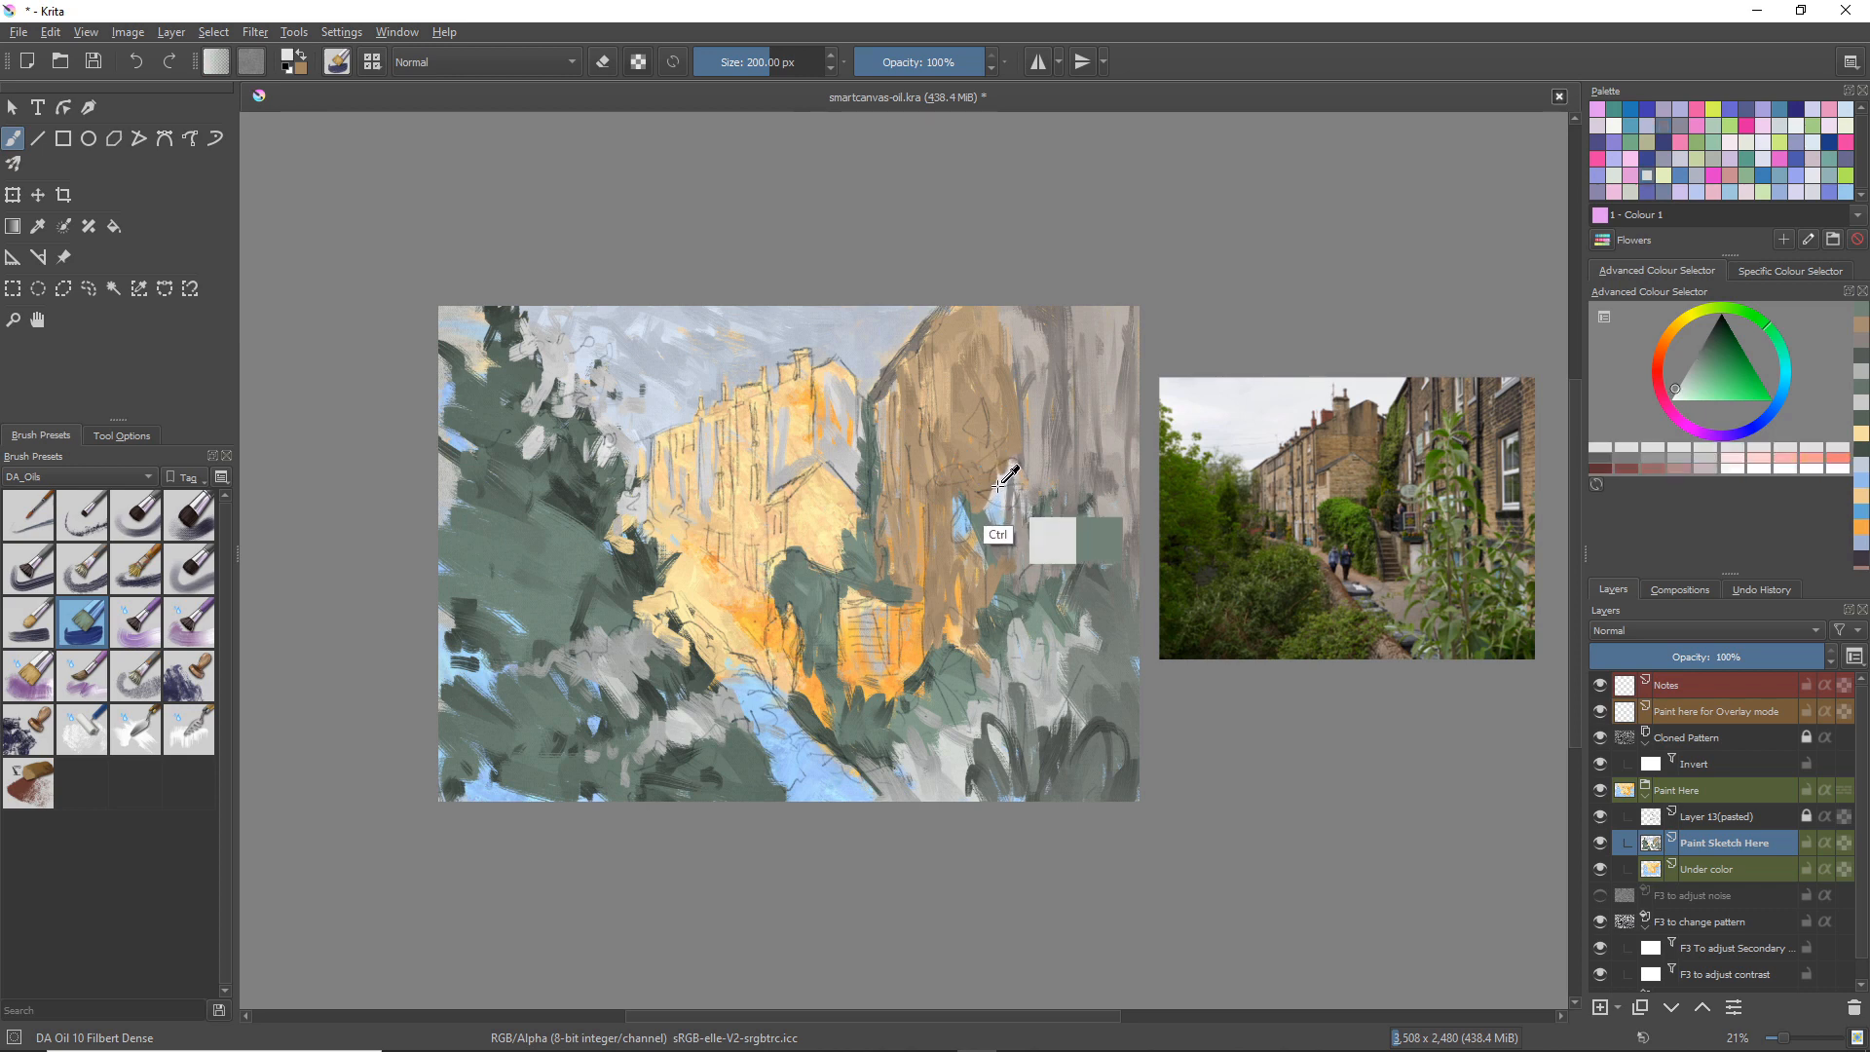
pyautogui.moveTo(909, 614); pyautogui.dragTo(913, 620)
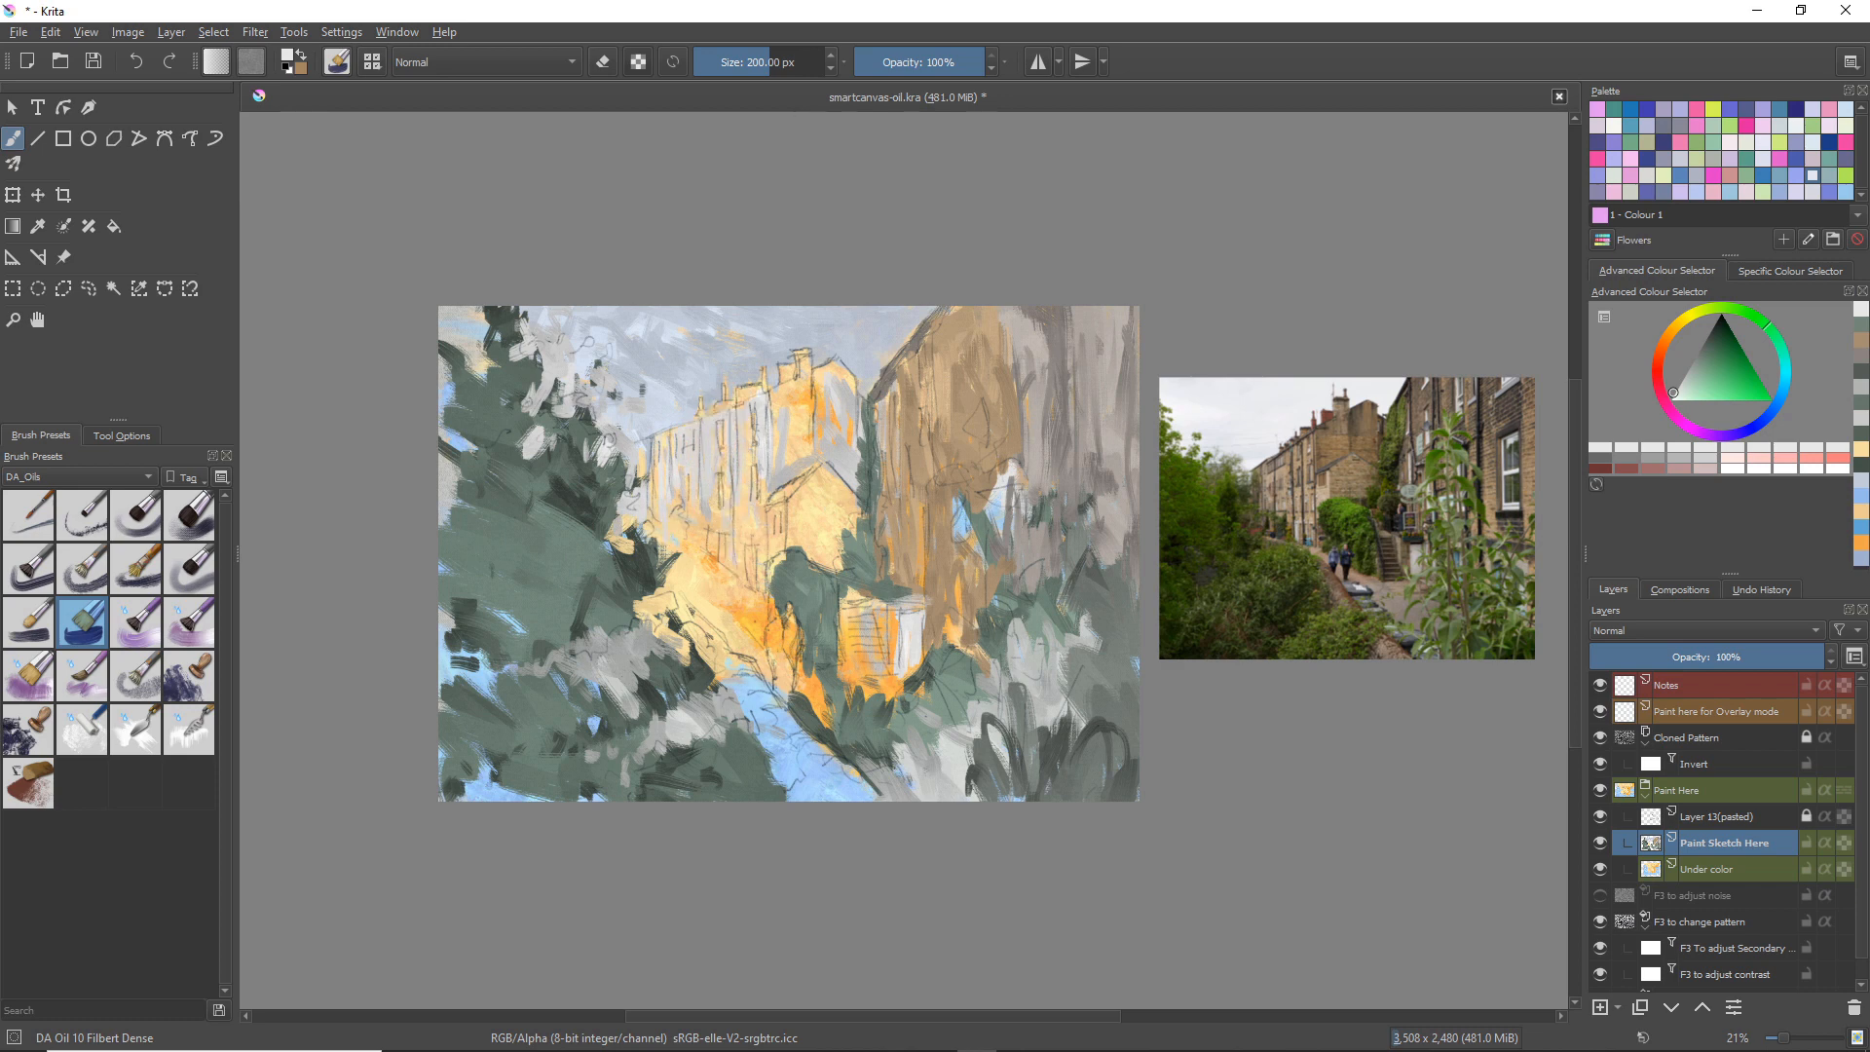
pyautogui.moveTo(901, 362); pyautogui.dragTo(930, 332)
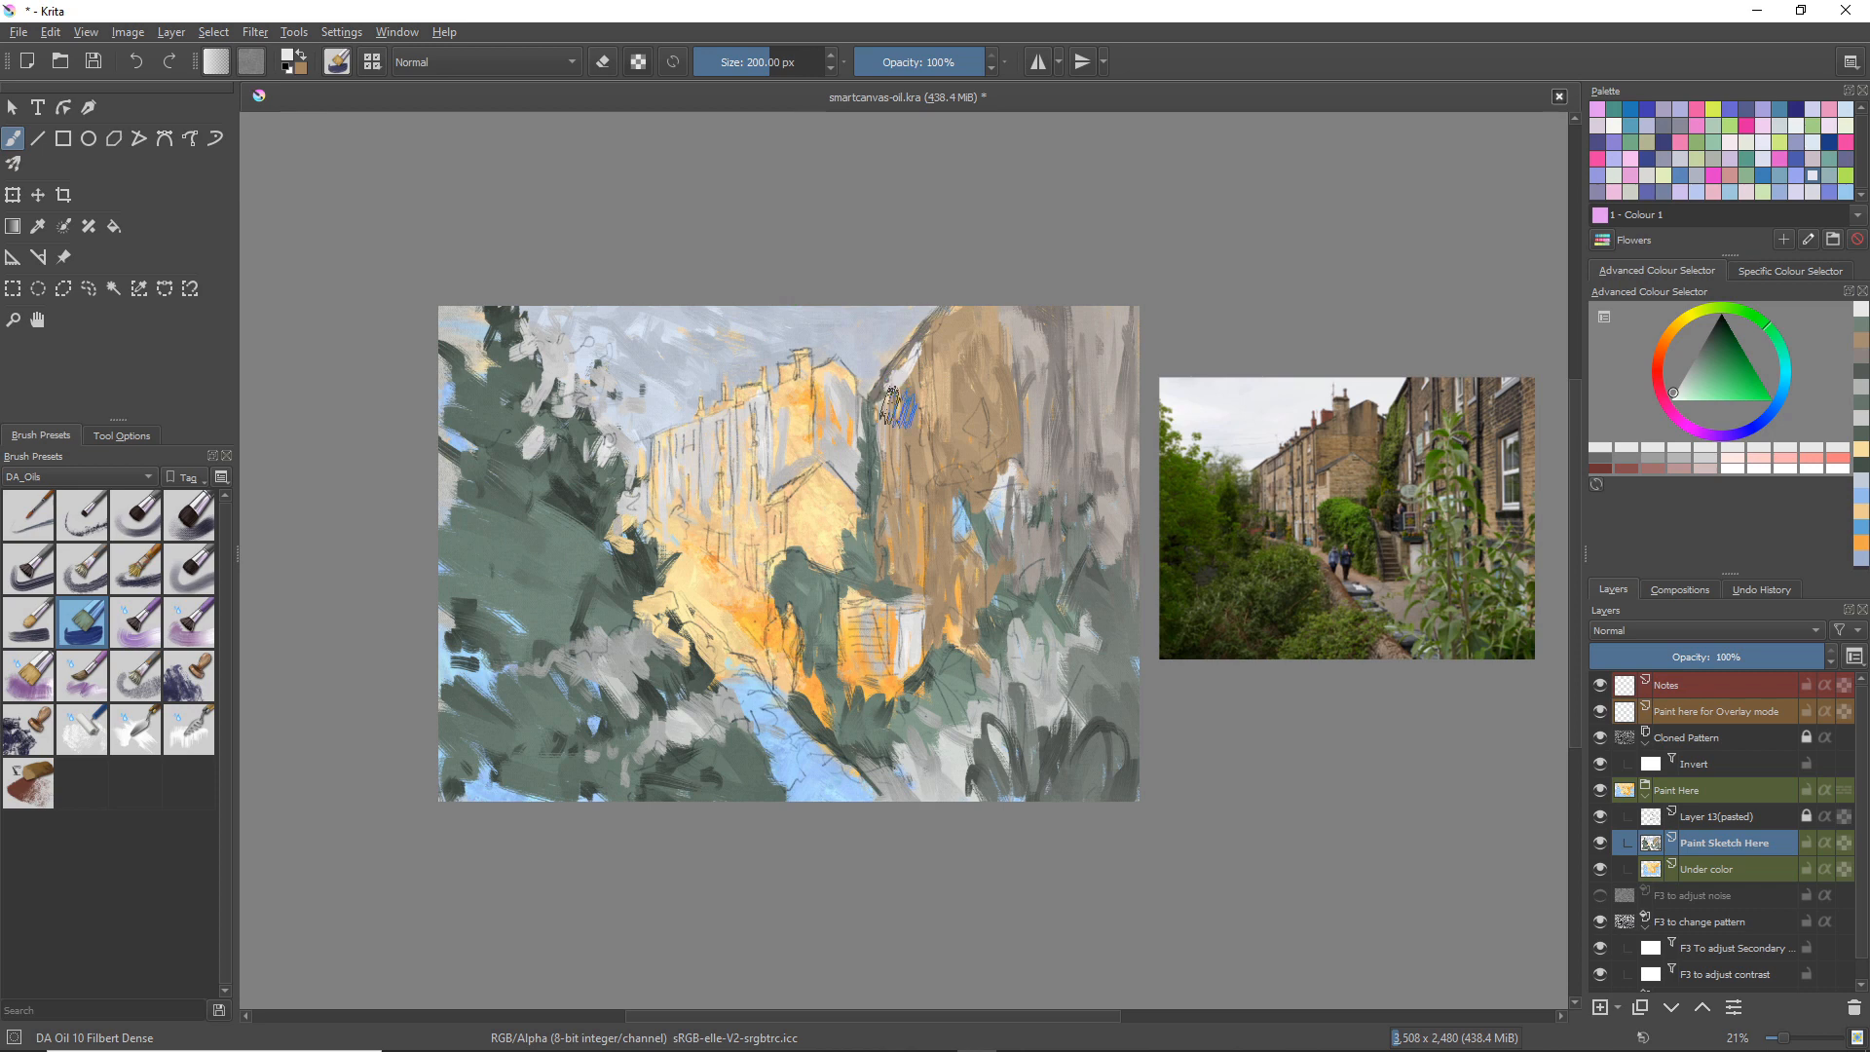
pyautogui.moveTo(894, 392); pyautogui.dragTo(900, 456)
pyautogui.moveTo(899, 450); pyautogui.dragTo(901, 475)
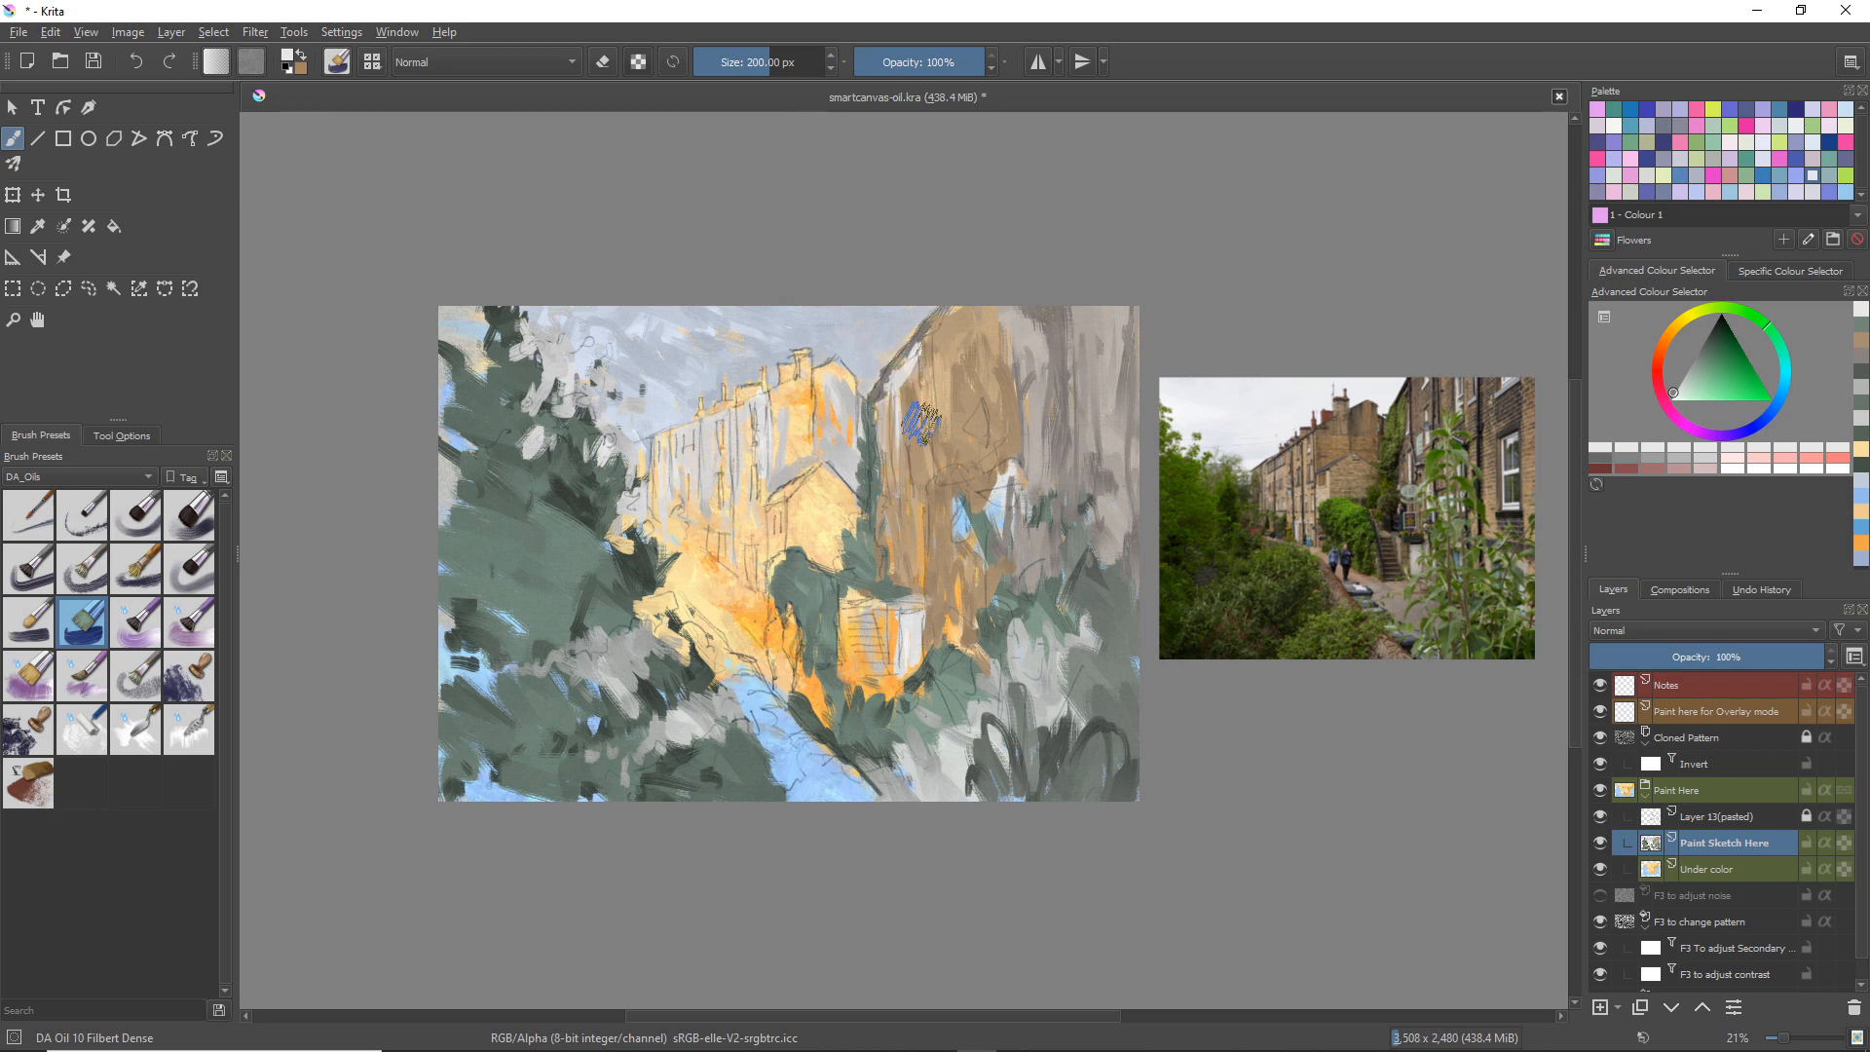
pyautogui.moveTo(926, 341); pyautogui.dragTo(928, 447)
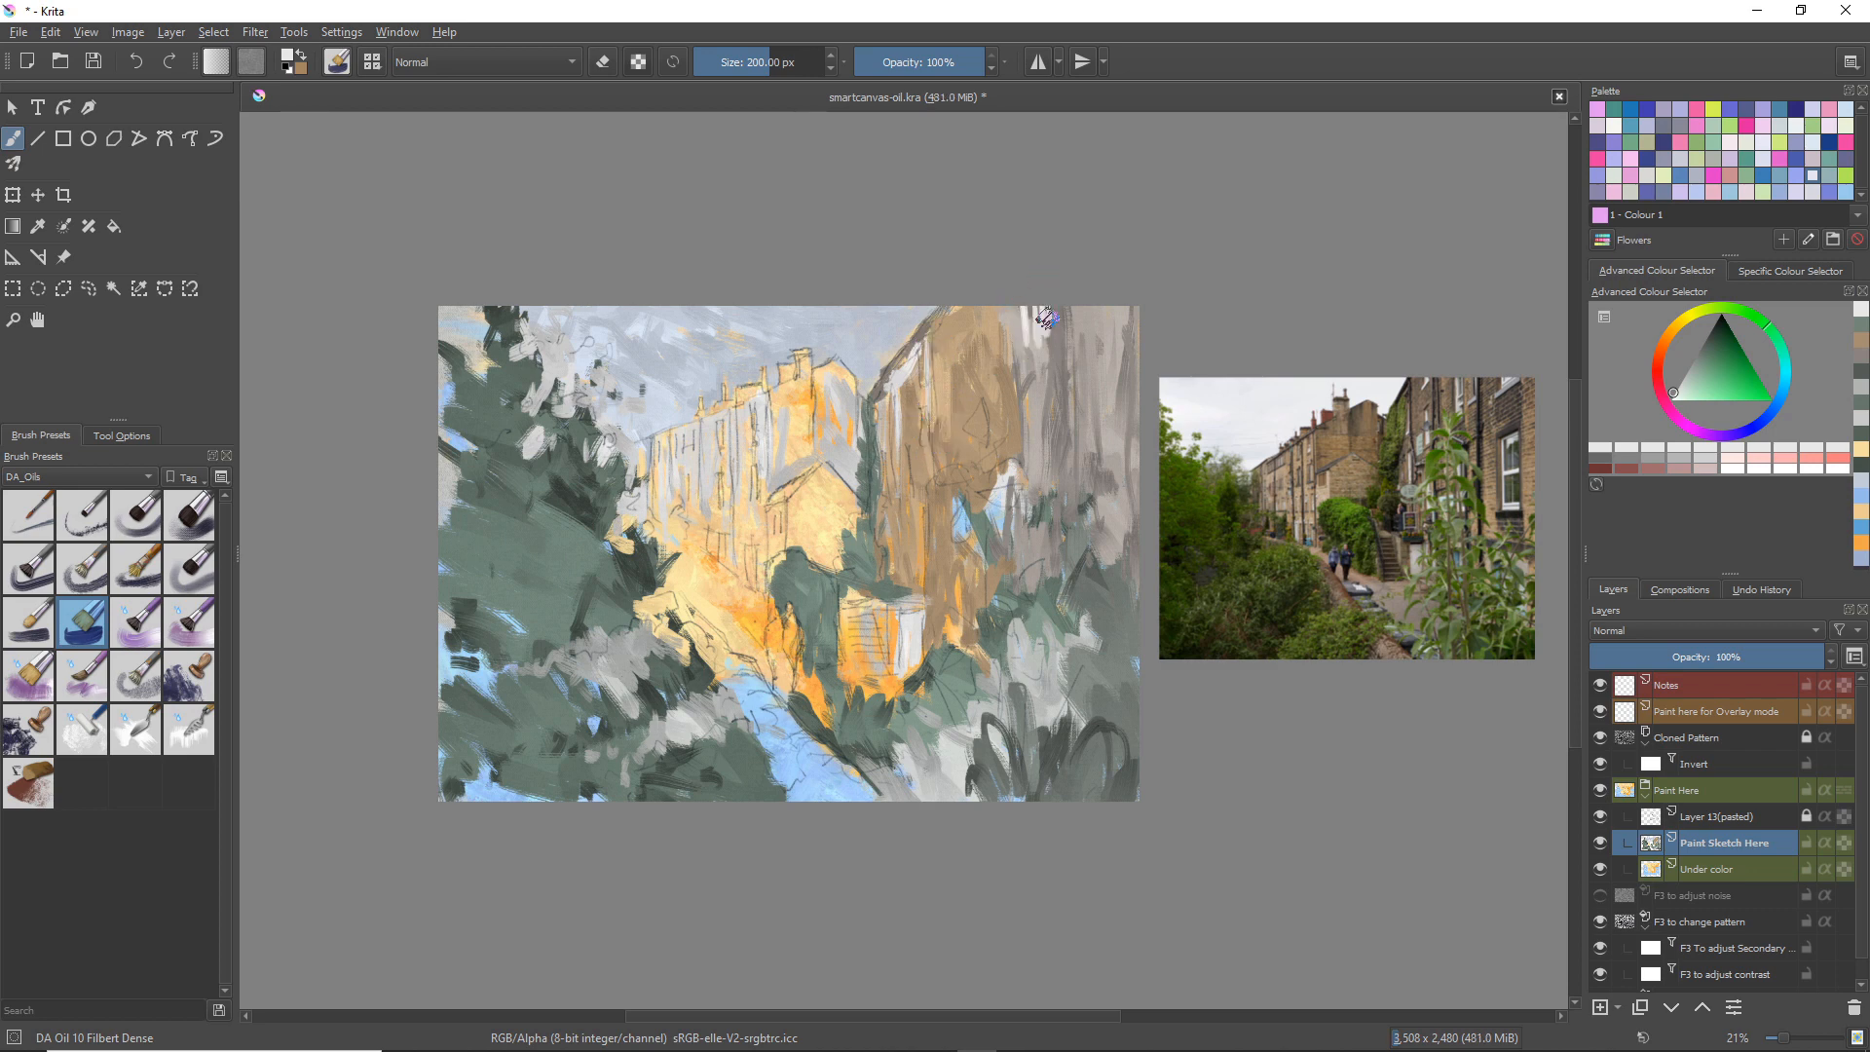
# Step: Paint off-white windows on the right-hand house and tone down the lower one with grey-brown sampled from the wall
pyautogui.moveTo(1065, 391); pyautogui.dragTo(1068, 487)
pyautogui.moveTo(1059, 392)
pyautogui.mouseDown()
pyautogui.moveTo(1062, 482)
pyautogui.moveTo(1040, 484)
pyautogui.mouseUp()
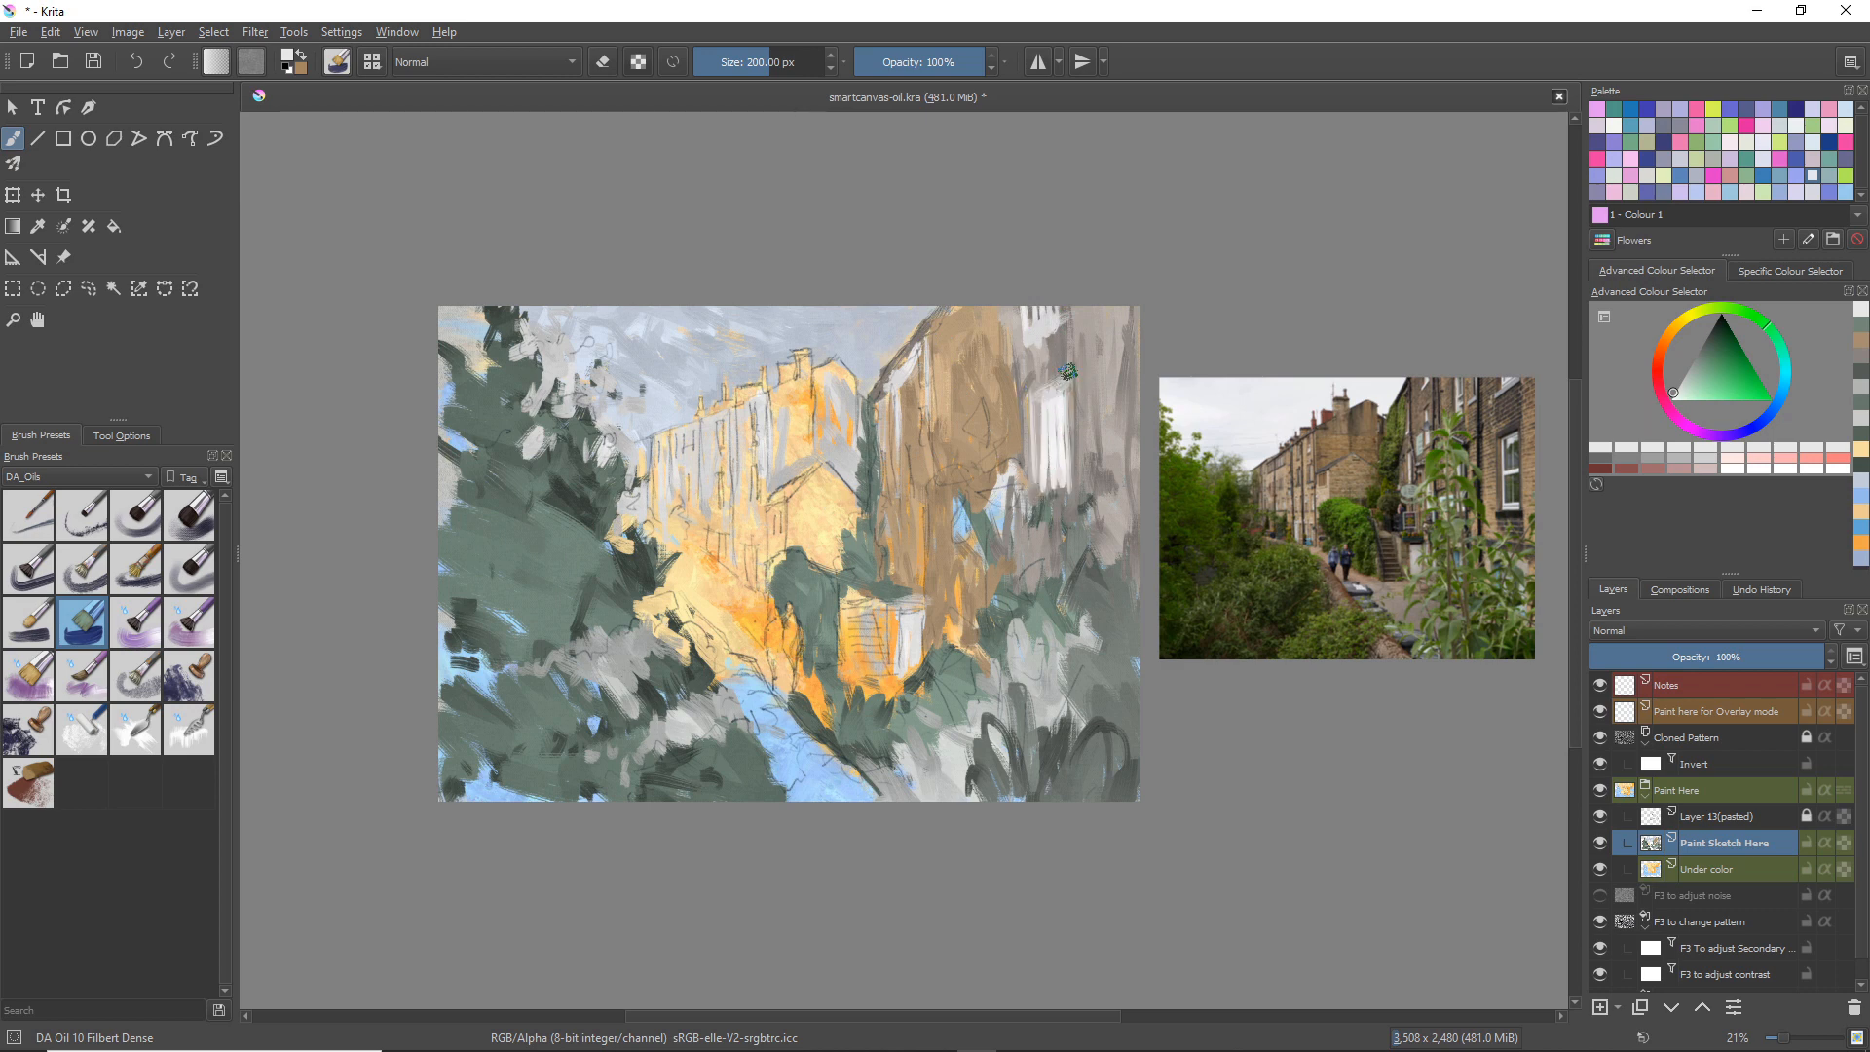
pyautogui.moveTo(1018, 546); pyautogui.dragTo(1055, 562)
pyautogui.hotkey('ctrl', 'z')
pyautogui.keyDown('ctrl'); pyautogui.click(1078, 472); pyautogui.keyUp('ctrl')
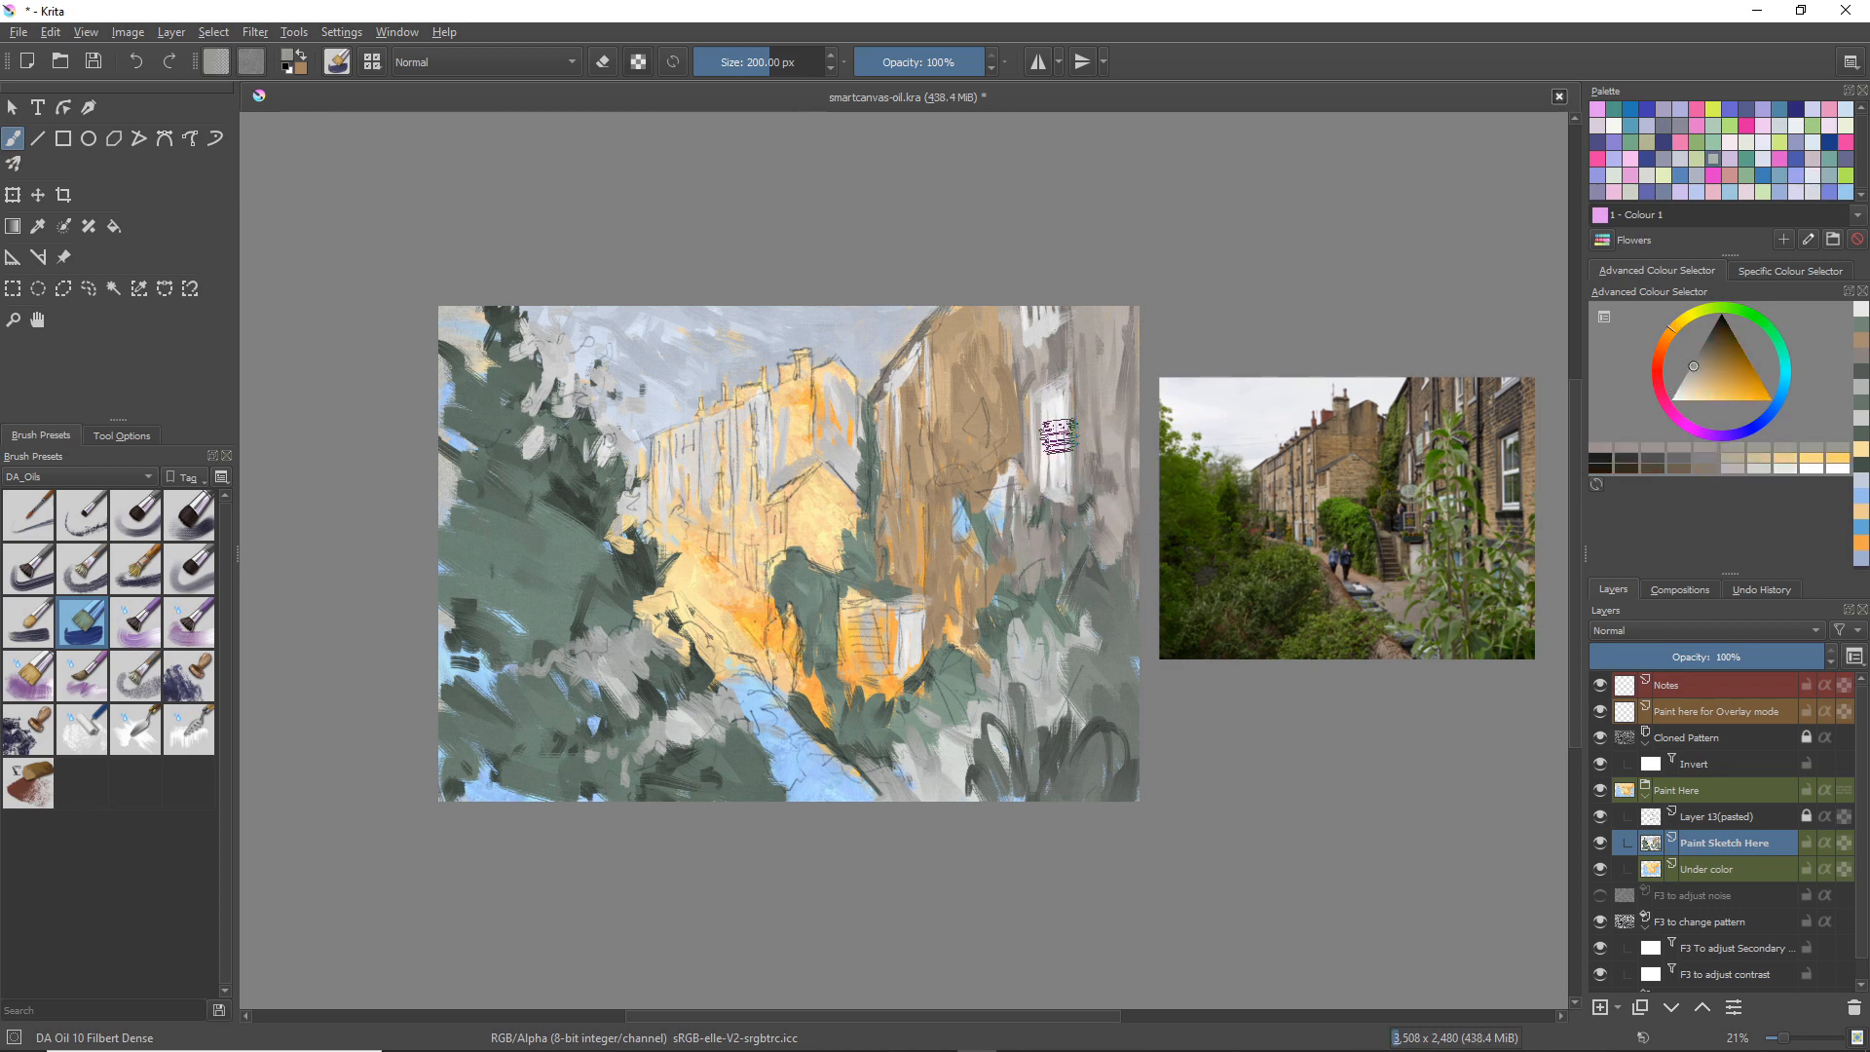
pyautogui.moveTo(1062, 400); pyautogui.dragTo(1047, 464)
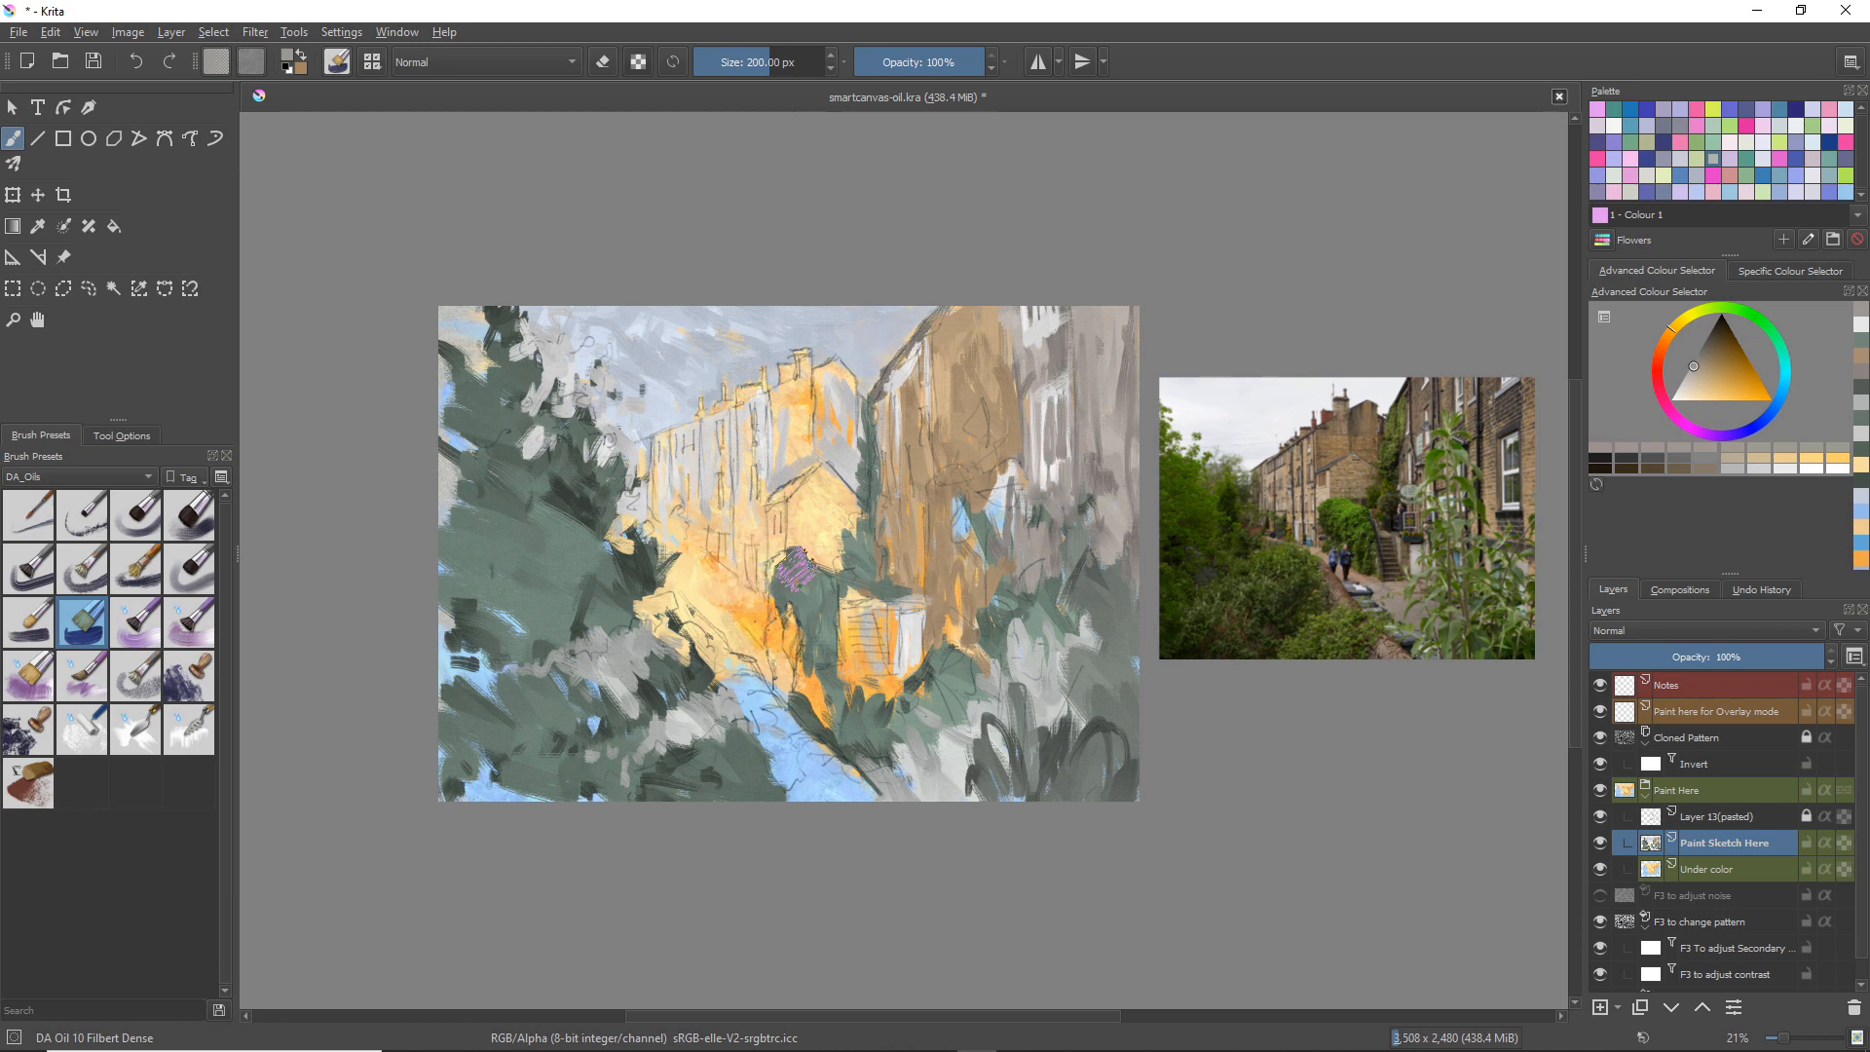
# Step: Sample dark brown from the reference photo and paint dark accents around the right-hand house's windows and down the brown building
pyautogui.keyDown('ctrl'); pyautogui.click(1412, 386); pyautogui.keyUp('ctrl')
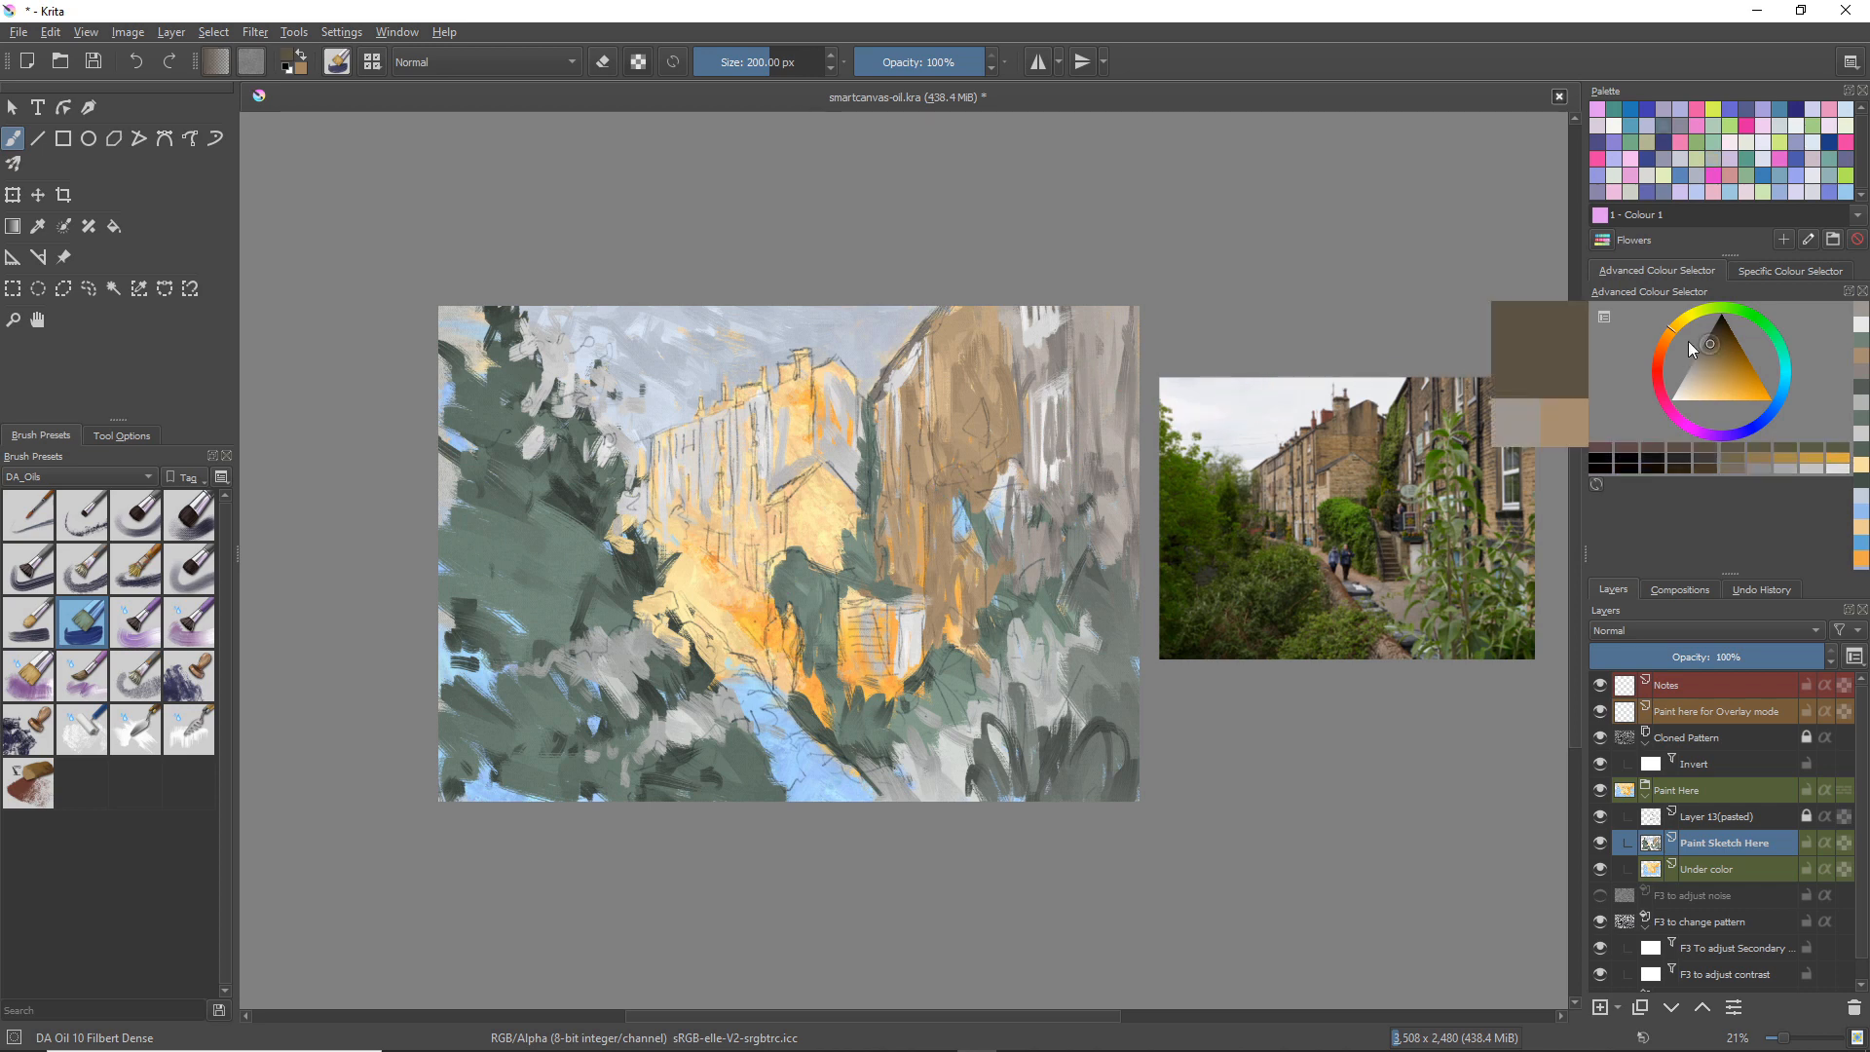
pyautogui.moveTo(1069, 369)
pyautogui.mouseDown()
pyautogui.moveTo(1071, 344)
pyautogui.moveTo(1047, 368)
pyautogui.moveTo(1078, 333)
pyautogui.mouseUp()
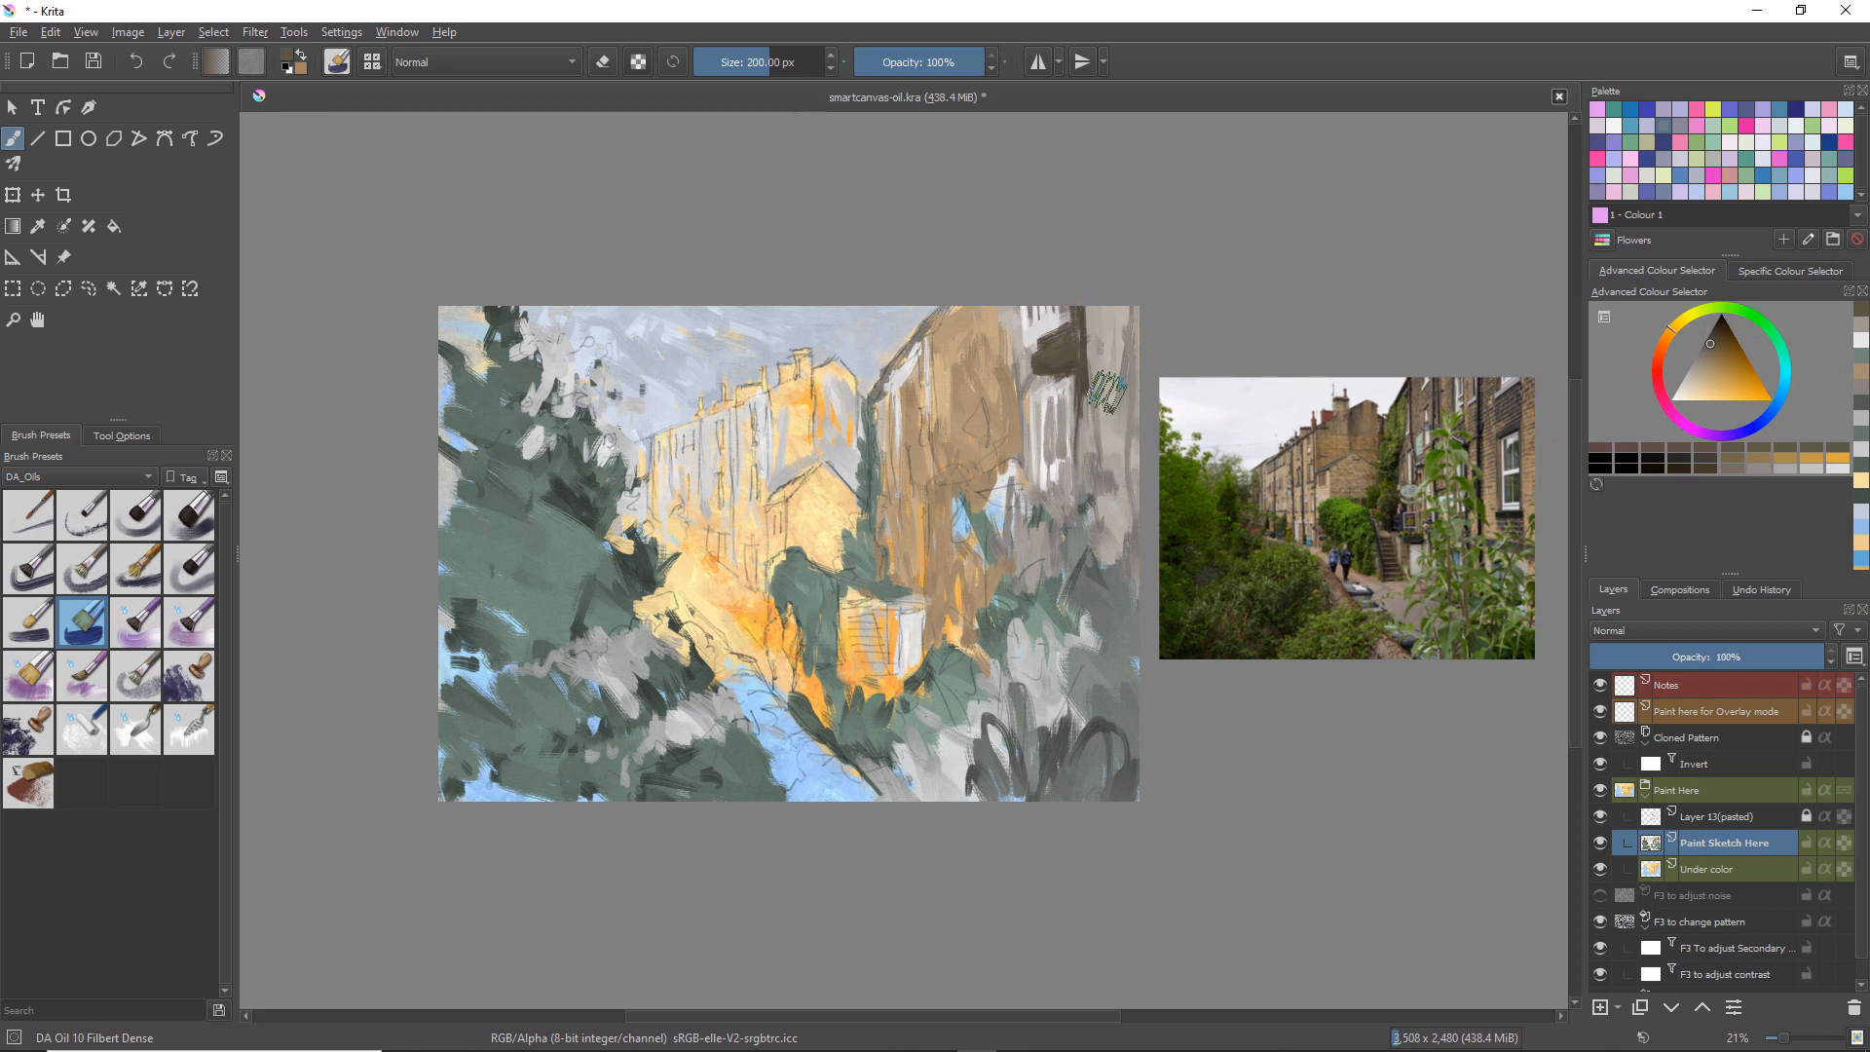
pyautogui.moveTo(1111, 342)
pyautogui.mouseDown()
pyautogui.moveTo(1068, 357)
pyautogui.moveTo(1106, 343)
pyautogui.moveTo(1112, 360)
pyautogui.moveTo(1115, 328)
pyautogui.moveTo(1099, 331)
pyautogui.moveTo(1143, 348)
pyautogui.mouseUp()
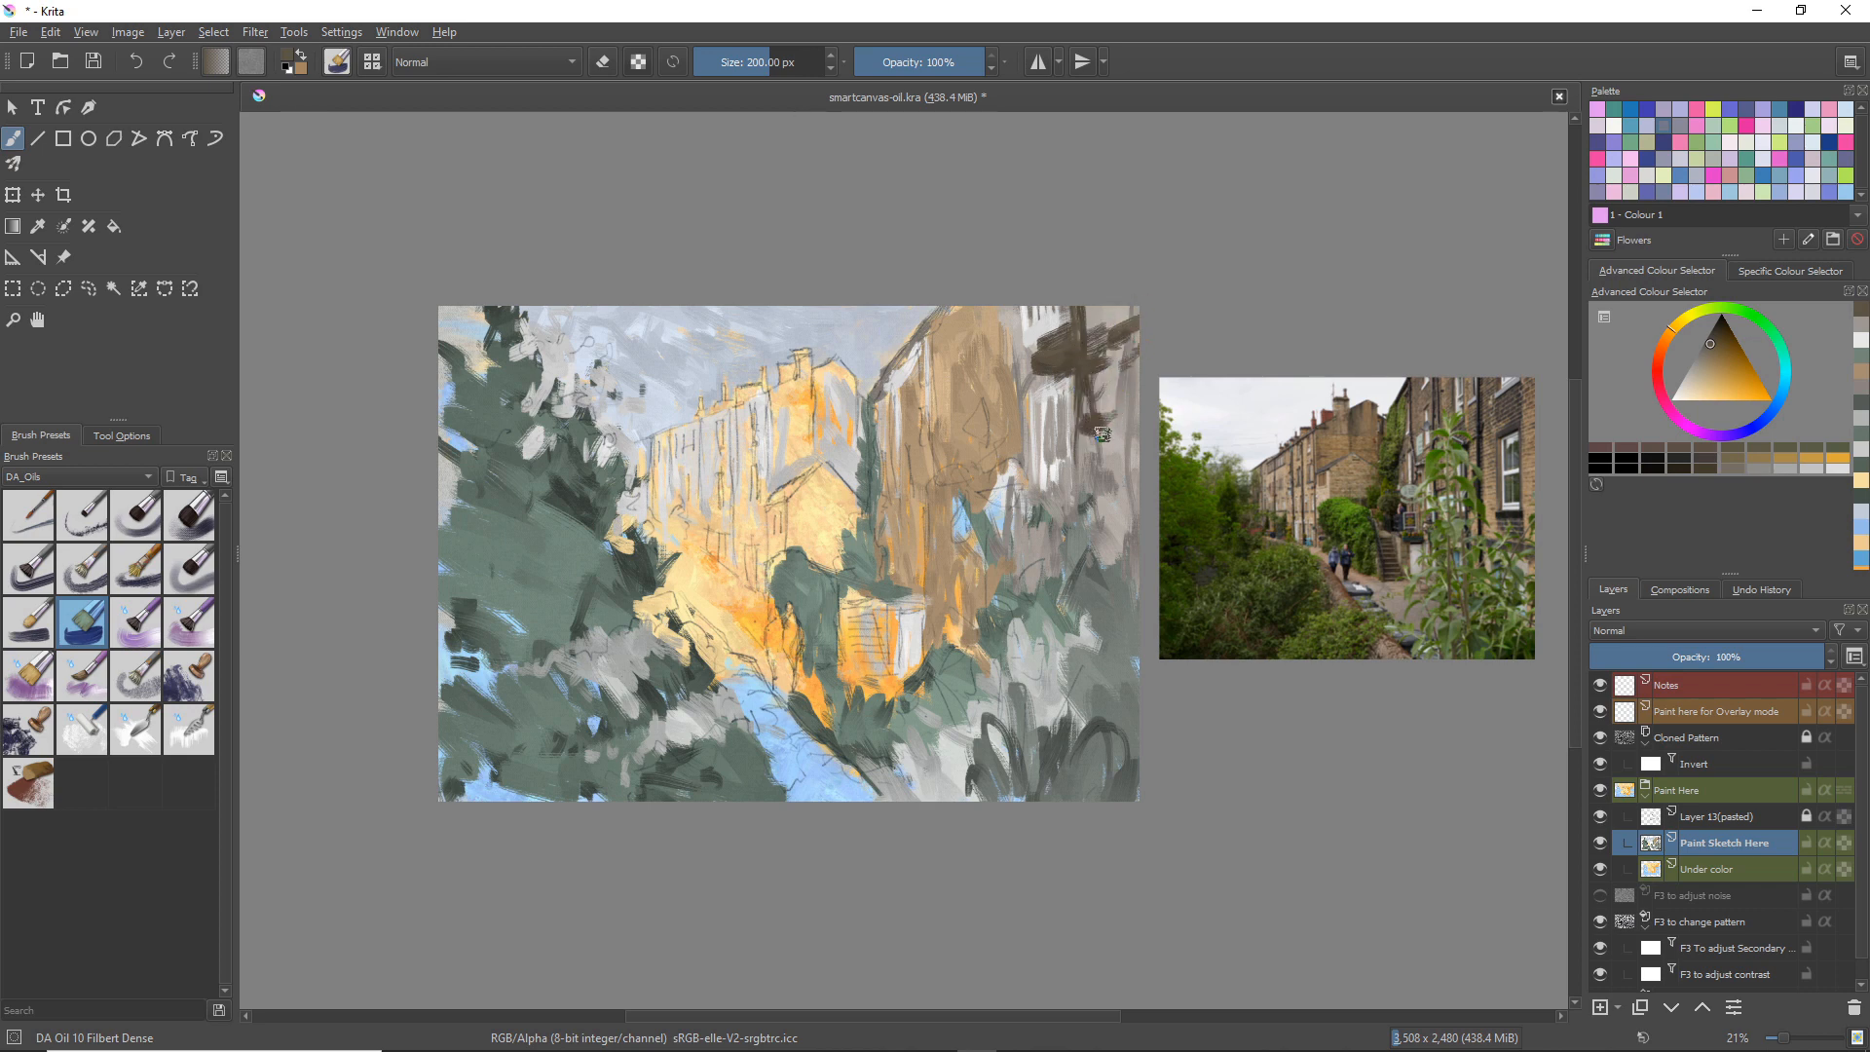
pyautogui.click(1067, 515)
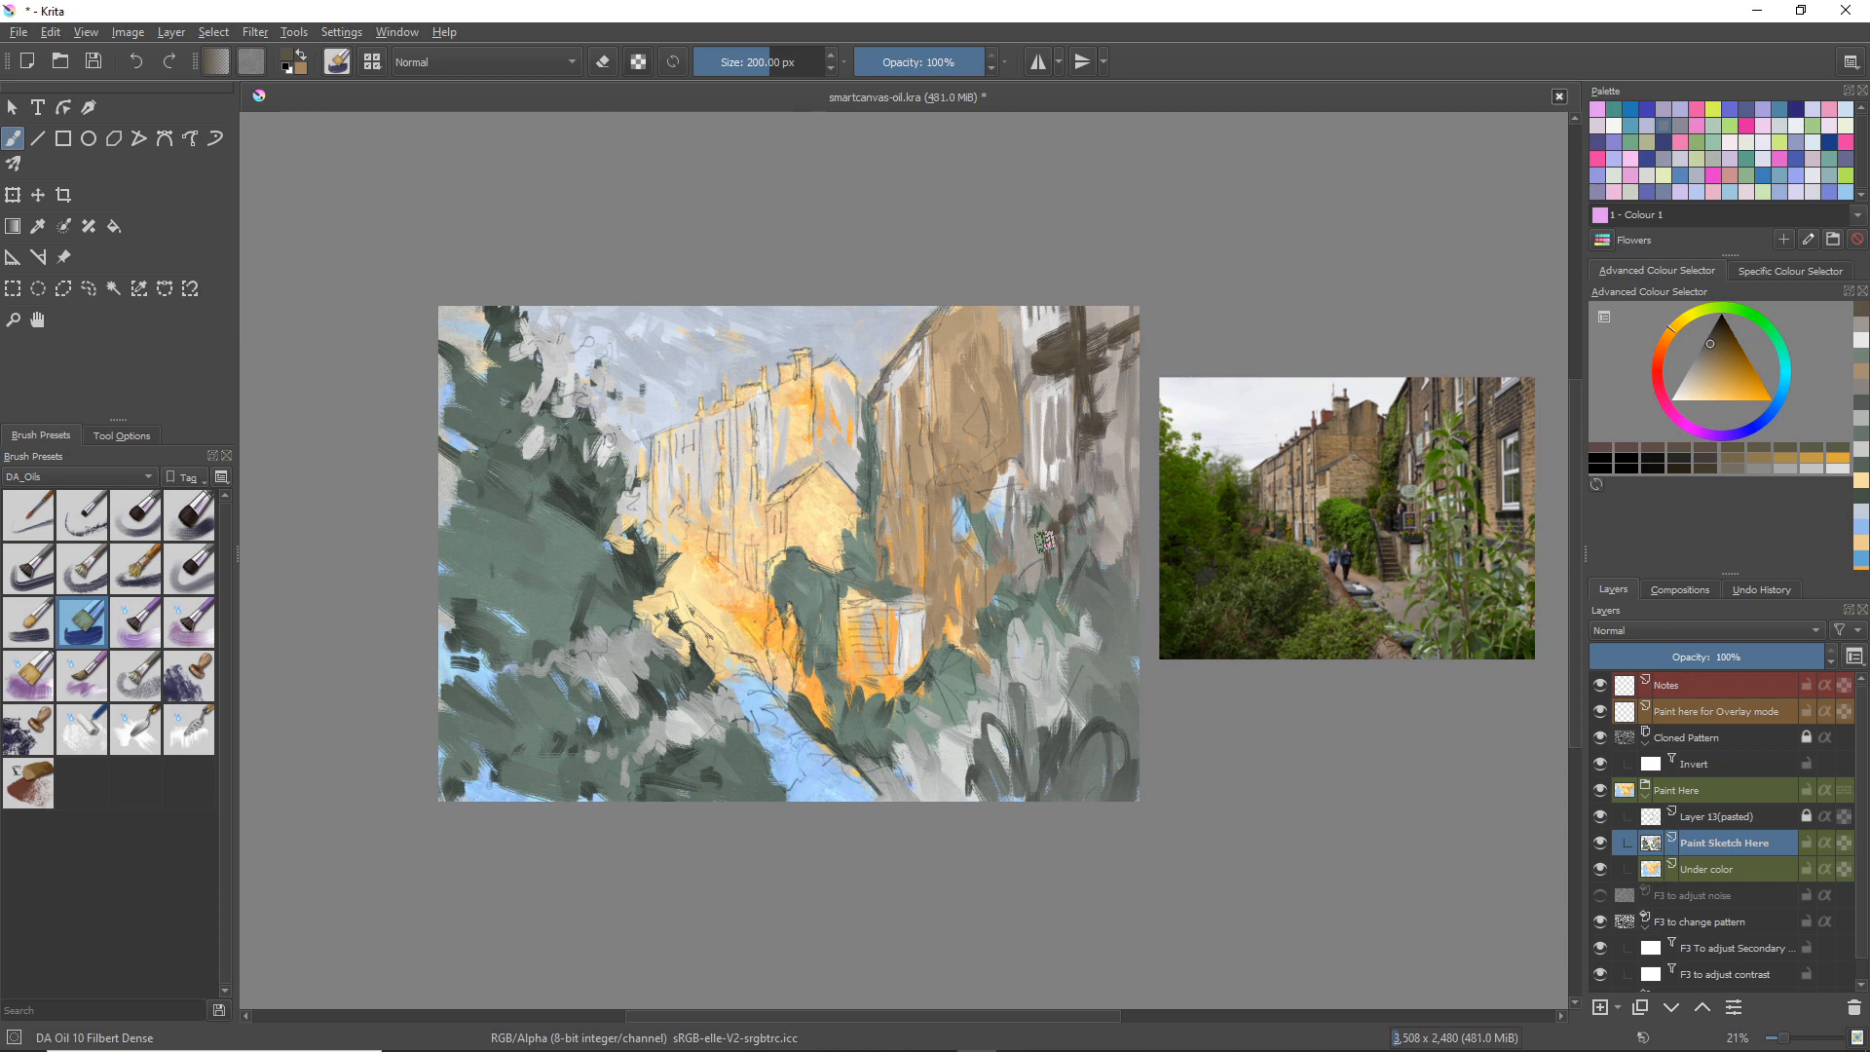
pyautogui.moveTo(1046, 521)
pyautogui.mouseDown()
pyautogui.moveTo(1041, 582)
pyautogui.moveTo(1067, 501)
pyautogui.mouseUp()
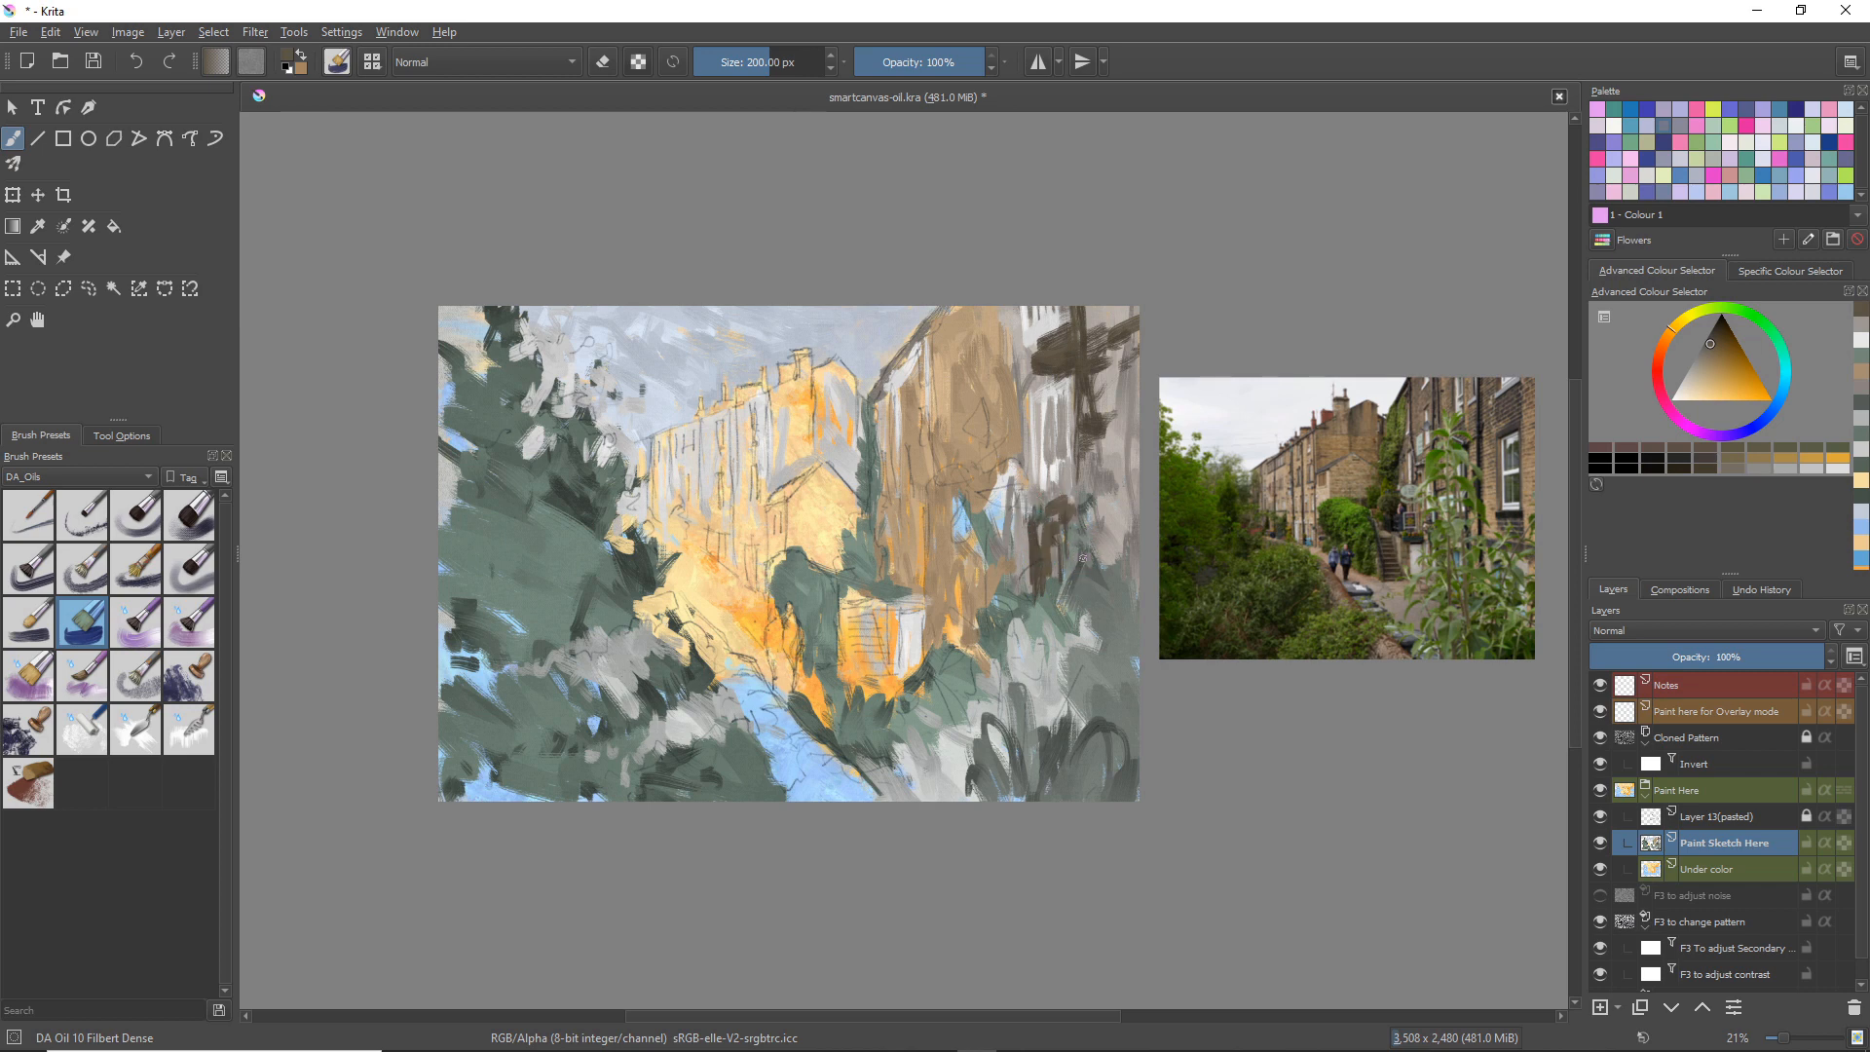
pyautogui.moveTo(994, 311); pyautogui.dragTo(996, 416)
pyautogui.moveTo(929, 319); pyautogui.dragTo(940, 473)
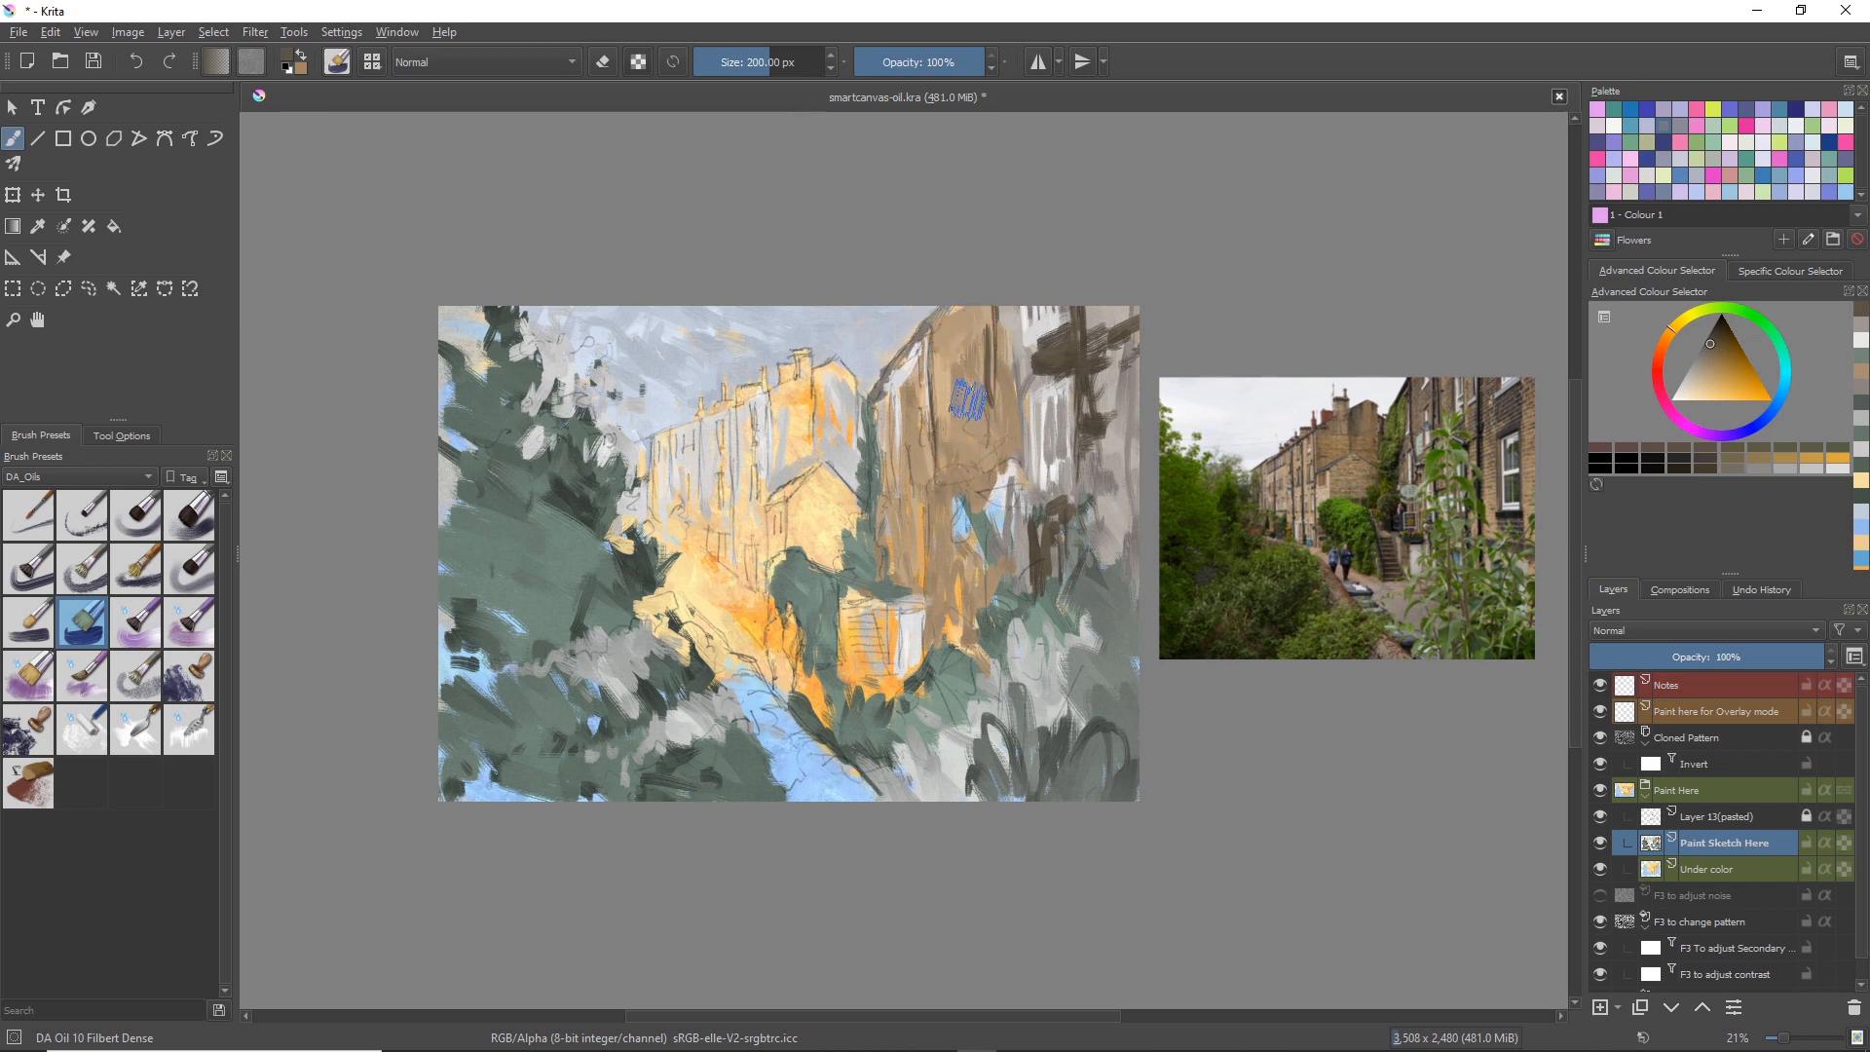
# Step: Sample light grey from the upper window and brush pale strokes over the brown building's facade and around the steps
pyautogui.keyDown('ctrl'); pyautogui.click(1020, 335); pyautogui.keyUp('ctrl')
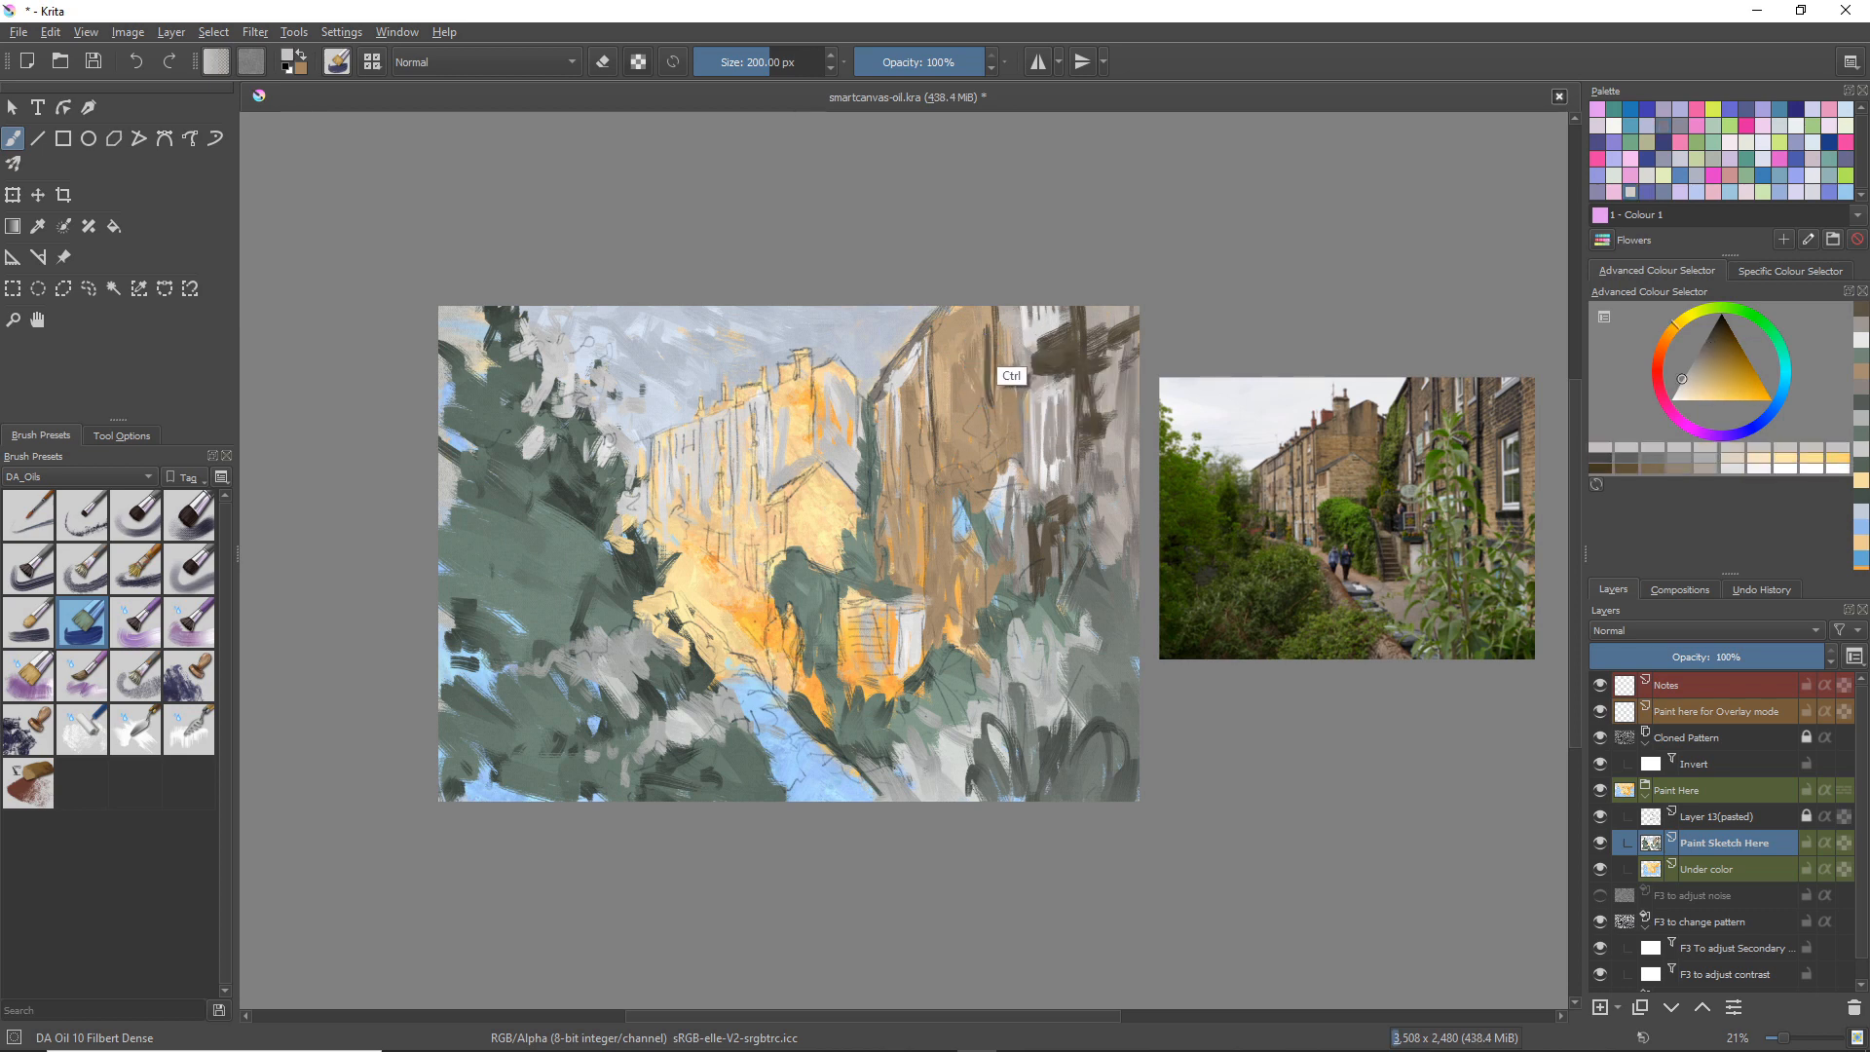
pyautogui.moveTo(977, 388)
pyautogui.mouseDown()
pyautogui.moveTo(942, 356)
pyautogui.moveTo(966, 350)
pyautogui.mouseUp()
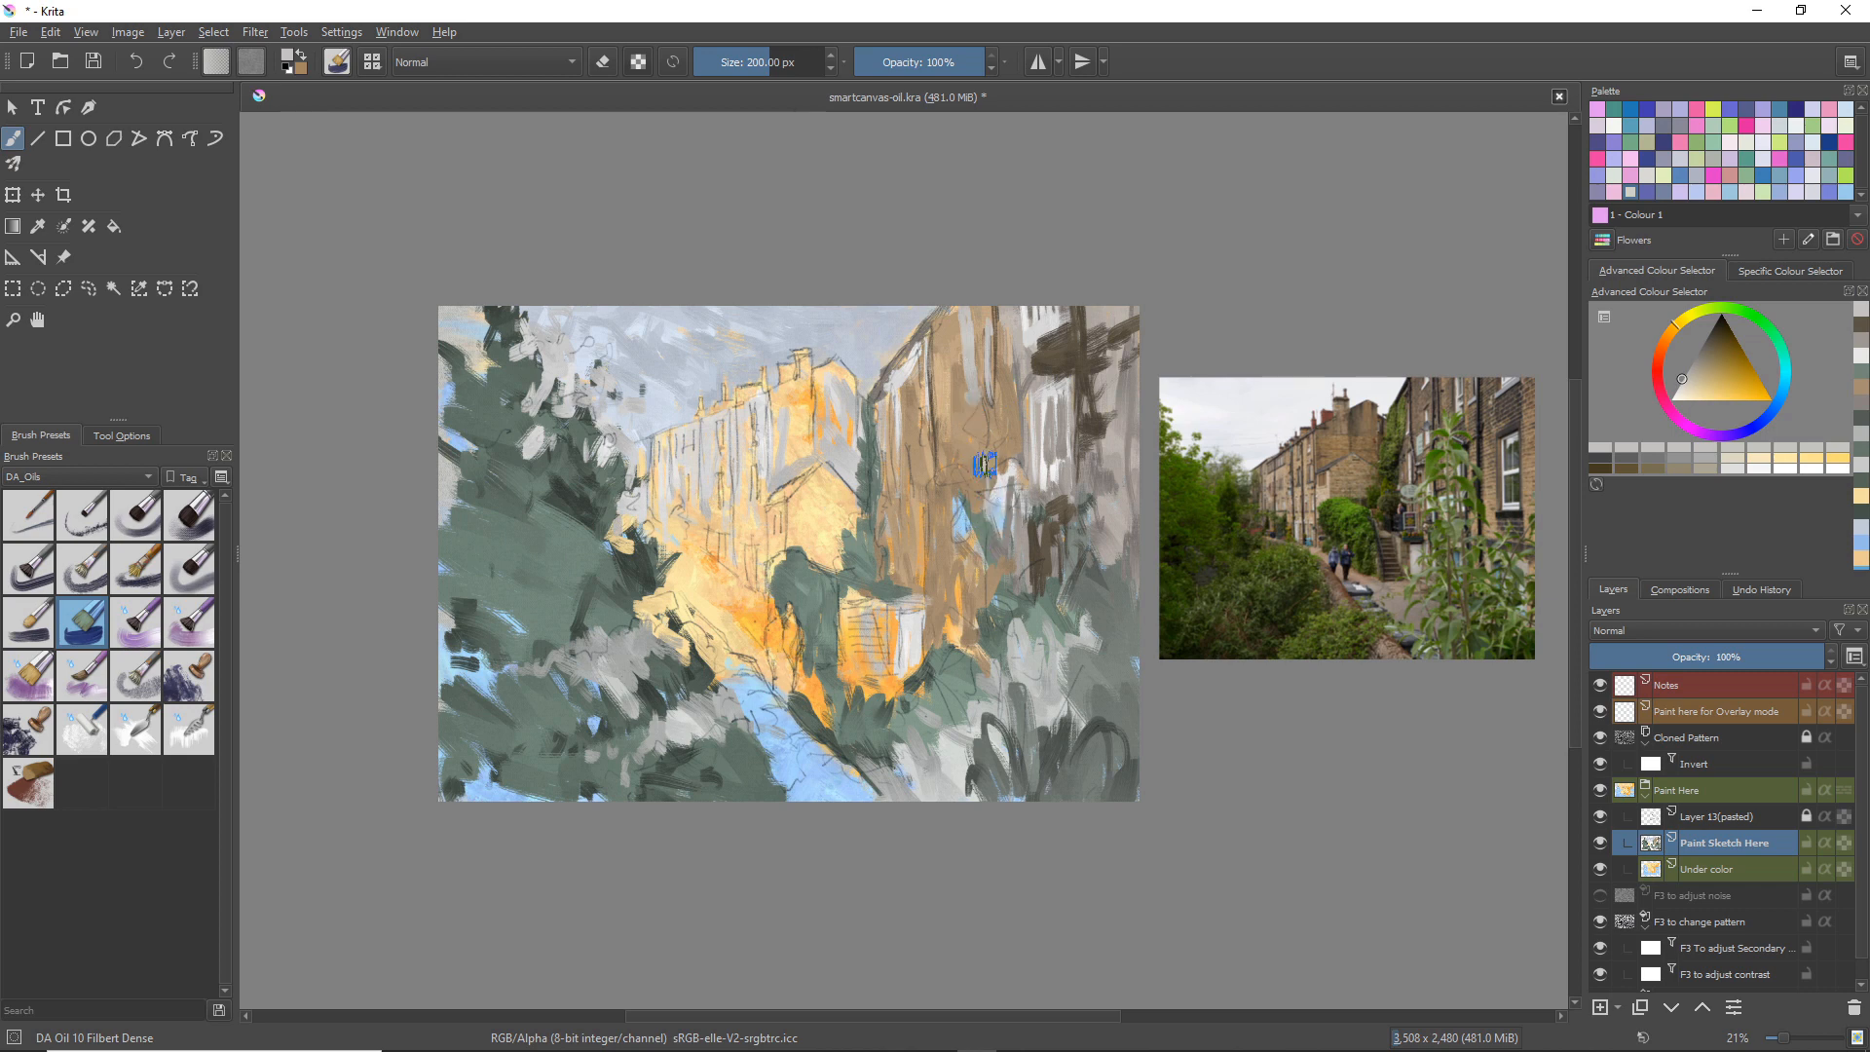
pyautogui.moveTo(972, 528)
pyautogui.mouseDown()
pyautogui.moveTo(975, 609)
pyautogui.moveTo(973, 551)
pyautogui.moveTo(974, 593)
pyautogui.moveTo(932, 492)
pyautogui.moveTo(918, 571)
pyautogui.mouseUp()
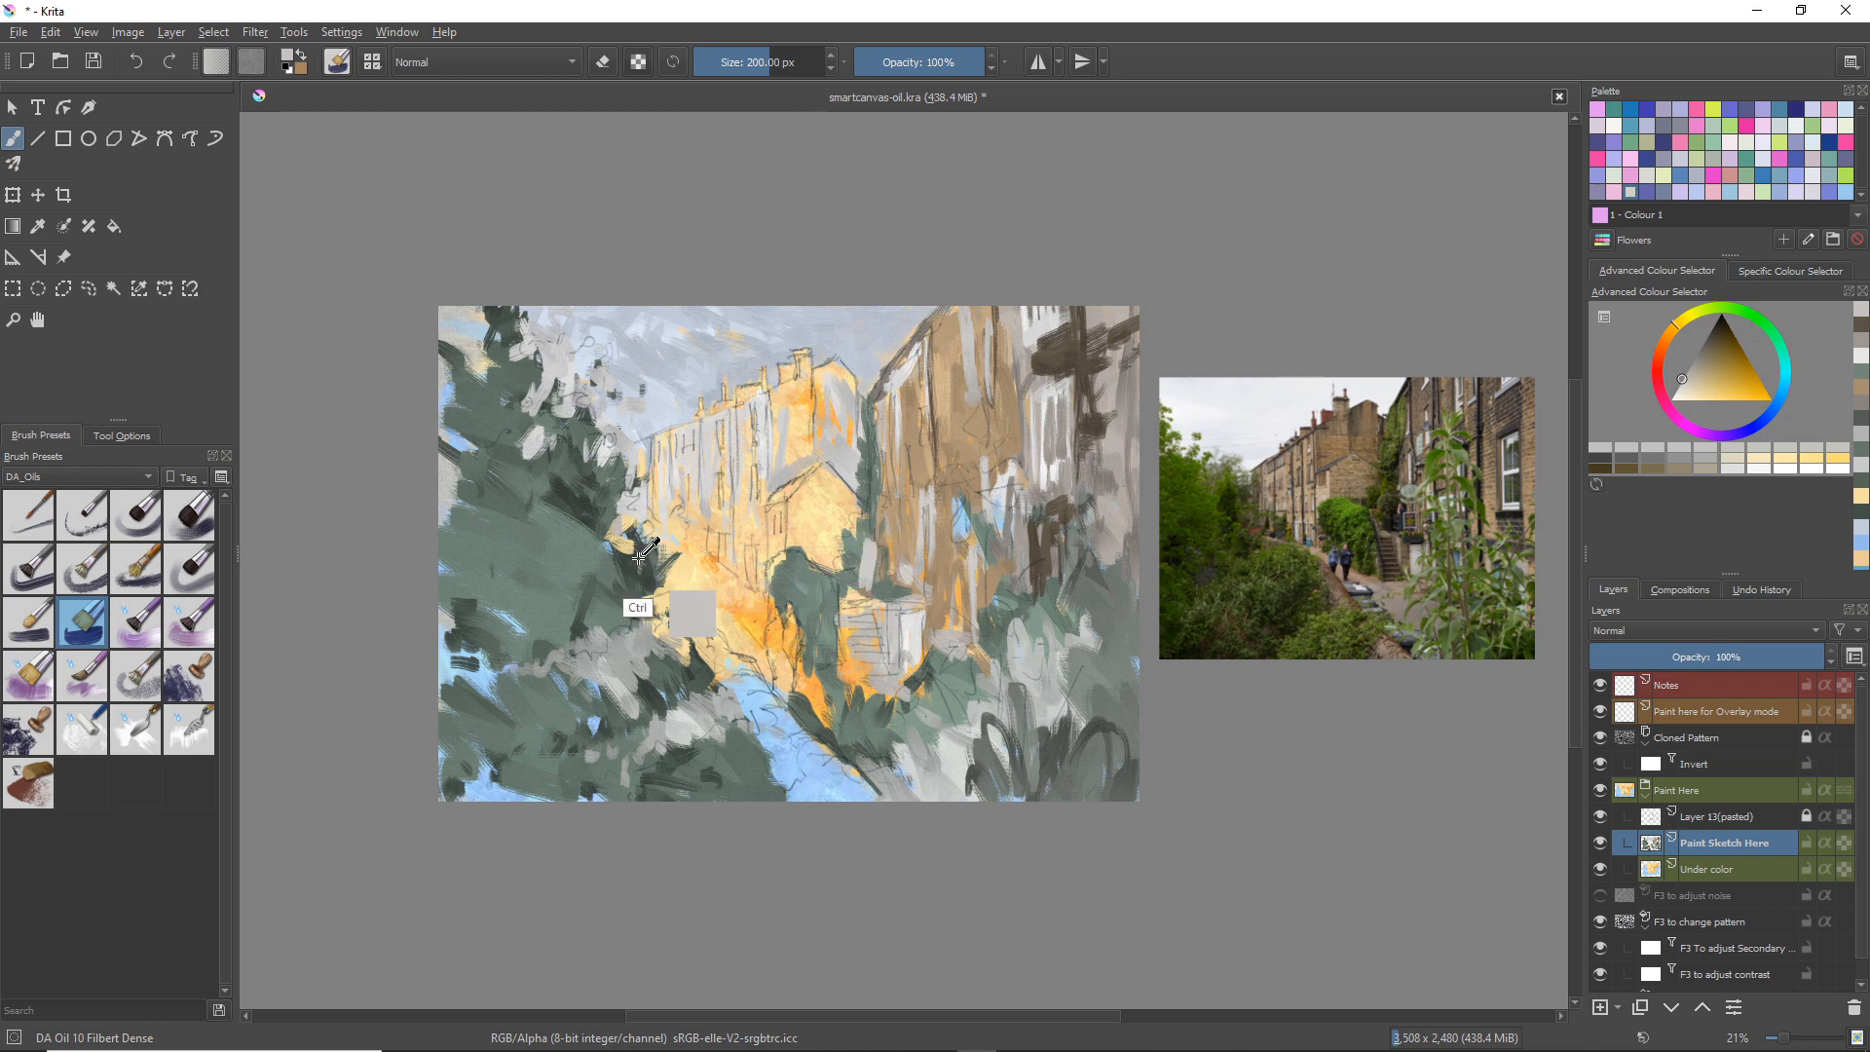
# Step: Sample a very dark green and paint shadowed foliage above the steps and on the round bush beside the path
pyautogui.keyDown('ctrl'); pyautogui.click(626, 605); pyautogui.keyUp('ctrl')
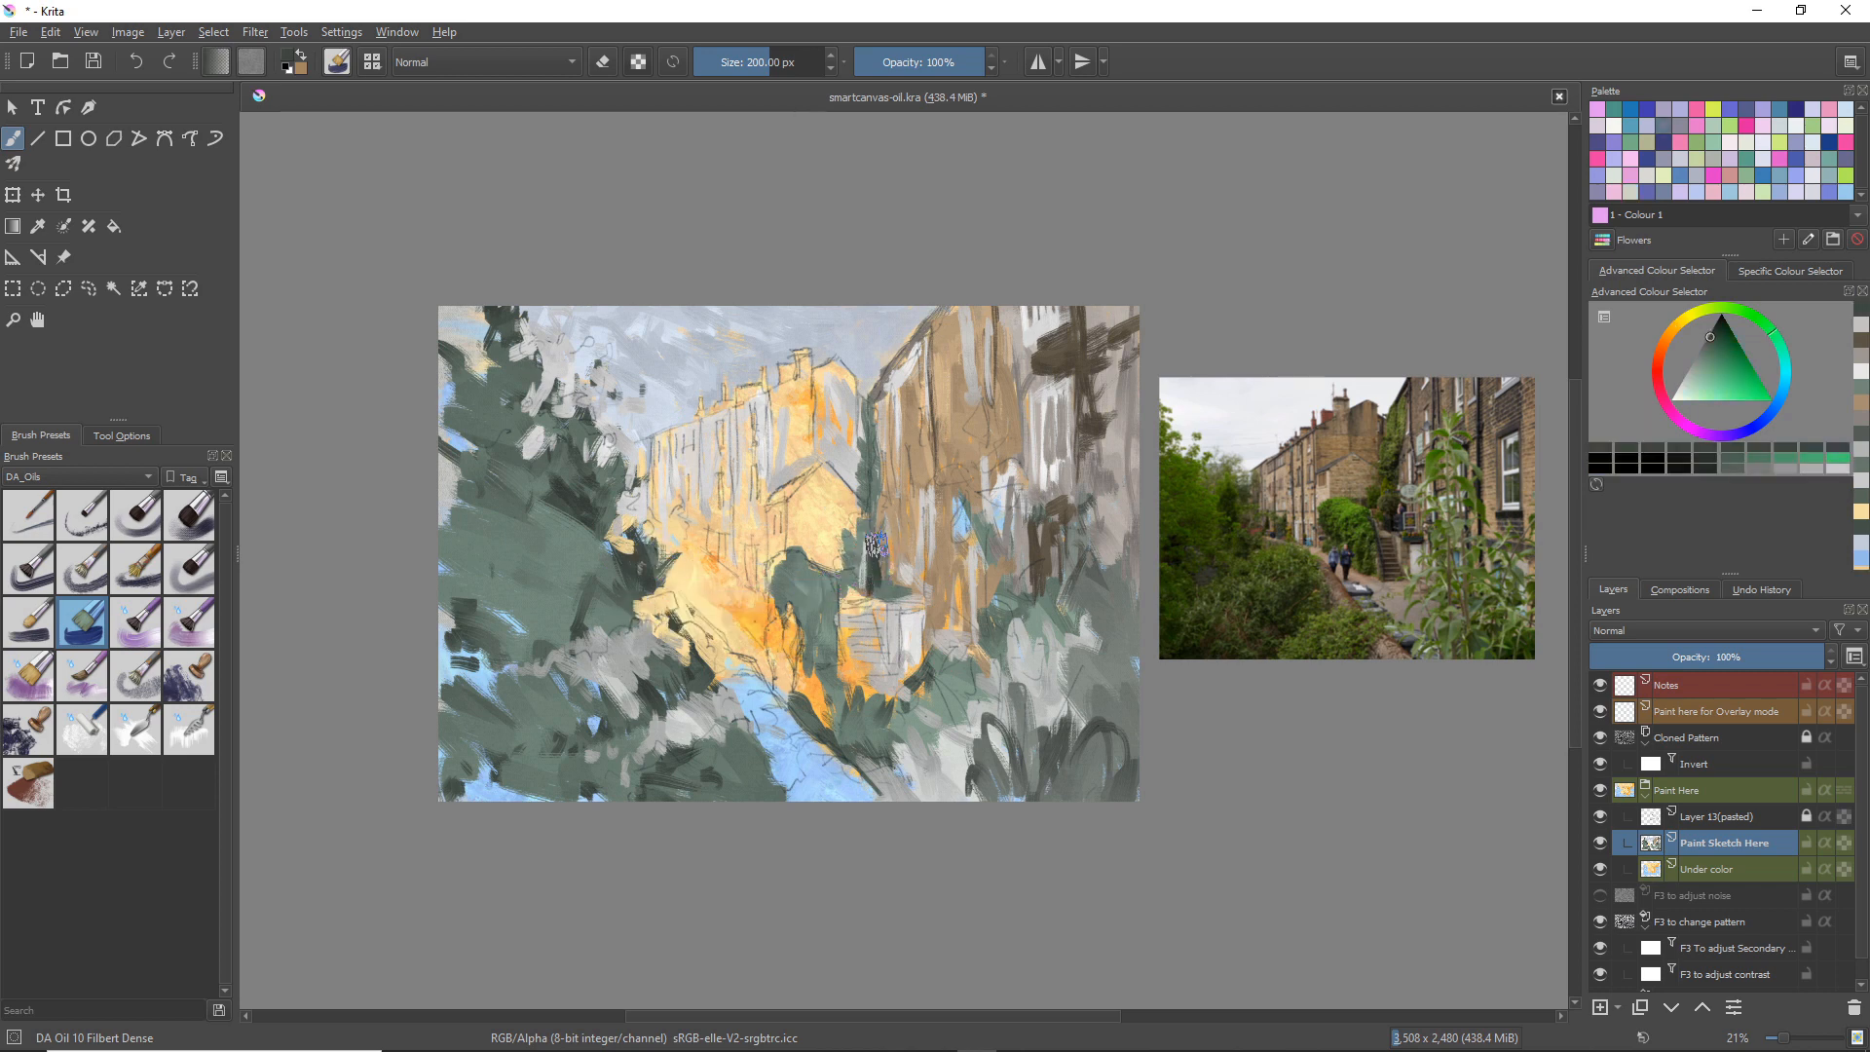
pyautogui.moveTo(854, 584)
pyautogui.mouseDown()
pyautogui.moveTo(874, 569)
pyautogui.moveTo(901, 599)
pyautogui.mouseUp()
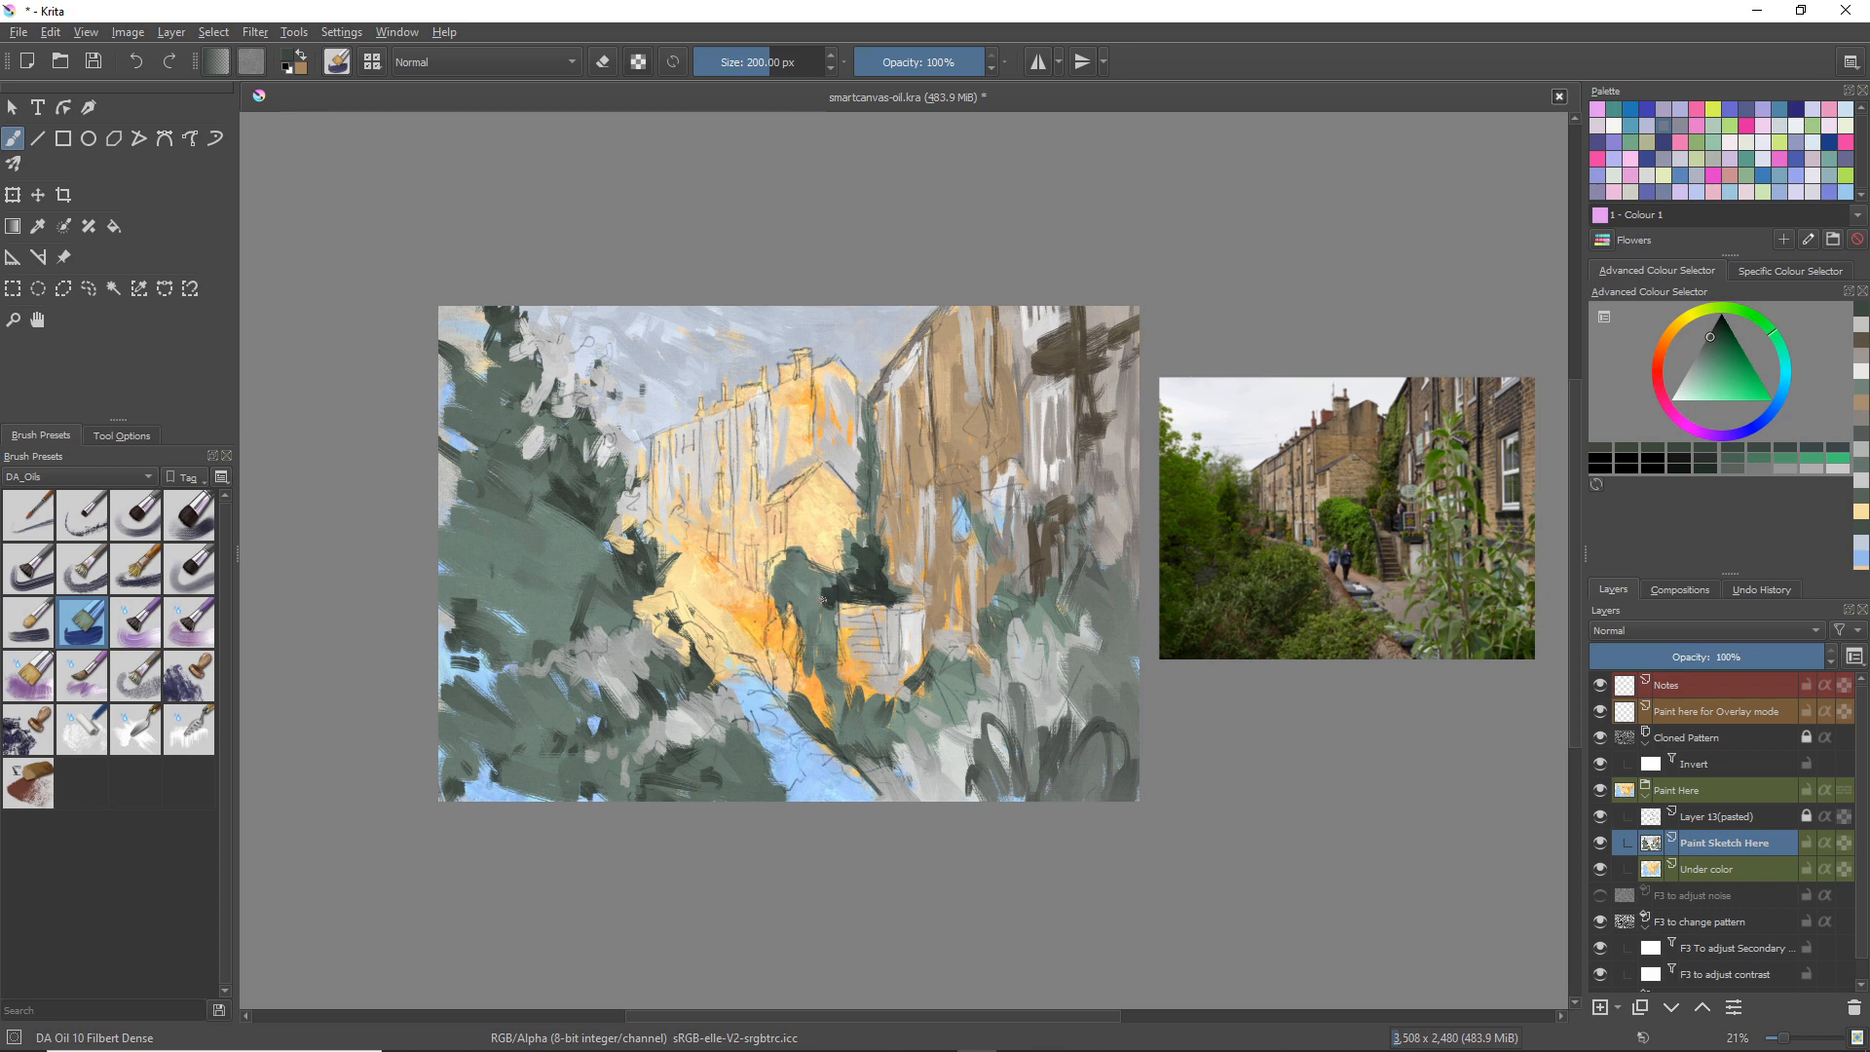
pyautogui.moveTo(829, 648)
pyautogui.mouseDown()
pyautogui.moveTo(834, 584)
pyautogui.moveTo(840, 666)
pyautogui.moveTo(821, 645)
pyautogui.moveTo(853, 662)
pyautogui.moveTo(836, 601)
pyautogui.moveTo(860, 674)
pyautogui.moveTo(814, 640)
pyautogui.moveTo(817, 671)
pyautogui.moveTo(790, 605)
pyautogui.moveTo(826, 692)
pyautogui.moveTo(777, 572)
pyautogui.mouseUp()
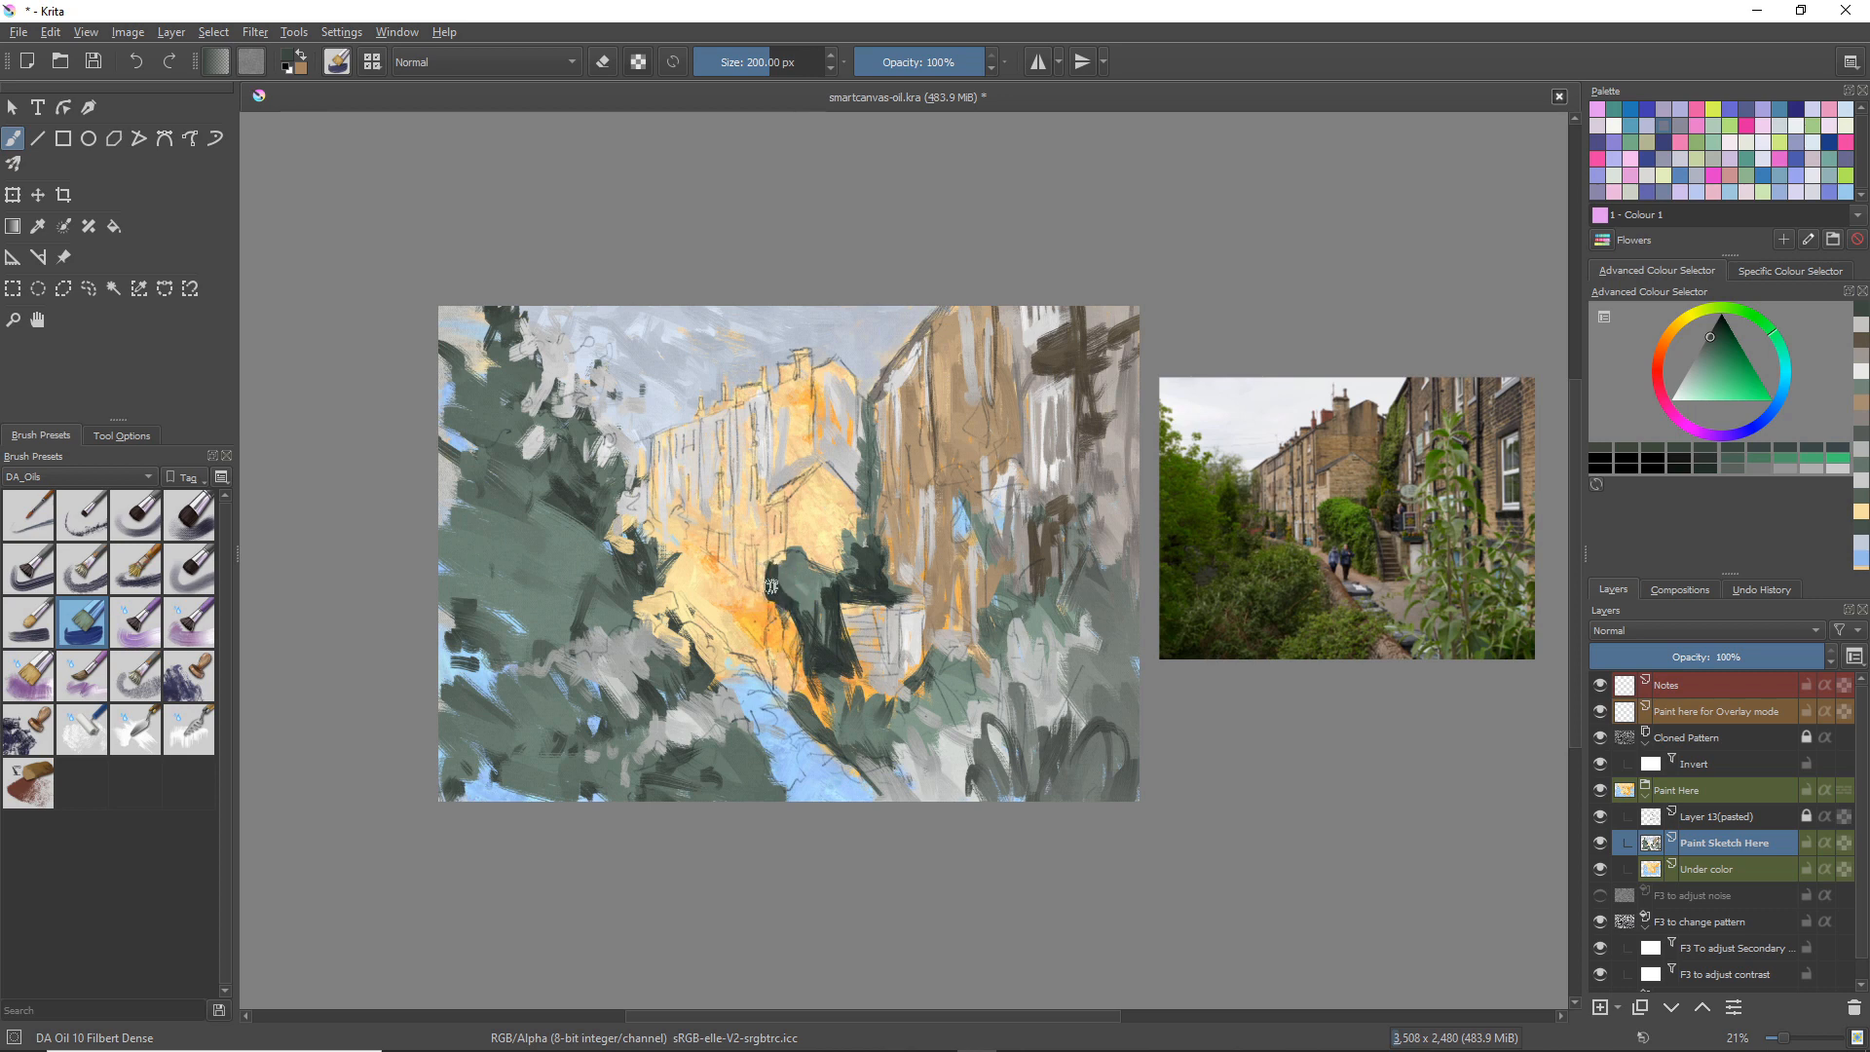
pyautogui.moveTo(766, 612); pyautogui.dragTo(779, 648)
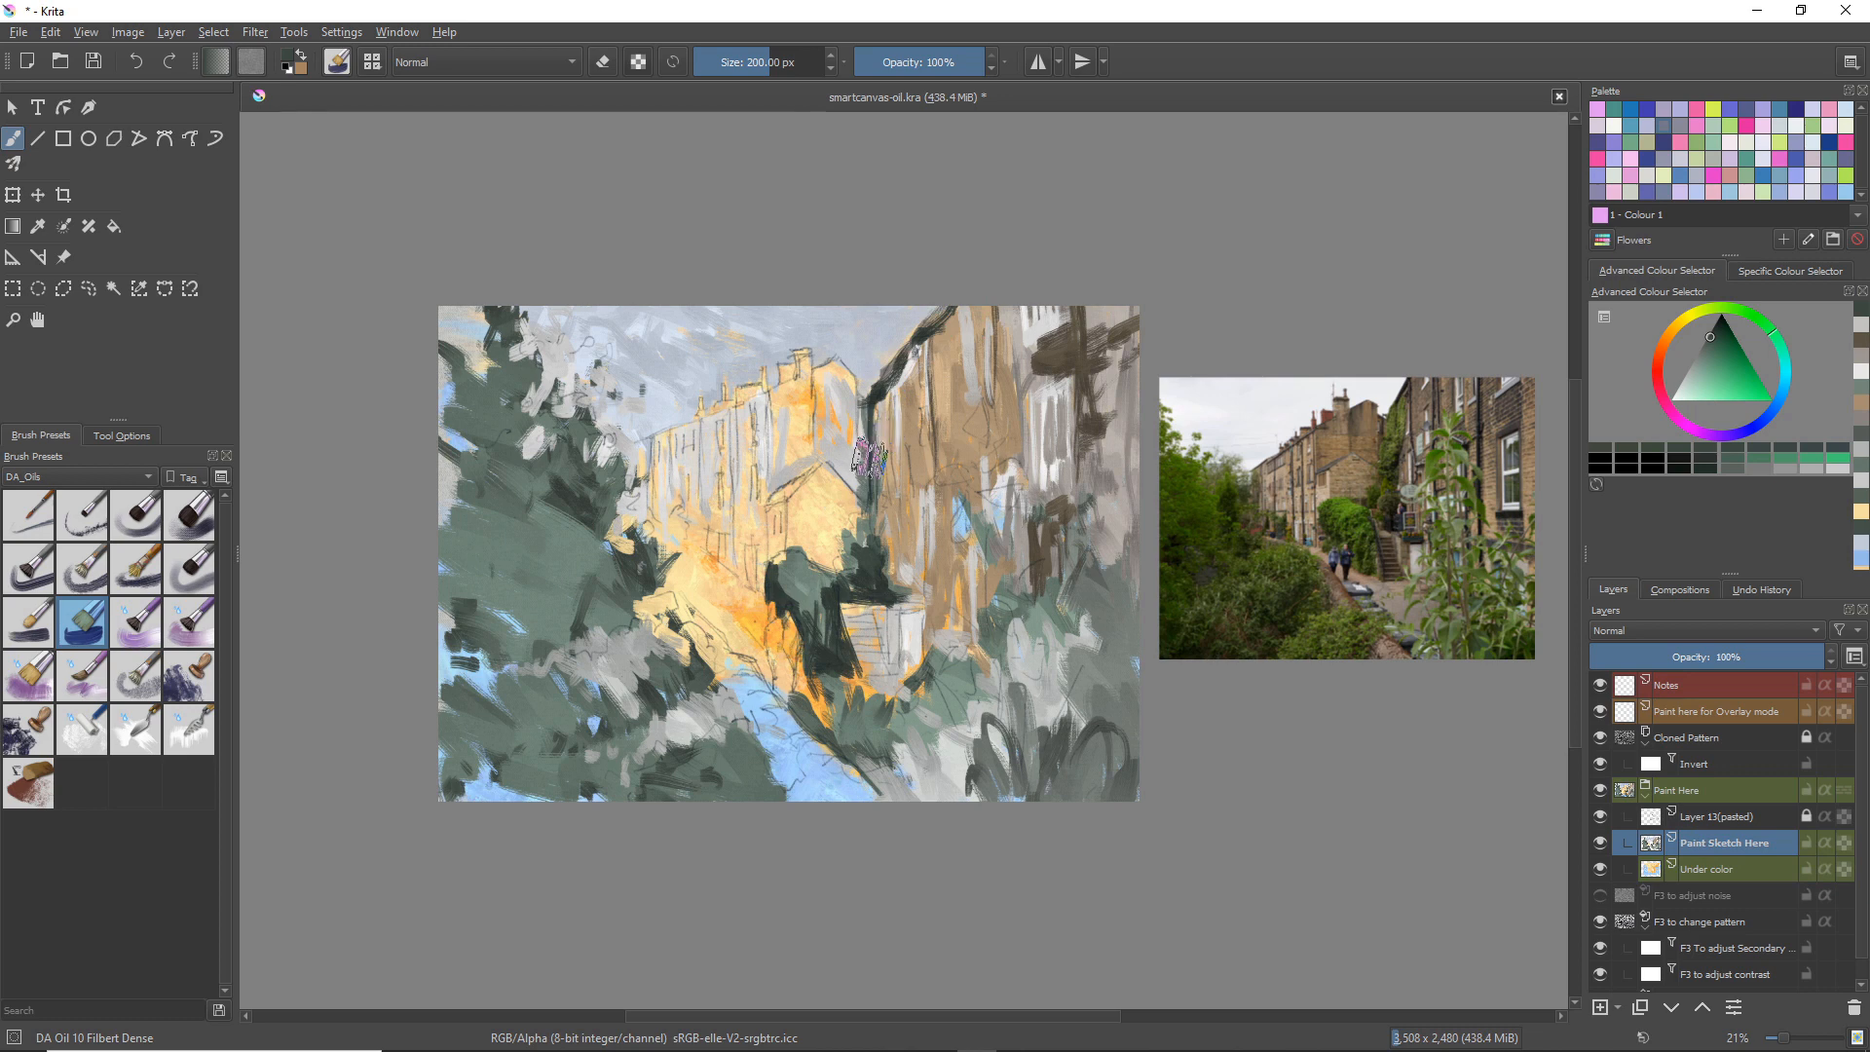
# Step: Sample greens from the foliage and paint dark ivy down the brown building's edge to the top of the steps
pyautogui.keyDown('ctrl'); pyautogui.click(512, 599); pyautogui.keyUp('ctrl')
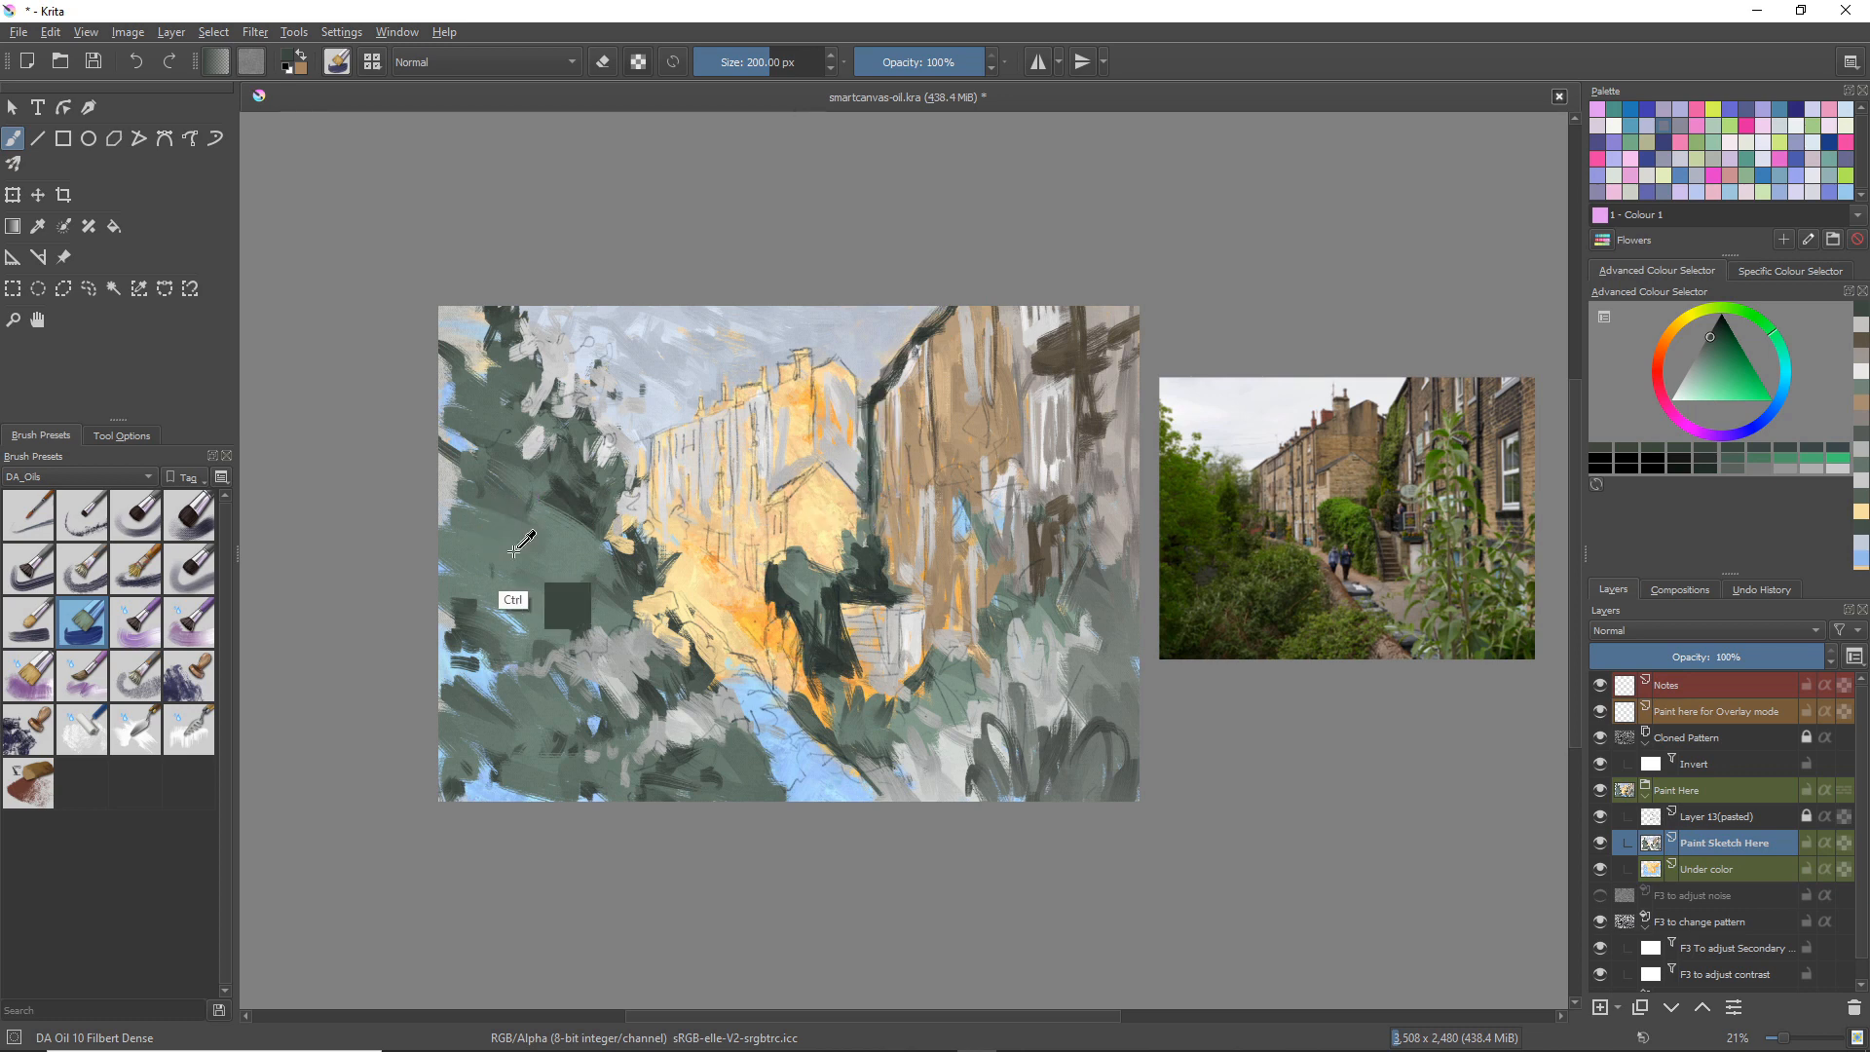
pyautogui.moveTo(883, 402); pyautogui.dragTo(880, 447)
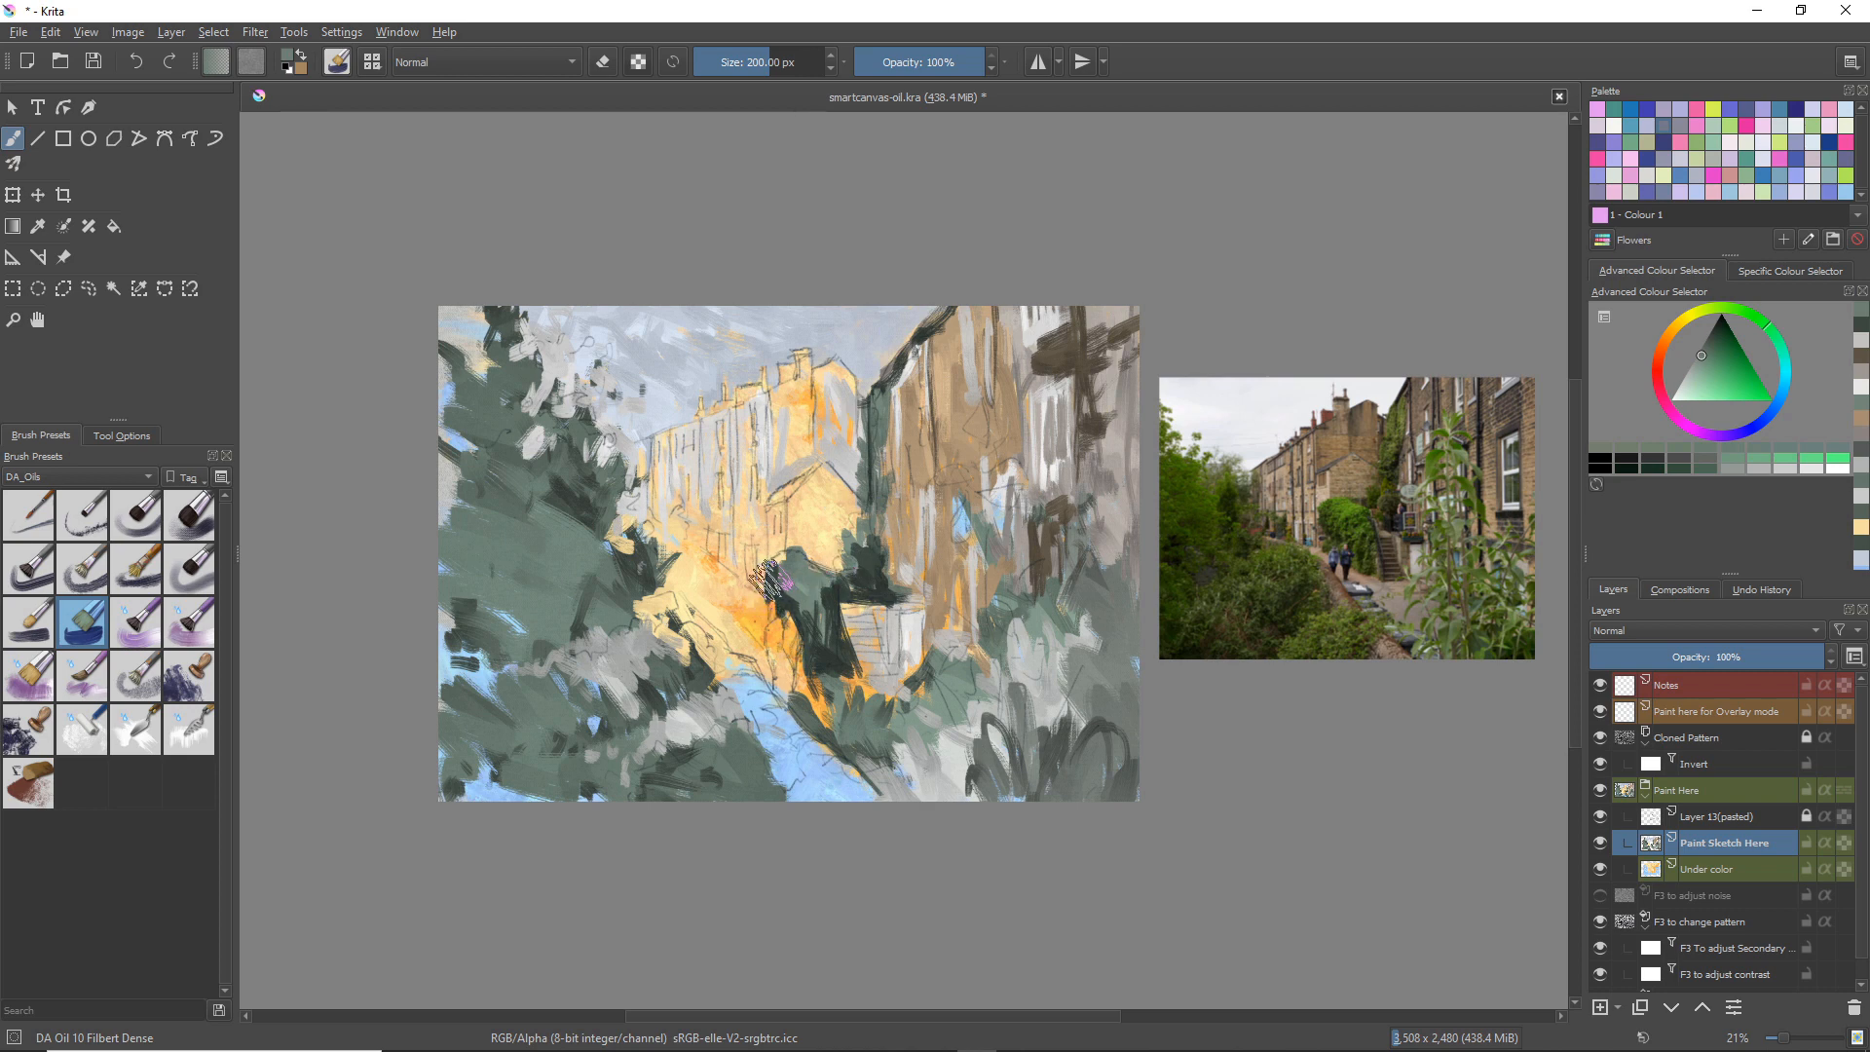
pyautogui.keyDown('ctrl'); pyautogui.click(772, 581); pyautogui.keyUp('ctrl')
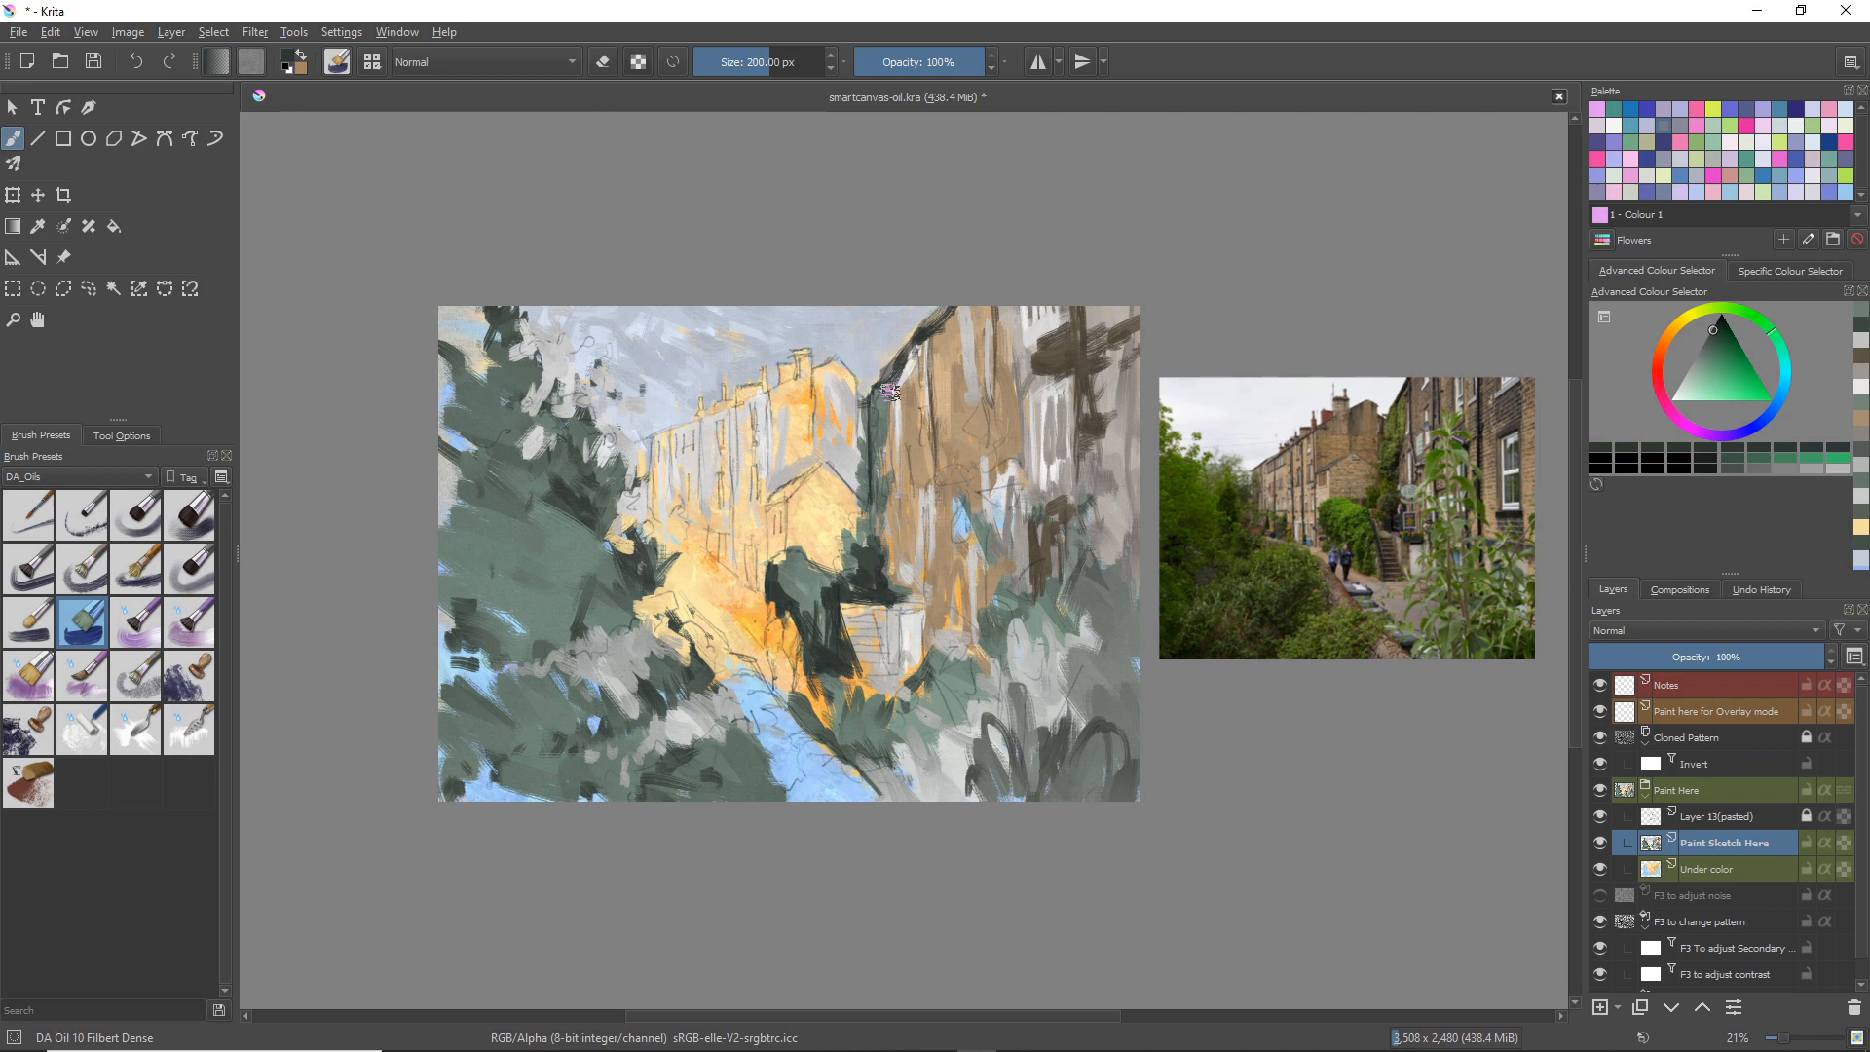
pyautogui.moveTo(889, 392); pyautogui.dragTo(881, 453)
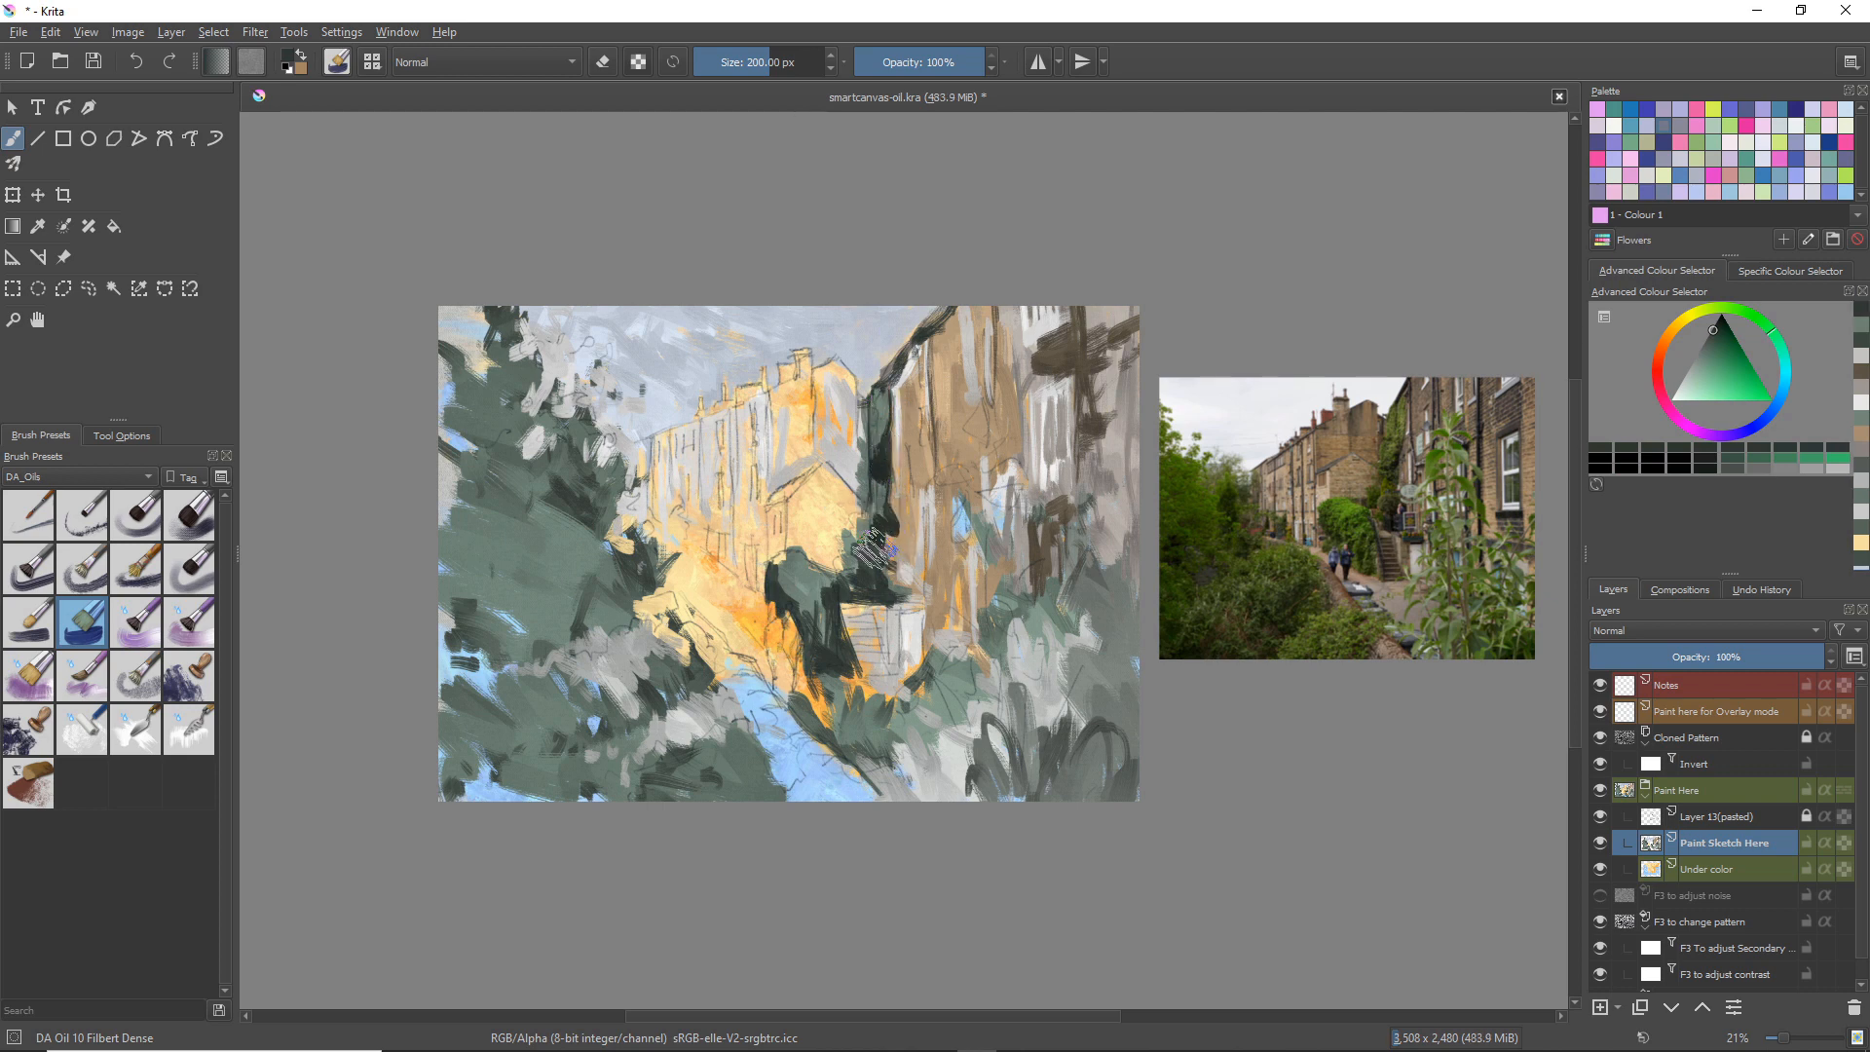
pyautogui.moveTo(894, 505)
pyautogui.mouseDown()
pyautogui.moveTo(898, 573)
pyautogui.moveTo(876, 567)
pyautogui.moveTo(906, 597)
pyautogui.mouseUp()
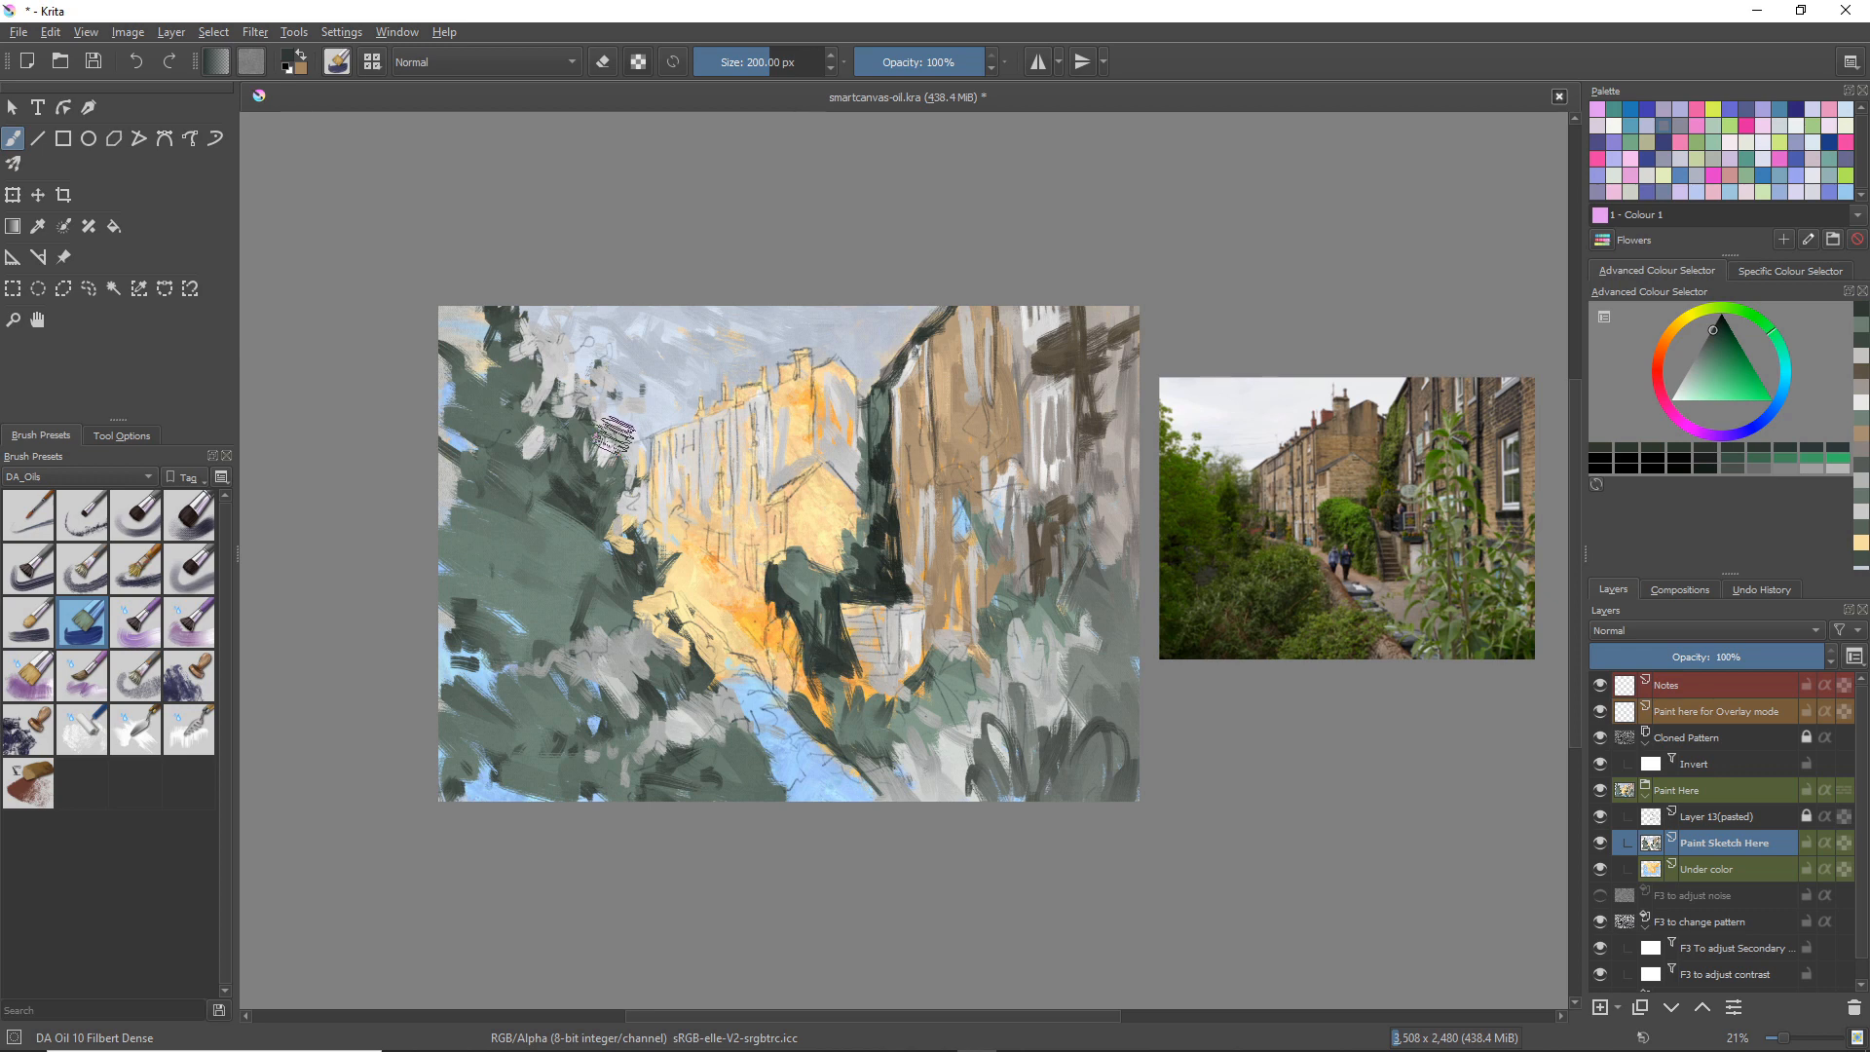
# Step: Paint thin dark green stems and leaf shadows through the right foreground bushes, undoing one stroke
pyautogui.moveTo(954, 563); pyautogui.dragTo(1001, 656)
pyautogui.hotkey('ctrl', 'z')
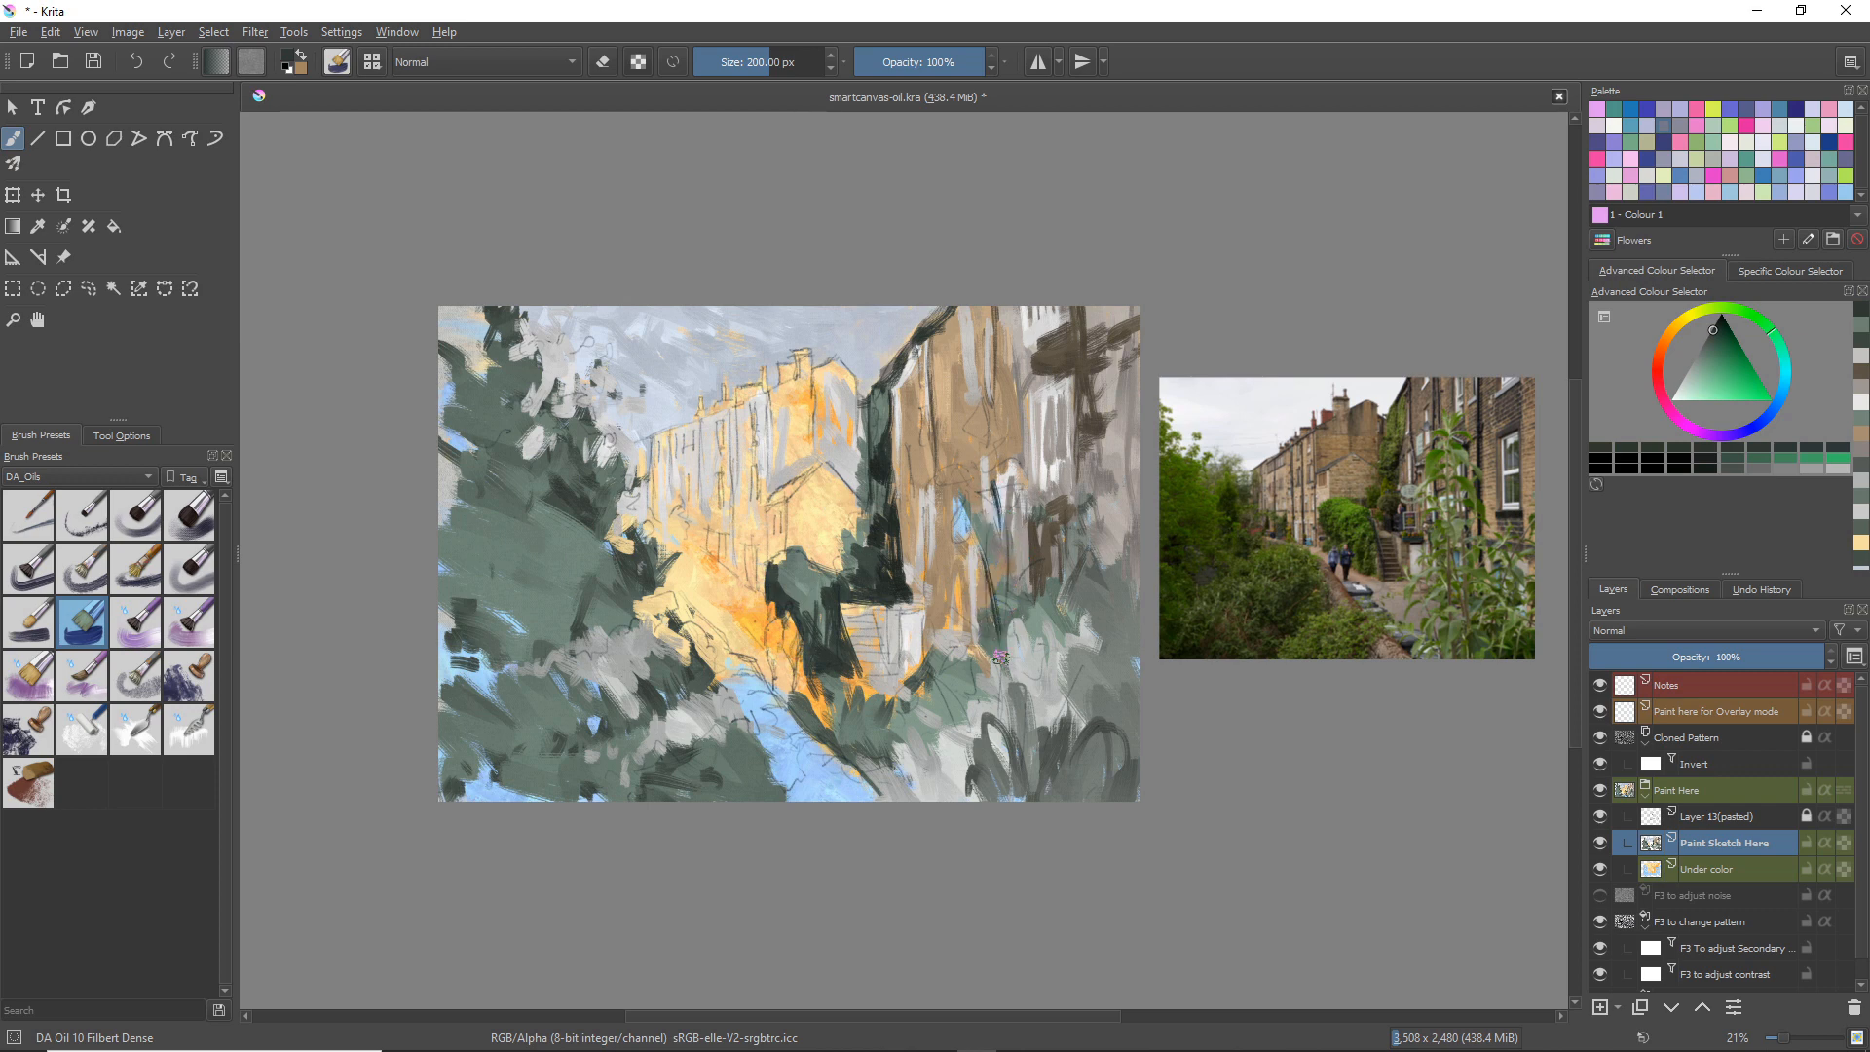
pyautogui.moveTo(998, 588); pyautogui.dragTo(1019, 641)
pyautogui.moveTo(1042, 570); pyautogui.dragTo(1009, 704)
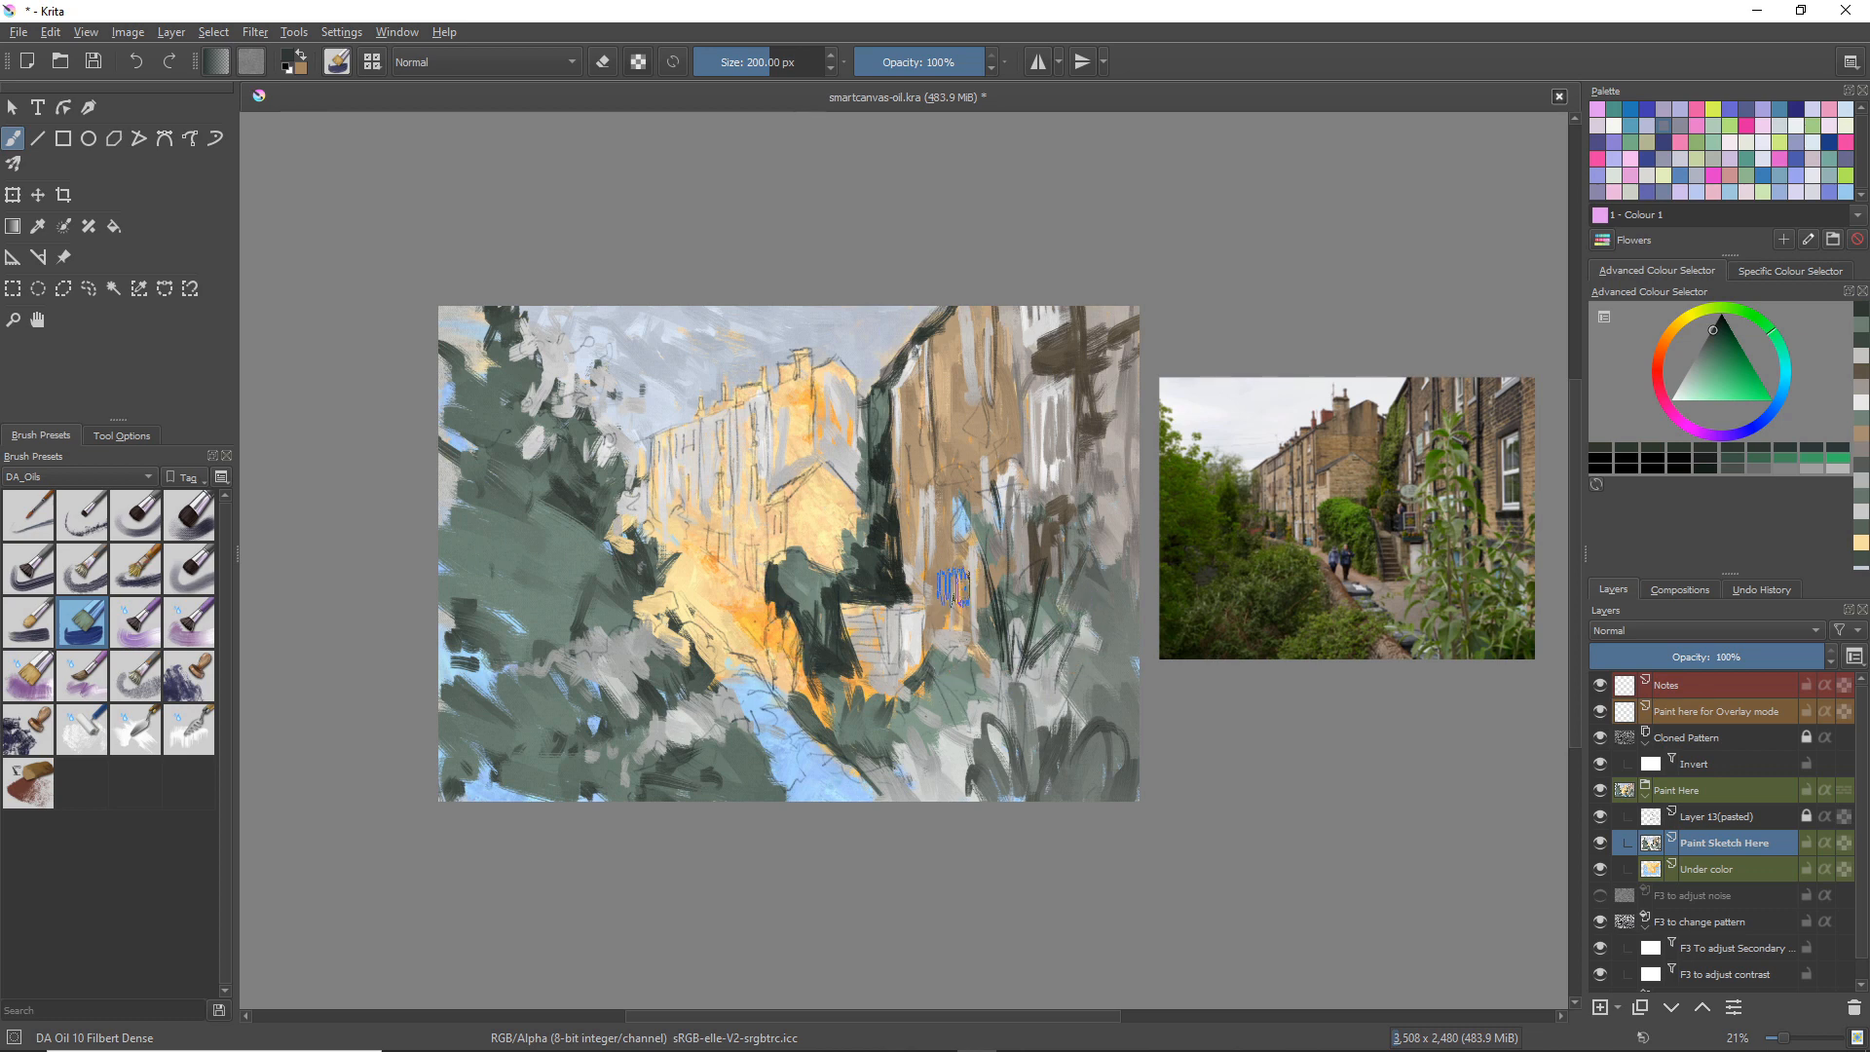
pyautogui.moveTo(974, 733)
pyautogui.mouseDown()
pyautogui.moveTo(940, 709)
pyautogui.moveTo(949, 777)
pyautogui.moveTo(985, 643)
pyautogui.moveTo(972, 788)
pyautogui.moveTo(962, 755)
pyautogui.moveTo(952, 808)
pyautogui.moveTo(988, 731)
pyautogui.moveTo(1002, 762)
pyautogui.moveTo(1007, 732)
pyautogui.moveTo(1047, 740)
pyautogui.moveTo(999, 717)
pyautogui.moveTo(1036, 771)
pyautogui.moveTo(994, 736)
pyautogui.moveTo(1009, 702)
pyautogui.moveTo(1056, 723)
pyautogui.moveTo(1050, 679)
pyautogui.moveTo(1031, 710)
pyautogui.moveTo(1060, 694)
pyautogui.moveTo(1072, 731)
pyautogui.mouseUp()
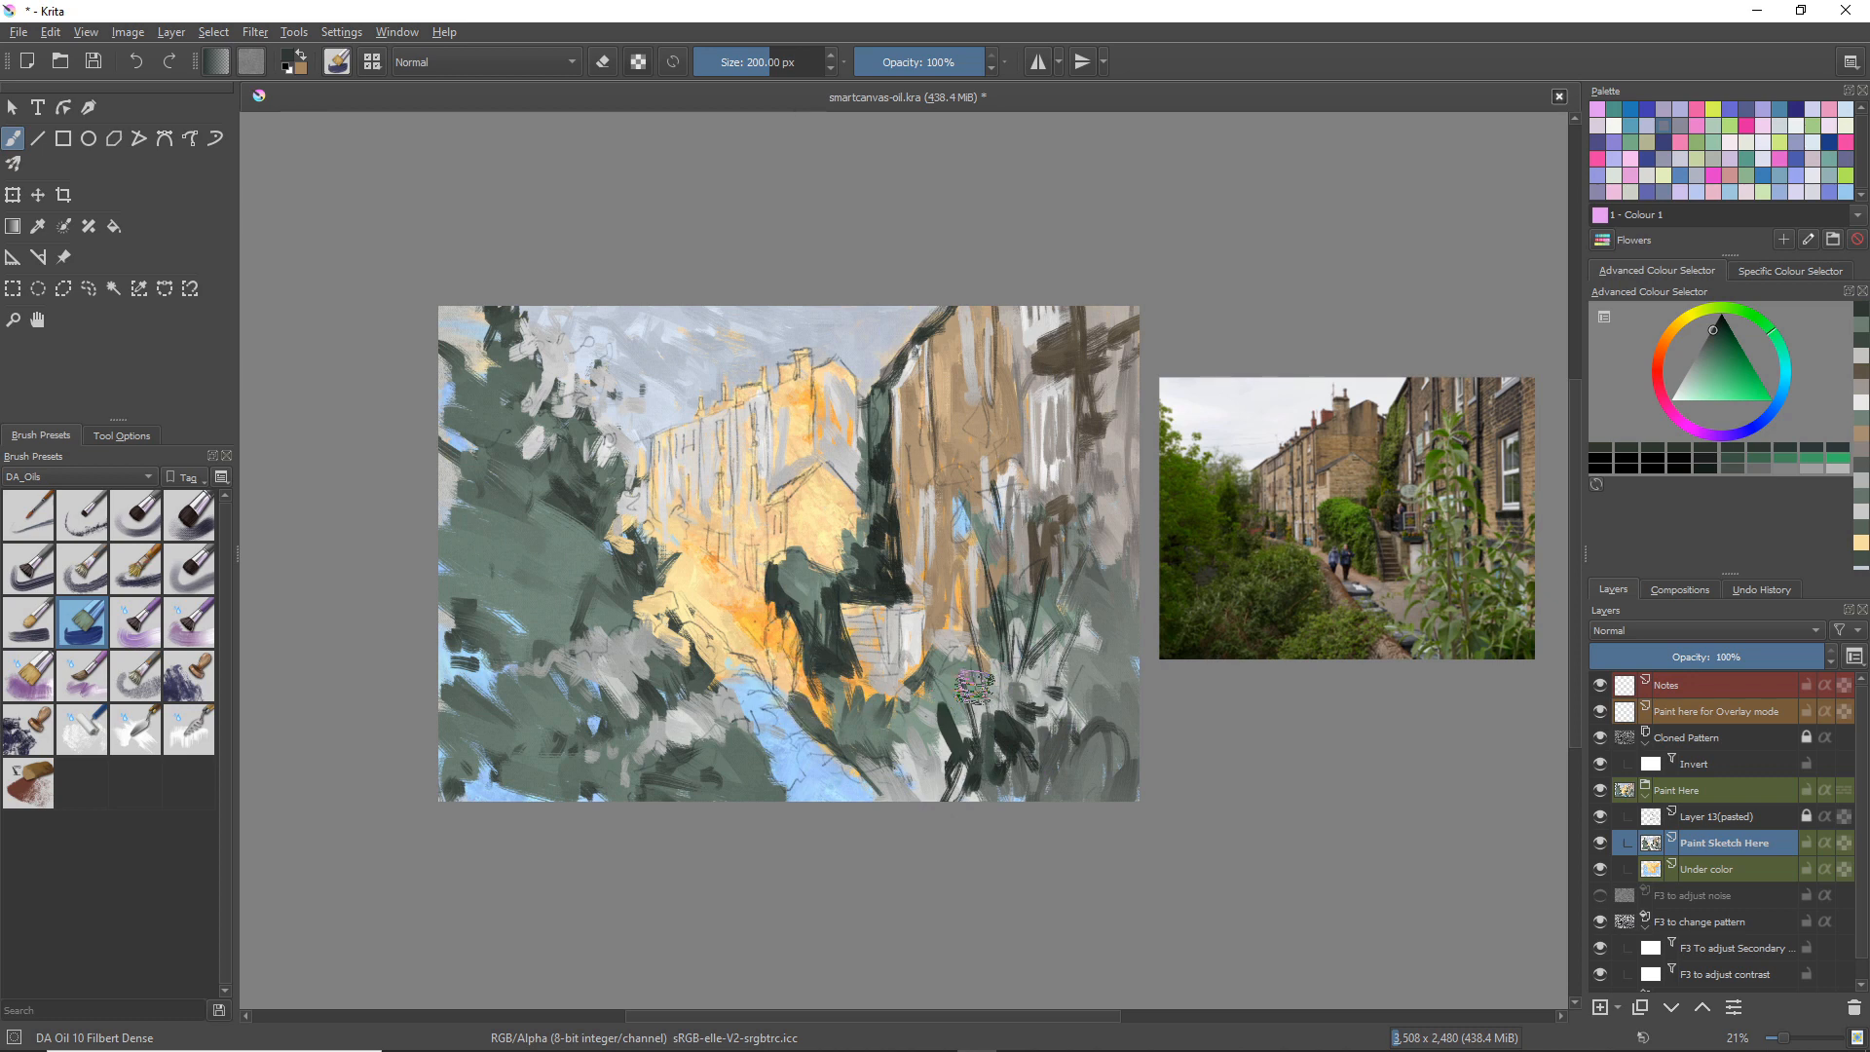
pyautogui.moveTo(871, 745); pyautogui.dragTo(901, 775)
# Step: Switch to a mid grey-green and paint leaves over the right foreground bushes and the pale shrub left of the path
pyautogui.click(1703, 354)
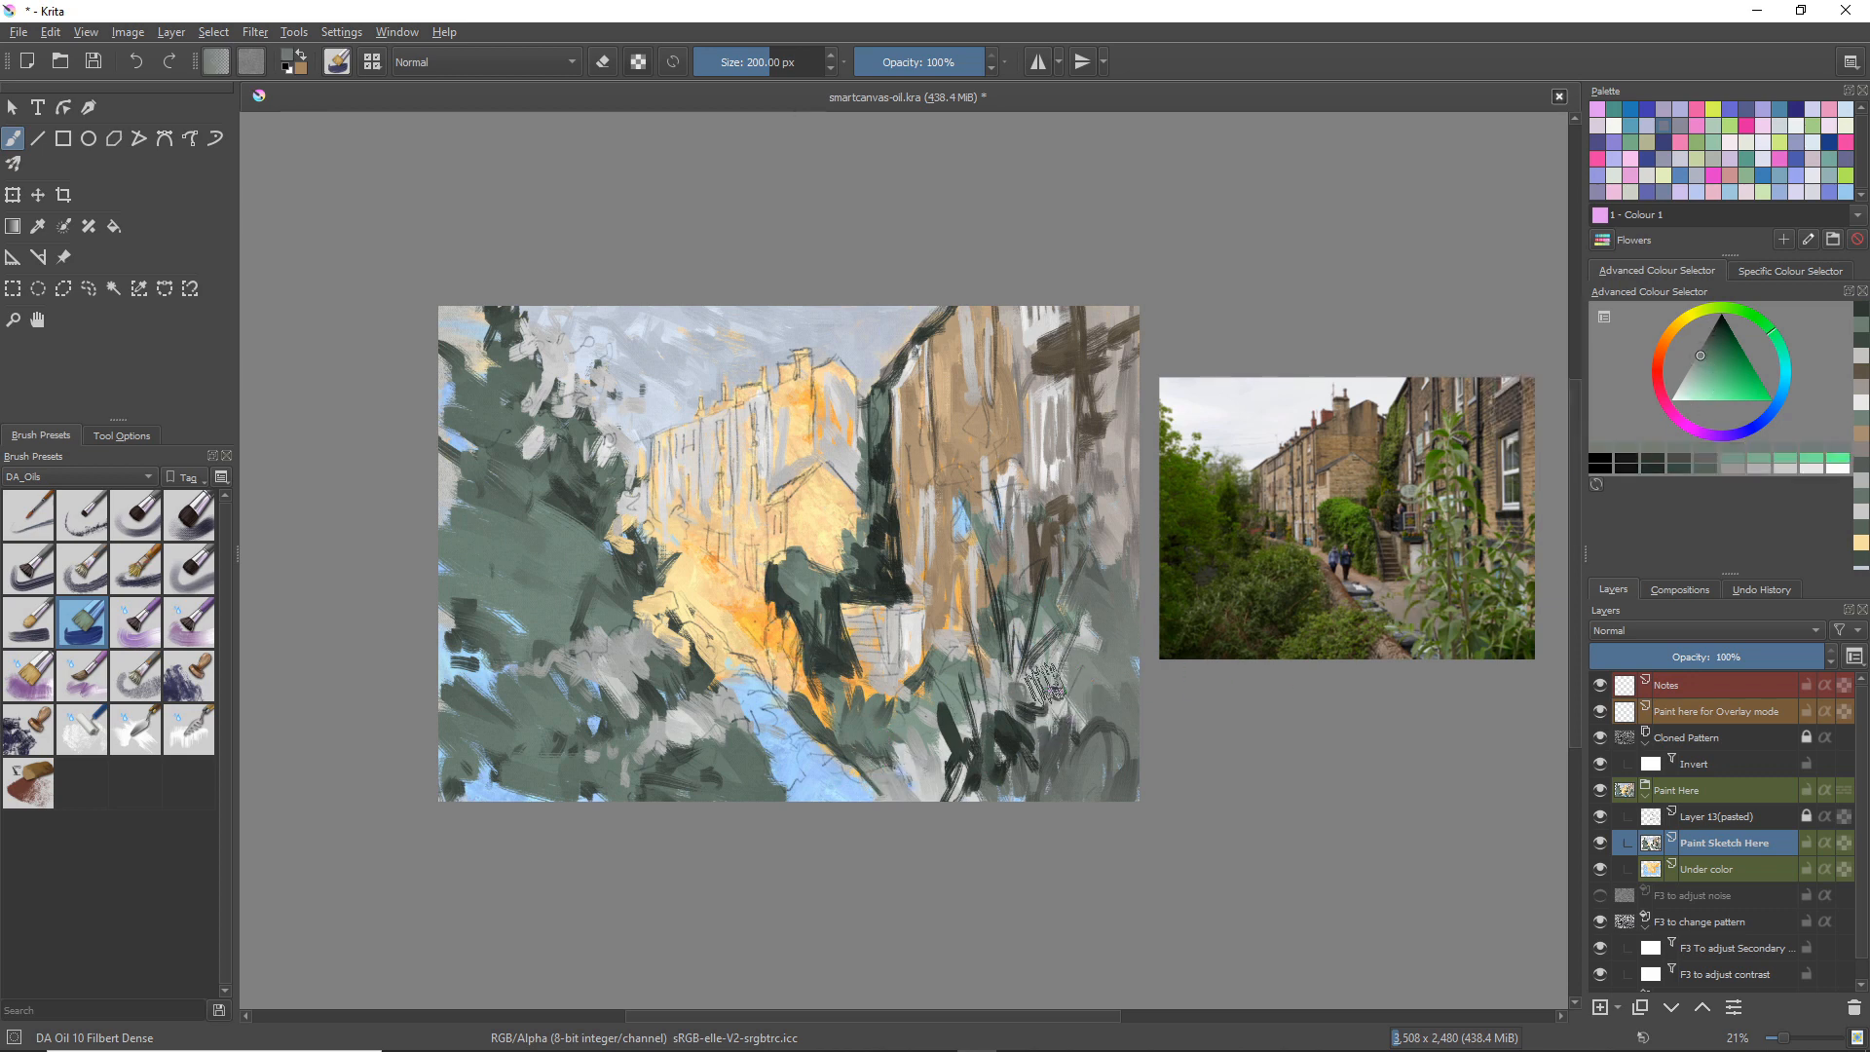
pyautogui.moveTo(1074, 719)
pyautogui.mouseDown()
pyautogui.moveTo(1058, 642)
pyautogui.moveTo(1044, 679)
pyautogui.moveTo(1085, 630)
pyautogui.moveTo(1087, 656)
pyautogui.moveTo(1018, 623)
pyautogui.mouseUp()
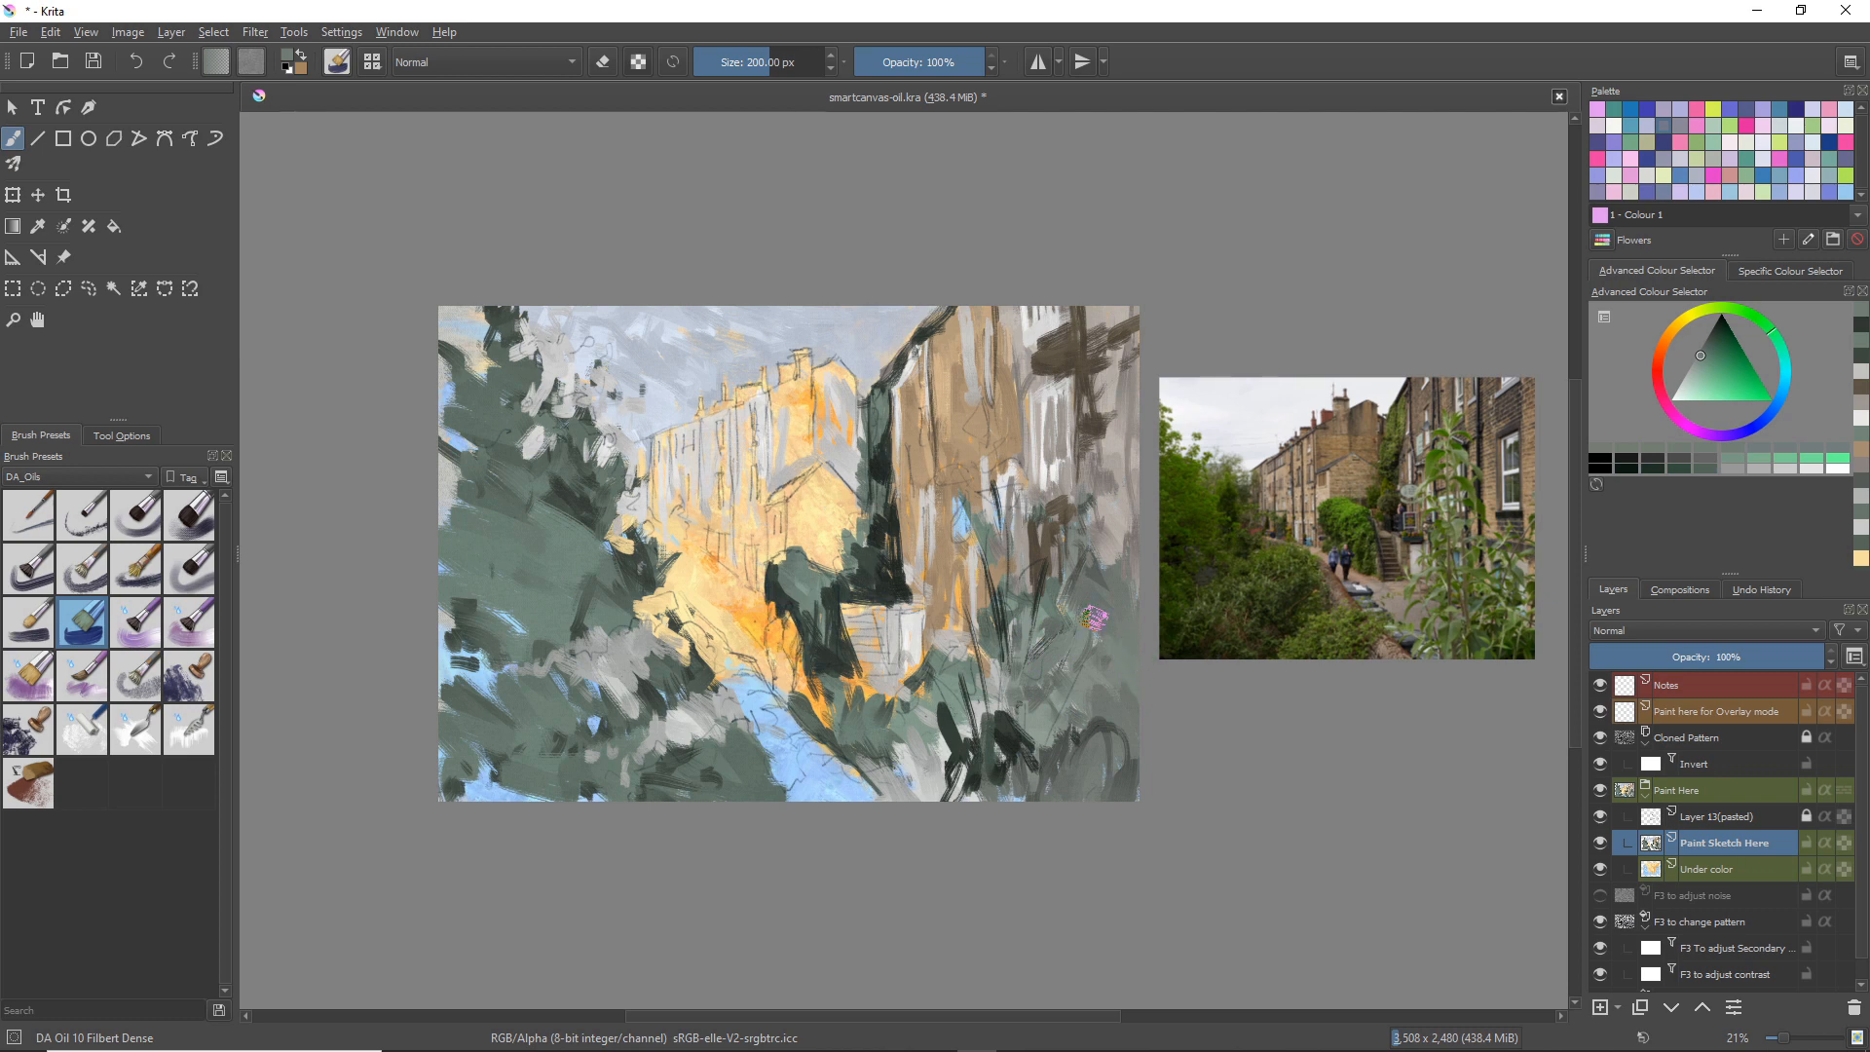
pyautogui.moveTo(1002, 738)
pyautogui.mouseDown()
pyautogui.moveTo(1005, 703)
pyautogui.moveTo(1023, 741)
pyautogui.moveTo(987, 736)
pyautogui.moveTo(1031, 784)
pyautogui.moveTo(1045, 745)
pyautogui.mouseUp()
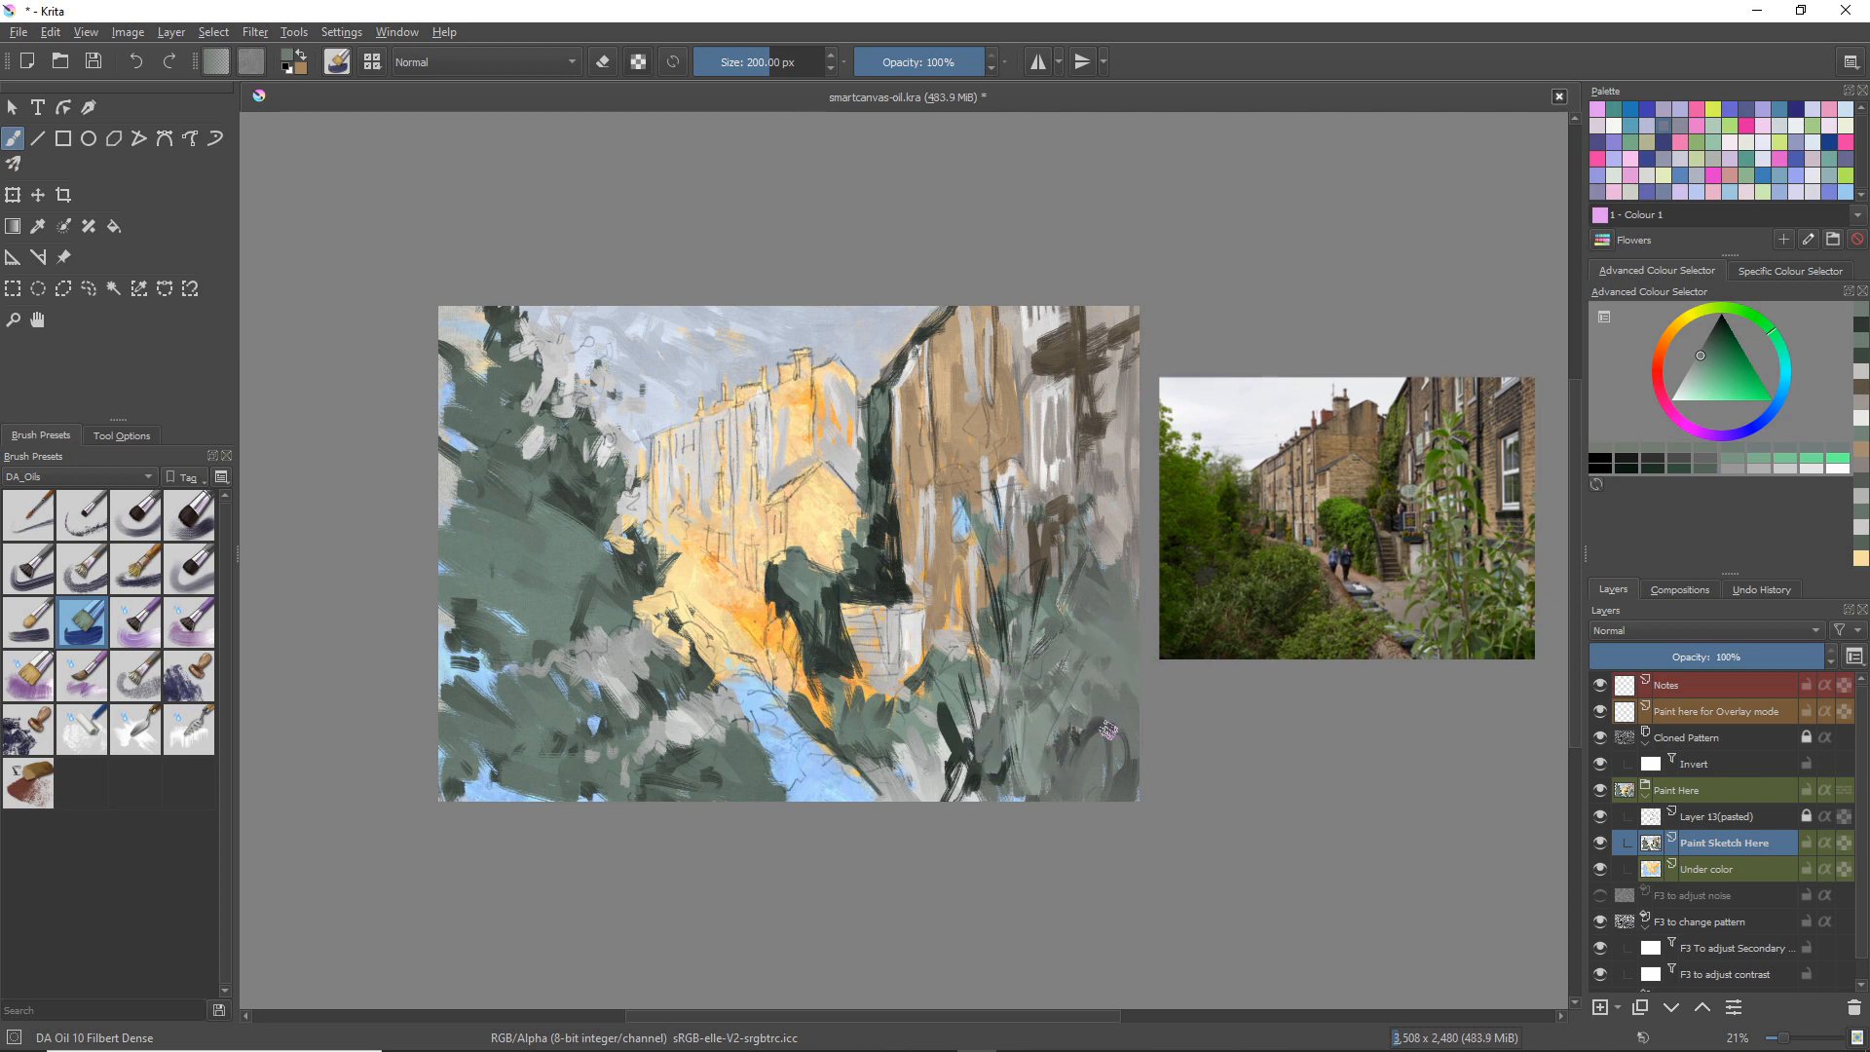
pyautogui.moveTo(979, 692)
pyautogui.mouseDown()
pyautogui.moveTo(988, 726)
pyautogui.moveTo(998, 672)
pyautogui.moveTo(954, 612)
pyautogui.mouseUp()
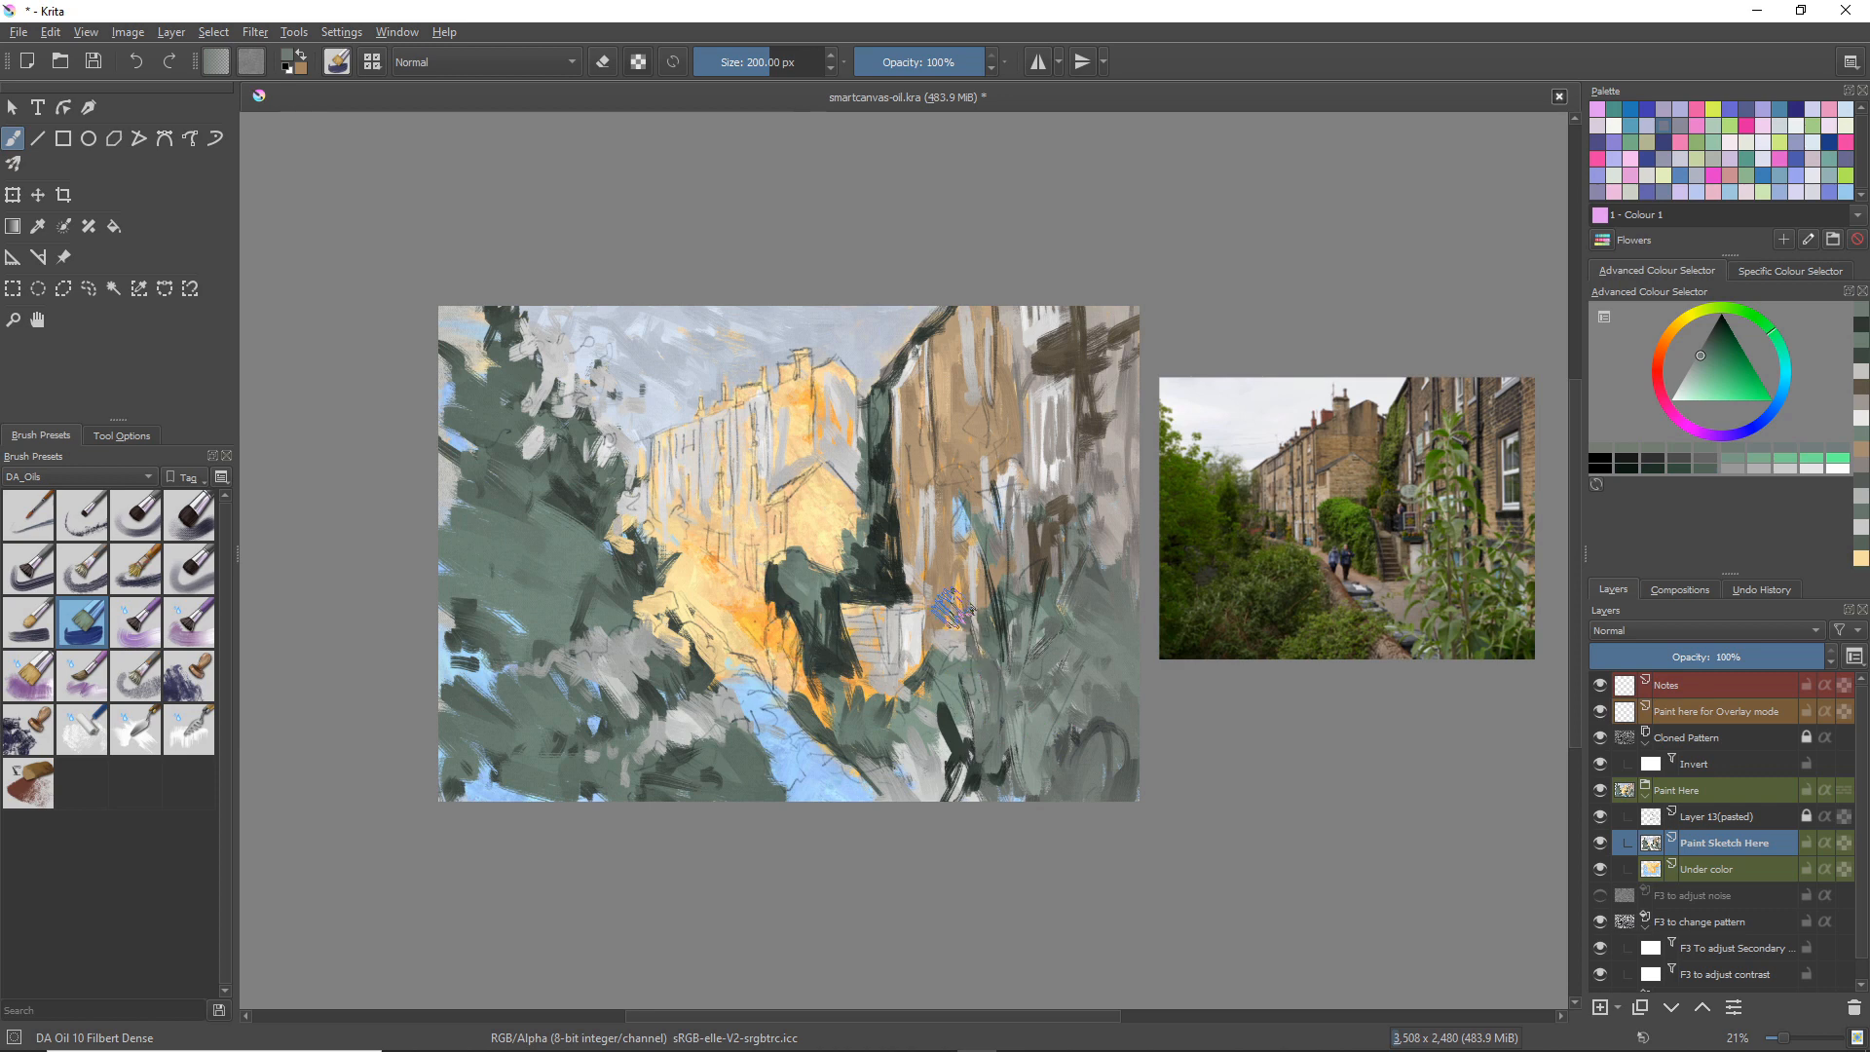
pyautogui.moveTo(937, 752)
pyautogui.mouseDown()
pyautogui.moveTo(946, 706)
pyautogui.moveTo(923, 737)
pyautogui.moveTo(903, 723)
pyautogui.moveTo(899, 759)
pyautogui.moveTo(965, 804)
pyautogui.moveTo(930, 748)
pyautogui.mouseUp()
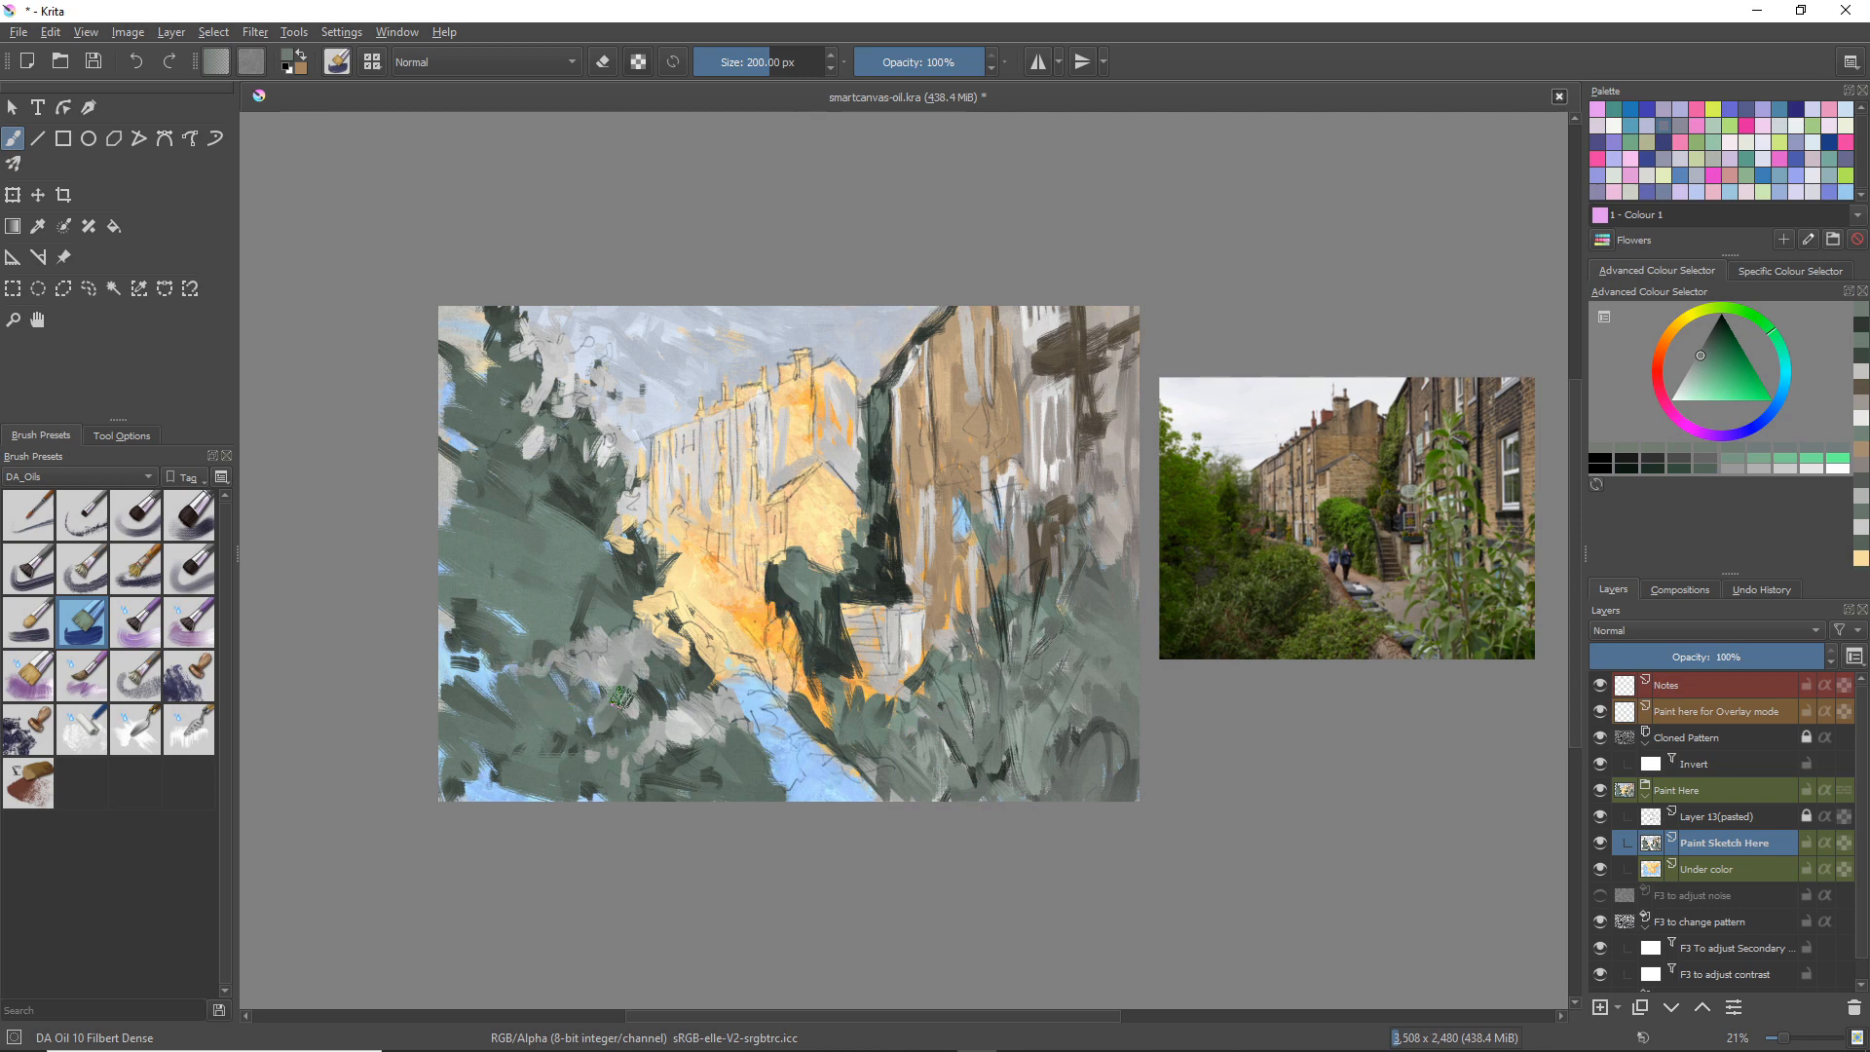
pyautogui.moveTo(598, 663)
pyautogui.mouseDown()
pyautogui.moveTo(577, 717)
pyautogui.moveTo(665, 697)
pyautogui.moveTo(599, 709)
pyautogui.mouseUp()
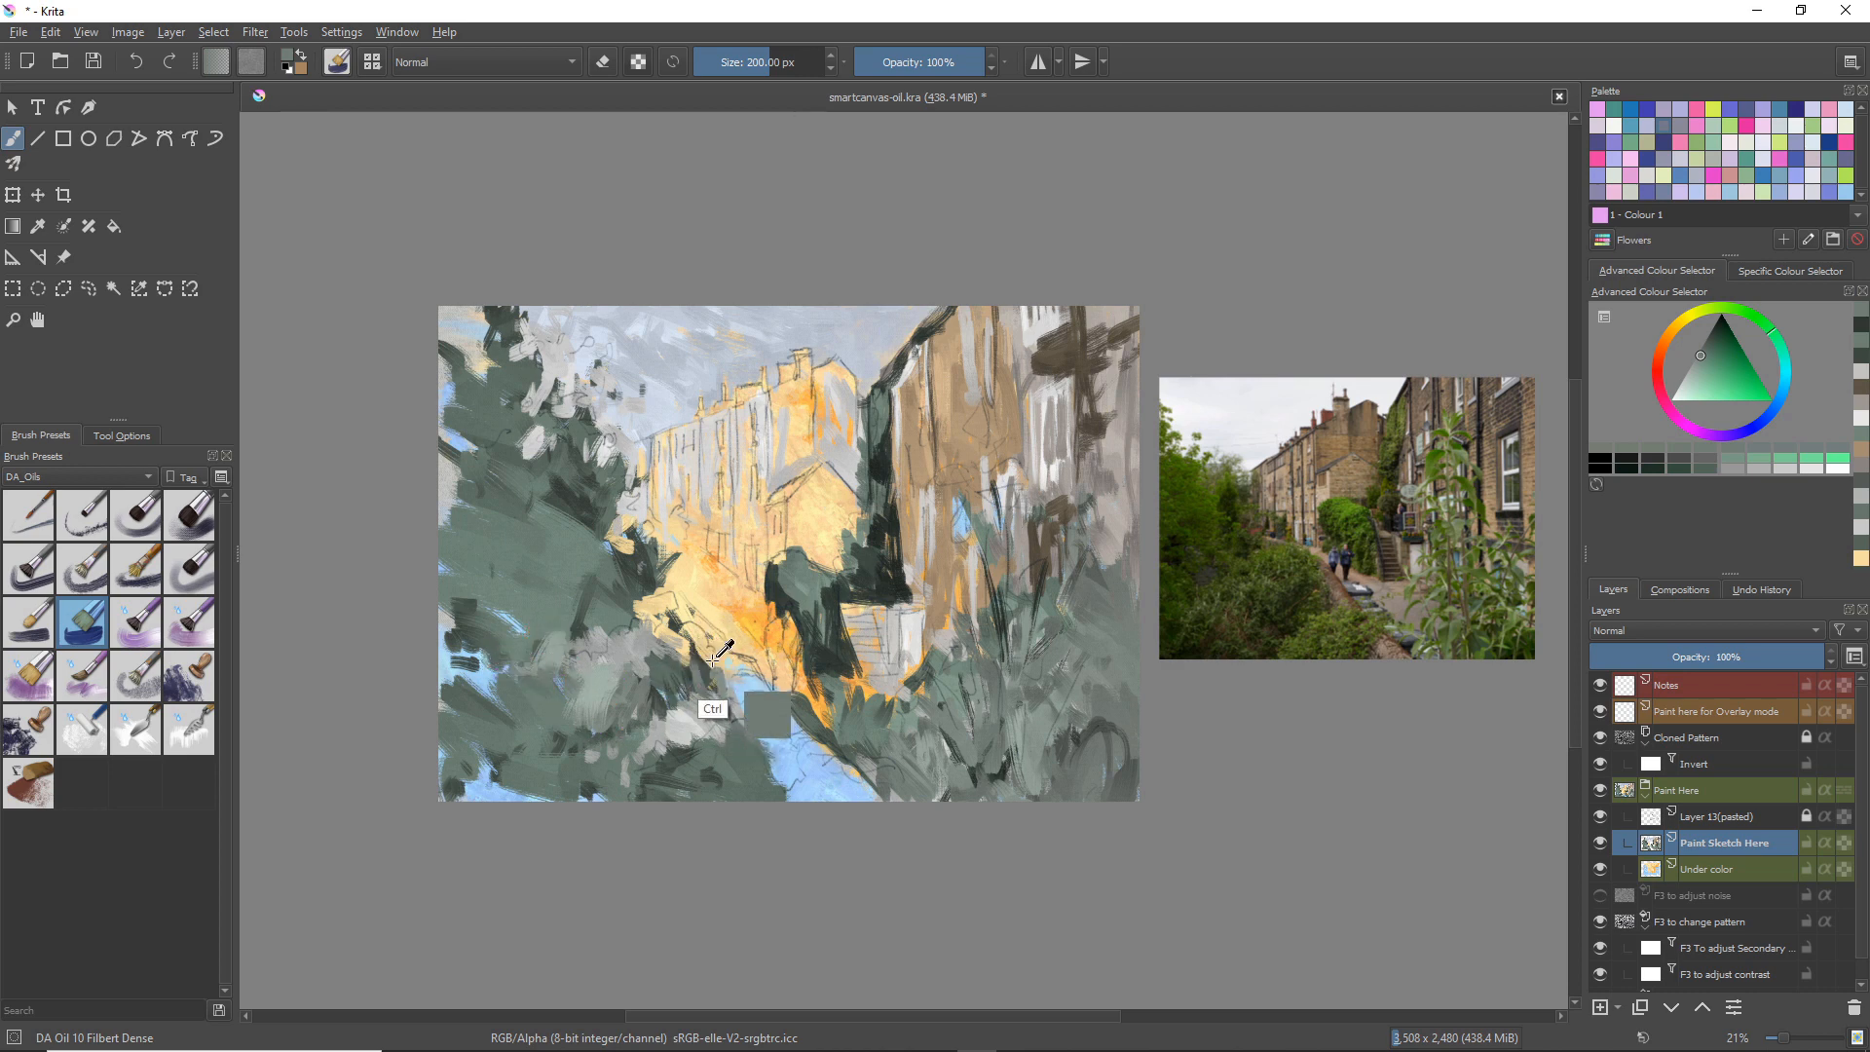
# Step: Sample a light tan and paint it over the blue foreground path and onto the small house's wall
pyautogui.keyDown('ctrl'); pyautogui.click(758, 693); pyautogui.keyUp('ctrl')
pyautogui.moveTo(758, 694)
pyautogui.mouseDown()
pyautogui.moveTo(810, 747)
pyautogui.moveTo(781, 743)
pyautogui.moveTo(892, 813)
pyautogui.mouseUp()
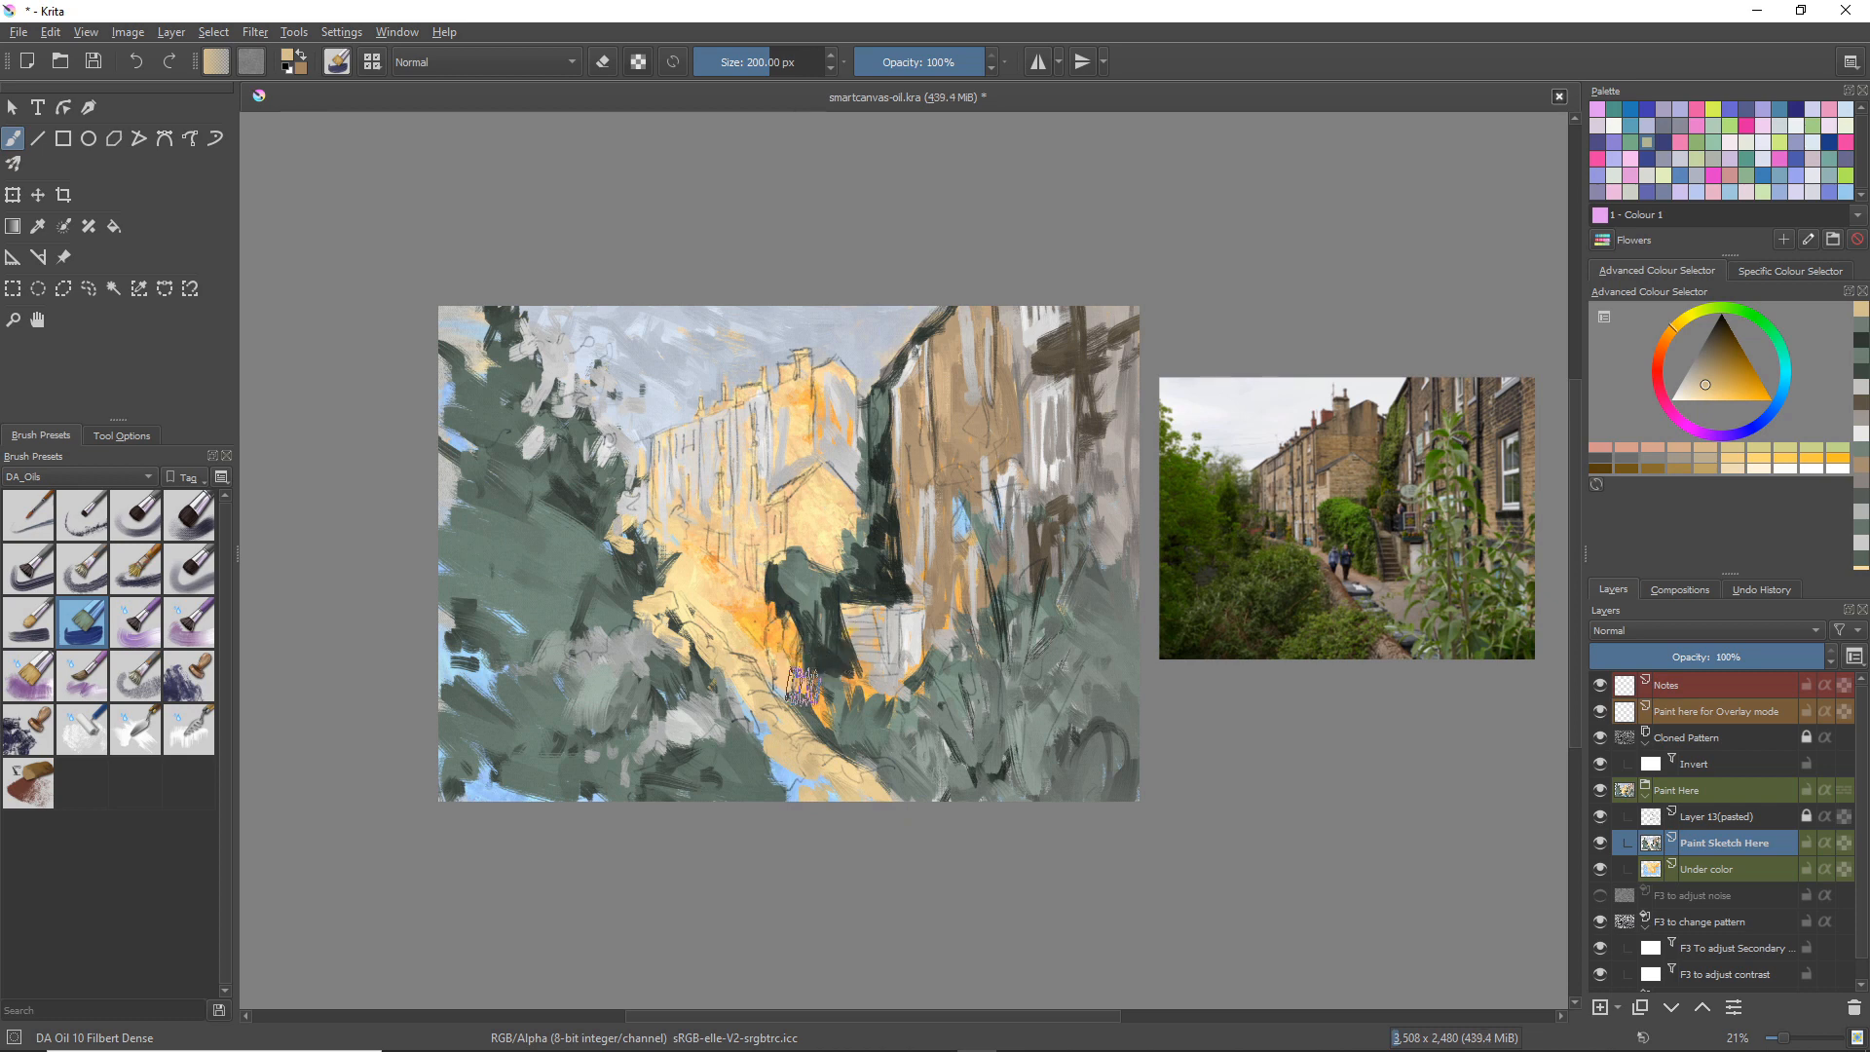
pyautogui.keyDown('ctrl'); pyautogui.click(832, 741); pyautogui.keyUp('ctrl')
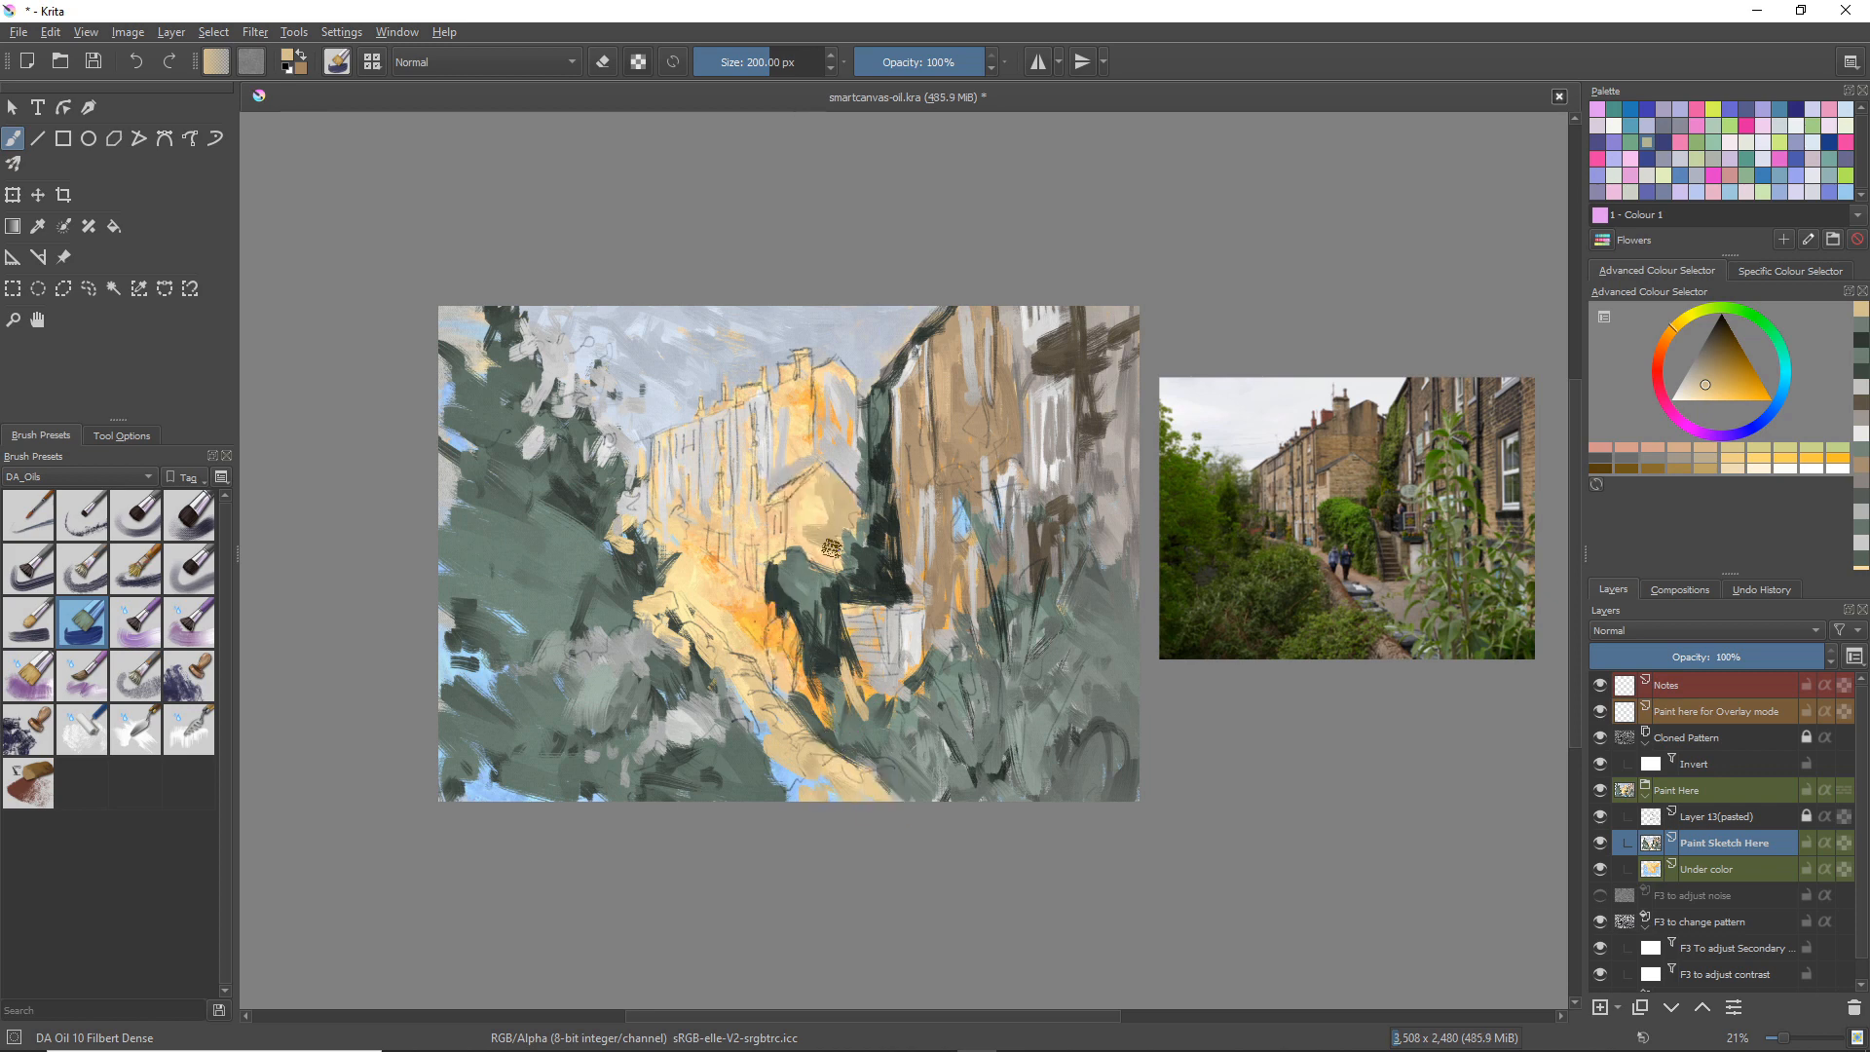
pyautogui.moveTo(820, 556)
pyautogui.mouseDown()
pyautogui.moveTo(843, 546)
pyautogui.moveTo(828, 555)
pyautogui.moveTo(845, 563)
pyautogui.mouseUp()
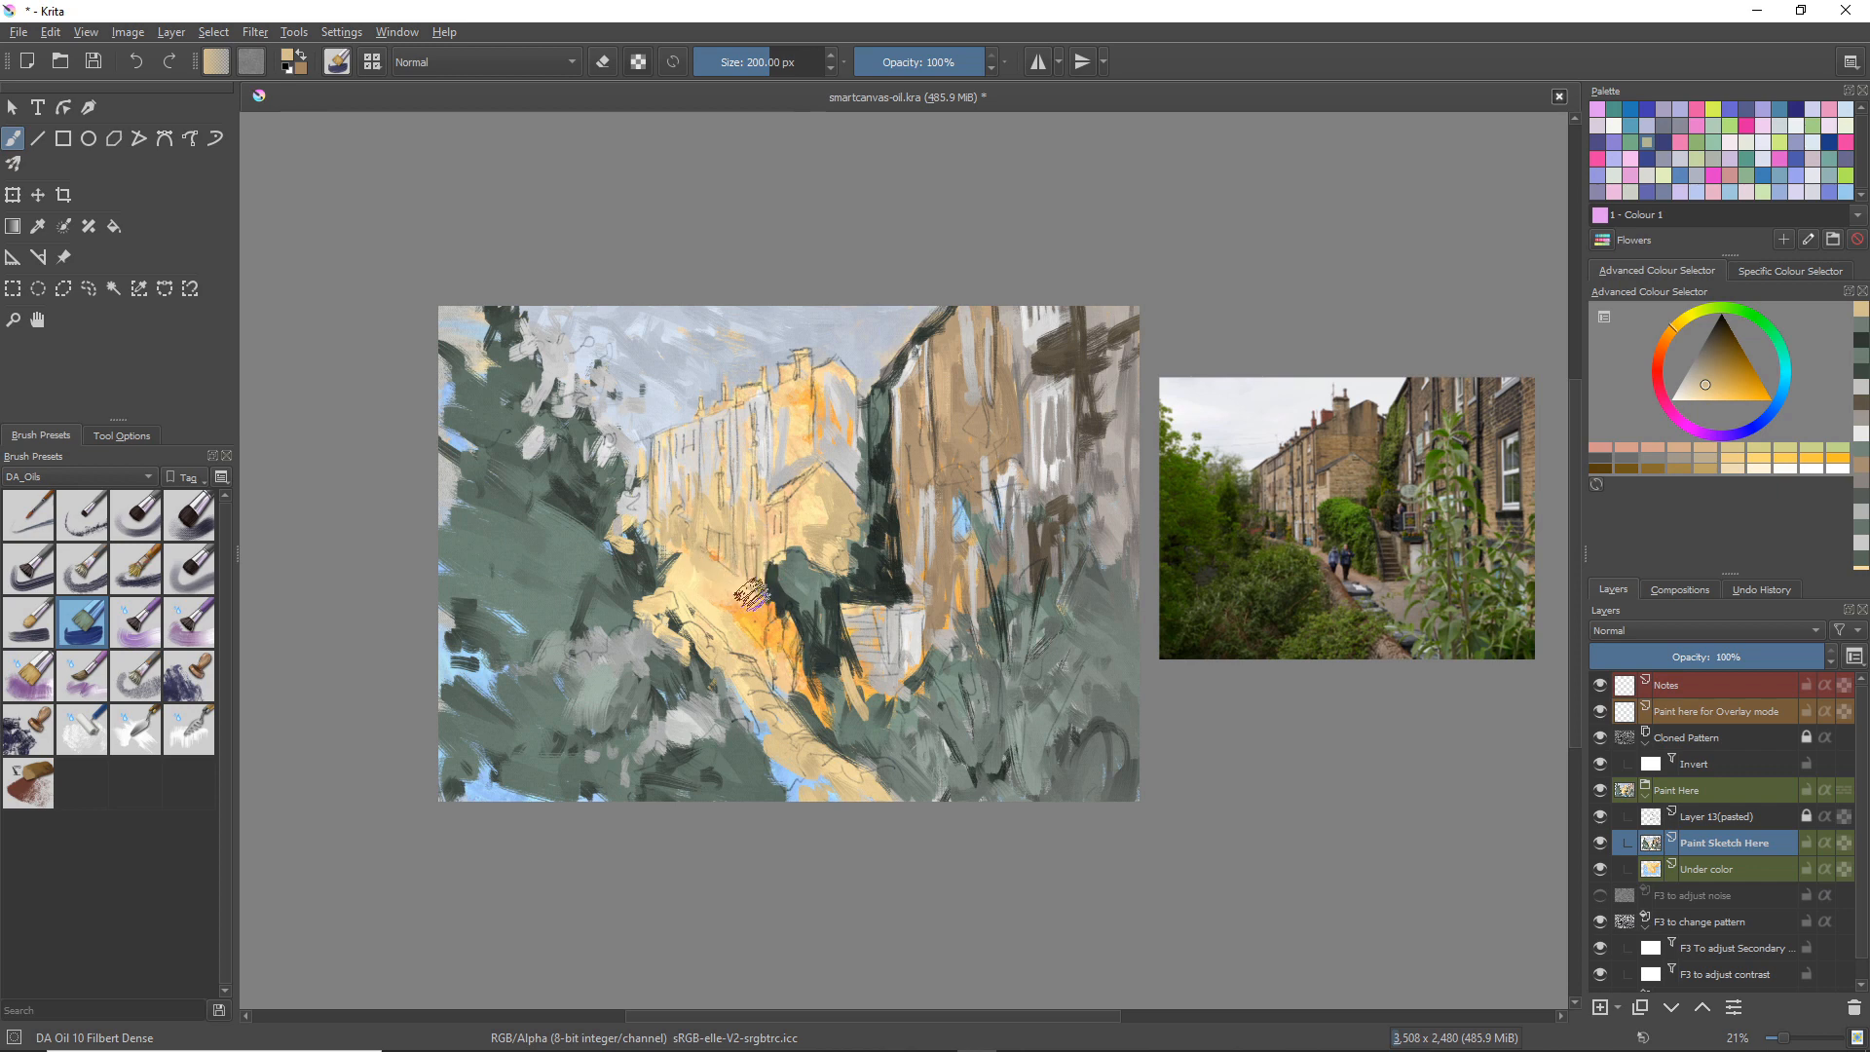
# Step: Sample orange from the path and brush warm strokes on the path's edge and the end of the terrace
pyautogui.keyDown('ctrl'); pyautogui.click(754, 633); pyautogui.keyUp('ctrl')
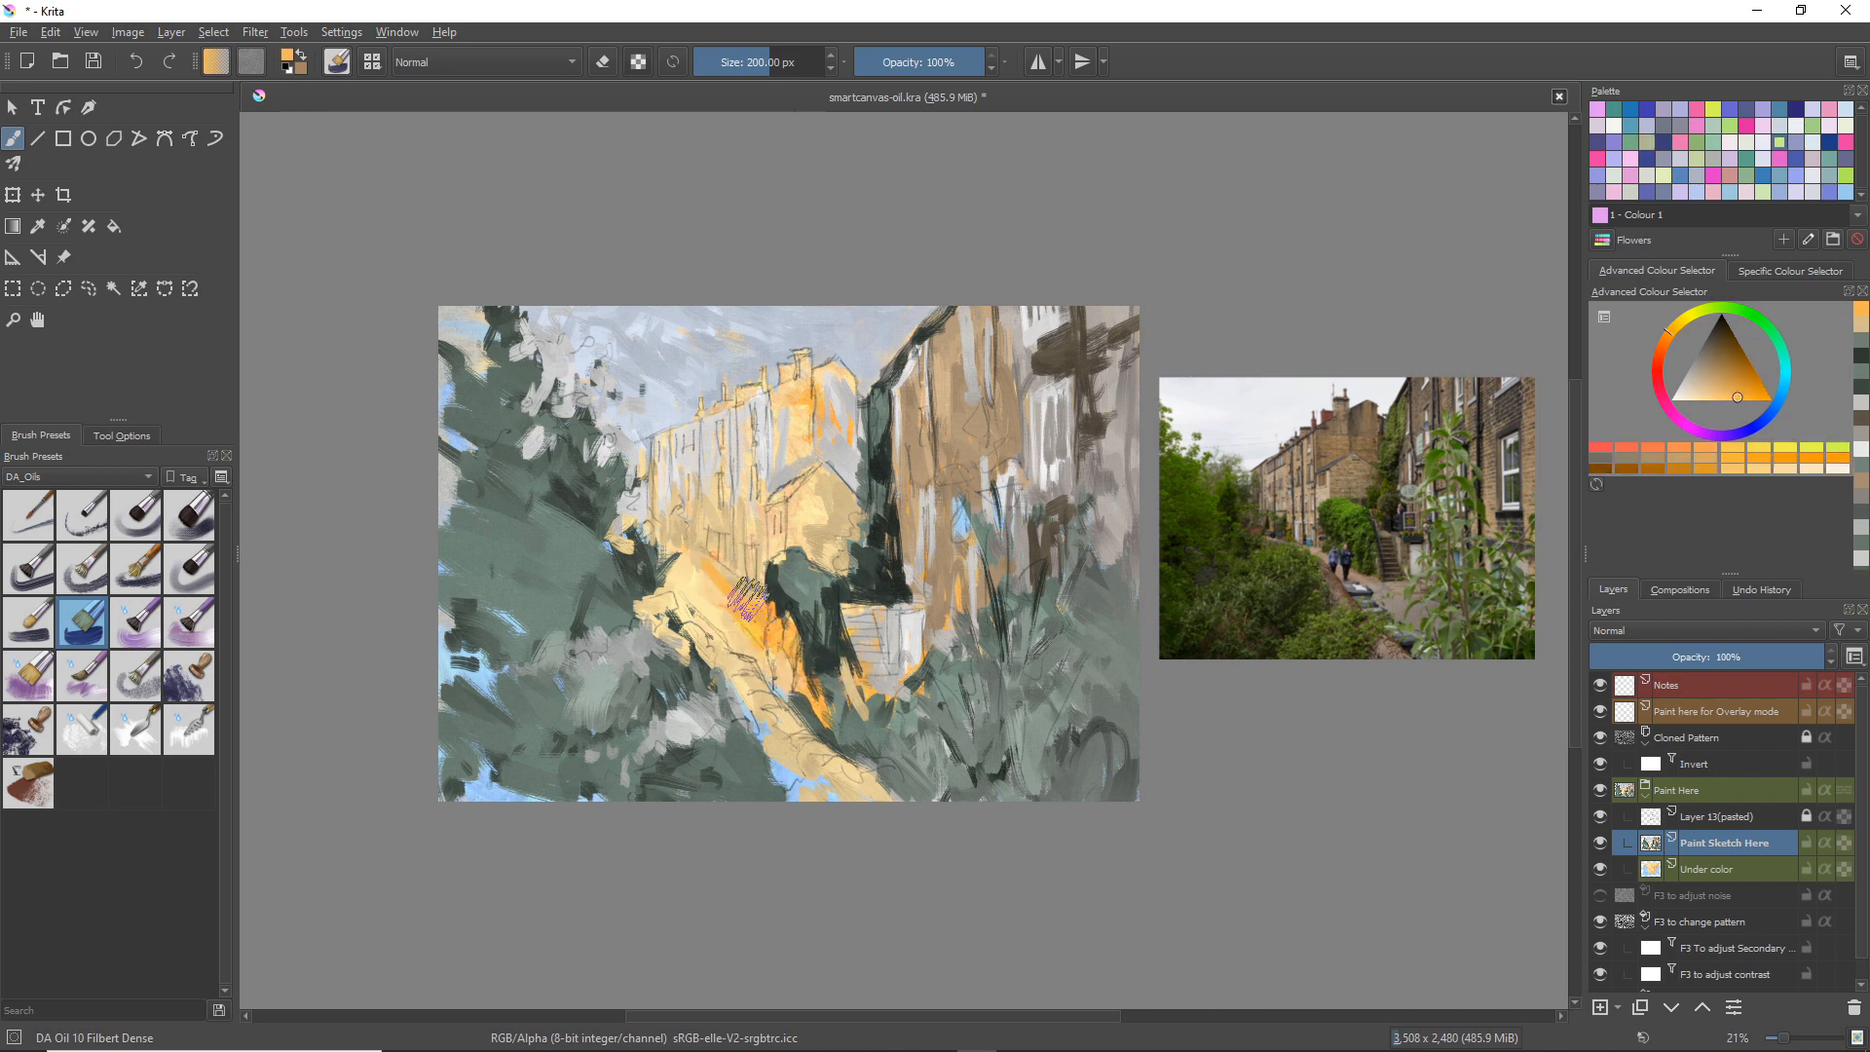
pyautogui.moveTo(753, 593)
pyautogui.mouseDown()
pyautogui.moveTo(697, 558)
pyautogui.moveTo(745, 617)
pyautogui.mouseUp()
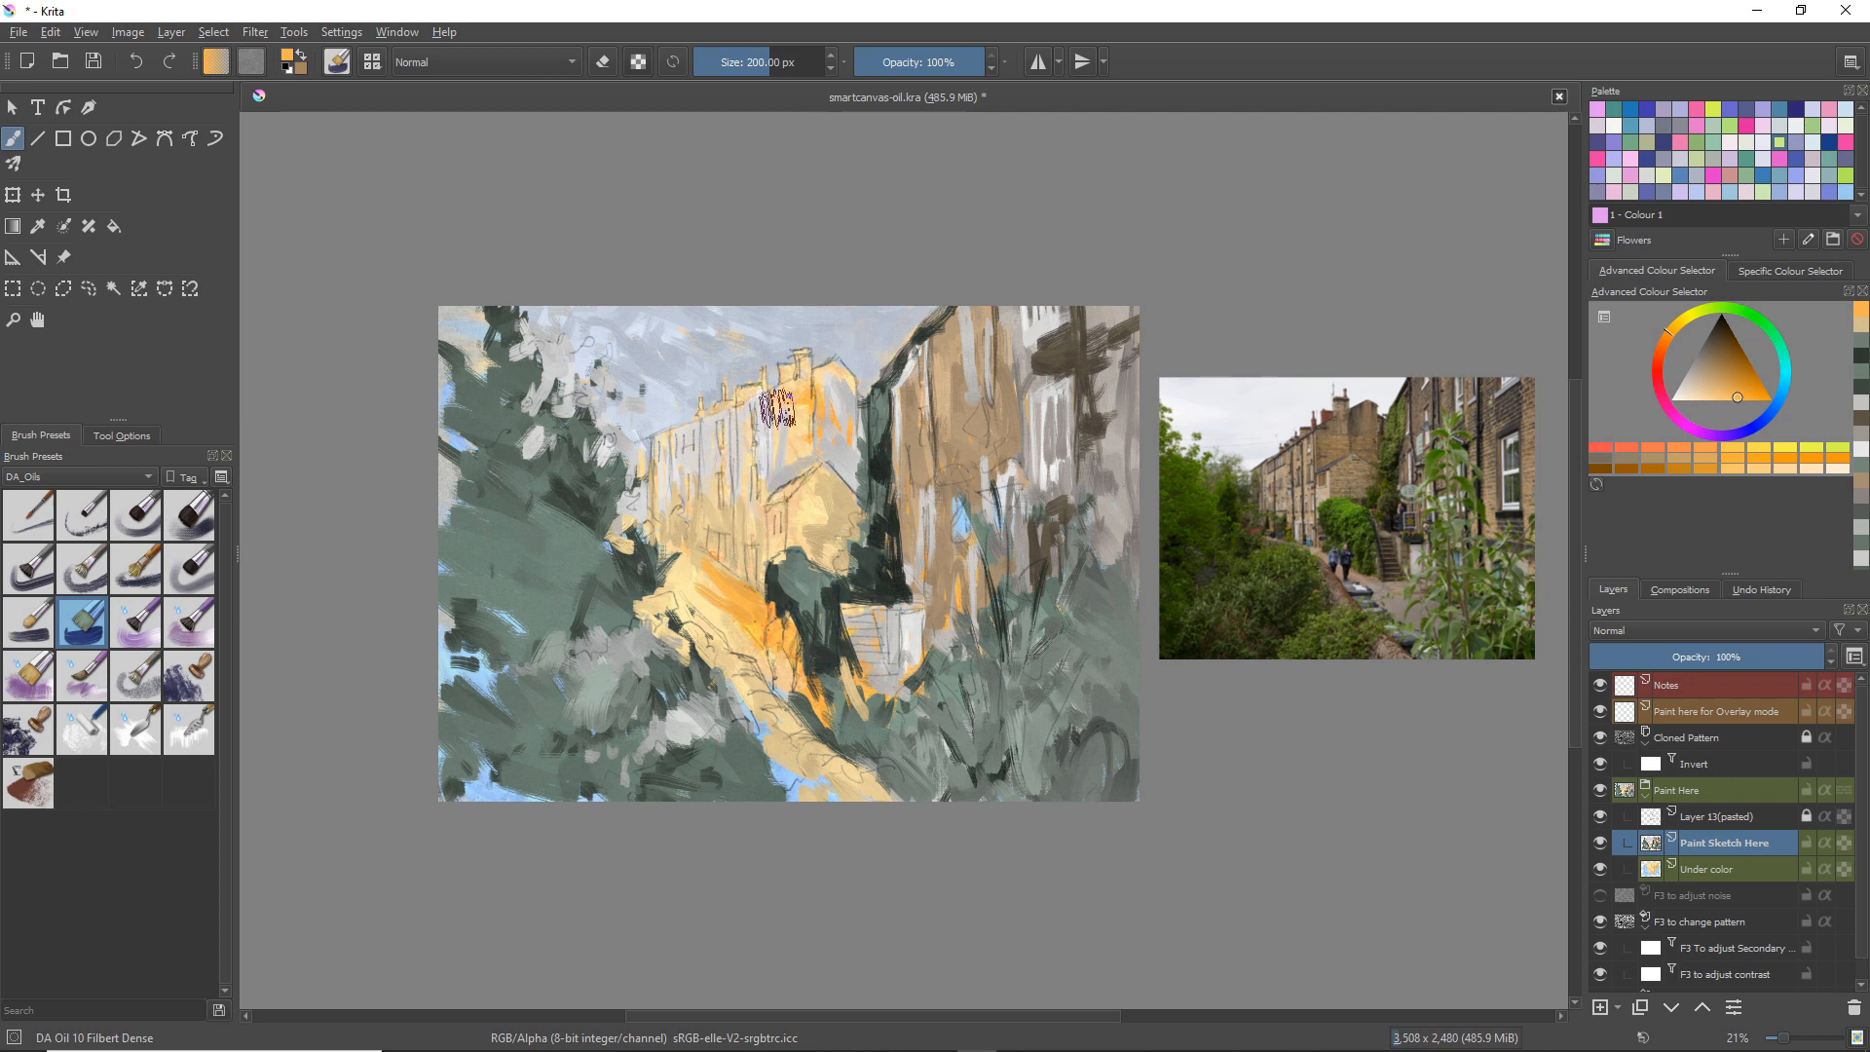
pyautogui.moveTo(781, 481); pyautogui.dragTo(773, 444)
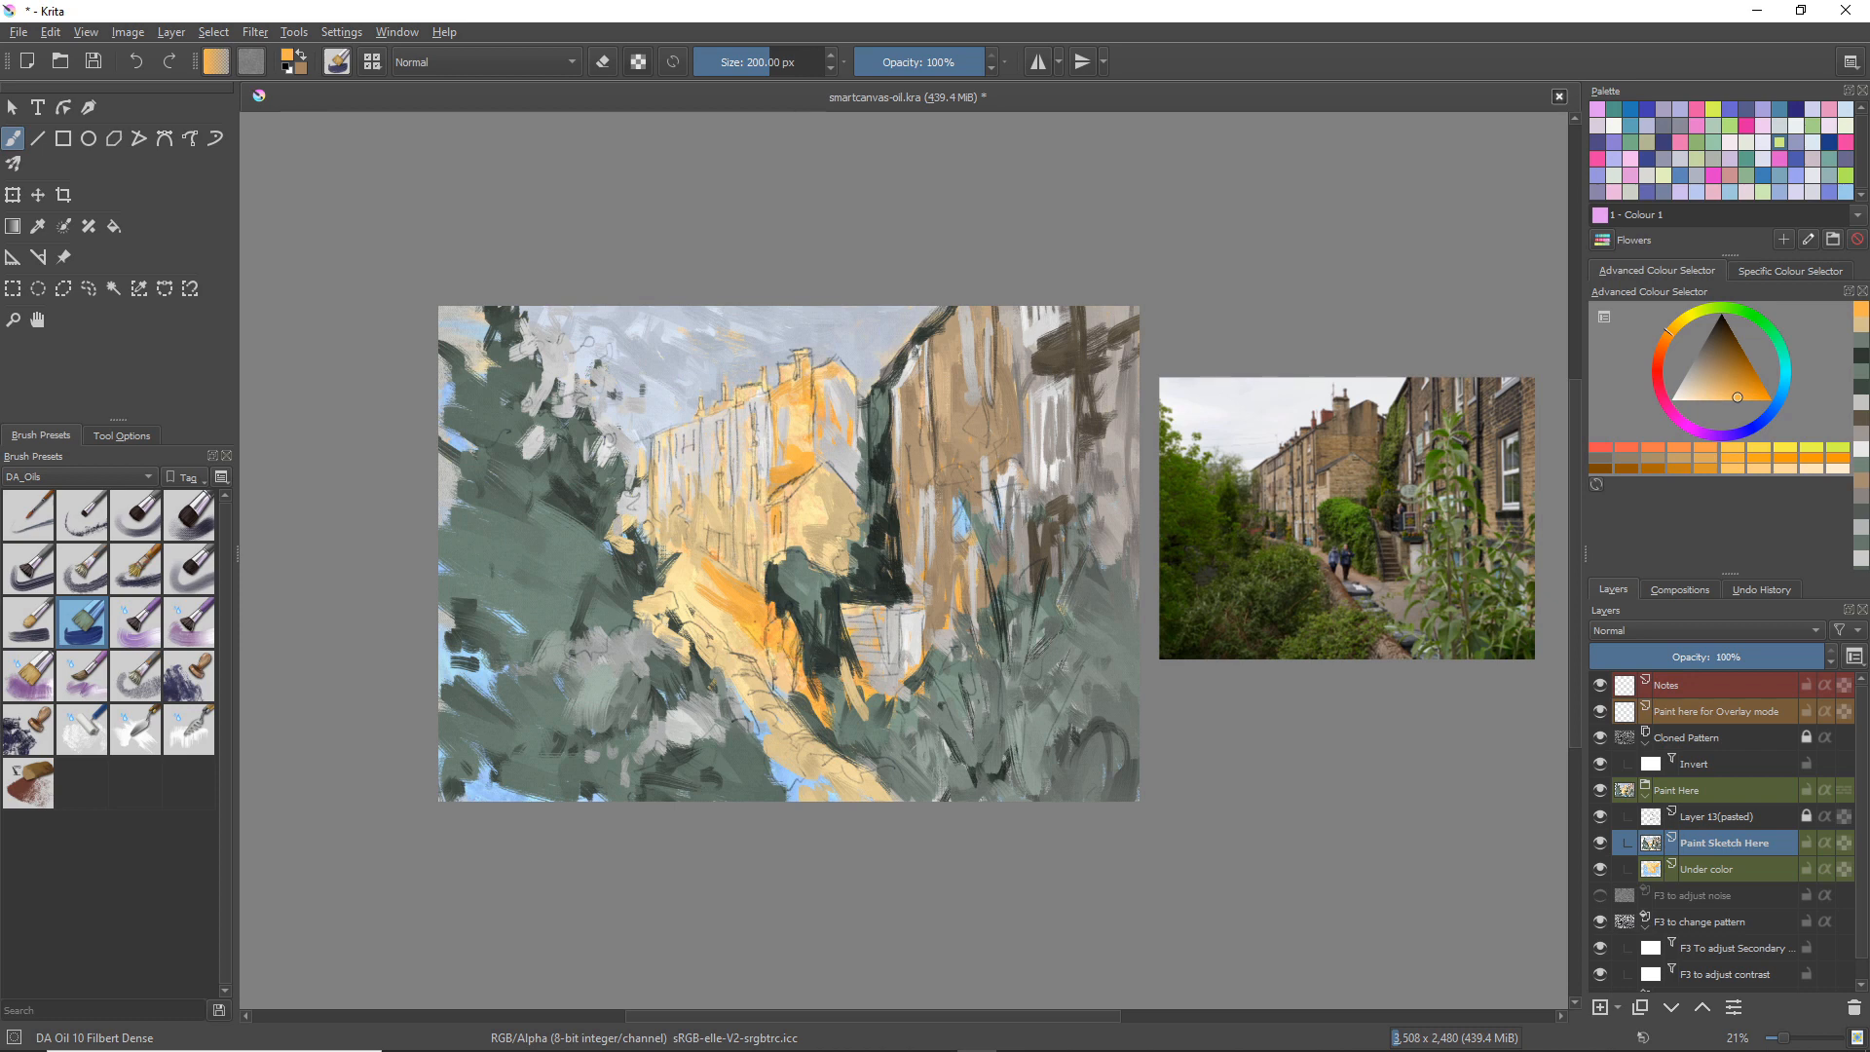
# Step: Select the "Paint here for Overlay mode" layer, try orange strokes over the left foliage and undo them
pyautogui.click(1693, 717)
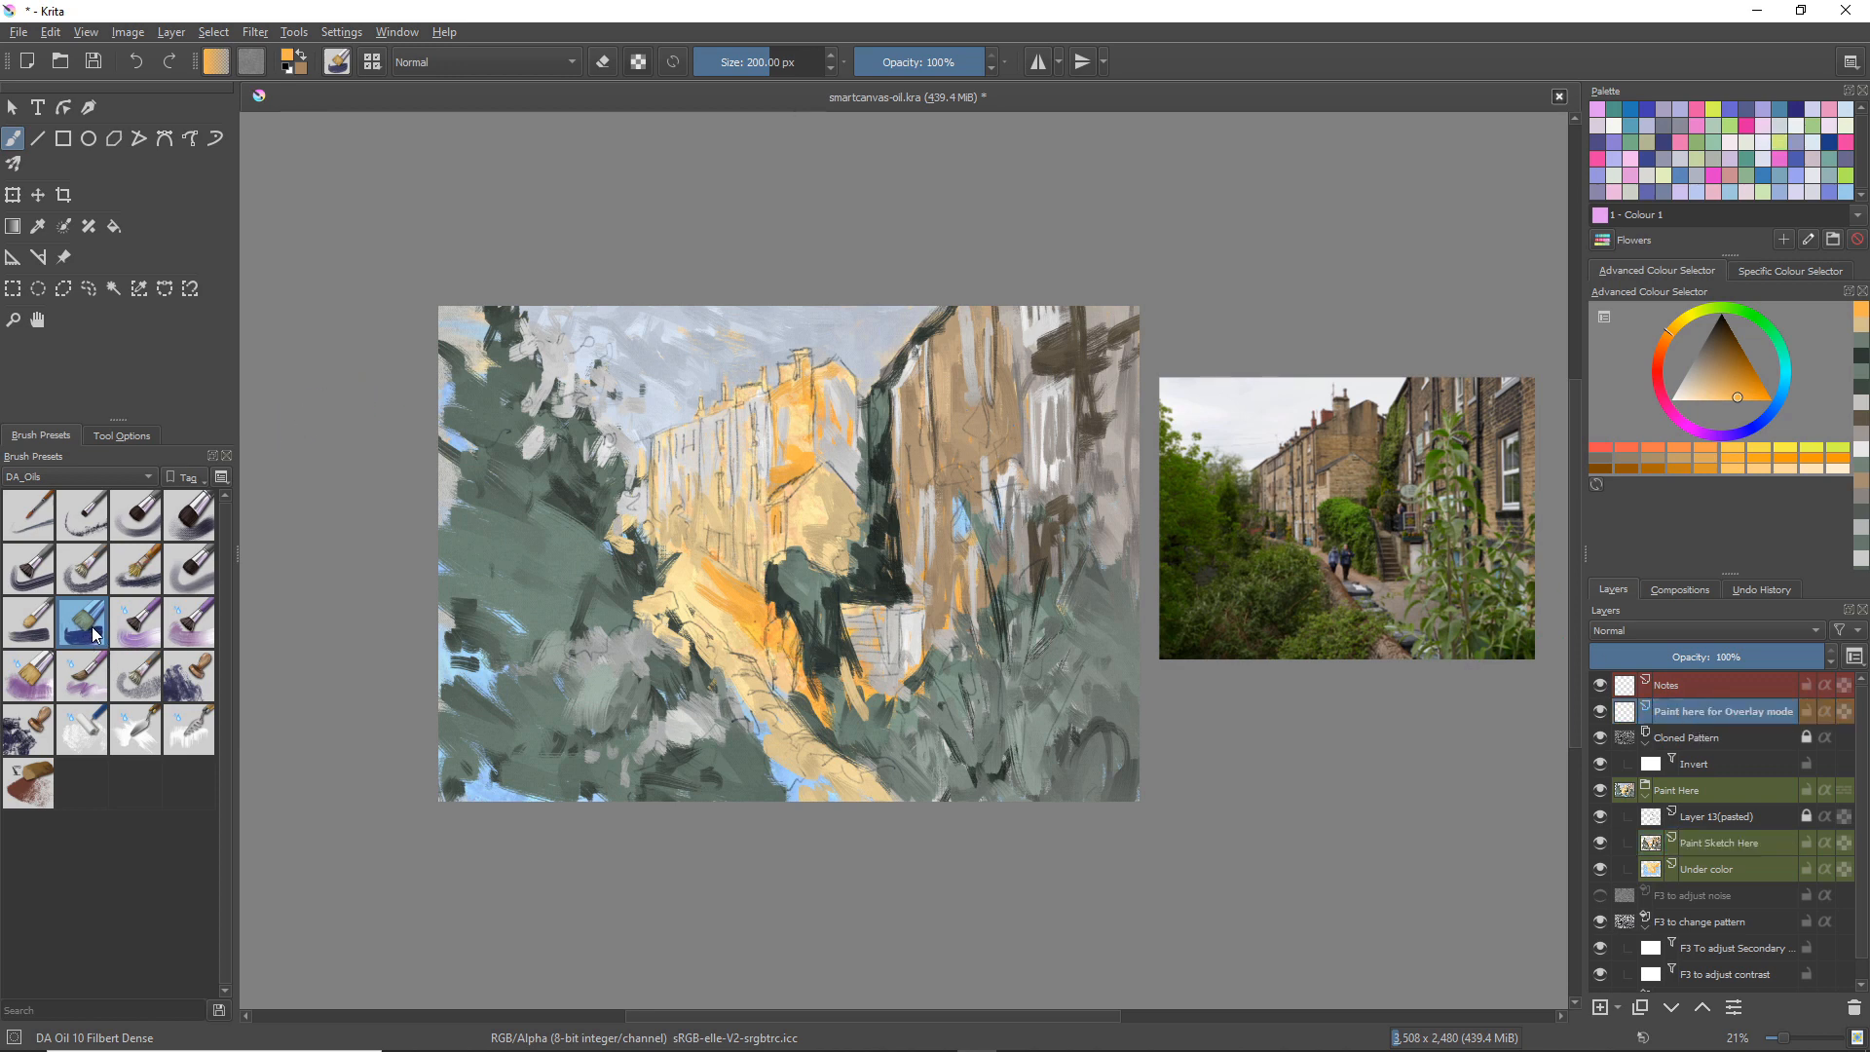
pyautogui.moveTo(519, 541); pyautogui.dragTo(541, 590)
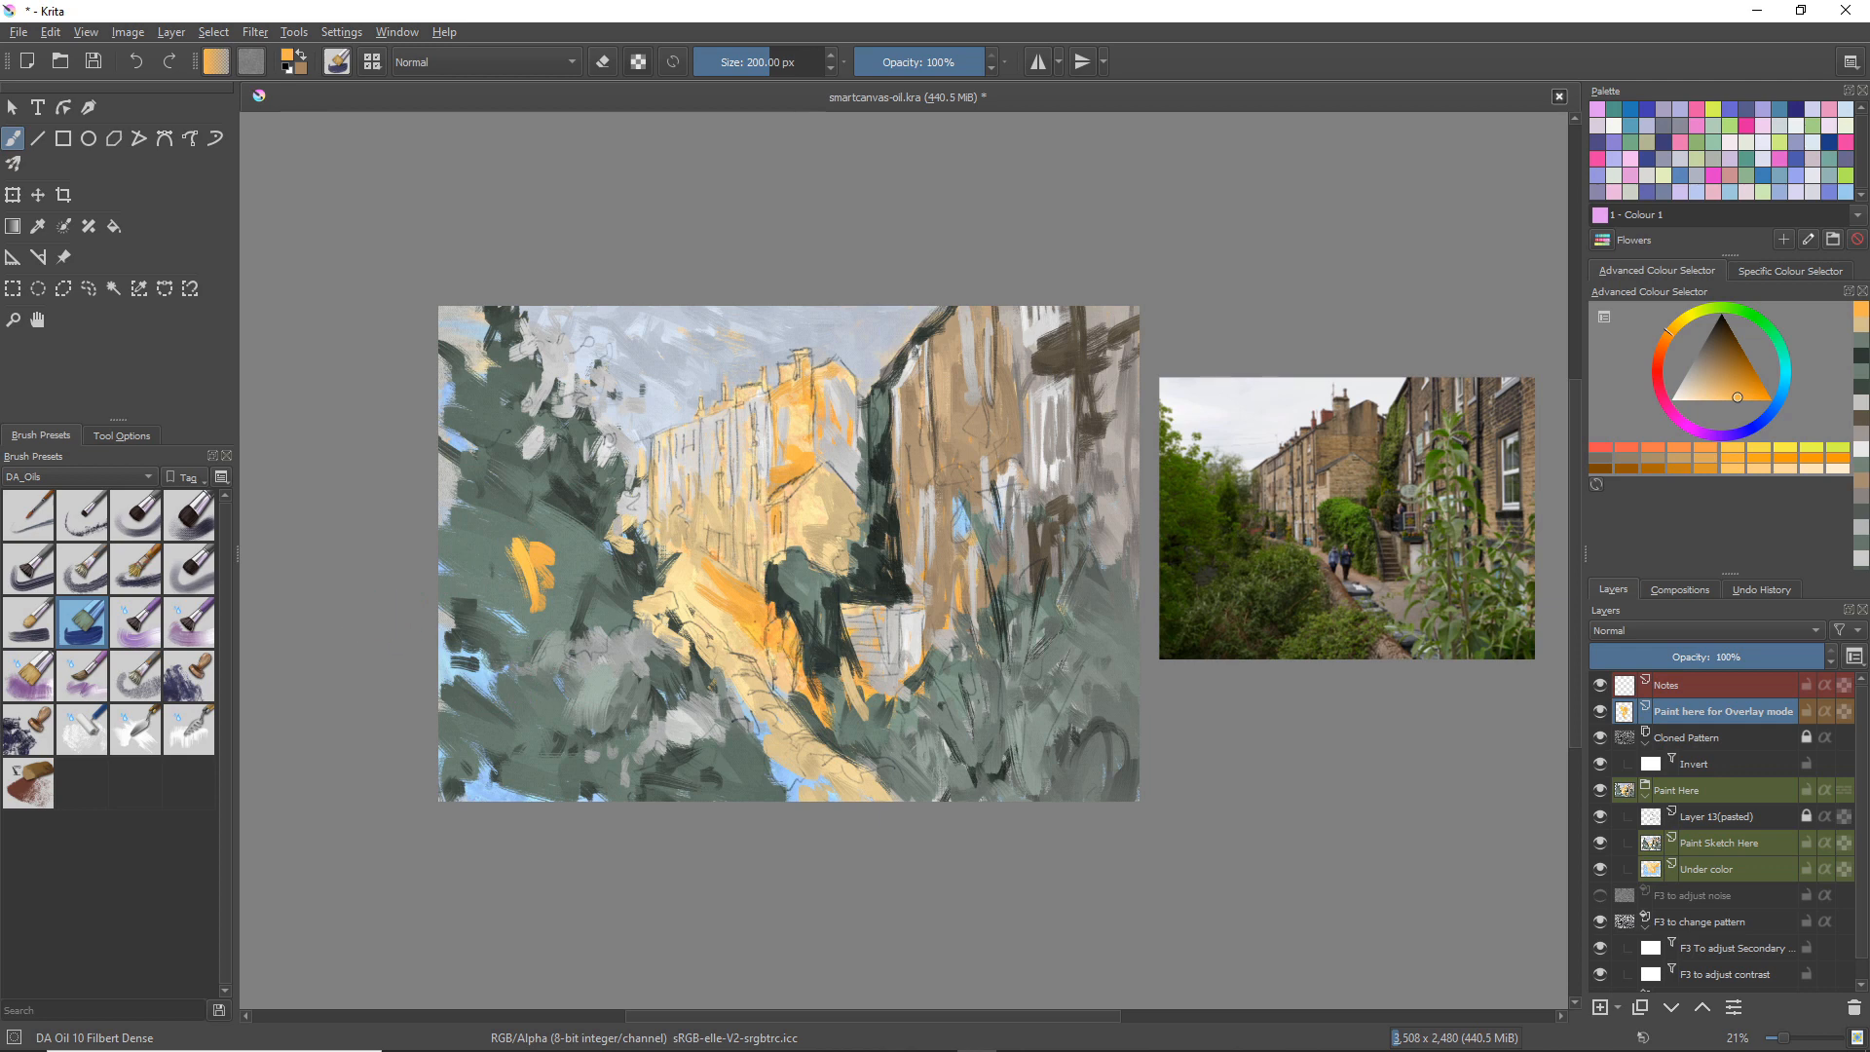
pyautogui.hotkey('ctrl', 'z')
pyautogui.hotkey('ctrl', 'z')
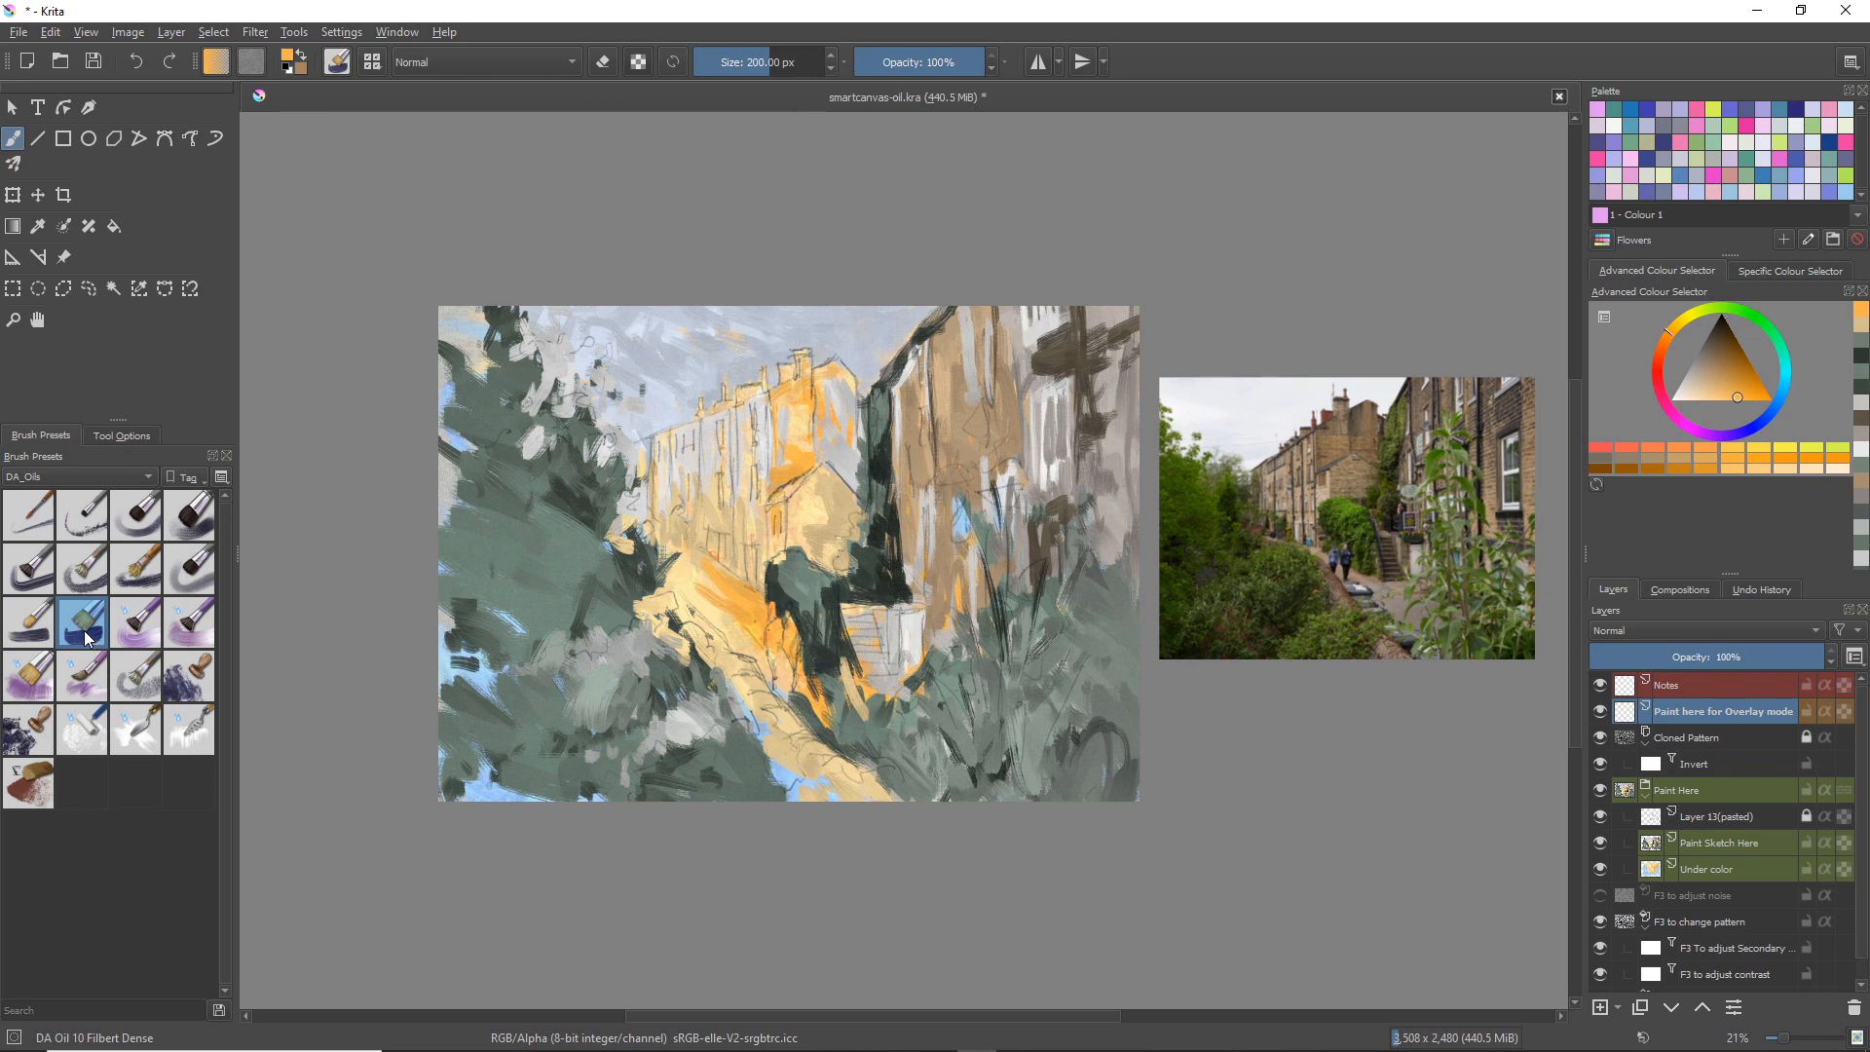
pyautogui.moveTo(555, 567); pyautogui.dragTo(579, 633)
pyautogui.click(36, 687)
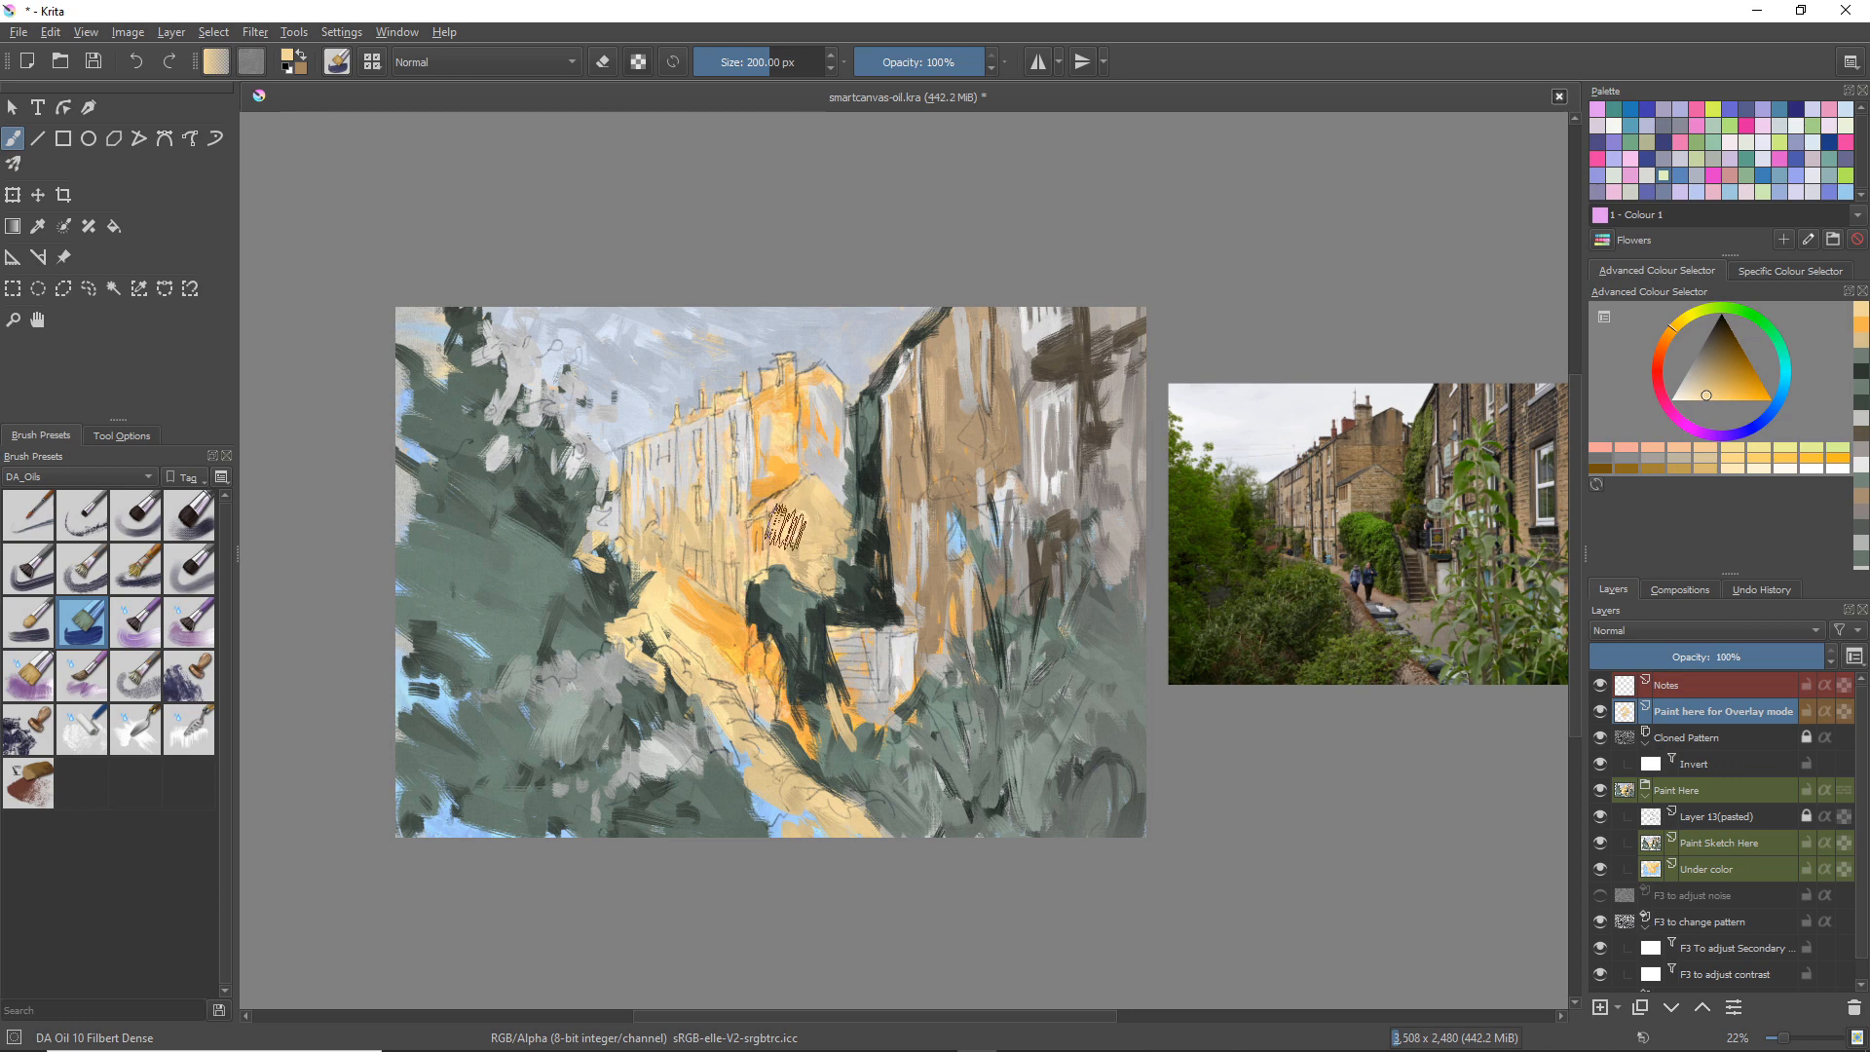
# Step: Sample dark green, add a dark accent along the small house's roof edge and reduce the brush size to 73 px
pyautogui.keyDown('ctrl'); pyautogui.click(752, 606); pyautogui.keyUp('ctrl')
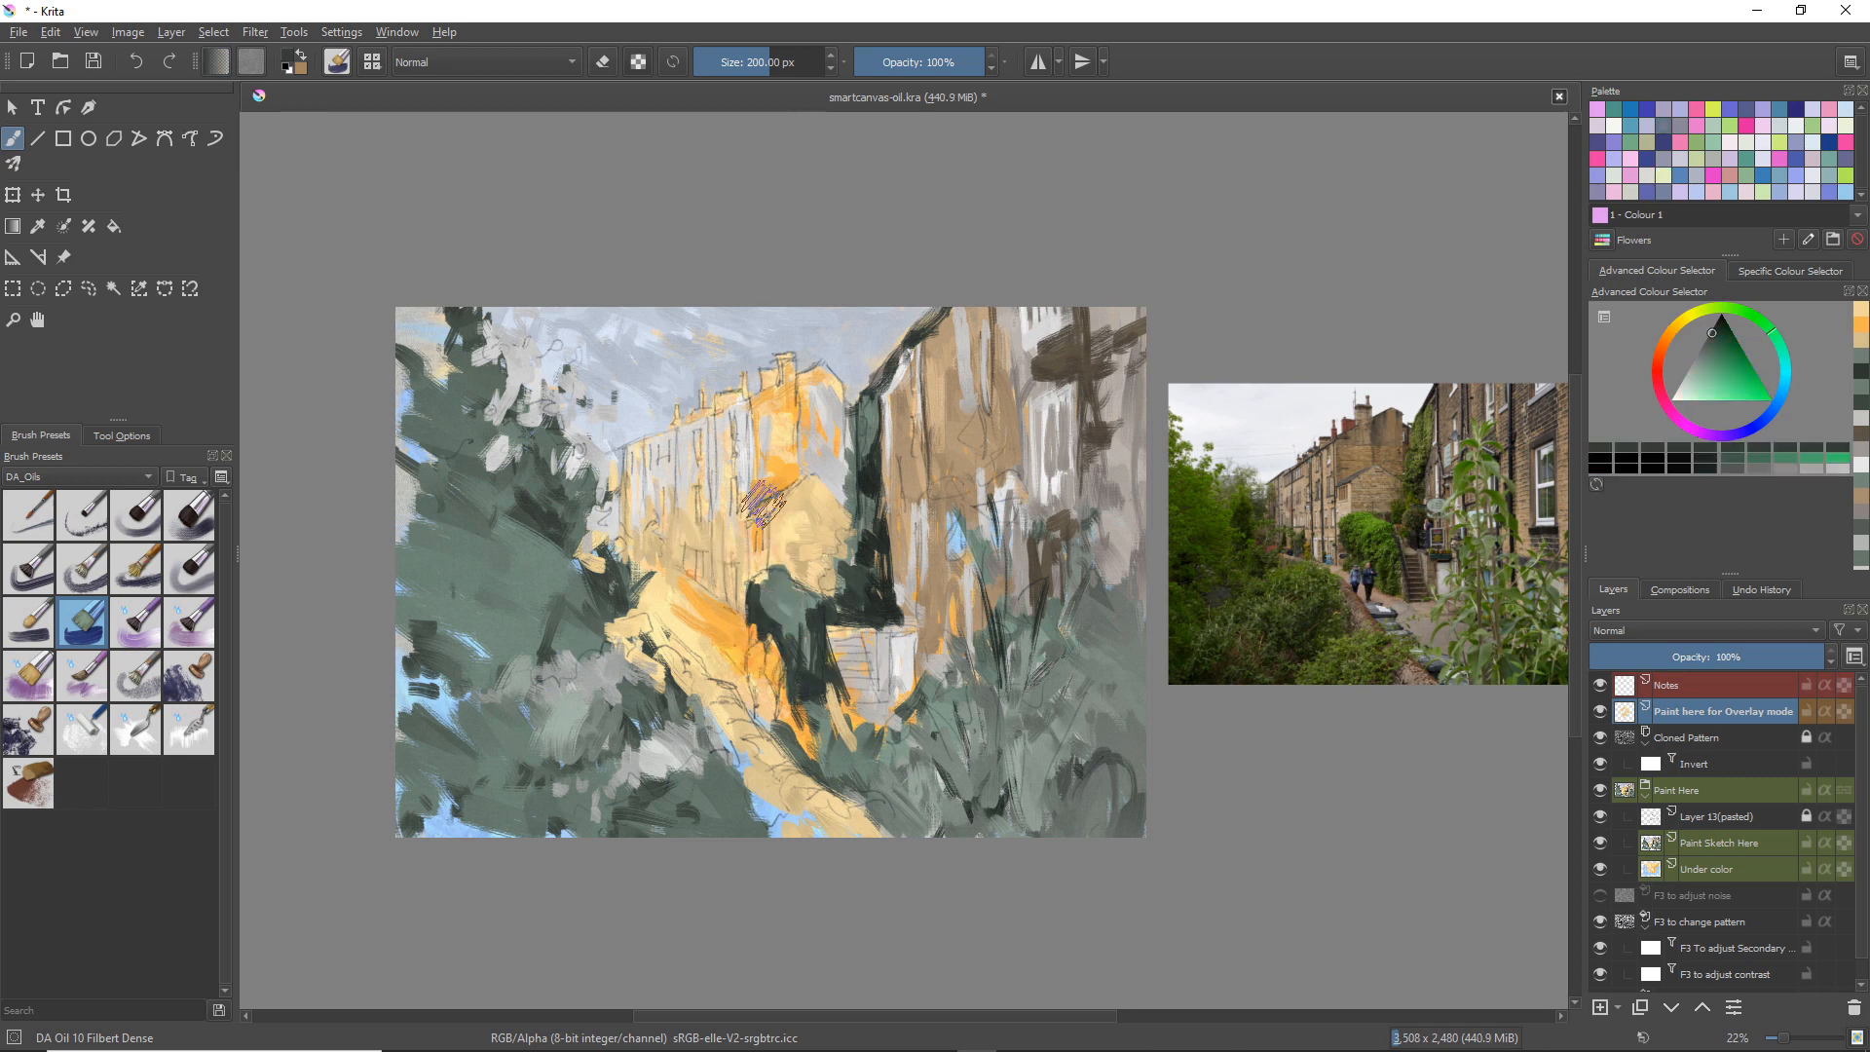
pyautogui.moveTo(784, 495); pyautogui.dragTo(762, 514)
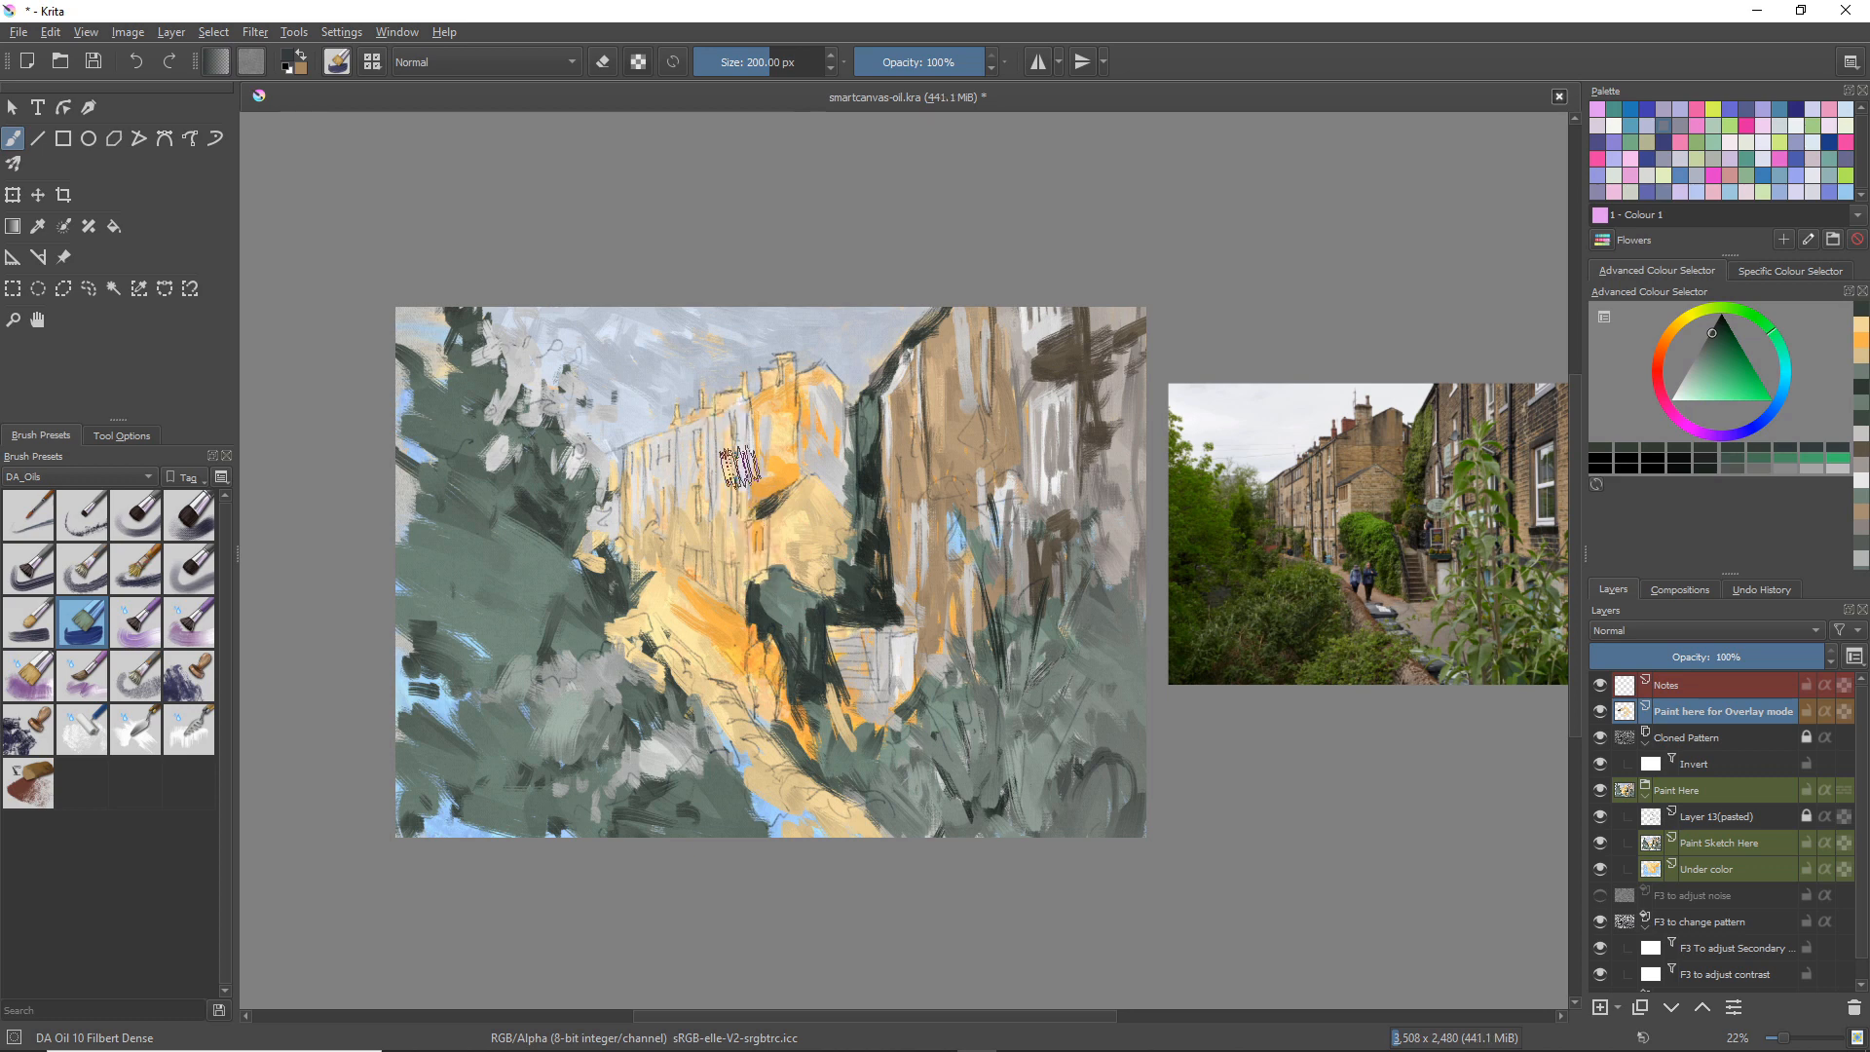
pyautogui.press('[')
pyautogui.press('[')
pyautogui.press('[')
pyautogui.press('[')
pyautogui.press('[')
pyautogui.press('[')
pyautogui.press('[')
pyautogui.press('[')
pyautogui.press('[')
pyautogui.press('[')
pyautogui.press('[')
pyautogui.press('[')
pyautogui.press('[')
pyautogui.press('[')
pyautogui.press('[')
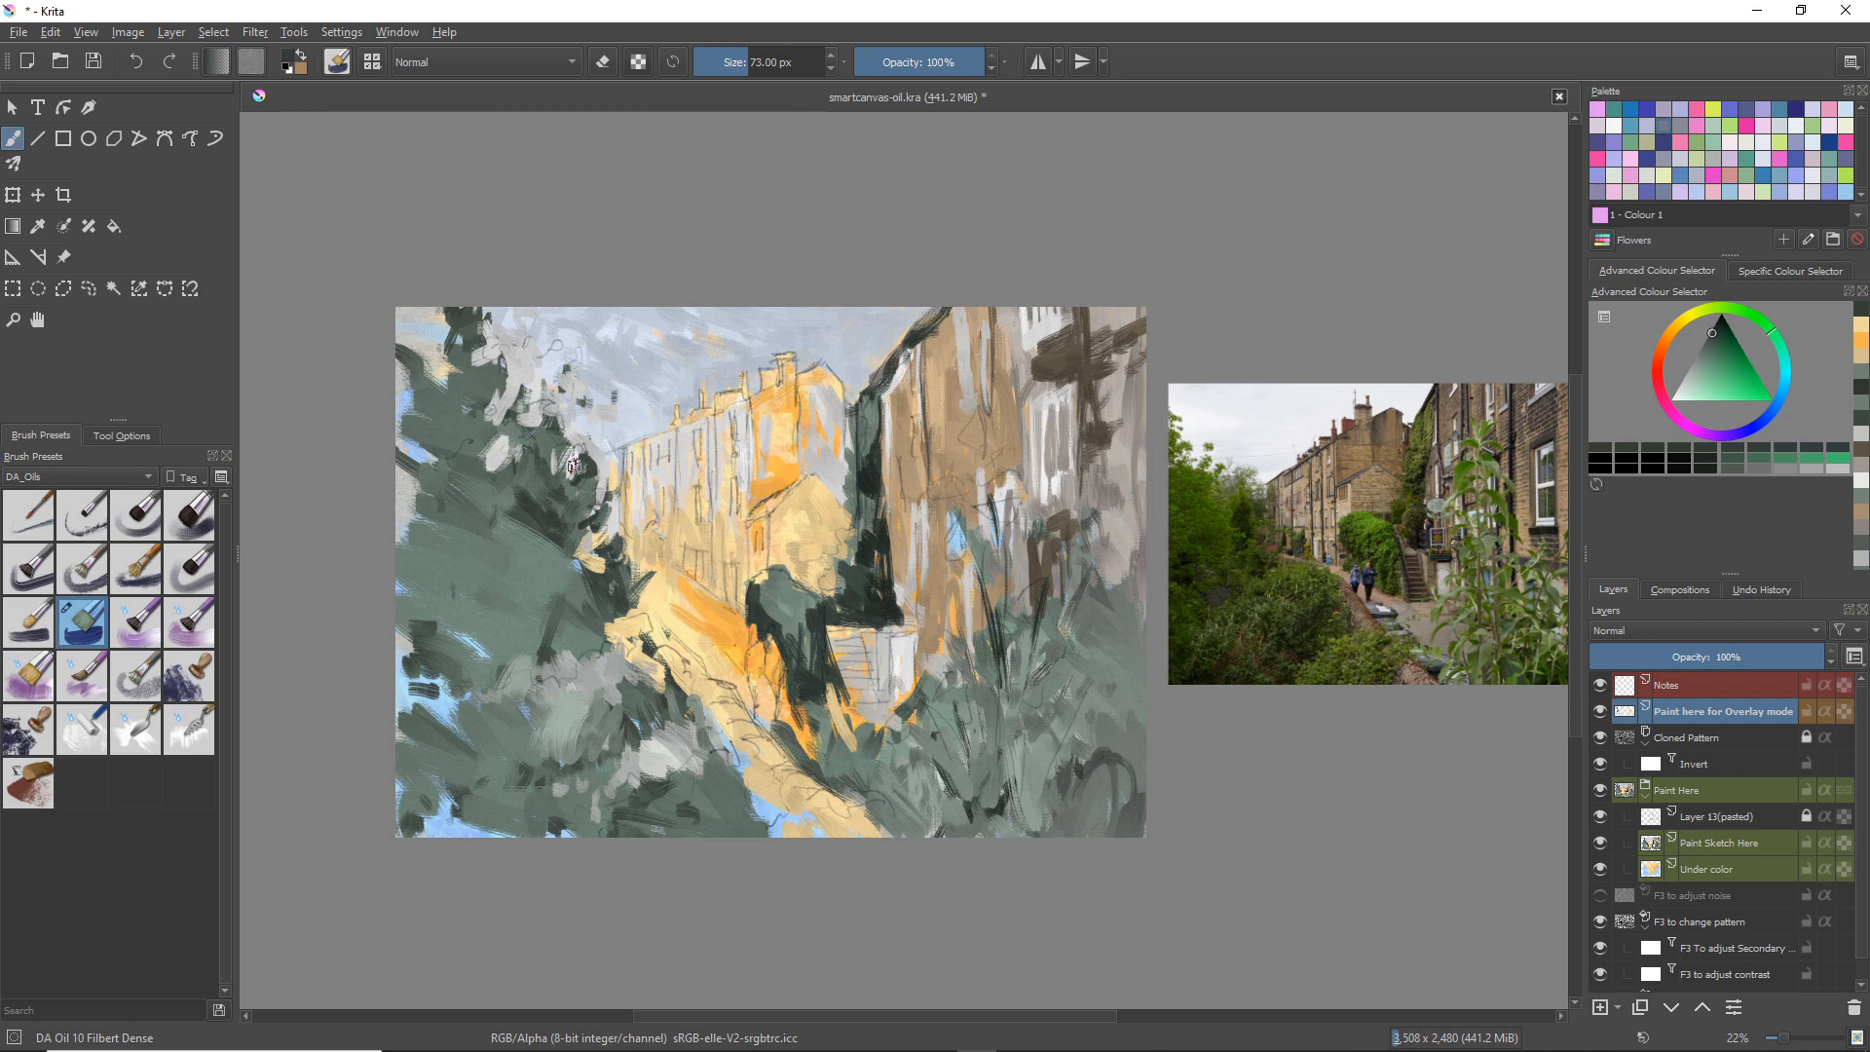
# Step: Enlarge the brush to 154 px and paint dark green foliage along the left tree's edge beside the terrace
pyautogui.press(']')
pyautogui.press(']')
pyautogui.press(']')
pyautogui.press(']')
pyautogui.press(']')
pyautogui.press(']')
pyautogui.press(']')
pyautogui.press(']')
pyautogui.press(']')
pyautogui.press(']')
pyautogui.press(']')
pyautogui.moveTo(587, 457)
pyautogui.mouseDown()
pyautogui.moveTo(617, 502)
pyautogui.moveTo(573, 408)
pyautogui.moveTo(558, 431)
pyautogui.moveTo(533, 397)
pyautogui.mouseUp()
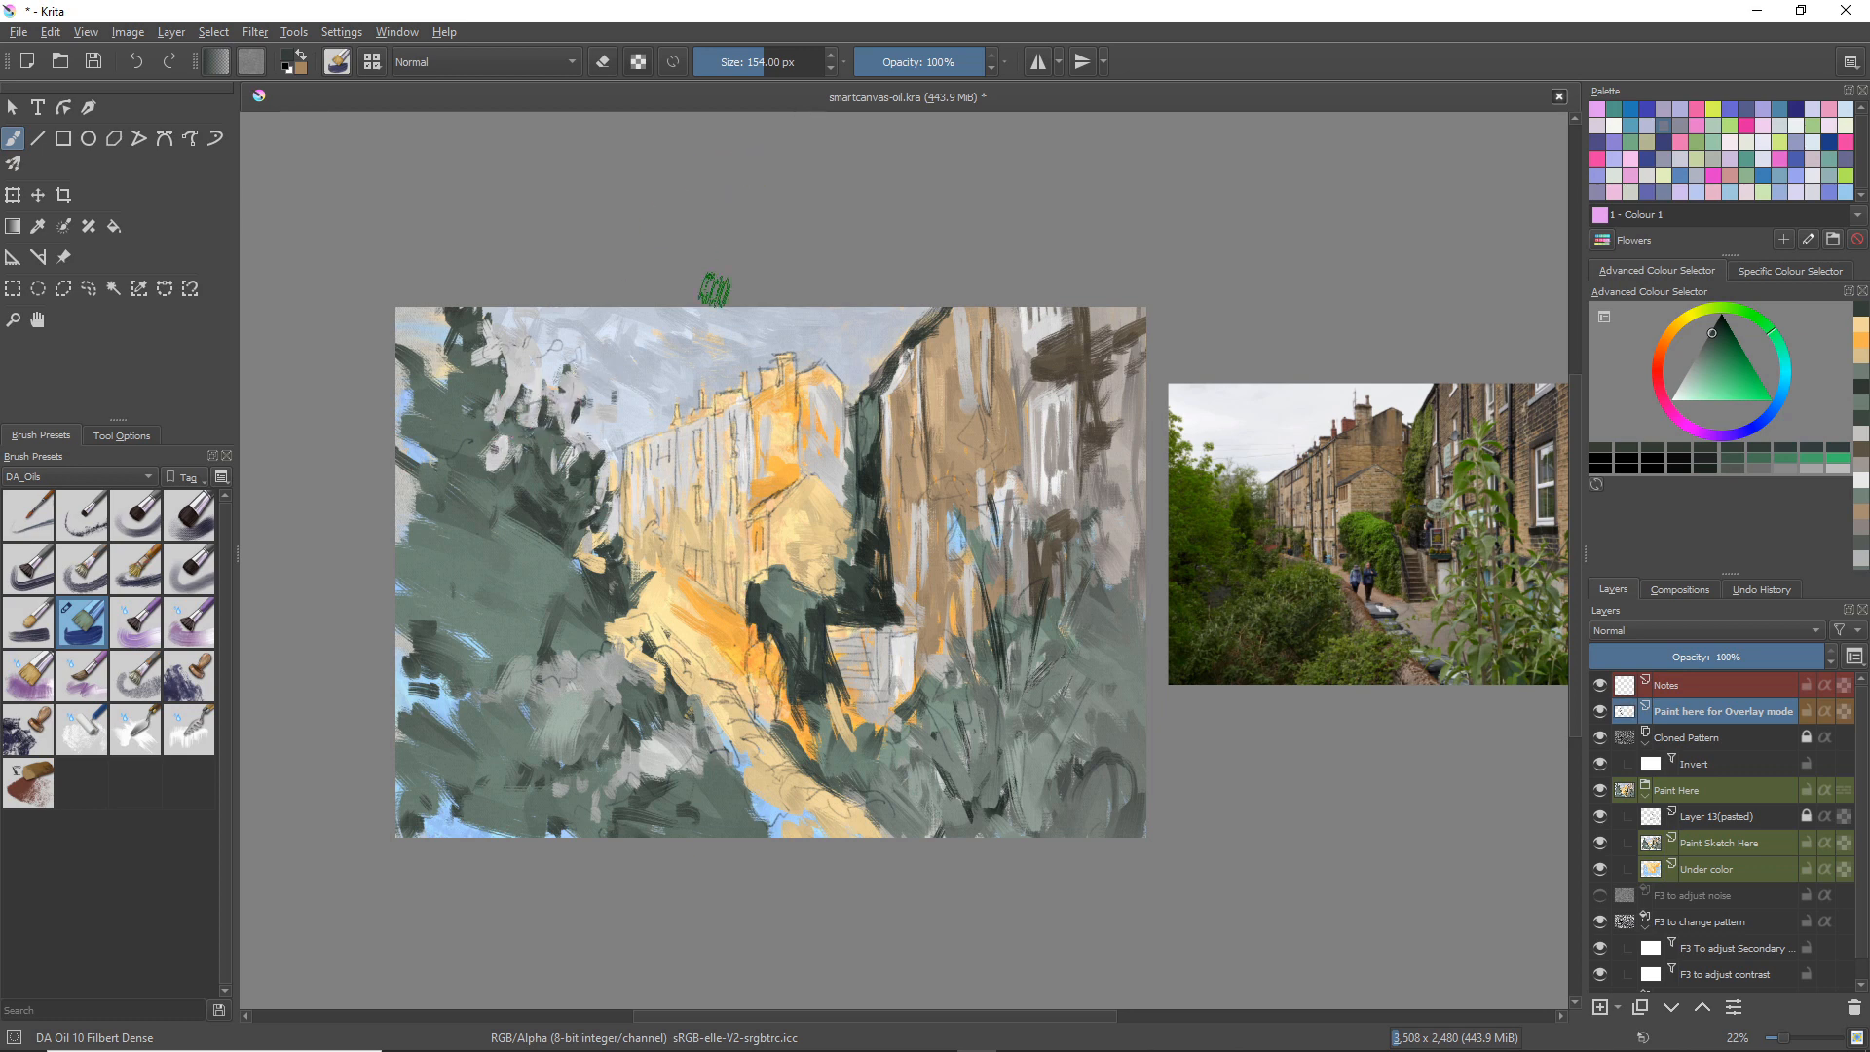
# Step: Sample brown from the brown building, reduce the brush to 78 px and paint windows and wall accents on the terrace
pyautogui.keyDown('ctrl'); pyautogui.click(956, 414); pyautogui.keyUp('ctrl')
pyautogui.keyDown('ctrl'); pyautogui.click(956, 414); pyautogui.keyUp('ctrl')
pyautogui.press('[')
pyautogui.press('[')
pyautogui.press('[')
pyautogui.press('[')
pyautogui.press('[')
pyautogui.press('[')
pyautogui.press('[')
pyautogui.press('[')
pyautogui.press('[')
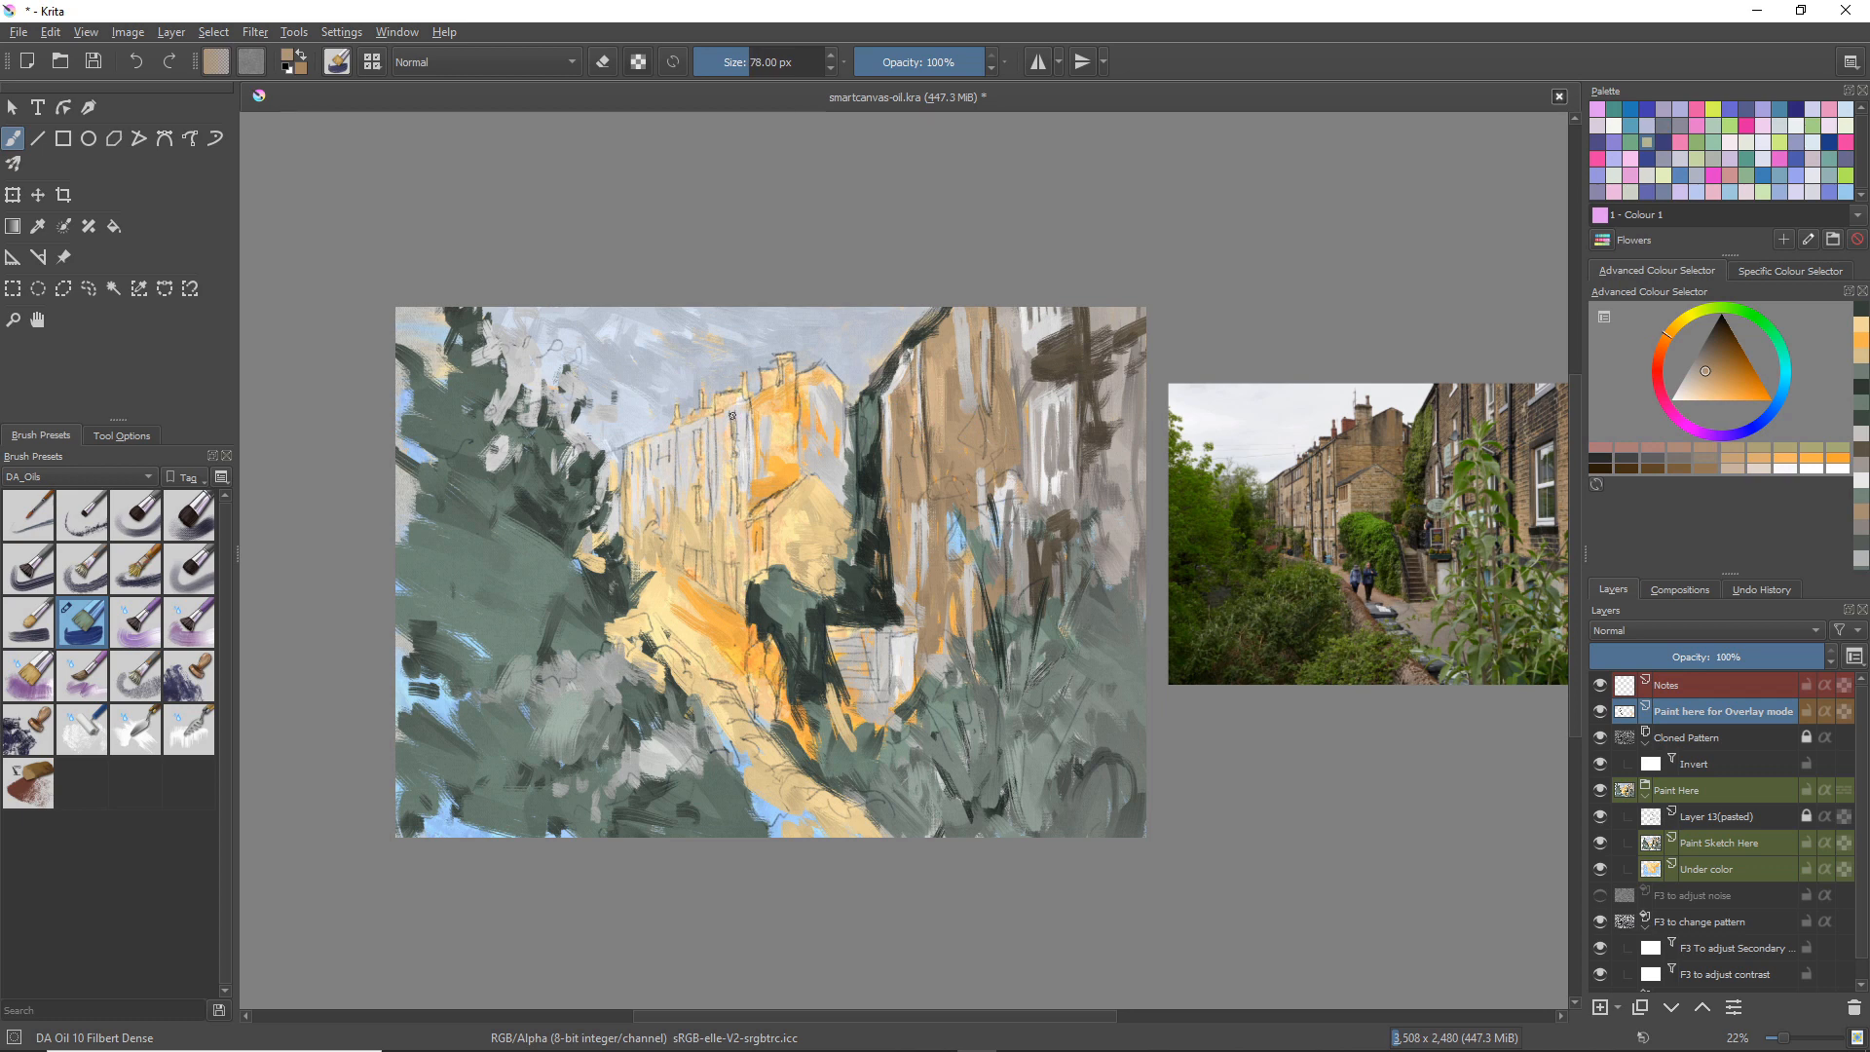
pyautogui.moveTo(734, 448)
pyautogui.mouseDown()
pyautogui.moveTo(733, 417)
pyautogui.moveTo(736, 492)
pyautogui.mouseUp()
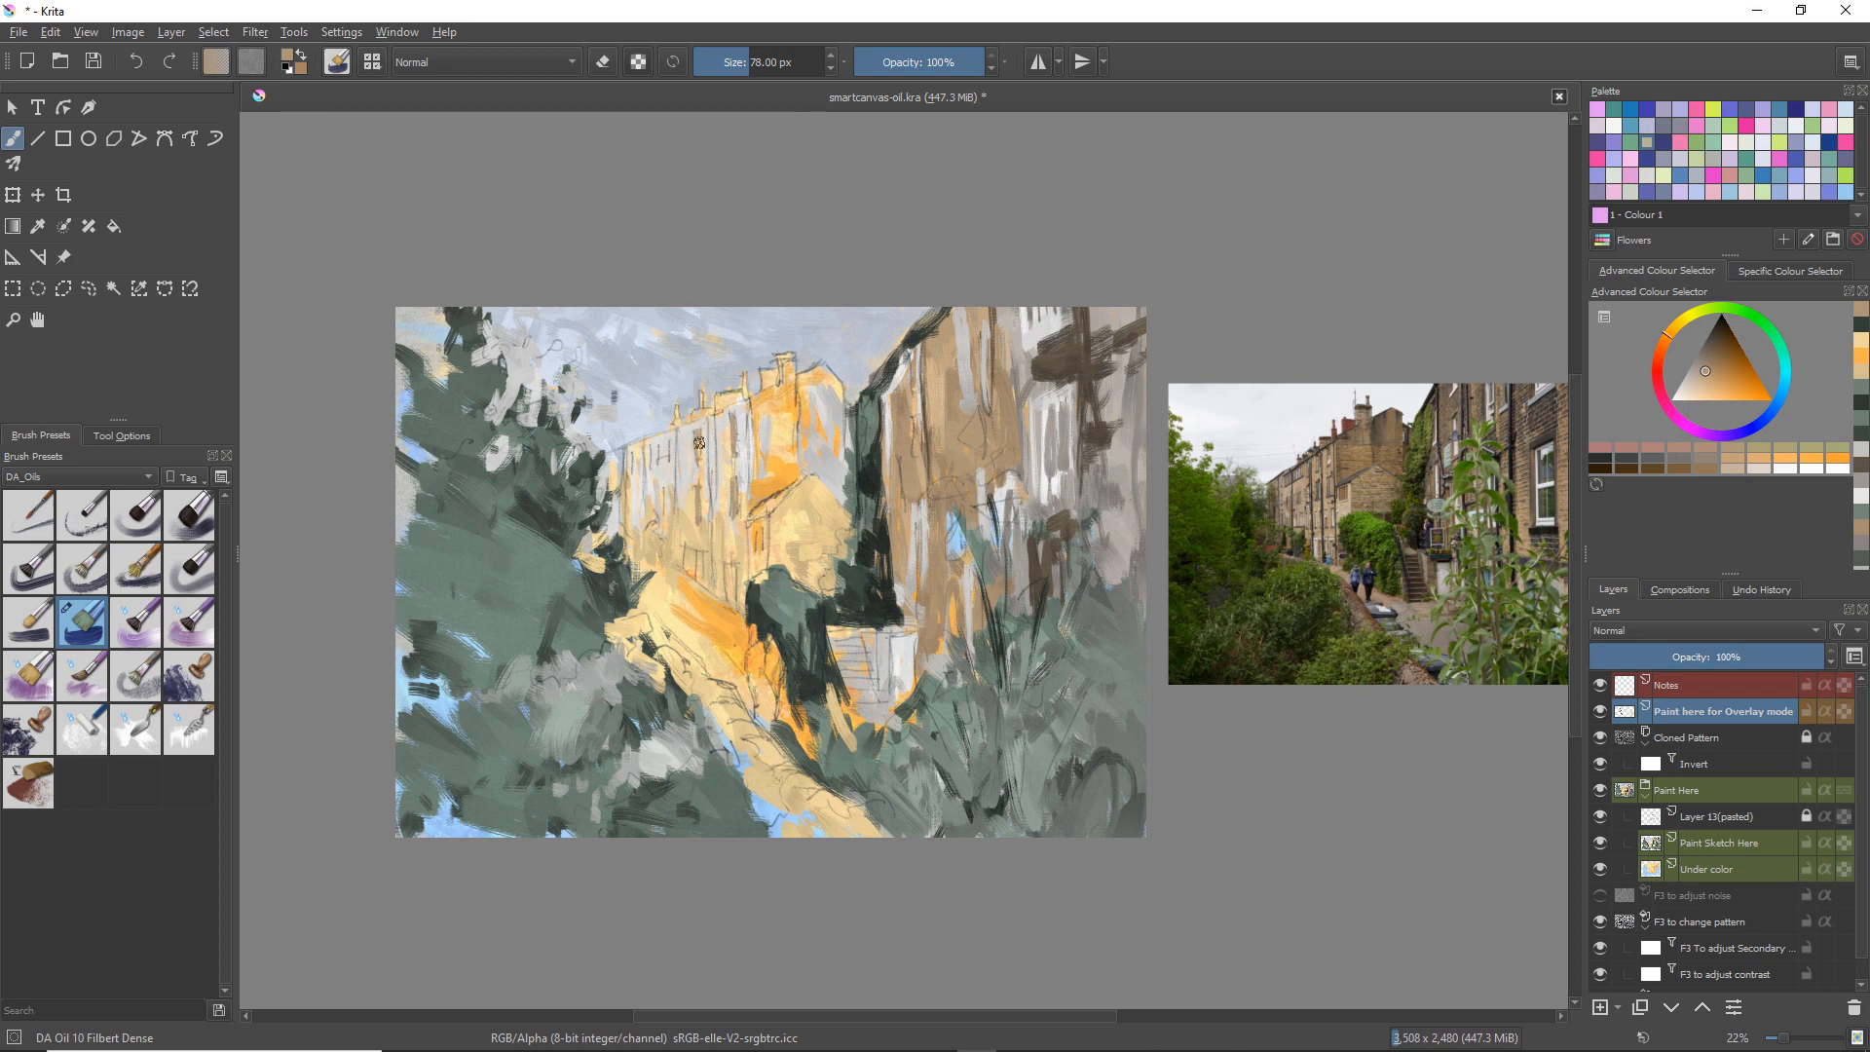
pyautogui.moveTo(663, 441); pyautogui.dragTo(660, 457)
pyautogui.moveTo(707, 551); pyautogui.dragTo(710, 572)
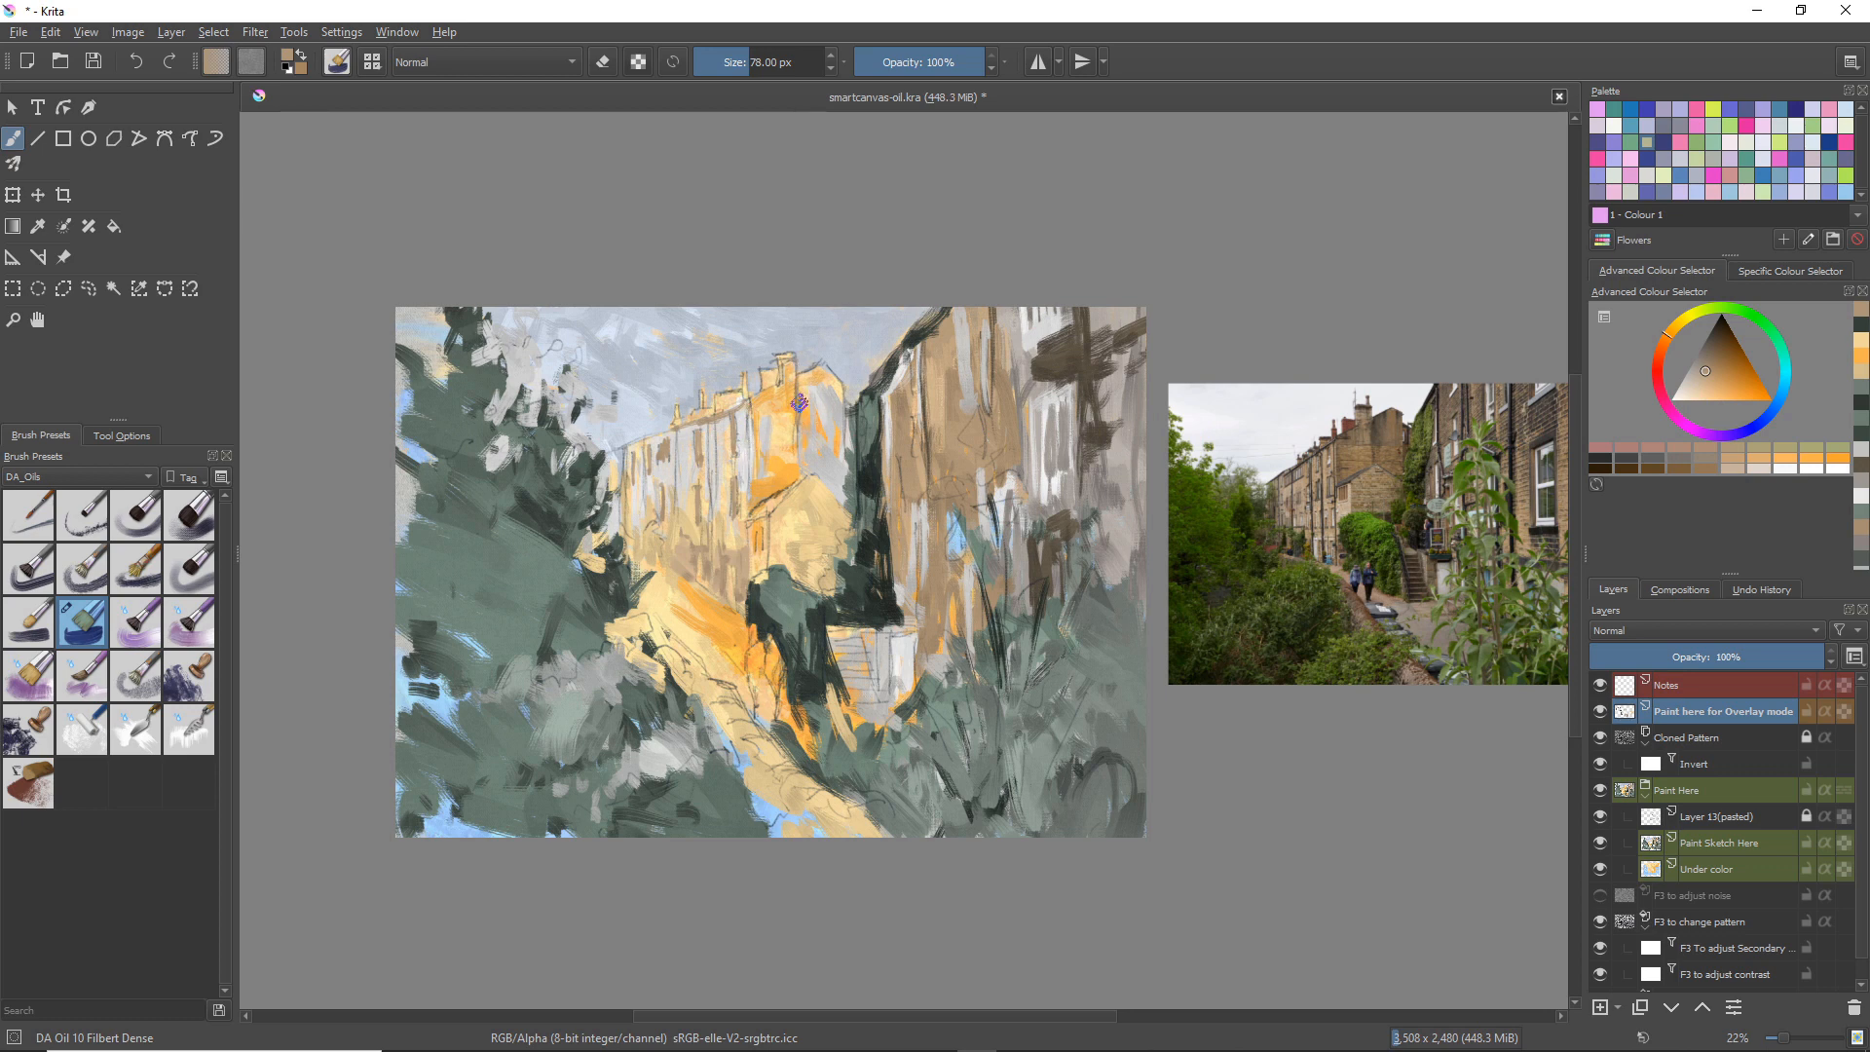
# Step: Refine the terrace's end wall, pick light beige and light peach tones and paint the small house's front wall
pyautogui.moveTo(810, 378); pyautogui.dragTo(810, 436)
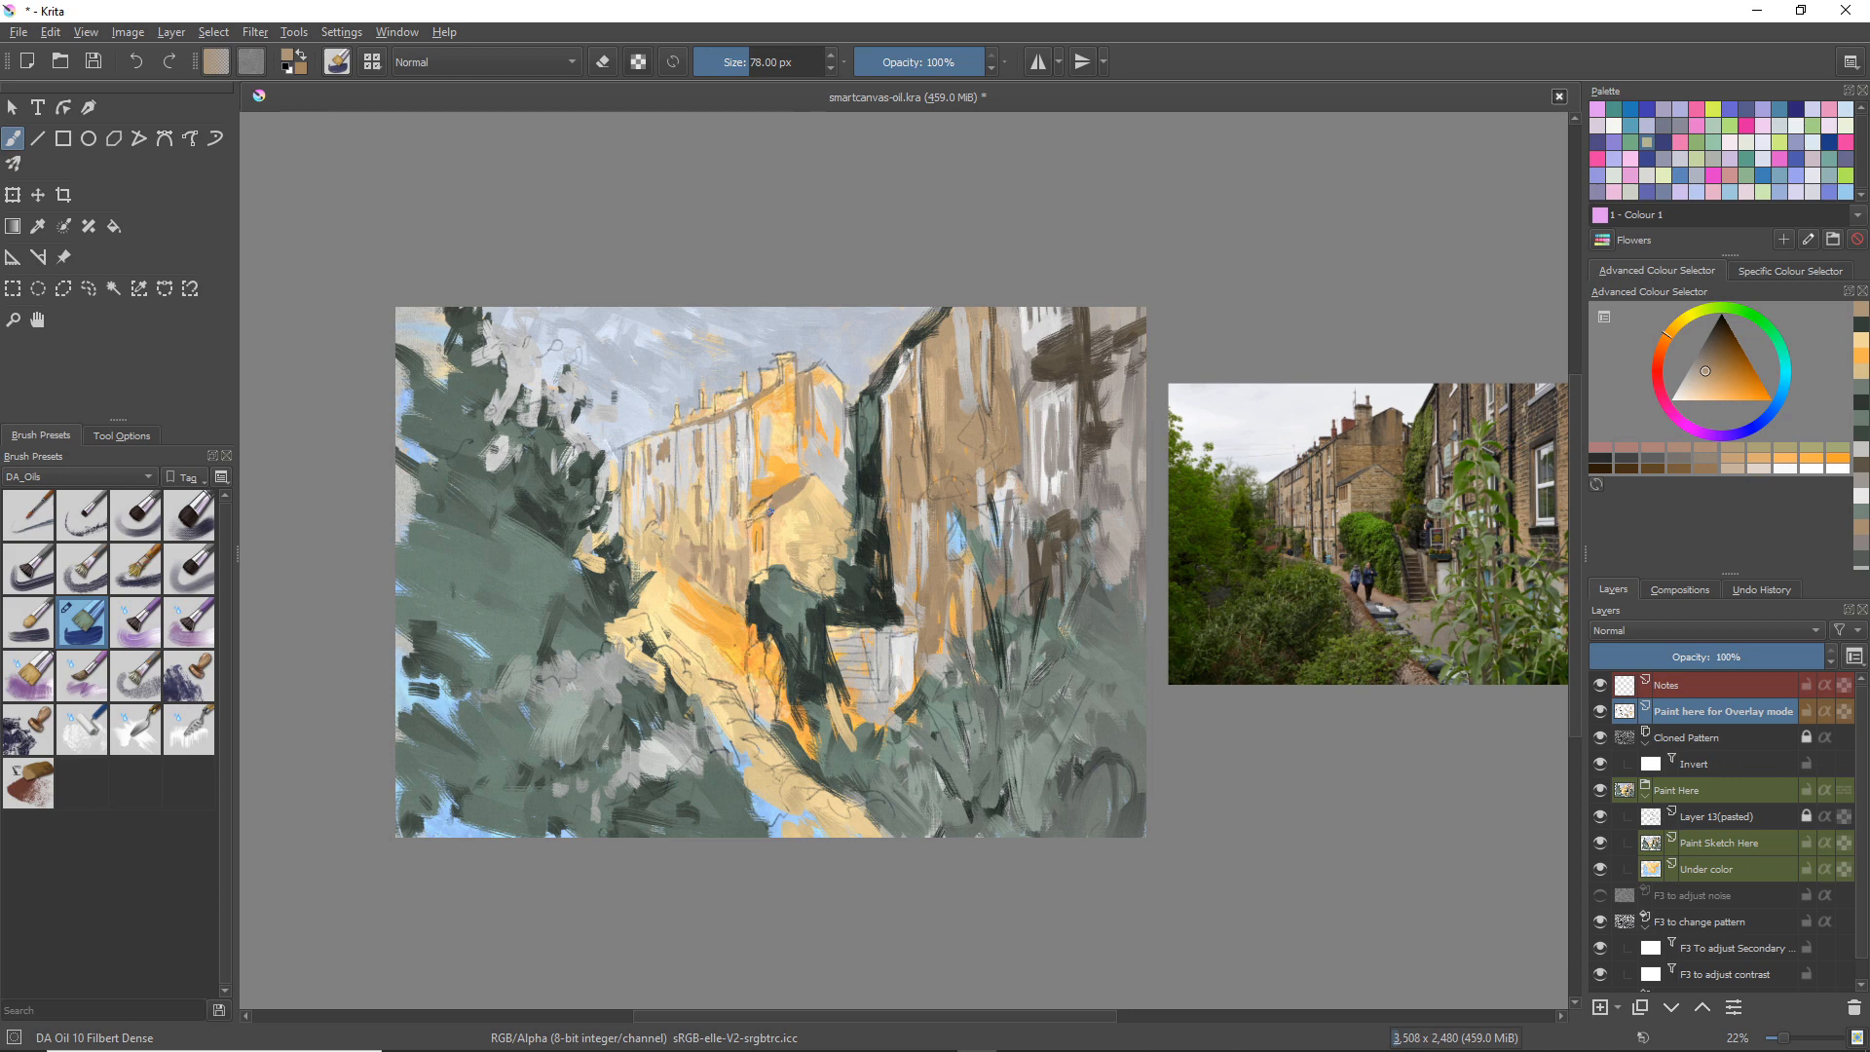
pyautogui.click(1683, 386)
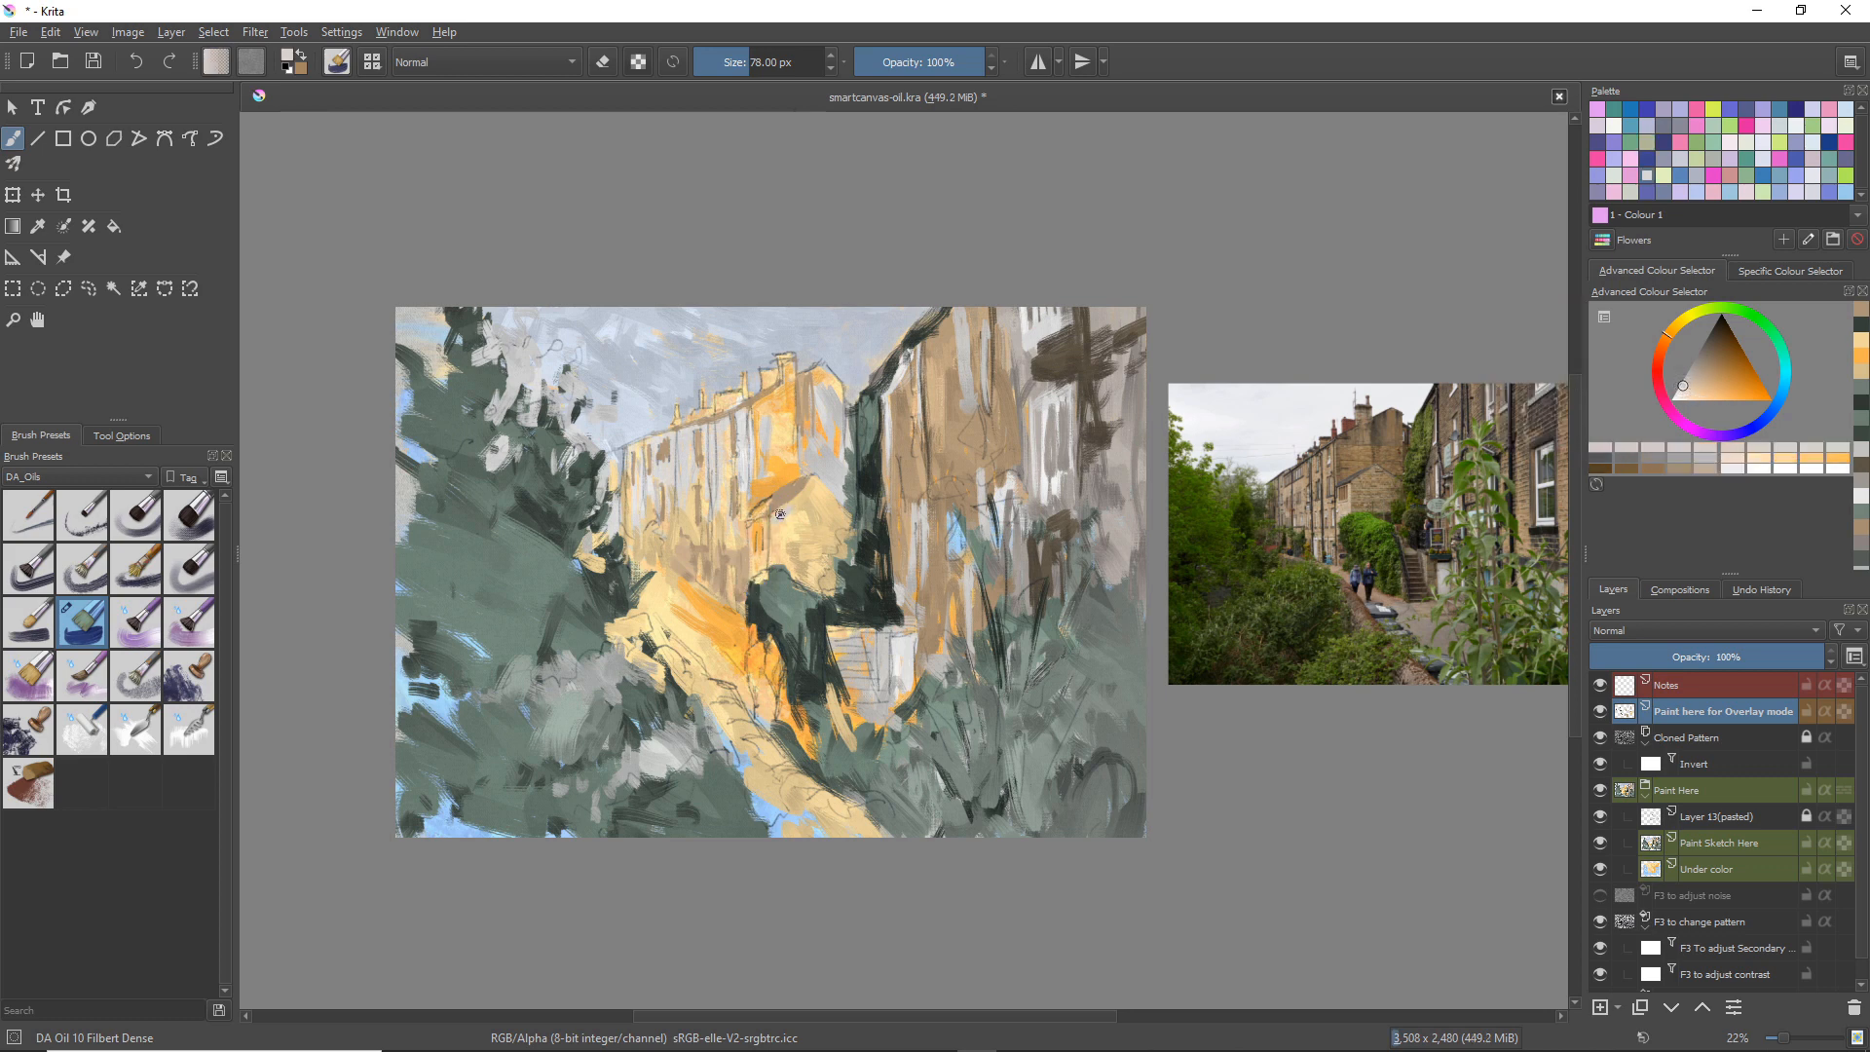
pyautogui.moveTo(773, 547); pyautogui.dragTo(792, 508)
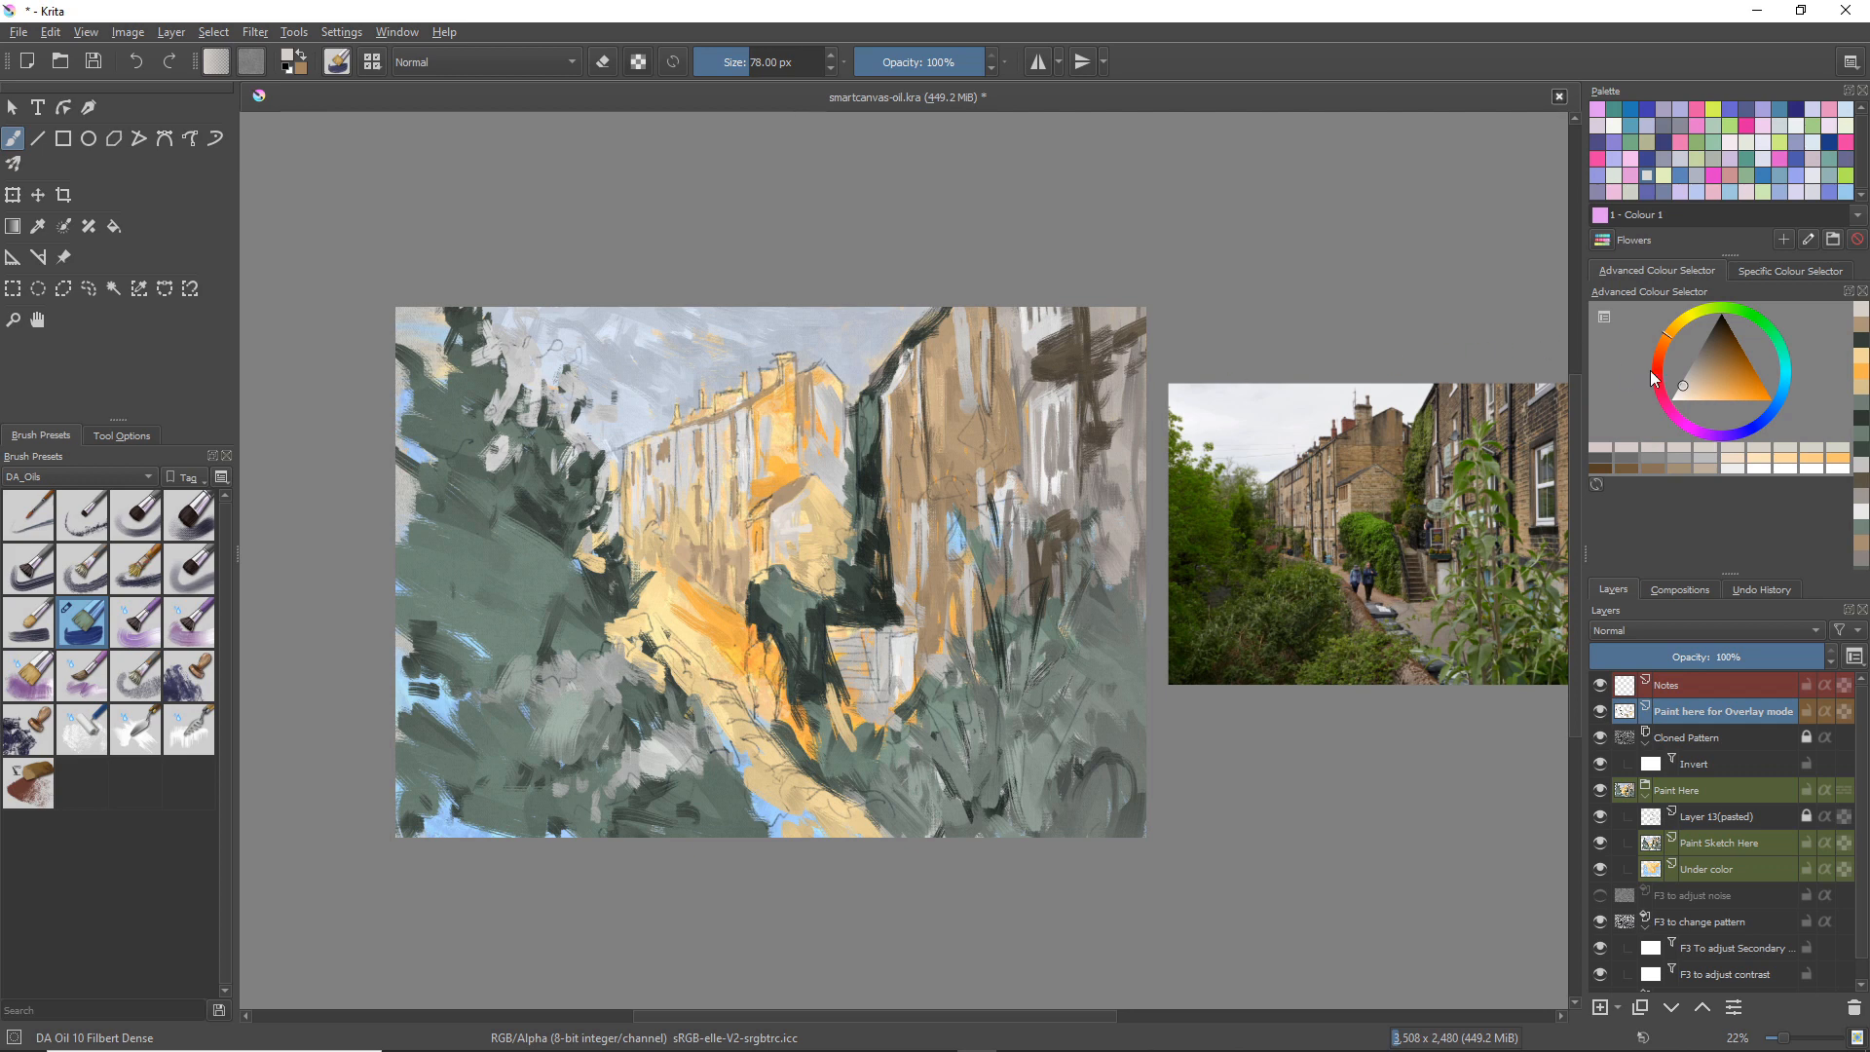
pyautogui.click(1690, 394)
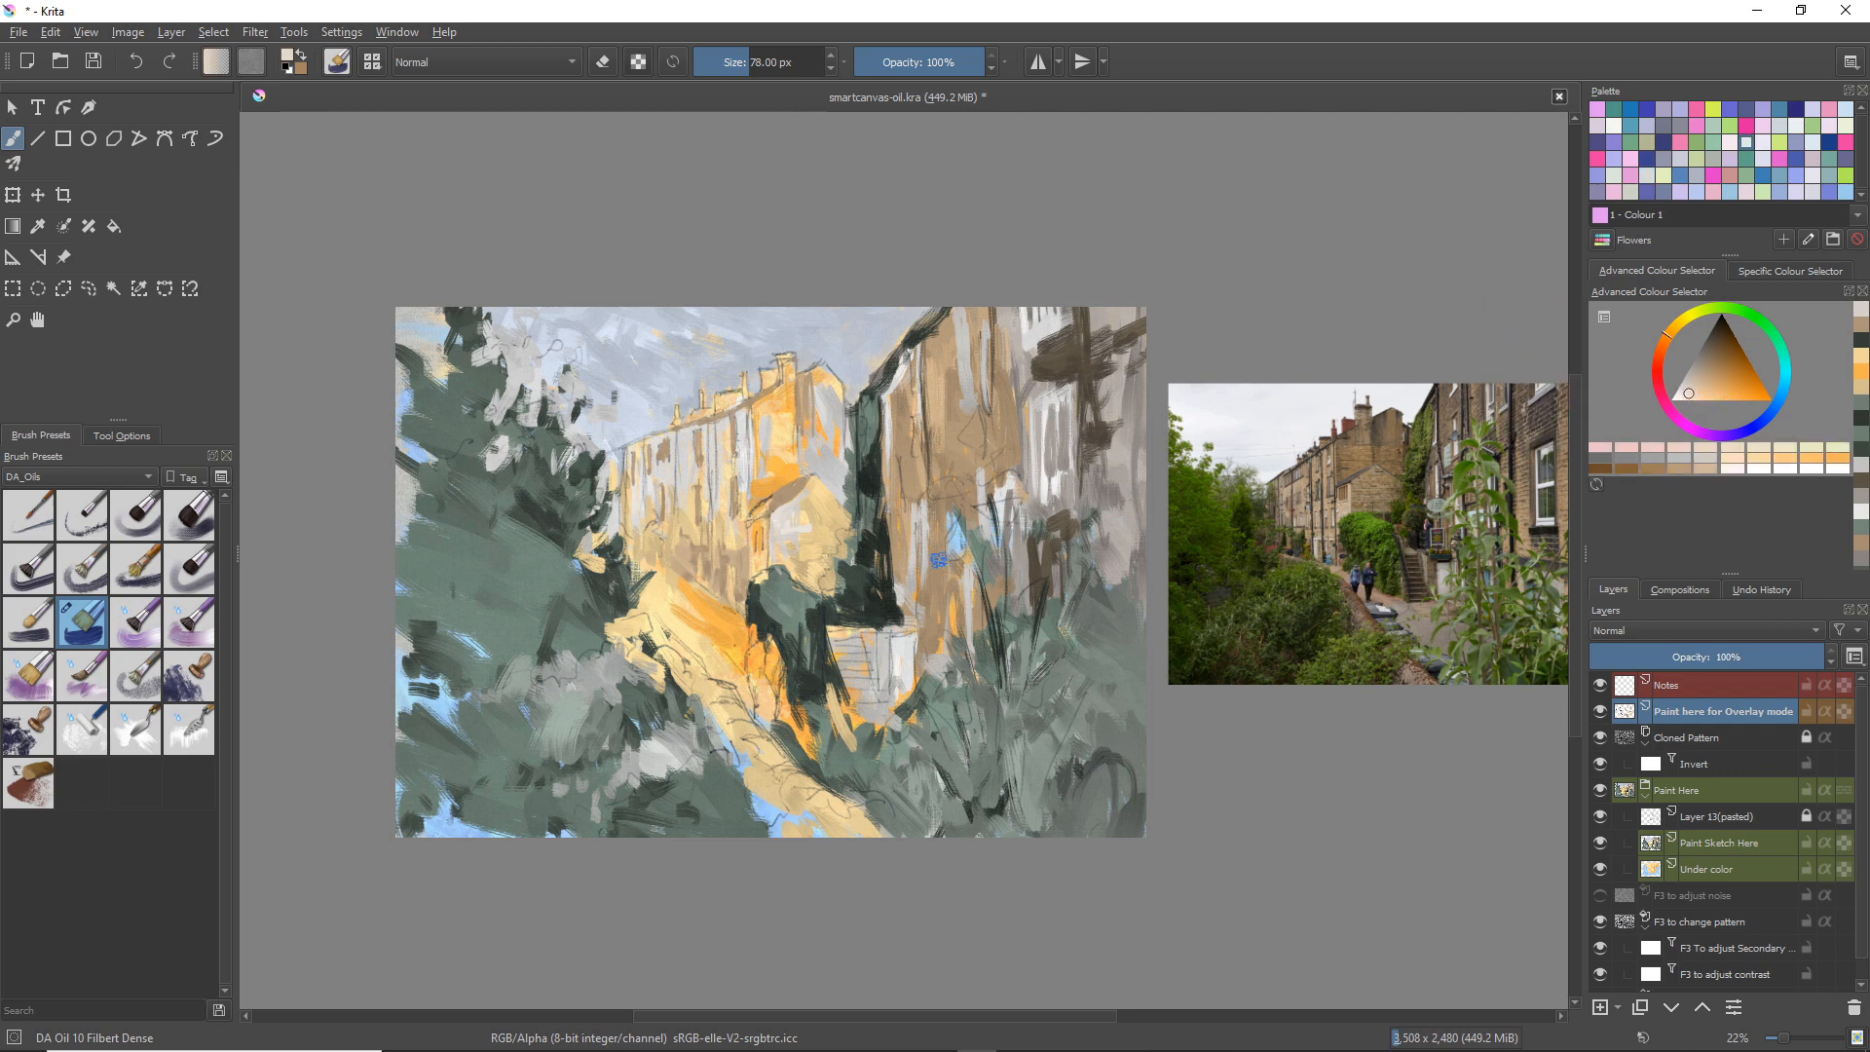
pyautogui.moveTo(780, 526); pyautogui.dragTo(778, 518)
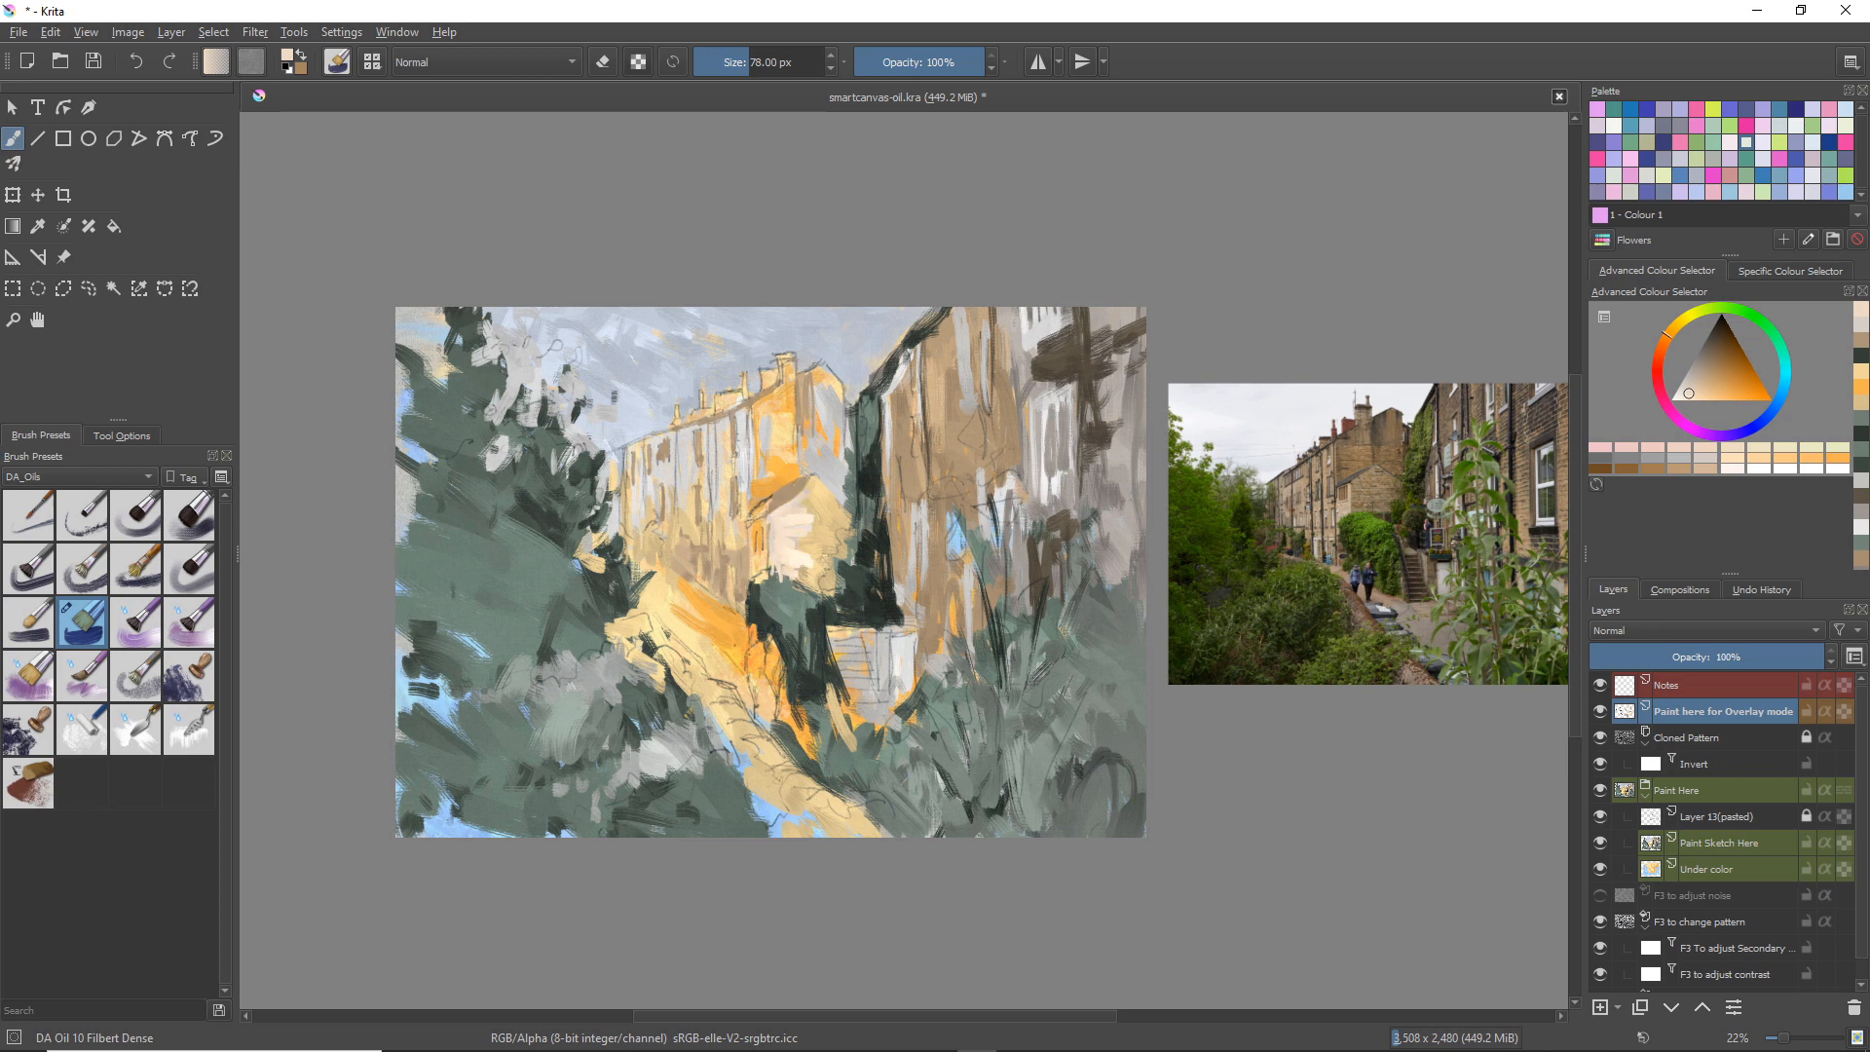
# Step: Sample cream from the small house, pick a muted grey-brown and paint shading strokes on the house's side wall
pyautogui.press('ctrl')
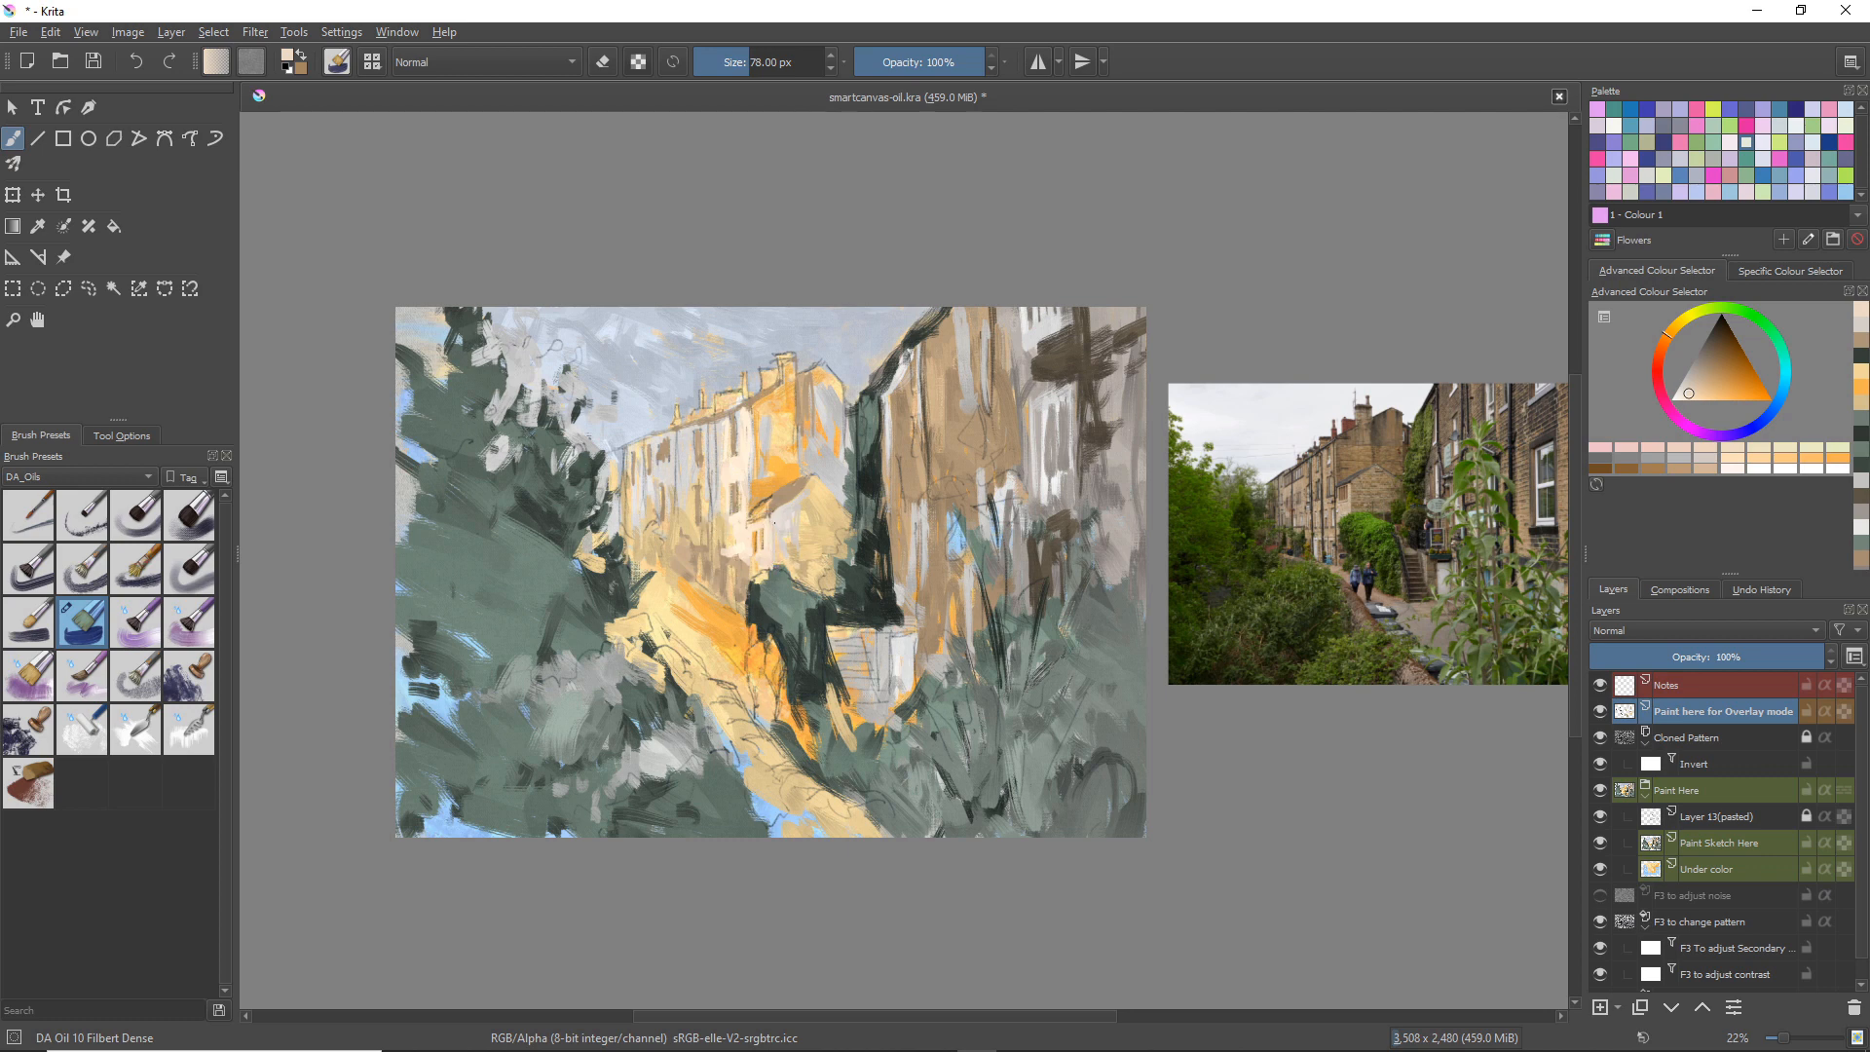
pyautogui.keyDown('ctrl'); pyautogui.click(794, 612); pyautogui.keyUp('ctrl')
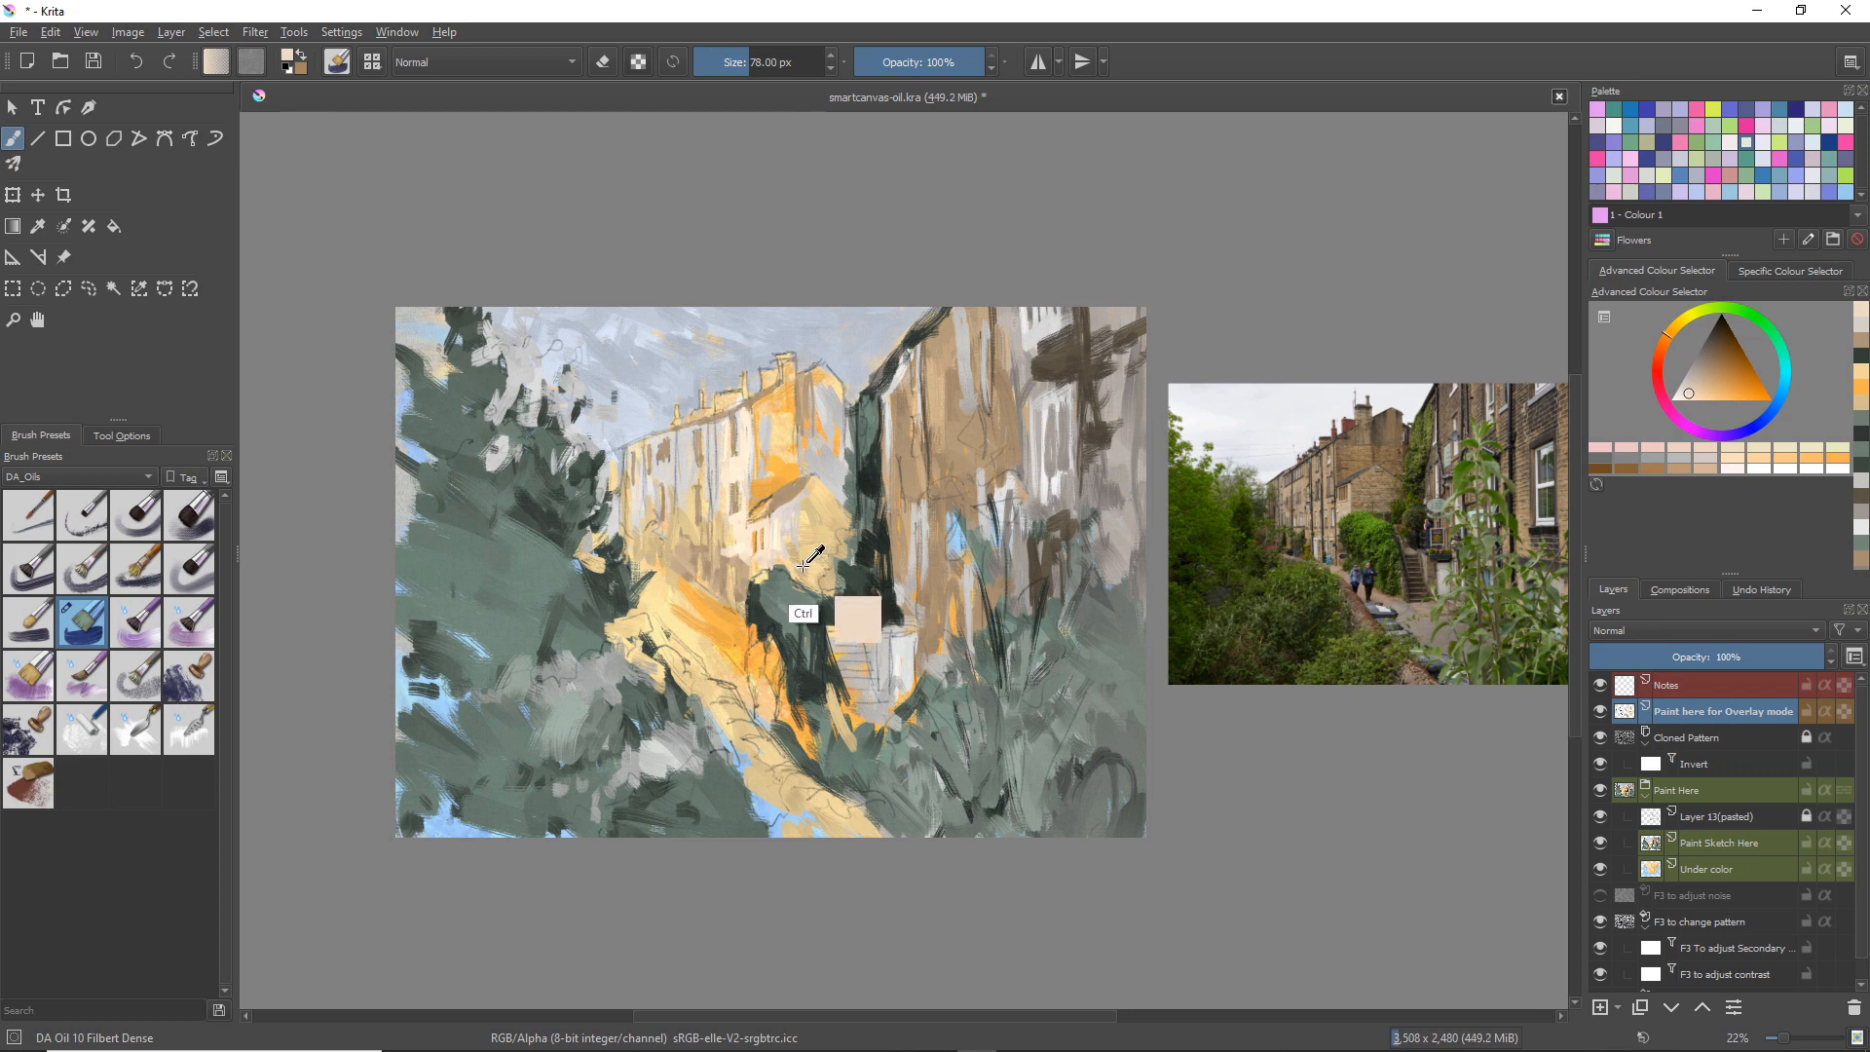
pyautogui.keyDown('ctrl'); pyautogui.click(789, 542); pyautogui.keyUp('ctrl')
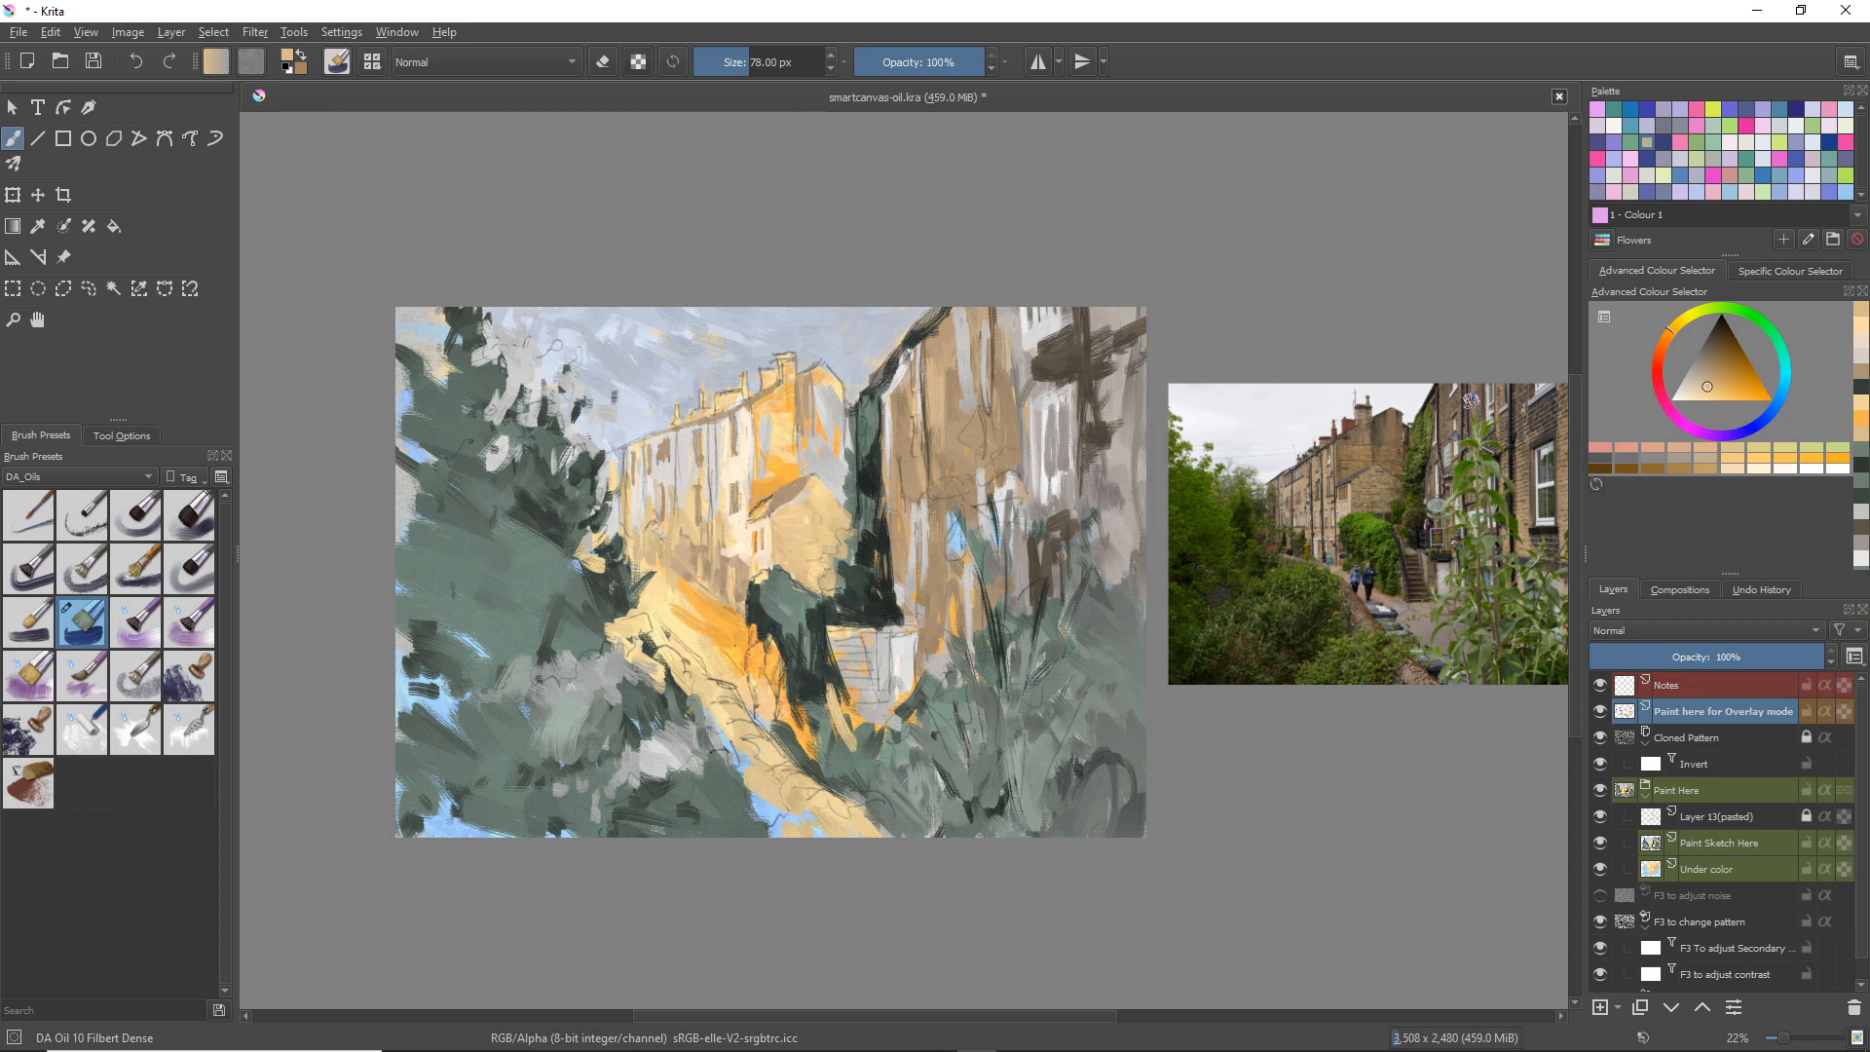
pyautogui.click(1701, 363)
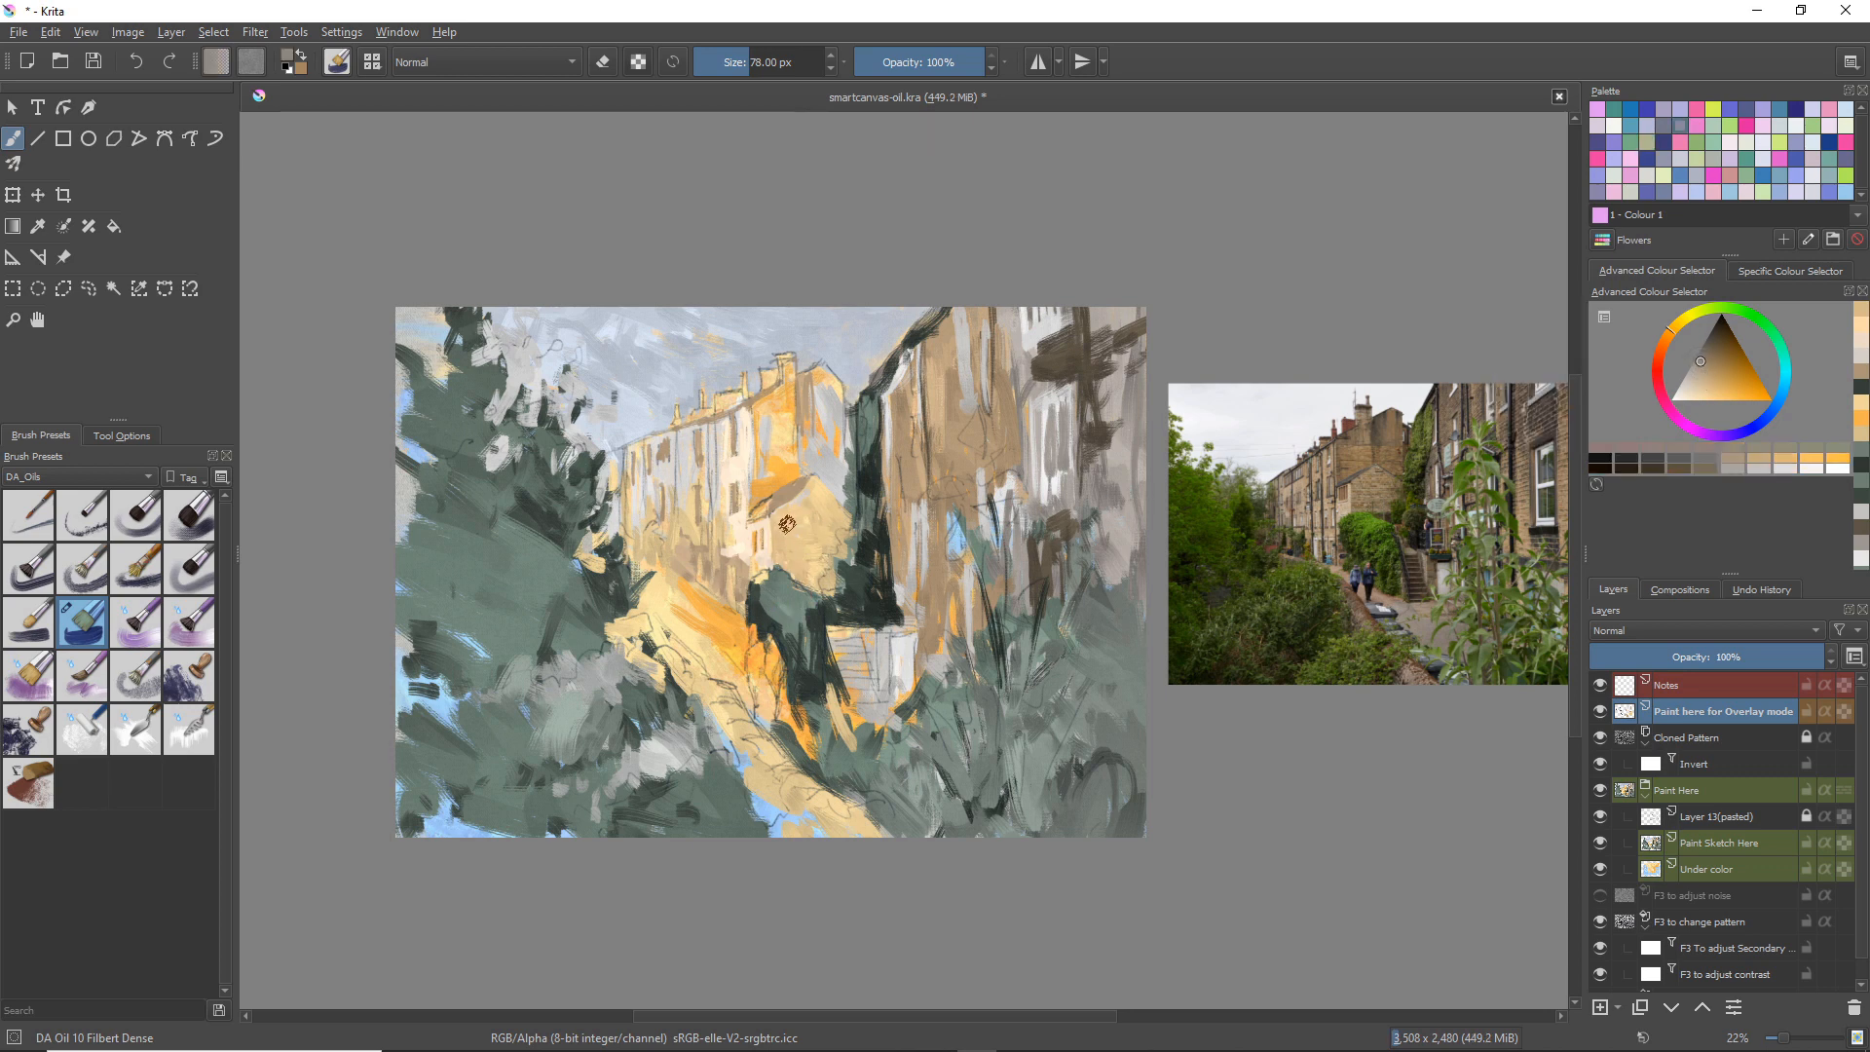
pyautogui.moveTo(786, 525); pyautogui.dragTo(773, 523)
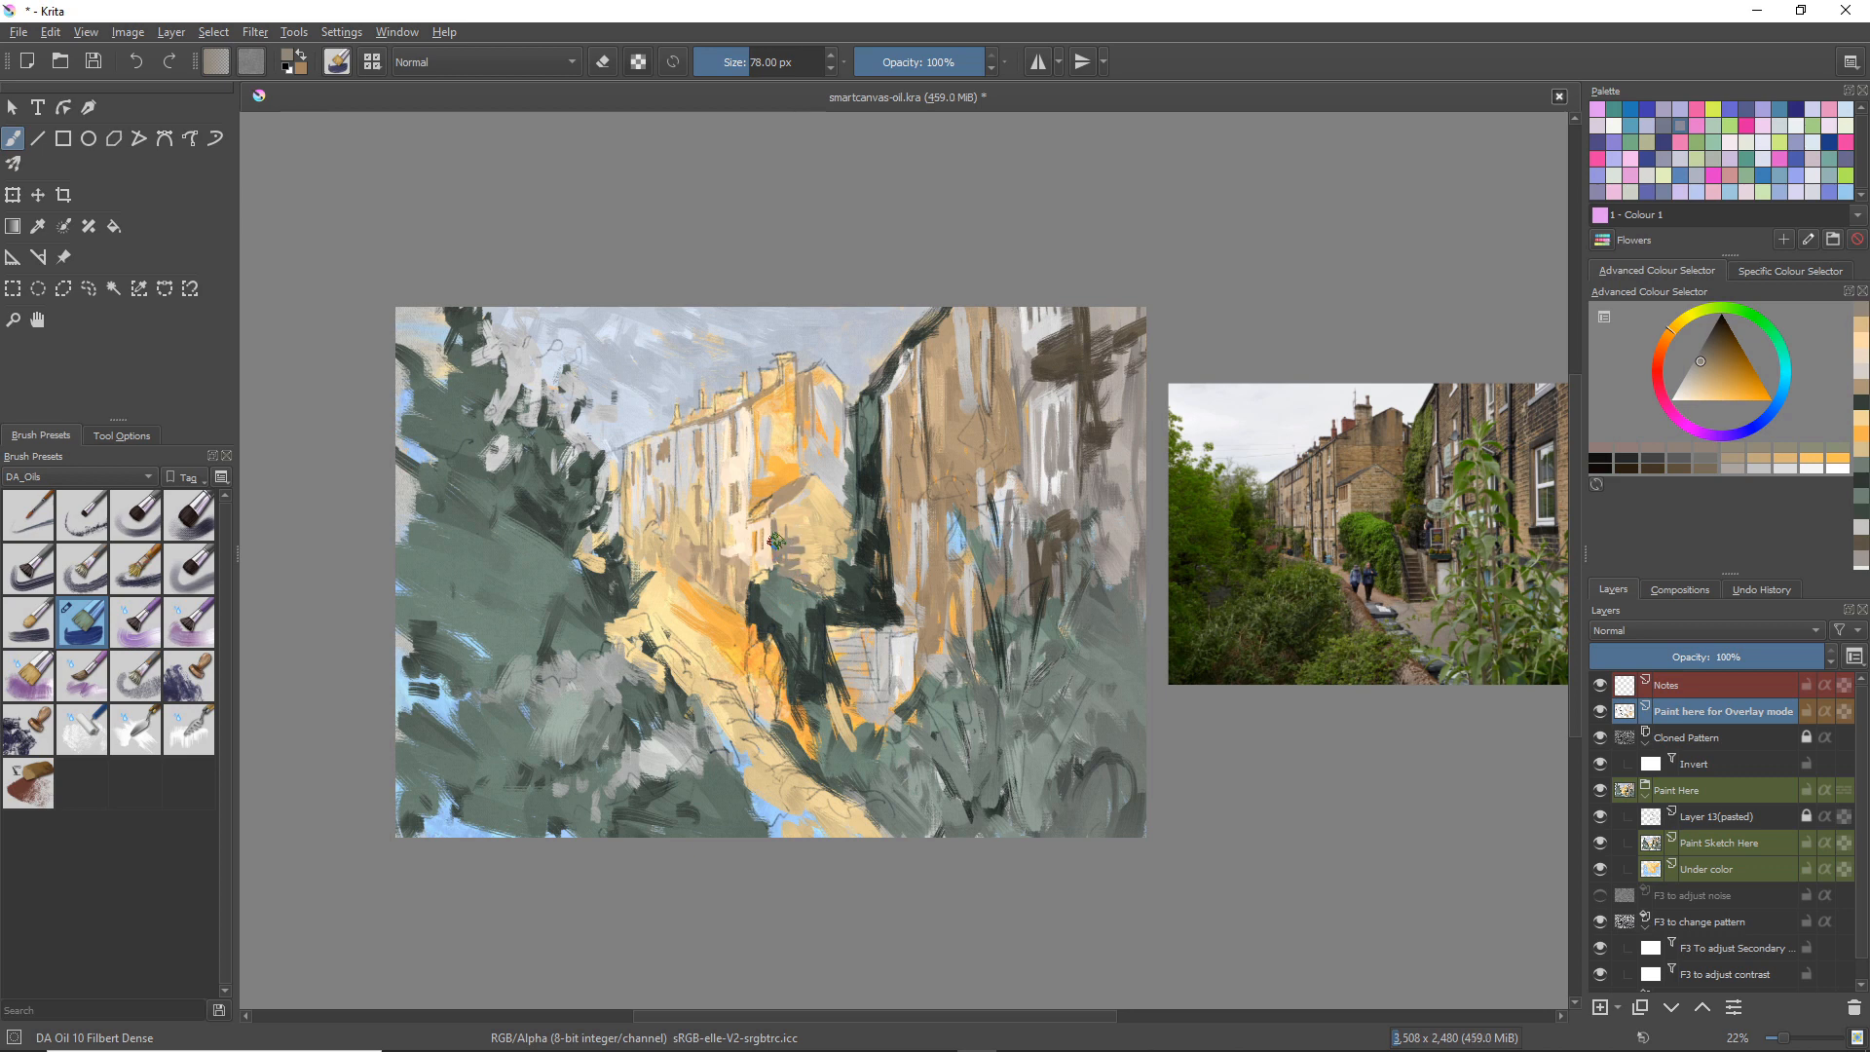
pyautogui.moveTo(816, 524); pyautogui.dragTo(787, 528)
# Step: Paint thin vertical grey-brown strokes down the terrace's long facade to divide the houses
pyautogui.moveTo(717, 416); pyautogui.dragTo(714, 516)
pyautogui.moveTo(710, 430); pyautogui.dragTo(715, 542)
pyautogui.moveTo(678, 429); pyautogui.dragTo(681, 544)
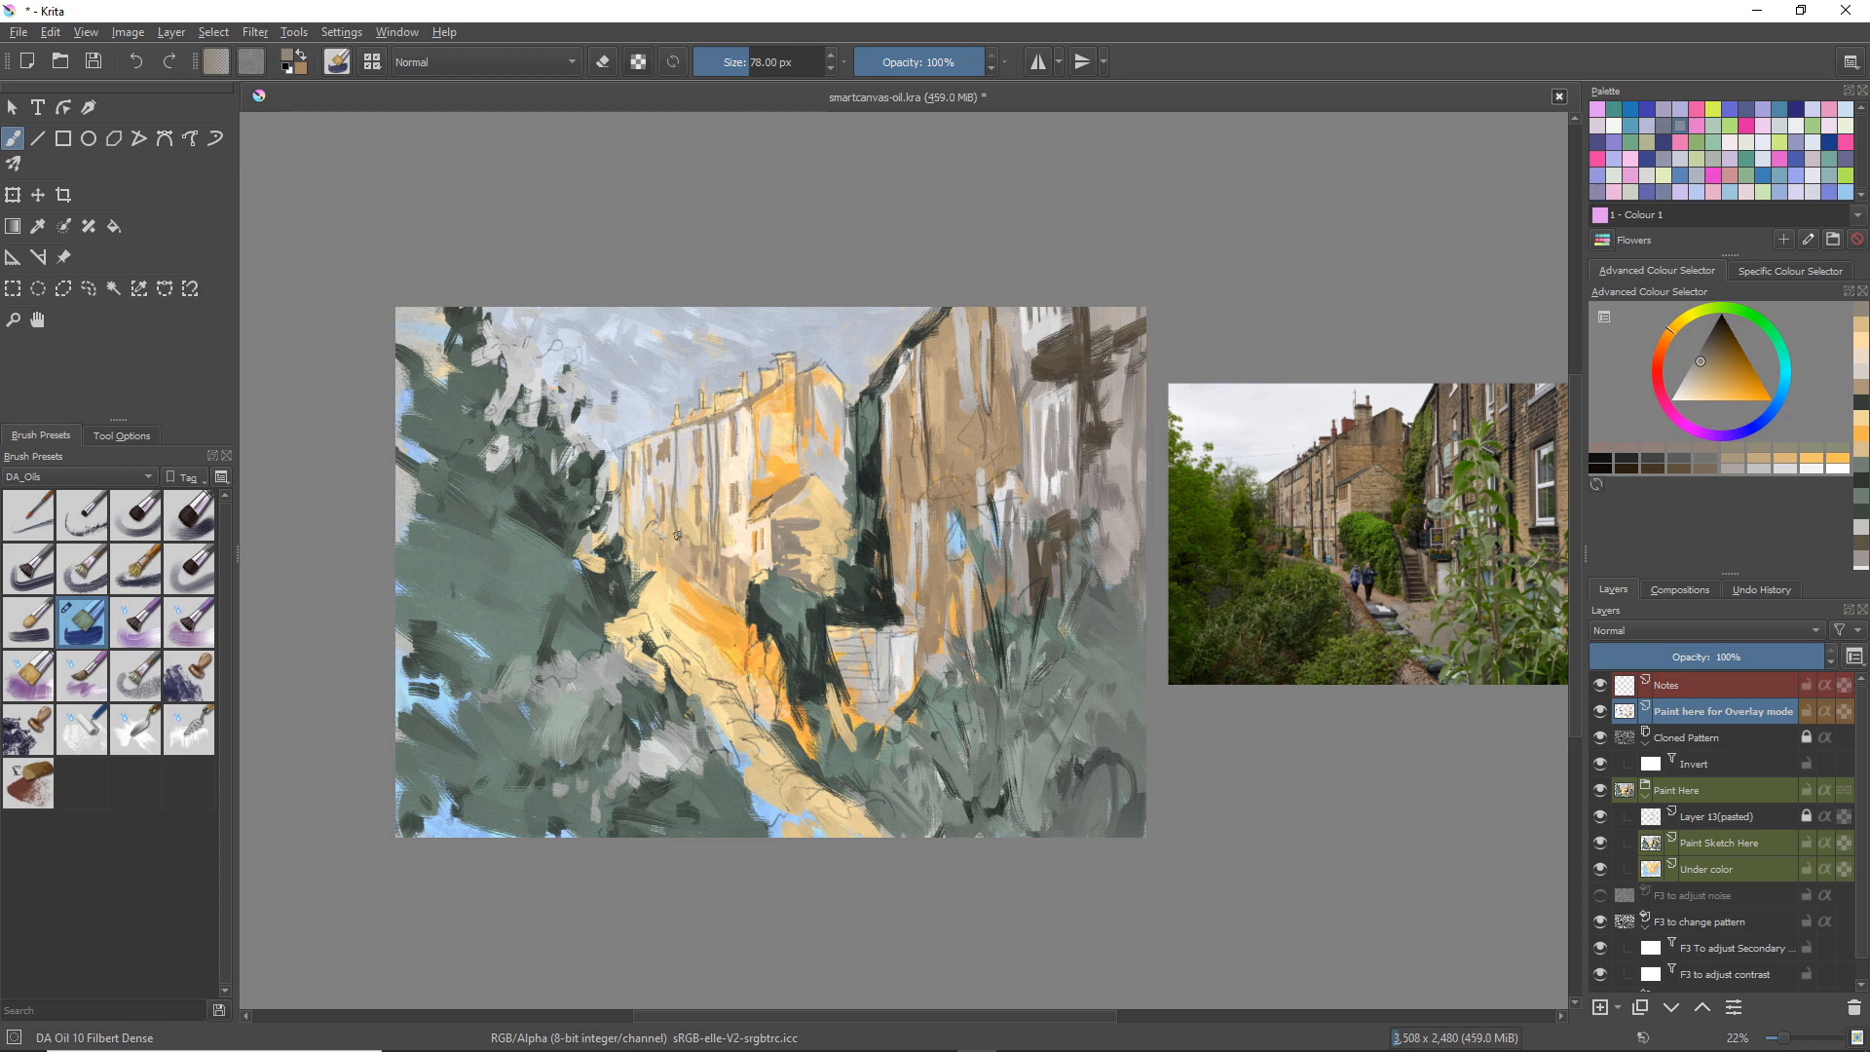
pyautogui.moveTo(642, 434); pyautogui.dragTo(640, 531)
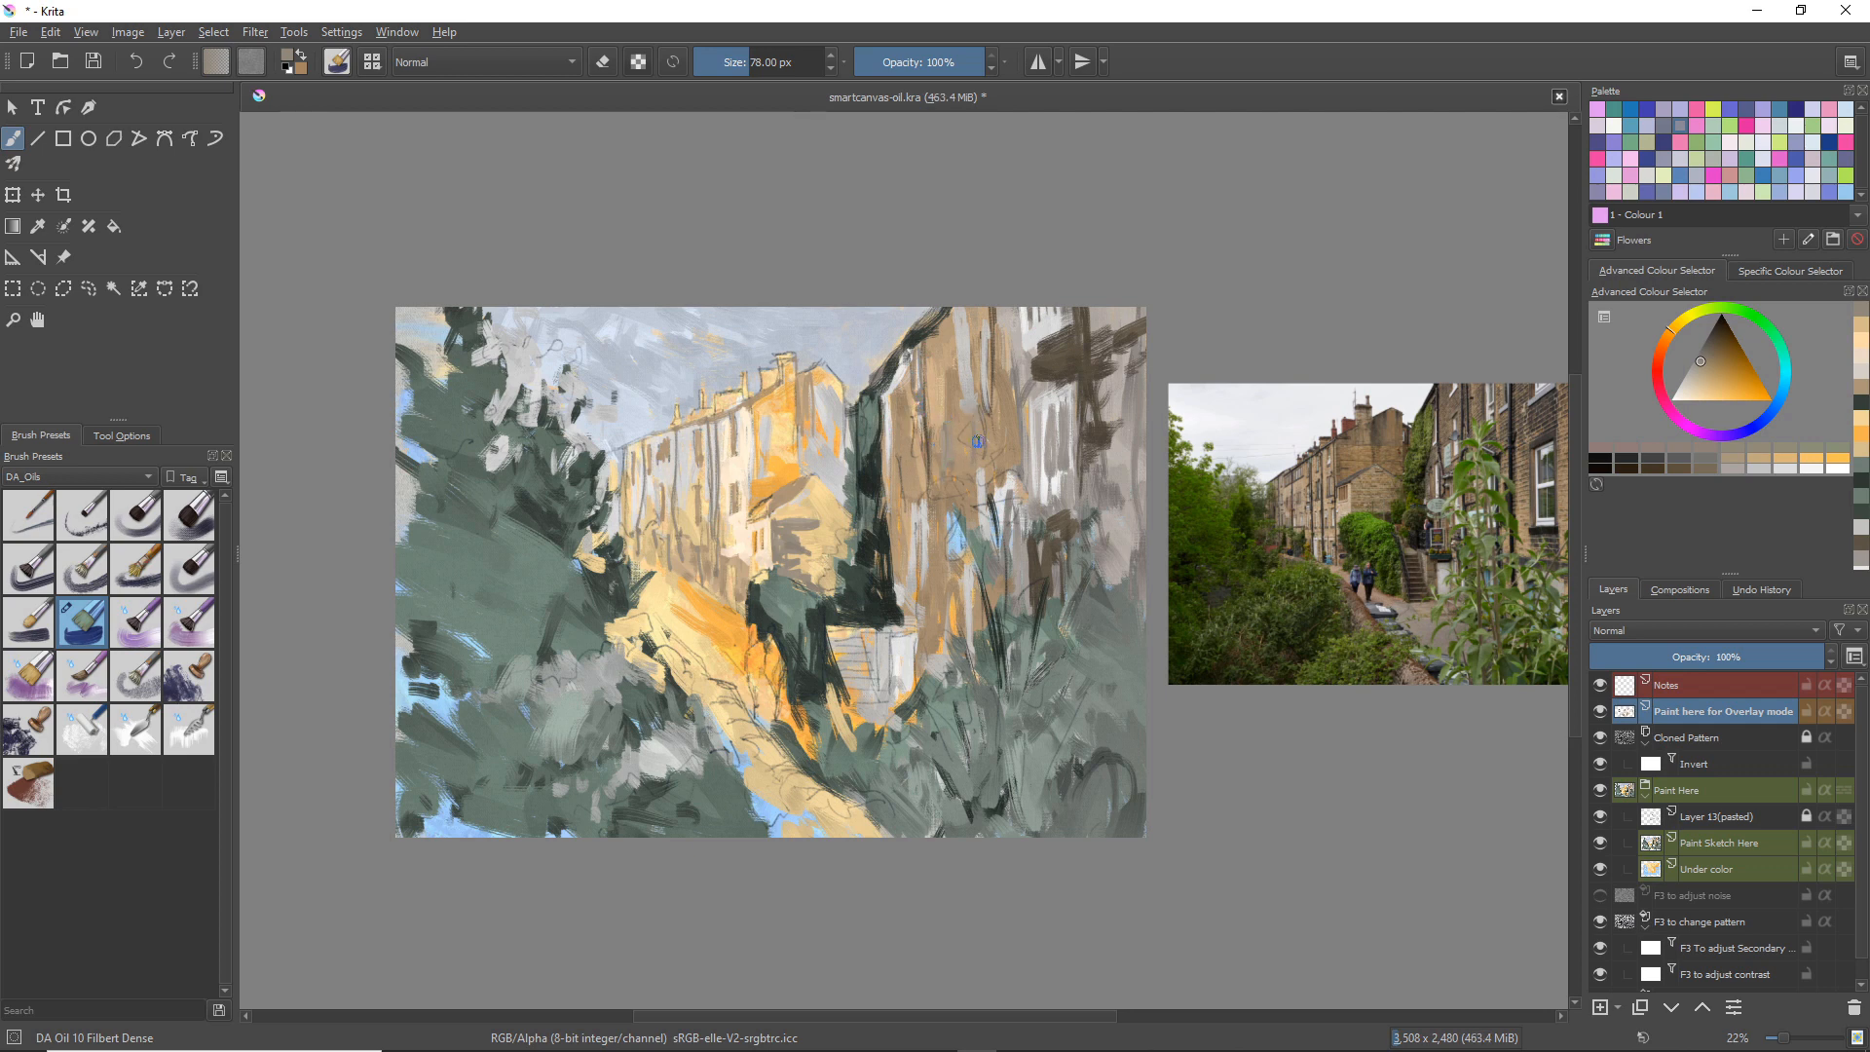
# Step: Hide "Layer 13(pasted)" and add grey-brown strokes along the terrace roofline and its end chimney
pyautogui.rightClick(984, 459)
pyautogui.click(771, 328)
pyautogui.click(1599, 815)
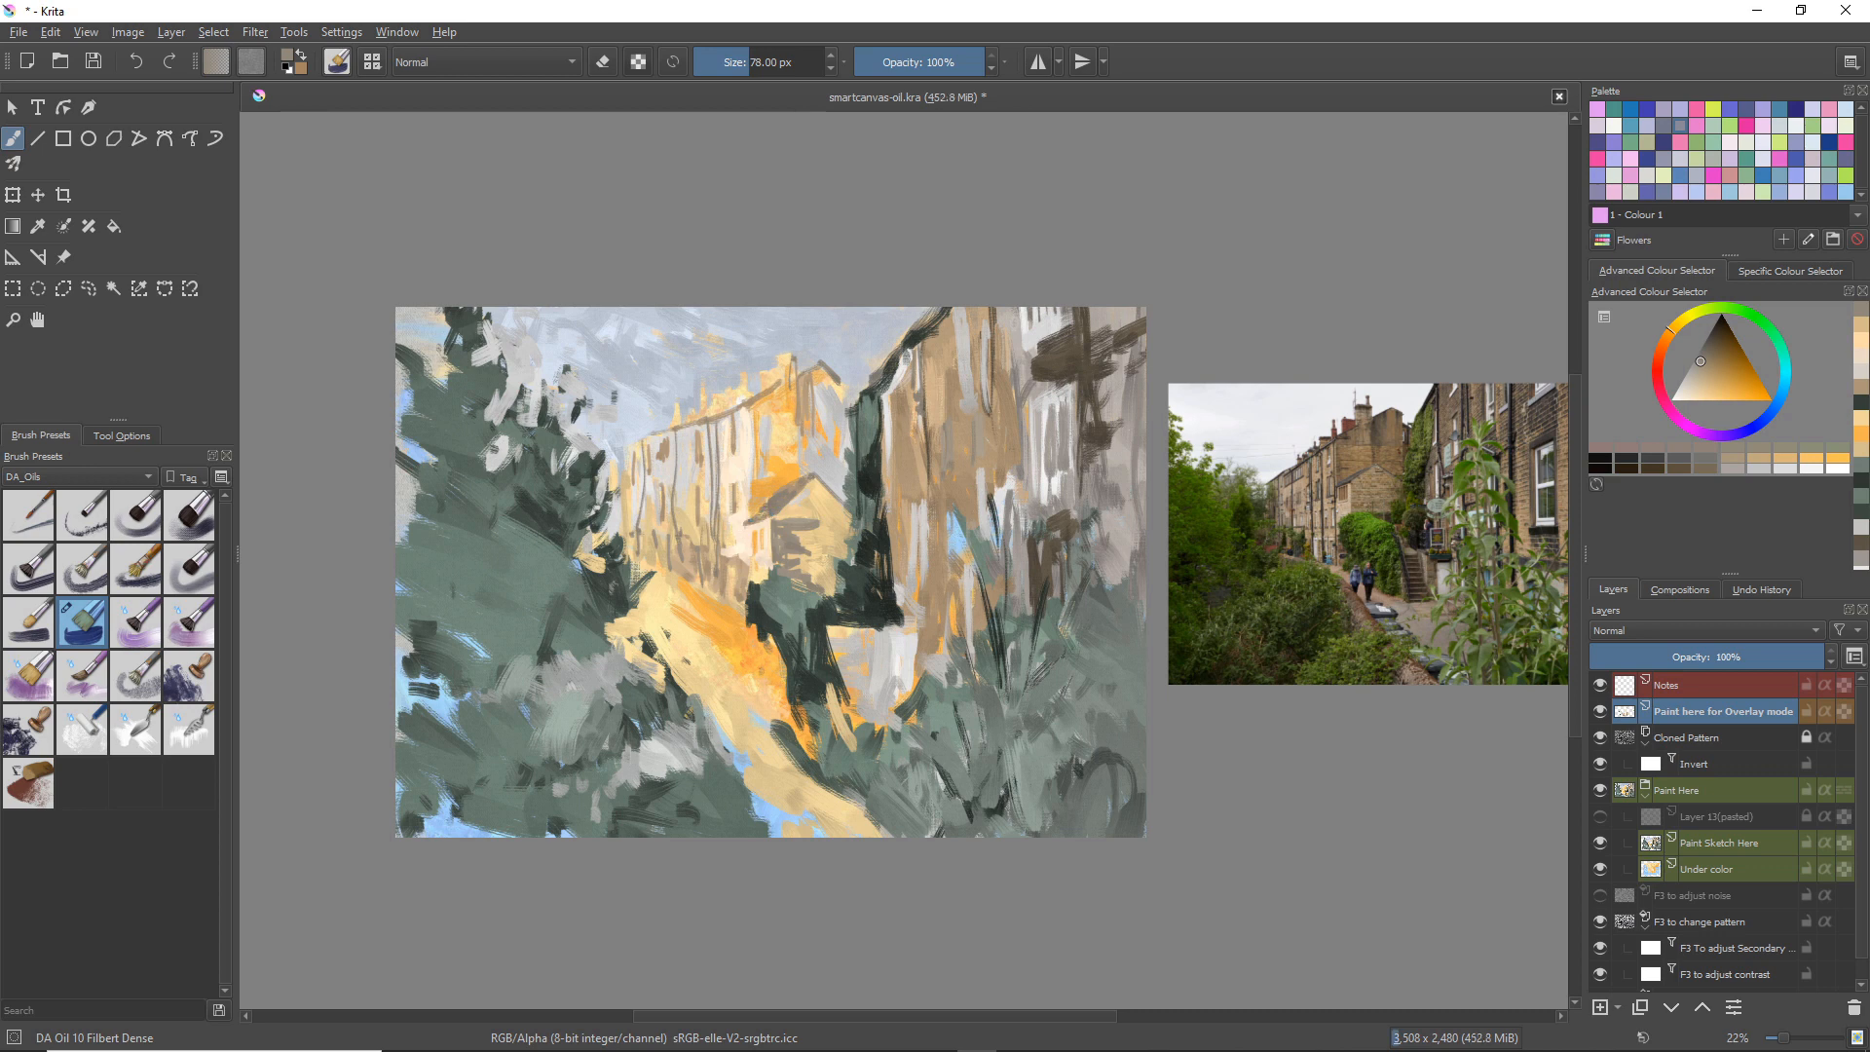
pyautogui.moveTo(688, 600); pyautogui.dragTo(802, 559)
pyautogui.moveTo(725, 636); pyautogui.dragTo(774, 678)
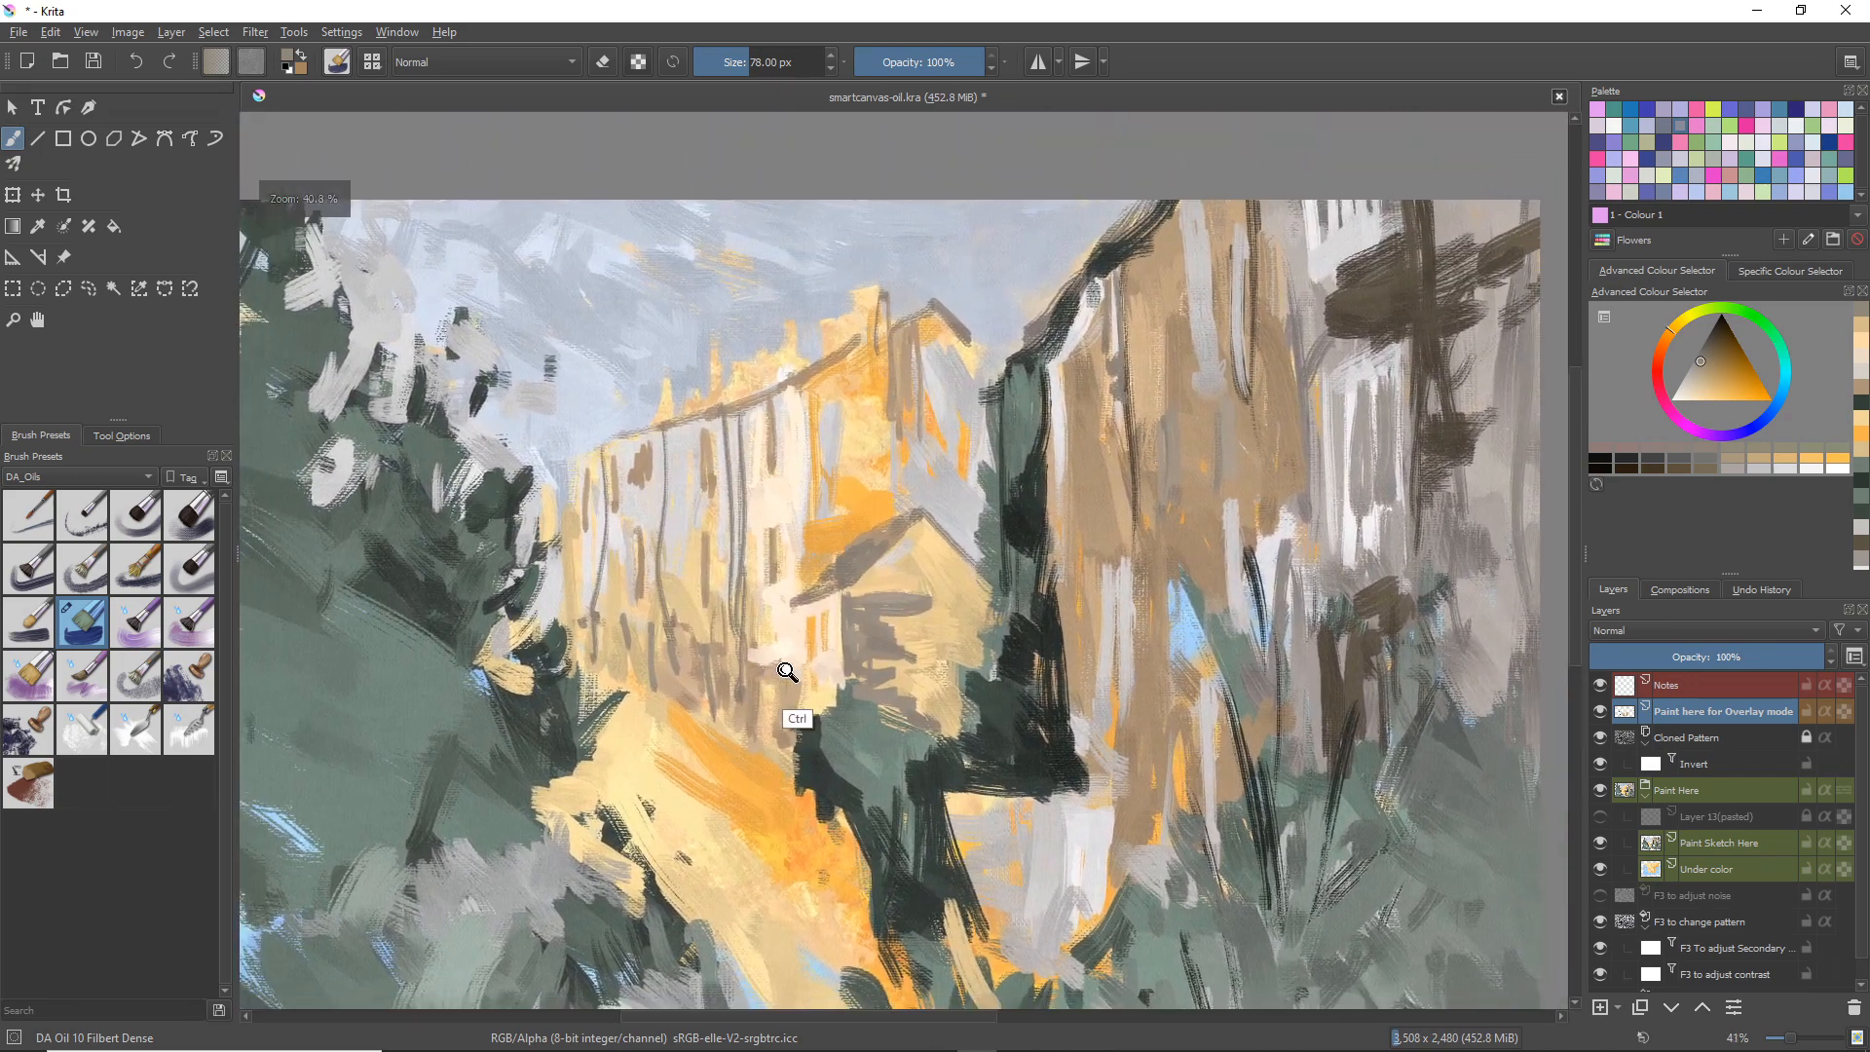
pyautogui.moveTo(1097, 531)
pyautogui.mouseDown()
pyautogui.moveTo(731, 647)
pyautogui.moveTo(1099, 530)
pyautogui.mouseUp()
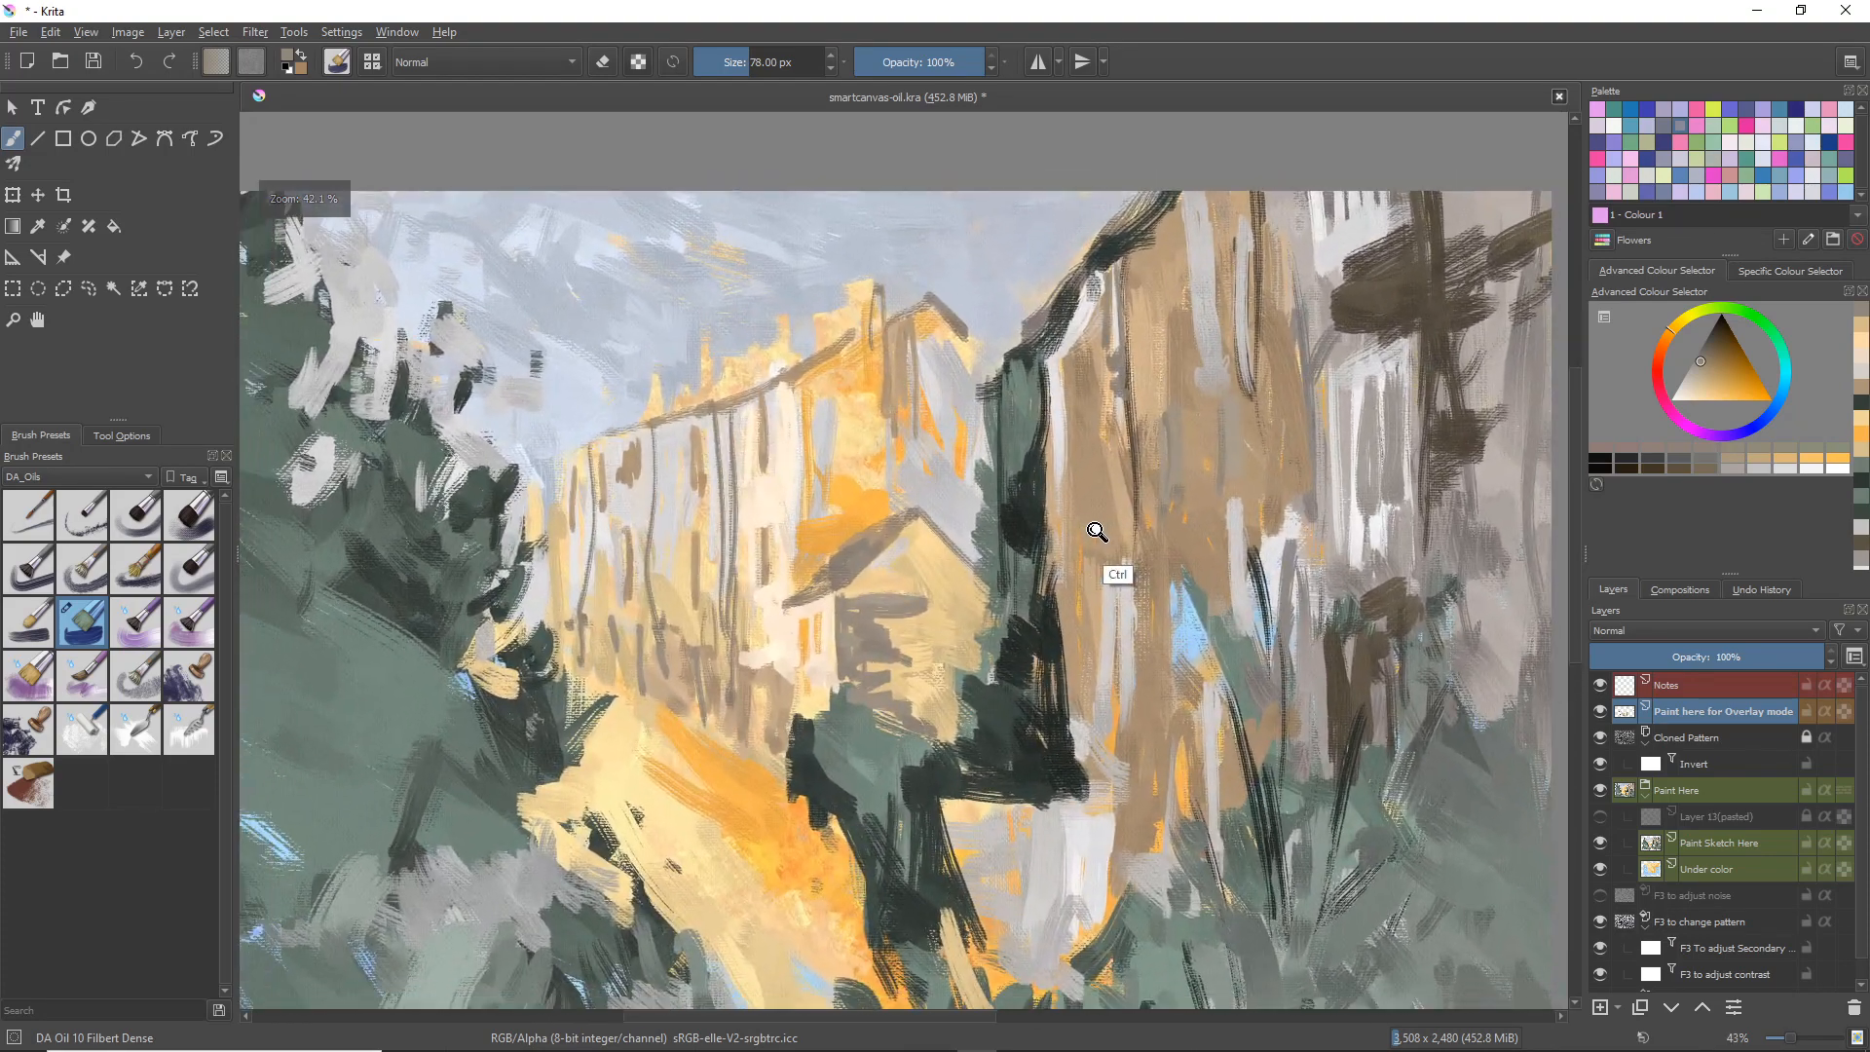
pyautogui.moveTo(855, 283)
pyautogui.mouseDown()
pyautogui.moveTo(859, 332)
pyautogui.moveTo(867, 252)
pyautogui.moveTo(881, 345)
pyautogui.moveTo(827, 325)
pyautogui.mouseUp()
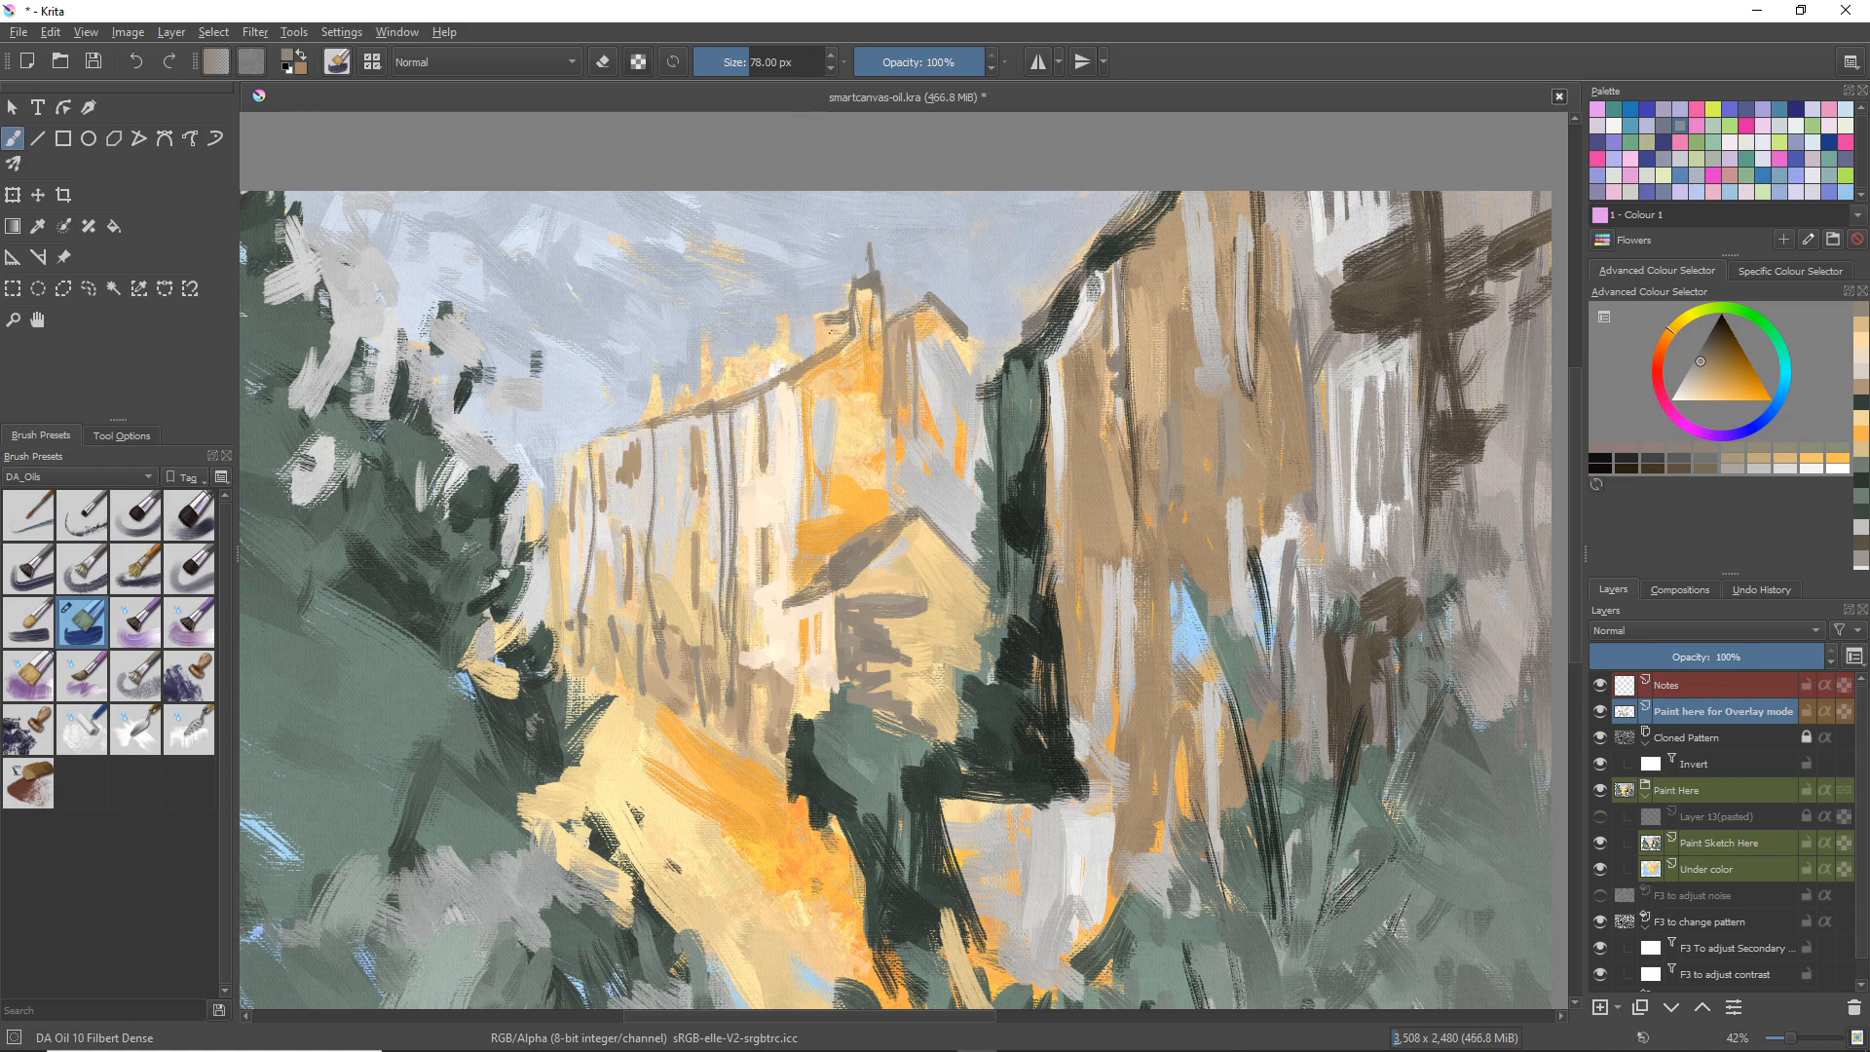
# Step: Pick a muted reddish brown and paint the terrace's roof, chimneys and eaves
pyautogui.click(1668, 370)
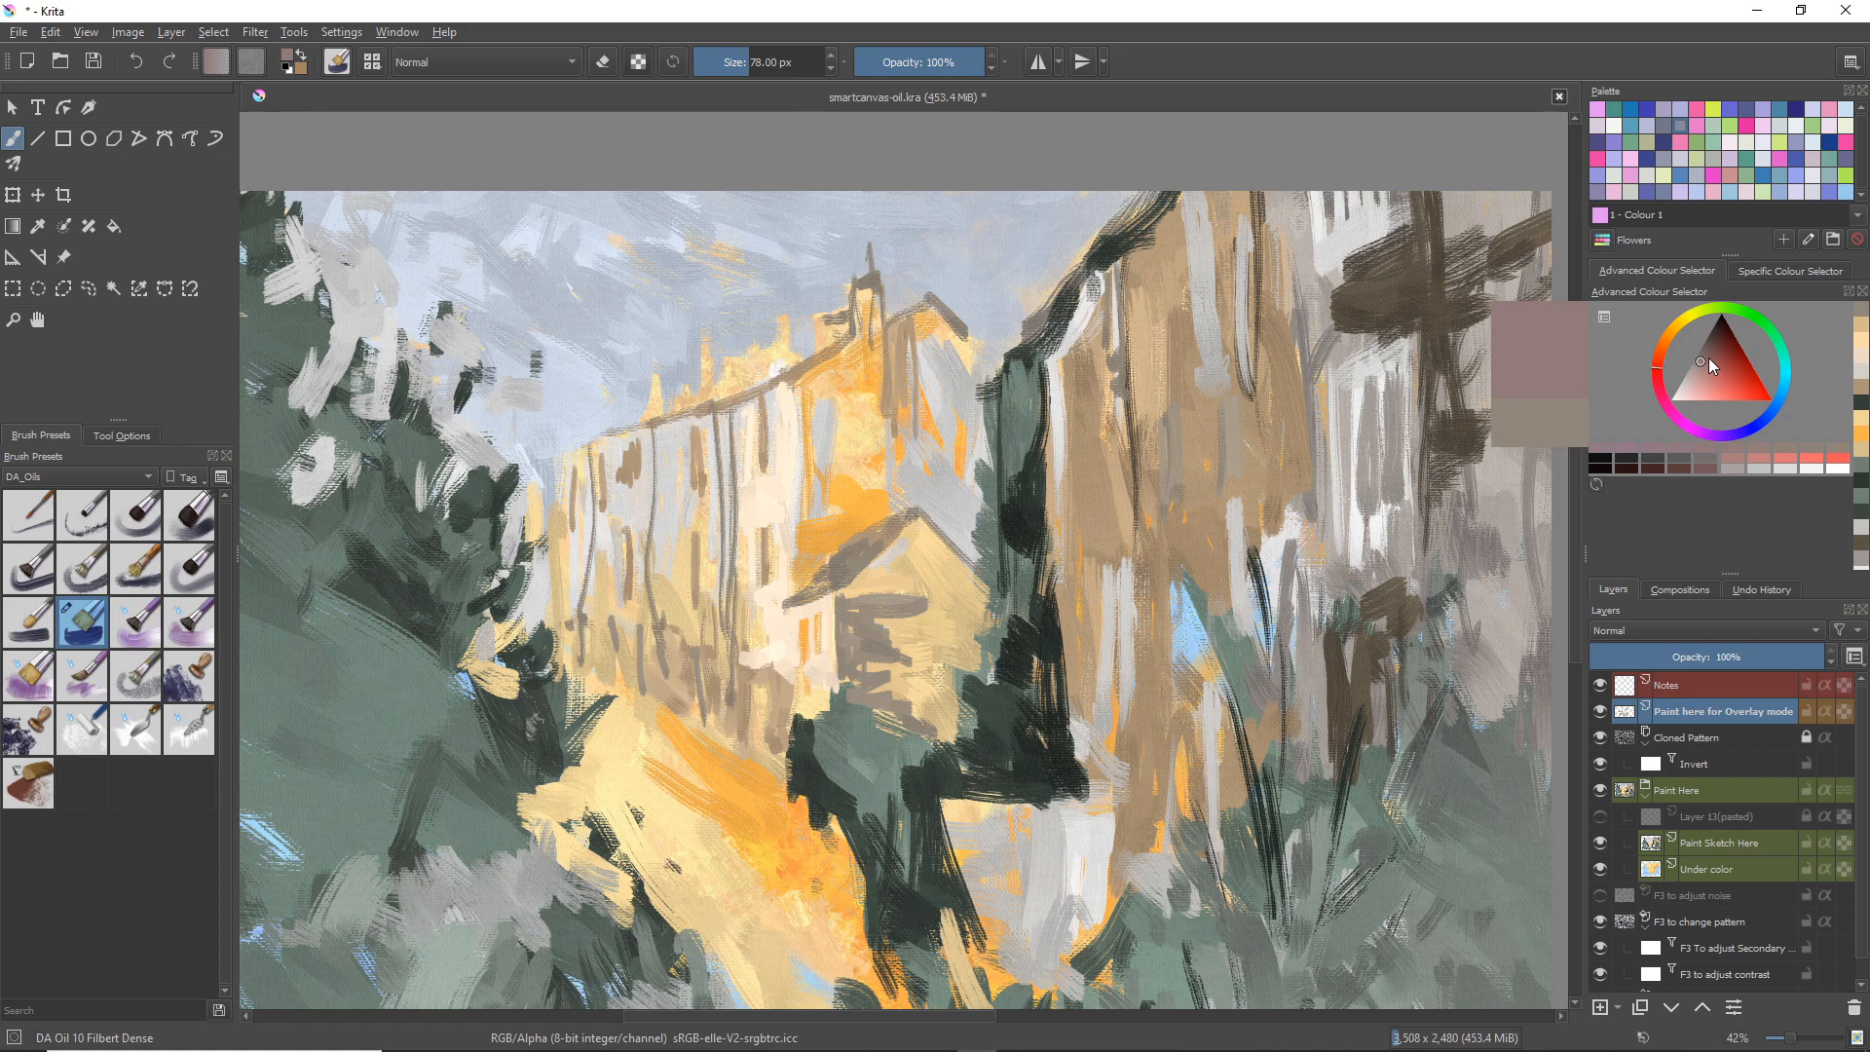
pyautogui.moveTo(1709, 359); pyautogui.dragTo(1706, 357)
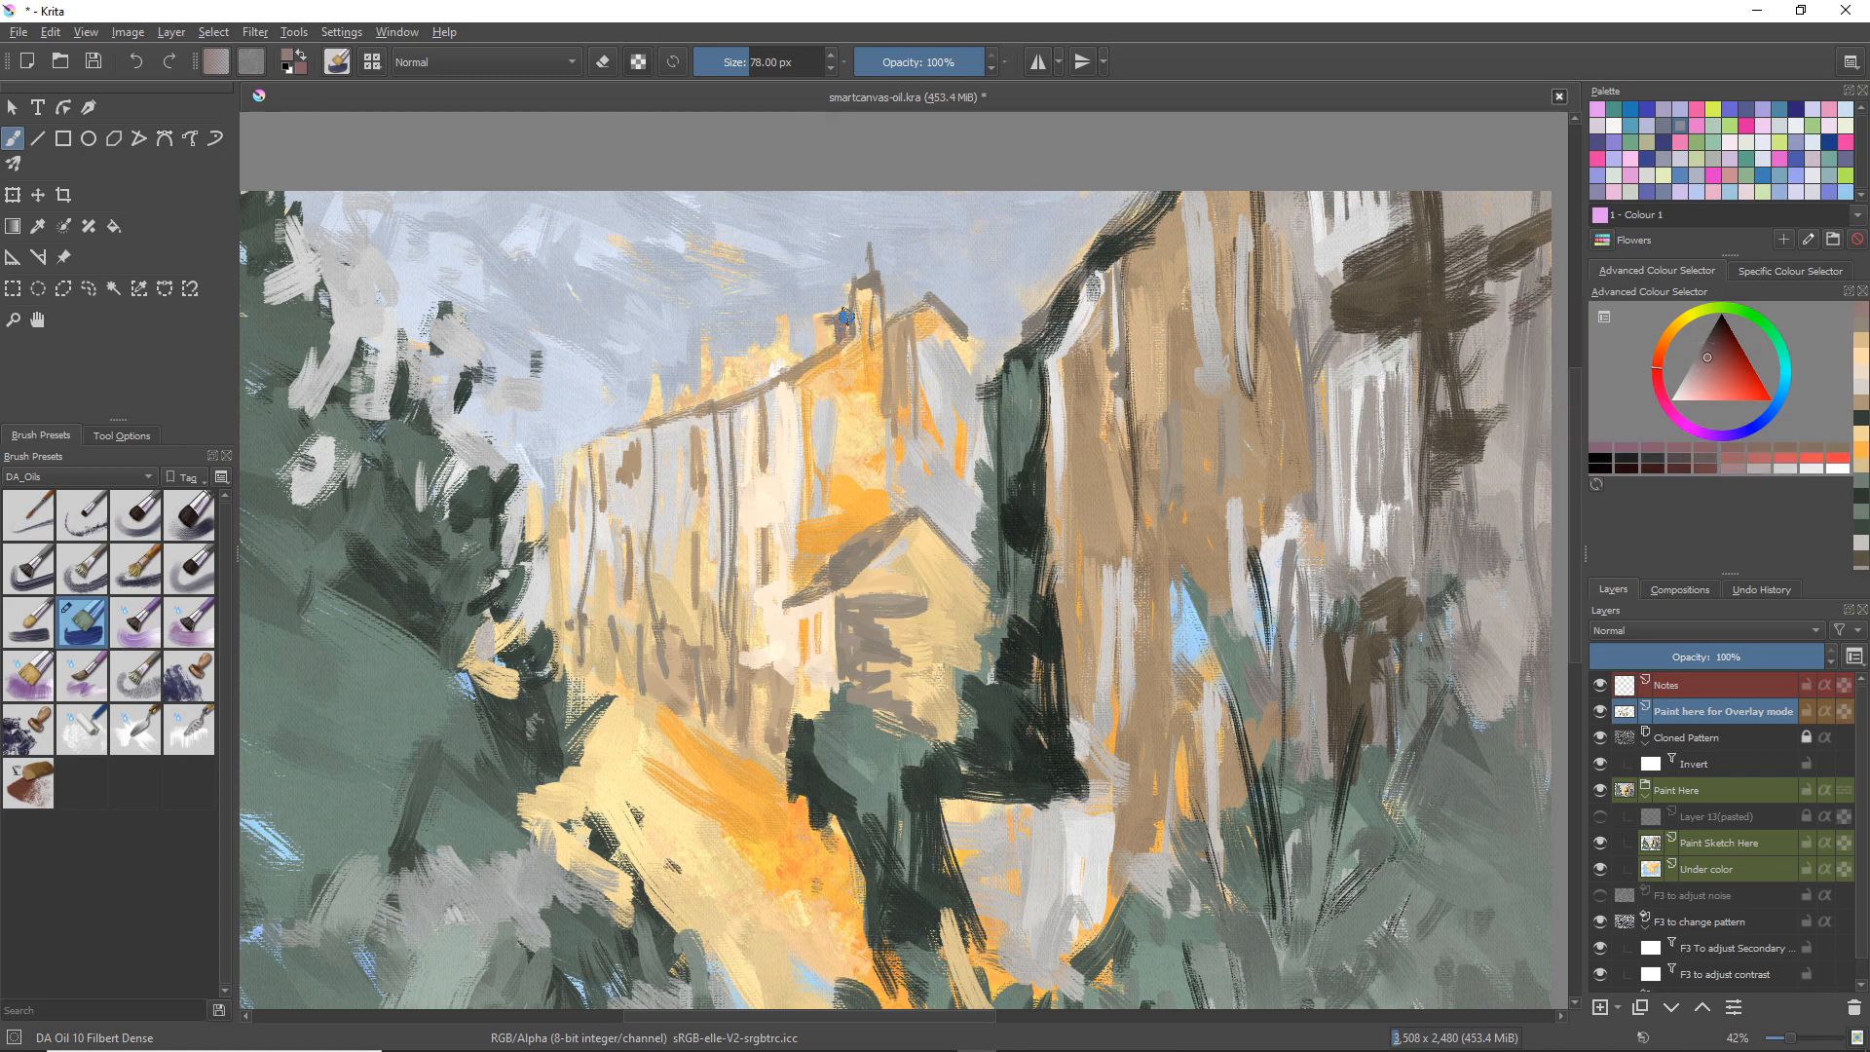
pyautogui.moveTo(824, 323)
pyautogui.mouseDown()
pyautogui.moveTo(780, 318)
pyautogui.moveTo(801, 355)
pyautogui.moveTo(751, 341)
pyautogui.moveTo(782, 365)
pyautogui.moveTo(748, 383)
pyautogui.moveTo(721, 363)
pyautogui.moveTo(721, 395)
pyautogui.moveTo(707, 342)
pyautogui.moveTo(710, 388)
pyautogui.moveTo(678, 405)
pyautogui.moveTo(775, 379)
pyautogui.moveTo(682, 407)
pyautogui.moveTo(686, 383)
pyautogui.moveTo(659, 409)
pyautogui.moveTo(653, 379)
pyautogui.moveTo(652, 411)
pyautogui.moveTo(683, 407)
pyautogui.moveTo(582, 450)
pyautogui.mouseUp()
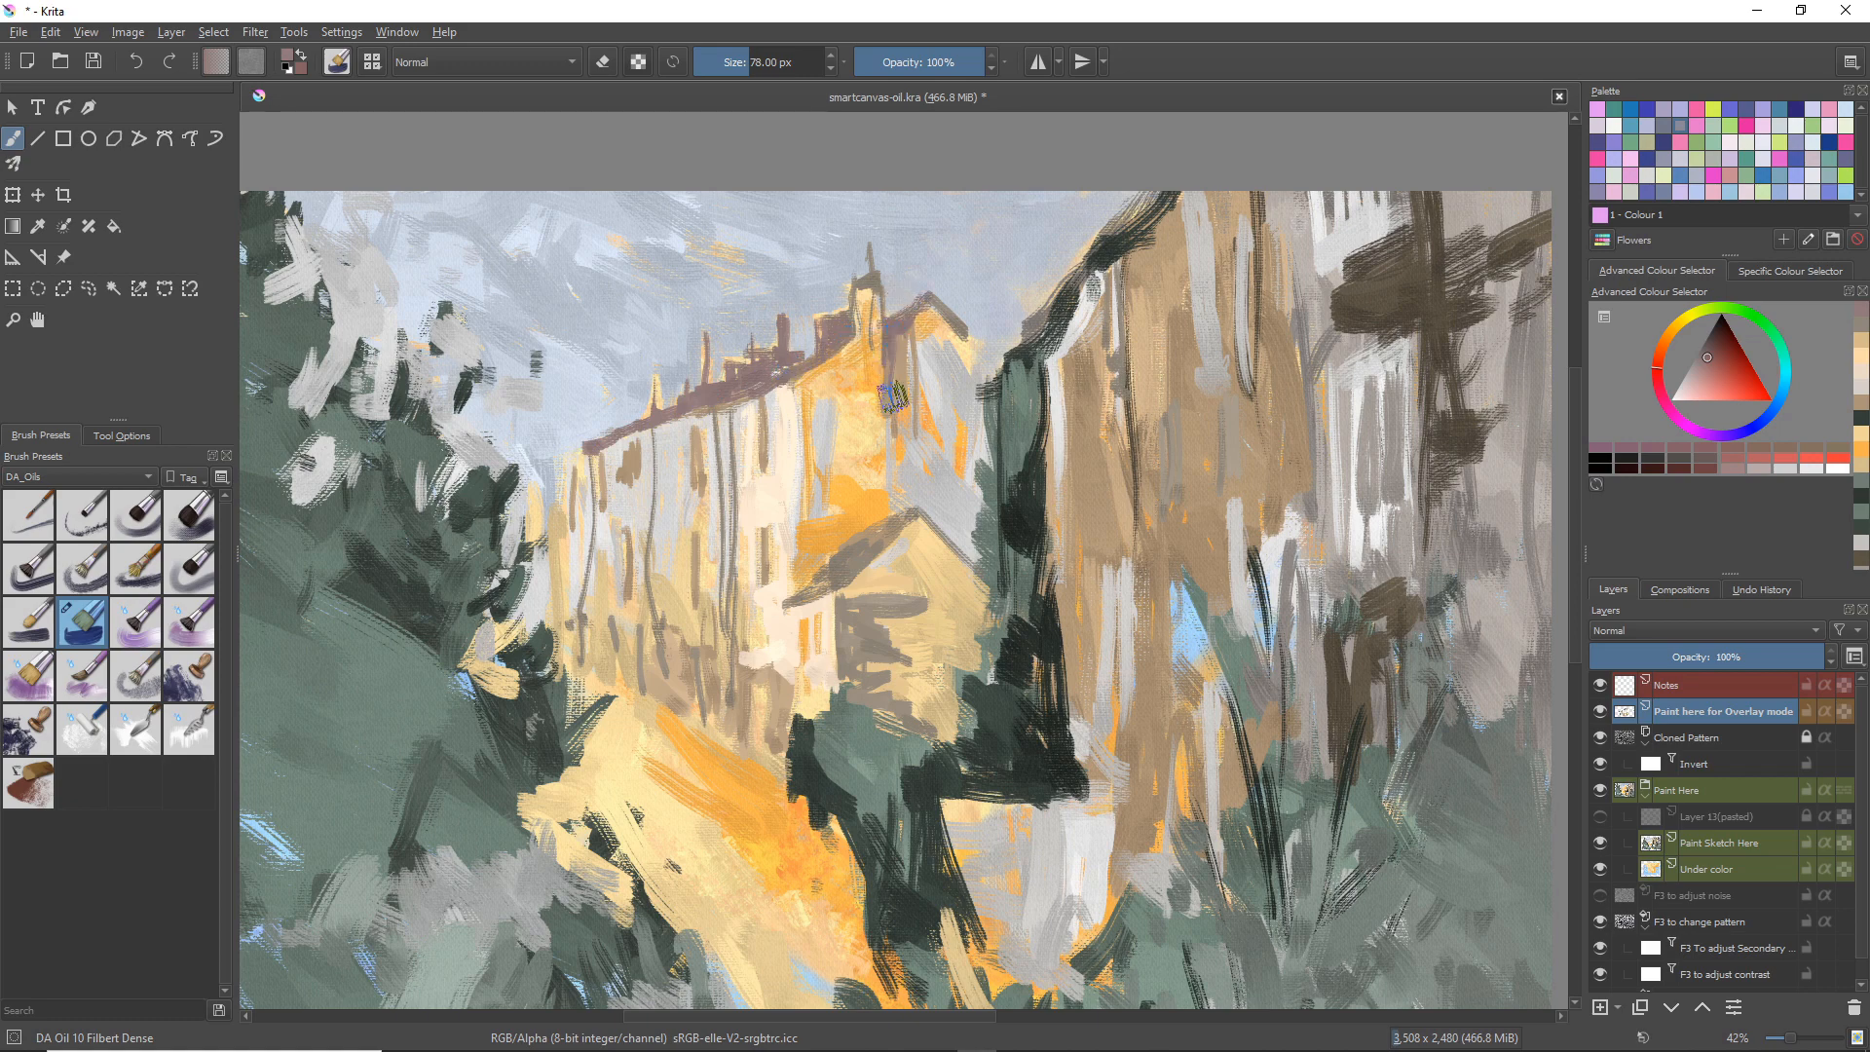
pyautogui.moveTo(856, 331); pyautogui.dragTo(857, 397)
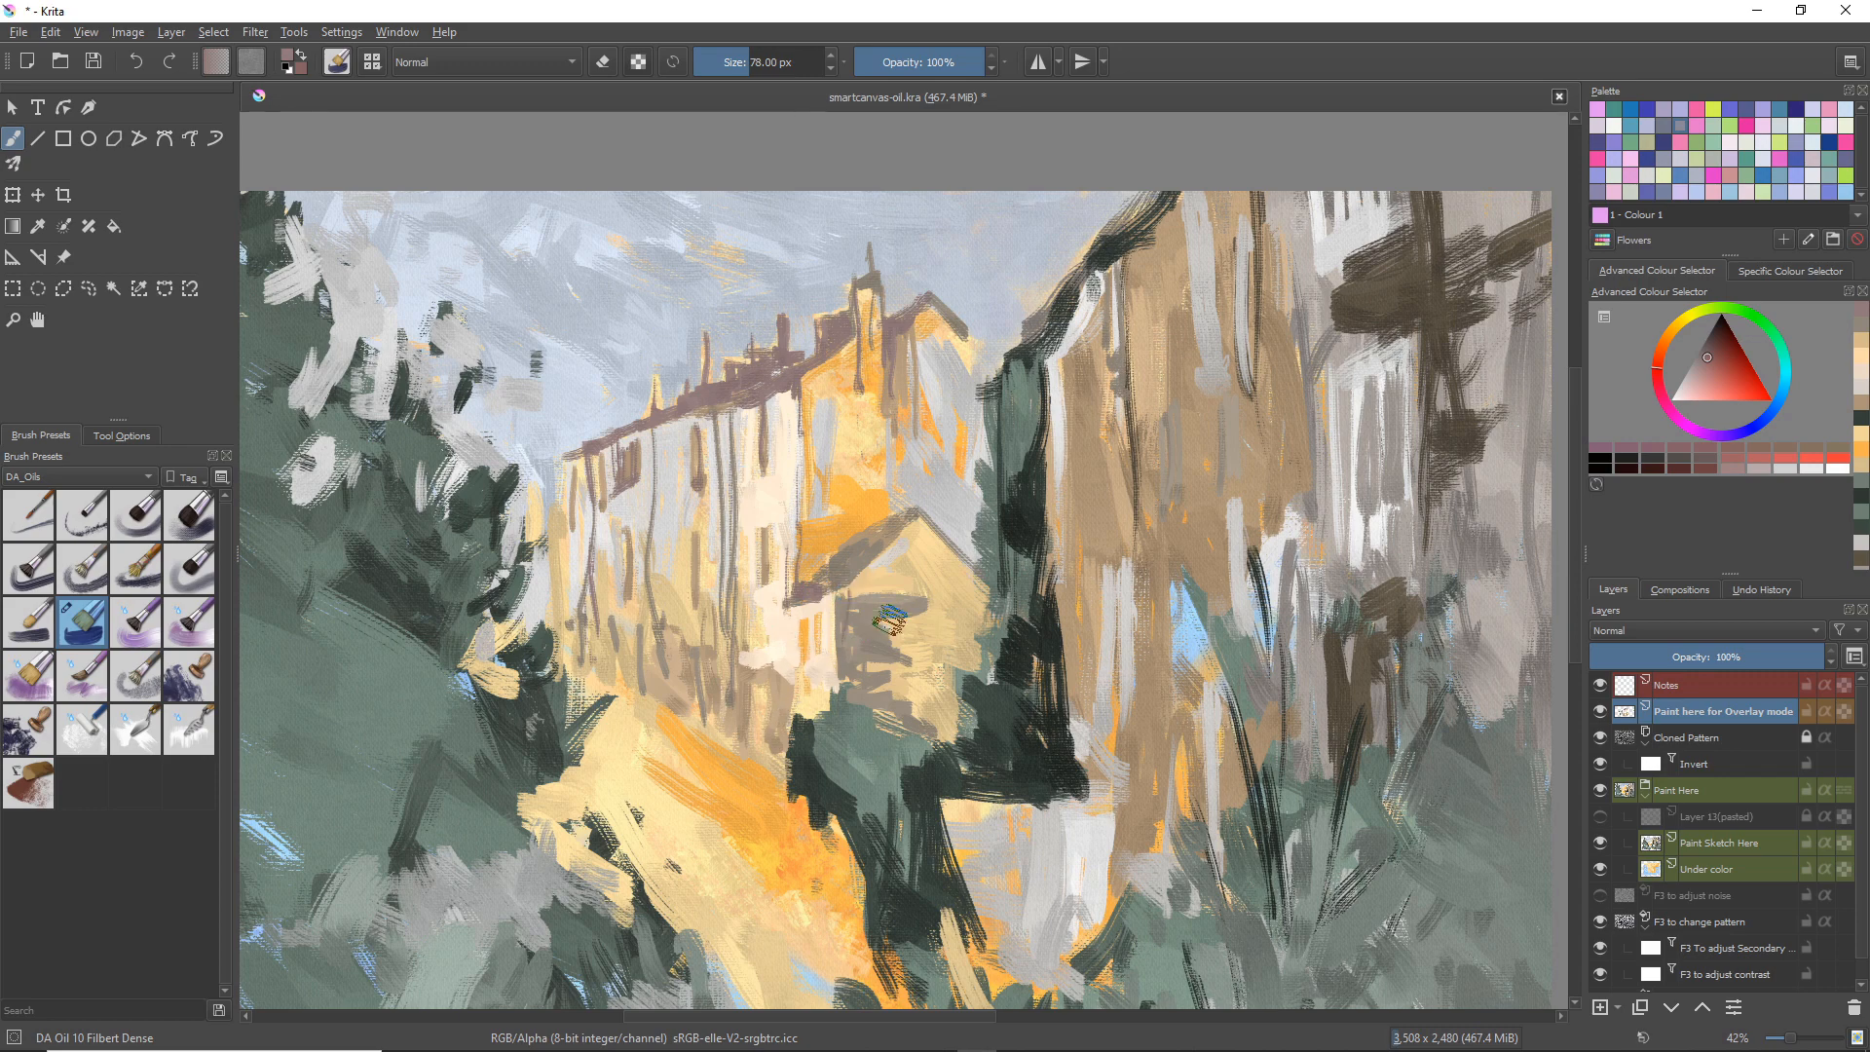
# Step: Try reddish-brown shading on the small house's side wall, sample its cream yellow and repaint the wall
pyautogui.moveTo(886, 669)
pyautogui.mouseDown()
pyautogui.moveTo(919, 686)
pyautogui.moveTo(880, 680)
pyautogui.mouseUp()
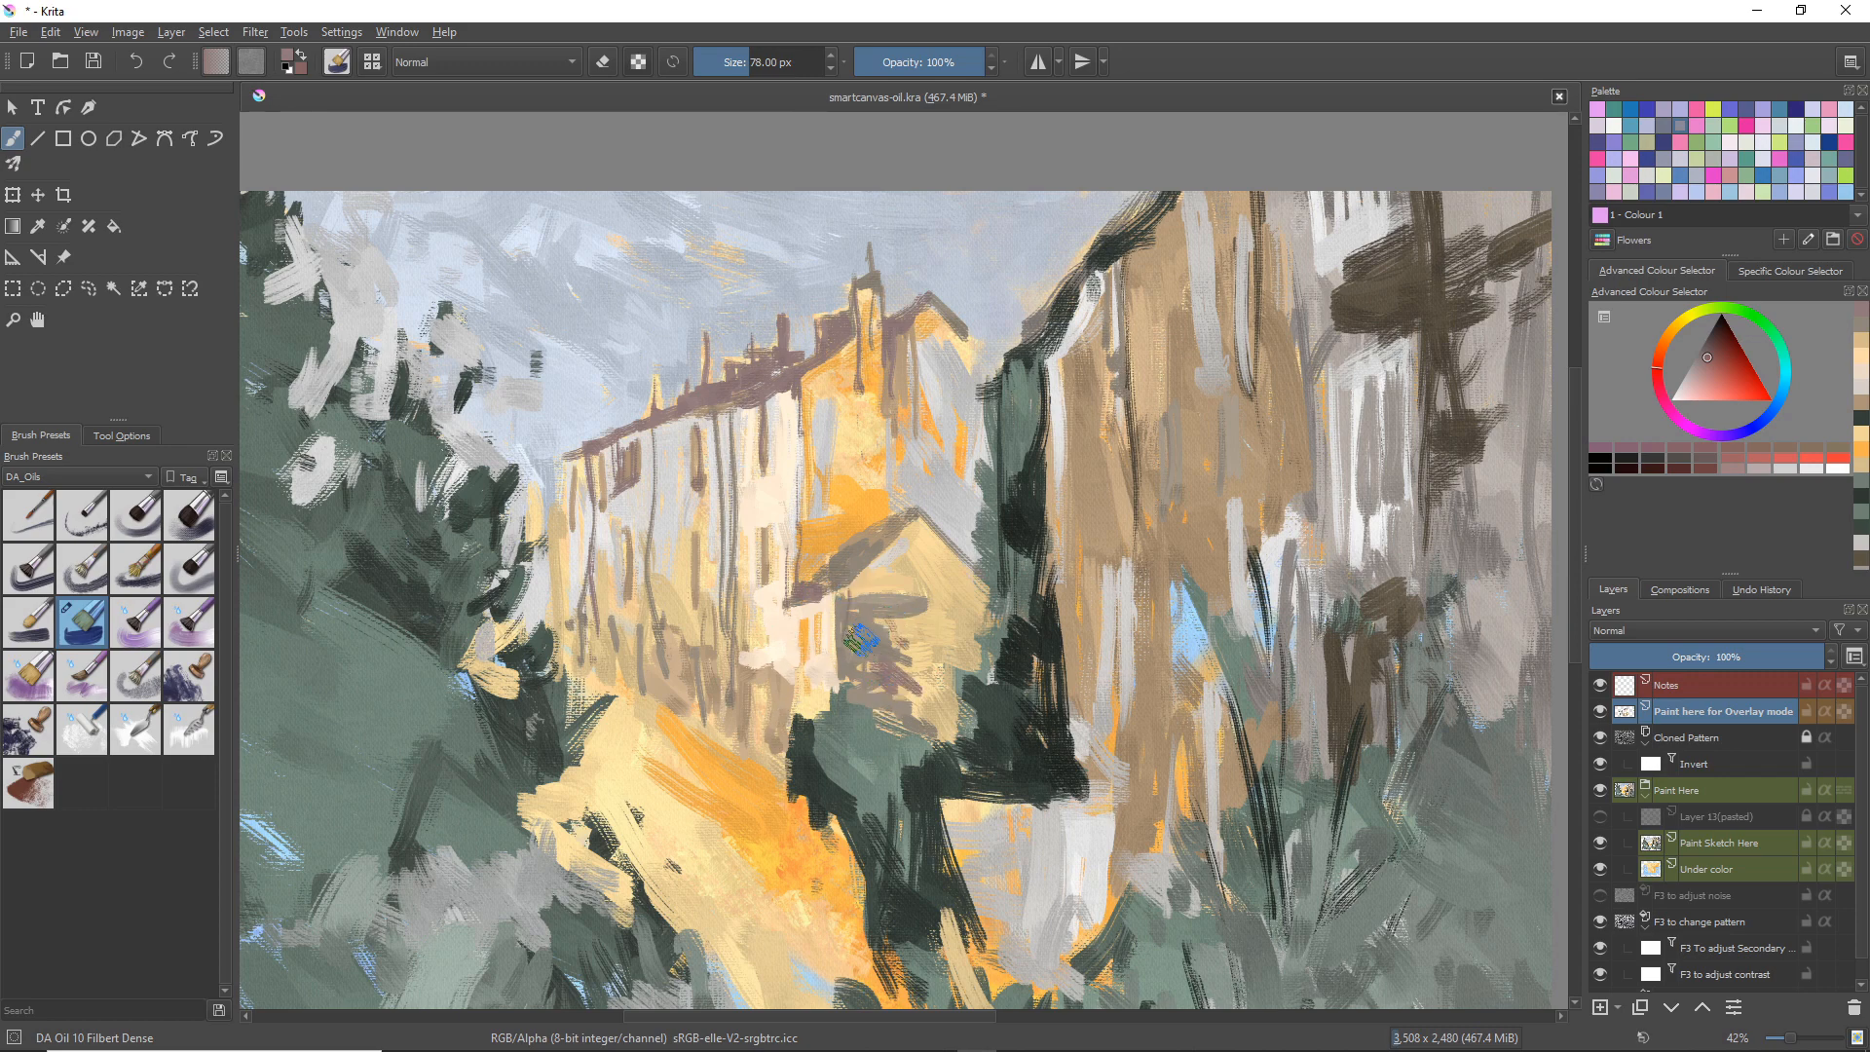
pyautogui.keyDown('ctrl'); pyautogui.click(925, 614); pyautogui.keyUp('ctrl')
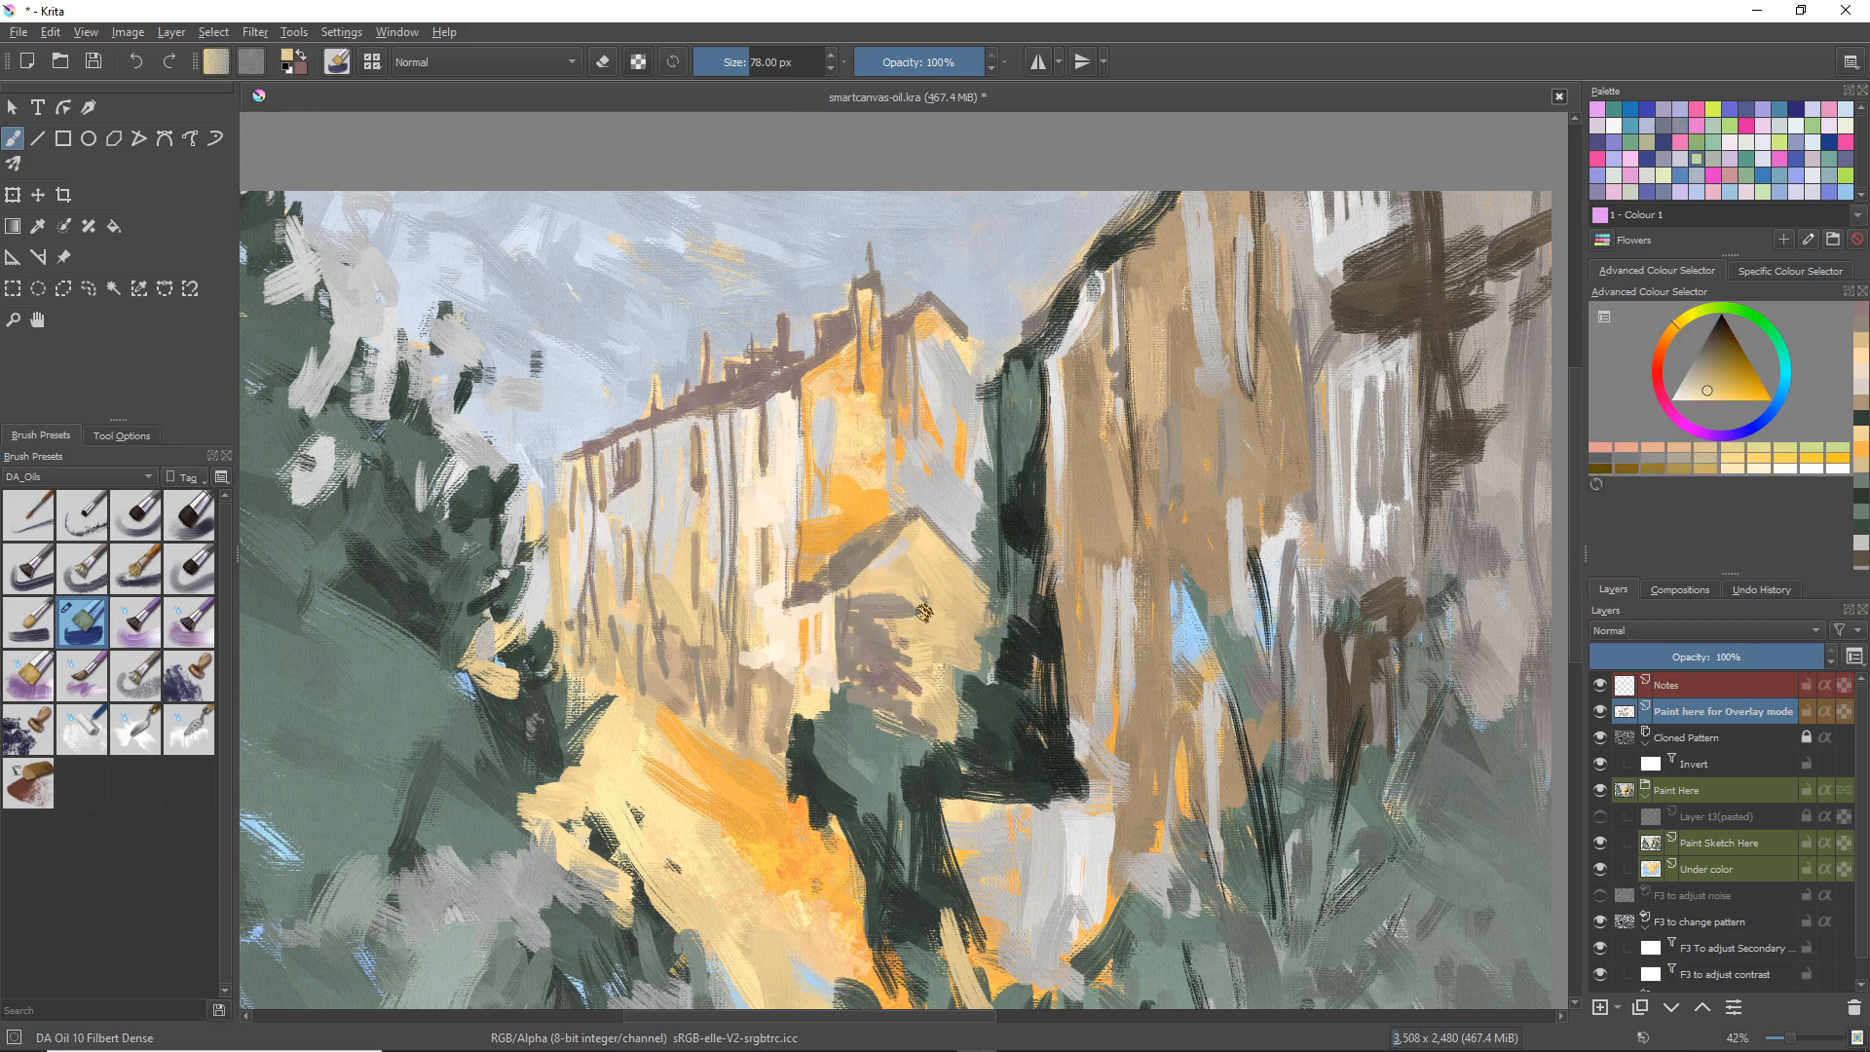
pyautogui.moveTo(908, 590)
pyautogui.mouseDown()
pyautogui.moveTo(881, 603)
pyautogui.moveTo(874, 671)
pyautogui.moveTo(910, 726)
pyautogui.moveTo(867, 728)
pyautogui.moveTo(930, 733)
pyautogui.moveTo(906, 631)
pyautogui.moveTo(890, 654)
pyautogui.moveTo(933, 640)
pyautogui.moveTo(967, 709)
pyautogui.moveTo(961, 593)
pyautogui.moveTo(913, 620)
pyautogui.moveTo(881, 609)
pyautogui.mouseUp()
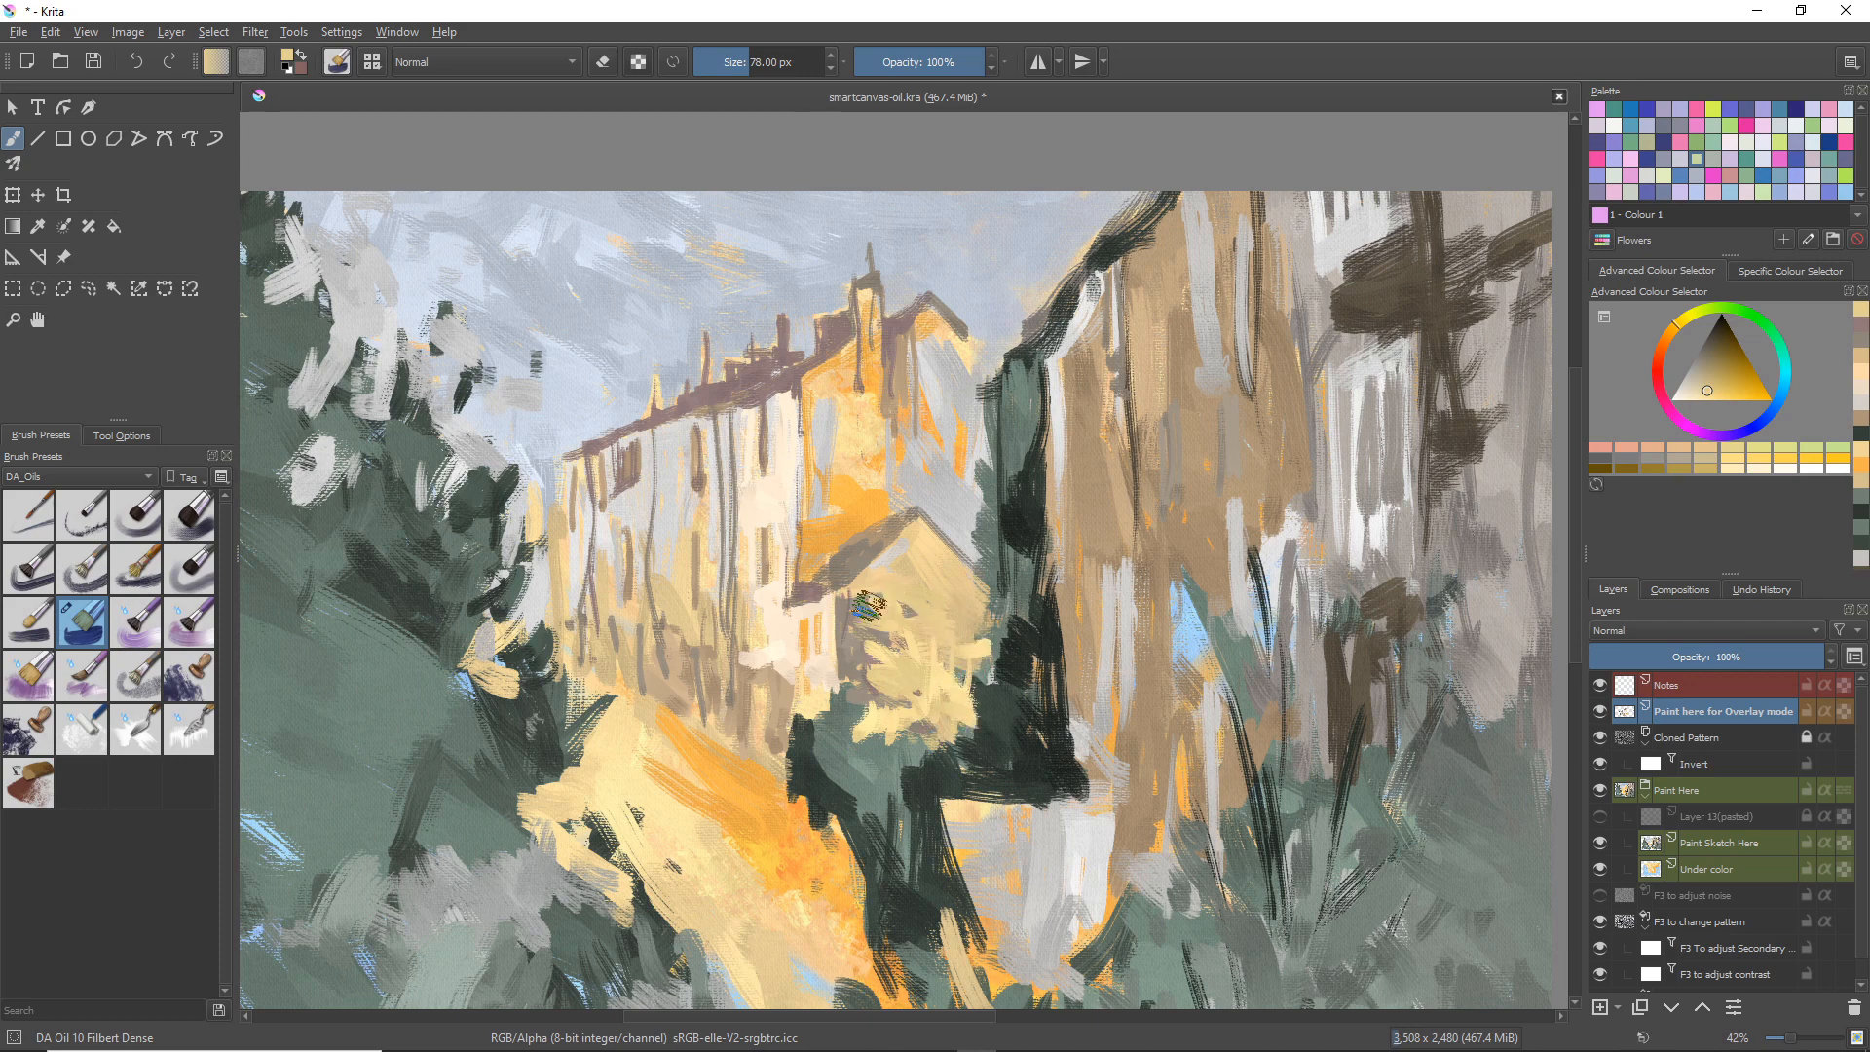
# Step: Sample grey-green from the left foliage, paint the bush below the small house, and sample dark green for its shadows
pyautogui.scroll(-3, 752, 682)
pyautogui.scroll(-2, 752, 682)
pyautogui.scroll(-1, 740, 682)
pyautogui.scroll(1, 721, 680)
pyautogui.scroll(1, 721, 680)
pyautogui.moveTo(721, 680)
pyautogui.mouseDown()
pyautogui.moveTo(681, 693)
pyautogui.moveTo(697, 692)
pyautogui.mouseUp()
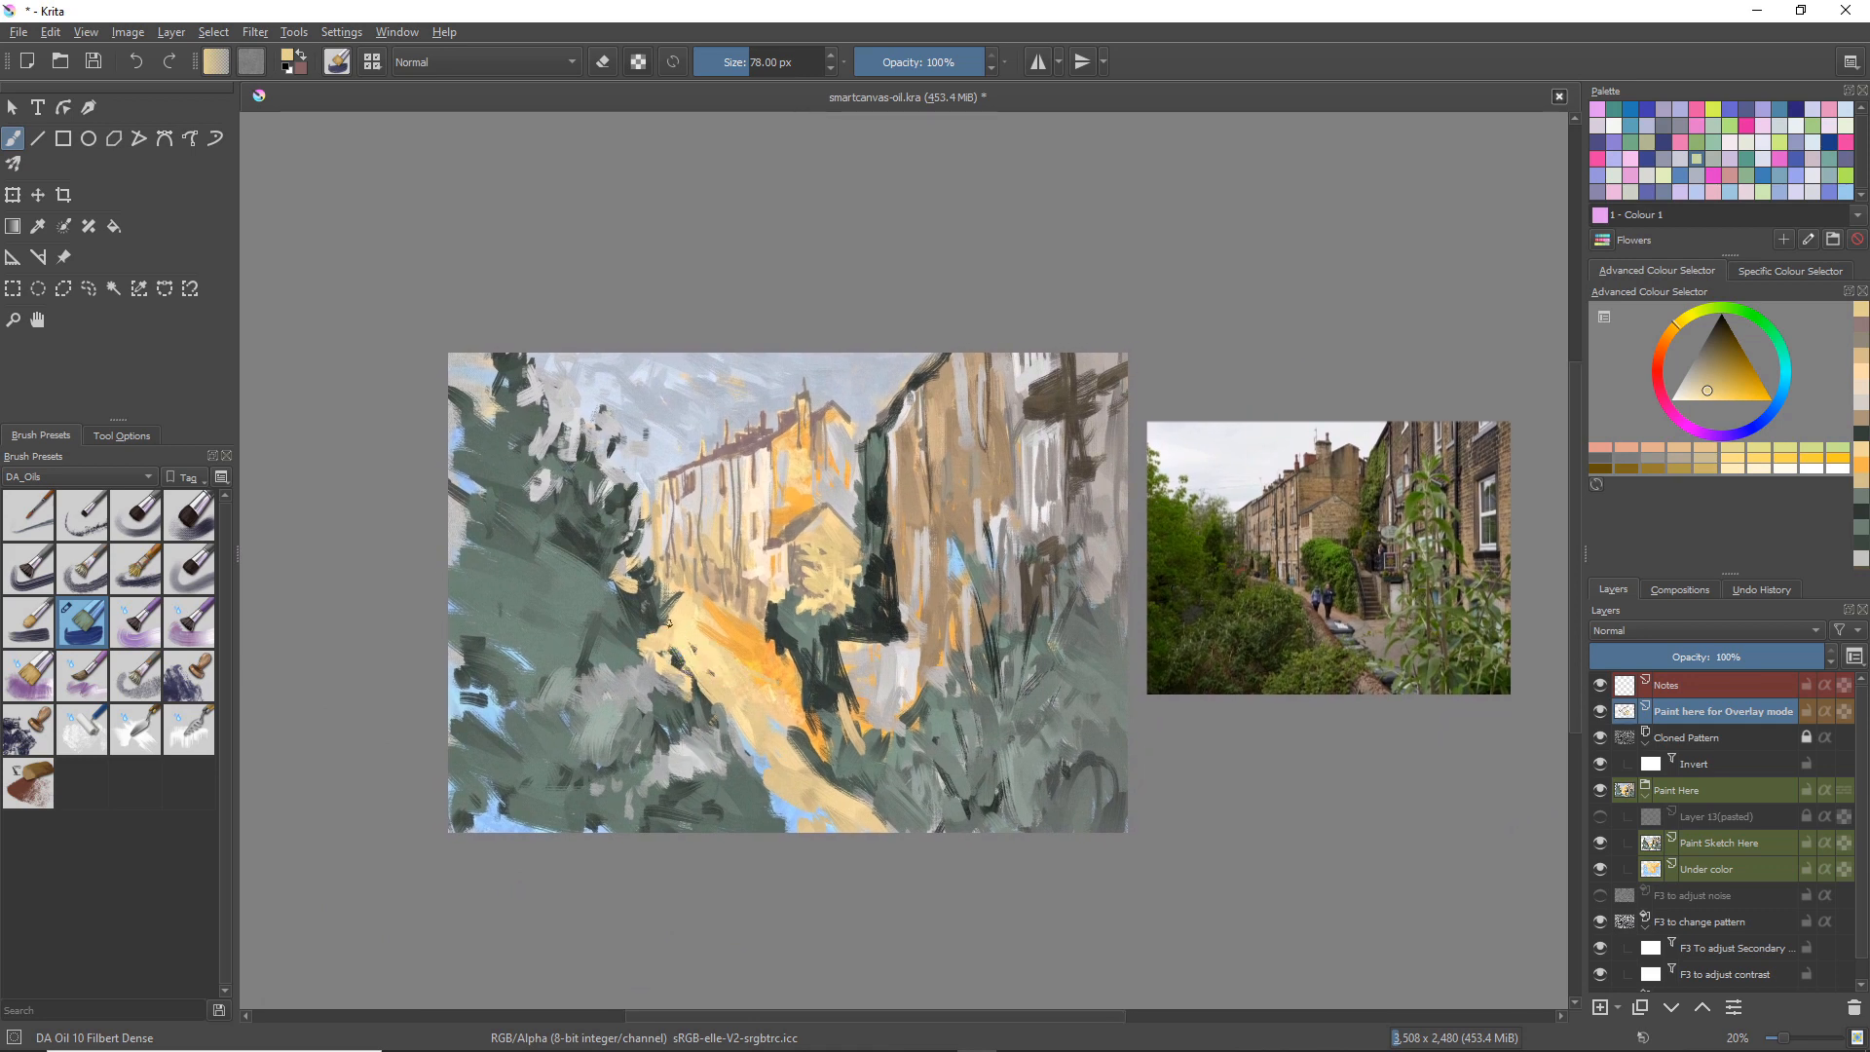
pyautogui.press('ctrl')
pyautogui.keyDown('ctrl'); pyautogui.click(576, 597); pyautogui.keyUp('ctrl')
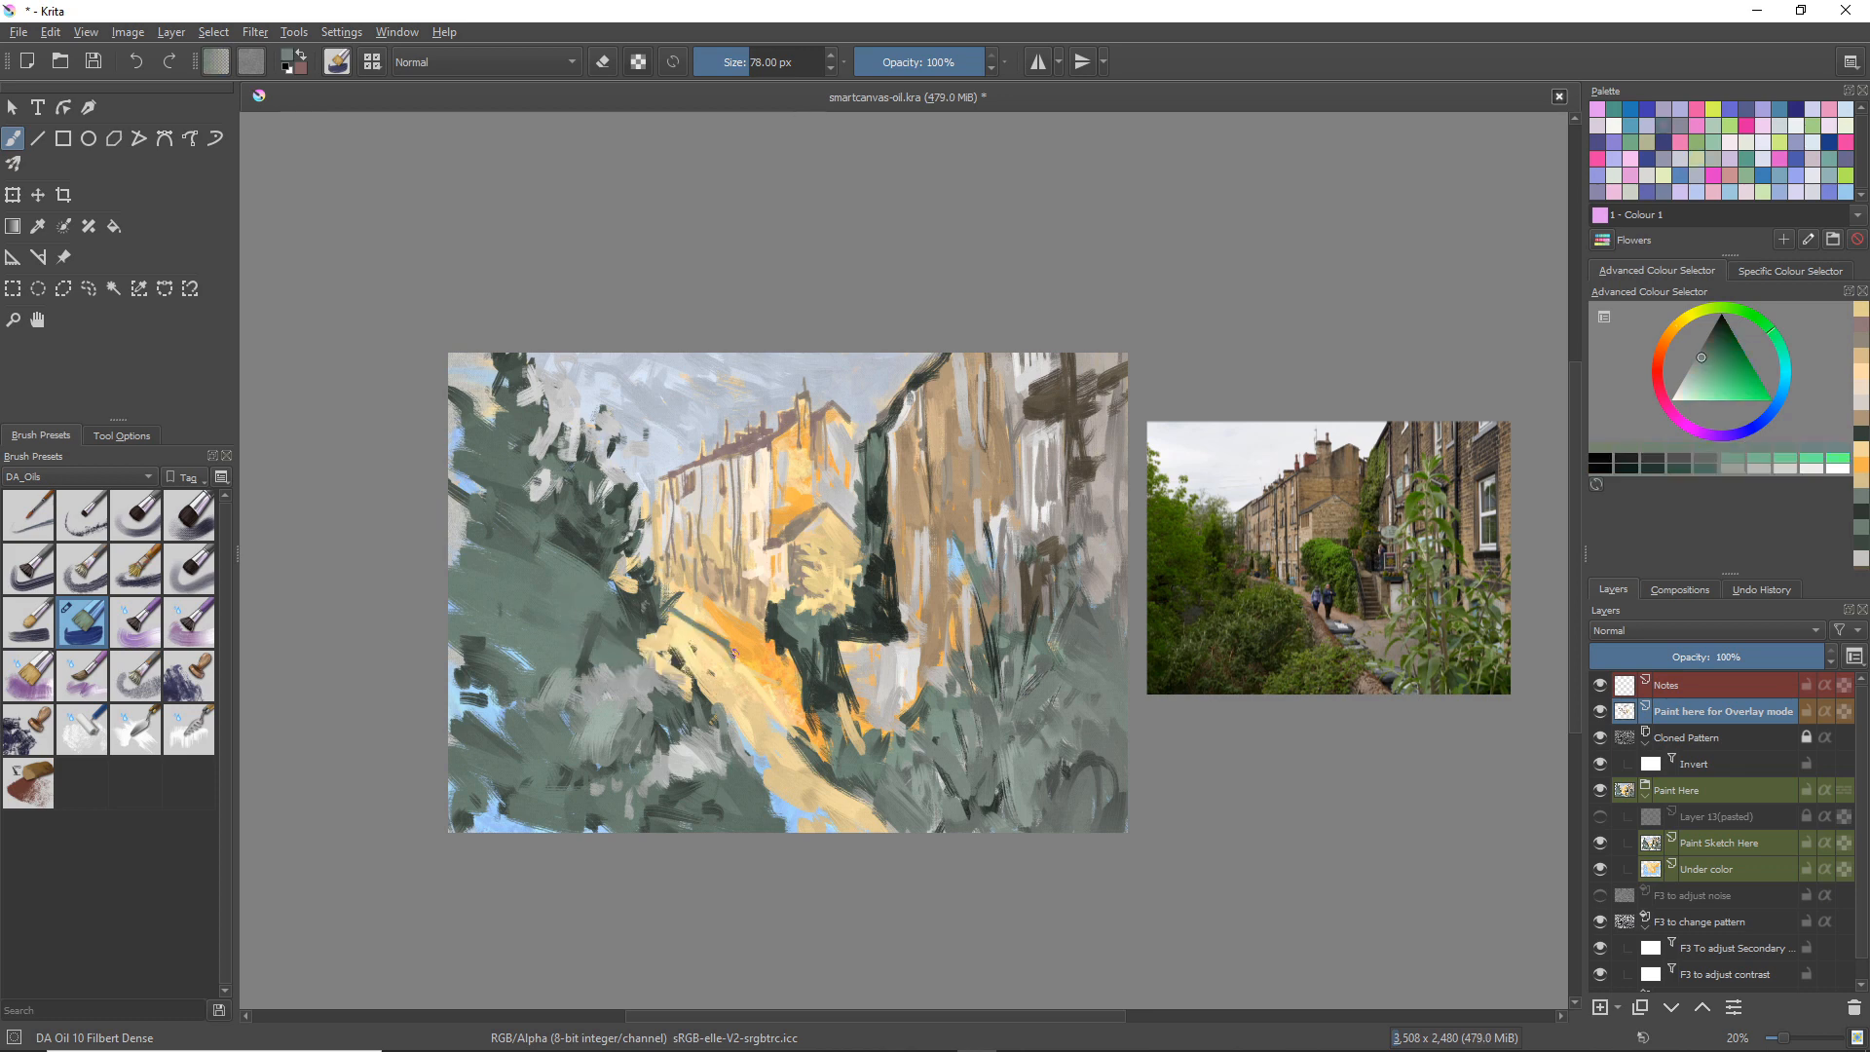
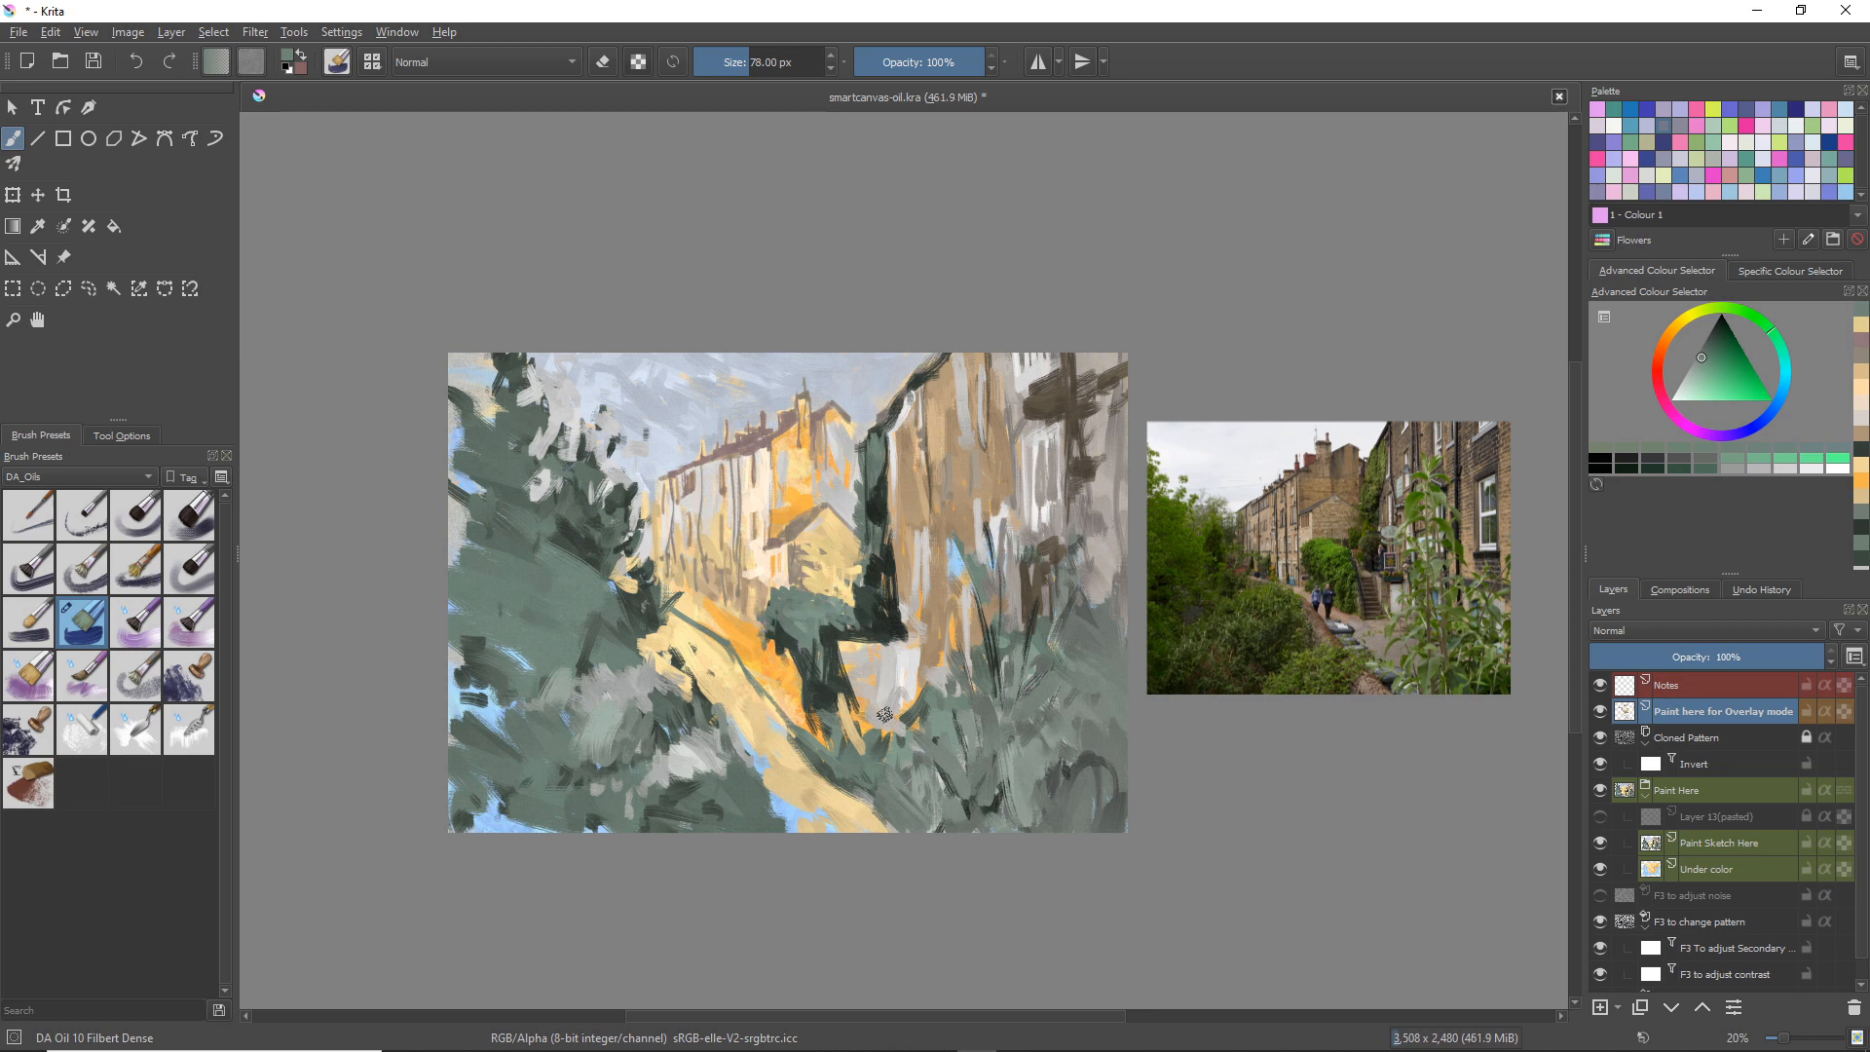
pyautogui.keyDown('ctrl'); pyautogui.click(879, 625); pyautogui.keyUp('ctrl')
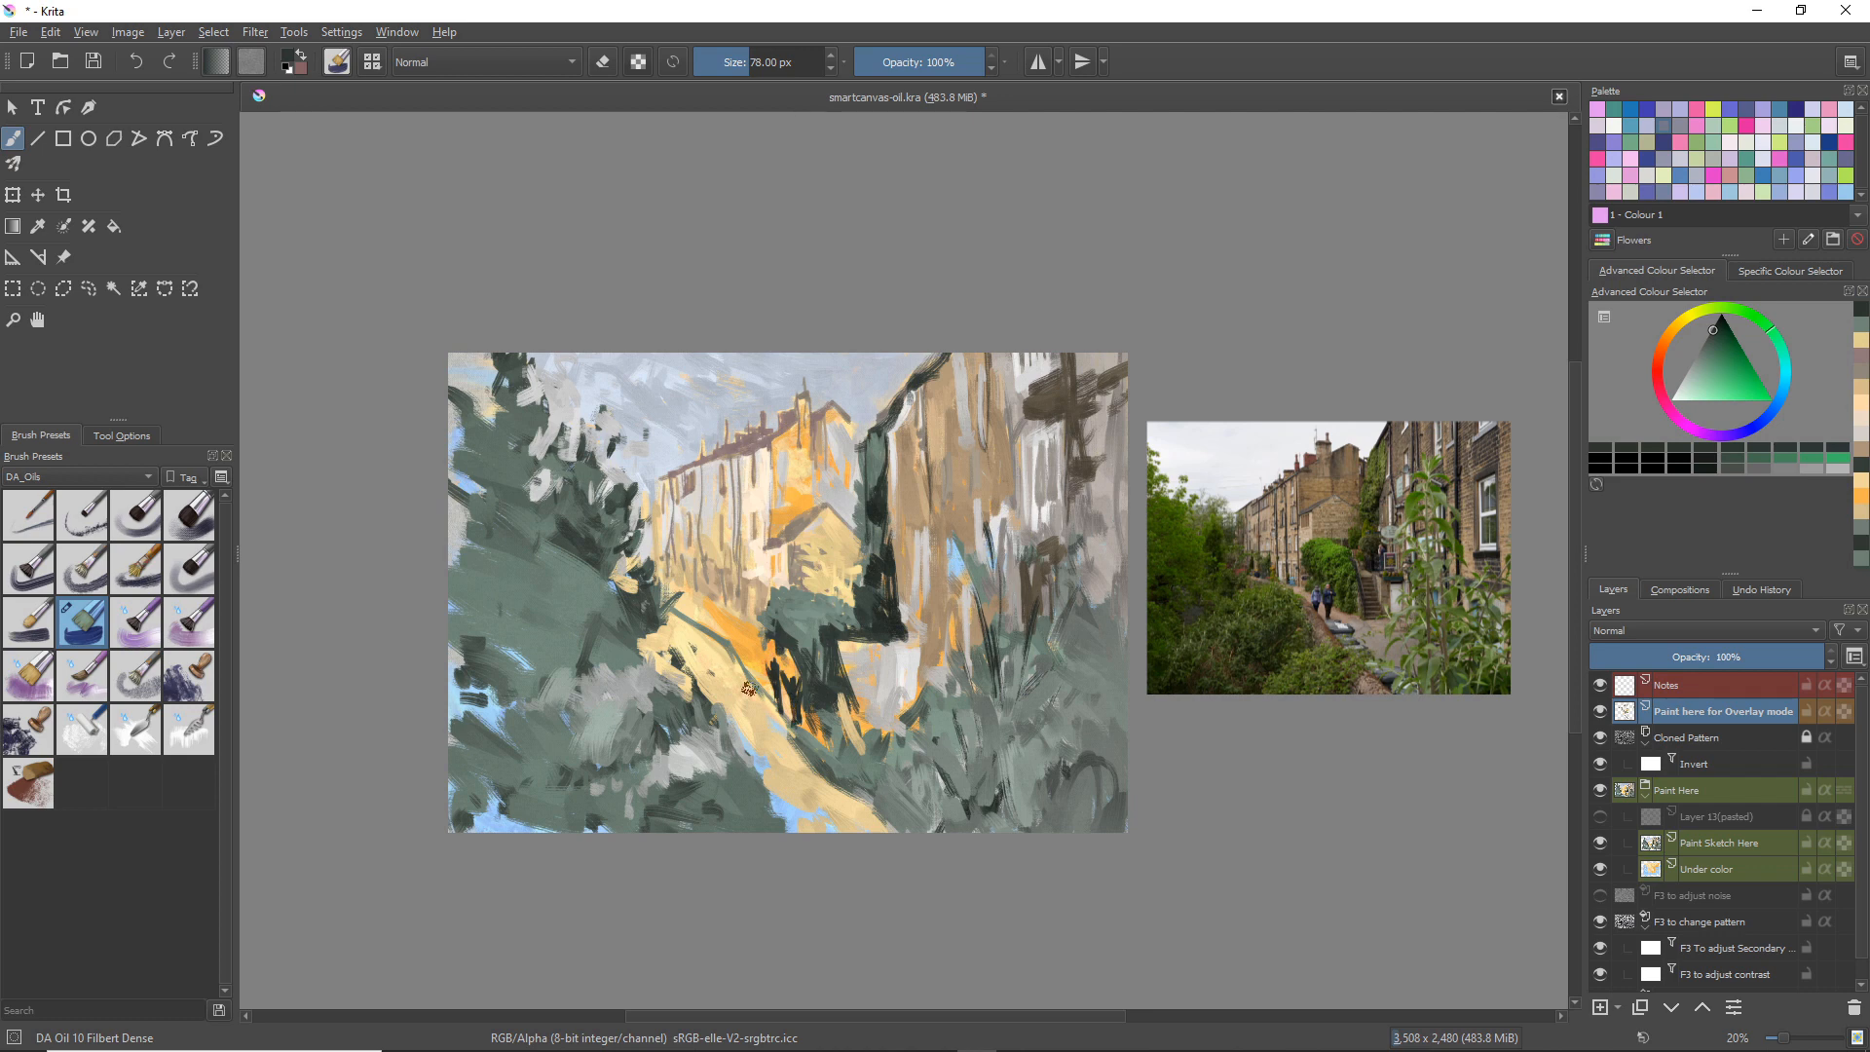
# Step: Sample the path's cream, grey and foliage green, enlarge the brush to 165 px and paint foliage over the path's left edge
pyautogui.keyDown('ctrl'); pyautogui.click(765, 697); pyautogui.keyUp('ctrl')
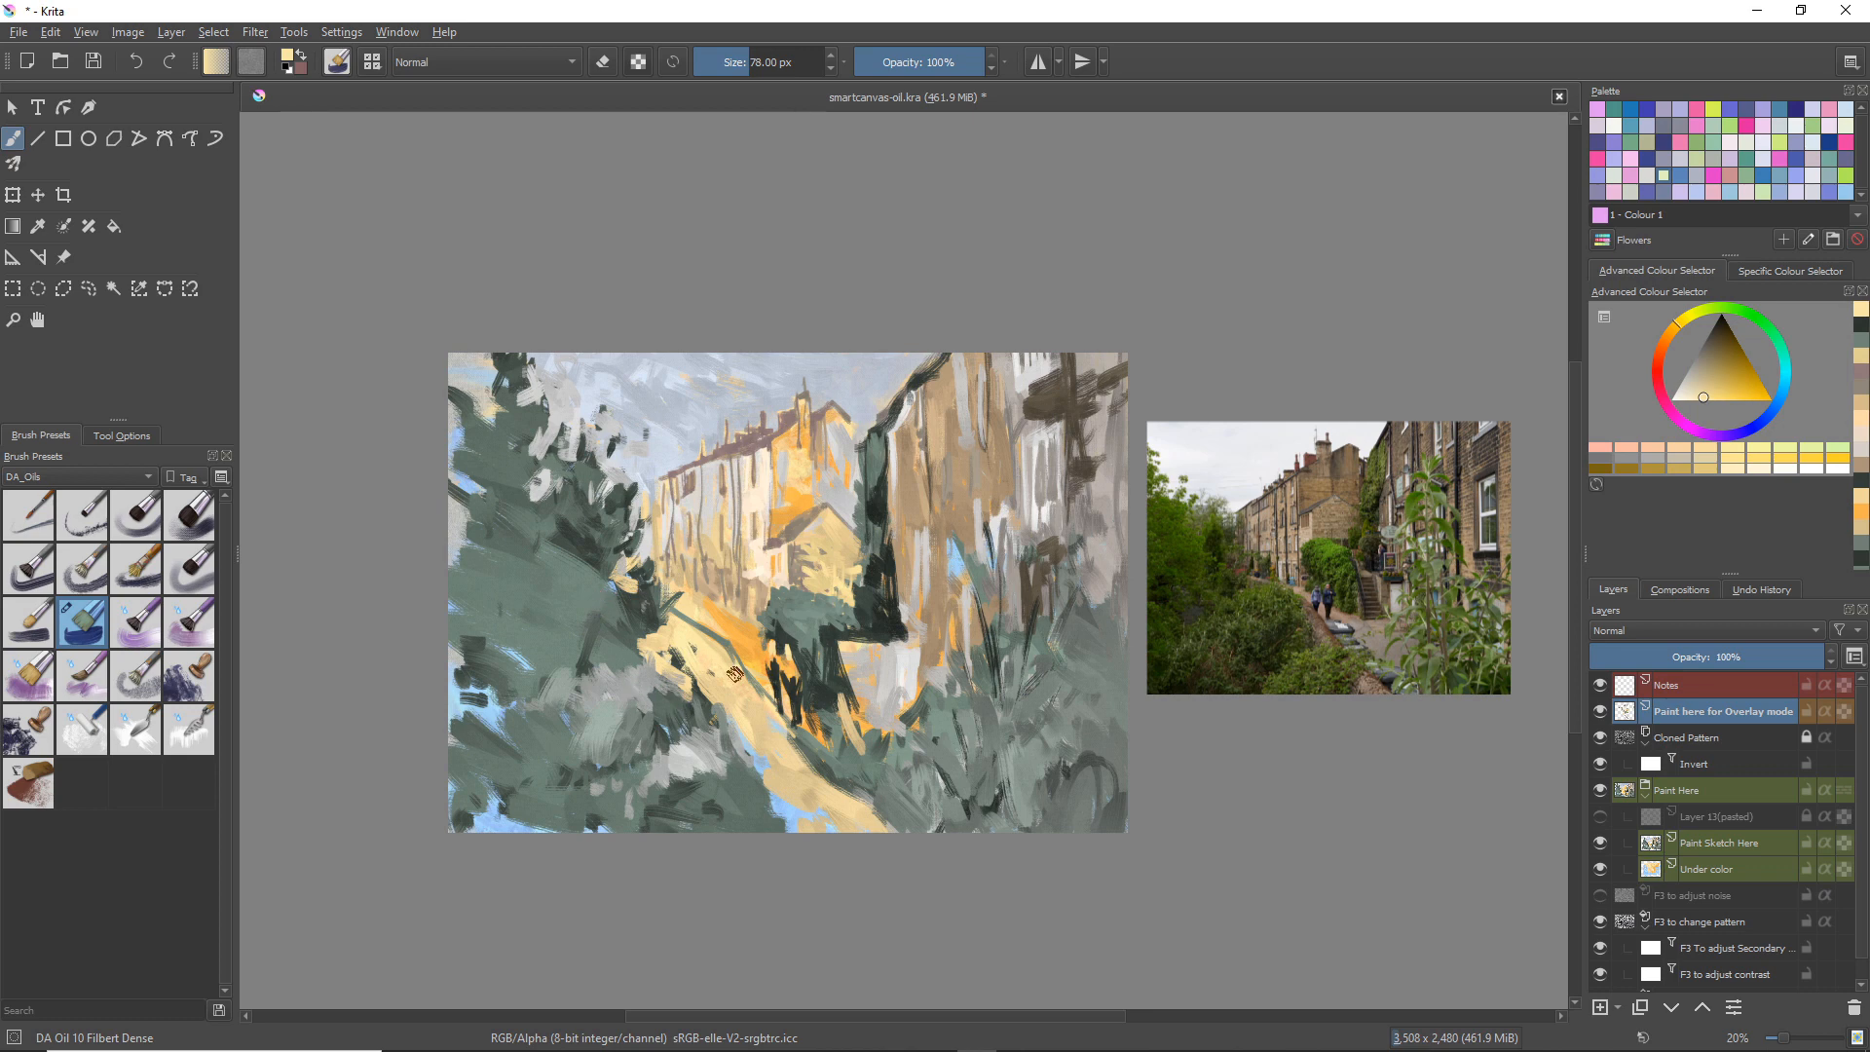
pyautogui.keyDown('ctrl'); pyautogui.click(606, 721); pyautogui.keyUp('ctrl')
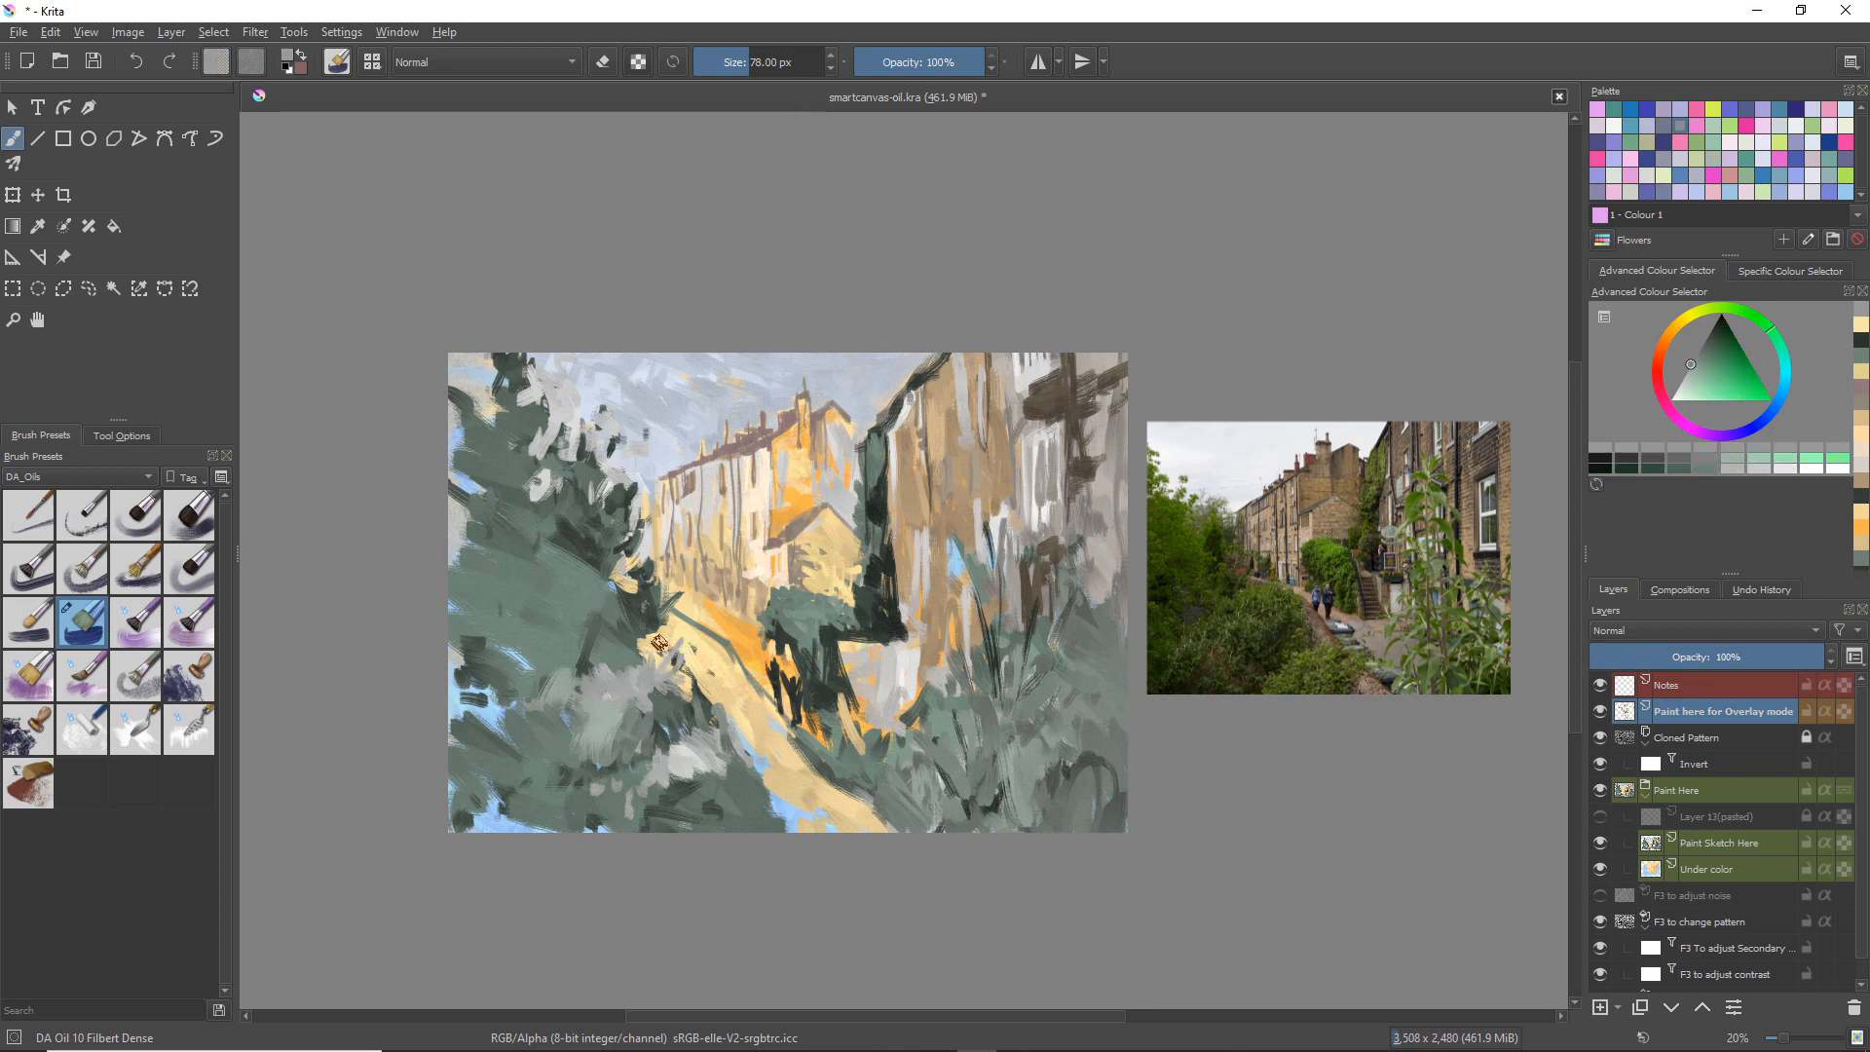
pyautogui.moveTo(654, 643); pyautogui.dragTo(679, 644)
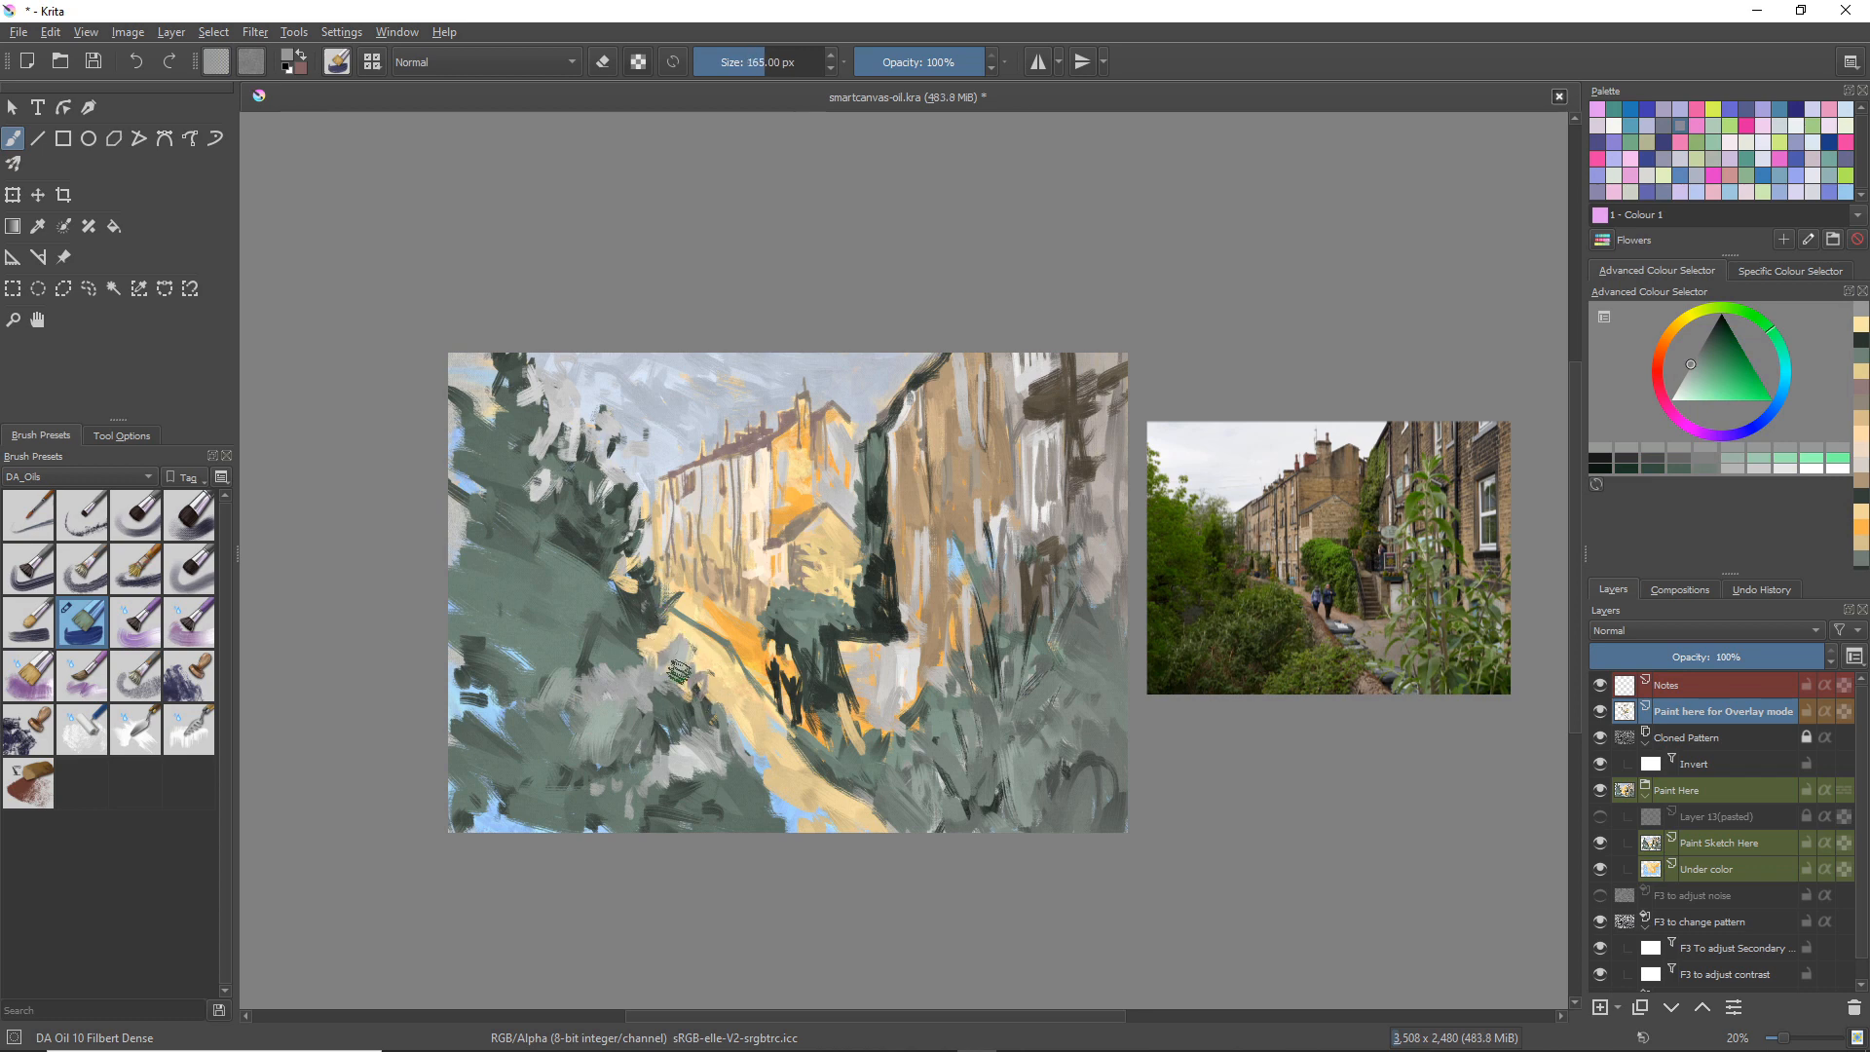
pyautogui.press('ctrl')
pyautogui.keyDown('ctrl'); pyautogui.click(611, 658); pyautogui.keyUp('ctrl')
pyautogui.moveTo(636, 658)
pyautogui.mouseDown()
pyautogui.moveTo(639, 639)
pyautogui.moveTo(664, 655)
pyautogui.moveTo(686, 695)
pyautogui.moveTo(669, 679)
pyautogui.moveTo(645, 709)
pyautogui.moveTo(679, 699)
pyautogui.mouseUp()
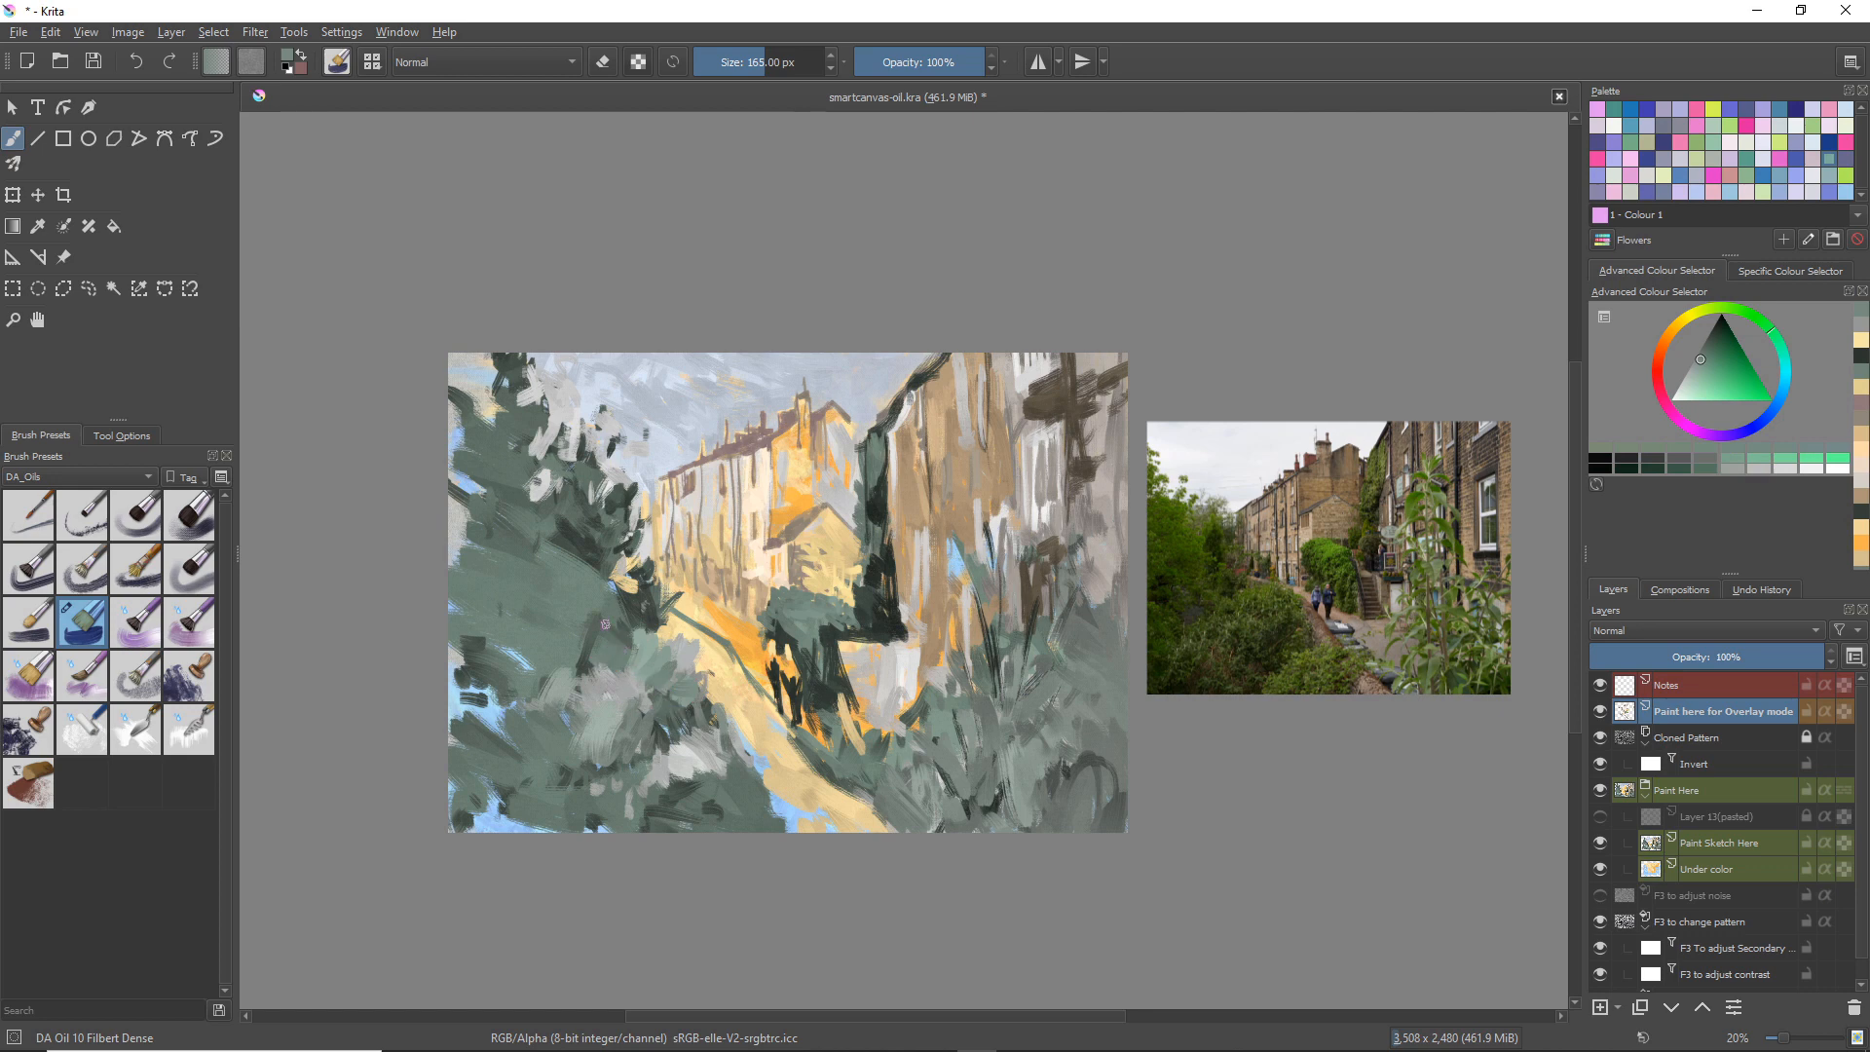
pyautogui.moveTo(611, 616)
pyautogui.mouseDown()
pyautogui.moveTo(633, 619)
pyautogui.moveTo(602, 624)
pyautogui.moveTo(638, 671)
pyautogui.mouseUp()
pyautogui.moveTo(642, 644); pyautogui.dragTo(660, 672)
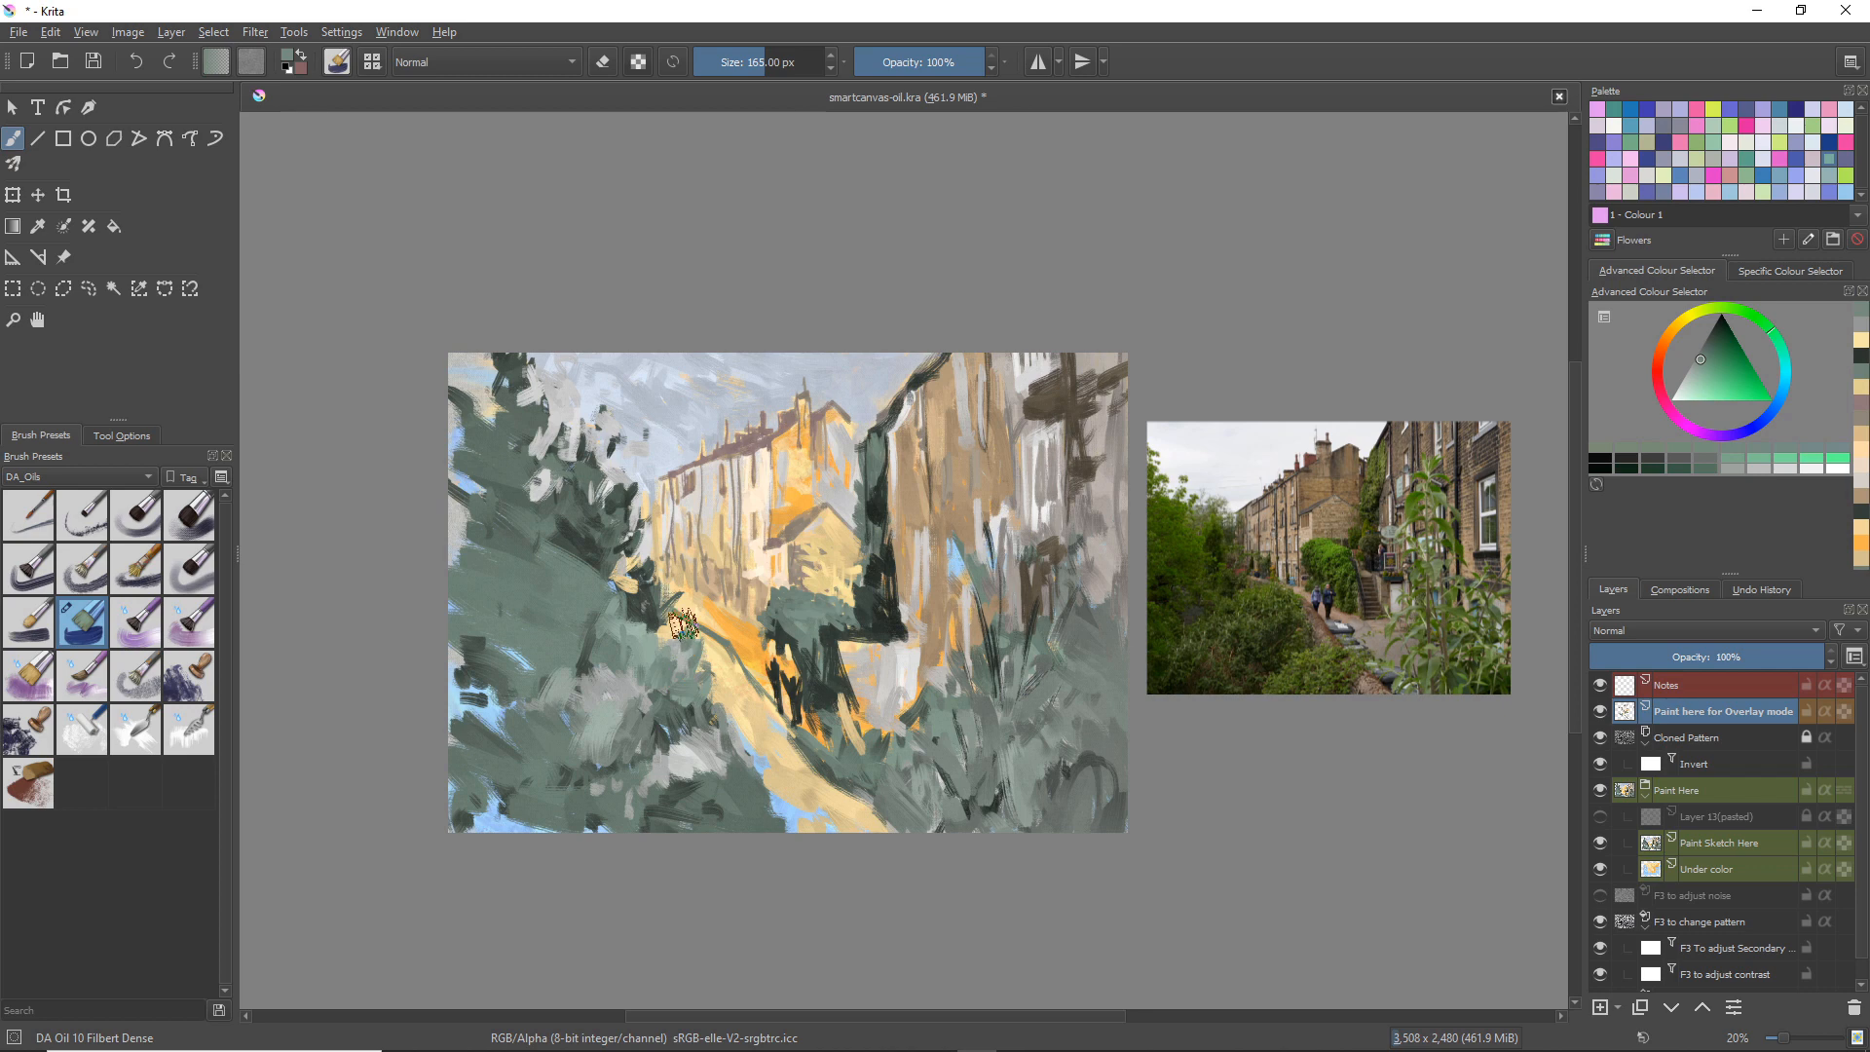
# Step: Sample pale peach from the terrace wall and paint light strokes down the upper part of the path
pyautogui.keyDown('ctrl'); pyautogui.click(752, 535); pyautogui.keyUp('ctrl')
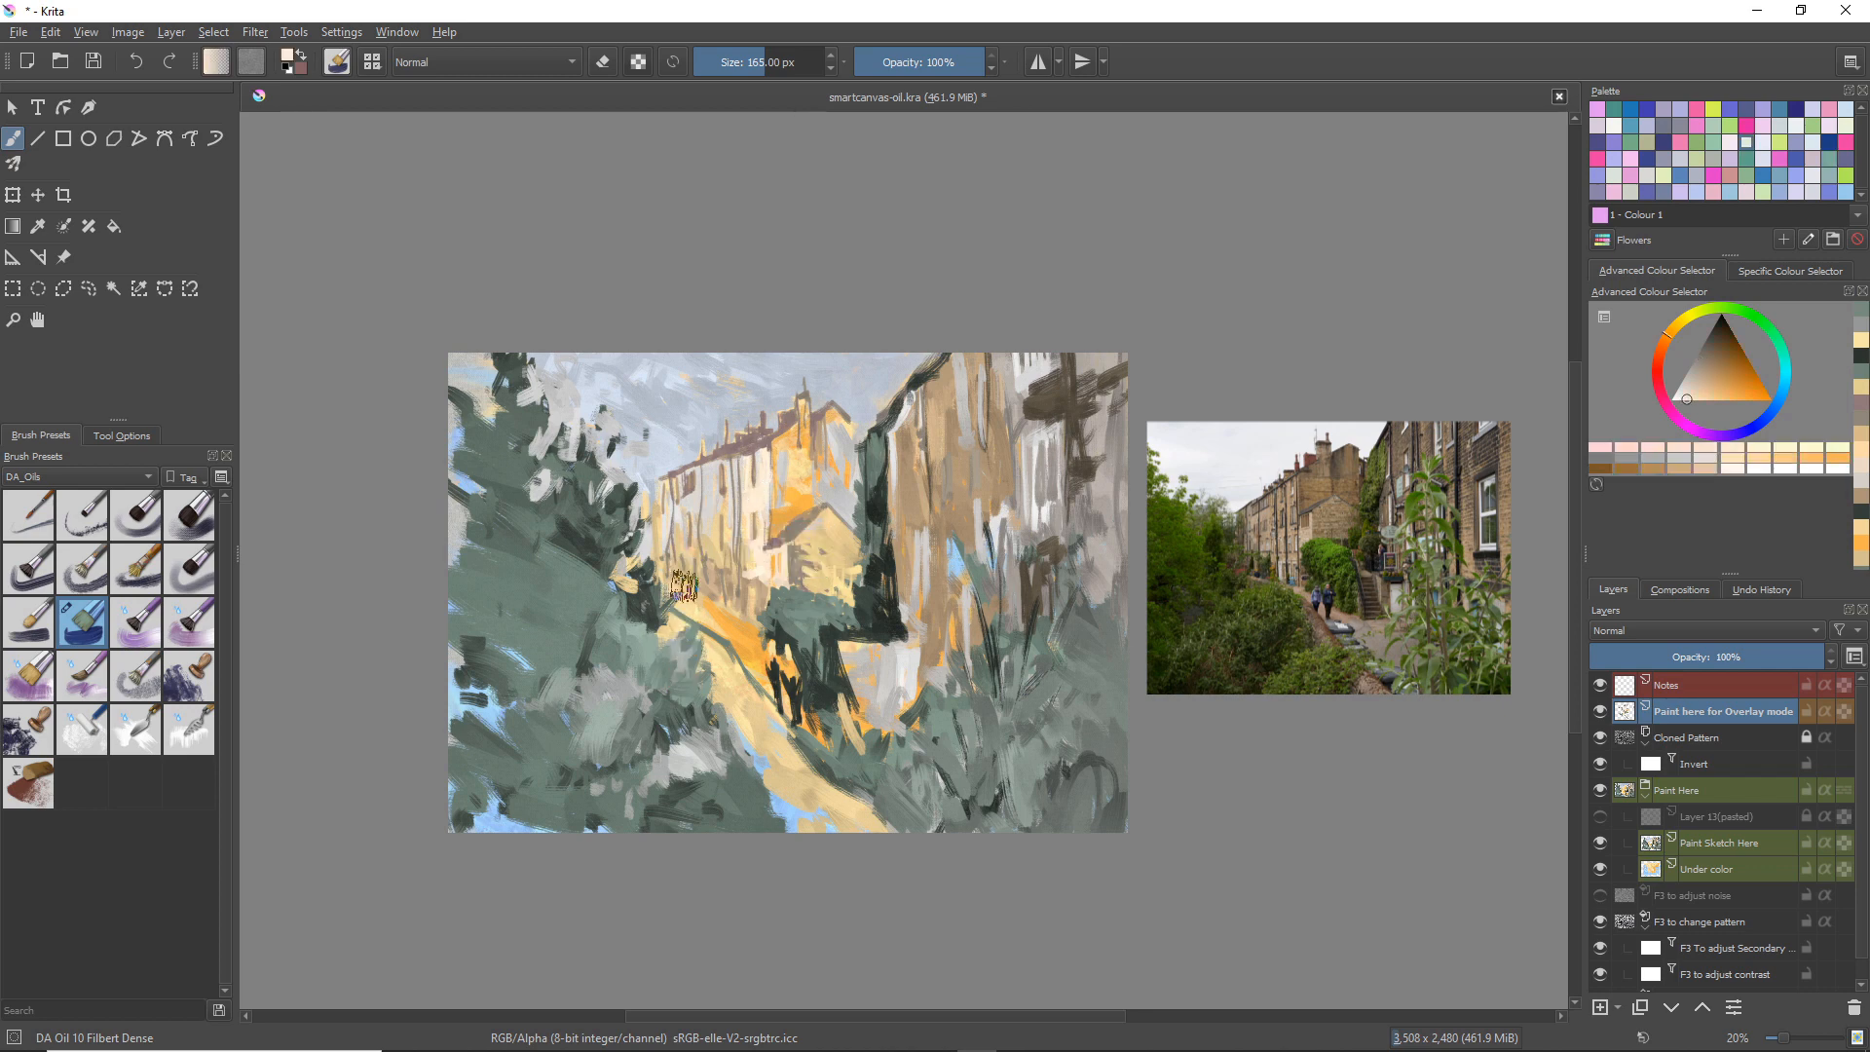
pyautogui.moveTo(673, 614)
pyautogui.mouseDown()
pyautogui.moveTo(766, 696)
pyautogui.moveTo(728, 669)
pyautogui.mouseUp()
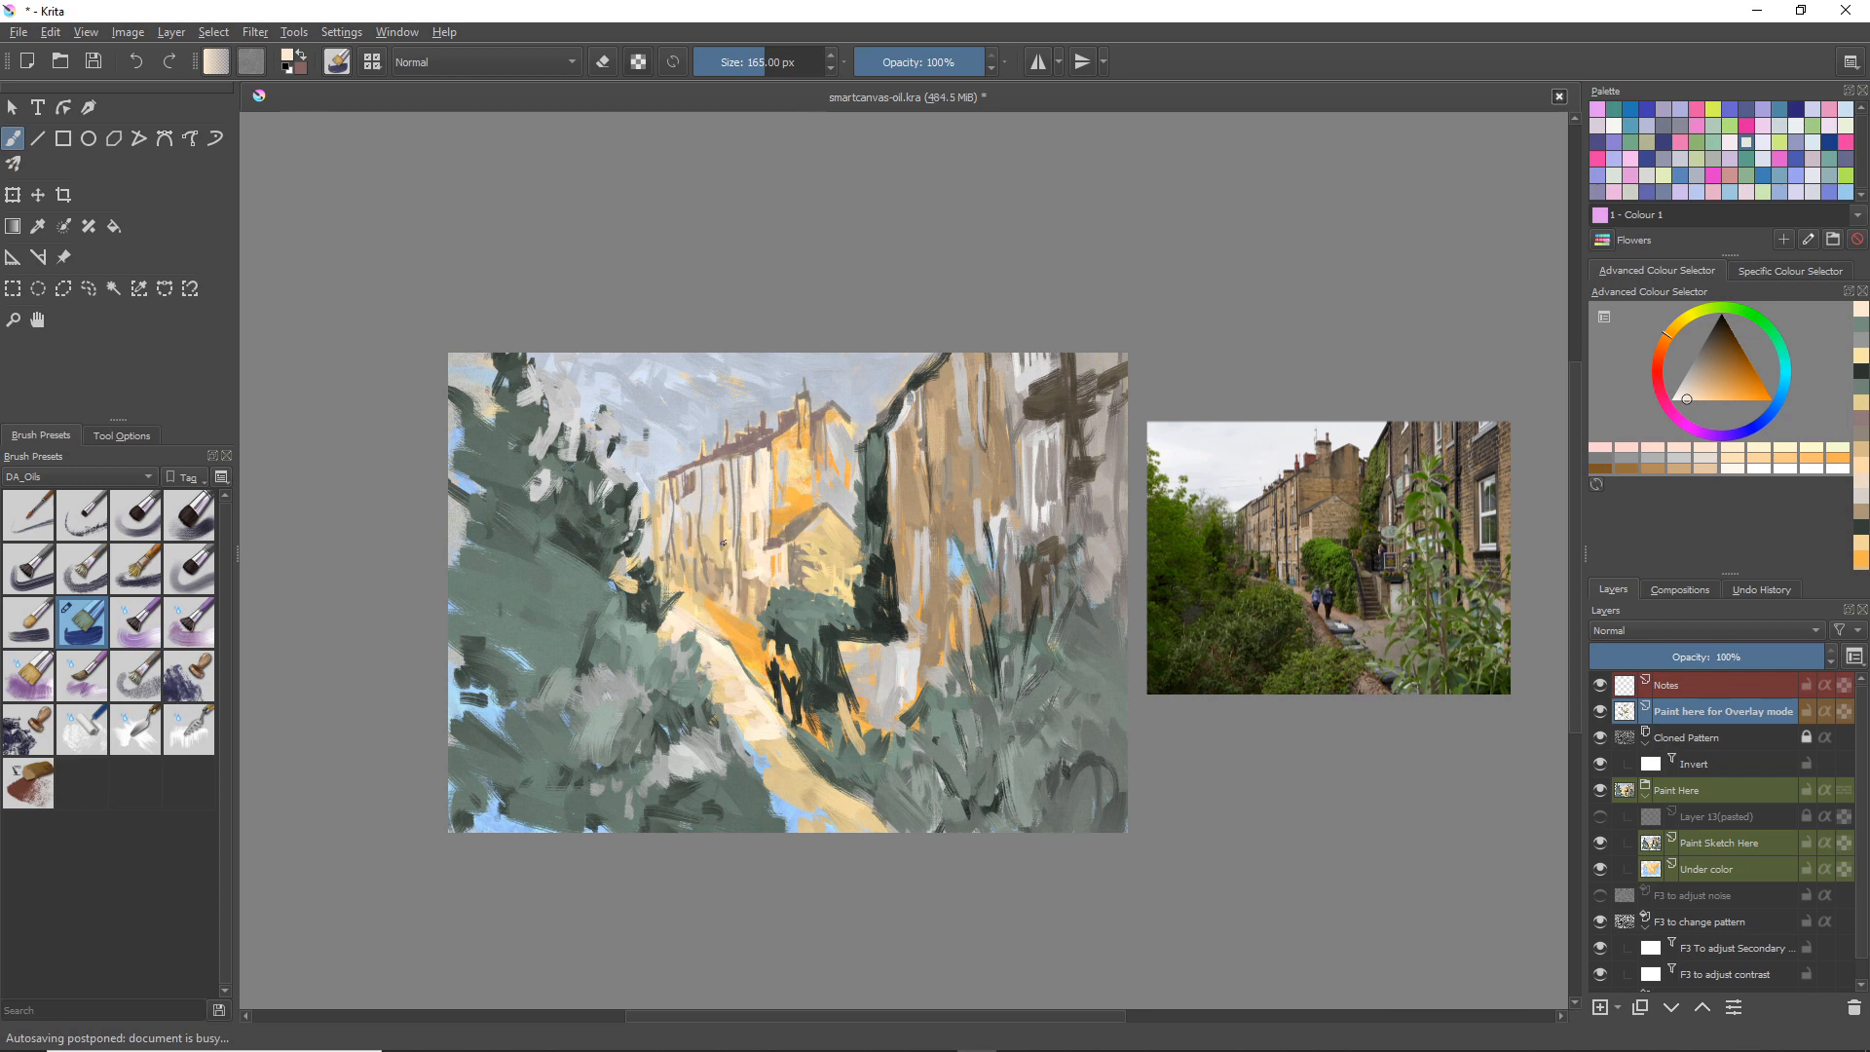
# Step: Sample light blue from beside the path and block in two small figures, sampling dark green for their legs
pyautogui.rightClick(745, 597)
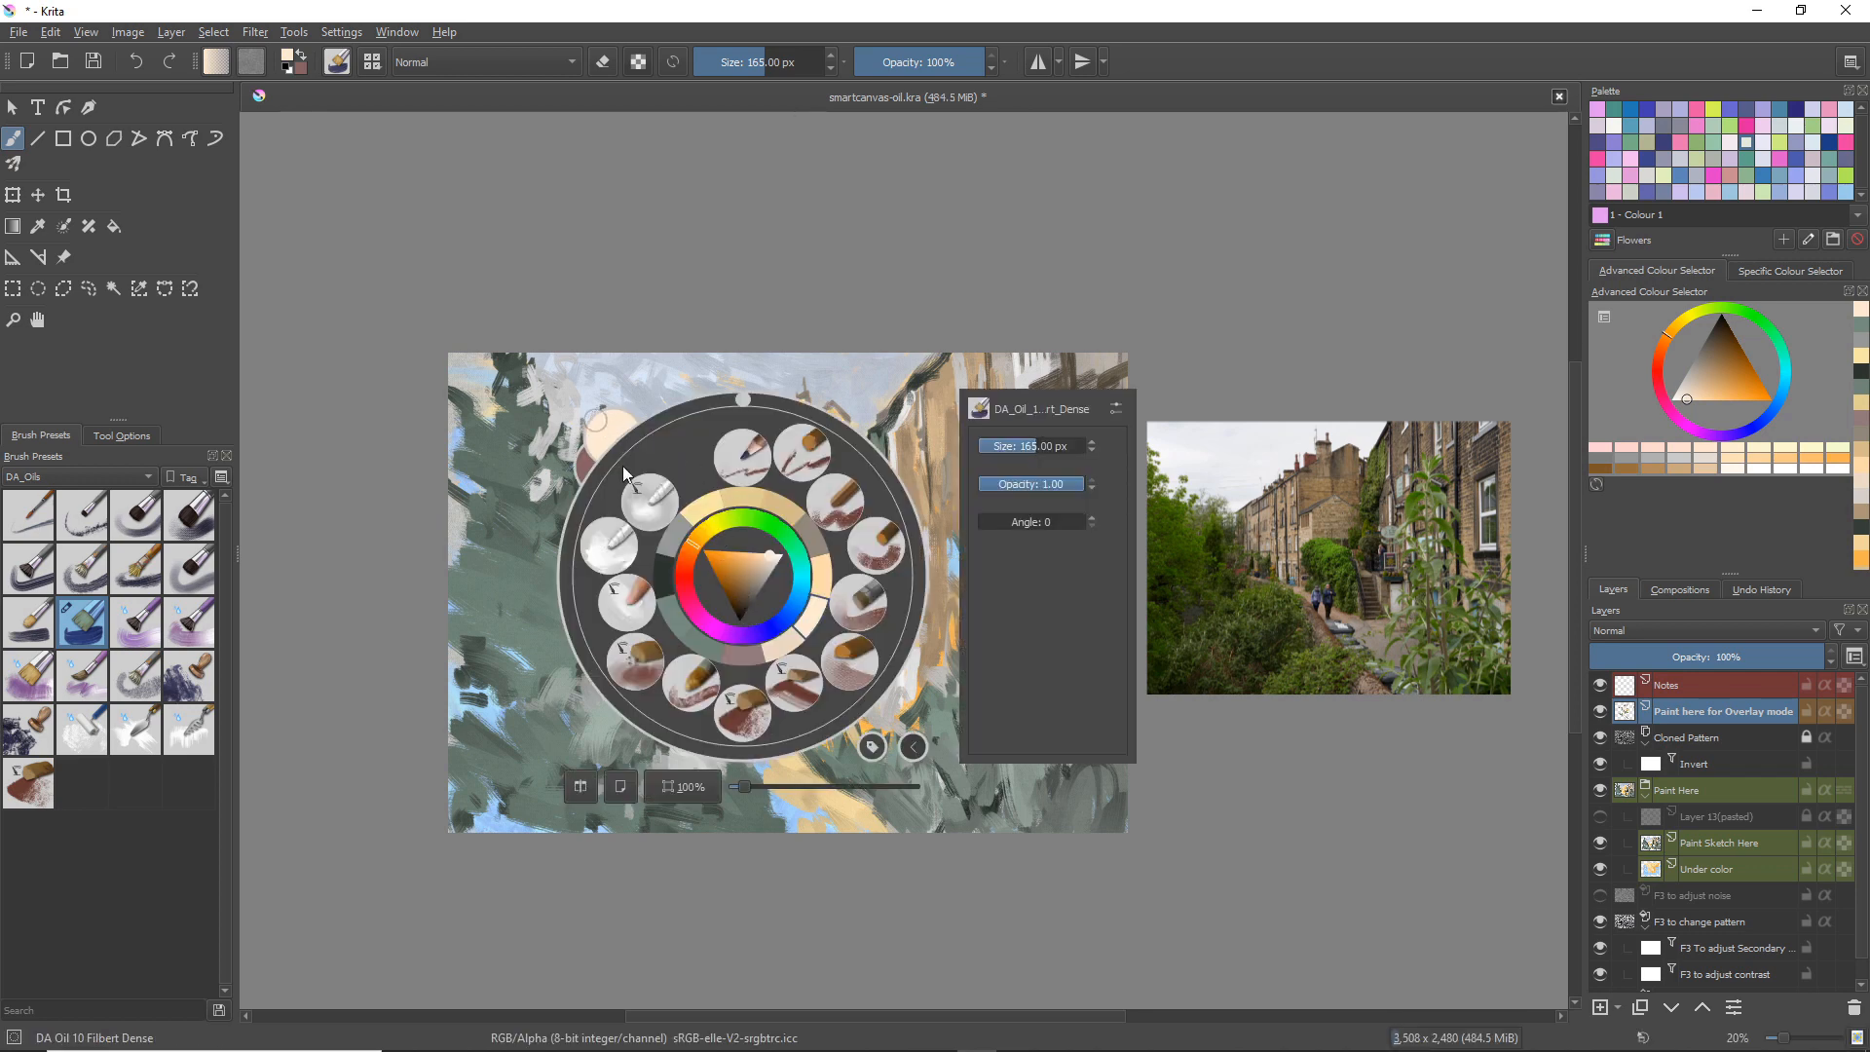
pyautogui.click(586, 469)
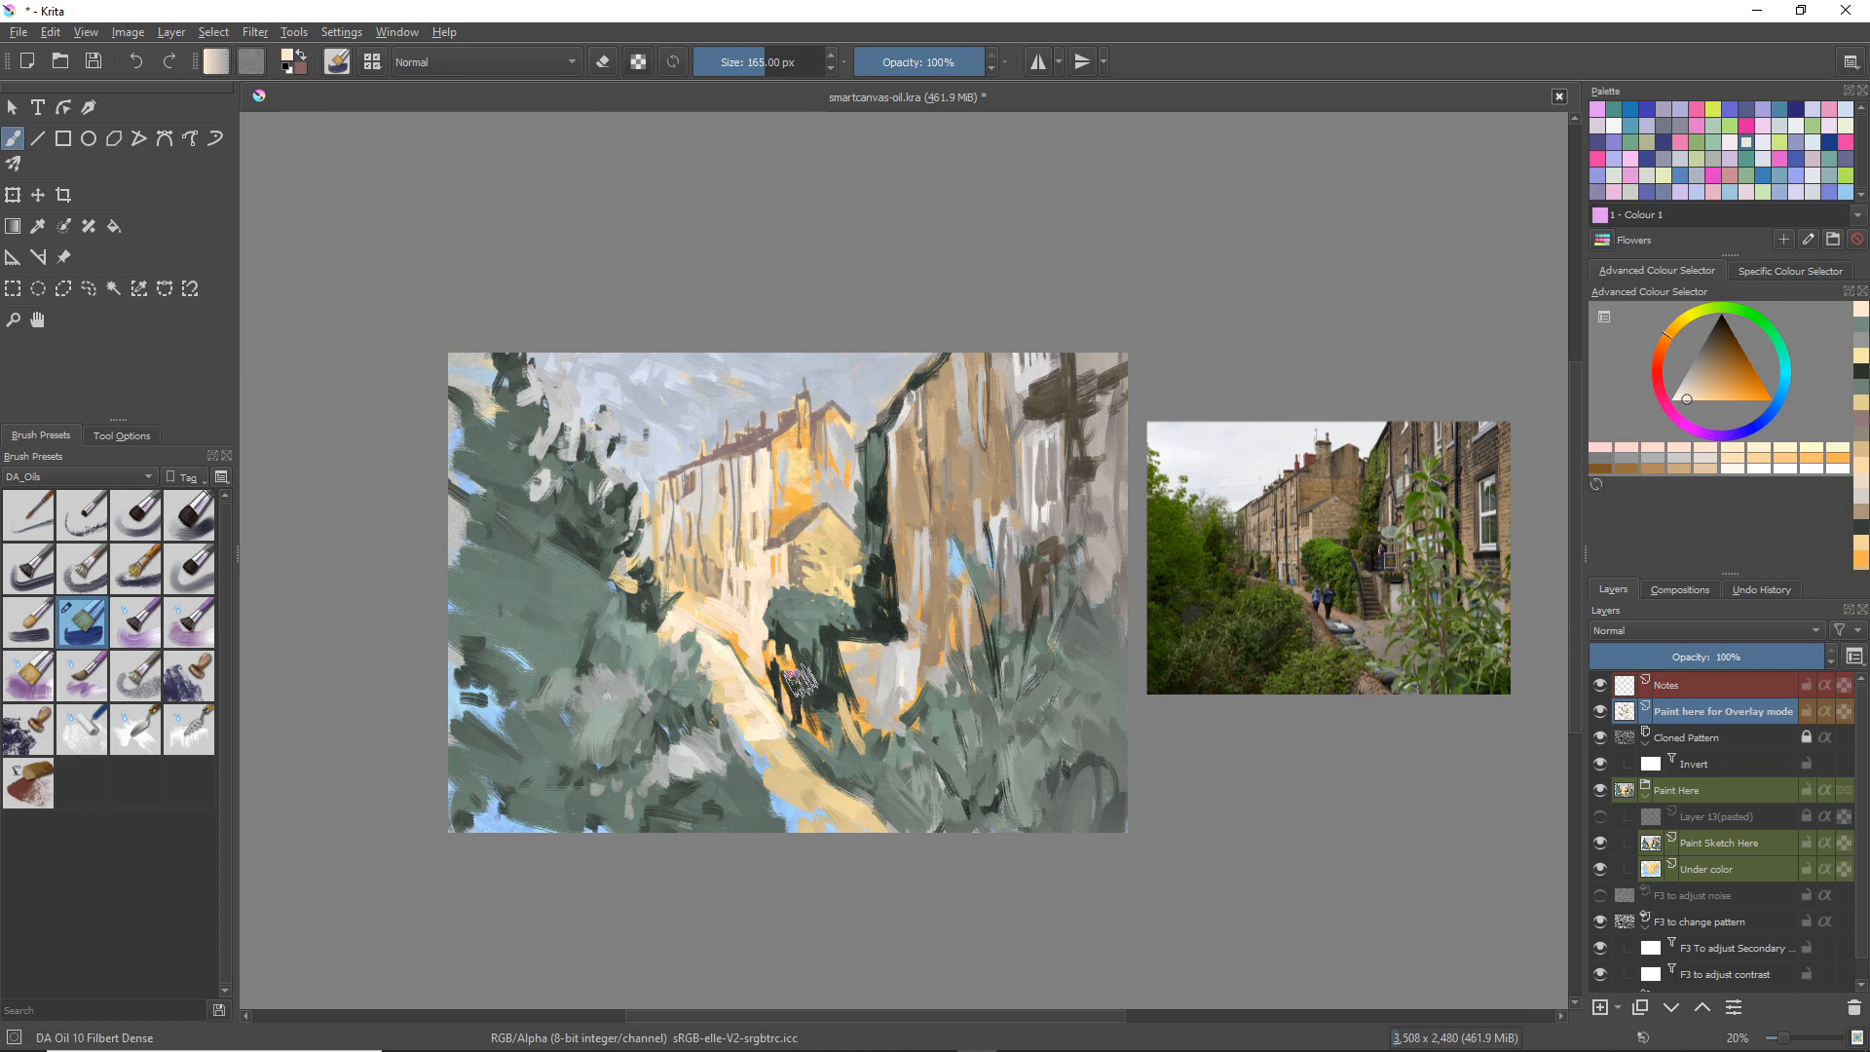
pyautogui.keyDown('ctrl'); pyautogui.click(758, 746); pyautogui.keyUp('ctrl')
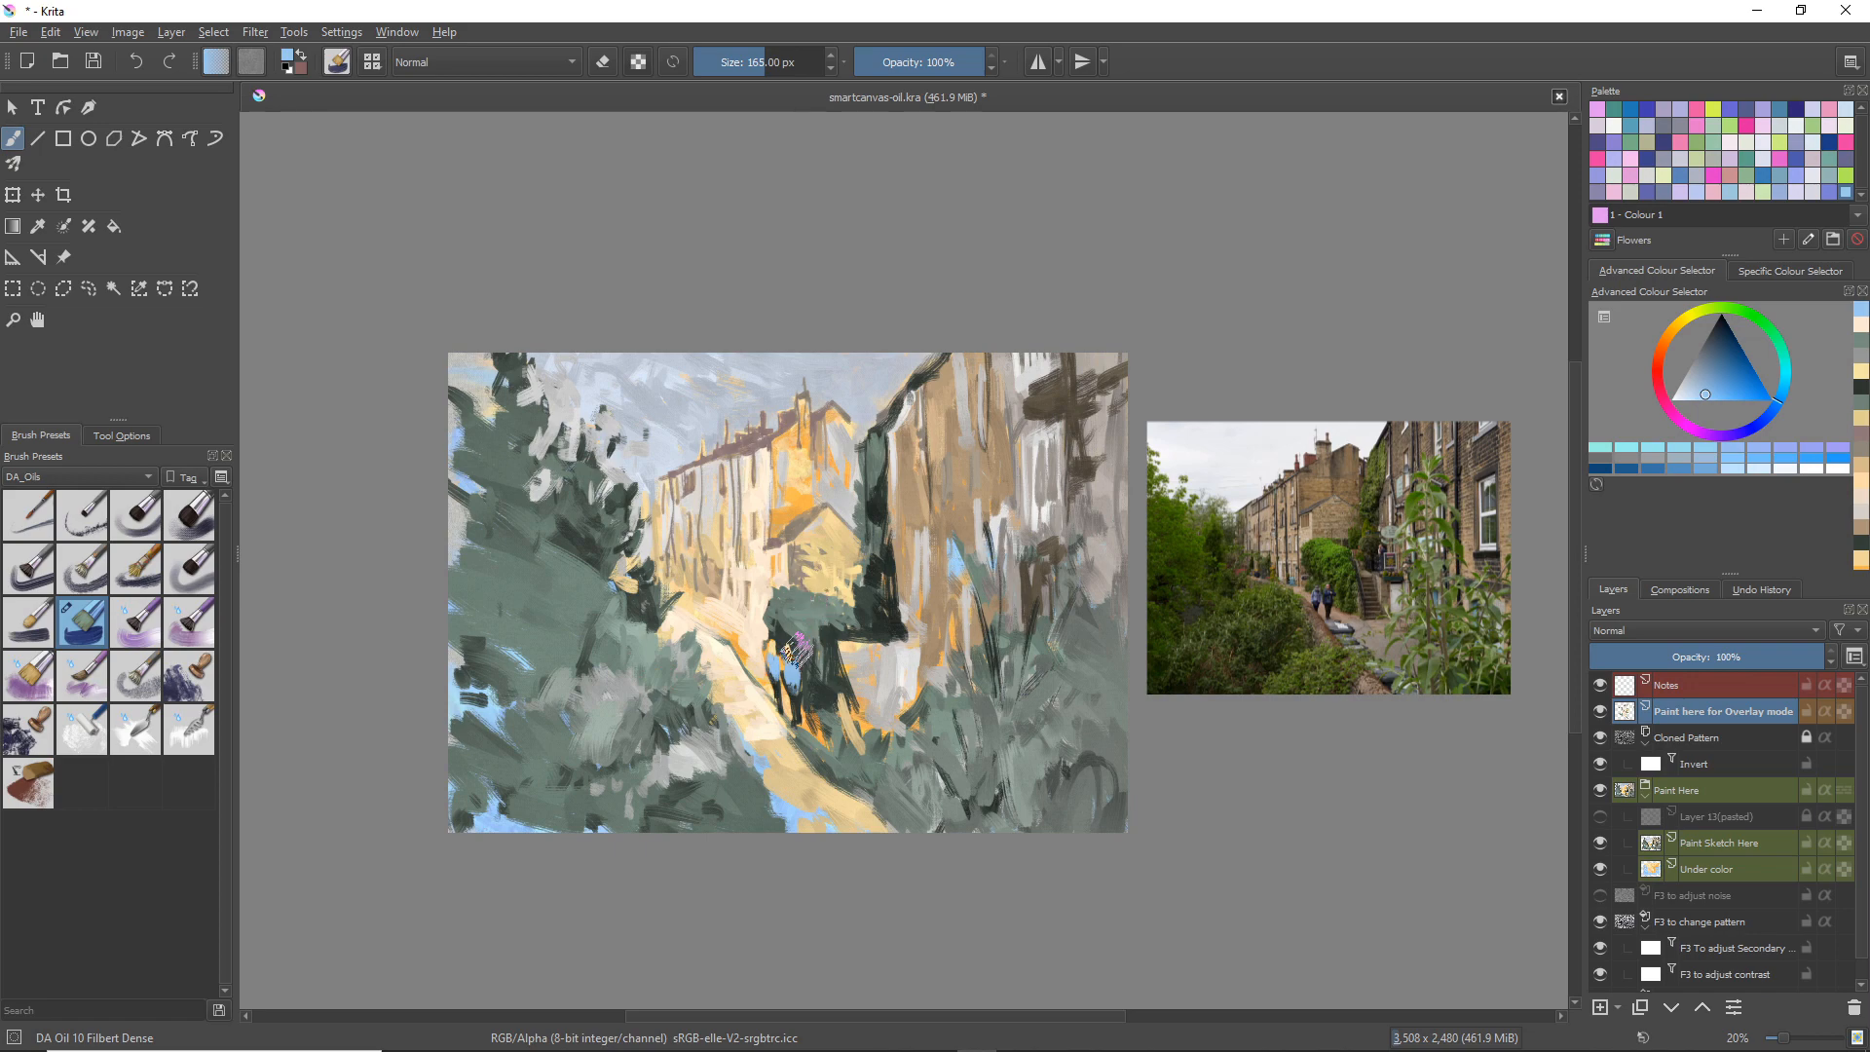
pyautogui.keyDown('ctrl'); pyautogui.click(789, 651); pyautogui.keyUp('ctrl')
pyautogui.moveTo(772, 654); pyautogui.dragTo(1008, 499)
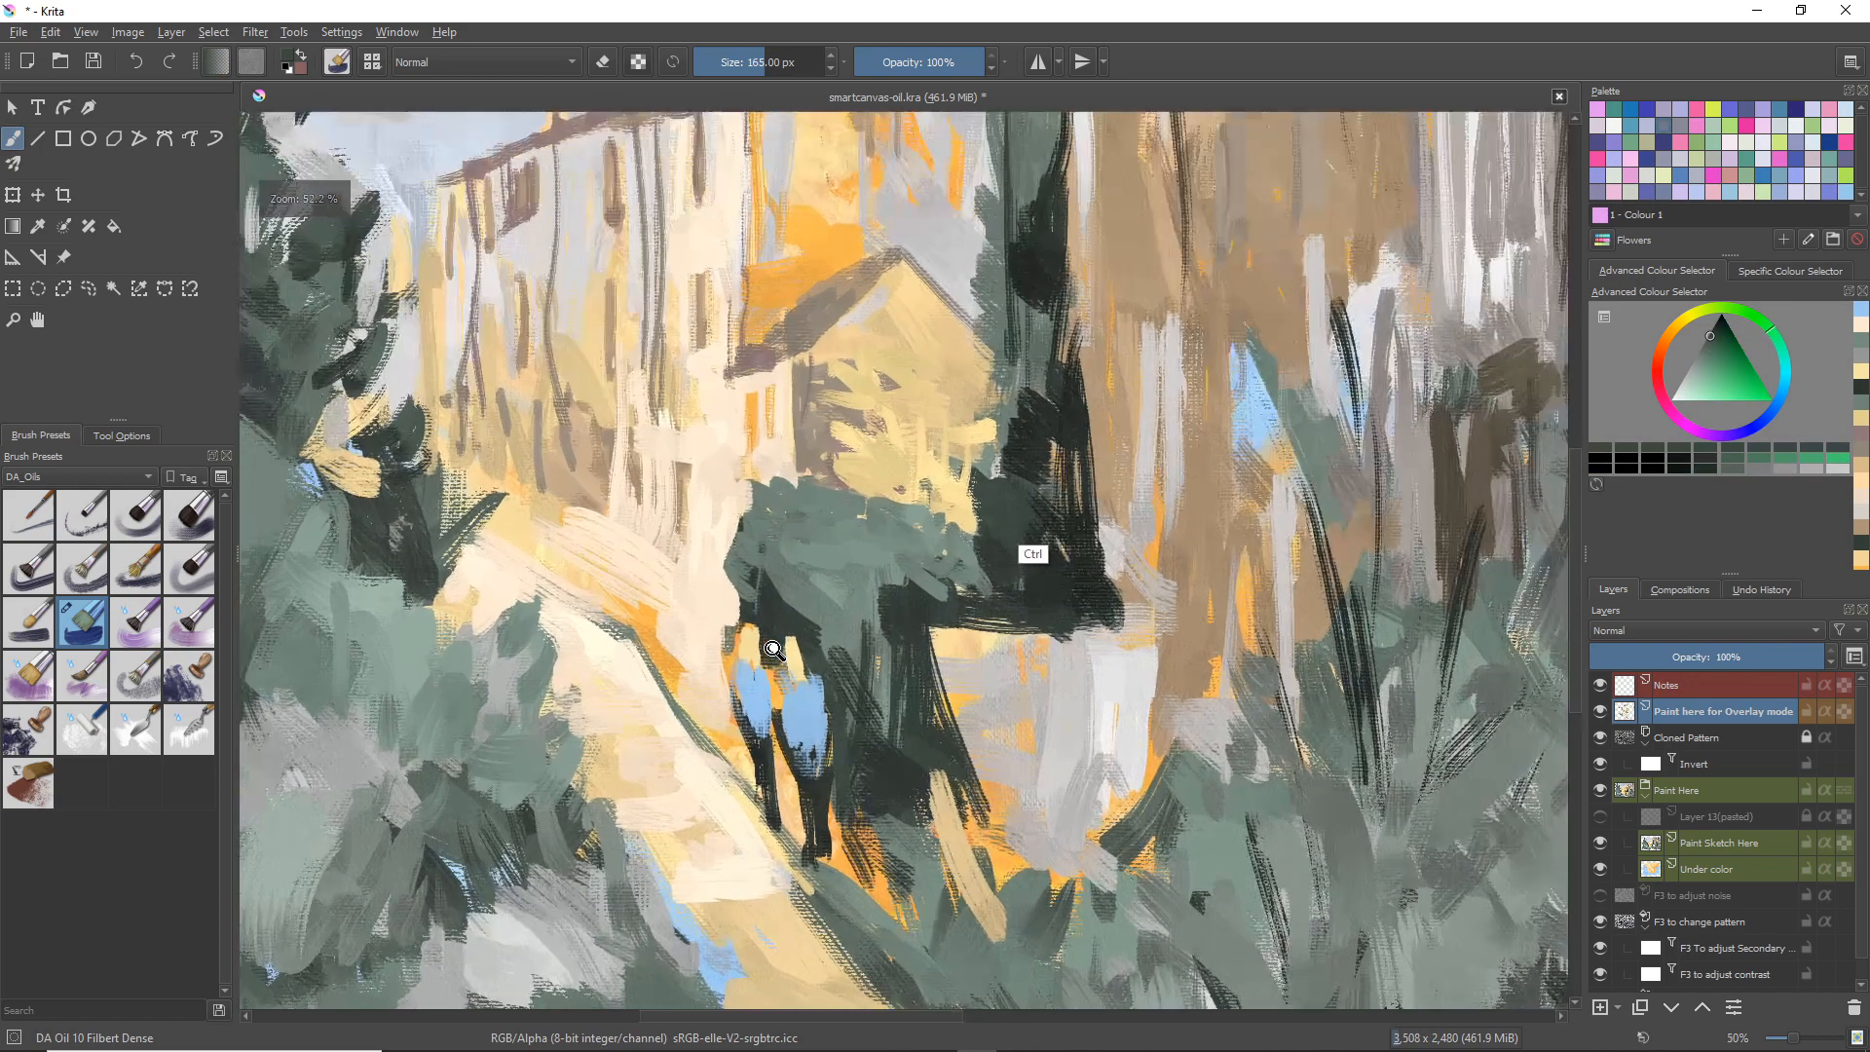
# Step: Reduce the brush to 51 px and paint dark green foliage along the side of the right-hand figure
pyautogui.press('[')
pyautogui.press('[')
pyautogui.press('[')
pyautogui.press('[')
pyautogui.press('[')
pyautogui.press('[')
pyautogui.press('[')
pyautogui.press('[')
pyautogui.press('[')
pyautogui.press('[')
pyautogui.press('[')
pyautogui.press('[')
pyautogui.press('[')
pyautogui.press('[')
pyautogui.press('[')
pyautogui.press('[')
pyautogui.press('[')
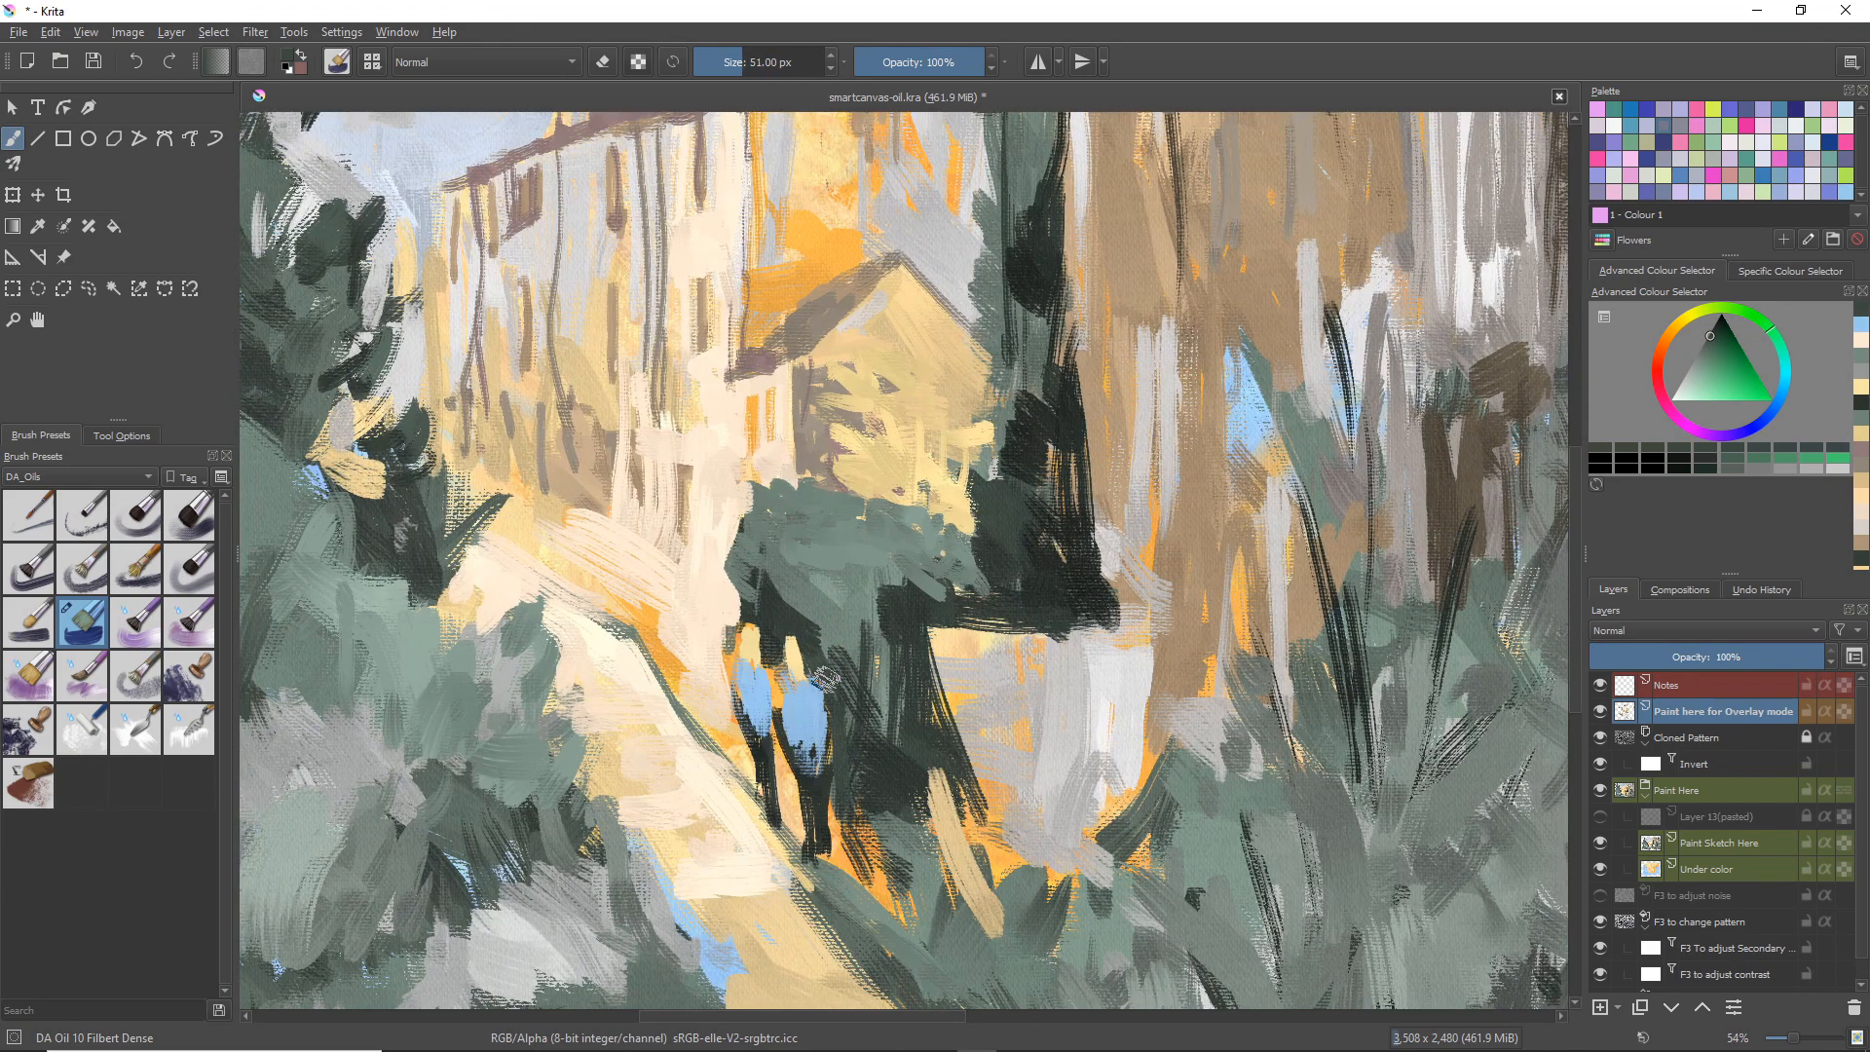
pyautogui.moveTo(835, 730)
pyautogui.mouseDown()
pyautogui.moveTo(815, 813)
pyautogui.moveTo(831, 761)
pyautogui.moveTo(822, 851)
pyautogui.moveTo(843, 876)
pyautogui.moveTo(849, 813)
pyautogui.moveTo(869, 807)
pyautogui.moveTo(896, 888)
pyautogui.moveTo(896, 809)
pyautogui.moveTo(828, 799)
pyautogui.moveTo(842, 857)
pyautogui.moveTo(854, 799)
pyautogui.moveTo(844, 898)
pyautogui.mouseUp()
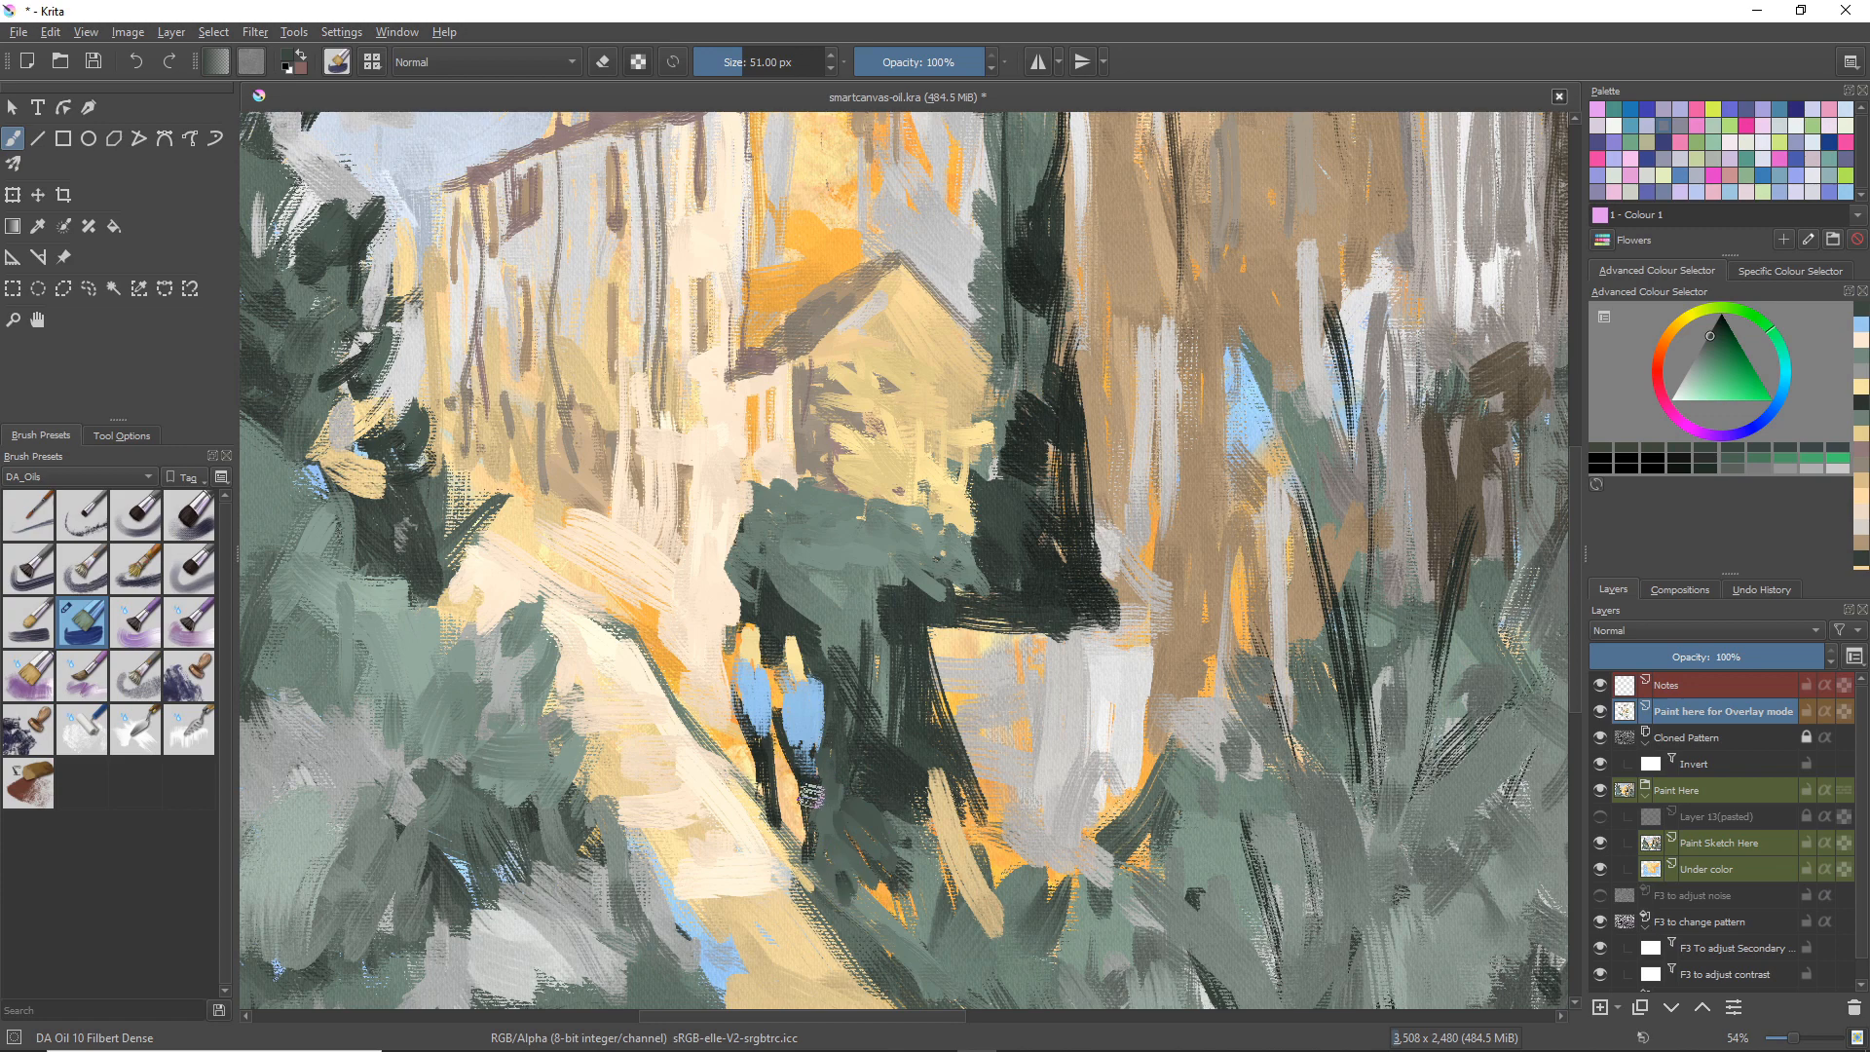
# Step: Sample near-black green at the figures' feet and paint vertical strokes to shape both figures' legs
pyautogui.keyDown('ctrl'); pyautogui.click(807, 843); pyautogui.keyUp('ctrl')
pyautogui.moveTo(814, 778); pyautogui.dragTo(809, 855)
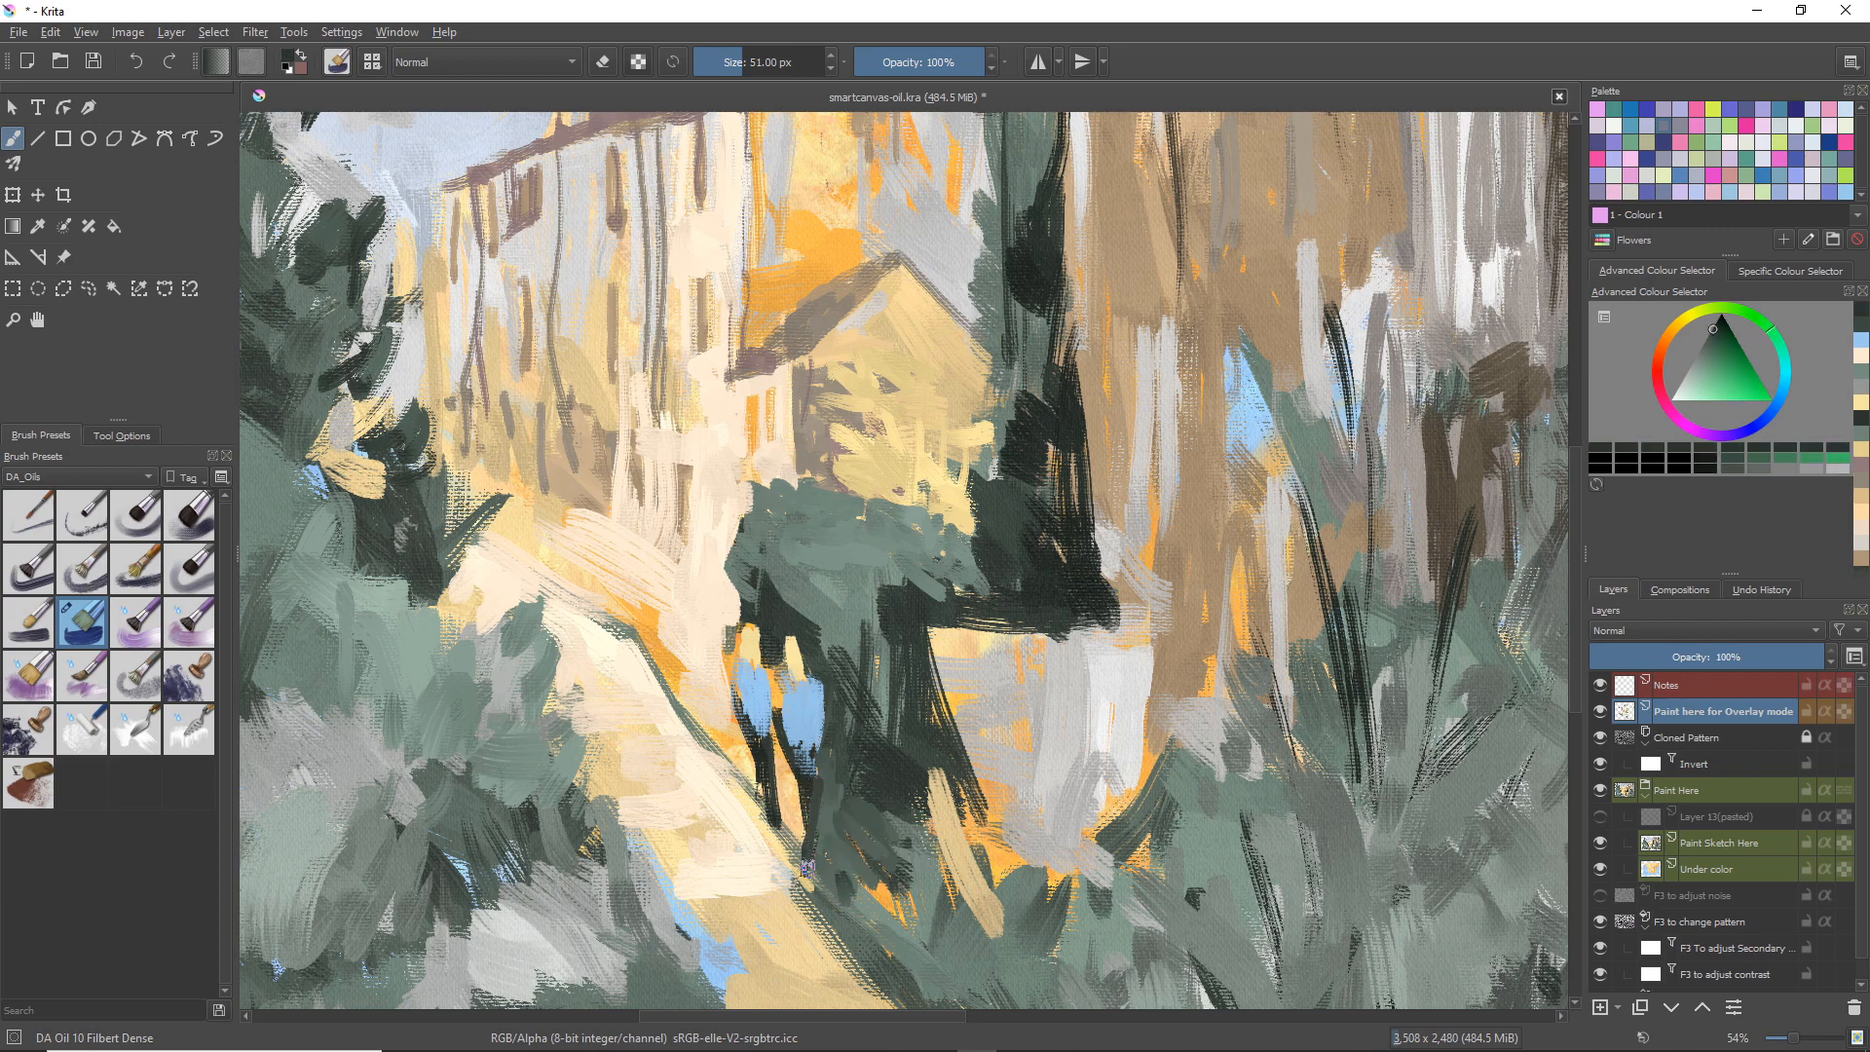
pyautogui.moveTo(810, 786); pyautogui.dragTo(818, 870)
pyautogui.moveTo(764, 742); pyautogui.dragTo(766, 799)
pyautogui.moveTo(775, 734); pyautogui.dragTo(775, 820)
# Step: Paint dark green strokes over the edges of both figures' blue tops to slim and shade them
pyautogui.rightClick(781, 685)
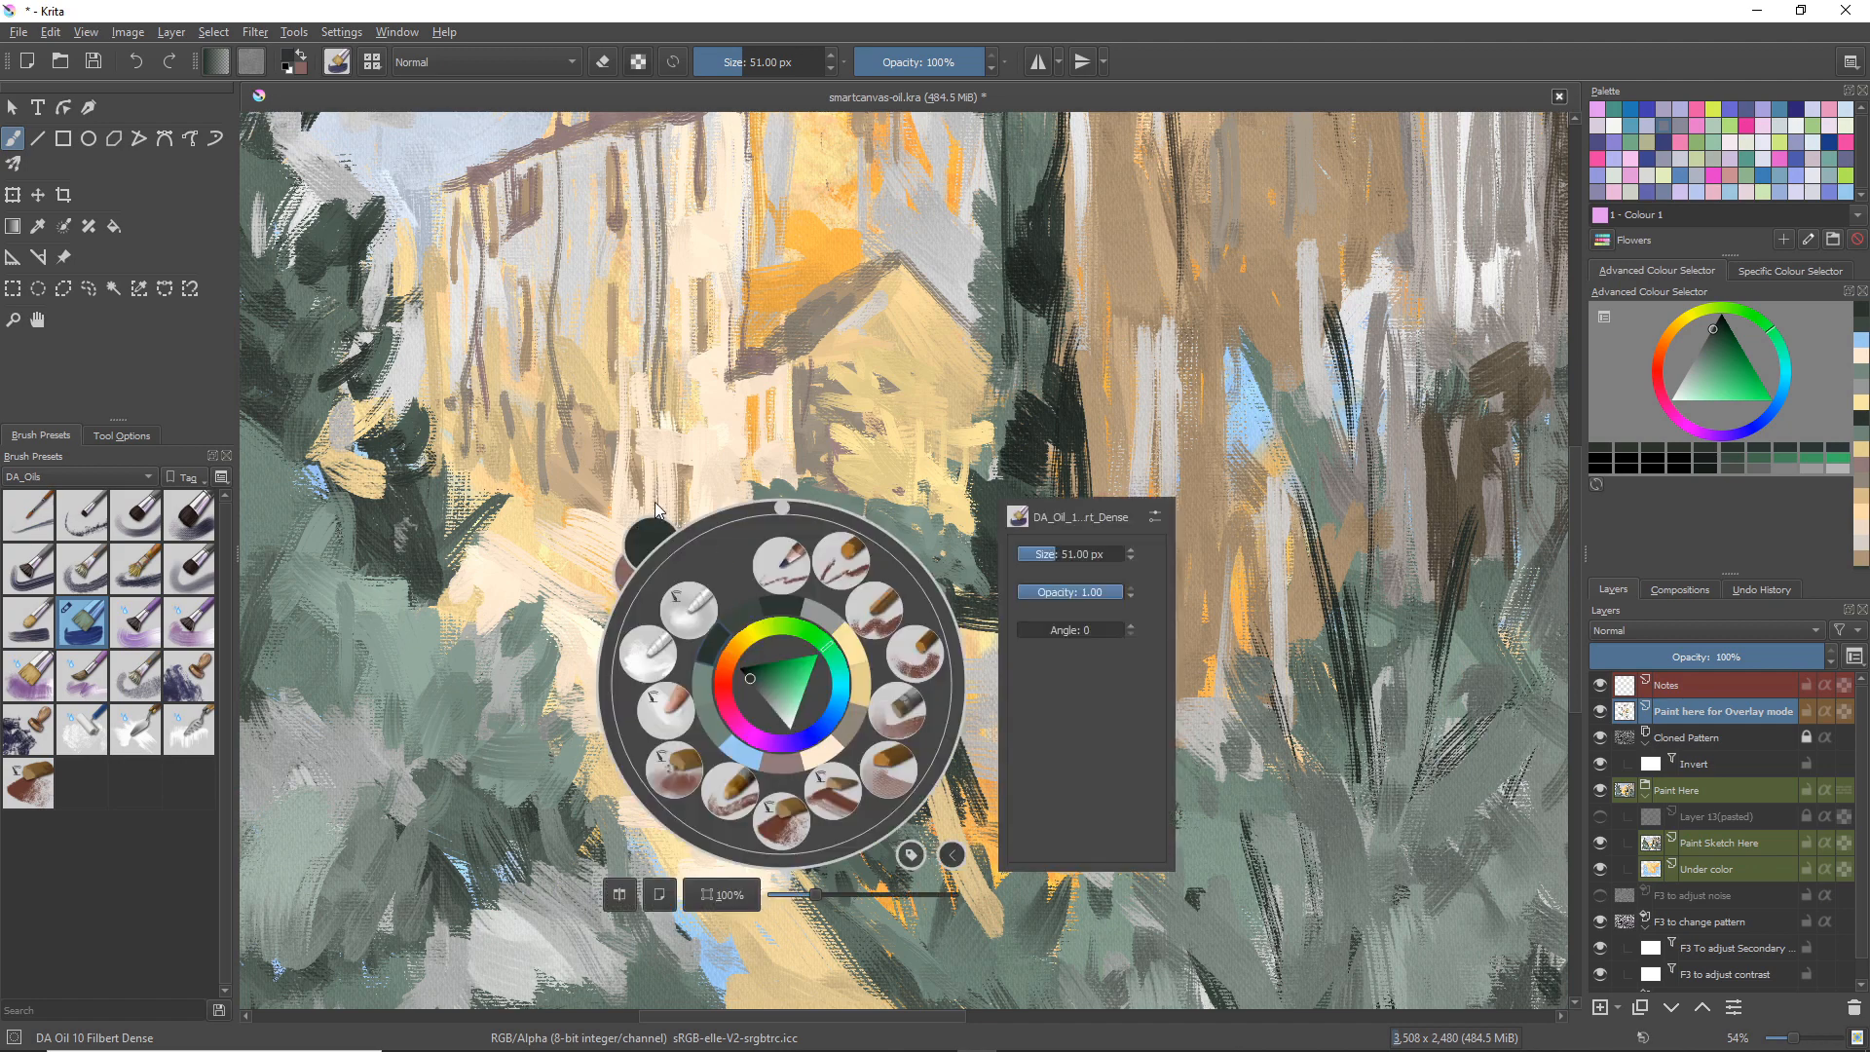
pyautogui.click(632, 468)
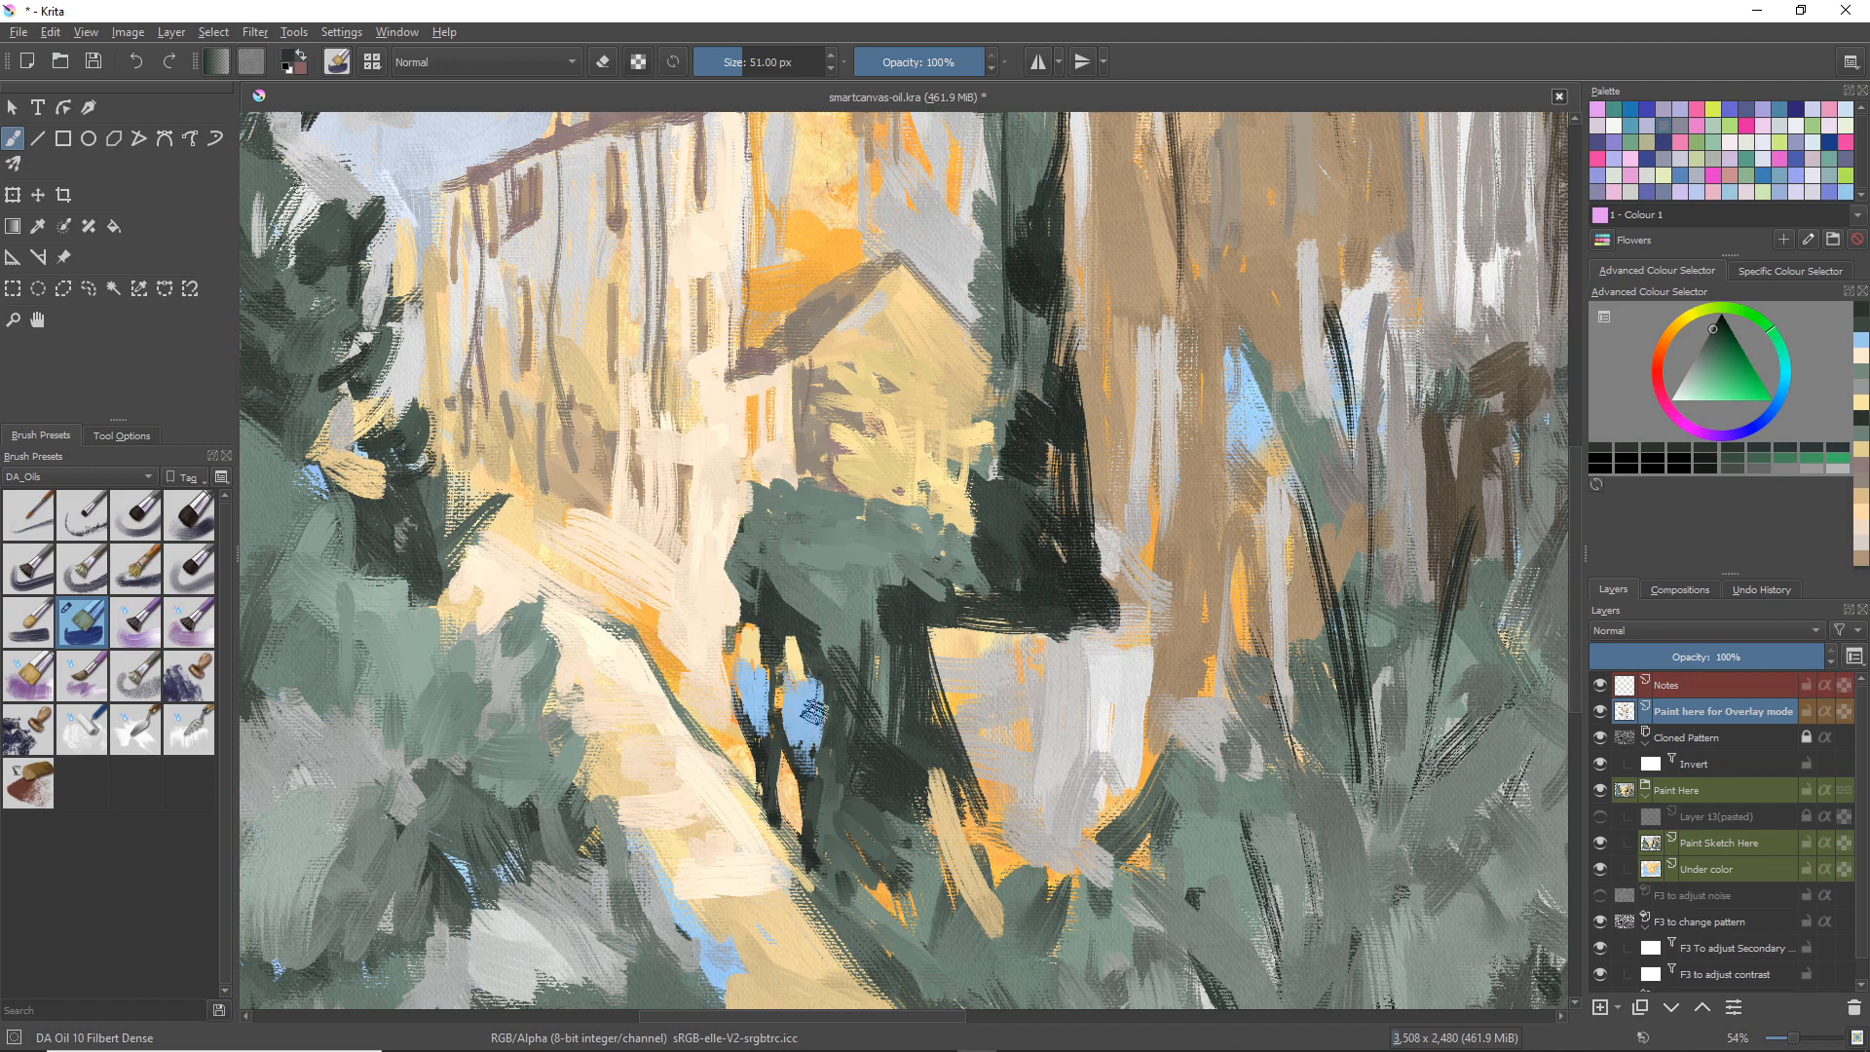
pyautogui.moveTo(825, 695); pyautogui.dragTo(812, 766)
pyautogui.moveTo(772, 685)
pyautogui.mouseDown()
pyautogui.moveTo(754, 721)
pyautogui.moveTo(786, 681)
pyautogui.moveTo(789, 737)
pyautogui.mouseUp()
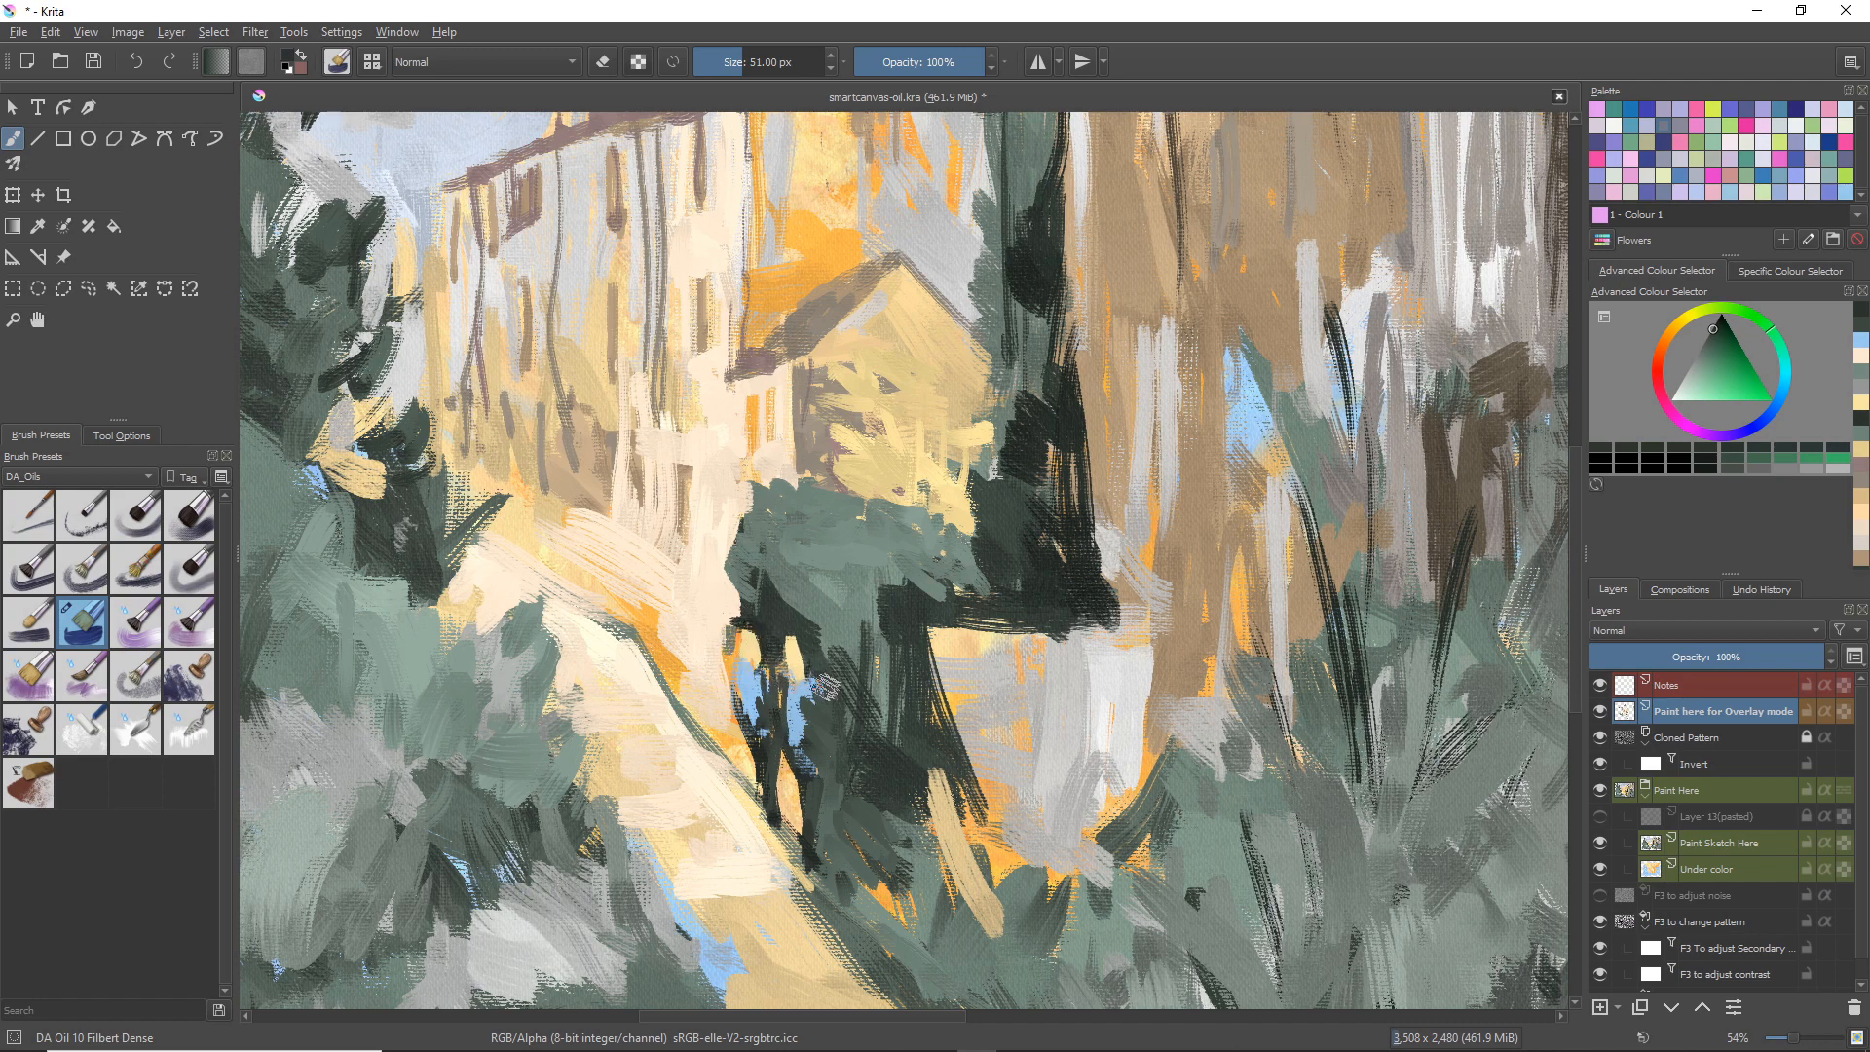
# Step: Sample cream and dark green in turn to refine the two figures' heads and the dark outline around them
pyautogui.keyDown('ctrl'); pyautogui.click(796, 663); pyautogui.keyUp('ctrl')
pyautogui.moveTo(800, 642)
pyautogui.mouseDown()
pyautogui.moveTo(804, 678)
pyautogui.moveTo(797, 633)
pyautogui.moveTo(776, 708)
pyautogui.mouseUp()
pyautogui.keyDown('ctrl'); pyautogui.click(791, 672); pyautogui.keyUp('ctrl')
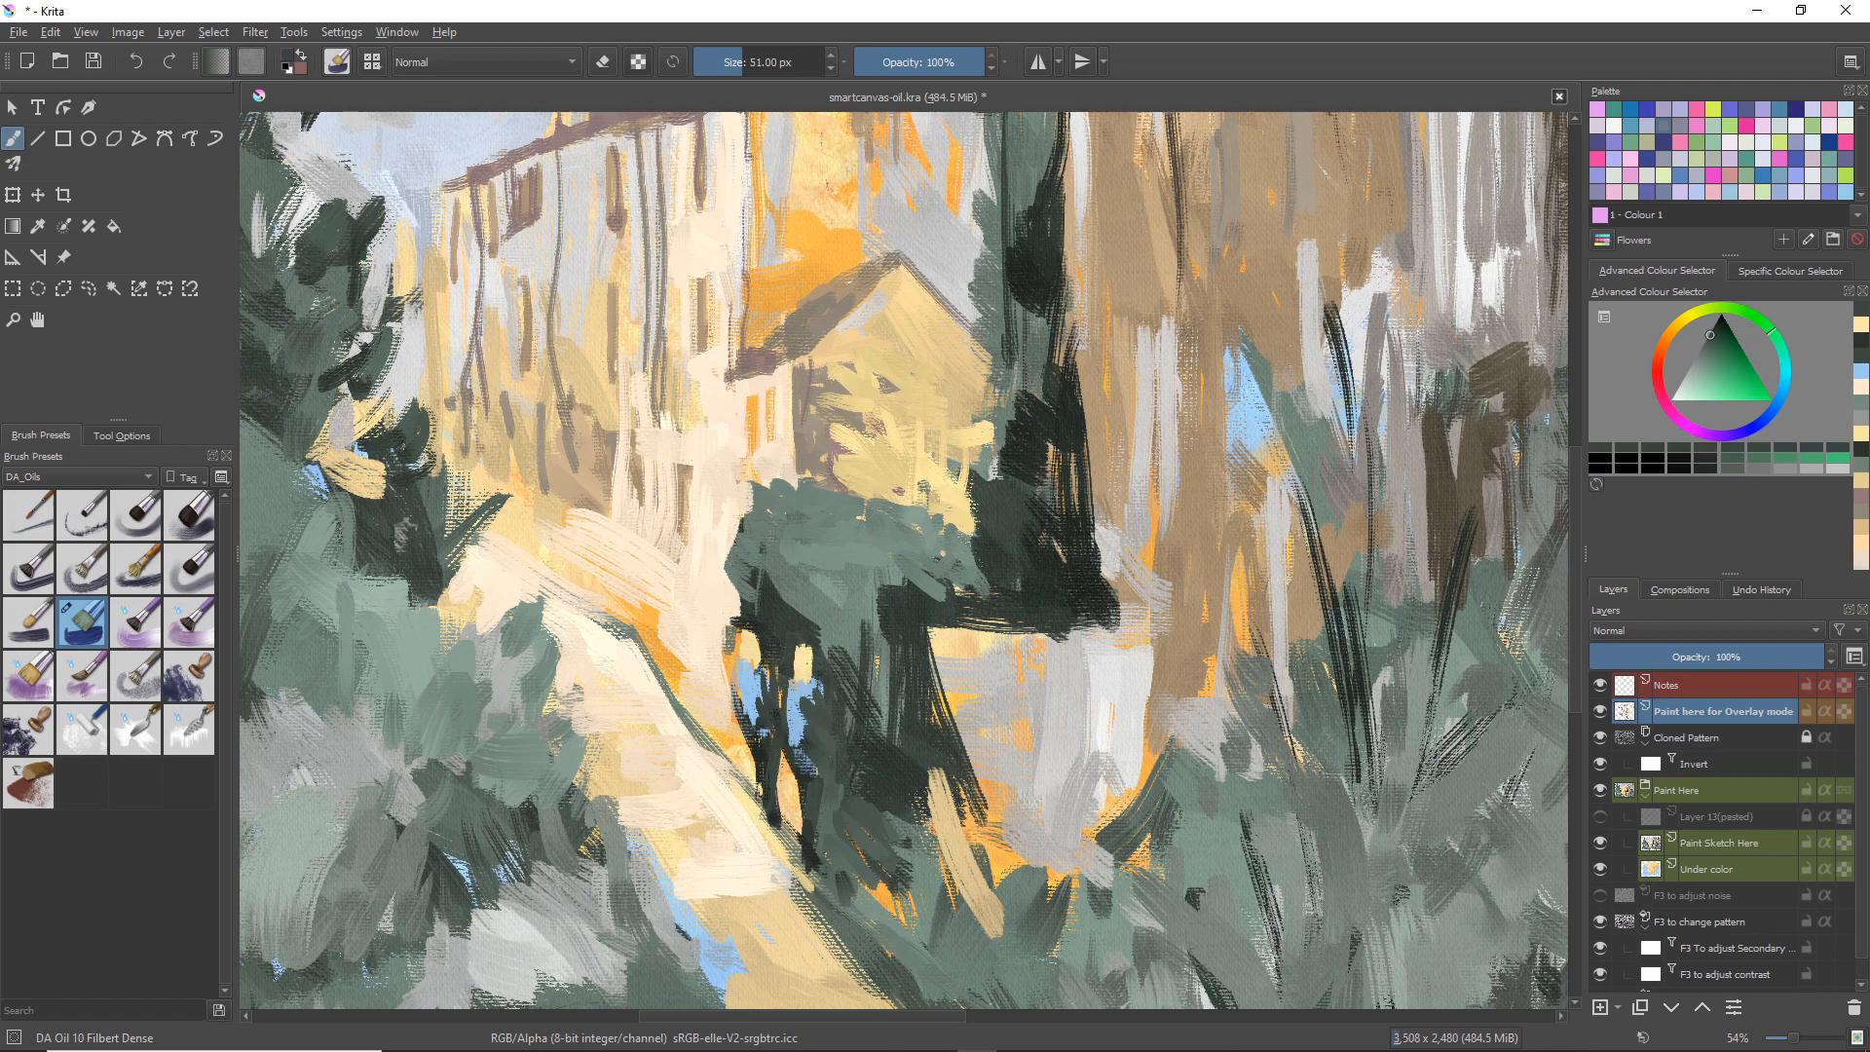
pyautogui.keyDown('ctrl'); pyautogui.click(757, 650); pyautogui.keyUp('ctrl')
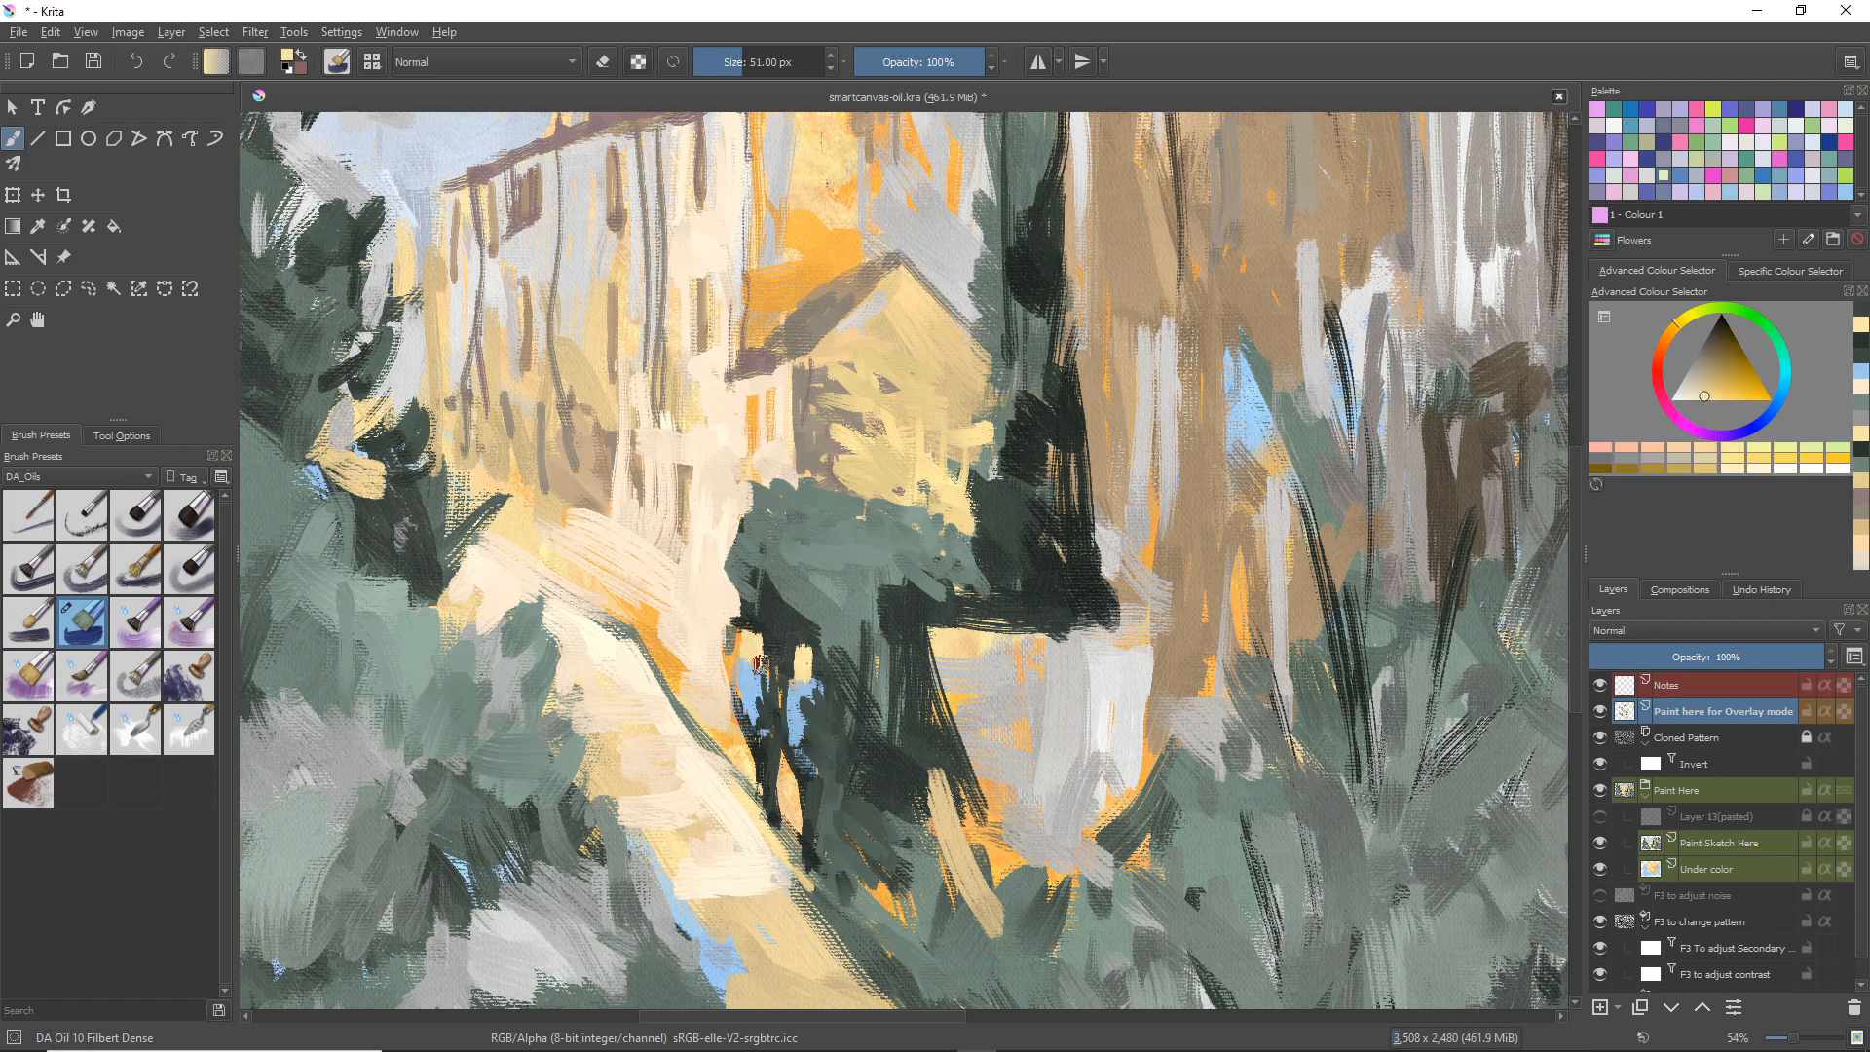
pyautogui.keyDown('ctrl'); pyautogui.click(745, 651); pyautogui.keyUp('ctrl')
pyautogui.moveTo(751, 619)
pyautogui.mouseDown()
pyautogui.moveTo(734, 663)
pyautogui.moveTo(741, 622)
pyautogui.moveTo(717, 667)
pyautogui.moveTo(737, 719)
pyautogui.mouseUp()
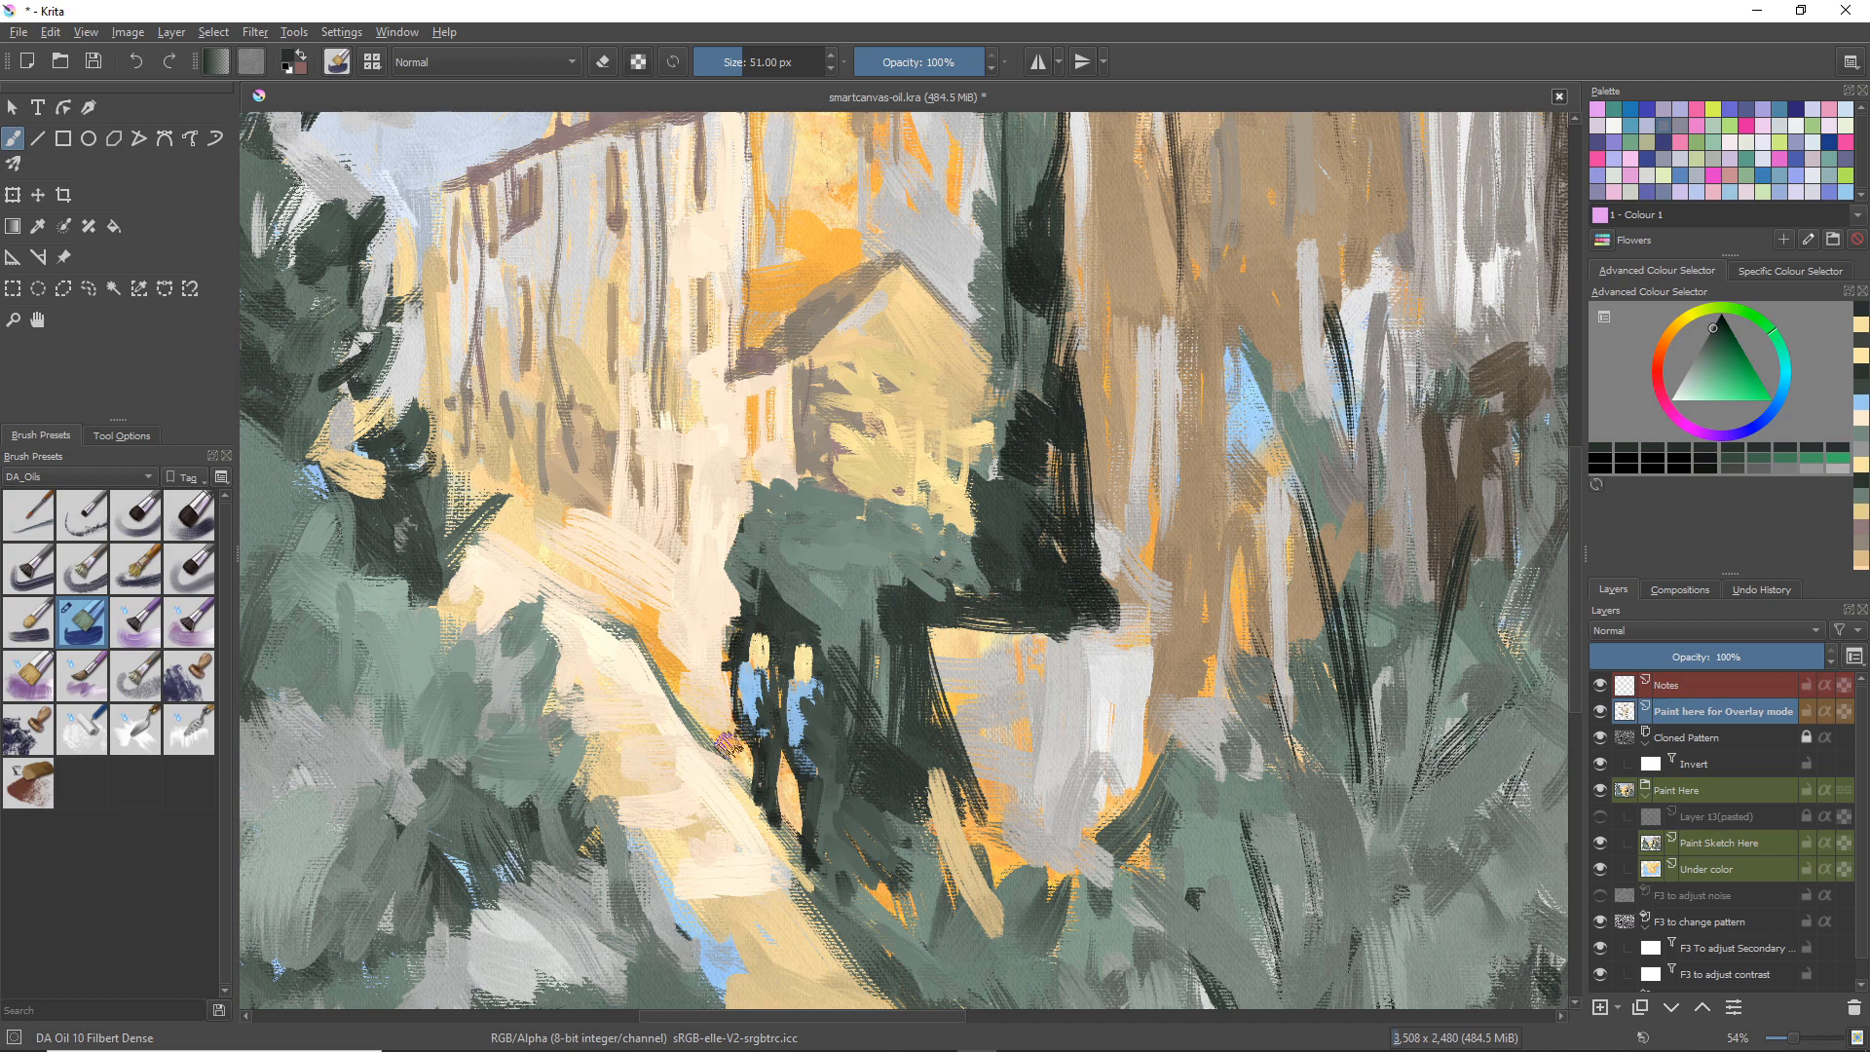
# Step: Sample cream yellow from the path and paint strokes down its right edge below the figures
pyautogui.keyDown('ctrl'); pyautogui.click(733, 779); pyautogui.keyUp('ctrl')
pyautogui.moveTo(737, 779)
pyautogui.mouseDown()
pyautogui.moveTo(846, 874)
pyautogui.moveTo(868, 937)
pyautogui.mouseUp()
pyautogui.moveTo(805, 873); pyautogui.dragTo(857, 920)
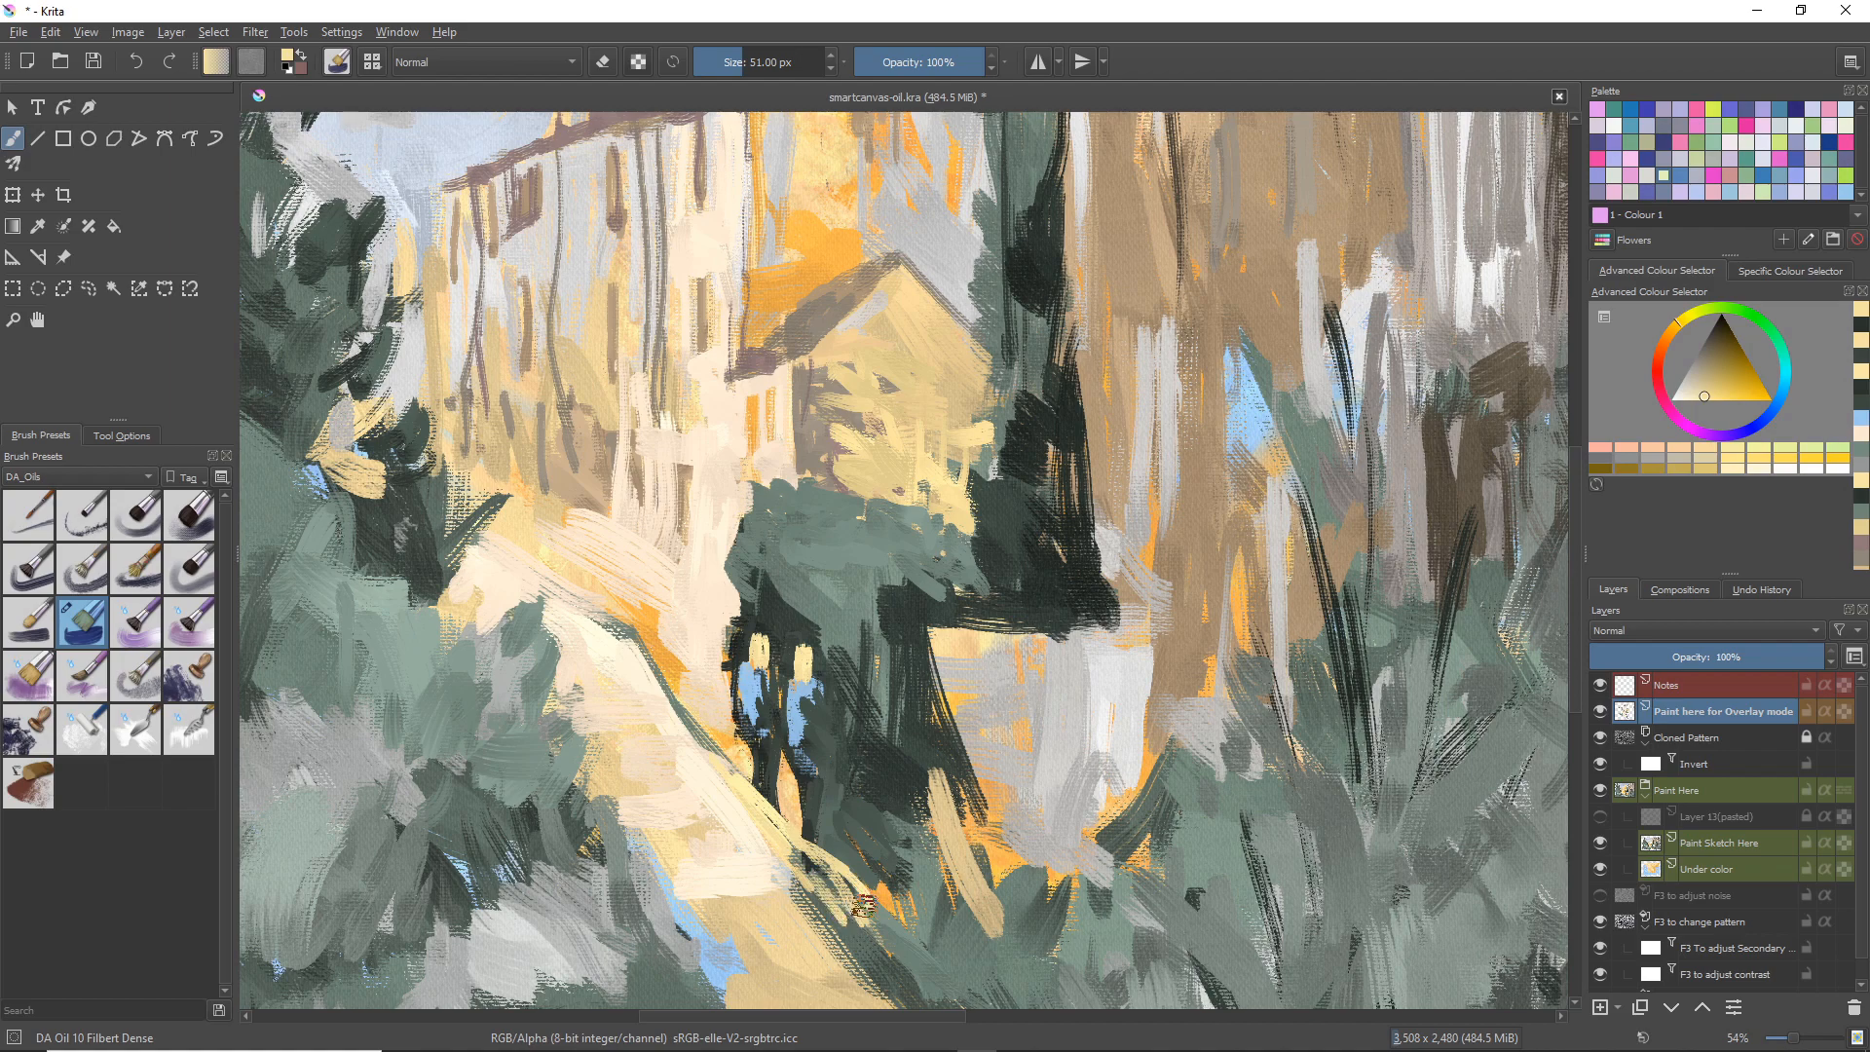
# Step: Make Layer 13(pasted) visible, sample dark green and paint the stair lines on the pale wall right of the figures
pyautogui.scroll(-5, 766, 712)
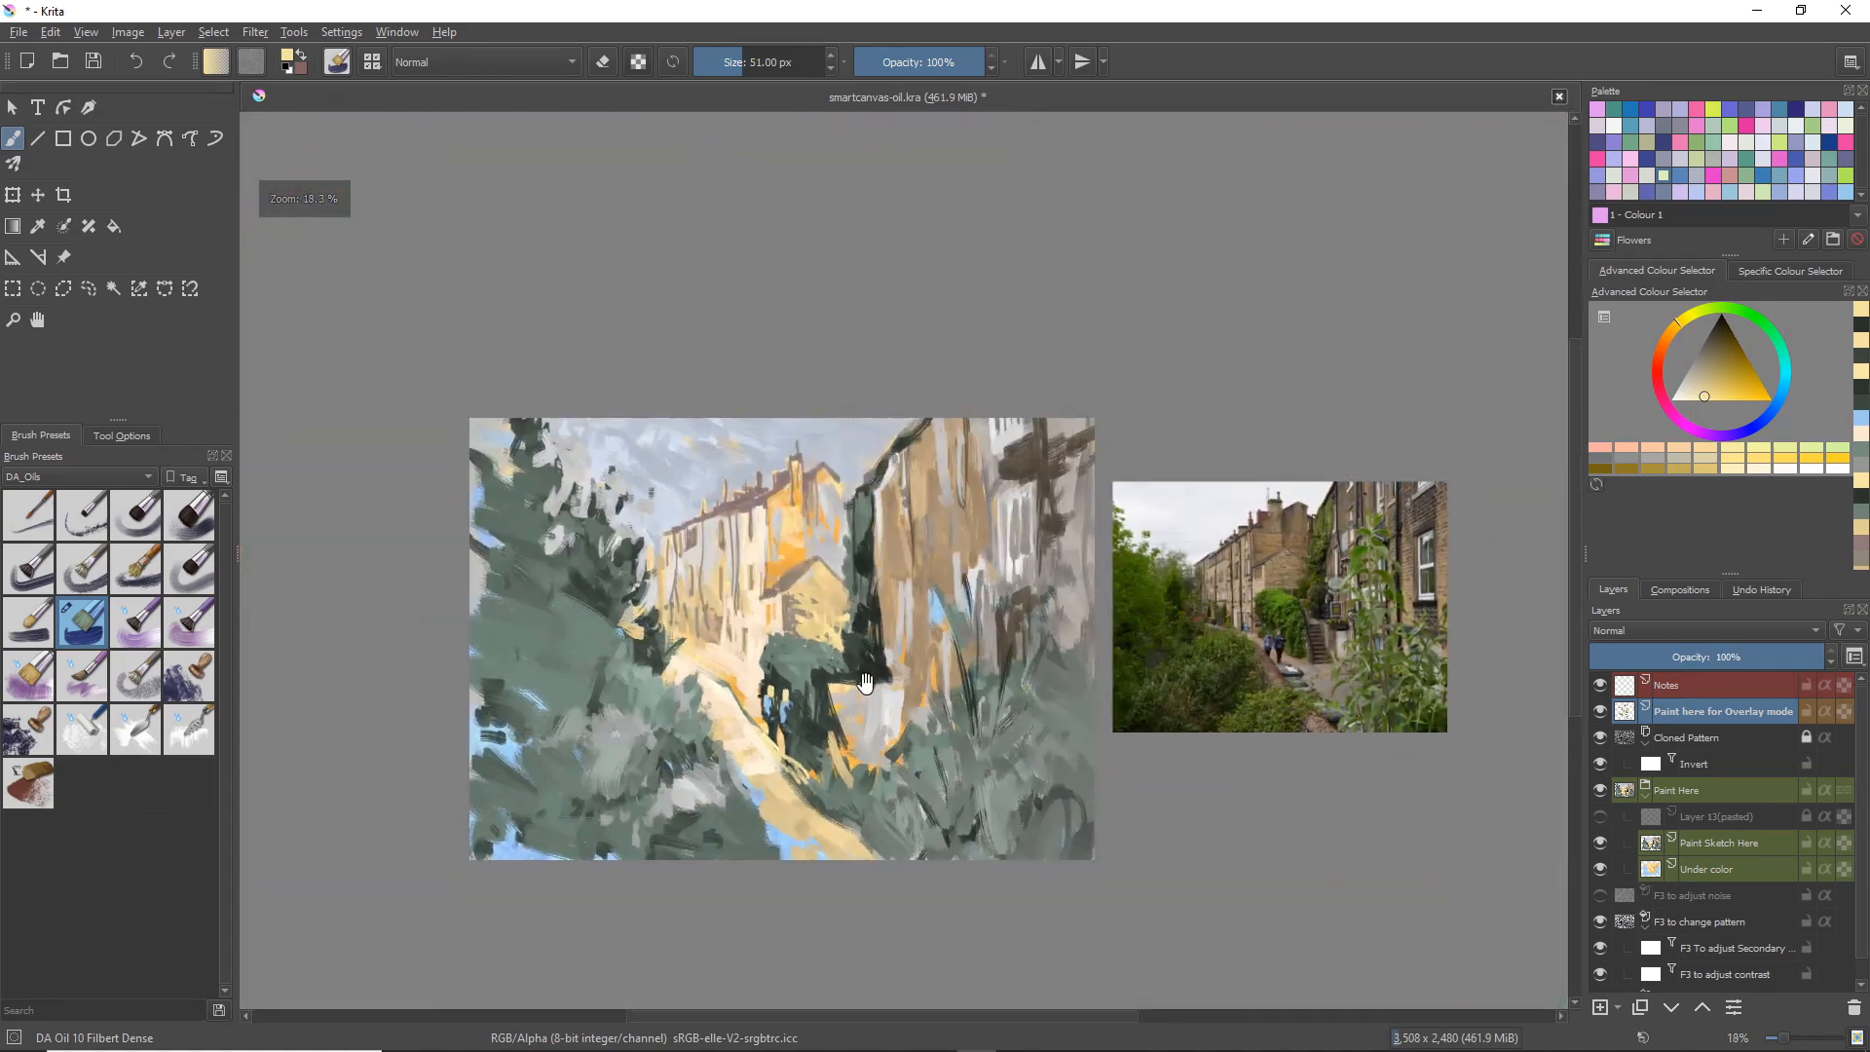
pyautogui.moveTo(858, 662); pyautogui.dragTo(710, 647)
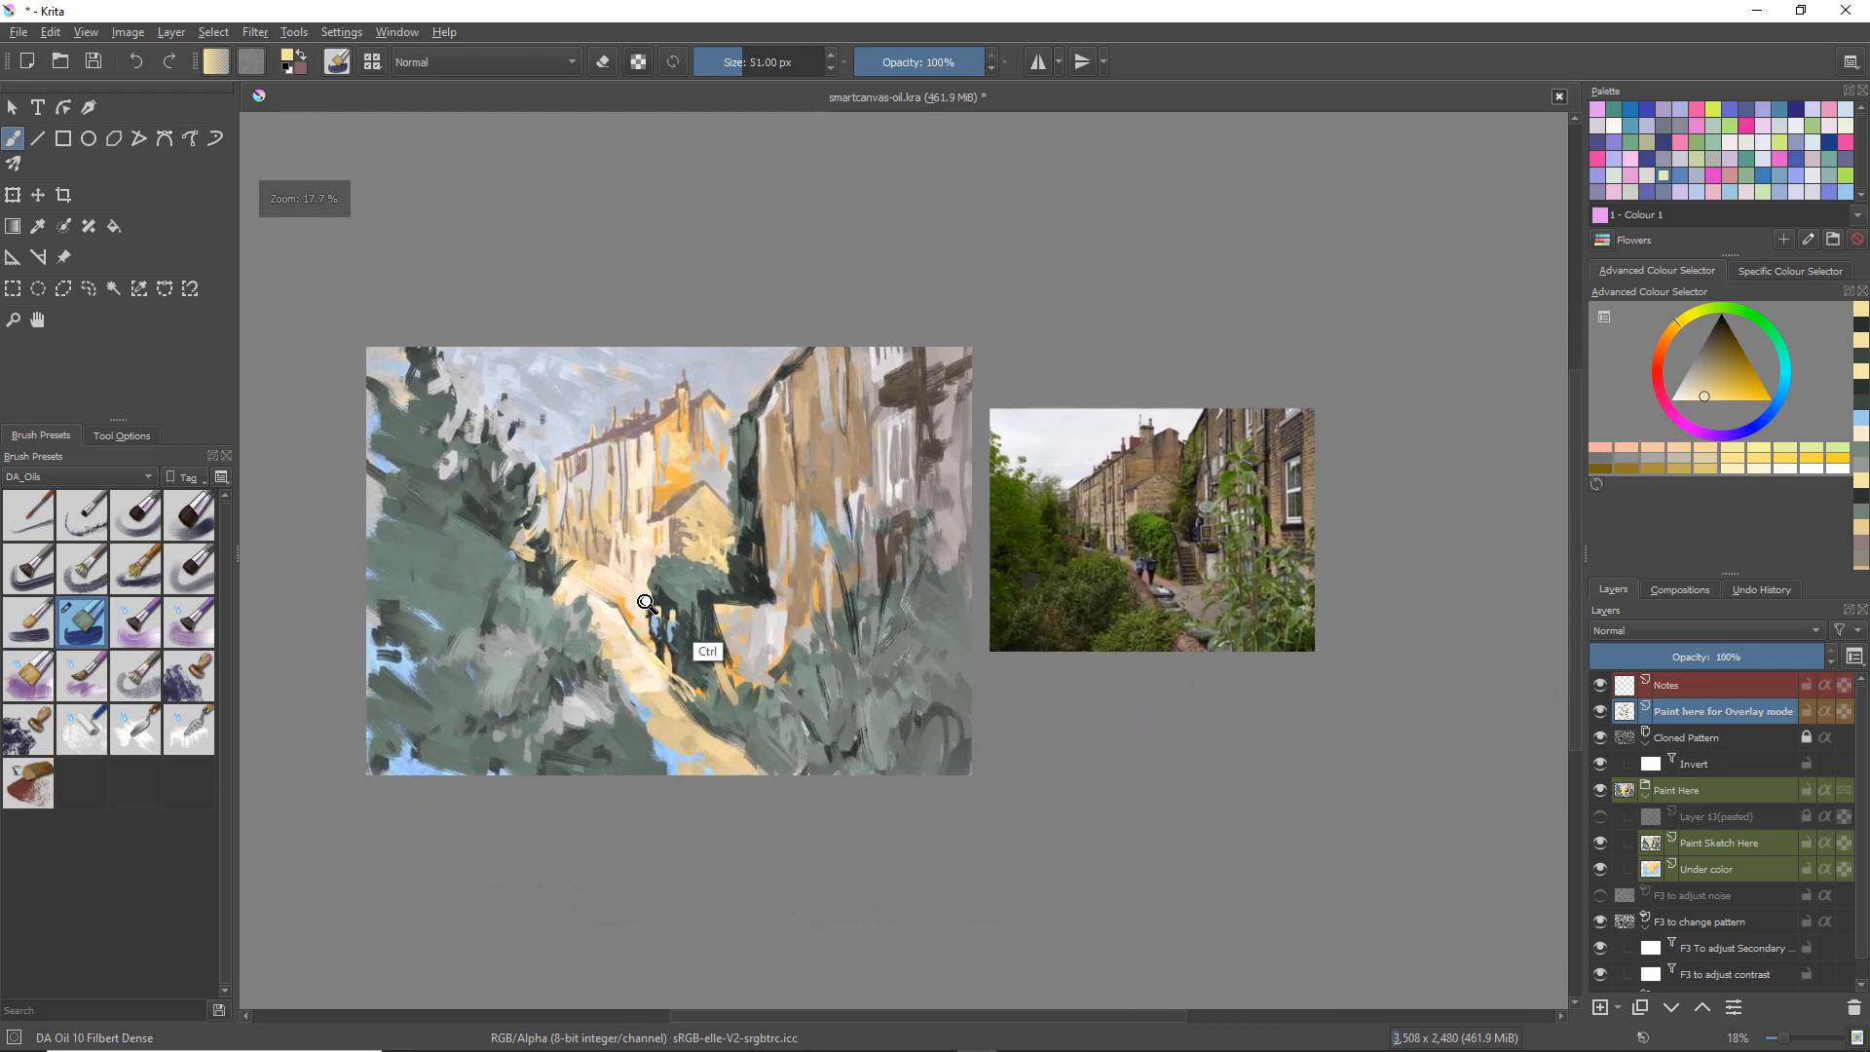
pyautogui.click(1599, 816)
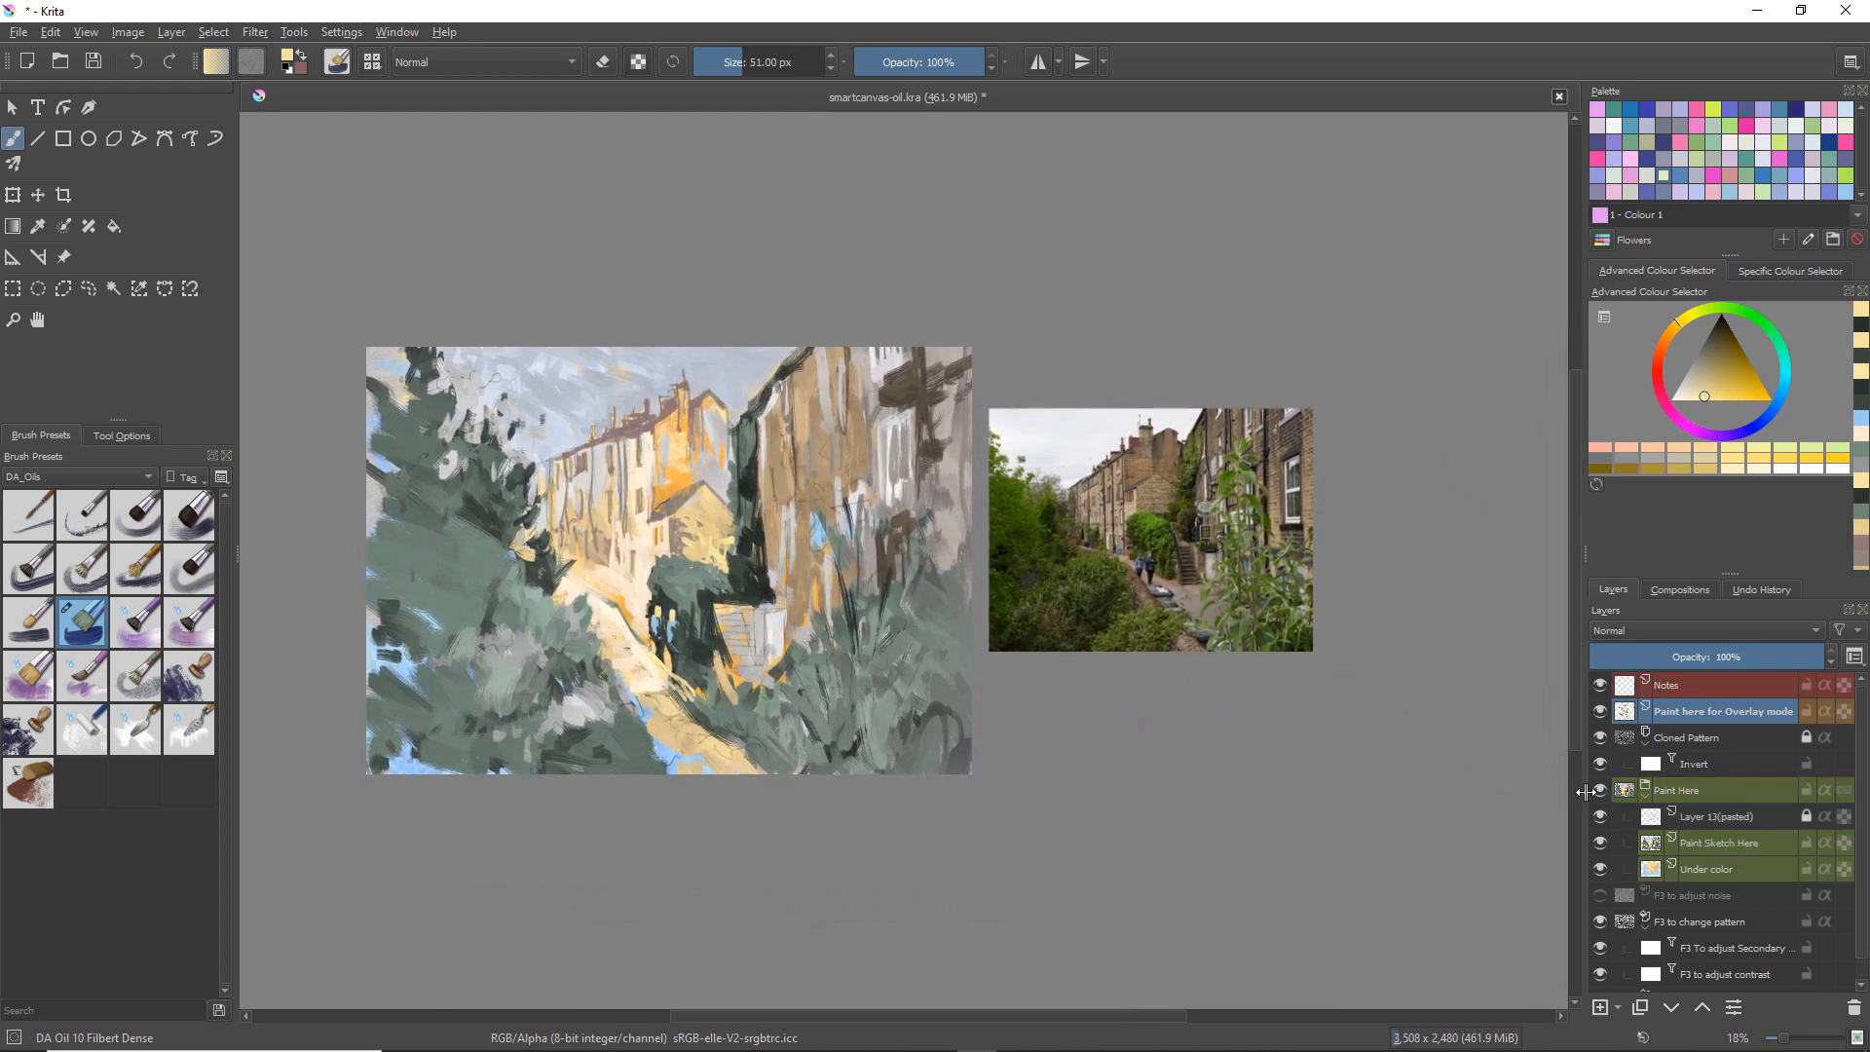
pyautogui.keyDown('ctrl'); pyautogui.click(708, 619); pyautogui.keyUp('ctrl')
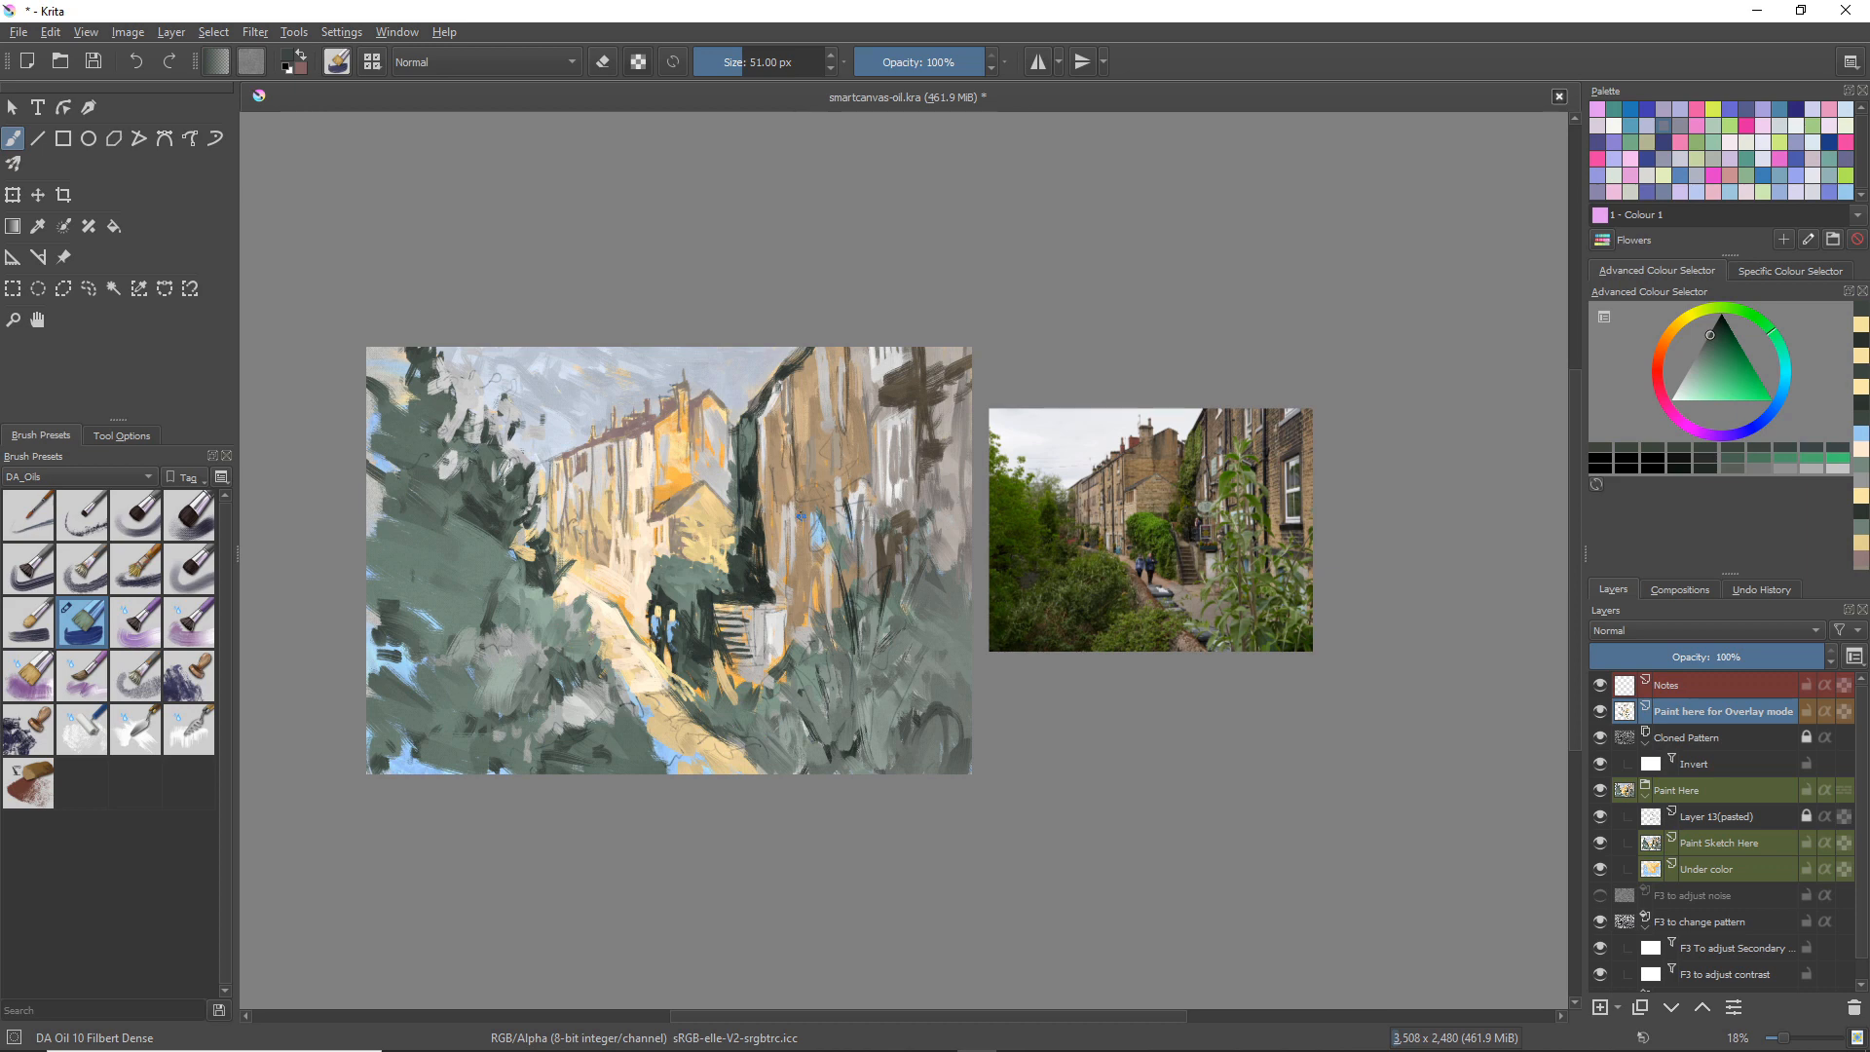
# Step: Sample brown from the right-hand house, enlarge the brush to 176 px and paint the ground right of the path, undoing the last stroke
pyautogui.keyDown('ctrl'); pyautogui.click(800, 468); pyautogui.keyUp('ctrl')
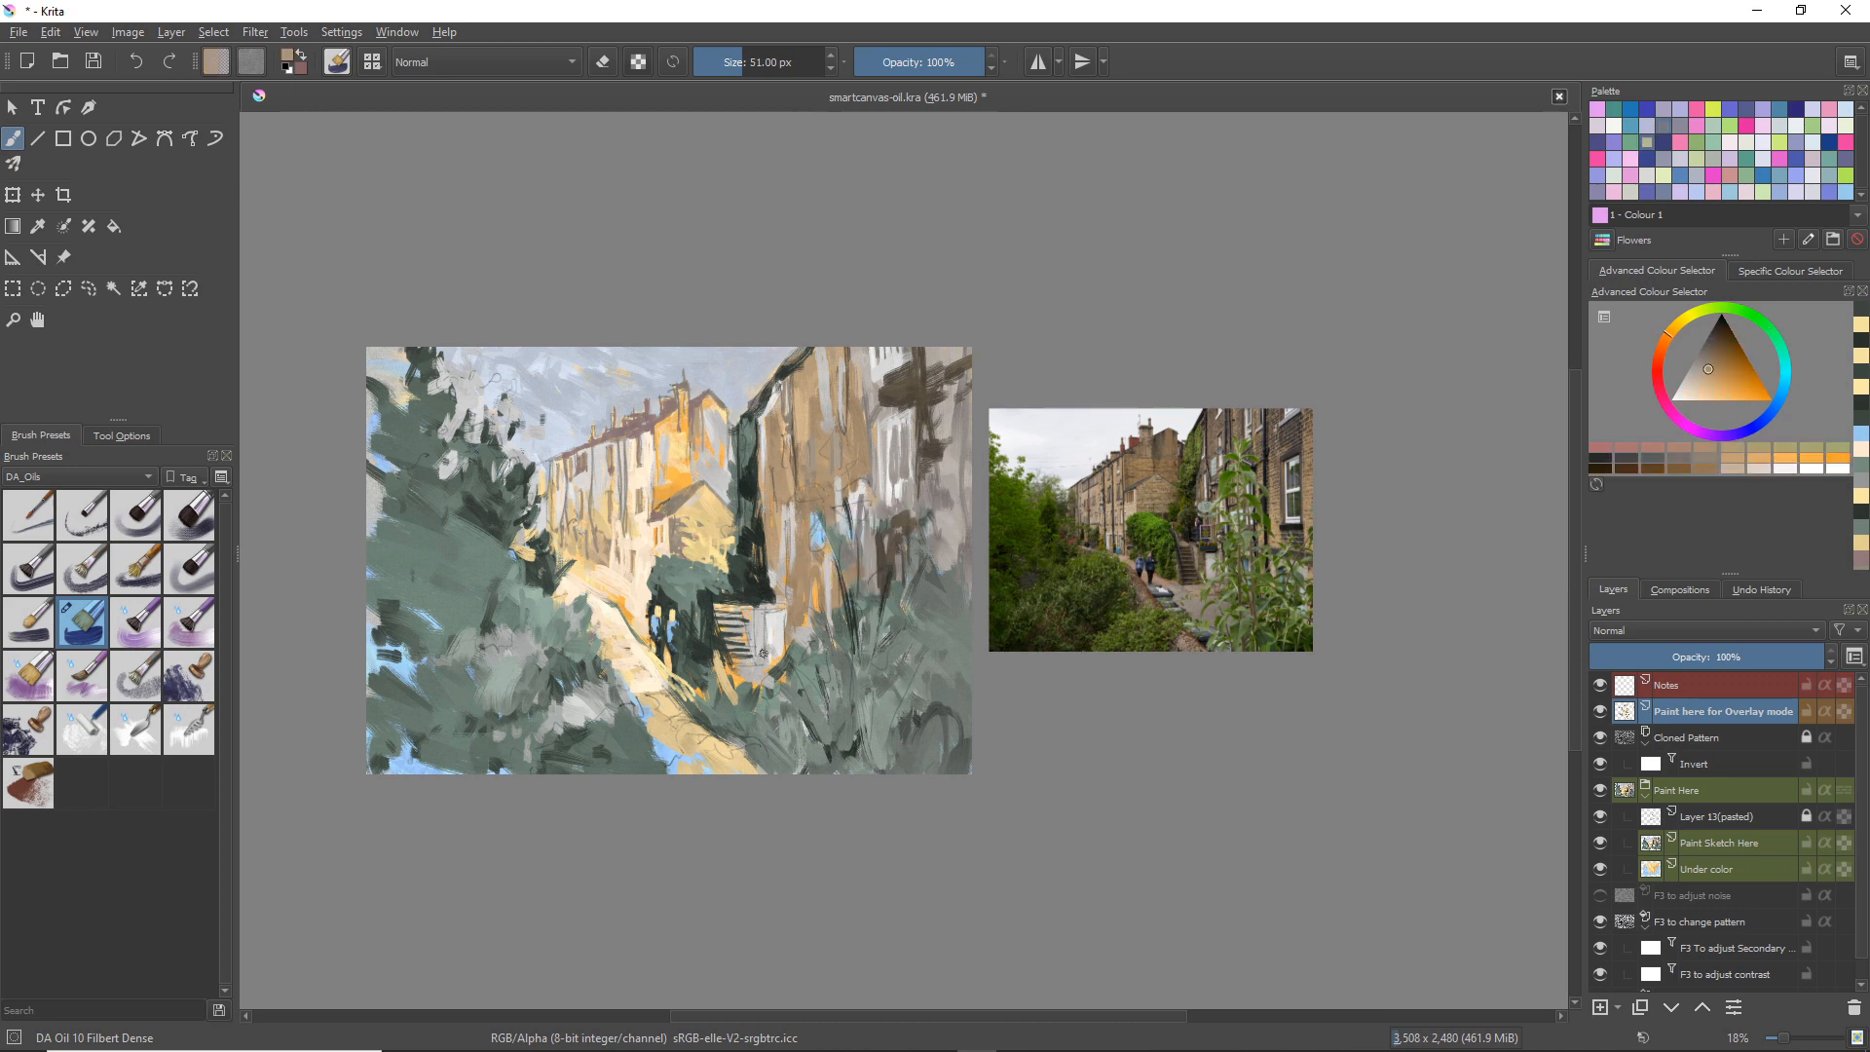
pyautogui.moveTo(711, 729); pyautogui.dragTo(687, 665)
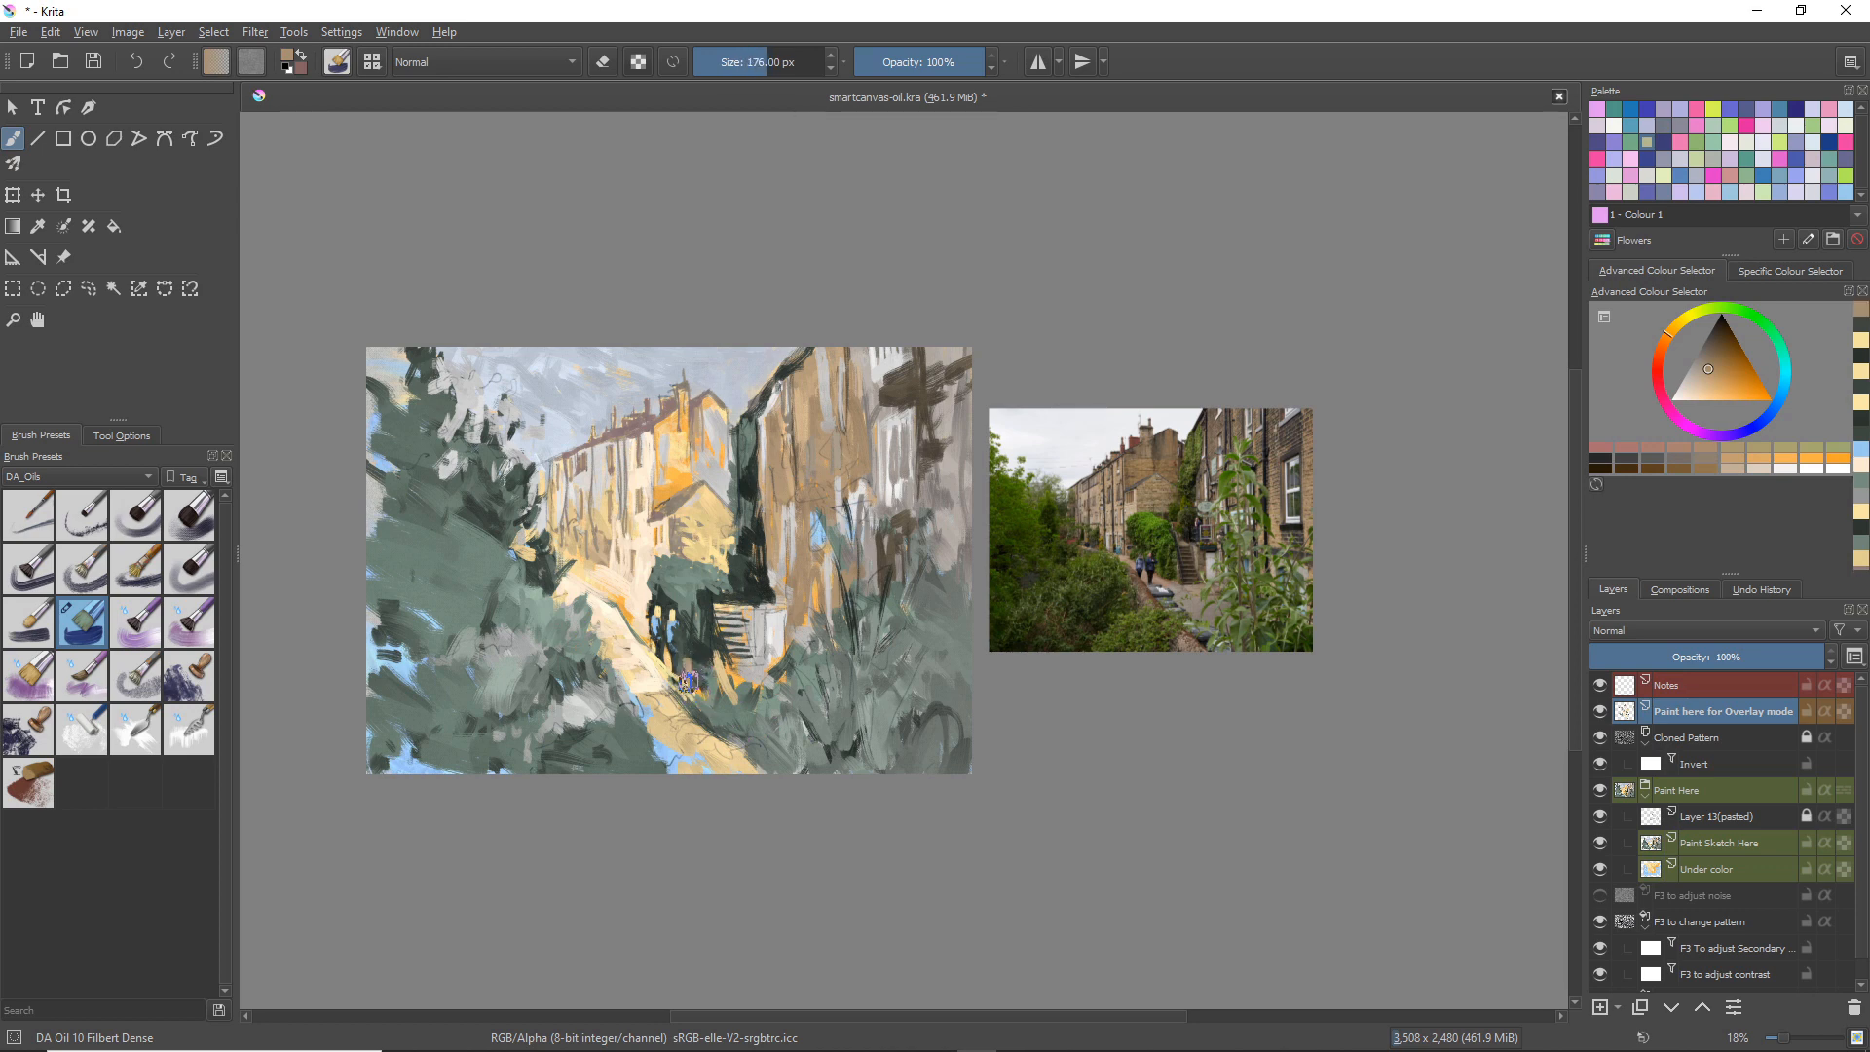
pyautogui.moveTo(682, 681); pyautogui.dragTo(724, 687)
pyautogui.moveTo(676, 684)
pyautogui.mouseDown()
pyautogui.moveTo(693, 709)
pyautogui.moveTo(672, 700)
pyautogui.moveTo(735, 696)
pyautogui.moveTo(749, 735)
pyautogui.moveTo(784, 736)
pyautogui.moveTo(738, 743)
pyautogui.mouseUp()
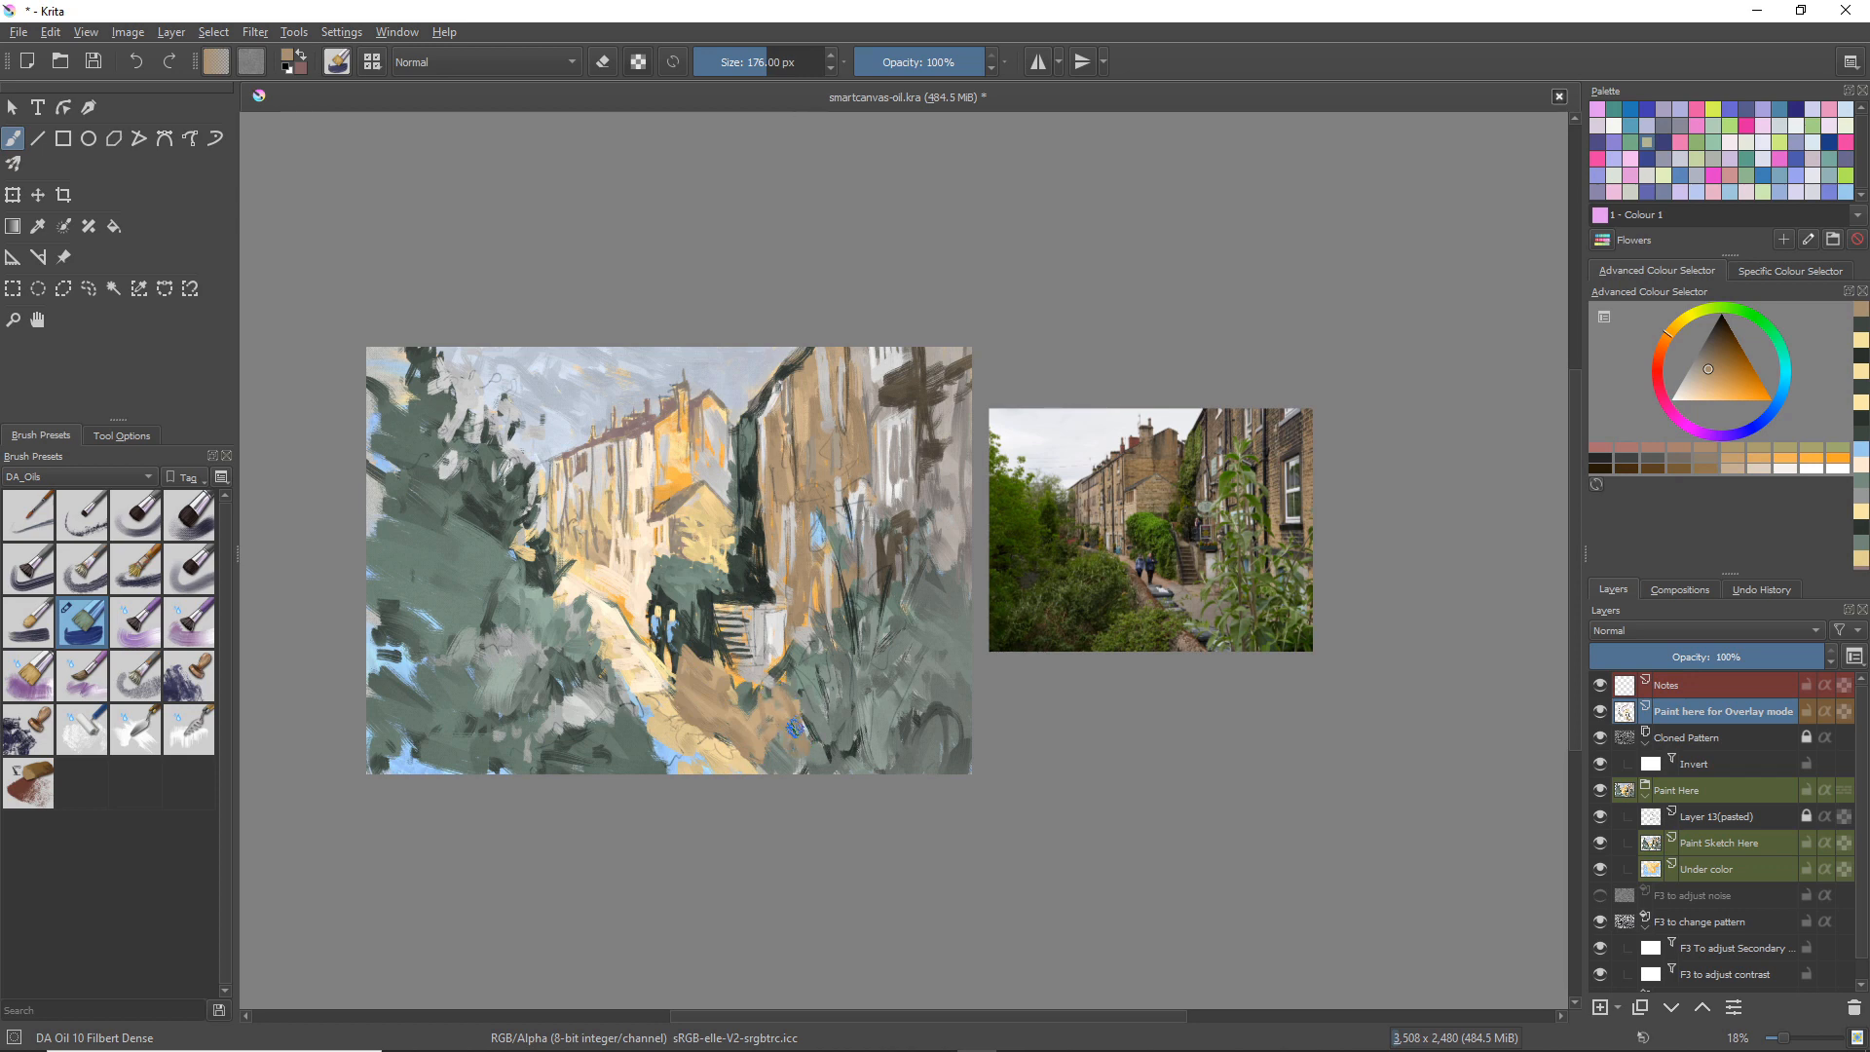
pyautogui.moveTo(759, 750); pyautogui.dragTo(719, 705)
pyautogui.moveTo(623, 648); pyautogui.dragTo(662, 657)
pyautogui.moveTo(677, 748); pyautogui.dragTo(693, 769)
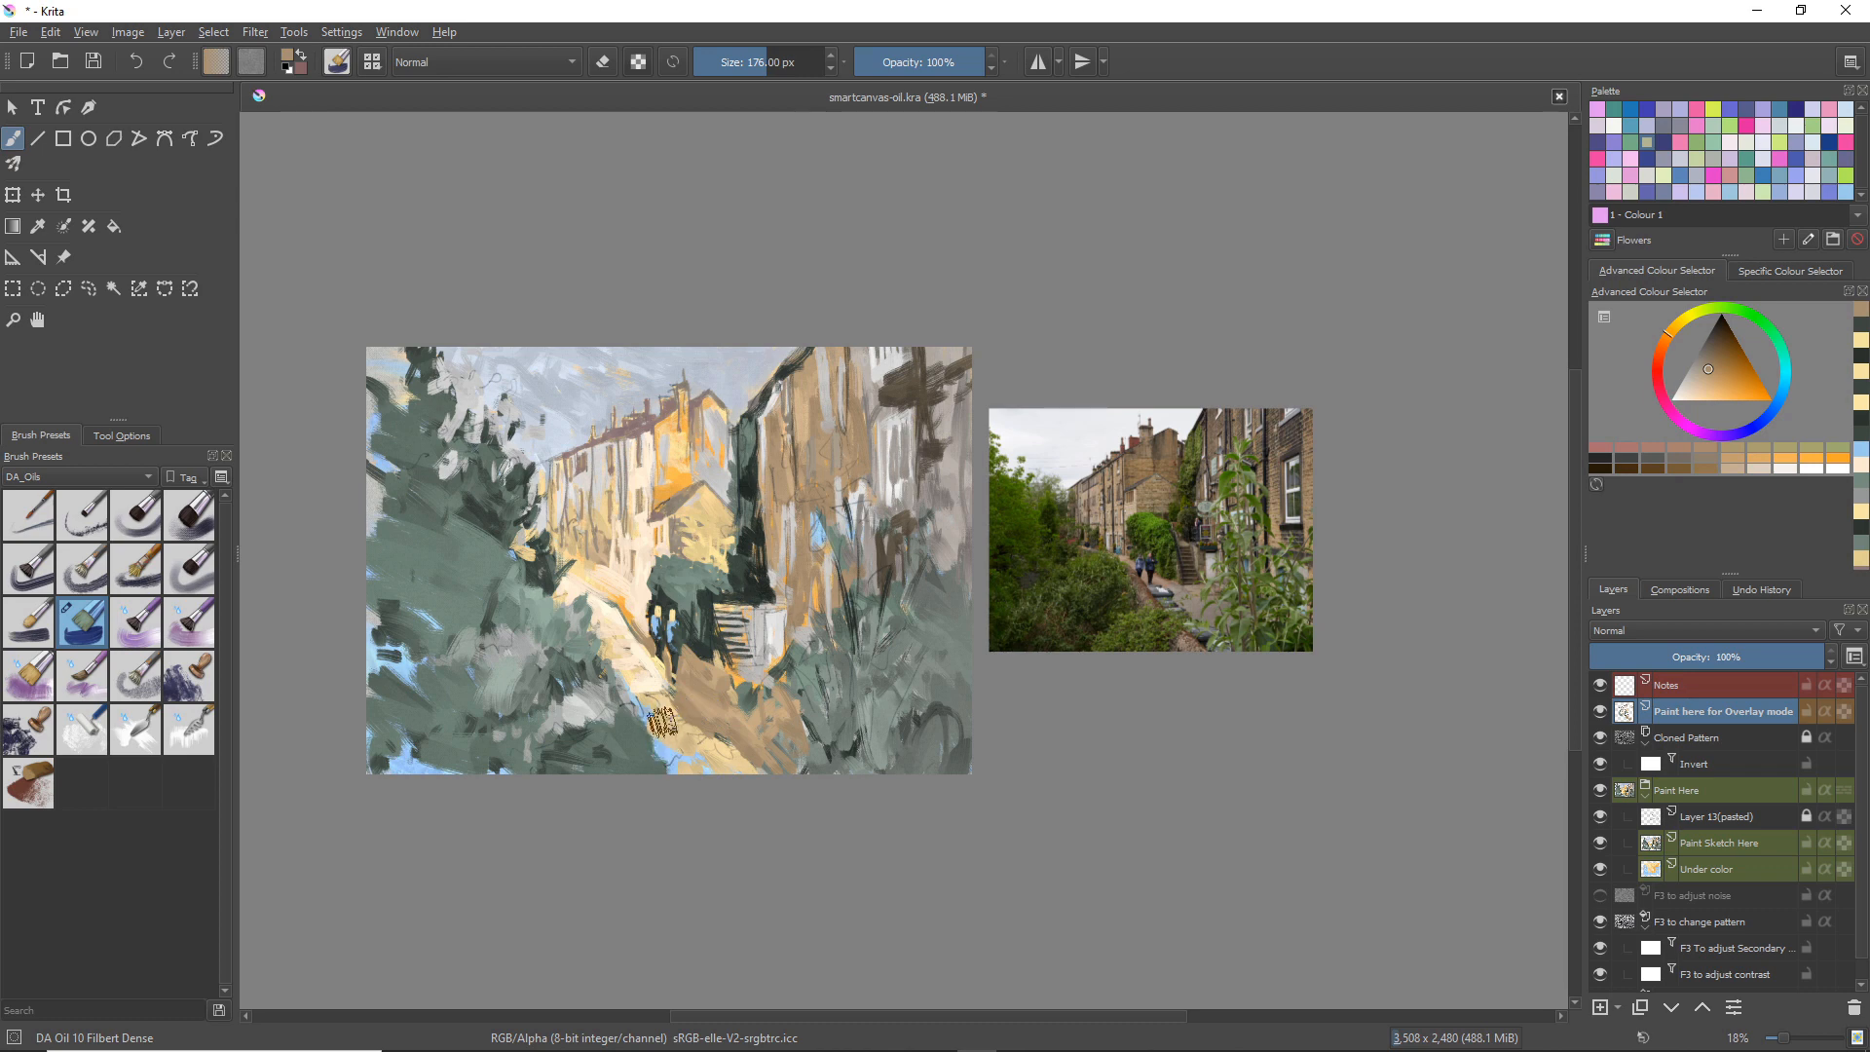
pyautogui.hotkey('ctrl', 'z')
# Step: Sample the path's beige and the dark green beside the stairs, and paint dark accents around the stairs and right-hand house
pyautogui.keyDown('ctrl'); pyautogui.click(670, 715); pyautogui.keyUp('ctrl')
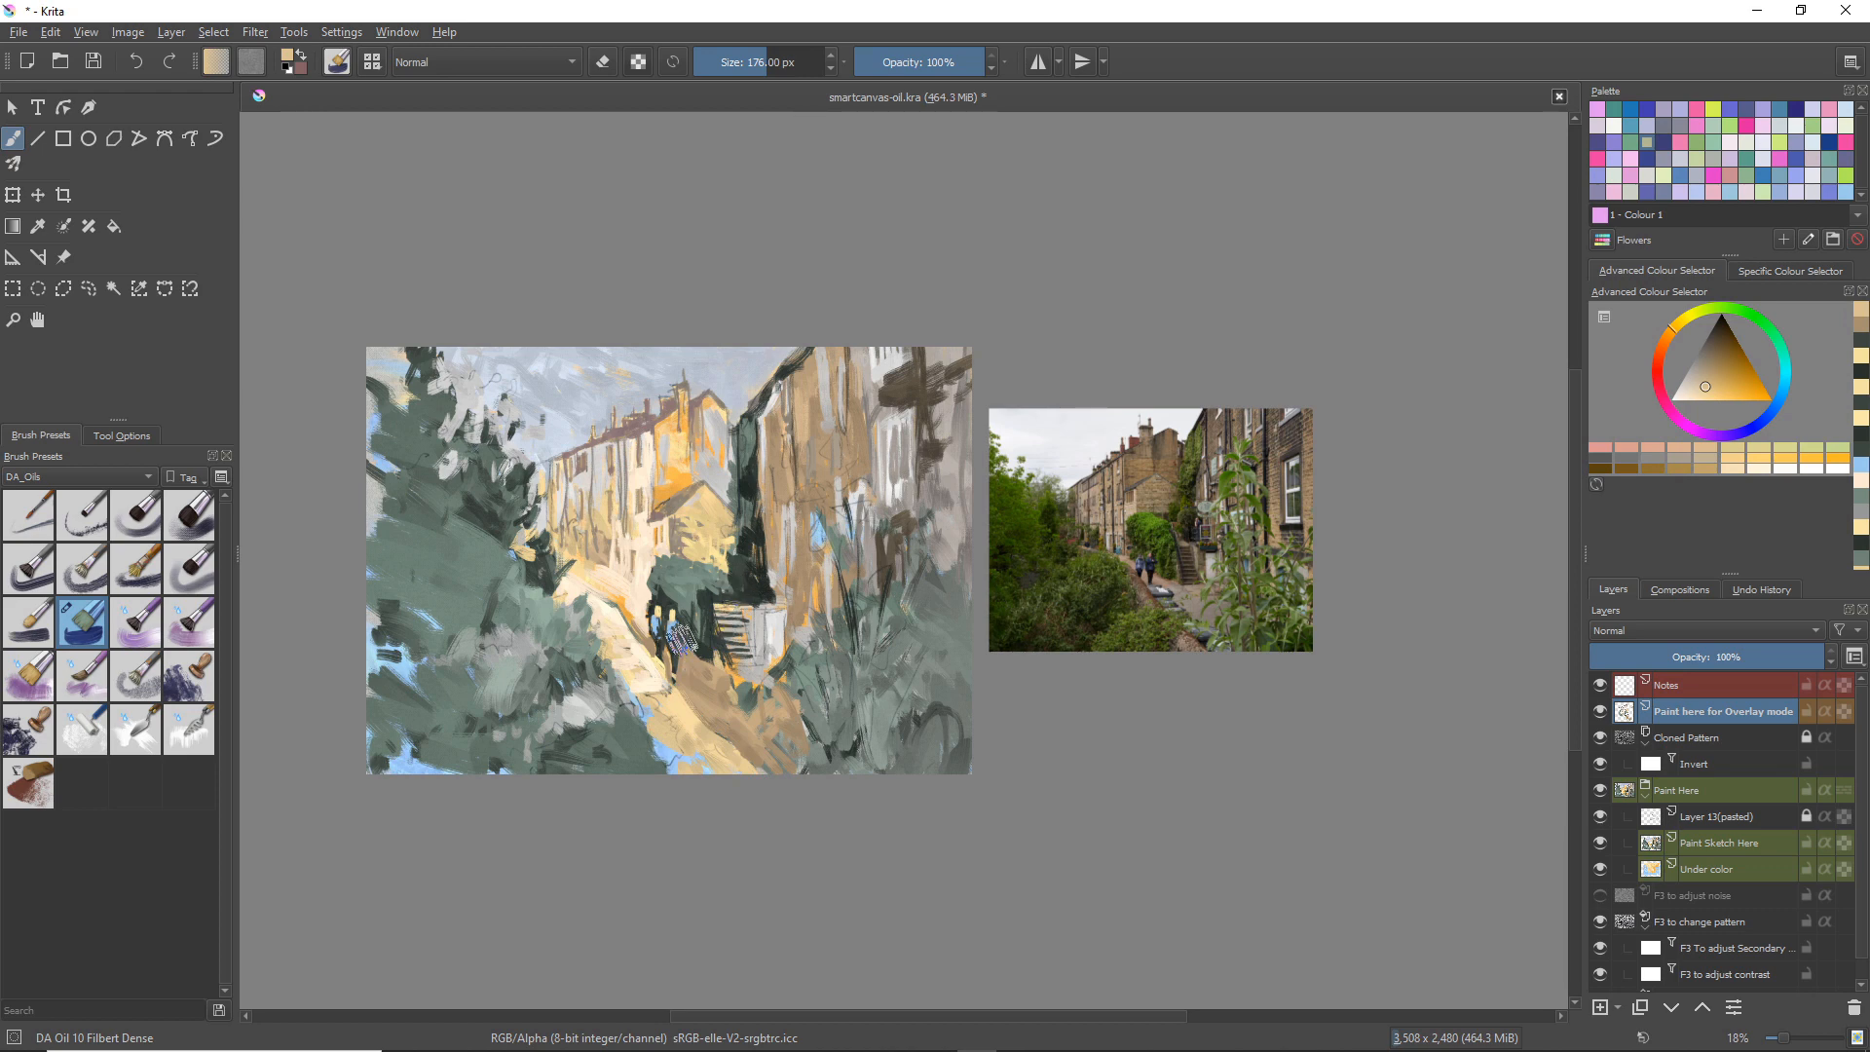
pyautogui.keyDown('ctrl'); pyautogui.click(715, 647); pyautogui.keyUp('ctrl')
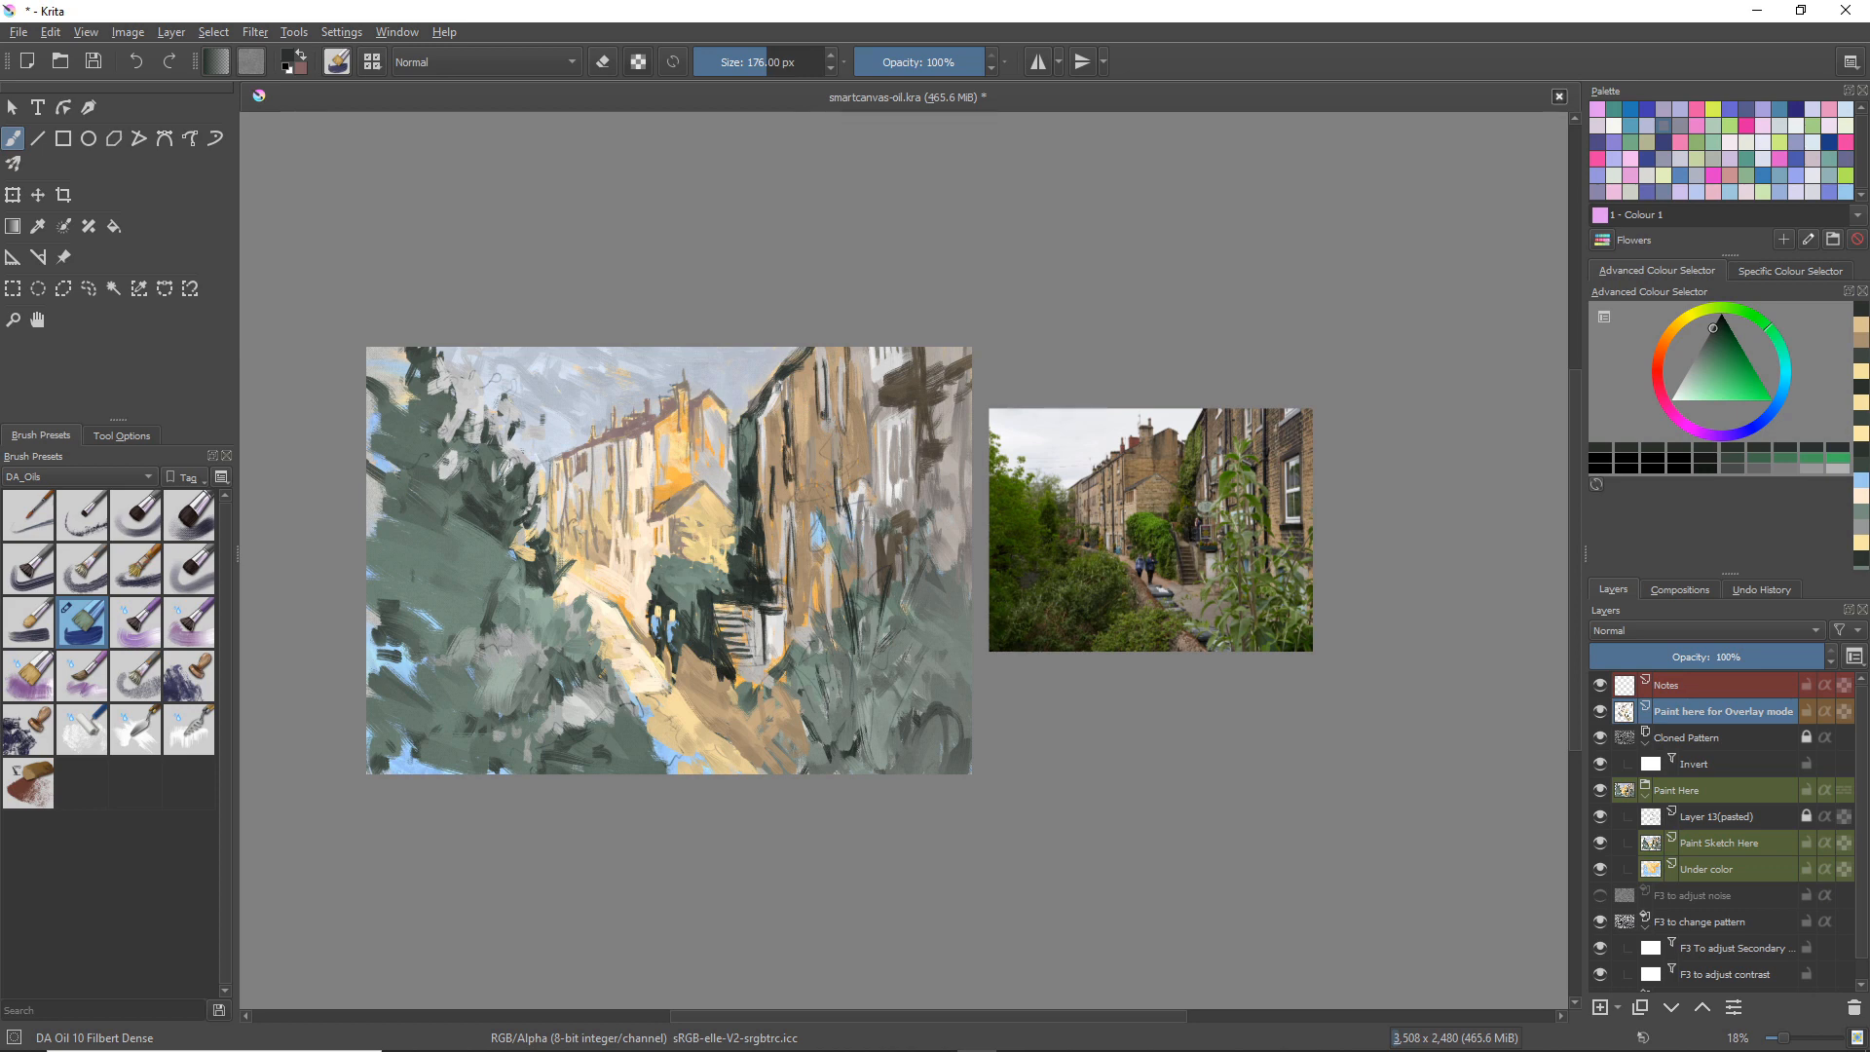
# Step: Sample cream and pale peach from the small house and paint light strokes over the base of its front wall
pyautogui.keyDown('ctrl'); pyautogui.click(687, 557); pyautogui.keyUp('ctrl')
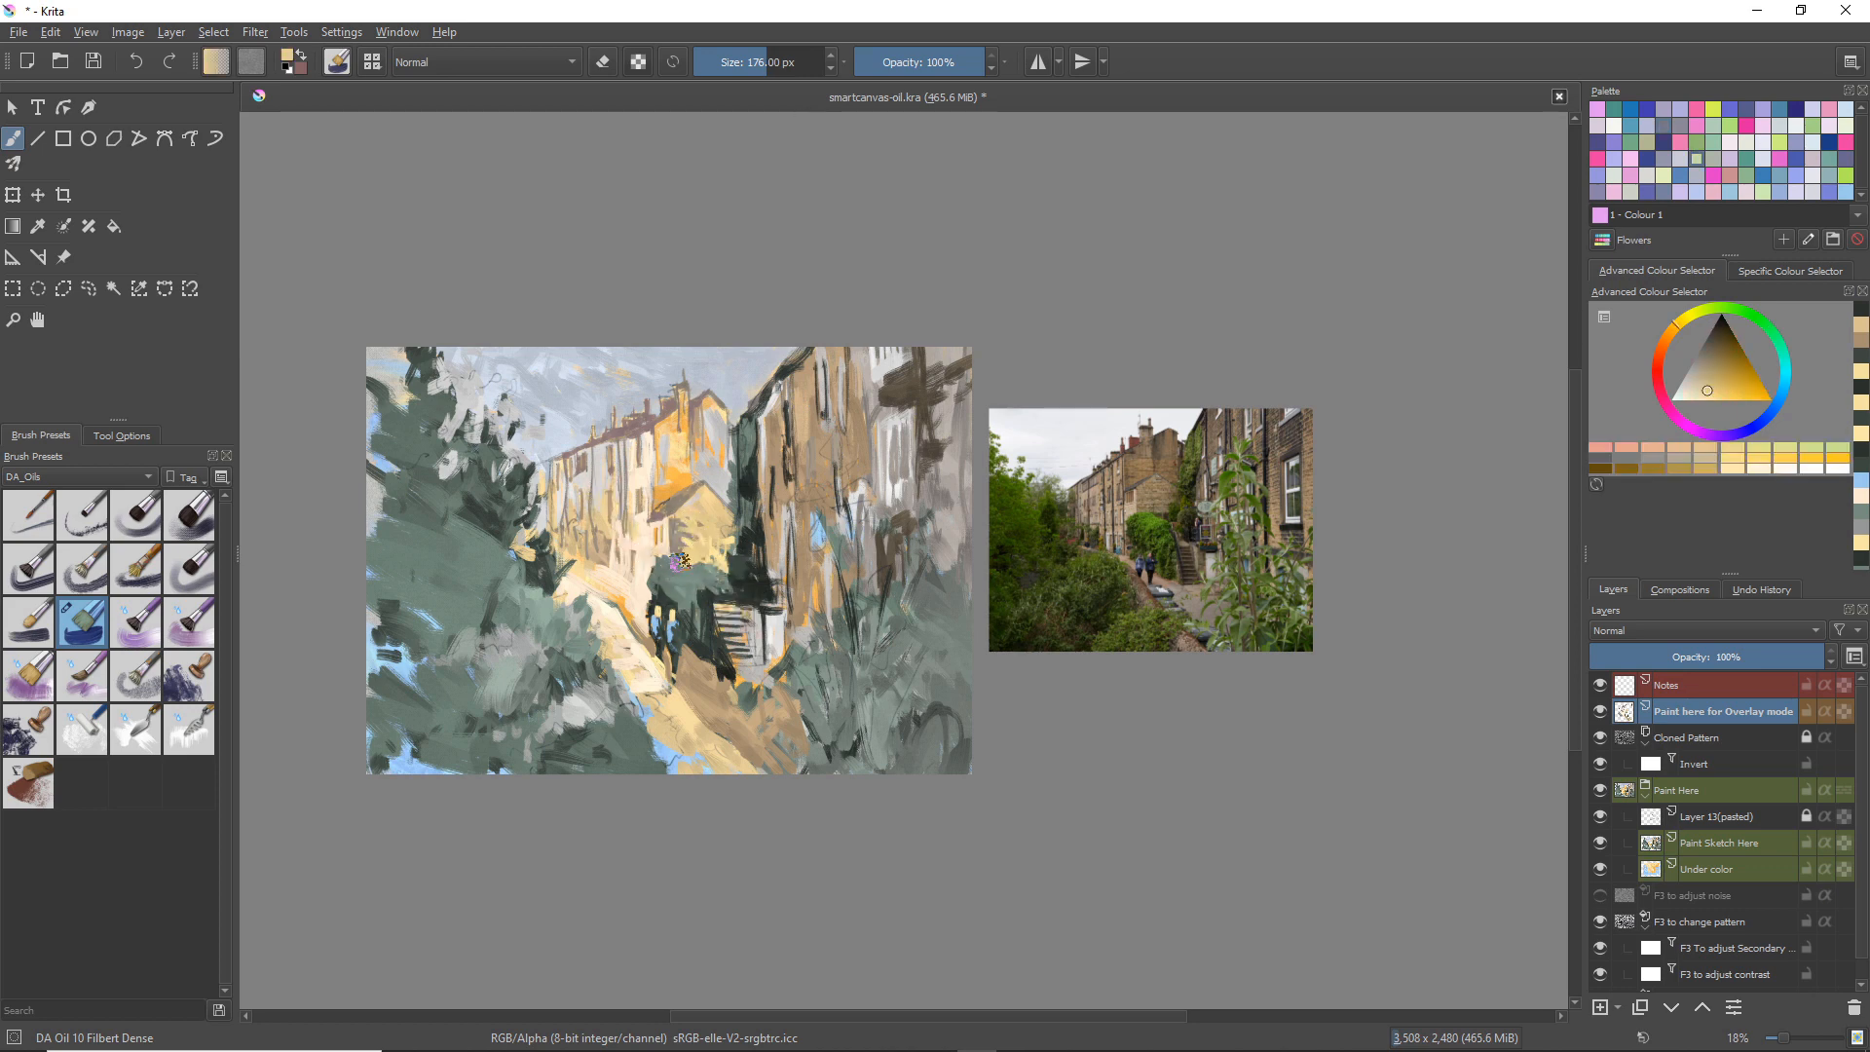
pyautogui.keyDown('ctrl'); pyautogui.click(675, 565); pyautogui.keyUp('ctrl')
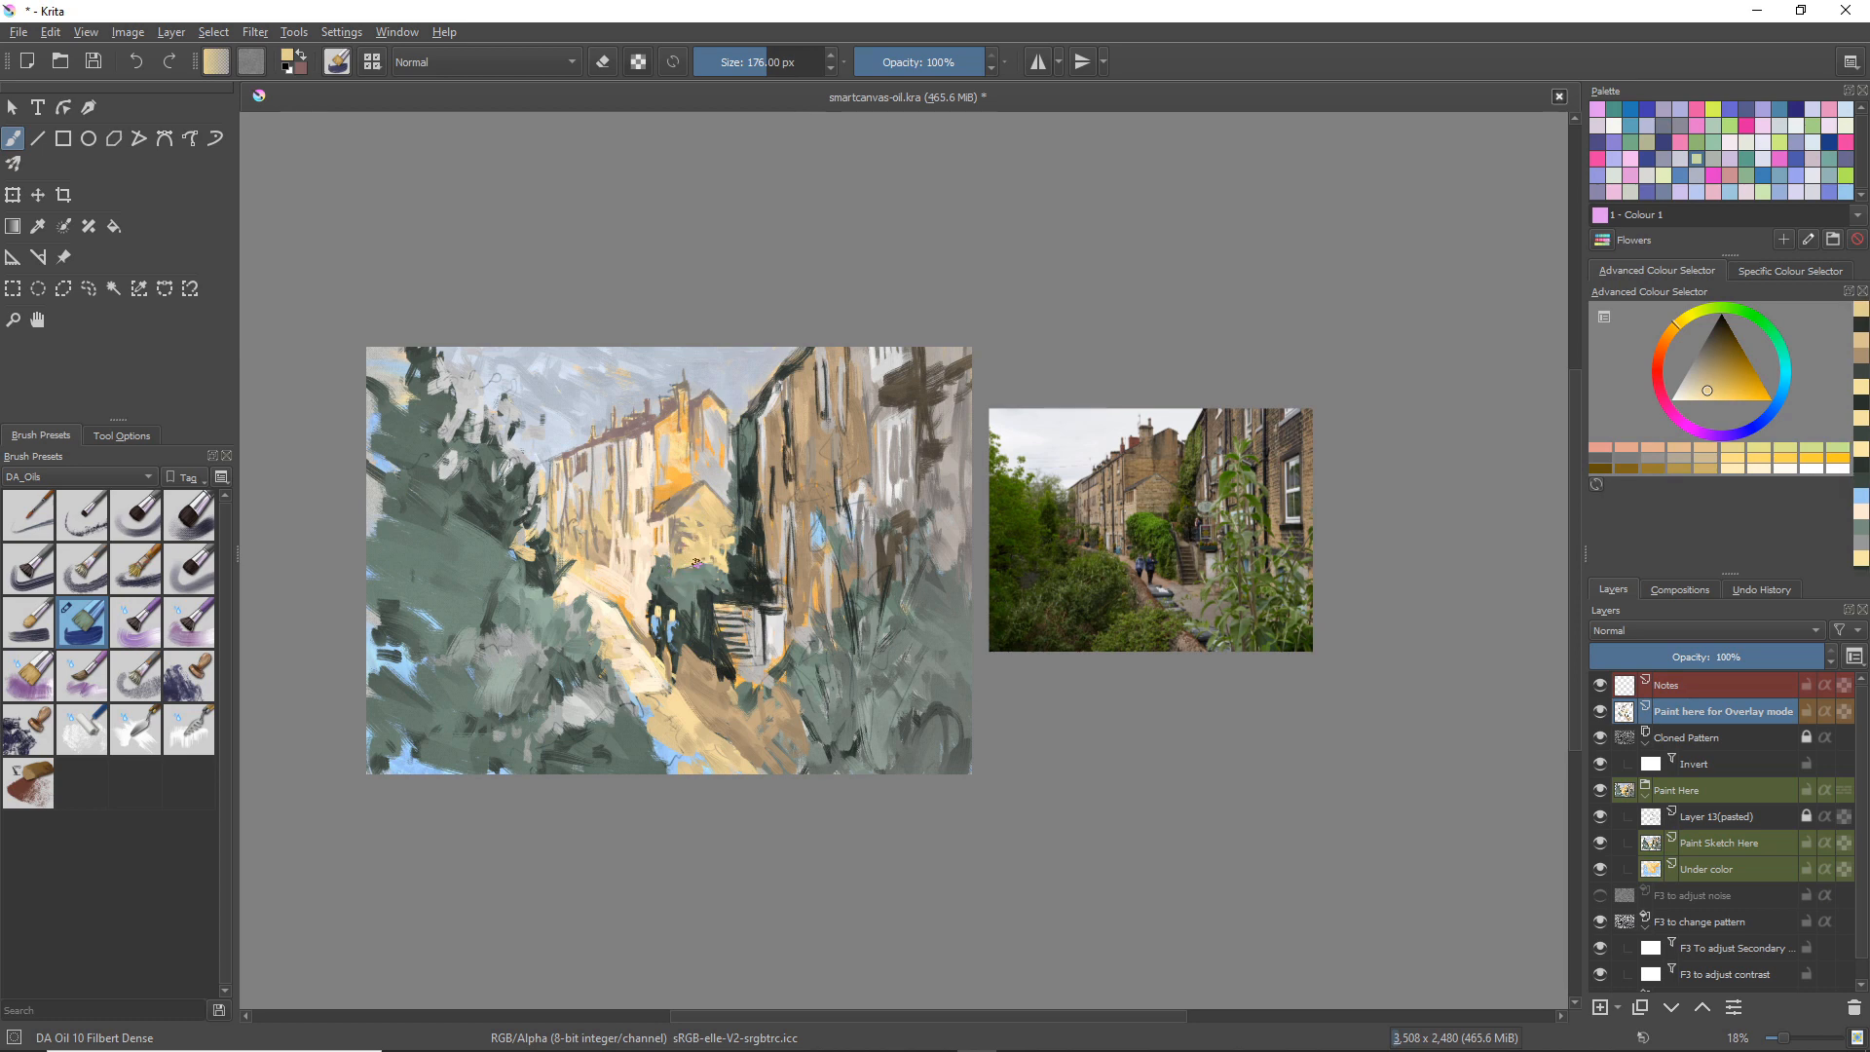
pyautogui.keyDown('ctrl'); pyautogui.click(667, 560); pyautogui.keyUp('ctrl')
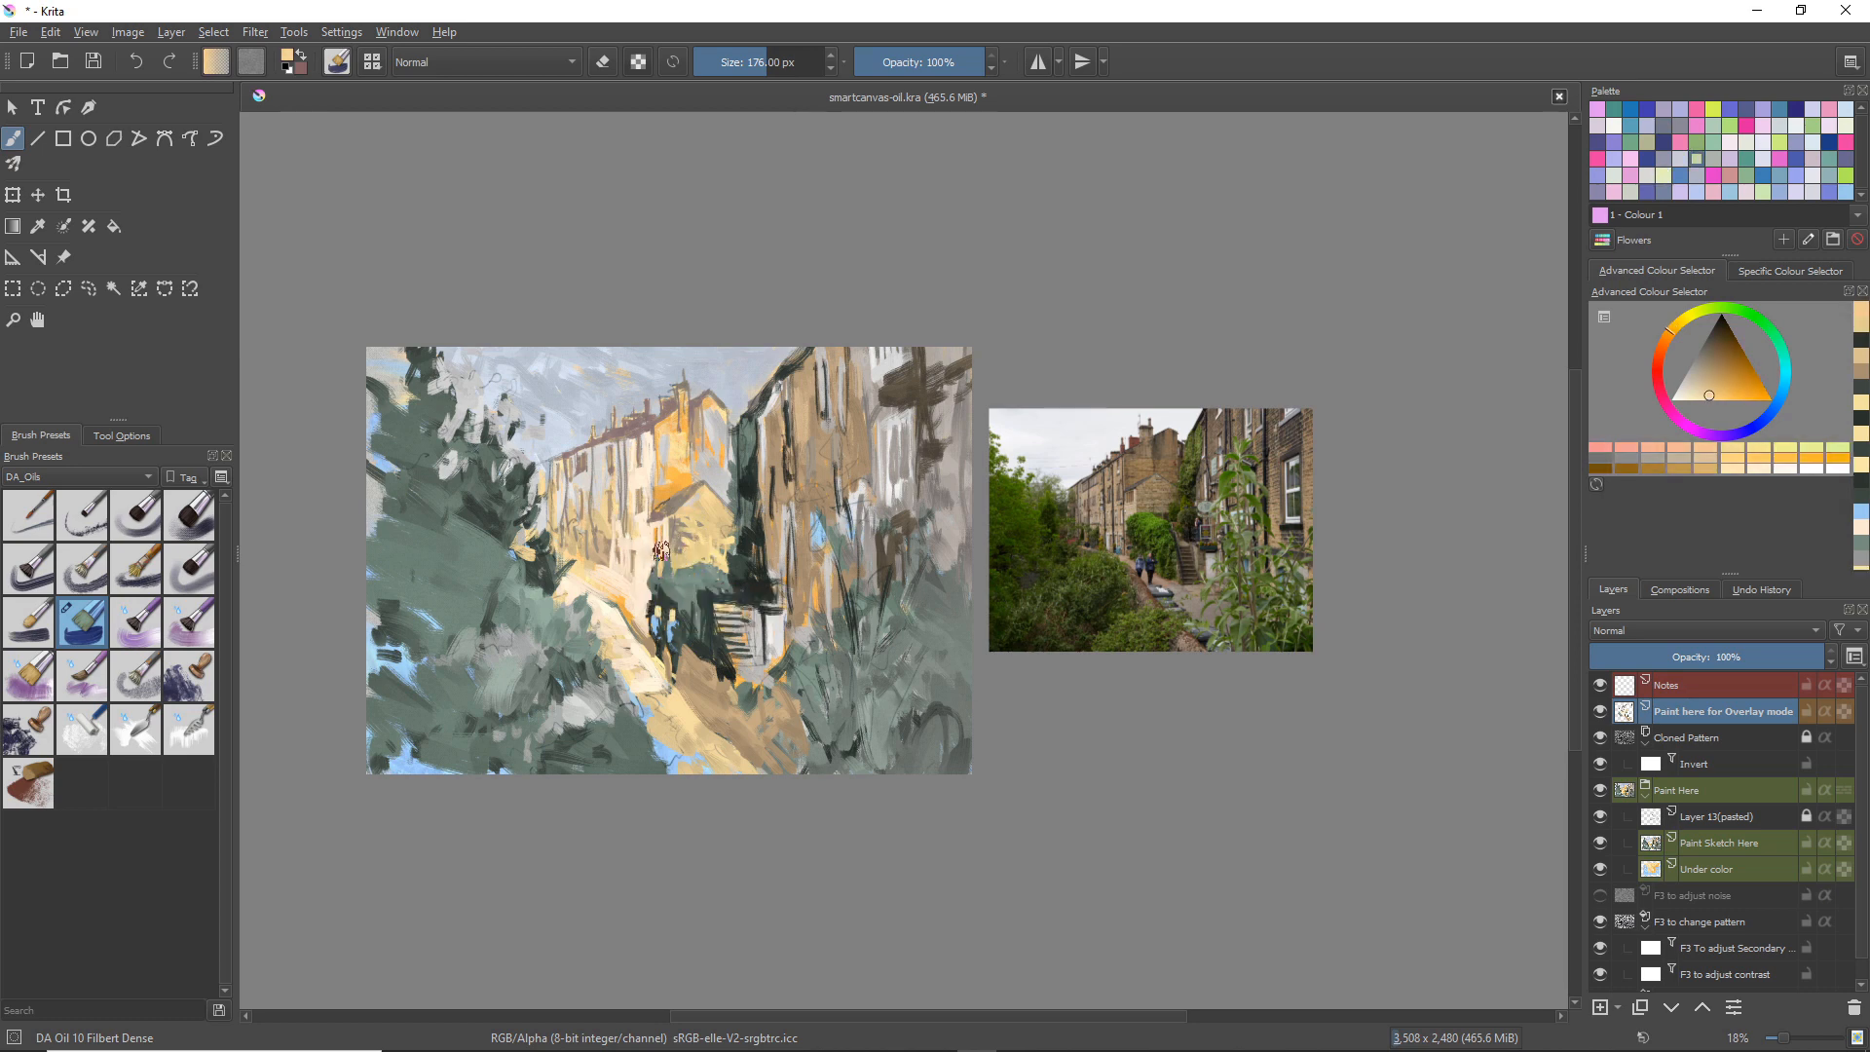
pyautogui.keyDown('ctrl'); pyautogui.click(665, 557); pyautogui.keyUp('ctrl')
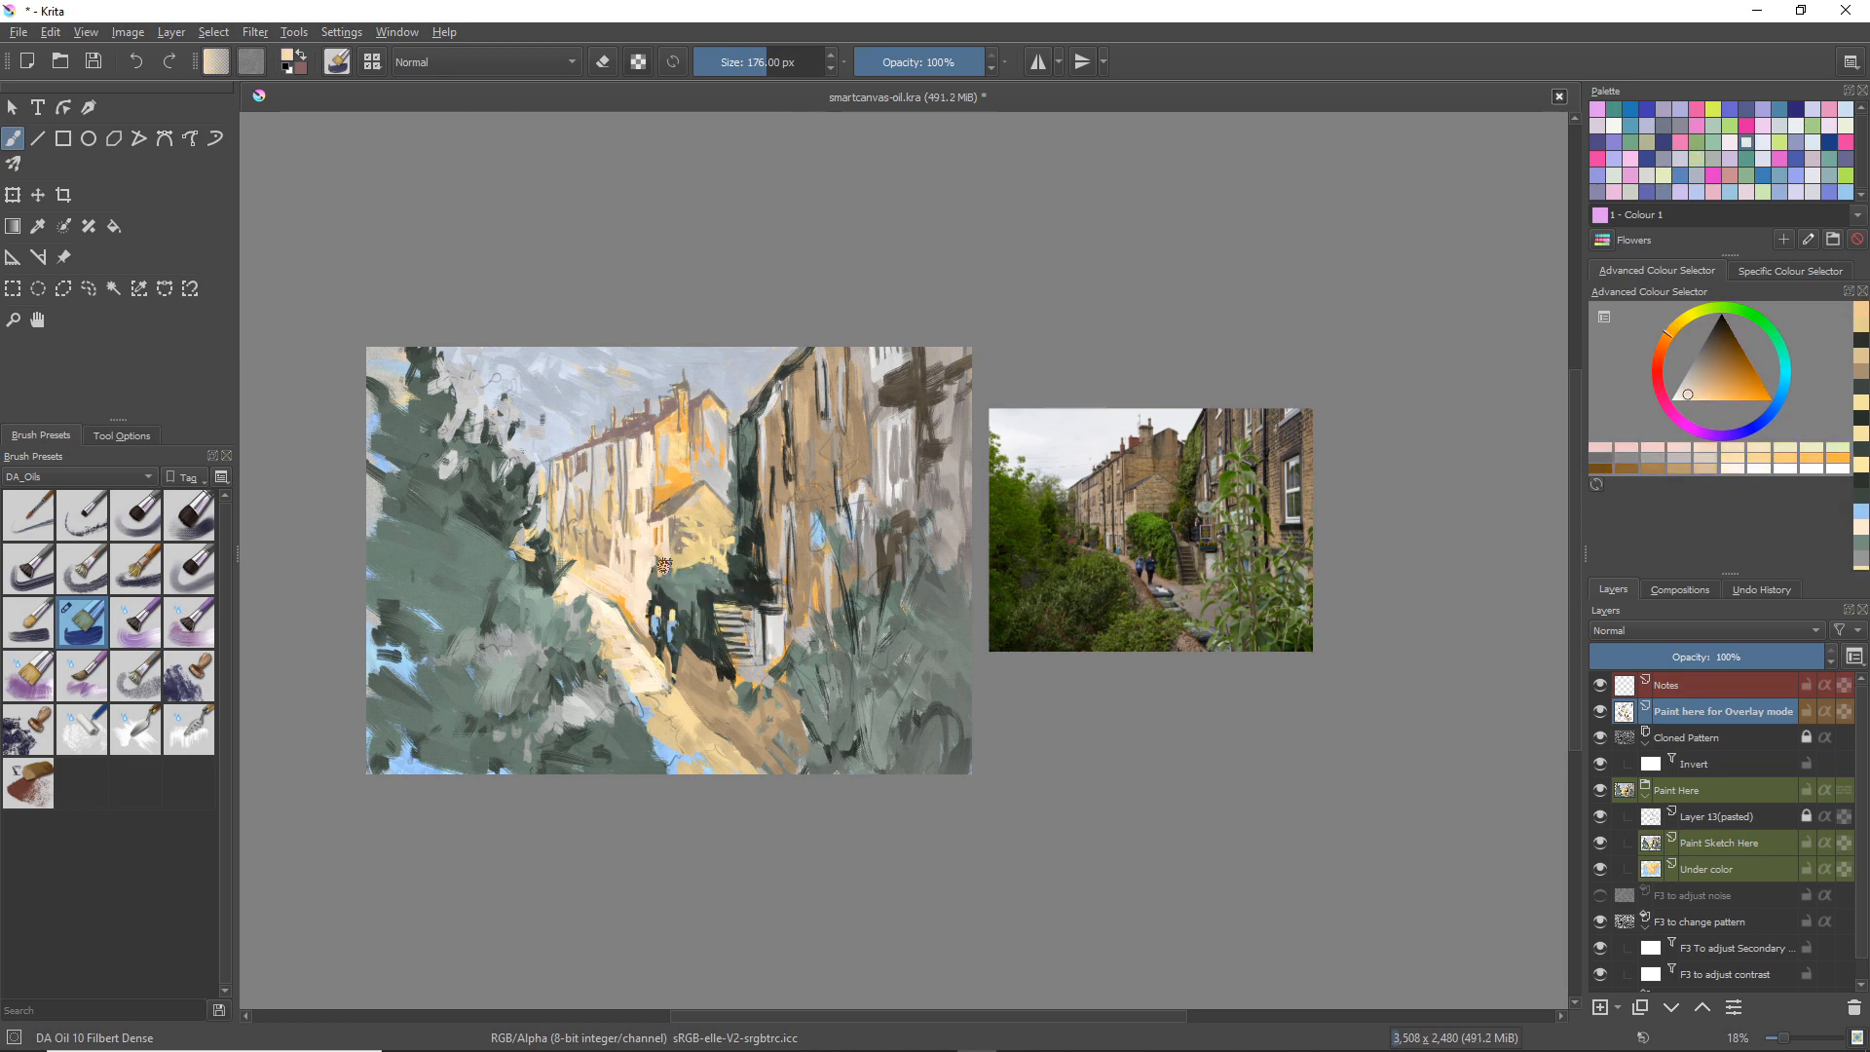
pyautogui.moveTo(660, 565); pyautogui.dragTo(647, 572)
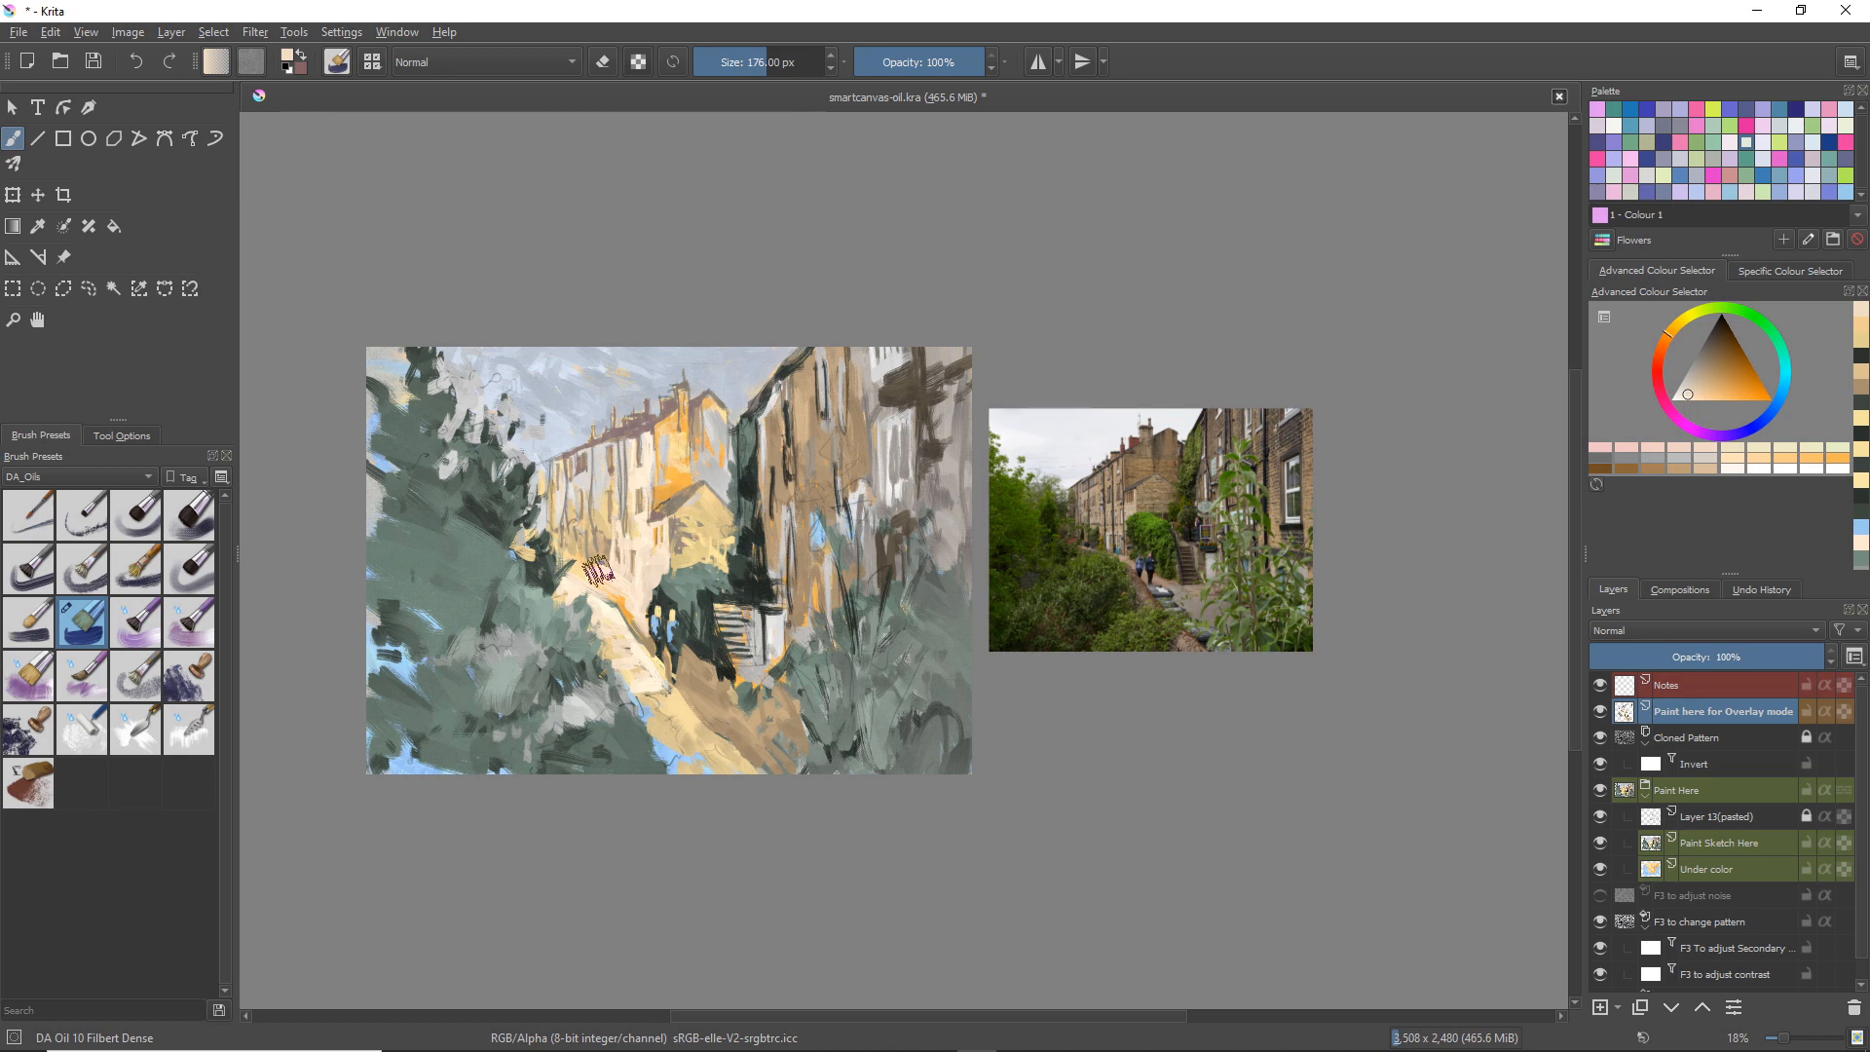
# Step: Sample grey-green, light grey and dark green from the left foliage and paint the bushes by the path's upper end
pyautogui.keyDown('ctrl'); pyautogui.click(503, 613); pyautogui.keyUp('ctrl')
pyautogui.moveTo(562, 559); pyautogui.dragTo(585, 585)
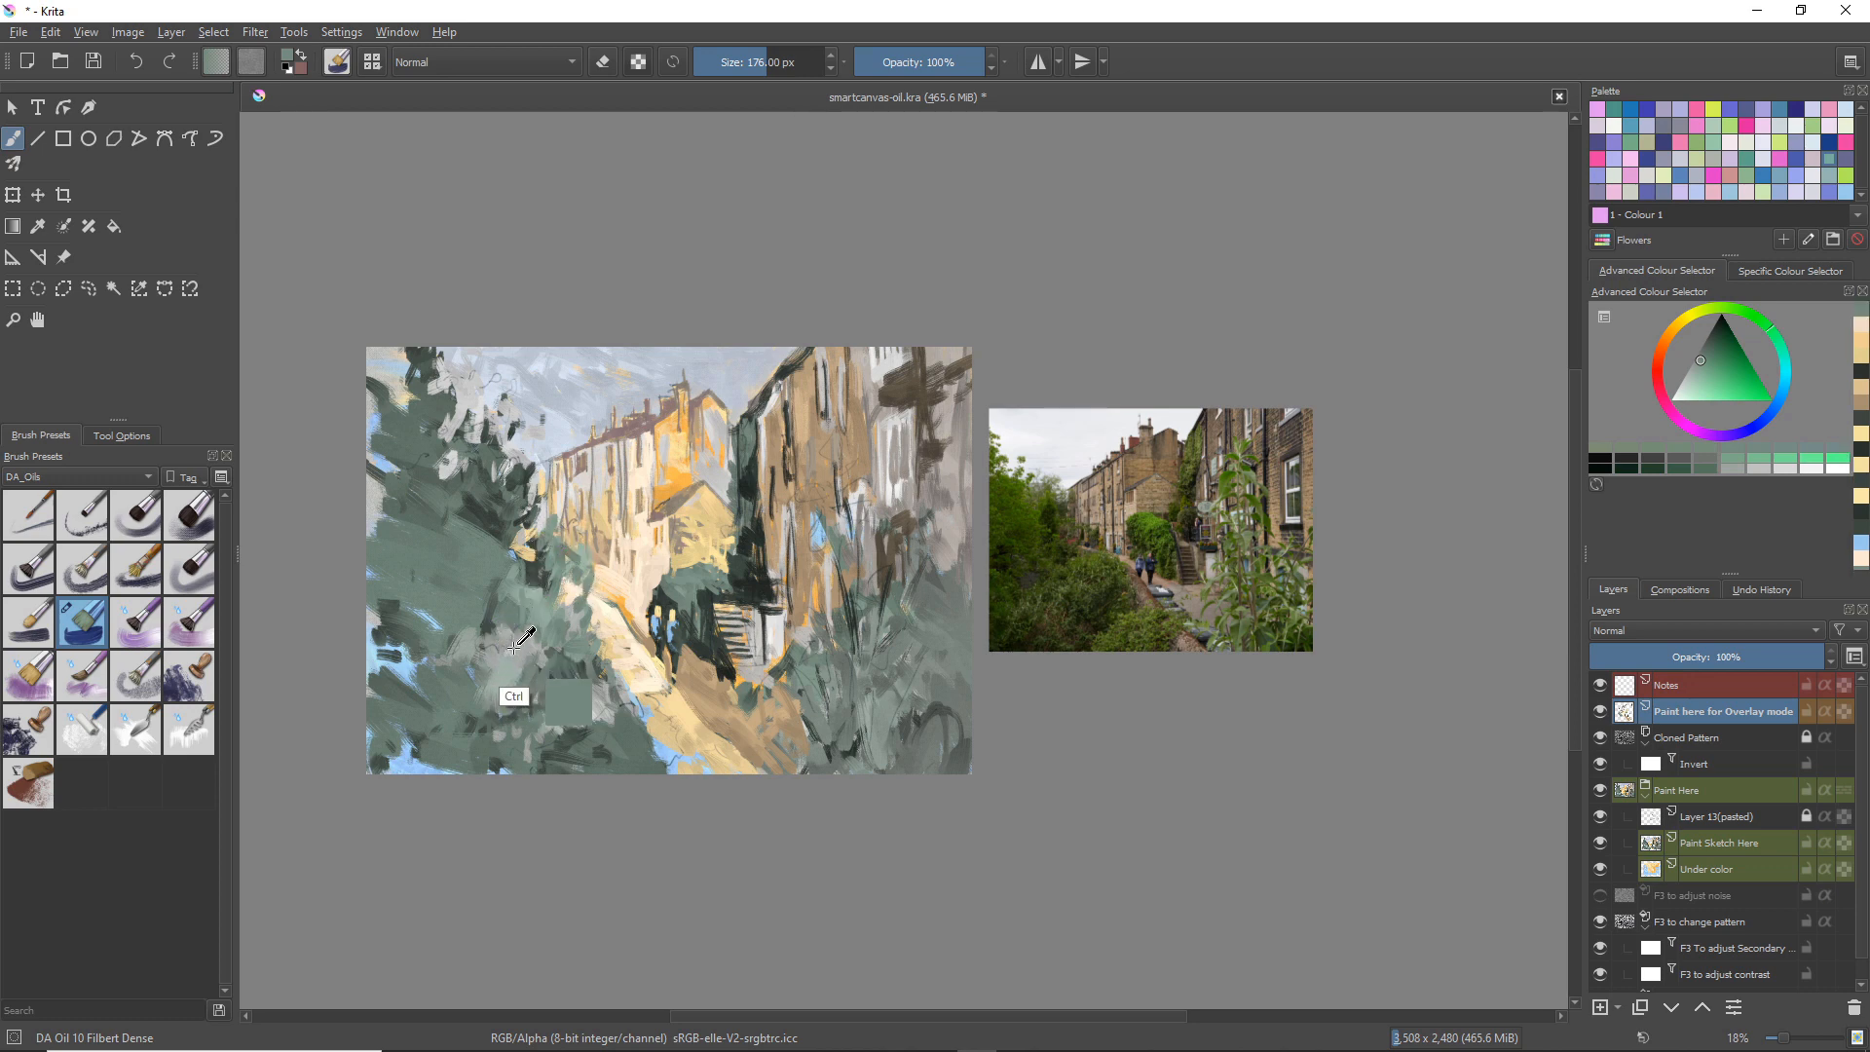
pyautogui.keyDown('ctrl'); pyautogui.click(517, 702); pyautogui.keyUp('ctrl')
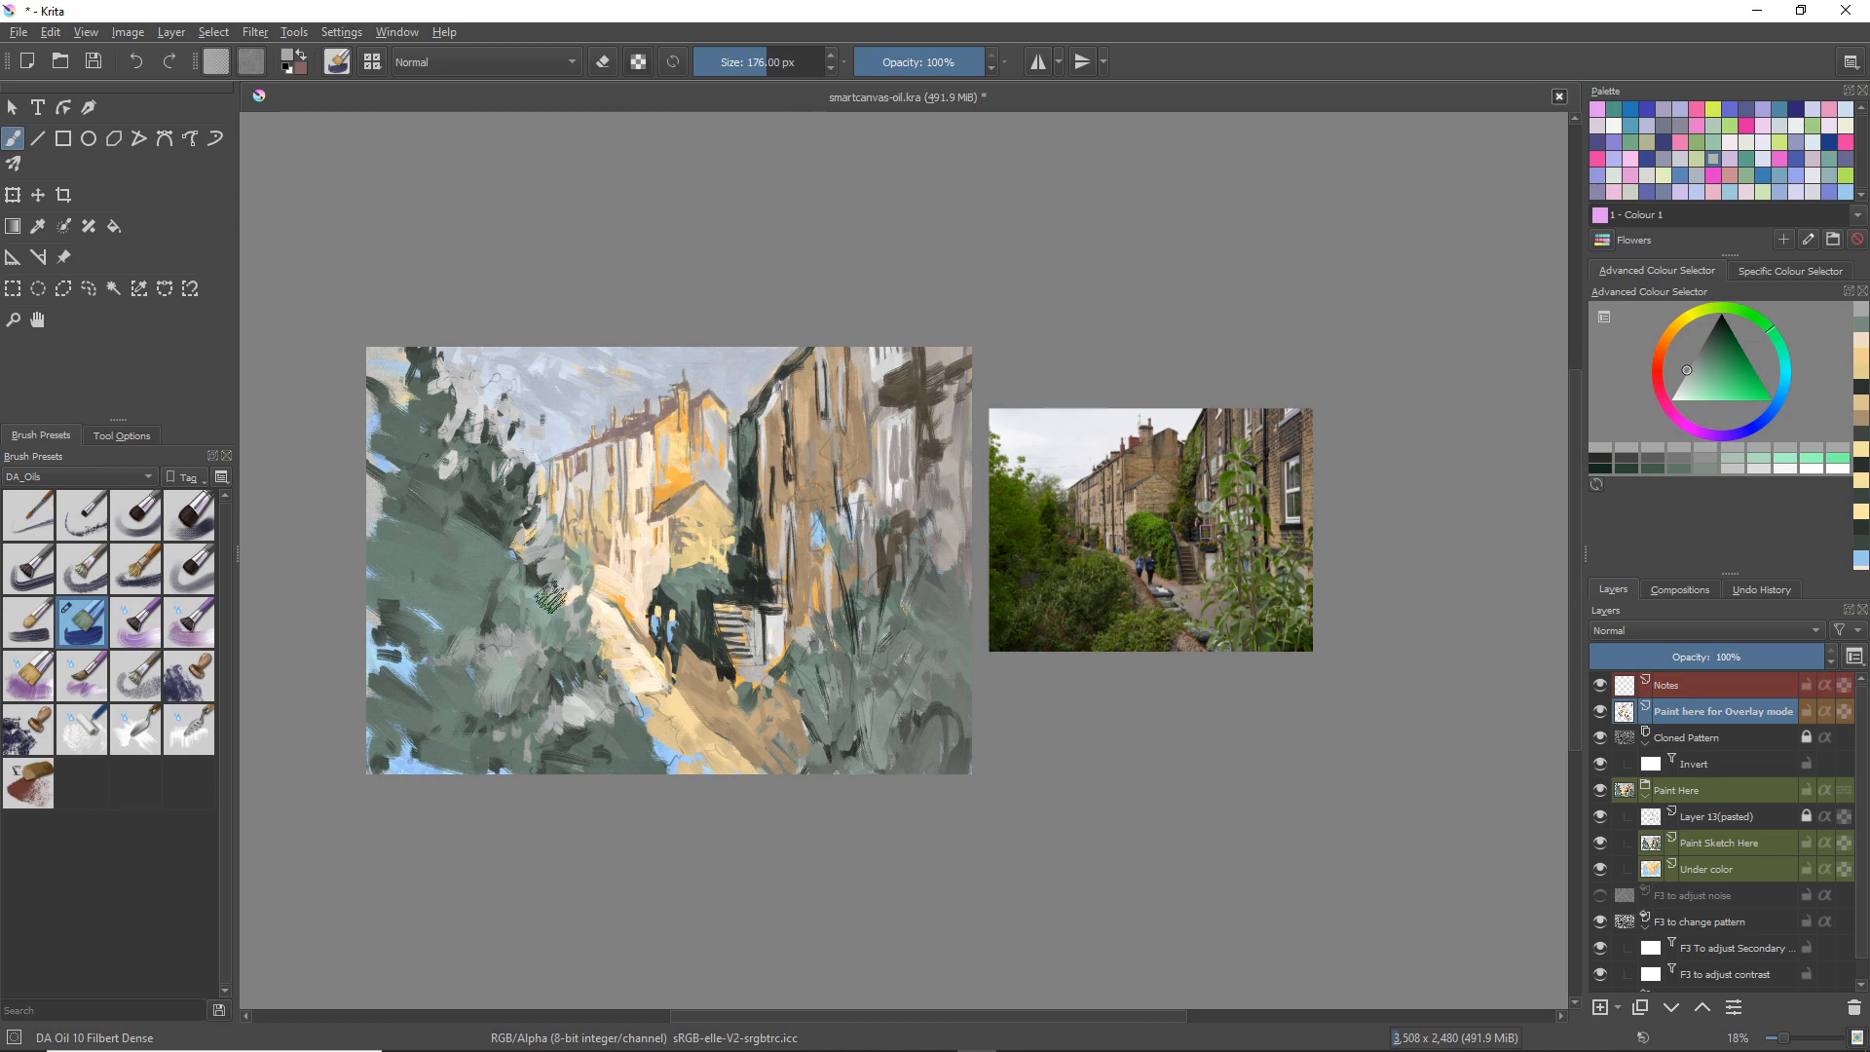
pyautogui.moveTo(518, 533)
pyautogui.mouseDown()
pyautogui.moveTo(546, 555)
pyautogui.moveTo(532, 592)
pyautogui.mouseUp()
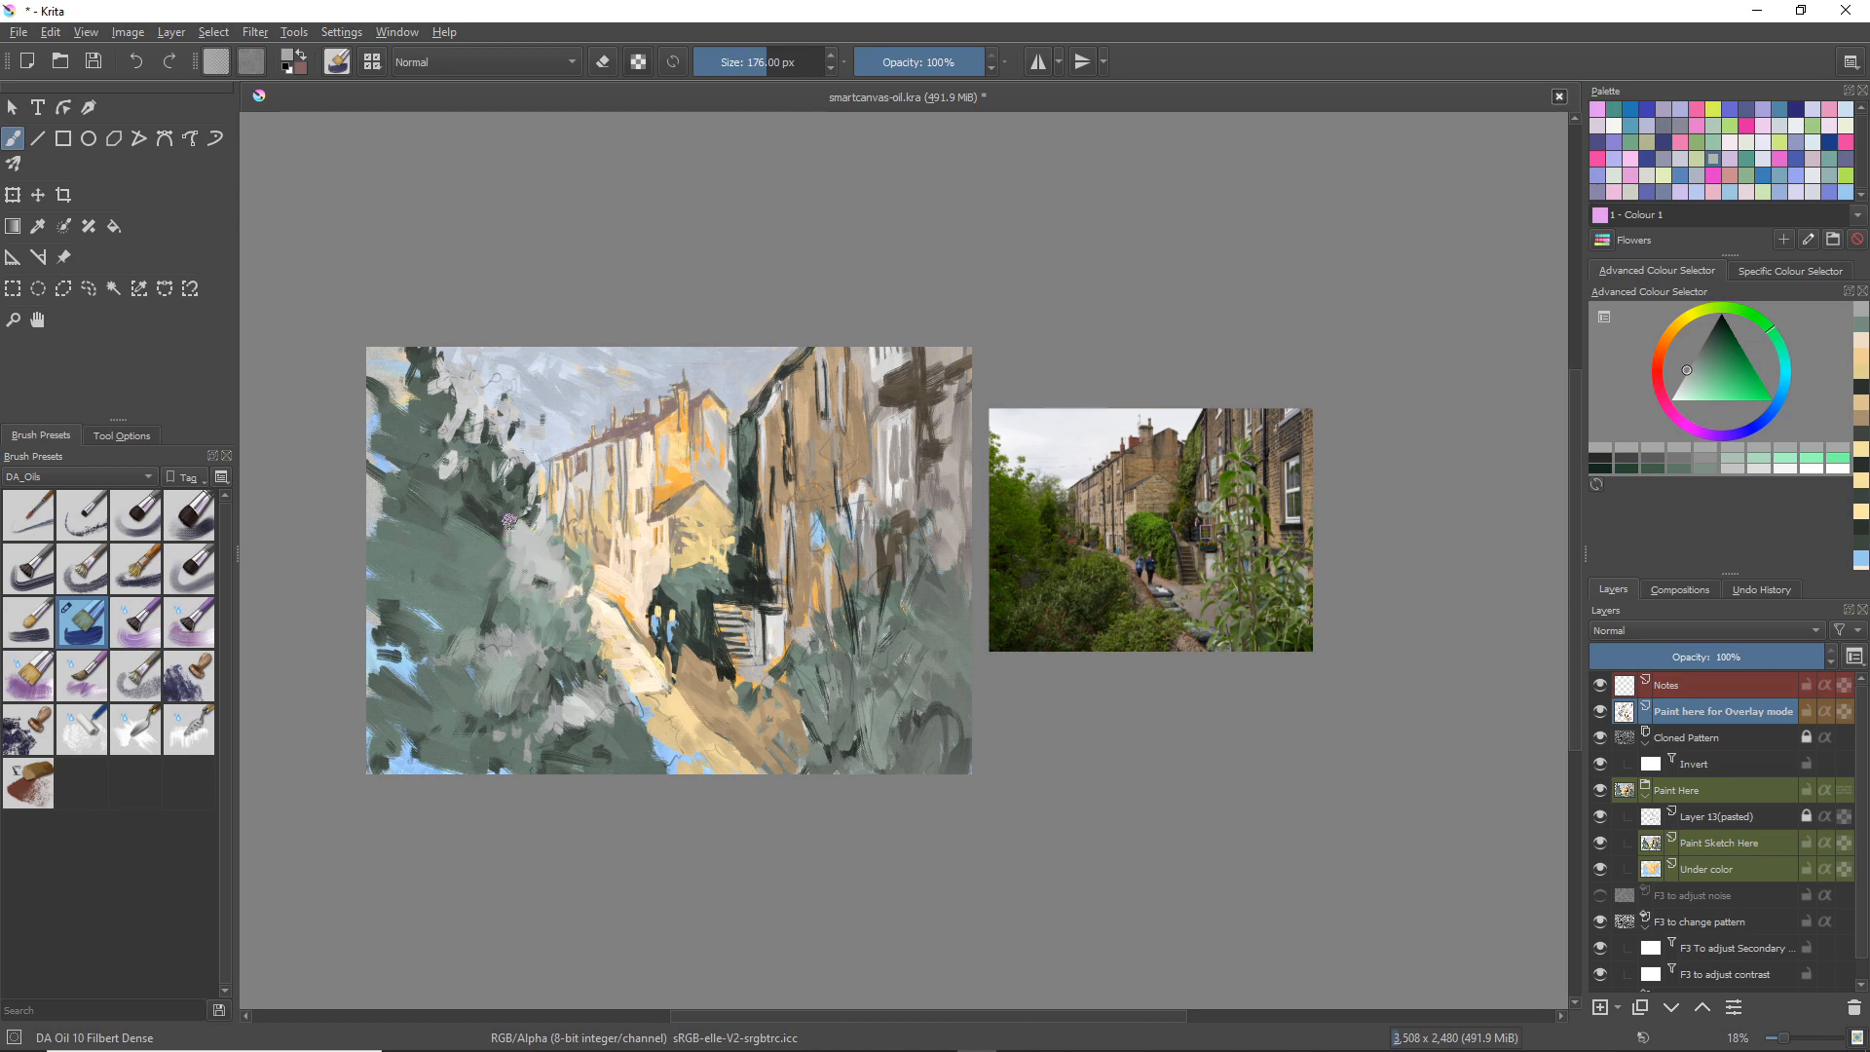
pyautogui.keyDown('ctrl'); pyautogui.click(483, 564); pyautogui.keyUp('ctrl')
pyautogui.moveTo(500, 521); pyautogui.dragTo(510, 563)
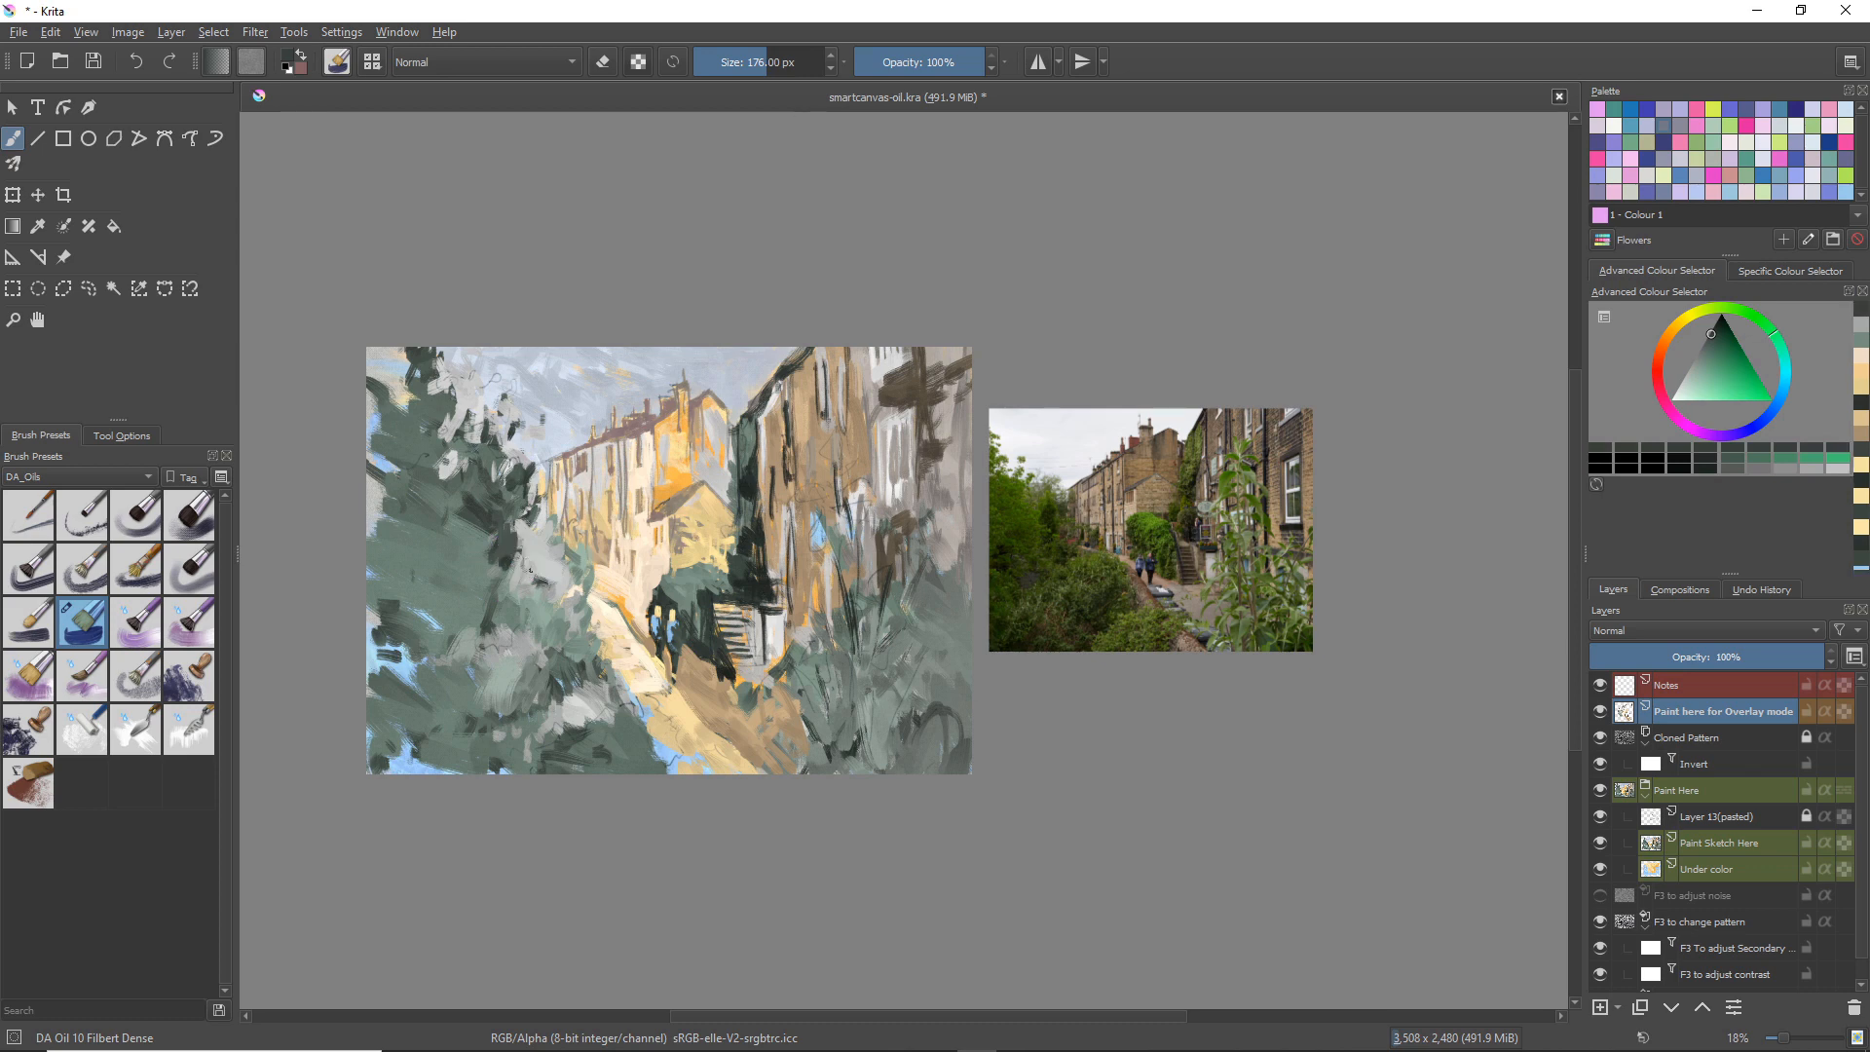
# Step: Blend and soften the left-hand trees and bushes using DA Oil 12 Color Fade at 100 px, sampling greens from the foliage
pyautogui.click(136, 684)
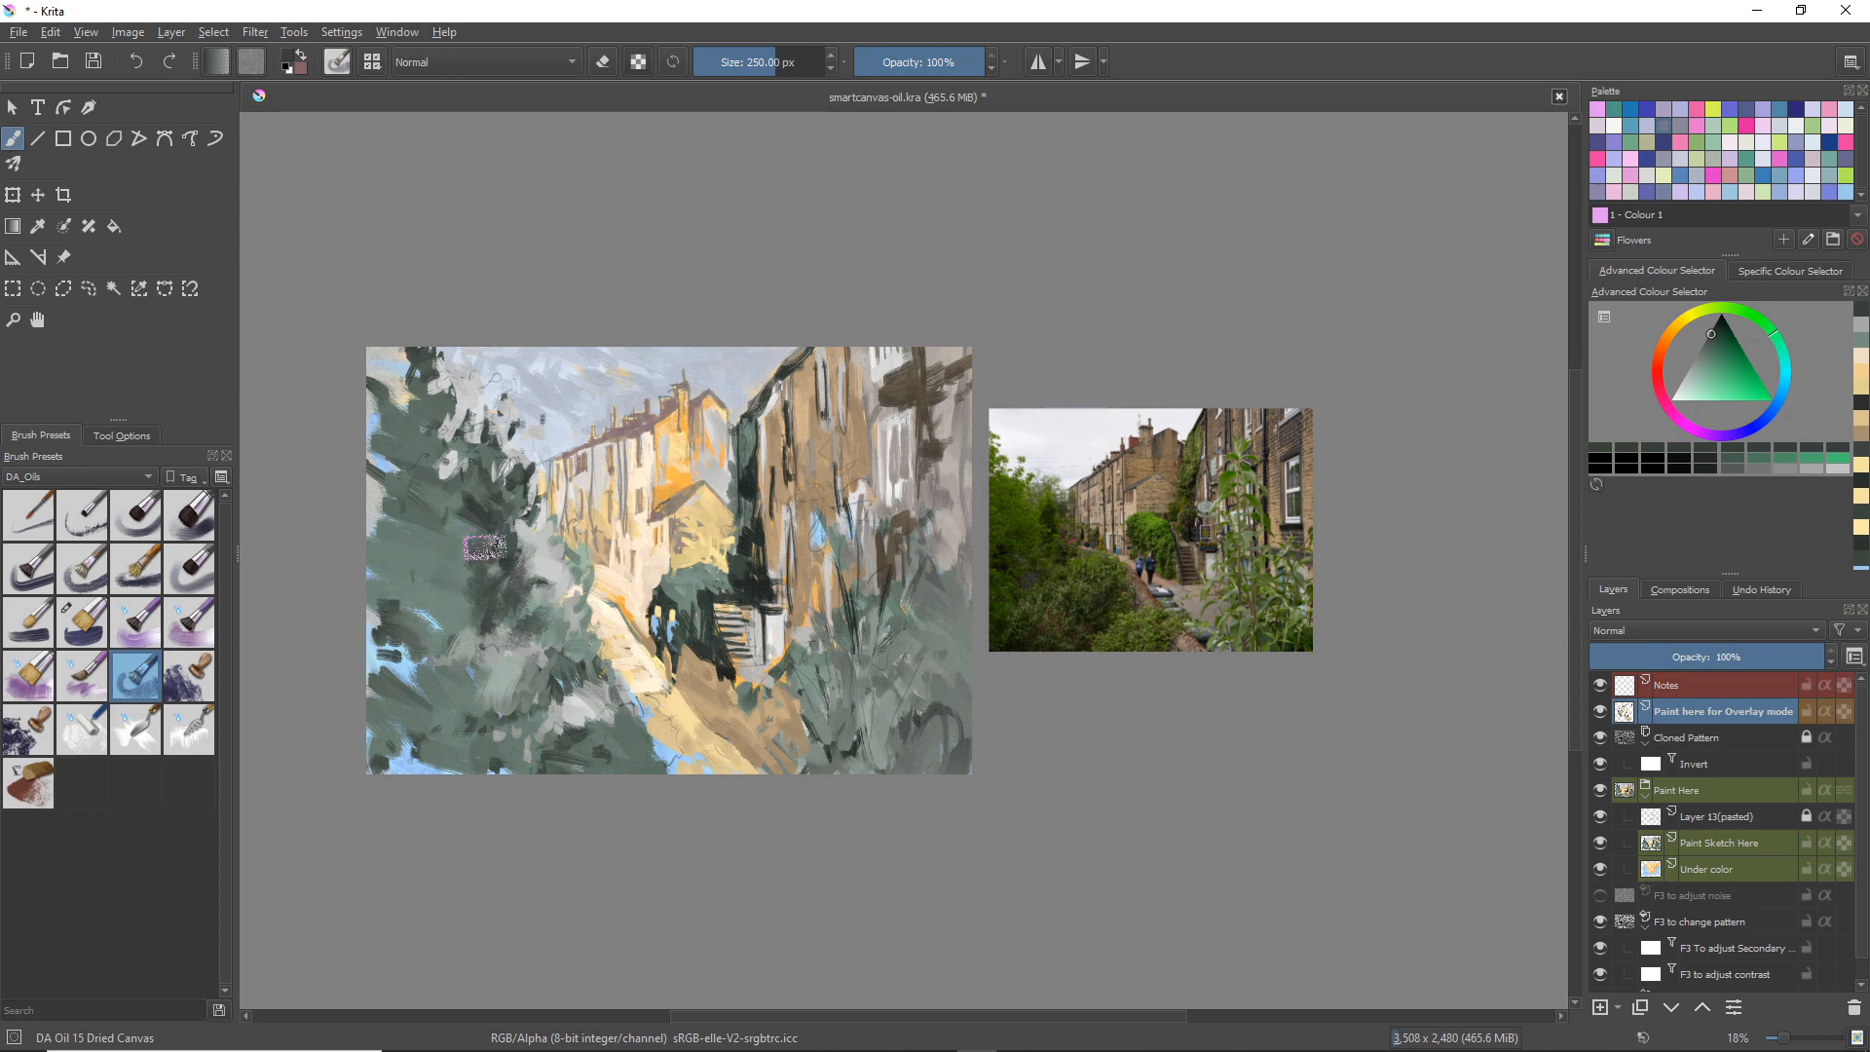
pyautogui.click(188, 641)
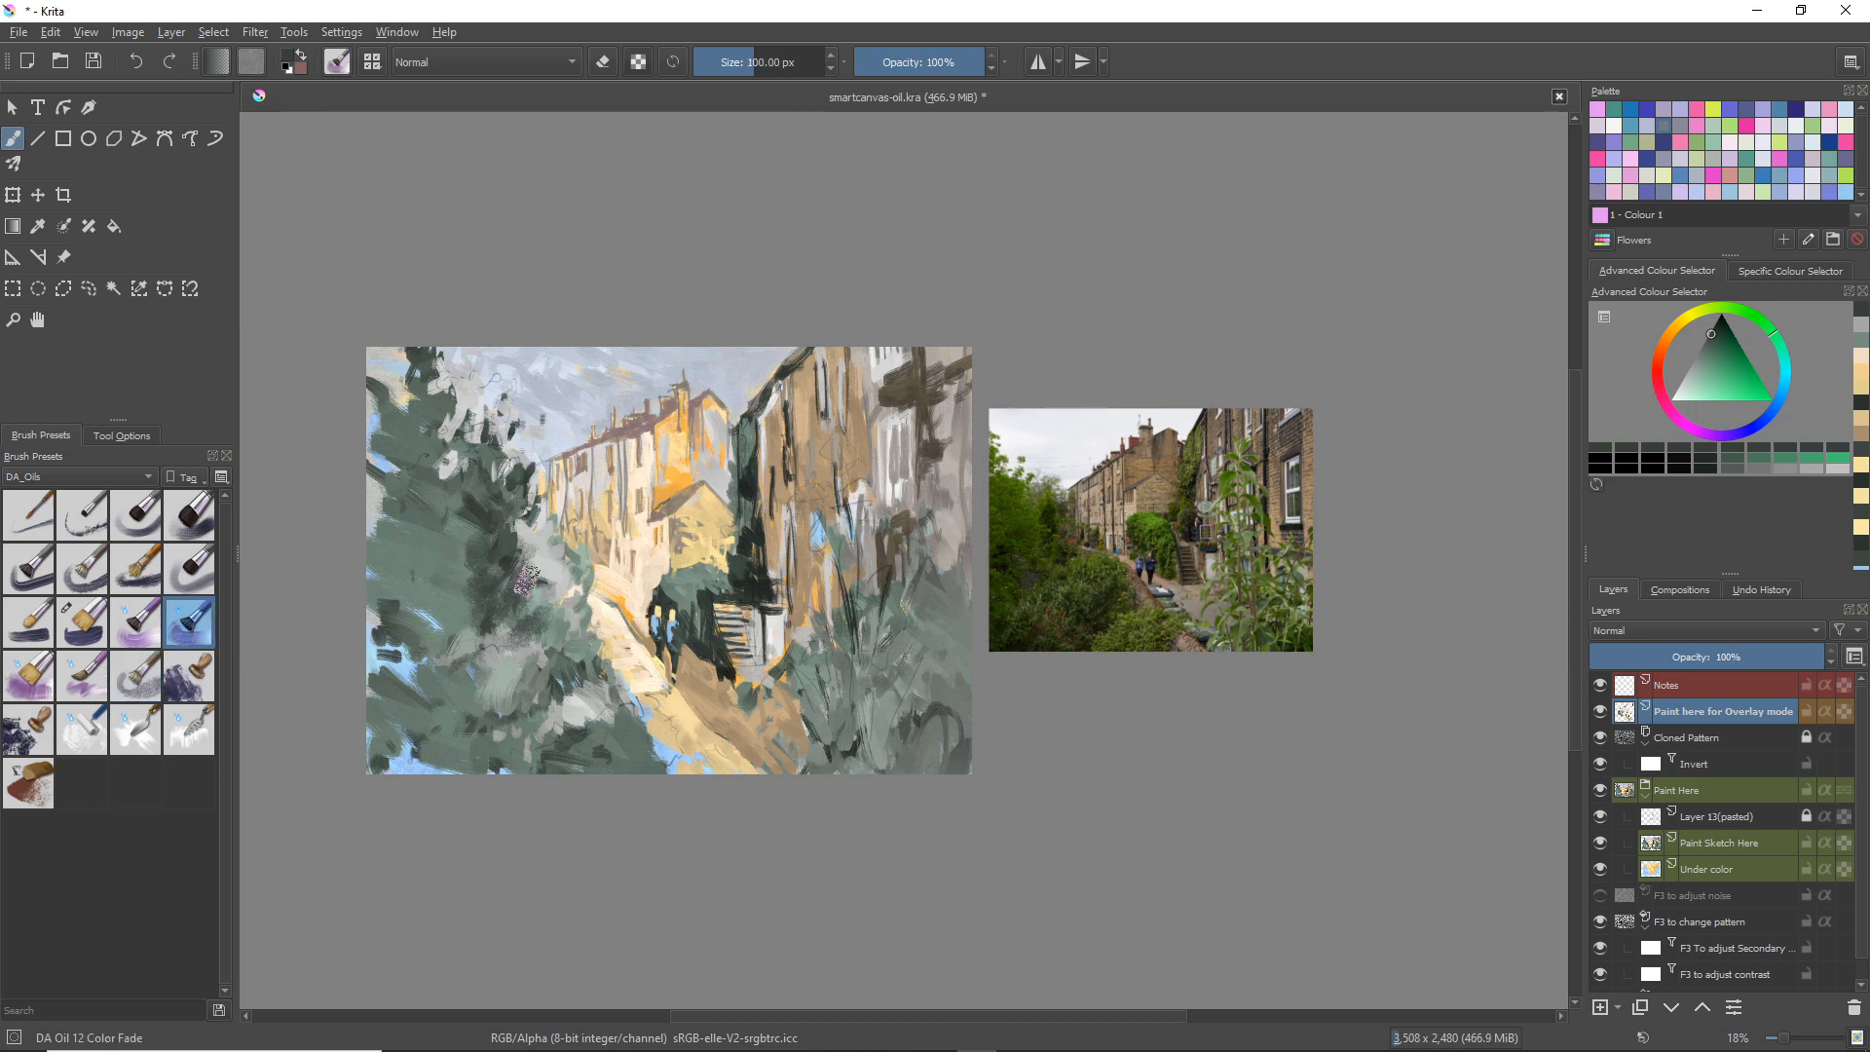
pyautogui.moveTo(534, 582)
pyautogui.mouseDown()
pyautogui.moveTo(544, 633)
pyautogui.moveTo(475, 557)
pyautogui.moveTo(440, 586)
pyautogui.moveTo(473, 638)
pyautogui.moveTo(509, 576)
pyautogui.moveTo(502, 650)
pyautogui.moveTo(528, 632)
pyautogui.moveTo(461, 633)
pyautogui.moveTo(530, 634)
pyautogui.moveTo(516, 659)
pyautogui.moveTo(546, 651)
pyautogui.moveTo(536, 665)
pyautogui.moveTo(568, 691)
pyautogui.moveTo(559, 765)
pyautogui.mouseUp()
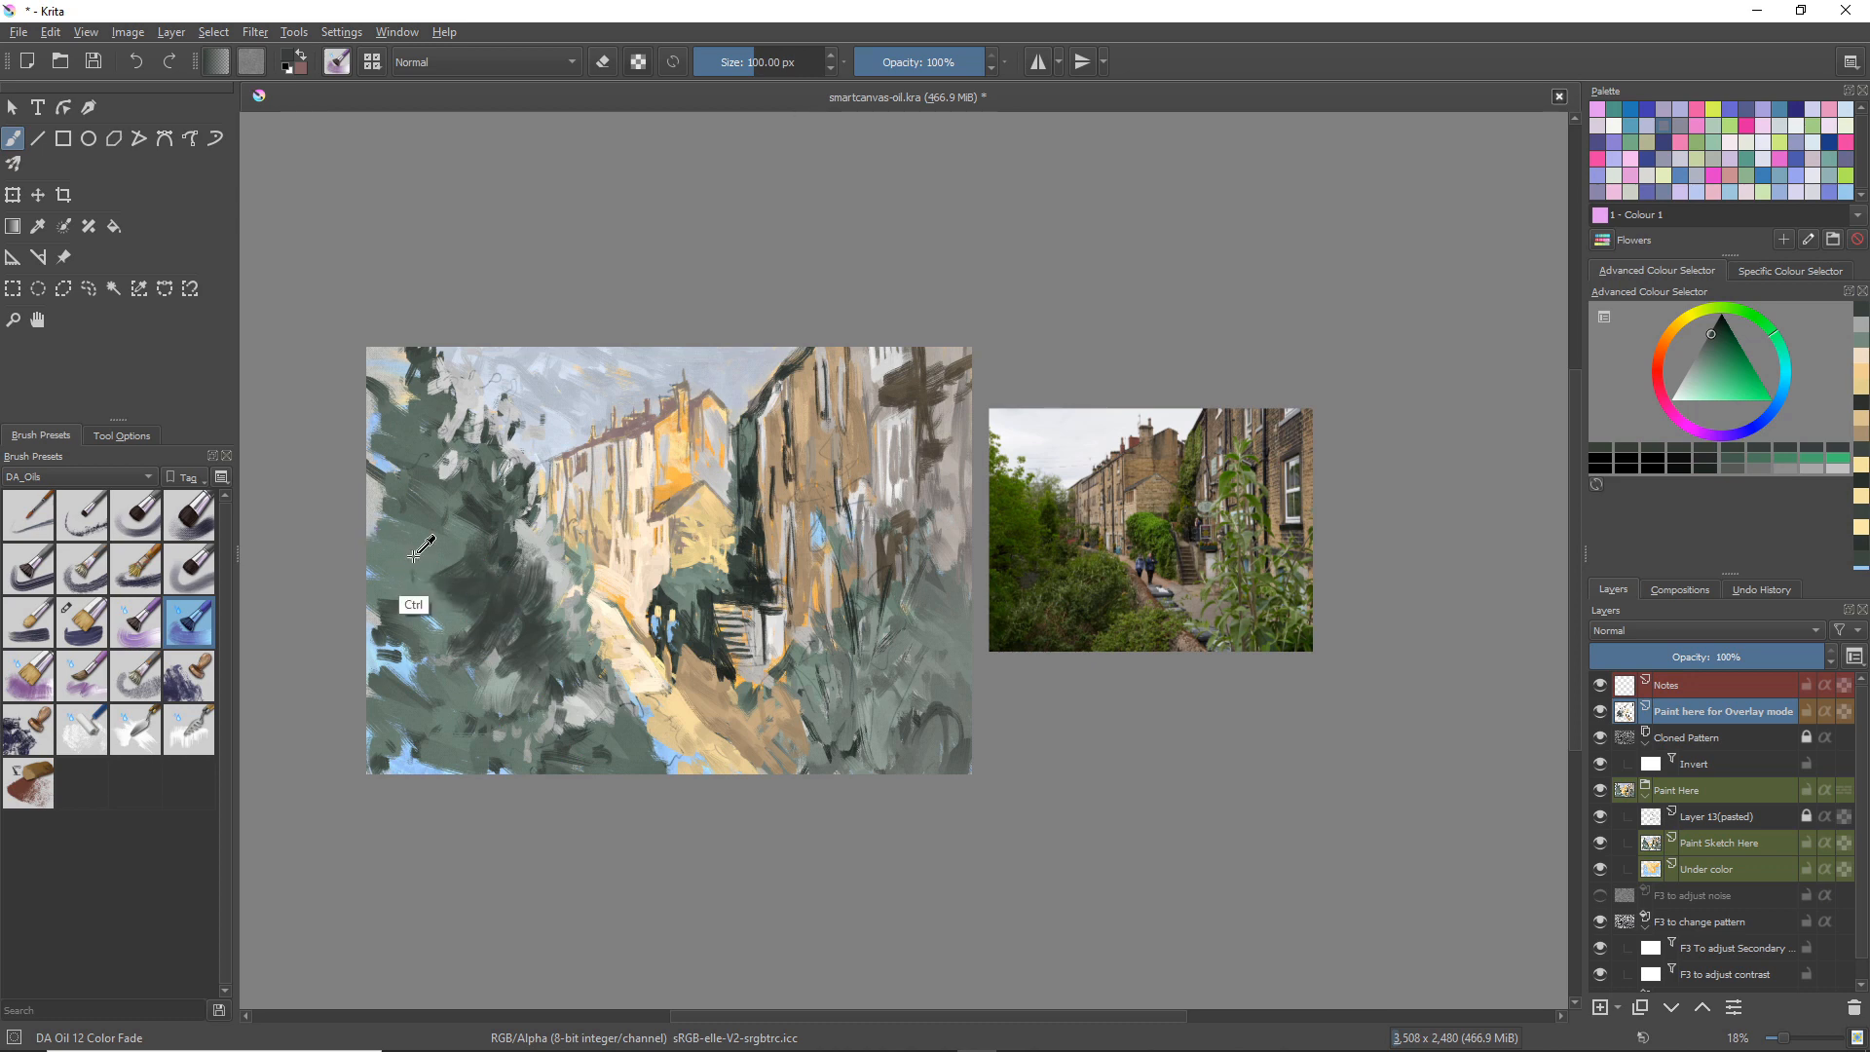
pyautogui.keyDown('ctrl'); pyautogui.click(415, 606); pyautogui.keyUp('ctrl')
pyautogui.moveTo(478, 608)
pyautogui.mouseDown()
pyautogui.moveTo(501, 651)
pyautogui.moveTo(477, 664)
pyautogui.moveTo(459, 641)
pyautogui.moveTo(454, 659)
pyautogui.moveTo(517, 670)
pyautogui.moveTo(513, 631)
pyautogui.moveTo(544, 643)
pyautogui.moveTo(554, 619)
pyautogui.moveTo(566, 647)
pyautogui.moveTo(576, 610)
pyautogui.moveTo(555, 656)
pyautogui.moveTo(533, 643)
pyautogui.moveTo(538, 601)
pyautogui.moveTo(607, 693)
pyautogui.moveTo(520, 713)
pyautogui.moveTo(534, 659)
pyautogui.moveTo(493, 669)
pyautogui.moveTo(485, 725)
pyautogui.moveTo(448, 746)
pyautogui.moveTo(496, 689)
pyautogui.moveTo(479, 732)
pyautogui.moveTo(515, 724)
pyautogui.moveTo(529, 689)
pyautogui.moveTo(579, 698)
pyautogui.moveTo(566, 671)
pyautogui.moveTo(586, 704)
pyautogui.moveTo(605, 698)
pyautogui.moveTo(536, 709)
pyautogui.moveTo(493, 764)
pyautogui.moveTo(477, 739)
pyautogui.moveTo(454, 758)
pyautogui.moveTo(528, 670)
pyautogui.moveTo(521, 692)
pyautogui.moveTo(574, 658)
pyautogui.moveTo(503, 594)
pyautogui.moveTo(568, 609)
pyautogui.mouseUp()
pyautogui.keyDown('ctrl'); pyautogui.click(466, 723); pyautogui.keyUp('ctrl')
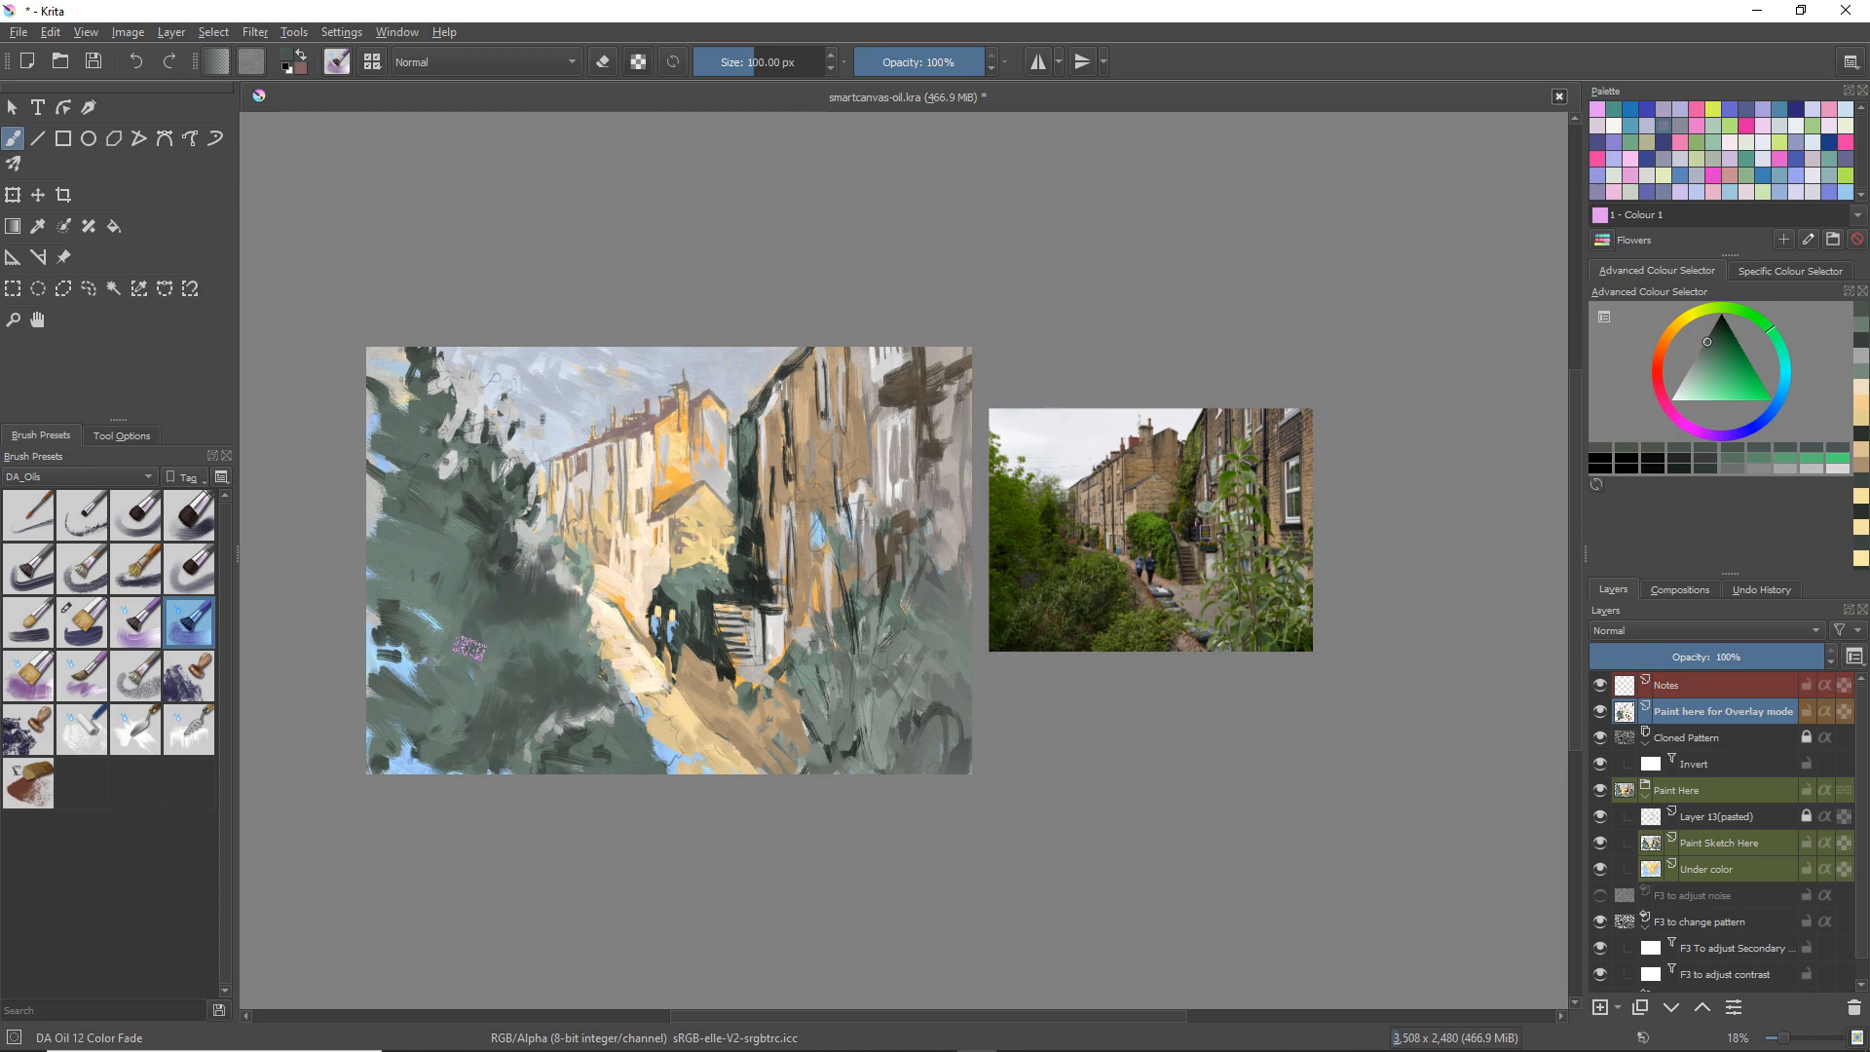
pyautogui.moveTo(416, 596)
pyautogui.mouseDown()
pyautogui.moveTo(449, 554)
pyautogui.moveTo(440, 599)
pyautogui.moveTo(488, 610)
pyautogui.moveTo(462, 648)
pyautogui.mouseUp()
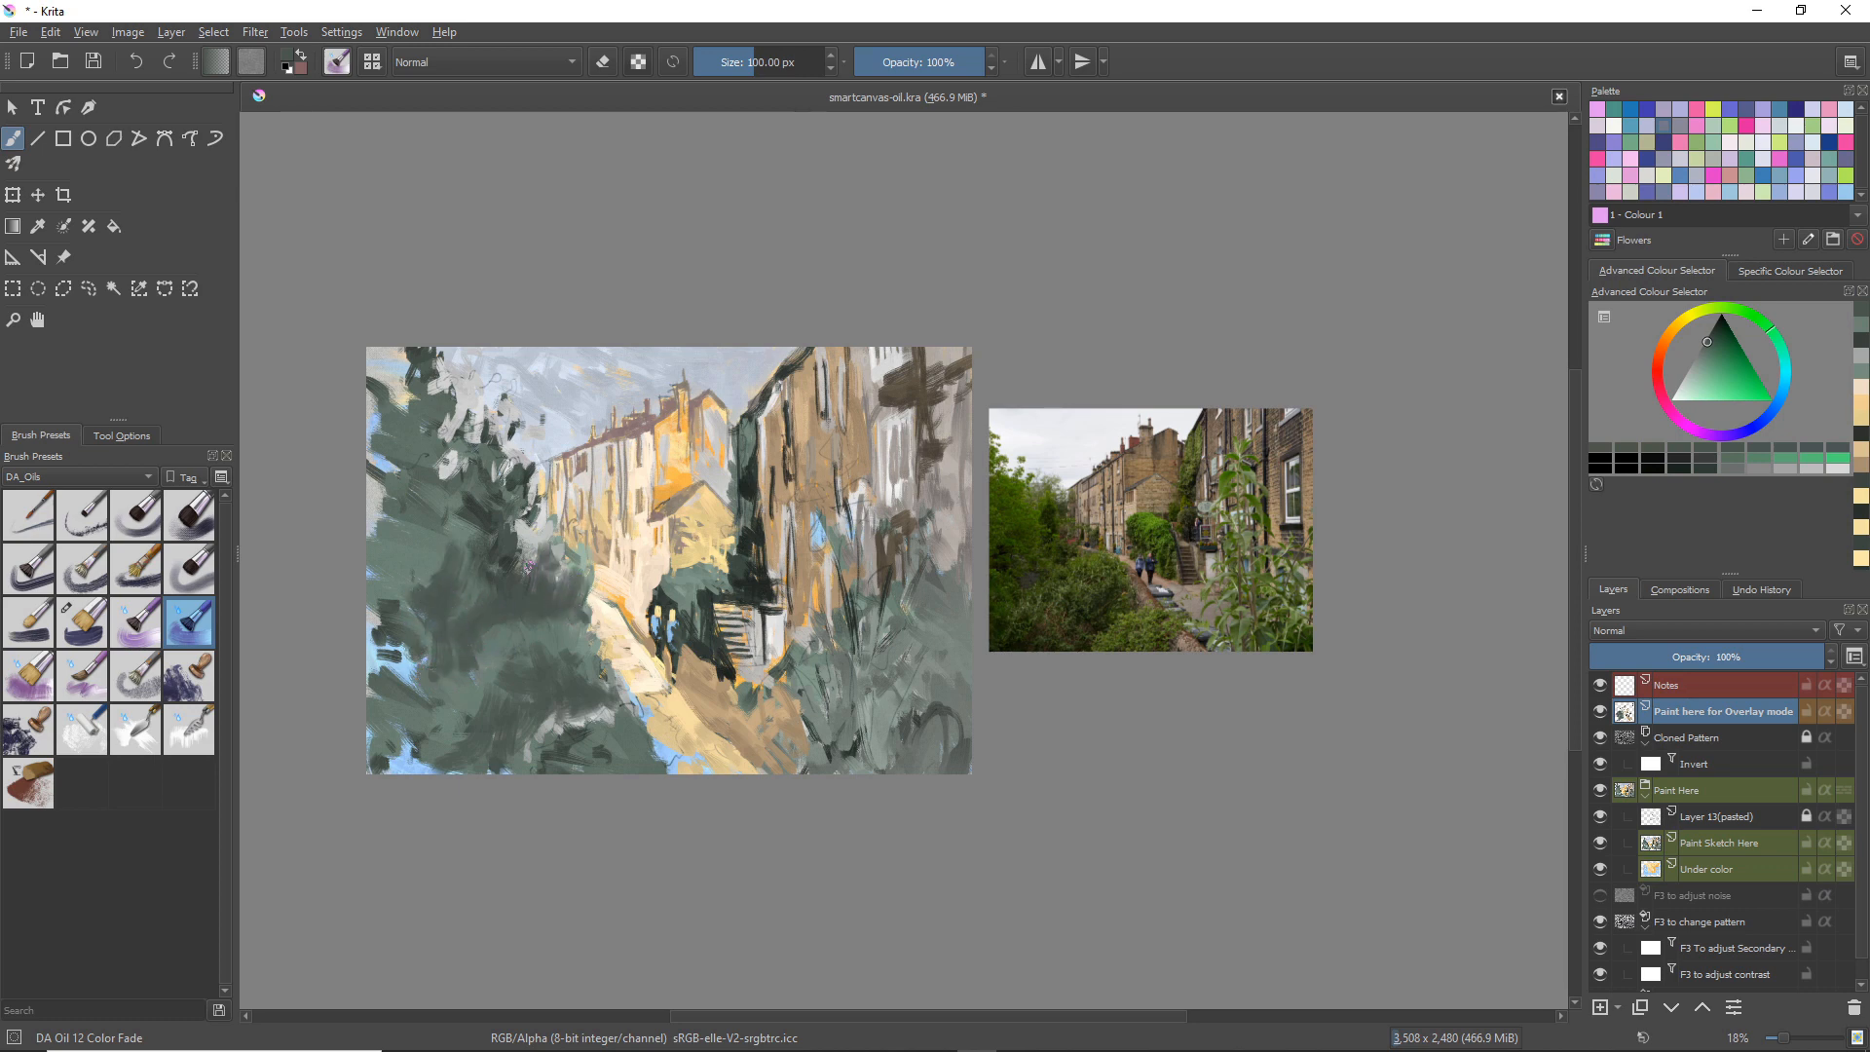
pyautogui.moveTo(529, 518)
pyautogui.mouseDown()
pyautogui.moveTo(531, 555)
pyautogui.moveTo(466, 498)
pyautogui.mouseUp()
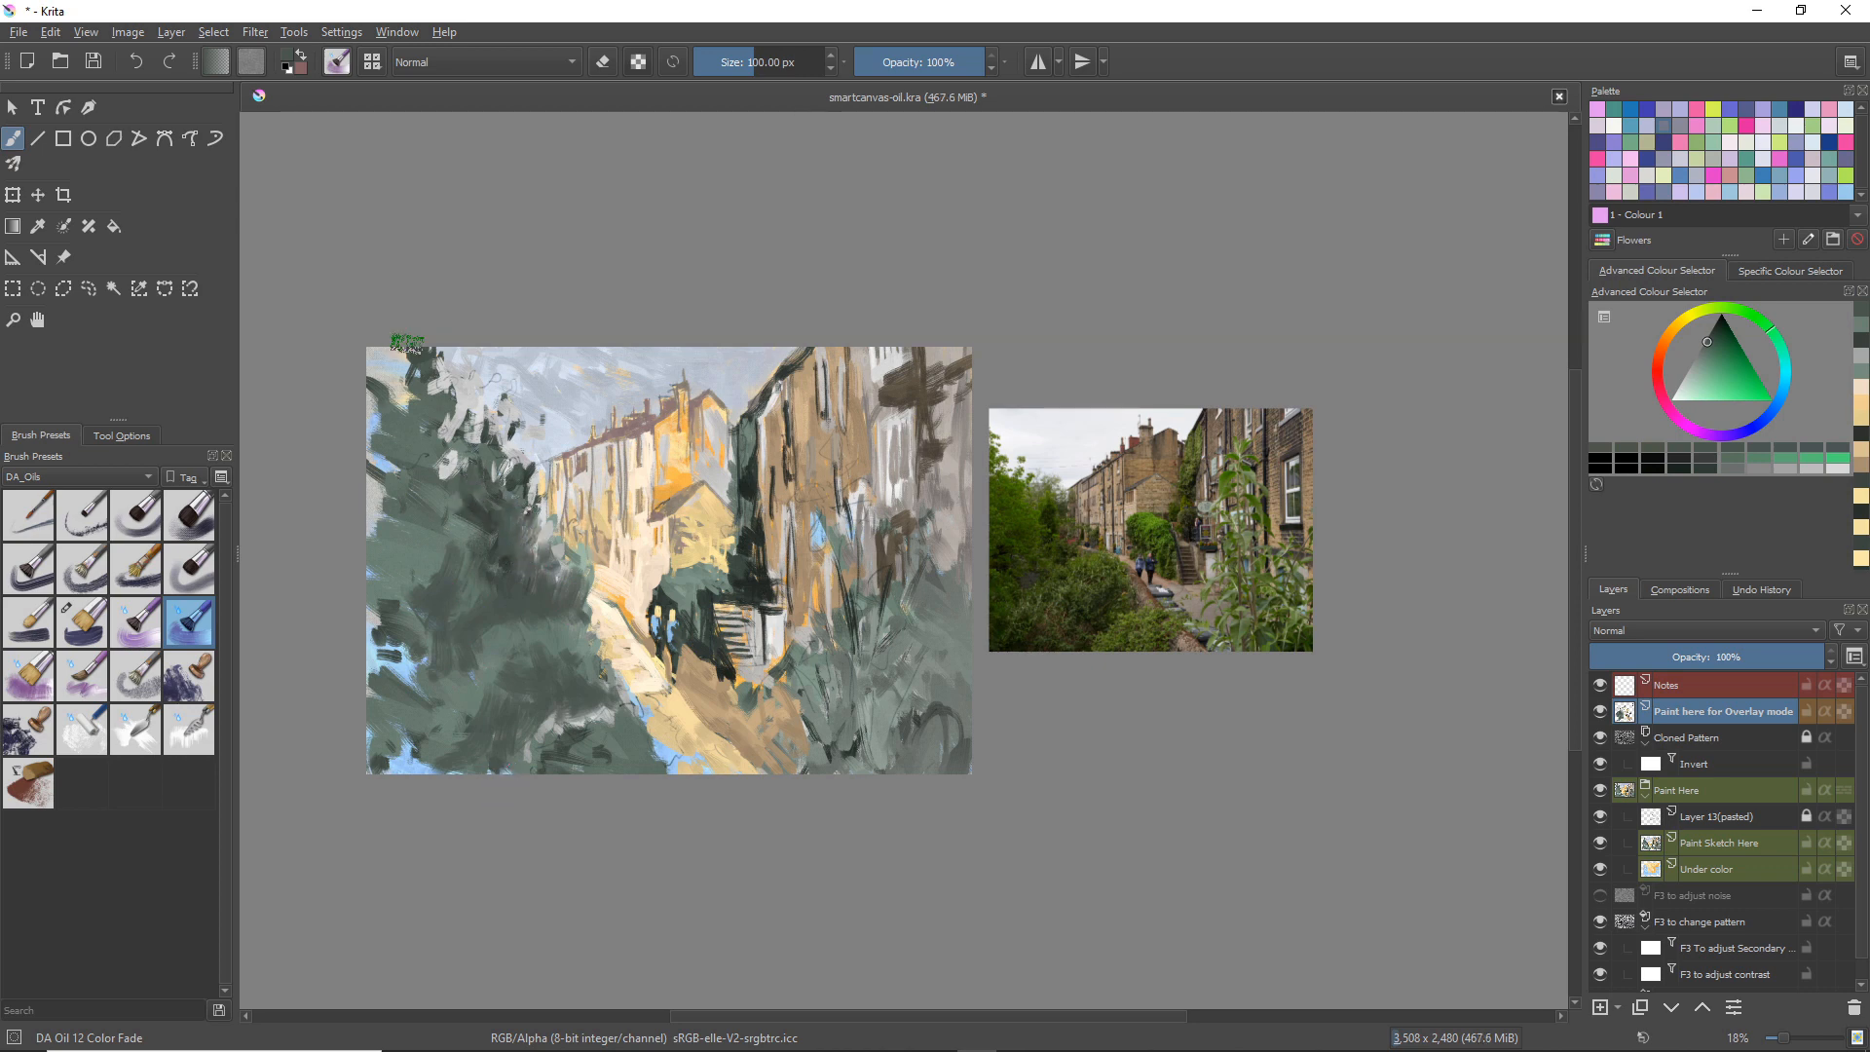
pyautogui.moveTo(379, 684)
pyautogui.mouseDown()
pyautogui.moveTo(410, 772)
pyautogui.moveTo(386, 718)
pyautogui.mouseUp()
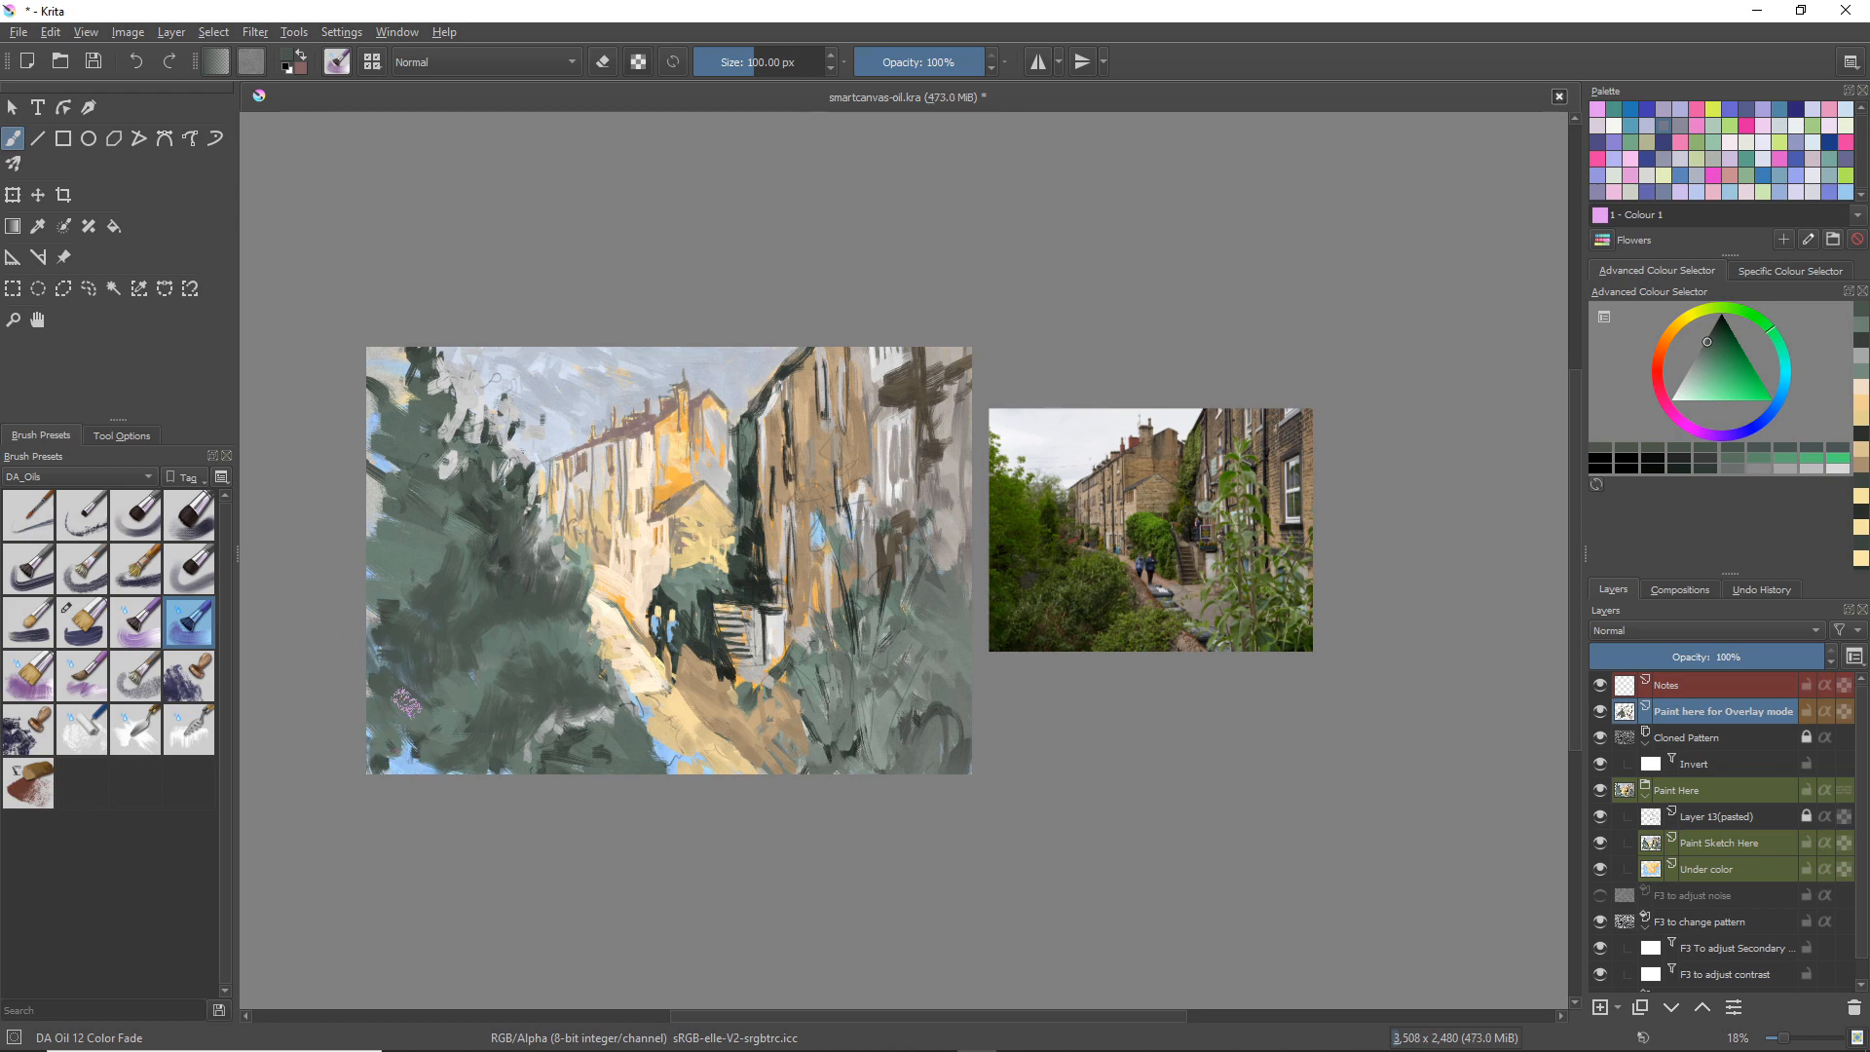
# Step: Using DA Oil 10 Filbert Dense, sample the dark green above the stairs and paint dark leaf strokes across the left-hand trees and bushes
pyautogui.click(84, 620)
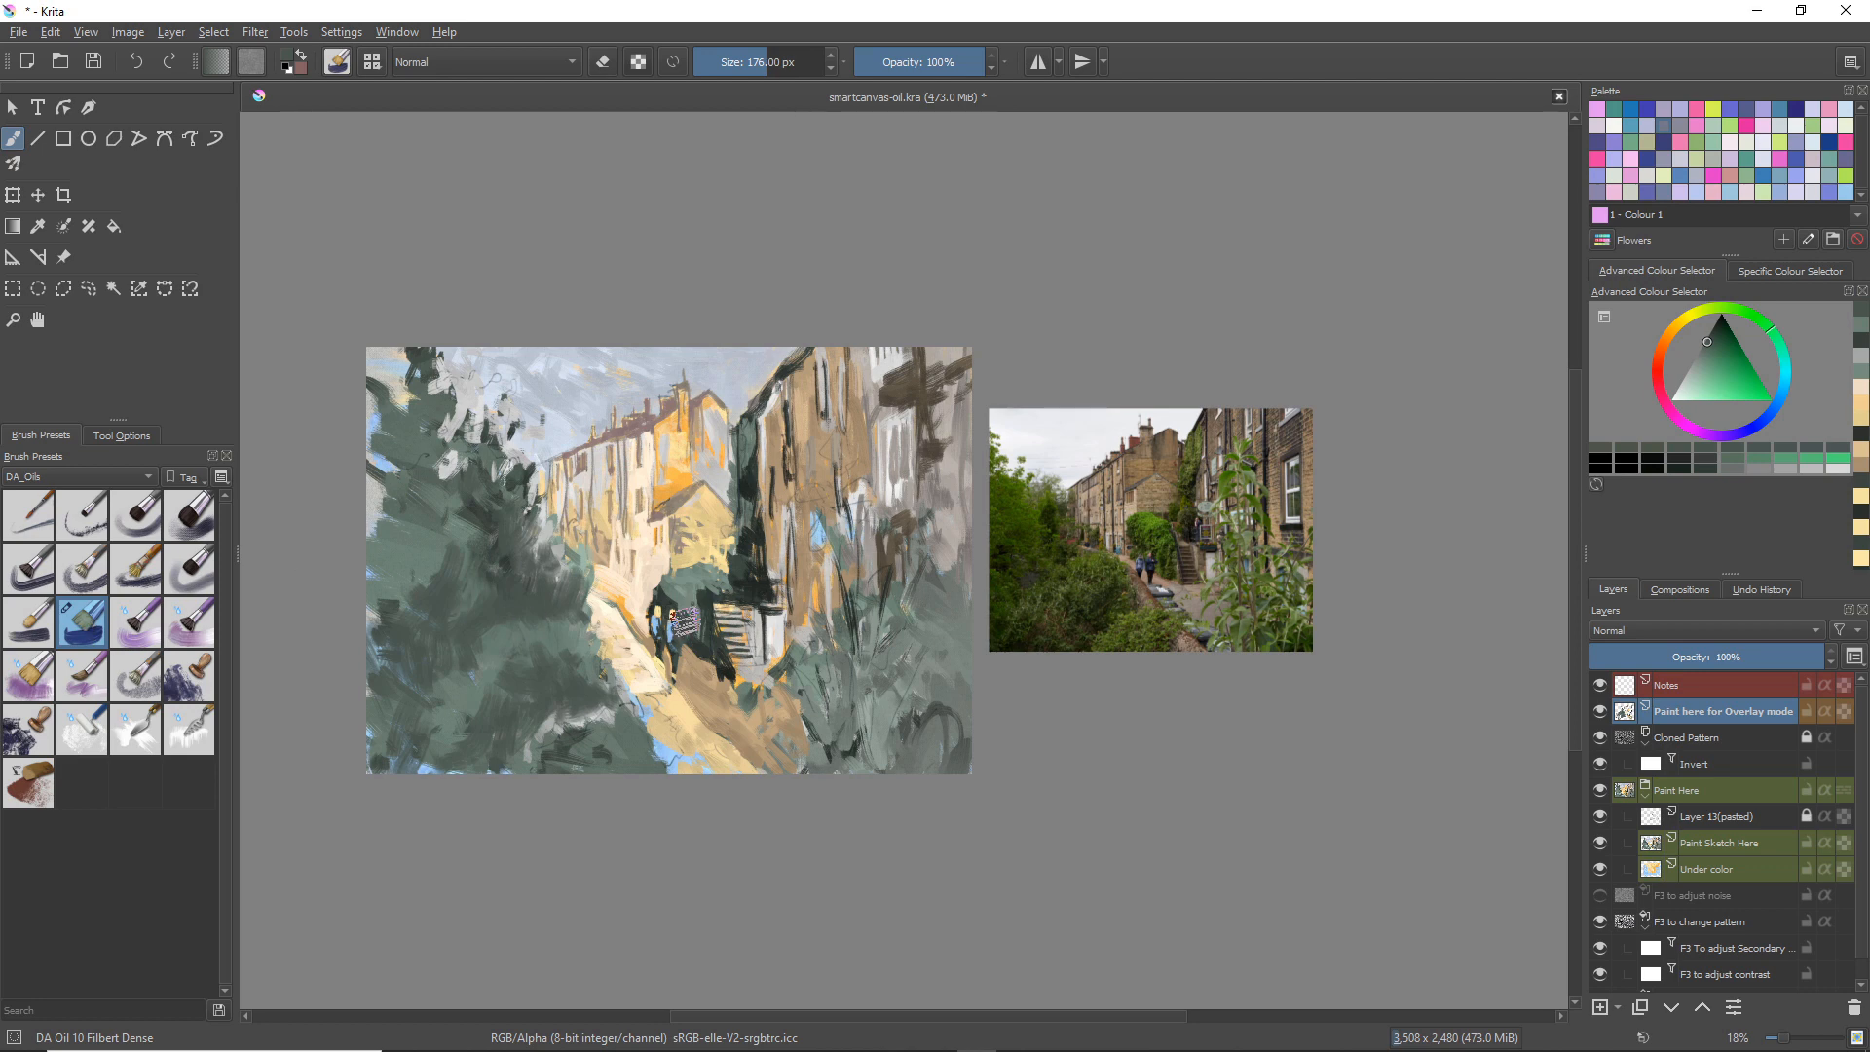
pyautogui.keyDown('ctrl'); pyautogui.click(746, 585); pyautogui.keyUp('ctrl')
pyautogui.moveTo(397, 678)
pyautogui.mouseDown()
pyautogui.moveTo(416, 604)
pyautogui.moveTo(427, 641)
pyautogui.moveTo(400, 613)
pyautogui.moveTo(417, 623)
pyautogui.moveTo(444, 620)
pyautogui.mouseUp()
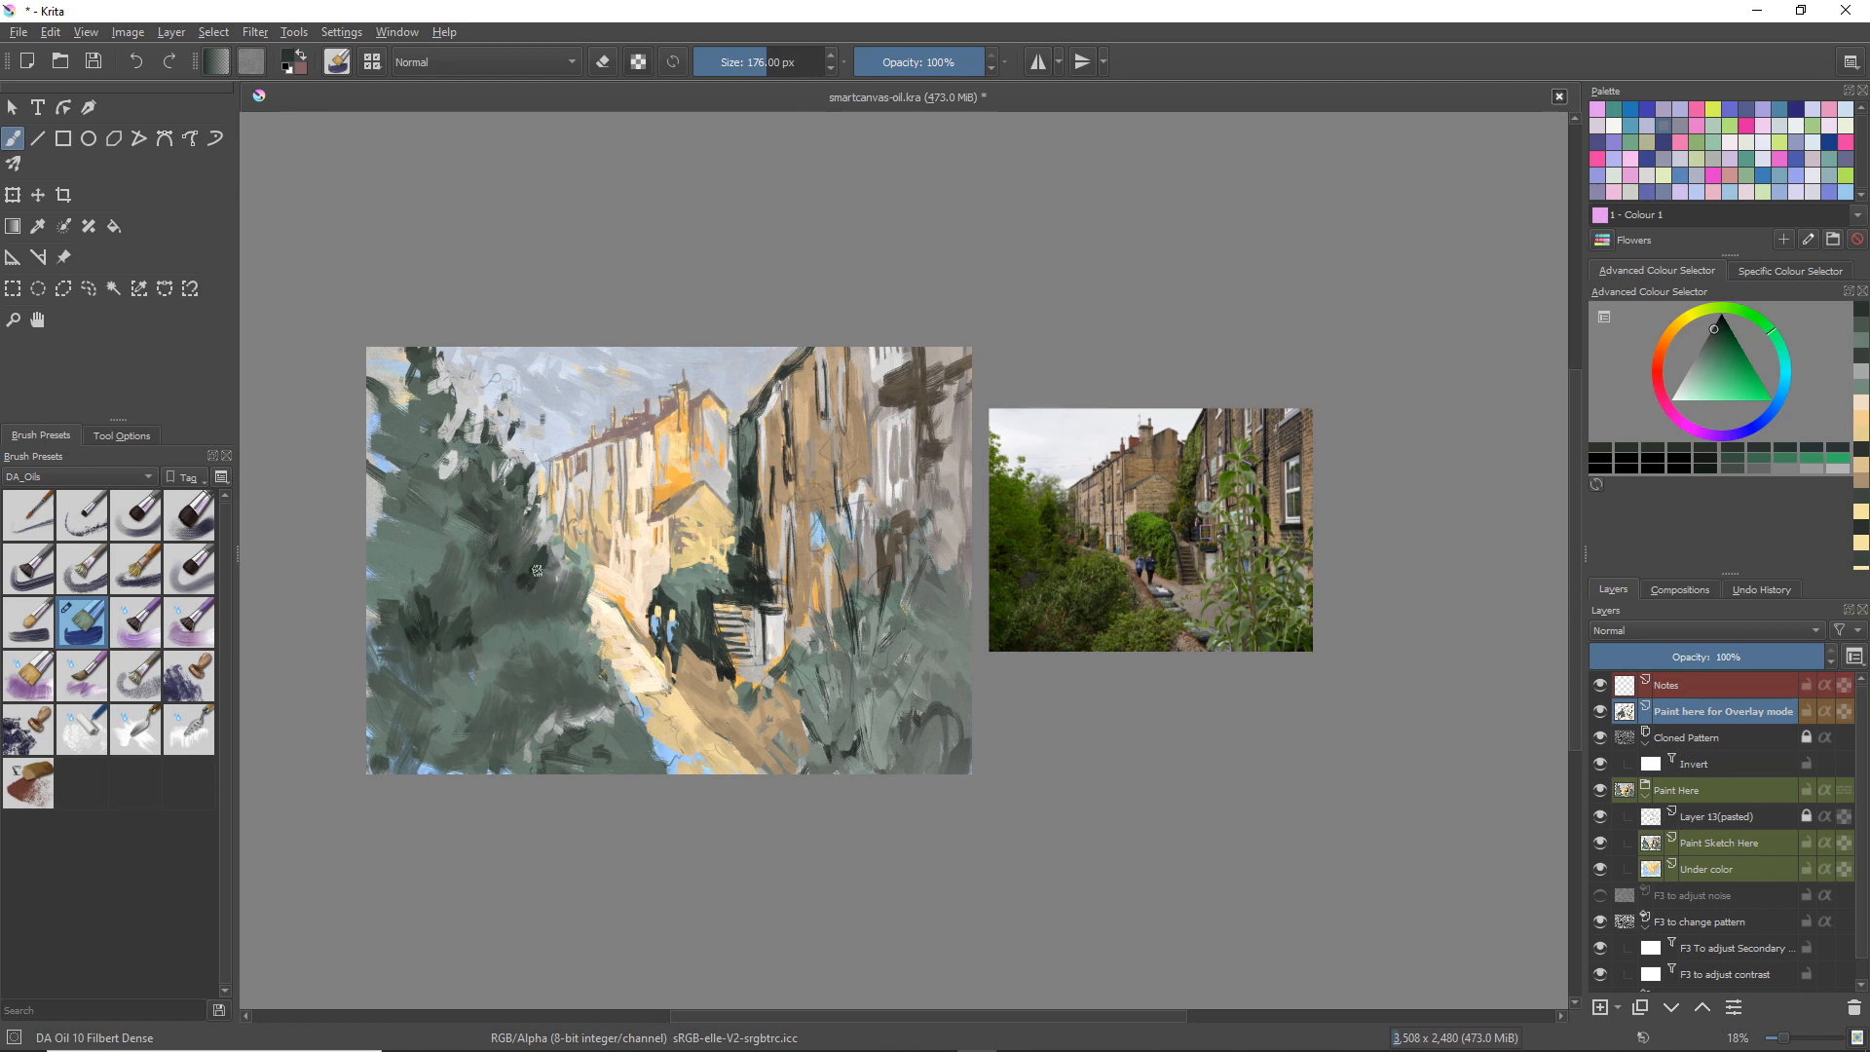
pyautogui.moveTo(528, 536); pyautogui.dragTo(526, 568)
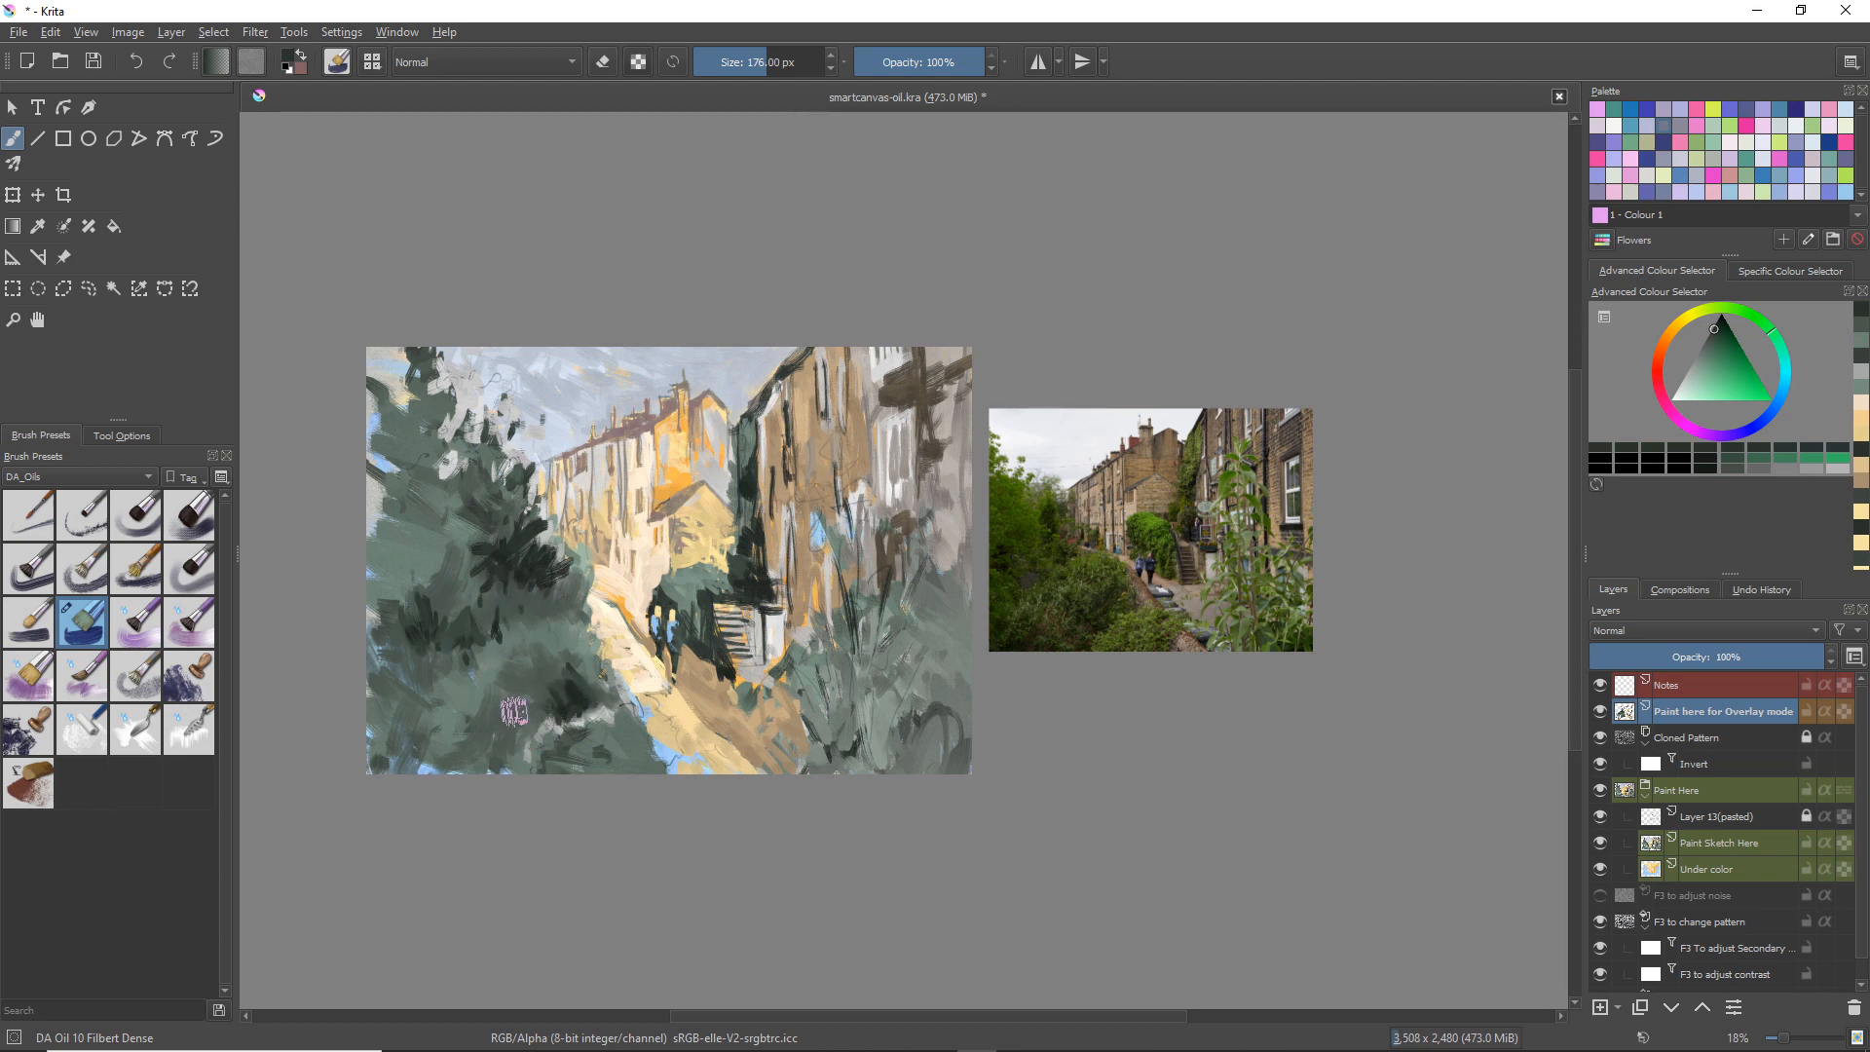
pyautogui.moveTo(528, 718)
pyautogui.mouseDown()
pyautogui.moveTo(508, 675)
pyautogui.moveTo(520, 727)
pyautogui.mouseUp()
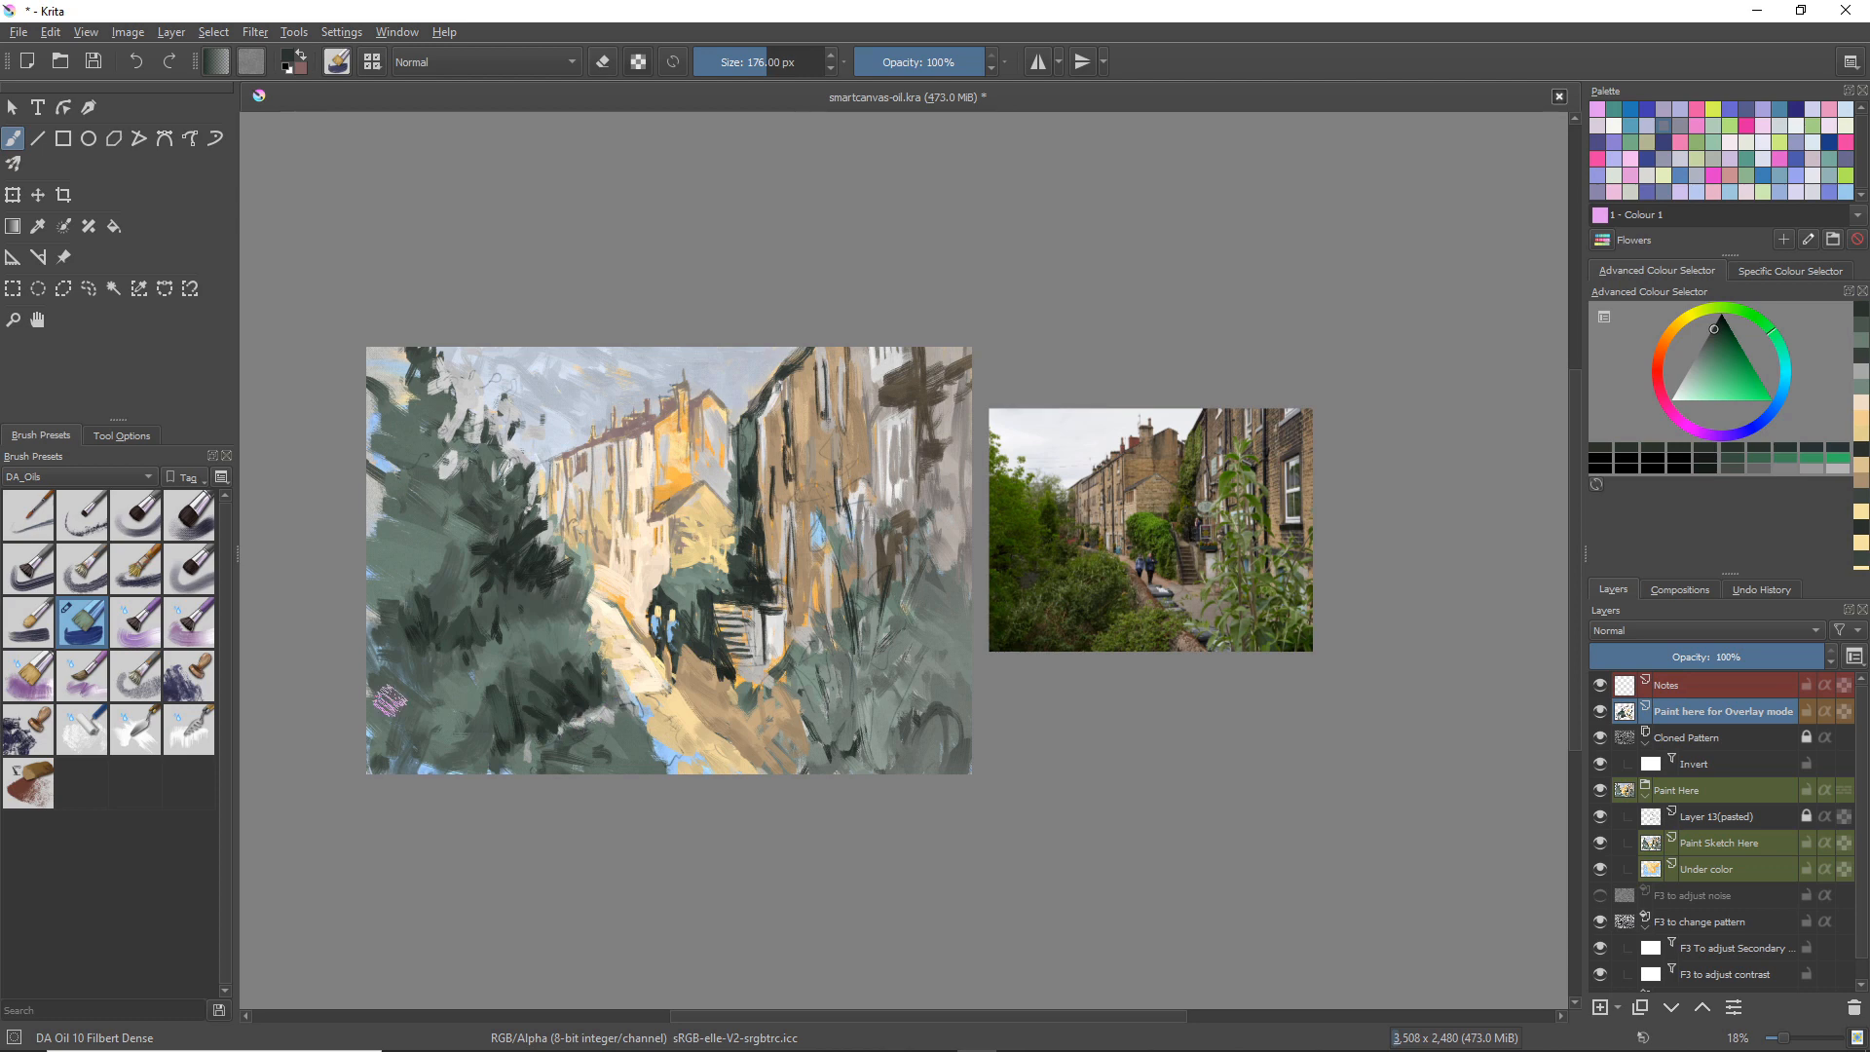
pyautogui.moveTo(1722, 366); pyautogui.dragTo(1707, 392)
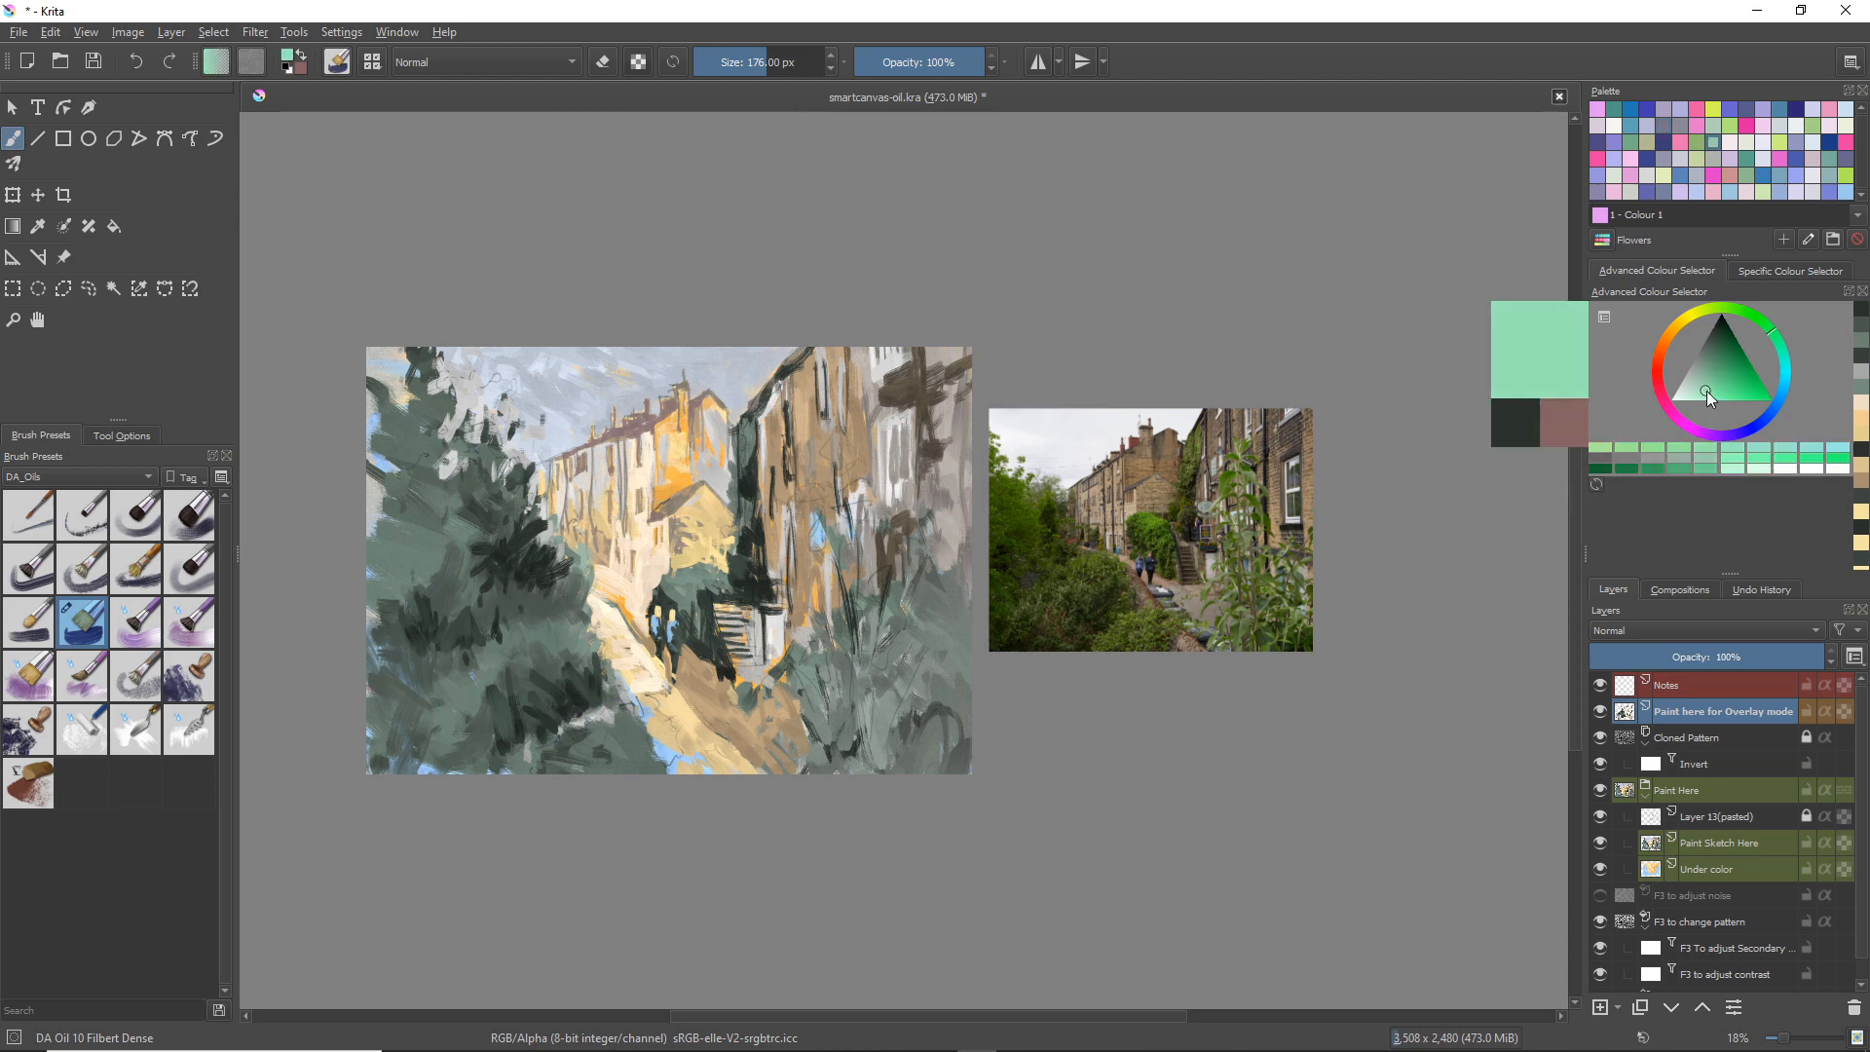
pyautogui.click(1697, 383)
pyautogui.click(1705, 390)
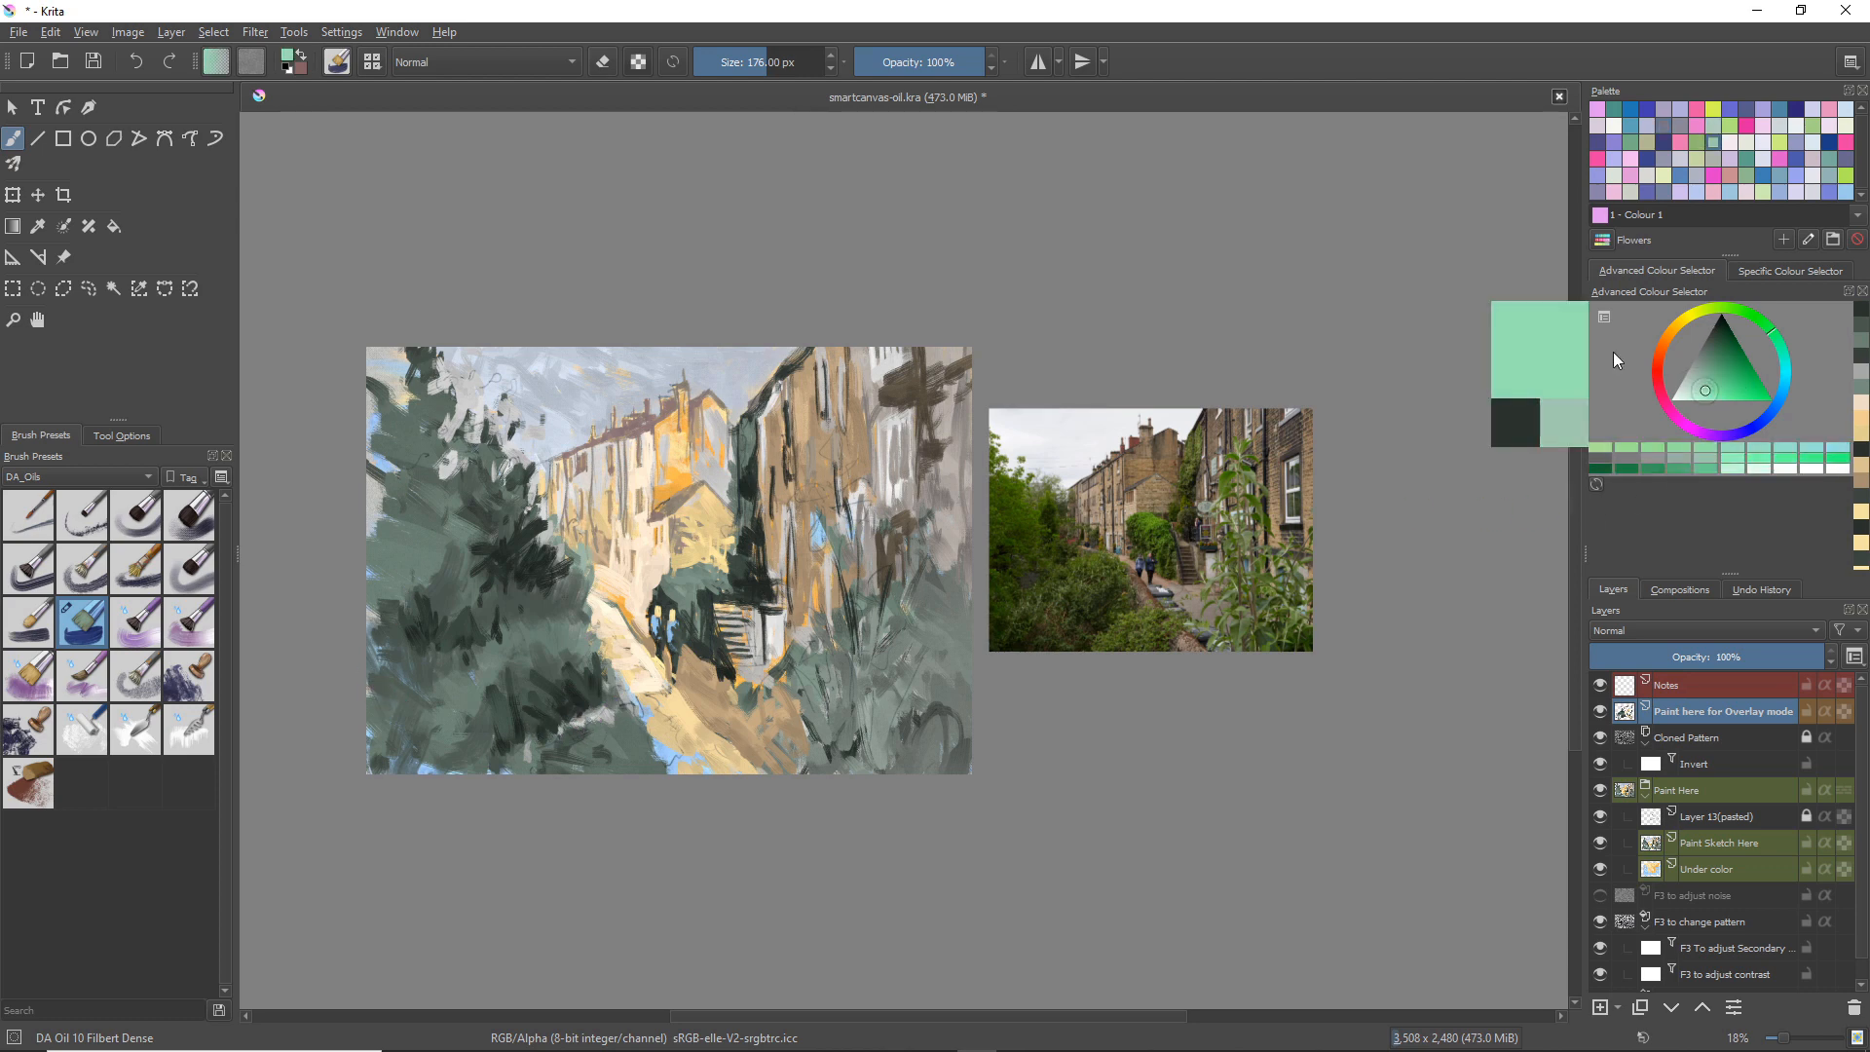
pyautogui.moveTo(506, 488); pyautogui.dragTo(512, 478)
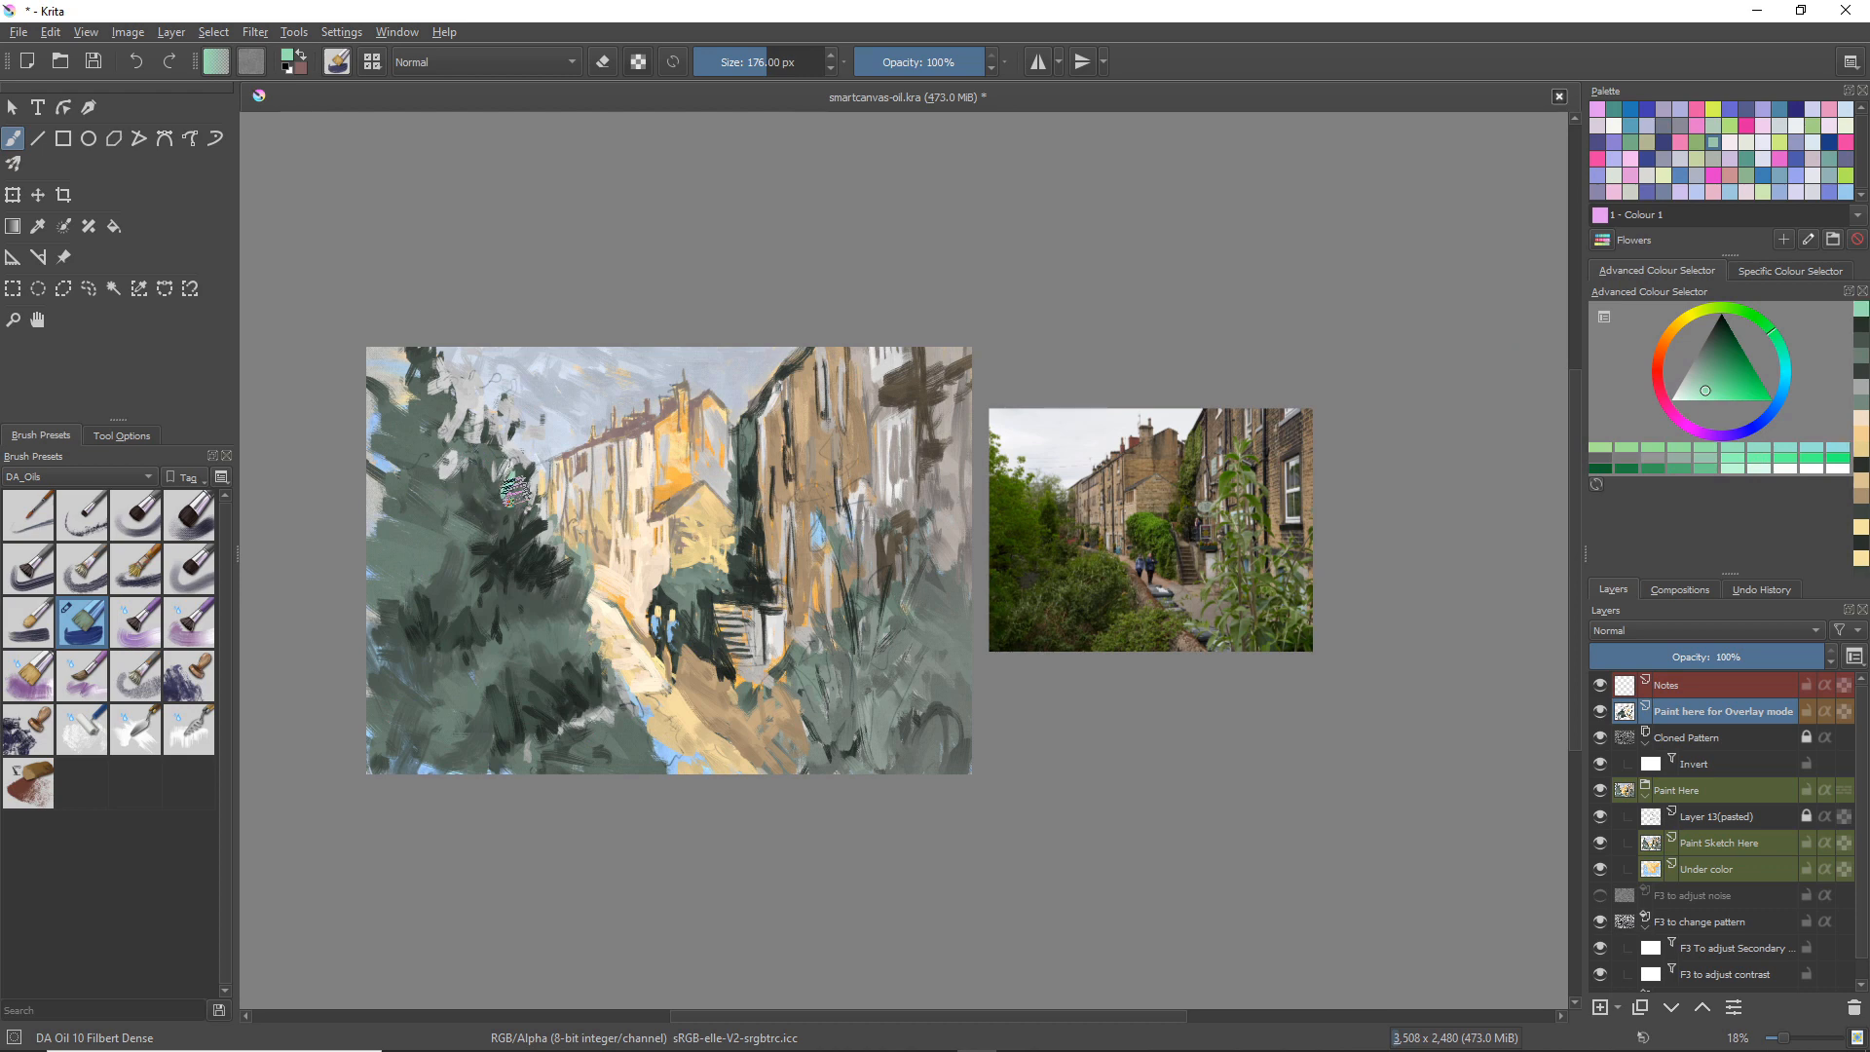
pyautogui.press('ctrl')
pyautogui.hotkey('ctrl', 'z')
# Step: Pick a pale grey-green and paint light leaf strokes over the left-hand trees and the bushes bordering the path
pyautogui.click(1692, 375)
pyautogui.moveTo(507, 497)
pyautogui.mouseDown()
pyautogui.moveTo(522, 552)
pyautogui.moveTo(532, 502)
pyautogui.mouseUp()
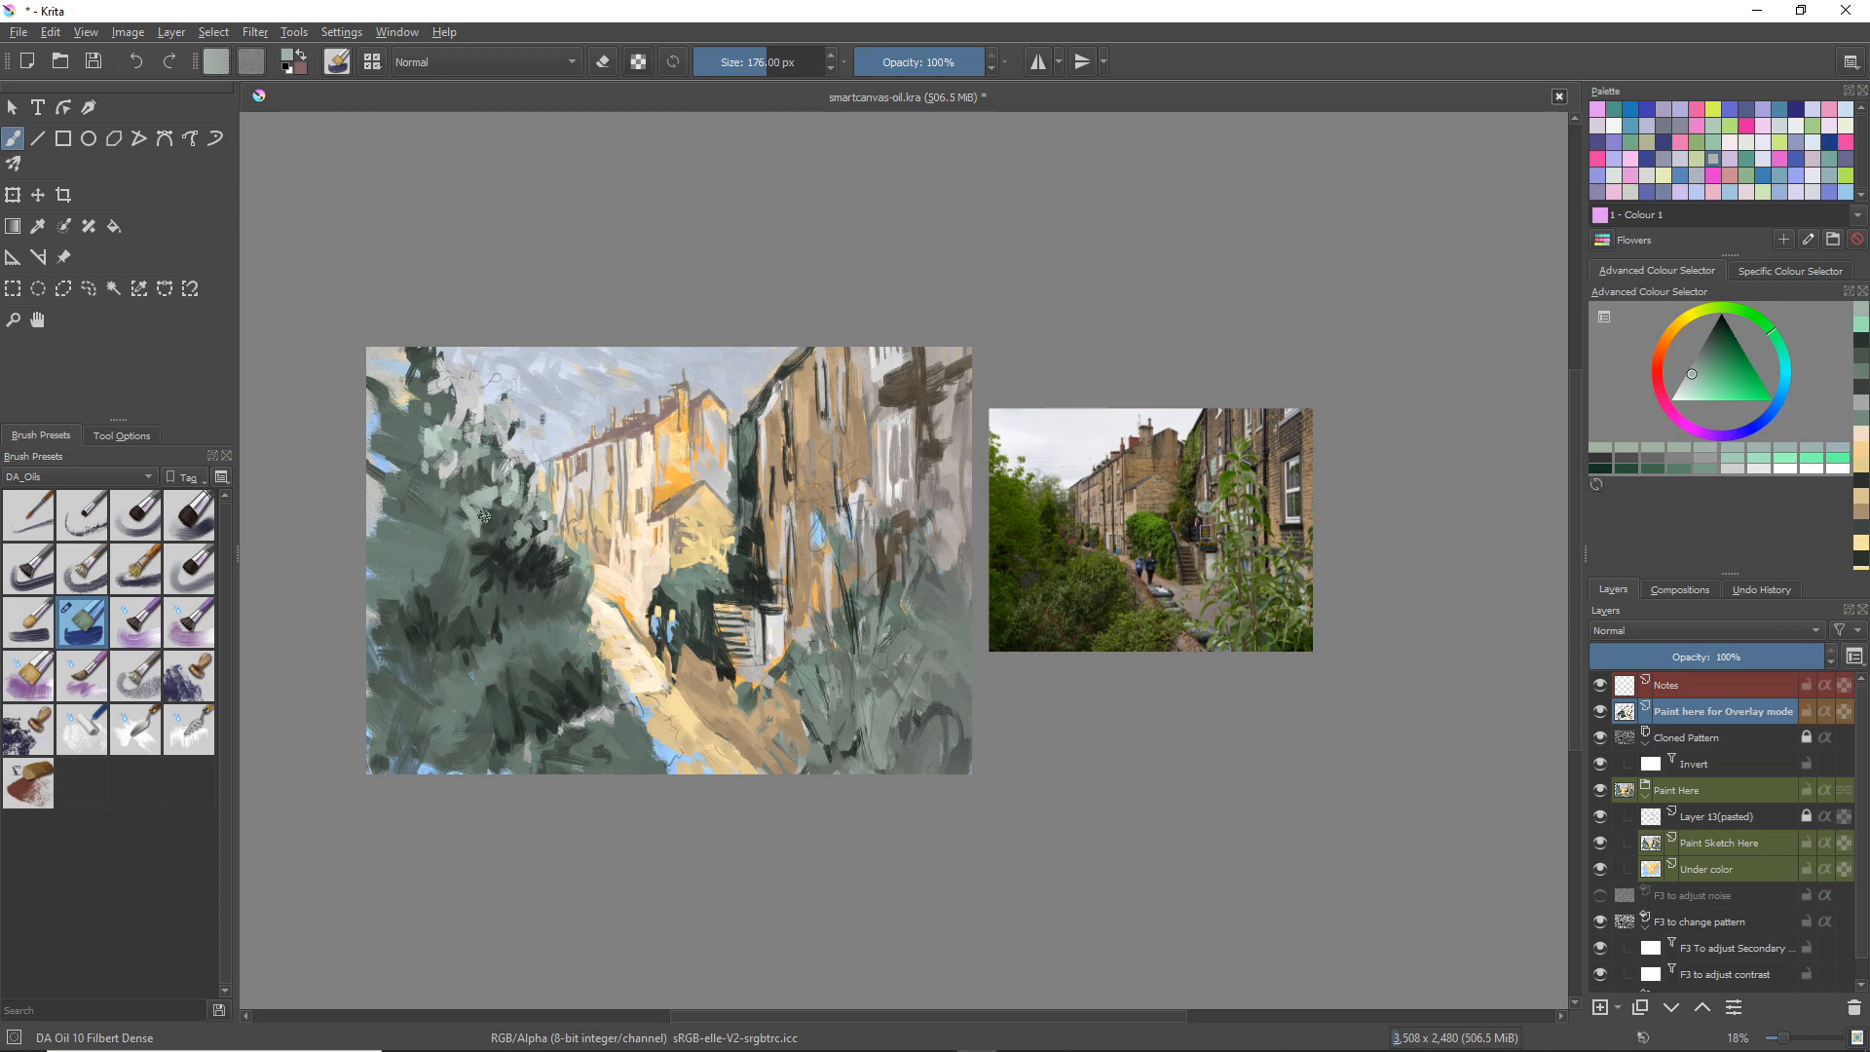
pyautogui.moveTo(492, 528); pyautogui.dragTo(446, 547)
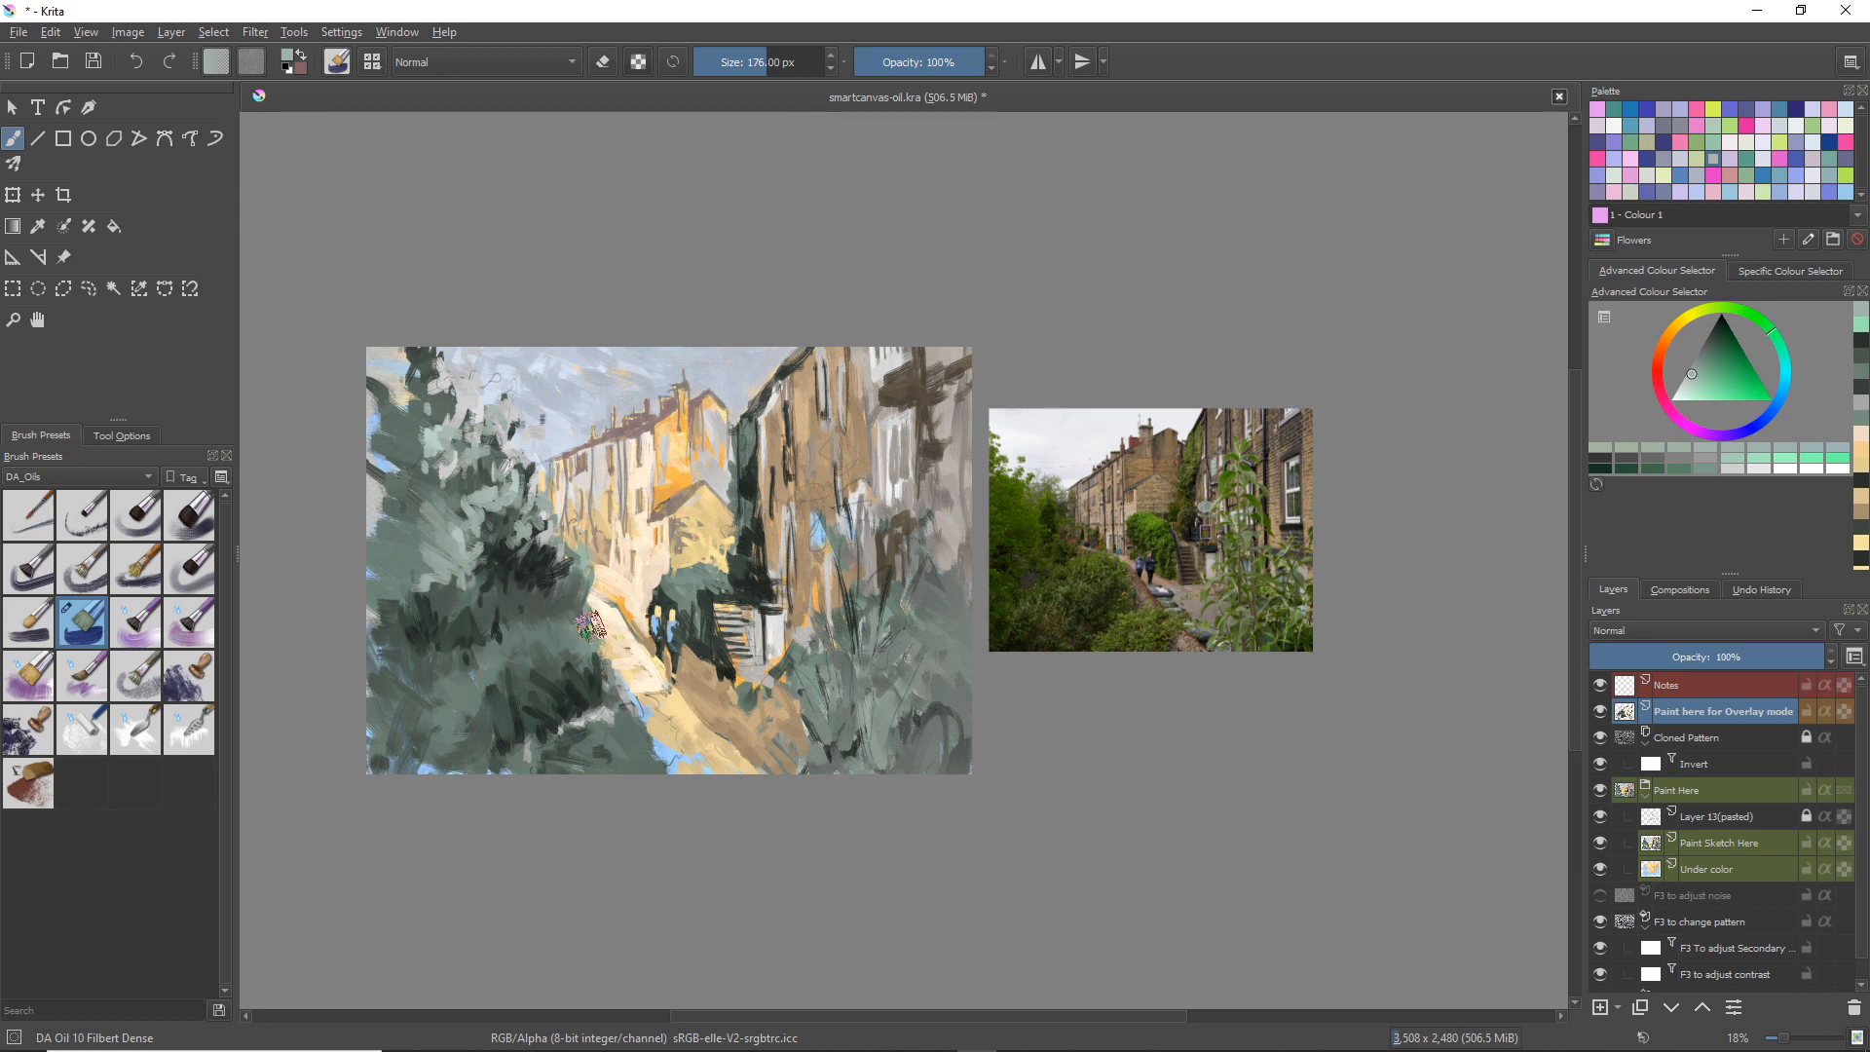
pyautogui.moveTo(580, 627); pyautogui.dragTo(594, 633)
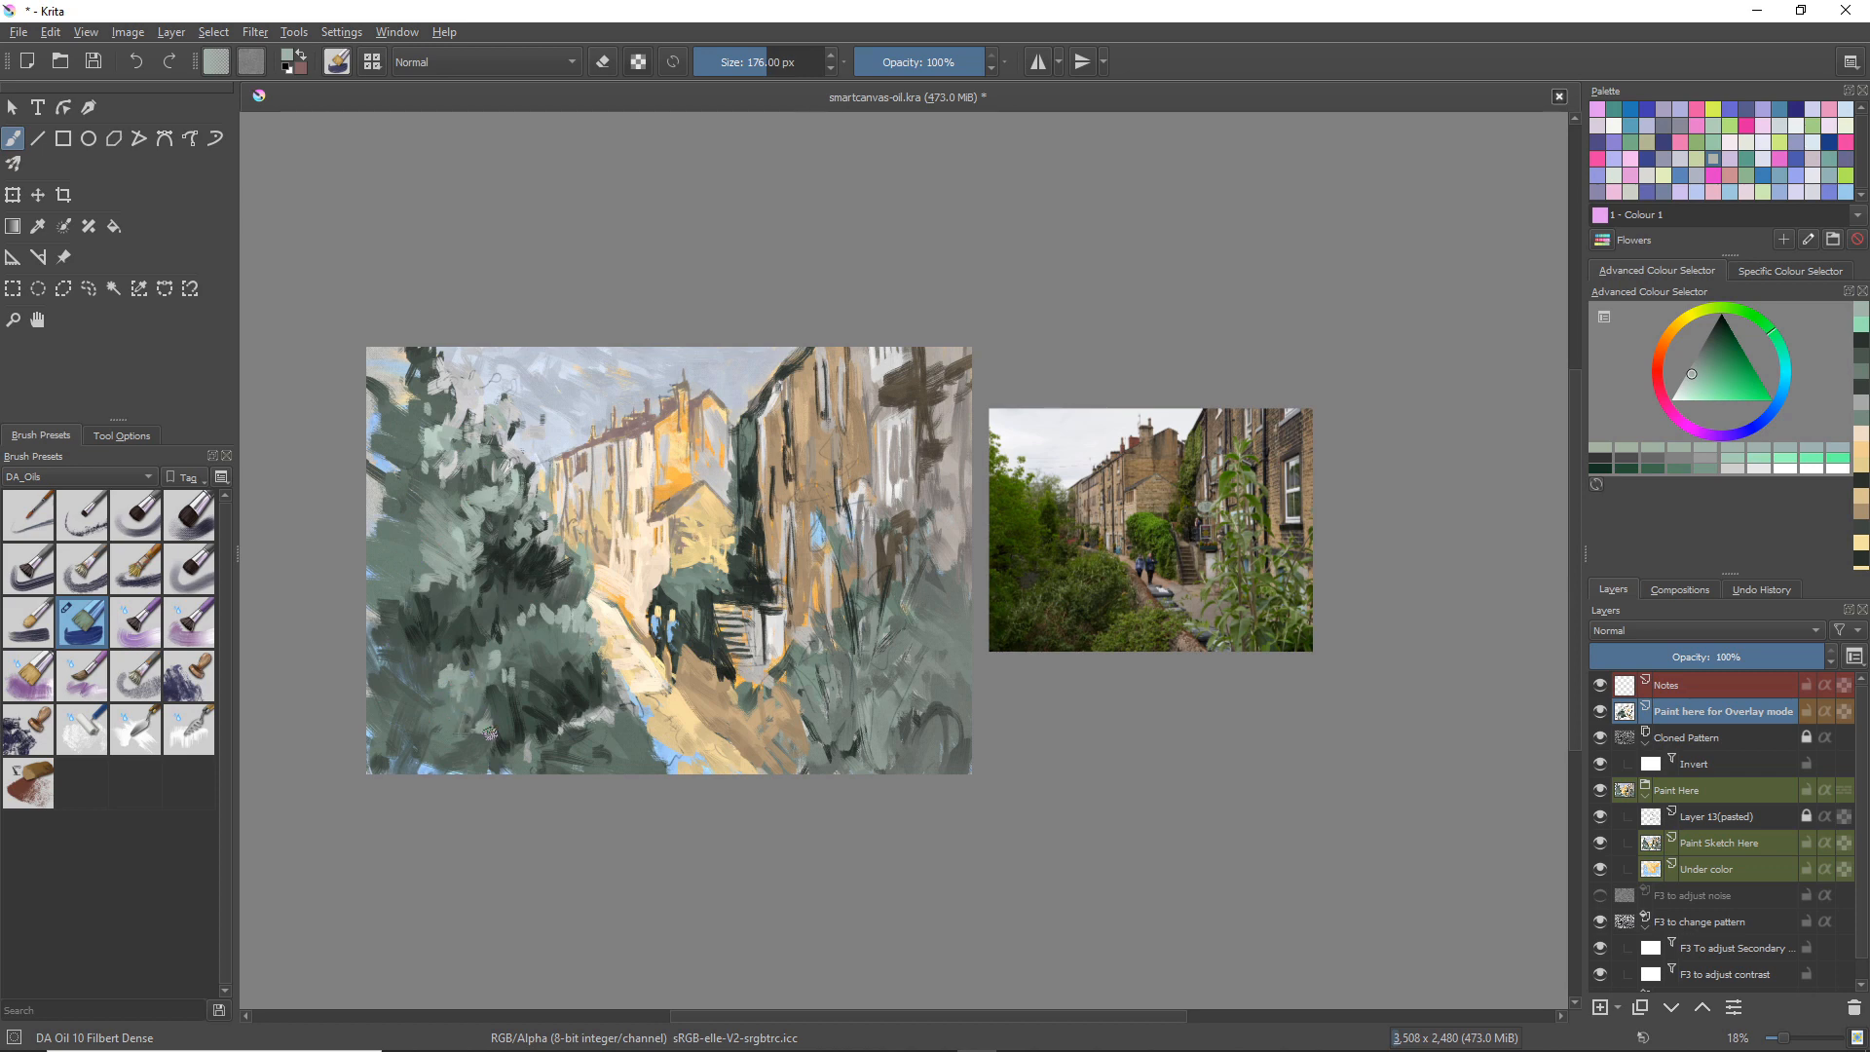
pyautogui.moveTo(584, 713)
pyautogui.mouseDown()
pyautogui.moveTo(619, 714)
pyautogui.moveTo(602, 710)
pyautogui.mouseUp()
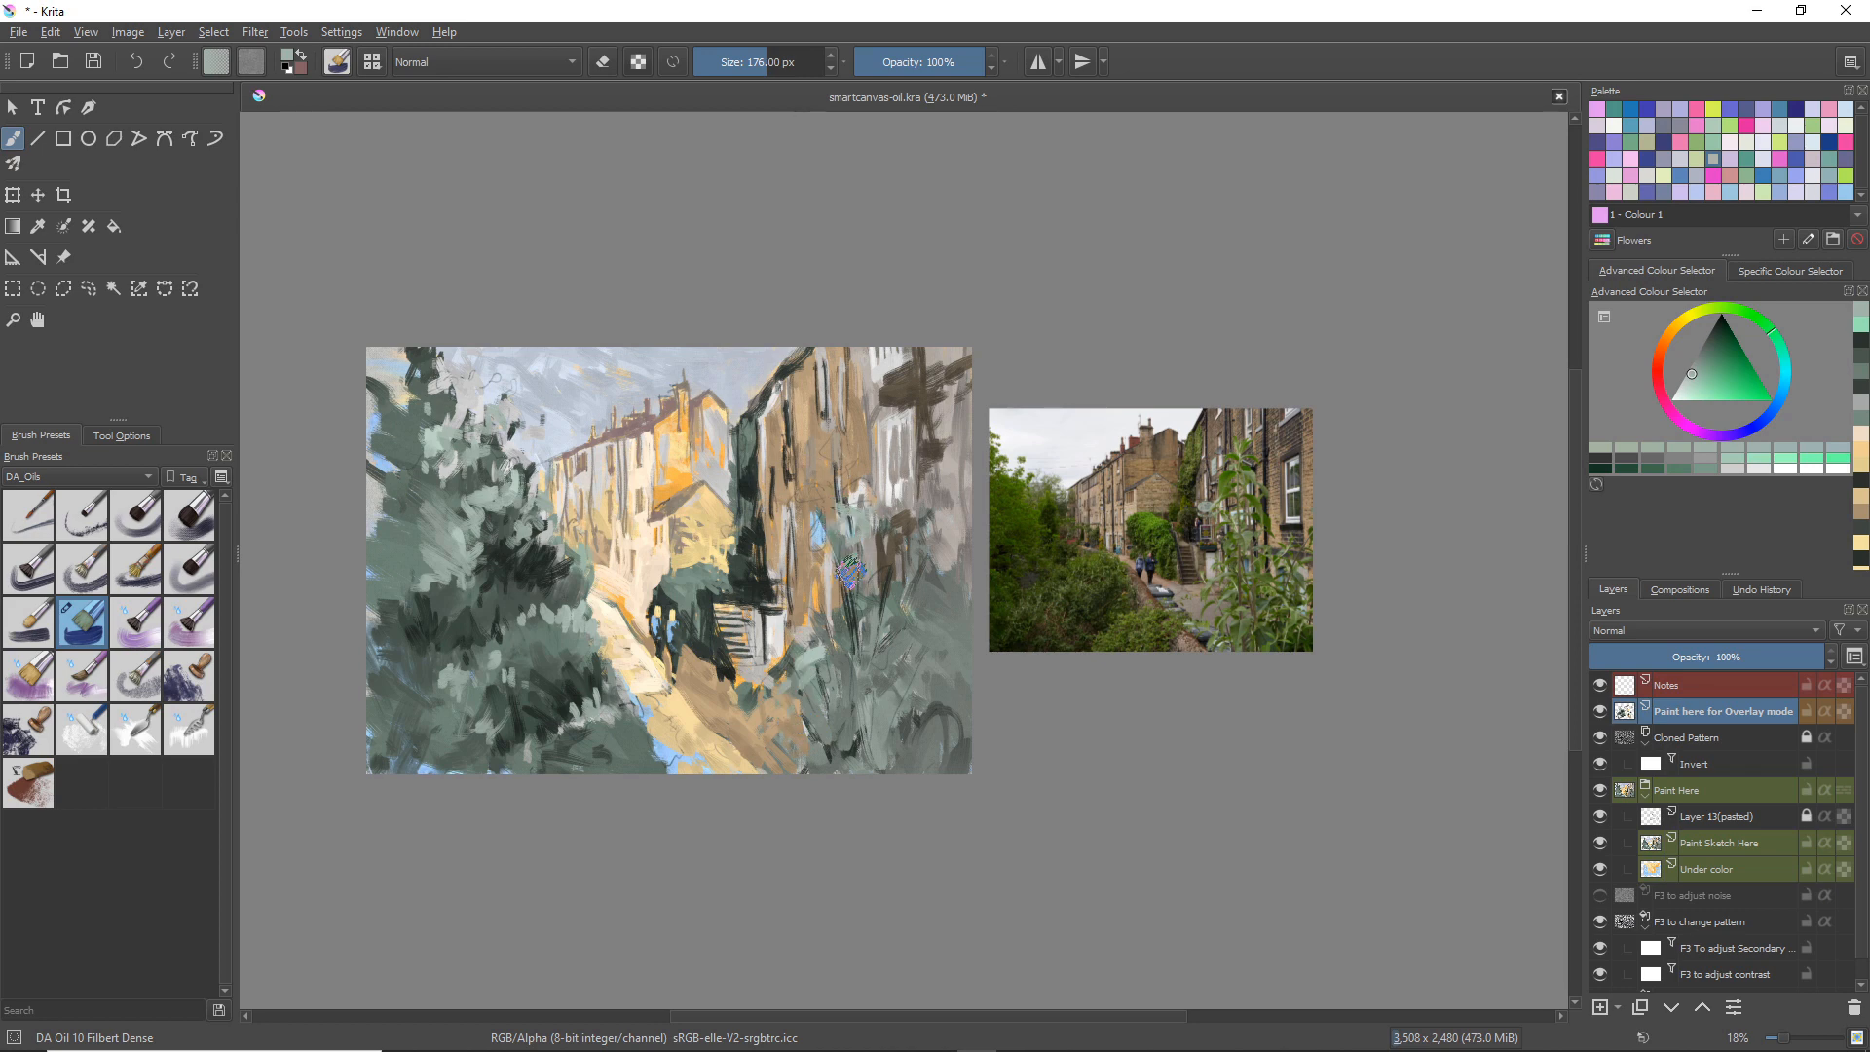
# Step: Paint pale grey-green highlights on the right-hand foliage, the bush beside the stairs and the lower-left bushes
pyautogui.moveTo(840, 466); pyautogui.dragTo(845, 443)
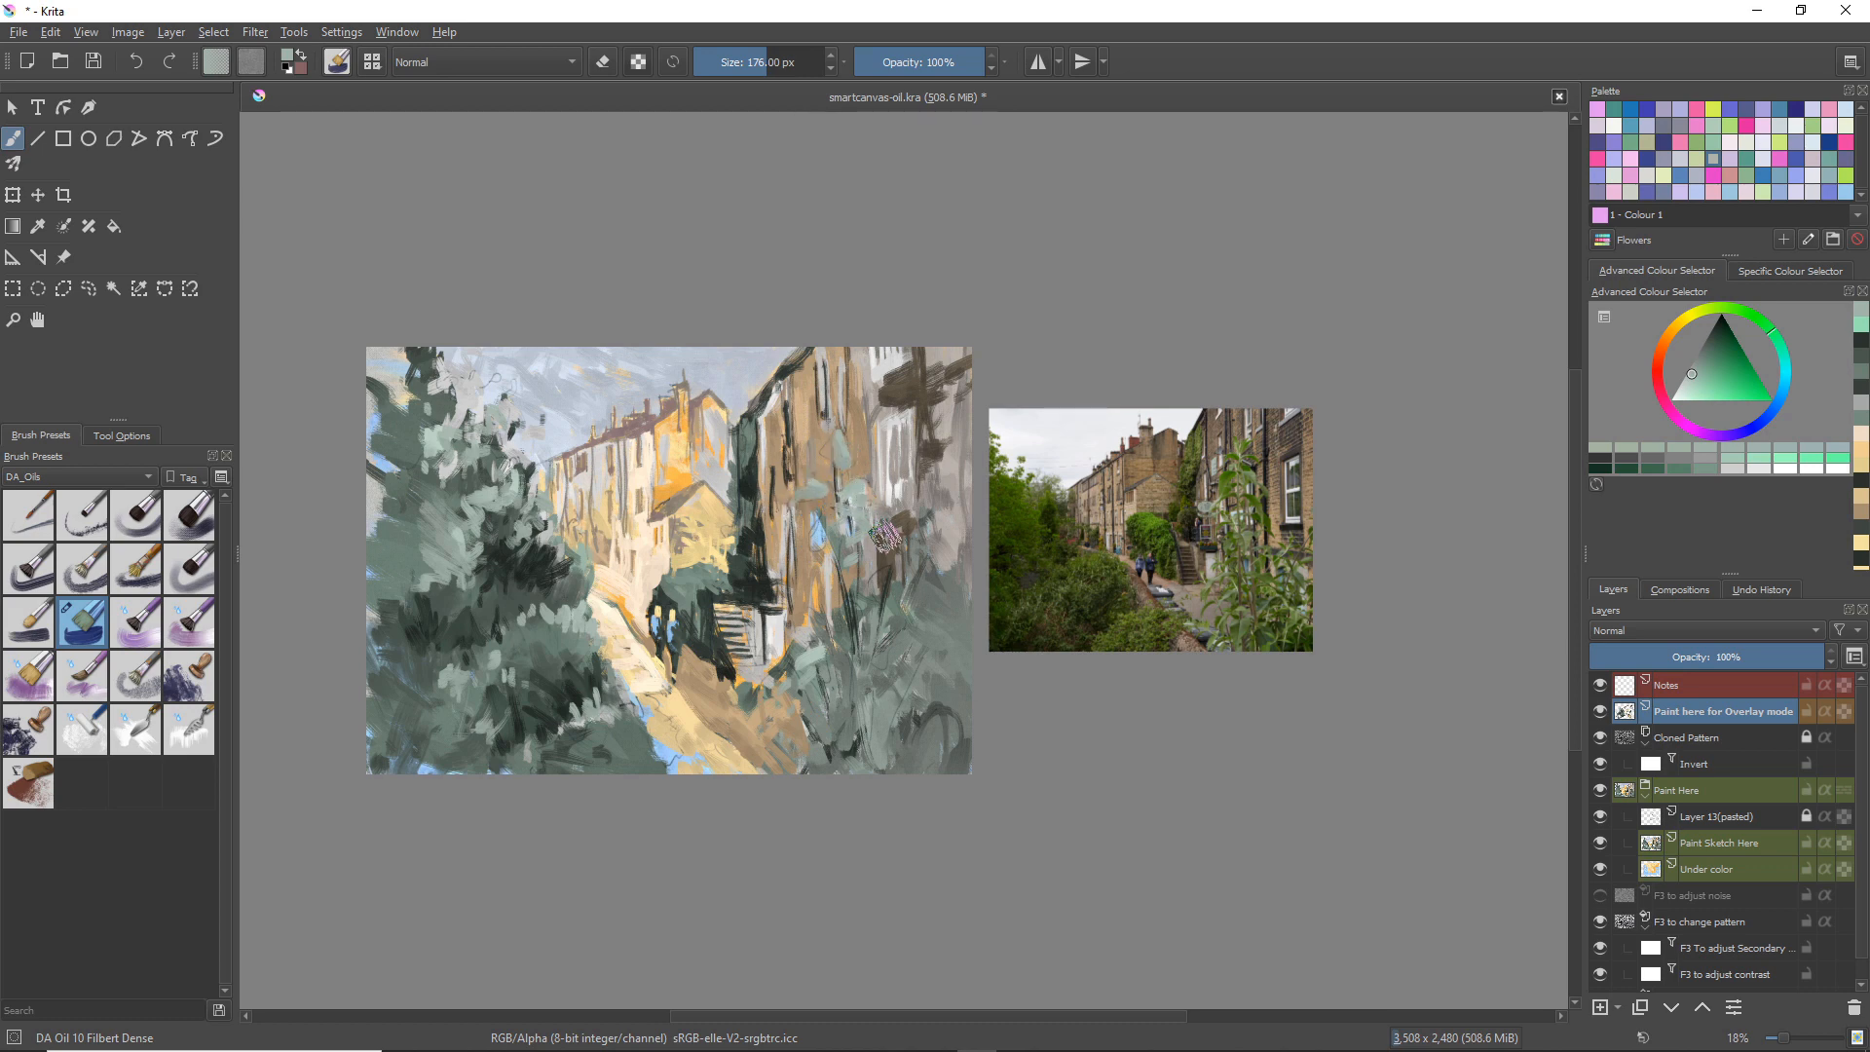
pyautogui.moveTo(898, 583); pyautogui.dragTo(904, 609)
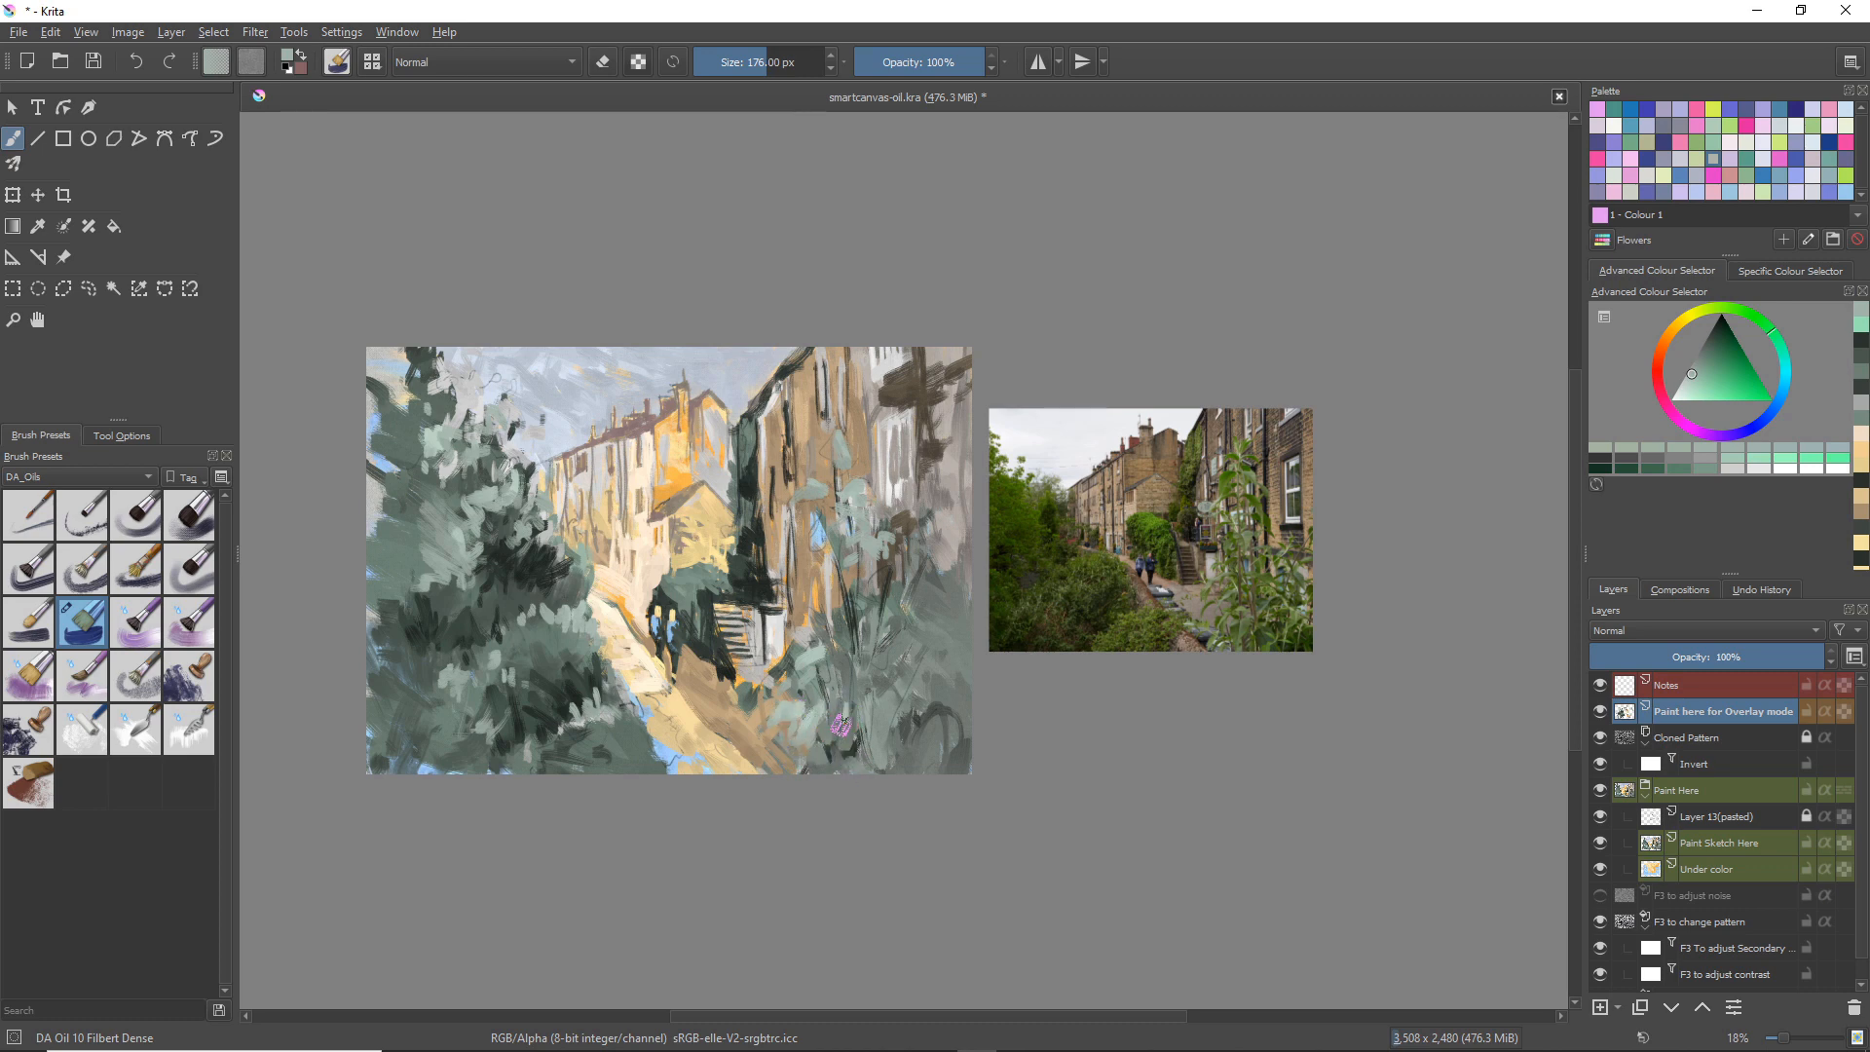
pyautogui.moveTo(833, 757); pyautogui.dragTo(833, 748)
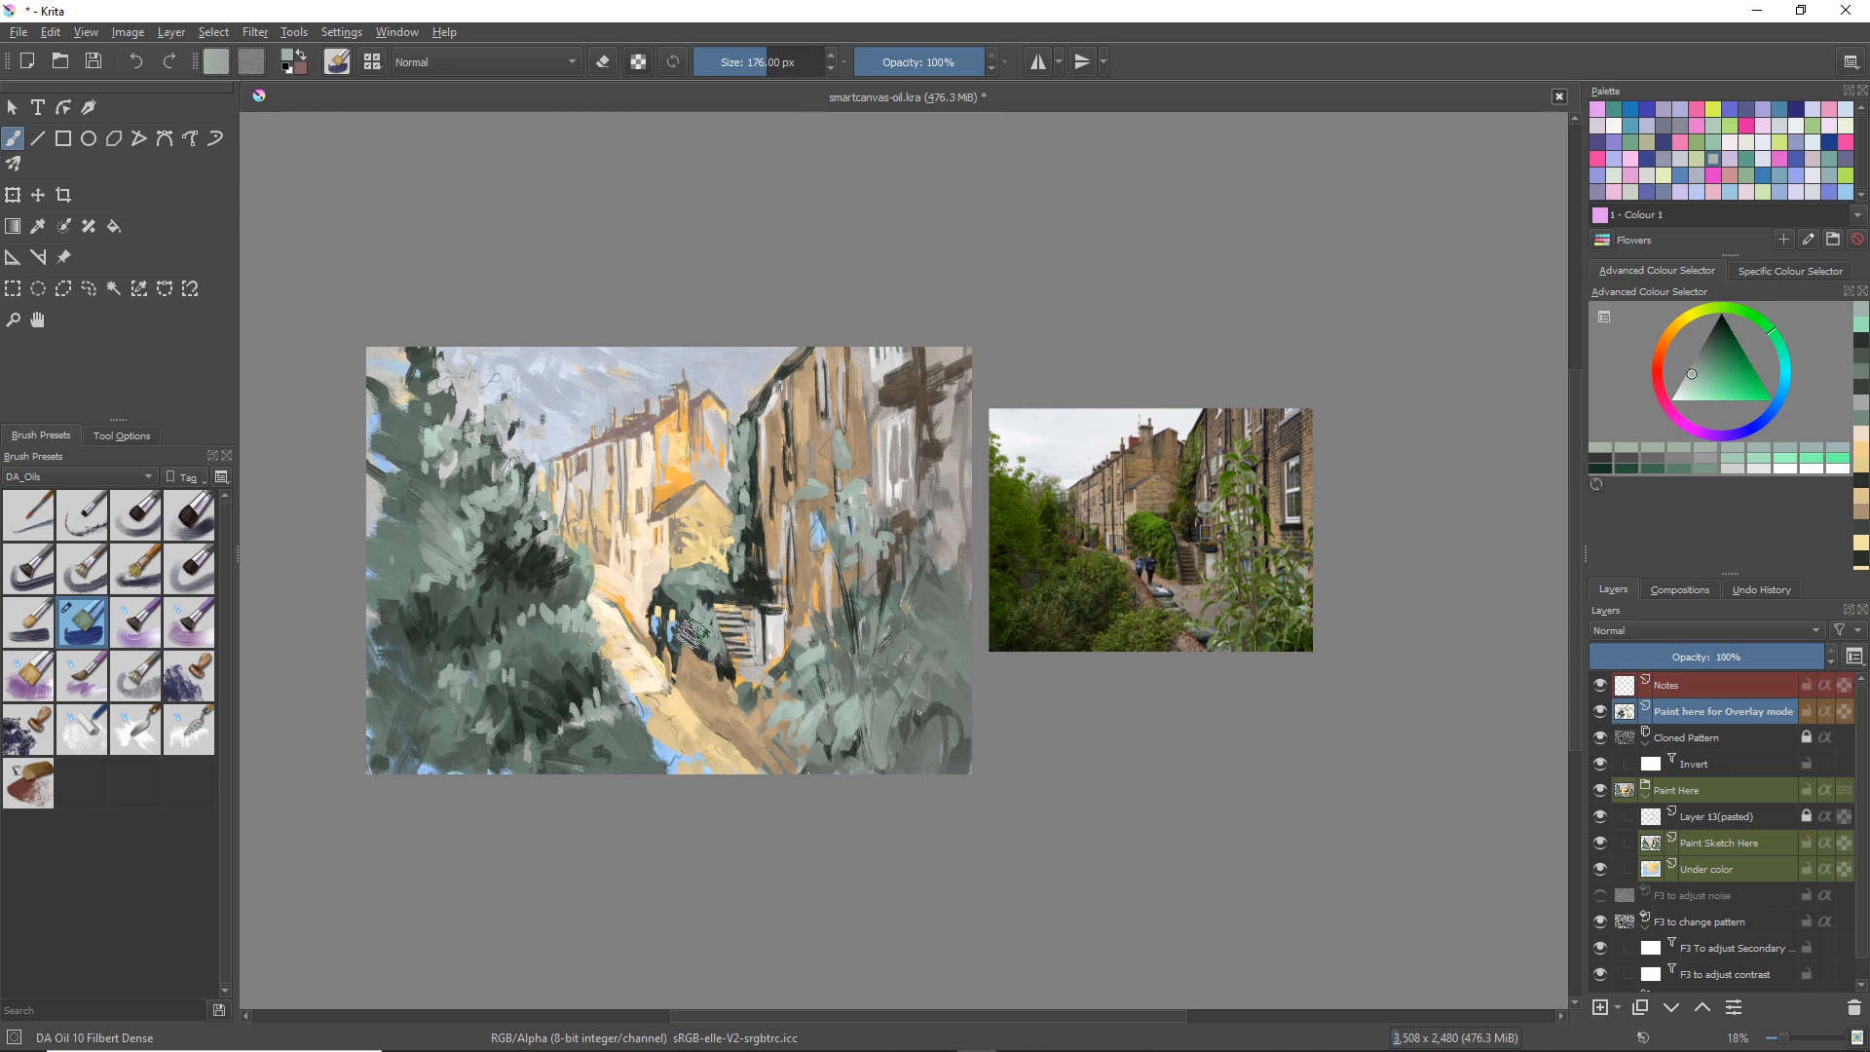
pyautogui.moveTo(696, 585)
pyautogui.mouseDown()
pyautogui.moveTo(711, 624)
pyautogui.moveTo(684, 582)
pyautogui.mouseUp()
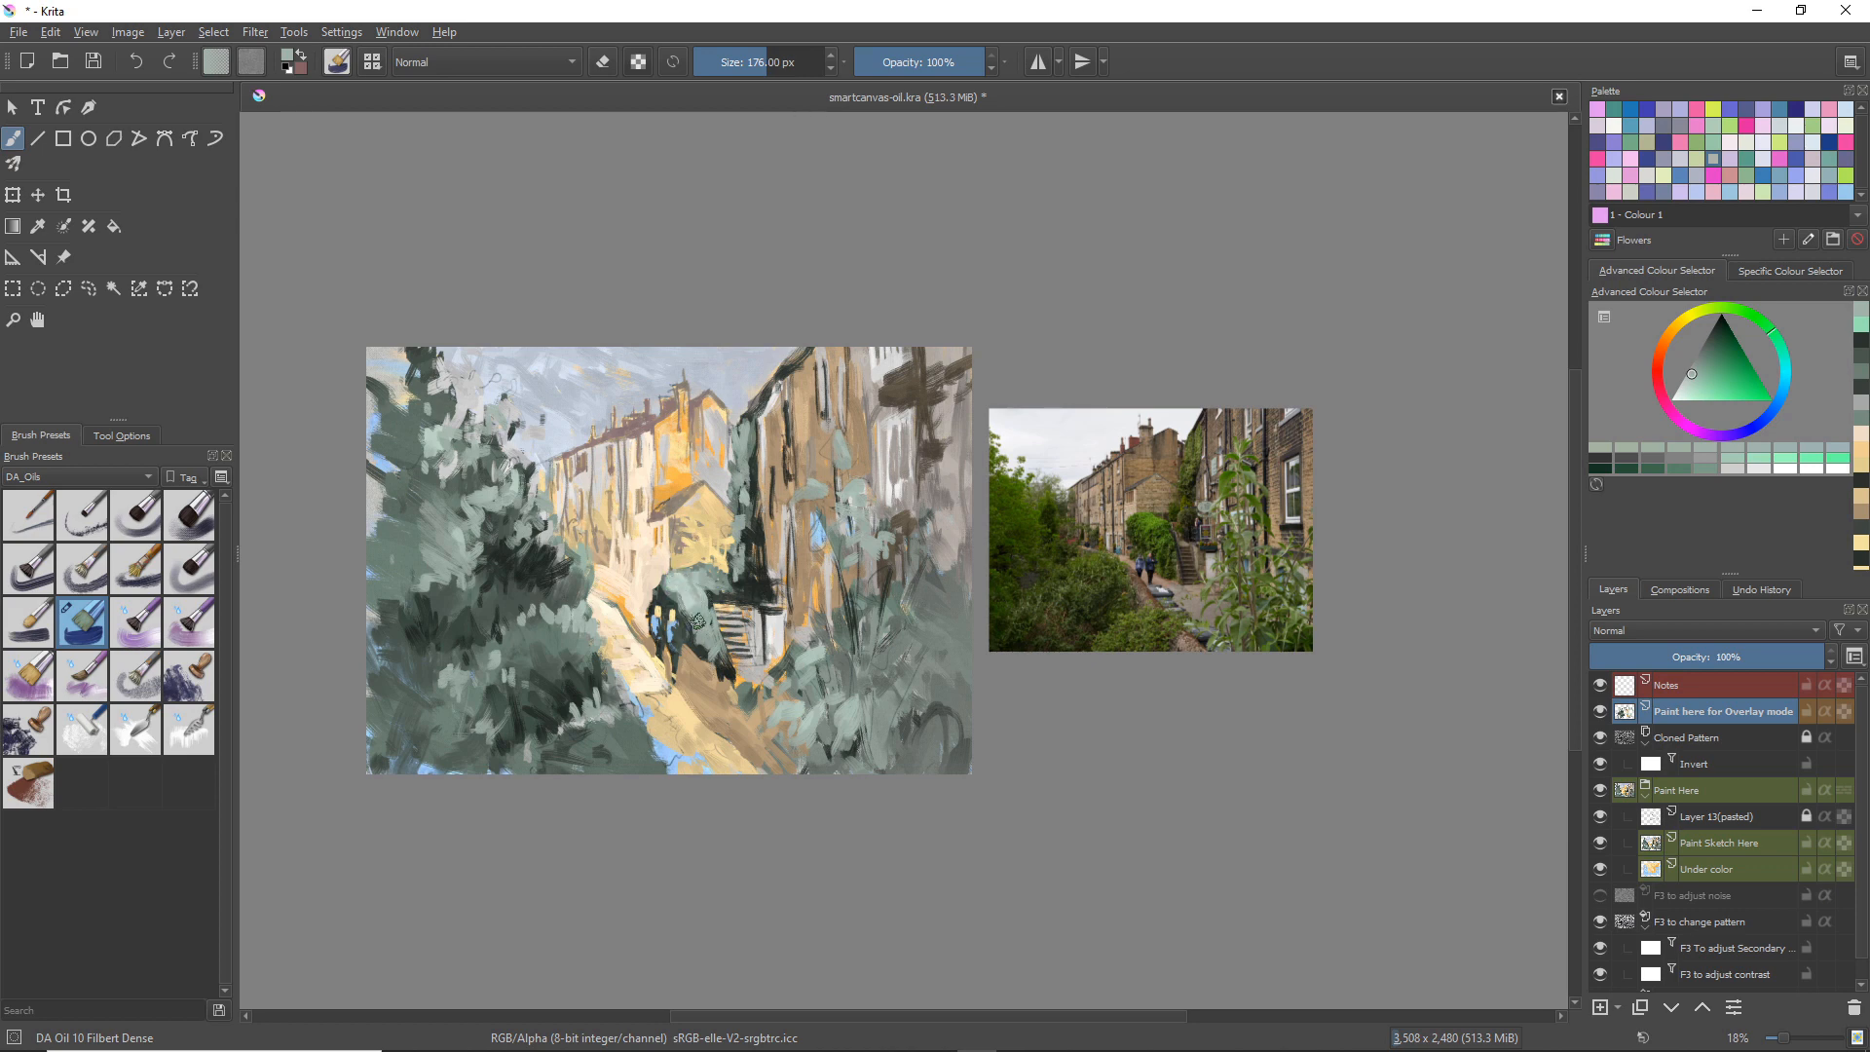
pyautogui.moveTo(684, 592); pyautogui.dragTo(710, 617)
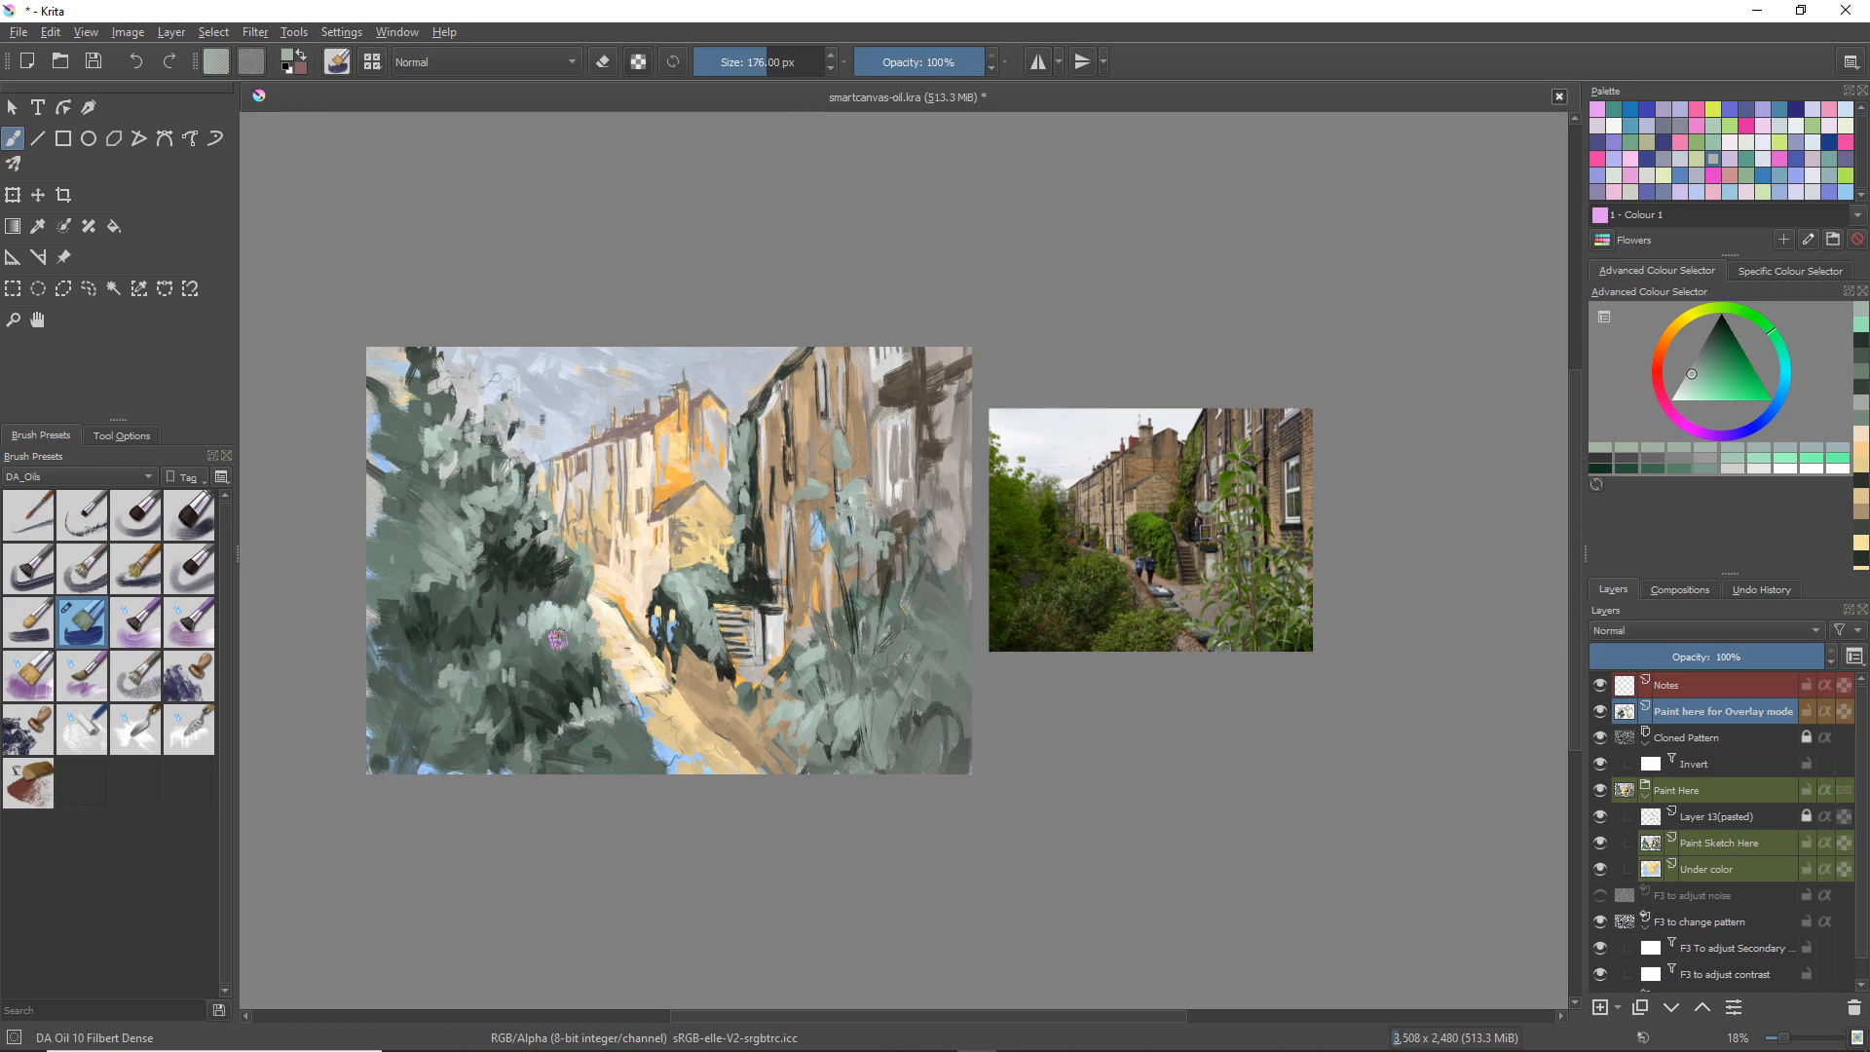
pyautogui.moveTo(507, 611); pyautogui.dragTo(498, 631)
pyautogui.click(529, 659)
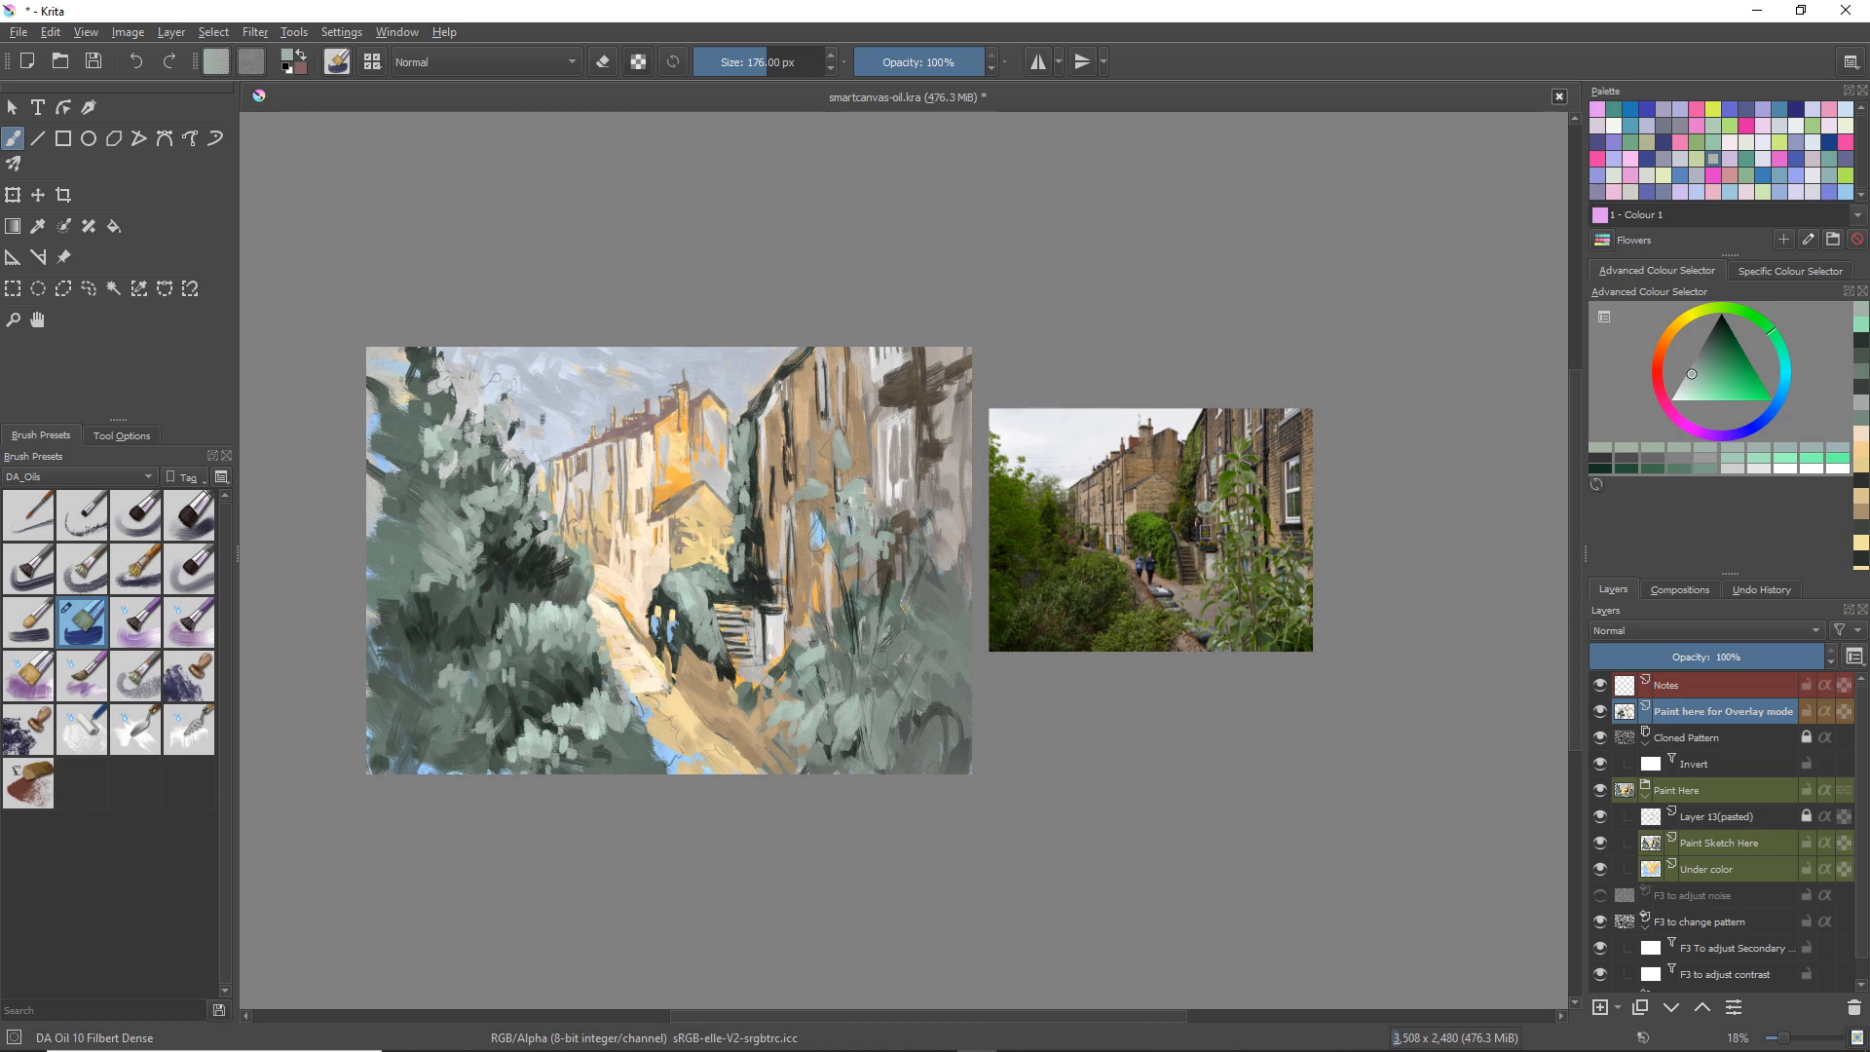
# Step: Sample dark green and paint shadows between the left-hand bushes, enlarging the brush to 281 px for the lower-left corner
pyautogui.keyDown('ctrl'); pyautogui.click(546, 576); pyautogui.keyUp('ctrl')
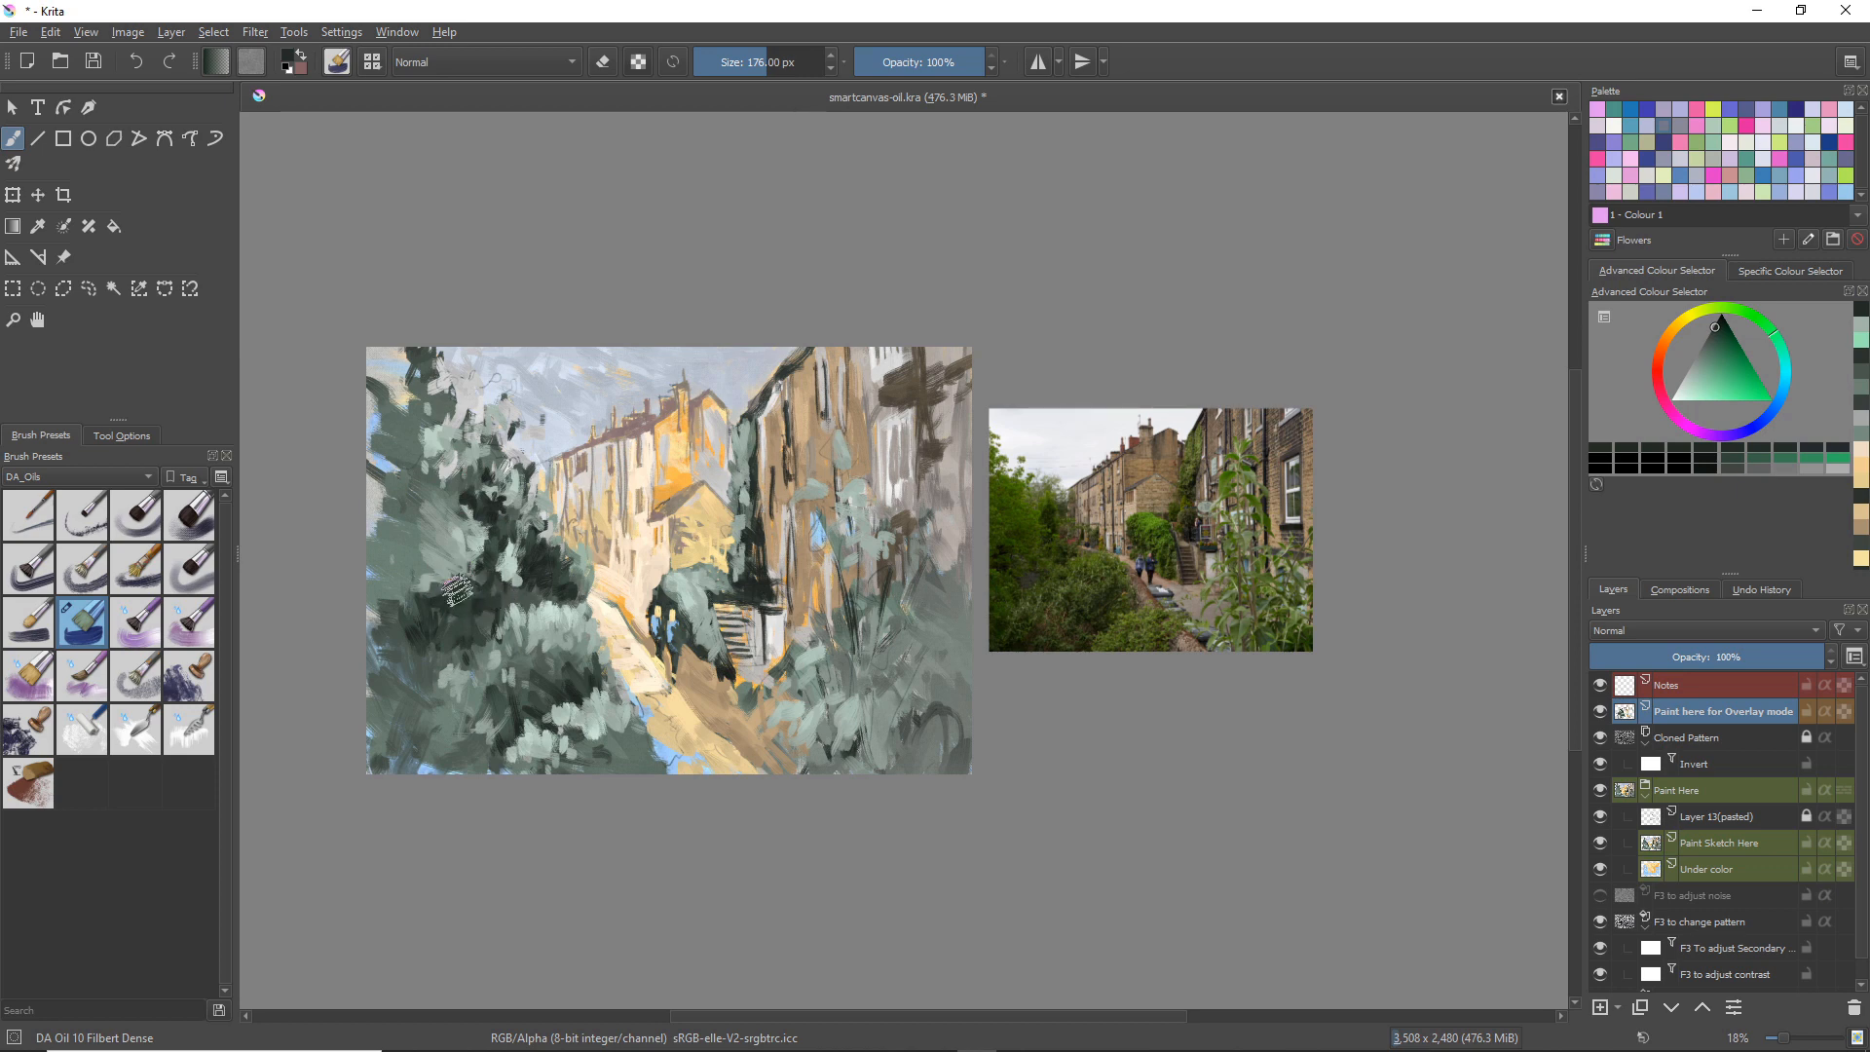
pyautogui.moveTo(468, 633); pyautogui.dragTo(458, 647)
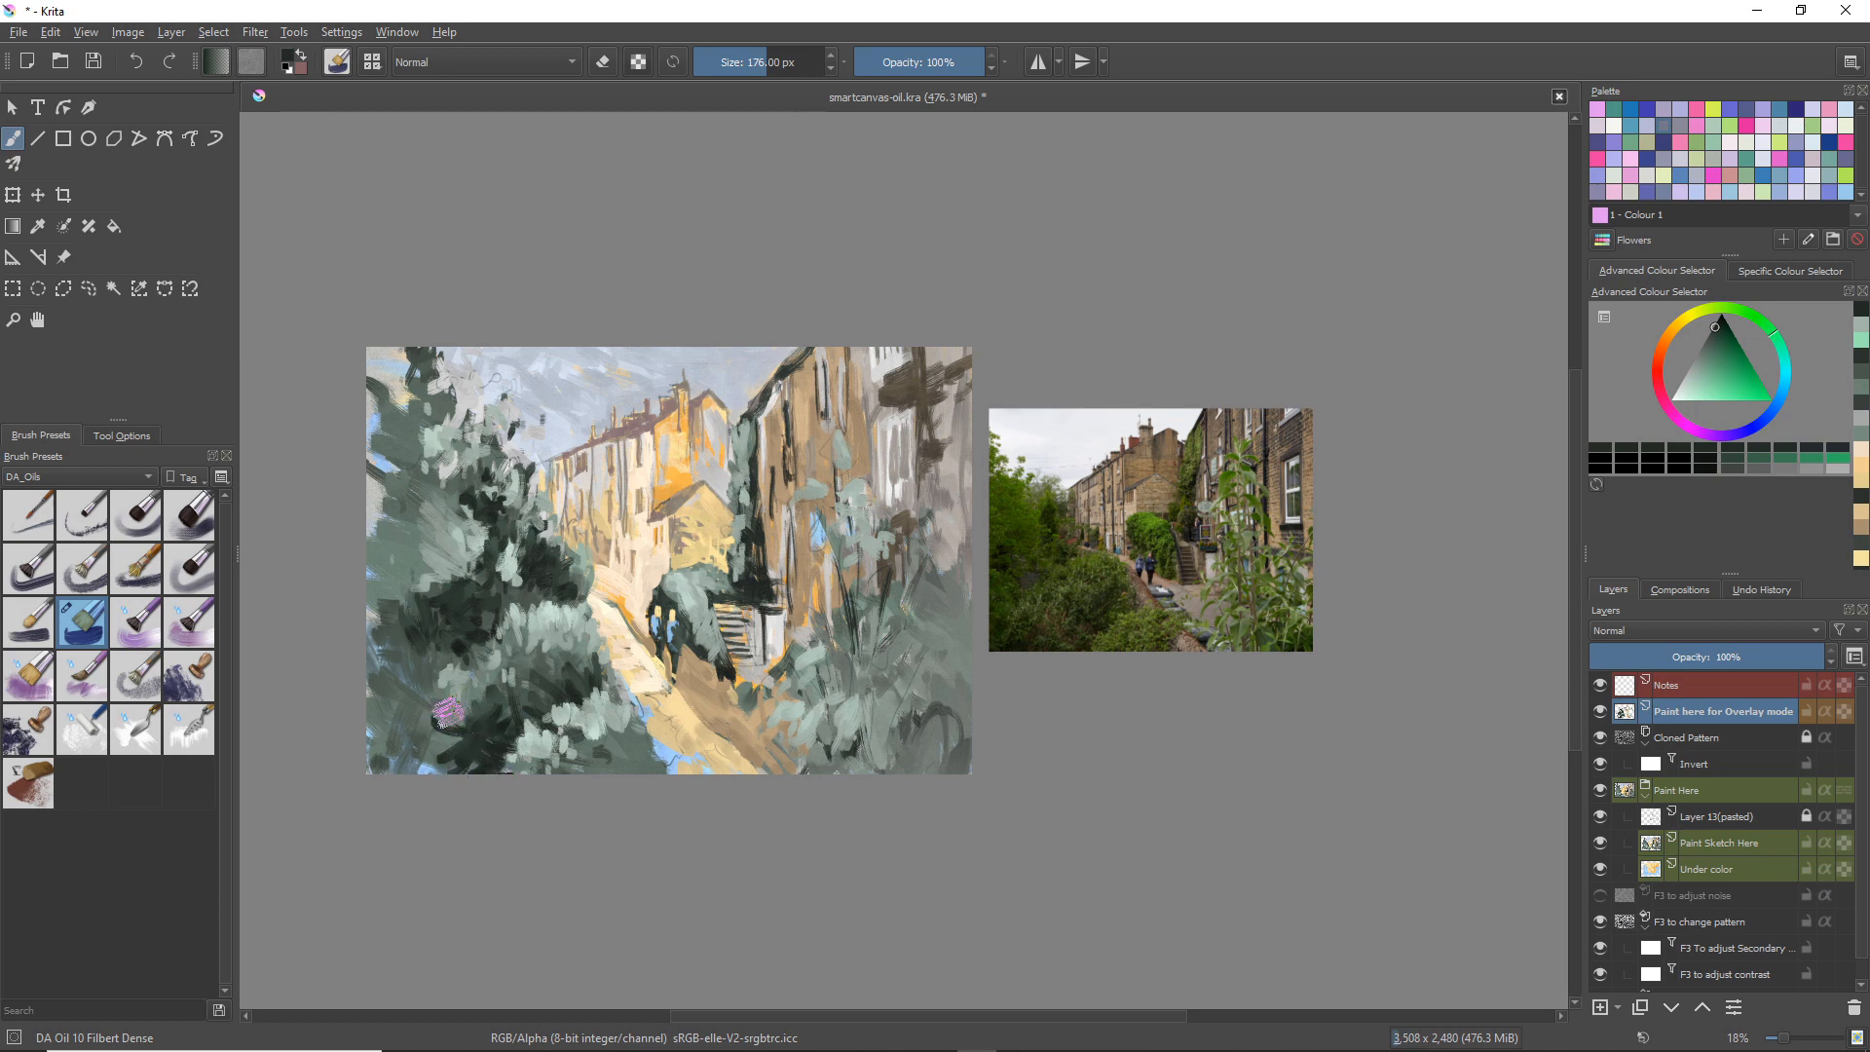
pyautogui.press(']')
pyautogui.press(']')
pyautogui.press(']')
pyautogui.press(']')
pyautogui.press(']')
pyautogui.press(']')
pyautogui.press(']')
pyautogui.moveTo(428, 722)
pyautogui.mouseDown()
pyautogui.moveTo(458, 745)
pyautogui.moveTo(465, 727)
pyautogui.moveTo(429, 740)
pyautogui.moveTo(457, 742)
pyautogui.mouseUp()
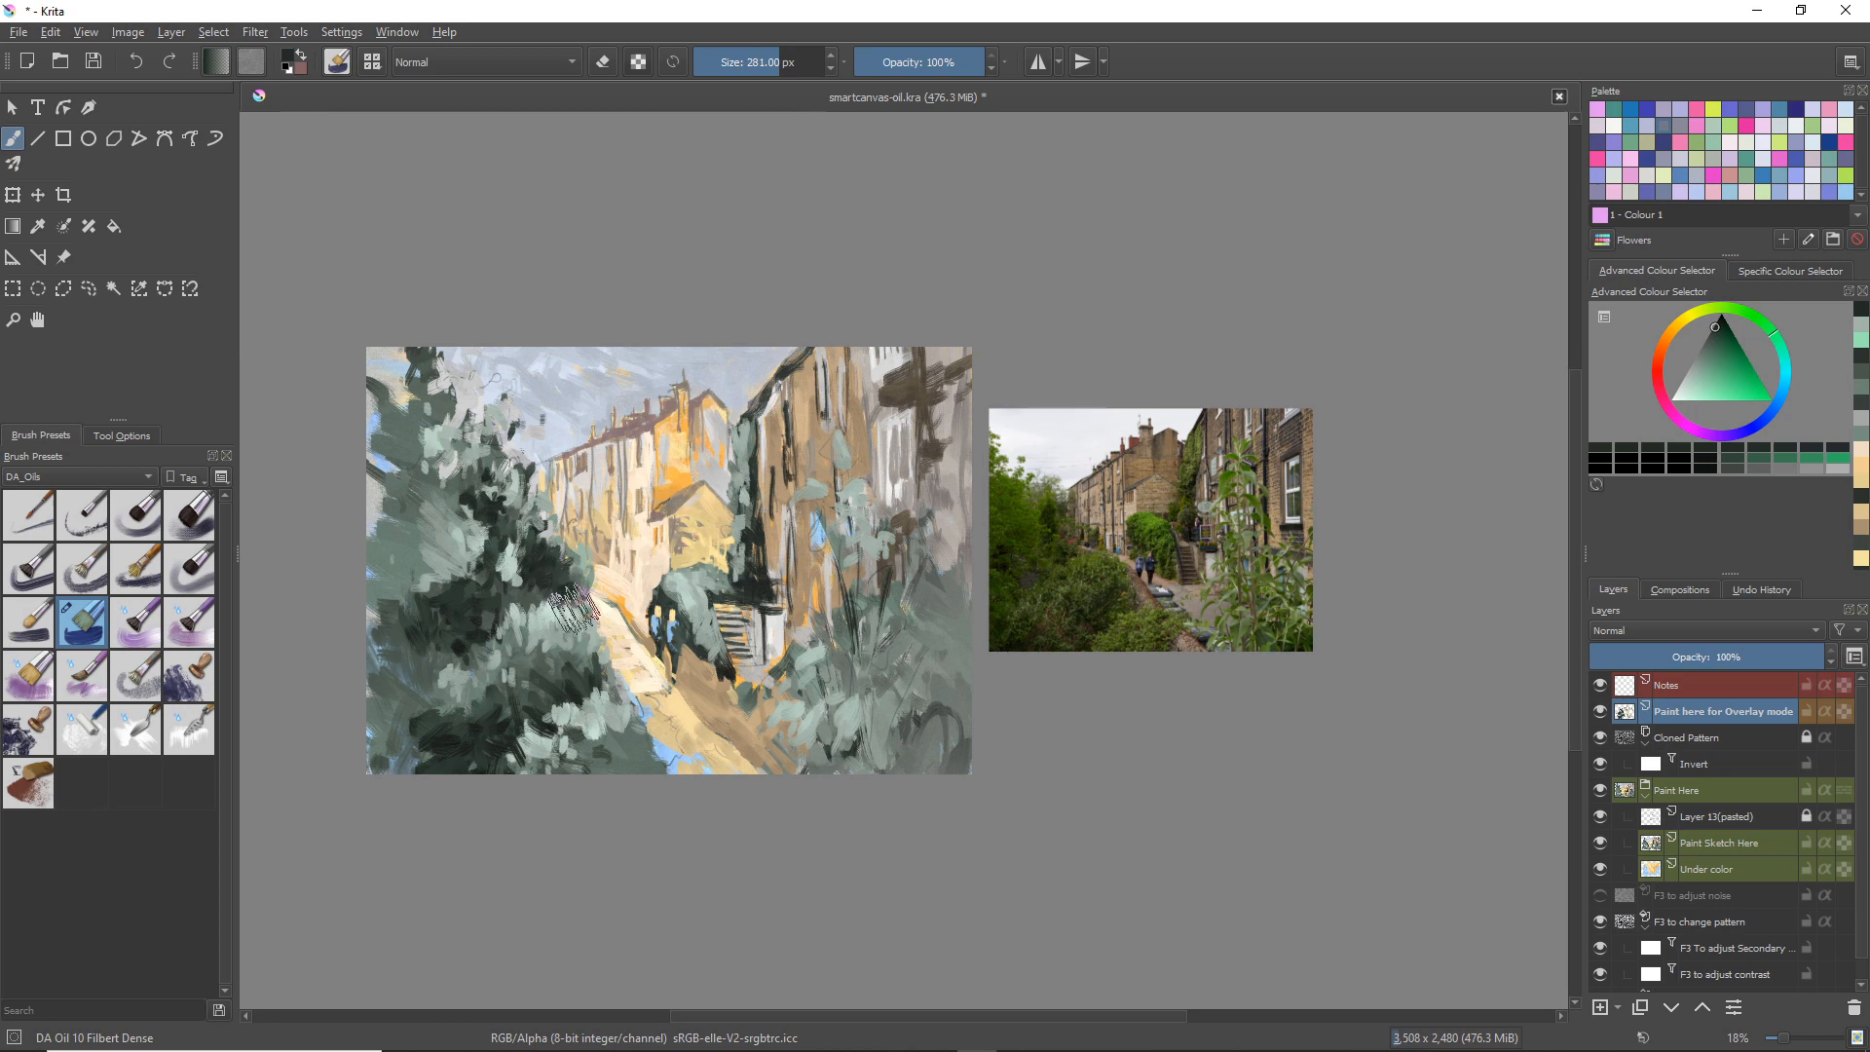
pyautogui.moveTo(422, 750); pyautogui.dragTo(363, 723)
pyautogui.moveTo(380, 653); pyautogui.dragTo(370, 687)
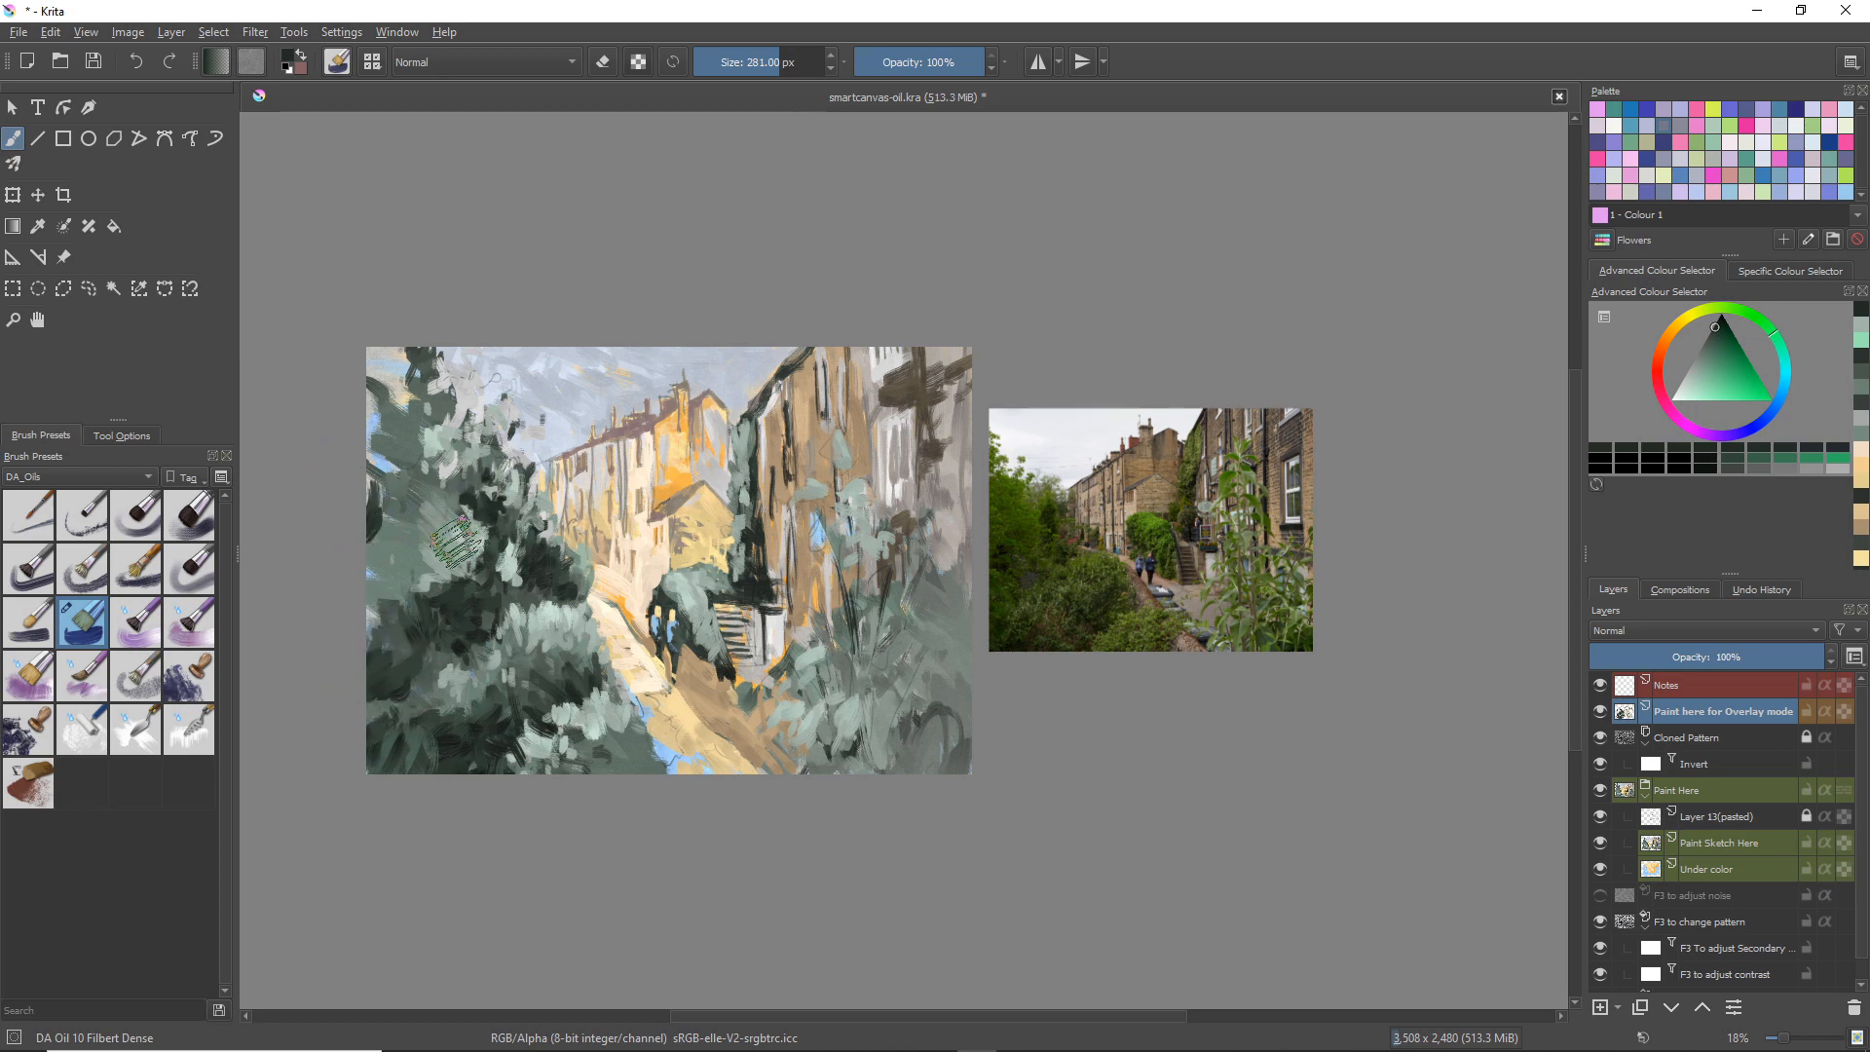
# Step: Sample pale grey-green from the left-hand foliage and paint highlights on the upper part of the tree at 281 px
pyautogui.keyDown('ctrl'); pyautogui.click(513, 592); pyautogui.keyUp('ctrl')
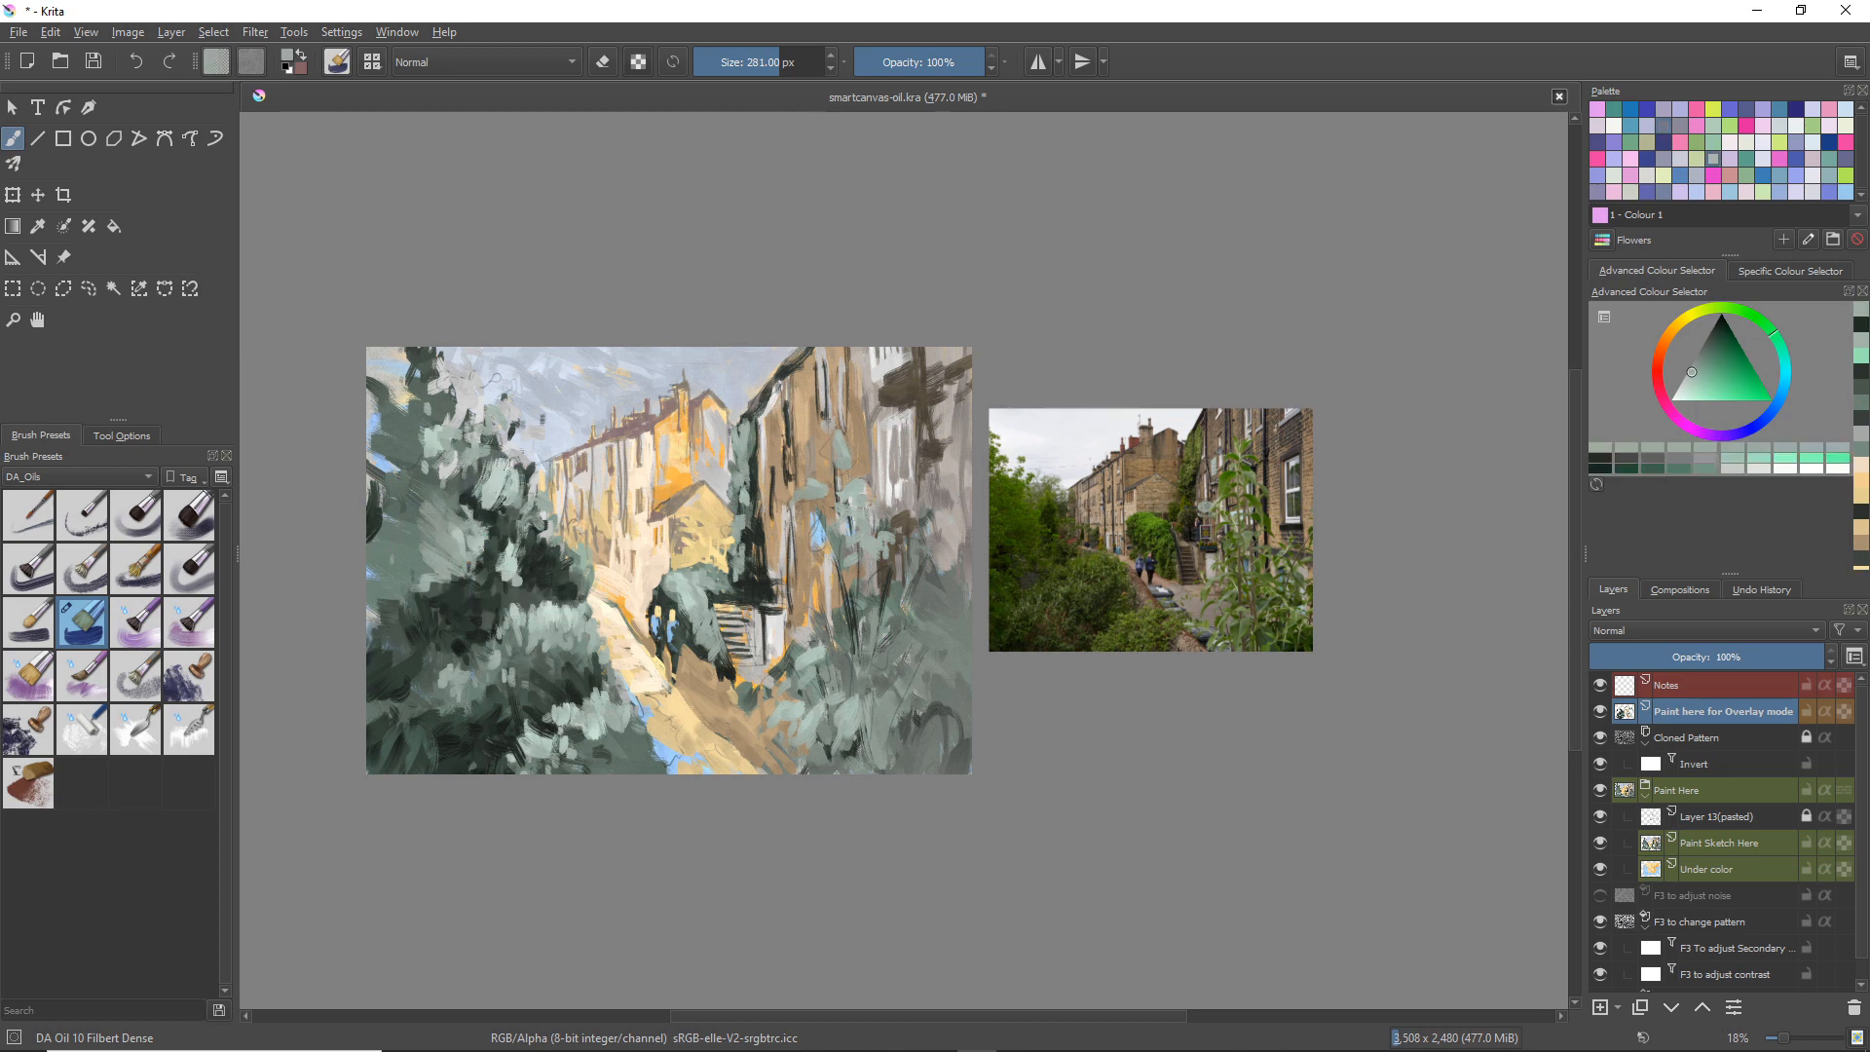
pyautogui.moveTo(488, 438)
pyautogui.mouseDown()
pyautogui.moveTo(492, 363)
pyautogui.moveTo(538, 383)
pyautogui.moveTo(487, 441)
pyautogui.moveTo(480, 390)
pyautogui.moveTo(521, 393)
pyautogui.moveTo(475, 366)
pyautogui.moveTo(495, 417)
pyautogui.moveTo(488, 391)
pyautogui.moveTo(517, 391)
pyautogui.moveTo(507, 435)
pyautogui.mouseUp()
# Step: Sample the sky's blue-grey, paint the sky around the tree and rooftops with a 176 px brush, and hide the Layer 13(pasted) layer
pyautogui.keyDown('ctrl'); pyautogui.click(539, 383); pyautogui.keyUp('ctrl')
pyautogui.press('[')
pyautogui.press('[')
pyautogui.press('[')
pyautogui.press('[')
pyautogui.press('[')
pyautogui.press('[')
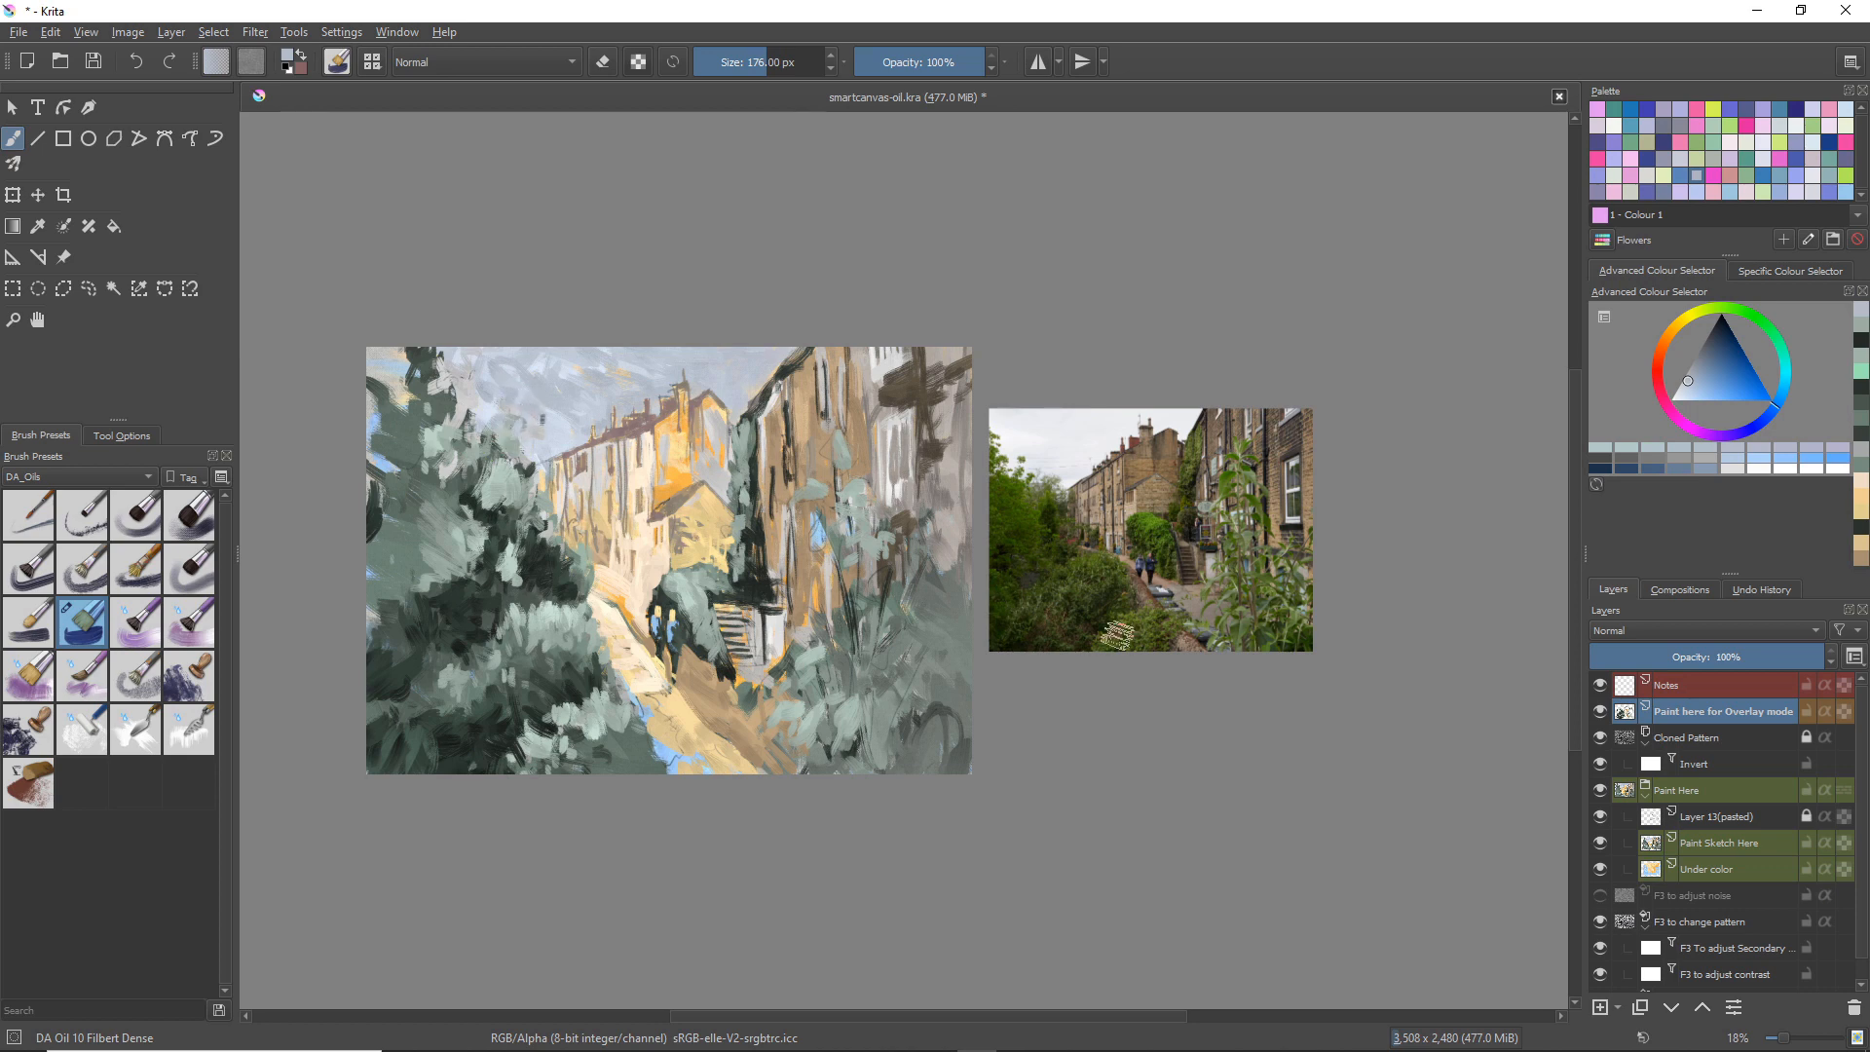
pyautogui.click(1601, 823)
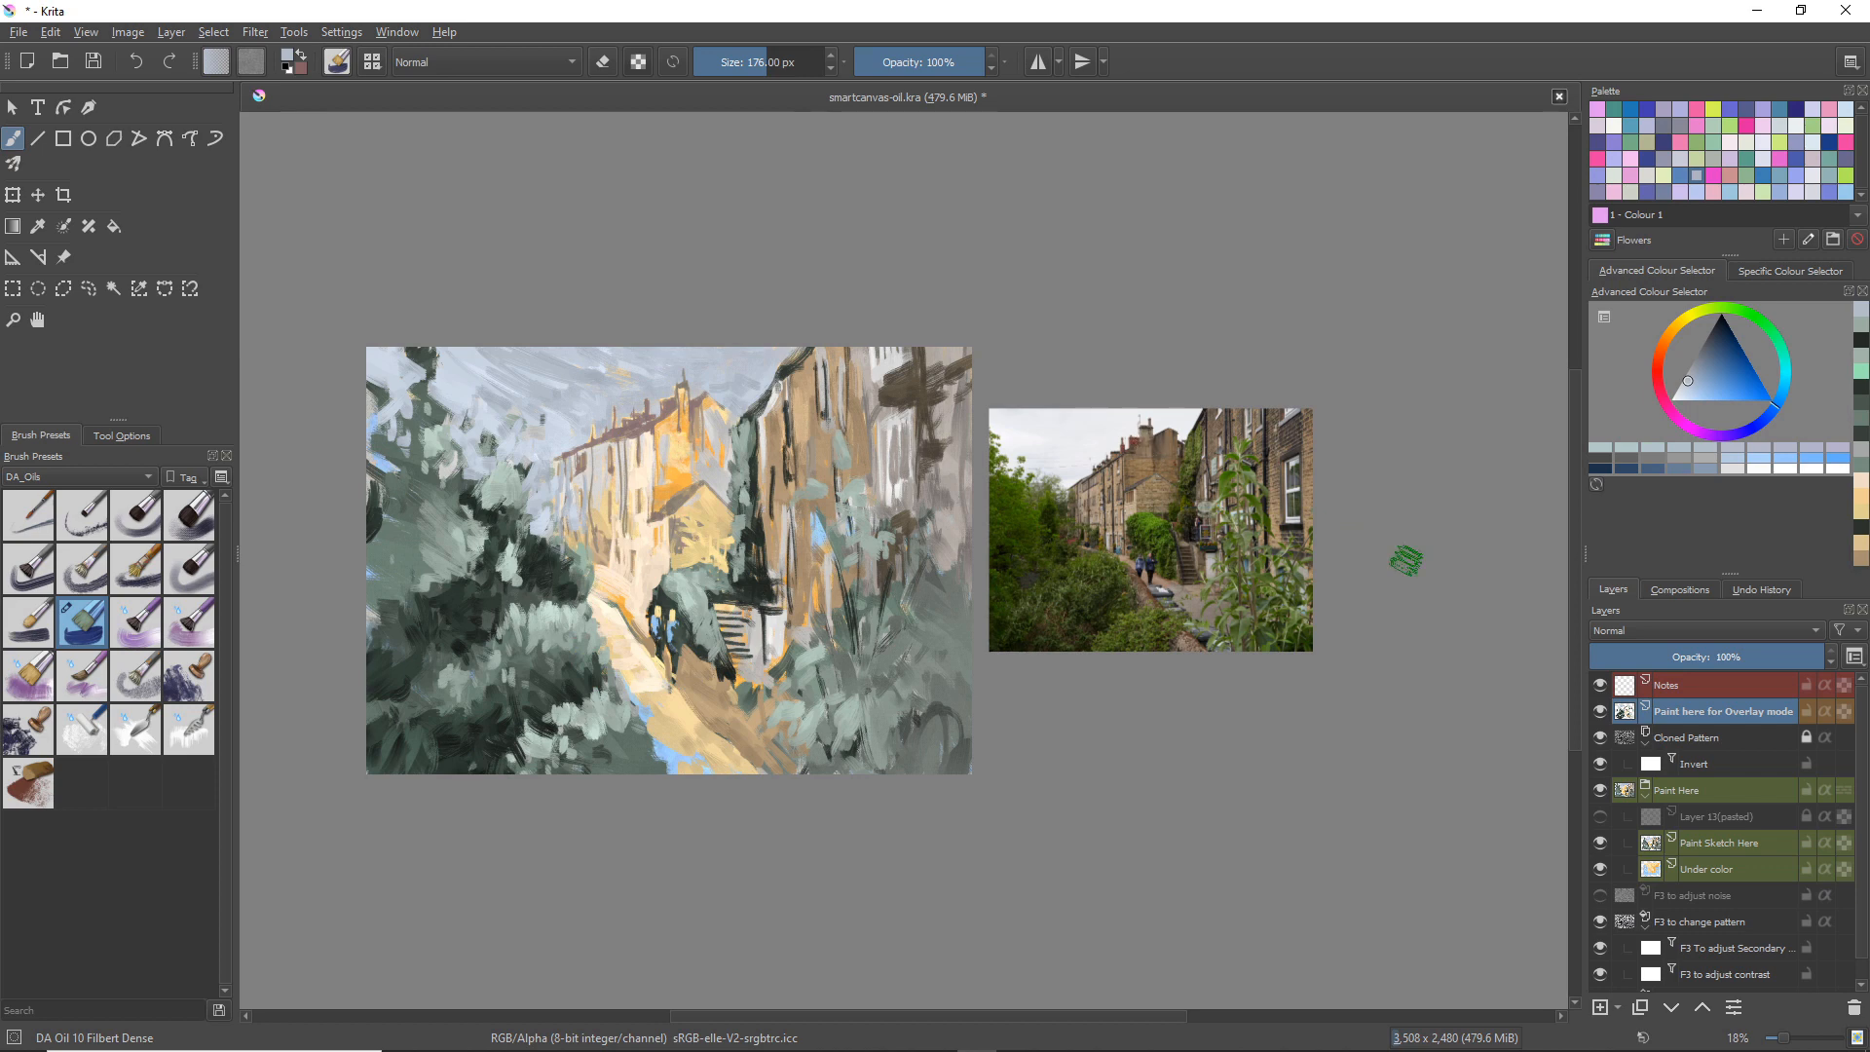
# Step: Pick a muted reddish brown and paint a shadow strip along the path's right edge, undoing a stroke
pyautogui.click(1656, 368)
pyautogui.moveTo(1714, 383); pyautogui.dragTo(1706, 356)
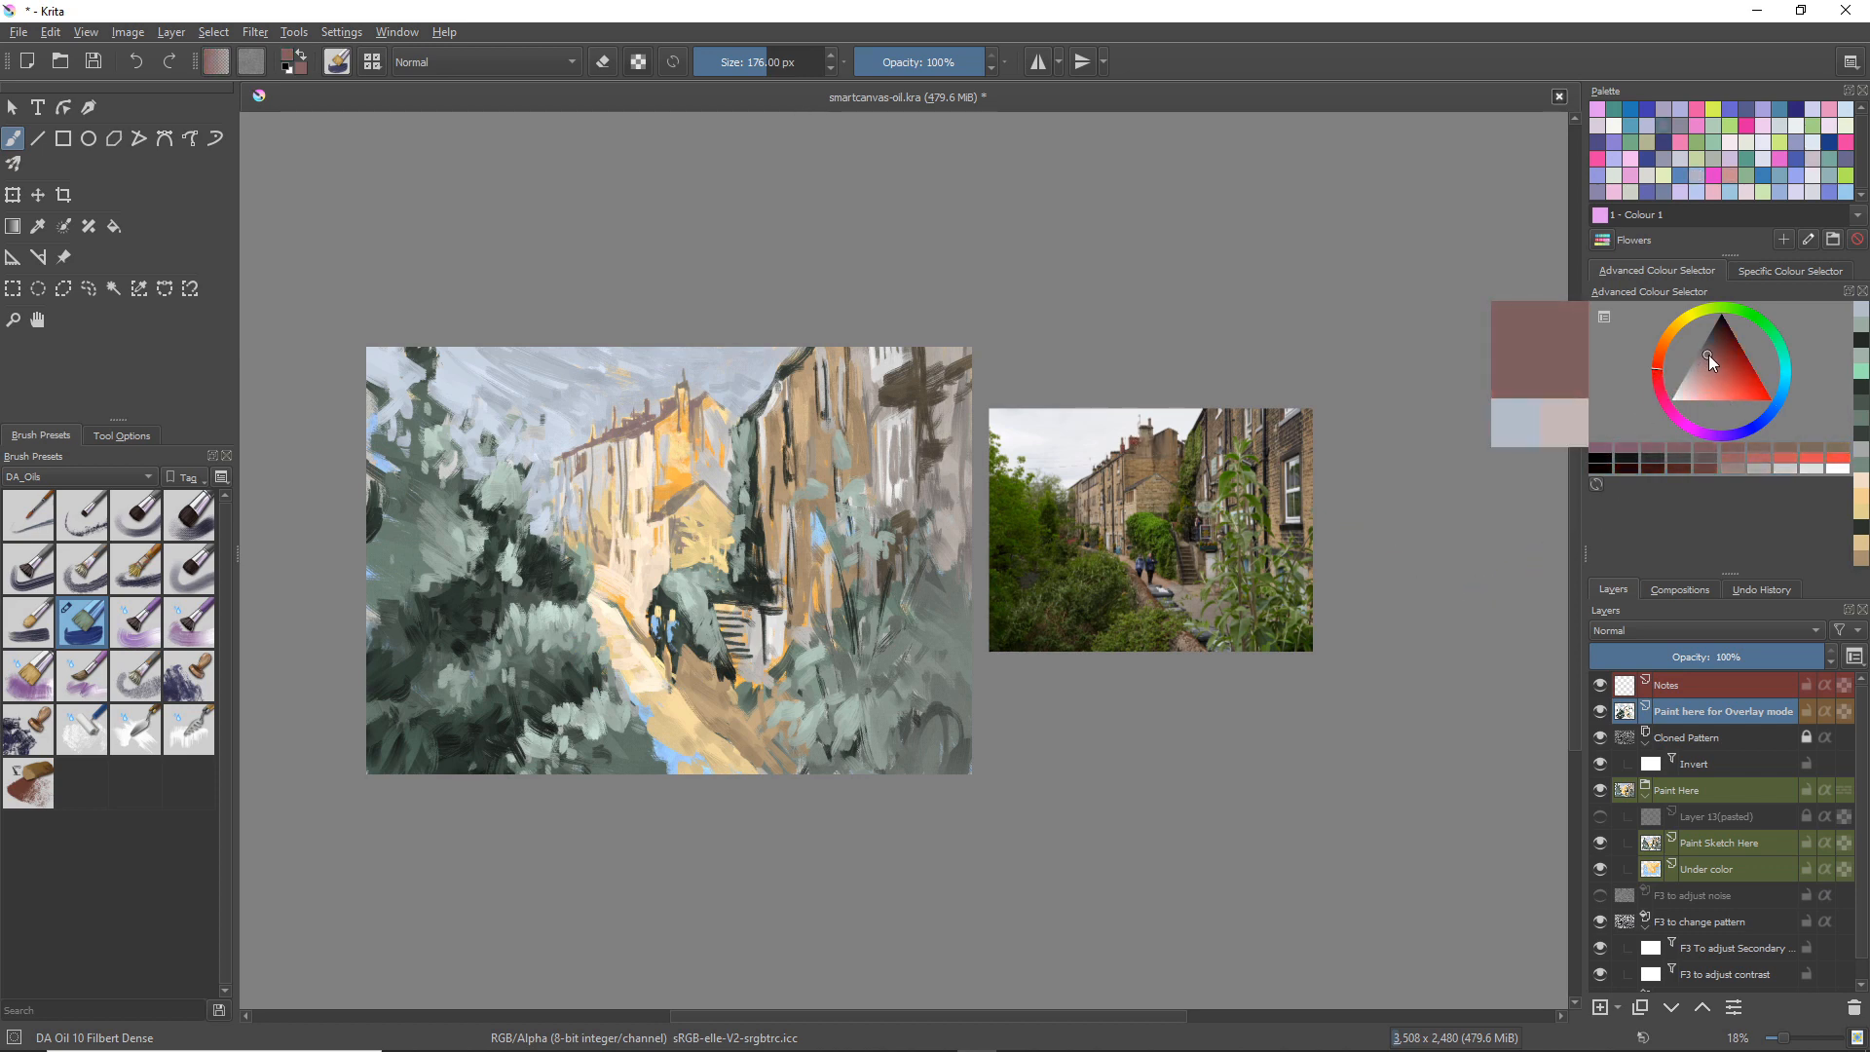
pyautogui.moveTo(620, 620); pyautogui.dragTo(664, 675)
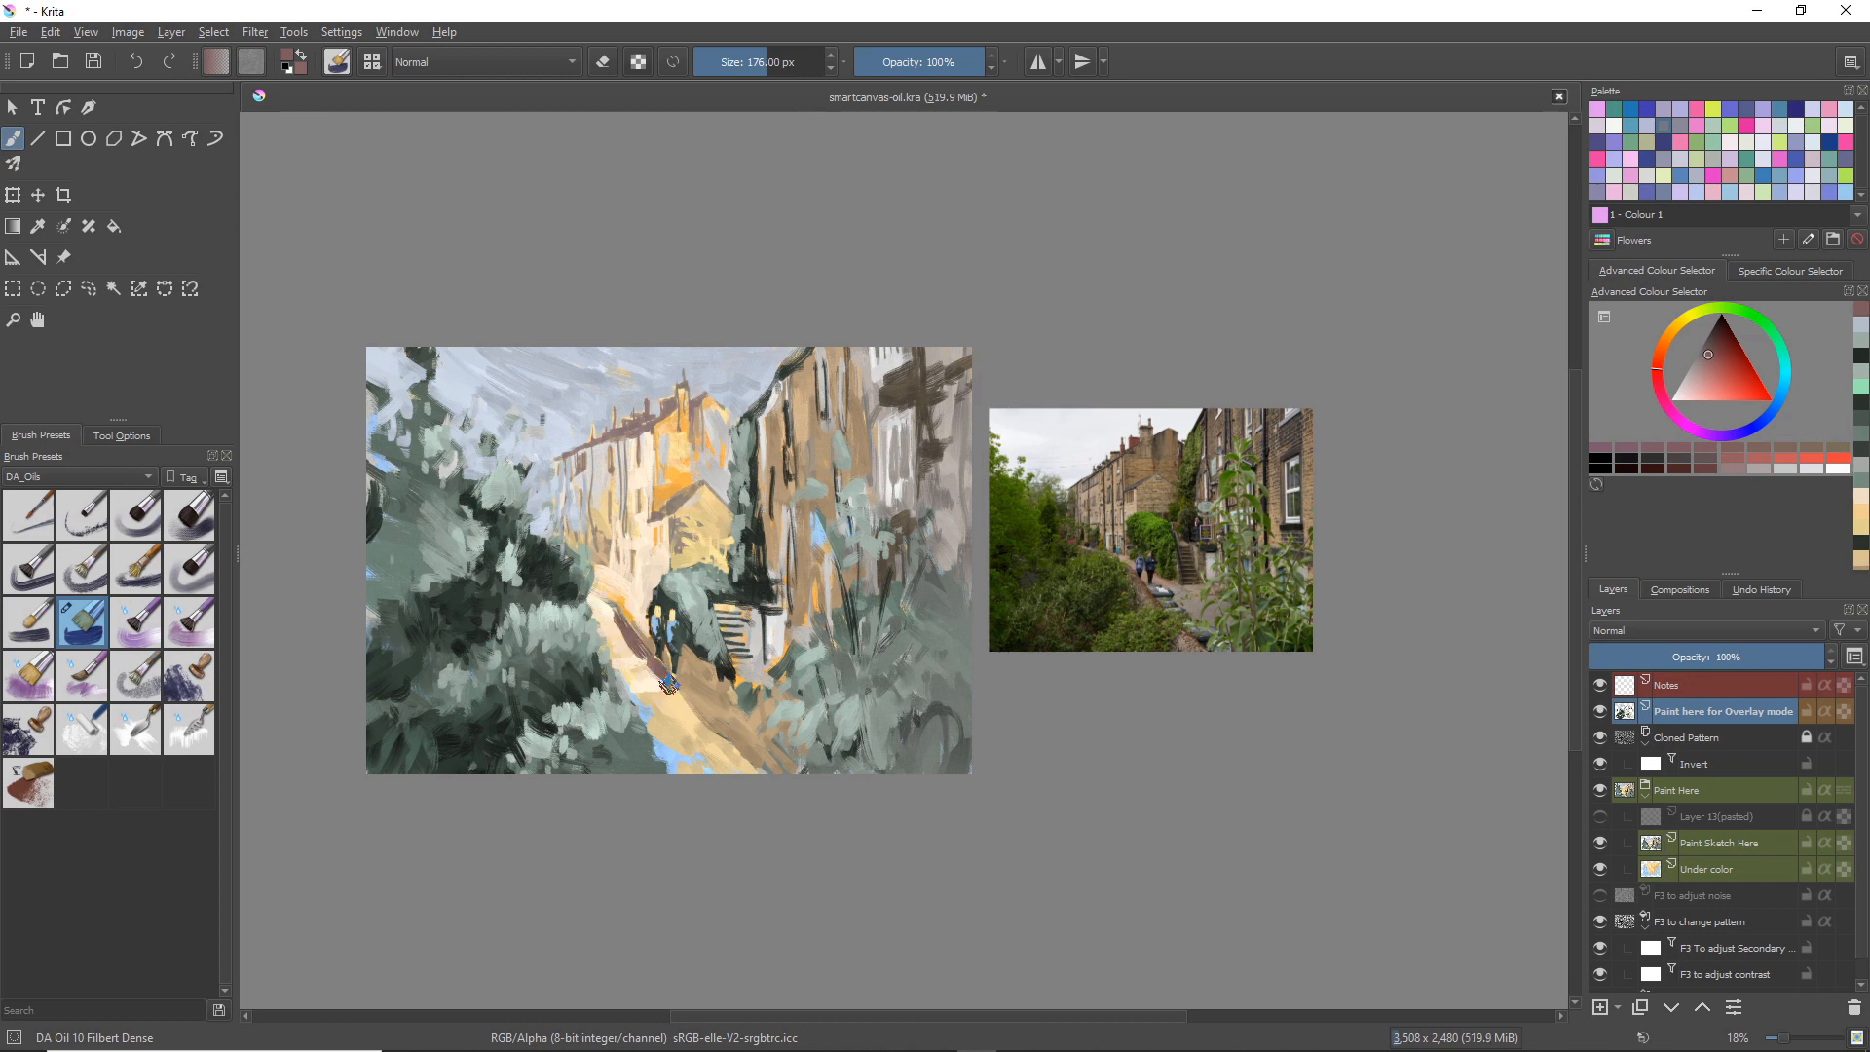
pyautogui.hotkey('ctrl', 'z')
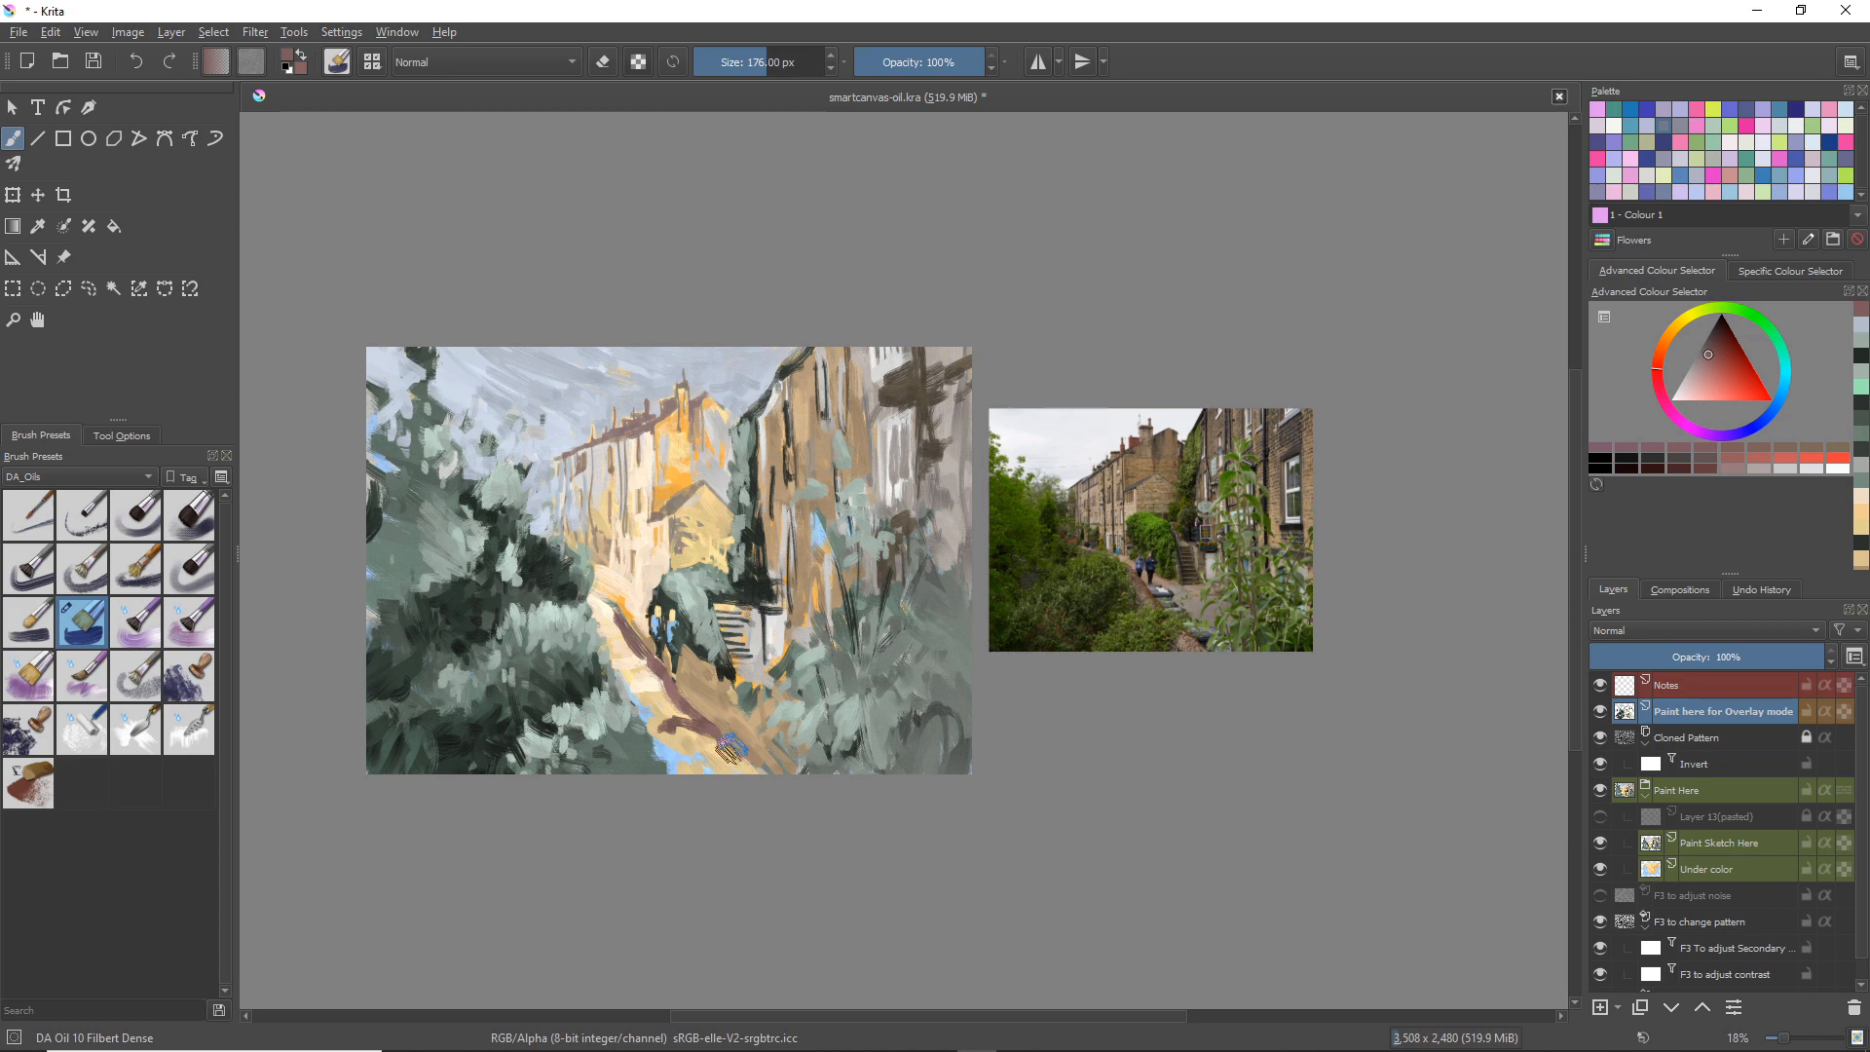
# Step: Reduce the brush to 73 px and paint reddish-brown accents along the path's edges and on the wall beside the stairs
pyautogui.press('[')
pyautogui.press('[')
pyautogui.press('[')
pyautogui.press('[')
pyautogui.press('[')
pyautogui.press('[')
pyautogui.press('[')
pyautogui.press('[')
pyautogui.press('[')
pyautogui.press('[')
pyautogui.press('[')
pyautogui.press('[')
pyautogui.press('[')
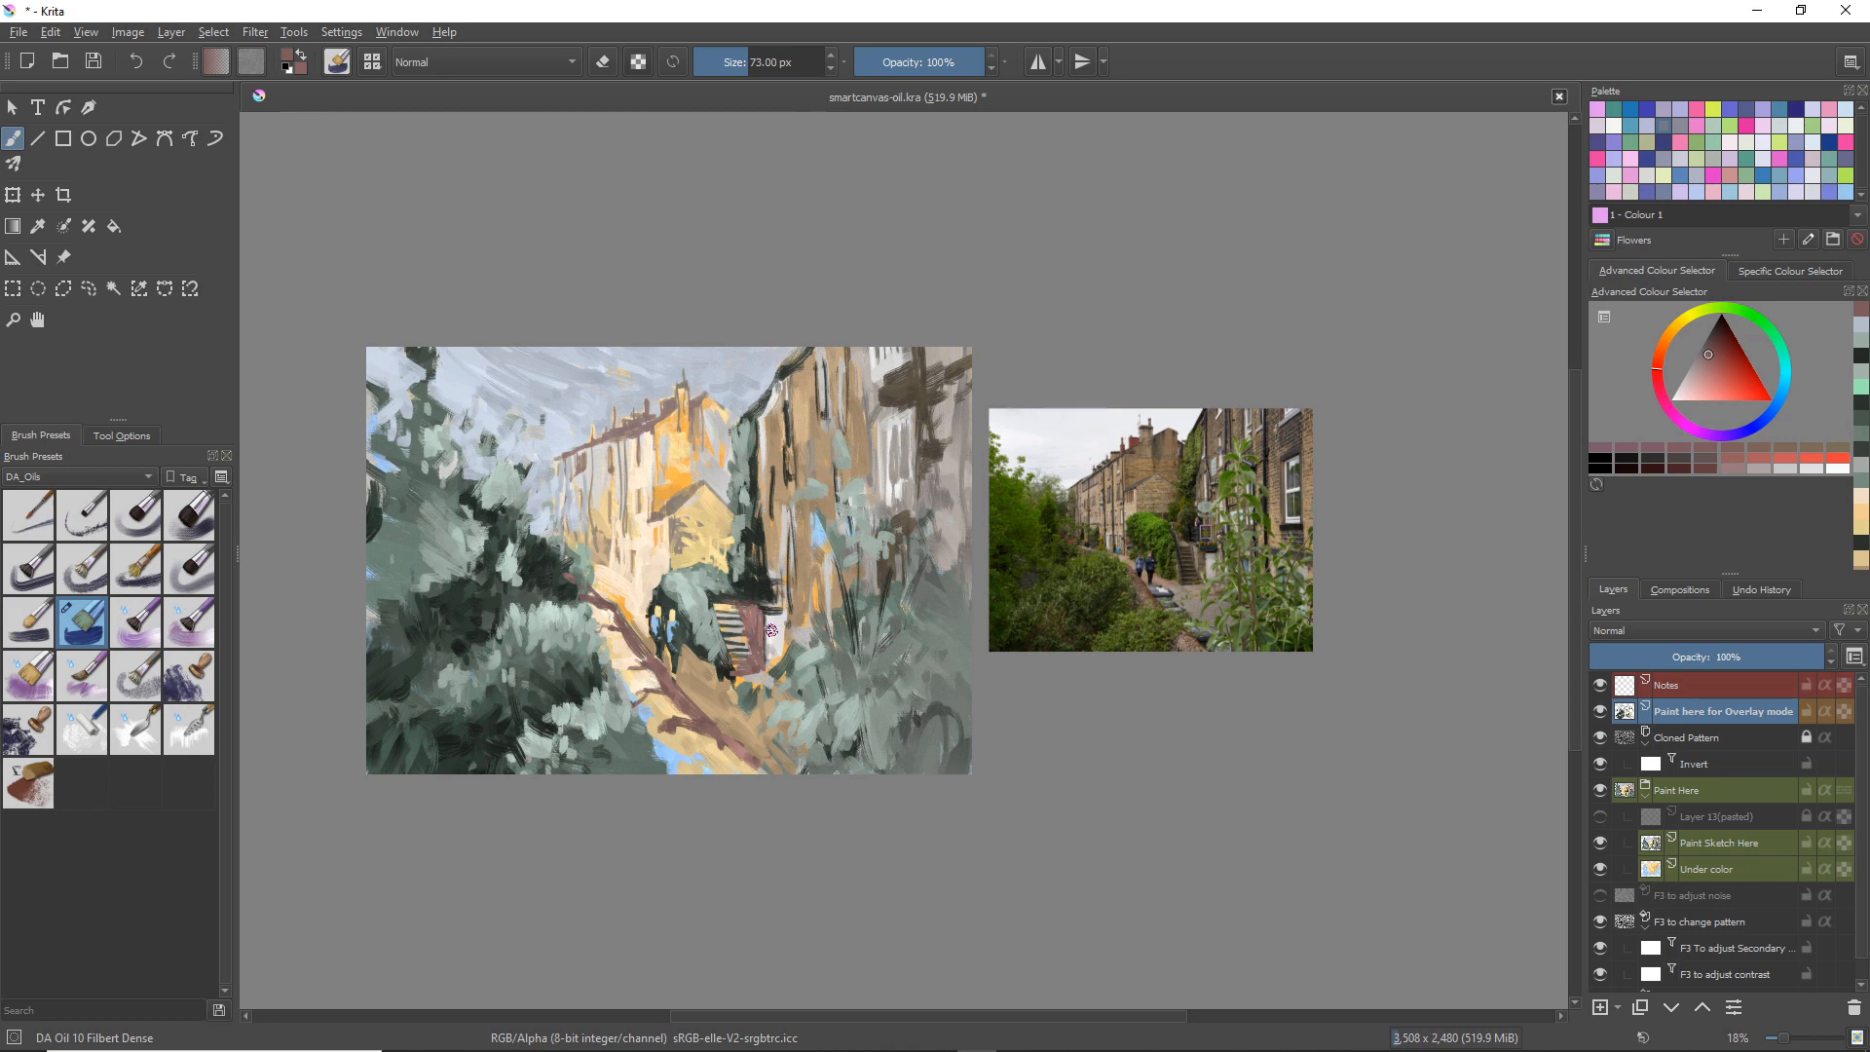
# Step: Brighten the stairs with off-white sampled beside them, and paint pale yellow light on the sunlit house fronts at 73 px
pyautogui.keyDown('ctrl'); pyautogui.click(765, 626); pyautogui.keyUp('ctrl')
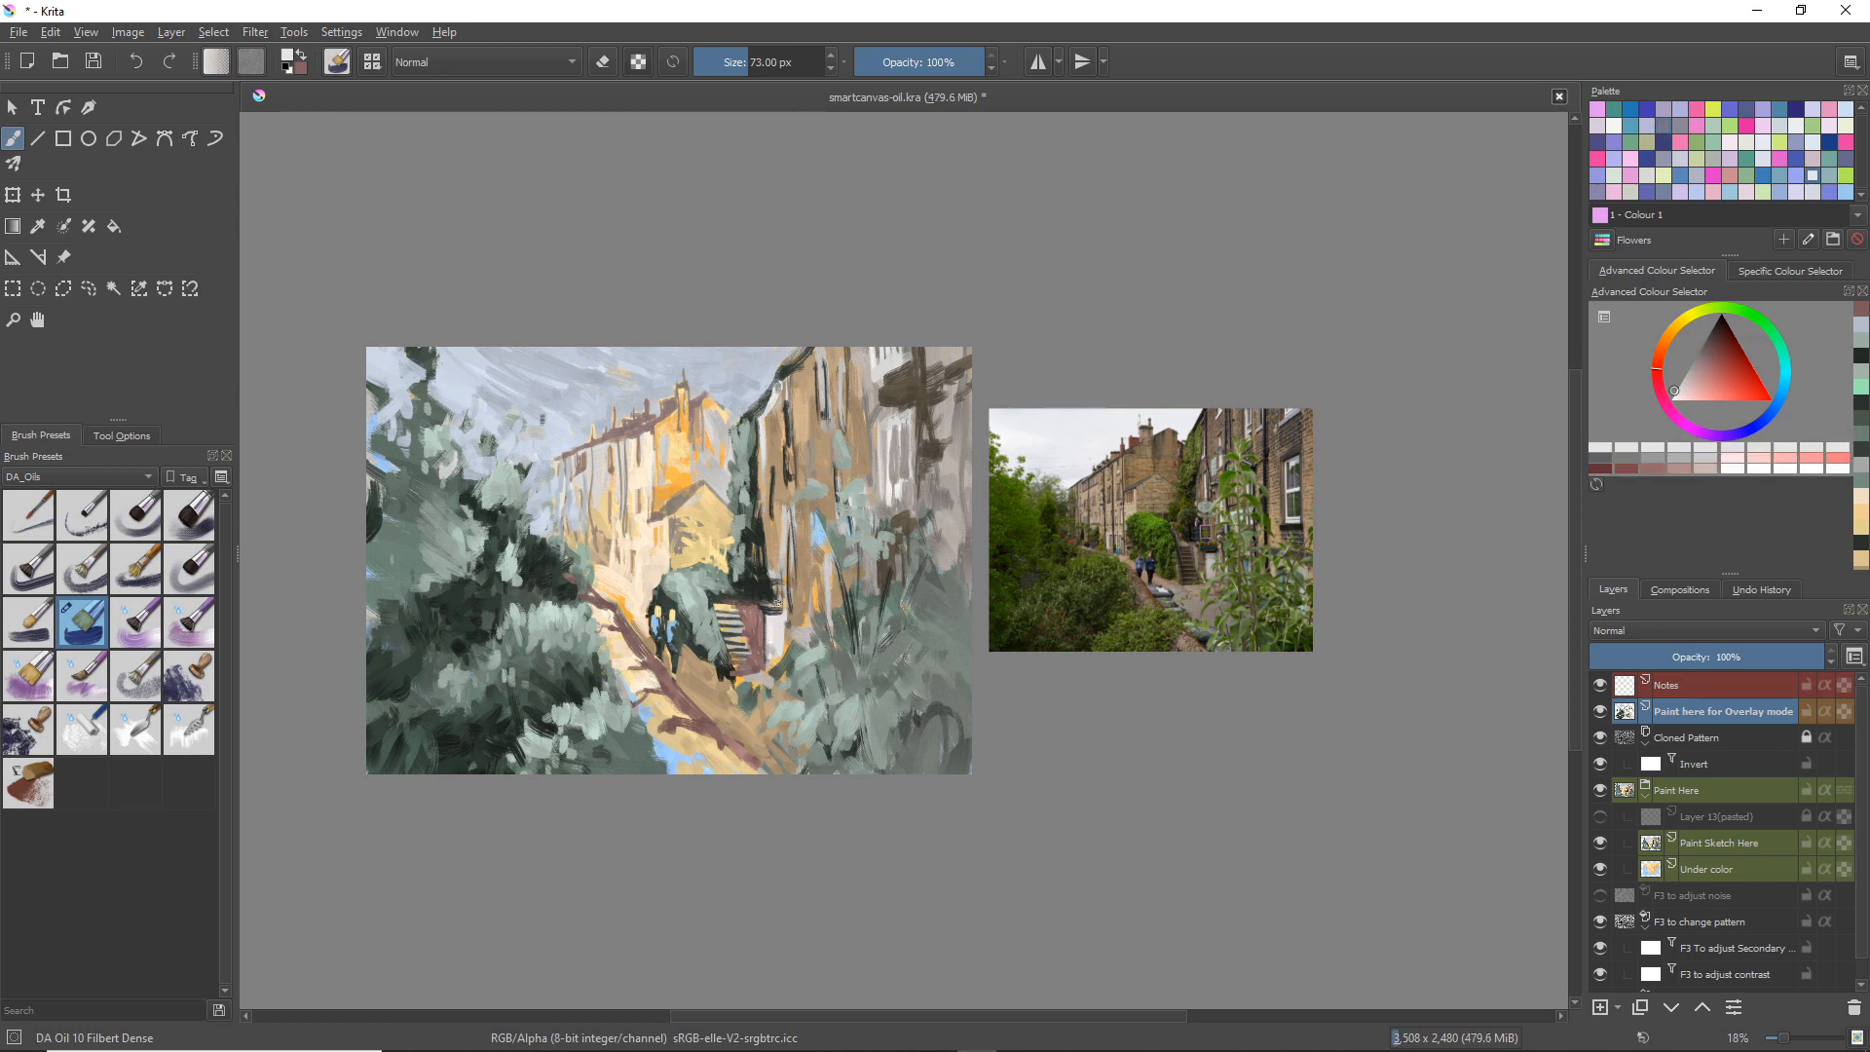
pyautogui.moveTo(777, 604); pyautogui.dragTo(745, 602)
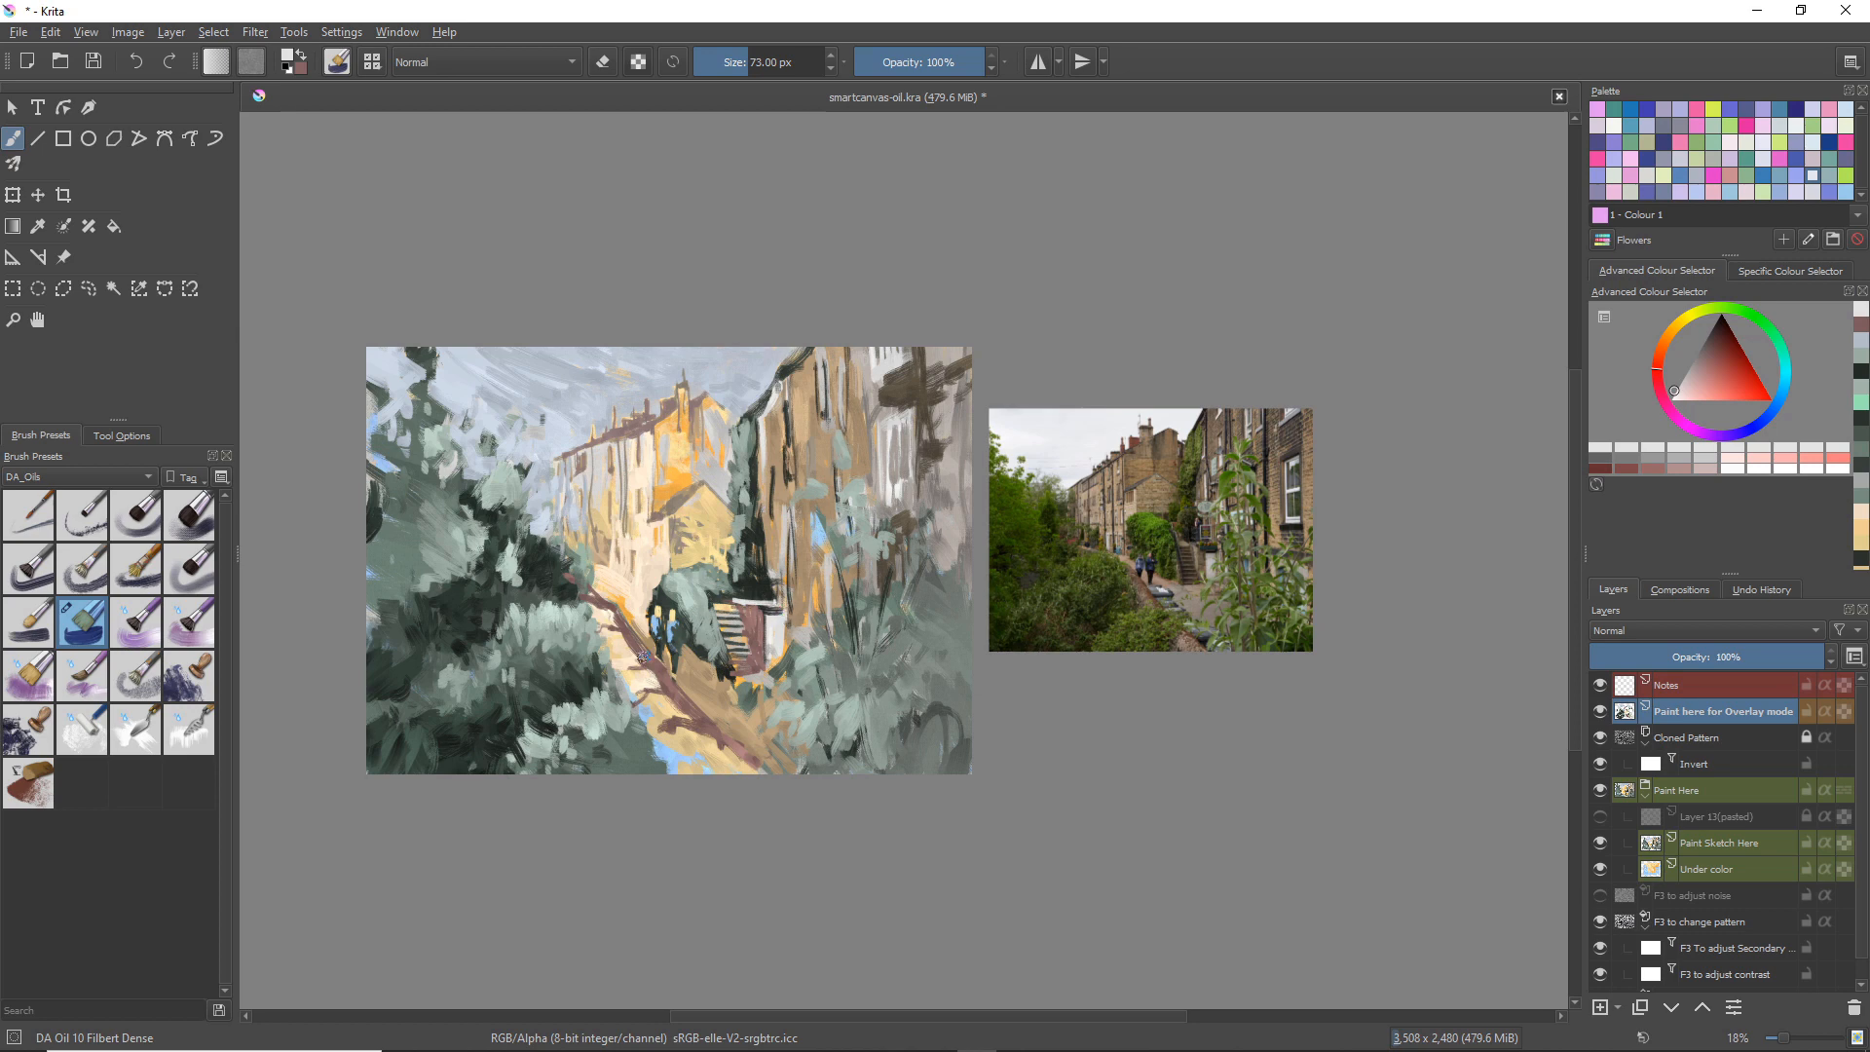
pyautogui.keyDown('ctrl'); pyautogui.click(740, 662); pyautogui.keyUp('ctrl')
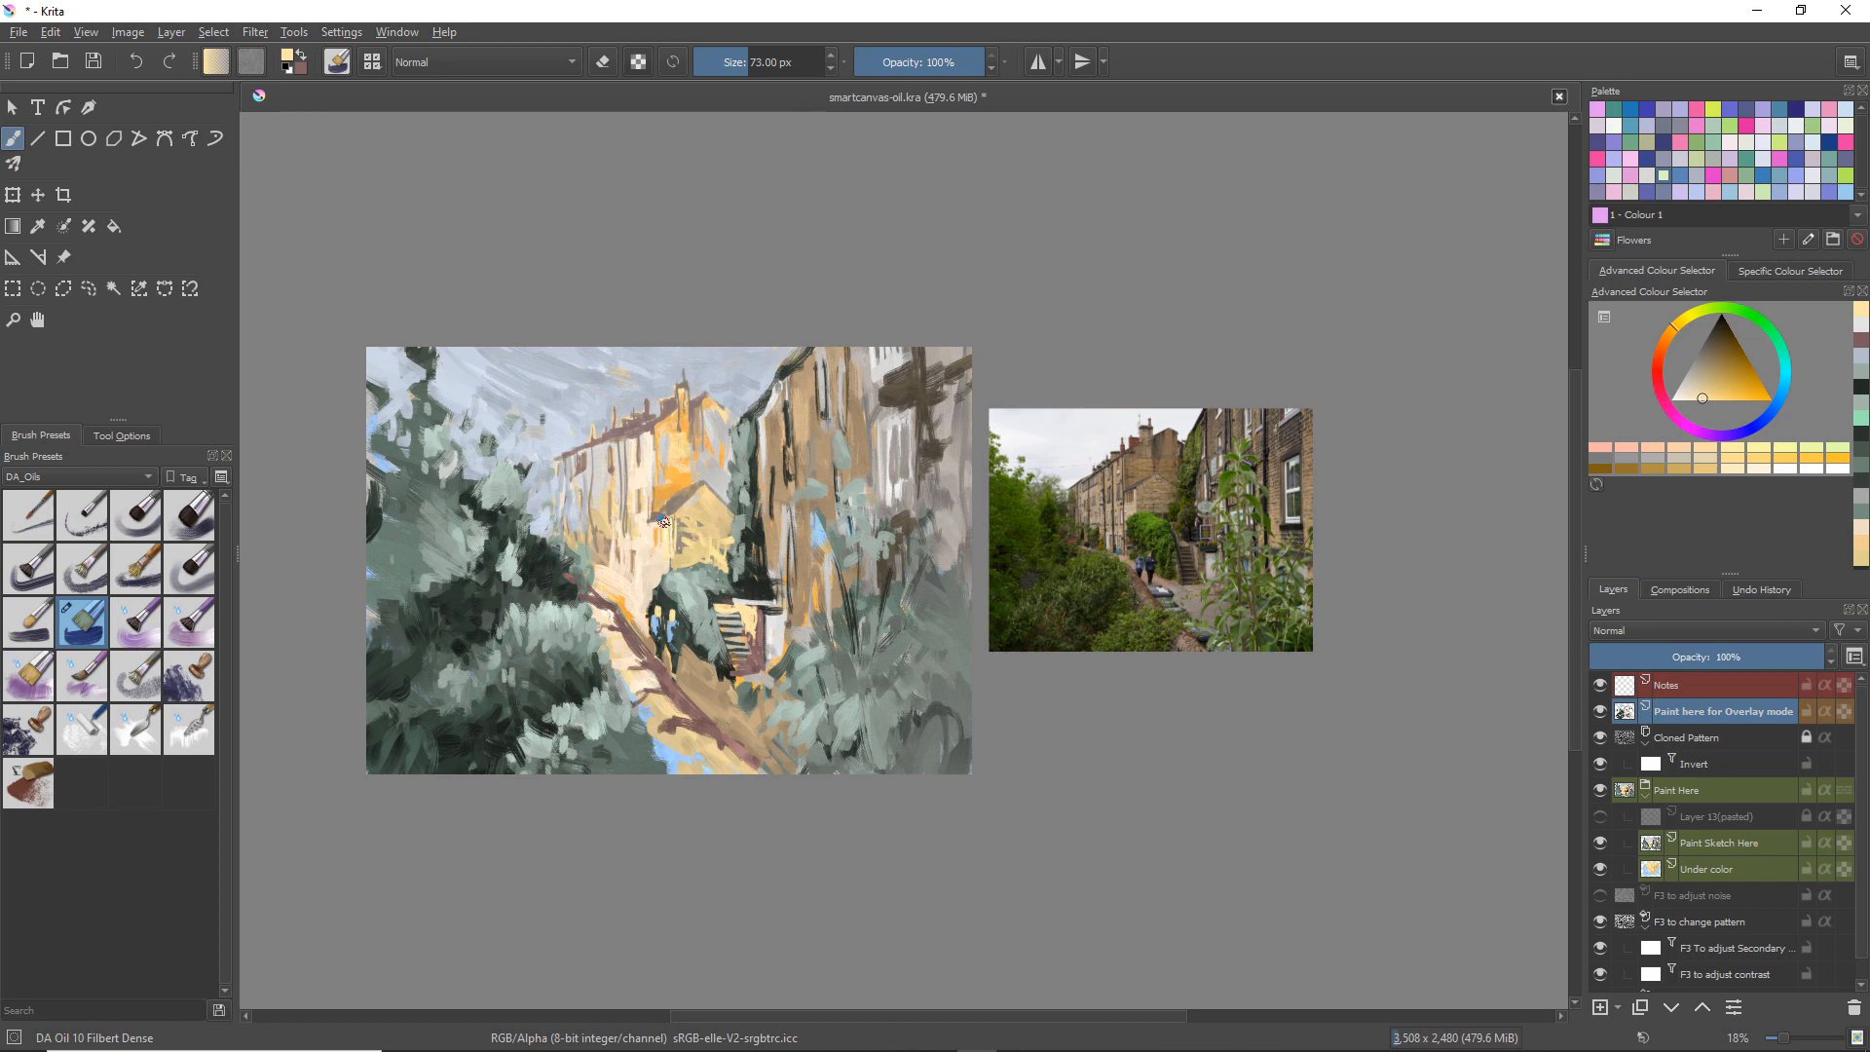
pyautogui.moveTo(667, 522); pyautogui.dragTo(650, 527)
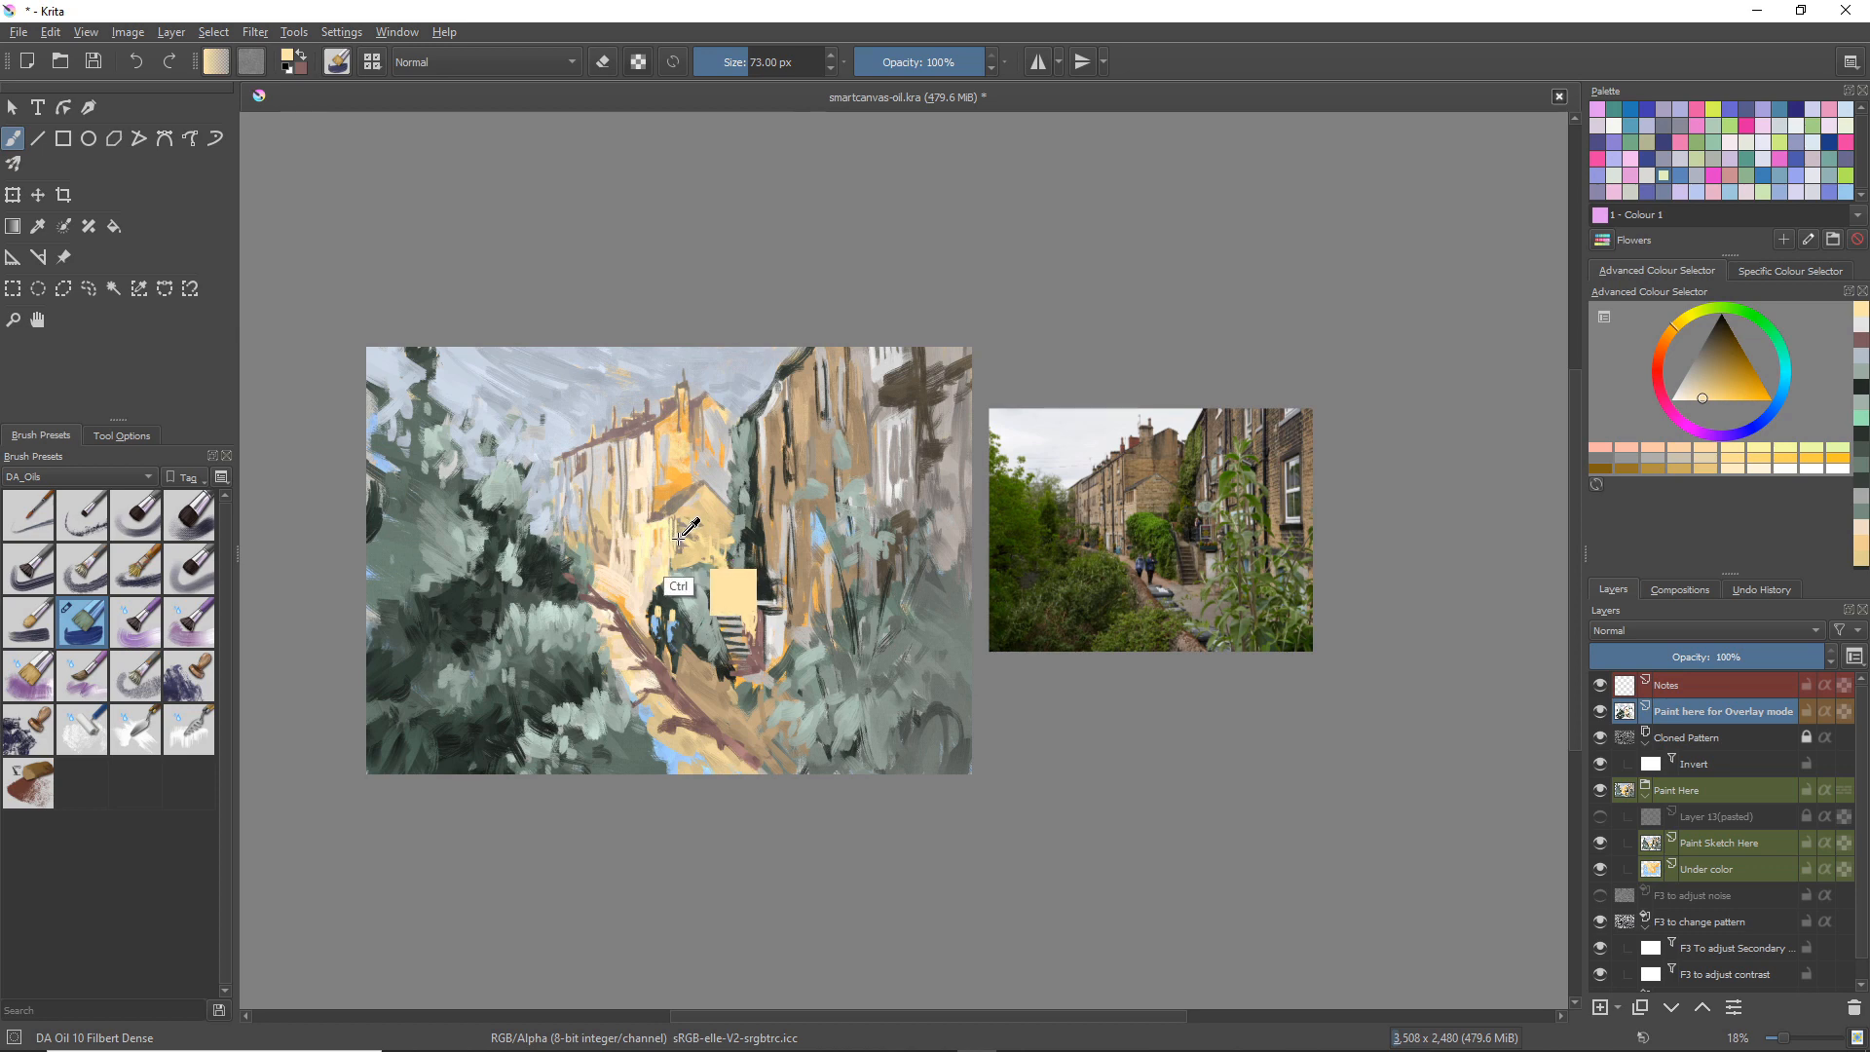
# Step: Add tan shading to the small gabled house and paint its foliage edge in dark green with a 103 px brush
pyautogui.keyDown('ctrl'); pyautogui.click(718, 558); pyautogui.keyUp('ctrl')
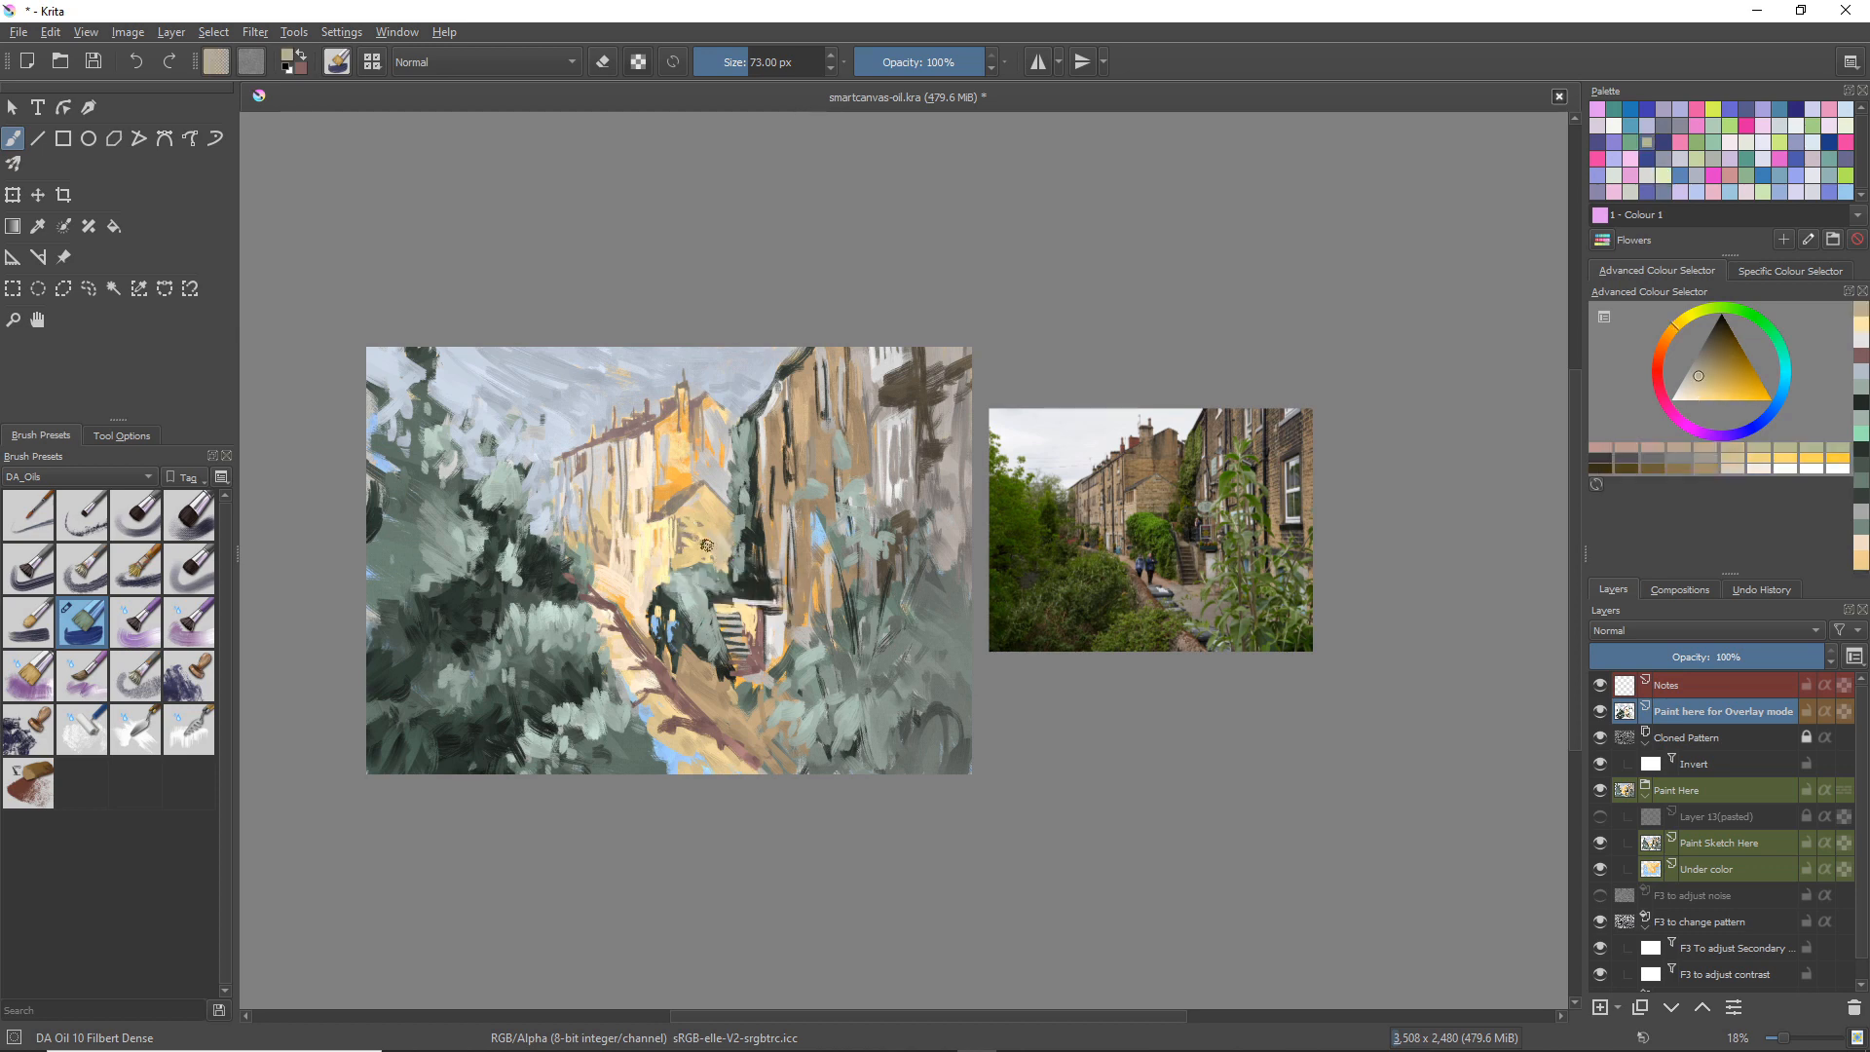
pyautogui.keyDown('shift'); pyautogui.moveTo(696, 548); pyautogui.dragTo(705, 553); pyautogui.keyUp('shift')
pyautogui.keyDown('ctrl'); pyautogui.click(741, 594); pyautogui.keyUp('ctrl')
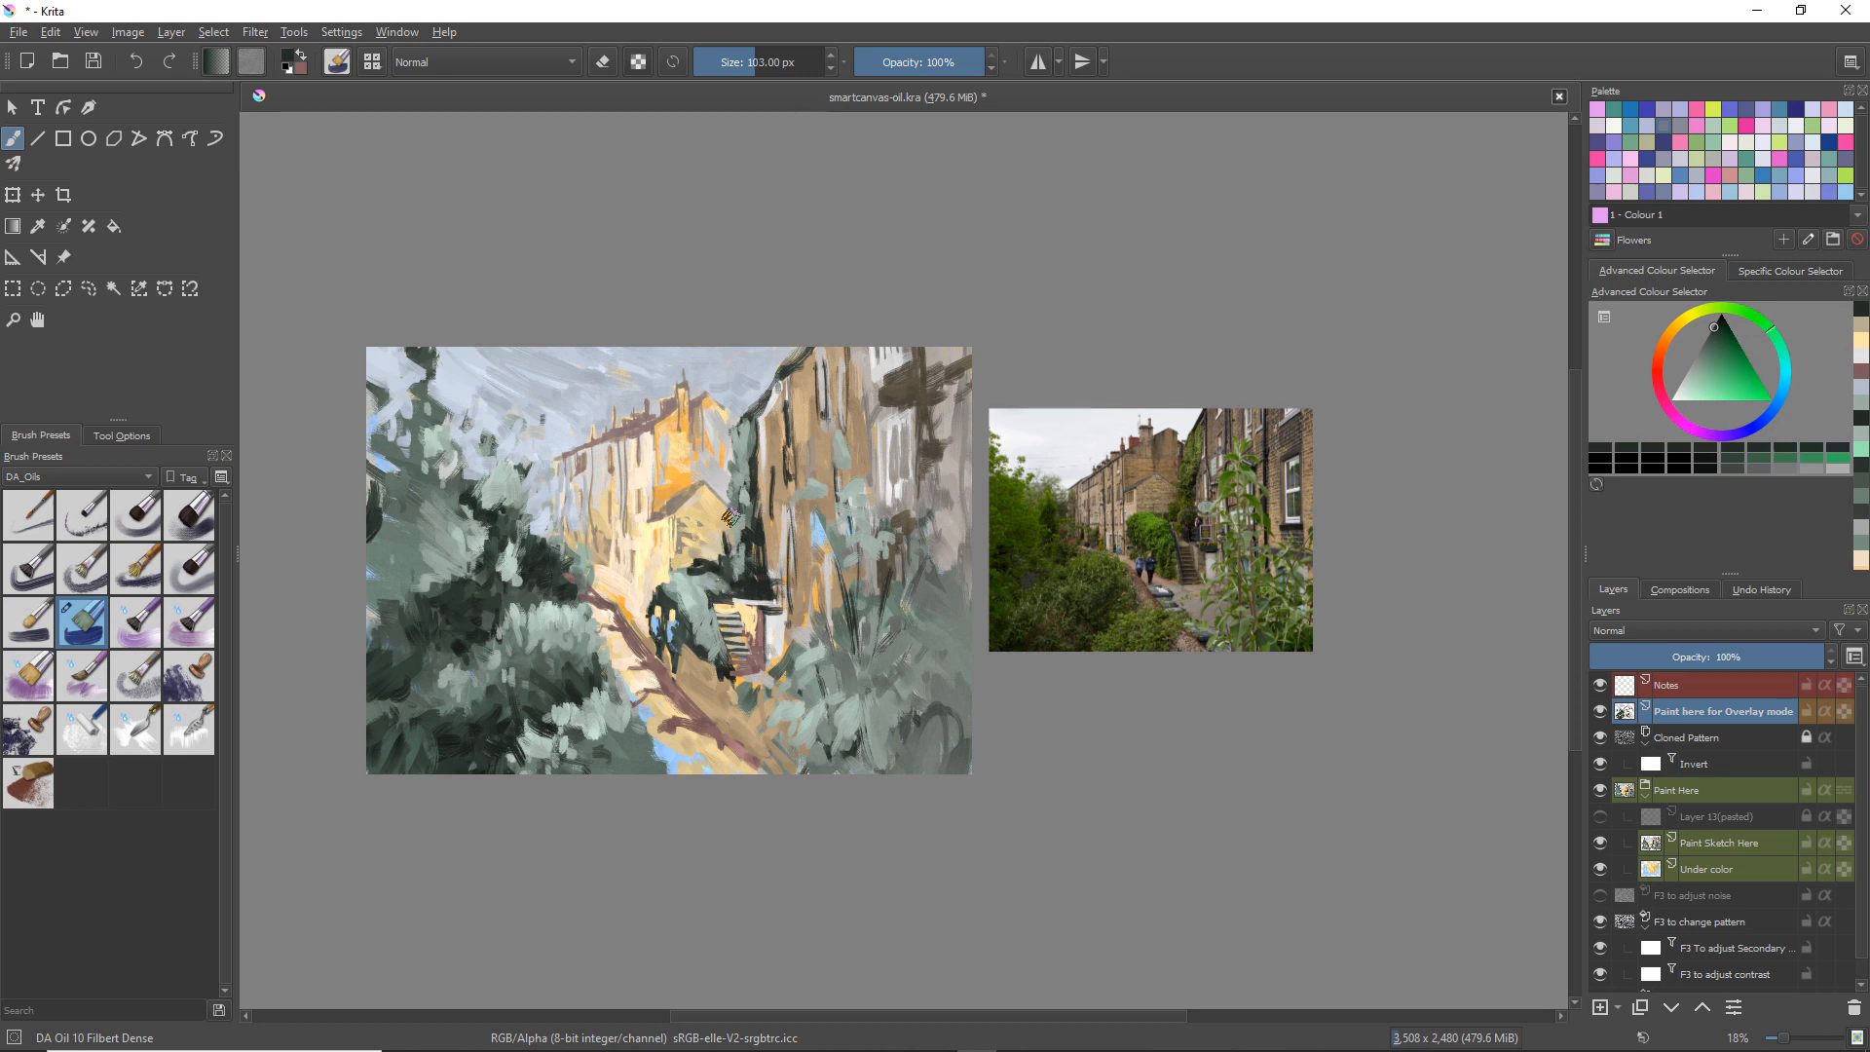
pyautogui.moveTo(733, 522); pyautogui.dragTo(725, 554)
# Step: Sample the orange from the house wall and paint warm accents along the path
pyautogui.press('ctrl')
pyautogui.keyDown('ctrl'); pyautogui.click(666, 484); pyautogui.keyUp('ctrl')
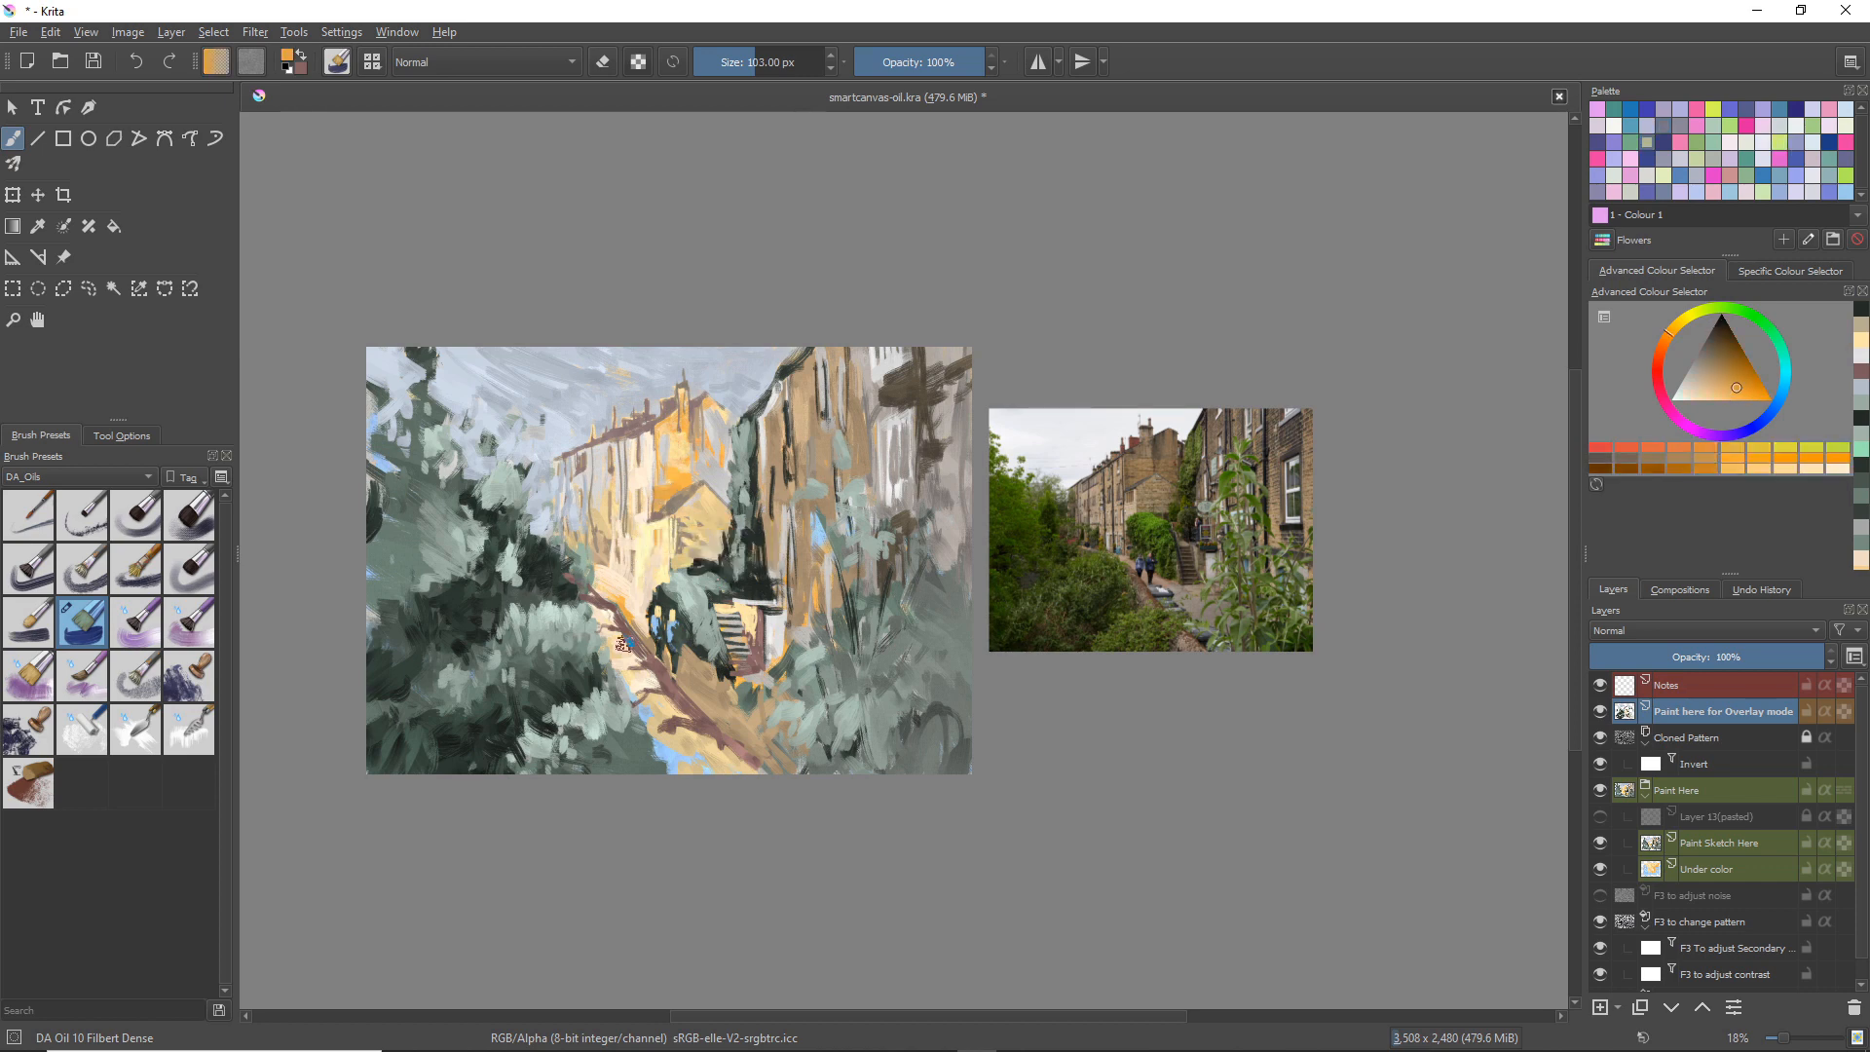
pyautogui.moveTo(617, 642)
pyautogui.mouseDown()
pyautogui.moveTo(638, 655)
pyautogui.moveTo(620, 665)
pyautogui.moveTo(588, 598)
pyautogui.moveTo(645, 676)
pyautogui.mouseUp()
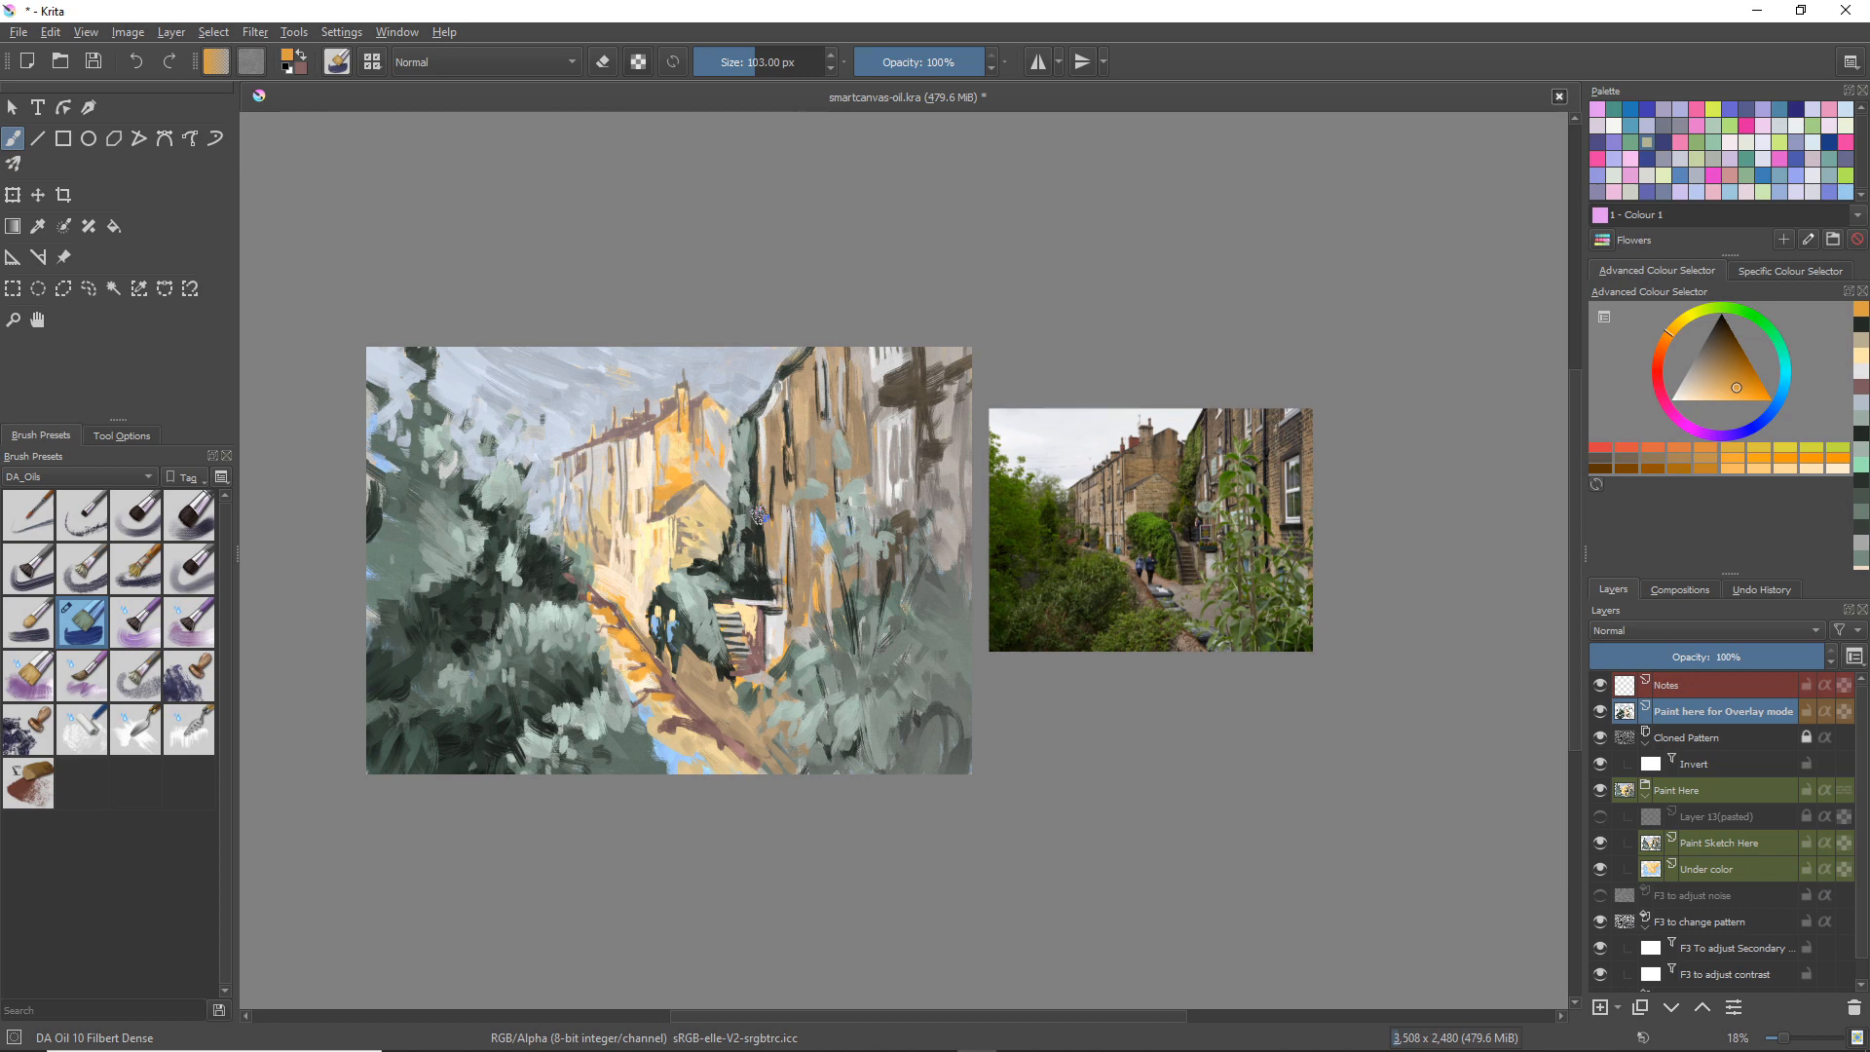
# Step: Pick a dark neutral grey and paint shadow strokes into the foliage between the small house and the stairs
pyautogui.keyDown('ctrl'); pyautogui.click(784, 589); pyautogui.keyUp('ctrl')
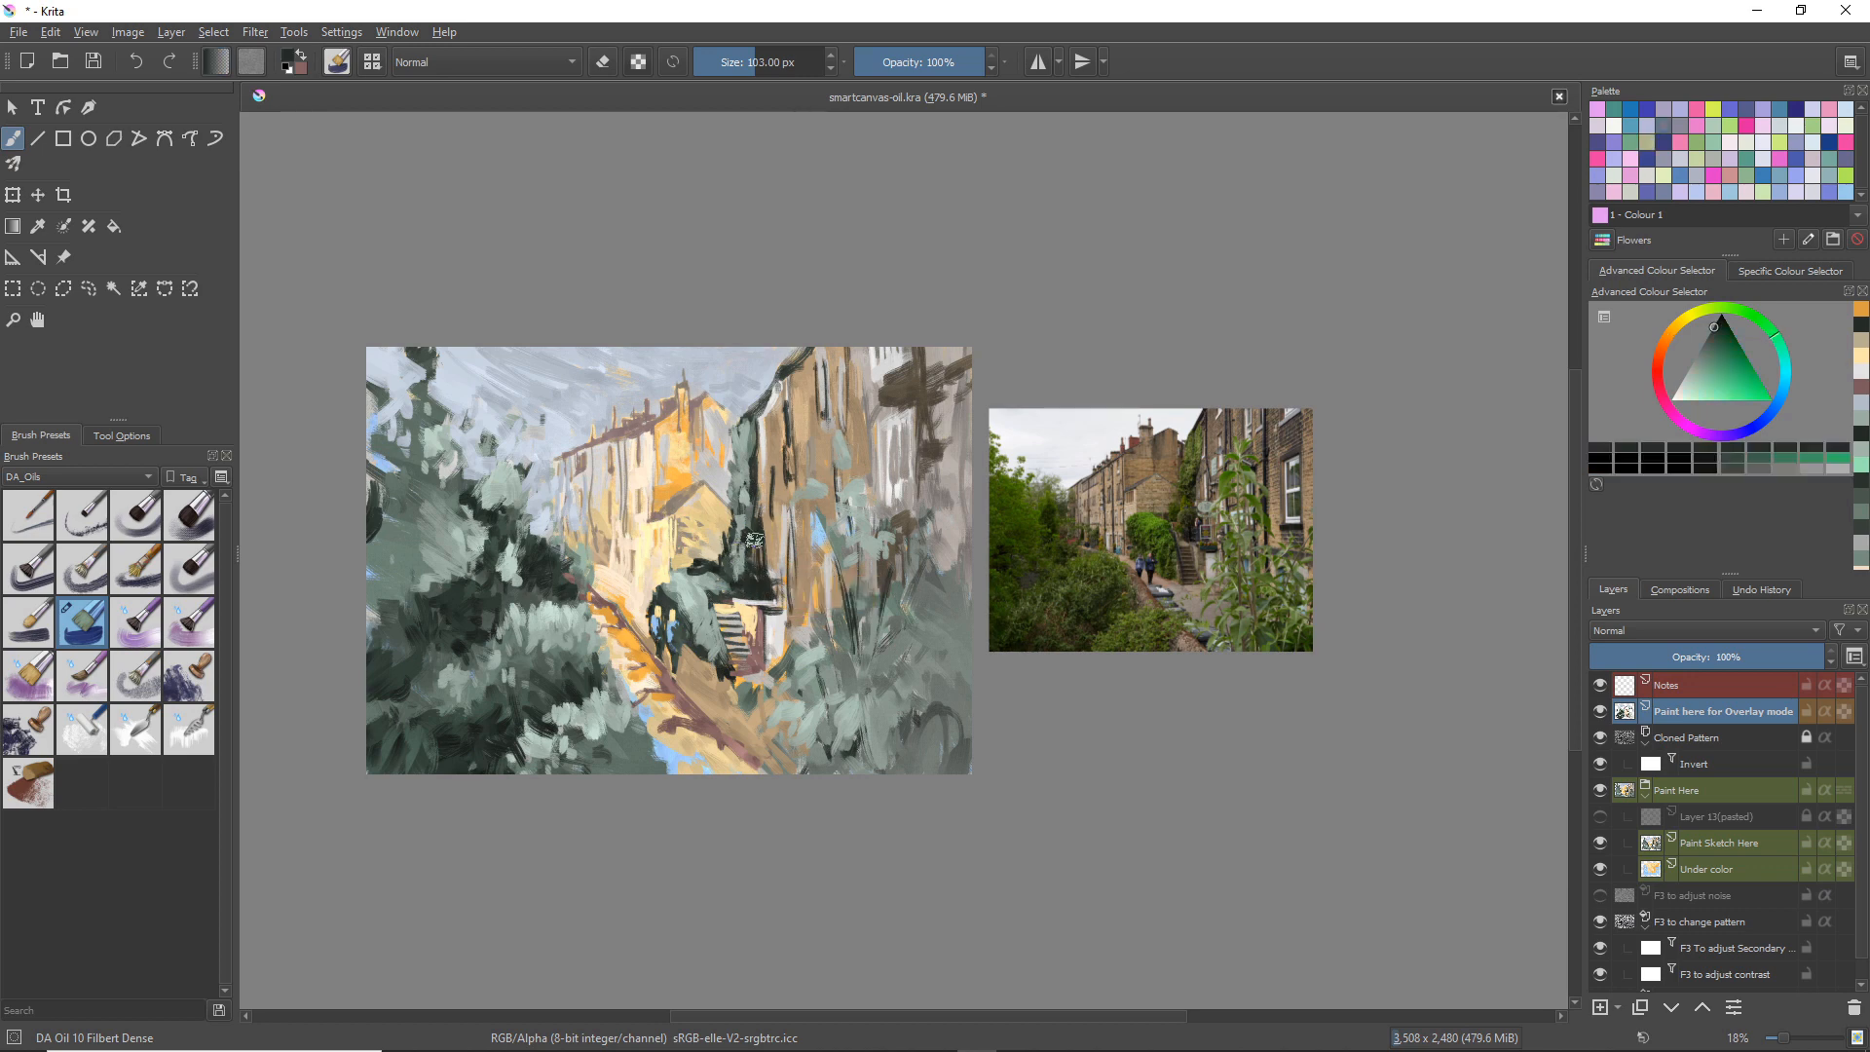
pyautogui.click(1703, 343)
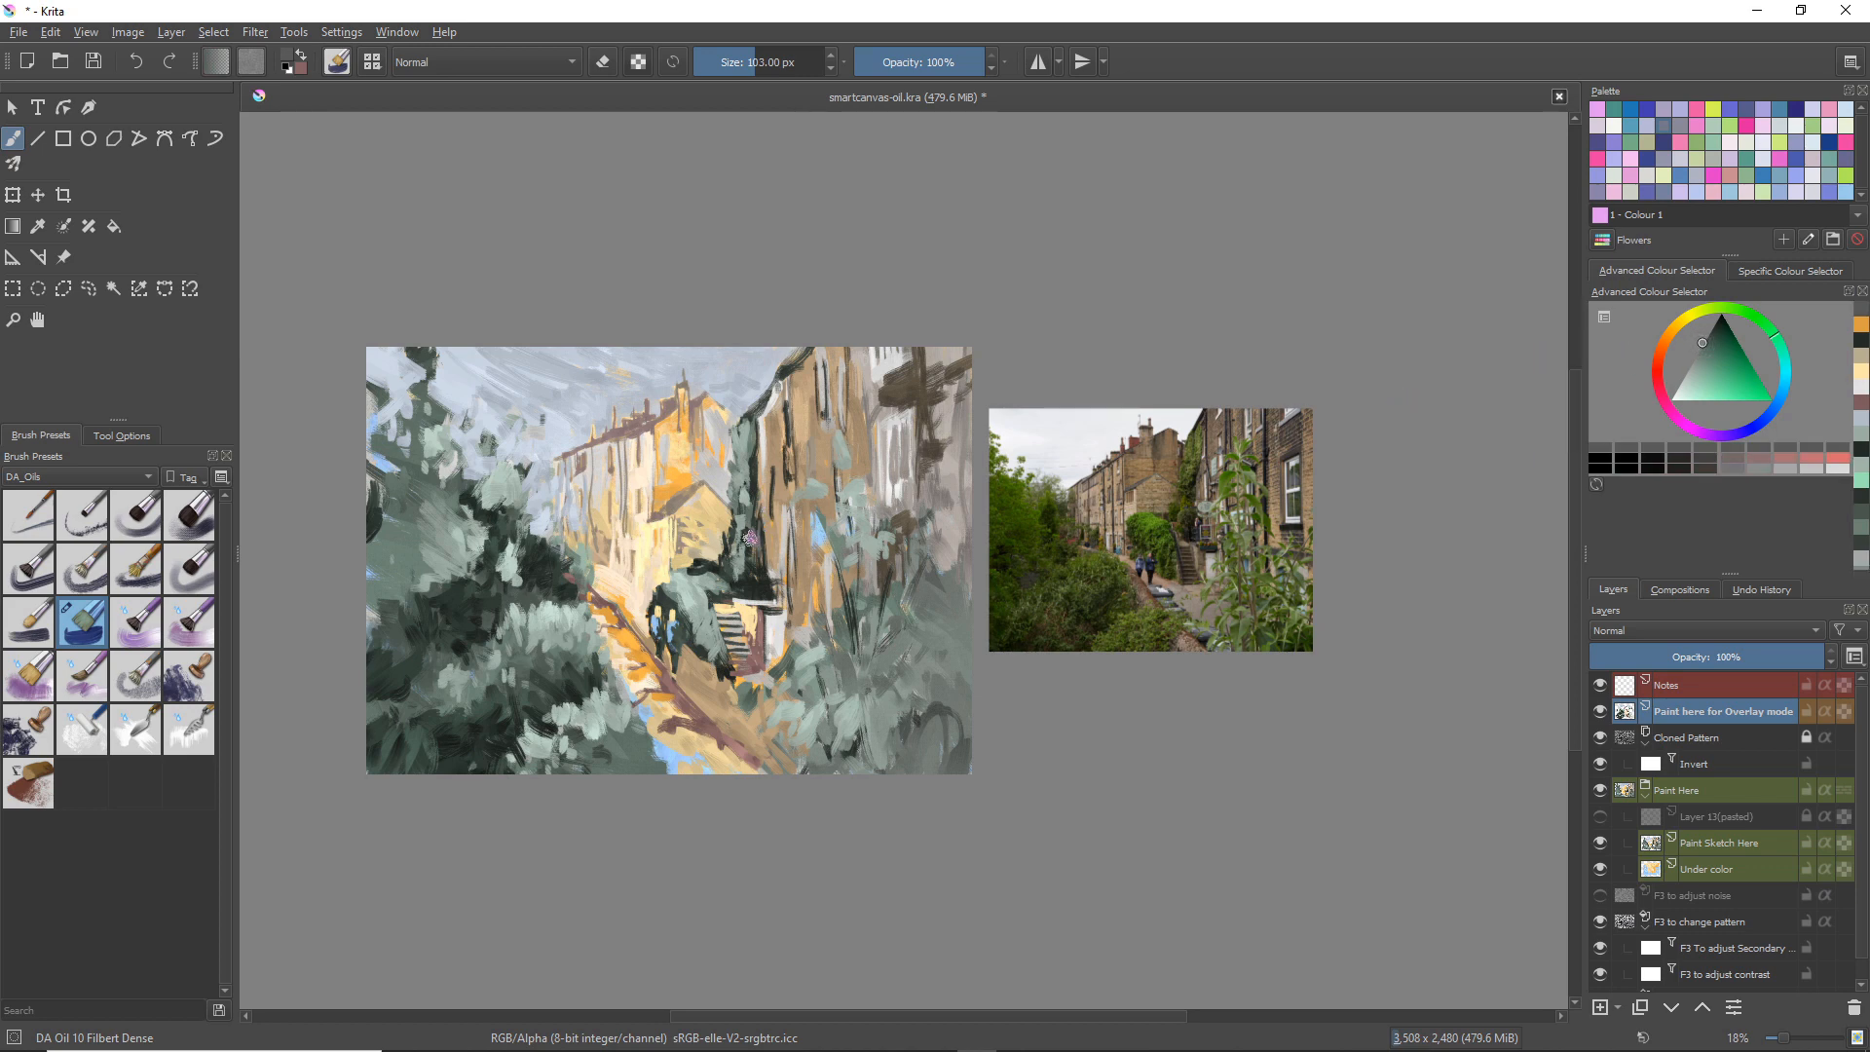
pyautogui.moveTo(752, 535)
pyautogui.mouseDown()
pyautogui.moveTo(743, 583)
pyautogui.moveTo(732, 497)
pyautogui.moveTo(747, 582)
pyautogui.moveTo(722, 585)
pyautogui.moveTo(766, 573)
pyautogui.moveTo(770, 601)
pyautogui.moveTo(724, 570)
pyautogui.mouseUp()
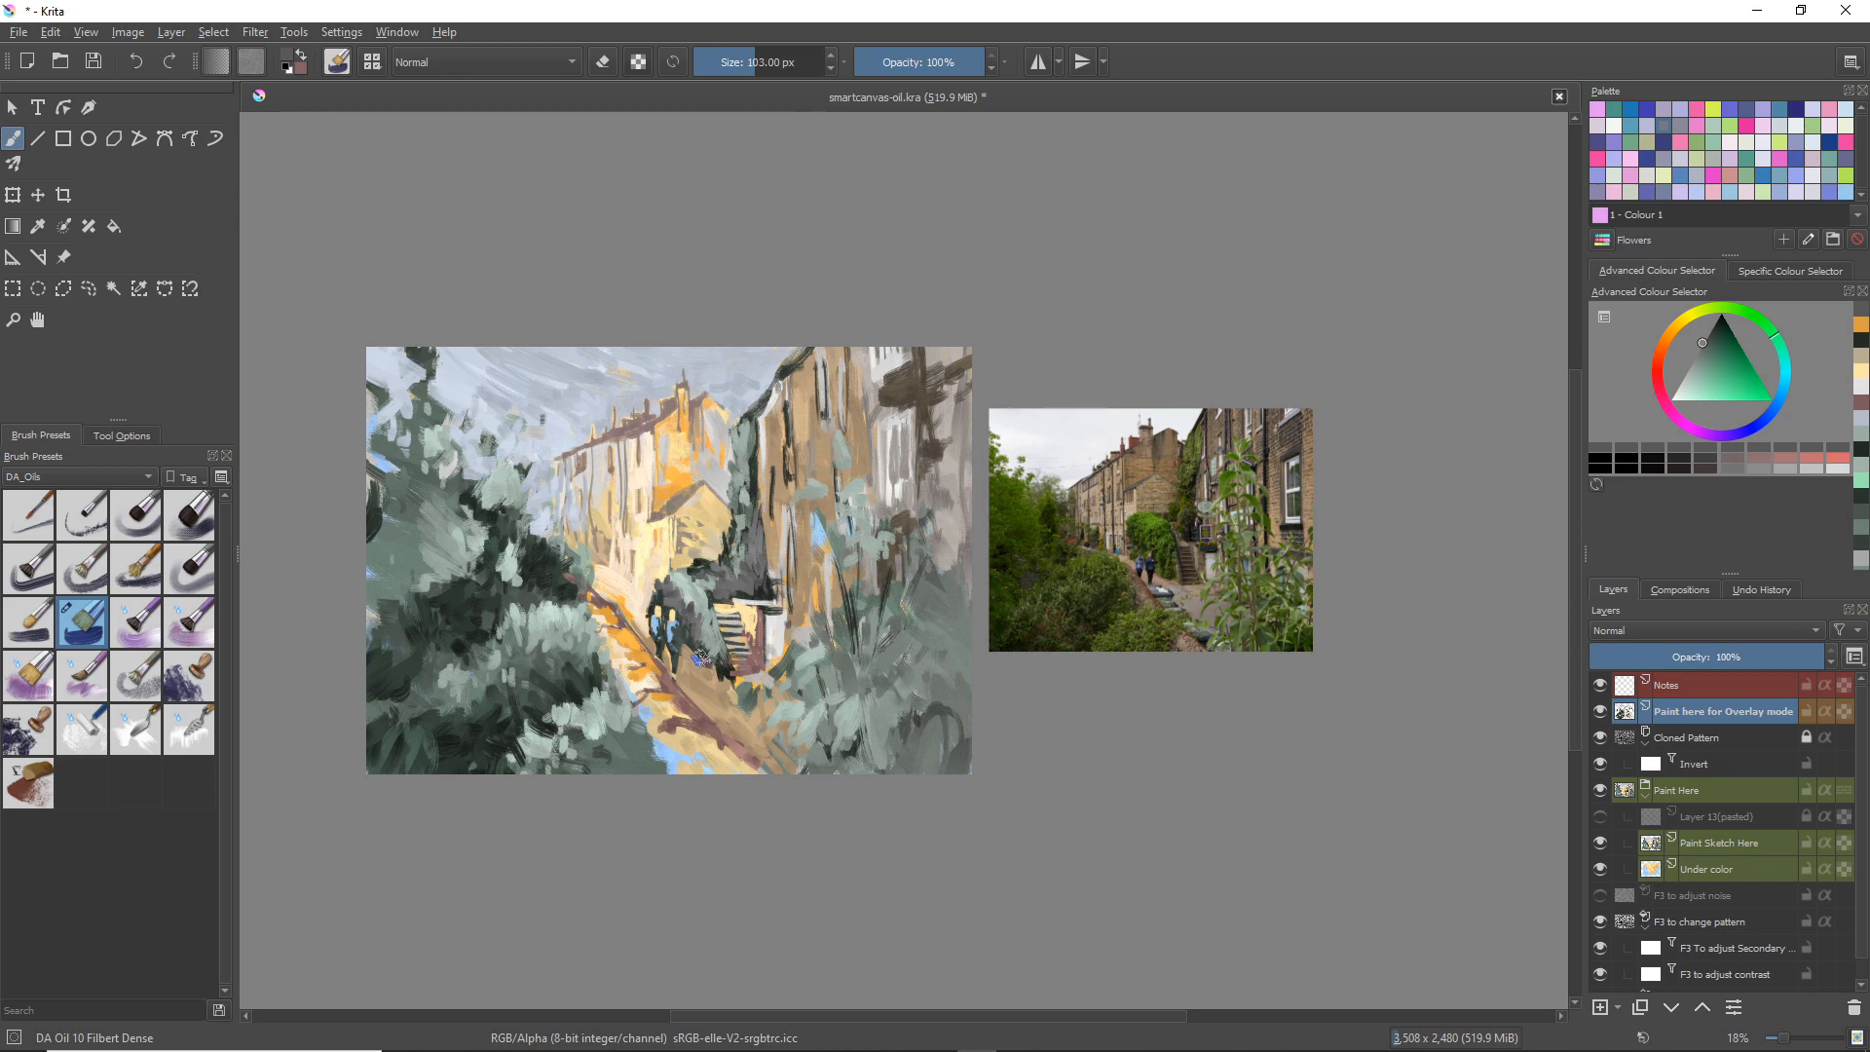
# Step: Sample tan from the ground and extend it around the foot of the stairs and into the nearby foliage
pyautogui.keyDown('ctrl'); pyautogui.click(709, 692); pyautogui.keyUp('ctrl')
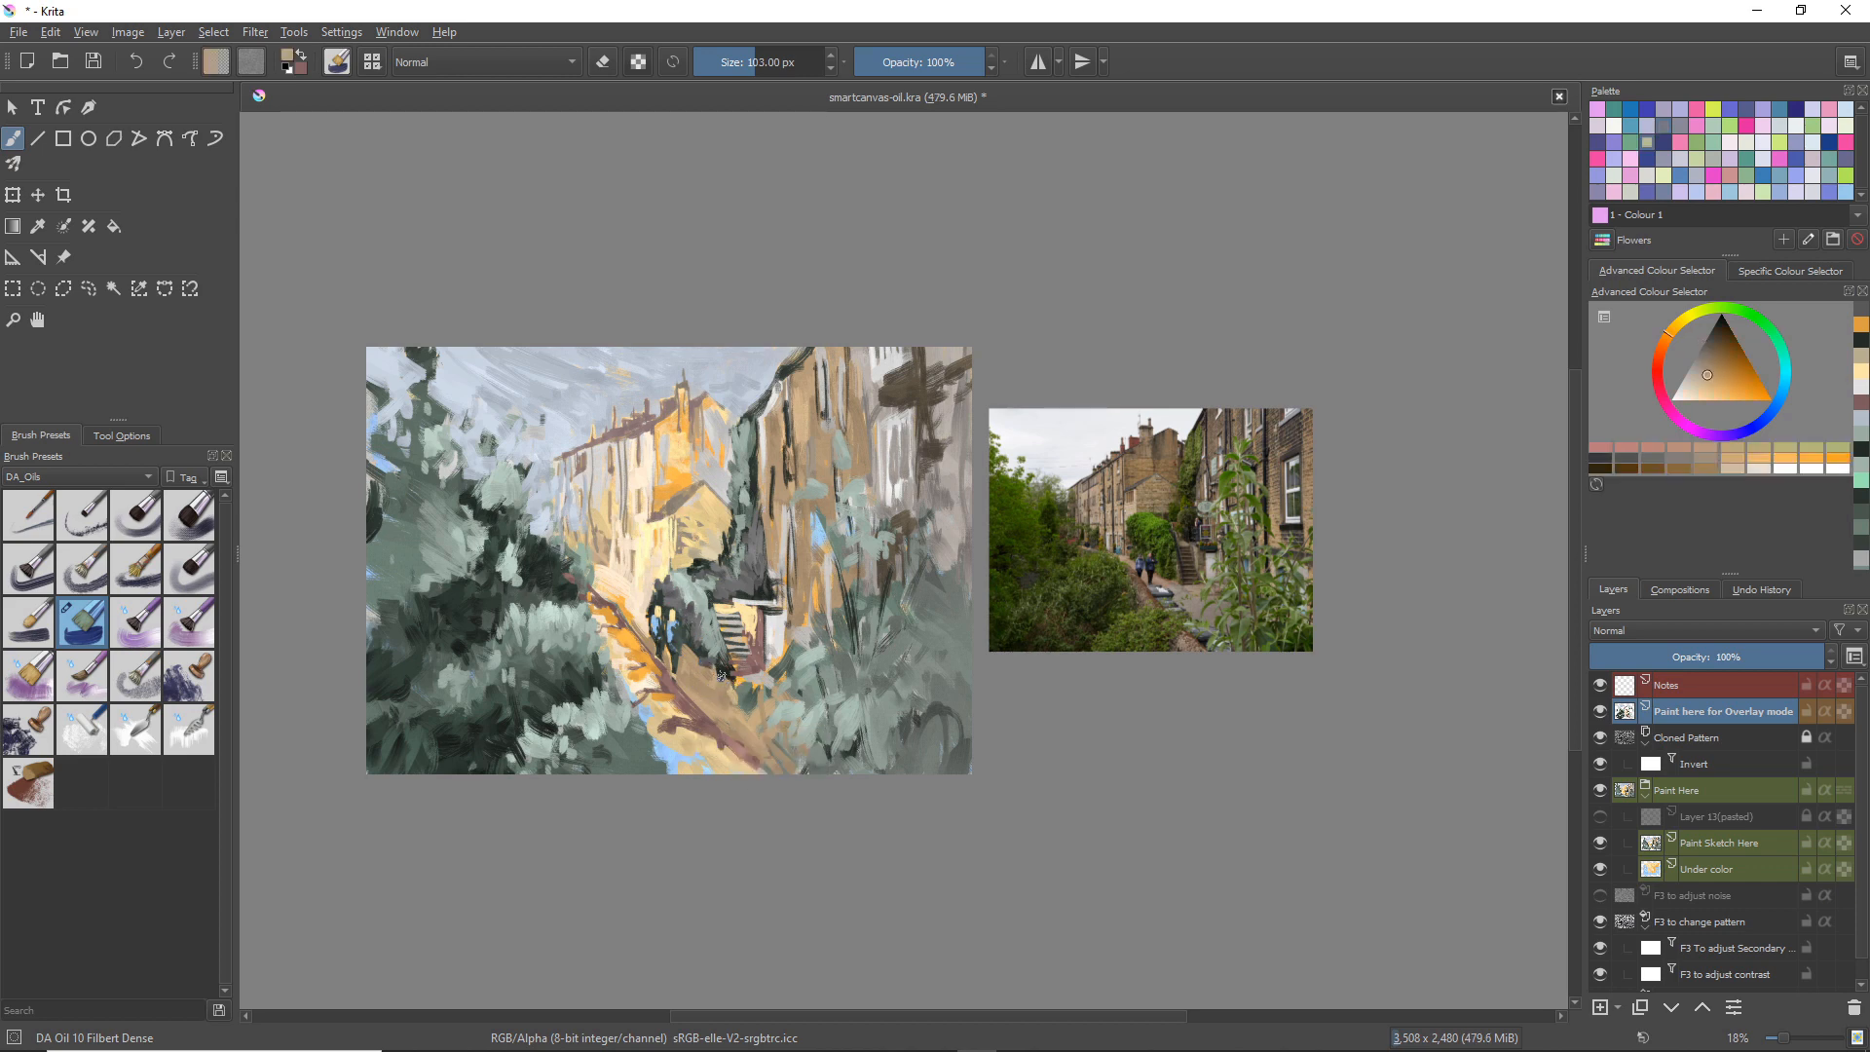
pyautogui.moveTo(722, 675); pyautogui.dragTo(726, 674)
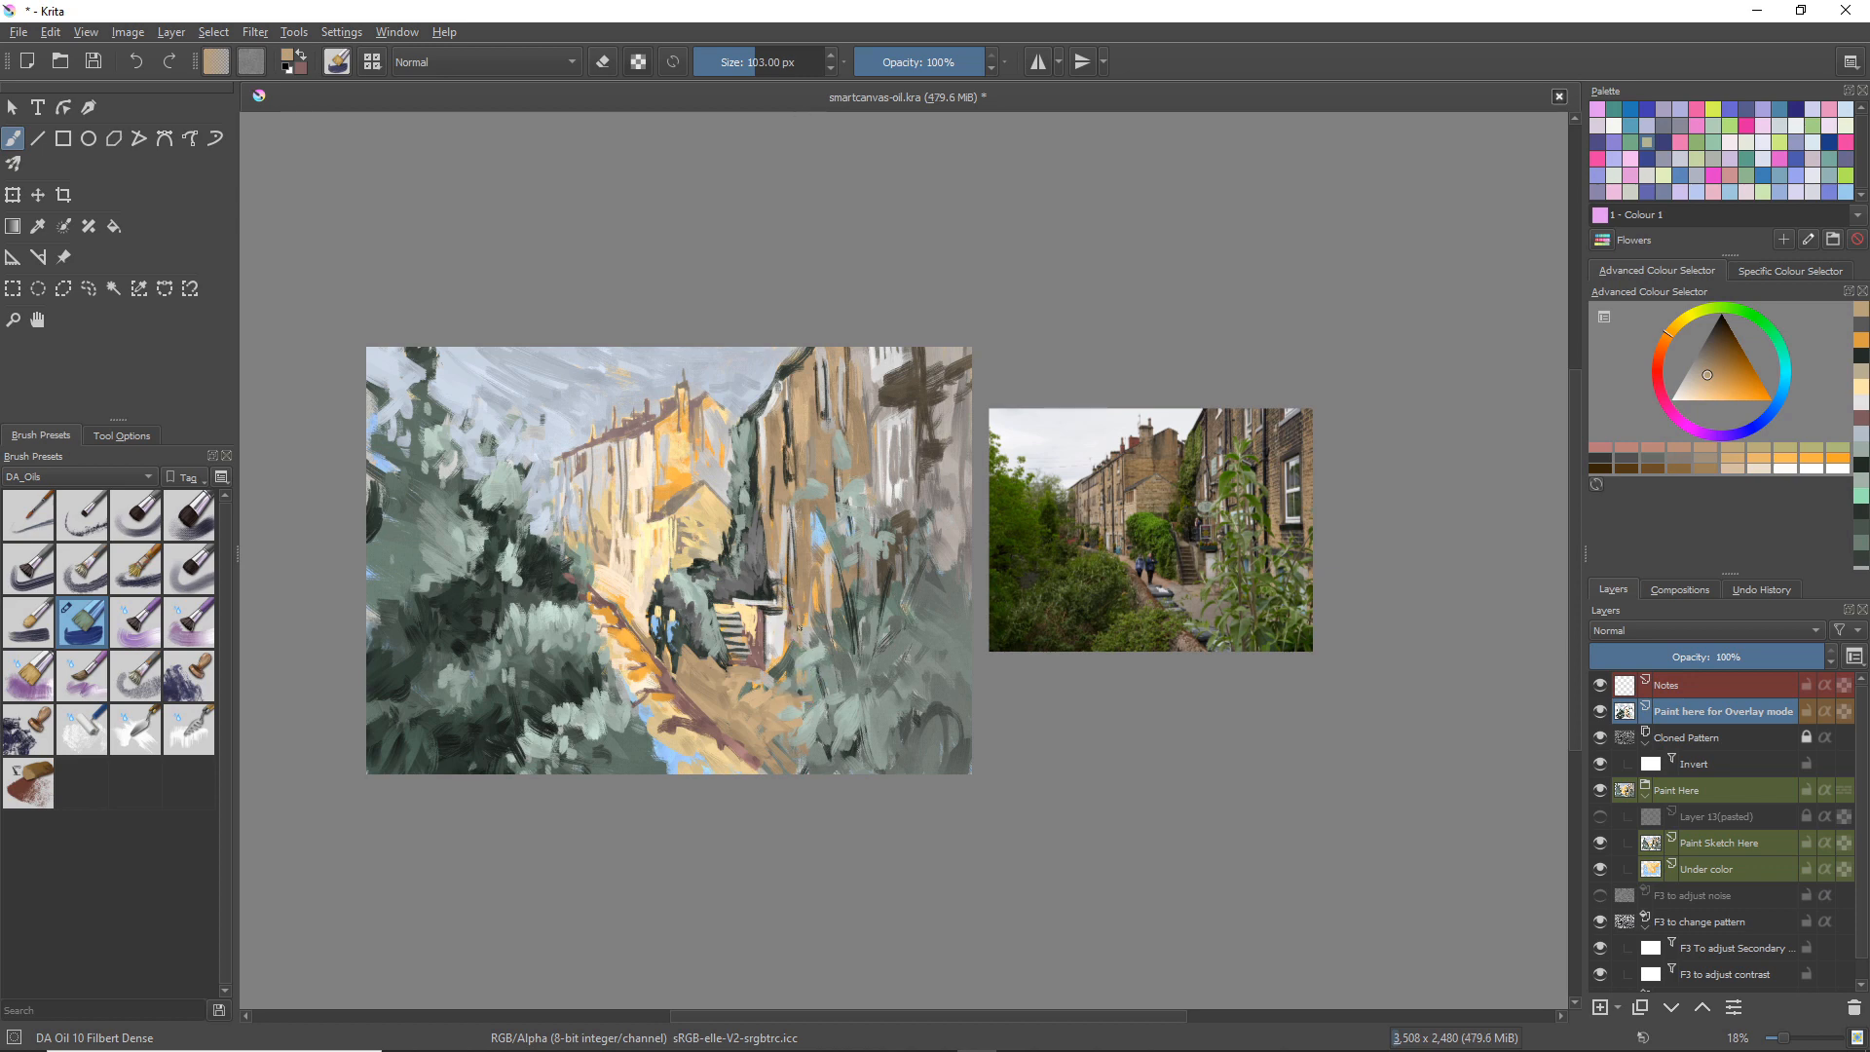
pyautogui.moveTo(806, 649); pyautogui.dragTo(808, 672)
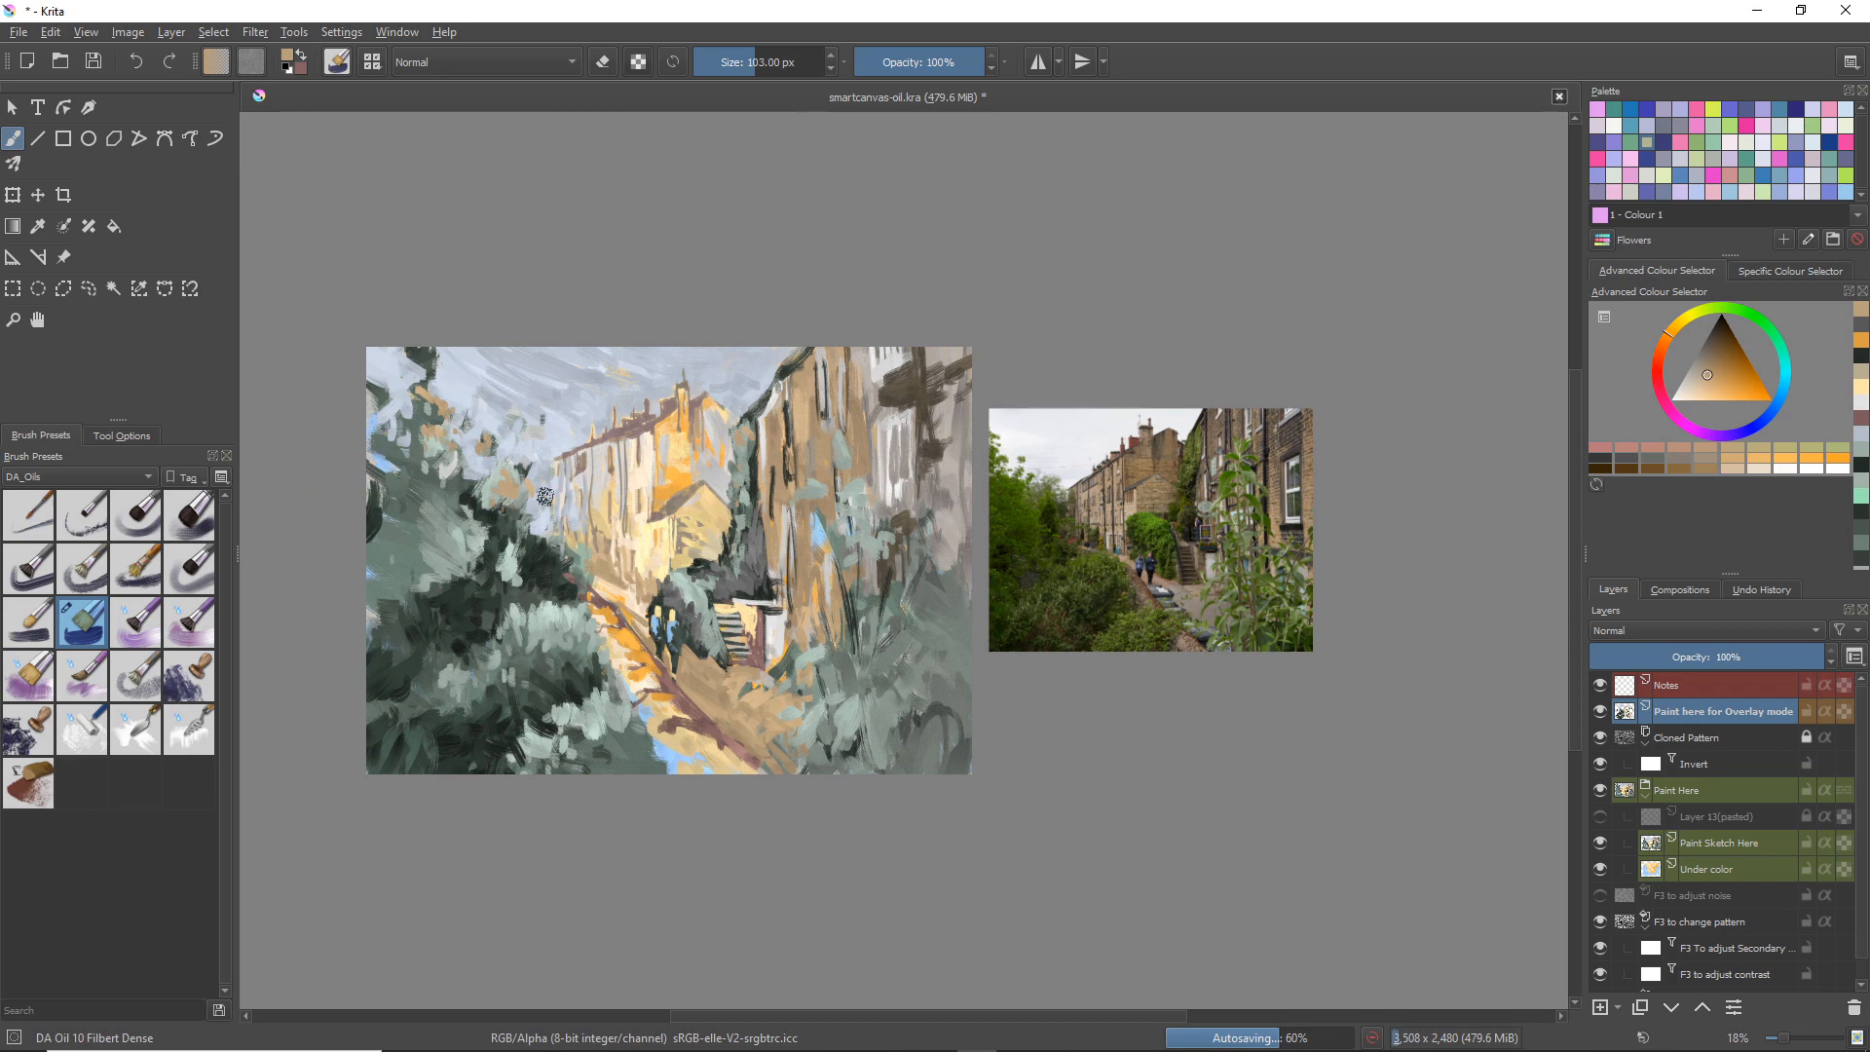
# Step: Scatter tan flecks over the foliage on both sides at 165 px, adding cream highlights to the left-hand bushes
pyautogui.moveTo(404, 568); pyautogui.dragTo(430, 556)
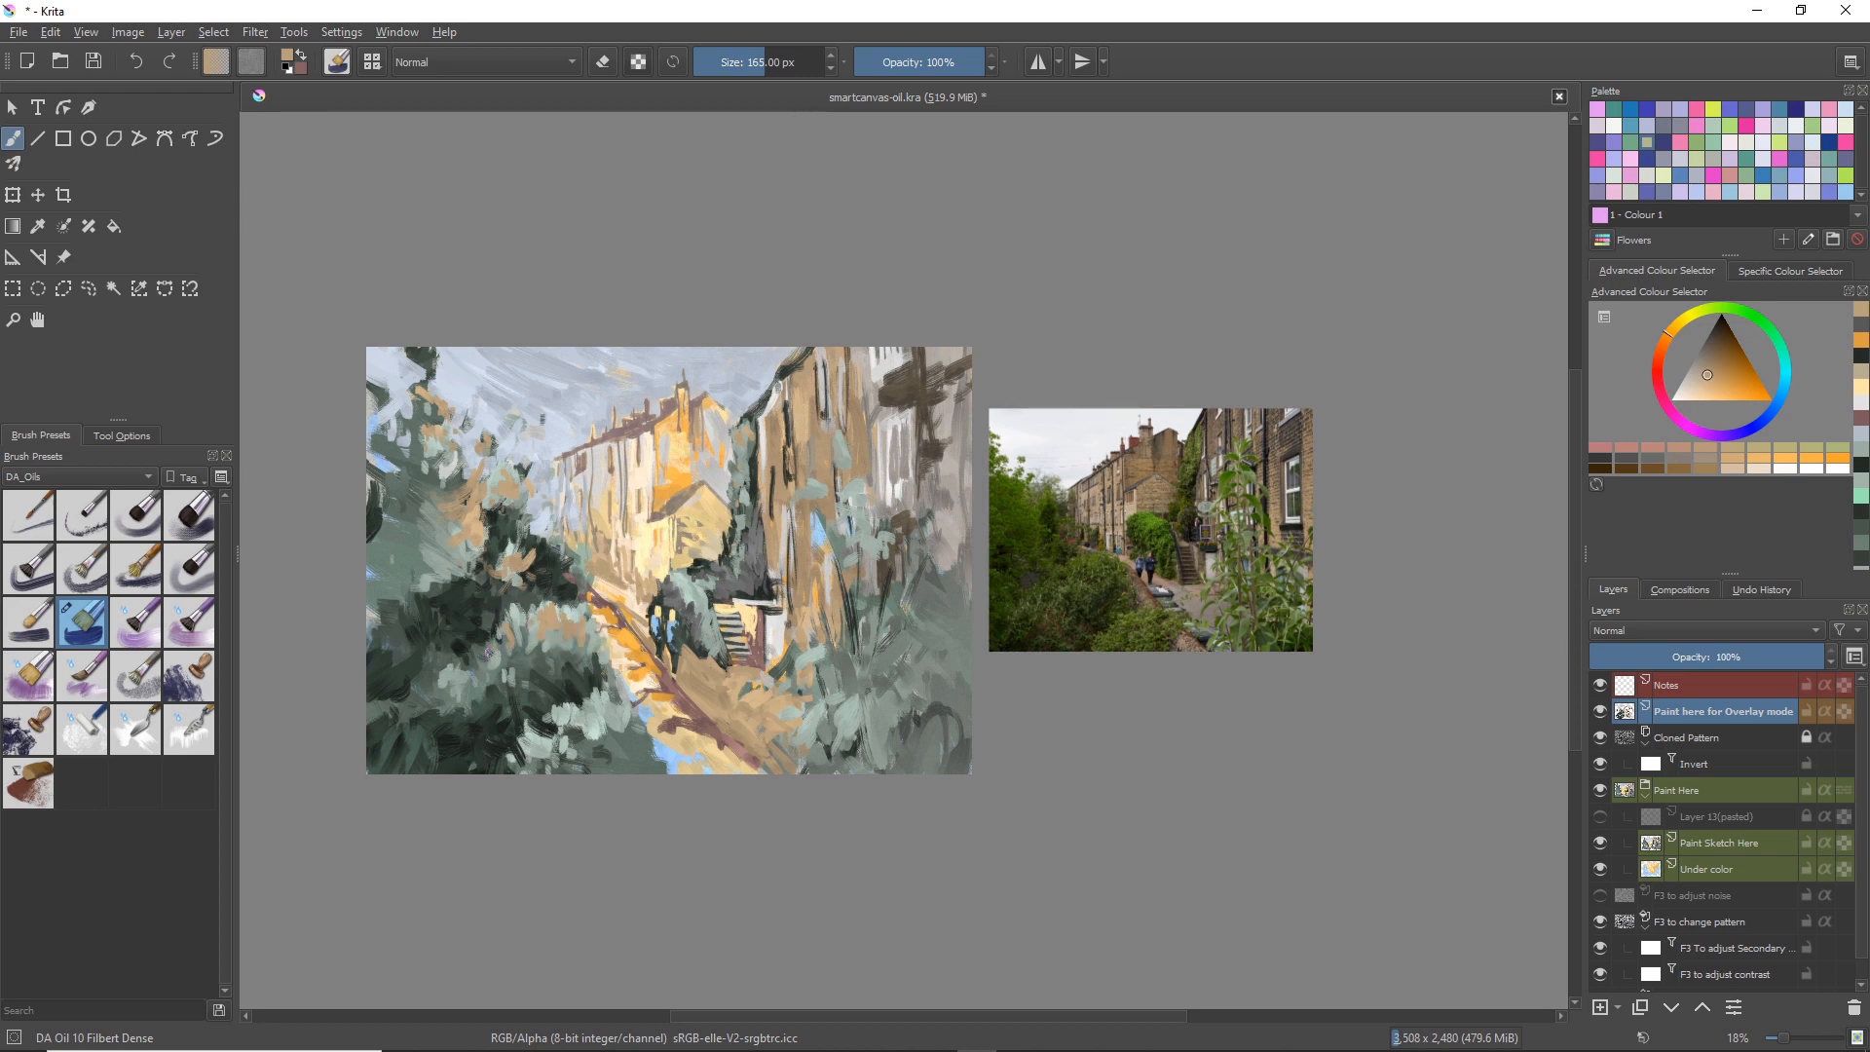
pyautogui.moveTo(475, 643); pyautogui.dragTo(492, 642)
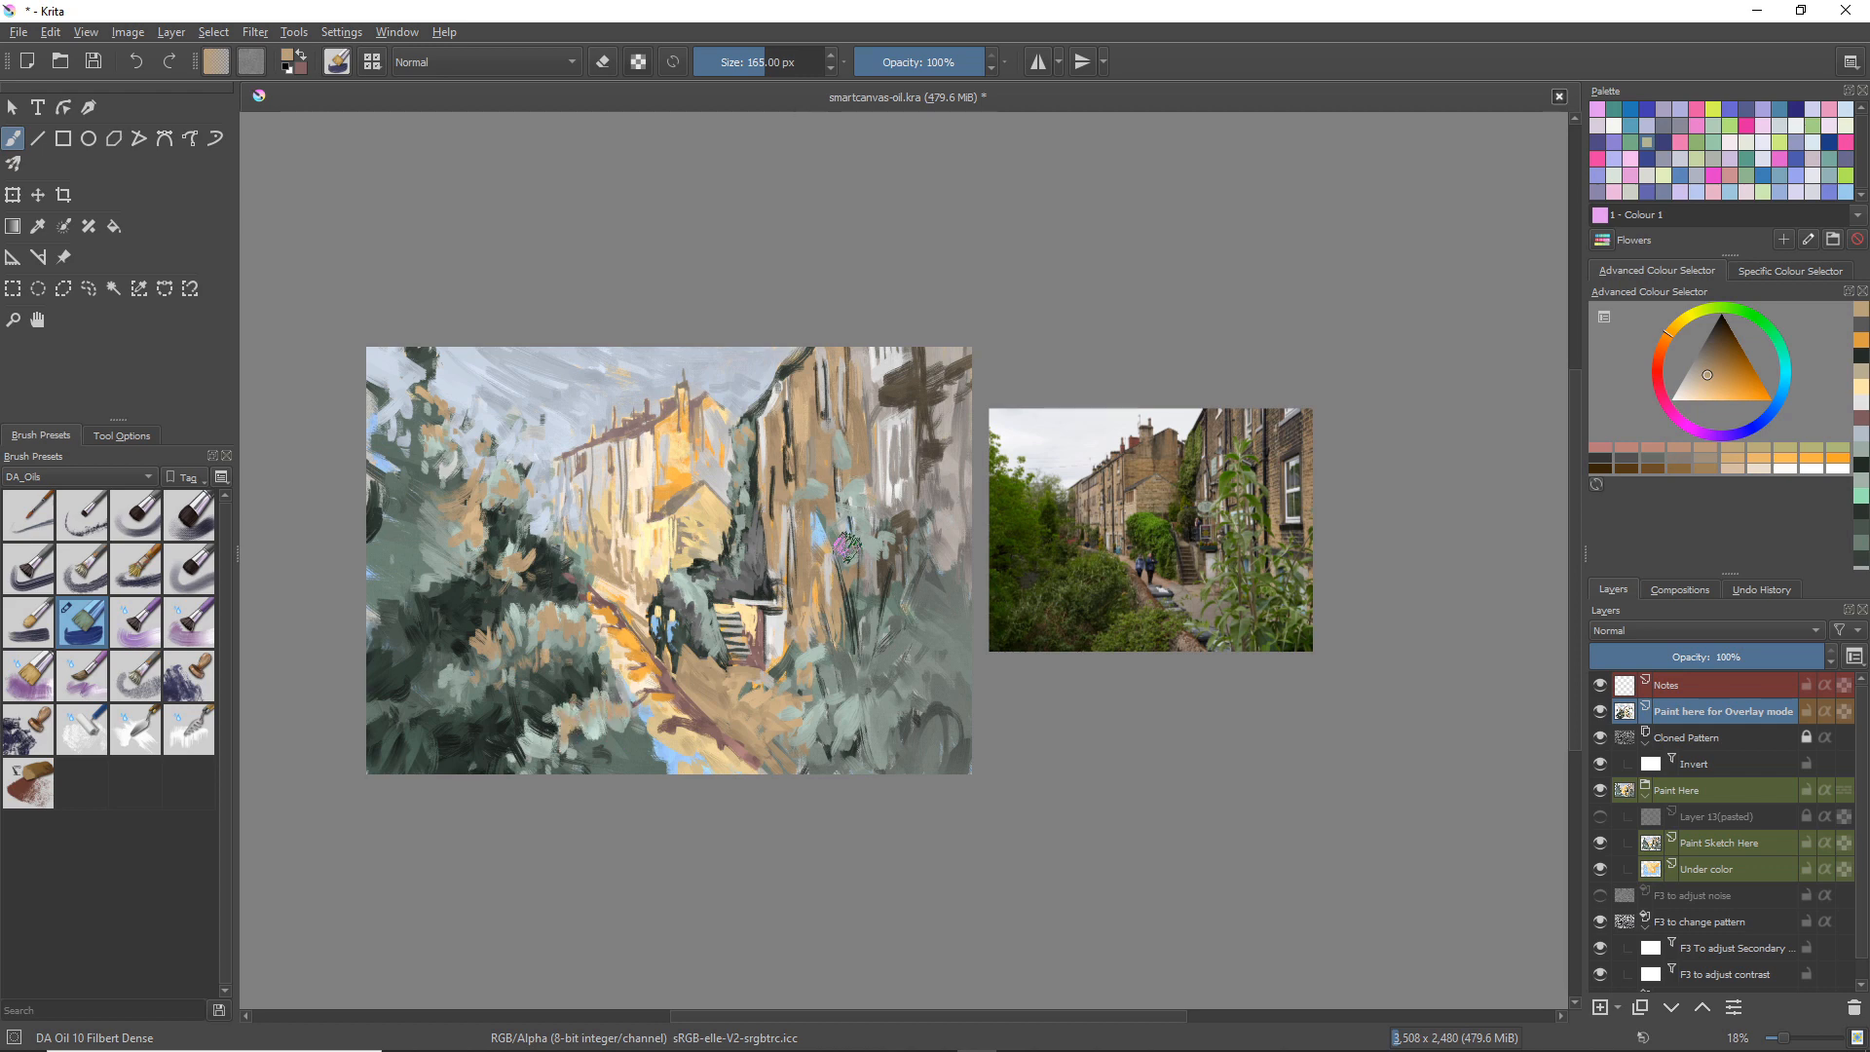
pyautogui.moveTo(886, 581); pyautogui.dragTo(845, 729)
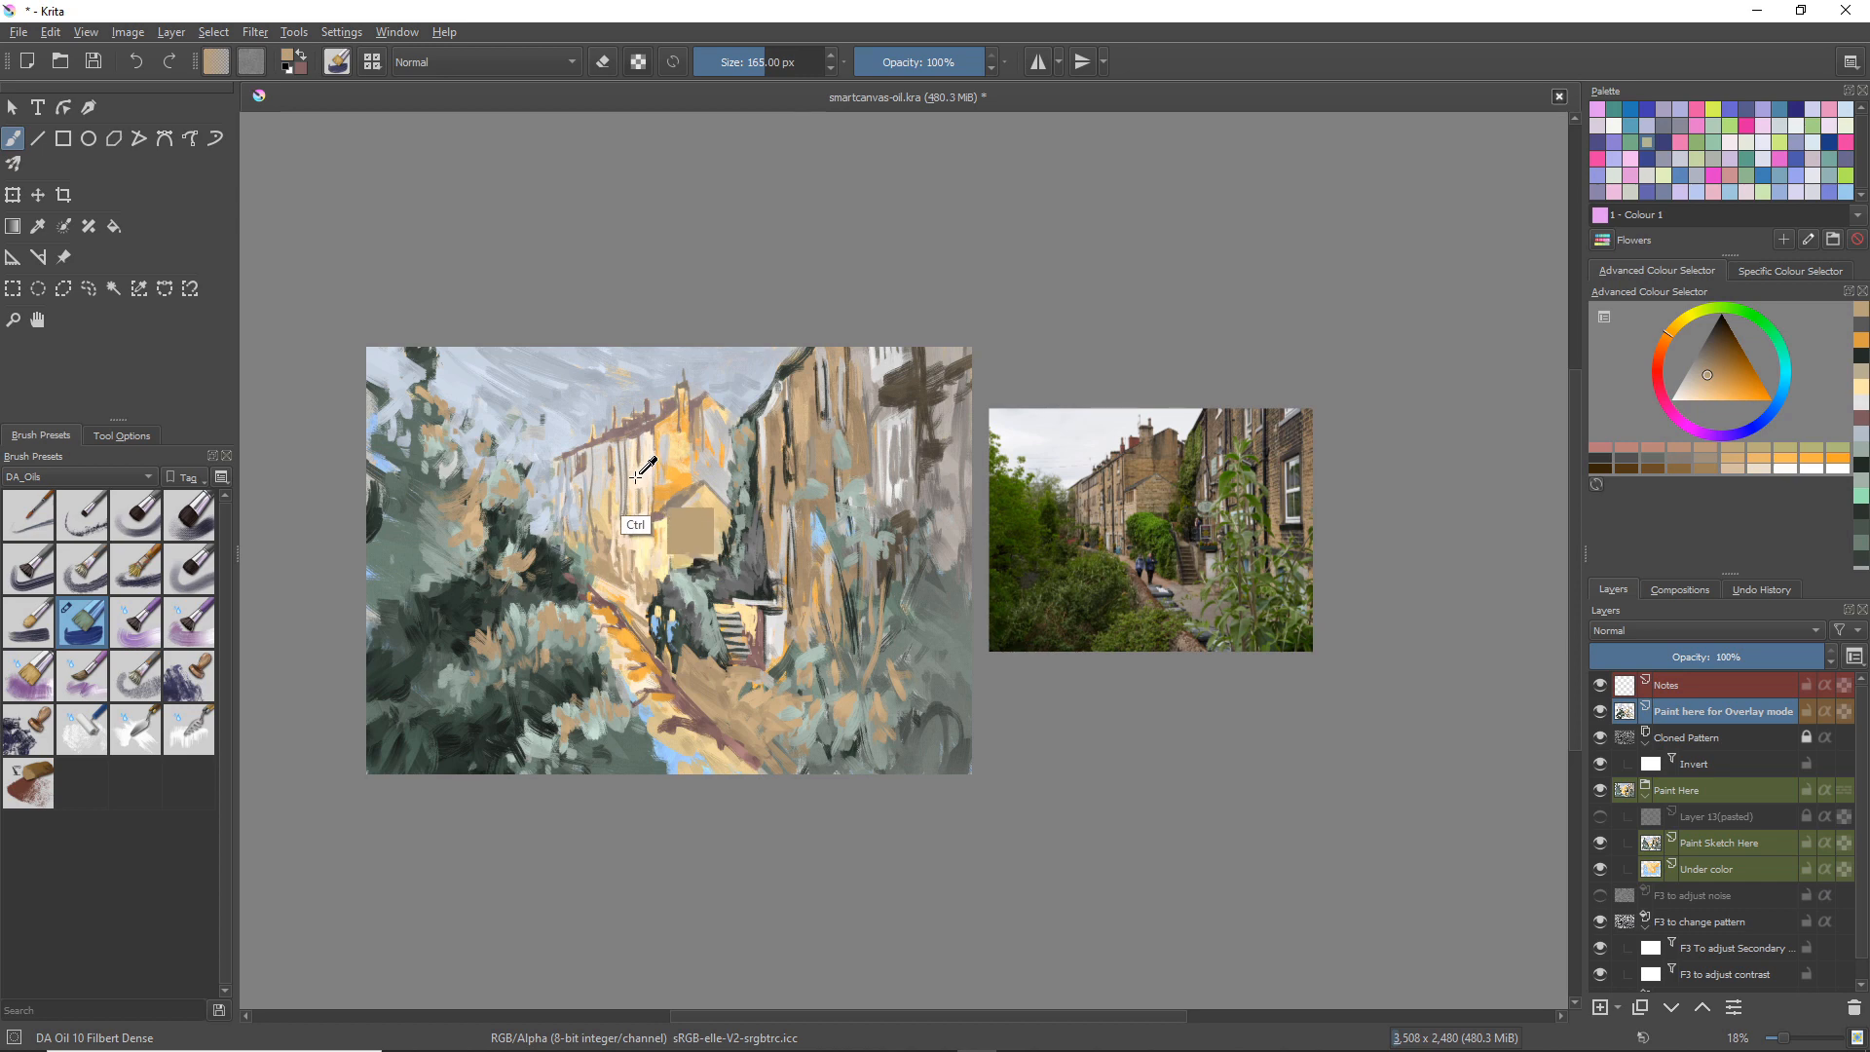
pyautogui.keyDown('ctrl'); pyautogui.click(692, 535); pyautogui.keyUp('ctrl')
pyautogui.moveTo(574, 624); pyautogui.dragTo(578, 619)
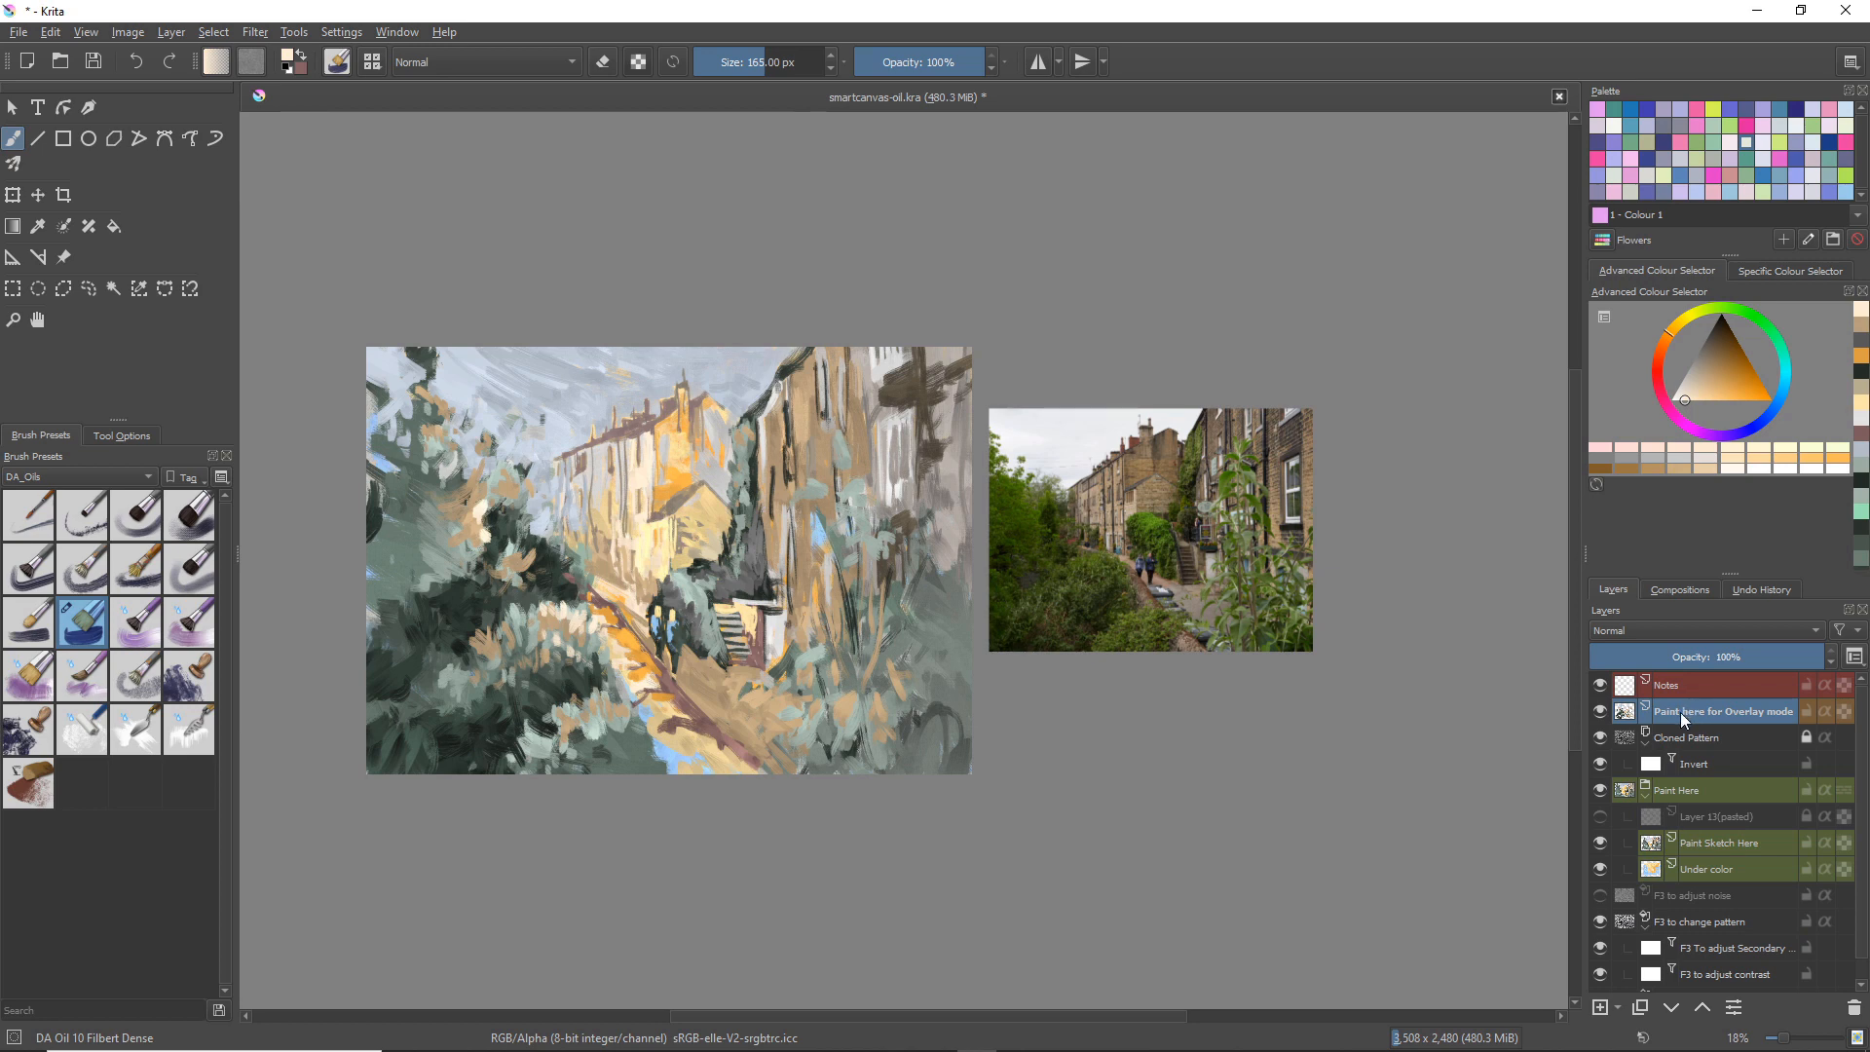
# Step: Add a Multiply layer above the overlay layer and choose a muted teal with the DA Oil 05 Flat brush
pyautogui.click(1601, 1007)
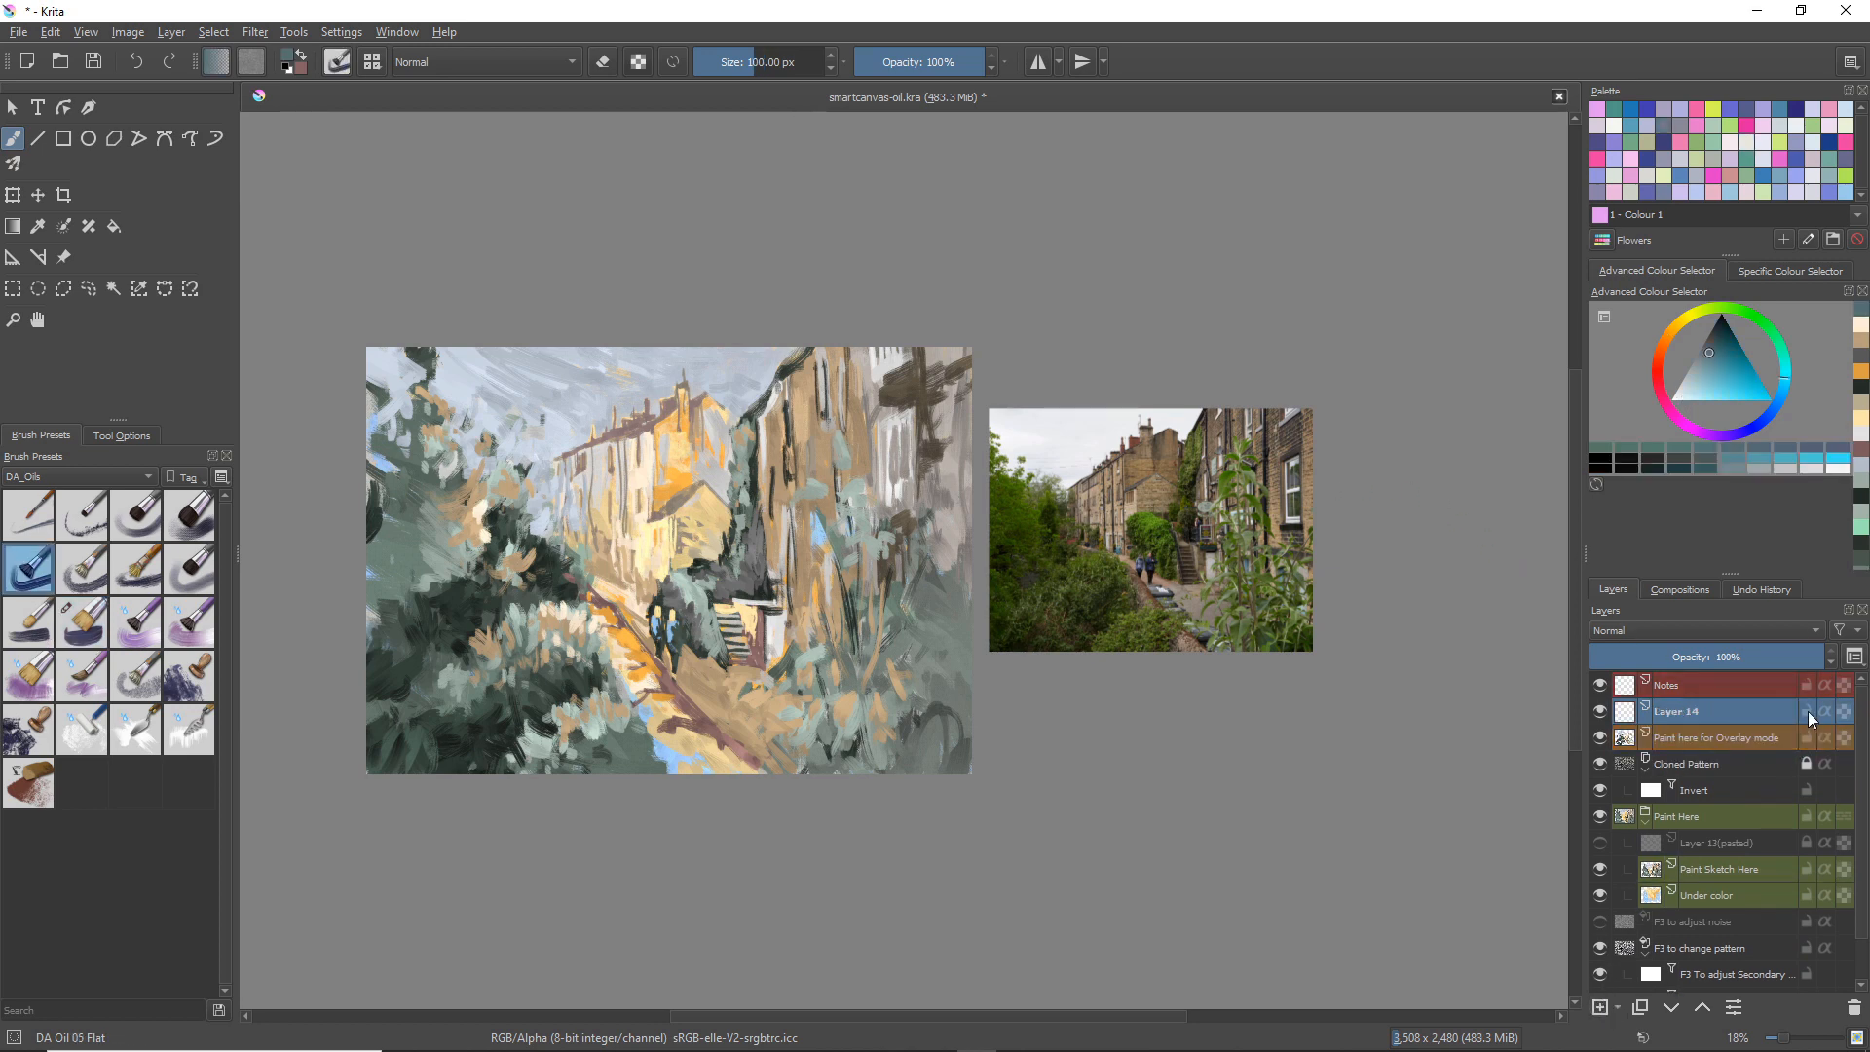
pyautogui.click(1662, 630)
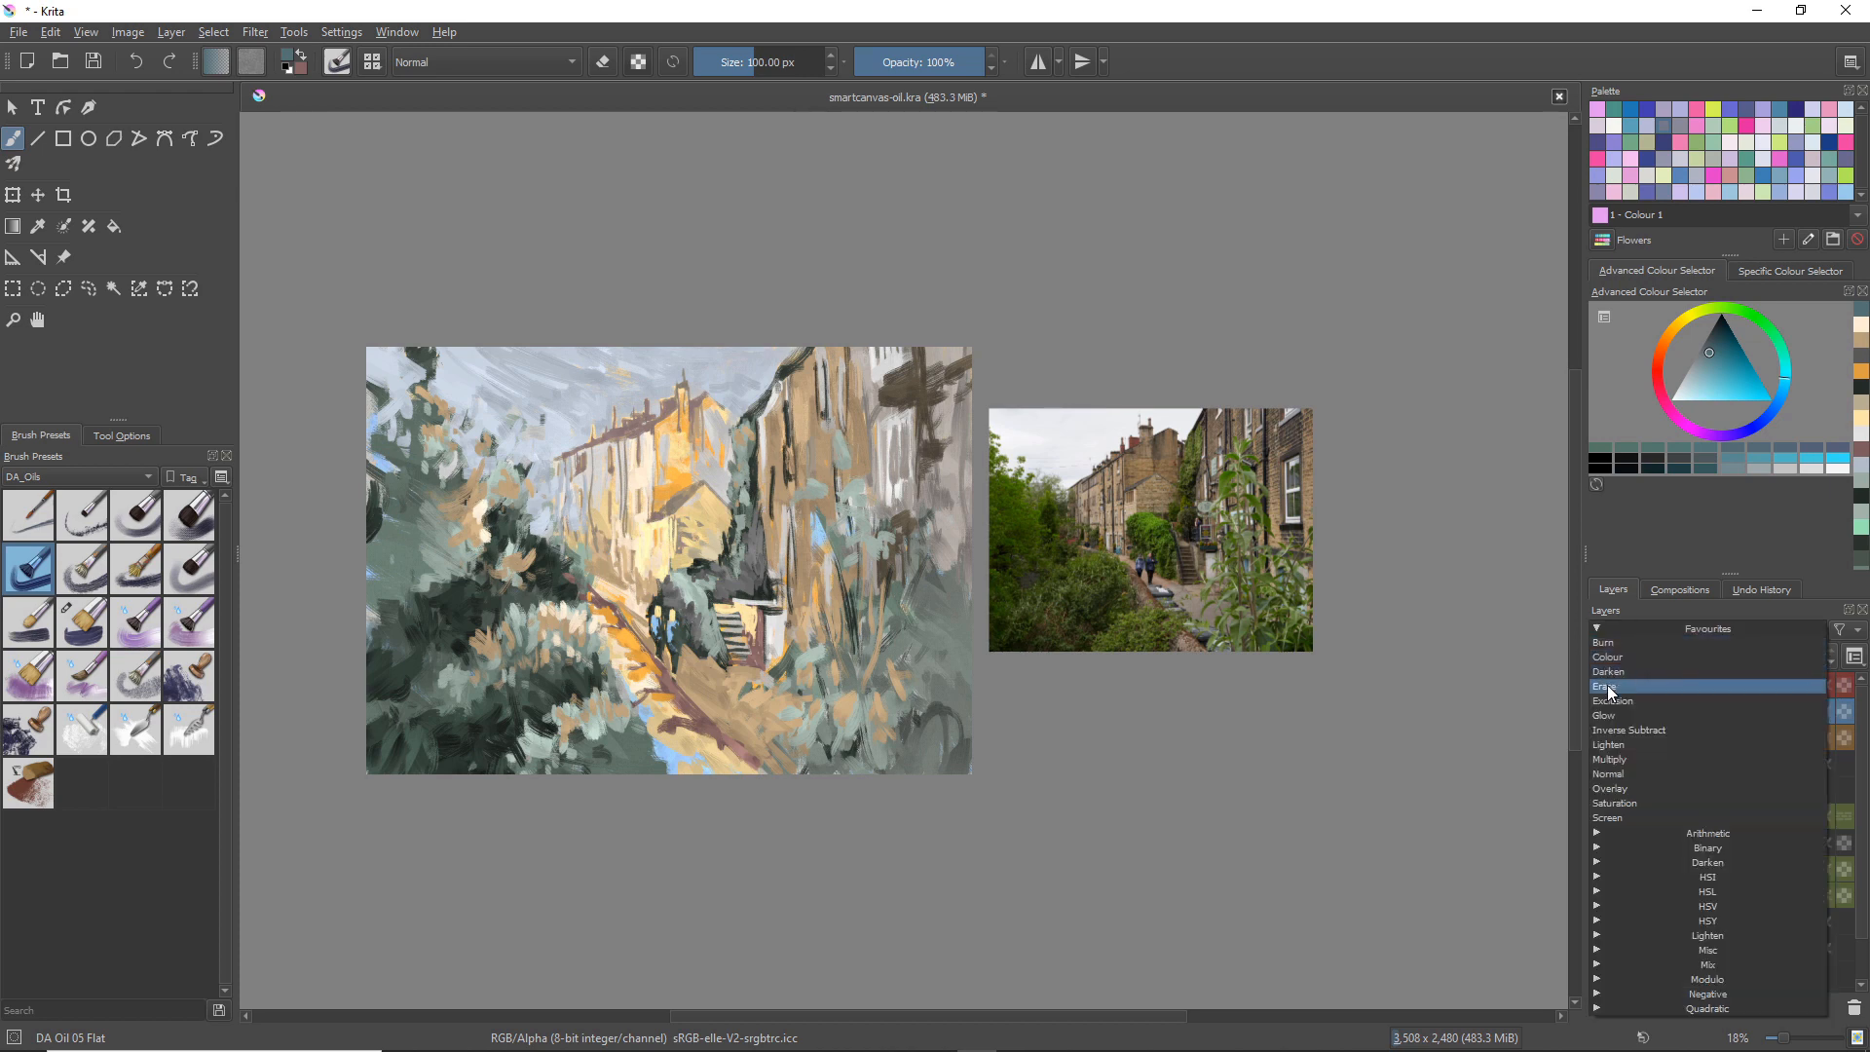
pyautogui.click(1605, 759)
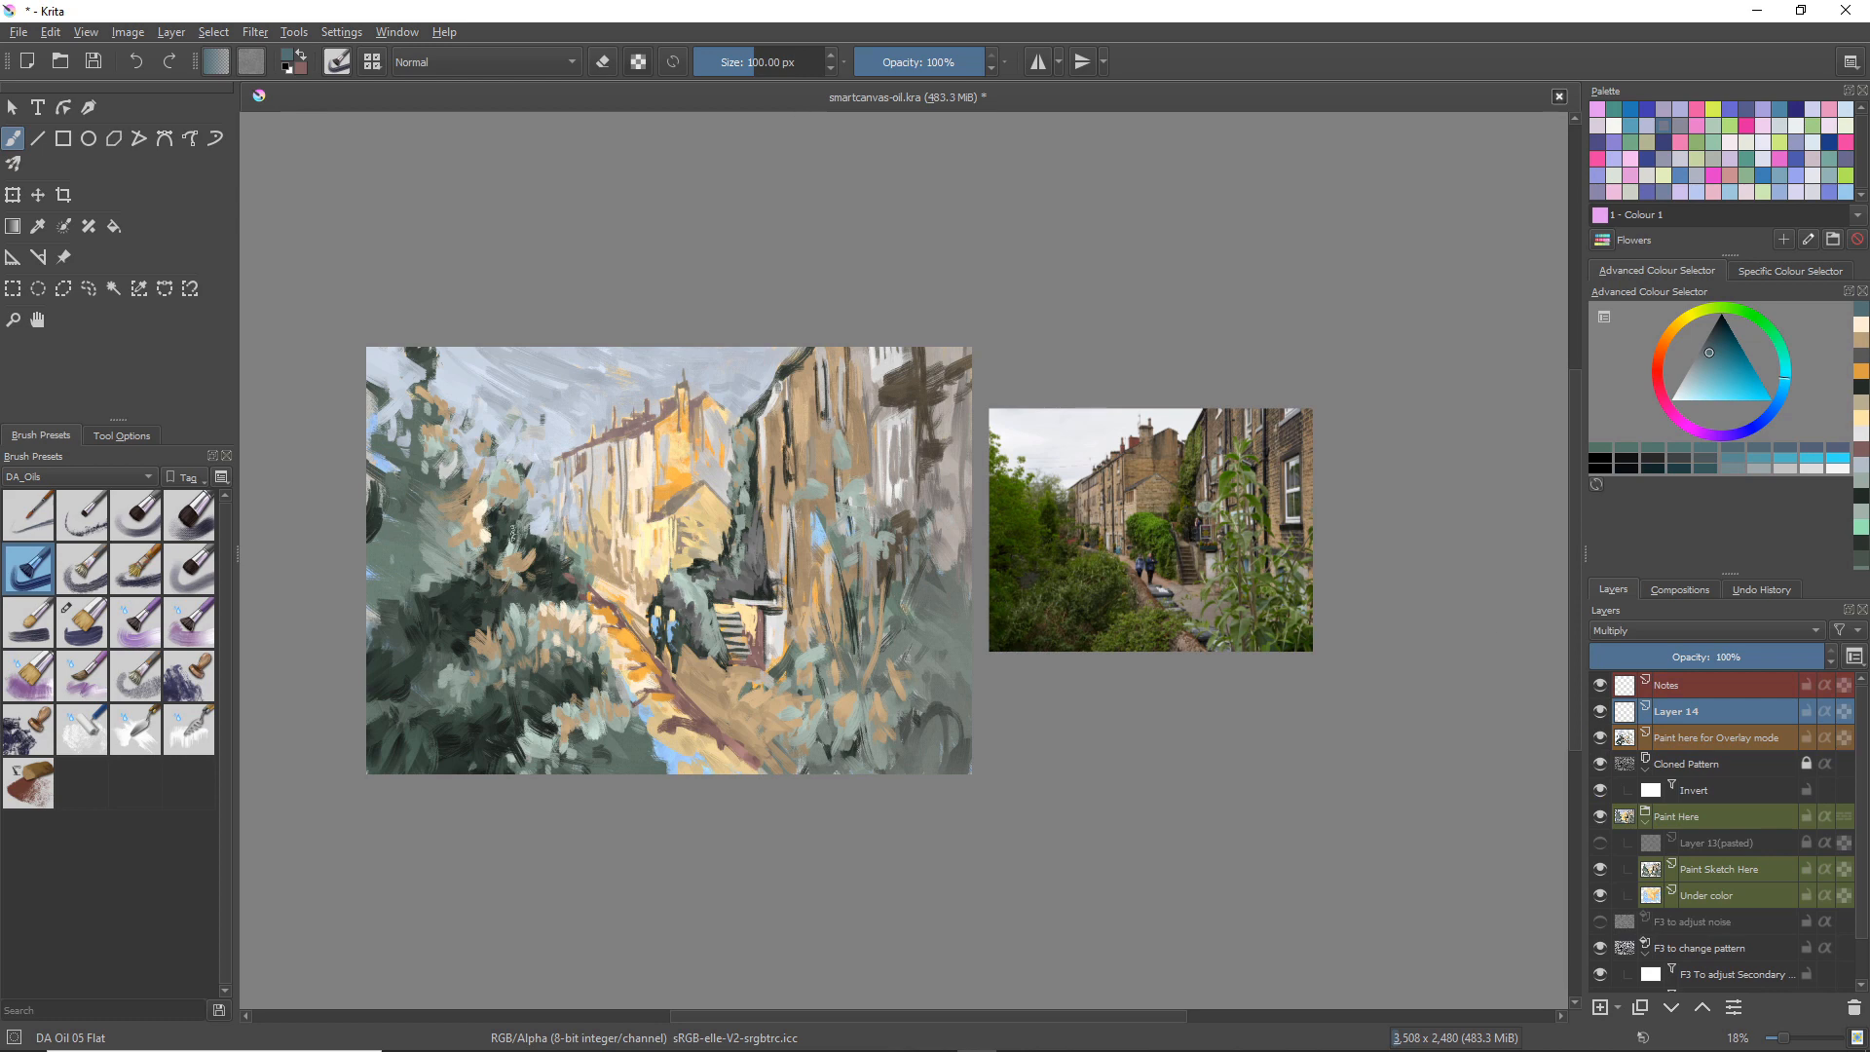
pyautogui.moveTo(474, 501); pyautogui.dragTo(436, 536)
pyautogui.scroll(4, 455, 501)
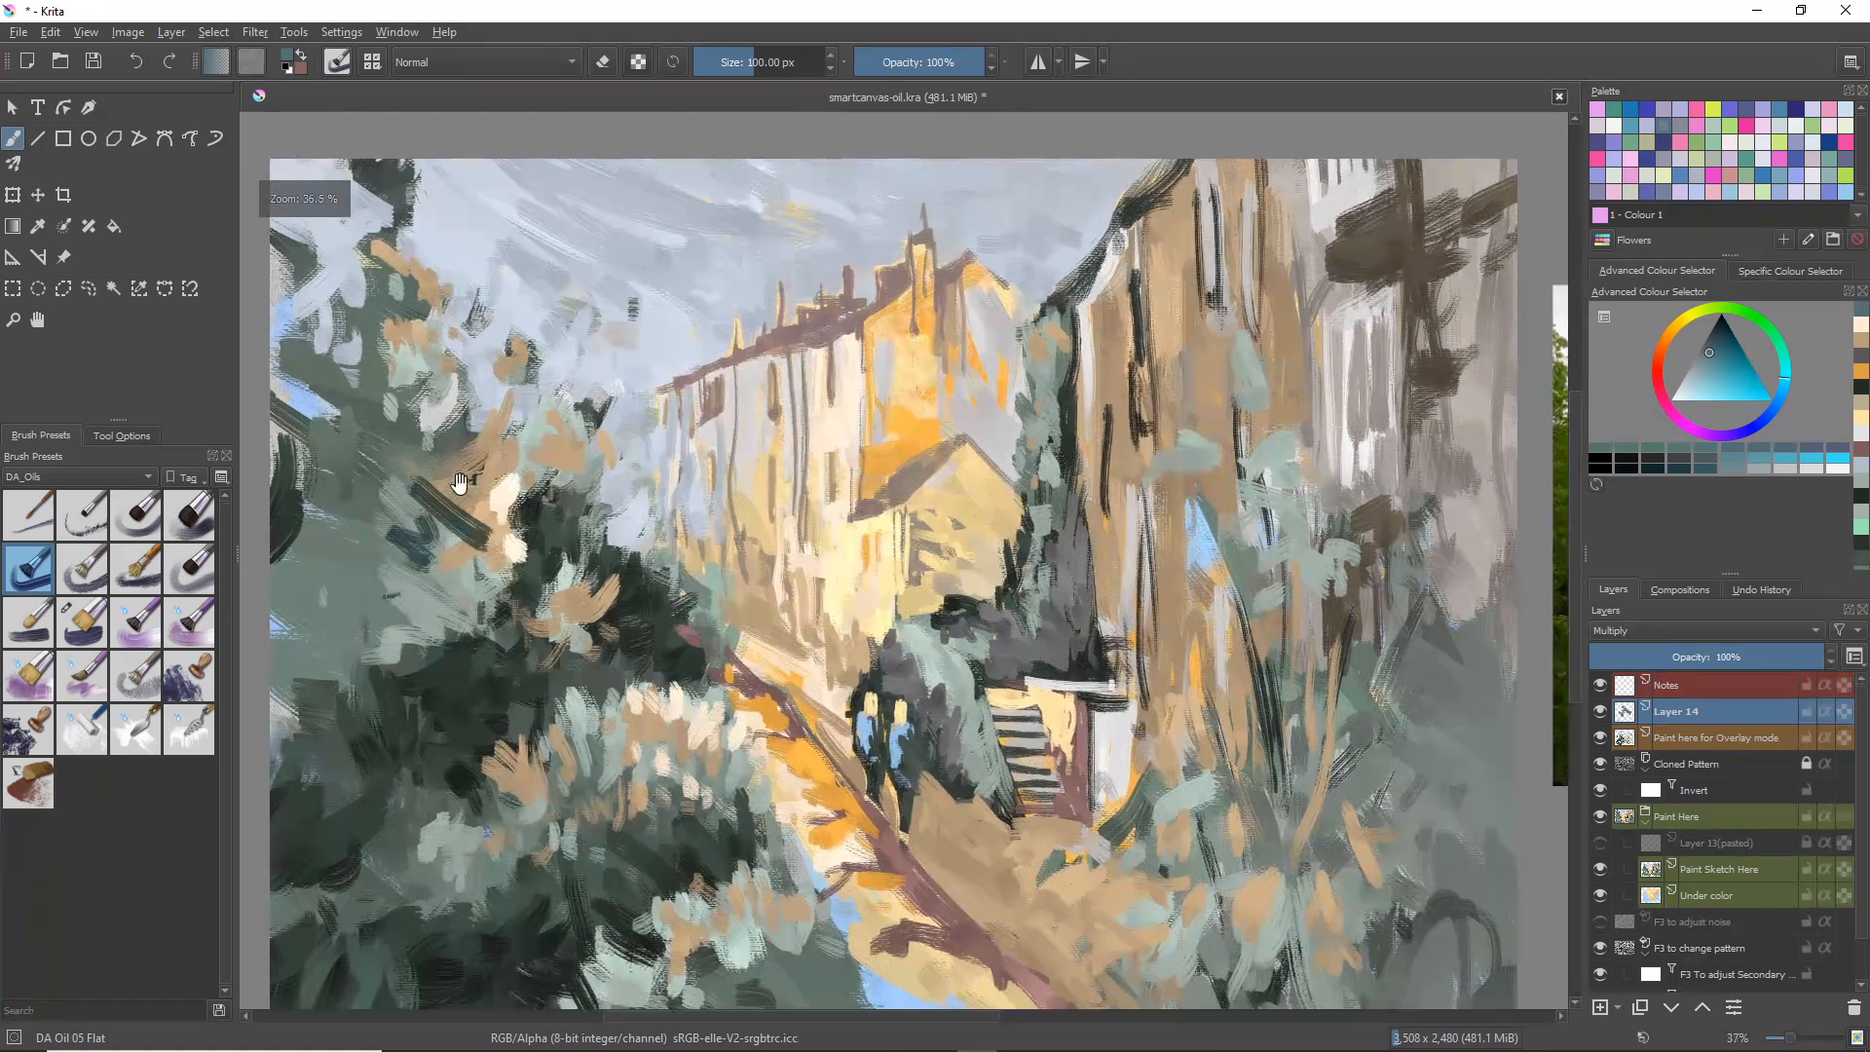
pyautogui.moveTo(458, 483); pyautogui.dragTo(593, 439)
pyautogui.moveTo(599, 475)
pyautogui.mouseDown()
pyautogui.moveTo(662, 510)
pyautogui.moveTo(641, 509)
pyautogui.moveTo(647, 560)
pyautogui.moveTo(501, 638)
pyautogui.mouseUp()
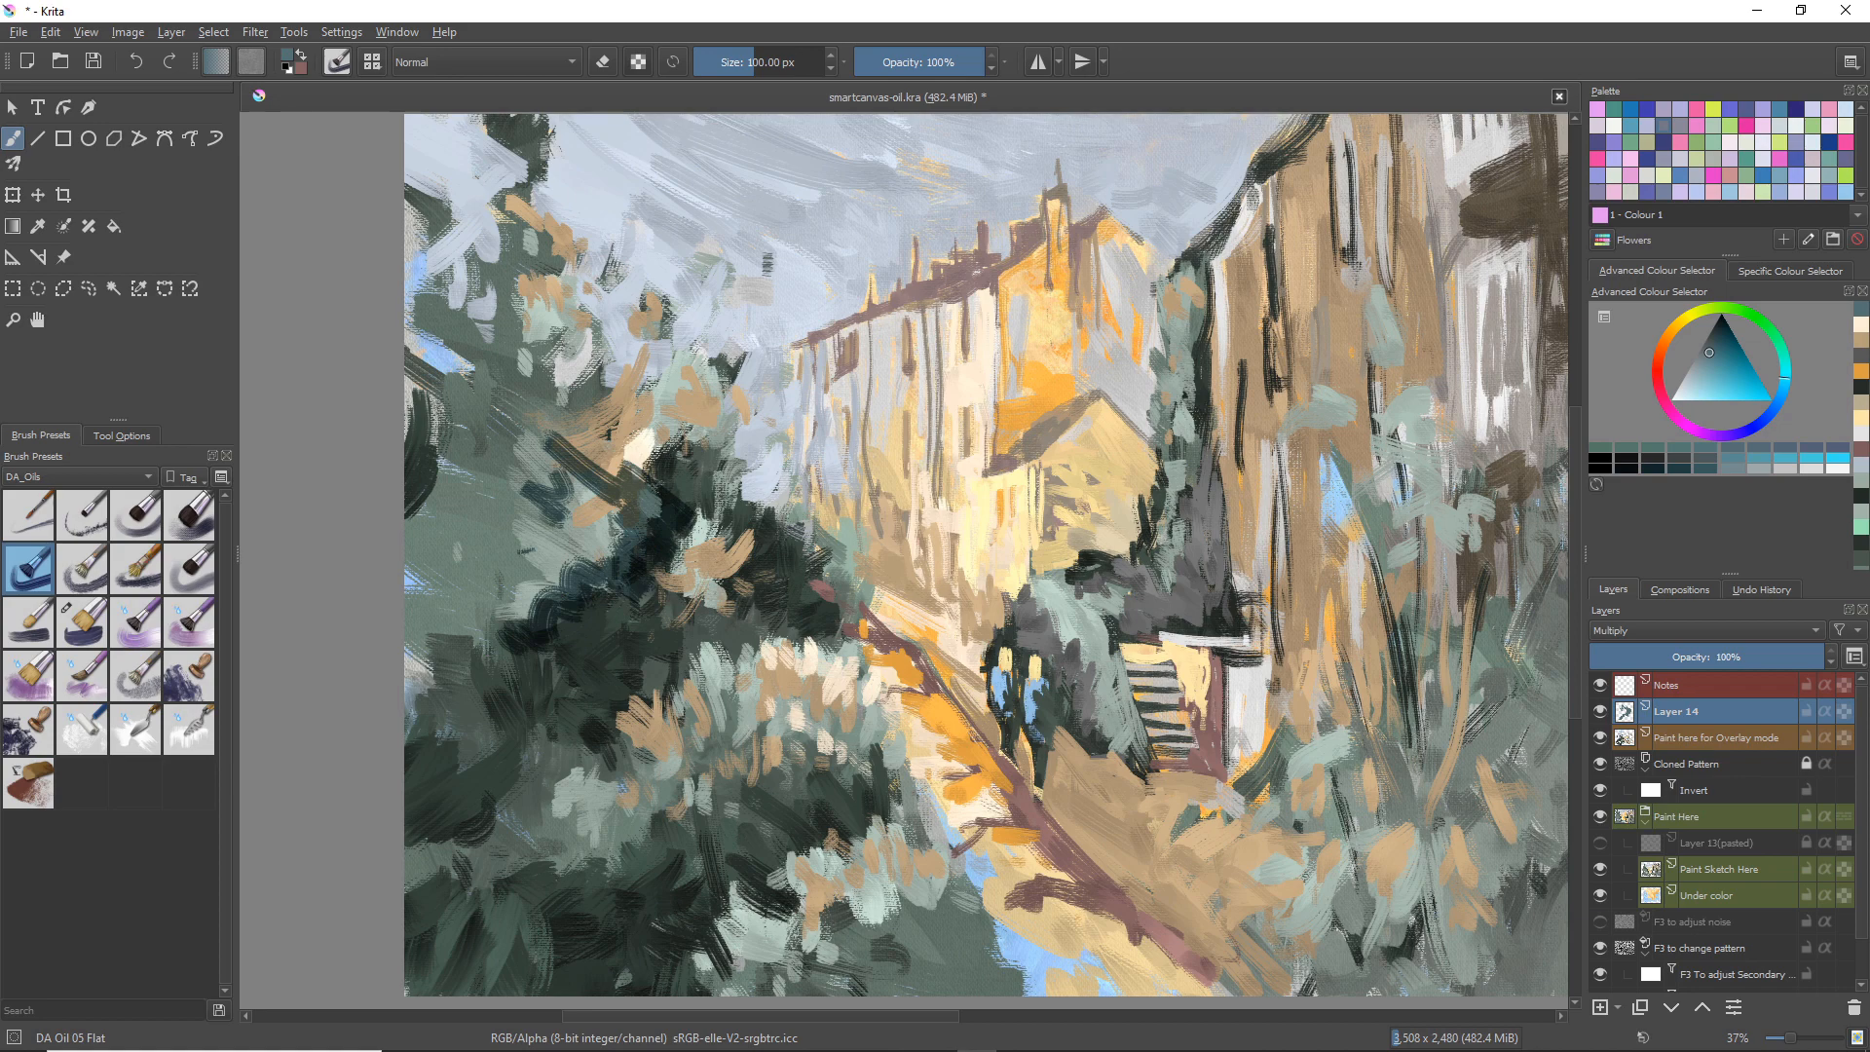
# Step: Enlarge the brush to 300 px, undo the first teal strokes, and repaint broad shadows through the left-hand tree and bushes
pyautogui.press(']')
pyautogui.press(']')
pyautogui.press(']')
pyautogui.press(']')
pyautogui.press(']')
pyautogui.moveTo(704, 519); pyautogui.dragTo(392, 607)
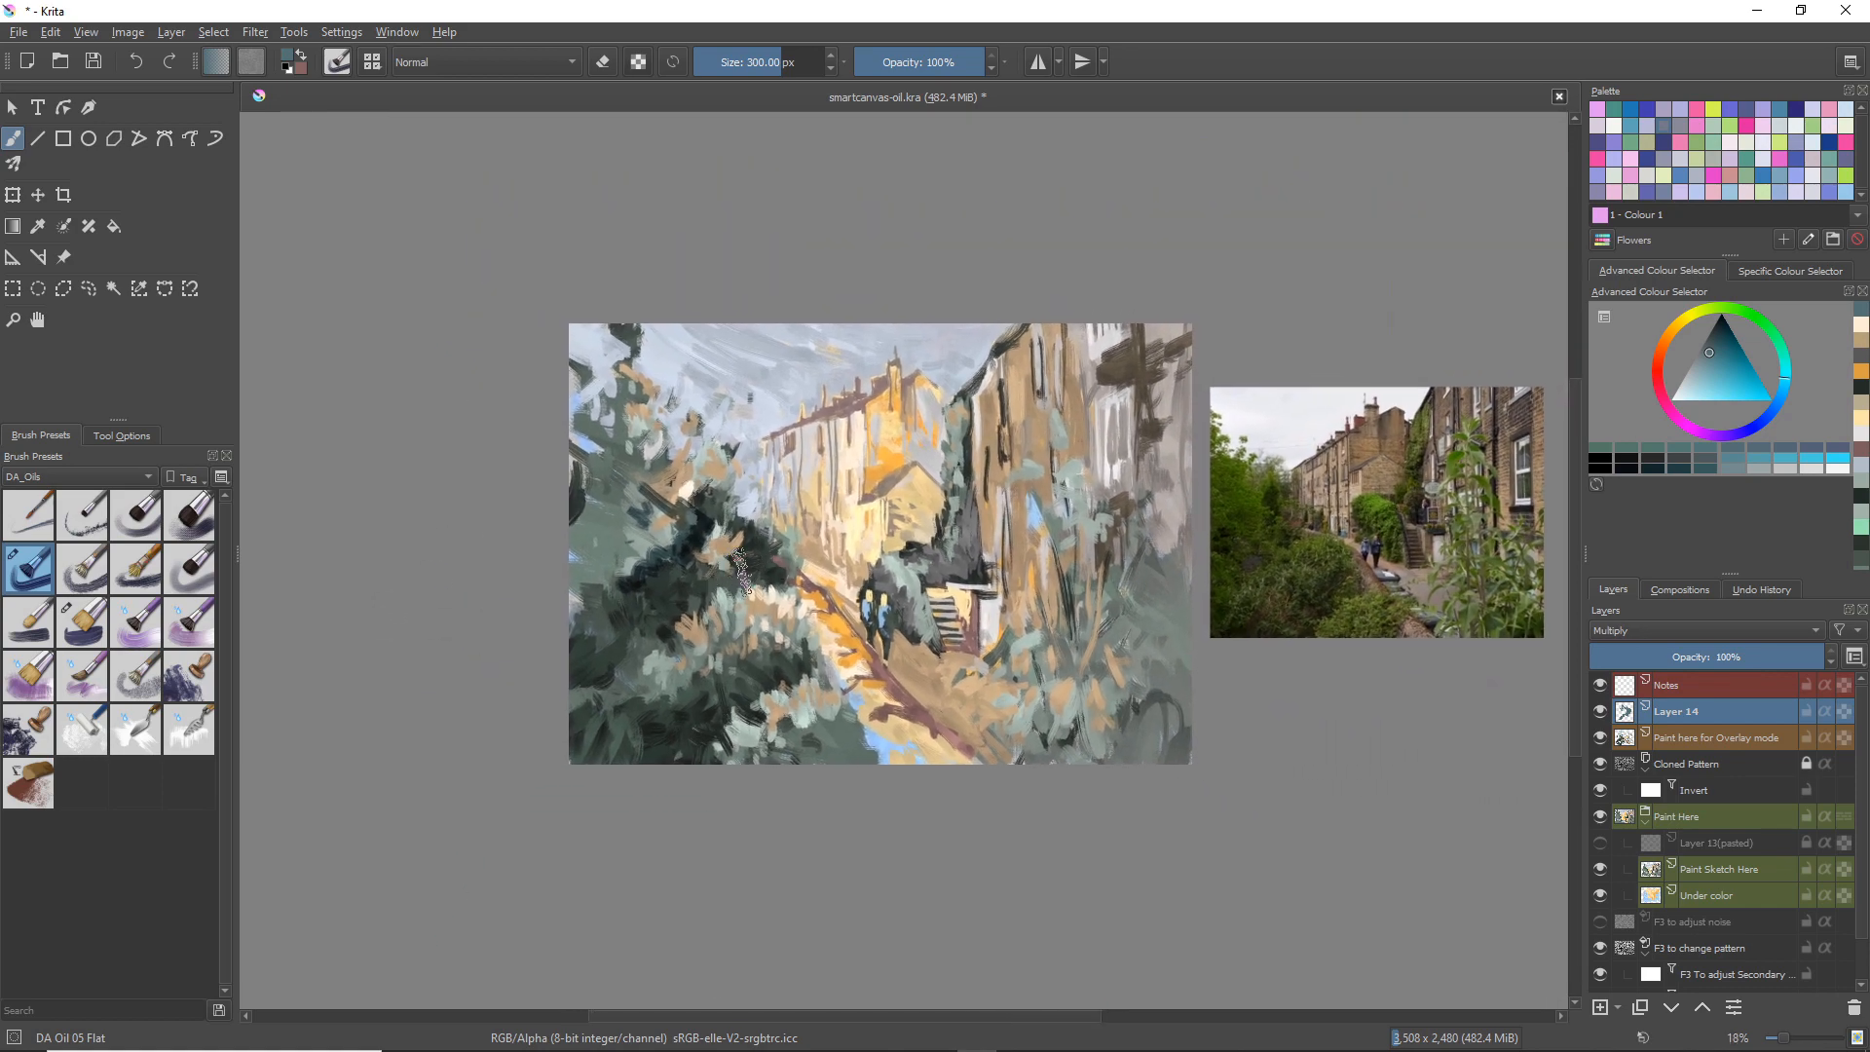
pyautogui.moveTo(743, 569)
pyautogui.mouseDown()
pyautogui.moveTo(730, 618)
pyautogui.moveTo(698, 617)
pyautogui.moveTo(668, 593)
pyautogui.moveTo(660, 536)
pyautogui.mouseUp()
pyautogui.hotkey('ctrl', 'z')
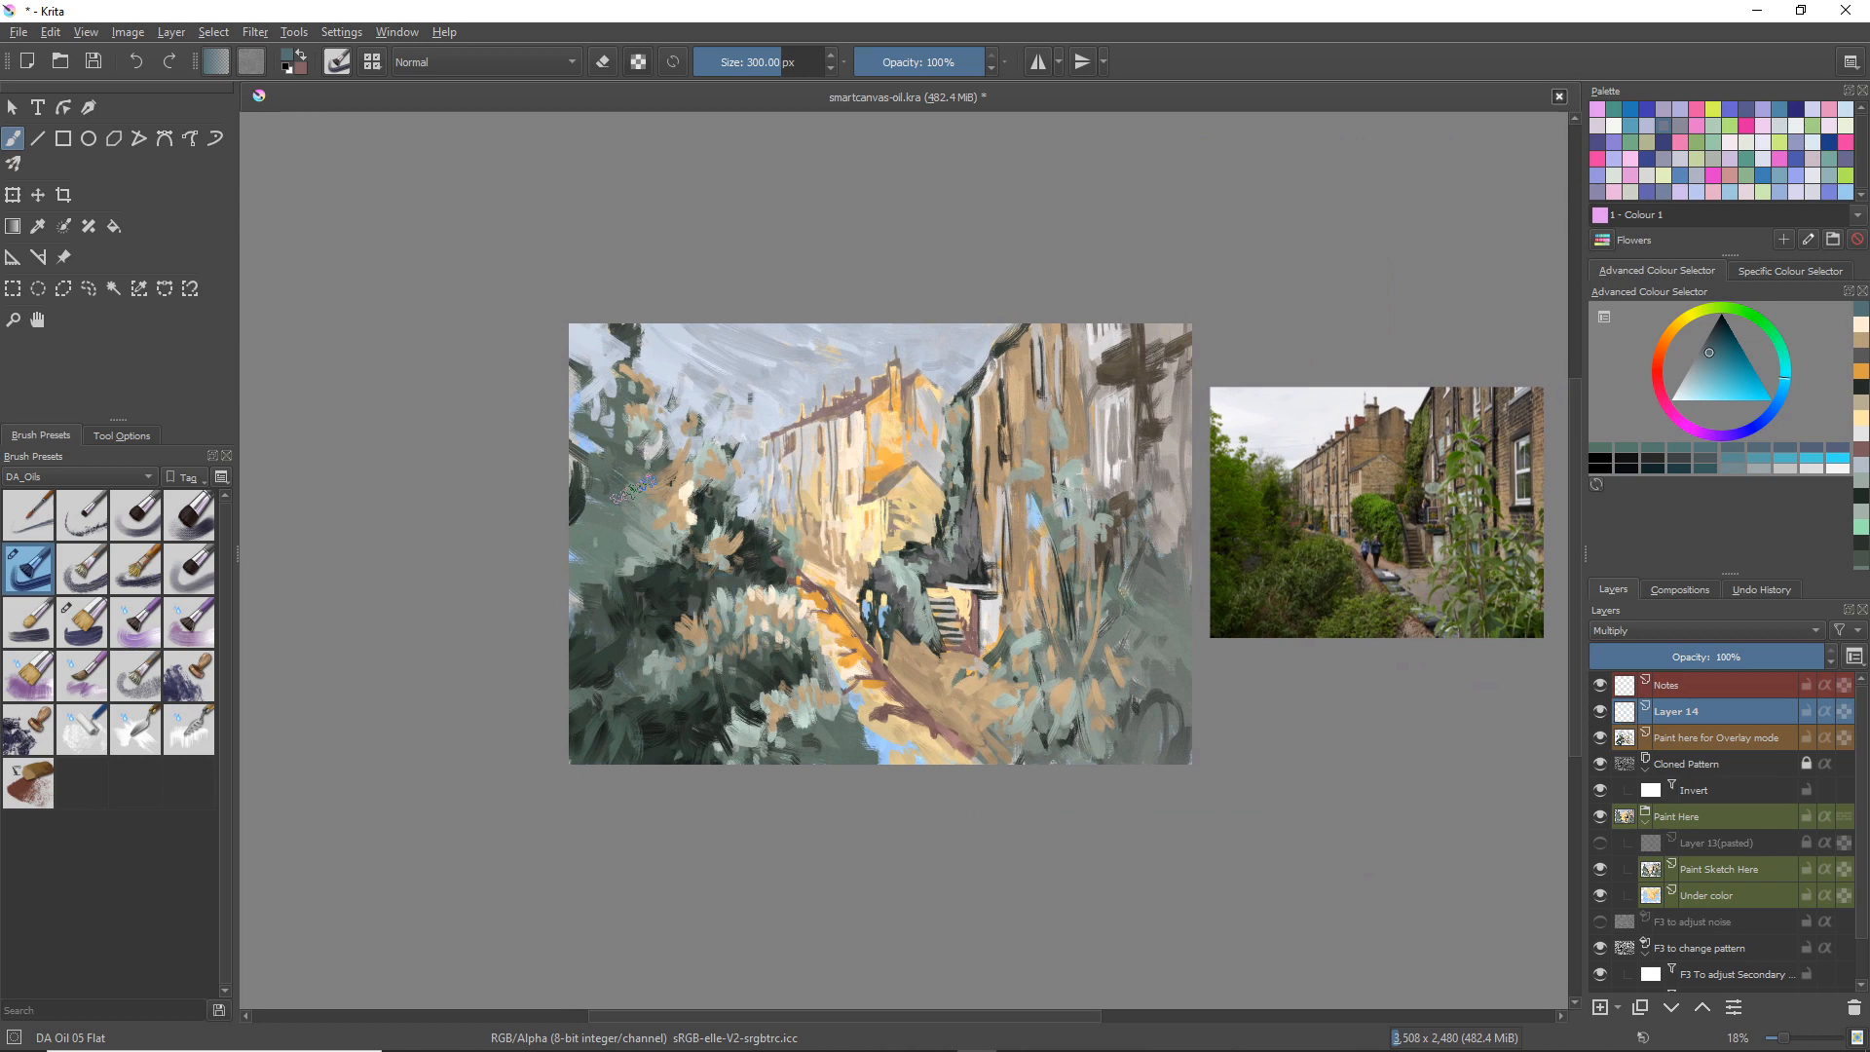
pyautogui.moveTo(703, 475)
pyautogui.mouseDown()
pyautogui.moveTo(723, 557)
pyautogui.moveTo(725, 535)
pyautogui.mouseUp()
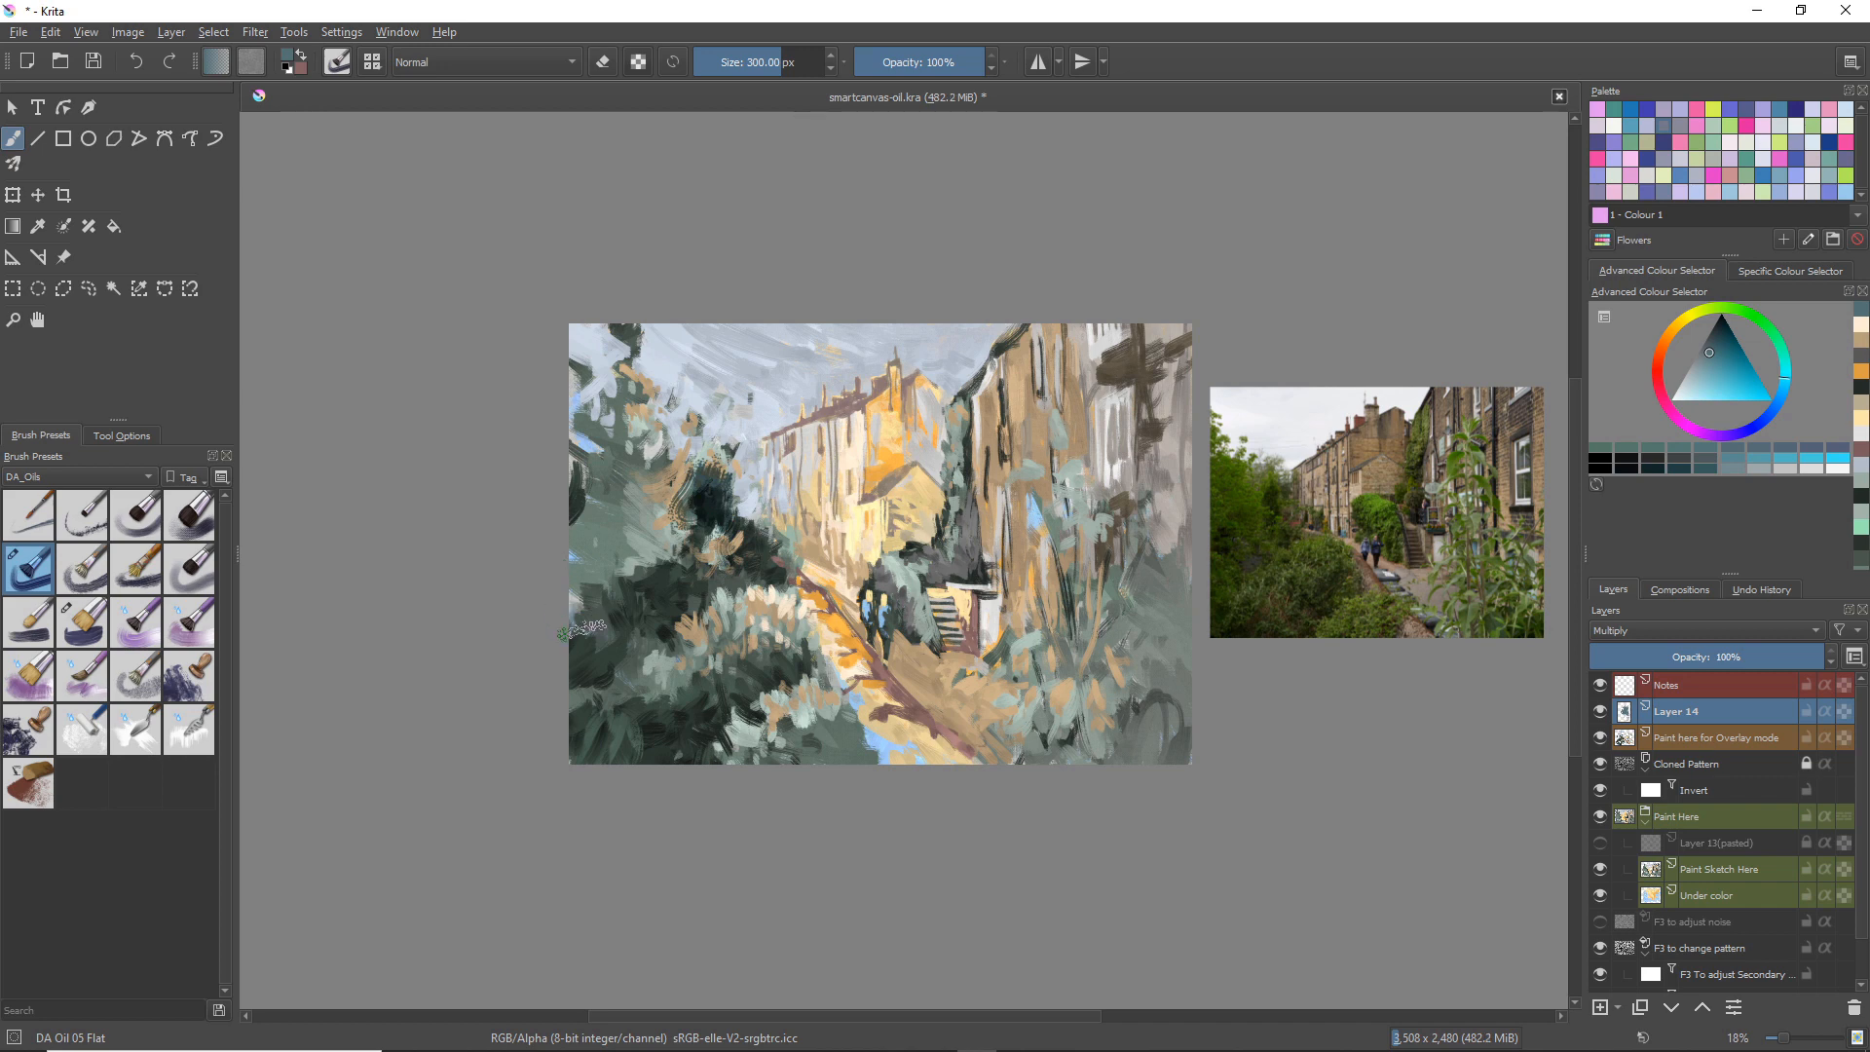
pyautogui.moveTo(690, 542); pyautogui.dragTo(655, 586)
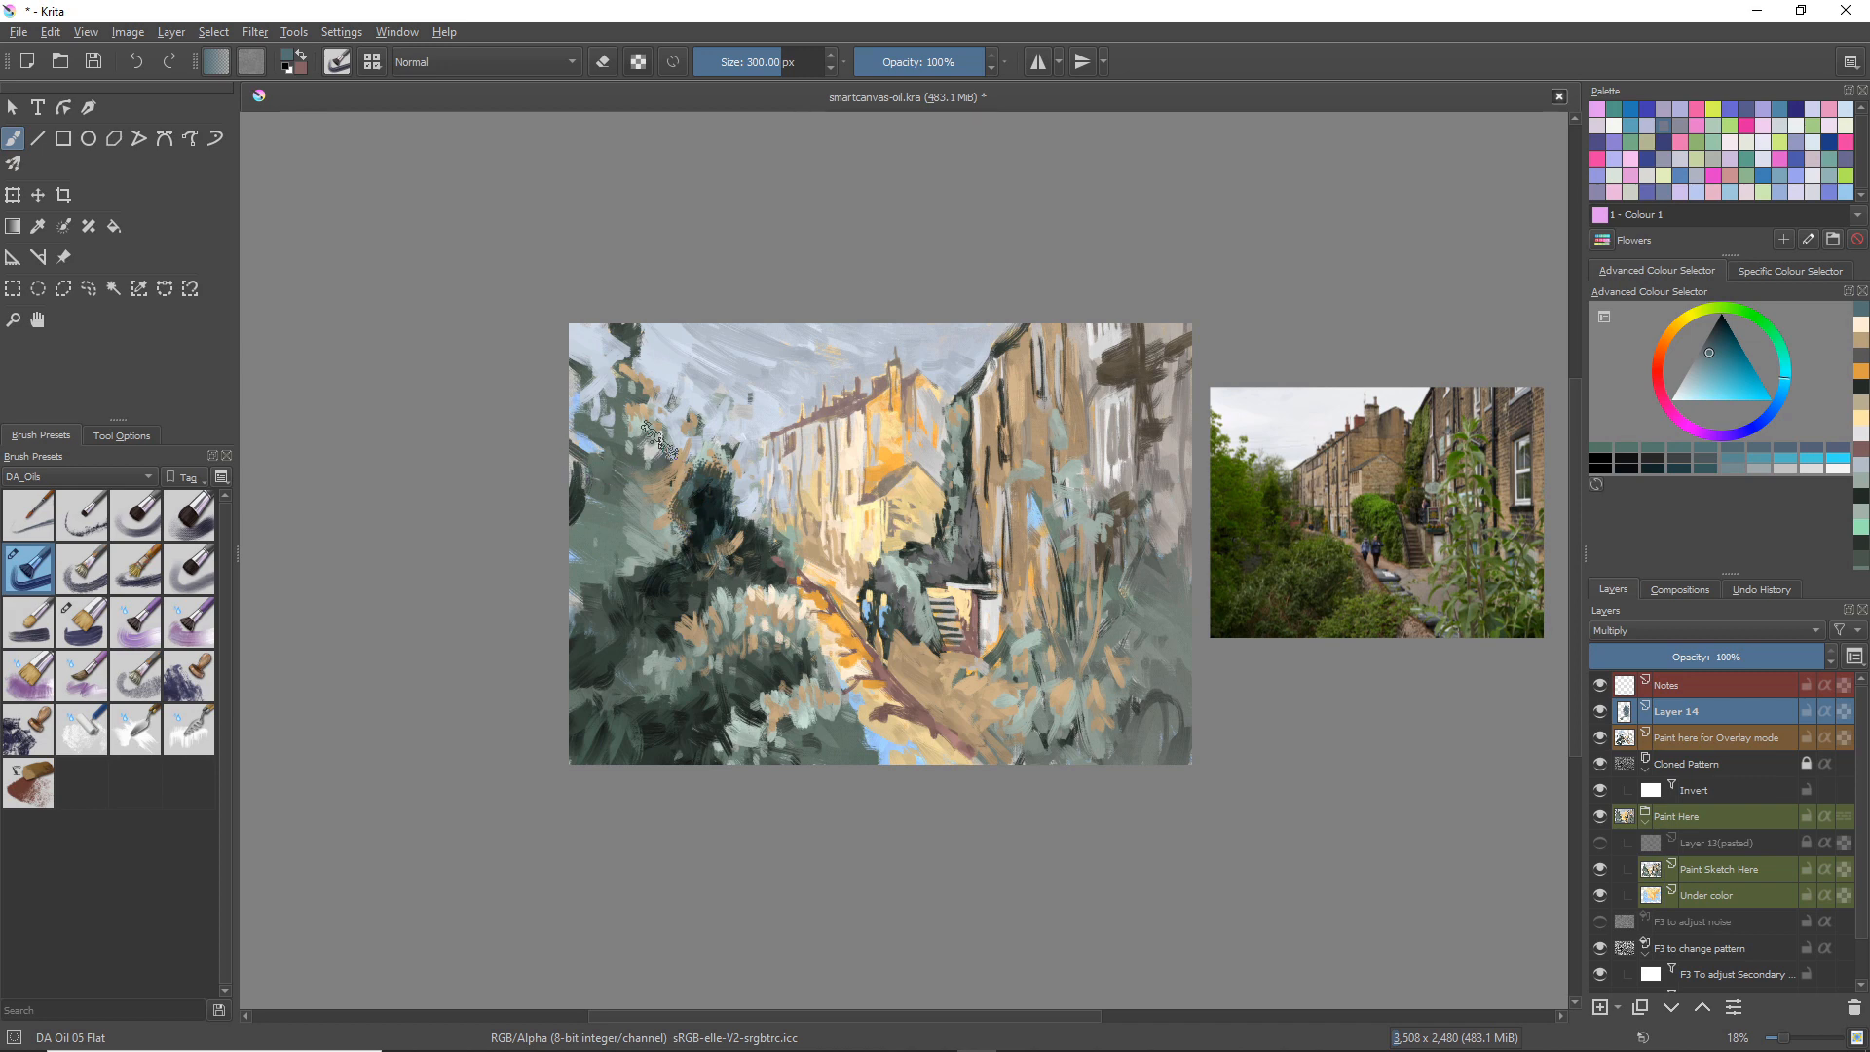
# Step: Reduce the brush to 110 px and deepen the teal shadows across the left-hand tree and lower bushes
pyautogui.press('[')
pyautogui.press('[')
pyautogui.press('[')
pyautogui.press('[')
pyautogui.press('[')
pyautogui.press('[')
pyautogui.press('[')
pyautogui.press('[')
pyautogui.press('[')
pyautogui.press('[')
pyautogui.press('[')
pyautogui.press('[')
pyautogui.press('[')
pyautogui.press('[')
pyautogui.press('[')
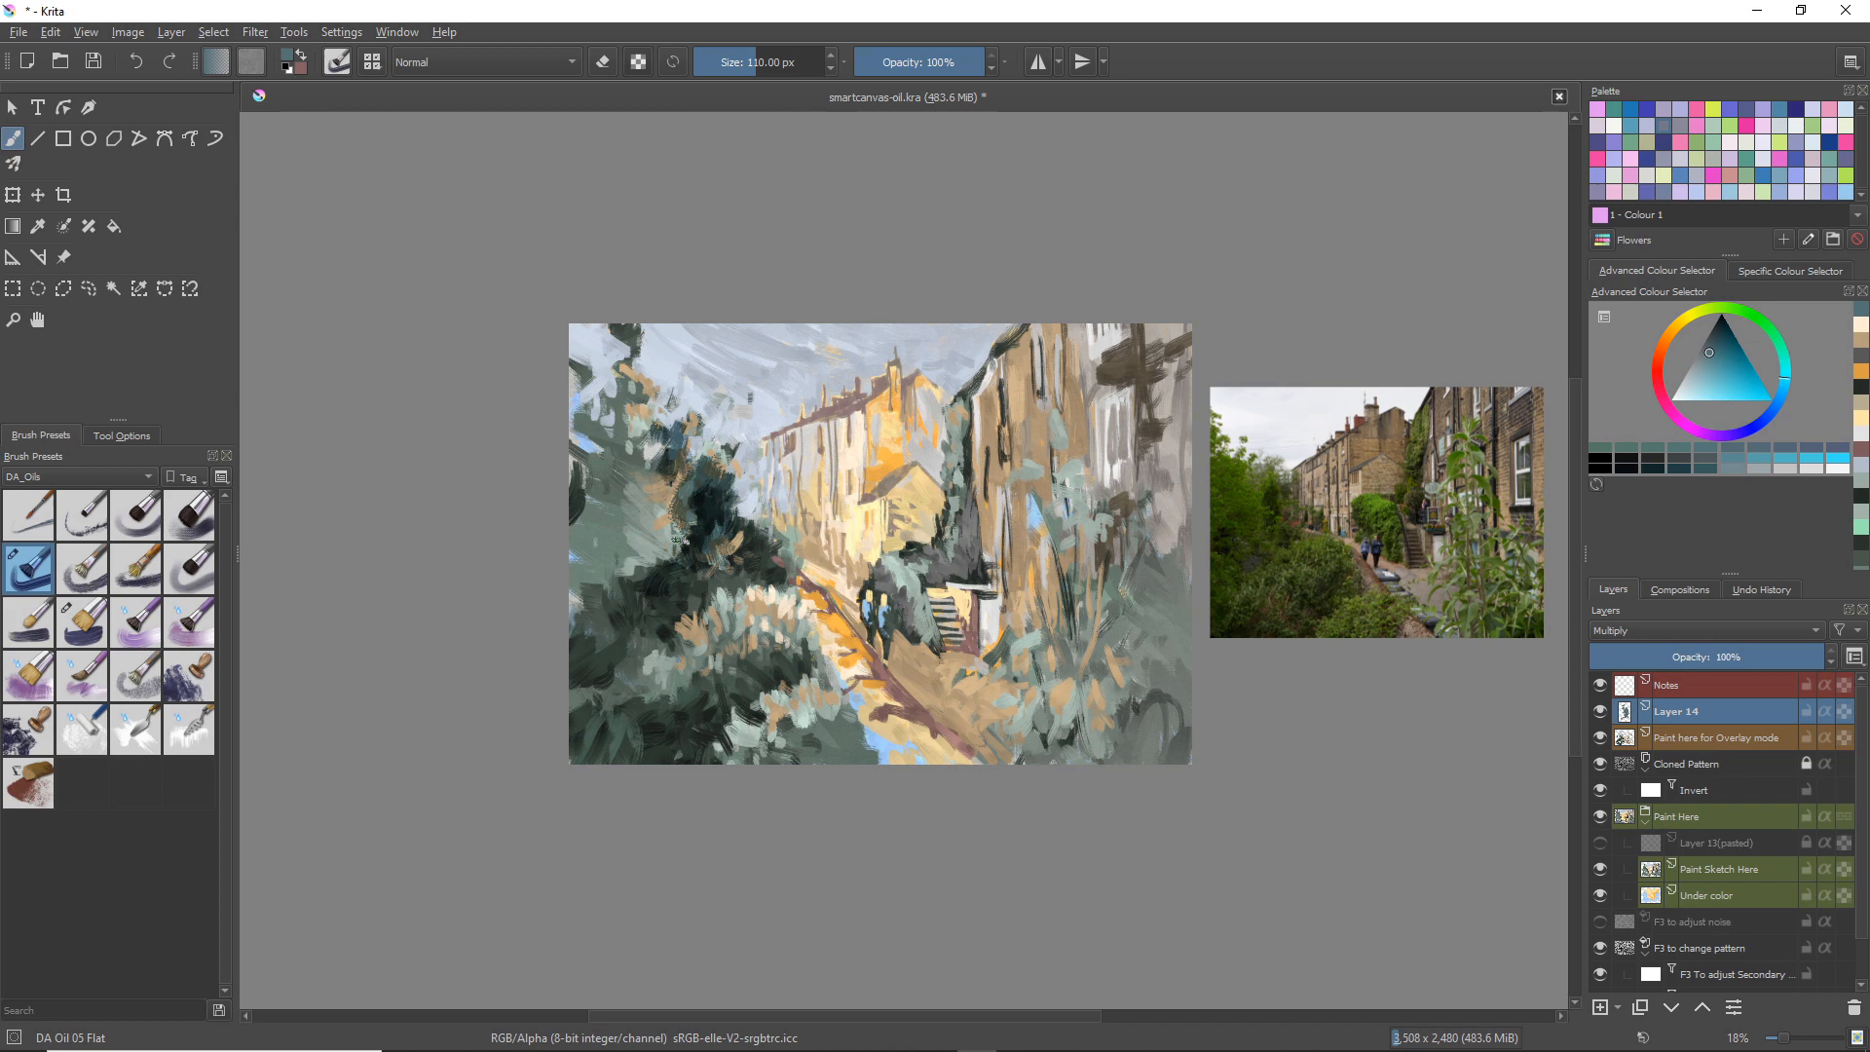
pyautogui.moveTo(672, 501); pyautogui.dragTo(712, 580)
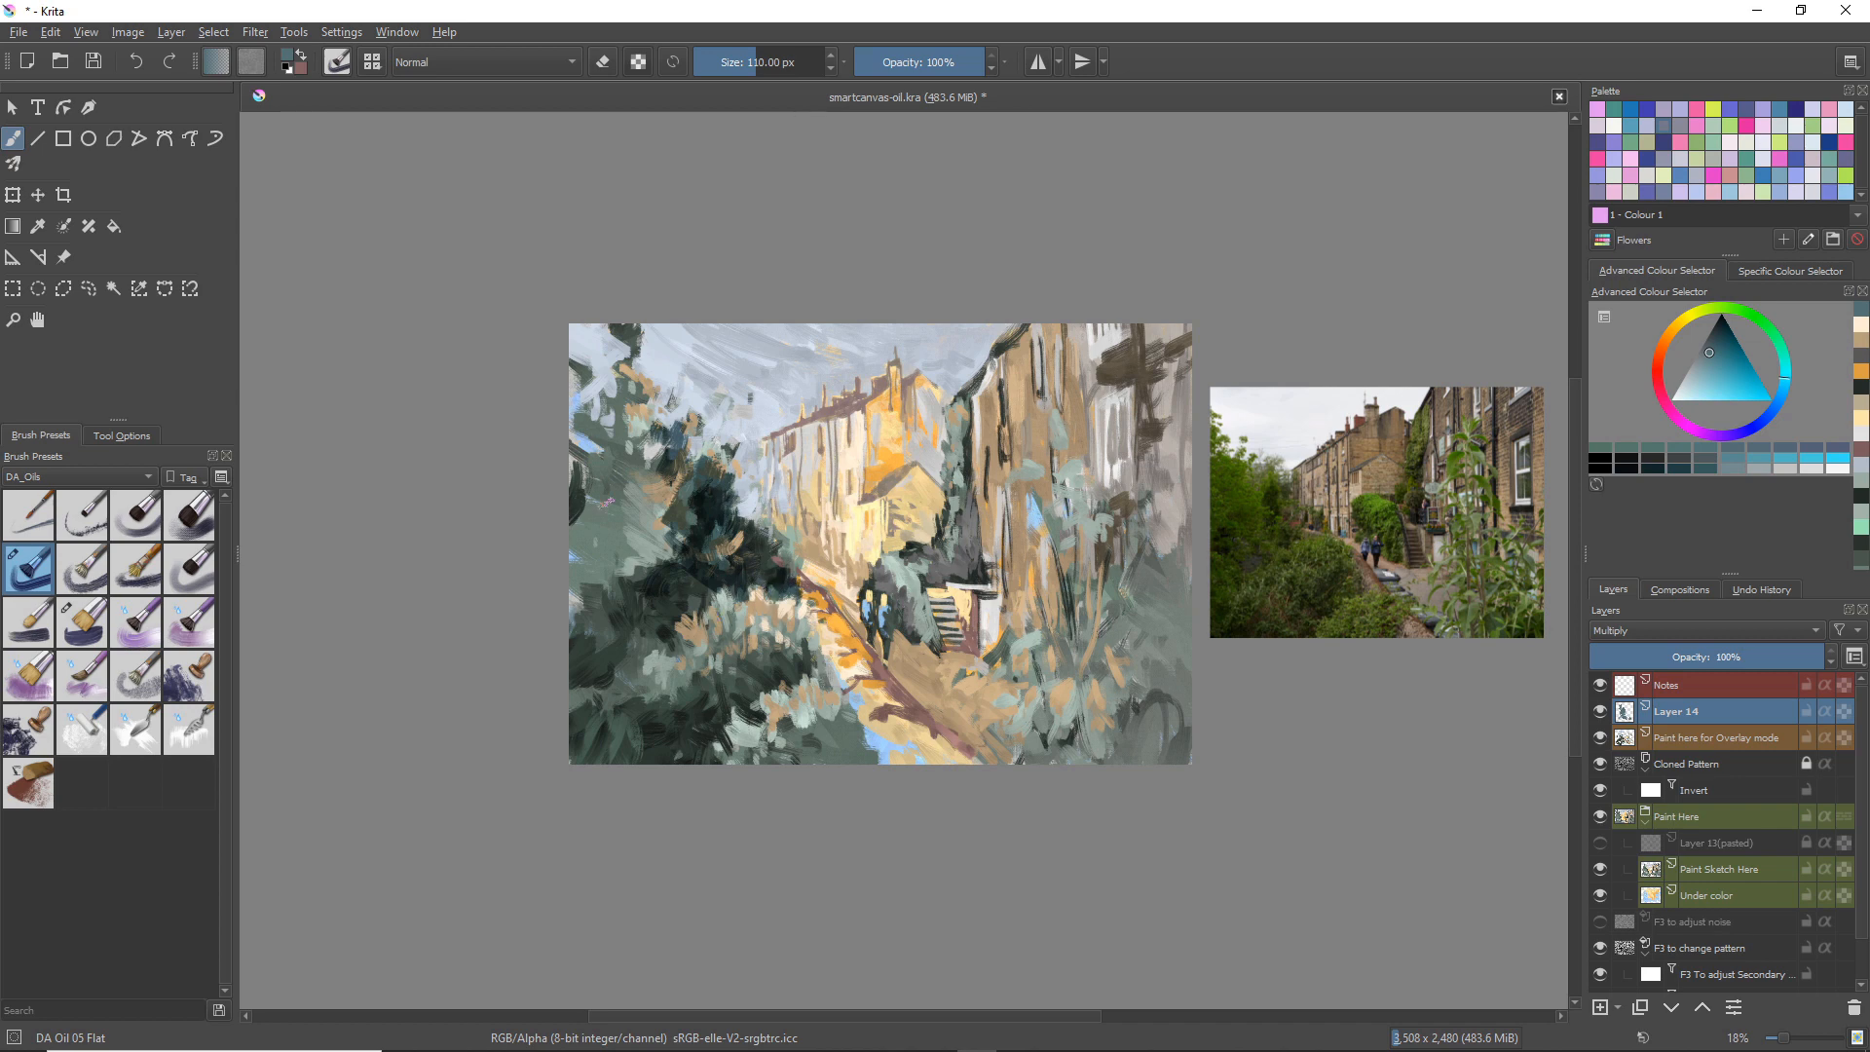
pyautogui.moveTo(626, 608)
pyautogui.mouseDown()
pyautogui.moveTo(589, 605)
pyautogui.moveTo(605, 581)
pyautogui.moveTo(584, 526)
pyautogui.moveTo(618, 582)
pyautogui.moveTo(565, 576)
pyautogui.moveTo(629, 579)
pyautogui.mouseUp()
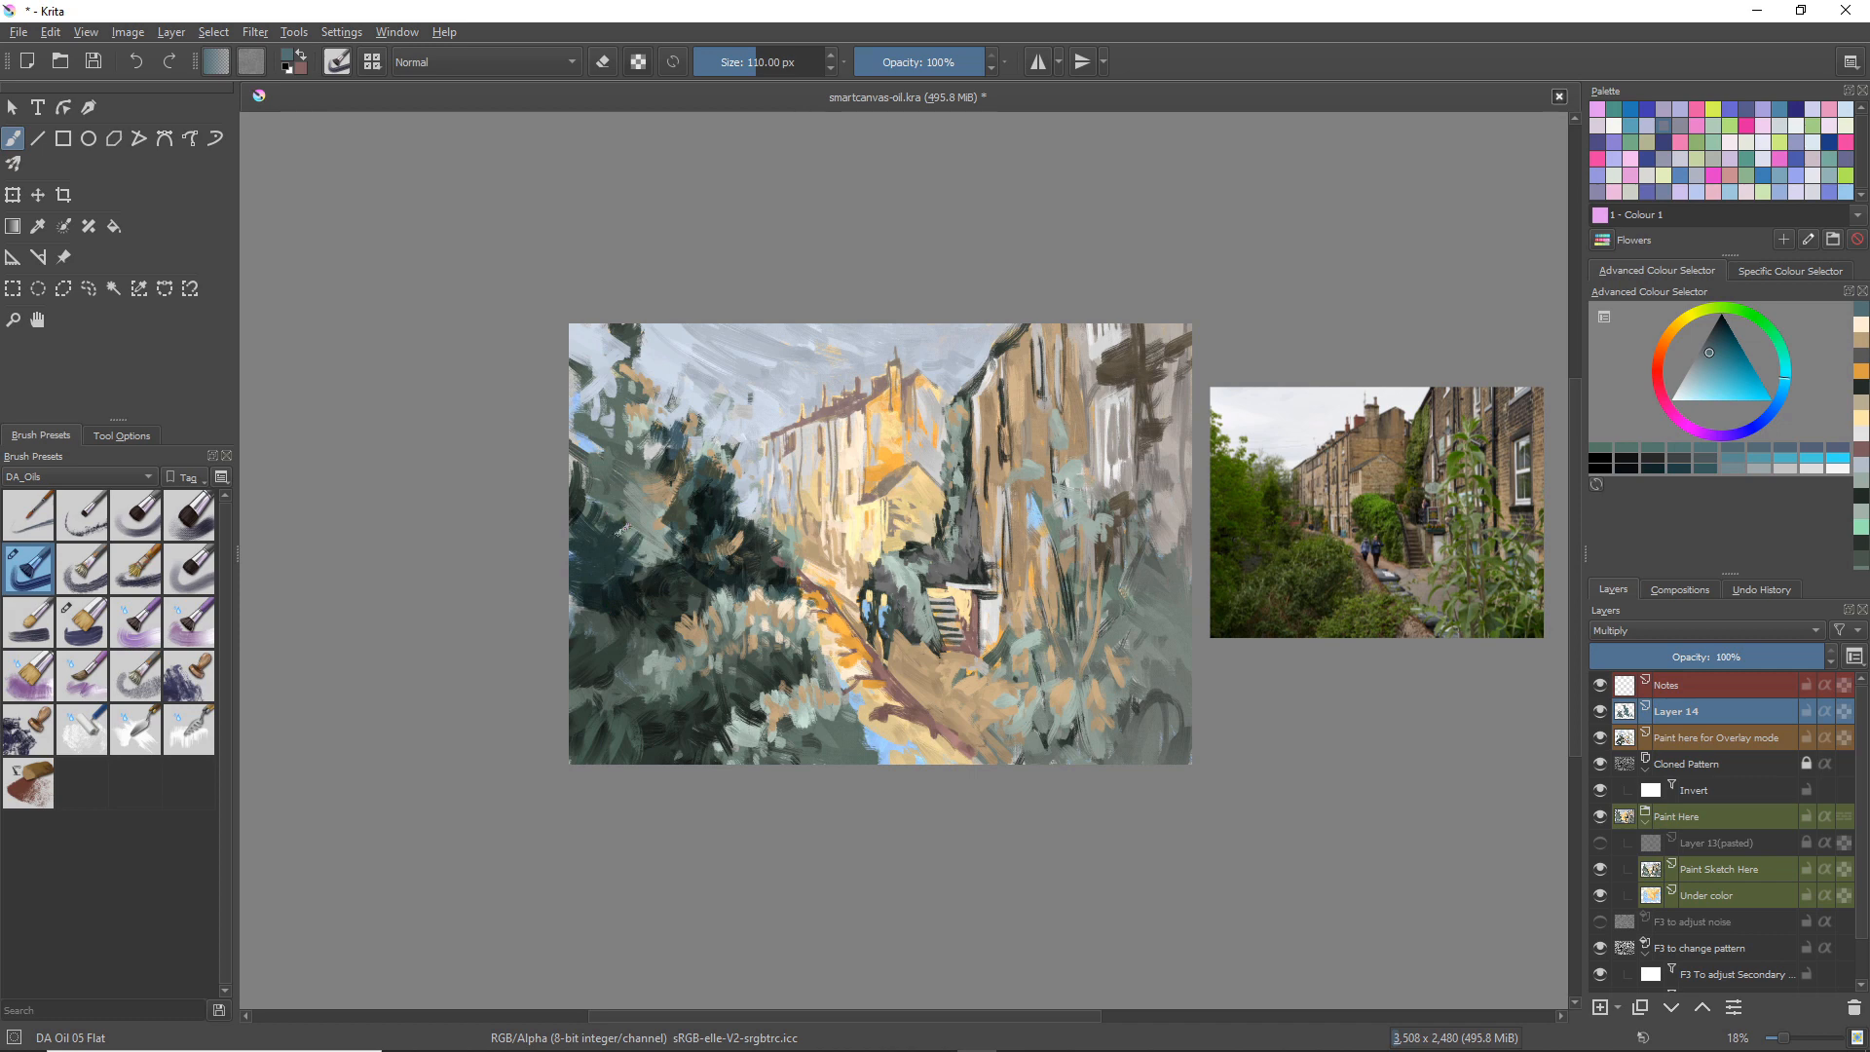
pyautogui.moveTo(581, 650)
pyautogui.mouseDown()
pyautogui.moveTo(589, 701)
pyautogui.moveTo(579, 662)
pyautogui.moveTo(624, 643)
pyautogui.moveTo(632, 674)
pyautogui.moveTo(648, 668)
pyautogui.moveTo(642, 726)
pyautogui.moveTo(670, 729)
pyautogui.moveTo(660, 682)
pyautogui.moveTo(700, 717)
pyautogui.moveTo(605, 706)
pyautogui.moveTo(651, 770)
pyautogui.moveTo(575, 735)
pyautogui.moveTo(653, 776)
pyautogui.moveTo(691, 760)
pyautogui.moveTo(670, 672)
pyautogui.moveTo(704, 587)
pyautogui.moveTo(724, 688)
pyautogui.moveTo(751, 692)
pyautogui.moveTo(770, 652)
pyautogui.moveTo(748, 638)
pyautogui.moveTo(697, 704)
pyautogui.mouseUp()
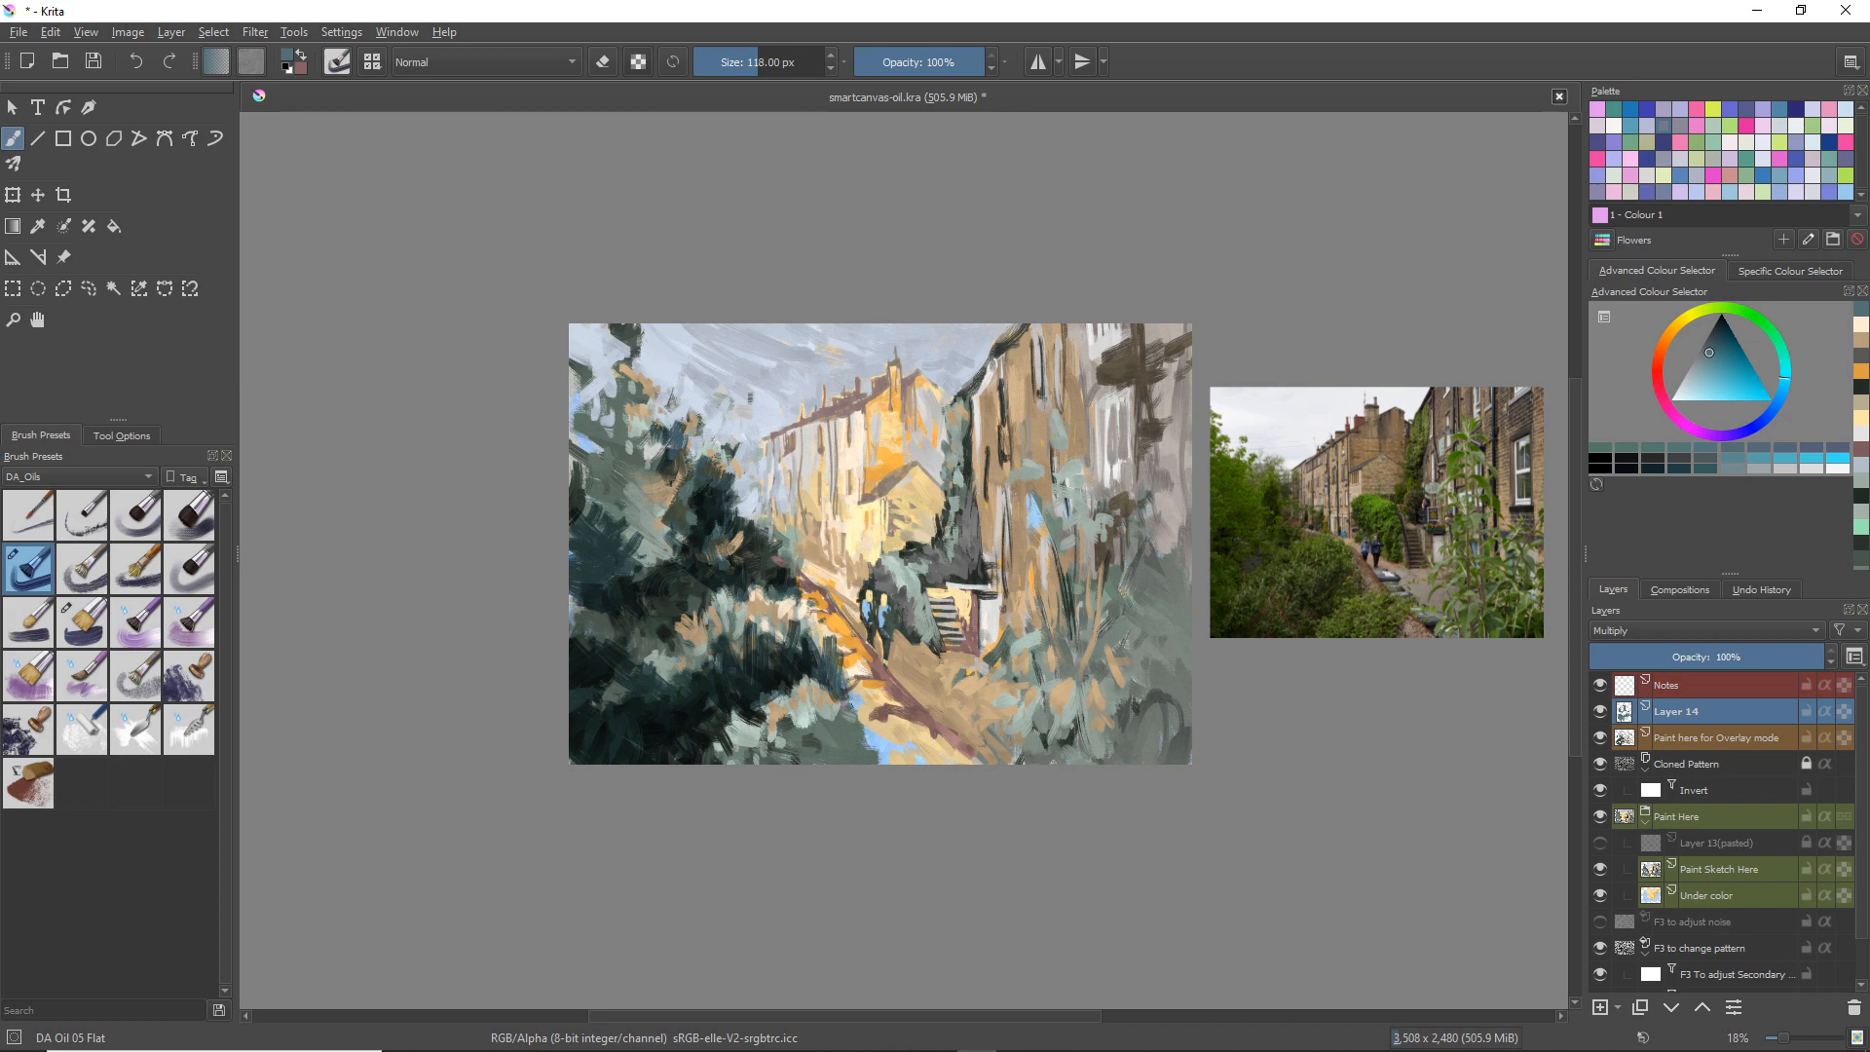
# Step: Paint dark teal shadows along the path's edges and the bushes beside it at 118 px
pyautogui.moveTo(831, 693); pyautogui.dragTo(810, 731)
pyautogui.moveTo(892, 674)
pyautogui.mouseDown()
pyautogui.moveTo(869, 647)
pyautogui.moveTo(916, 716)
pyautogui.moveTo(911, 701)
pyautogui.moveTo(1021, 772)
pyautogui.mouseUp()
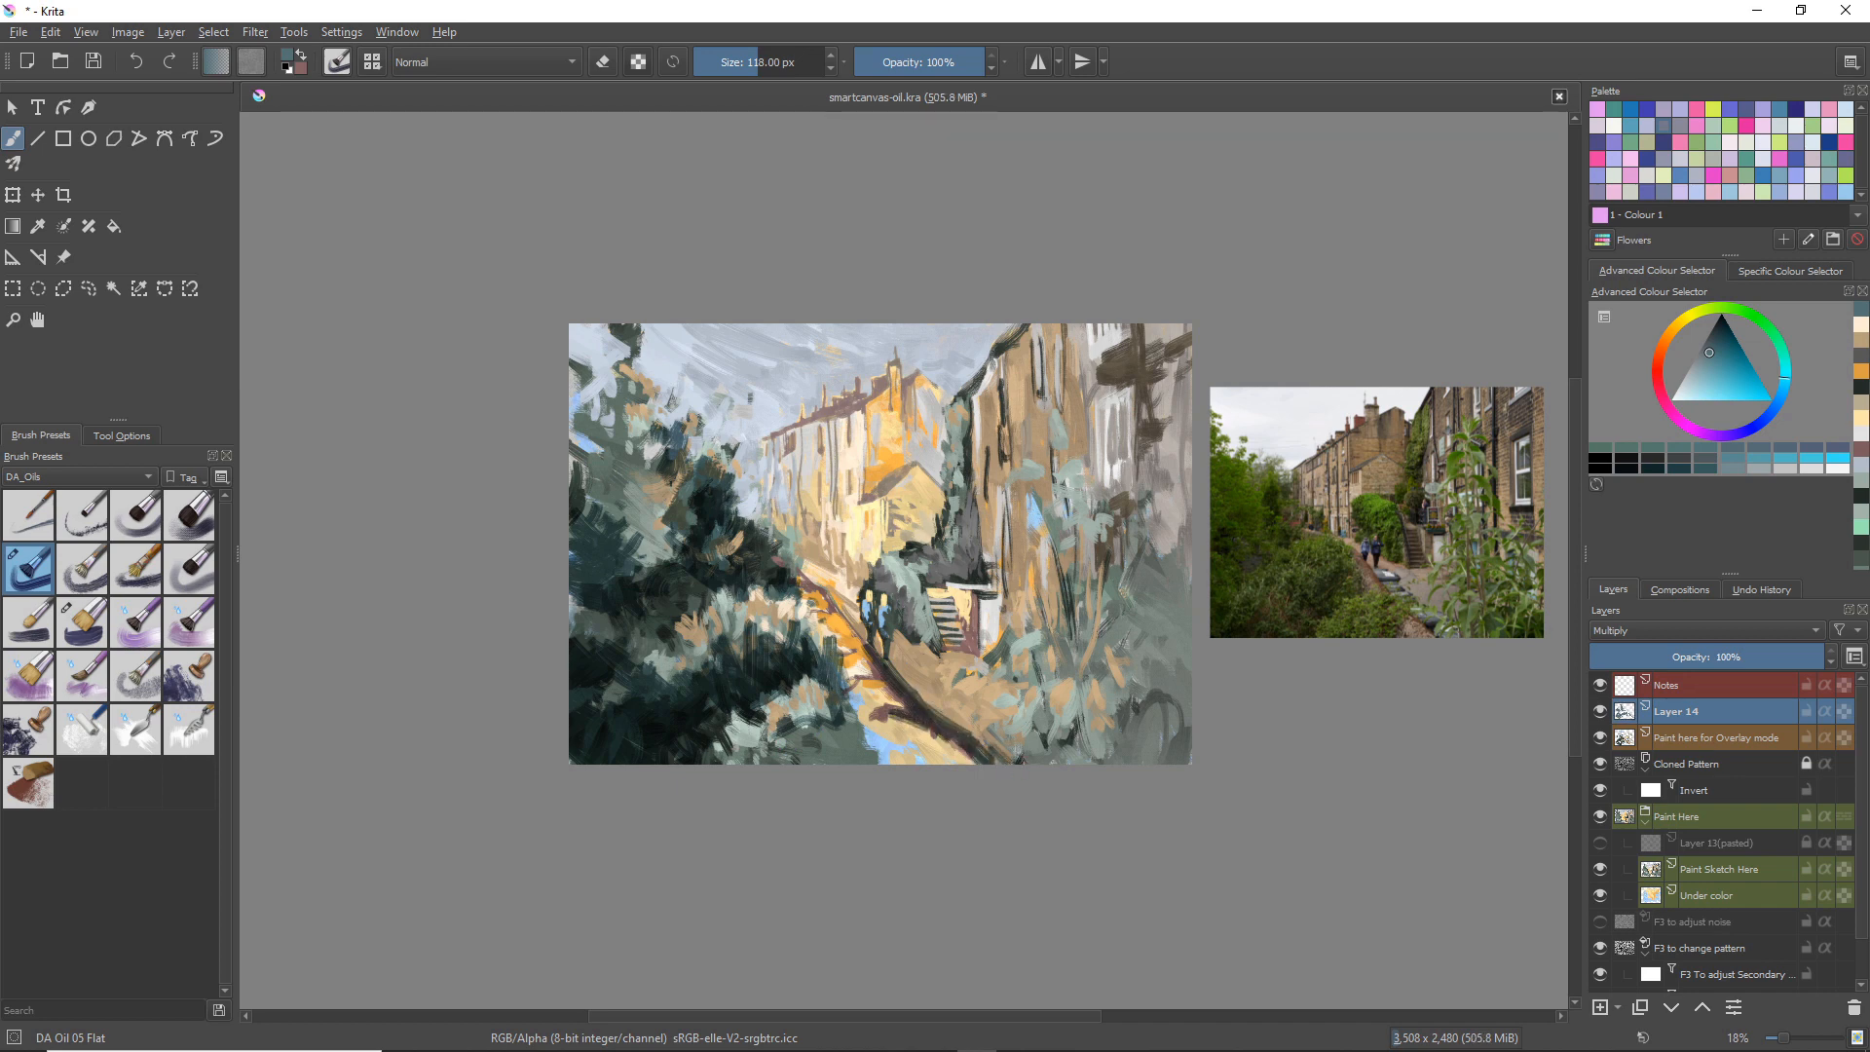
pyautogui.moveTo(850, 716)
pyautogui.mouseDown()
pyautogui.moveTo(894, 710)
pyautogui.moveTo(878, 708)
pyautogui.mouseUp()
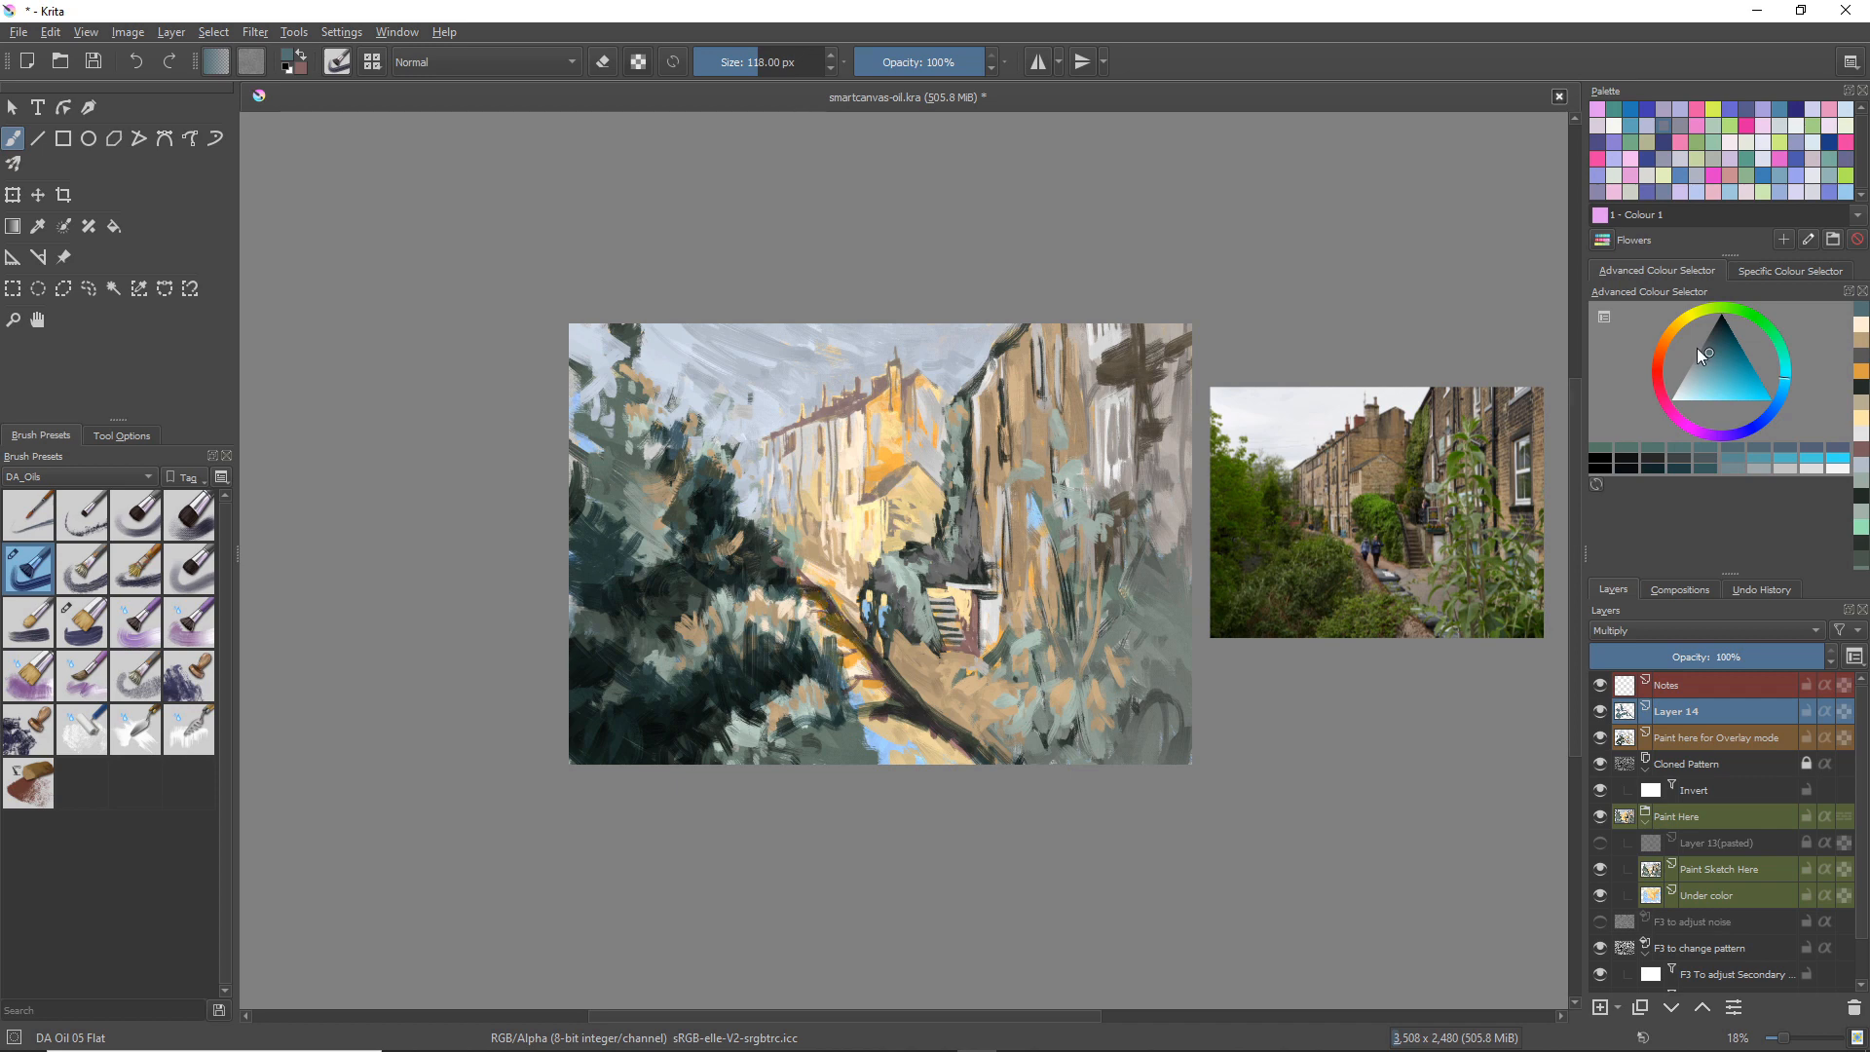
# Step: Change the colour to a muted reddish brown and paint warm shadows along the path, enlarging the brush to 176 px
pyautogui.click(1658, 355)
pyautogui.moveTo(835, 621); pyautogui.dragTo(855, 645)
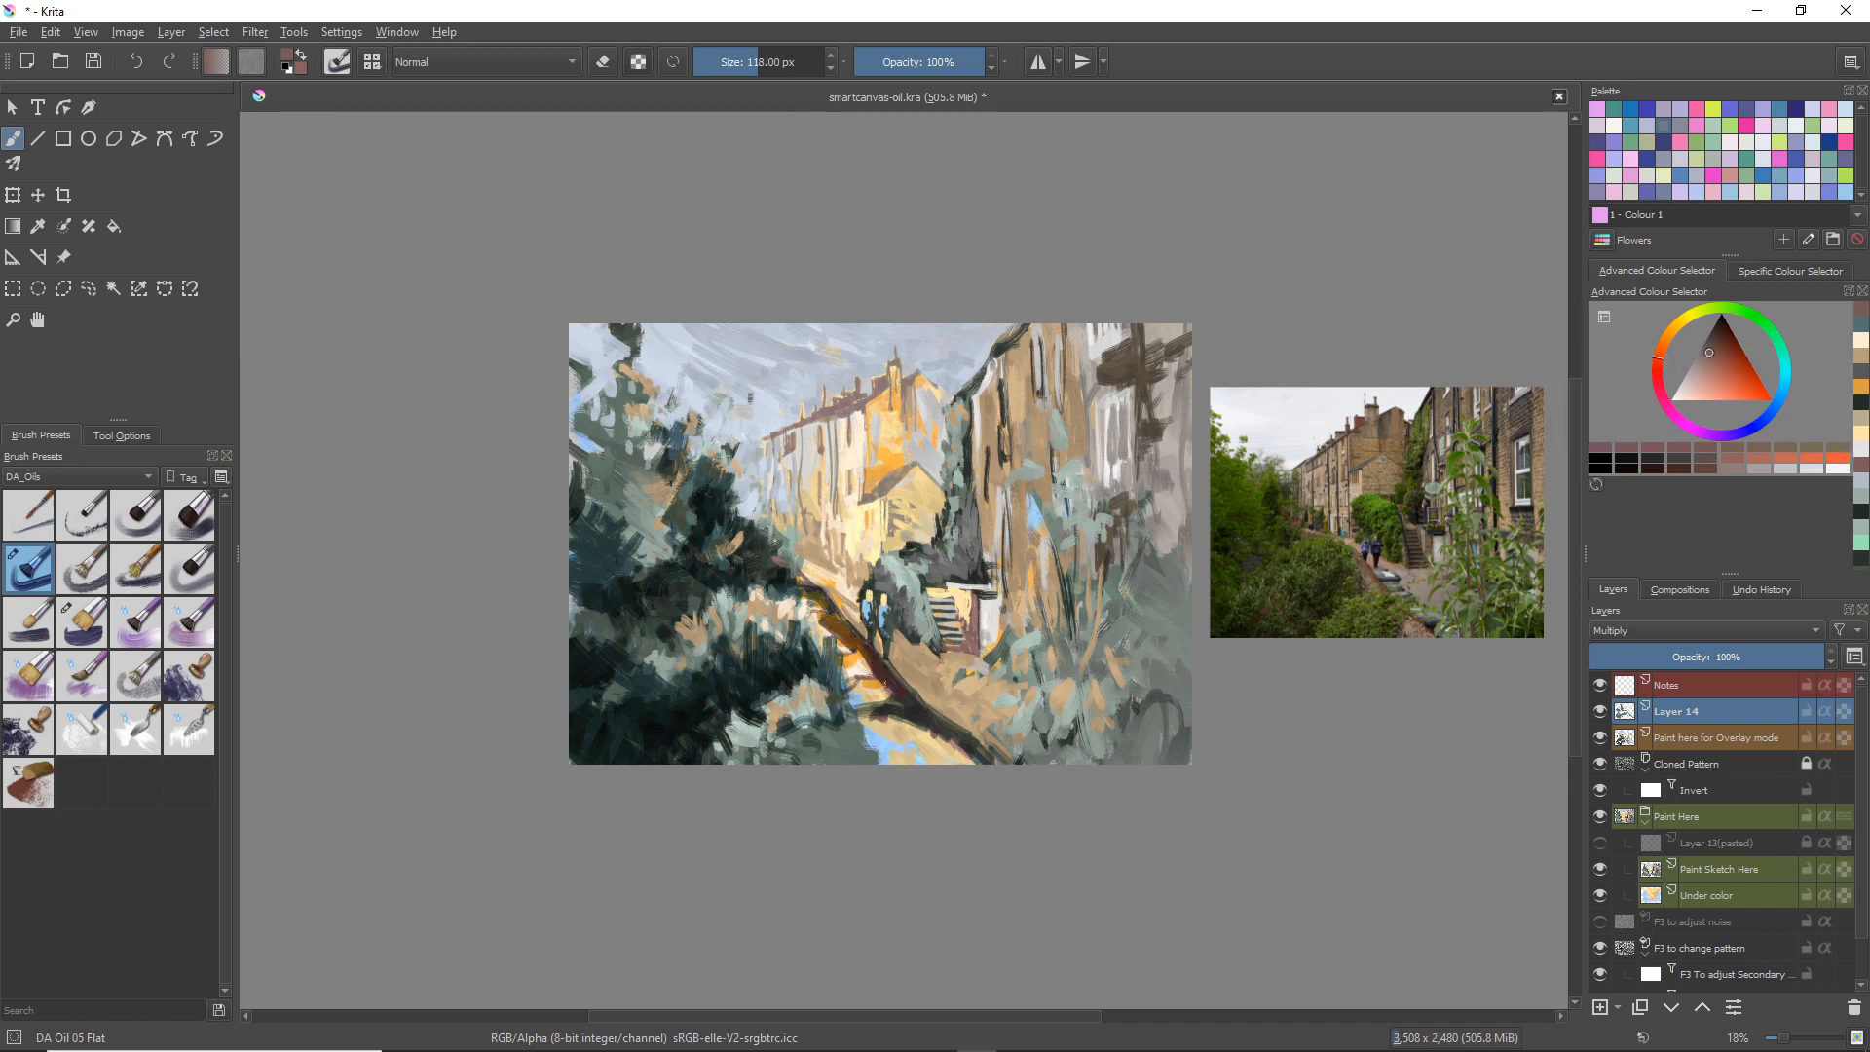
pyautogui.moveTo(930, 720); pyautogui.dragTo(985, 761)
pyautogui.moveTo(909, 691)
pyautogui.mouseDown()
pyautogui.moveTo(1013, 769)
pyautogui.moveTo(913, 681)
pyautogui.moveTo(989, 736)
pyautogui.mouseUp()
pyautogui.moveTo(826, 608)
pyautogui.mouseDown()
pyautogui.moveTo(786, 565)
pyautogui.moveTo(809, 605)
pyautogui.mouseUp()
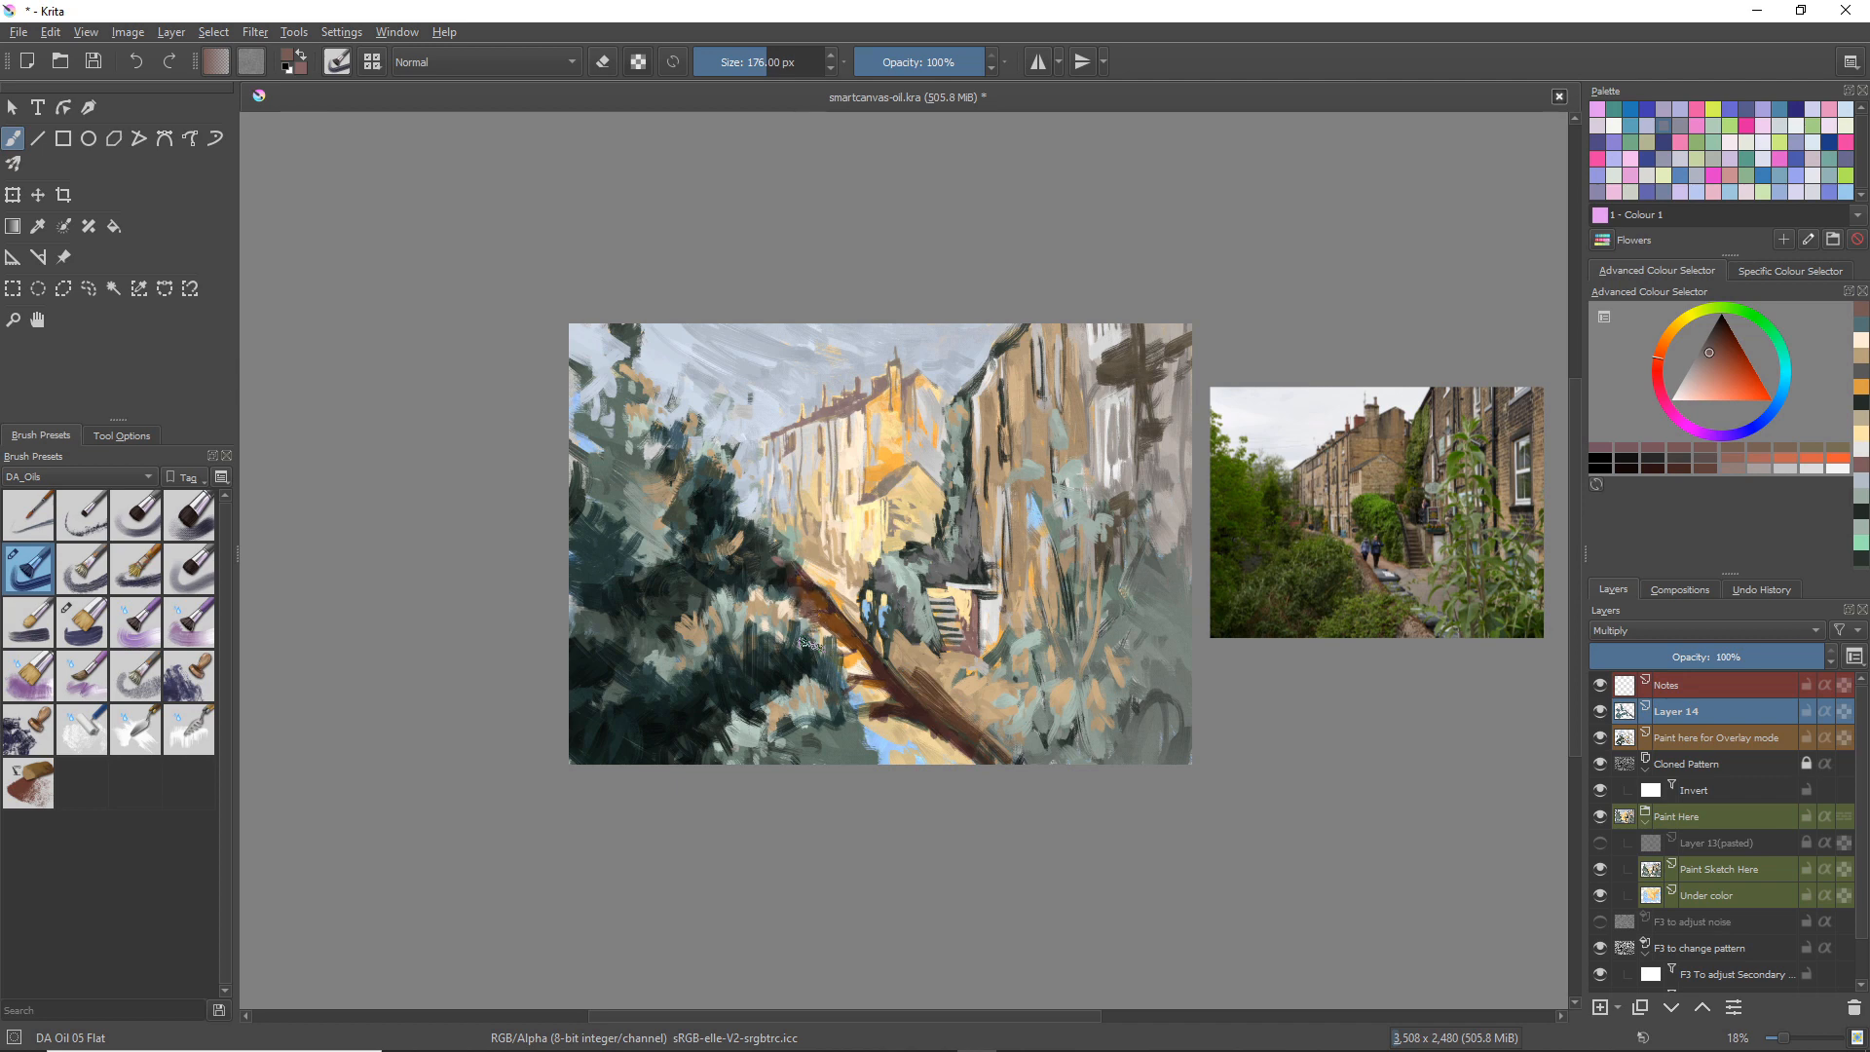
# Step: Paint reddish-brown shadows on the distant house's gable wall and the foliage at the row's foot, erasing stray paint along the wall's edge
pyautogui.moveTo(774, 479)
pyautogui.mouseDown()
pyautogui.moveTo(798, 557)
pyautogui.moveTo(740, 501)
pyautogui.moveTo(770, 536)
pyautogui.mouseUp()
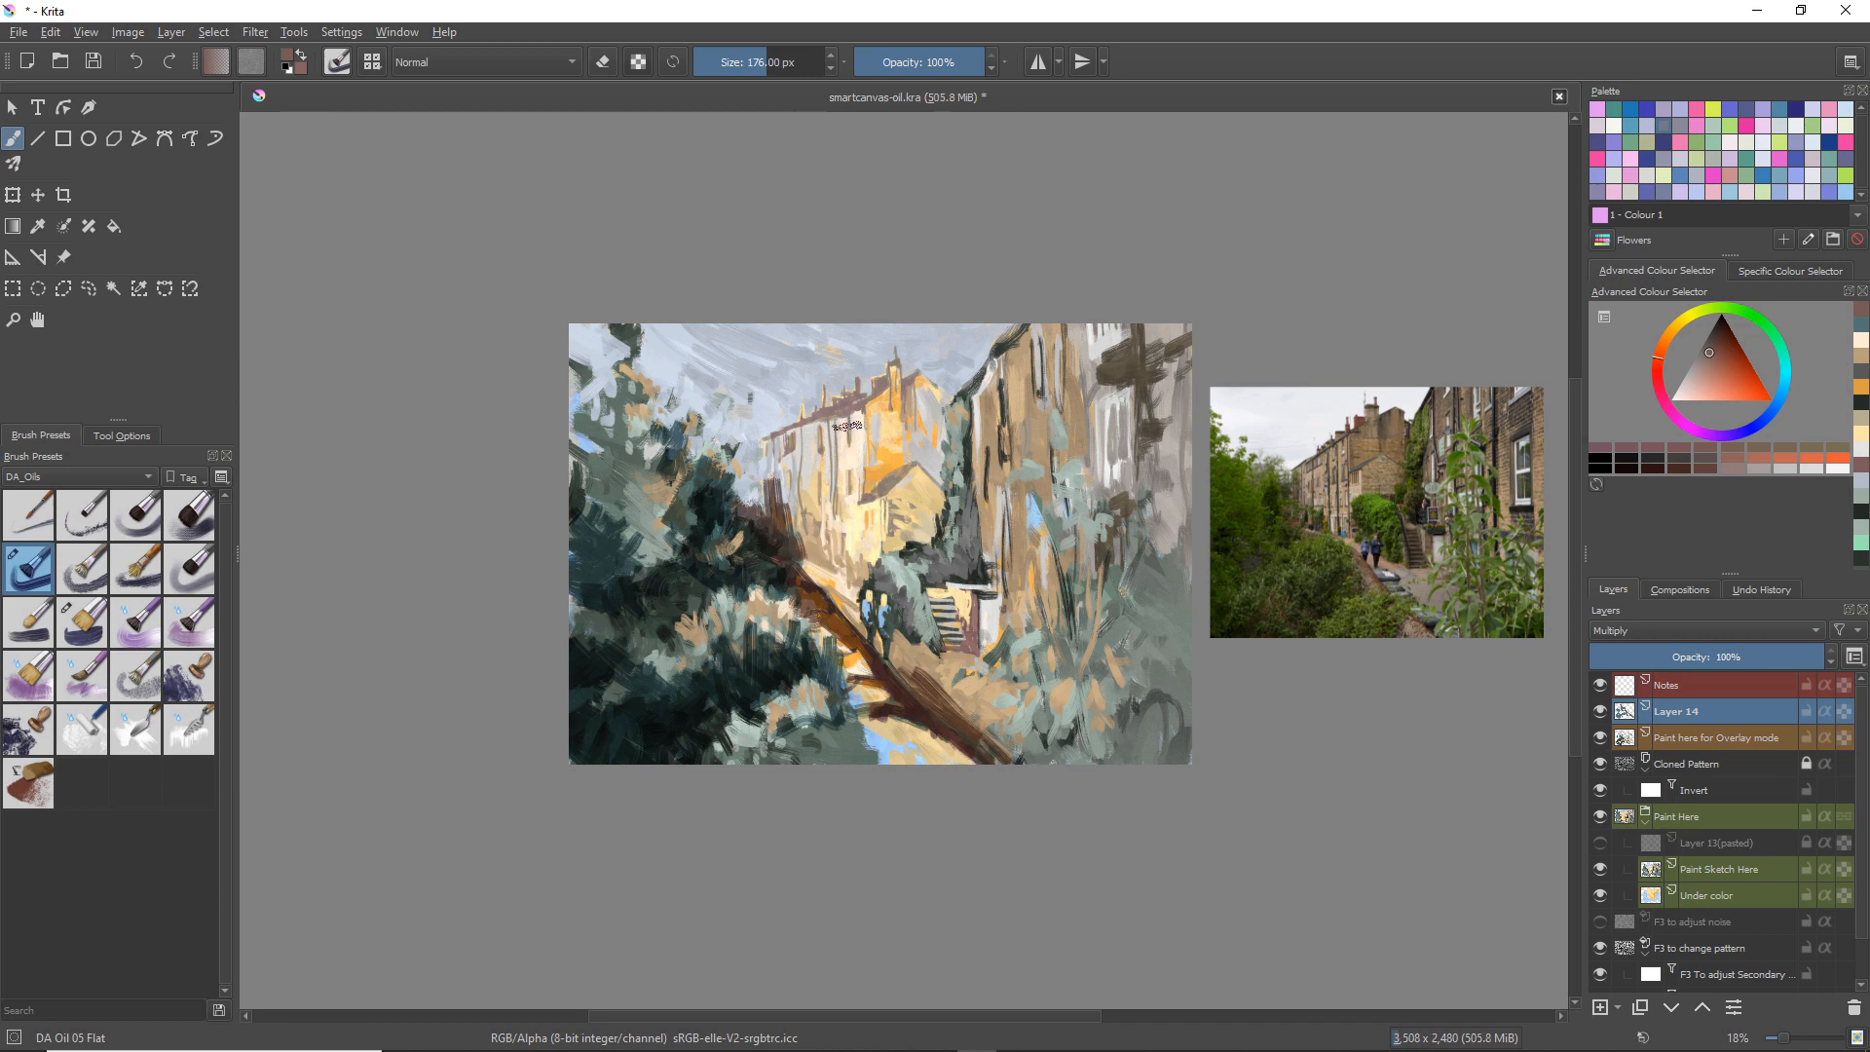
pyautogui.moveTo(874, 416)
pyautogui.mouseDown()
pyautogui.moveTo(882, 461)
pyautogui.moveTo(872, 410)
pyautogui.moveTo(899, 450)
pyautogui.moveTo(878, 468)
pyautogui.moveTo(873, 428)
pyautogui.moveTo(873, 489)
pyautogui.moveTo(879, 423)
pyautogui.moveTo(900, 450)
pyautogui.moveTo(922, 406)
pyautogui.moveTo(945, 486)
pyautogui.moveTo(902, 443)
pyautogui.moveTo(937, 474)
pyautogui.moveTo(907, 423)
pyautogui.moveTo(856, 488)
pyautogui.mouseUp()
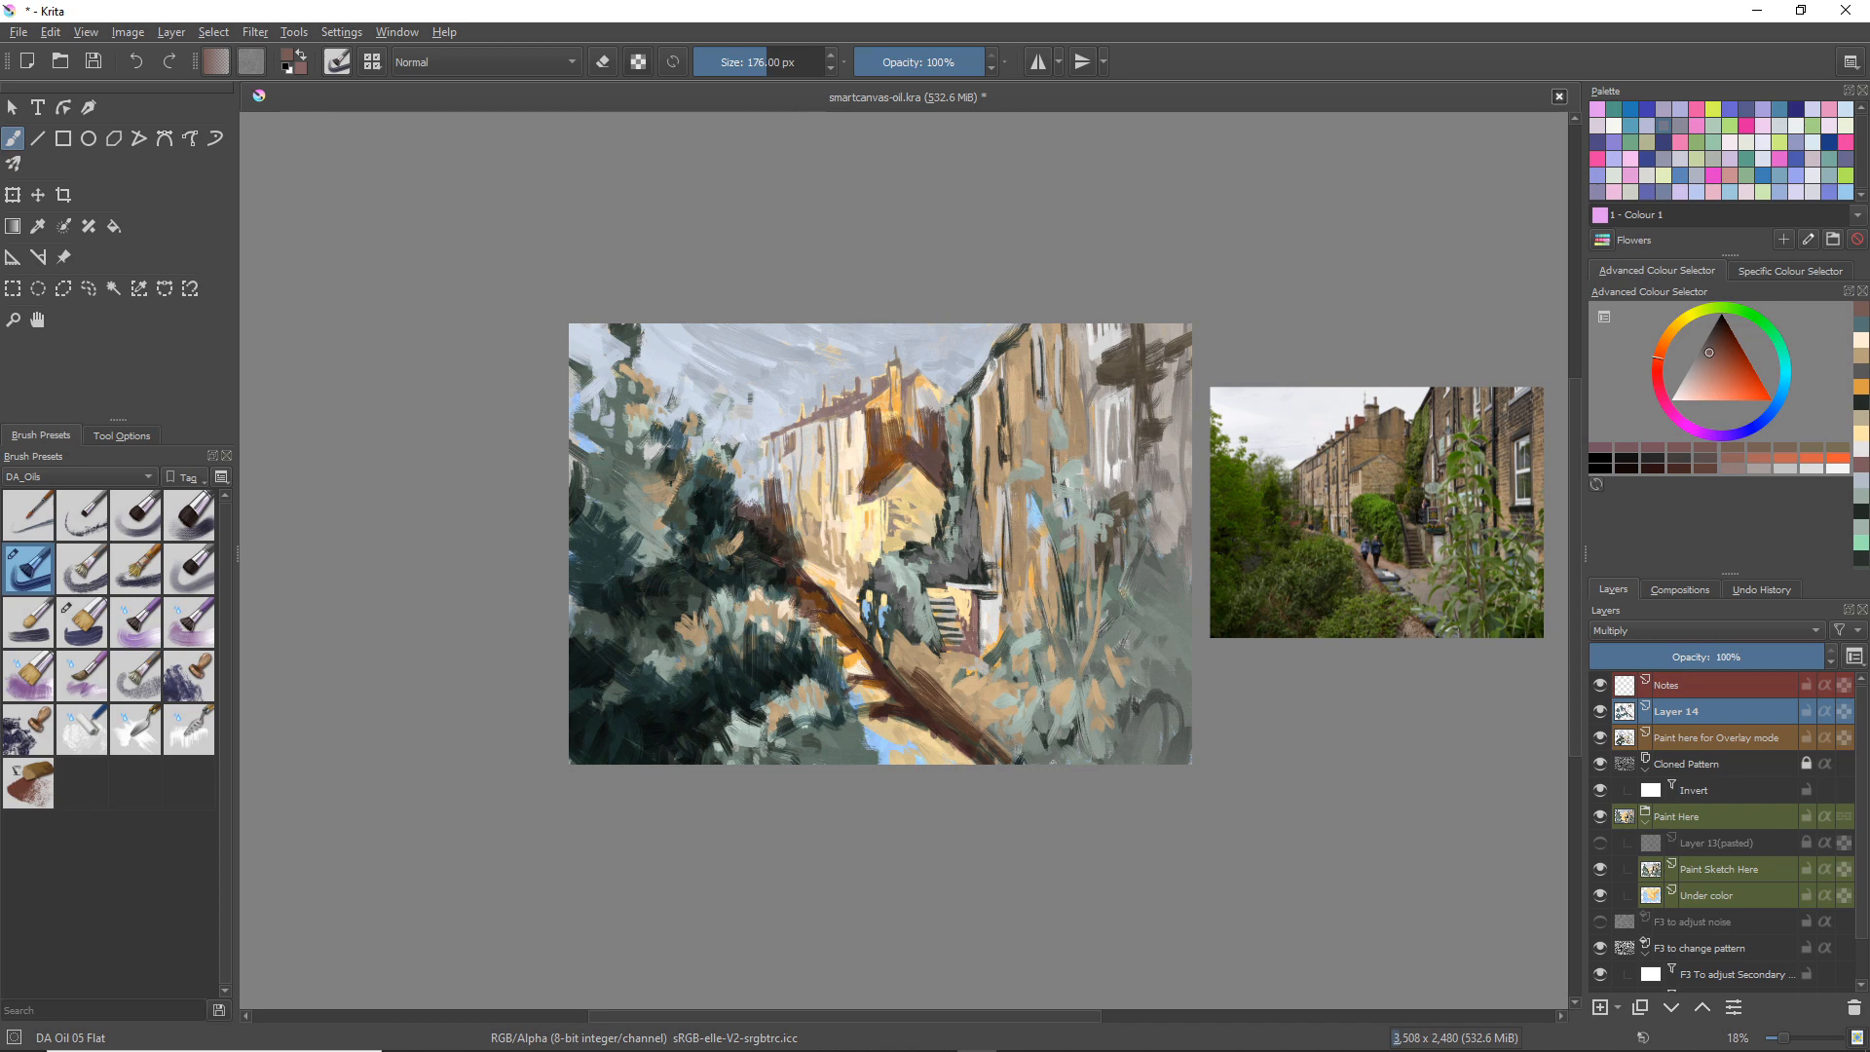
pyautogui.press('e')
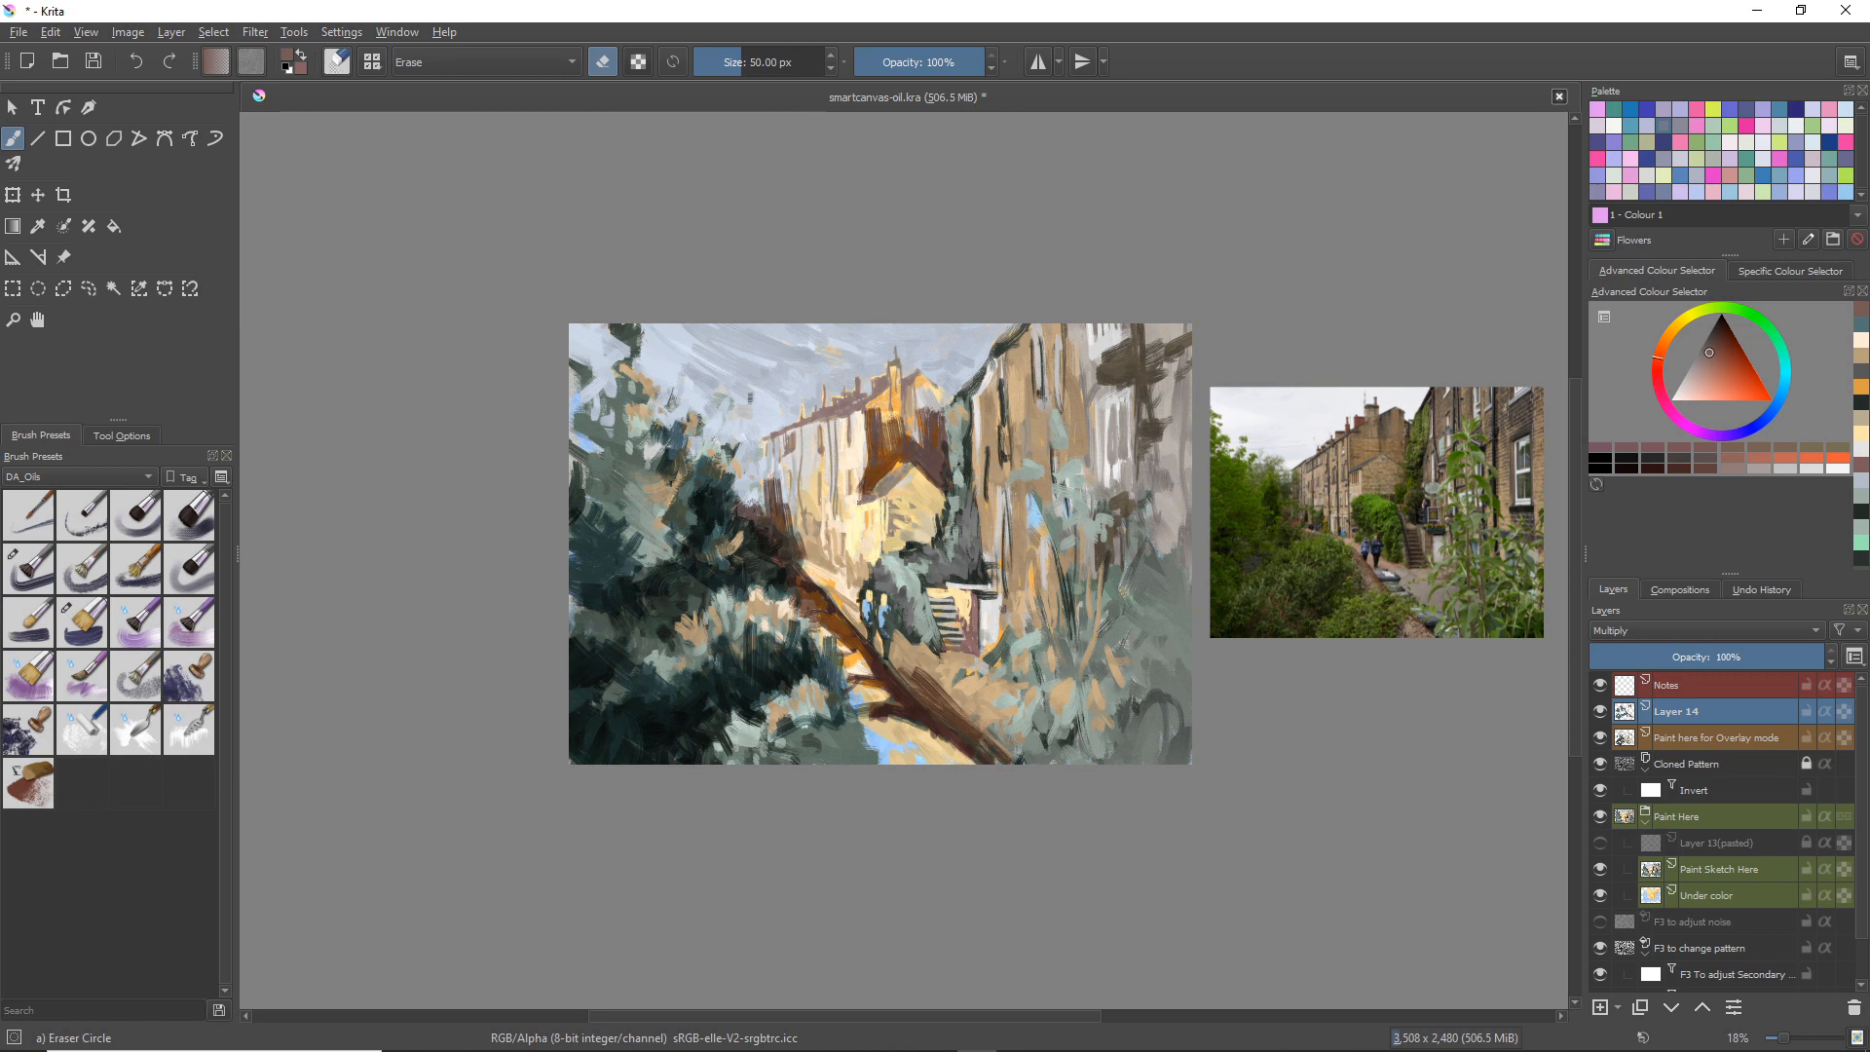
pyautogui.moveTo(860, 495); pyautogui.dragTo(866, 446)
pyautogui.press('/')
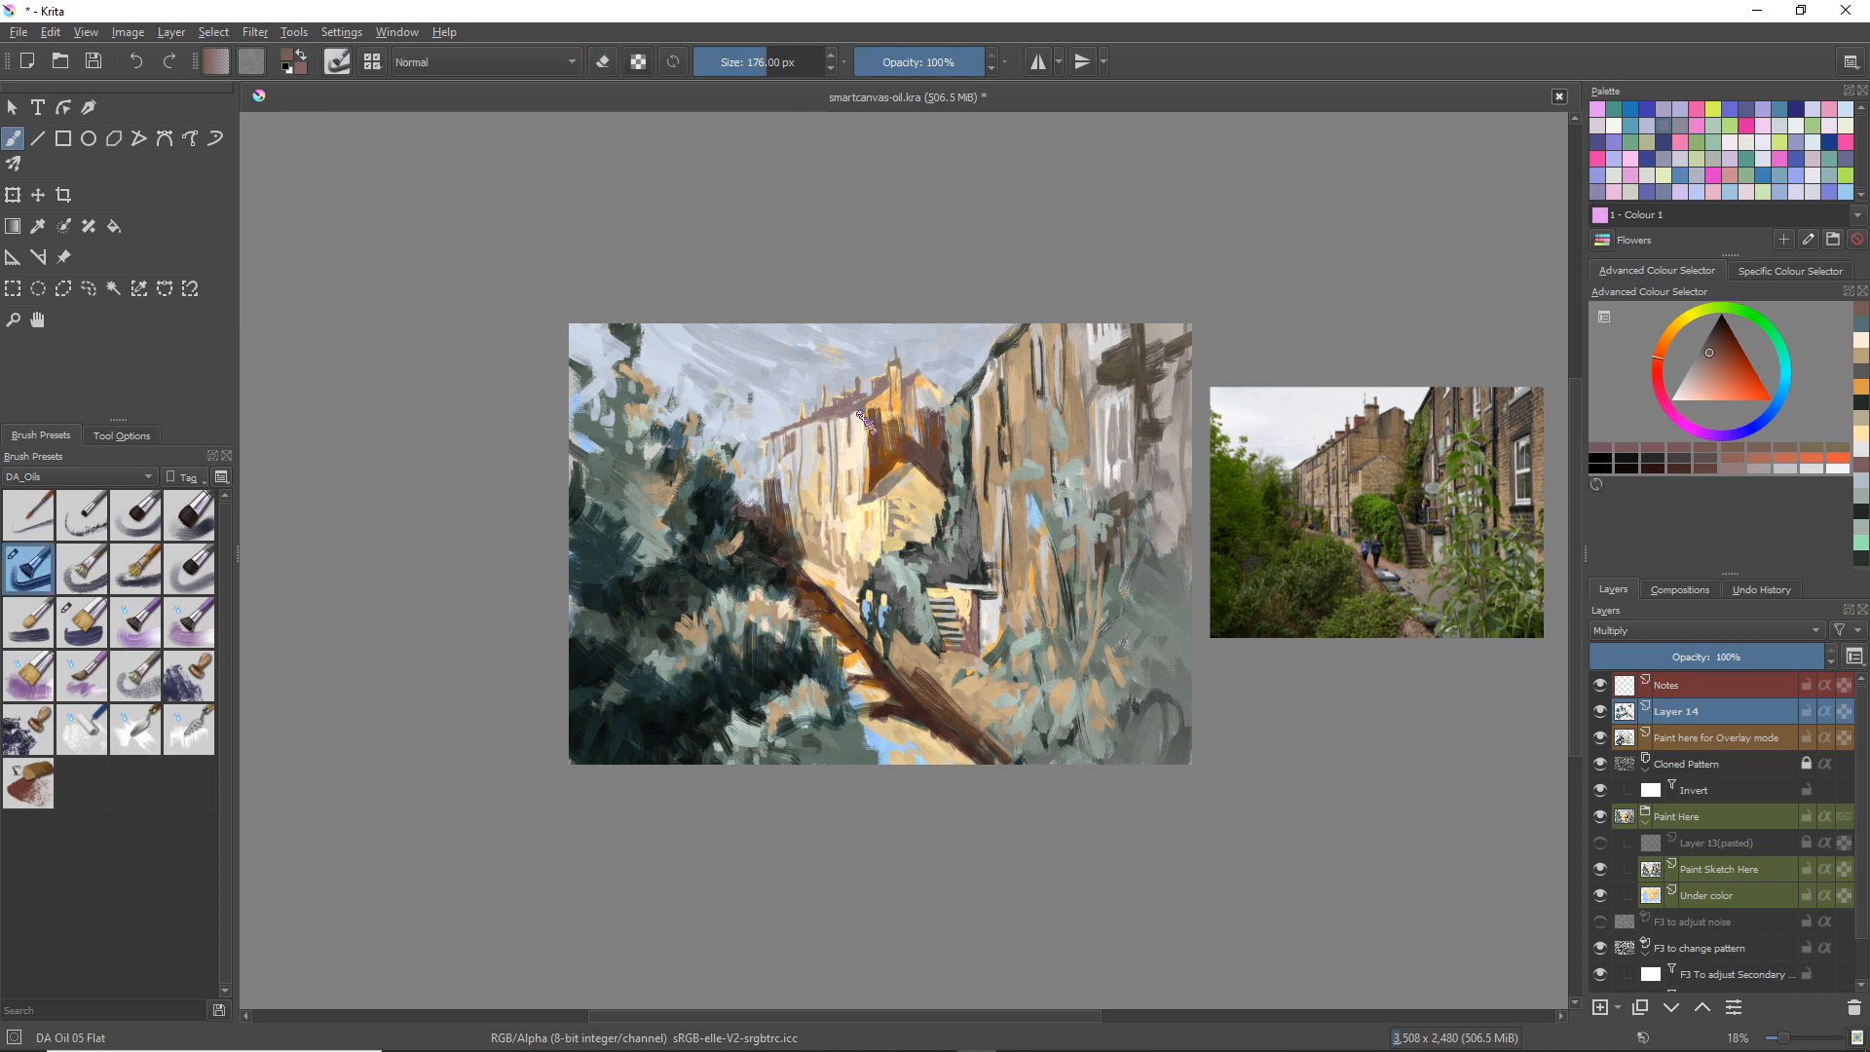
pyautogui.moveTo(909, 404)
pyautogui.mouseDown()
pyautogui.moveTo(906, 439)
pyautogui.moveTo(941, 406)
pyautogui.moveTo(932, 458)
pyautogui.moveTo(870, 474)
pyautogui.moveTo(890, 455)
pyautogui.mouseUp()
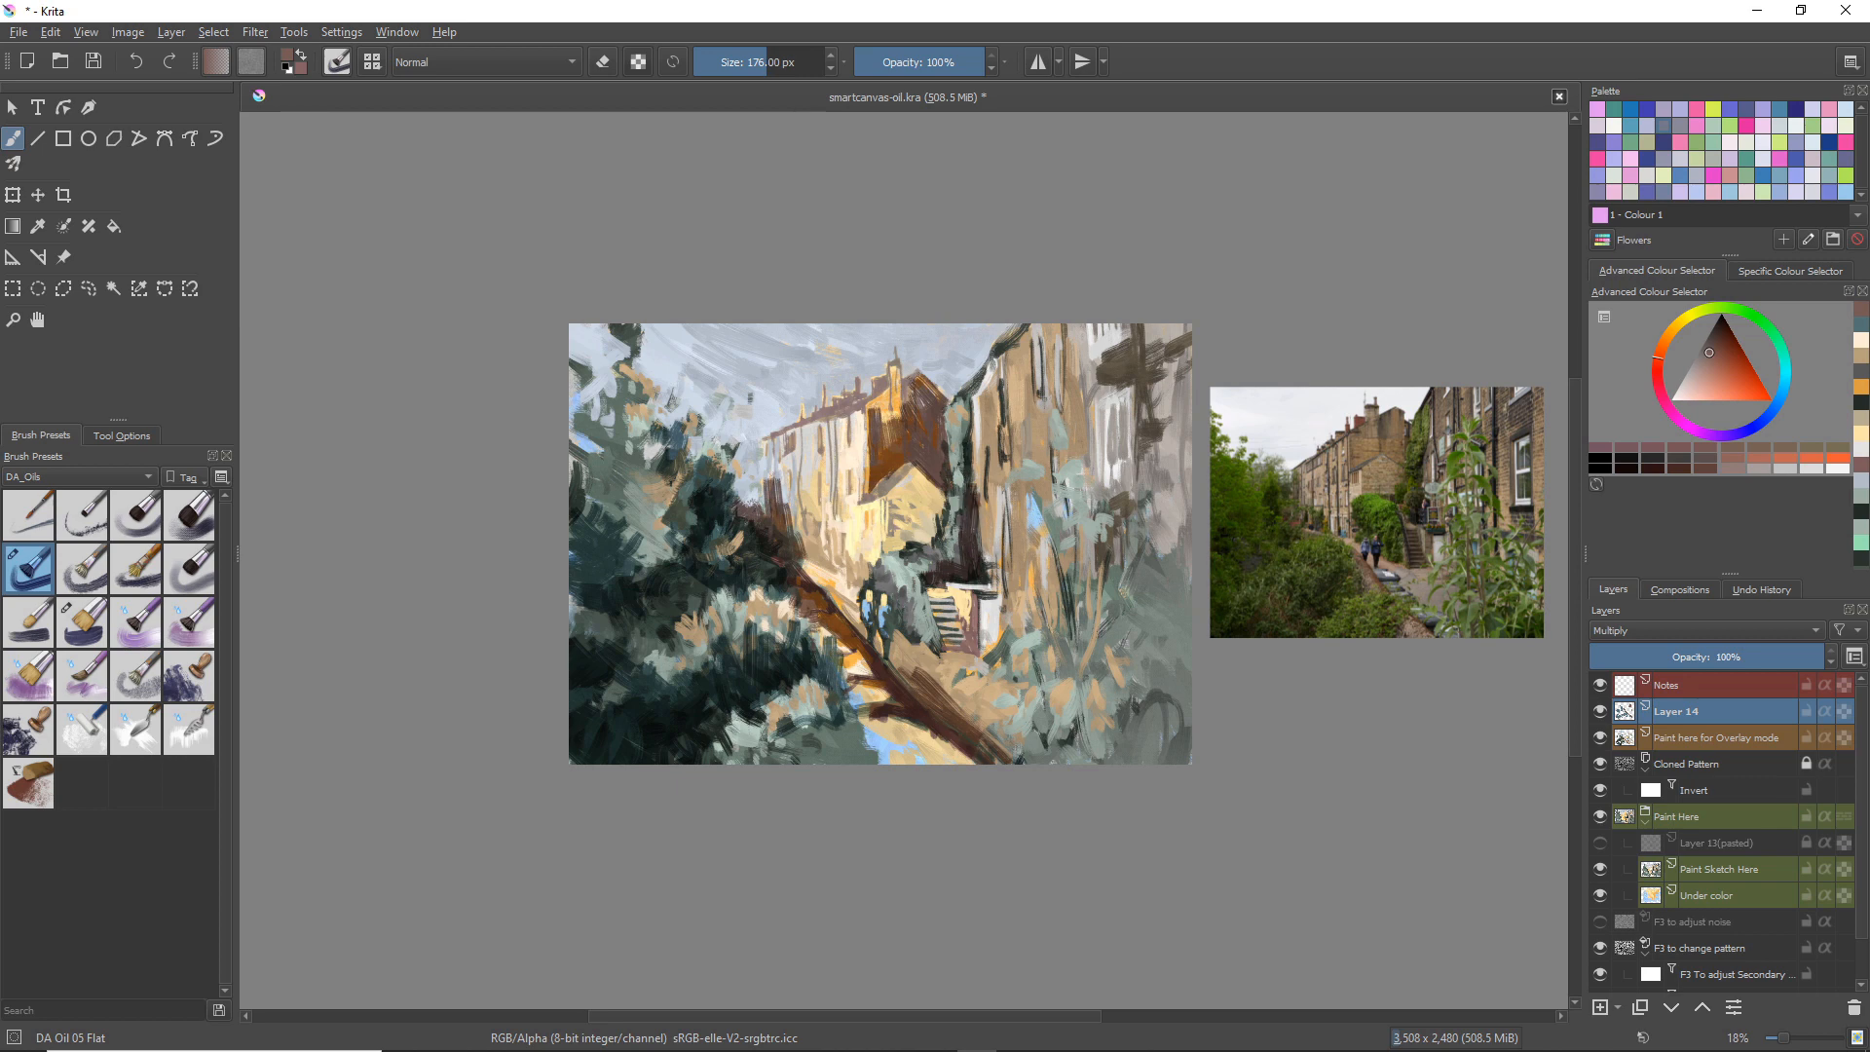
# Step: Reduce the brush to 126 px and paint dark brown shadows around the bush beside the steps and below the small house
pyautogui.press('[')
pyautogui.press('[')
pyautogui.press('[')
pyautogui.press('[')
pyautogui.press('[')
pyautogui.moveTo(920, 622)
pyautogui.mouseDown()
pyautogui.moveTo(921, 639)
pyautogui.moveTo(892, 584)
pyautogui.mouseUp()
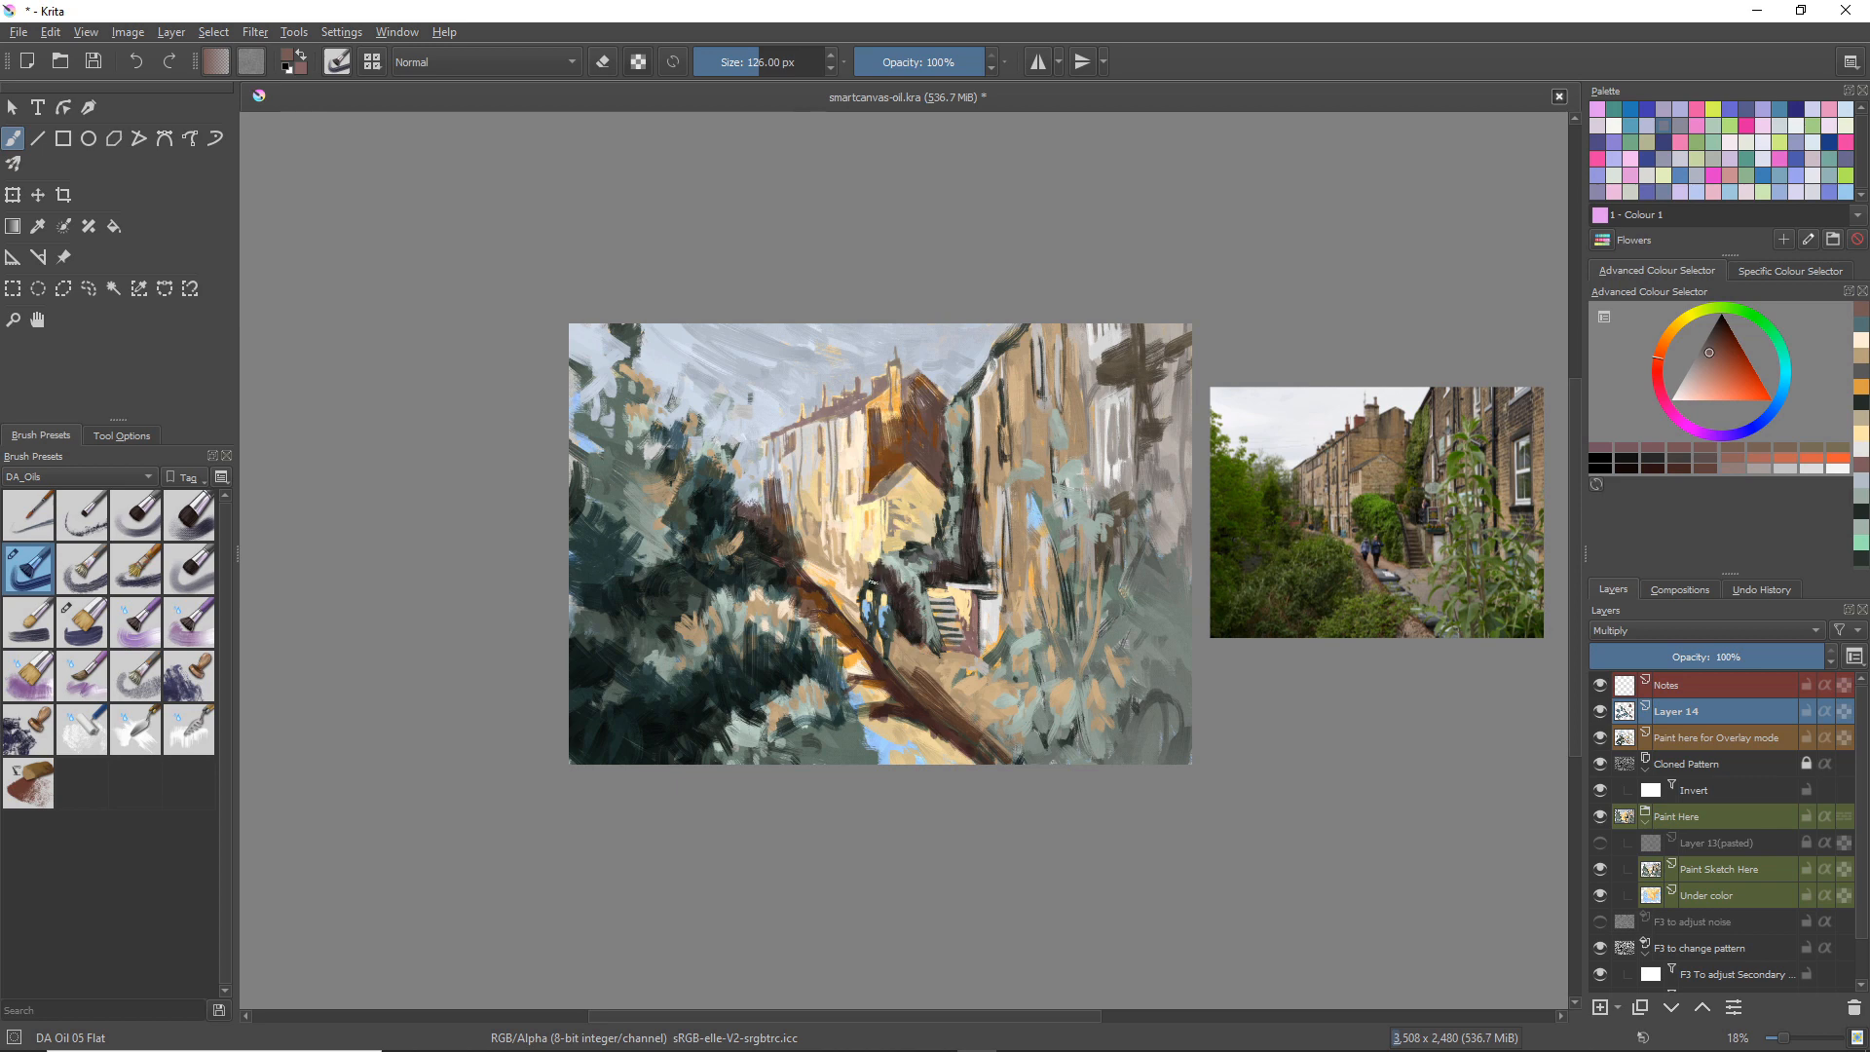
pyautogui.moveTo(888, 501); pyautogui.dragTo(898, 546)
pyautogui.press('e')
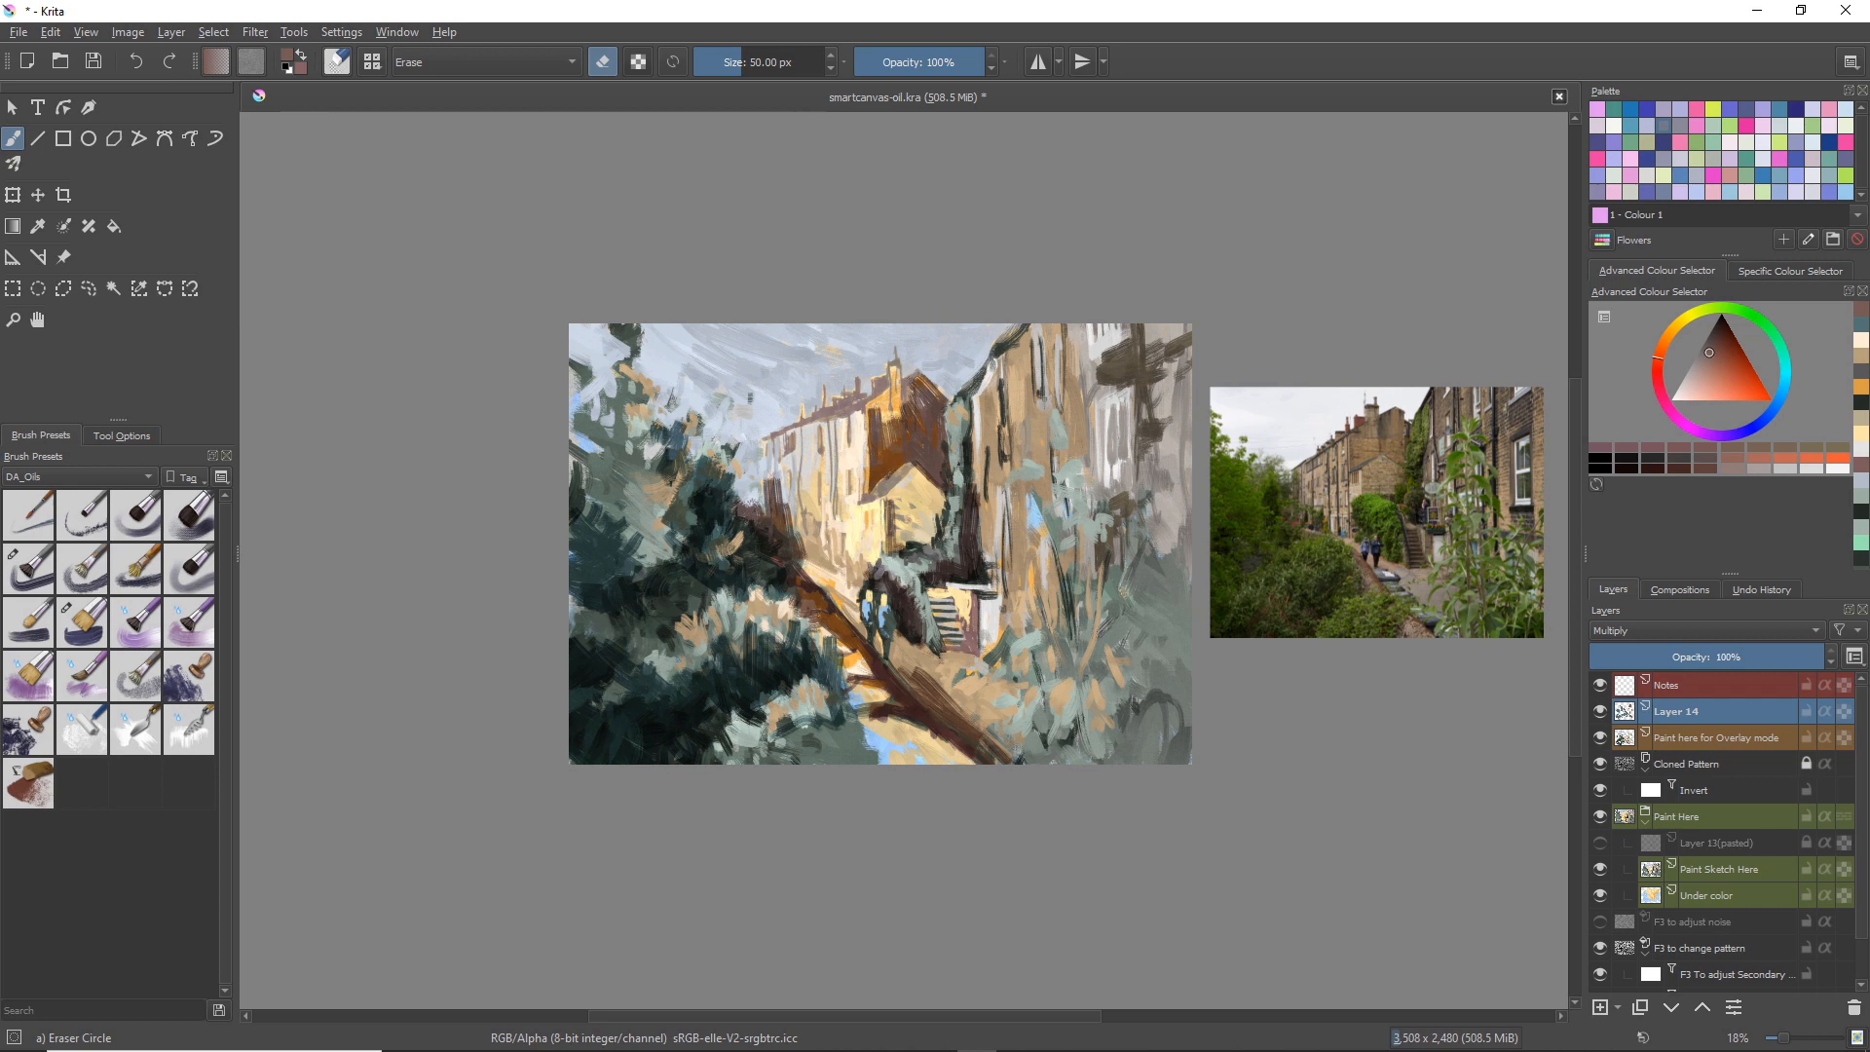
pyautogui.press('/')
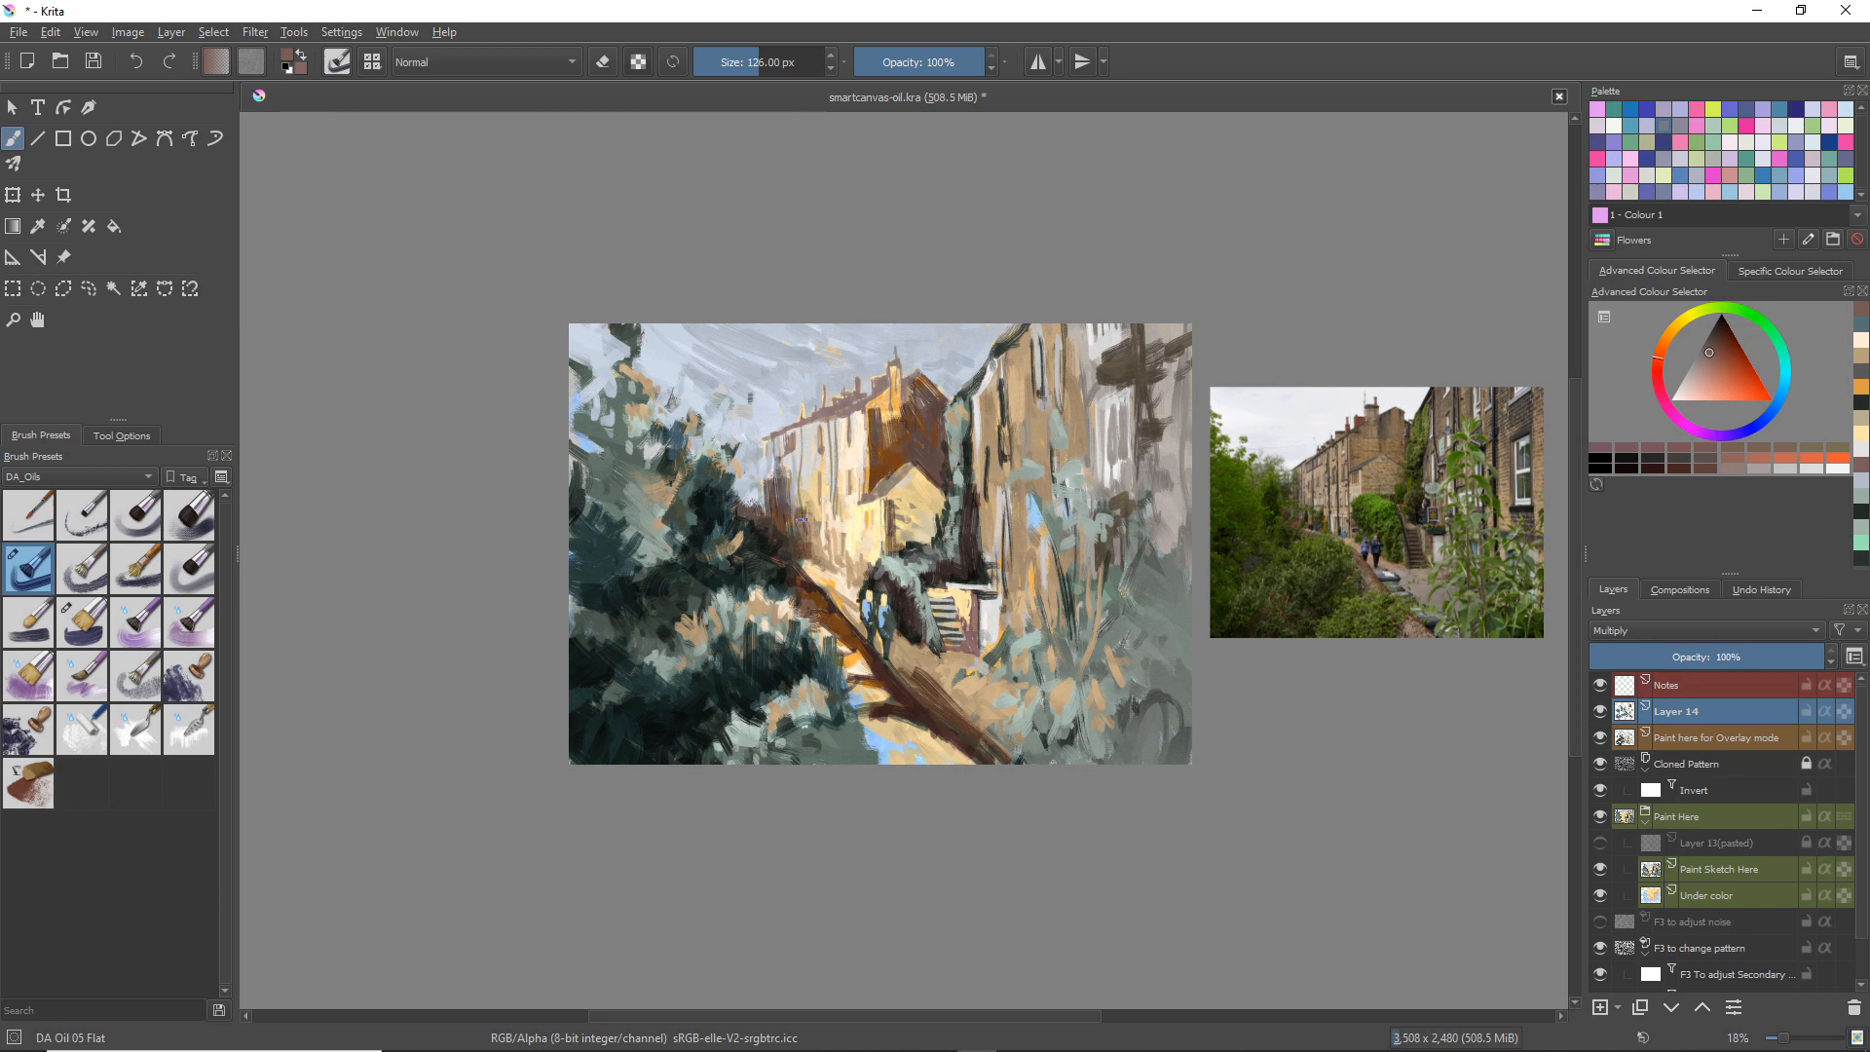
# Step: Dab brown into the foliage beside the far houses, then soften the shadows with DA Oil 19 Palette Knife and DA Oil 20 Palette Knife drips
pyautogui.moveTo(767, 490); pyautogui.dragTo(738, 482)
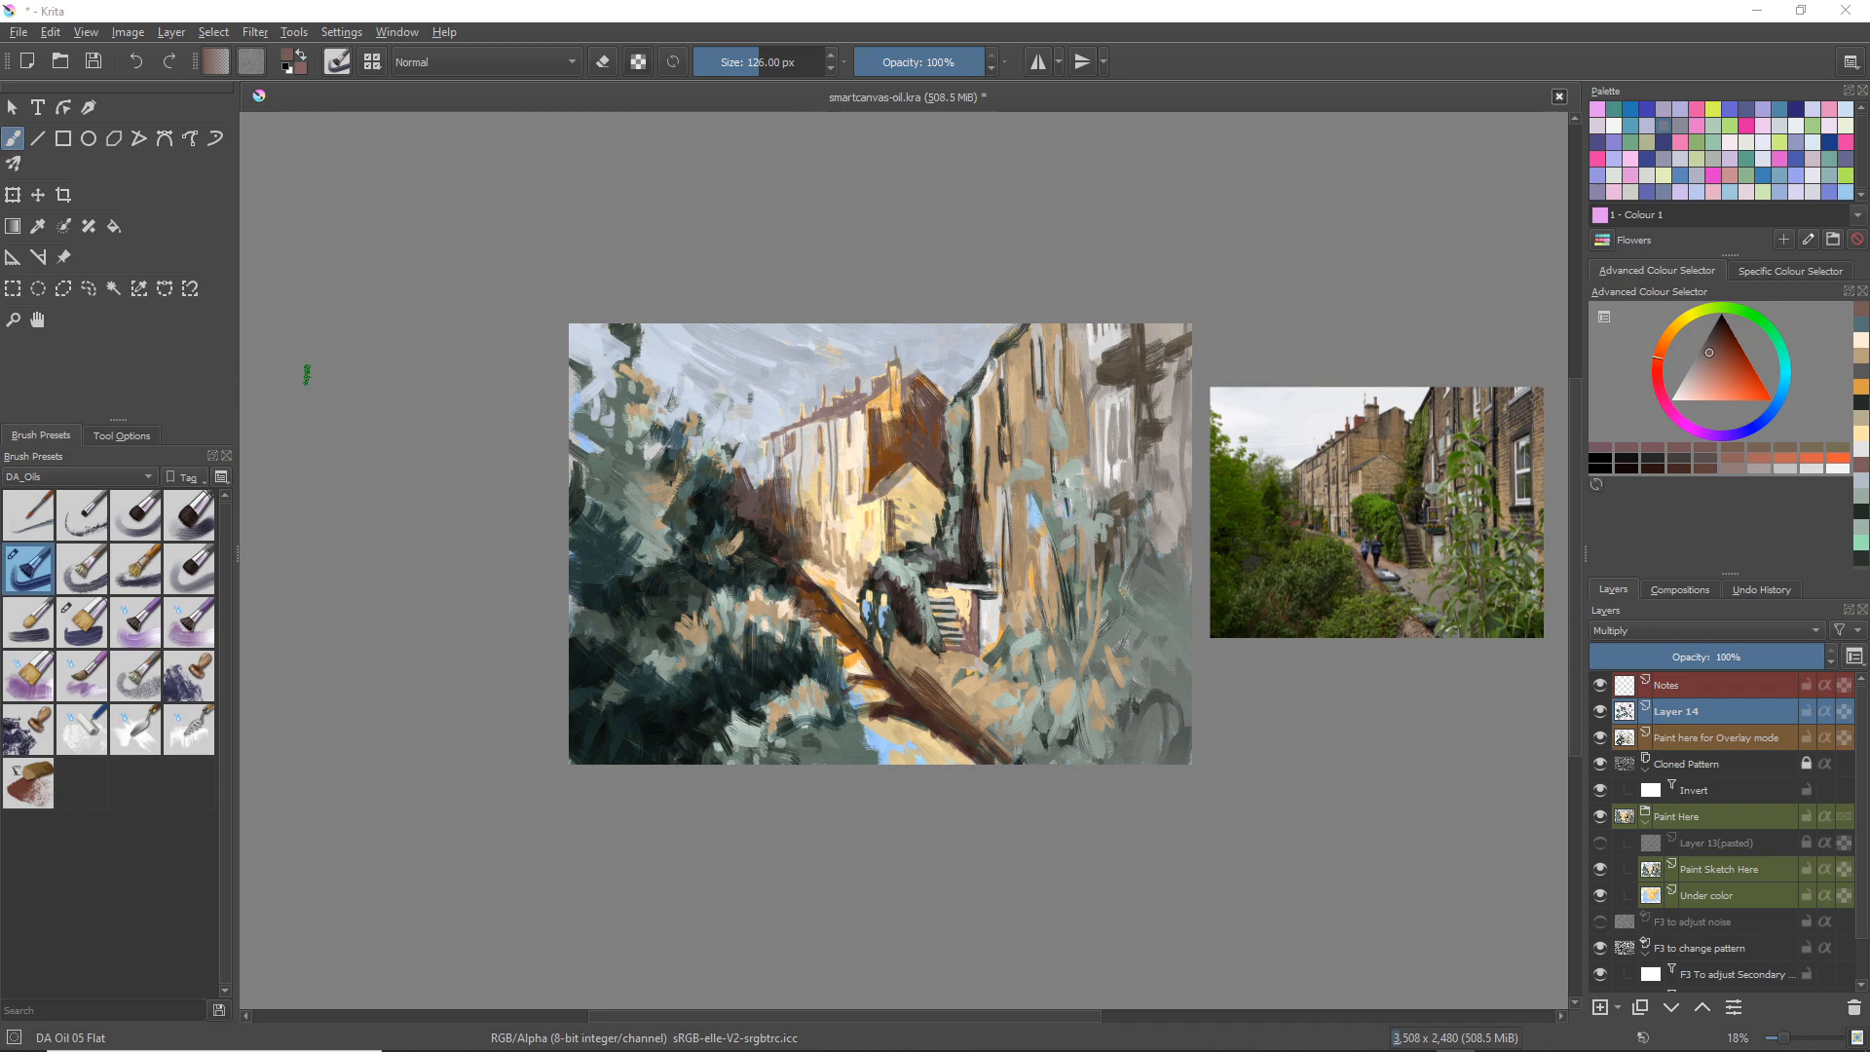
pyautogui.click(135, 730)
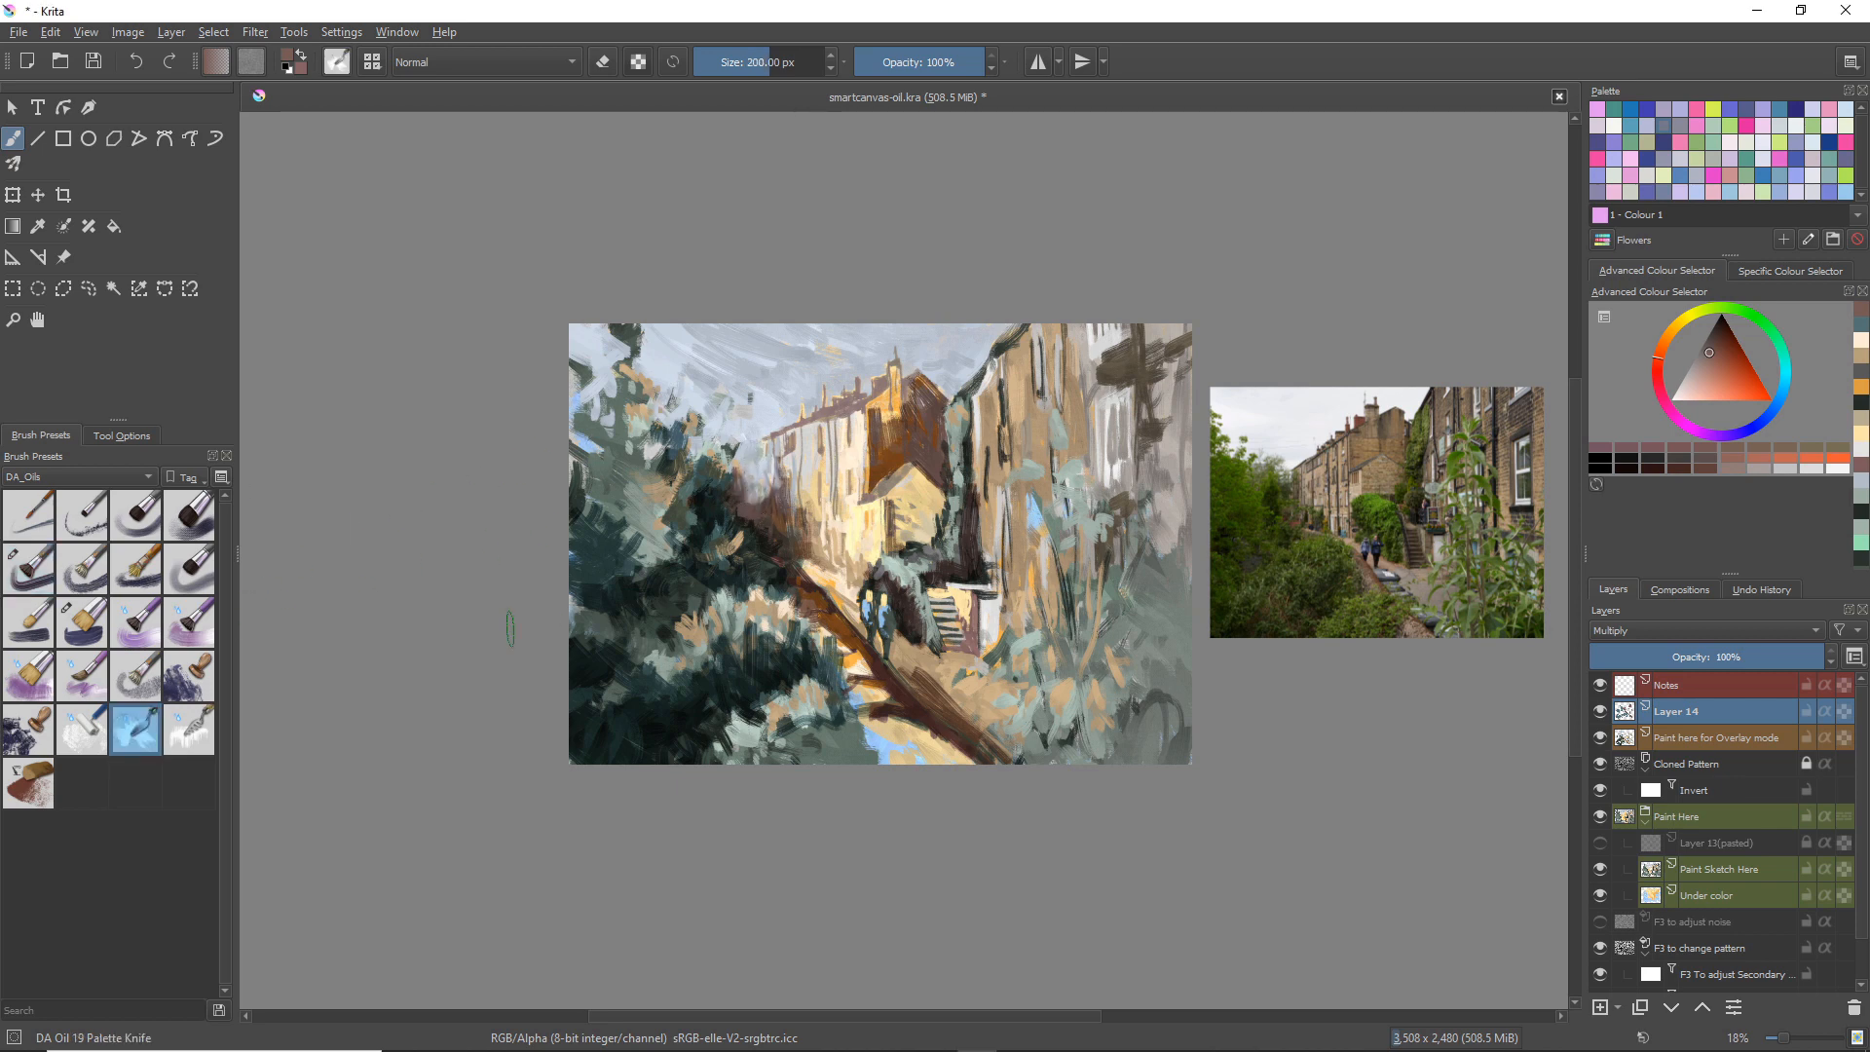
pyautogui.click(203, 731)
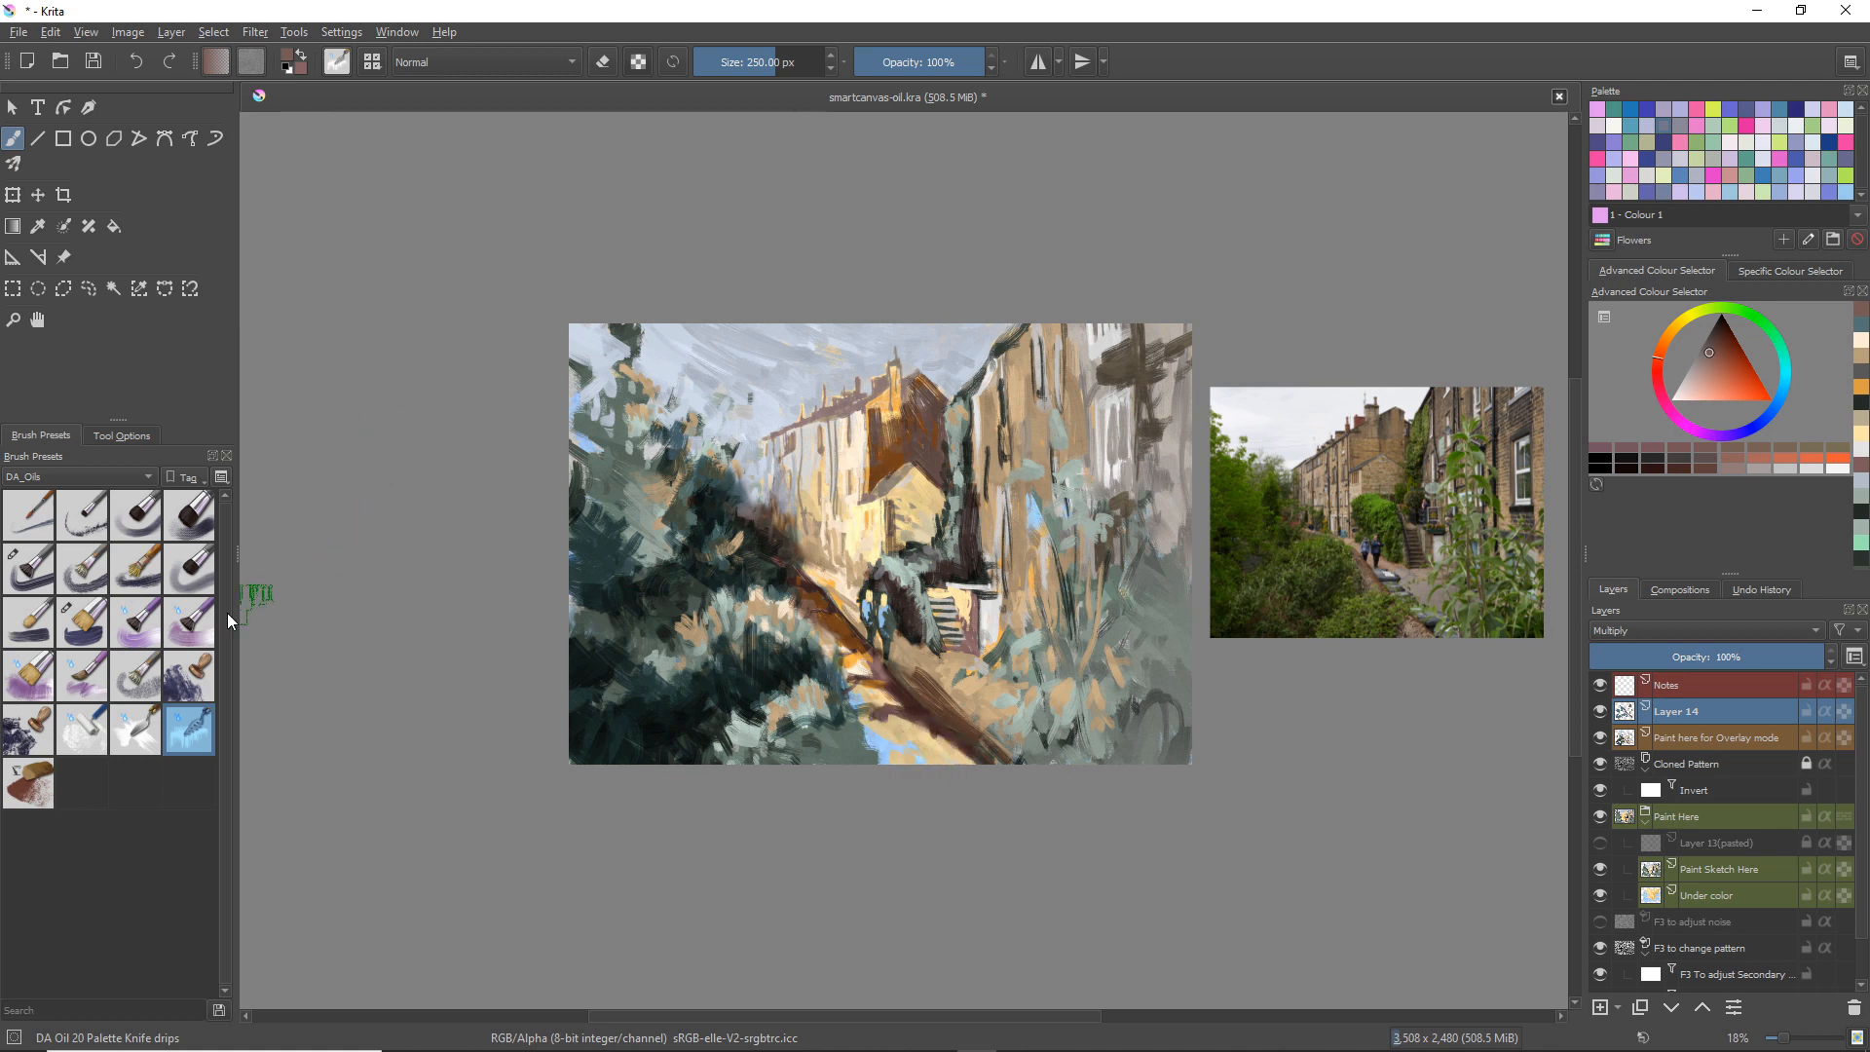
# Step: Paint reddish-brown strokes through the plants beside the steps and the lower-left bushes with DA Oil 10 Filbert Dense at 300 px
pyautogui.click(86, 624)
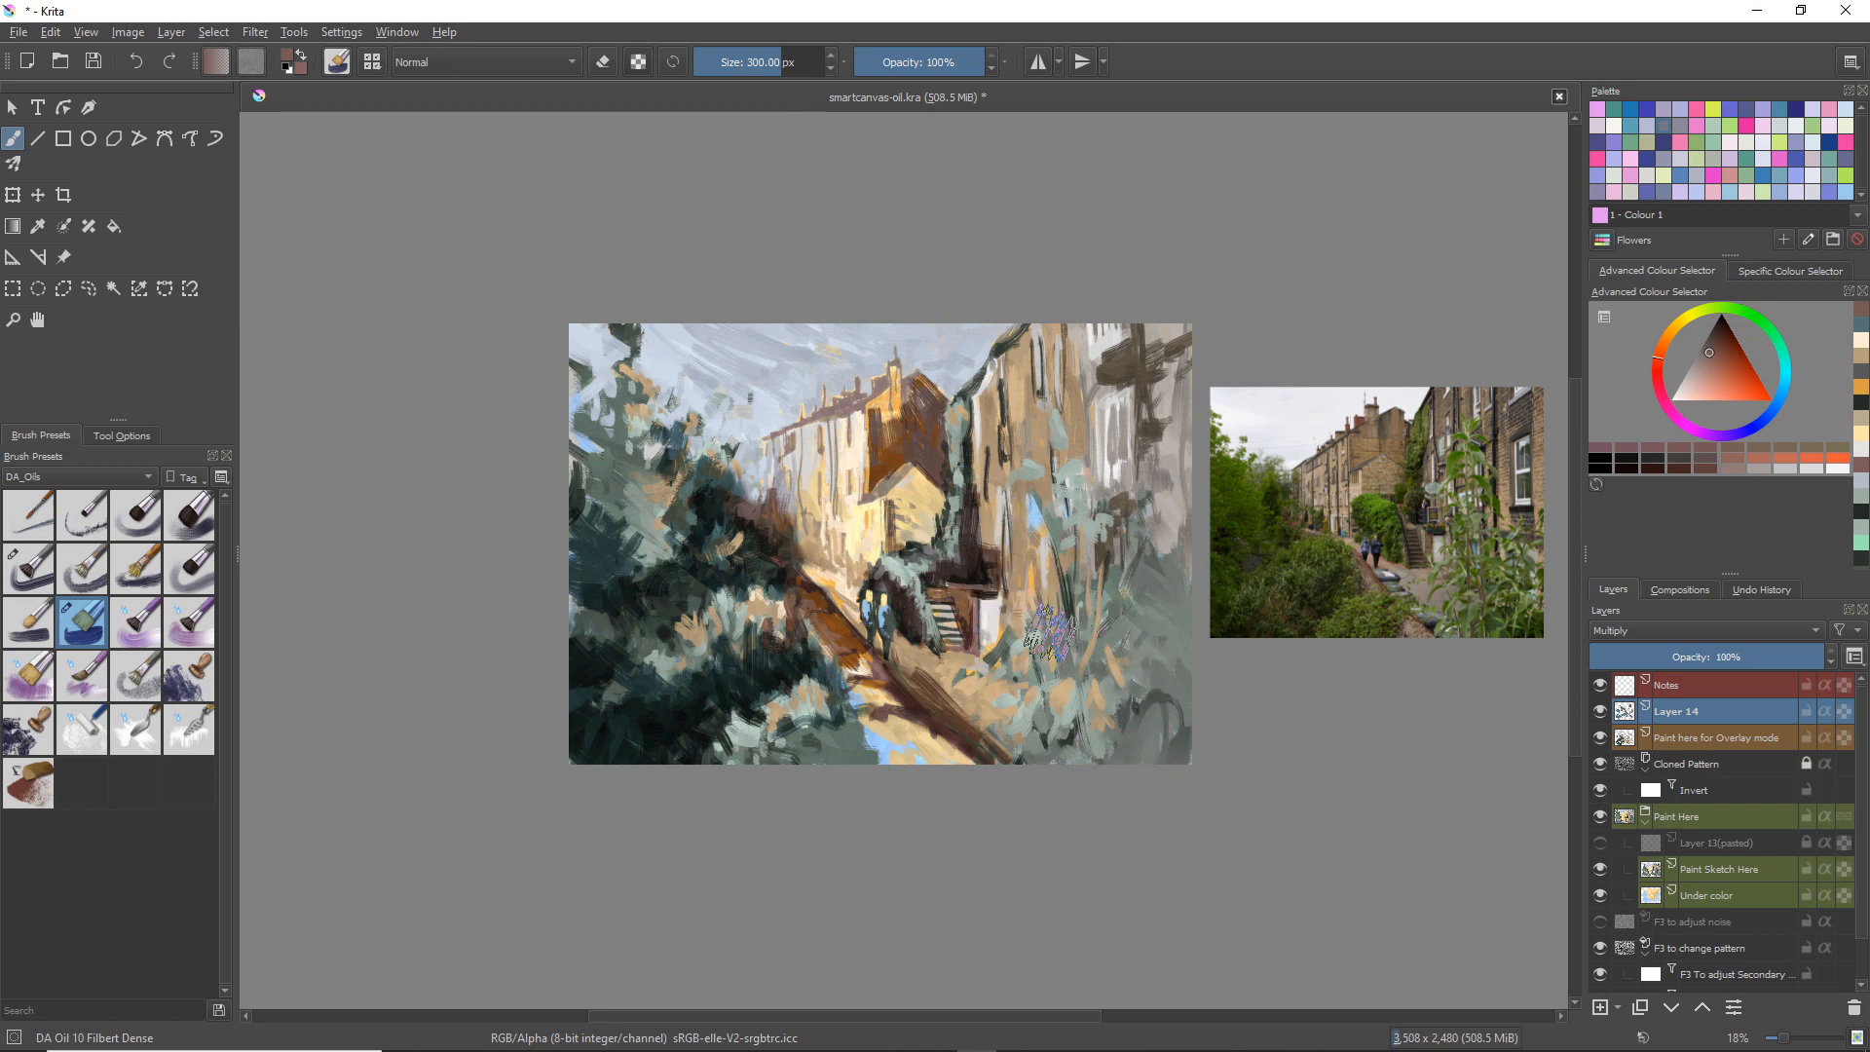
pyautogui.moveTo(1016, 554); pyautogui.dragTo(1017, 620)
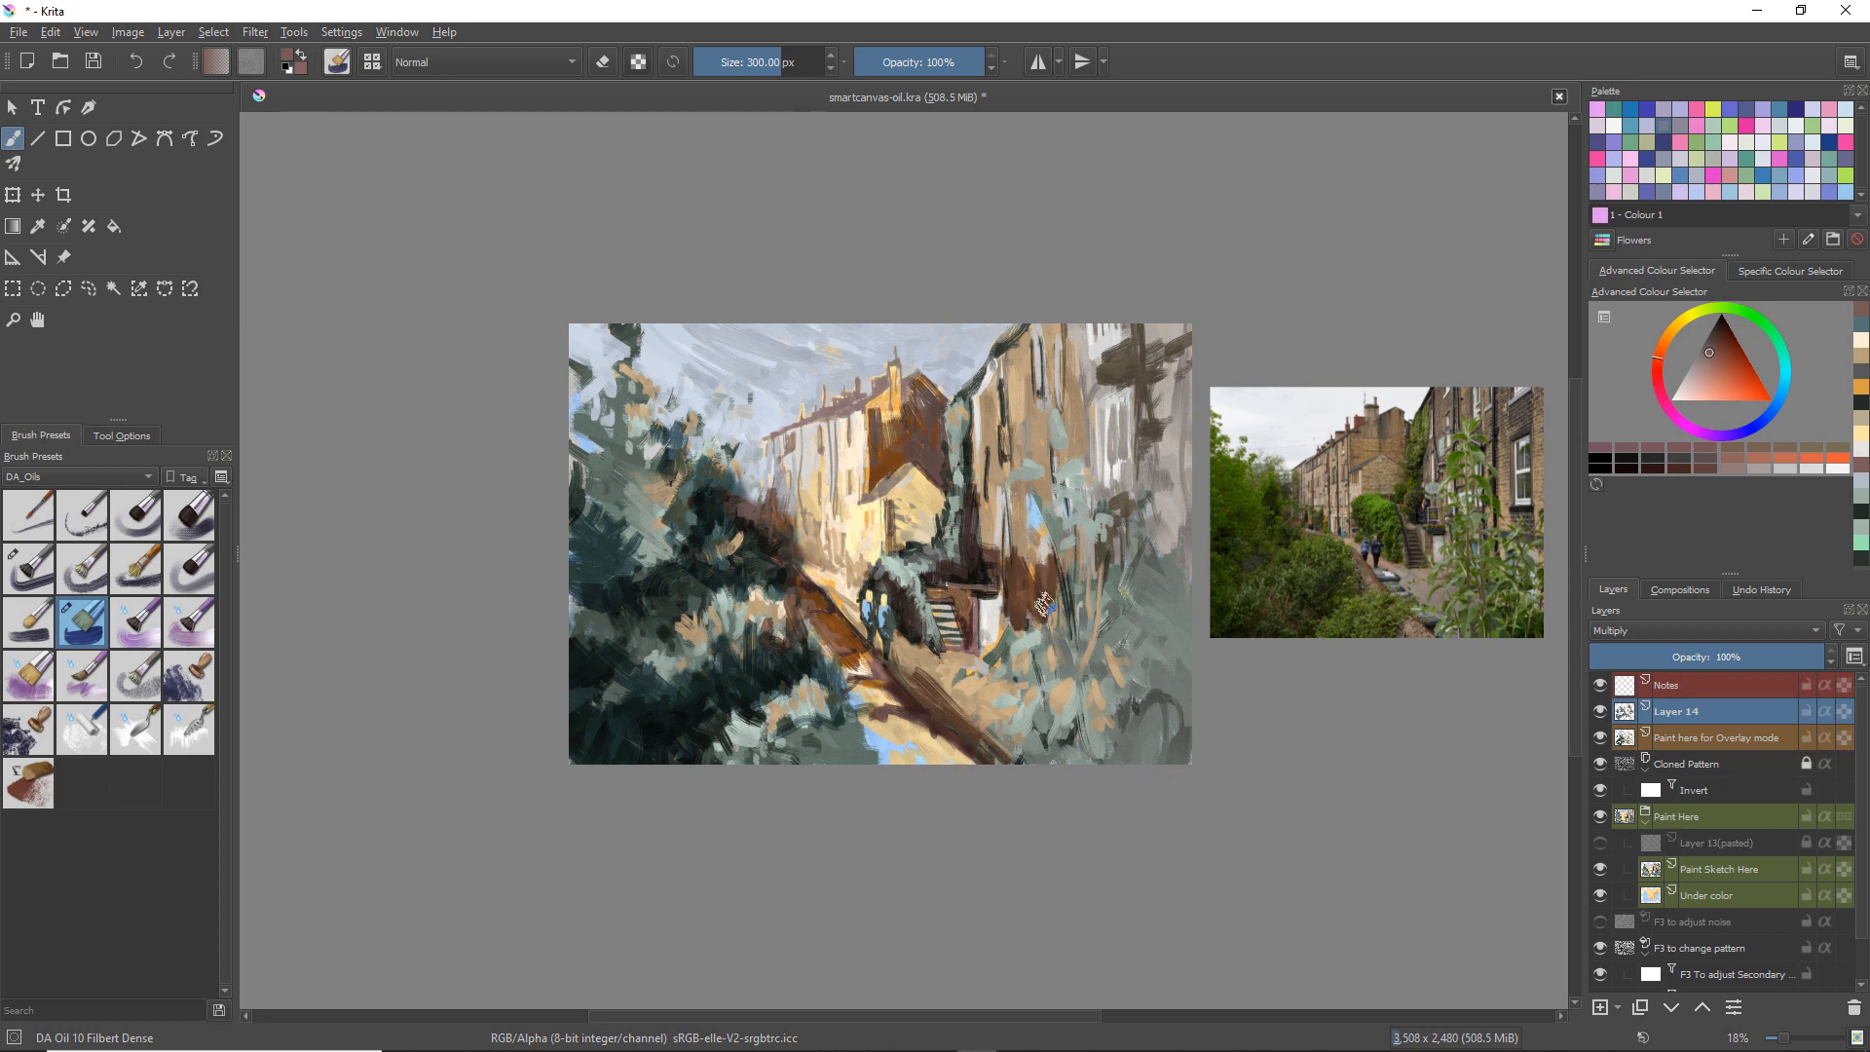
pyautogui.moveTo(1030, 526)
pyautogui.mouseDown()
pyautogui.moveTo(1086, 570)
pyautogui.moveTo(1075, 552)
pyautogui.moveTo(1074, 614)
pyautogui.moveTo(1086, 543)
pyautogui.moveTo(1084, 638)
pyautogui.moveTo(1059, 619)
pyautogui.moveTo(1065, 653)
pyautogui.moveTo(1042, 653)
pyautogui.moveTo(1067, 685)
pyautogui.moveTo(1013, 657)
pyautogui.mouseUp()
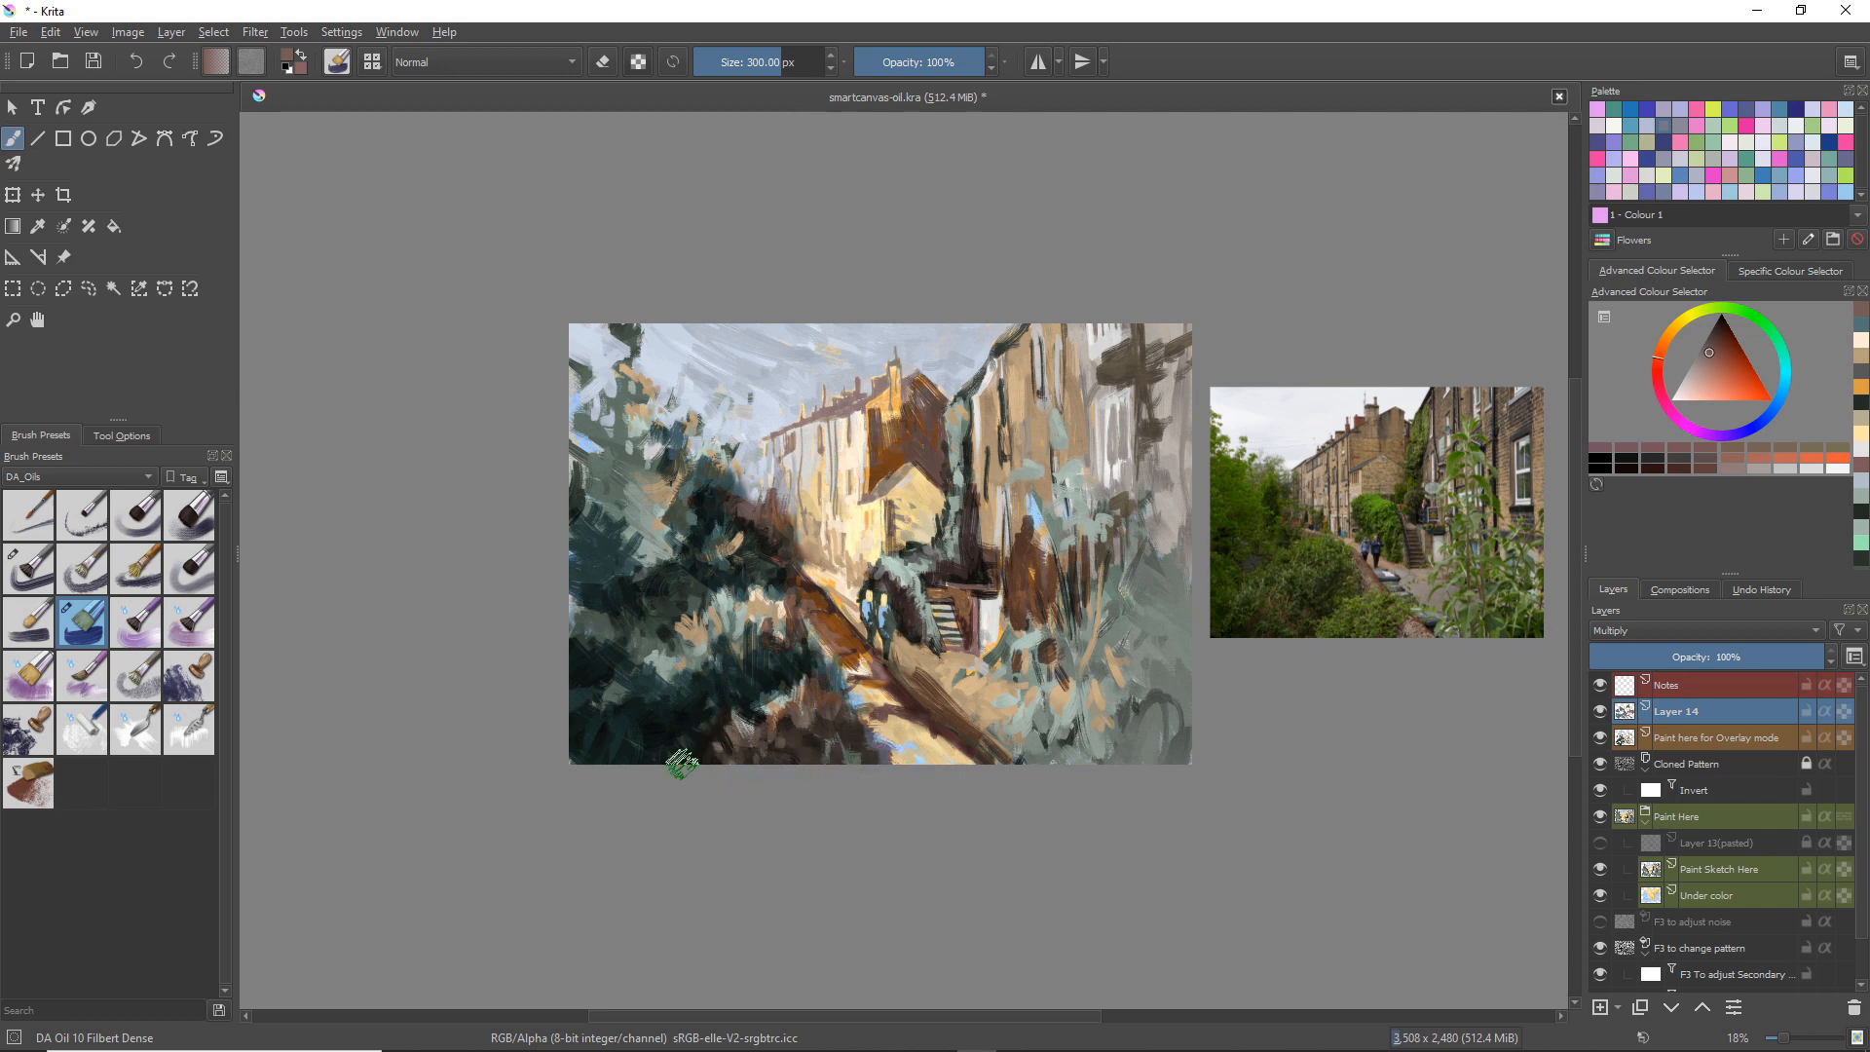
pyautogui.moveTo(665, 735)
pyautogui.mouseDown()
pyautogui.moveTo(743, 719)
pyautogui.moveTo(746, 692)
pyautogui.moveTo(750, 732)
pyautogui.mouseUp()
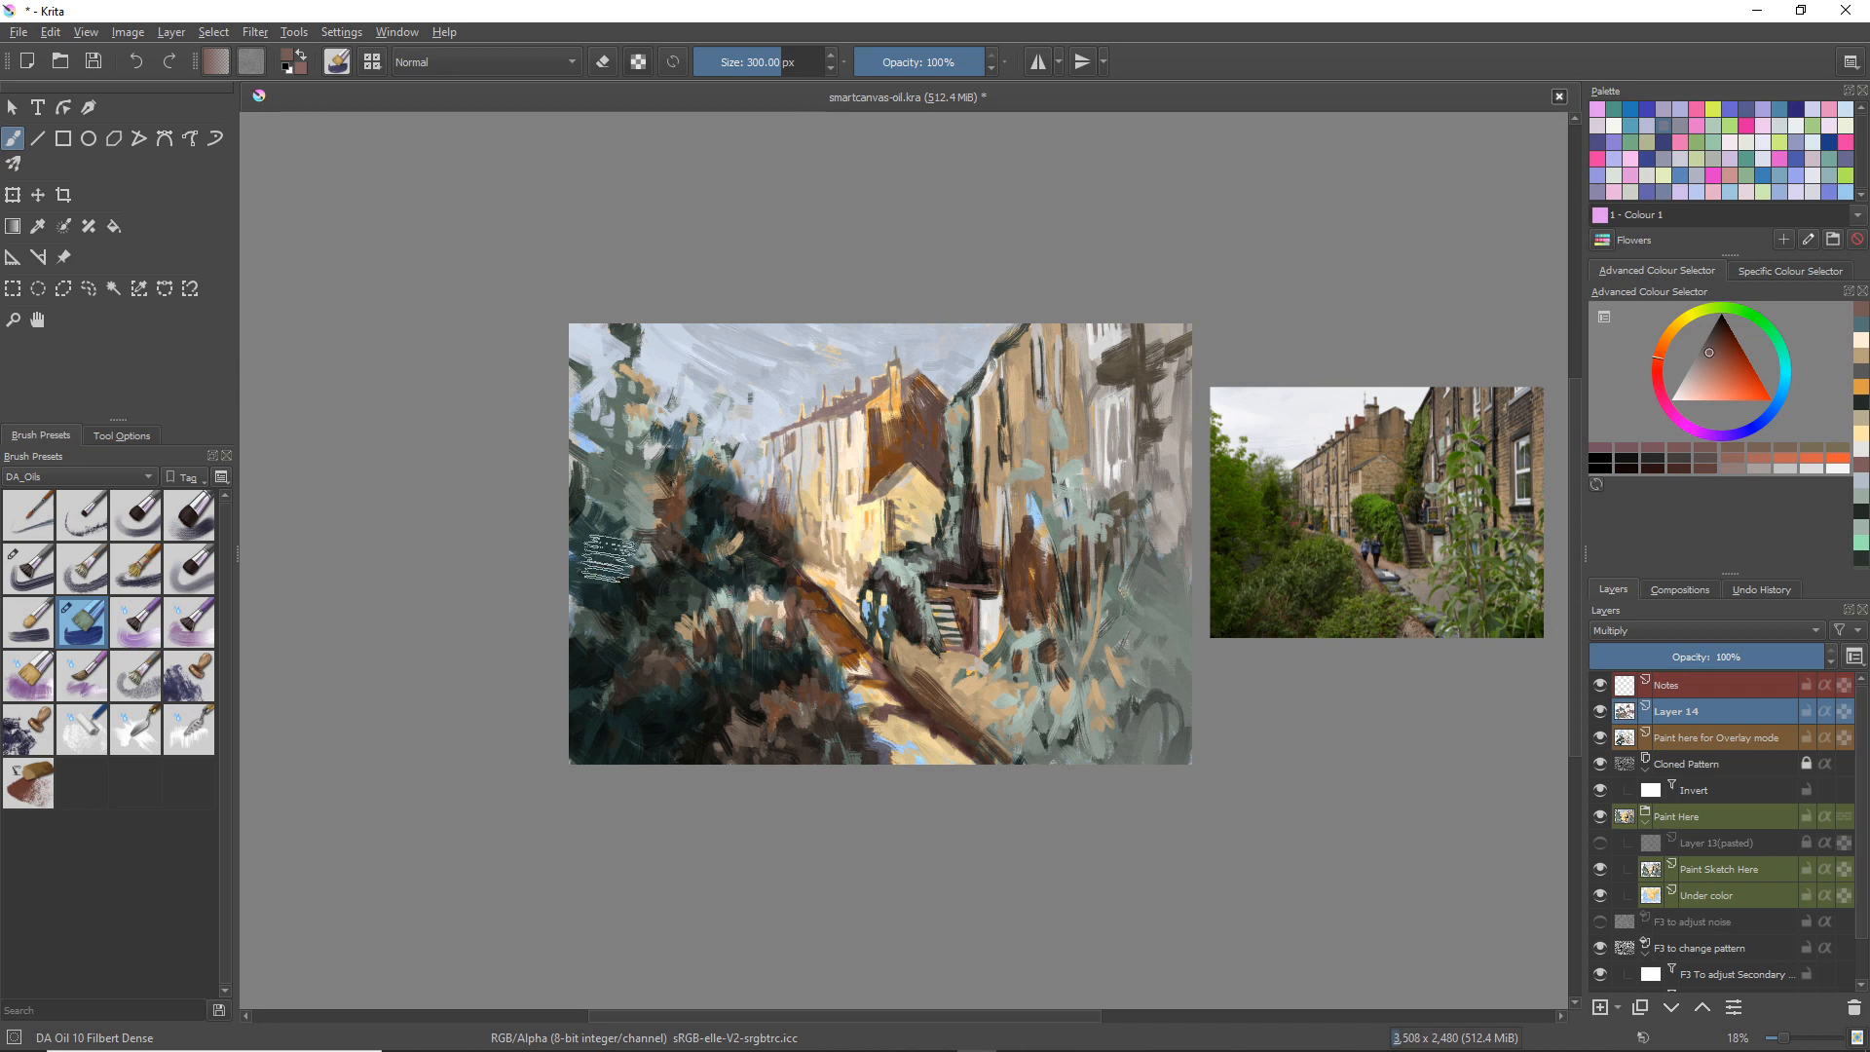
# Step: Sample a greyish green from the left-hand tree and paint it over the middle of the left-hand bushes
pyautogui.keyDown('ctrl'); pyautogui.click(590, 474); pyautogui.keyUp('ctrl')
pyautogui.keyDown('ctrl'); pyautogui.click(630, 495); pyautogui.keyUp('ctrl')
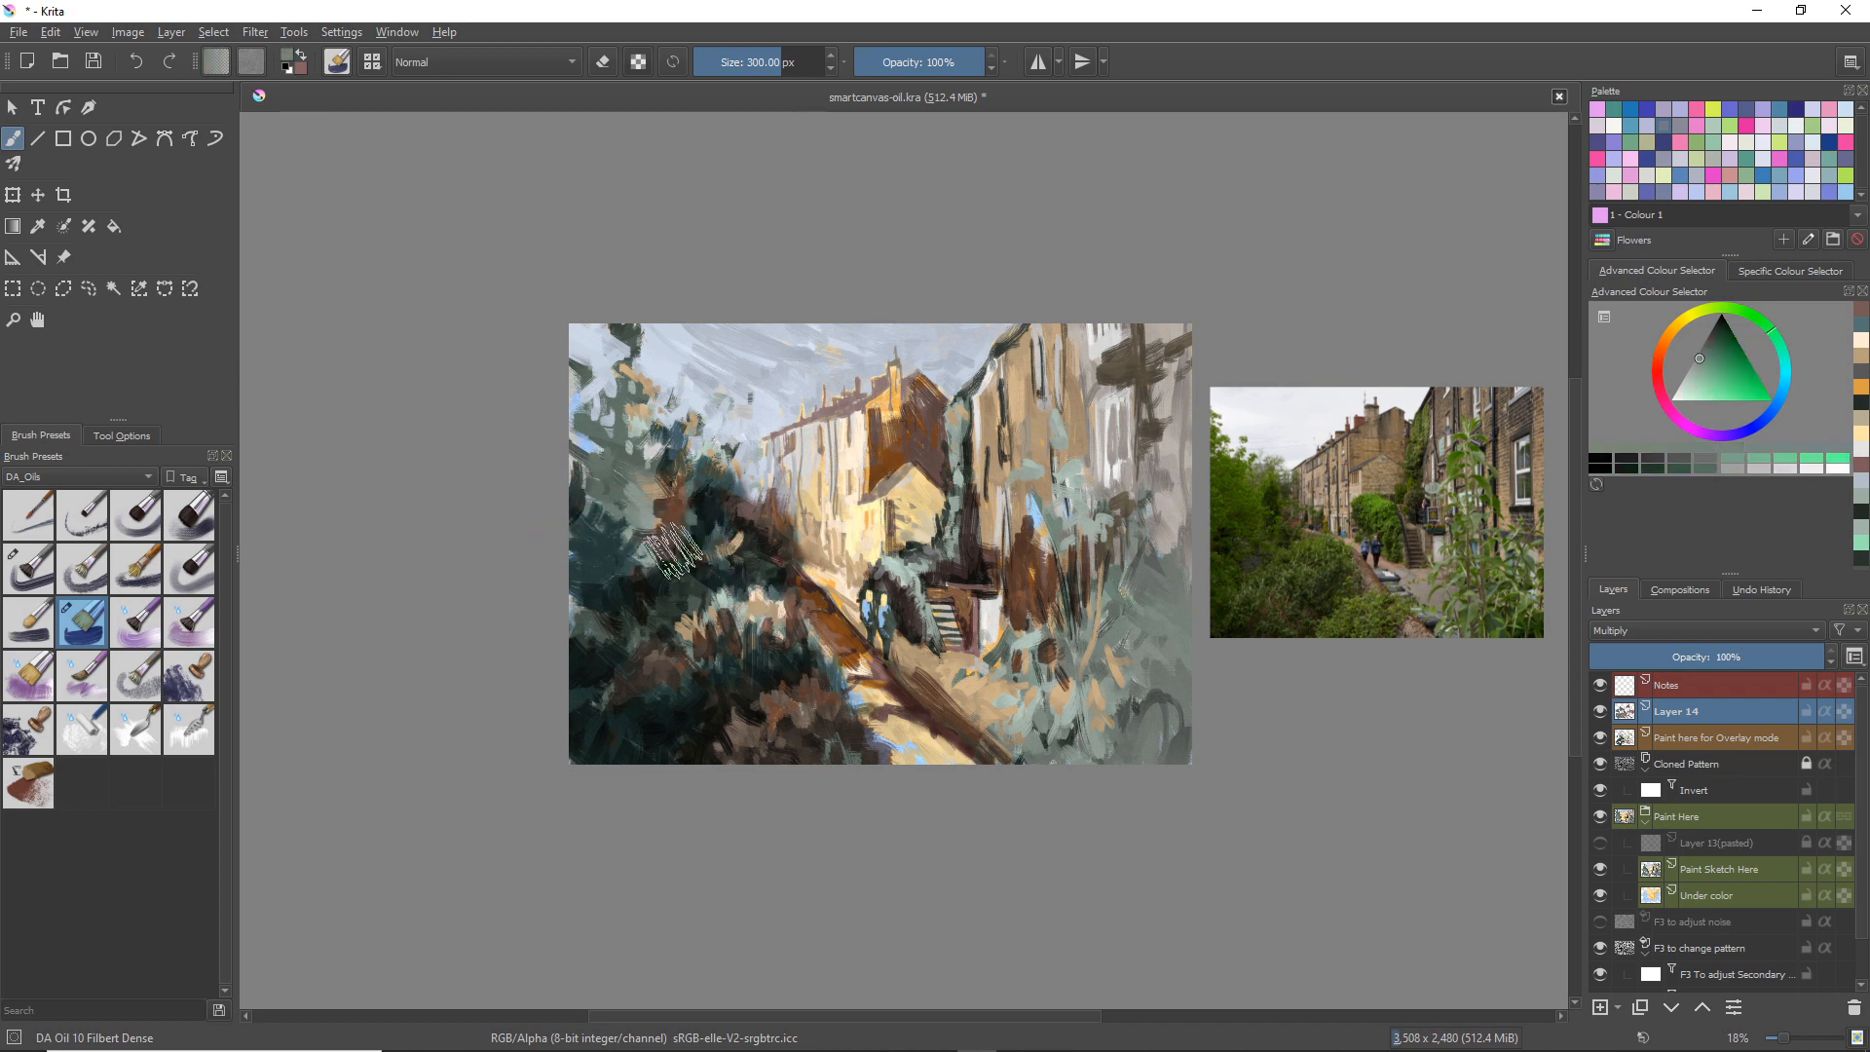
pyautogui.moveTo(758, 592)
pyautogui.mouseDown()
pyautogui.moveTo(783, 623)
pyautogui.moveTo(735, 576)
pyautogui.moveTo(732, 601)
pyautogui.moveTo(686, 619)
pyautogui.mouseUp()
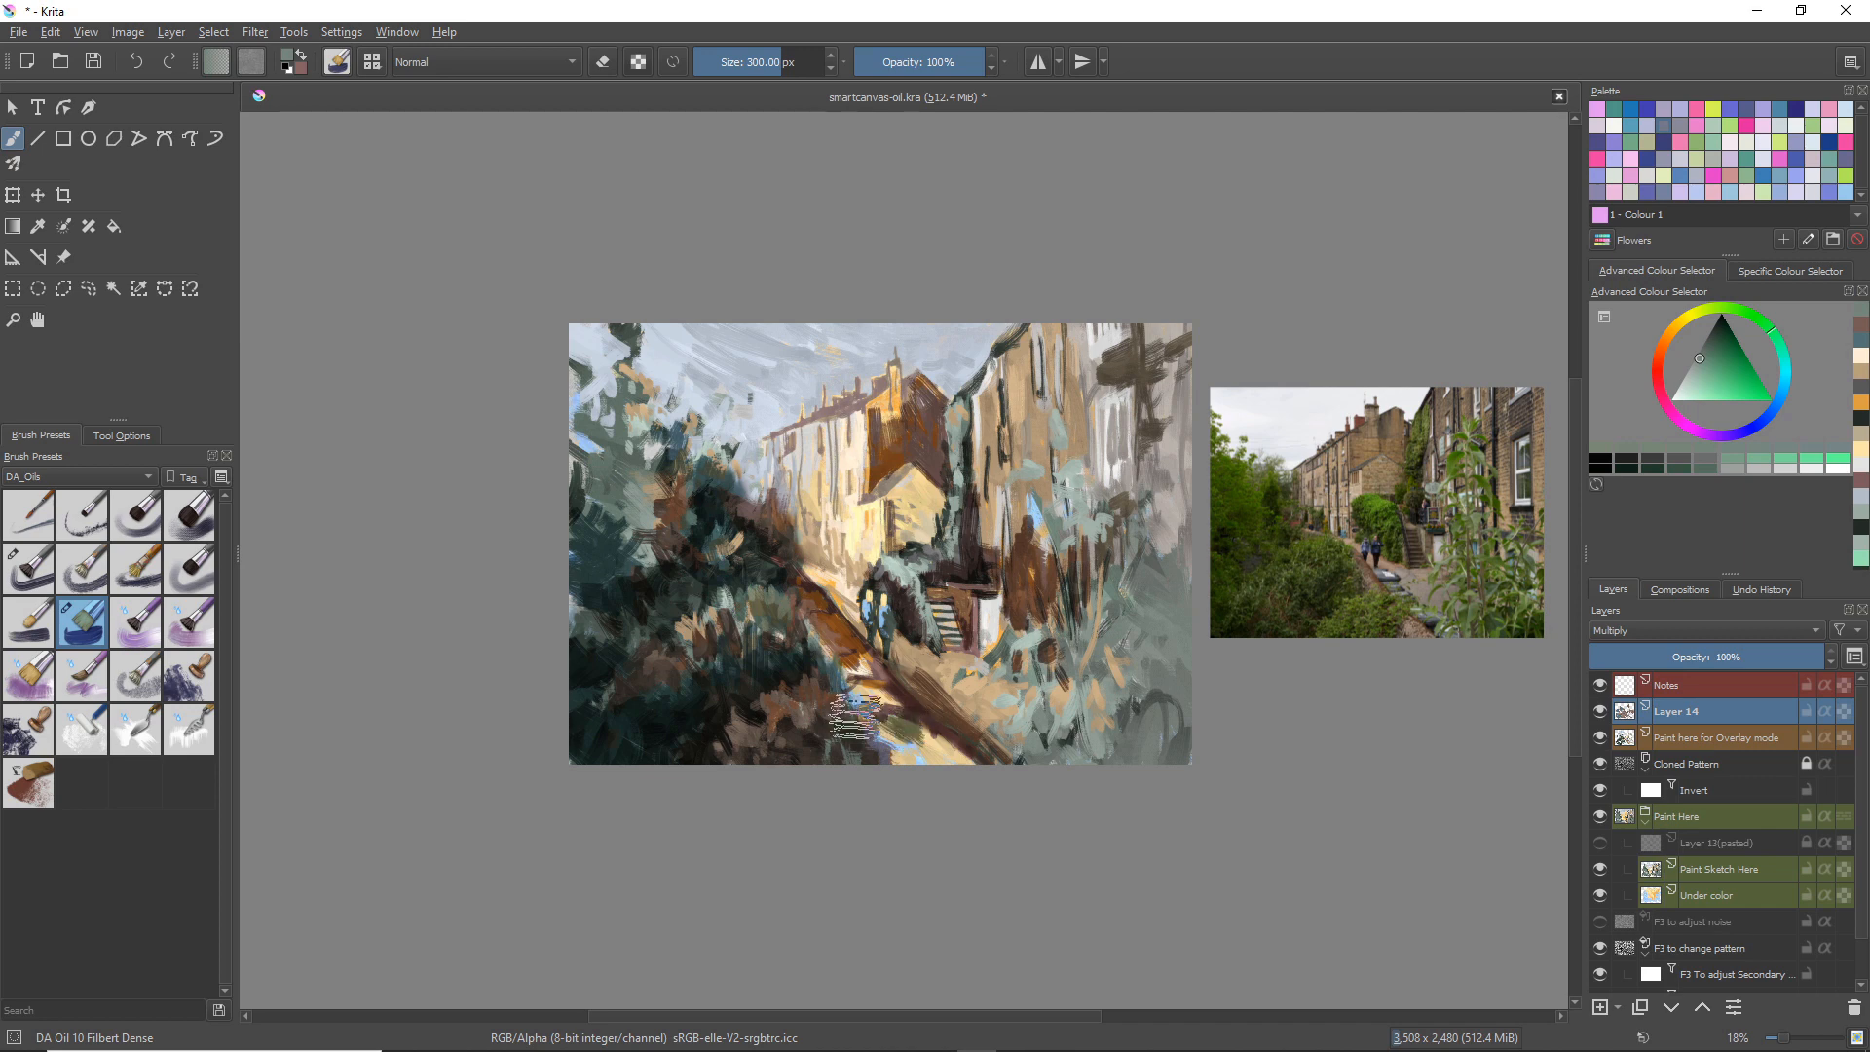
# Step: Sample a muted brown from the lower bushes and shade the lower end of the path with it
pyautogui.press('ctrl')
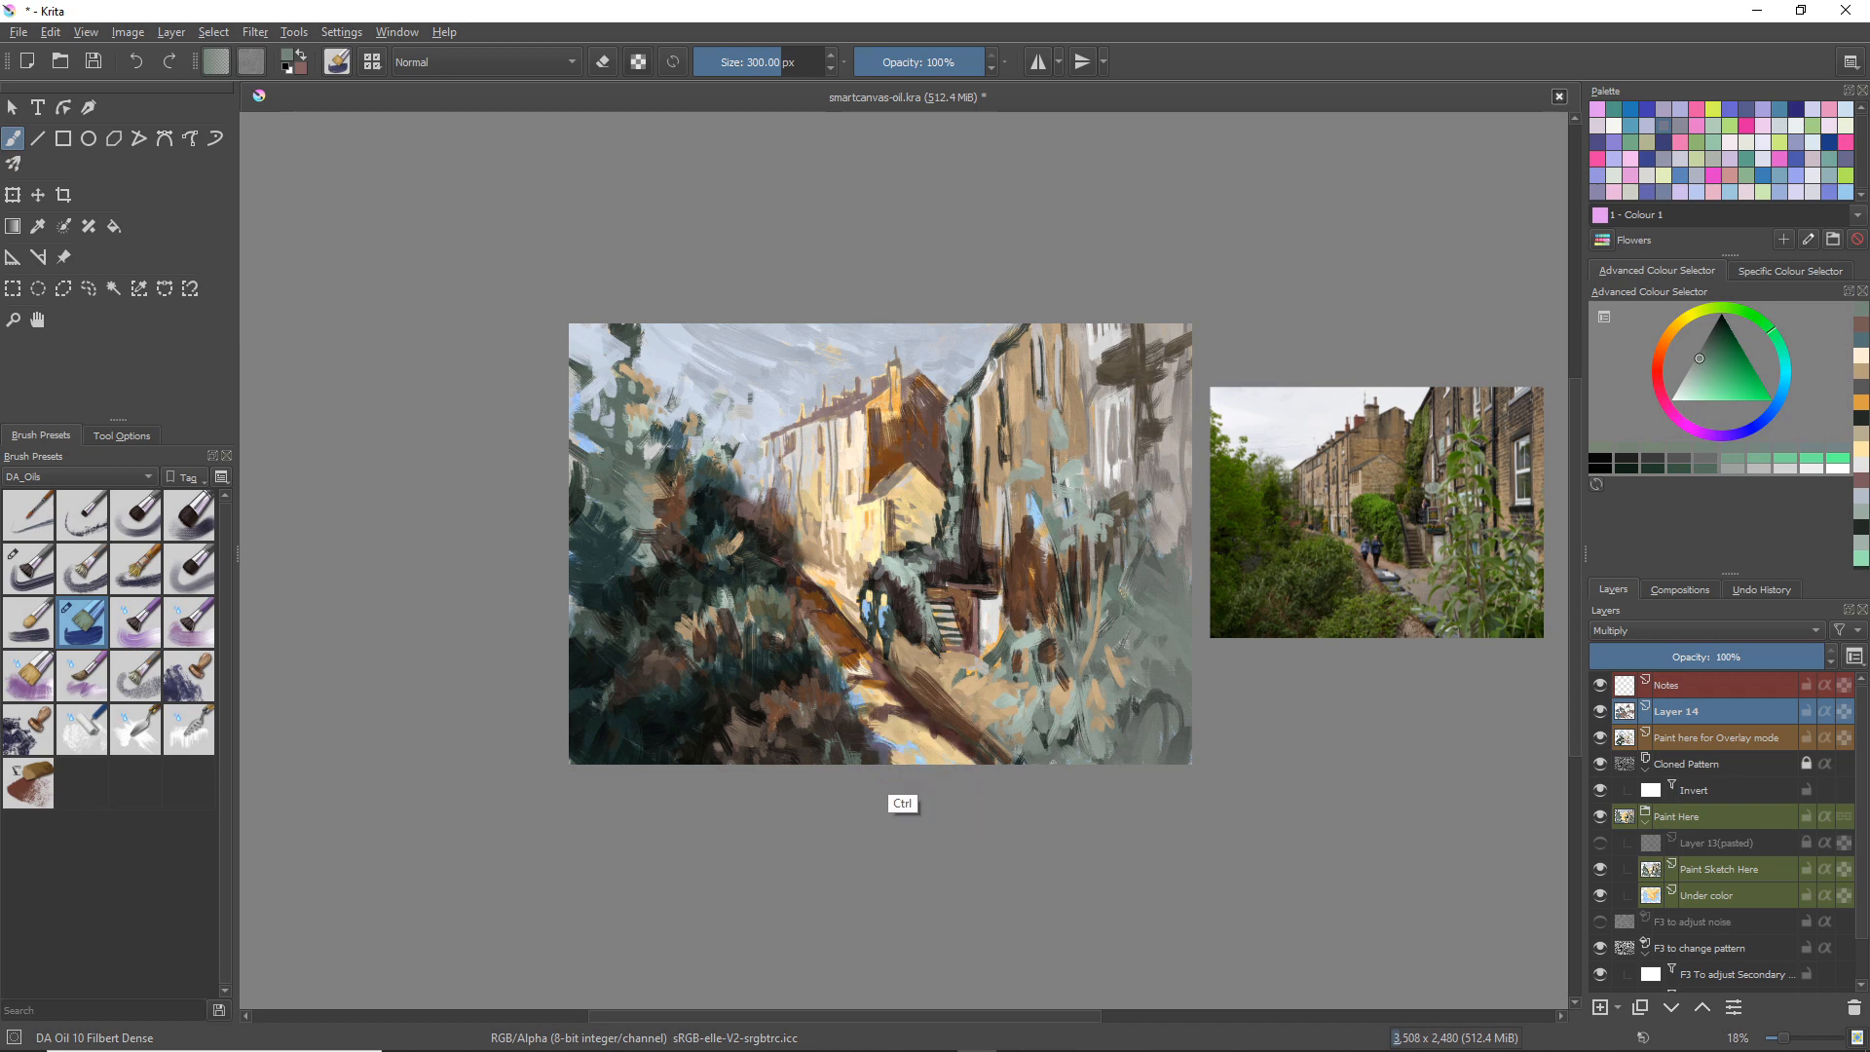
pyautogui.keyDown('ctrl'); pyautogui.click(808, 714); pyautogui.keyUp('ctrl')
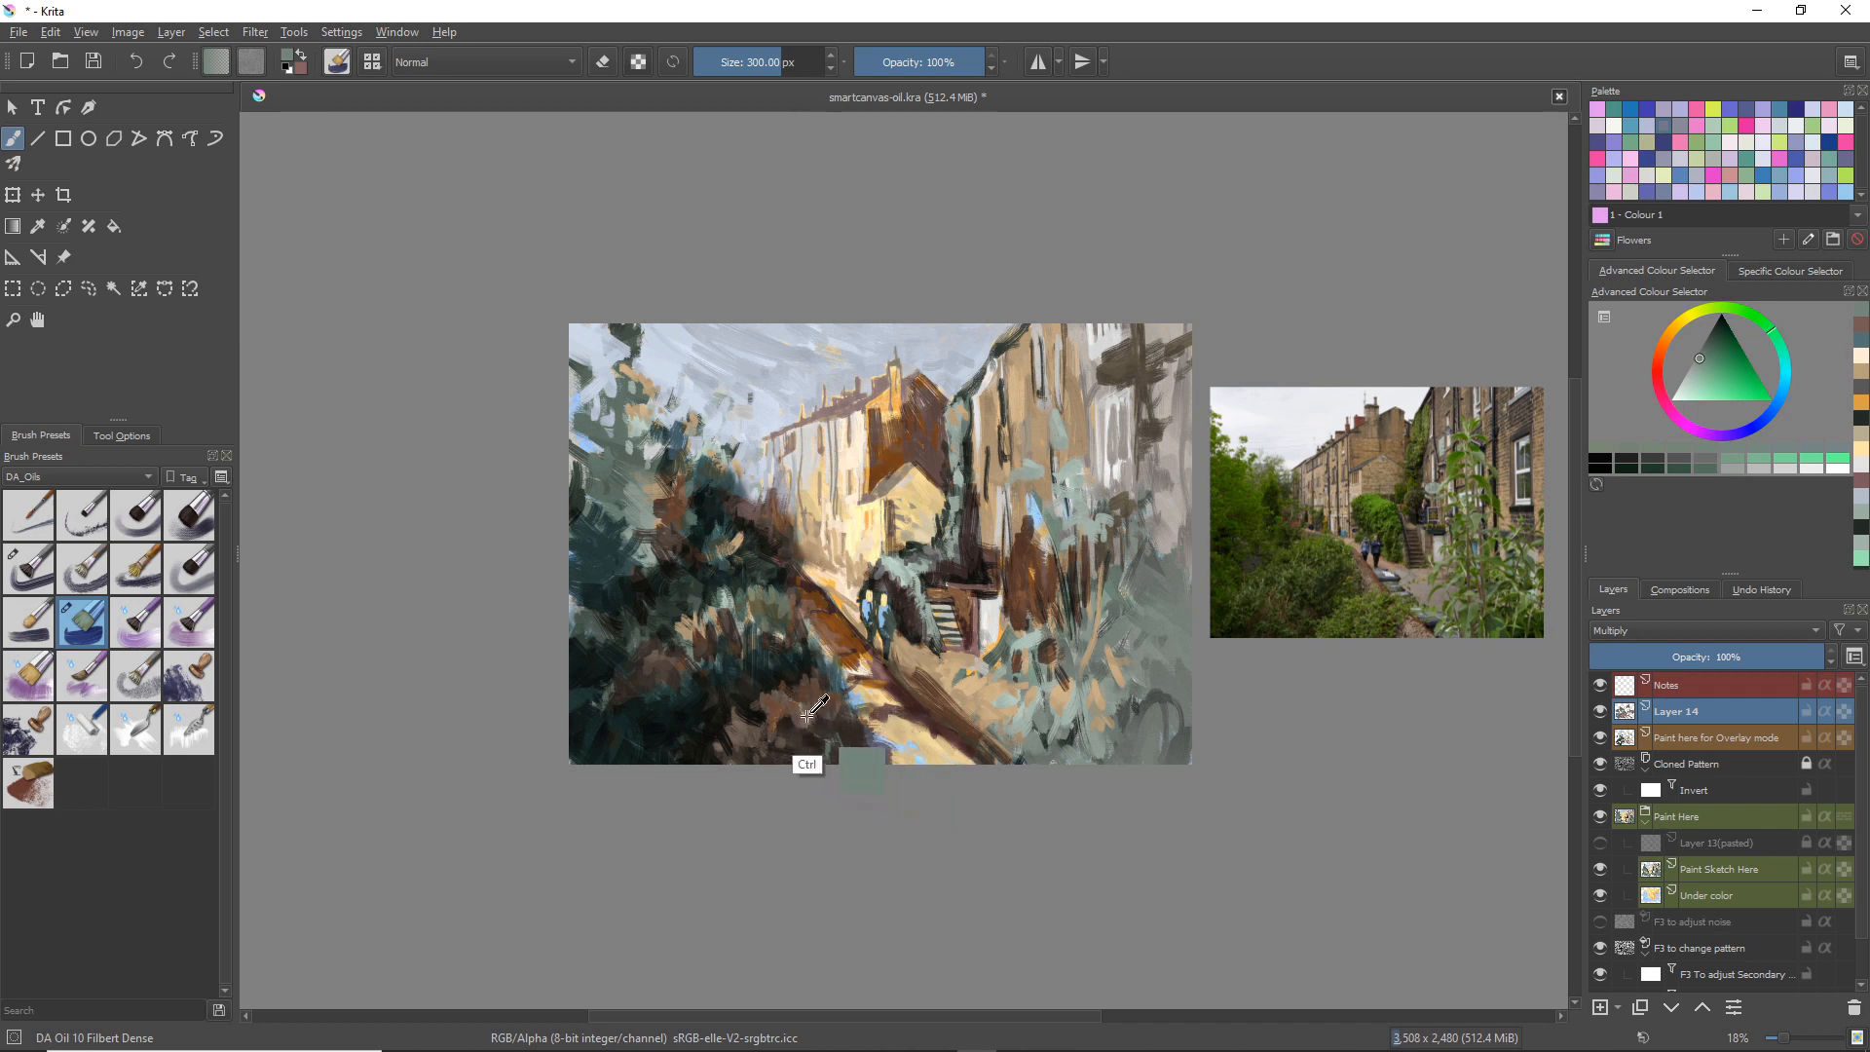
pyautogui.keyDown('ctrl'); pyautogui.click(800, 710); pyautogui.keyUp('ctrl')
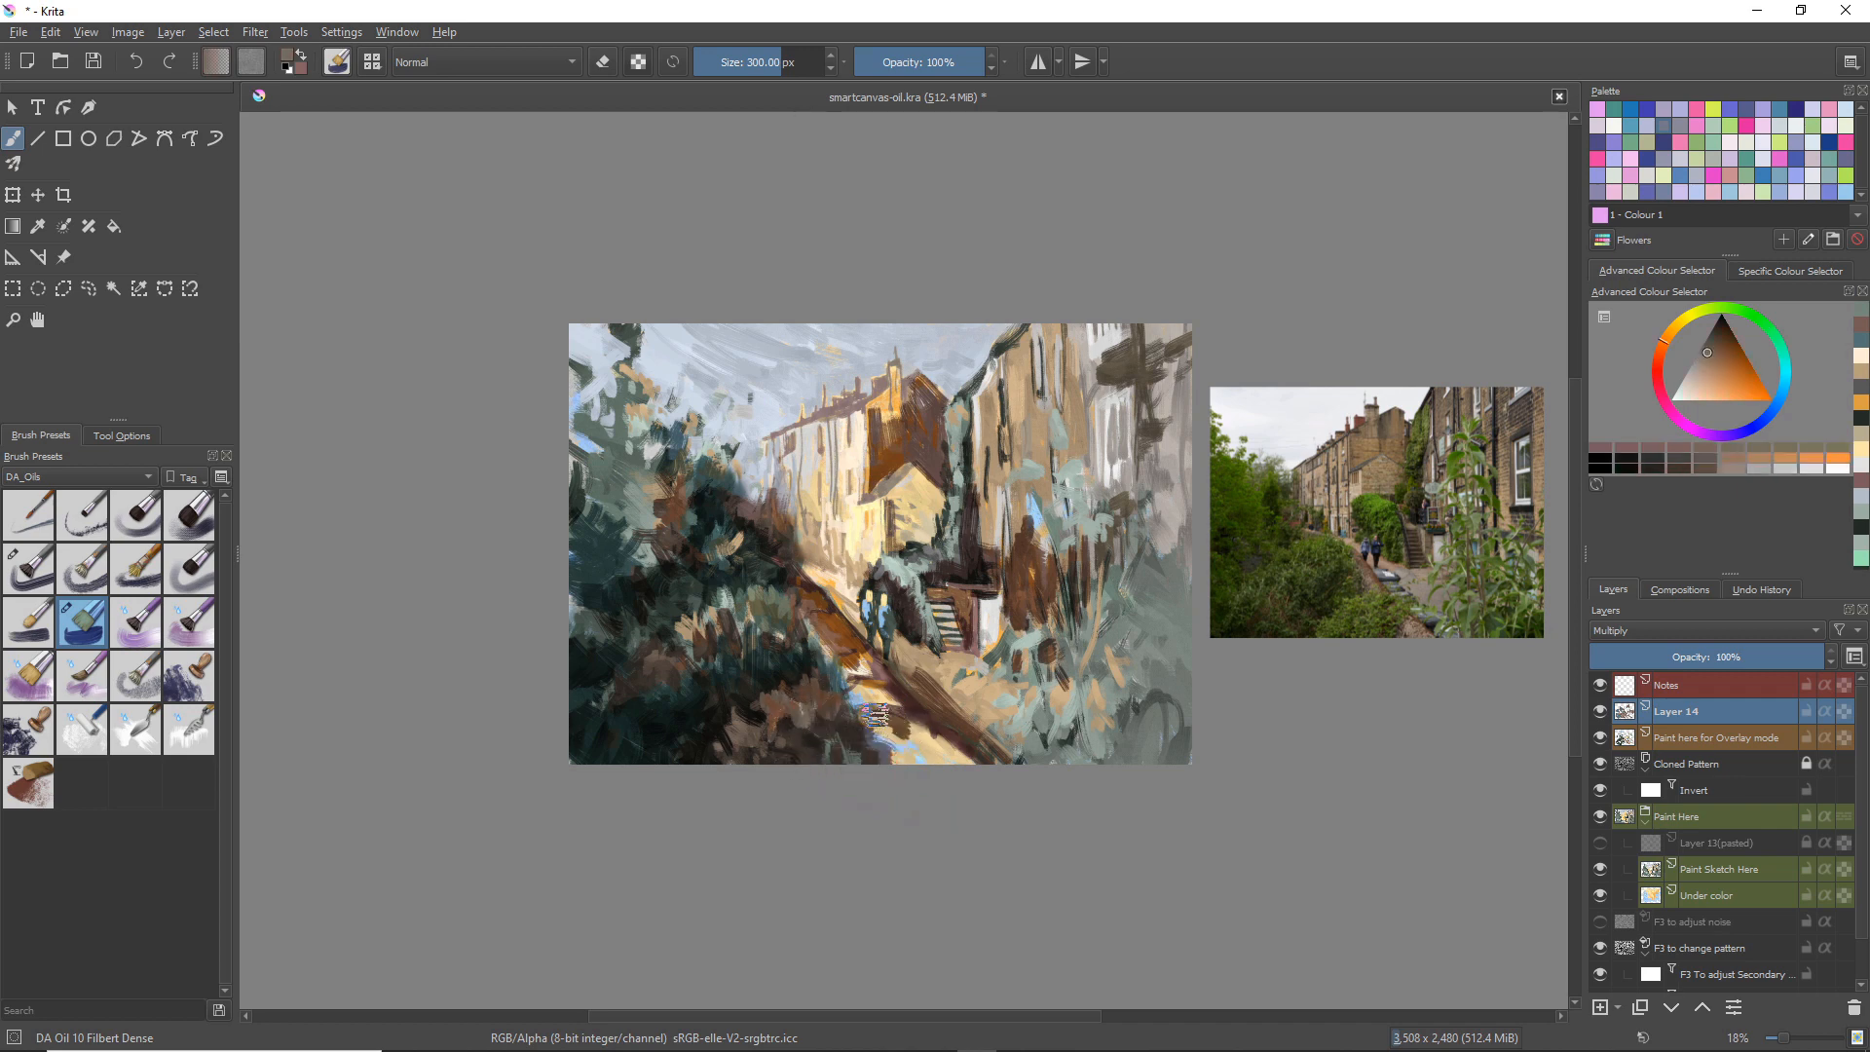
pyautogui.moveTo(874, 714); pyautogui.dragTo(856, 701)
# Step: Choose a lighter greyish beige and paint soft shading along the path from its lower end up to the two figures
pyautogui.press('ctrl')
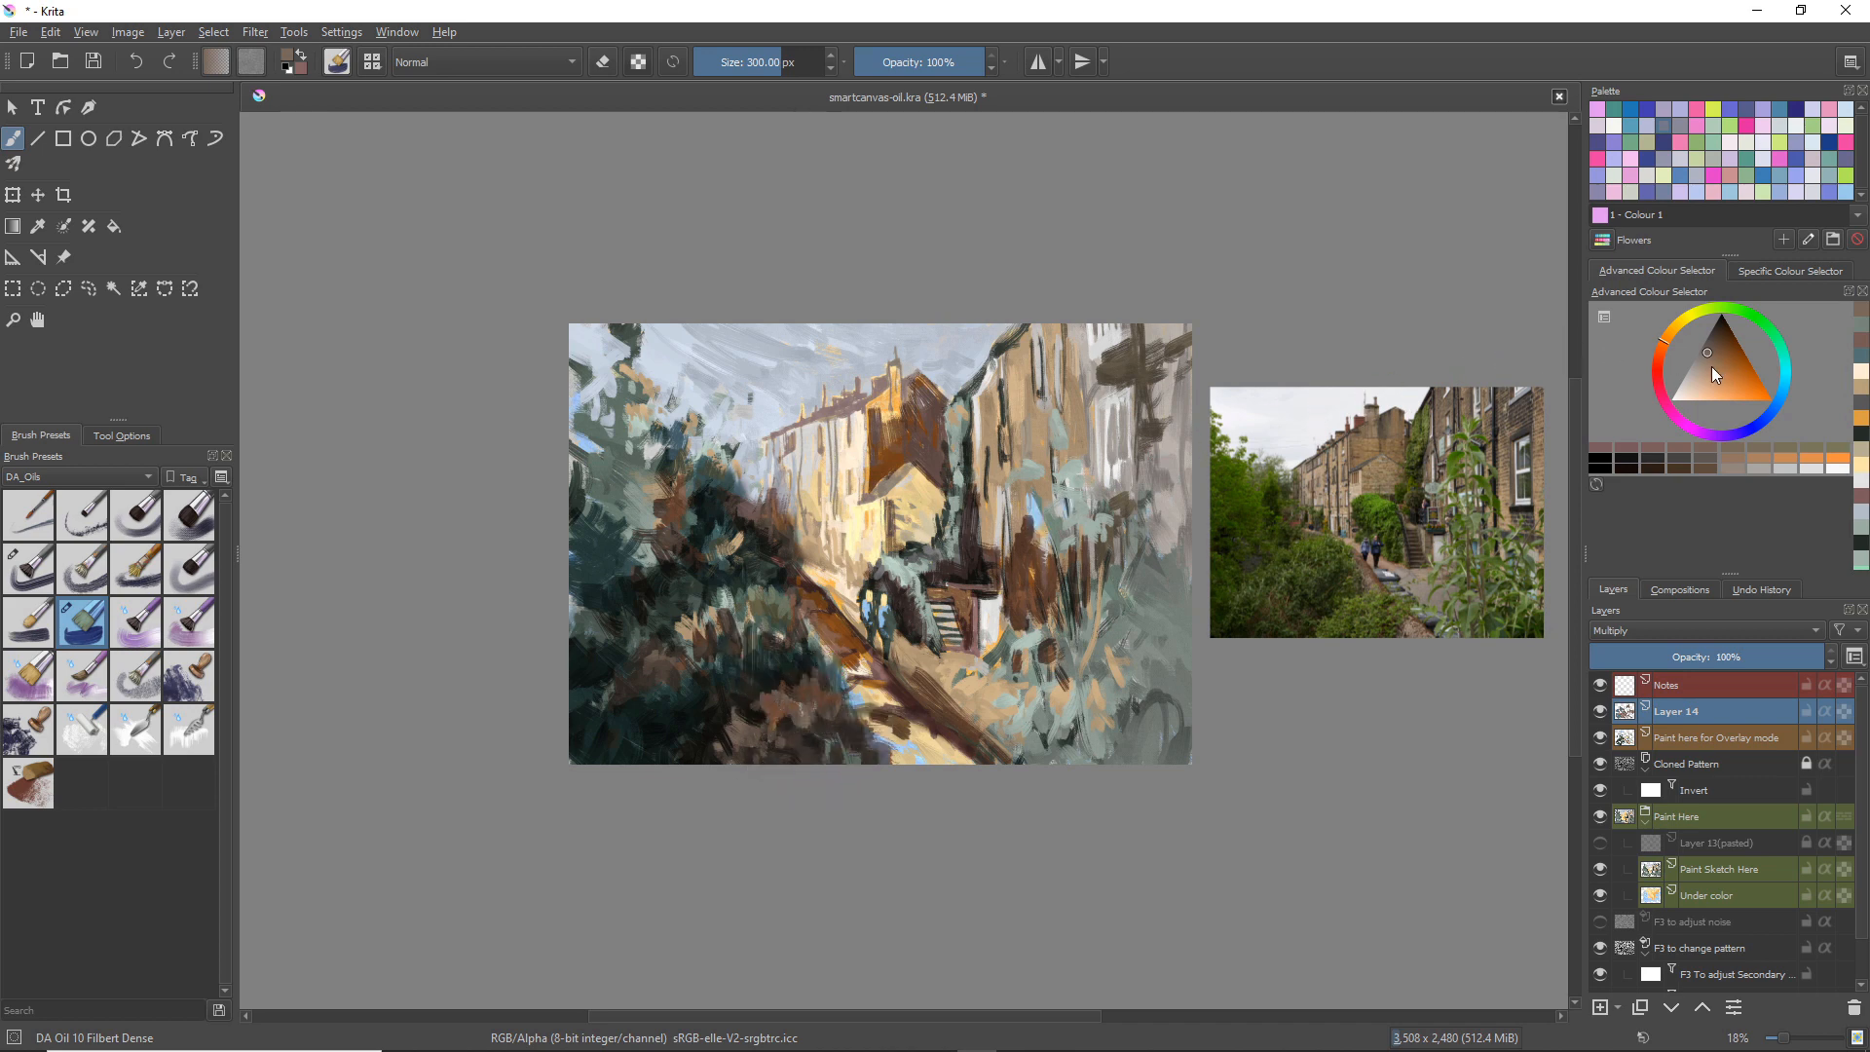
pyautogui.click(1687, 376)
pyautogui.moveTo(911, 730)
pyautogui.mouseDown()
pyautogui.moveTo(865, 725)
pyautogui.moveTo(889, 765)
pyautogui.moveTo(843, 682)
pyautogui.mouseUp()
pyautogui.moveTo(801, 617); pyautogui.dragTo(831, 660)
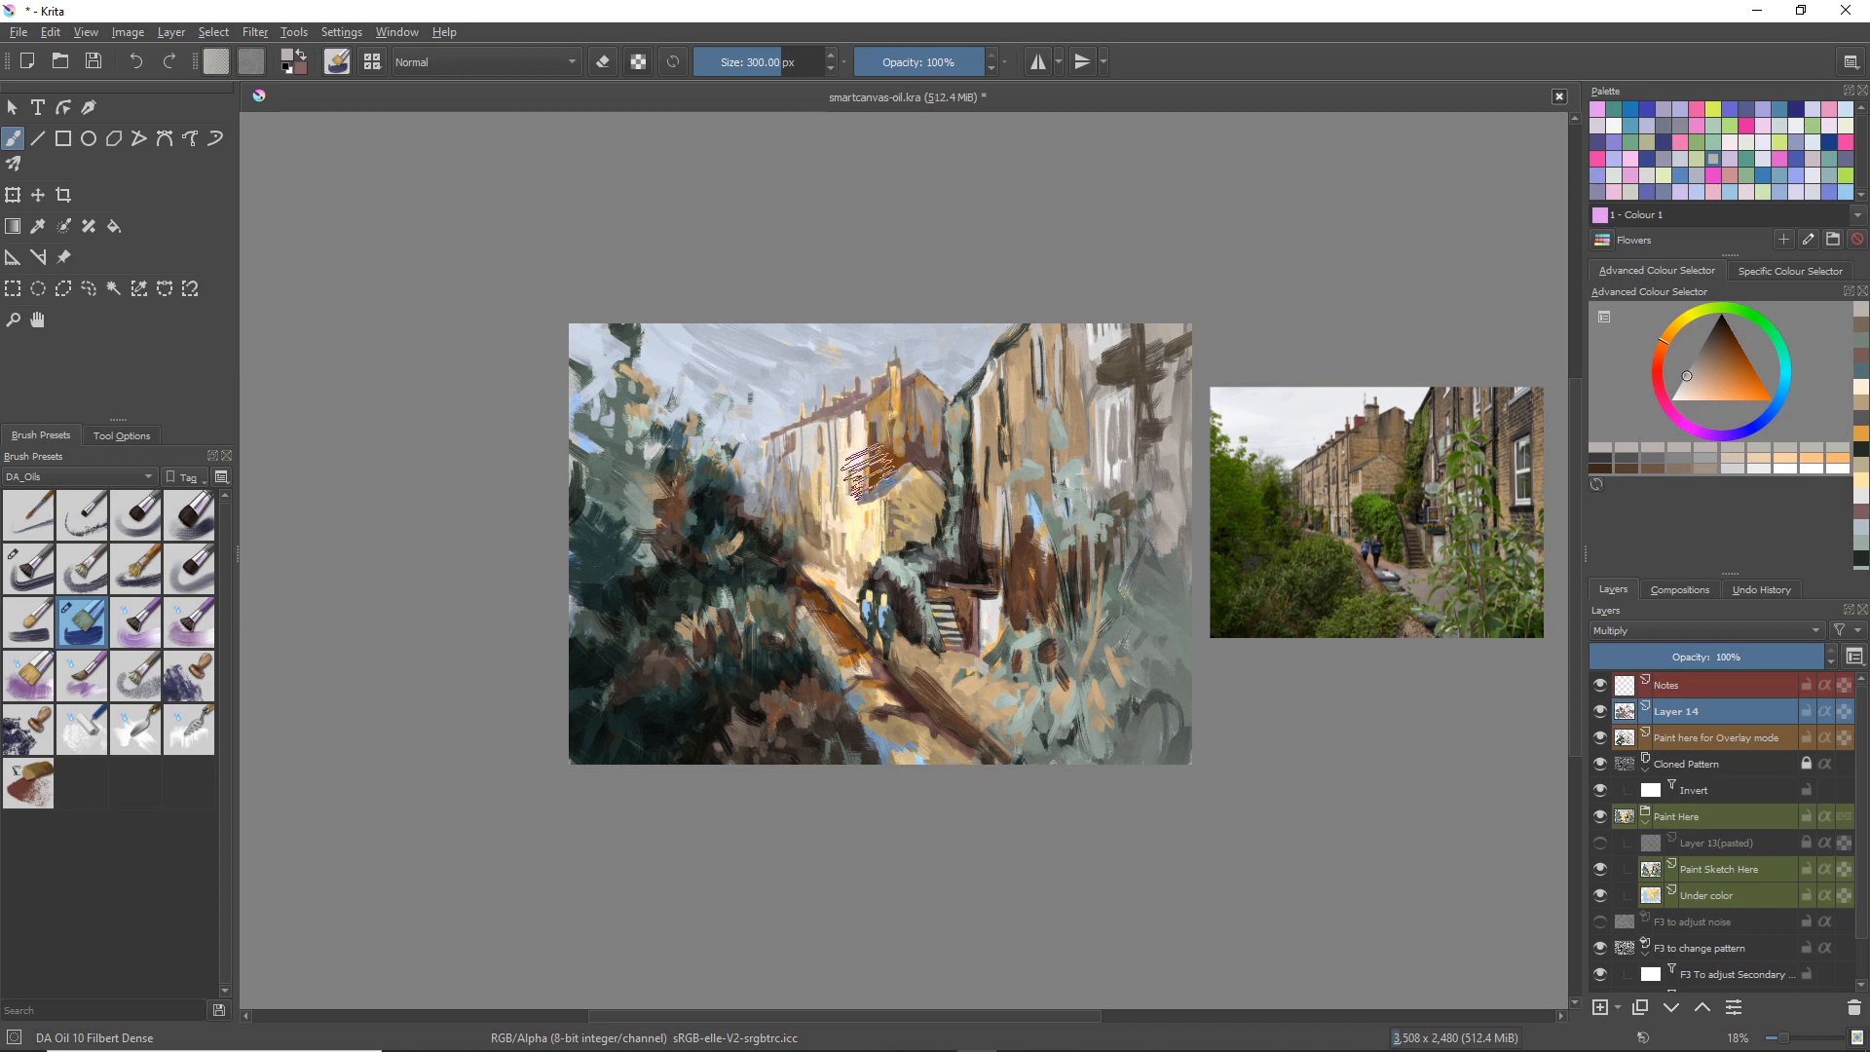
# Step: Sample a dark reddish brown, switch to a lighter reddish tone, and shade the small house's base and the right-hand building's facade
pyautogui.keyDown('ctrl'); pyautogui.click(875, 462); pyautogui.keyUp('ctrl')
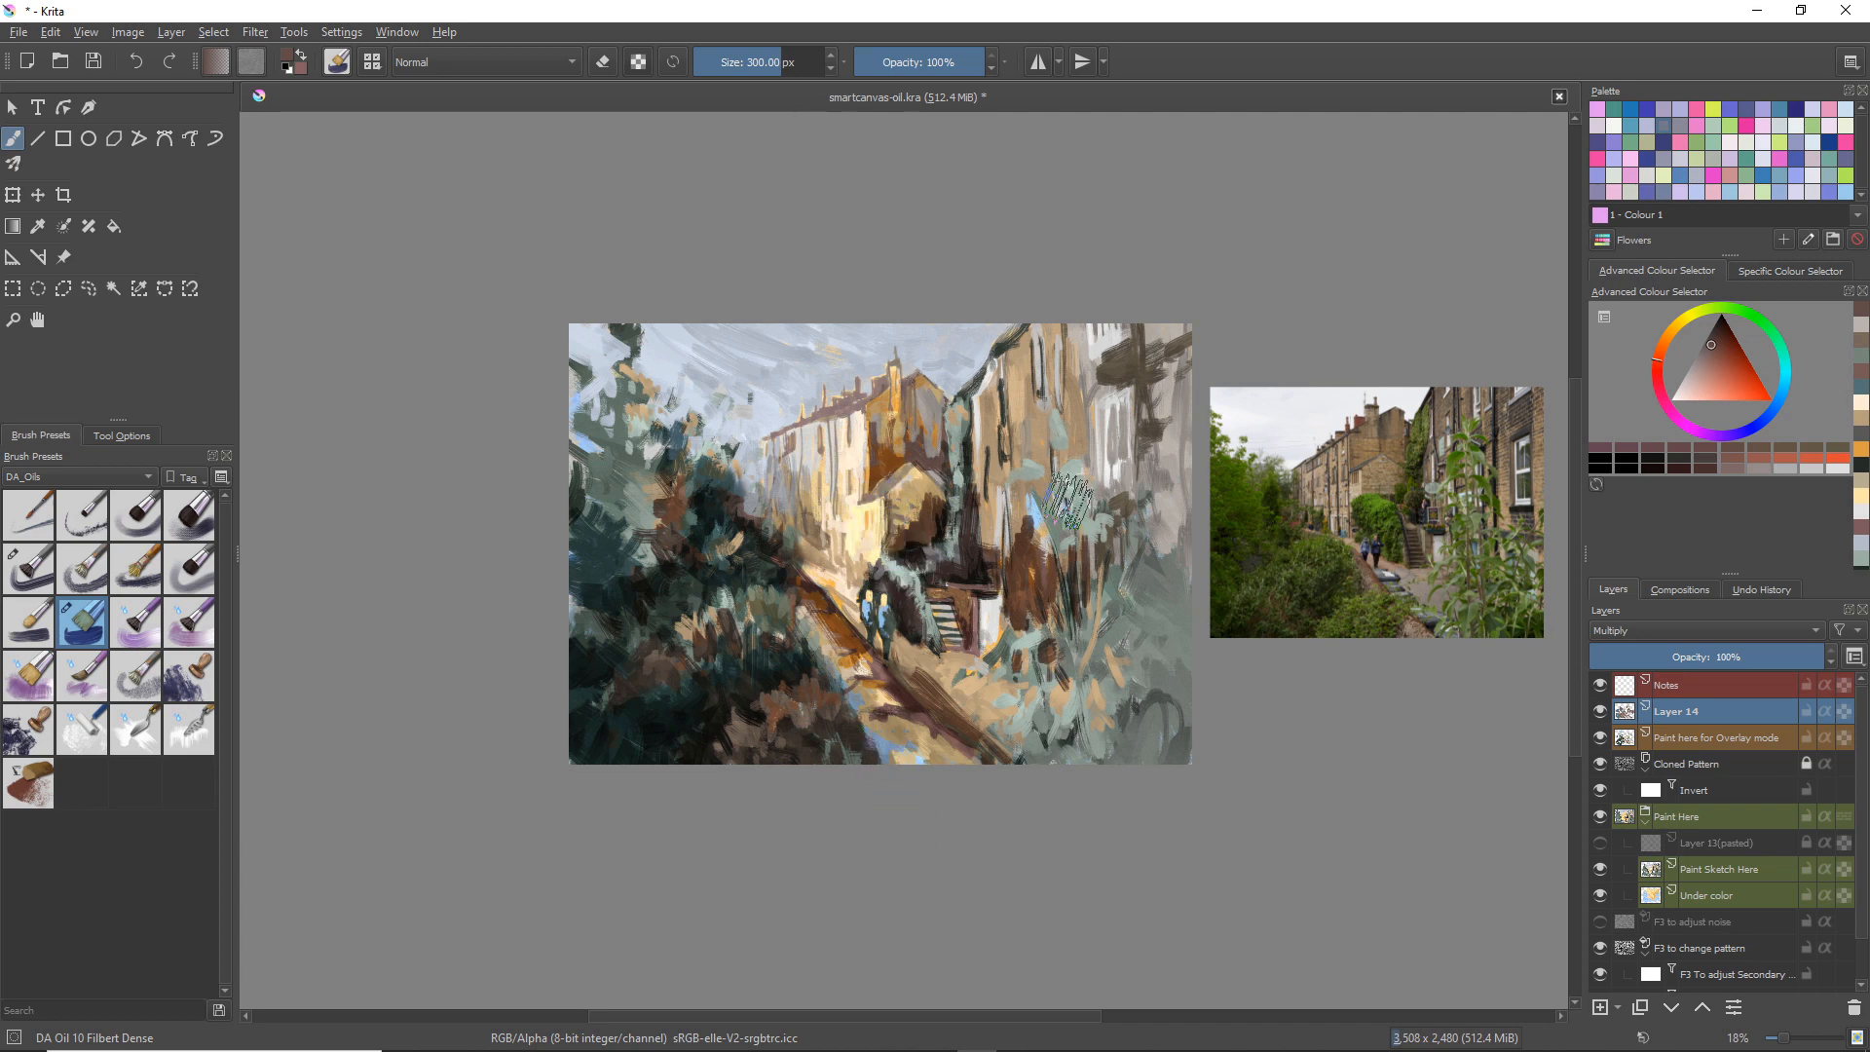
pyautogui.moveTo(1096, 417)
pyautogui.mouseDown()
pyautogui.moveTo(1104, 369)
pyautogui.moveTo(1124, 372)
pyautogui.moveTo(1102, 387)
pyautogui.moveTo(1117, 359)
pyautogui.moveTo(1087, 393)
pyautogui.mouseUp()
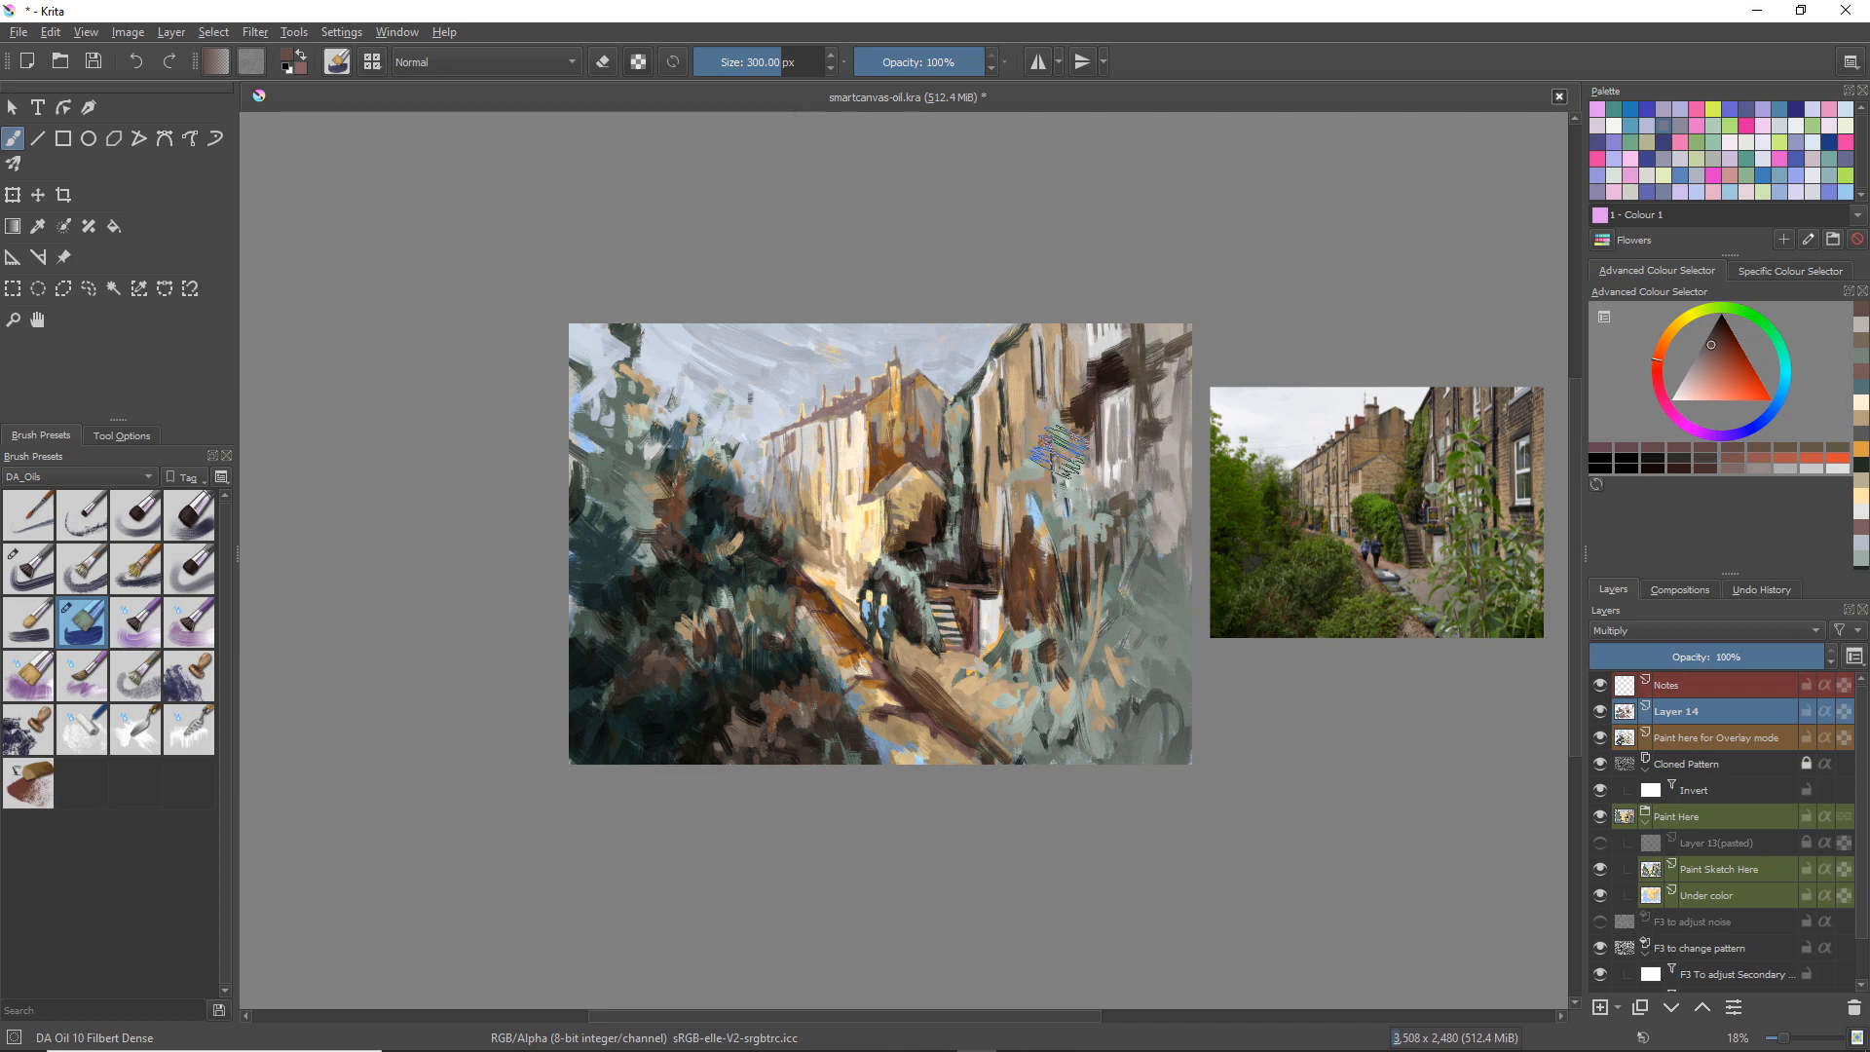
pyautogui.click(1701, 370)
pyautogui.moveTo(1080, 392); pyautogui.dragTo(1072, 417)
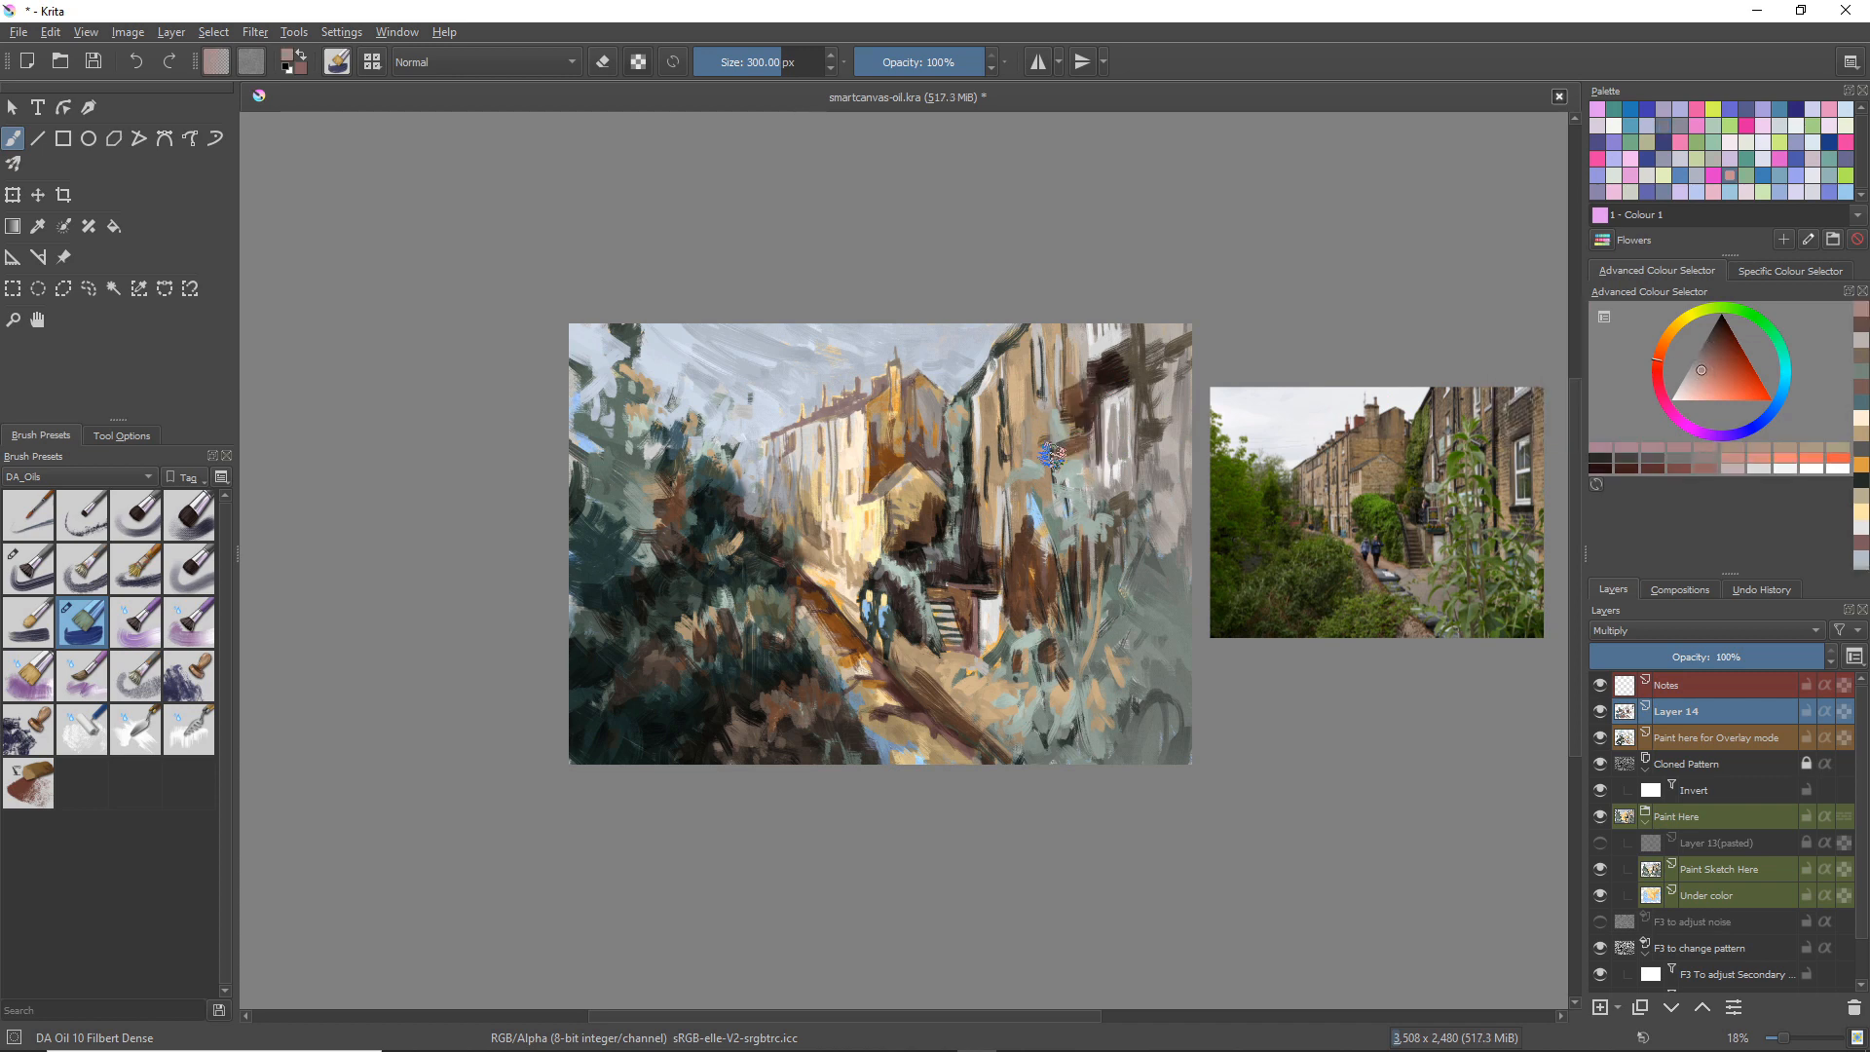
pyautogui.moveTo(1086, 479); pyautogui.dragTo(1028, 465)
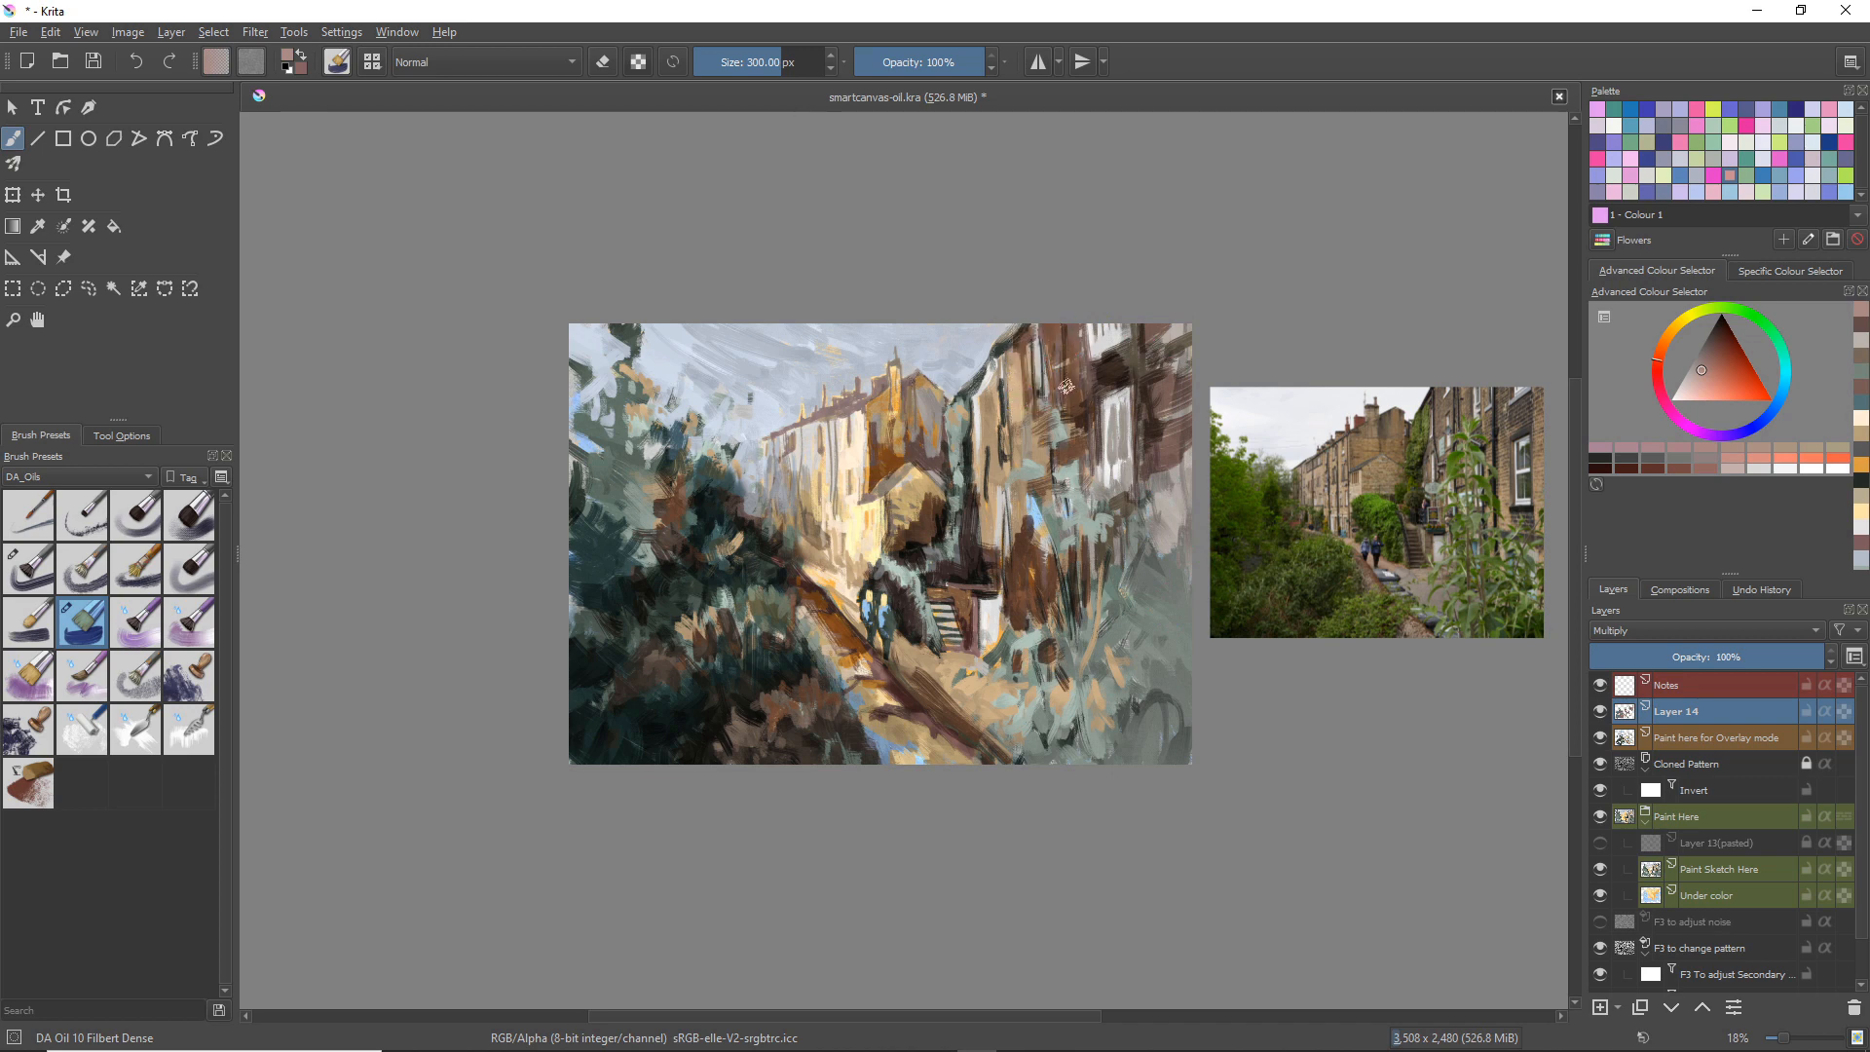
# Step: Change the colour to a bluish grey and shade the right-hand building's windows and the wall around them
pyautogui.click(1768, 411)
pyautogui.moveTo(1127, 327); pyautogui.dragTo(1099, 338)
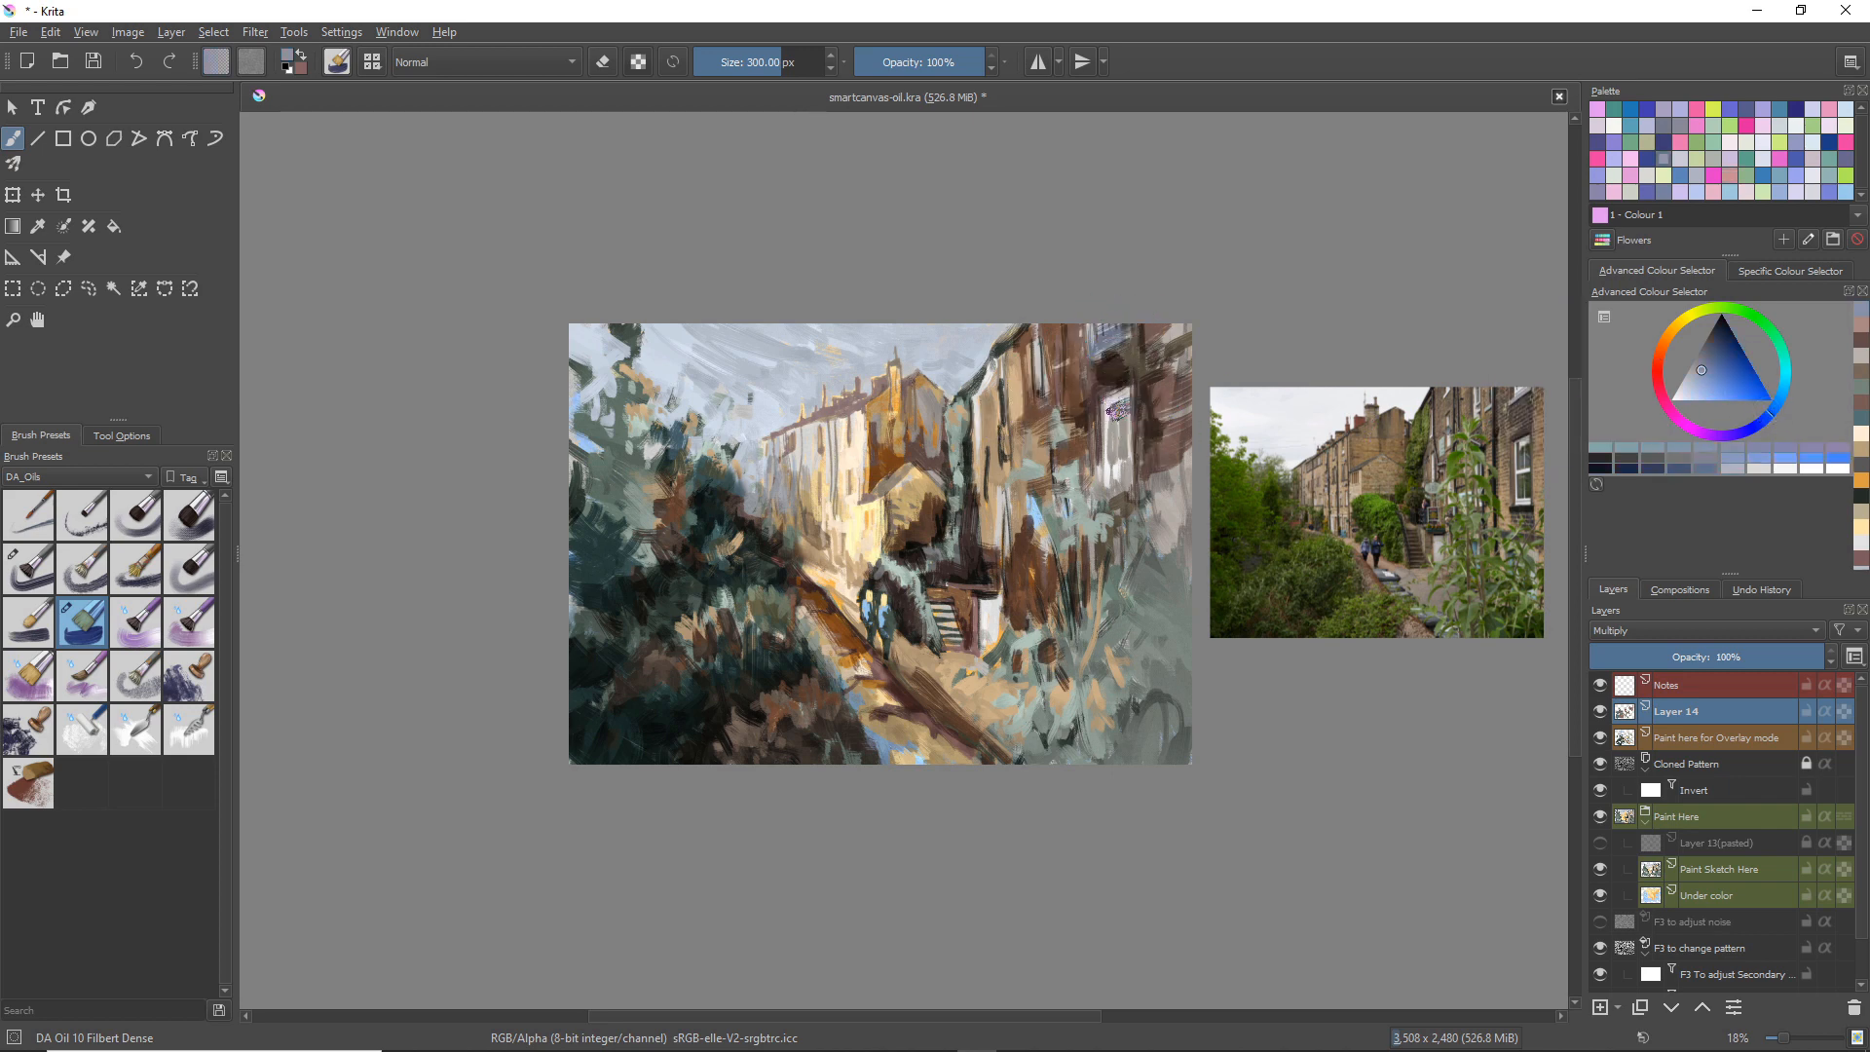
pyautogui.moveTo(1128, 399); pyautogui.dragTo(1120, 467)
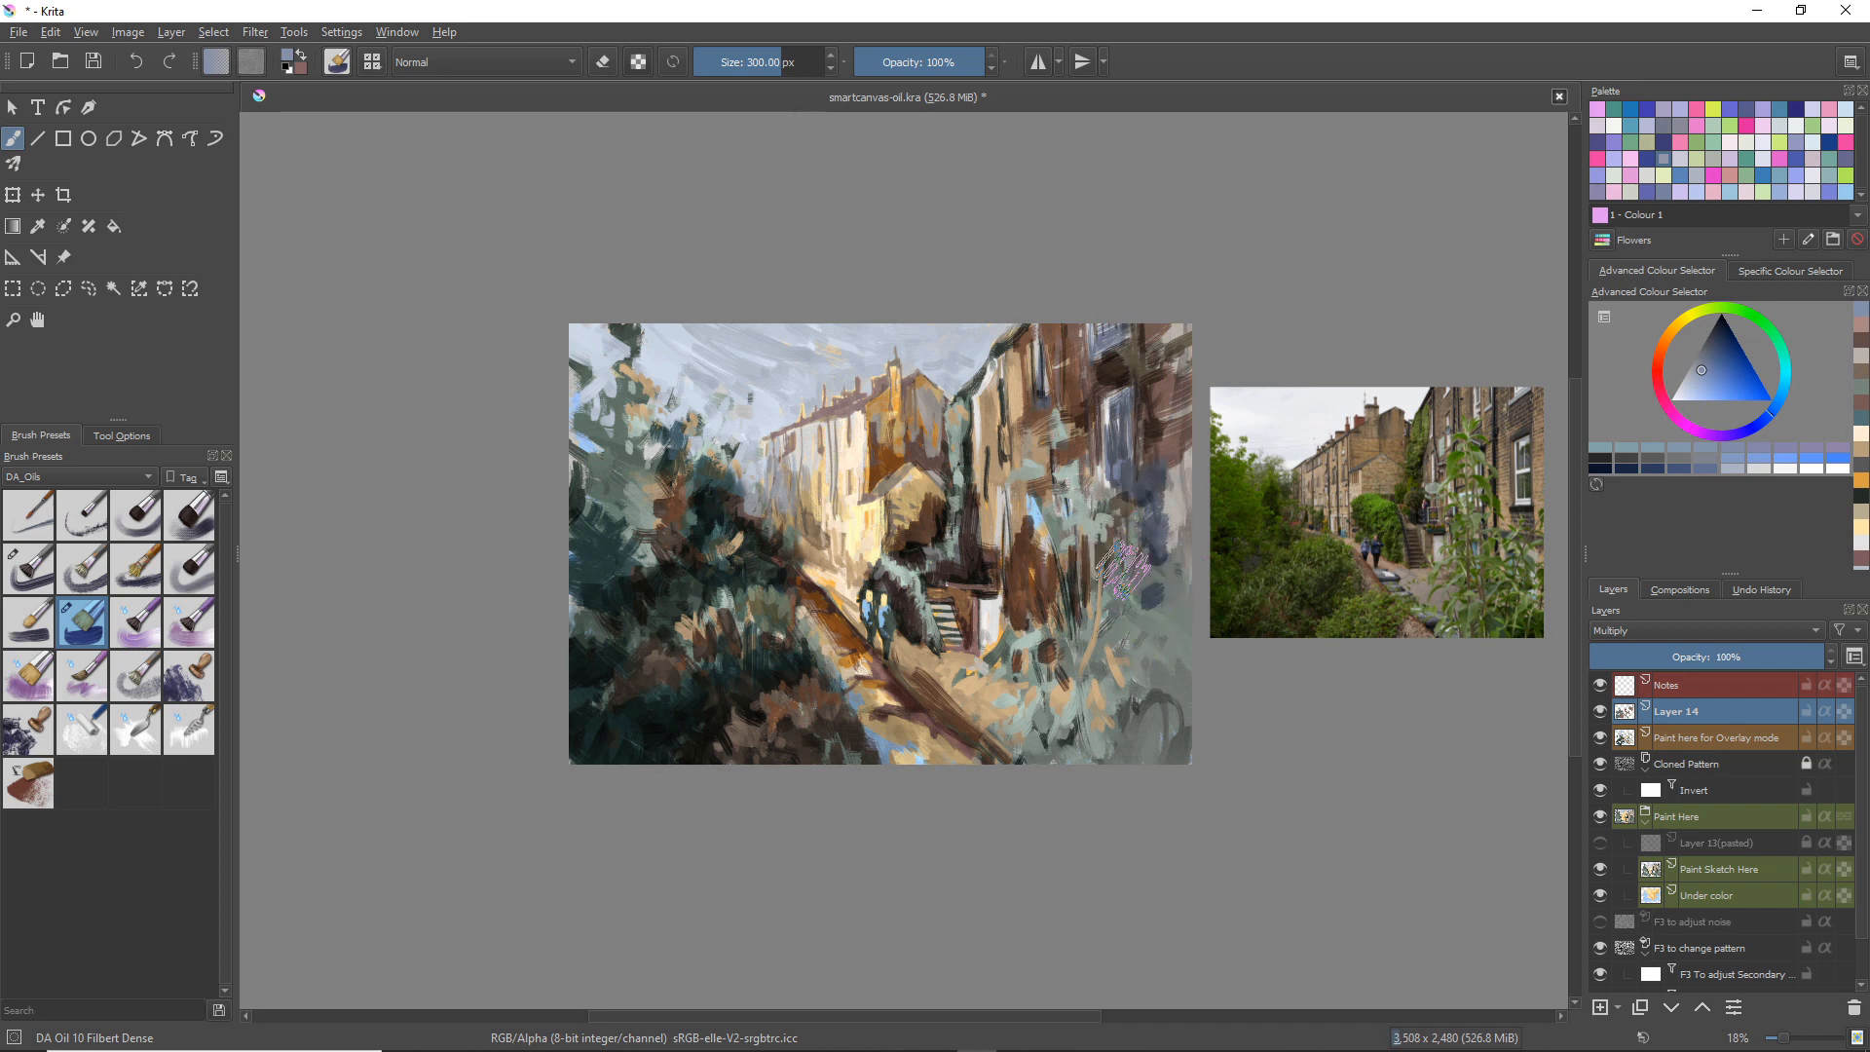
# Step: Paint bluish-grey shadows through the tall plants and lower foliage on the right-hand side of the scene
pyautogui.moveTo(1123, 616); pyautogui.dragTo(1124, 639)
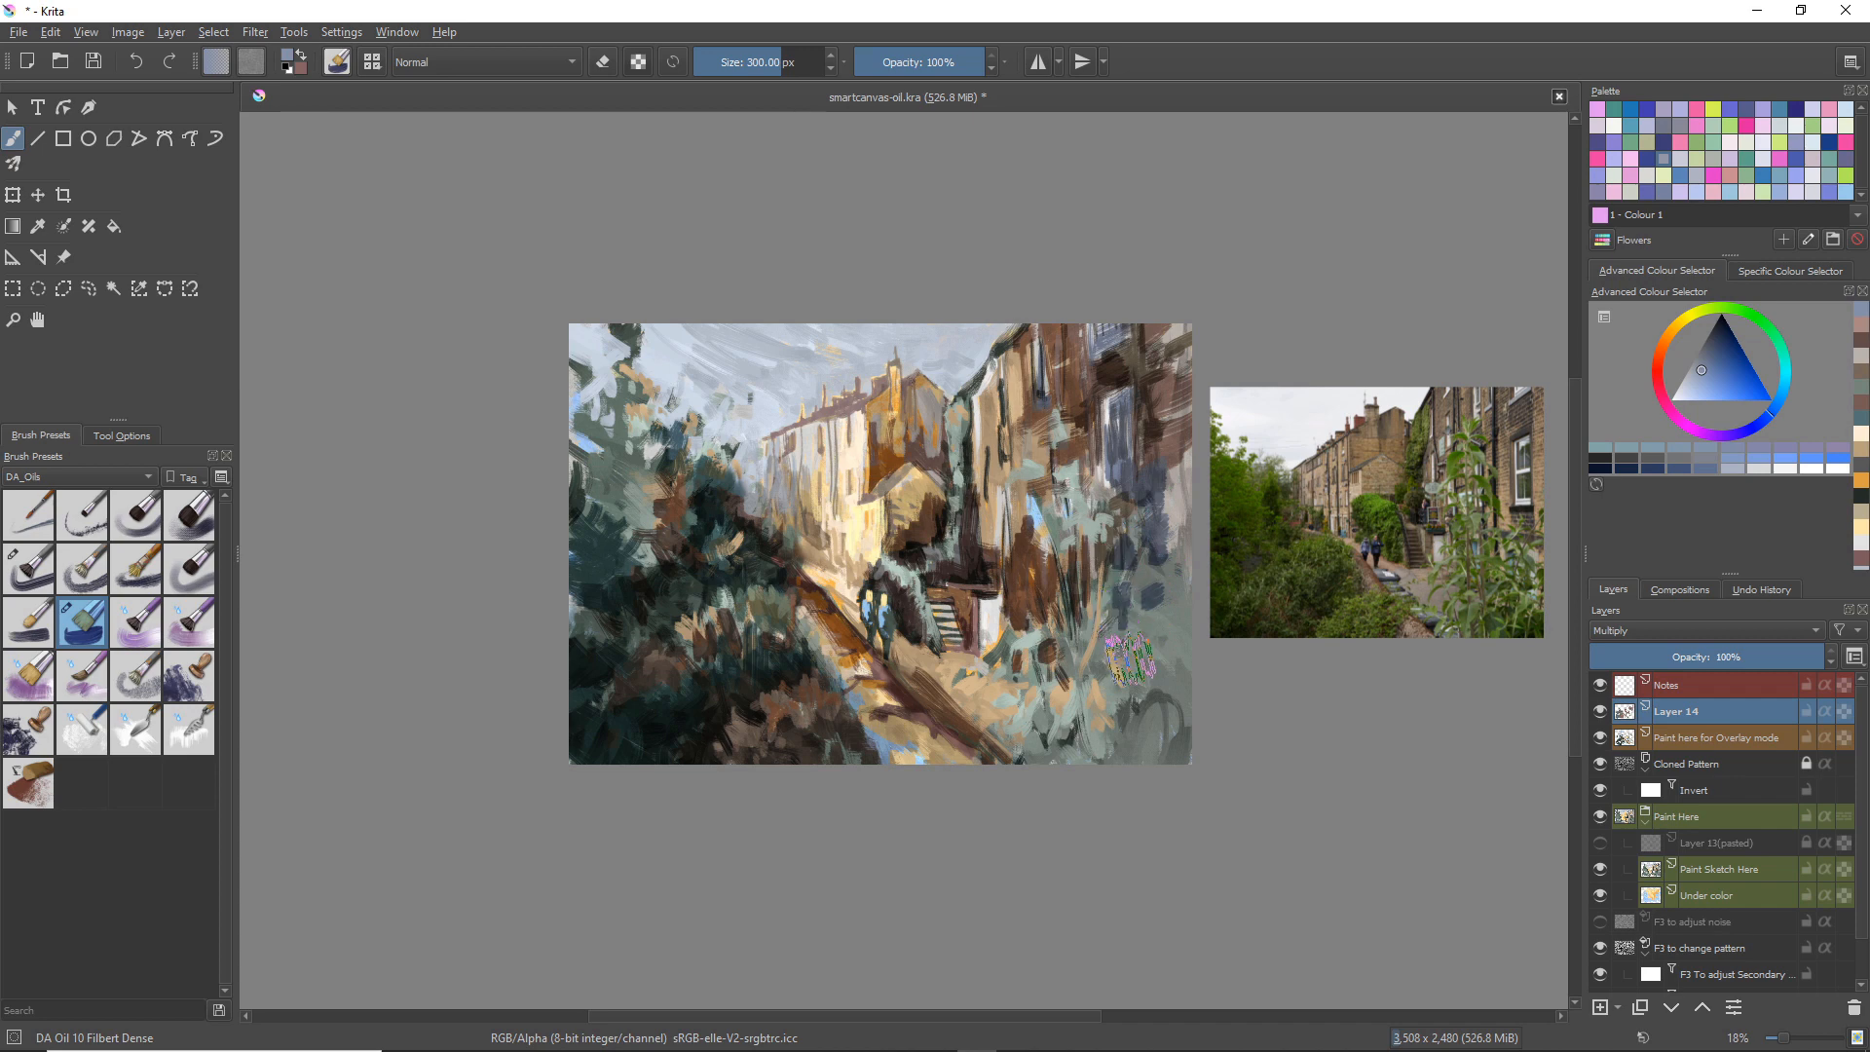
pyautogui.moveTo(1173, 567)
pyautogui.mouseDown()
pyautogui.moveTo(1213, 547)
pyautogui.moveTo(1183, 546)
pyautogui.moveTo(1167, 629)
pyautogui.mouseUp()
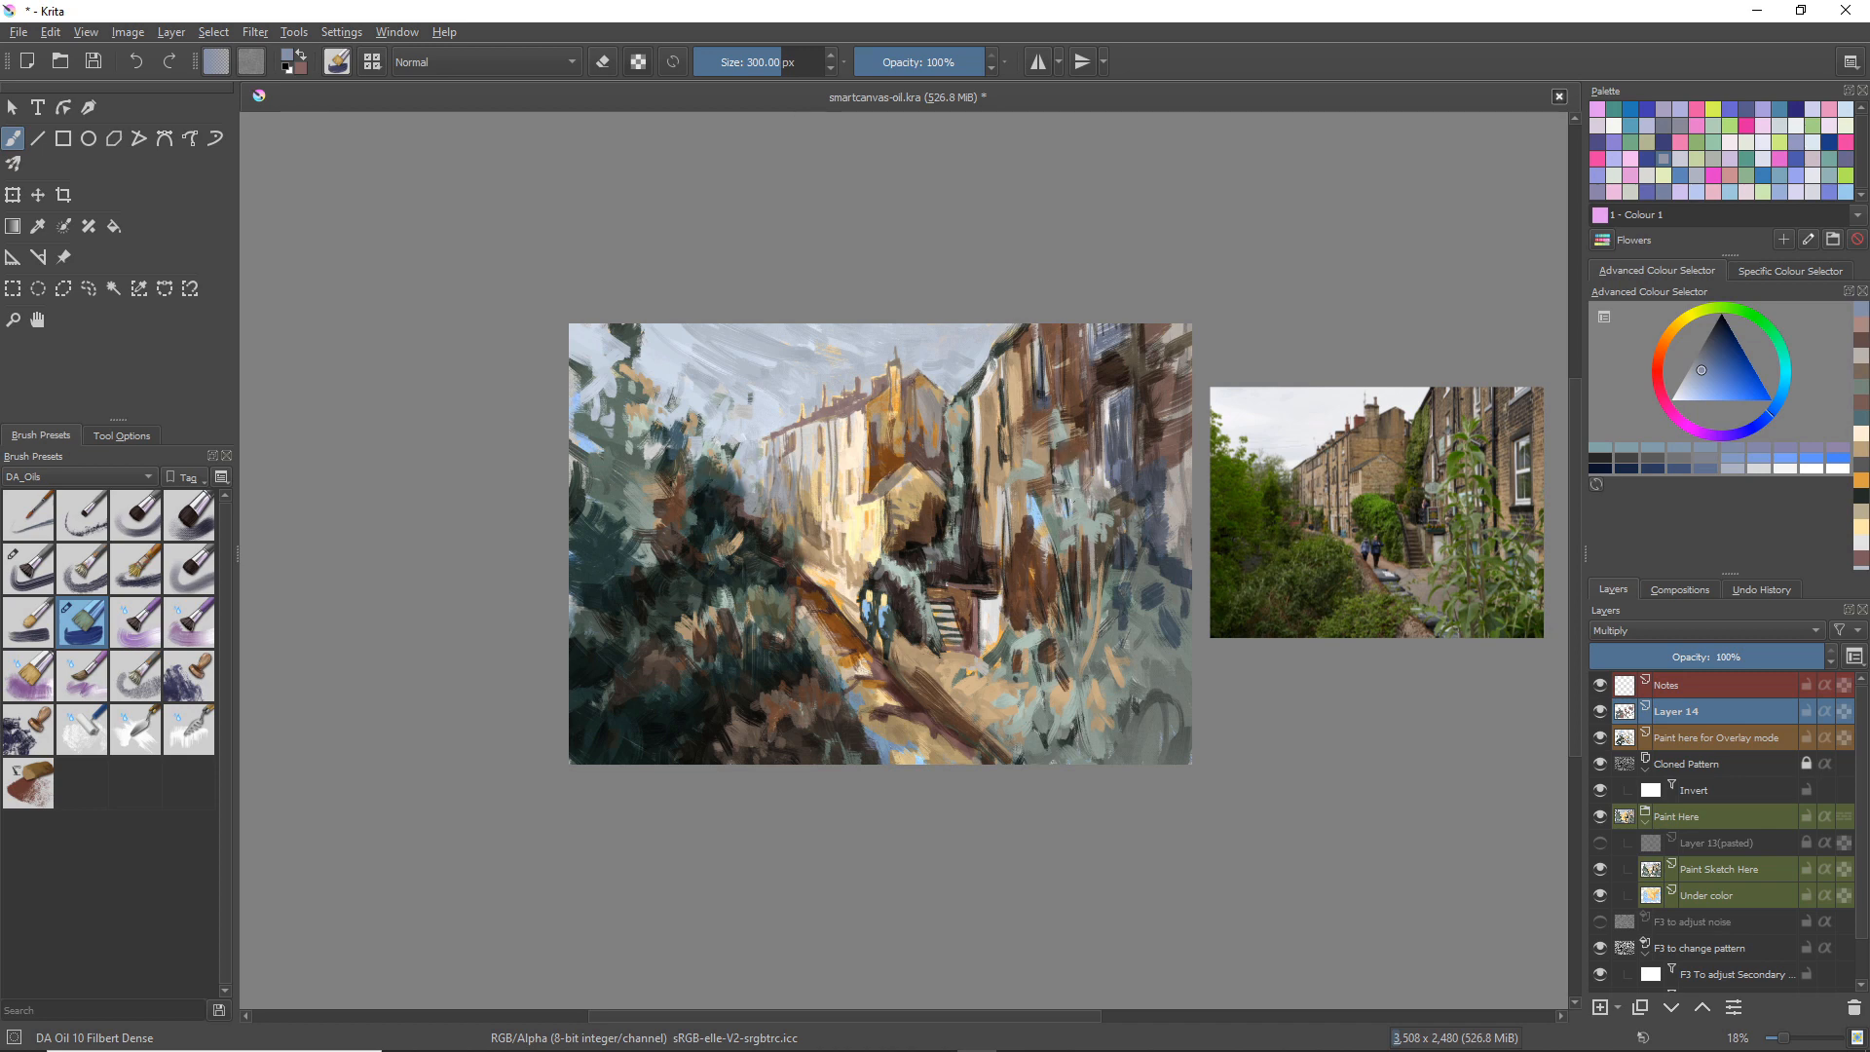
pyautogui.moveTo(1071, 485)
pyautogui.mouseDown()
pyautogui.moveTo(1082, 553)
pyautogui.moveTo(1094, 461)
pyautogui.moveTo(1103, 521)
pyautogui.moveTo(1058, 514)
pyautogui.mouseUp()
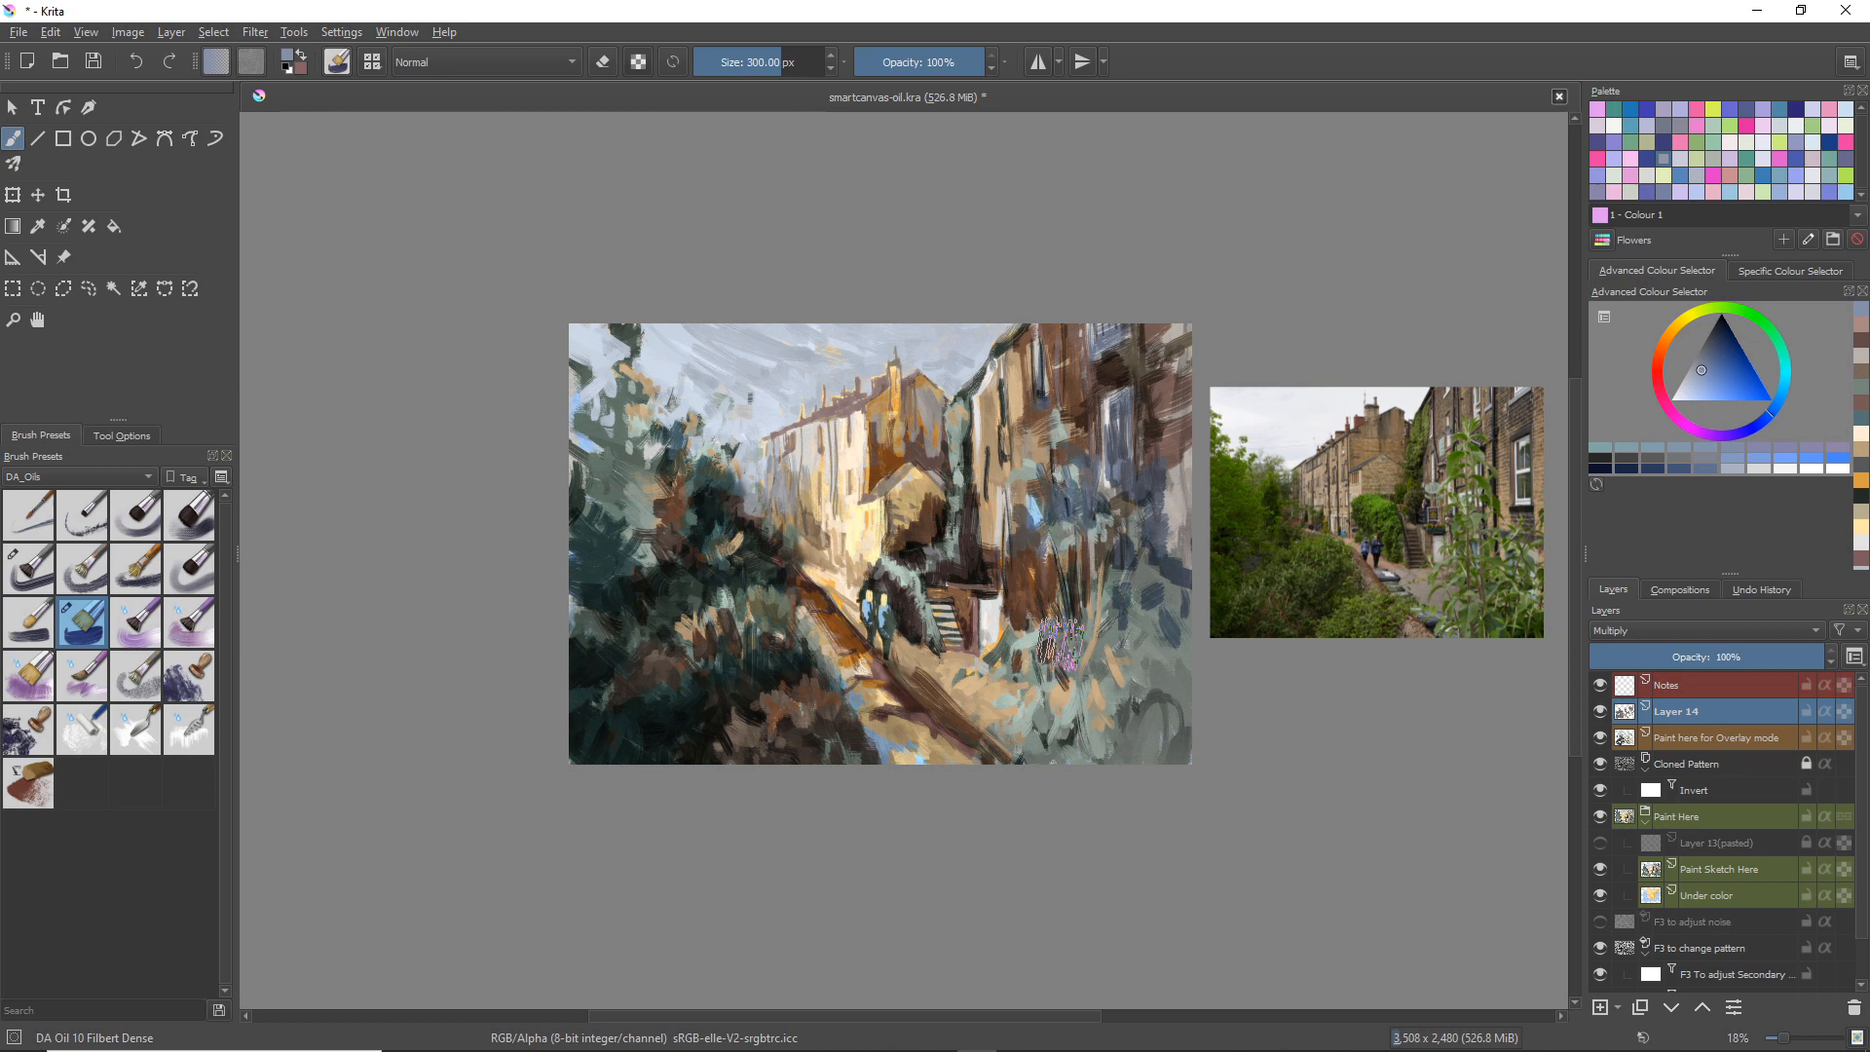
pyautogui.moveTo(1062, 606)
pyautogui.mouseDown()
pyautogui.moveTo(1060, 576)
pyautogui.moveTo(1022, 621)
pyautogui.mouseUp()
pyautogui.moveTo(1068, 542)
pyautogui.mouseDown()
pyautogui.moveTo(1092, 621)
pyautogui.moveTo(1075, 669)
pyautogui.moveTo(1125, 648)
pyautogui.moveTo(1122, 680)
pyautogui.moveTo(1104, 688)
pyautogui.moveTo(1115, 643)
pyautogui.mouseUp()
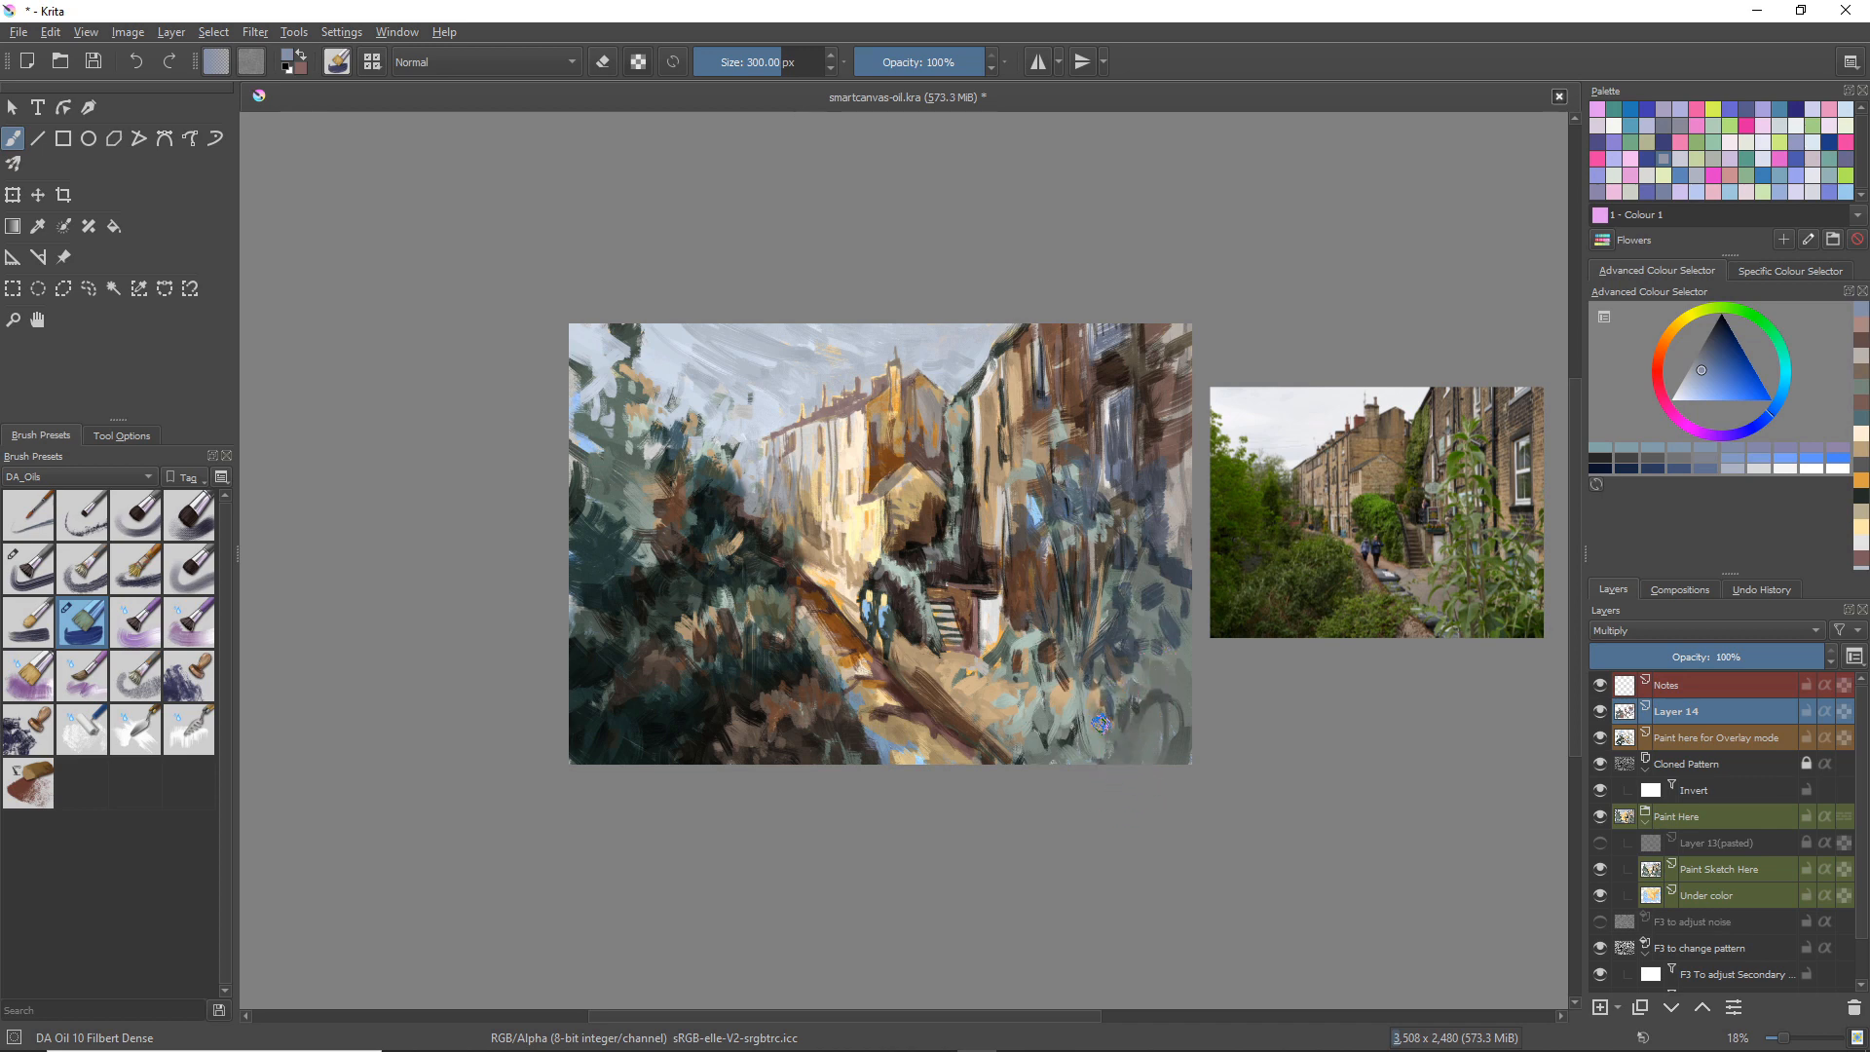
pyautogui.moveTo(1139, 737)
pyautogui.mouseDown()
pyautogui.moveTo(1168, 687)
pyautogui.moveTo(1168, 770)
pyautogui.moveTo(1167, 684)
pyautogui.moveTo(1180, 706)
pyautogui.moveTo(1189, 654)
pyautogui.moveTo(1189, 776)
pyautogui.moveTo(1151, 793)
pyautogui.moveTo(1073, 724)
pyautogui.moveTo(1150, 744)
pyautogui.moveTo(1136, 704)
pyautogui.moveTo(1167, 642)
pyautogui.moveTo(1140, 643)
pyautogui.moveTo(1173, 657)
pyautogui.moveTo(1189, 606)
pyautogui.moveTo(1154, 560)
pyautogui.mouseUp()
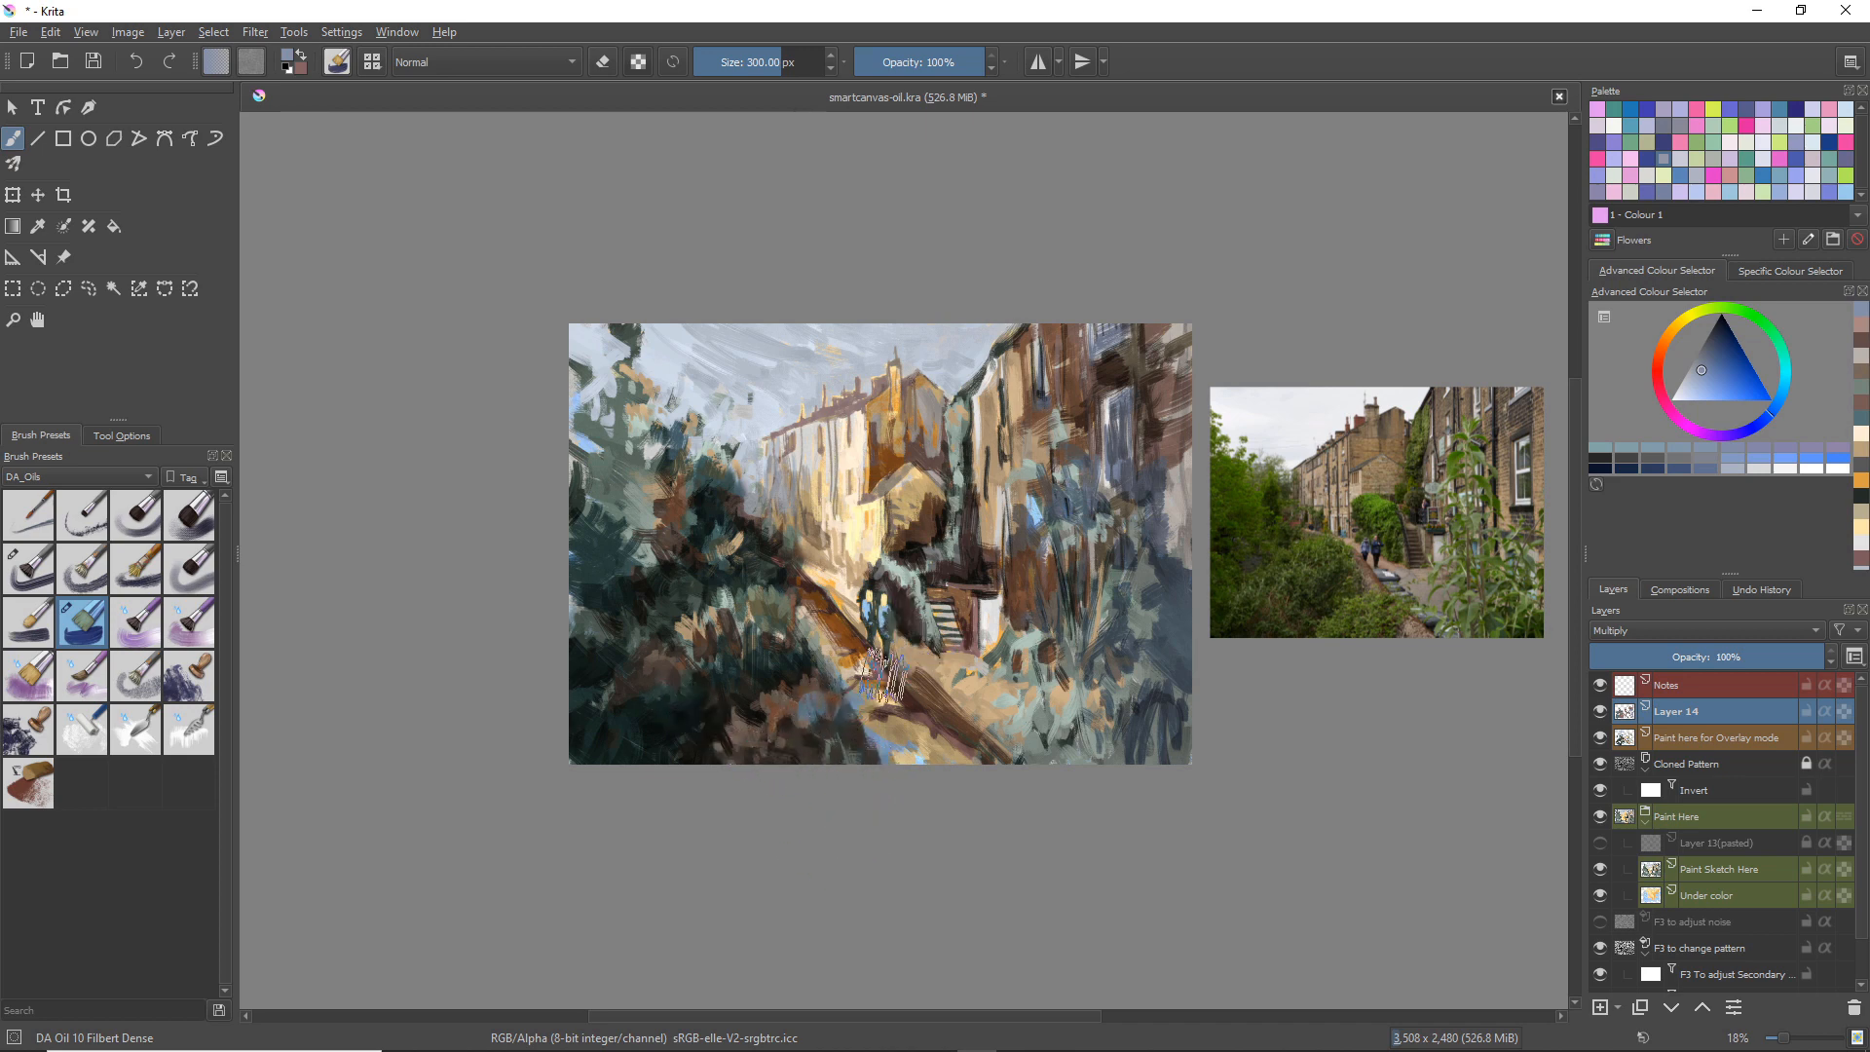
# Step: Paint bluish-grey shading over the path's right-hand edge and the bank below the steps
pyautogui.moveTo(933, 695); pyautogui.dragTo(988, 676)
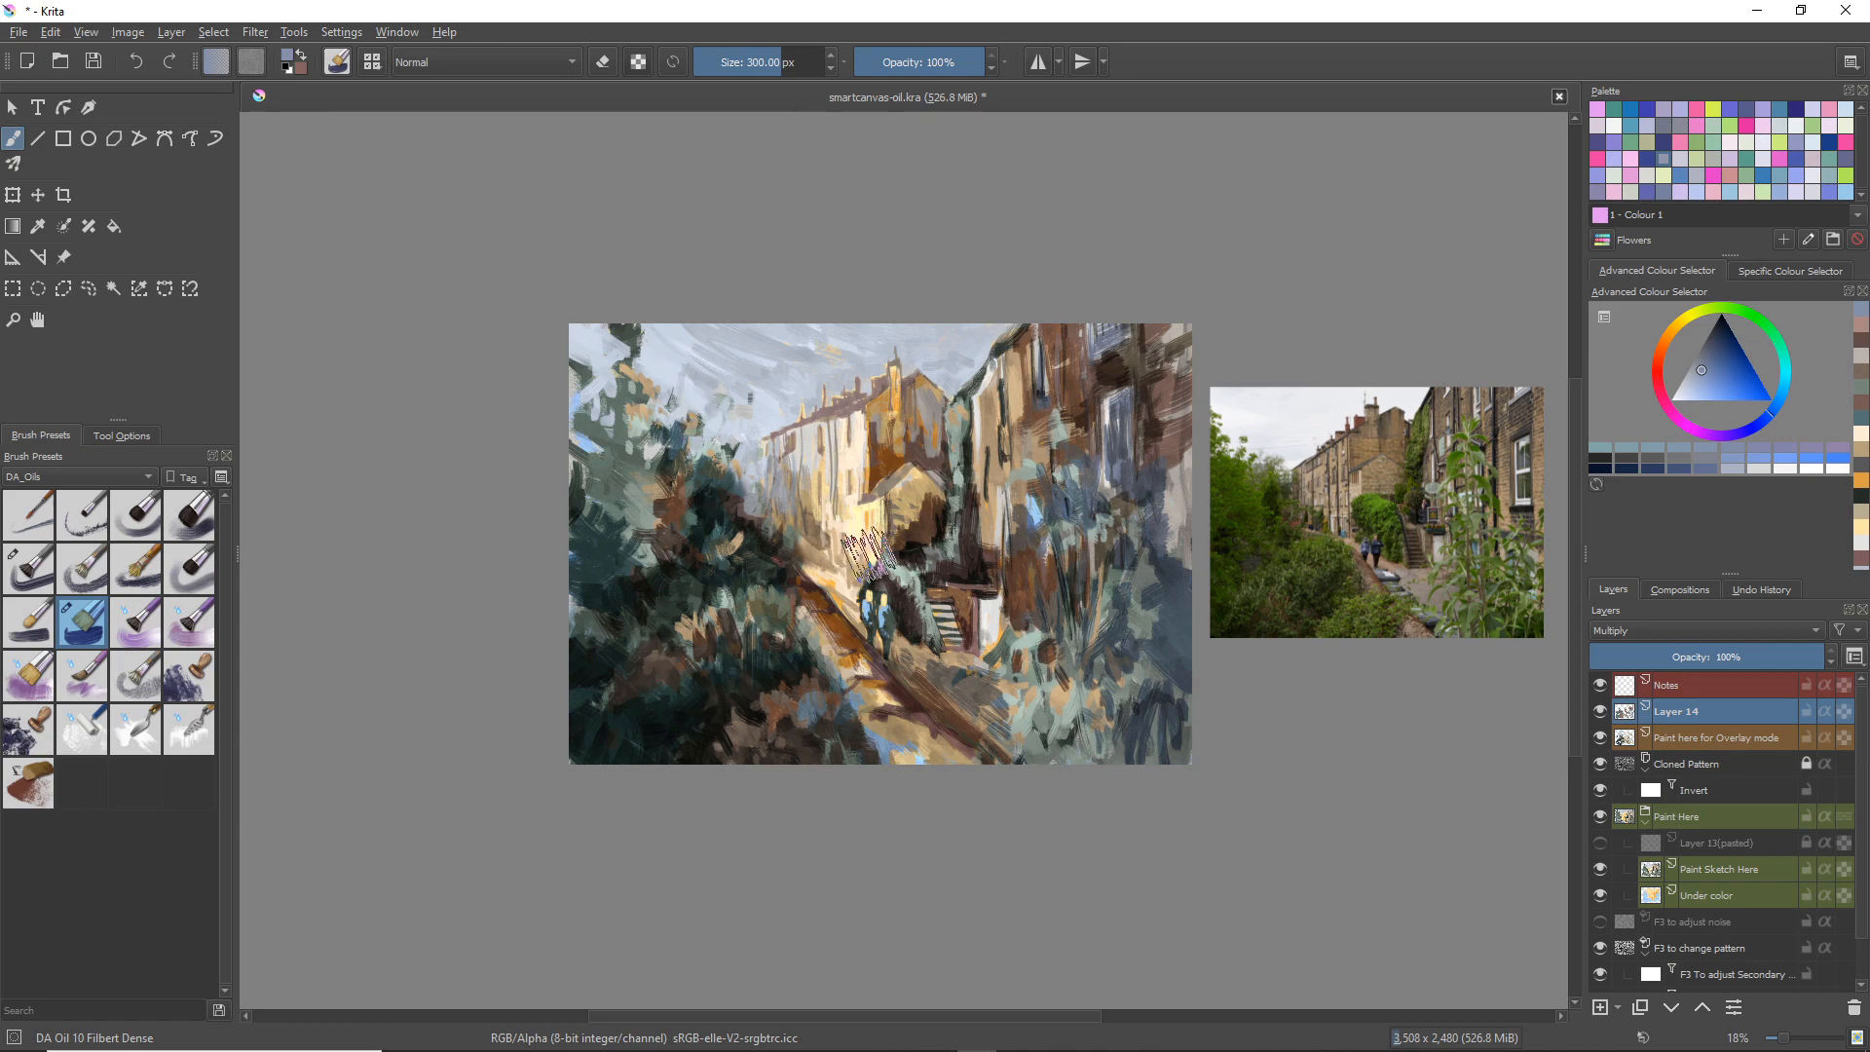
pyautogui.scroll(5, 874, 525)
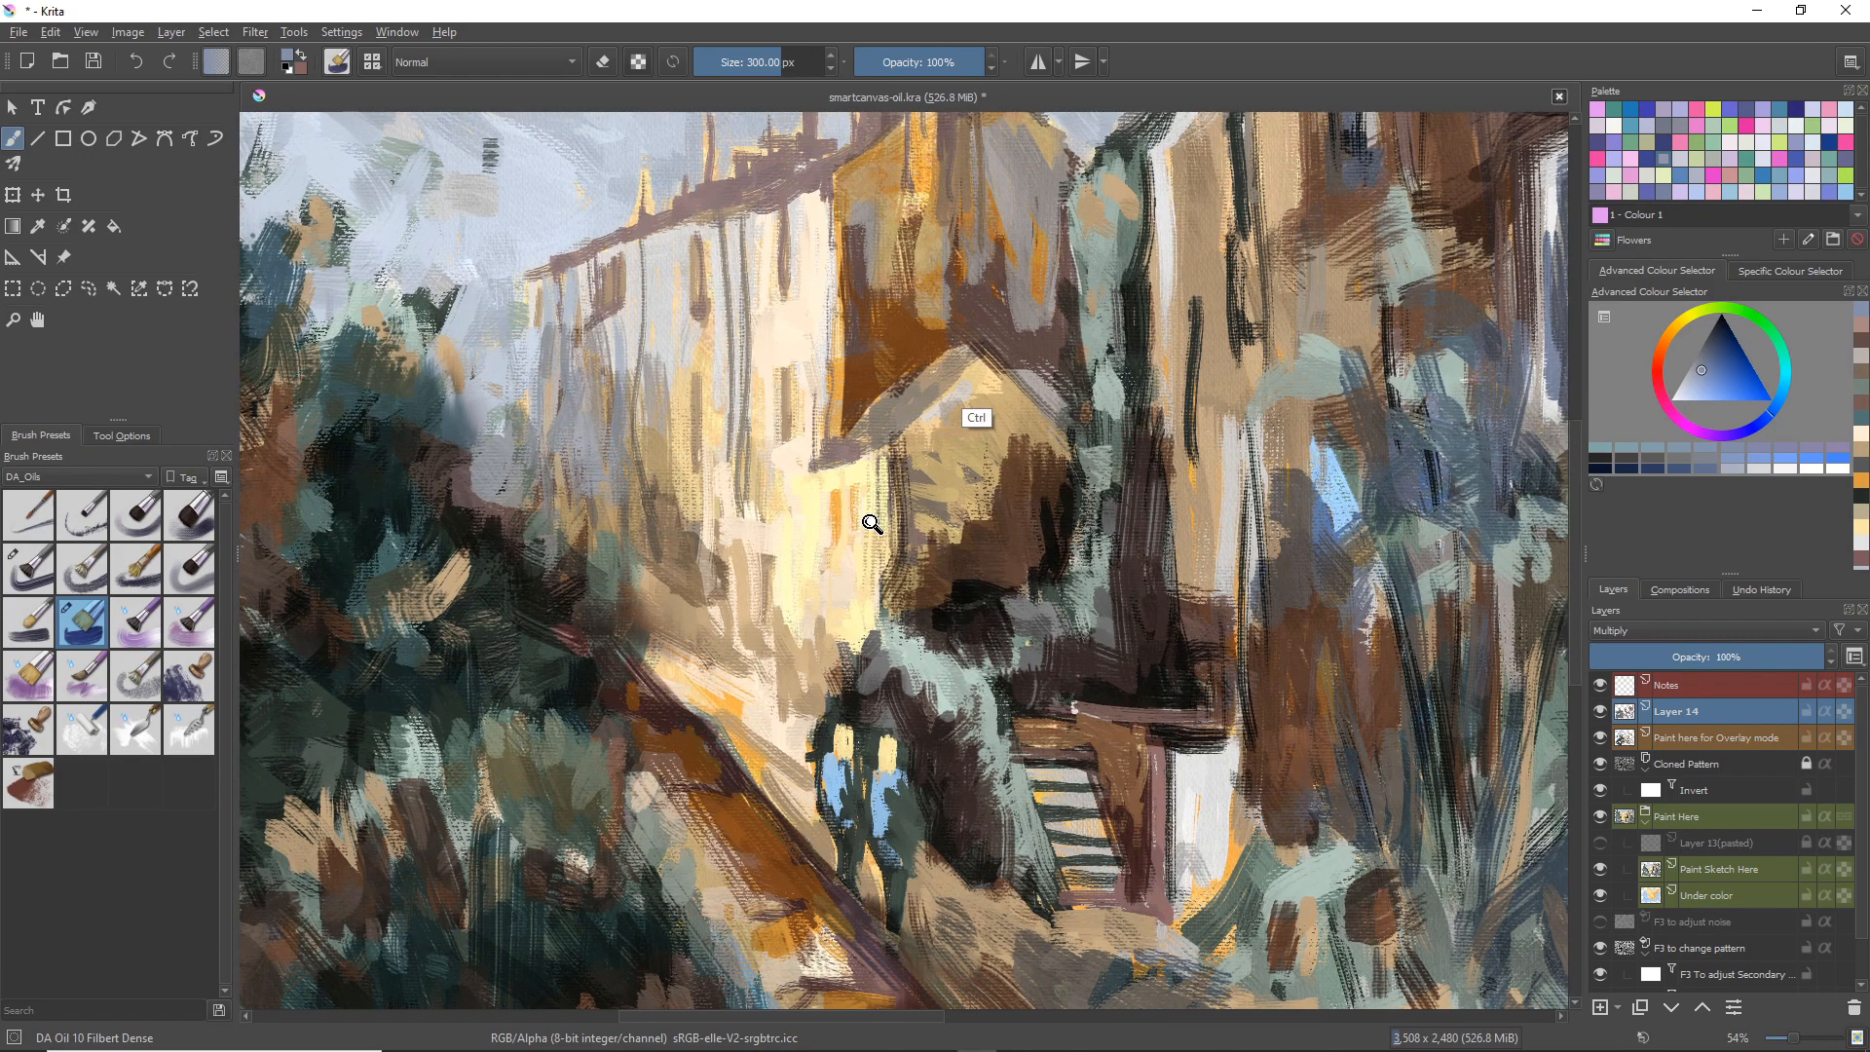
# Step: Examine the brushwork on the sunlit houses and small house close up, and compare the whole painting with the reference photo
pyautogui.scroll(-3, 872, 522)
pyautogui.scroll(4, 807, 552)
pyautogui.scroll(4, 808, 553)
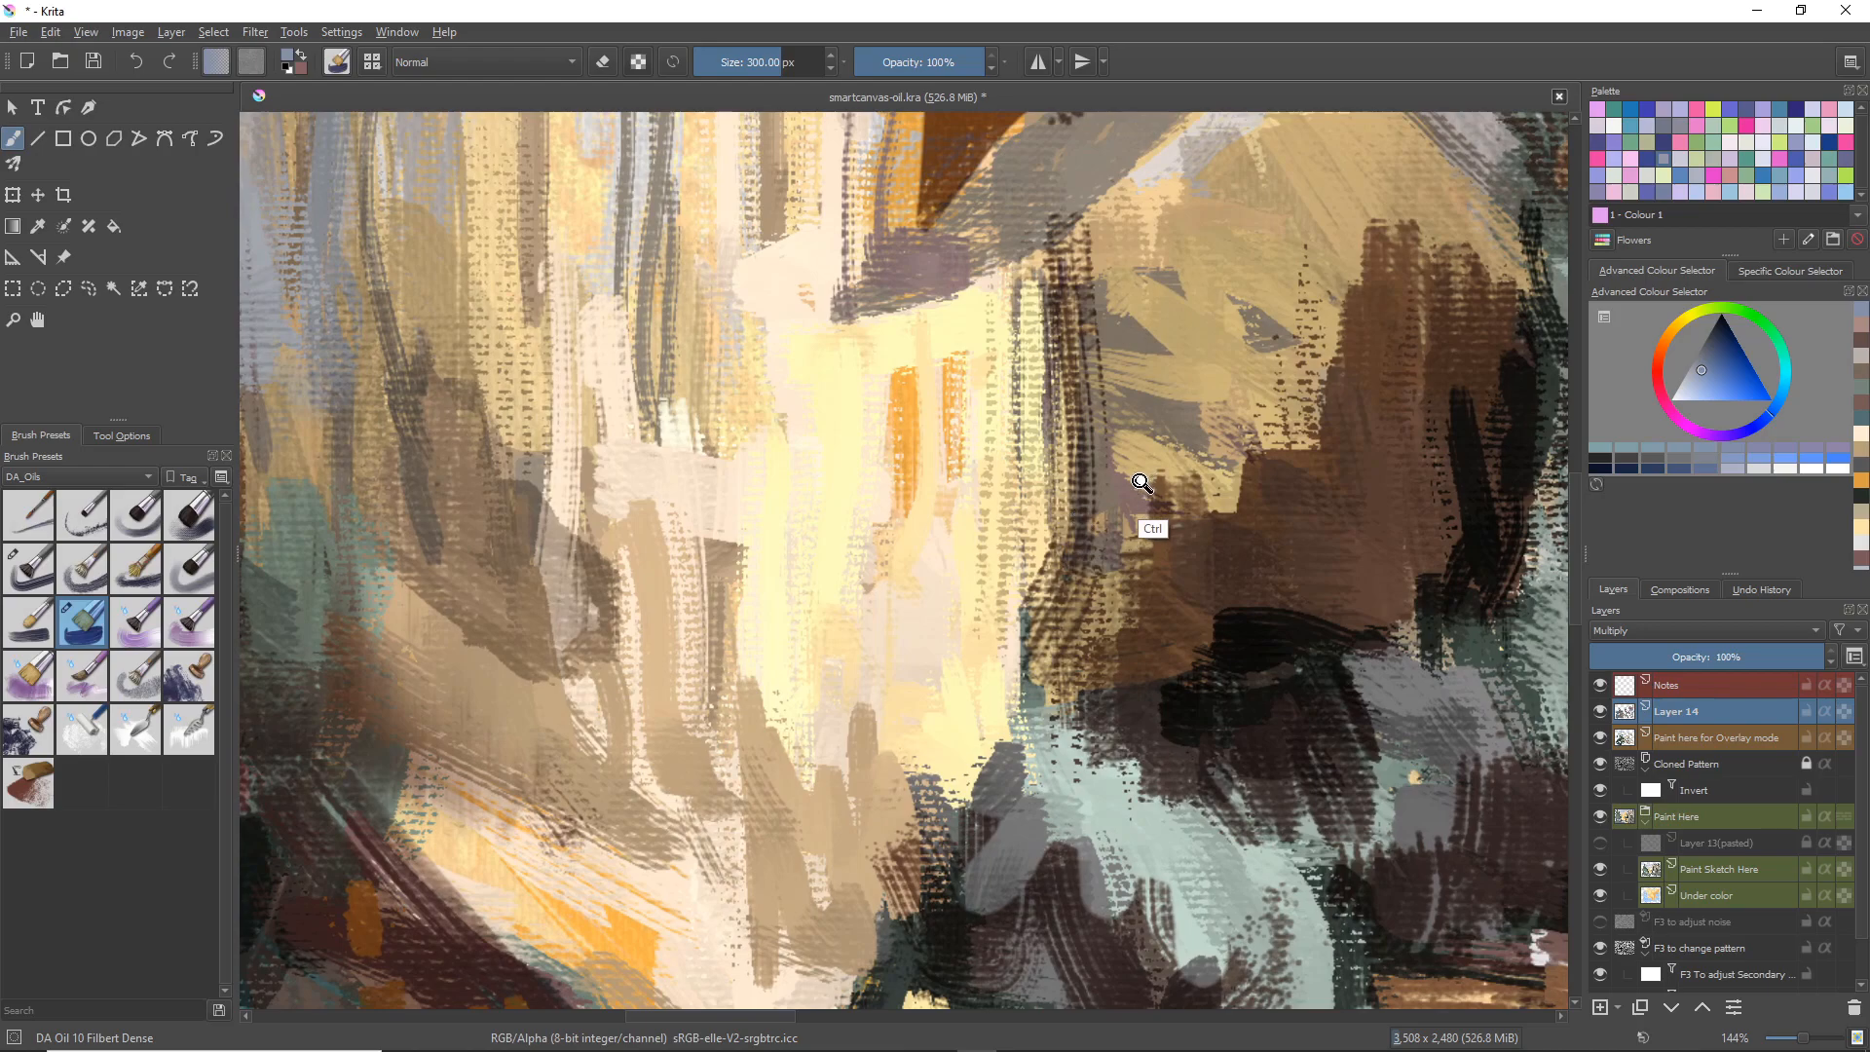
pyautogui.scroll(-3, 1145, 480)
pyautogui.scroll(3, 1043, 647)
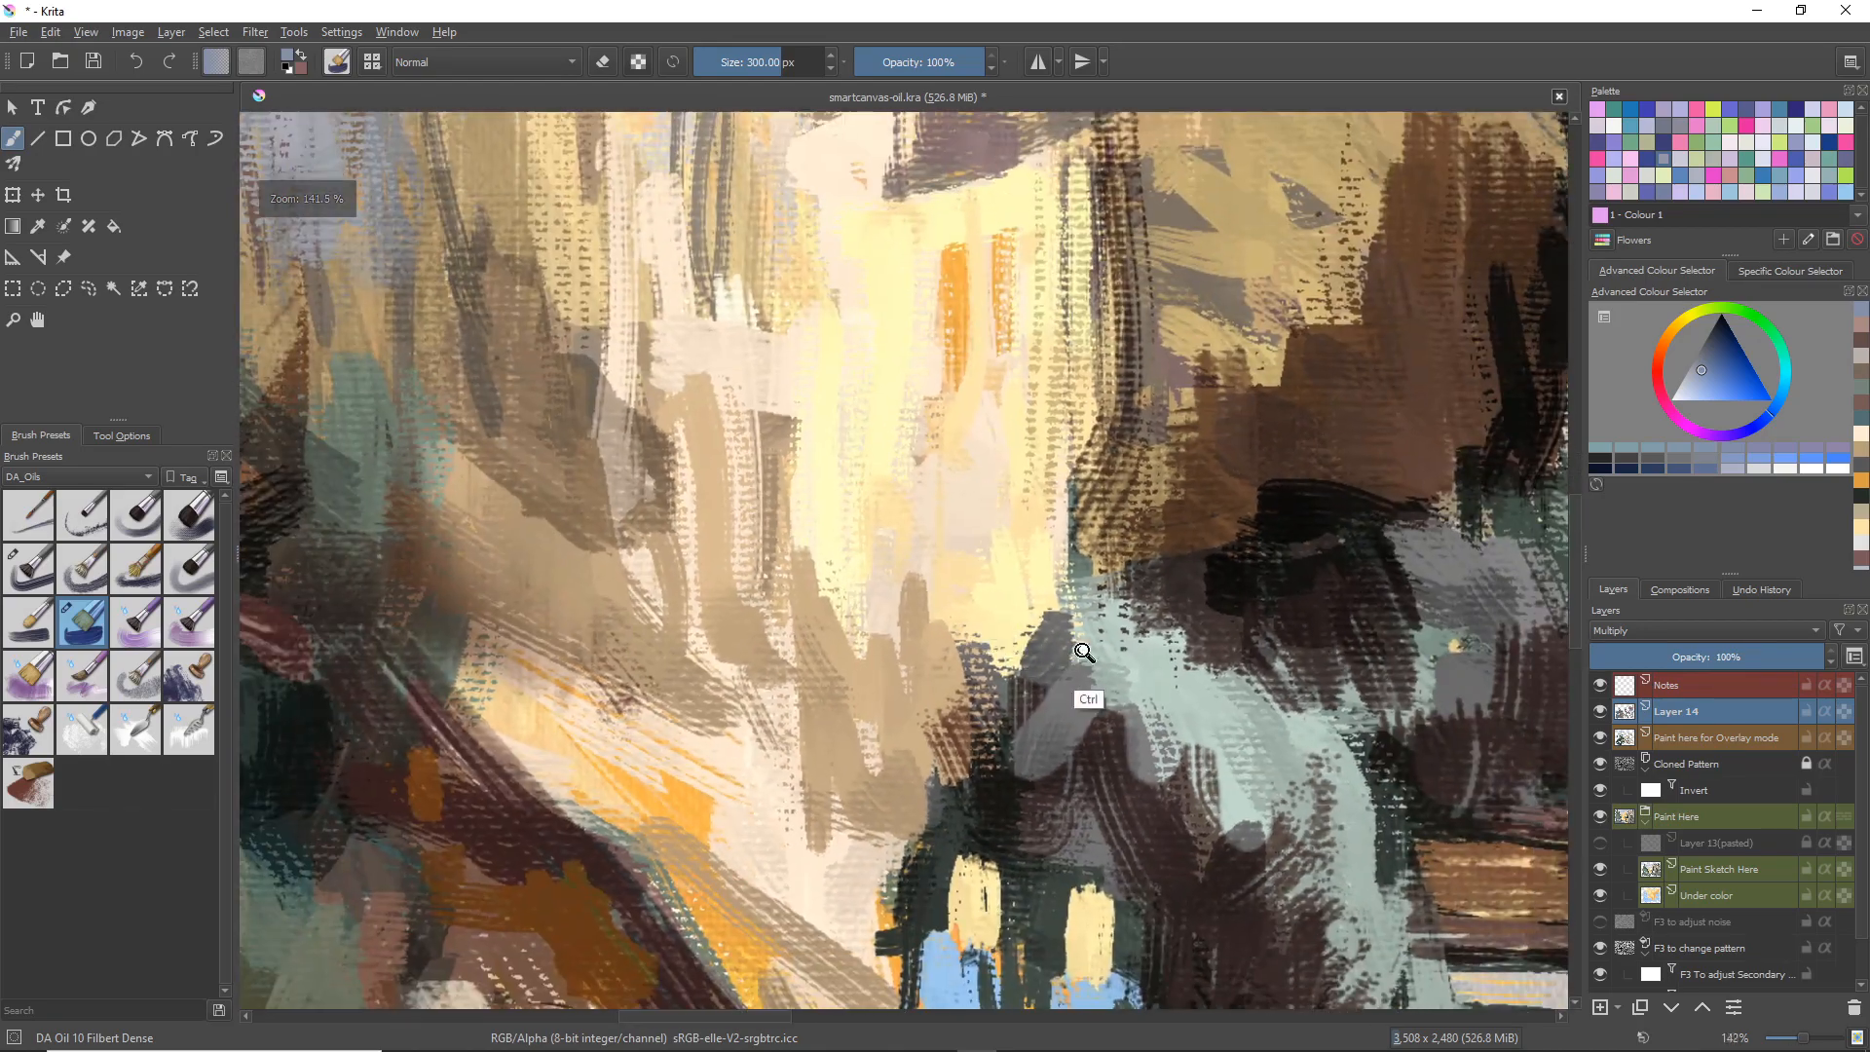
pyautogui.scroll(-8, 1054, 648)
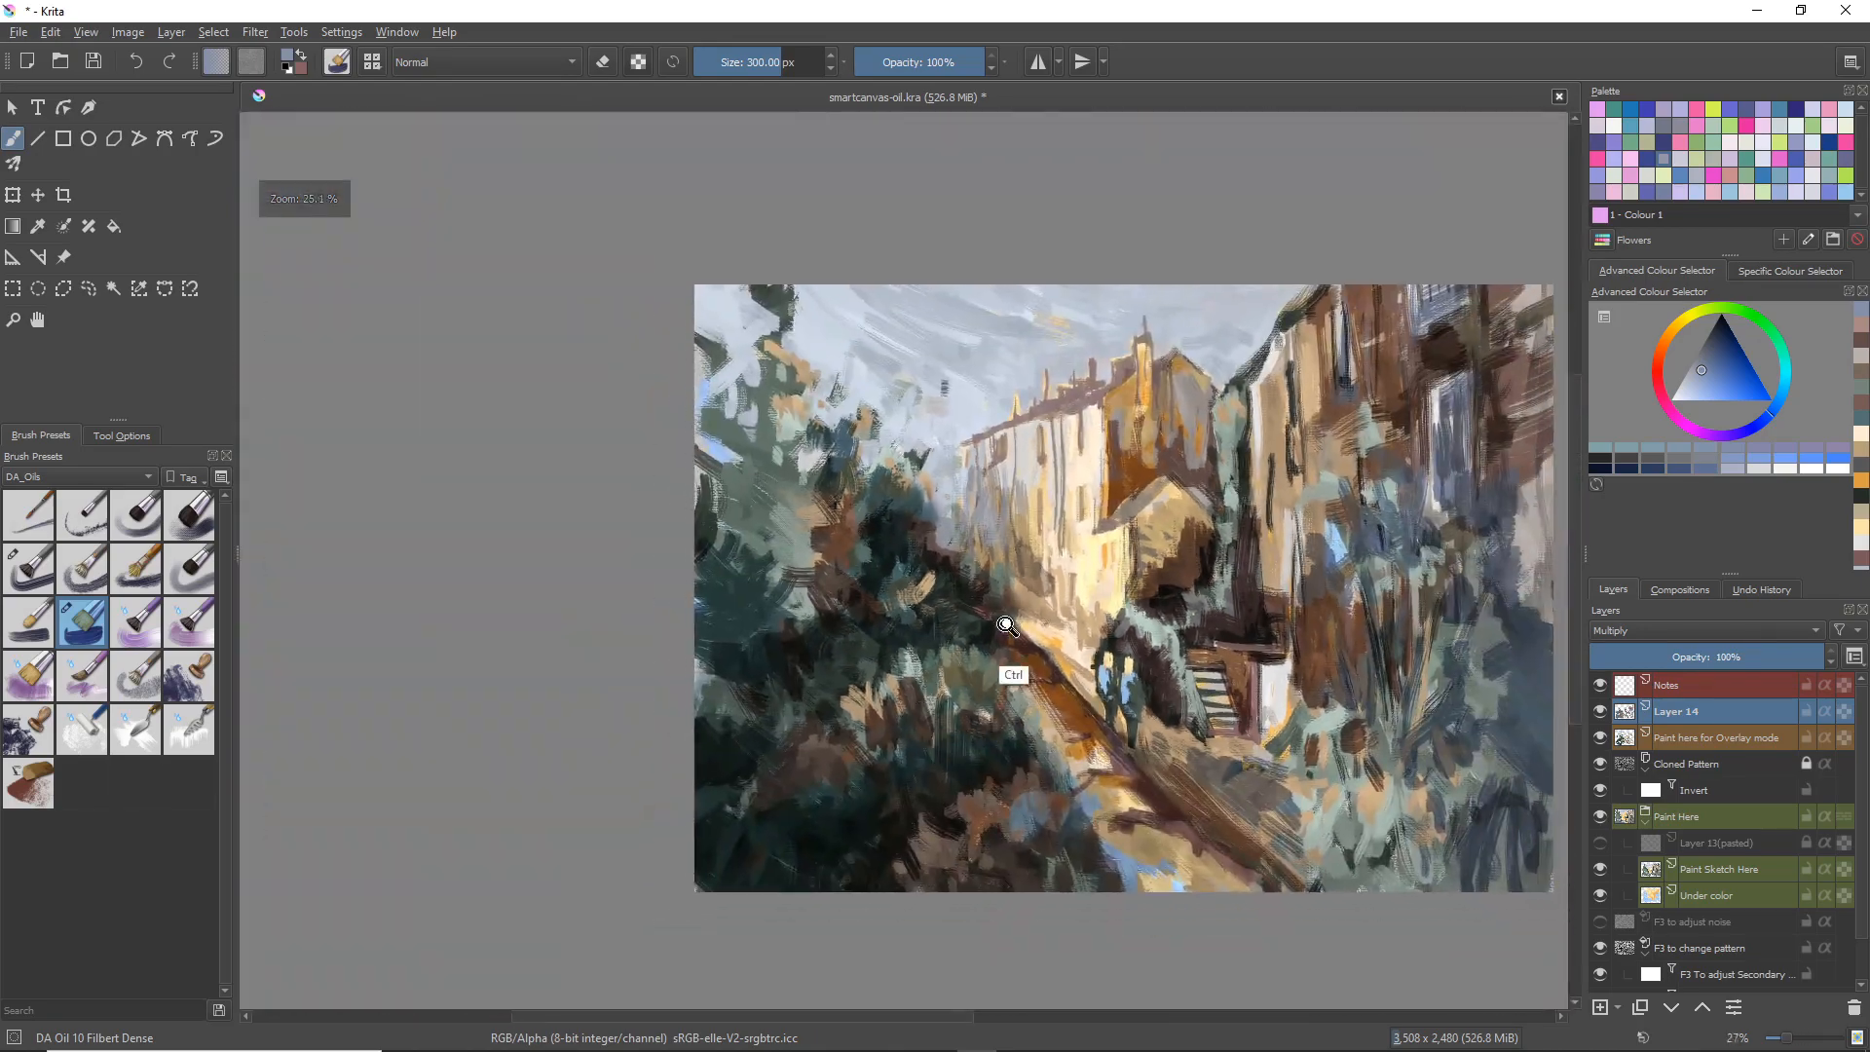
pyautogui.scroll(3, 1052, 642)
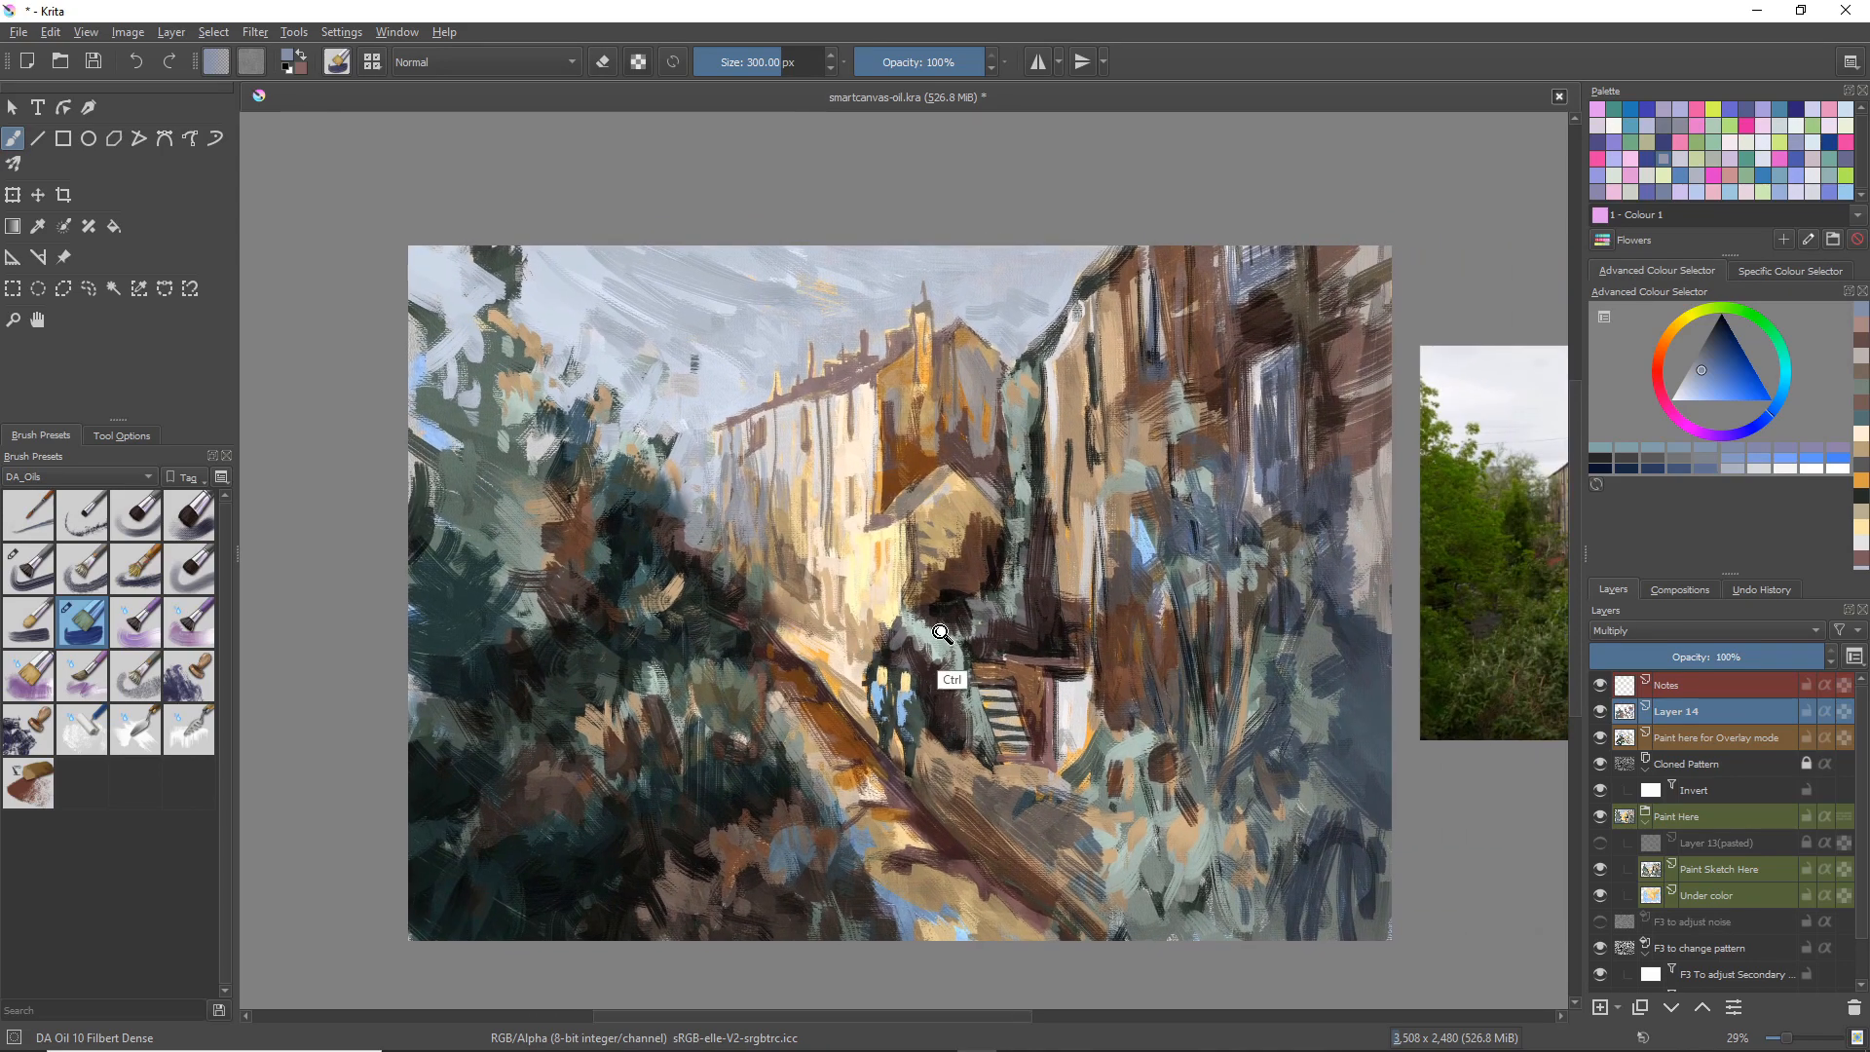
pyautogui.scroll(-3, 993, 613)
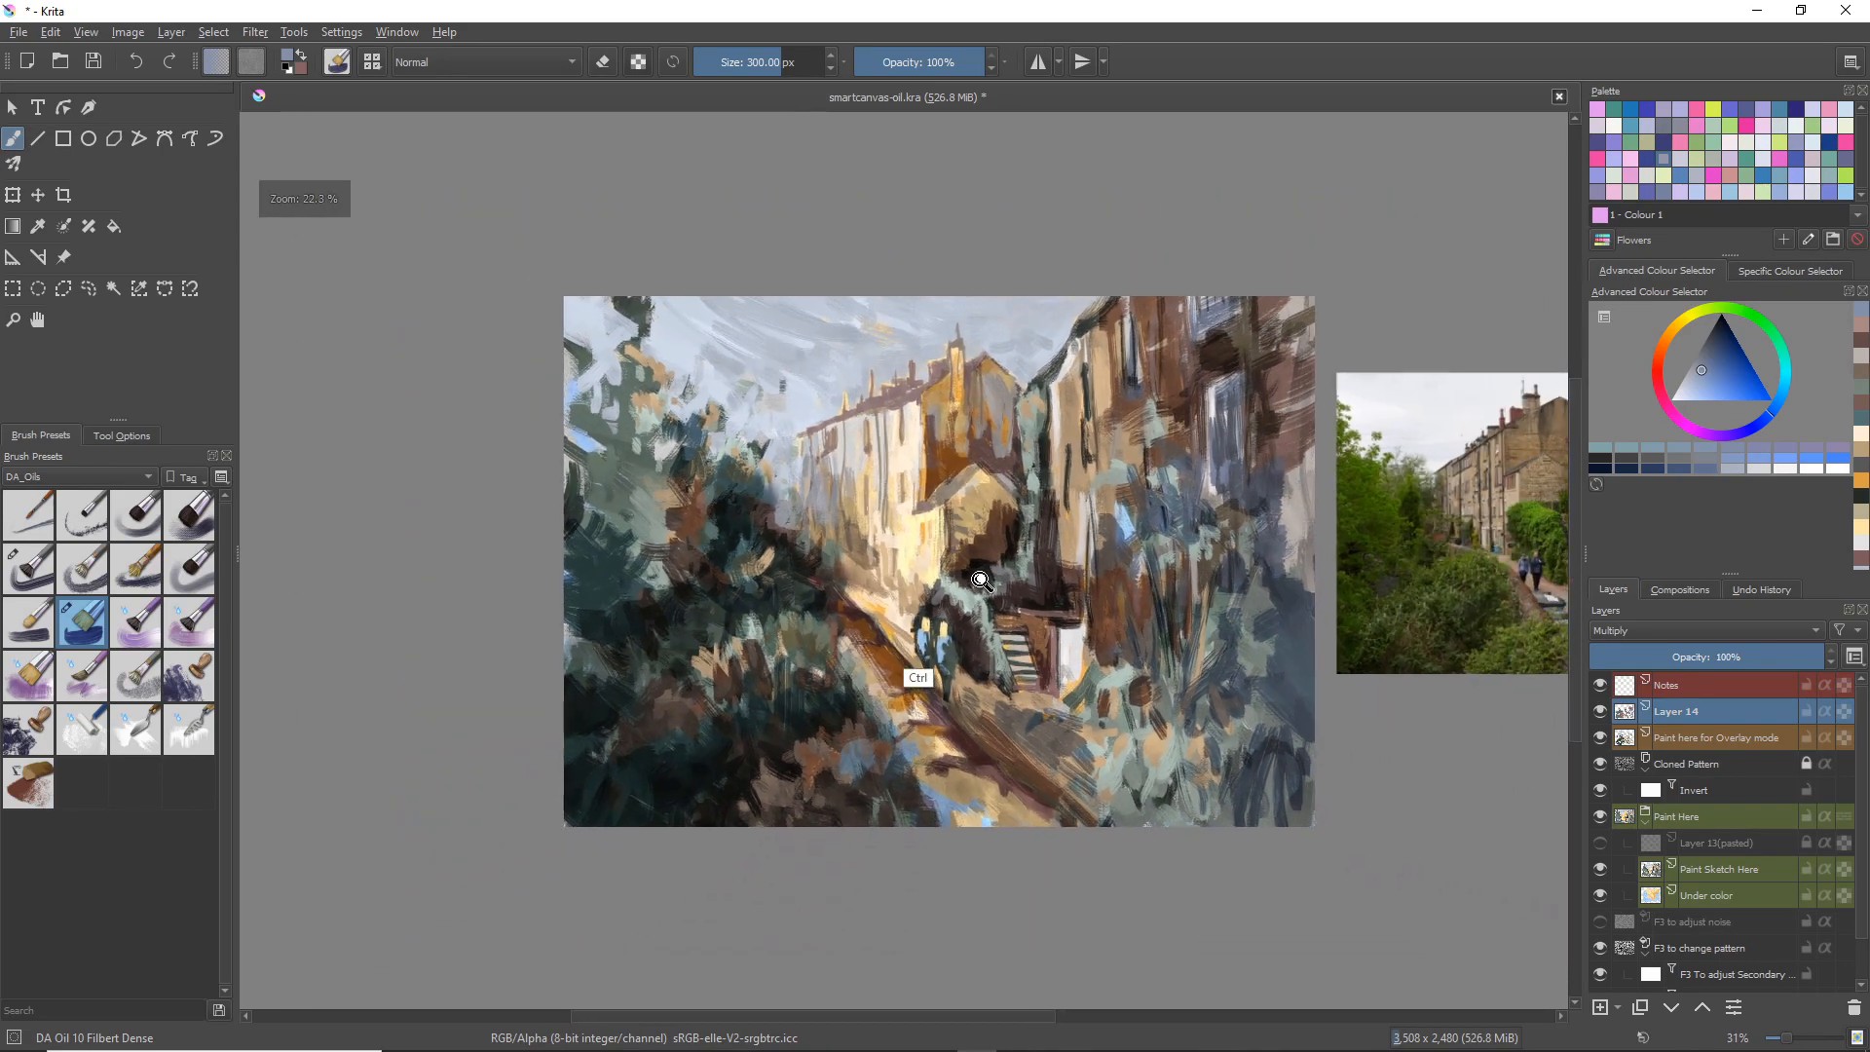
pyautogui.scroll(-1, 1040, 582)
pyautogui.moveTo(1050, 582)
pyautogui.mouseDown()
pyautogui.moveTo(993, 585)
pyautogui.moveTo(1007, 550)
pyautogui.moveTo(955, 547)
pyautogui.moveTo(944, 593)
pyautogui.moveTo(908, 585)
pyautogui.mouseUp()
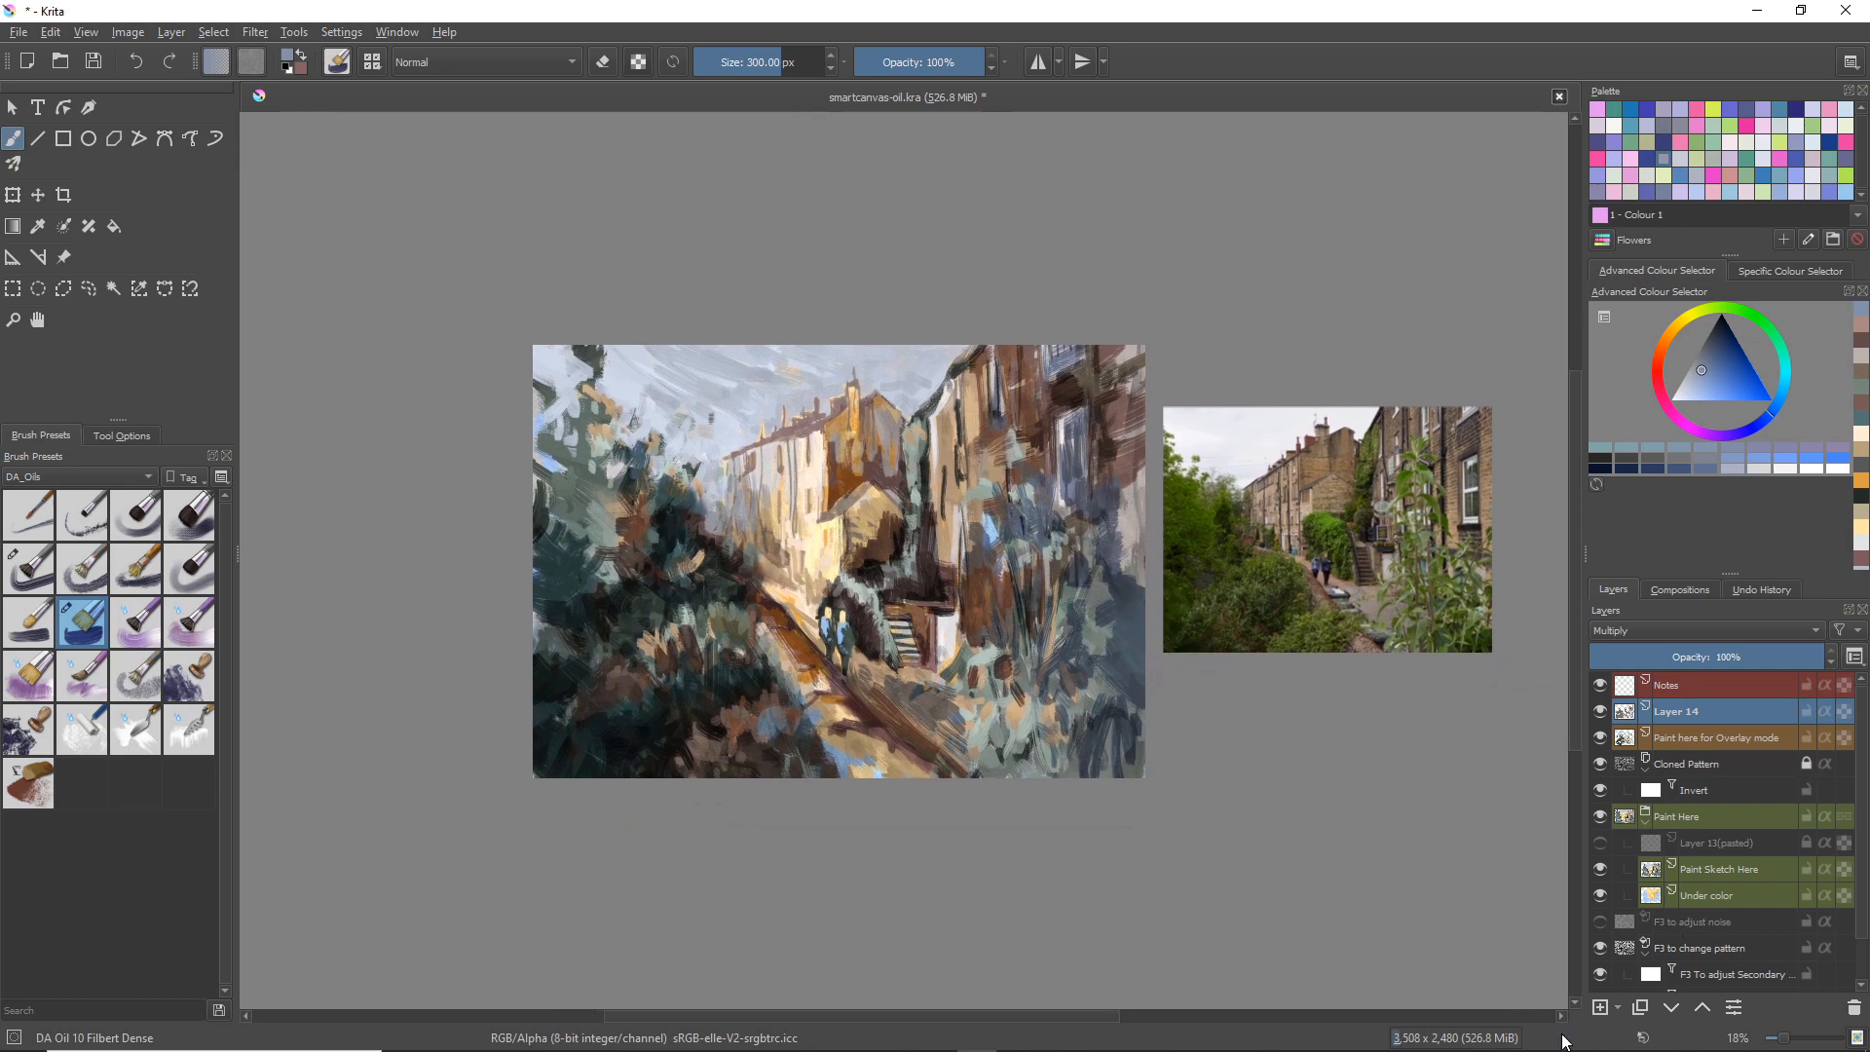
# Step: Add a new paint layer in Normal mode above the Multiply layer and undo the test stroke
pyautogui.click(1600, 1009)
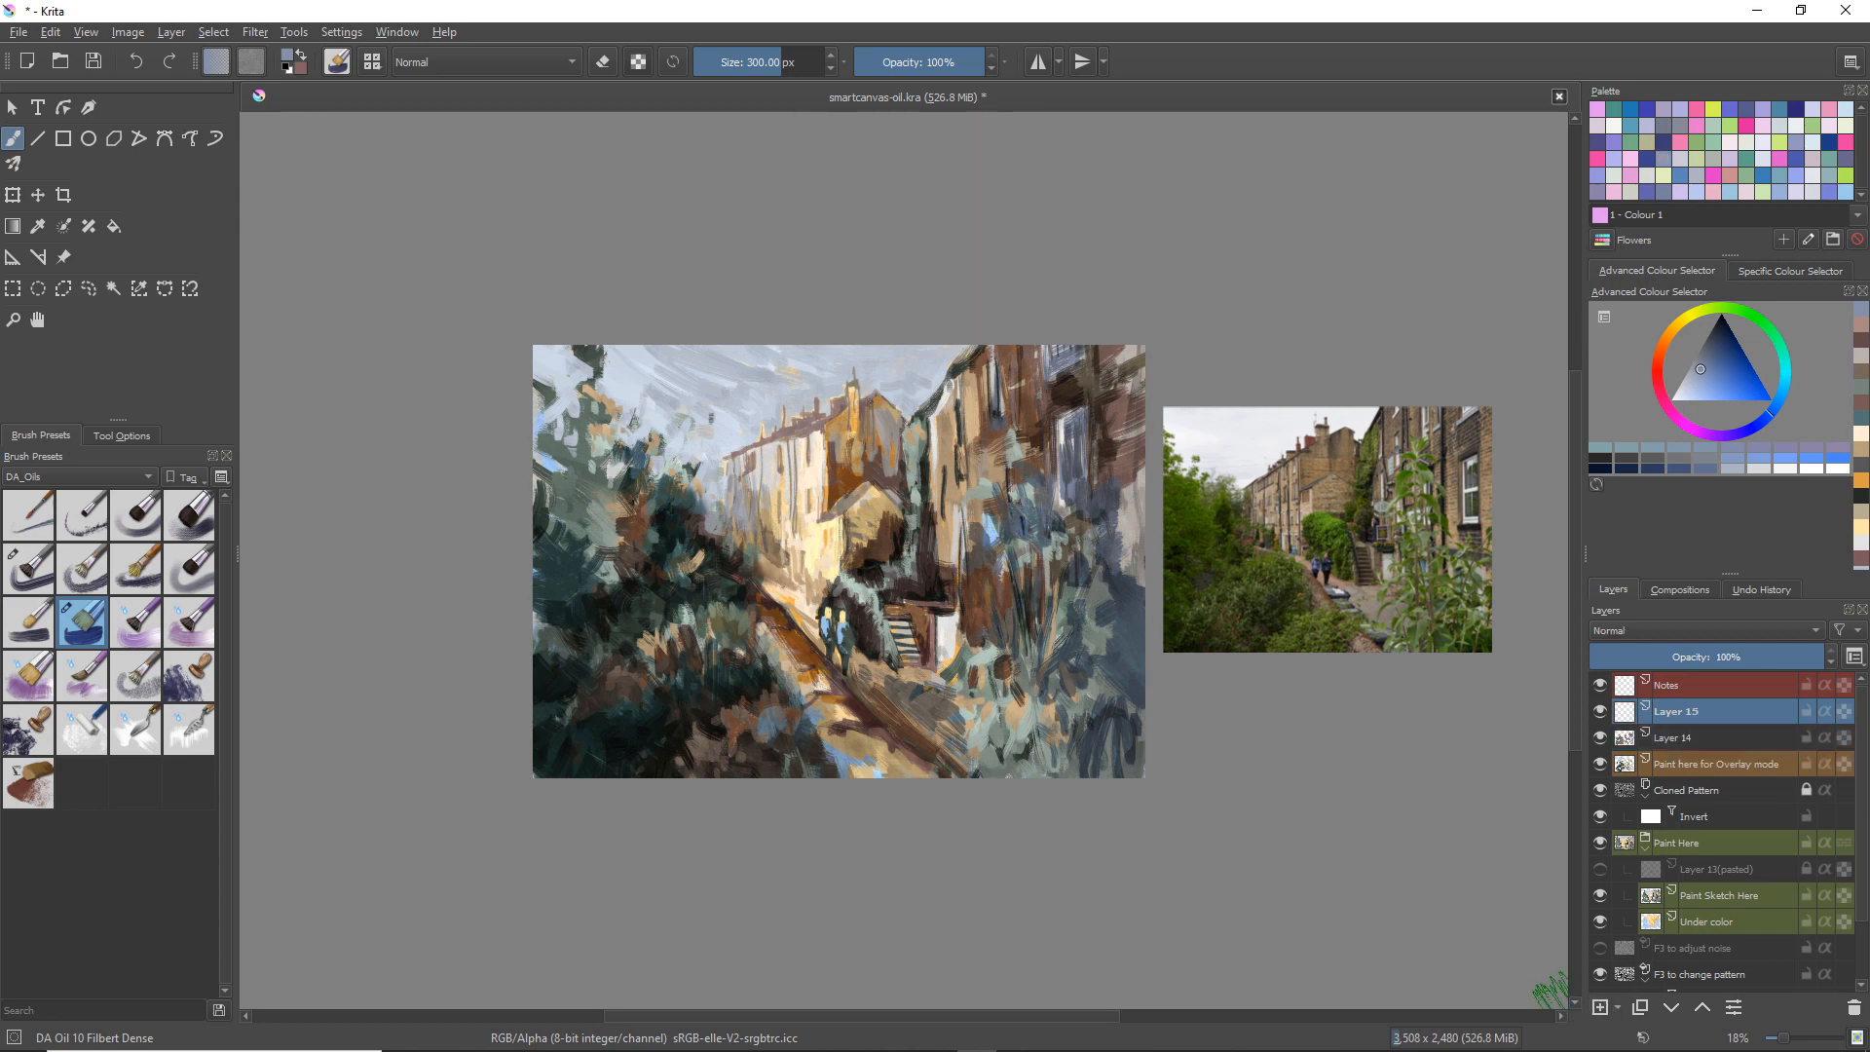
pyautogui.moveTo(1368, 692); pyautogui.dragTo(1336, 735)
pyautogui.hotkey('ctrl', 'z')
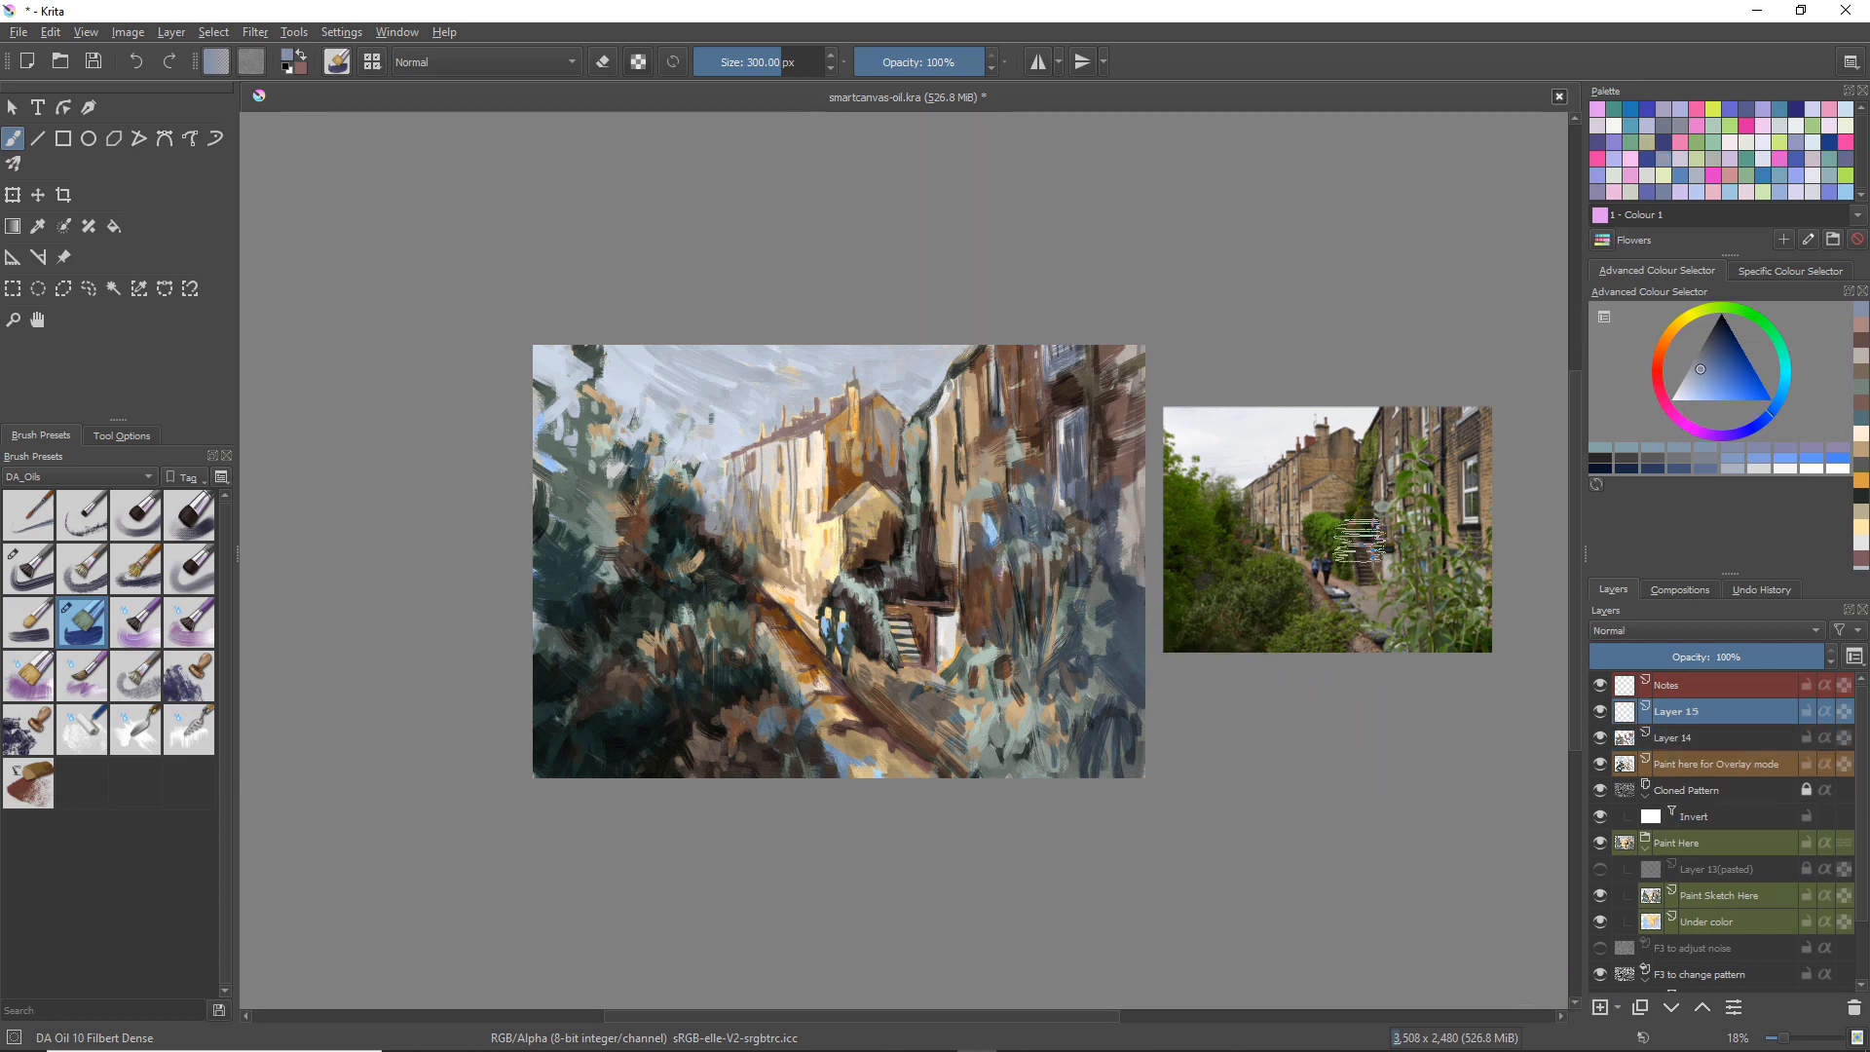
# Step: Choose a pale cream colour, reduce the brush size to 78 px, and paint highlights on the sunlit houses' walls and under their roofline
pyautogui.click(1688, 388)
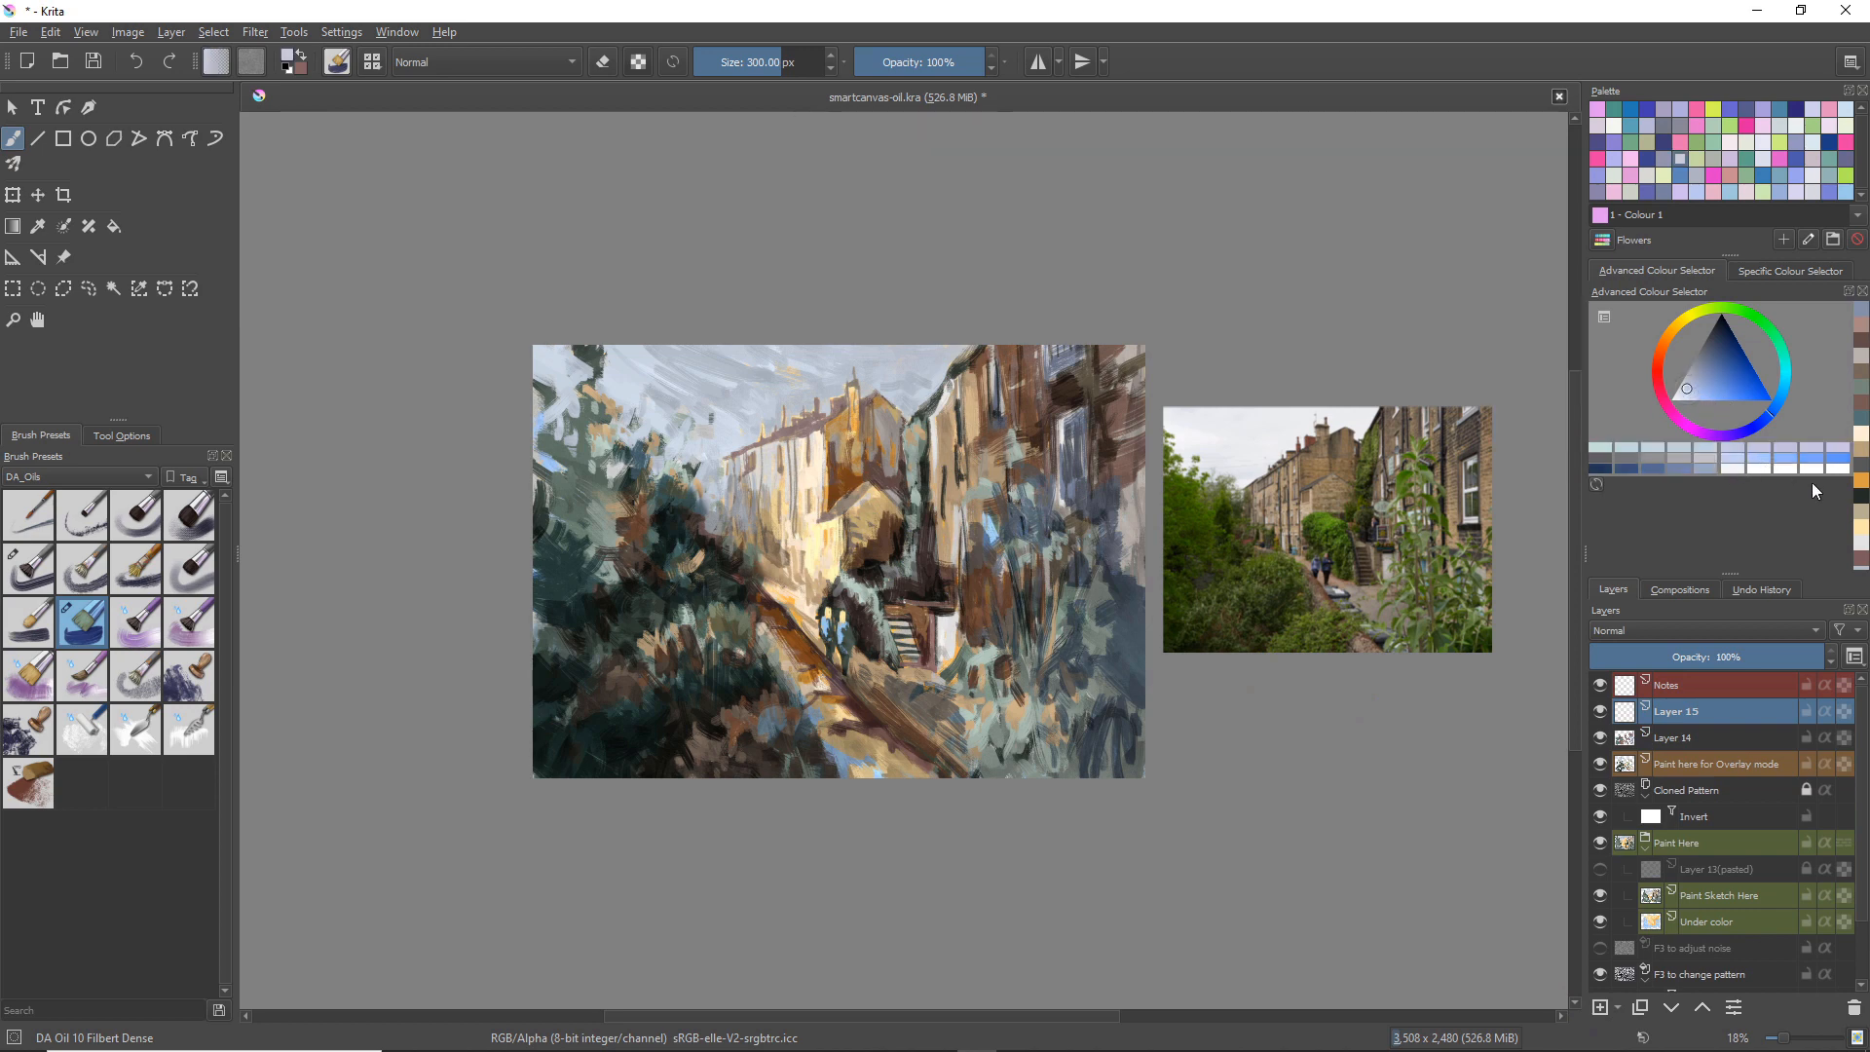
pyautogui.click(1861, 438)
pyautogui.moveTo(872, 456); pyautogui.dragTo(910, 492)
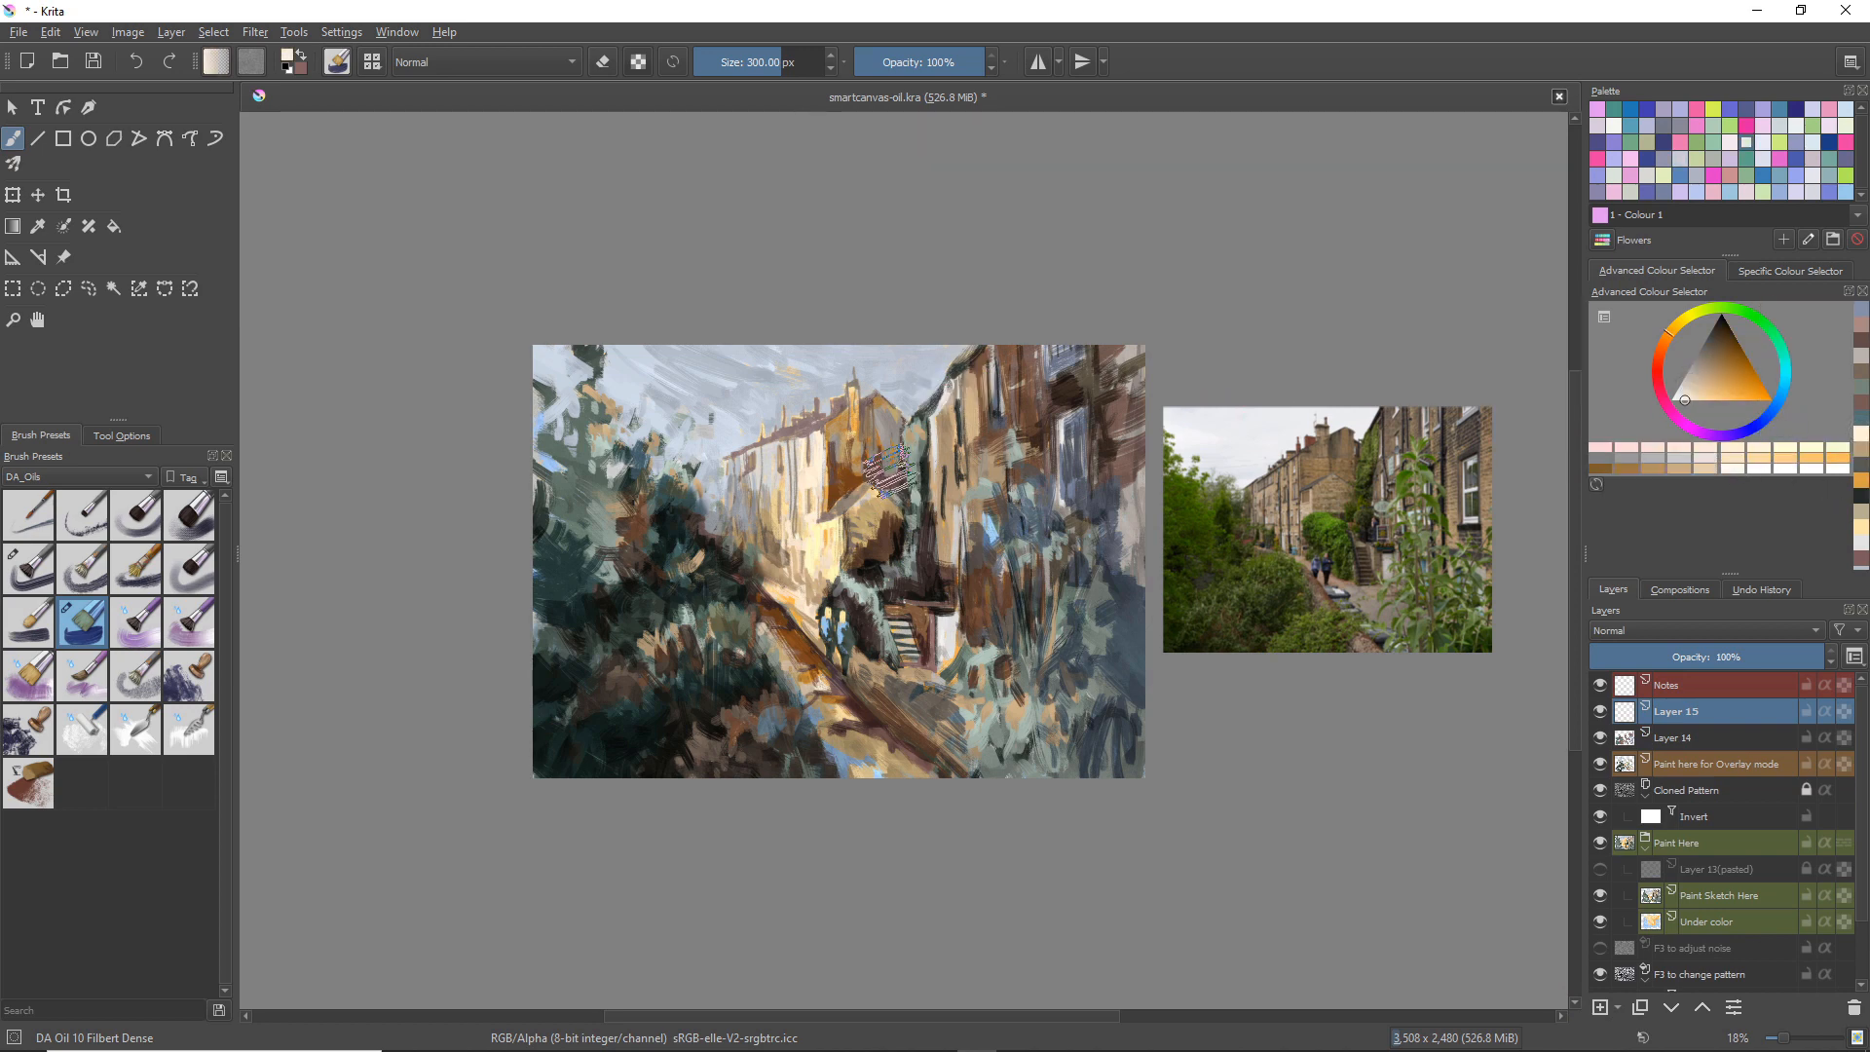
pyautogui.press('[')
pyautogui.press('[')
pyautogui.press('[')
pyautogui.press('[')
pyautogui.press('[')
pyautogui.press('[')
pyautogui.press('[')
pyautogui.press('[')
pyautogui.press('[')
pyautogui.press('[')
pyautogui.press('[')
pyautogui.press('[')
pyautogui.press('[')
pyautogui.press('[')
pyautogui.press('[')
pyautogui.press('[')
pyautogui.press('[')
pyautogui.press('[')
pyautogui.press('[')
pyautogui.press('[')
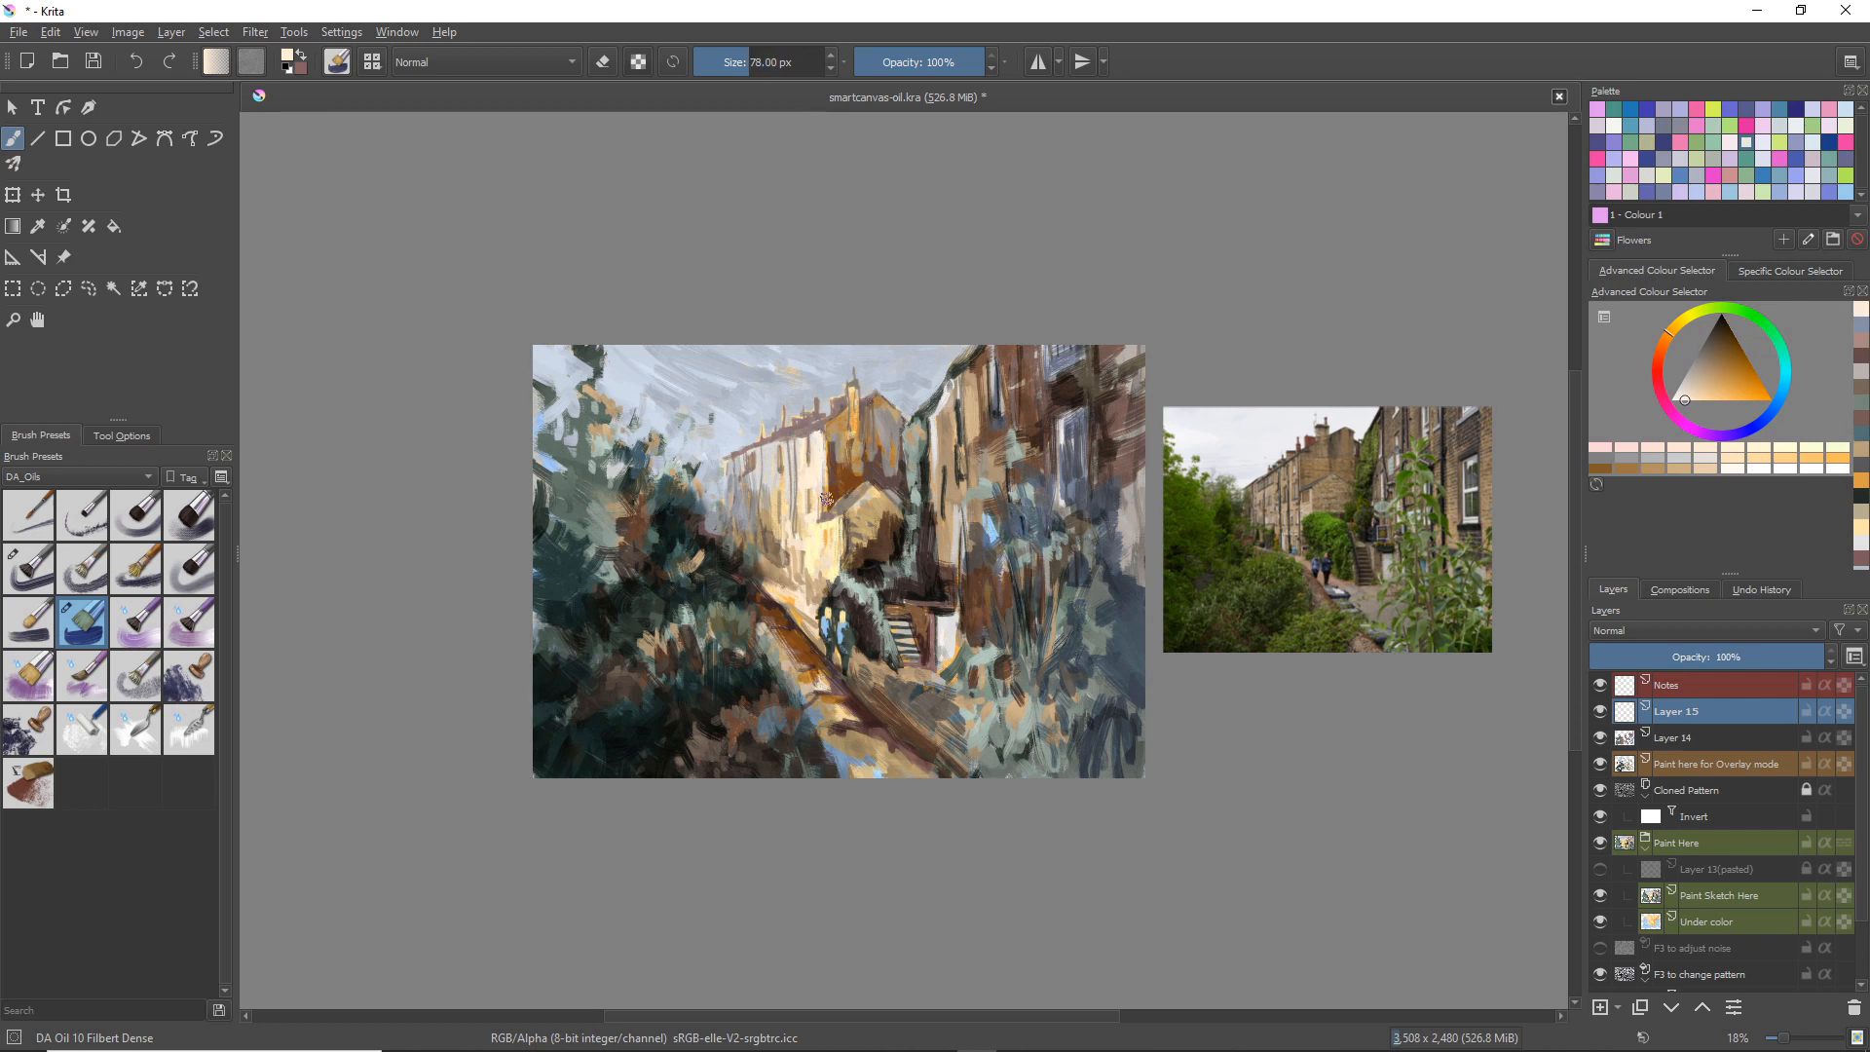
pyautogui.moveTo(823, 478); pyautogui.dragTo(823, 512)
pyautogui.moveTo(758, 452); pyautogui.dragTo(741, 459)
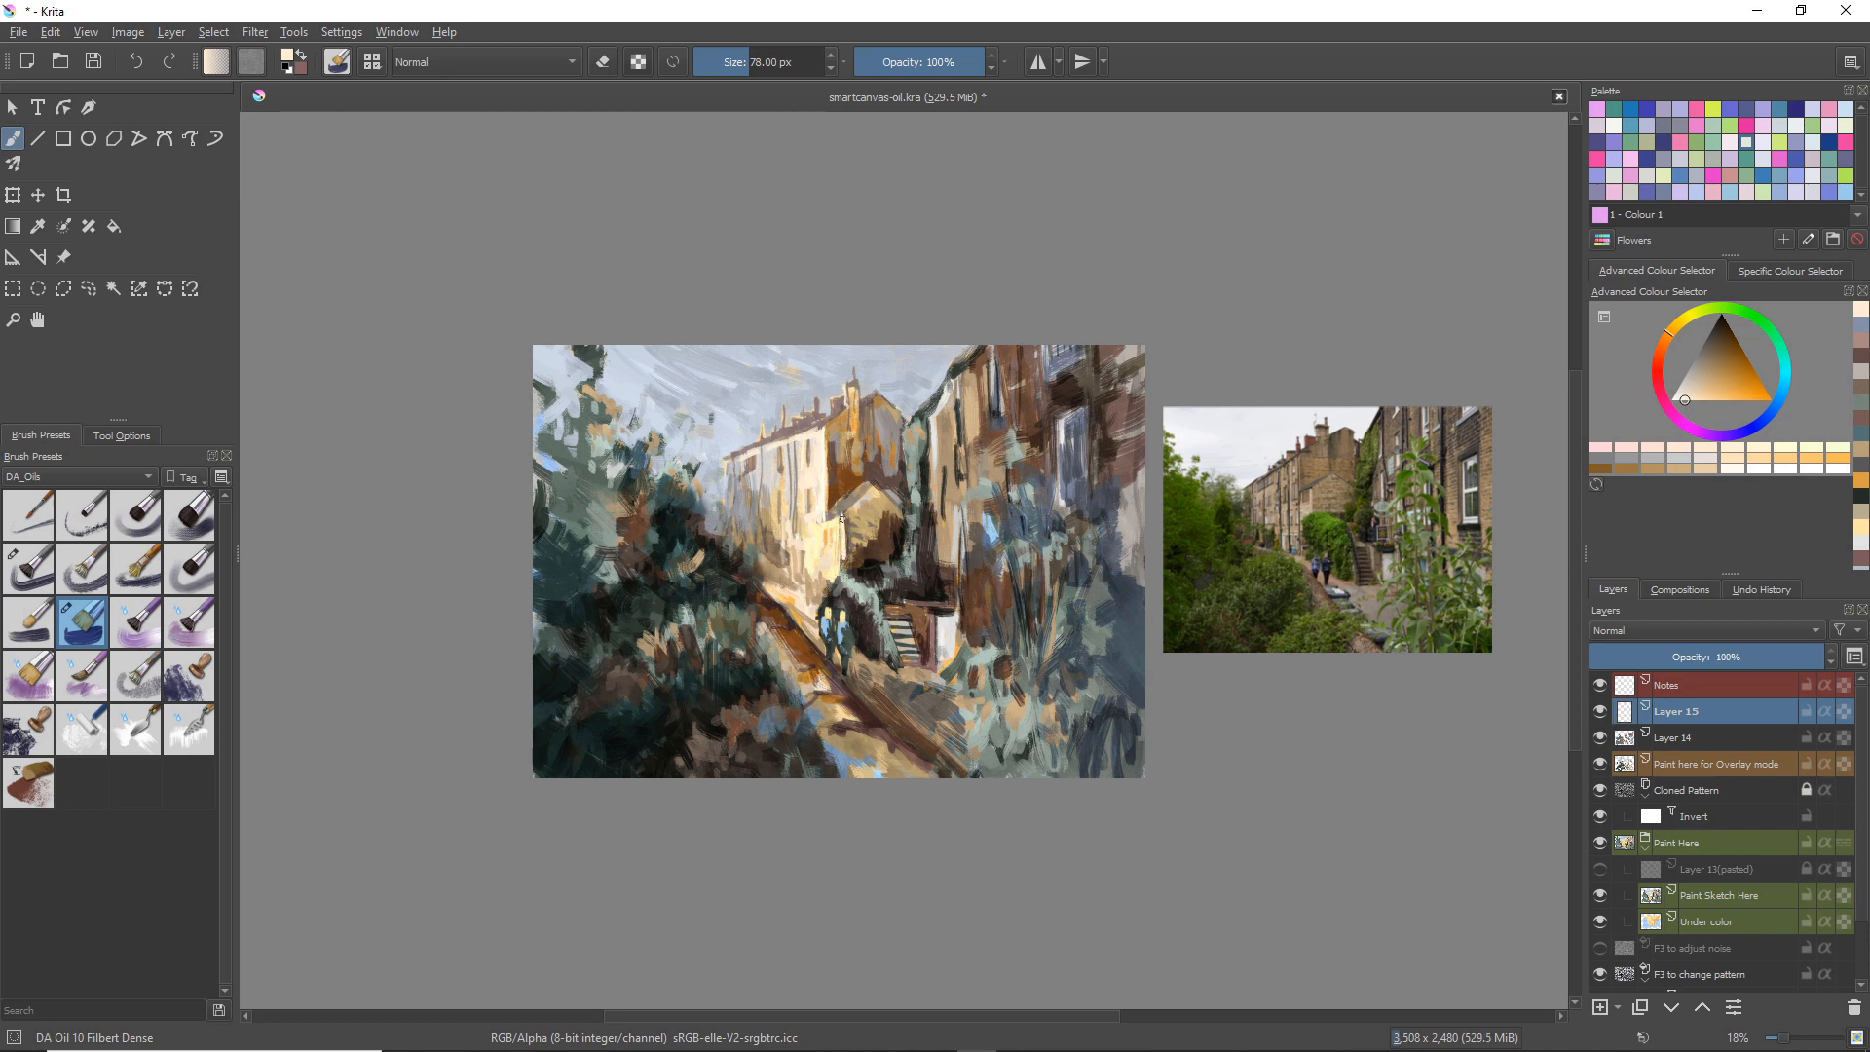
# Step: Paint pale cream highlights on the lower house walls and along the edge of the path below the two figures
pyautogui.moveTo(818, 526); pyautogui.dragTo(813, 530)
pyautogui.moveTo(810, 580); pyautogui.dragTo(818, 563)
pyautogui.moveTo(823, 657); pyautogui.dragTo(882, 712)
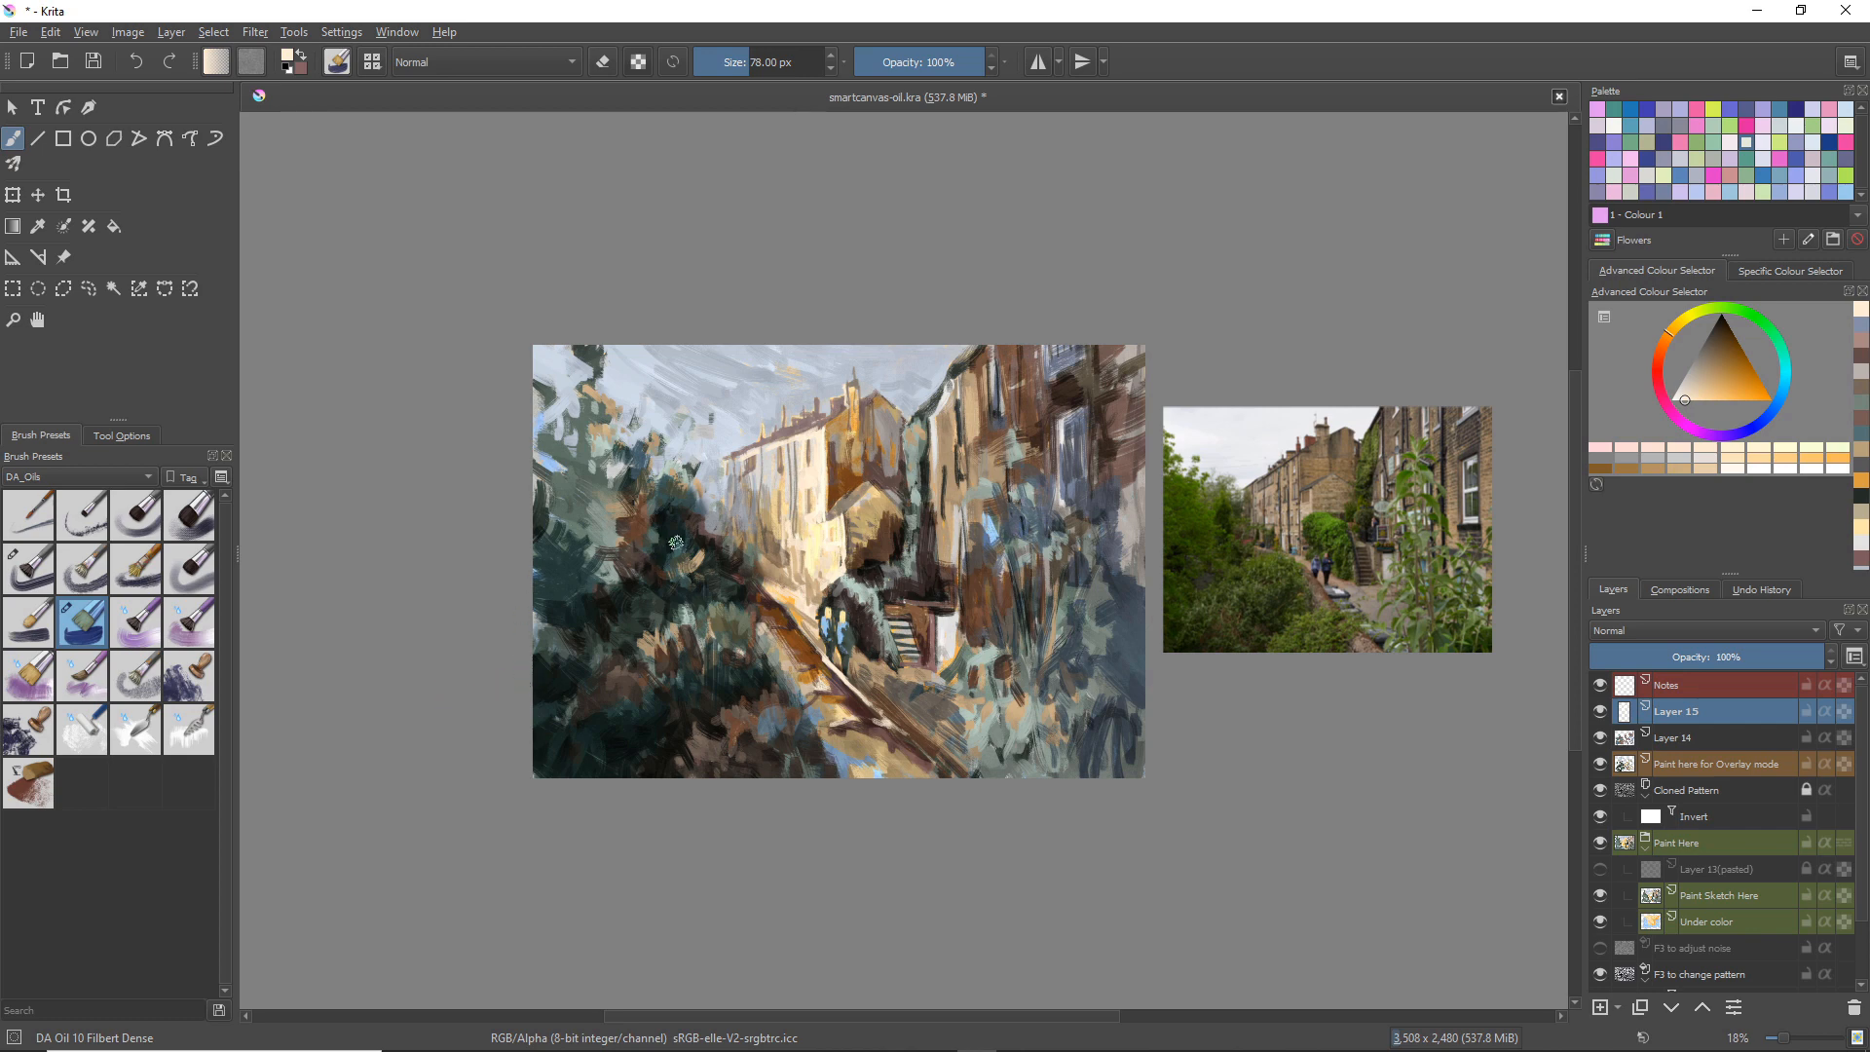
# Step: Sample greyish greens from the painting and dab them as accents into the left-hand foliage
pyautogui.keyDown('ctrl'); pyautogui.click(685, 612); pyautogui.keyUp('ctrl')
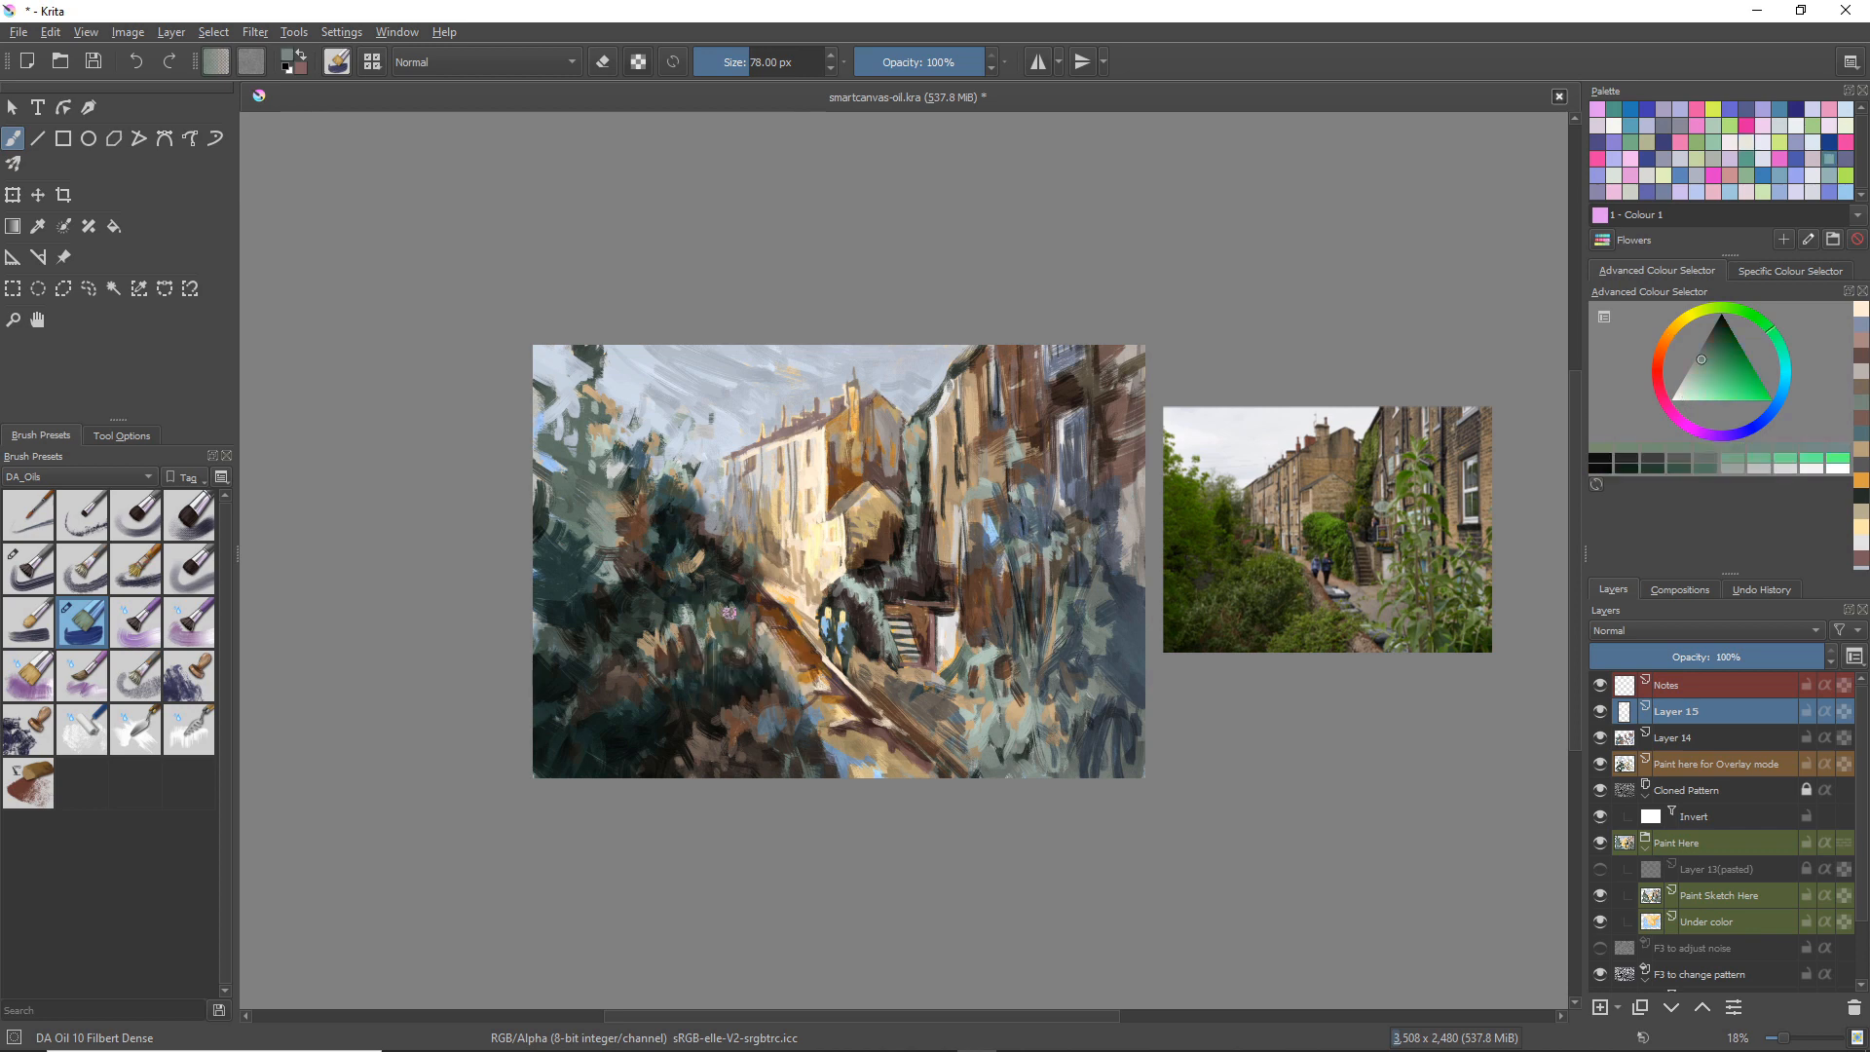
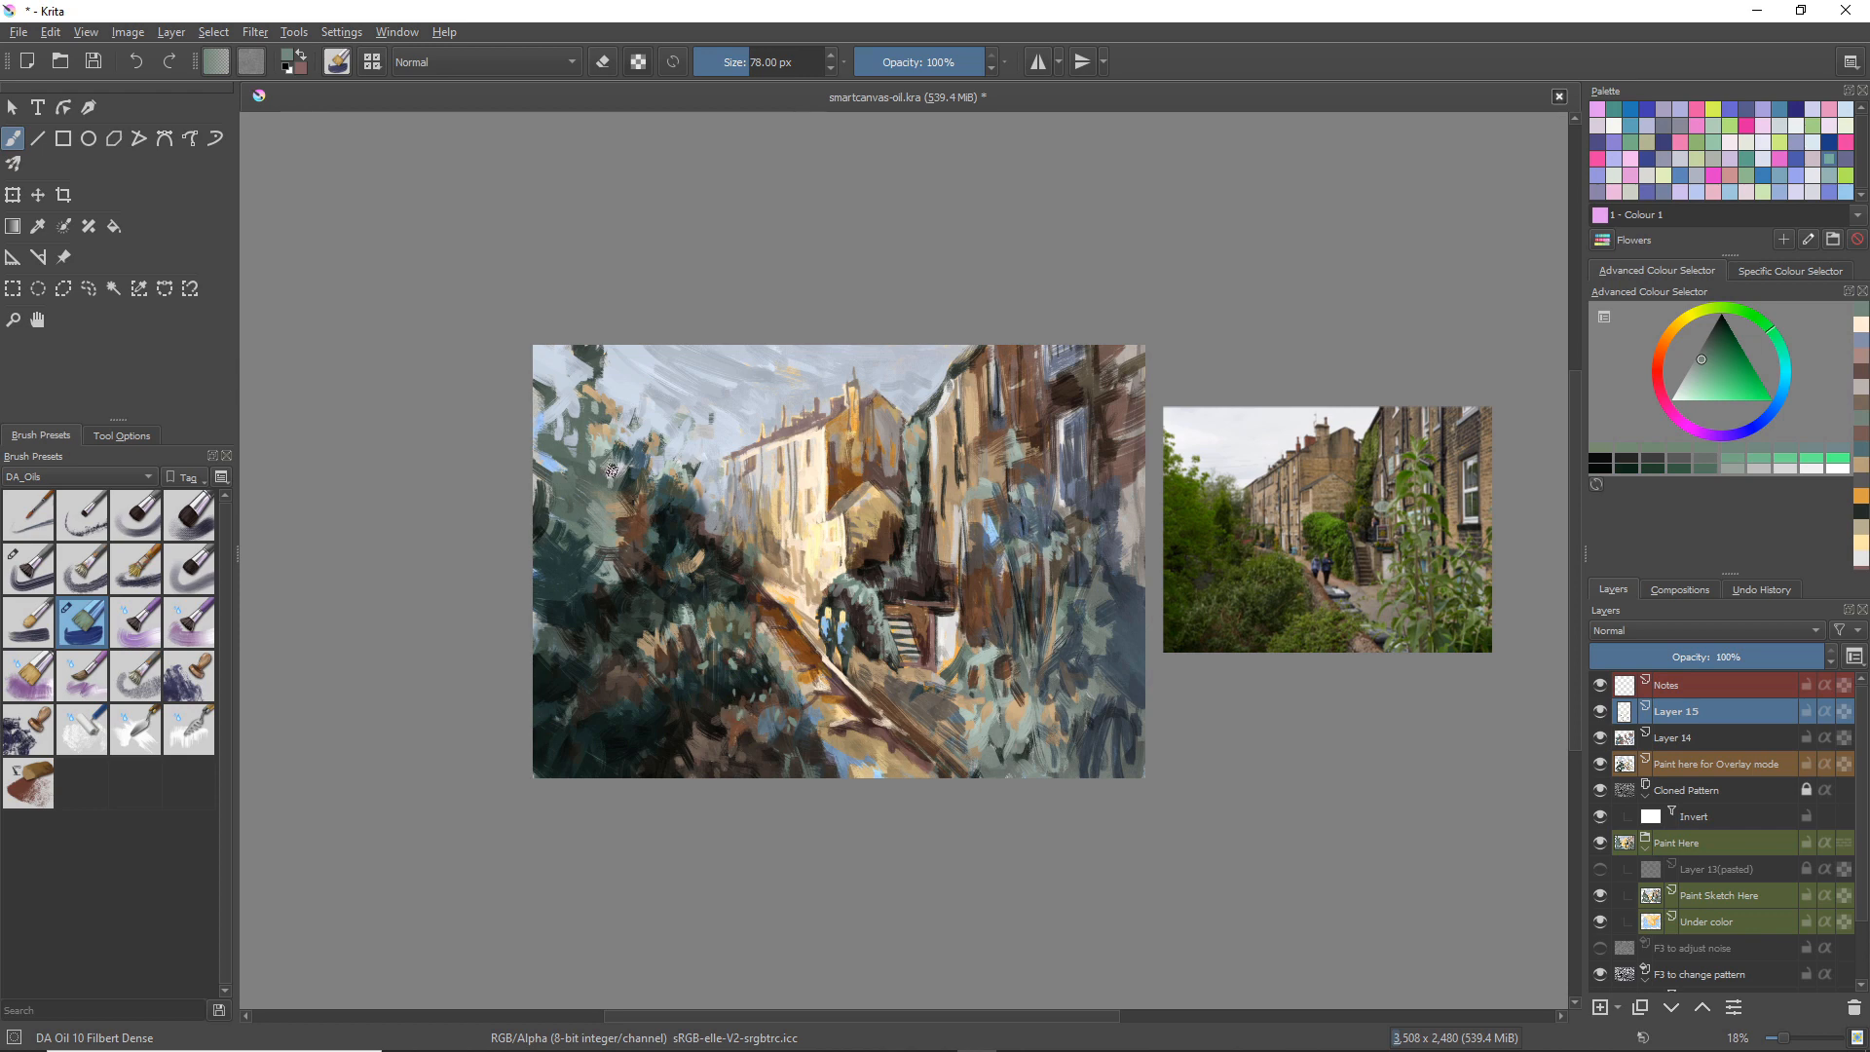
pyautogui.keyDown('ctrl'); pyautogui.click(624, 521); pyautogui.keyUp('ctrl')
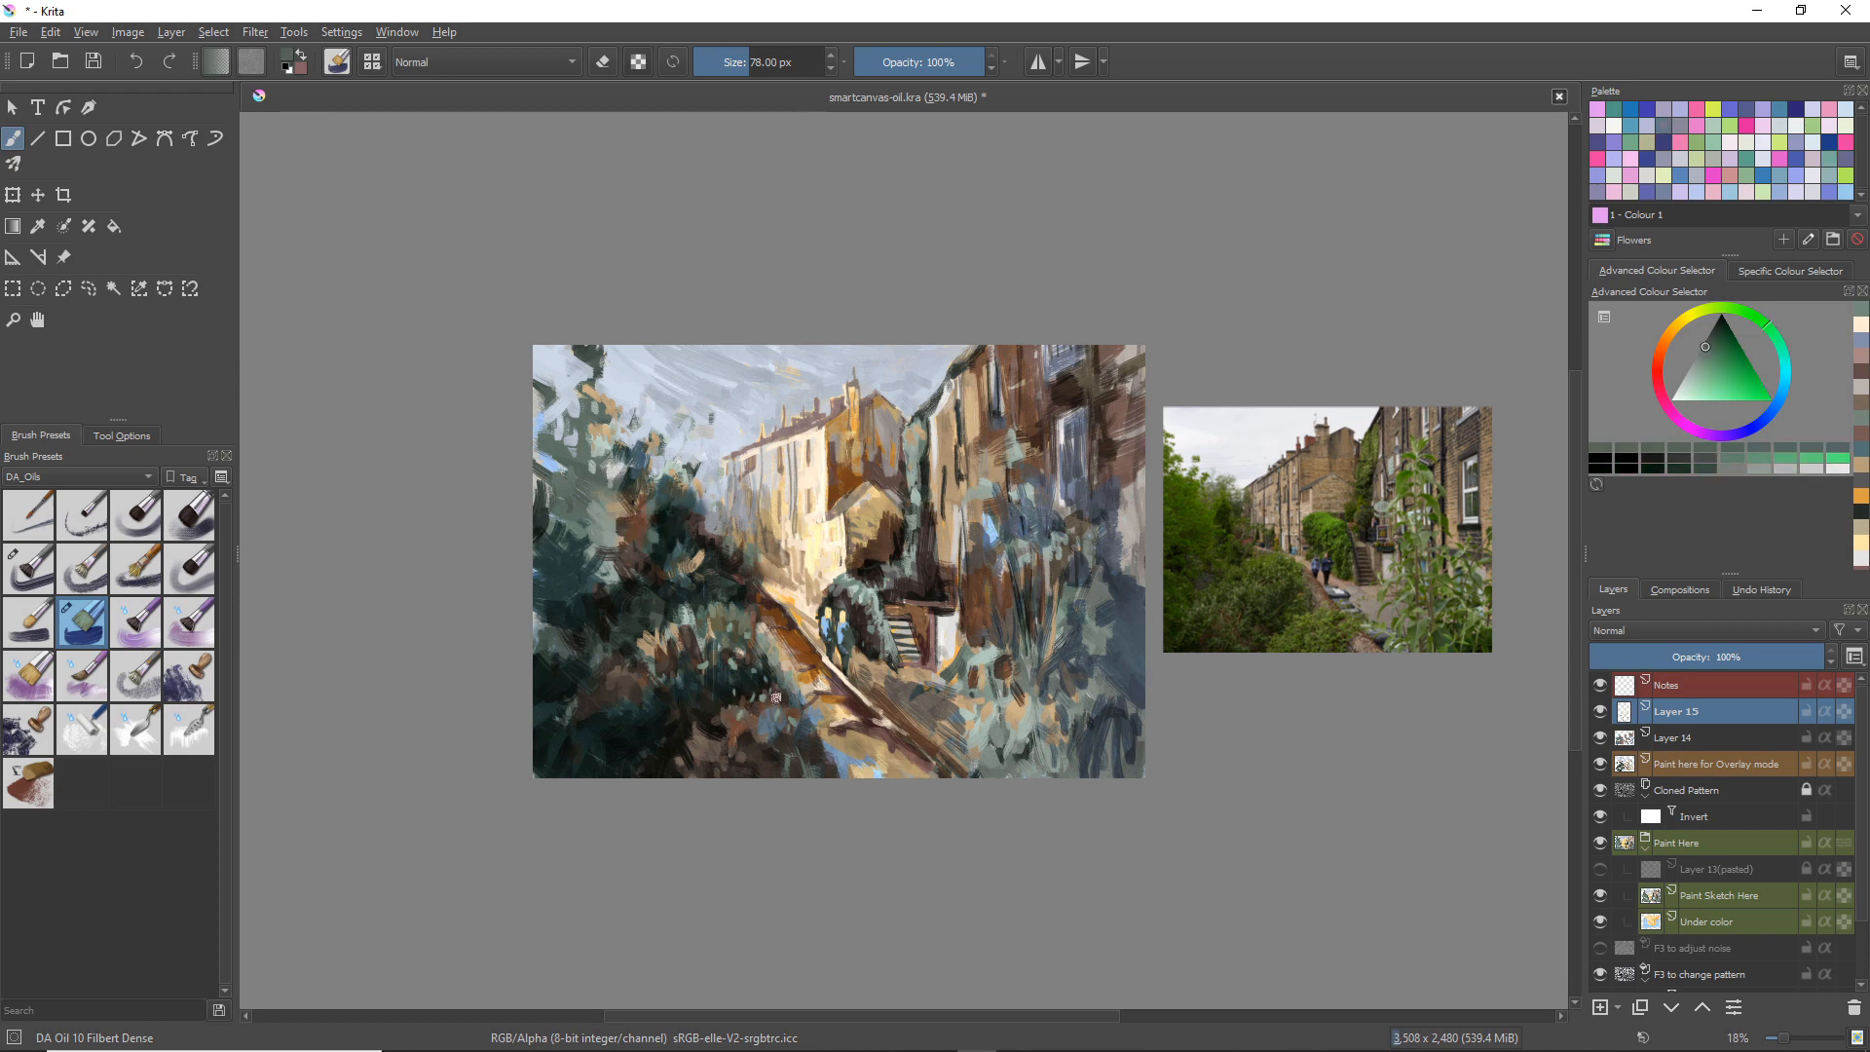
pyautogui.keyDown('ctrl'); pyautogui.click(617, 473); pyautogui.keyUp('ctrl')
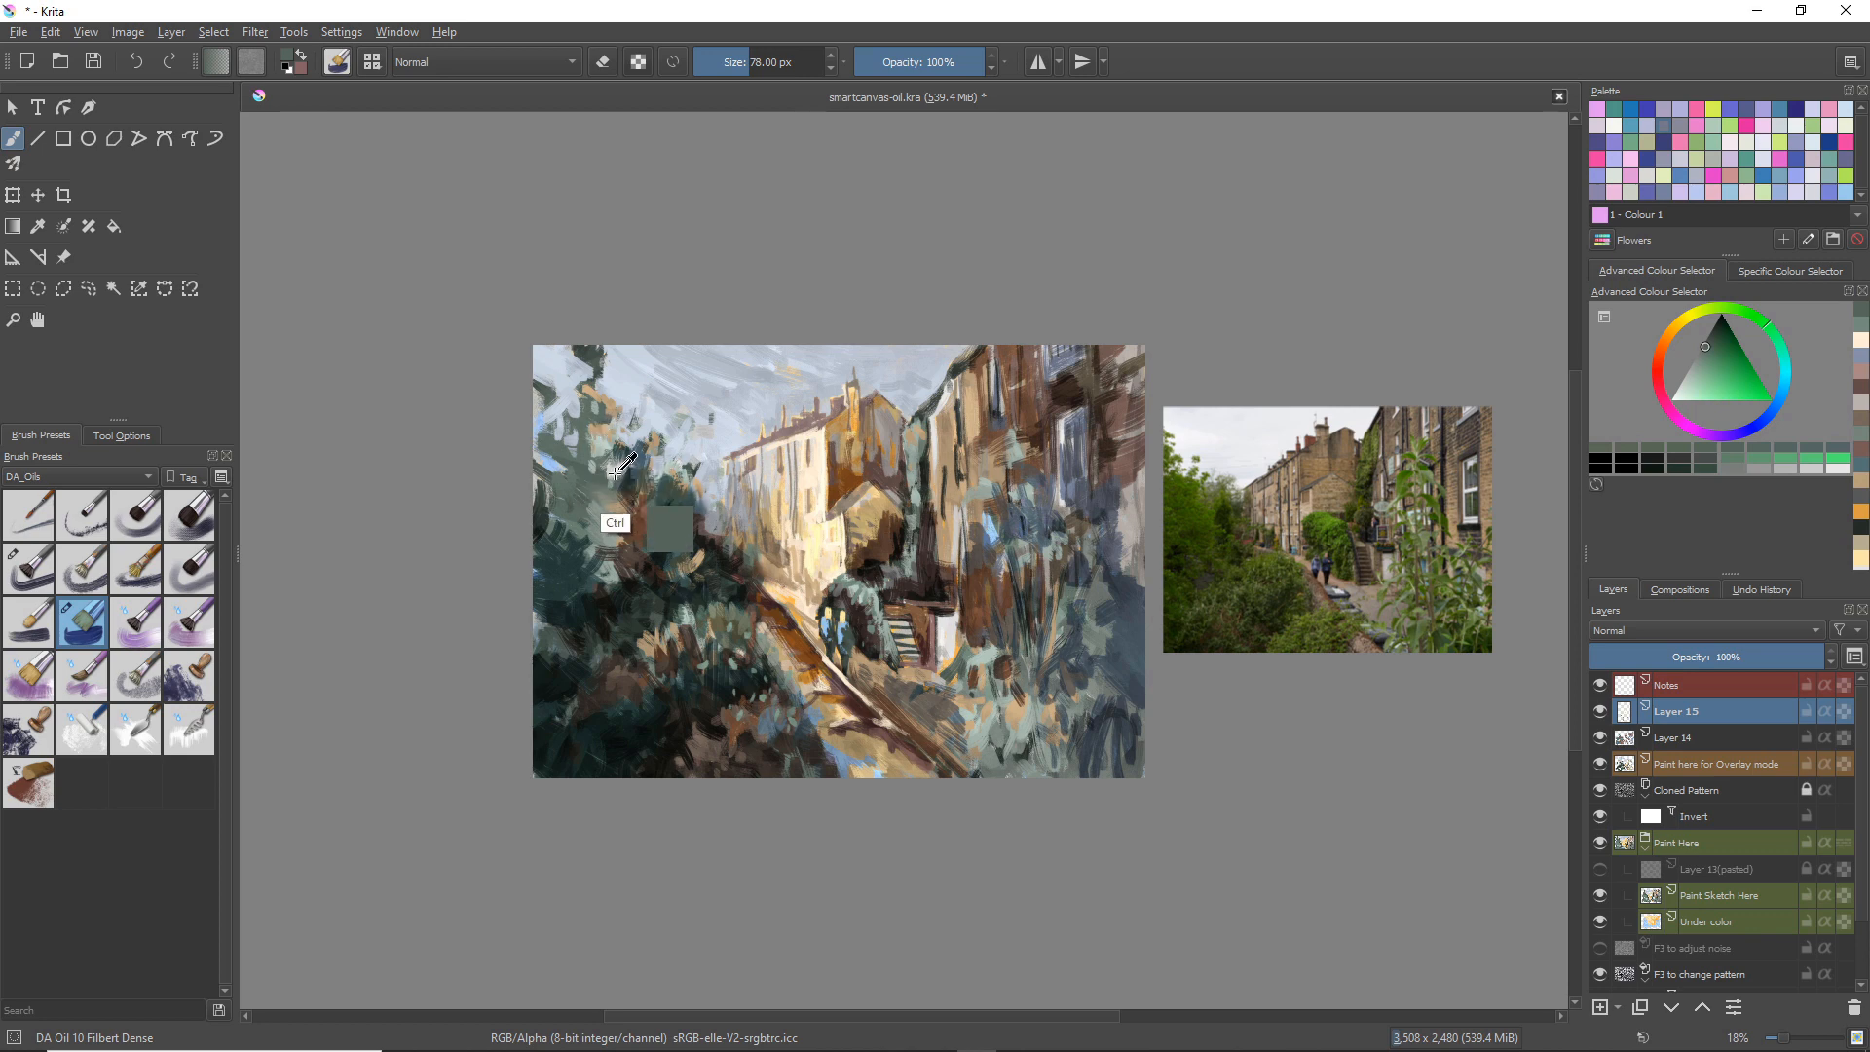
# Step: Sample a light grey and dab small flower accents over the lower left-hand bushes and highlights along the lower path
pyautogui.keyDown('ctrl'); pyautogui.click(617, 474); pyautogui.keyUp('ctrl')
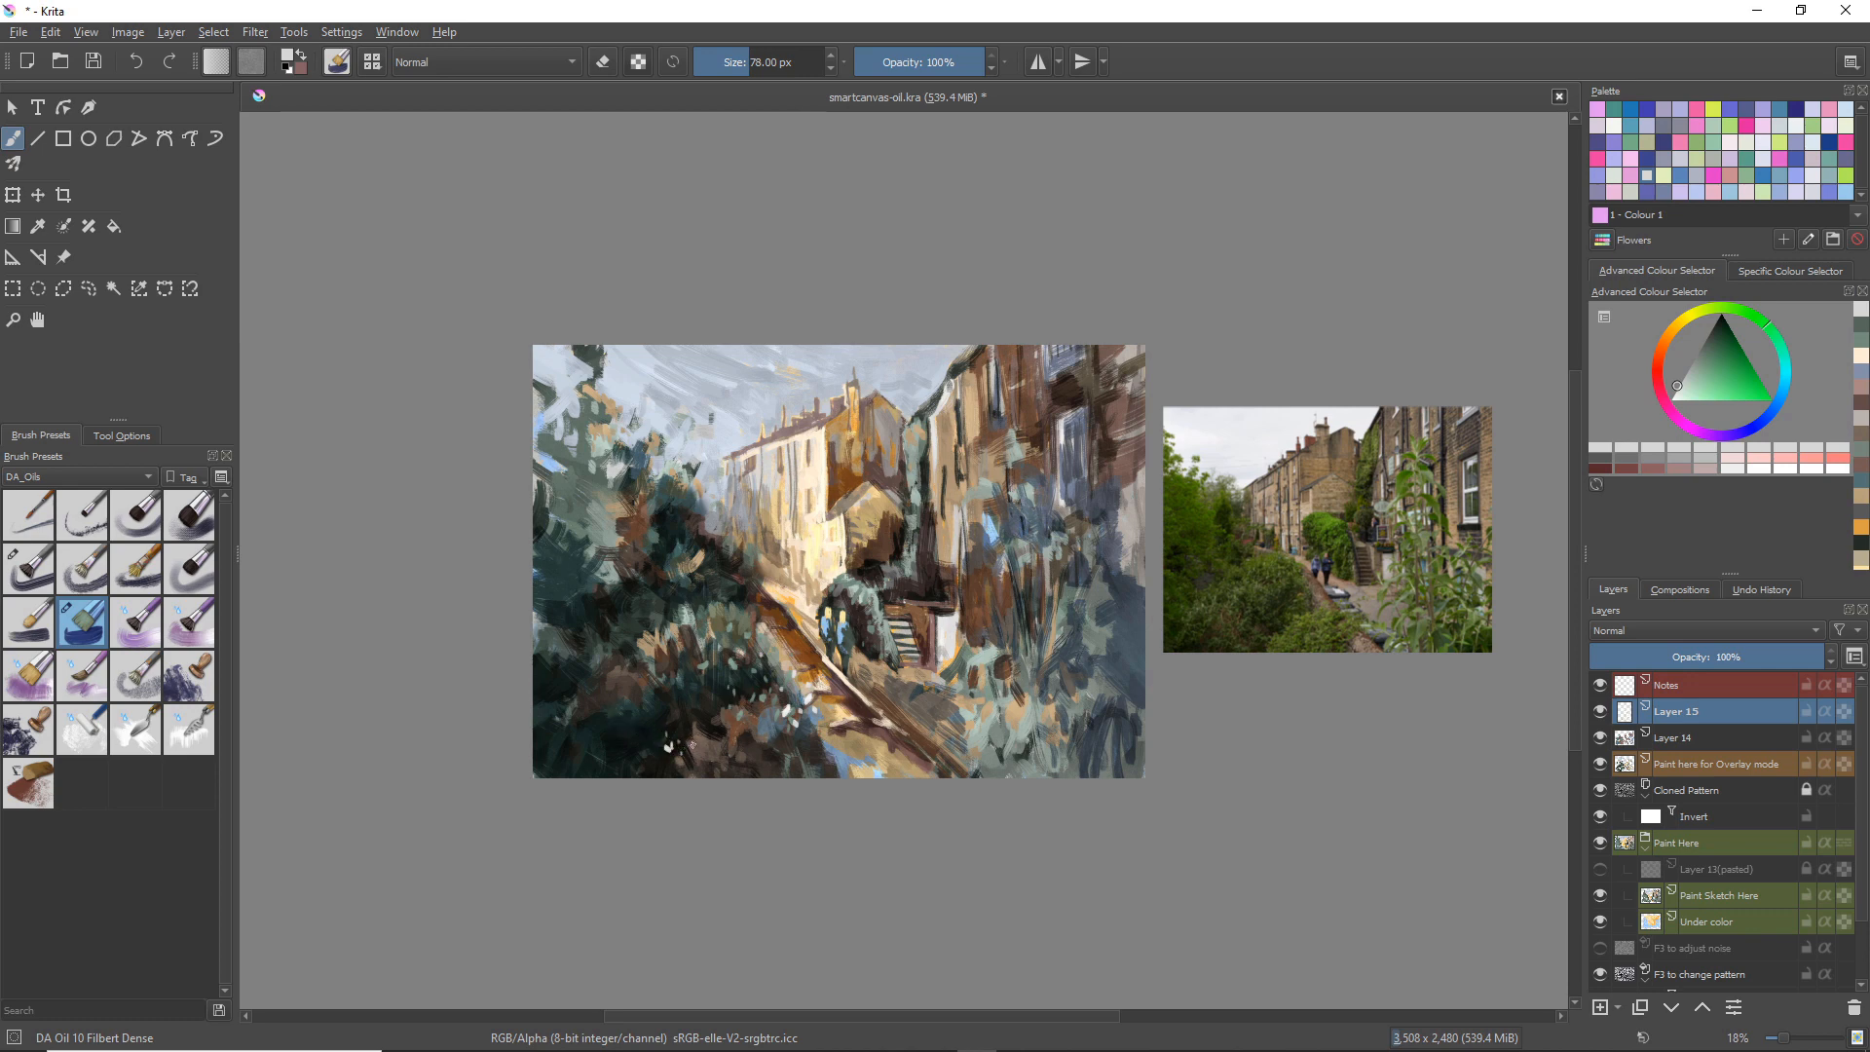
pyautogui.moveTo(585, 710)
pyautogui.mouseDown()
pyautogui.moveTo(593, 724)
pyautogui.moveTo(610, 691)
pyautogui.mouseUp()
pyautogui.moveTo(877, 720)
pyautogui.mouseDown()
pyautogui.moveTo(860, 725)
pyautogui.moveTo(917, 749)
pyautogui.mouseUp()
# Step: Paint thin light-grey stems and leaf accents through the tall plants on the right-hand side of the scene
pyautogui.moveTo(1001, 542)
pyautogui.mouseDown()
pyautogui.moveTo(971, 535)
pyautogui.moveTo(1034, 686)
pyautogui.mouseUp()
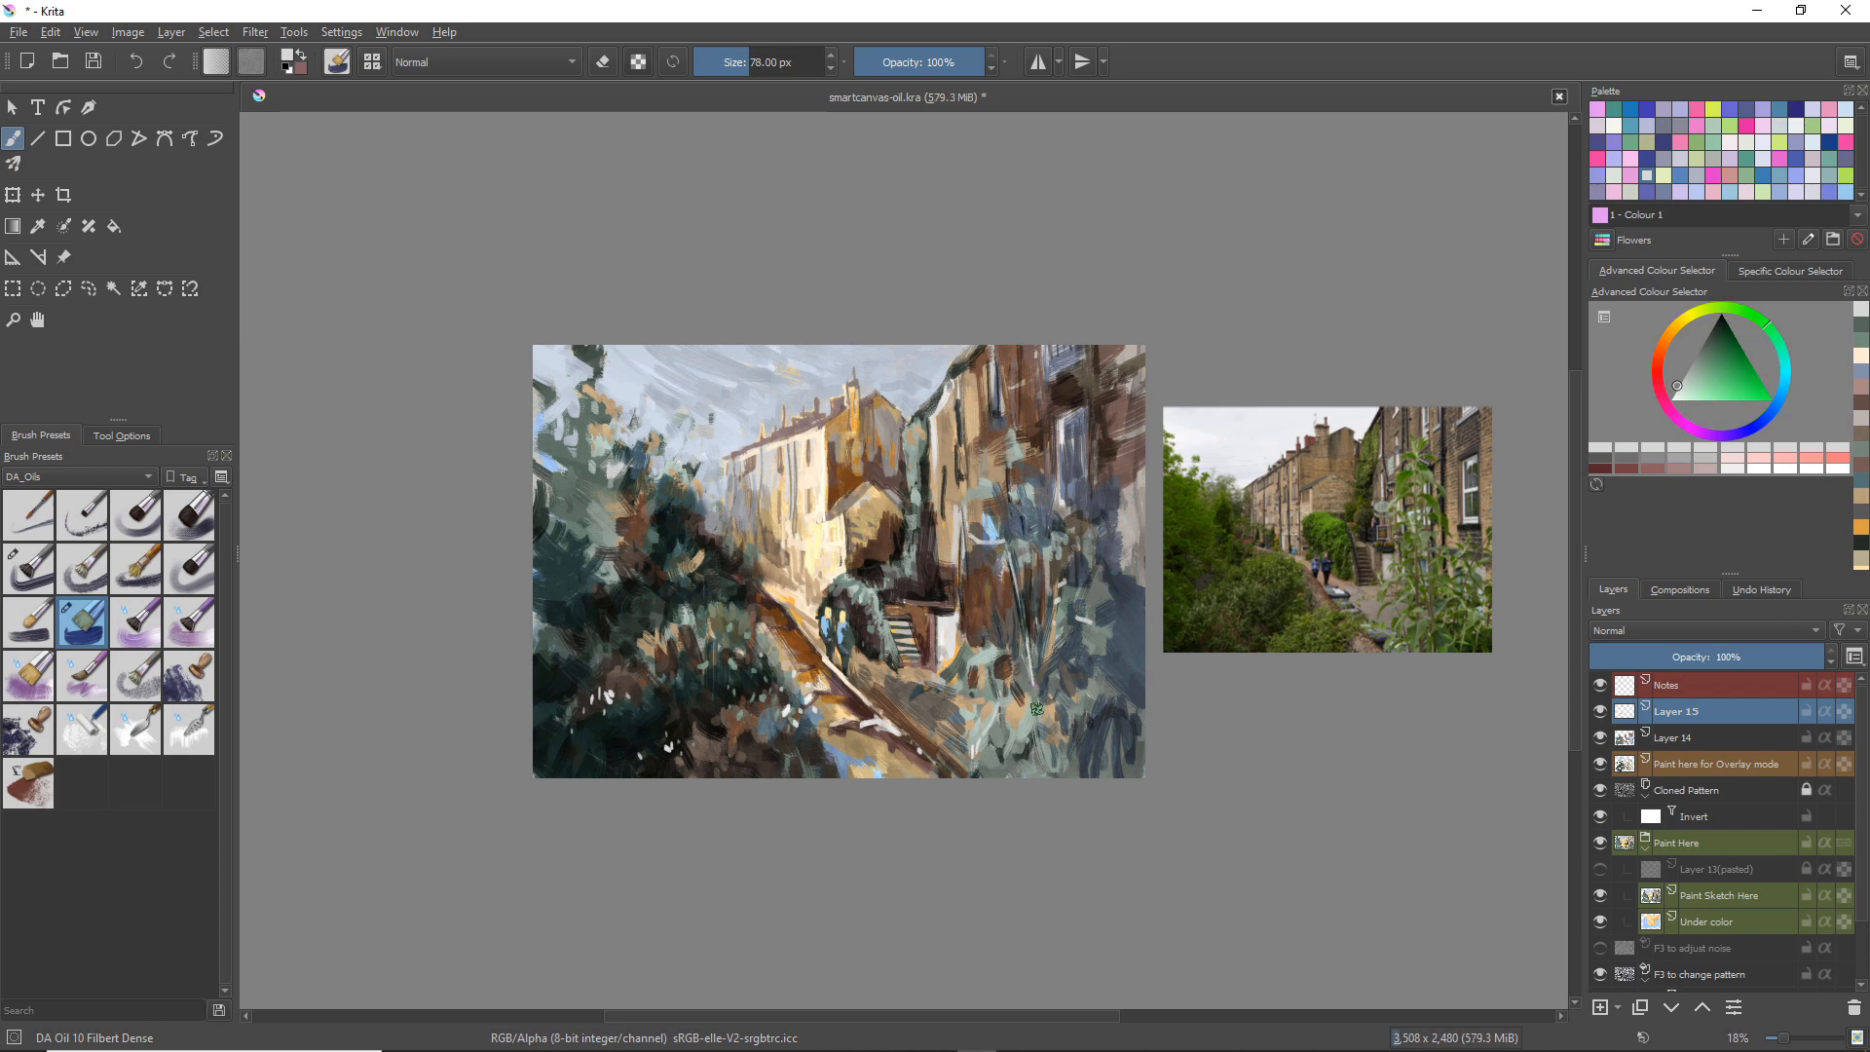
pyautogui.moveTo(1028, 564); pyautogui.dragTo(1039, 670)
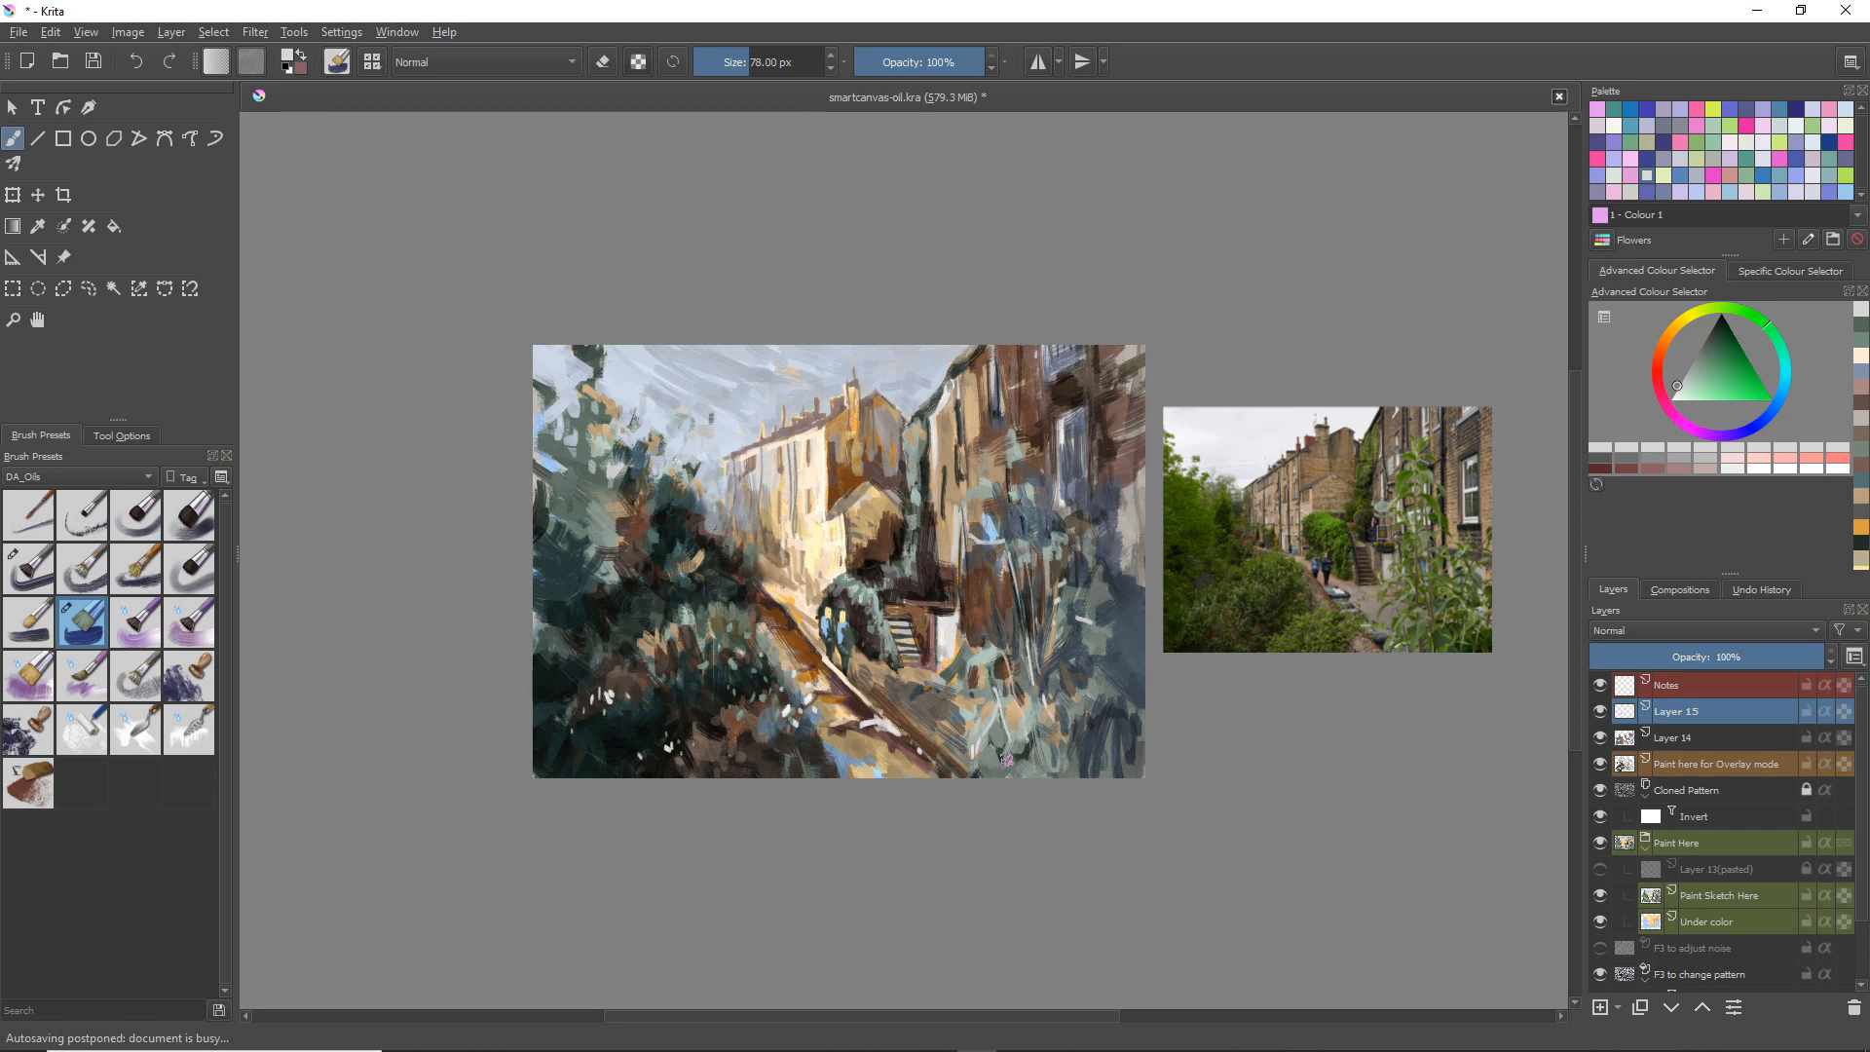
pyautogui.moveTo(1075, 709); pyautogui.dragTo(1070, 727)
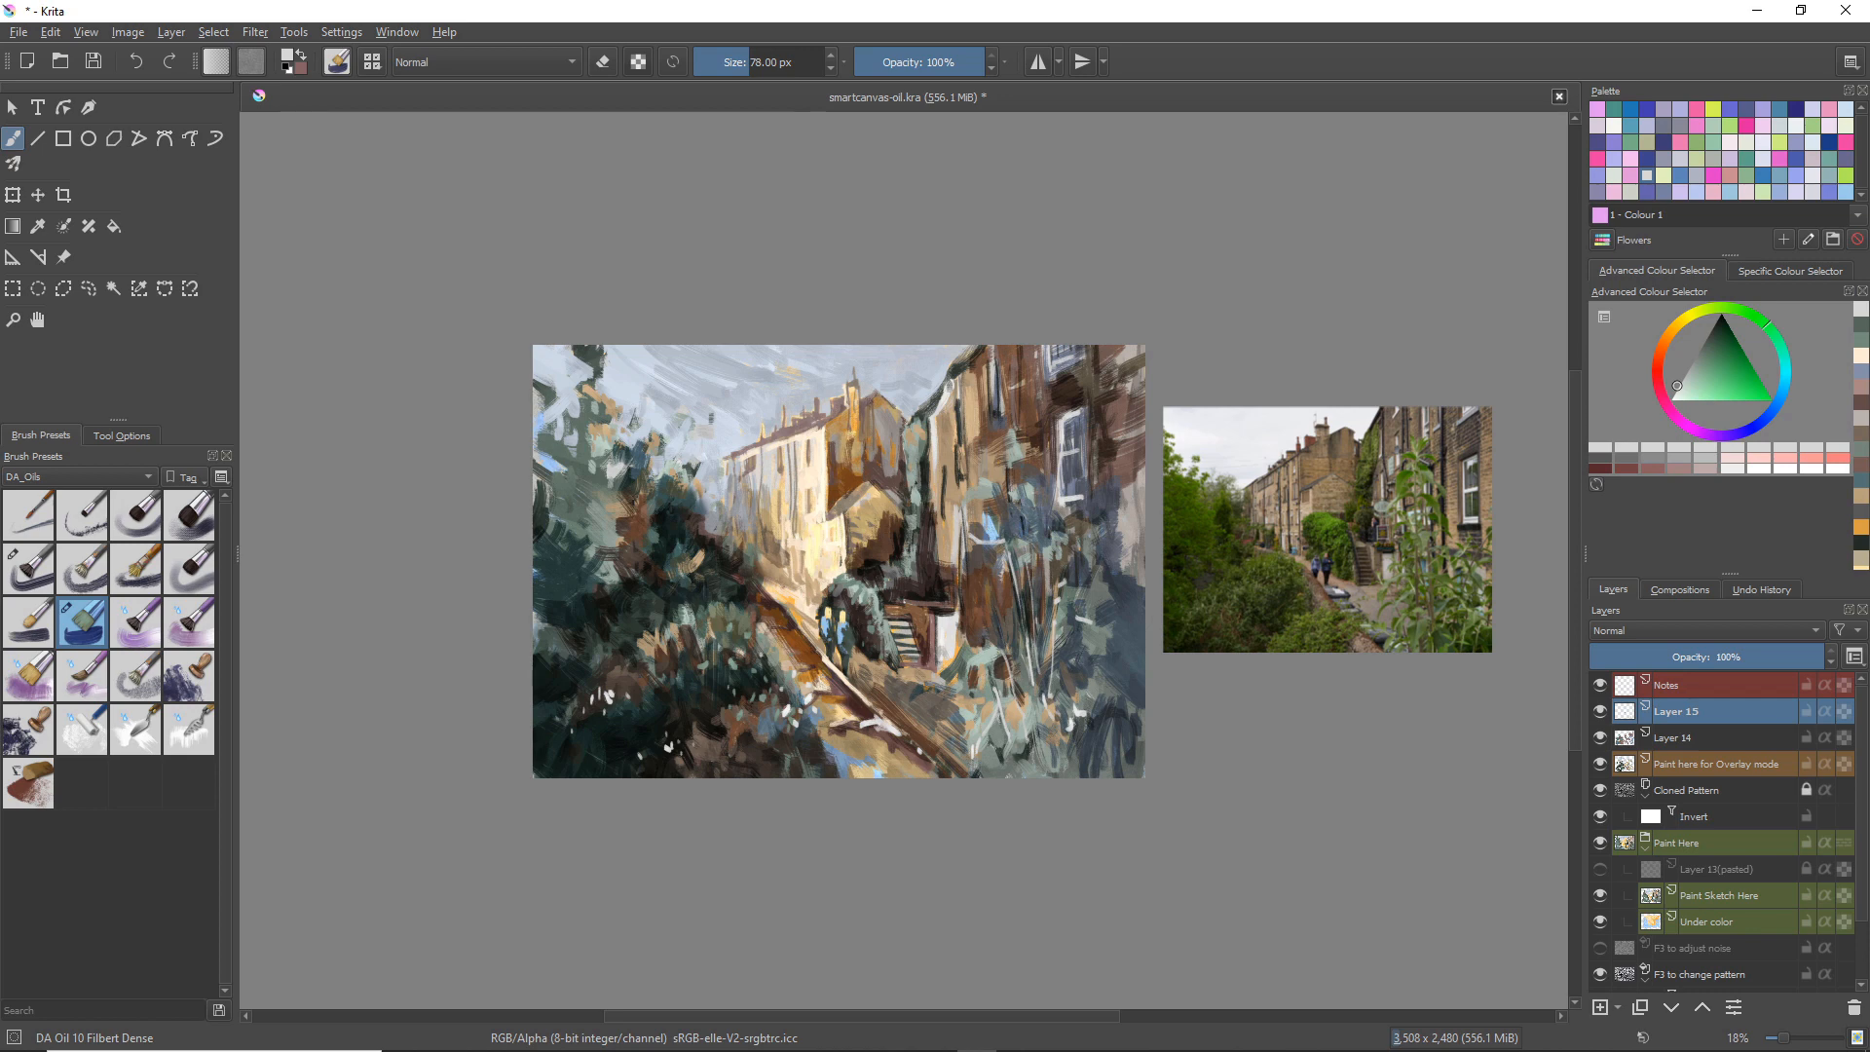
# Step: Undo the last light strokes on the right-hand building's window, switch to a bluish grey, and repaint the window's edge
pyautogui.hotkey('ctrl', 'z')
pyautogui.hotkey('ctrl', 'z')
pyautogui.click(1701, 352)
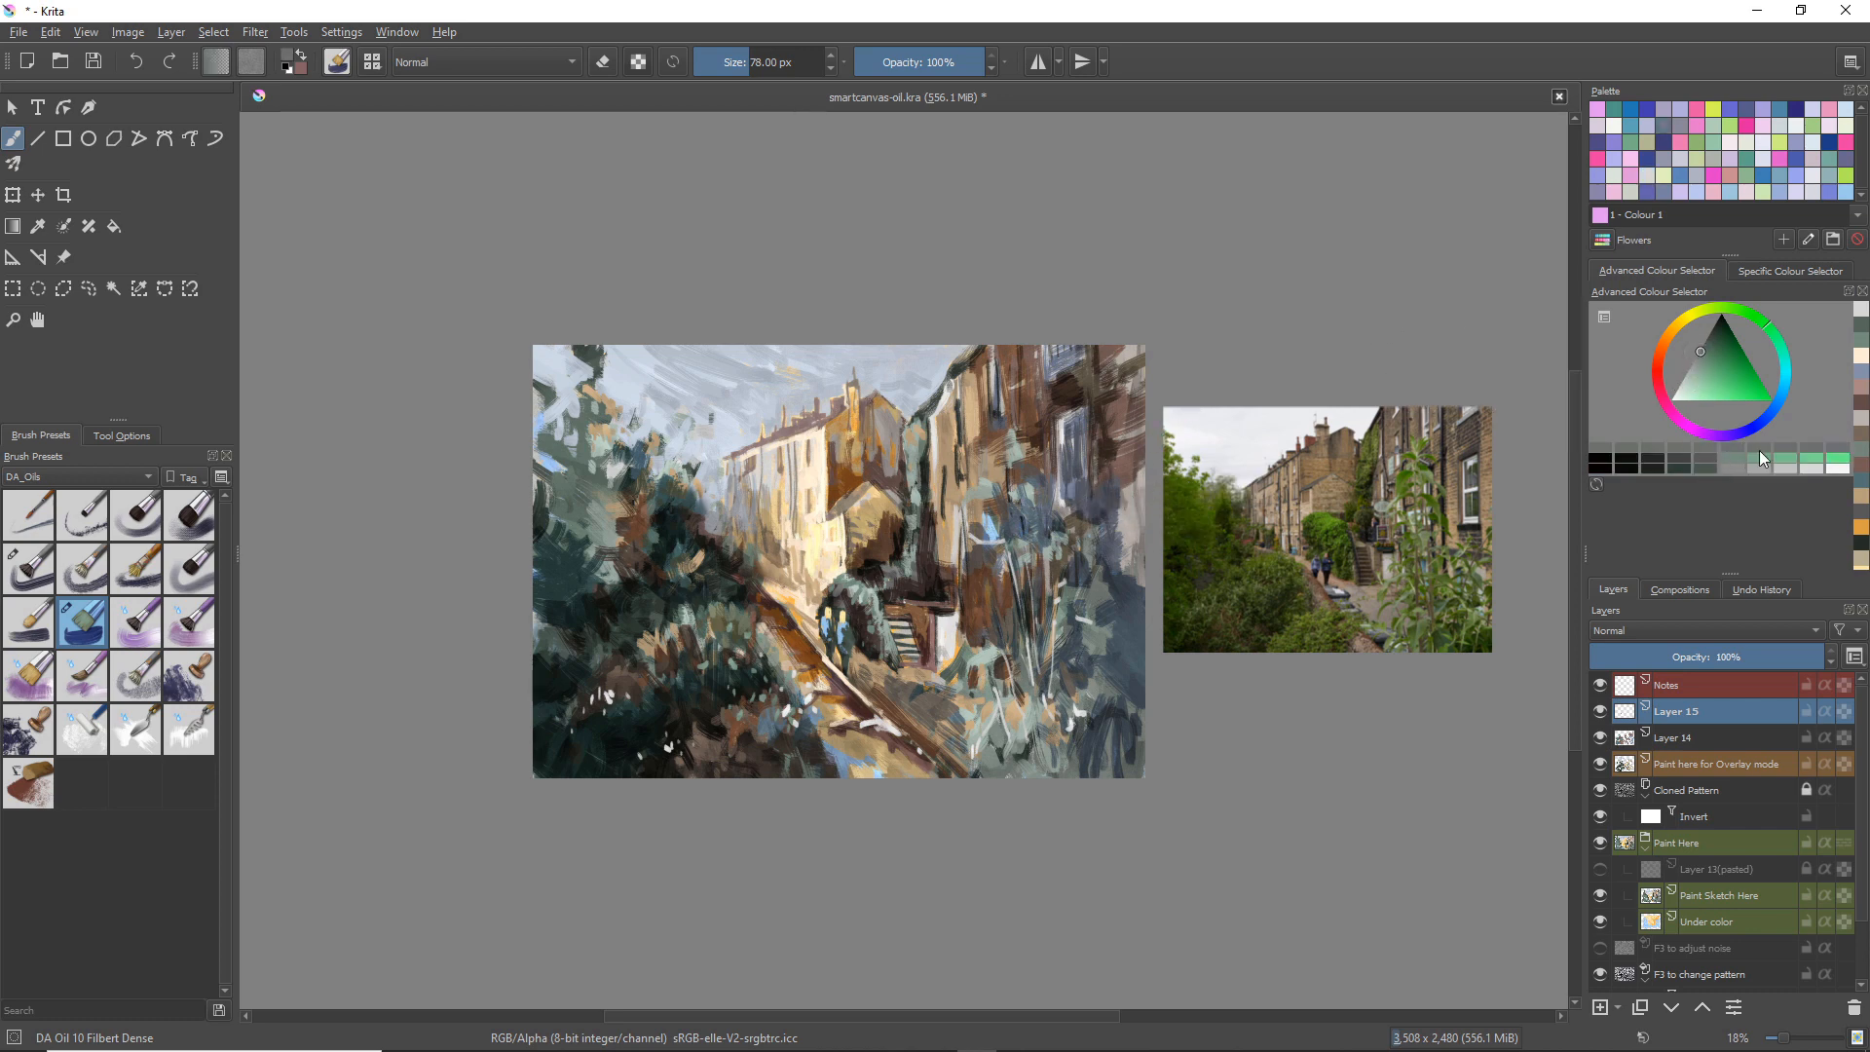
pyautogui.click(1859, 372)
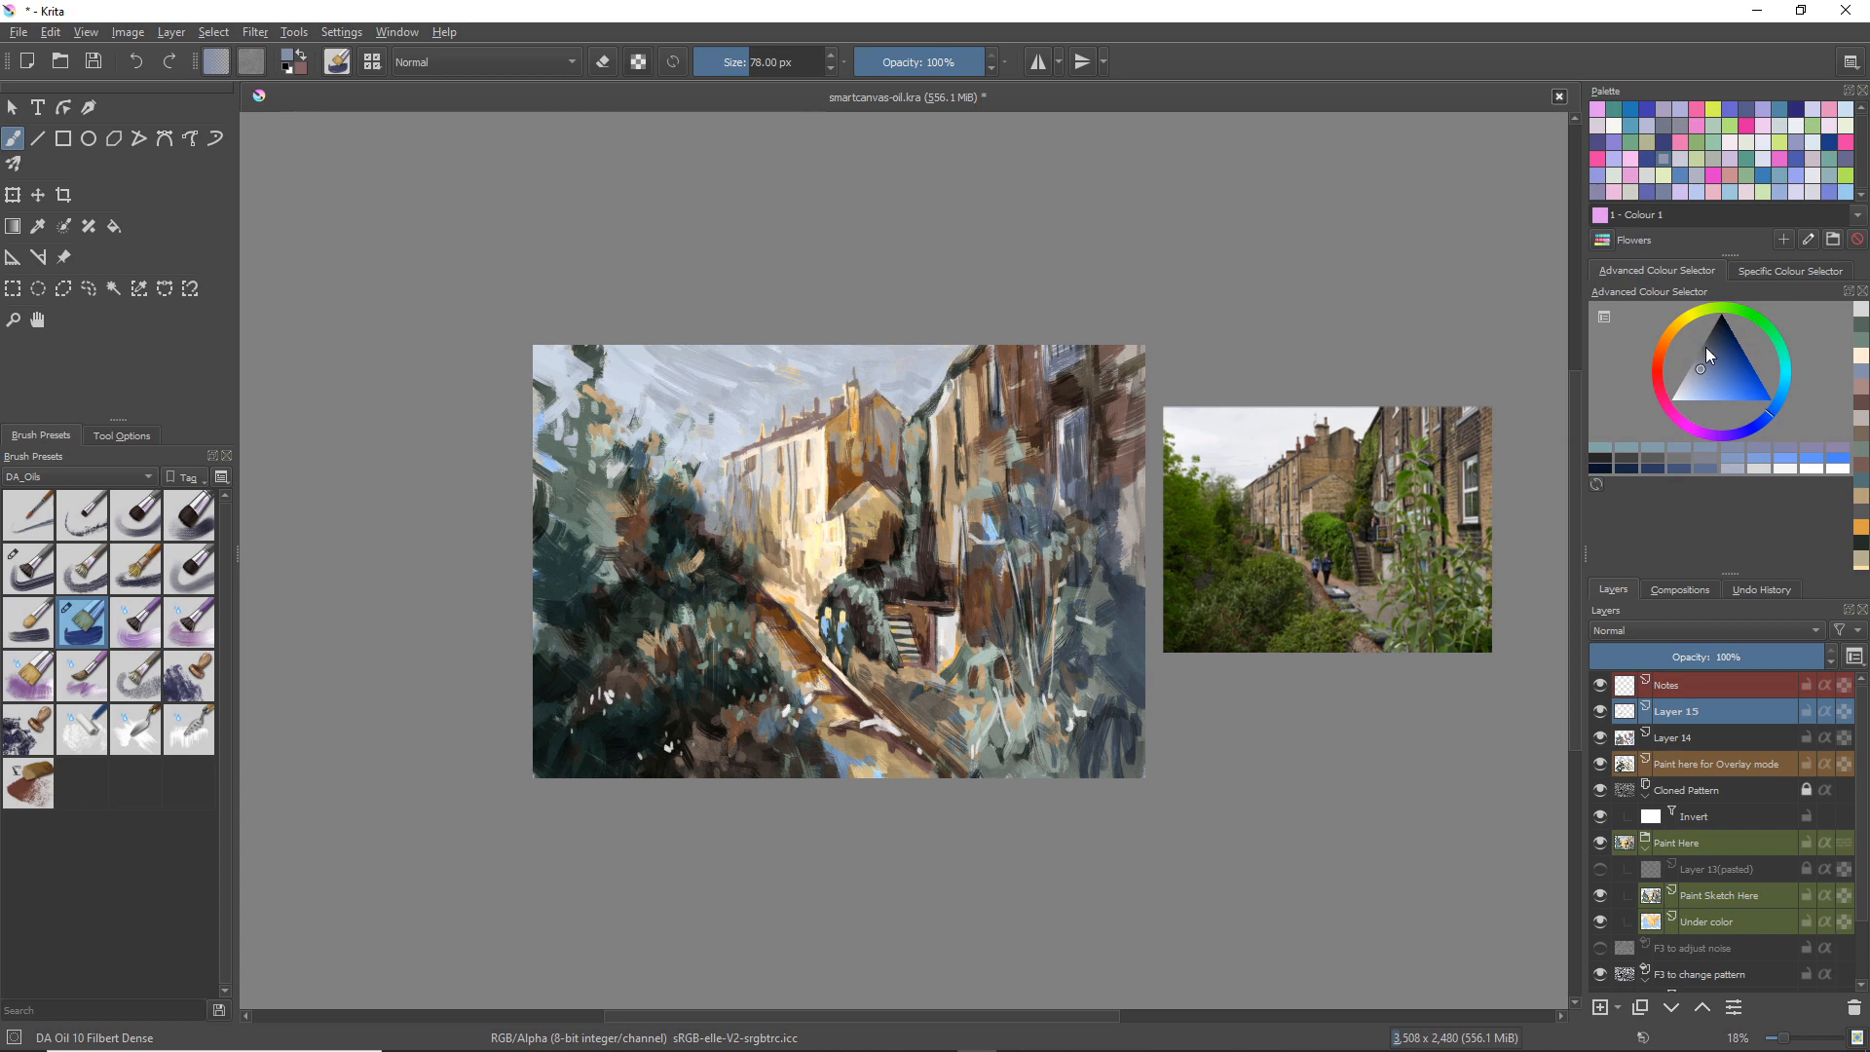
pyautogui.click(1700, 354)
pyautogui.click(1692, 369)
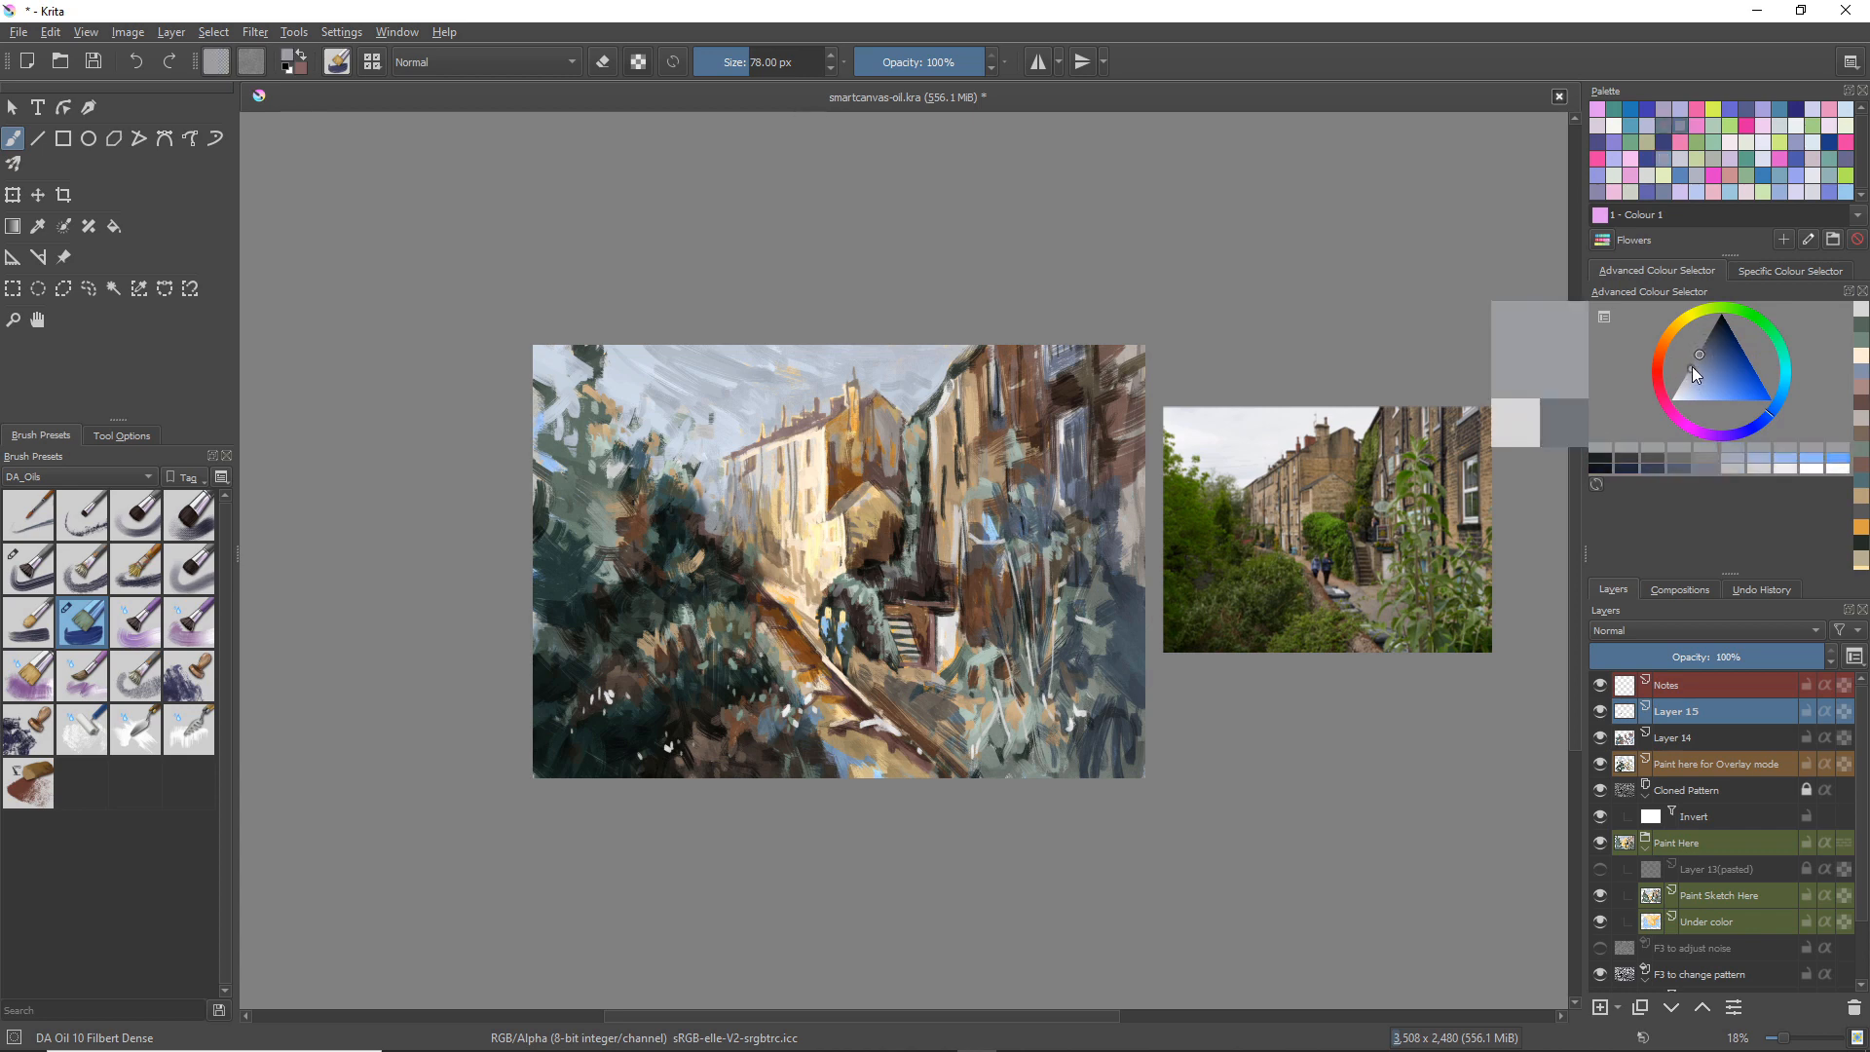
pyautogui.click(1696, 372)
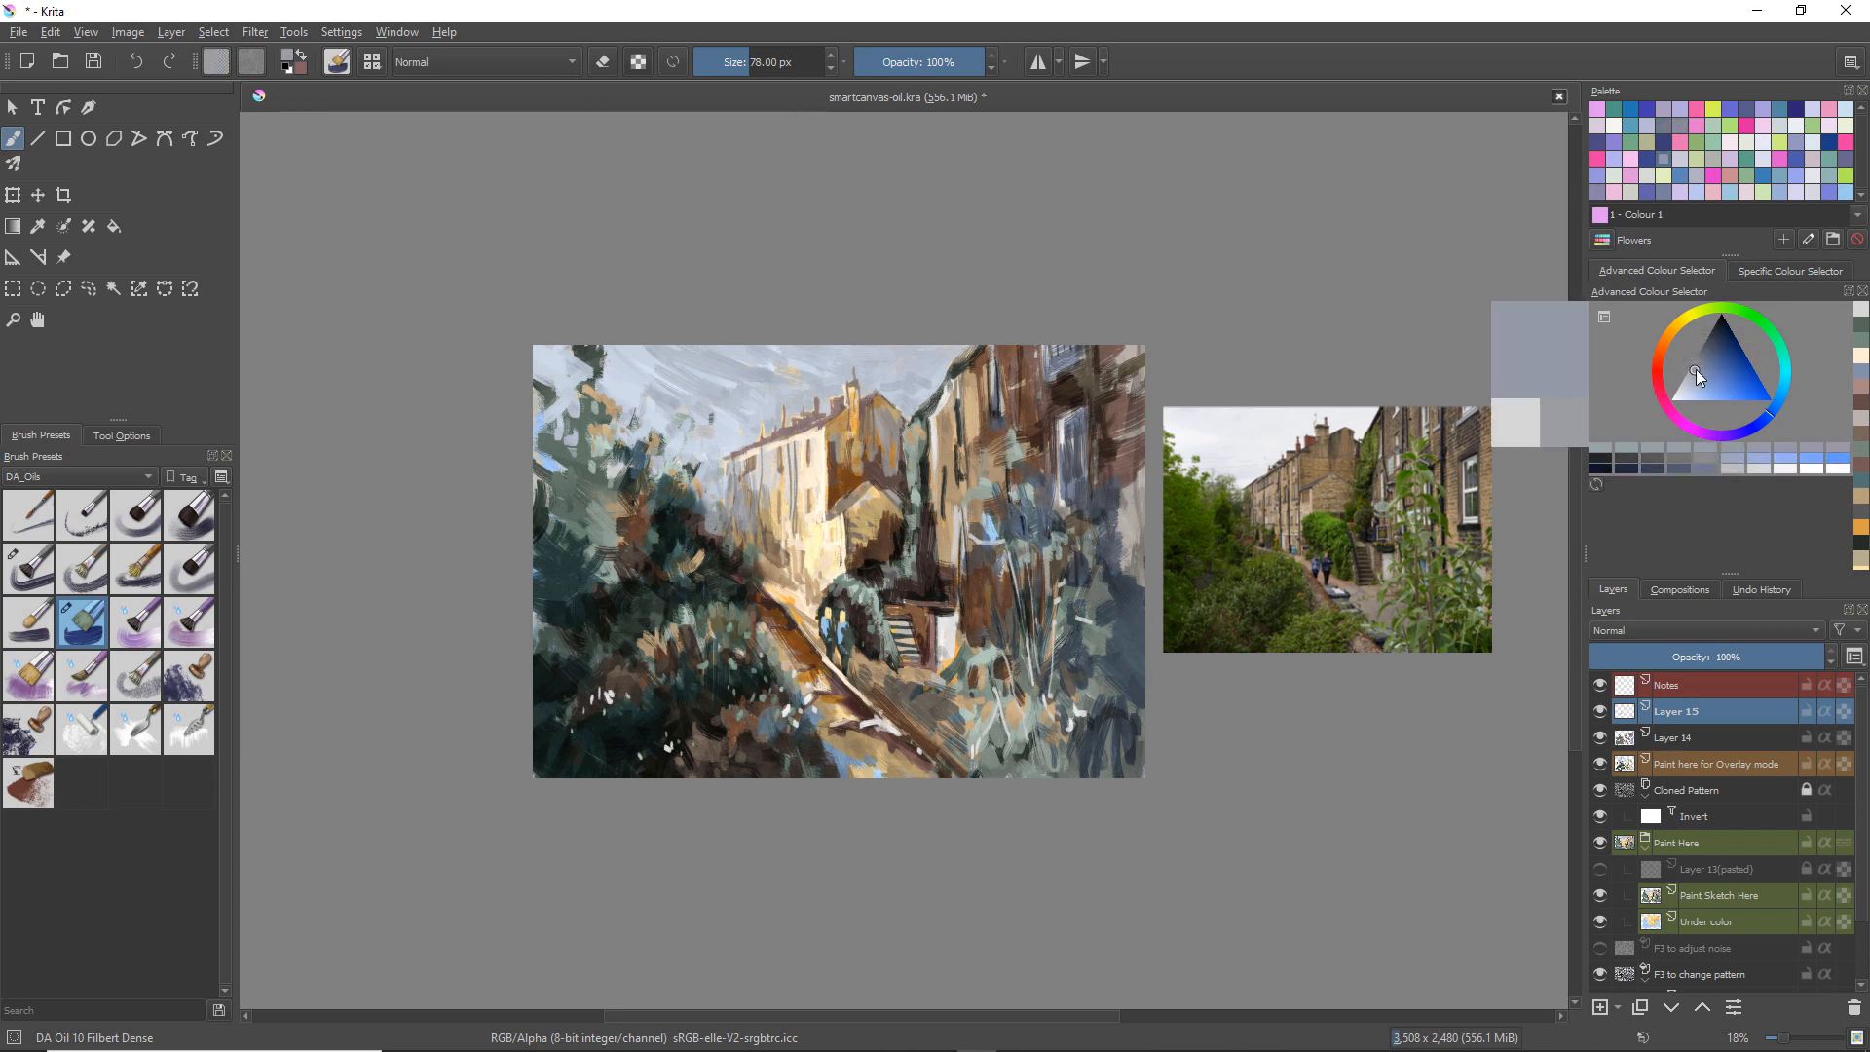
pyautogui.moveTo(1059, 420); pyautogui.dragTo(1057, 443)
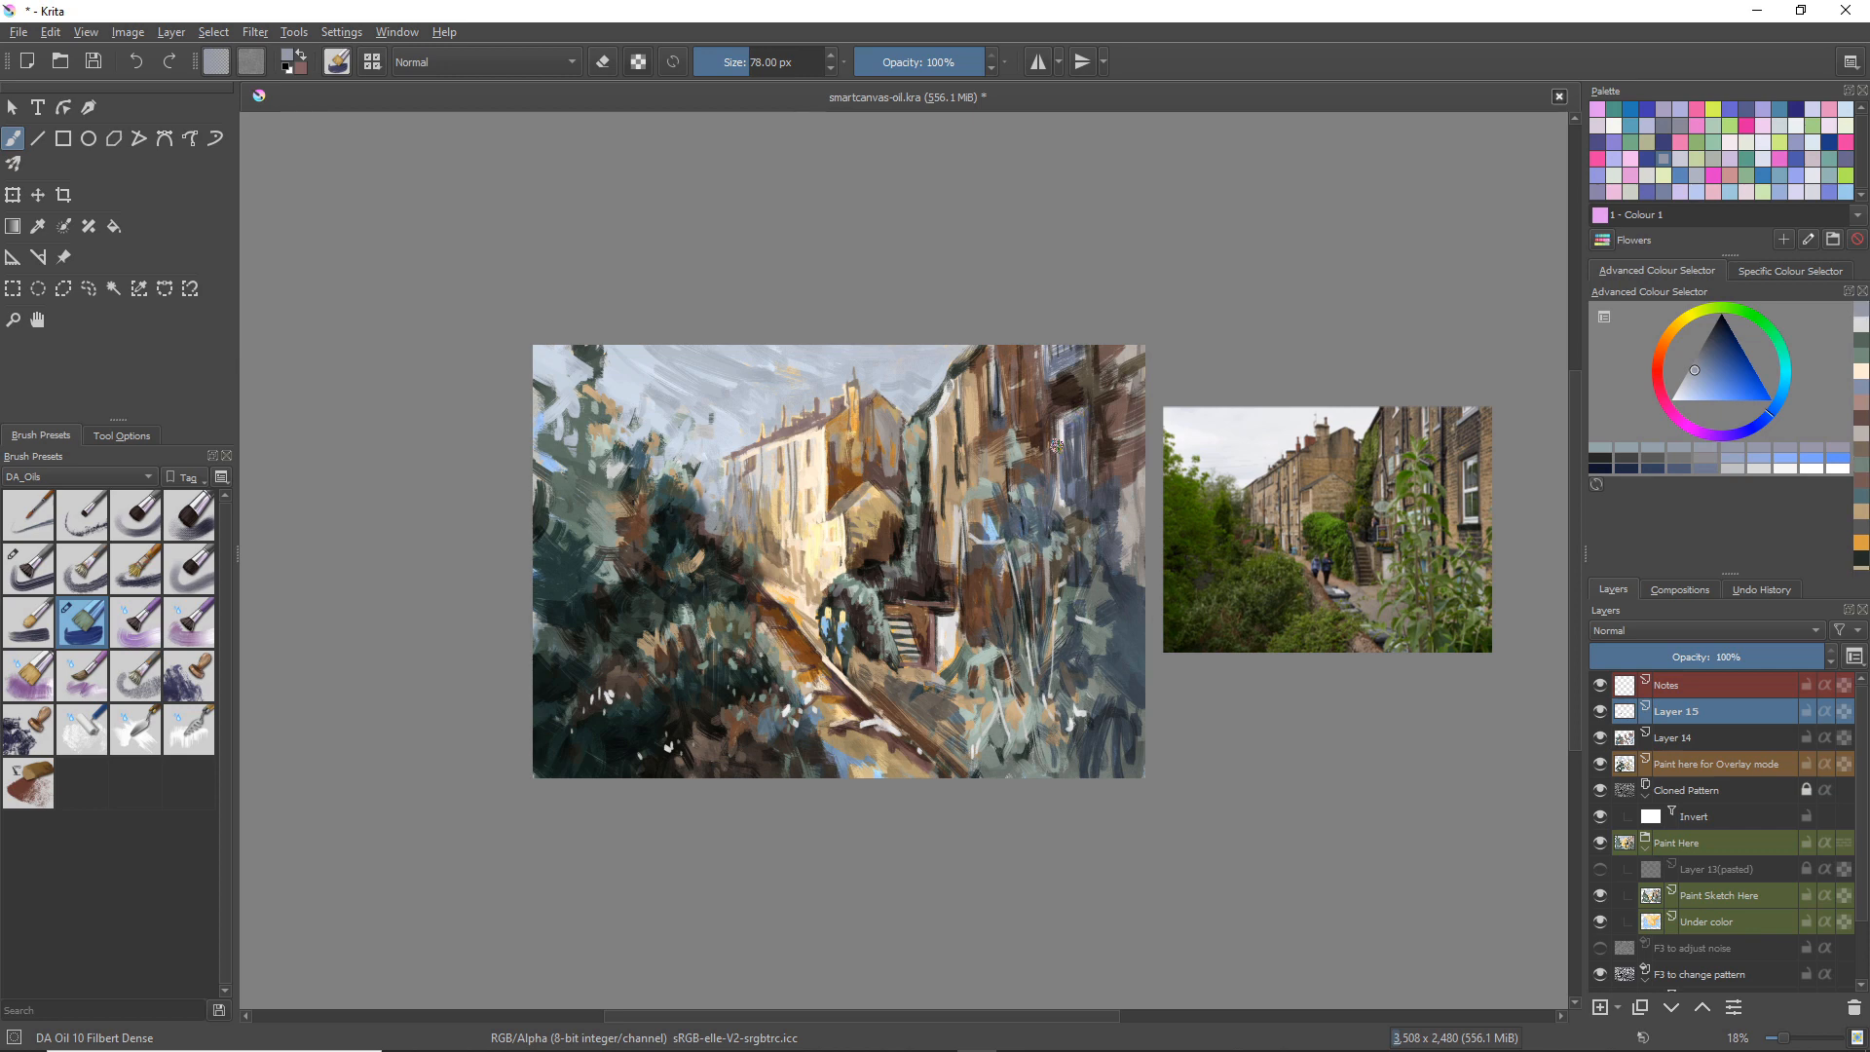
# Step: Lighten the bluish grey and paint the window frames and glazing bars on the right-hand building
pyautogui.click(1684, 378)
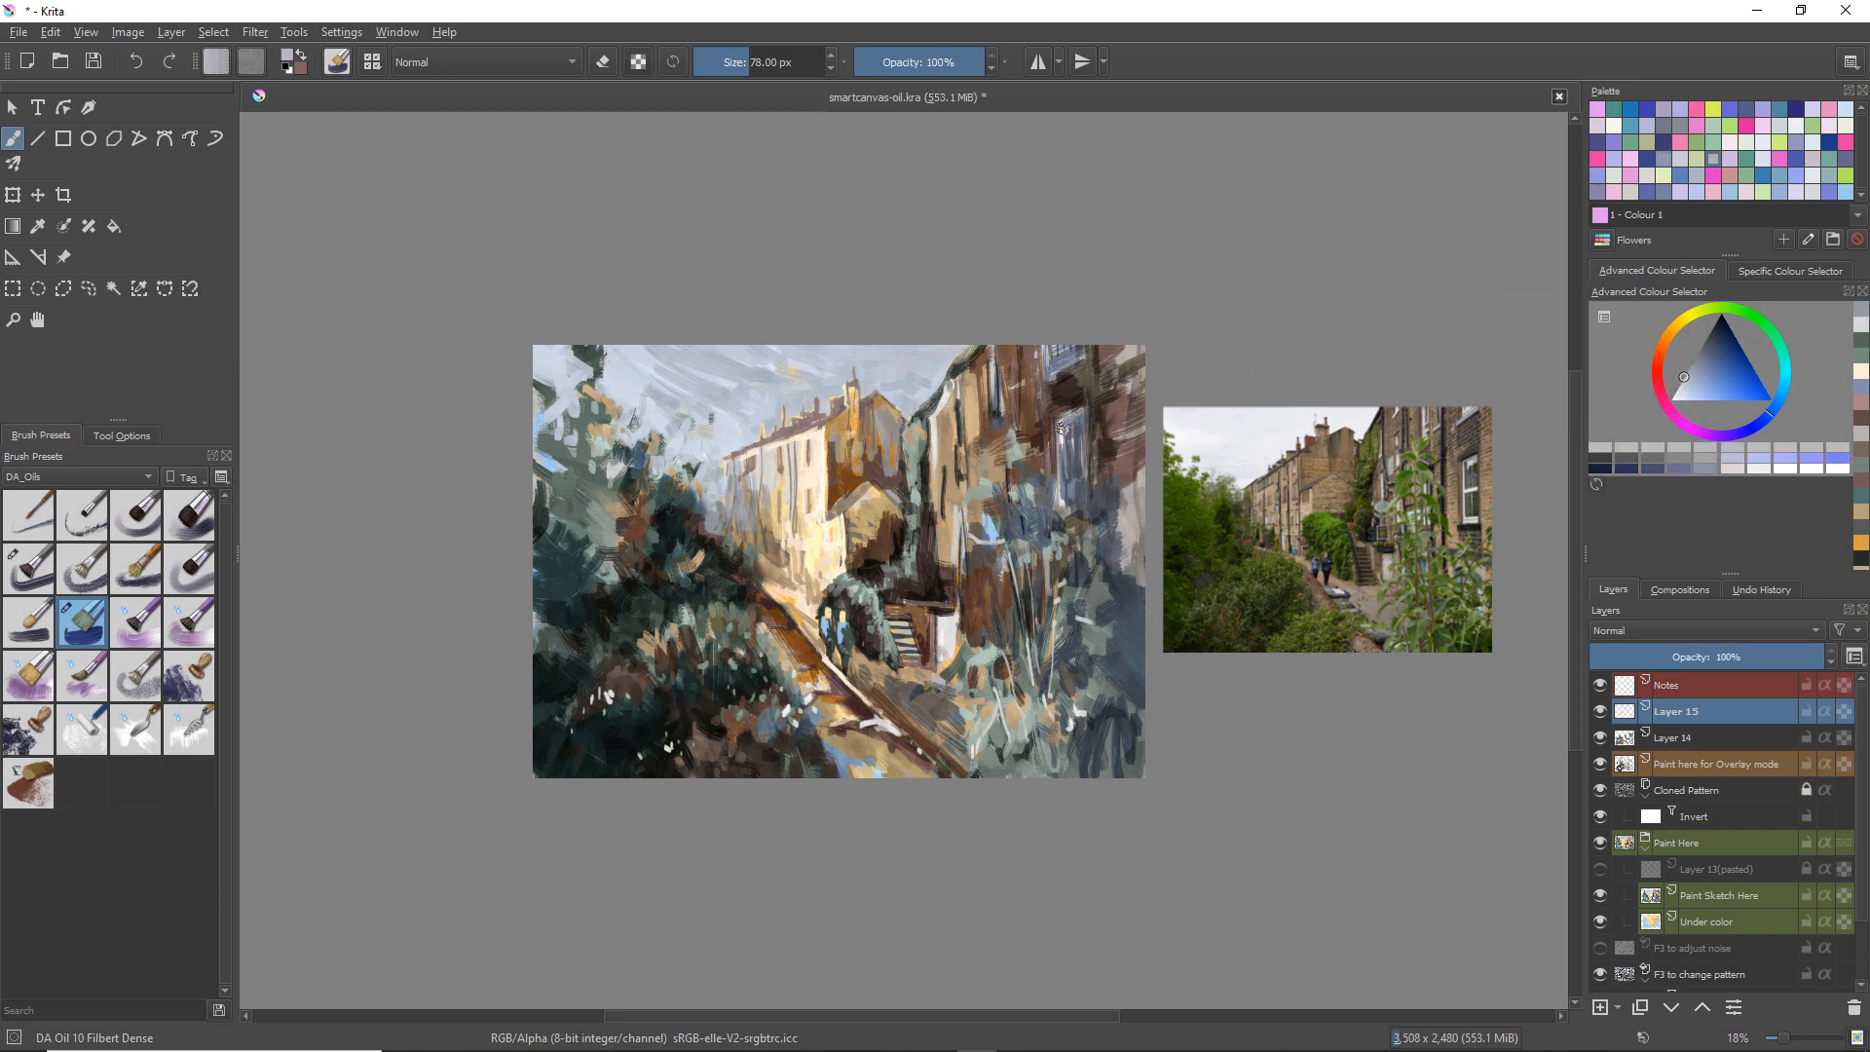
pyautogui.moveTo(1063, 474)
pyautogui.mouseDown()
pyautogui.moveTo(1059, 439)
pyautogui.moveTo(1068, 470)
pyautogui.moveTo(1075, 454)
pyautogui.mouseUp()
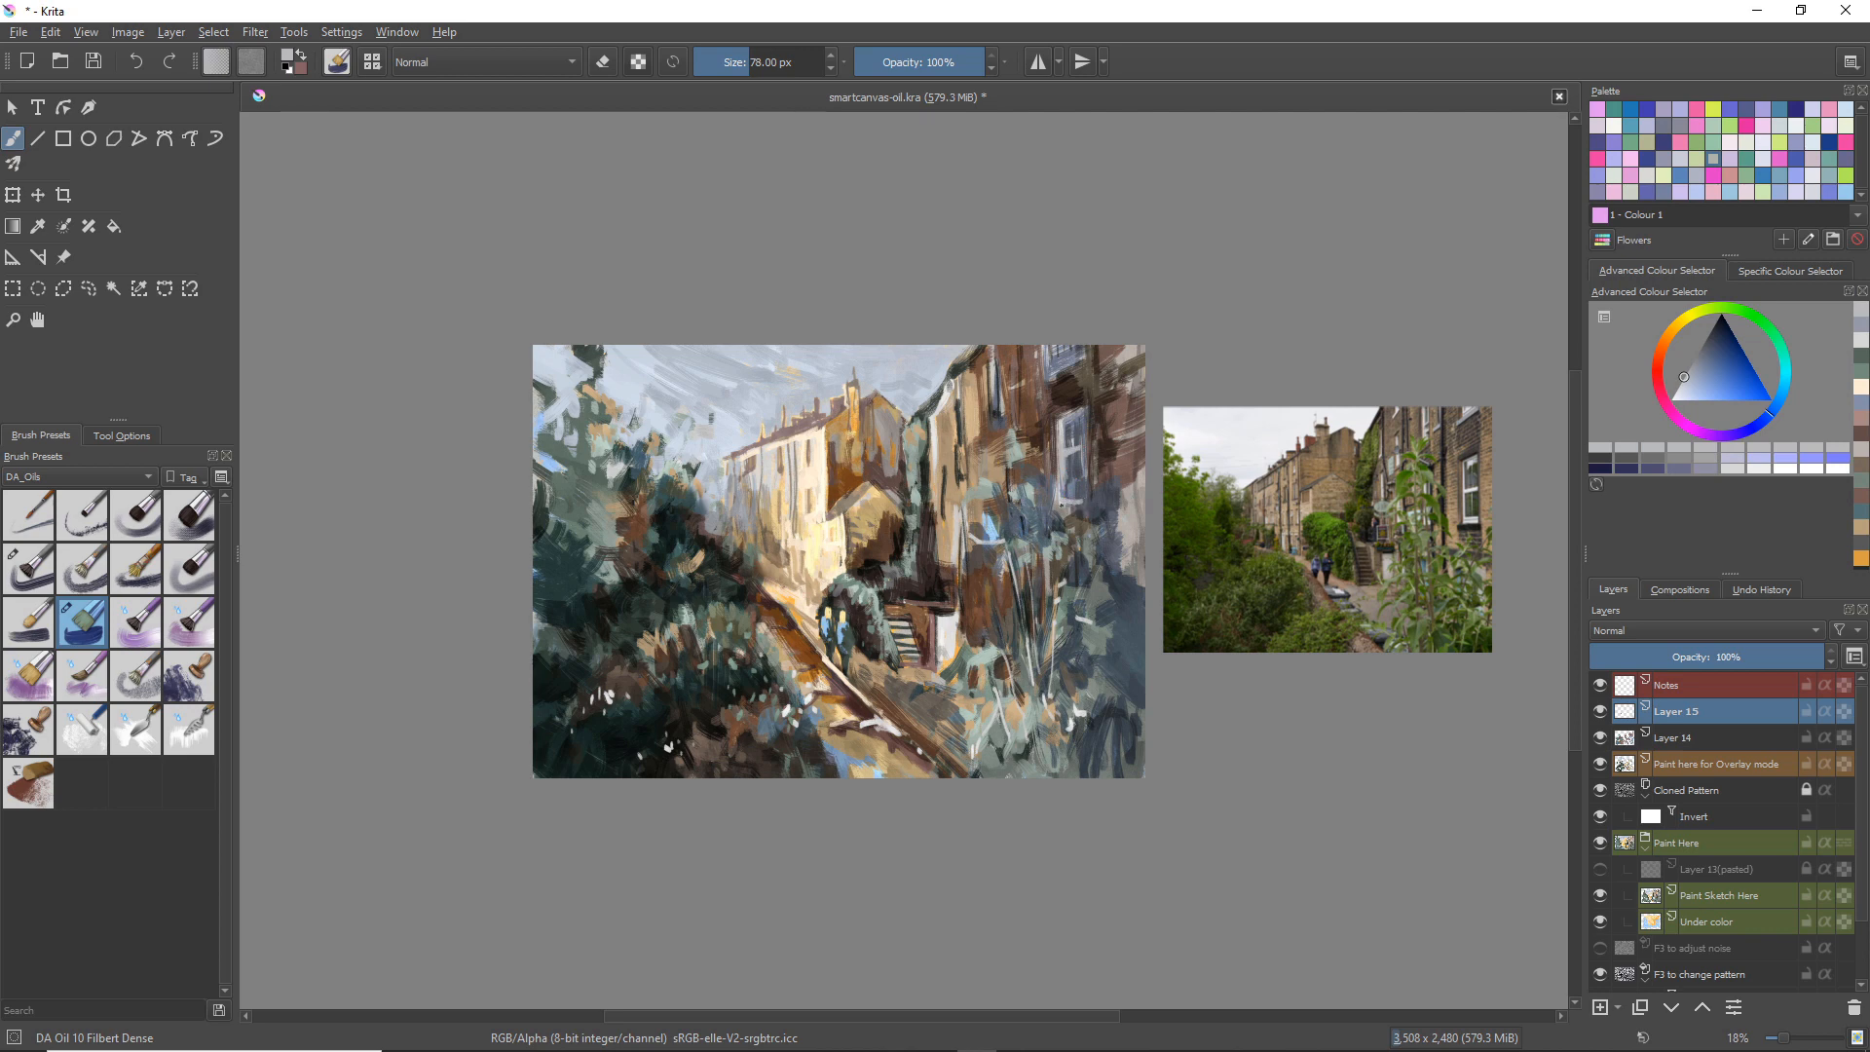
pyautogui.moveTo(1071, 357); pyautogui.dragTo(1070, 361)
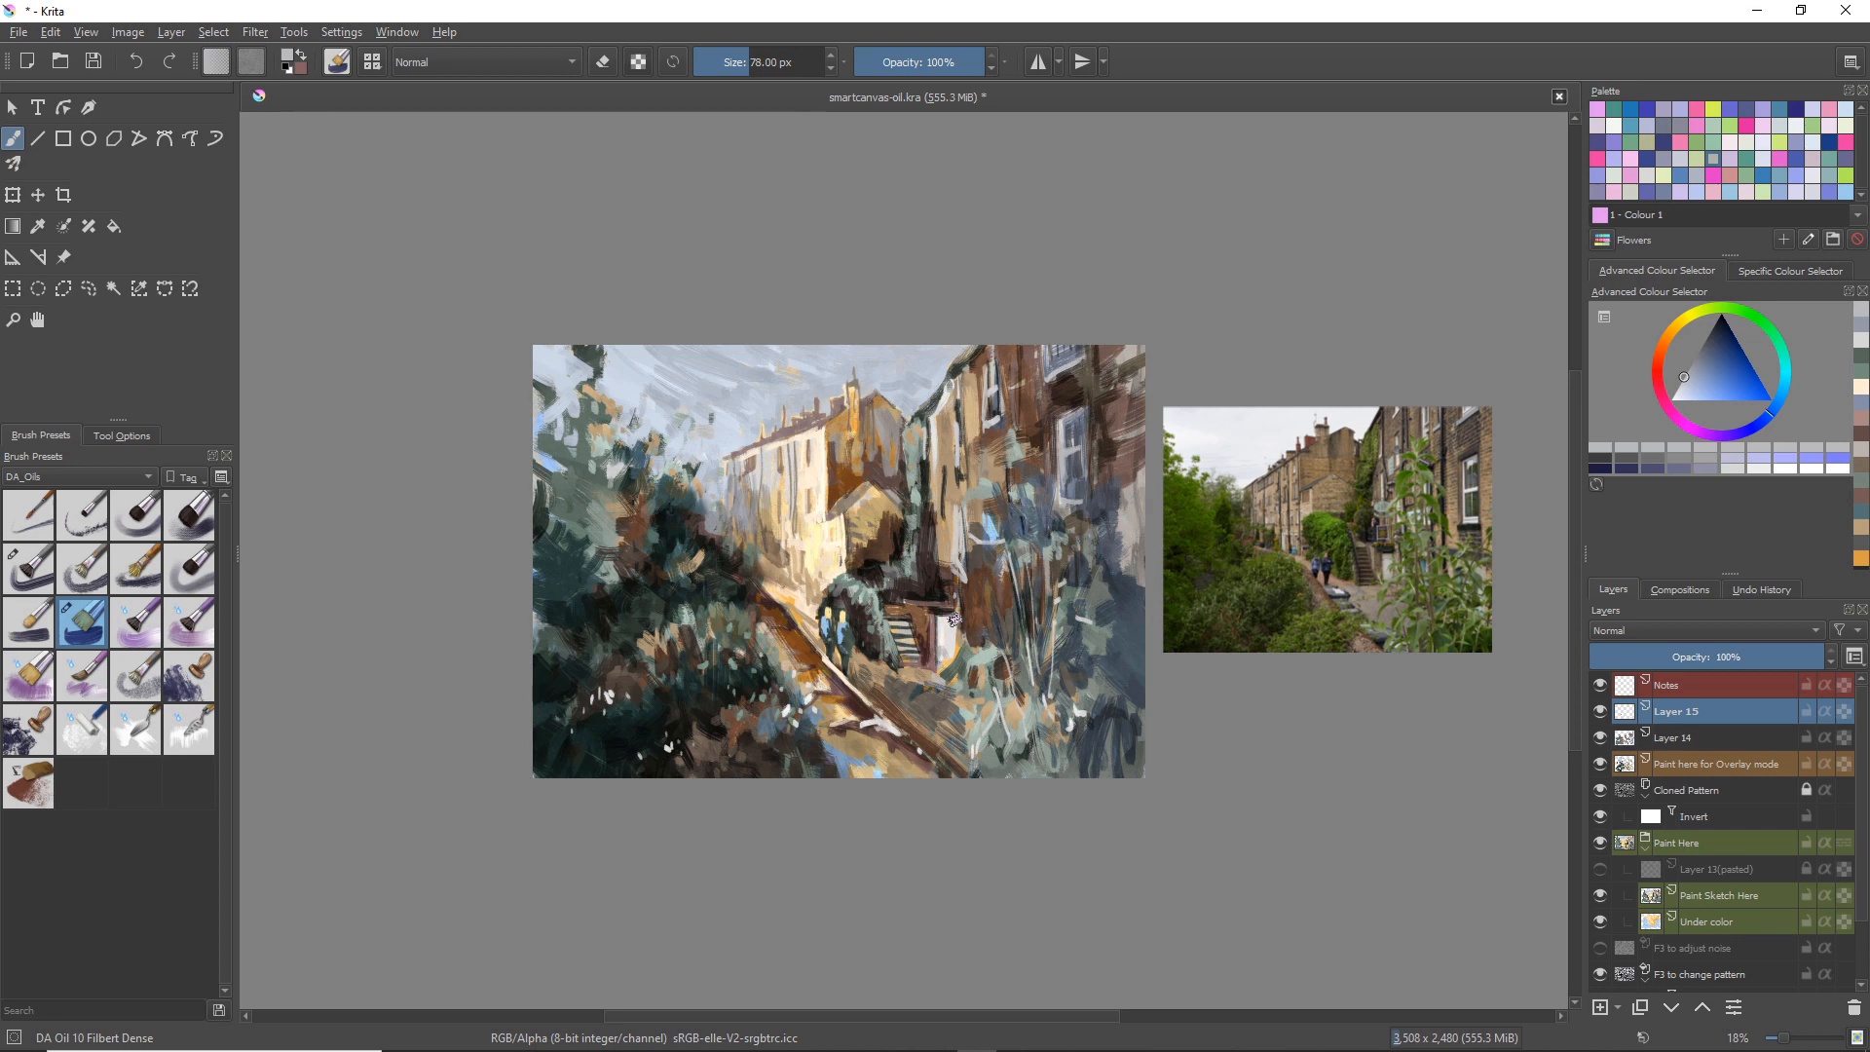
# Step: Paint a light-grey railing above the wall beside the steps and enlarge the brush to 135 px
pyautogui.moveTo(933, 563); pyautogui.dragTo(945, 599)
pyautogui.press(']')
pyautogui.press(']')
pyautogui.press(']')
pyautogui.press(']')
pyautogui.press(']')
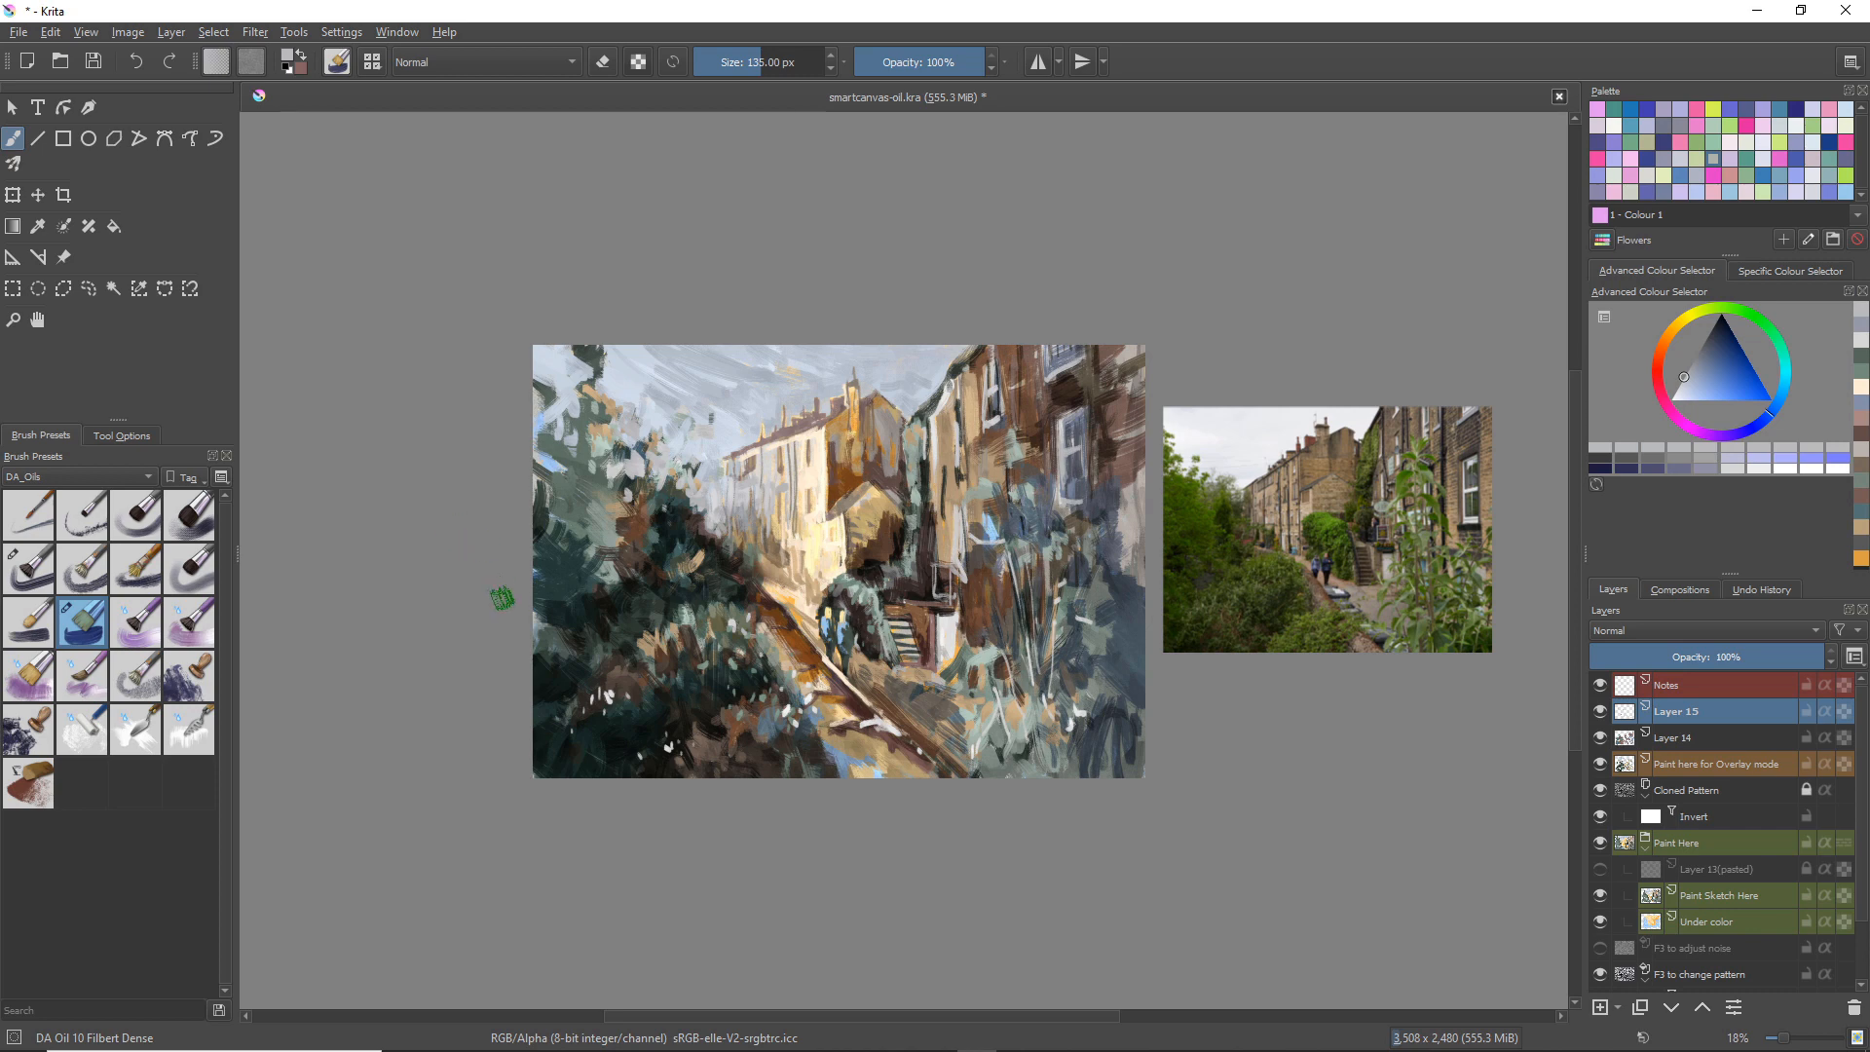
# Step: Sign the painting in its lower left-hand corner with the DA Oil 01 Detail lines brush at 20 px
pyautogui.click(43, 534)
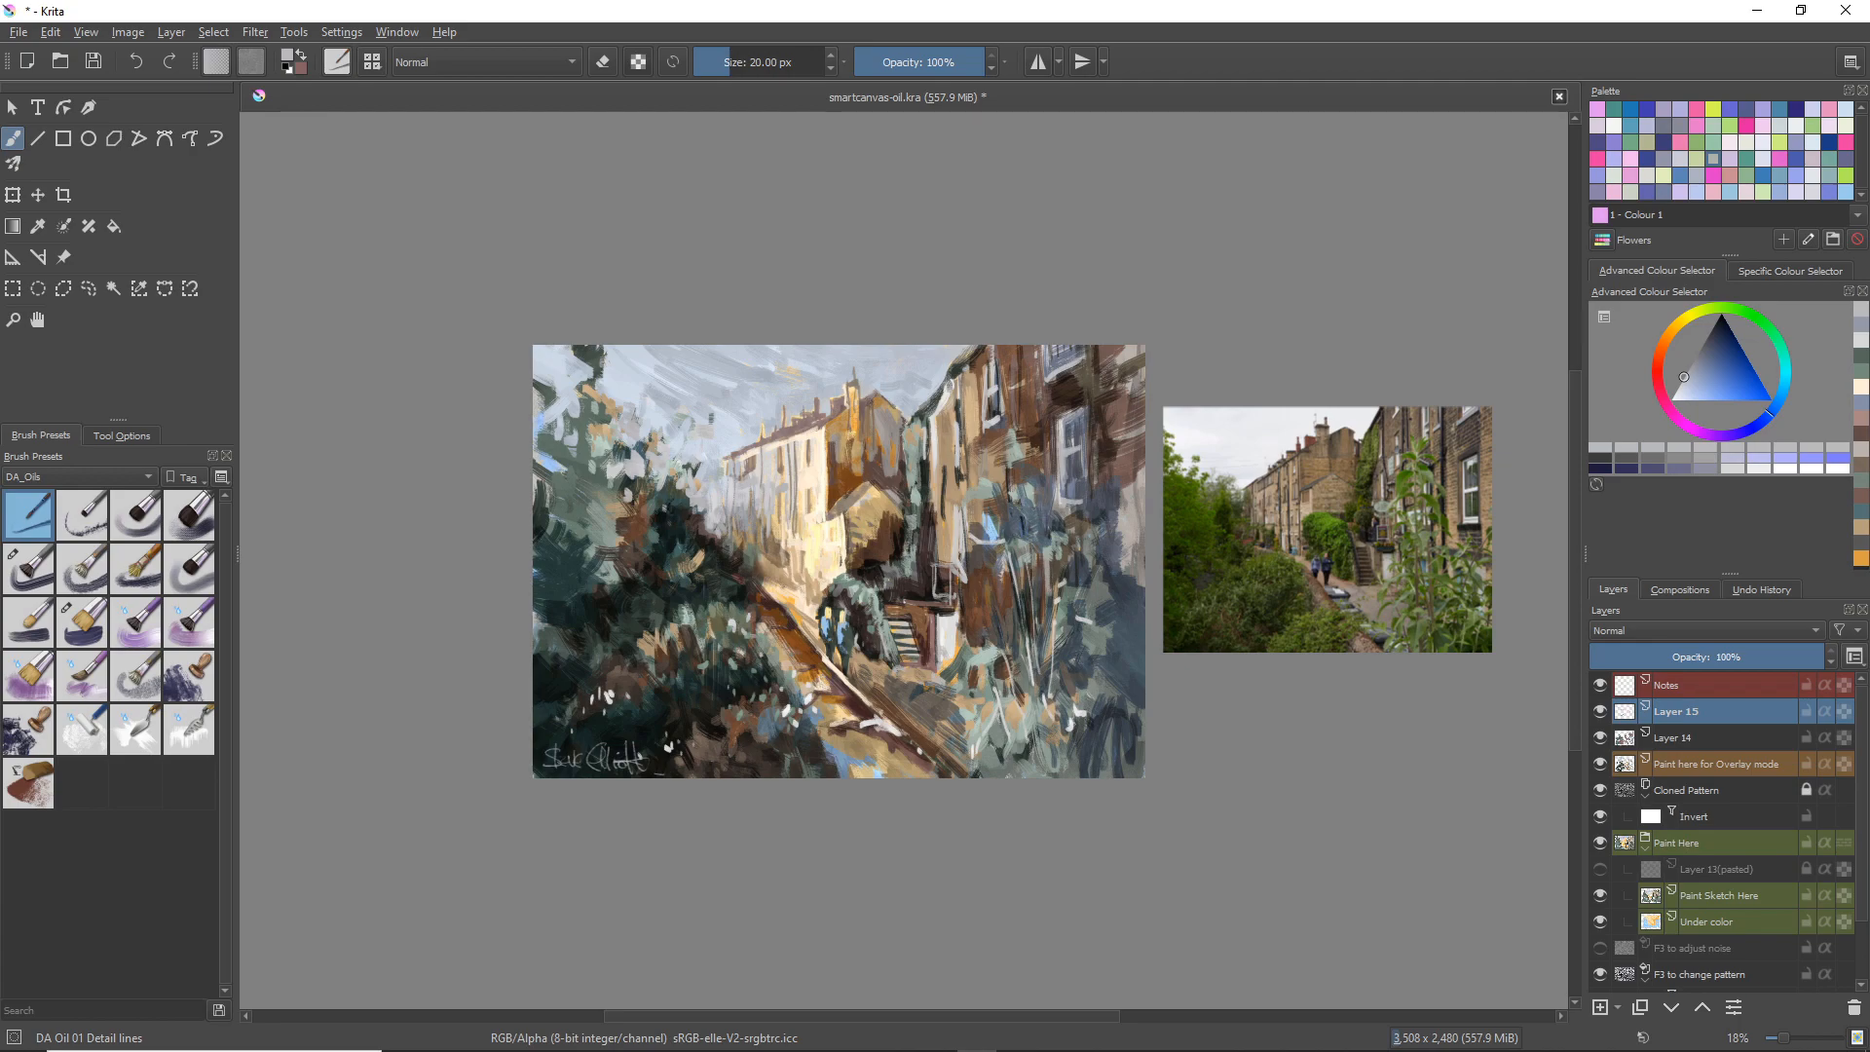
# Step: Examine the fresh light strokes on the railing and the right-hand tall plants close up
pyautogui.moveTo(851, 501); pyautogui.dragTo(1261, 257)
pyautogui.moveTo(714, 376); pyautogui.dragTo(874, 309)
pyautogui.moveTo(964, 443); pyautogui.dragTo(704, 231)
pyautogui.moveTo(982, 374); pyautogui.dragTo(590, 339)
pyautogui.moveTo(1054, 407); pyautogui.dragTo(669, 334)
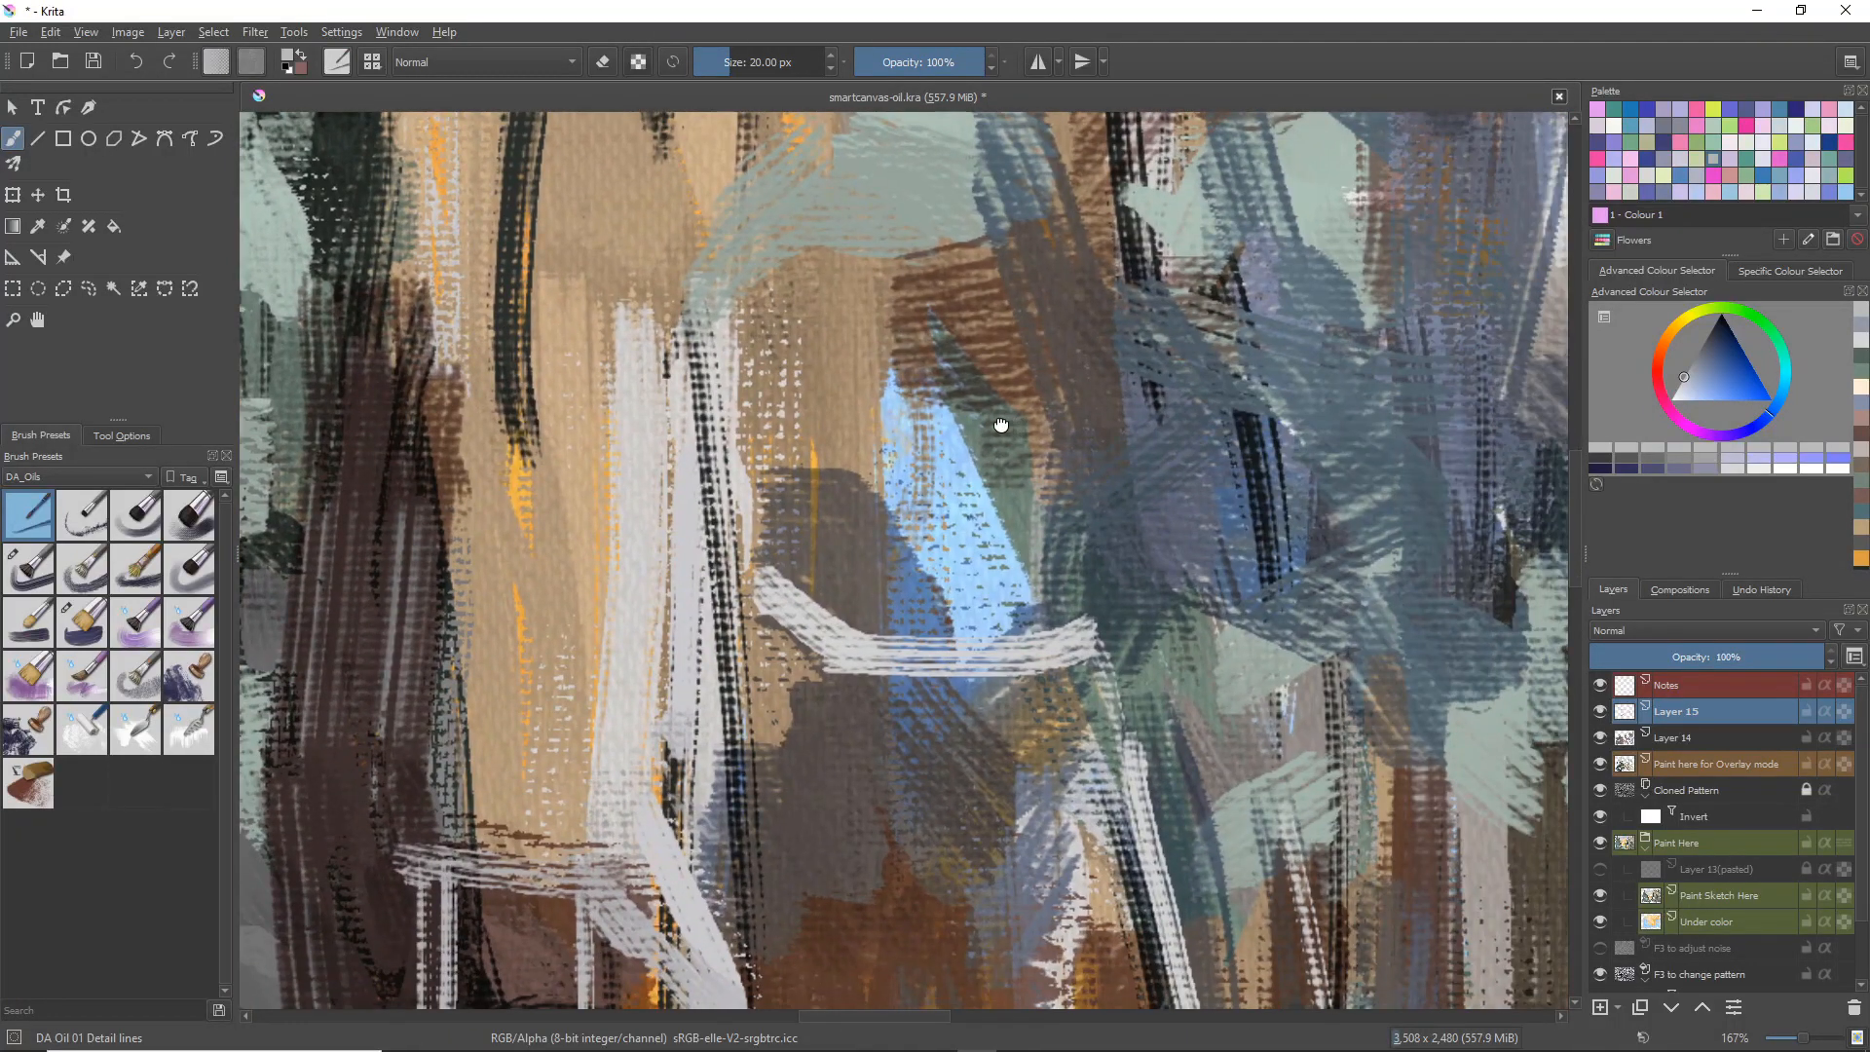
pyautogui.moveTo(1083, 427); pyautogui.dragTo(837, 311)
pyautogui.moveTo(1173, 513); pyautogui.dragTo(968, 382)
pyautogui.moveTo(1280, 507); pyautogui.dragTo(1108, 466)
pyautogui.moveTo(1253, 759); pyautogui.dragTo(1088, 583)
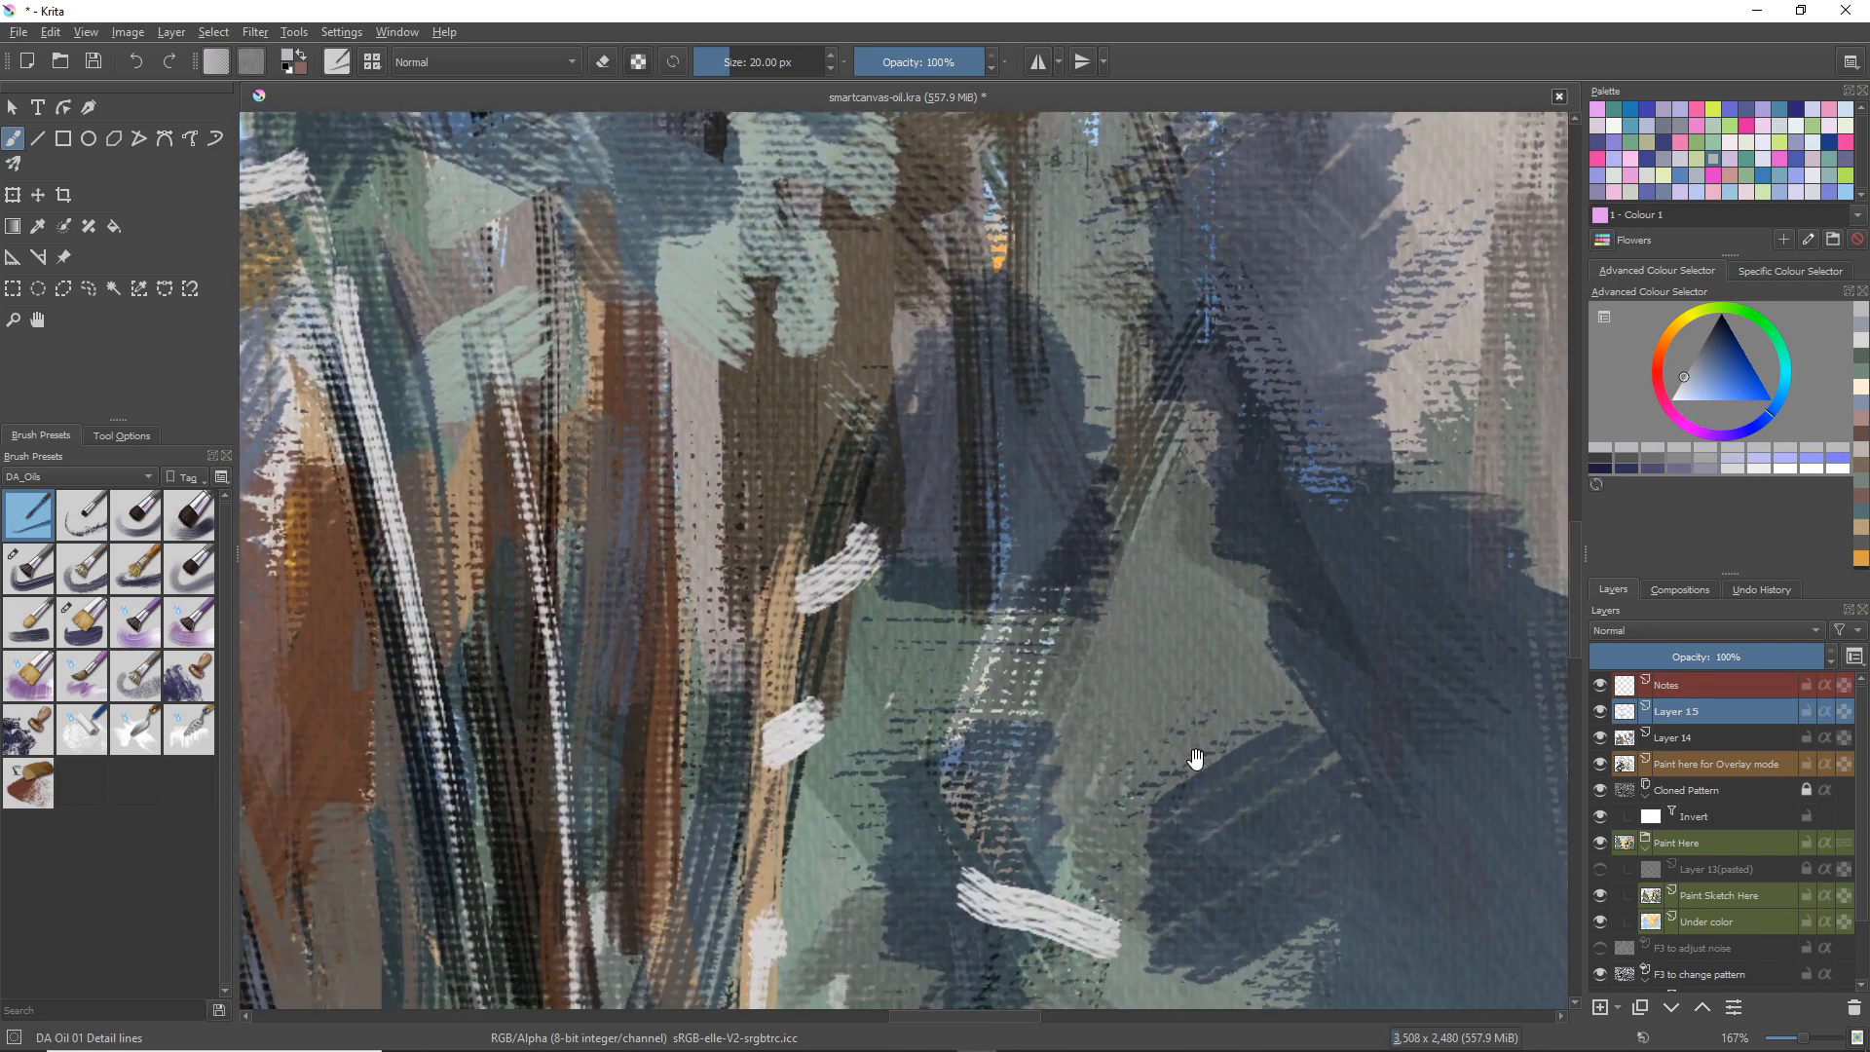
pyautogui.moveTo(1170, 737); pyautogui.dragTo(1027, 489)
pyautogui.moveTo(498, 368); pyautogui.dragTo(1024, 508)
pyautogui.scroll(-4, 889, 478)
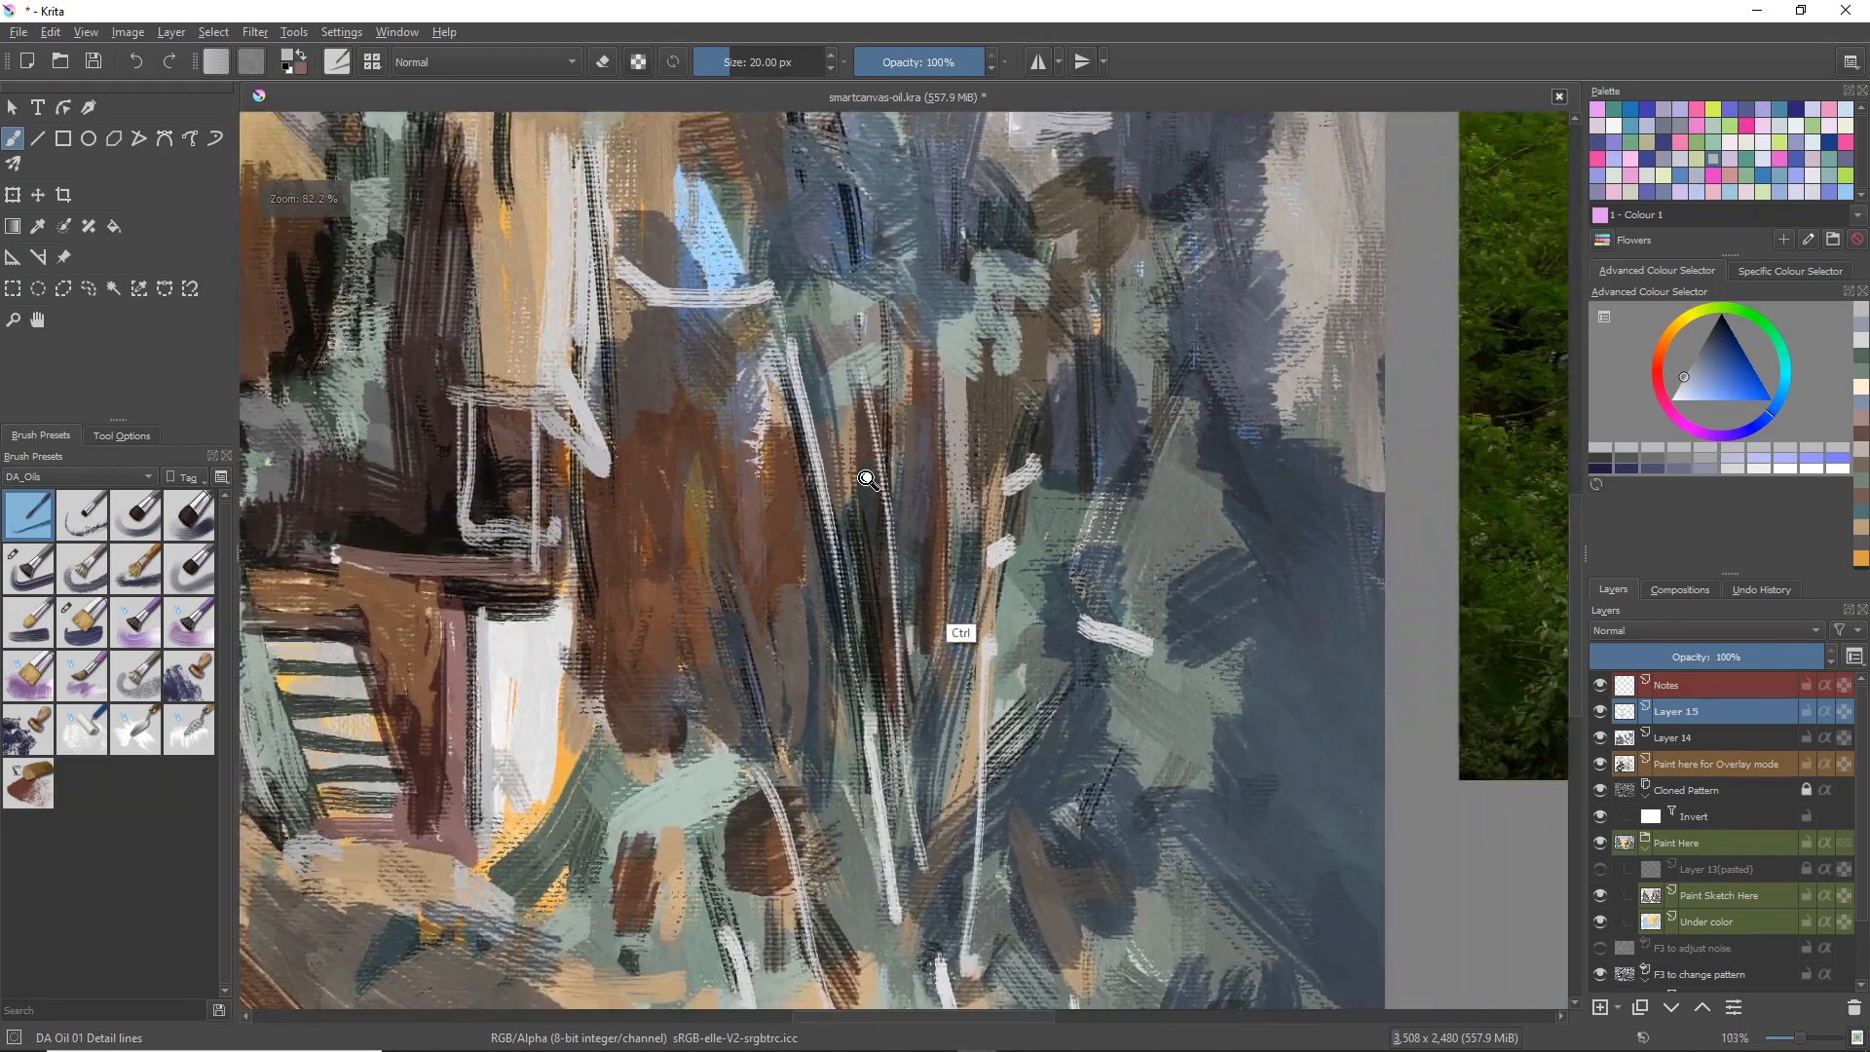
# Step: Examine the sunlit houses' walls and roofline close up, and view the whole signed painting beside the reference photo
pyautogui.moveTo(862, 238); pyautogui.dragTo(1028, 638)
pyautogui.moveTo(684, 224); pyautogui.dragTo(1214, 443)
pyautogui.moveTo(841, 533); pyautogui.dragTo(1061, 421)
pyautogui.moveTo(720, 518); pyautogui.dragTo(802, 488)
pyautogui.moveTo(686, 491); pyautogui.dragTo(801, 422)
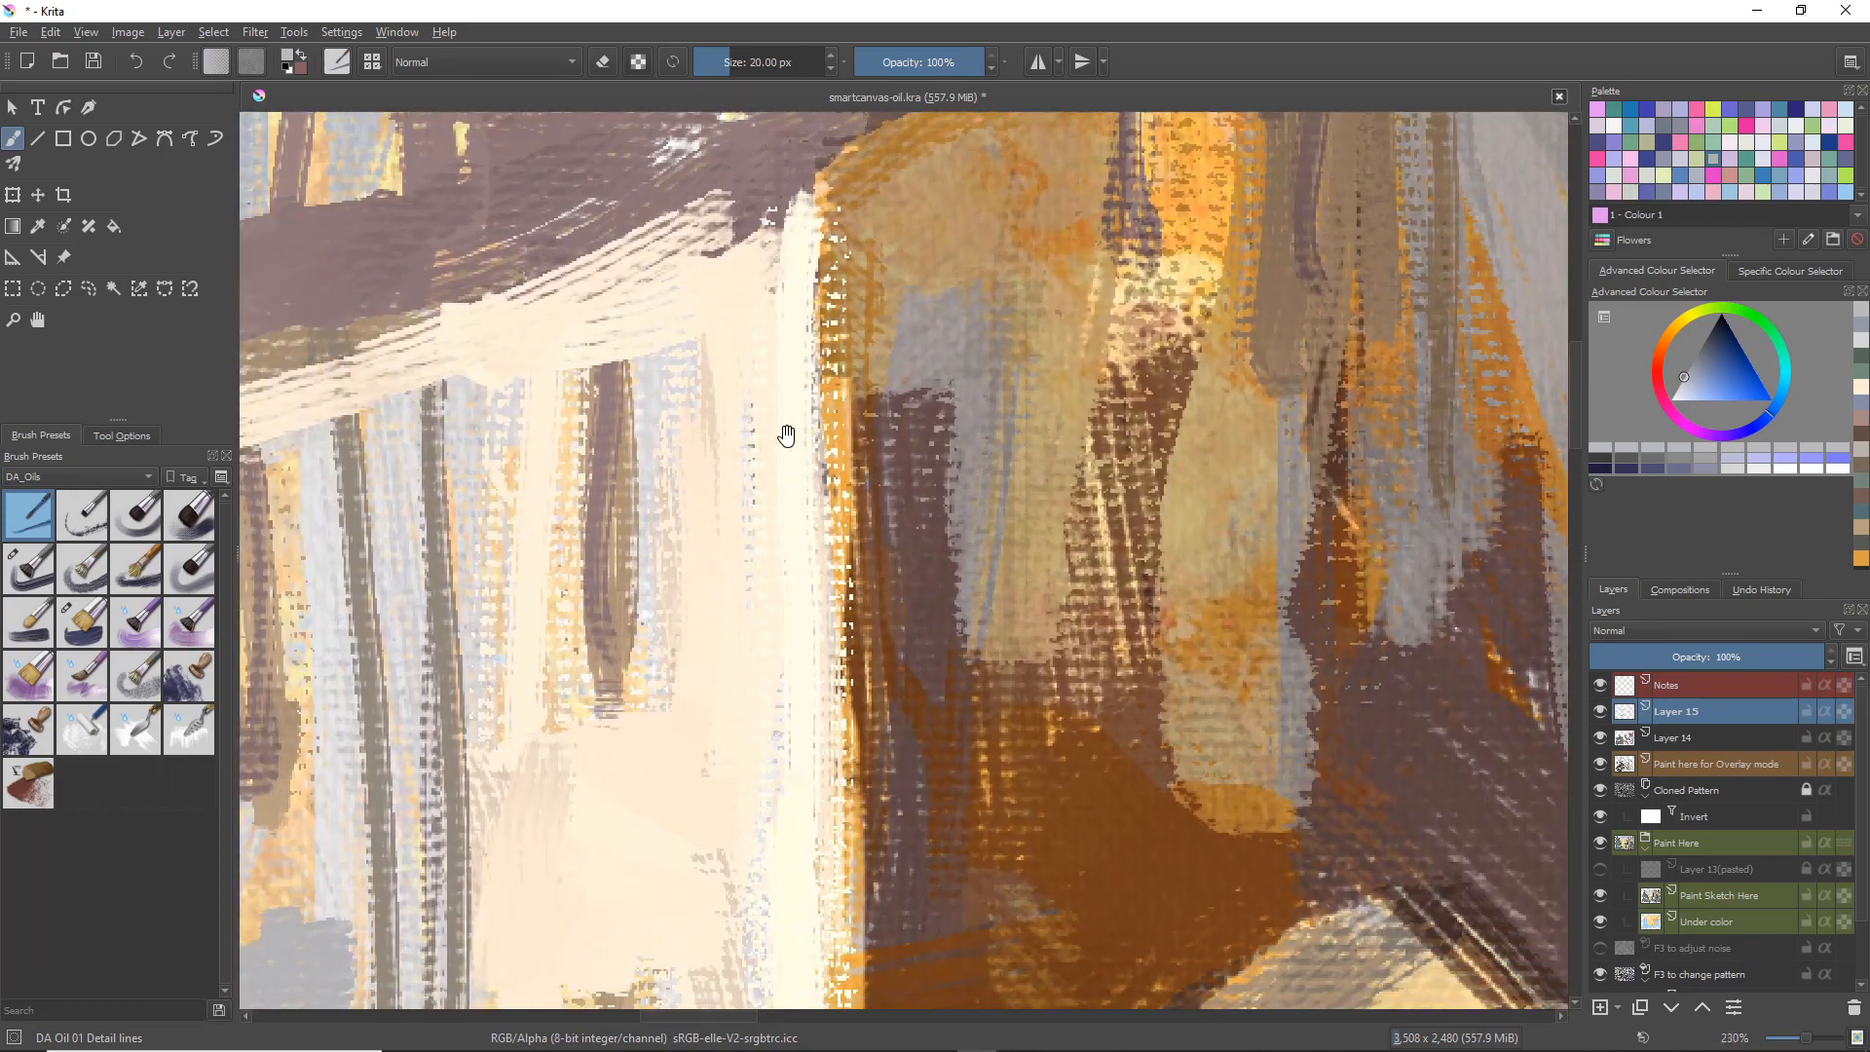
pyautogui.moveTo(845, 495); pyautogui.dragTo(776, 484)
pyautogui.moveTo(1016, 508); pyautogui.dragTo(693, 677)
pyautogui.moveTo(977, 547); pyautogui.dragTo(760, 643)
pyautogui.moveTo(986, 582); pyautogui.dragTo(785, 493)
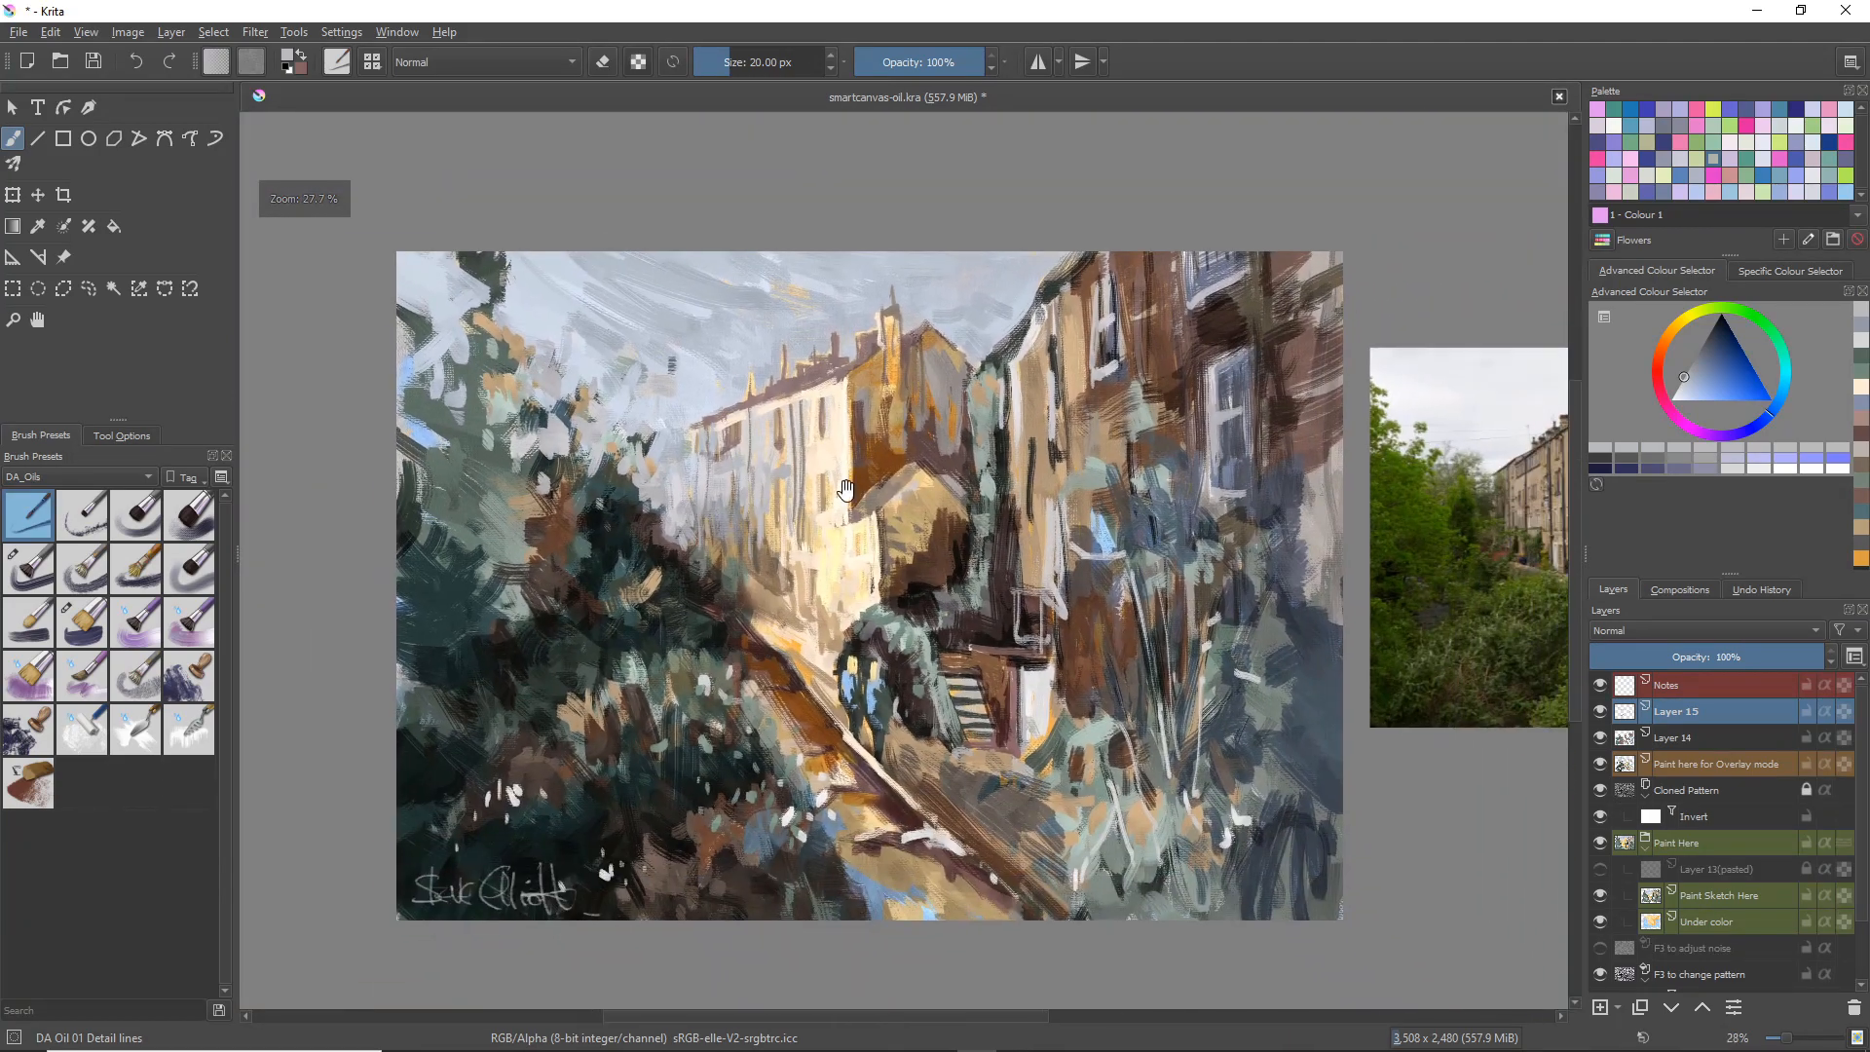
pyautogui.moveTo(925, 516); pyautogui.dragTo(880, 560)
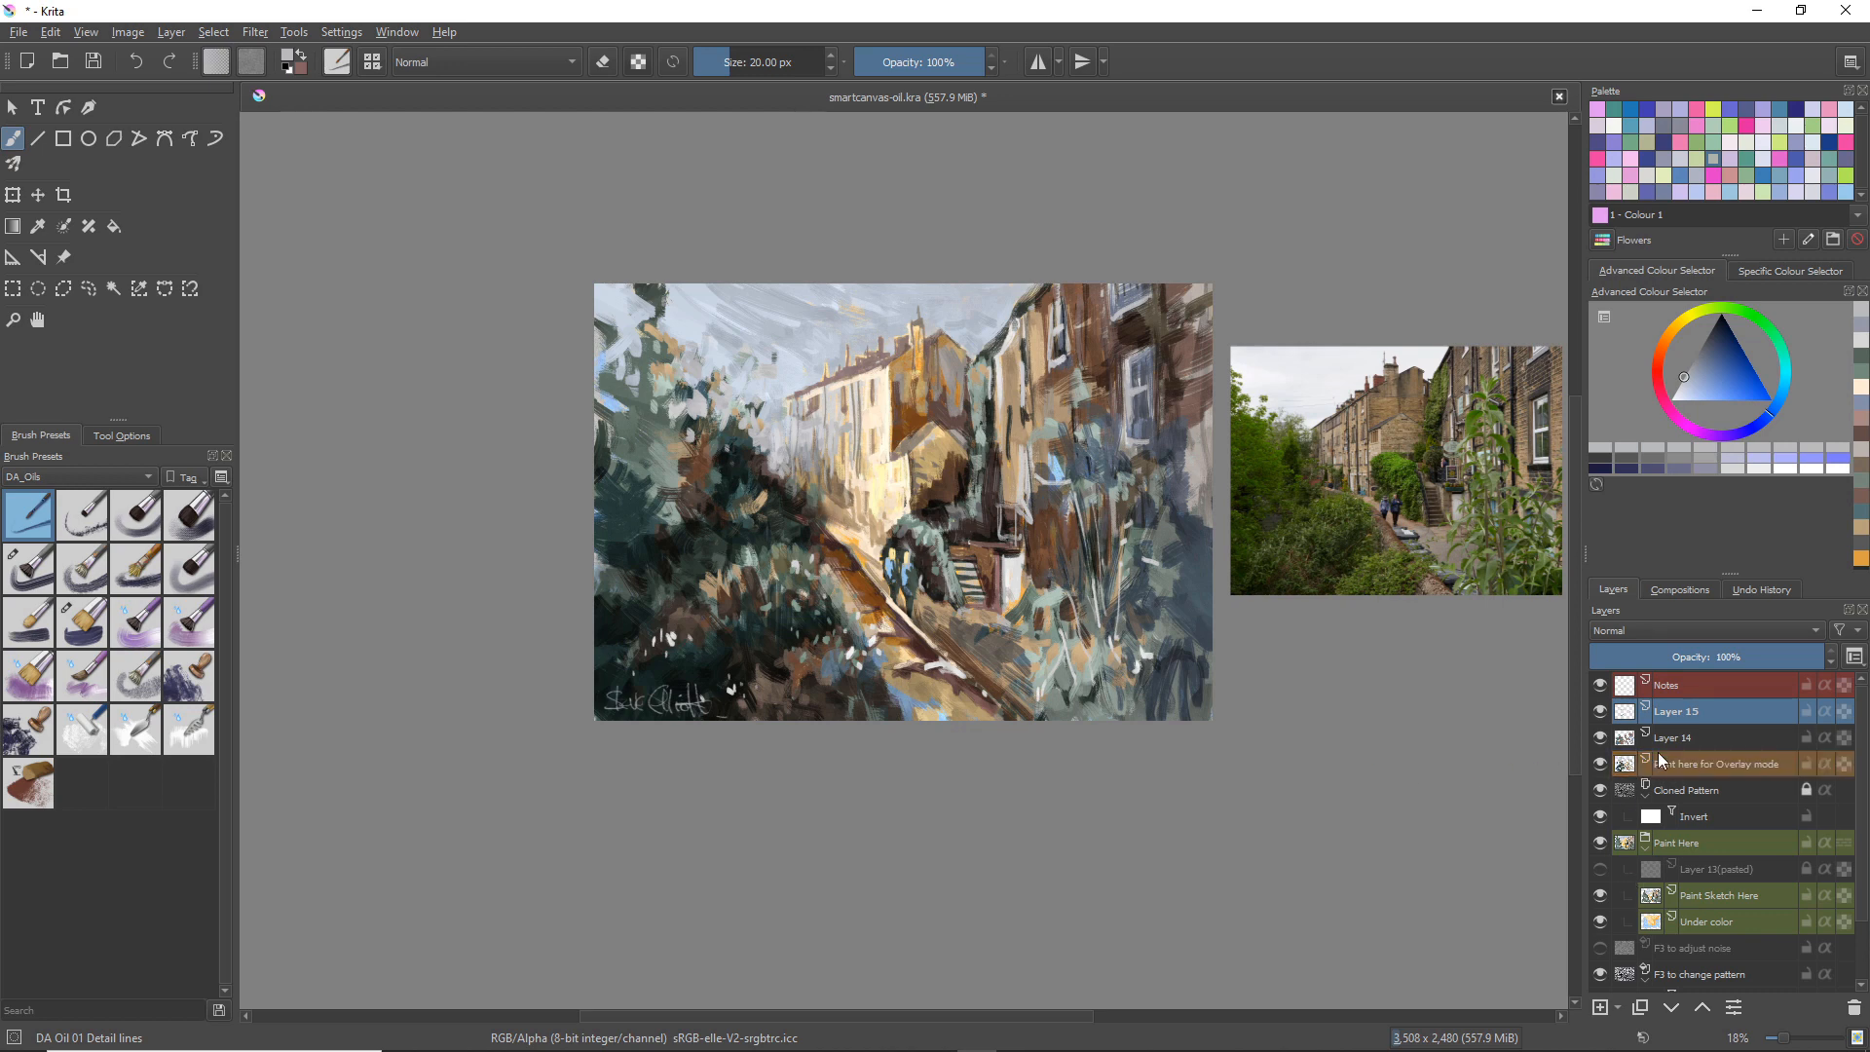
# Step: Select the Notes layer and reset the foreground colour to the default black
pyautogui.click(1704, 685)
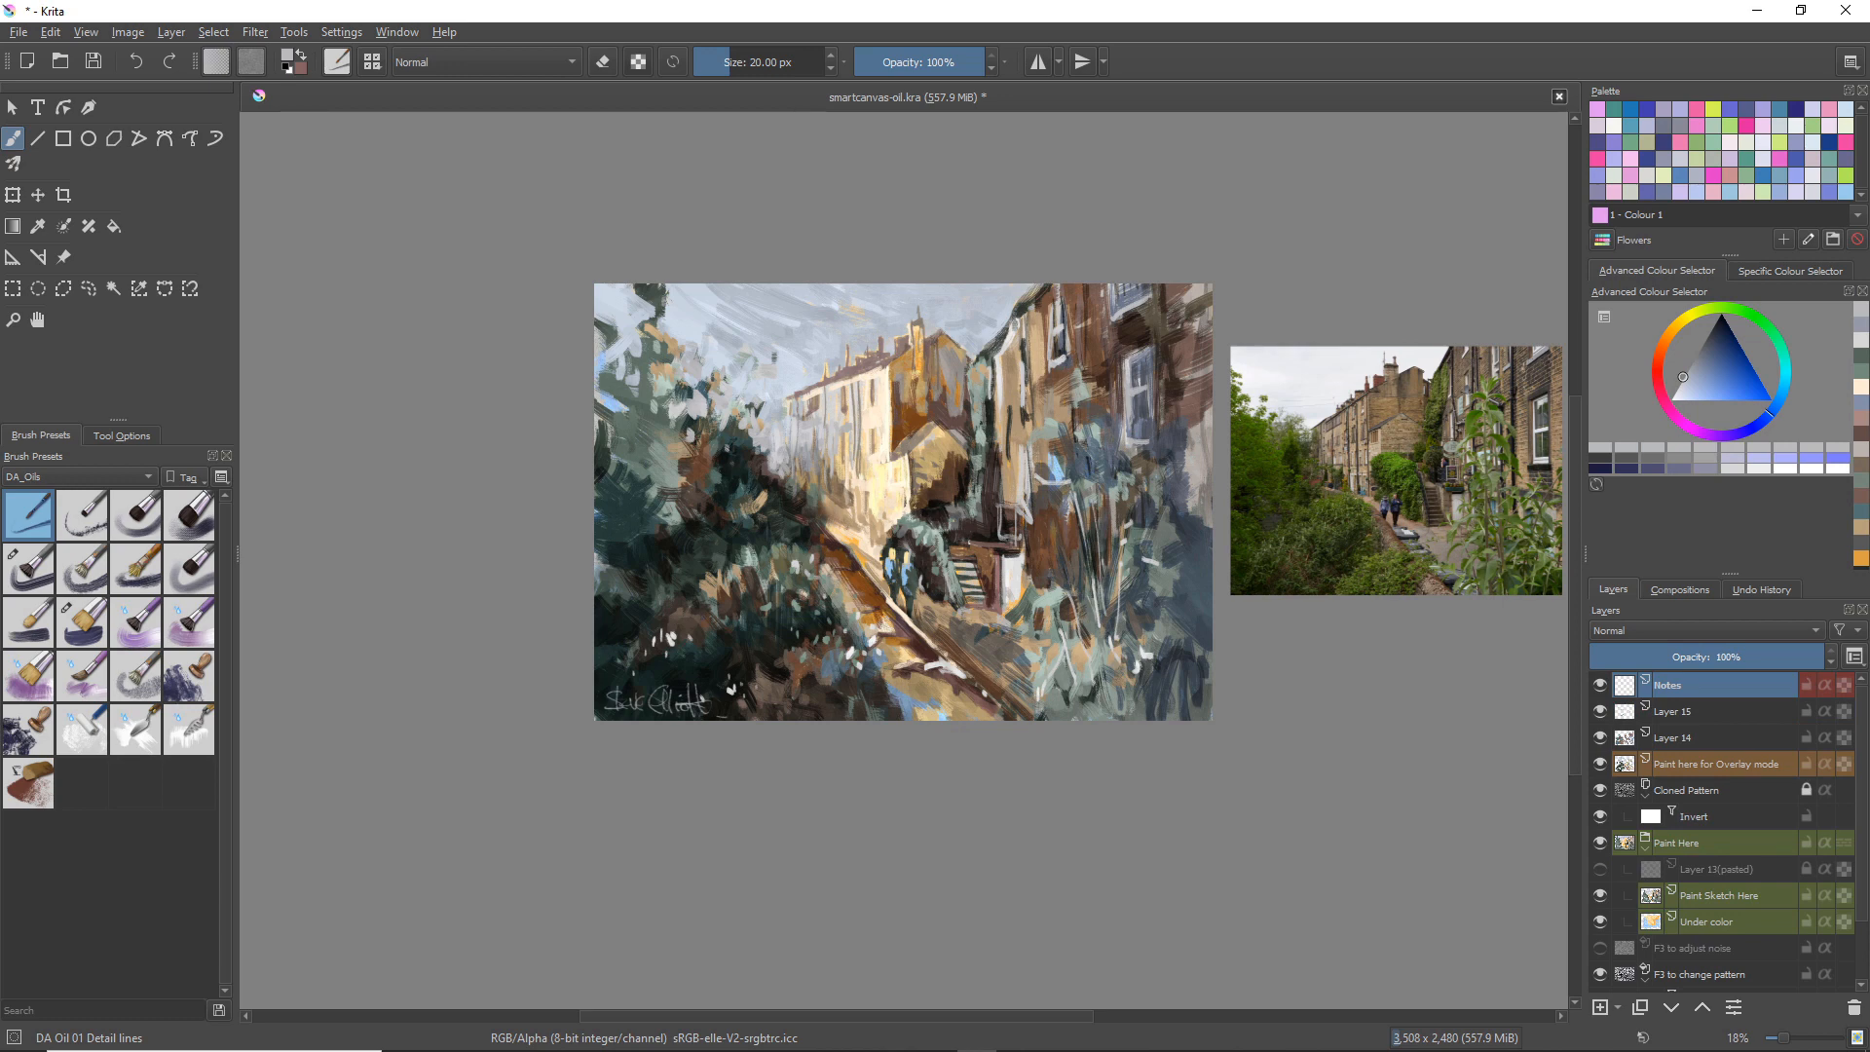
pyautogui.press('d')
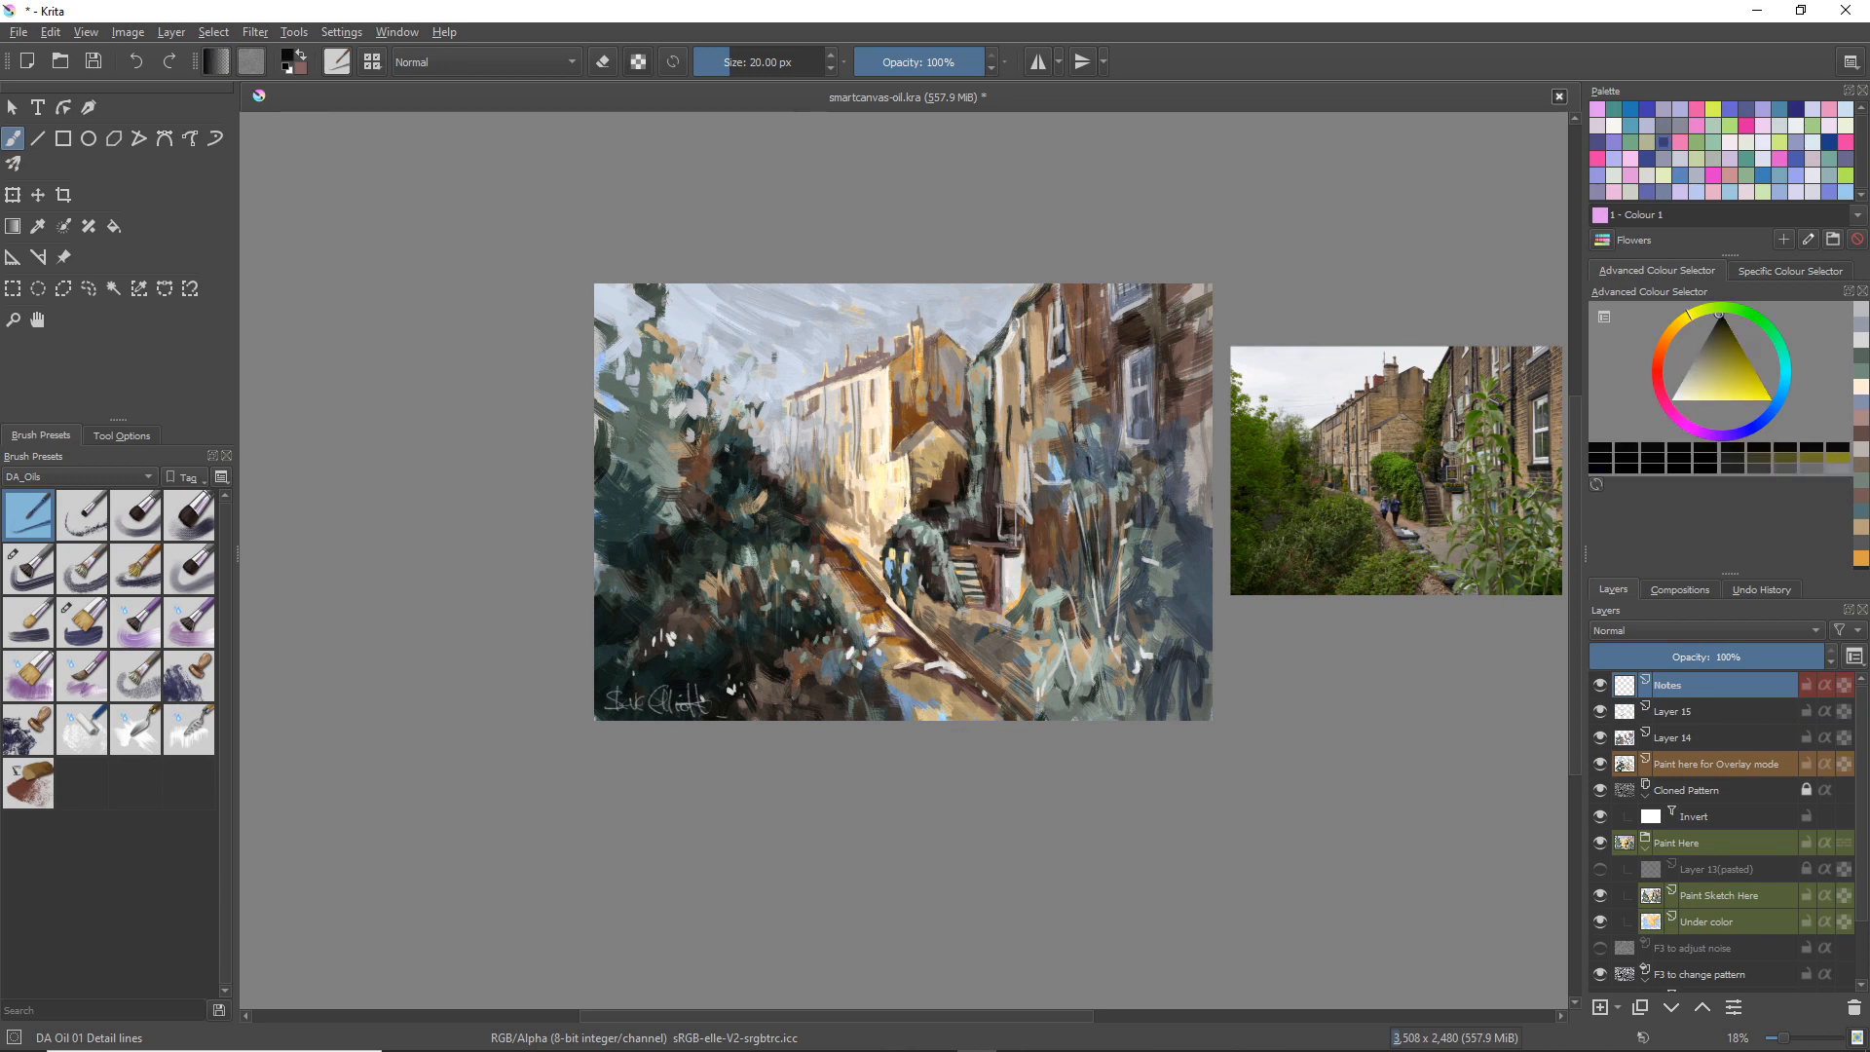